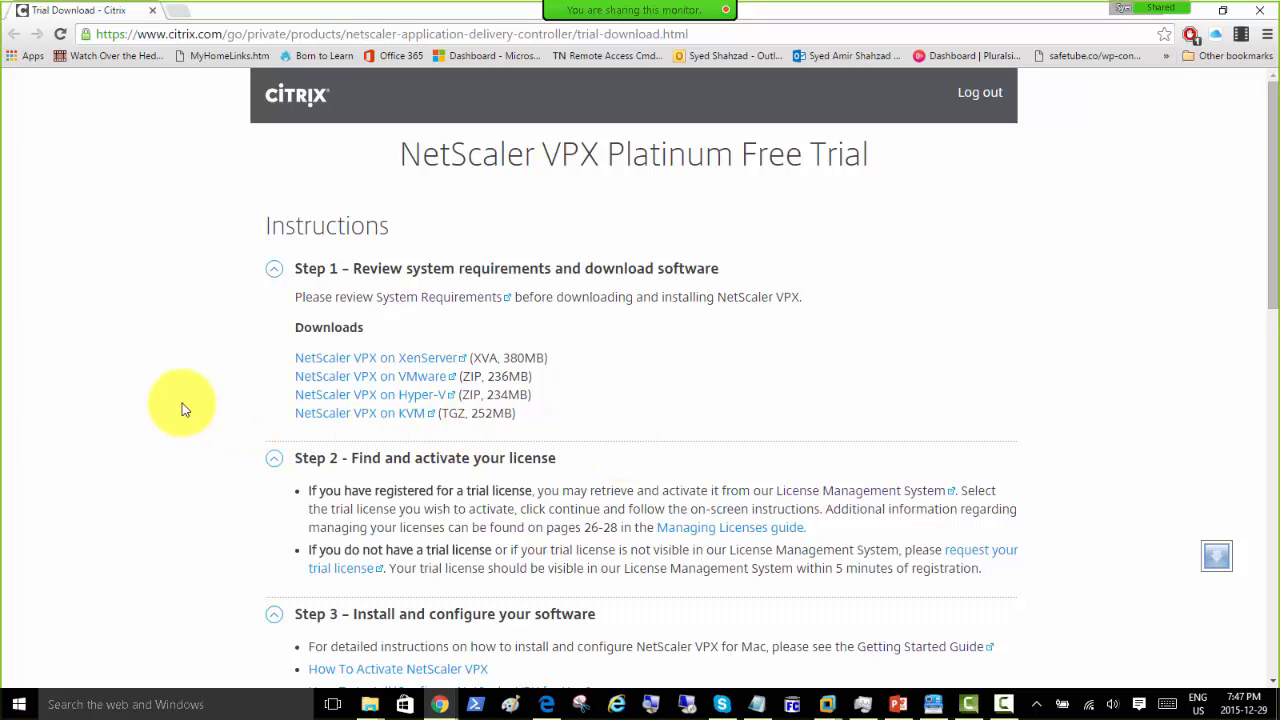
{"action": "scroll", "coordinate": [182, 408], "scroll_direction": "down", "scroll_amount": 2}
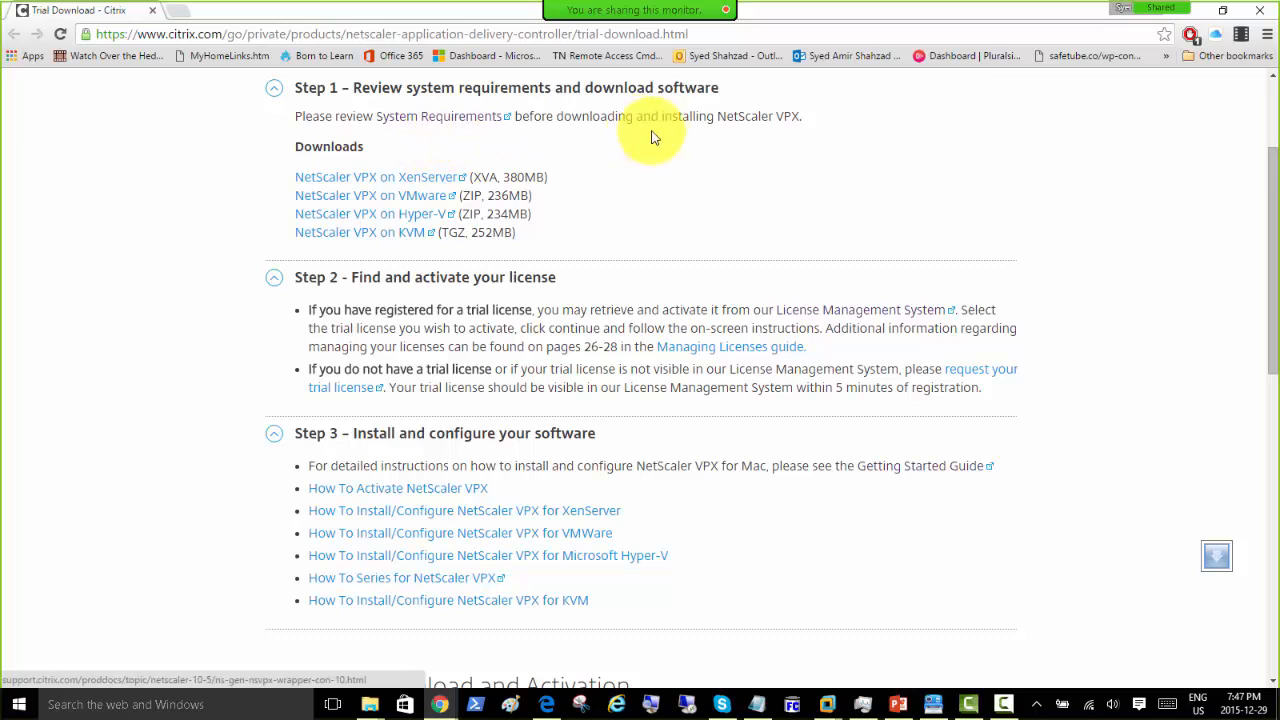
{"action": "scroll", "coordinate": [453, 223], "scroll_direction": "down", "scroll_amount": 1}
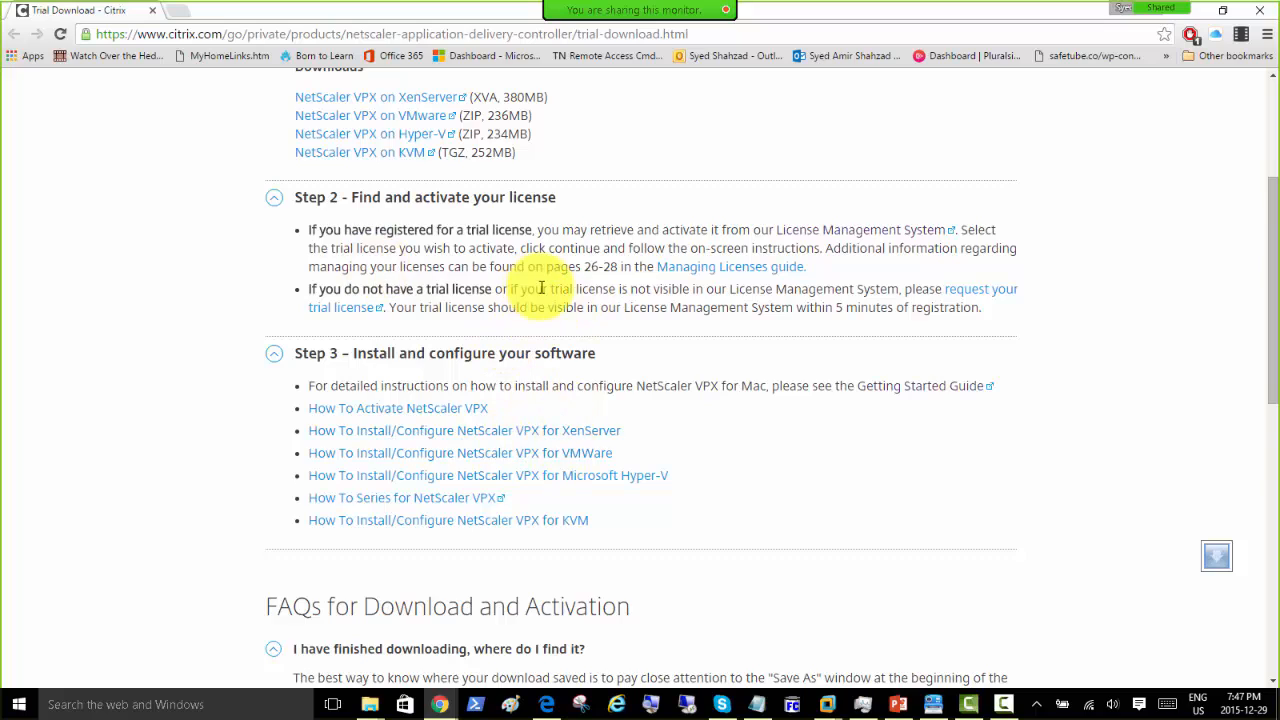
{"action": "scroll", "coordinate": [551, 306], "scroll_direction": "down", "scroll_amount": 5}
{"action": "scroll", "coordinate": [556, 310], "scroll_direction": "down", "scroll_amount": 3}
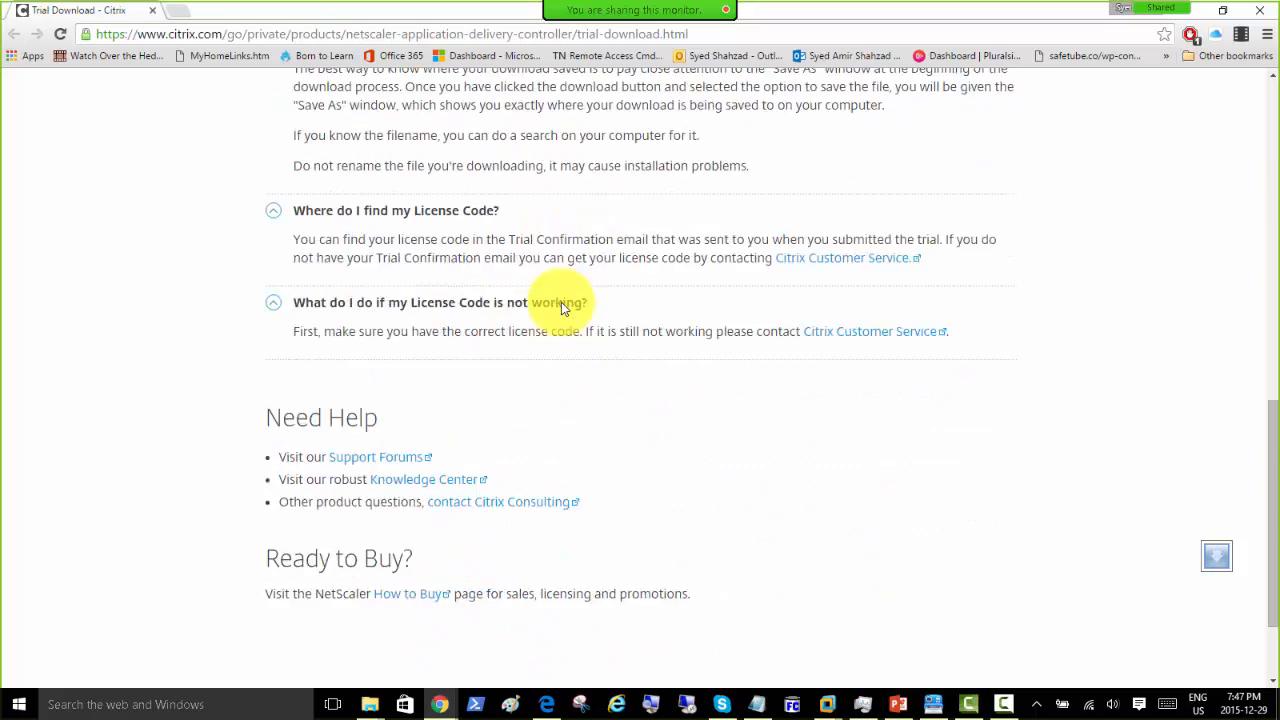
{"action": "scroll", "coordinate": [562, 307], "scroll_direction": "up", "scroll_amount": 9}
{"action": "scroll", "coordinate": [562, 307], "scroll_direction": "up", "scroll_amount": 1}
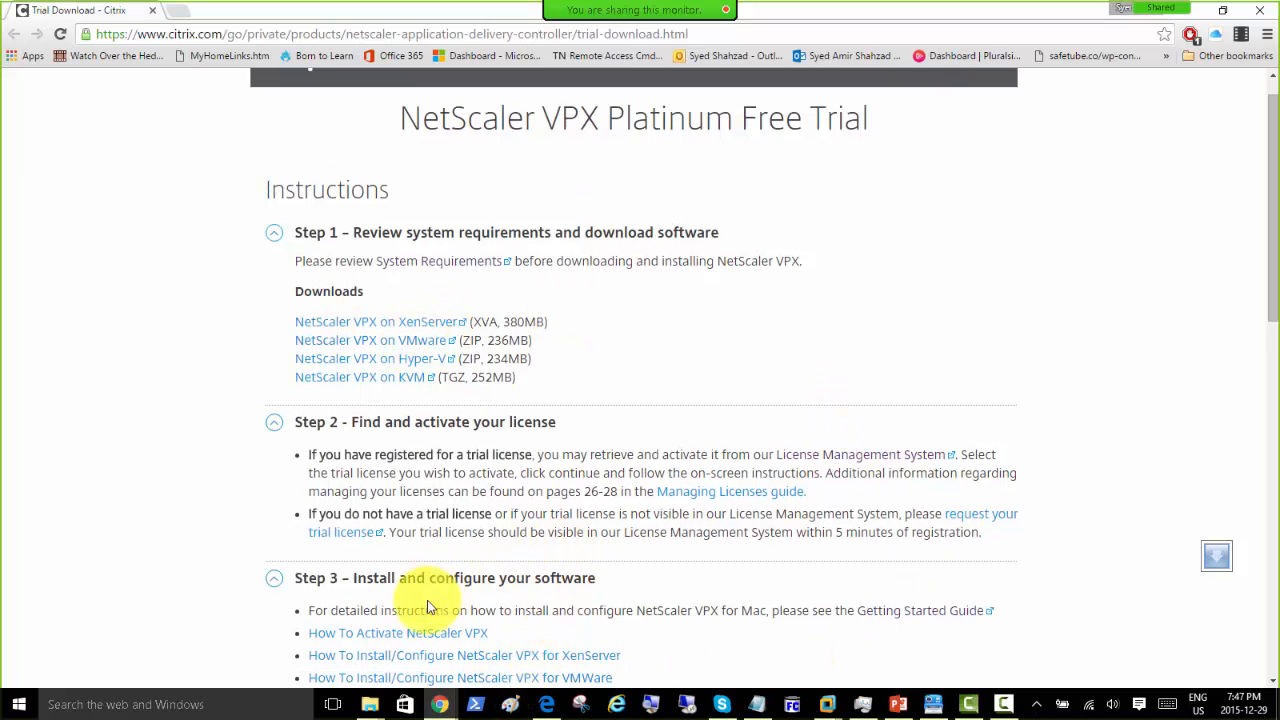
Step: In the NetScaler-Express Explorer window, open the NSVPX-ESX-10.5-56.22_nc VMware package folder
{"action": "left_click", "coordinate": [372, 706]}
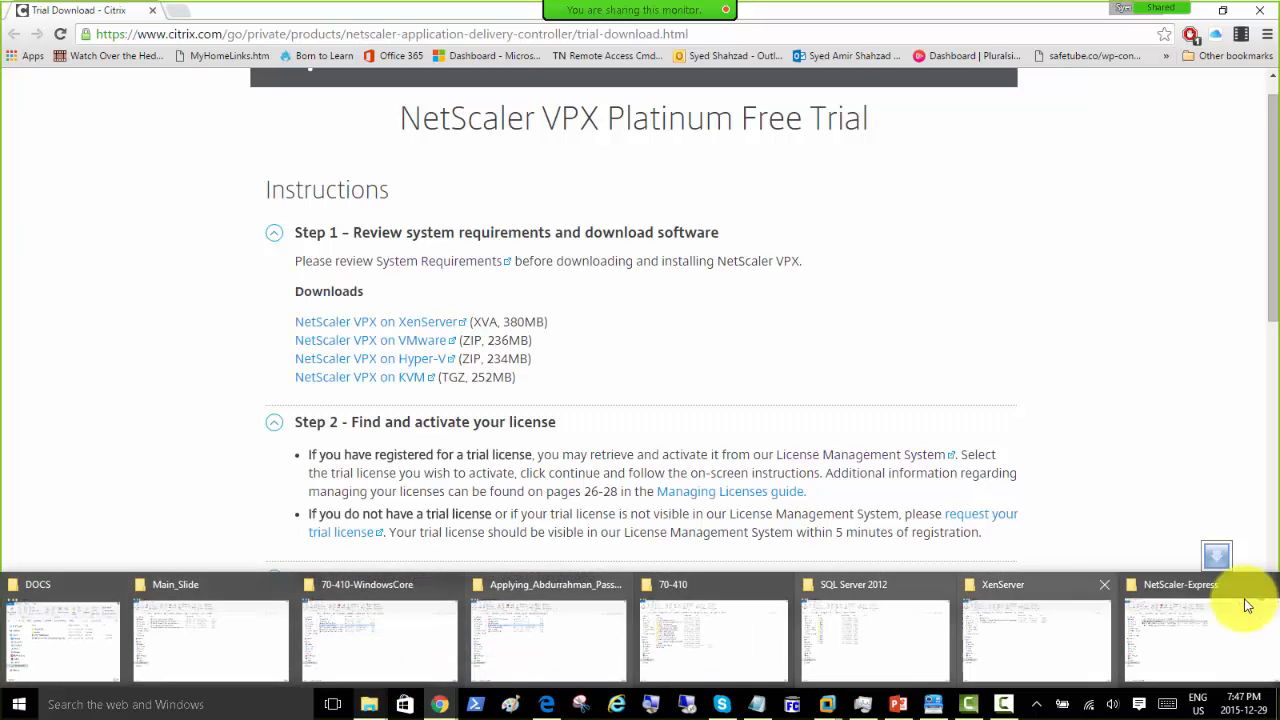
{"action": "left_click", "coordinate": [1225, 626]}
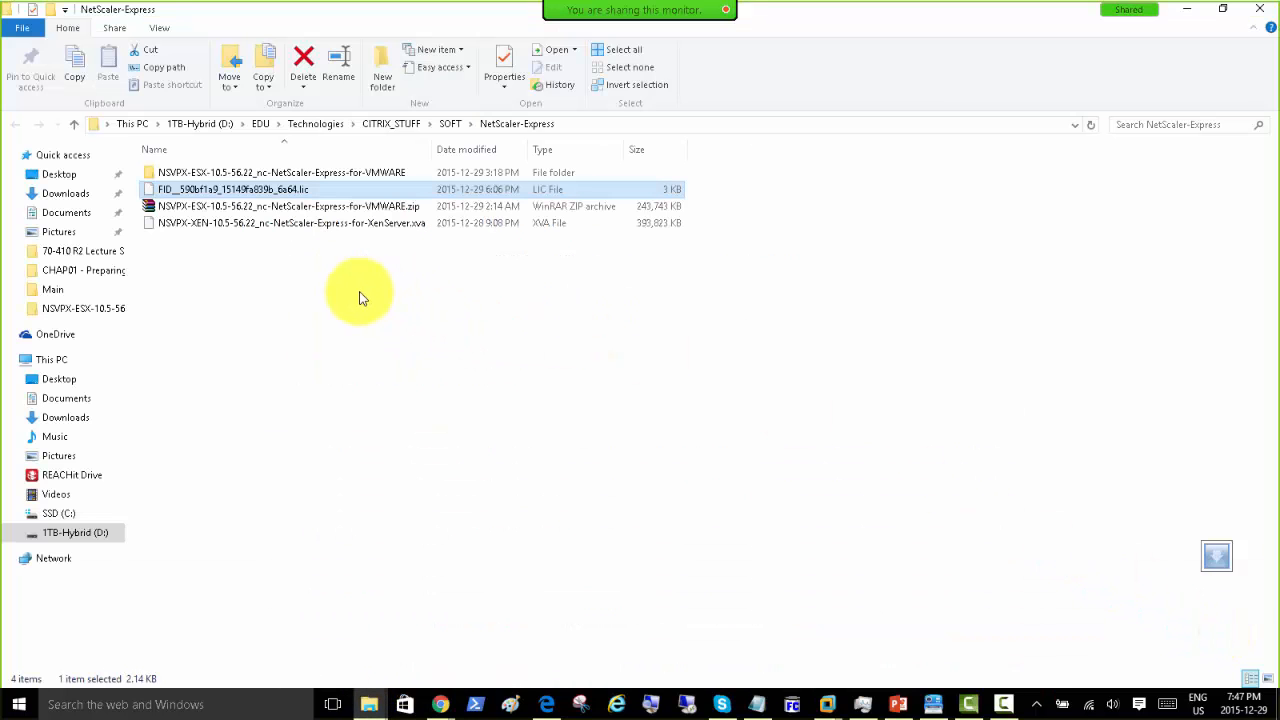
{"action": "double_click", "coordinate": [333, 180]}
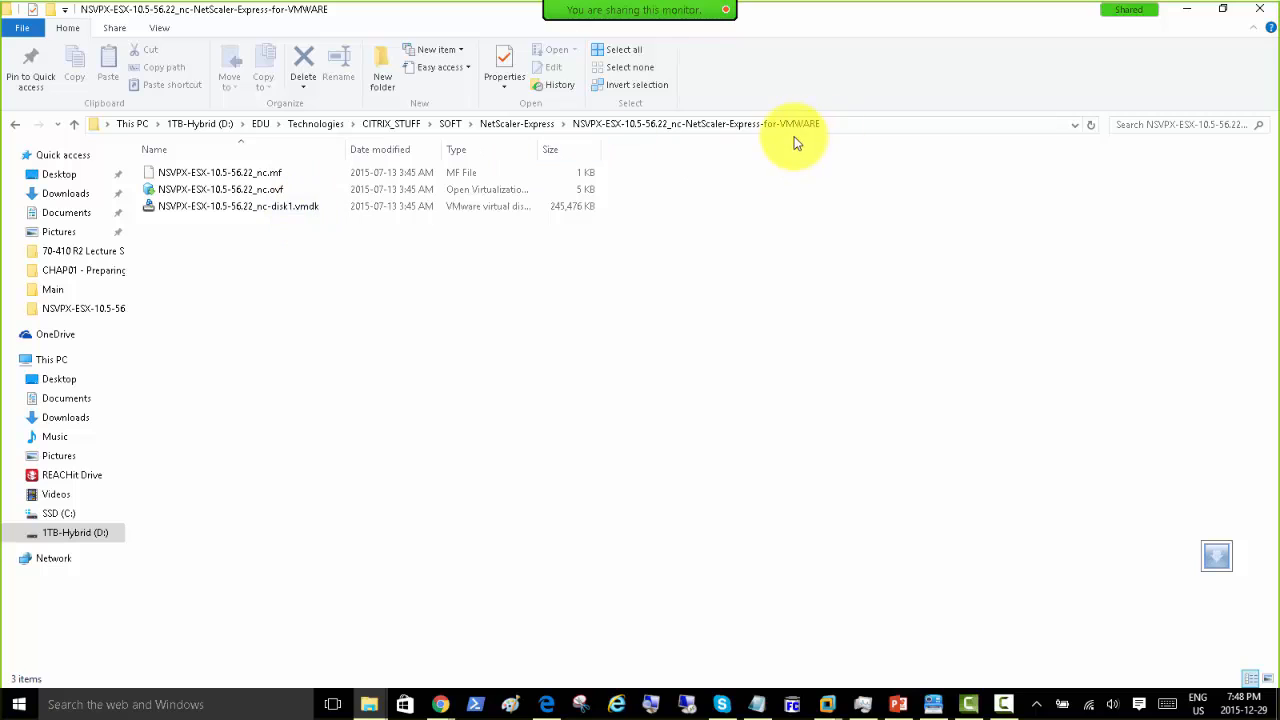
{"action": "left_click", "coordinate": [527, 126]}
{"action": "left_click", "coordinate": [216, 207]}
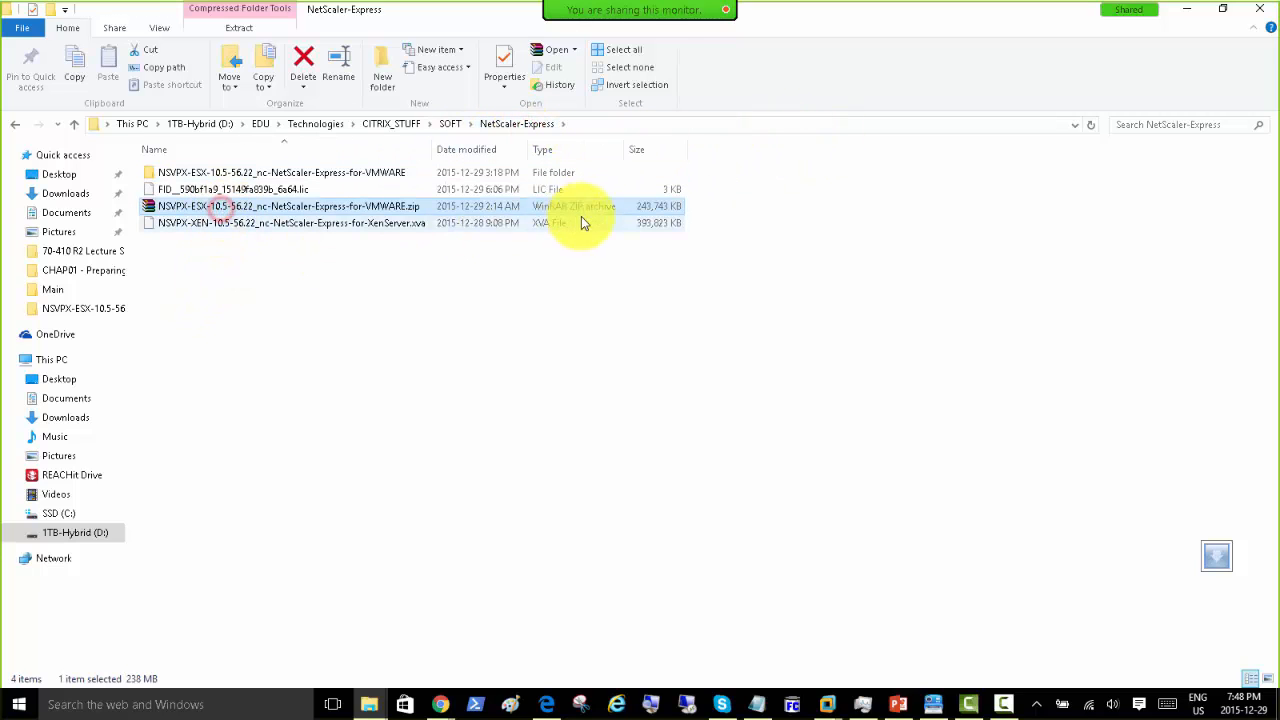
{"action": "left_click", "coordinate": [355, 176]}
{"action": "double_click", "coordinate": [374, 177]}
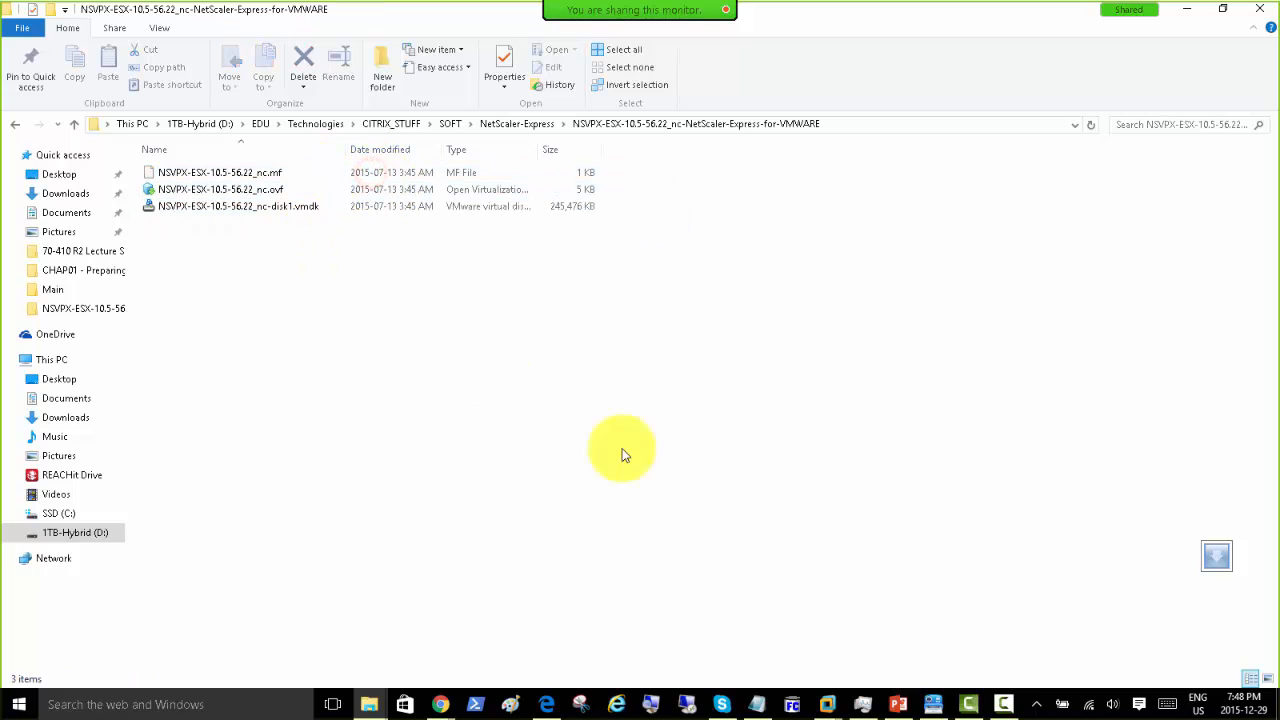
Step: Remove the old NSVPX-ESX-10.5-56.22_nc machine with Manage > Delete from Disk and confirm
{"action": "mouse_move", "coordinate": [829, 700]}
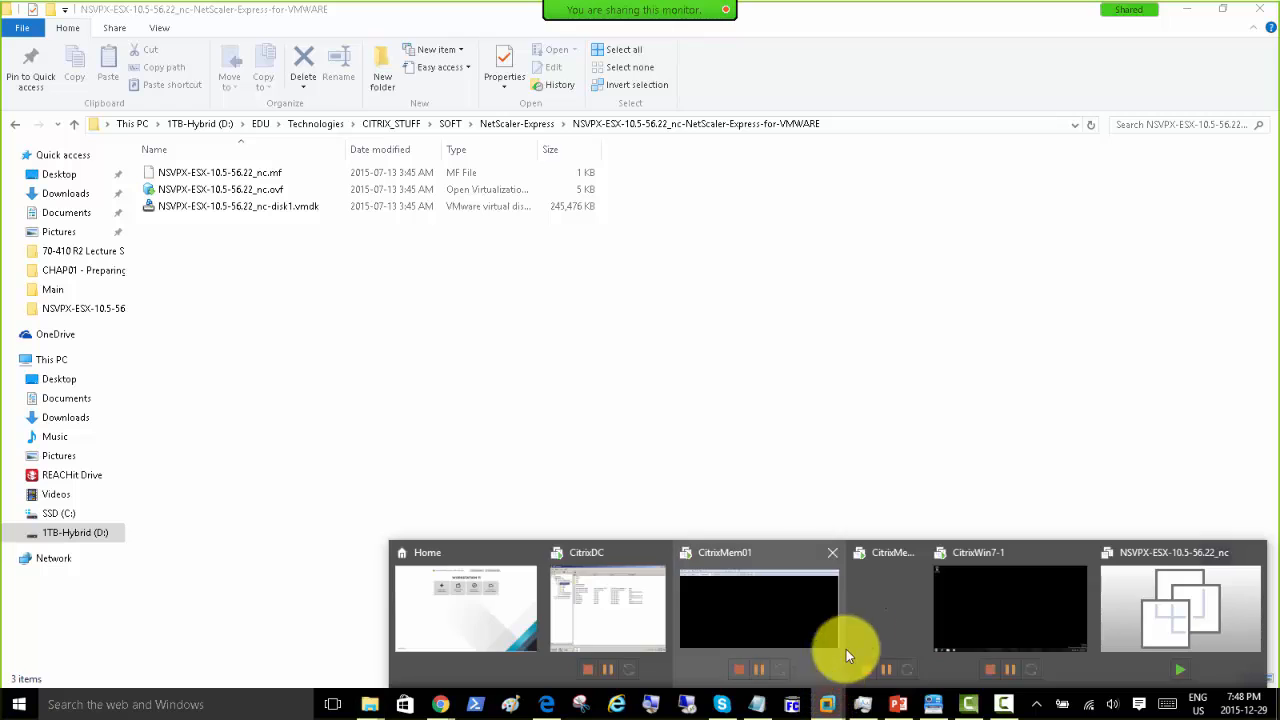
{"action": "left_click", "coordinate": [1155, 609]}
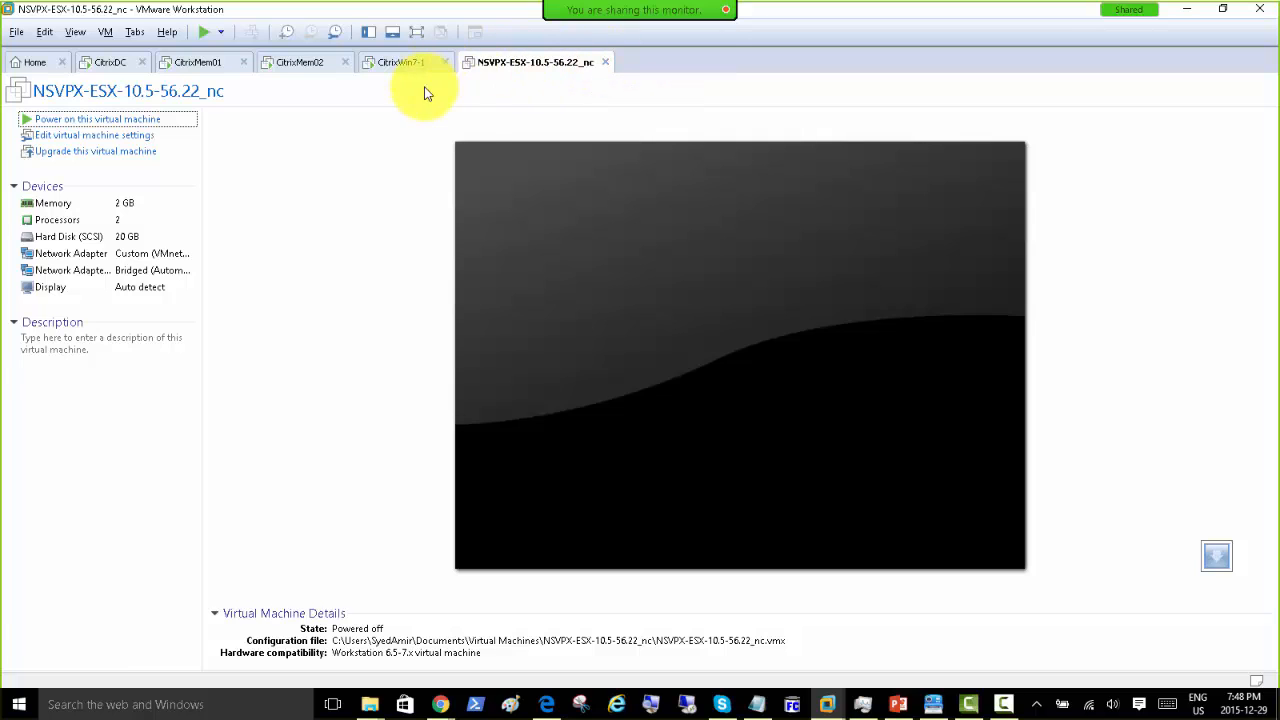
{"action": "right_click", "coordinate": [536, 66]}
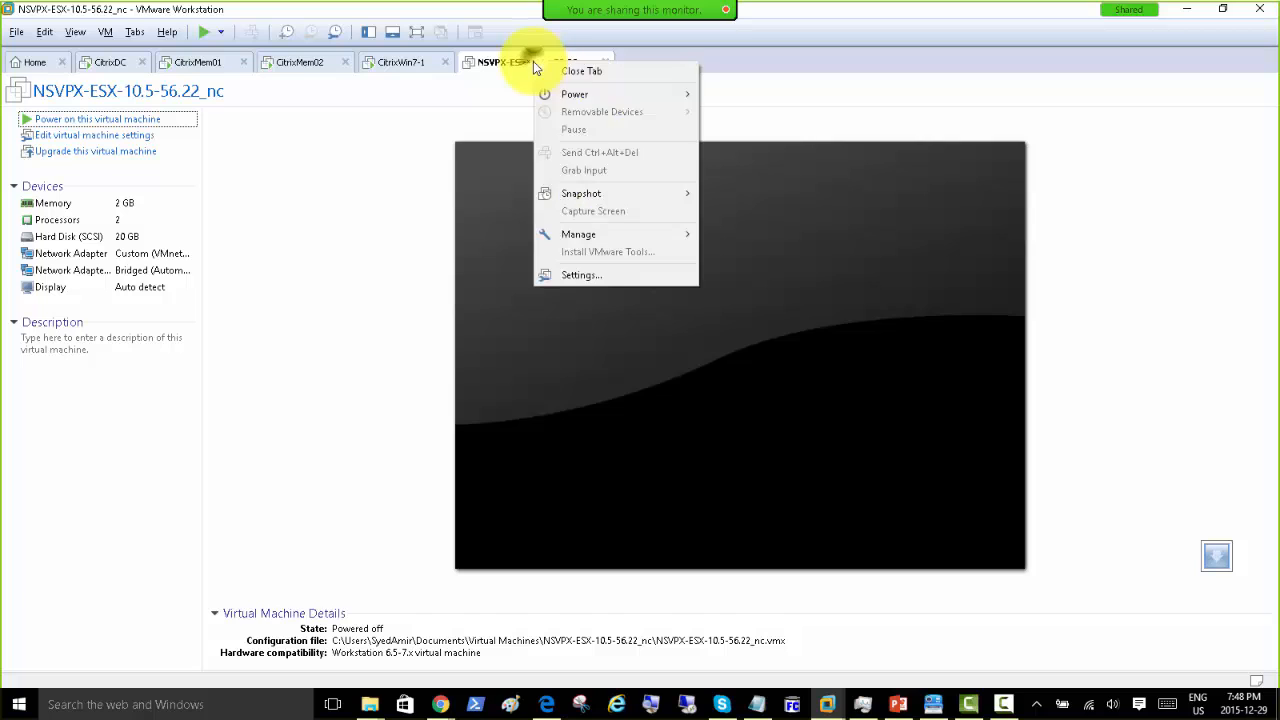
{"action": "mouse_move", "coordinate": [677, 245]}
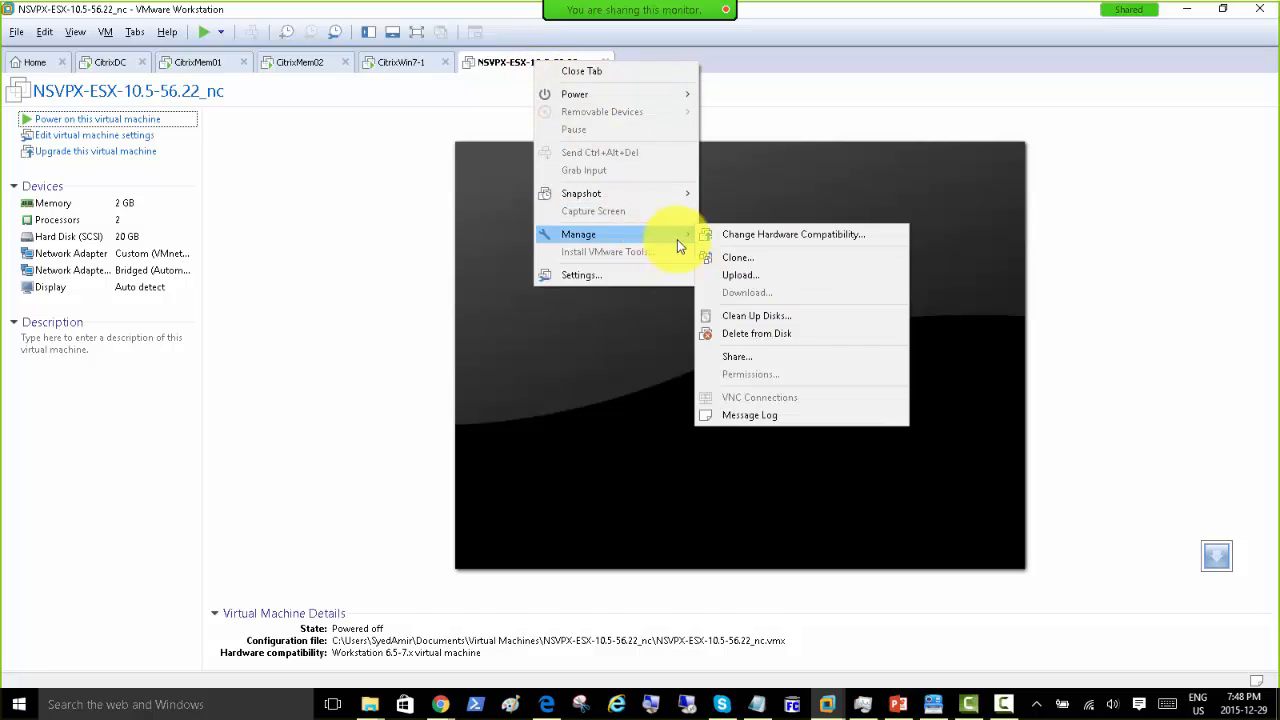
{"action": "left_click", "coordinate": [773, 335]}
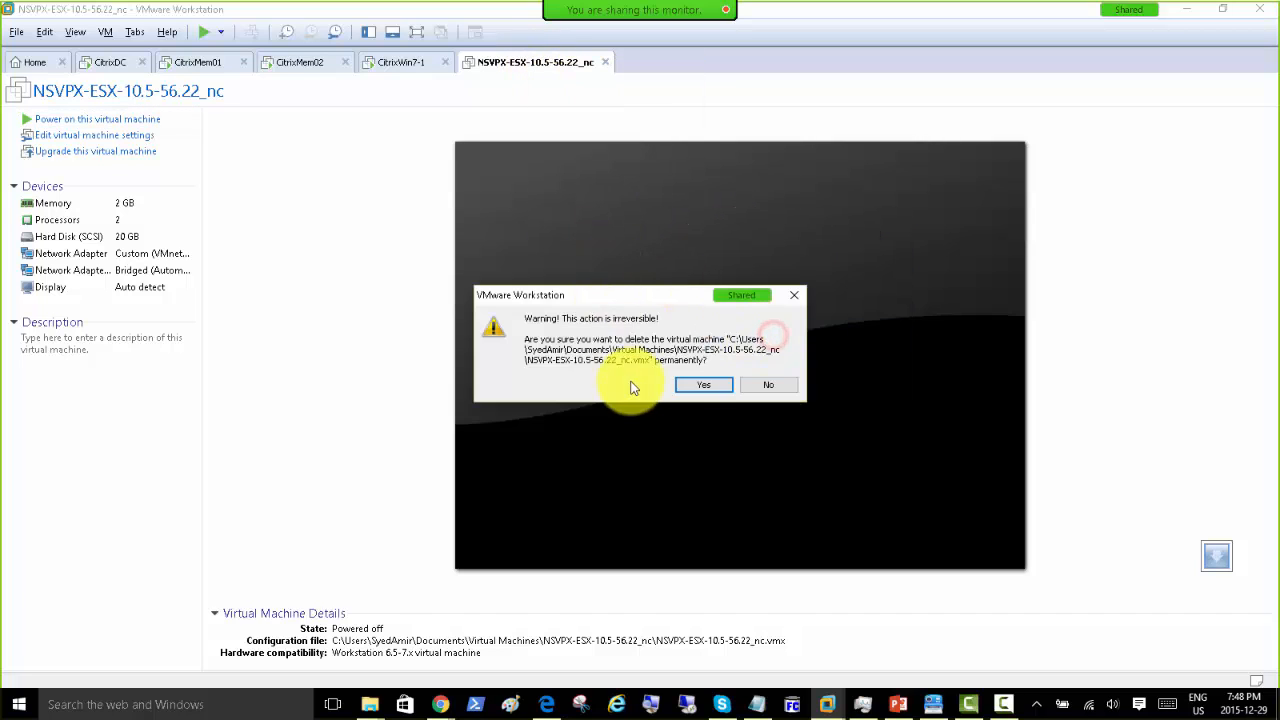
{"action": "left_click", "coordinate": [702, 385]}
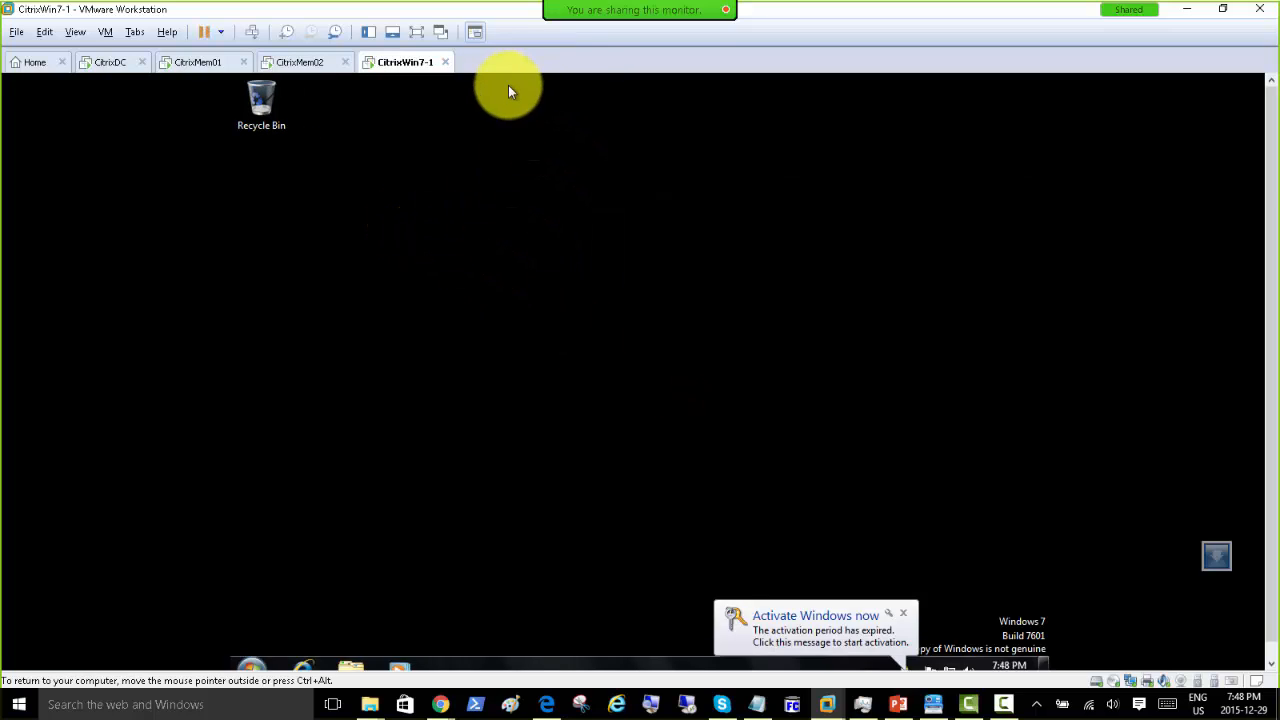
Step: Cycle through the CitrixDC, CitrixMem01 and CitrixMem02 machines, ending on CitrixDC
{"action": "left_click", "coordinate": [110, 62]}
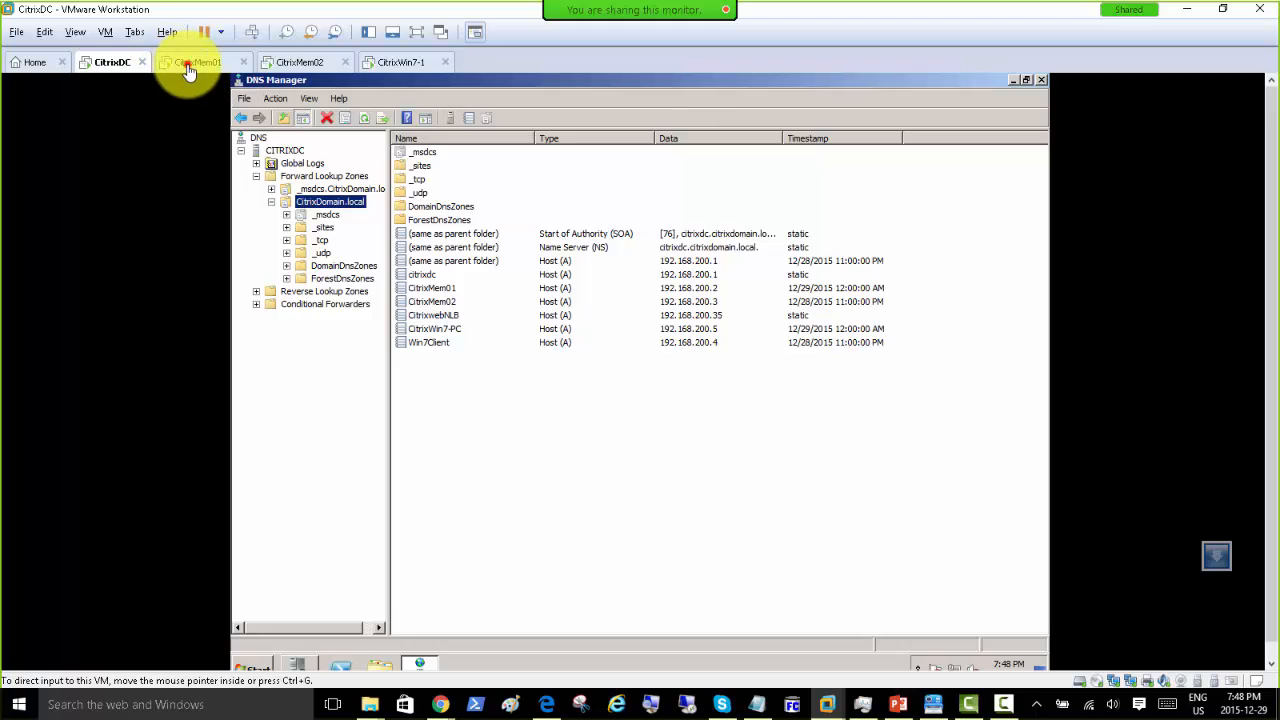
{"action": "left_click", "coordinate": [190, 64]}
{"action": "left_click", "coordinate": [300, 62]}
{"action": "left_click", "coordinate": [112, 62]}
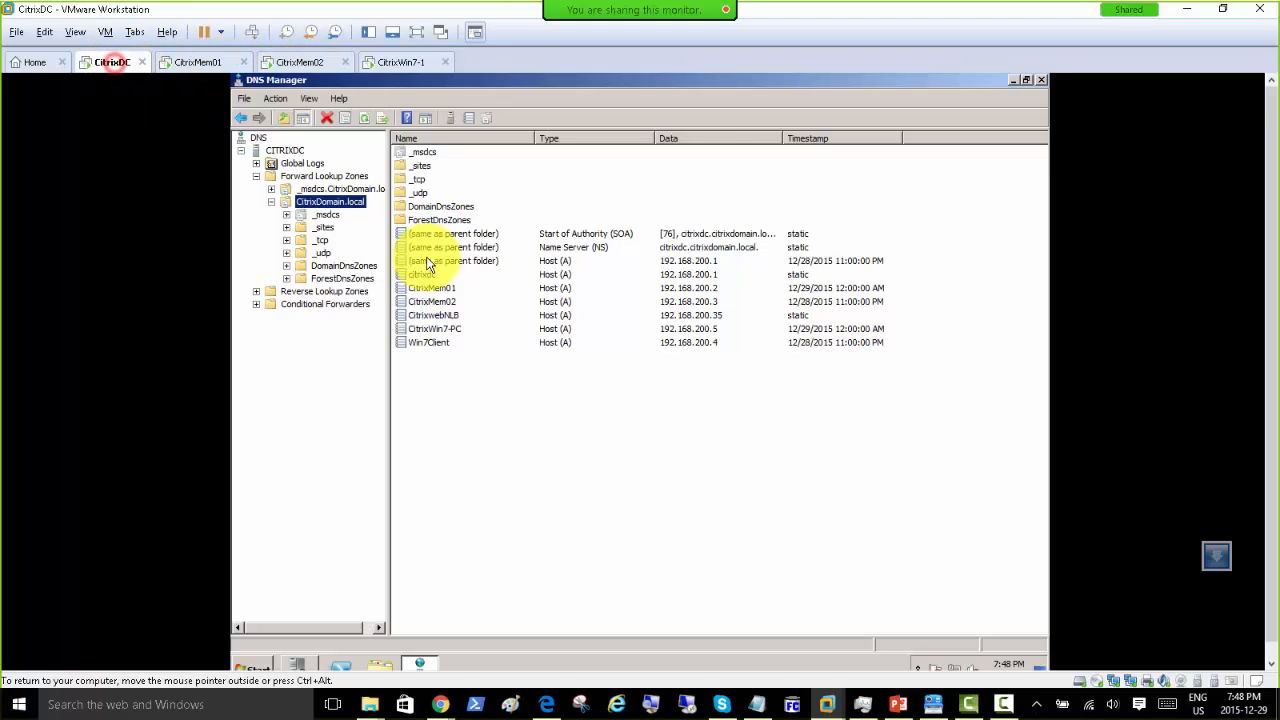
Step: Refresh the CitrixDomain.local host records in DNS Manager with F5
{"action": "left_click", "coordinate": [574, 428]}
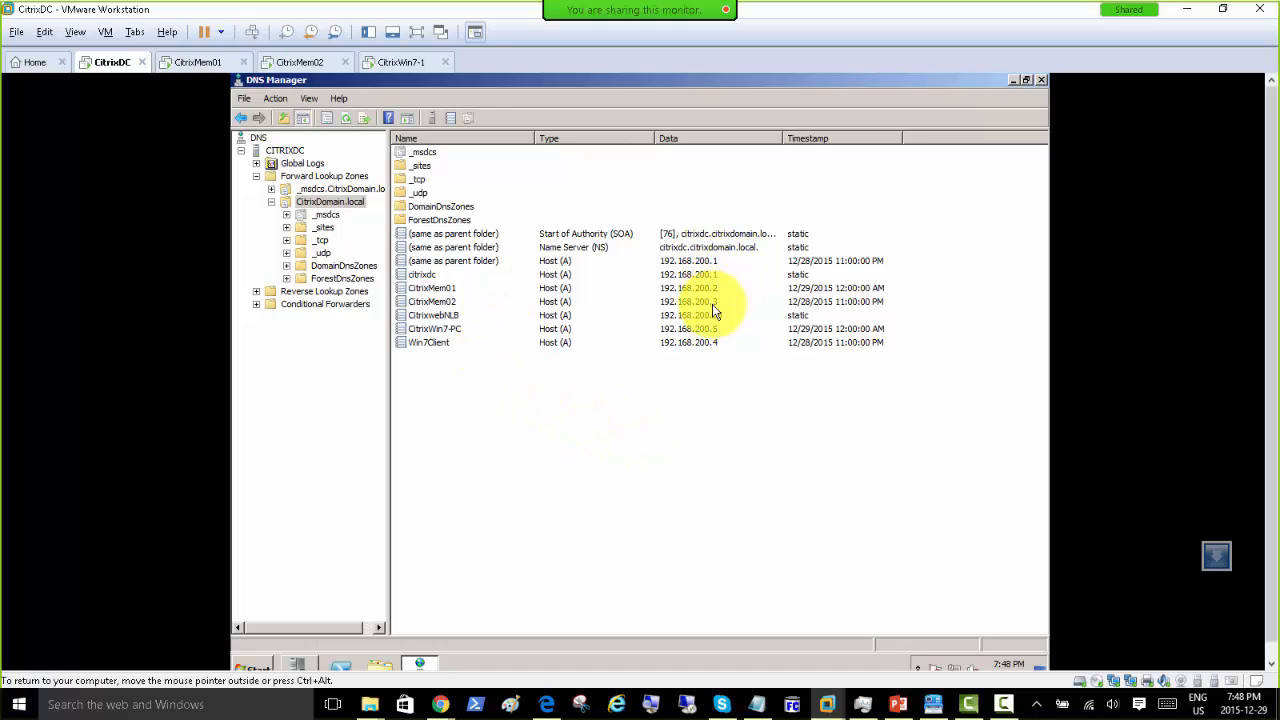
{"action": "left_click", "coordinate": [599, 437]}
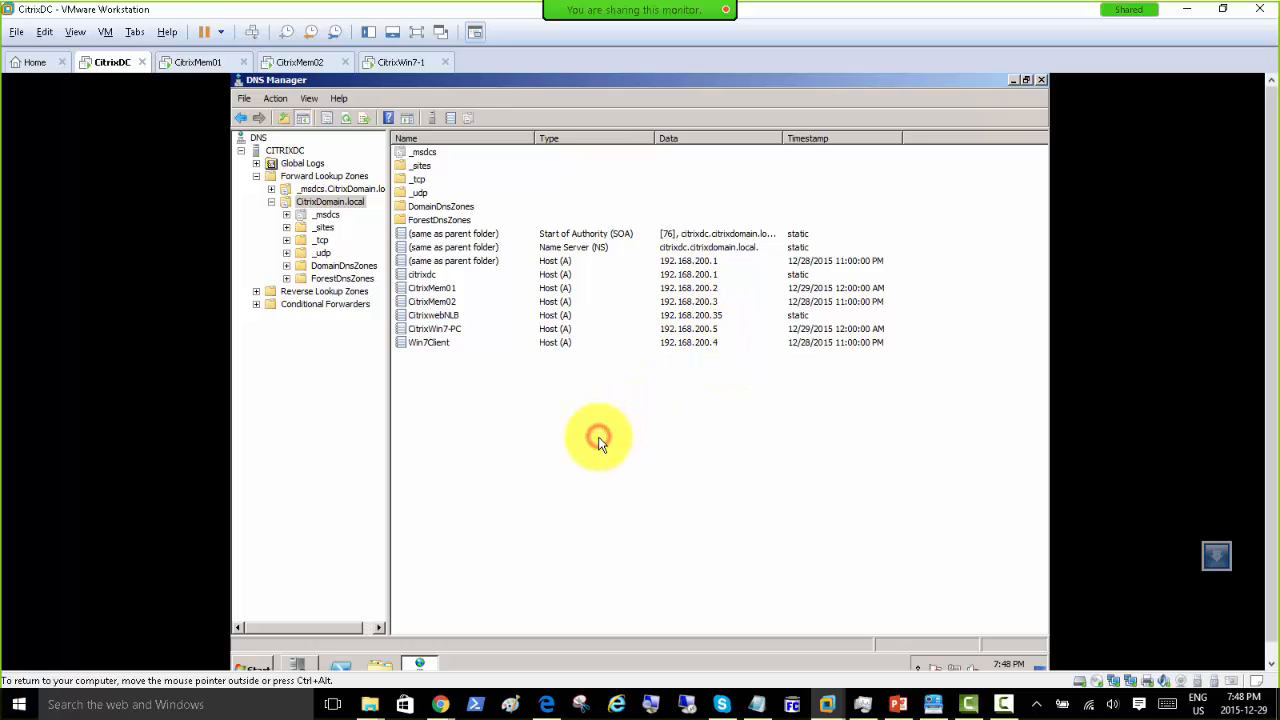
{"action": "key", "text": "F5"}
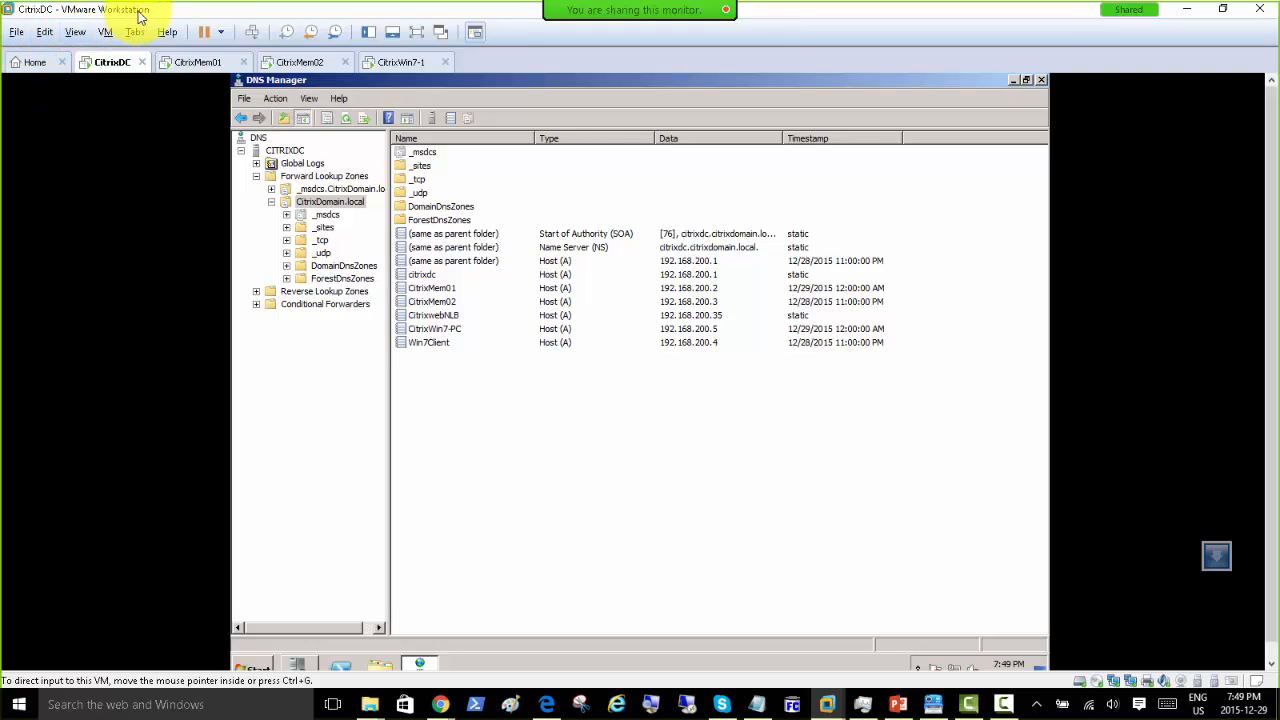
Step: Browse the Open dialog to SOFT > NetScaler-Express > NSVPX-ESX-10.5-56.22_nc package folder
{"action": "left_click", "coordinate": [16, 33]}
{"action": "mouse_move", "coordinate": [35, 25]}
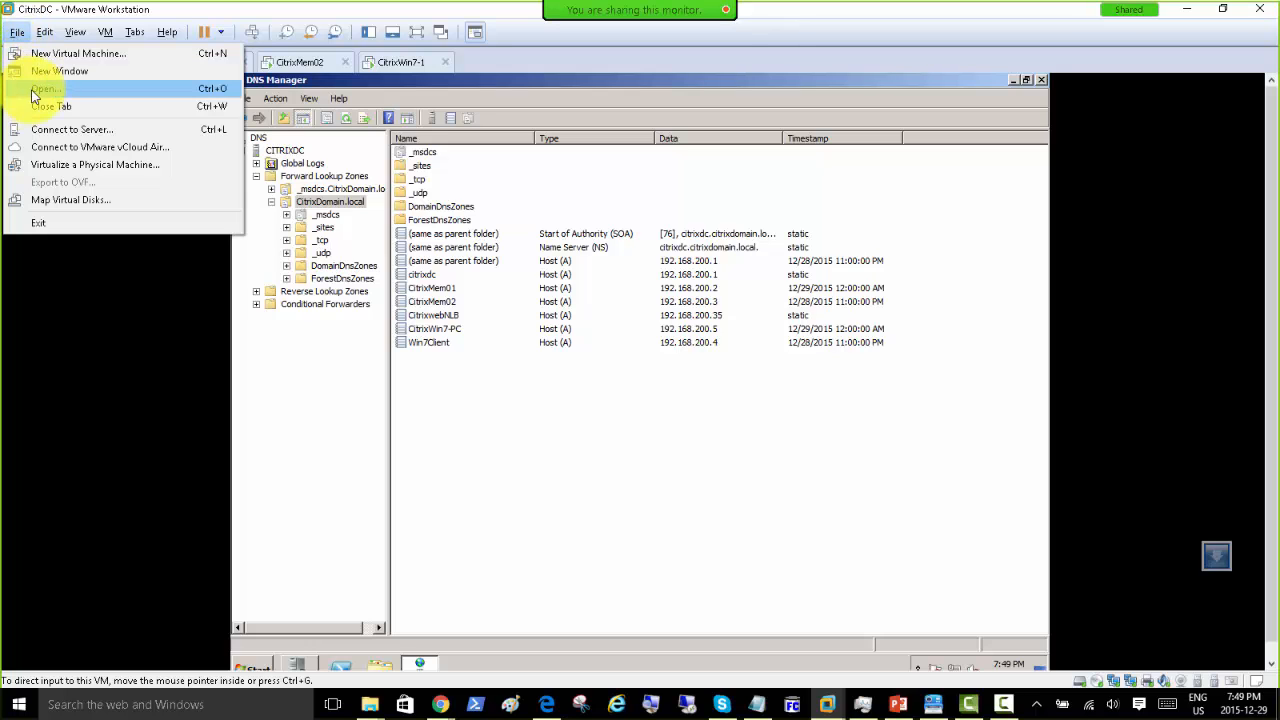
{"action": "left_click", "coordinate": [46, 90]}
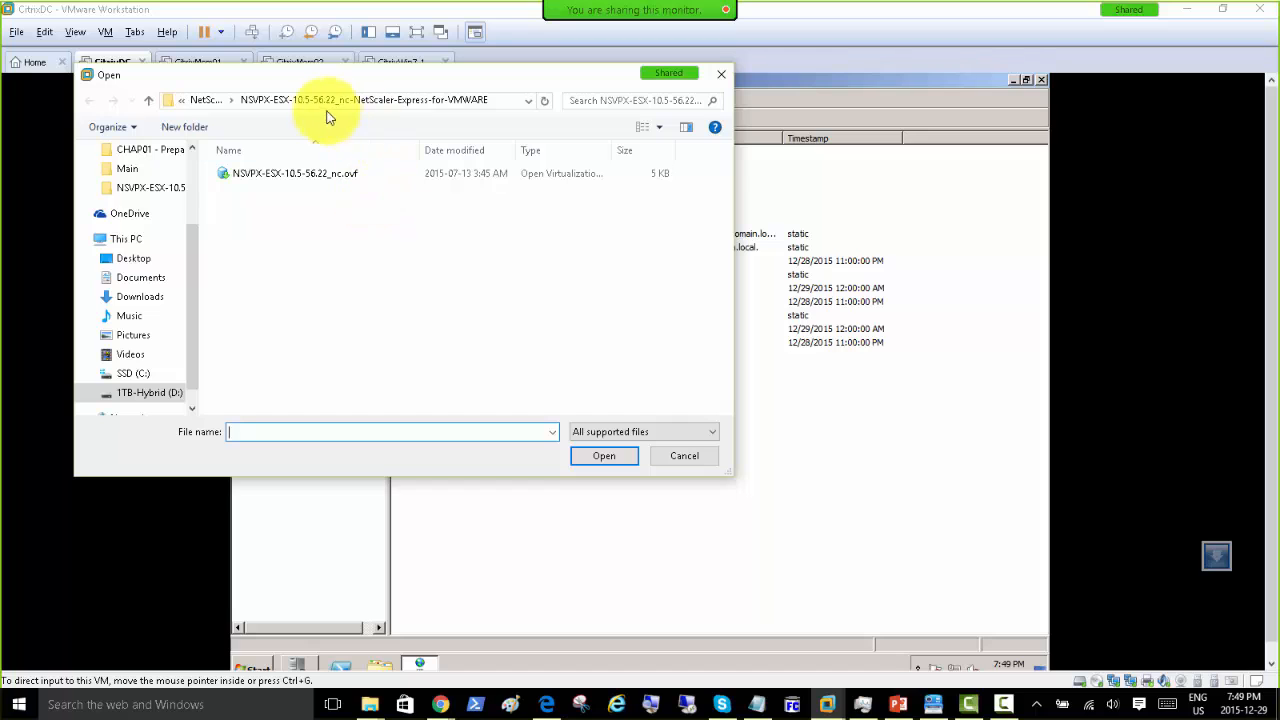
{"action": "left_click", "coordinate": [206, 100]}
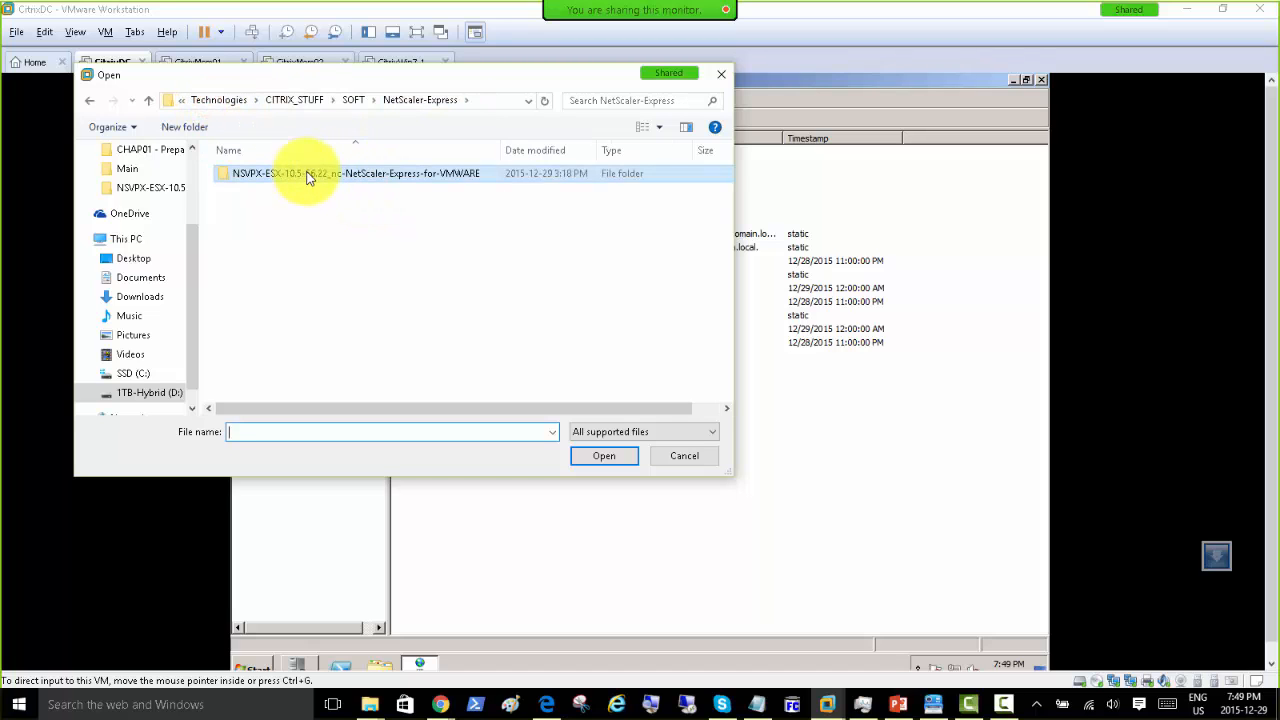
{"action": "left_click", "coordinate": [352, 101]}
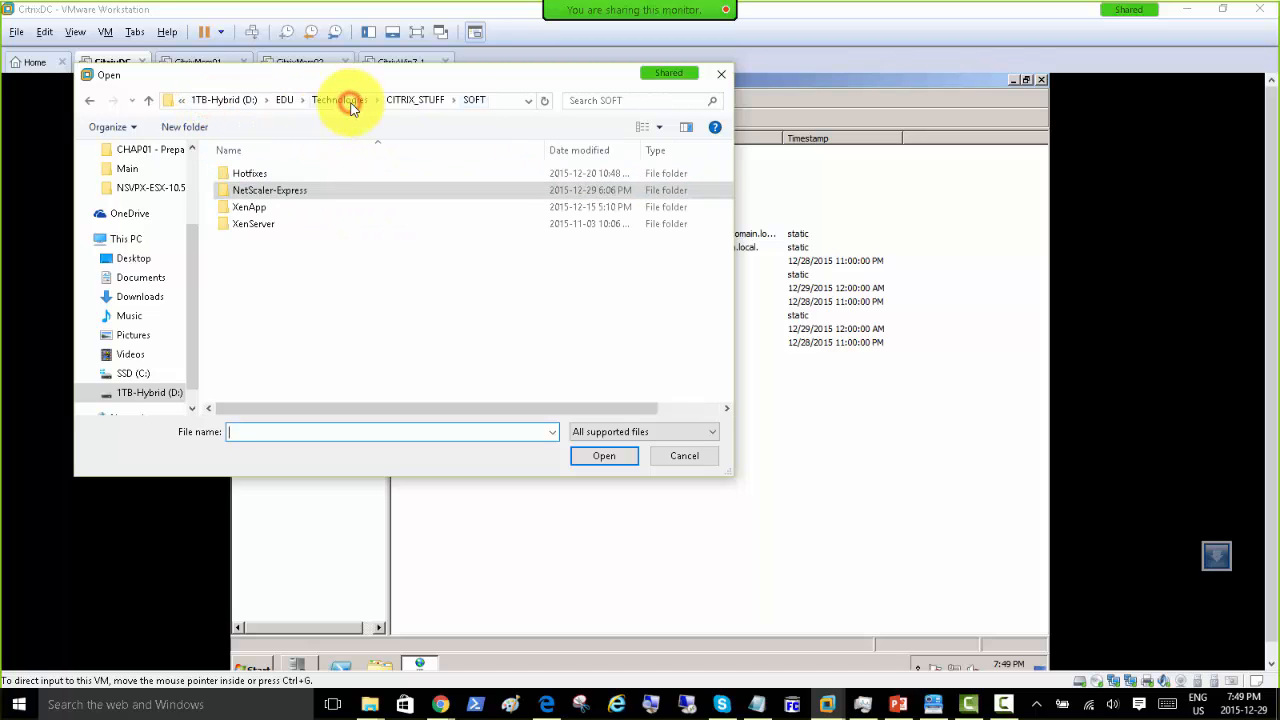
{"action": "double_click", "coordinate": [284, 192]}
{"action": "double_click", "coordinate": [325, 180]}
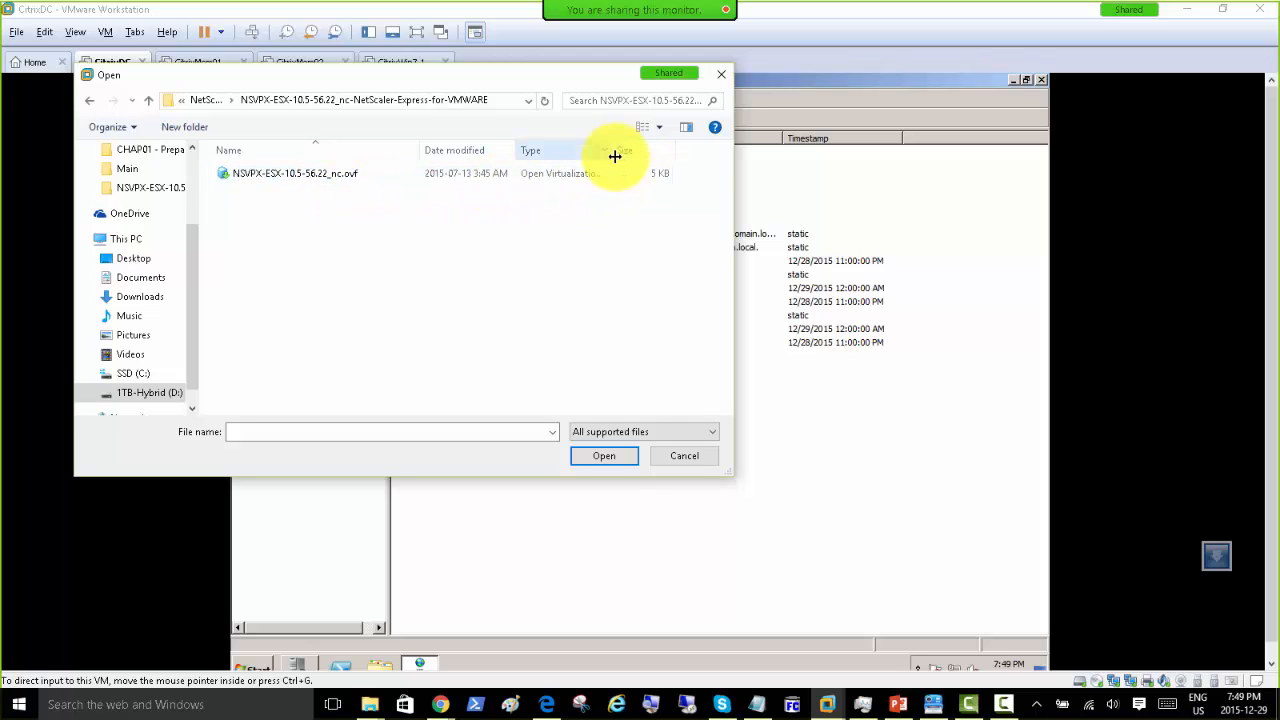
Step: Open the NSVPX-ESX .ovf package and import it as NSVPX-ESX-10.5-56.22_nc1
{"action": "left_click_drag", "start_coordinate": [610, 152], "coordinate": [680, 152]}
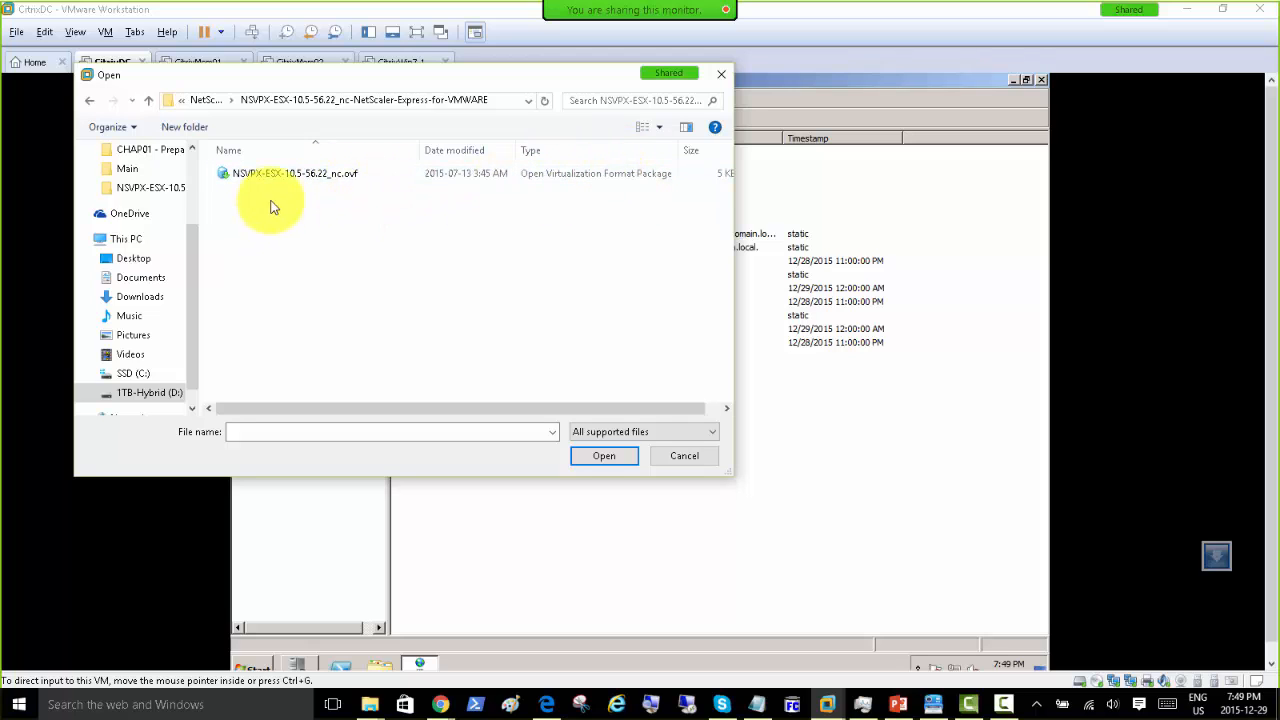
{"action": "double_click", "coordinate": [335, 176]}
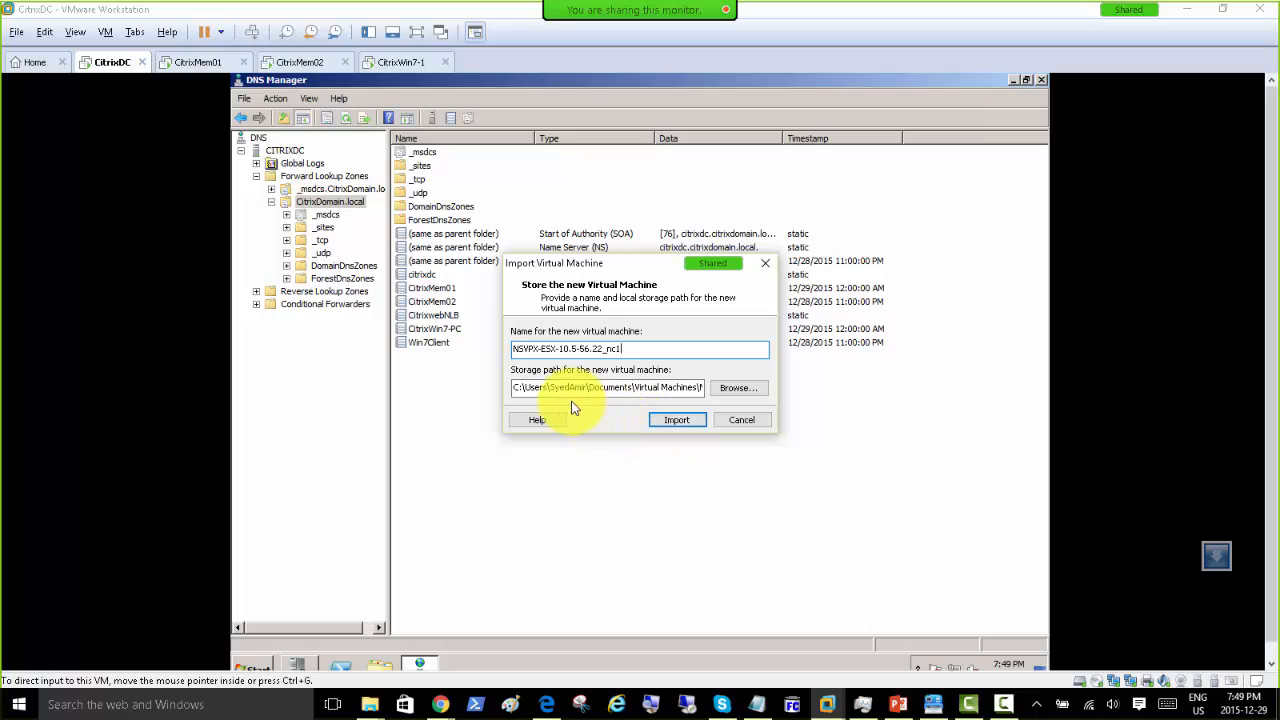
{"action": "left_click", "coordinate": [676, 424]}
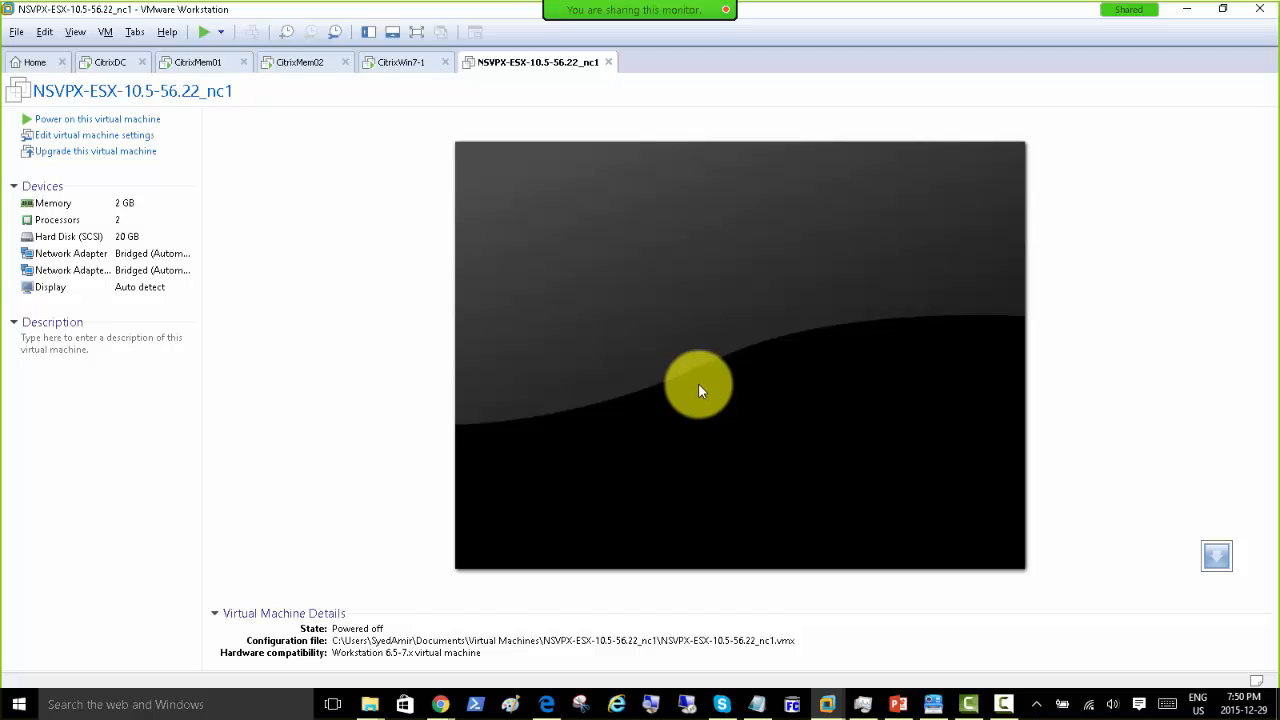
Step: Power on NSVPX-ESX-10.5-56.22_nc1 and wait until its console asks for the IPv4 address
{"action": "left_click", "coordinate": [125, 120]}
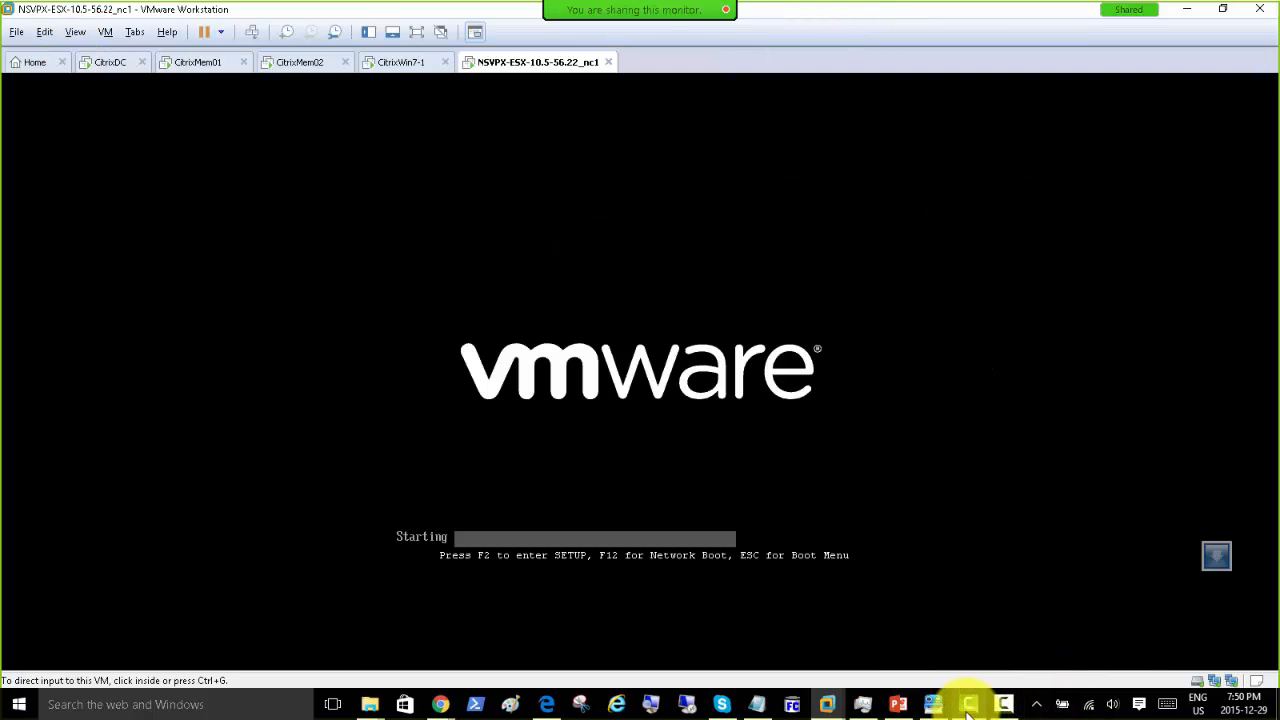
{"action": "mouse_move", "coordinate": [933, 704]}
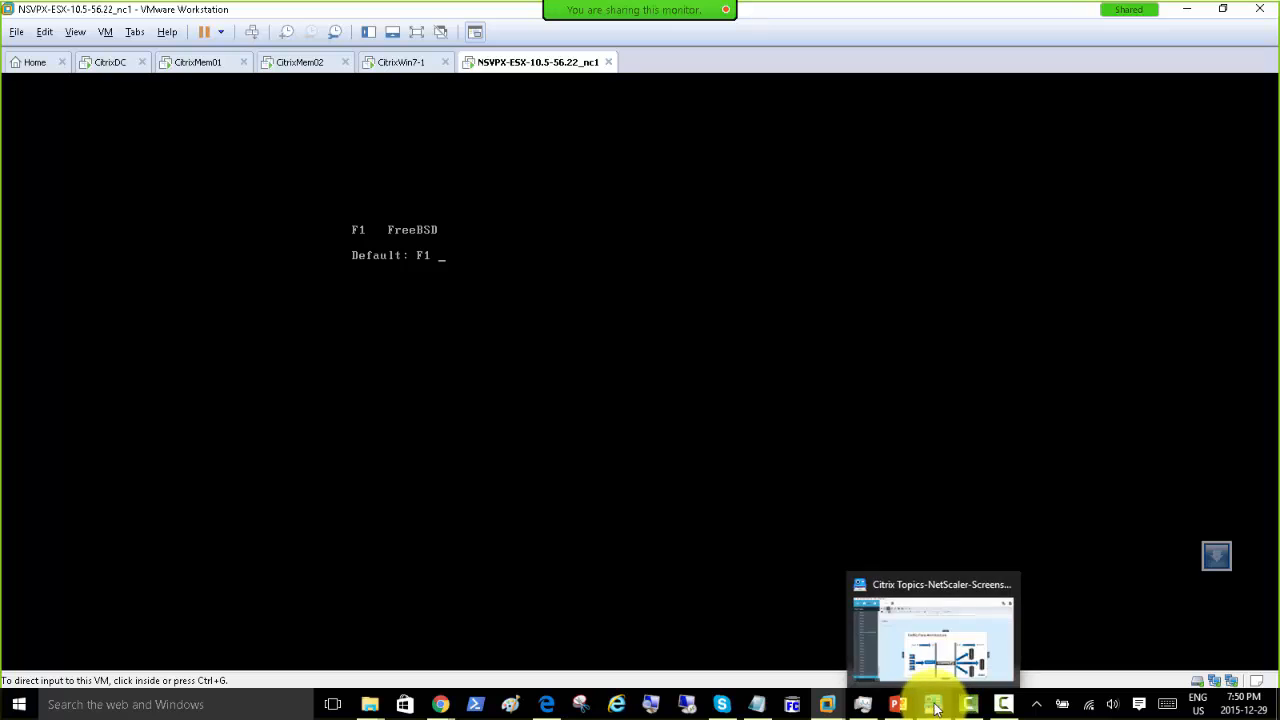
{"action": "left_click", "coordinate": [913, 591]}
{"action": "left_click_drag", "start_coordinate": [446, 15], "coordinate": [1279, 46]}
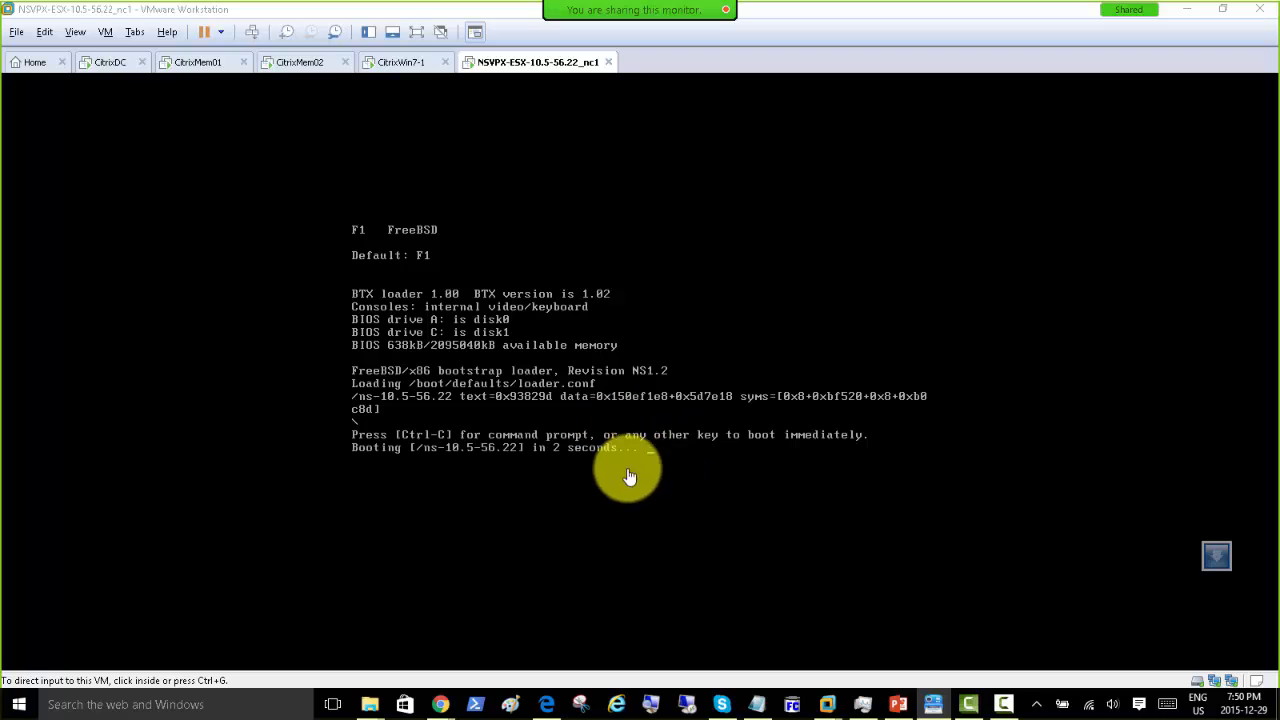
{"action": "left_click", "coordinate": [795, 19]}
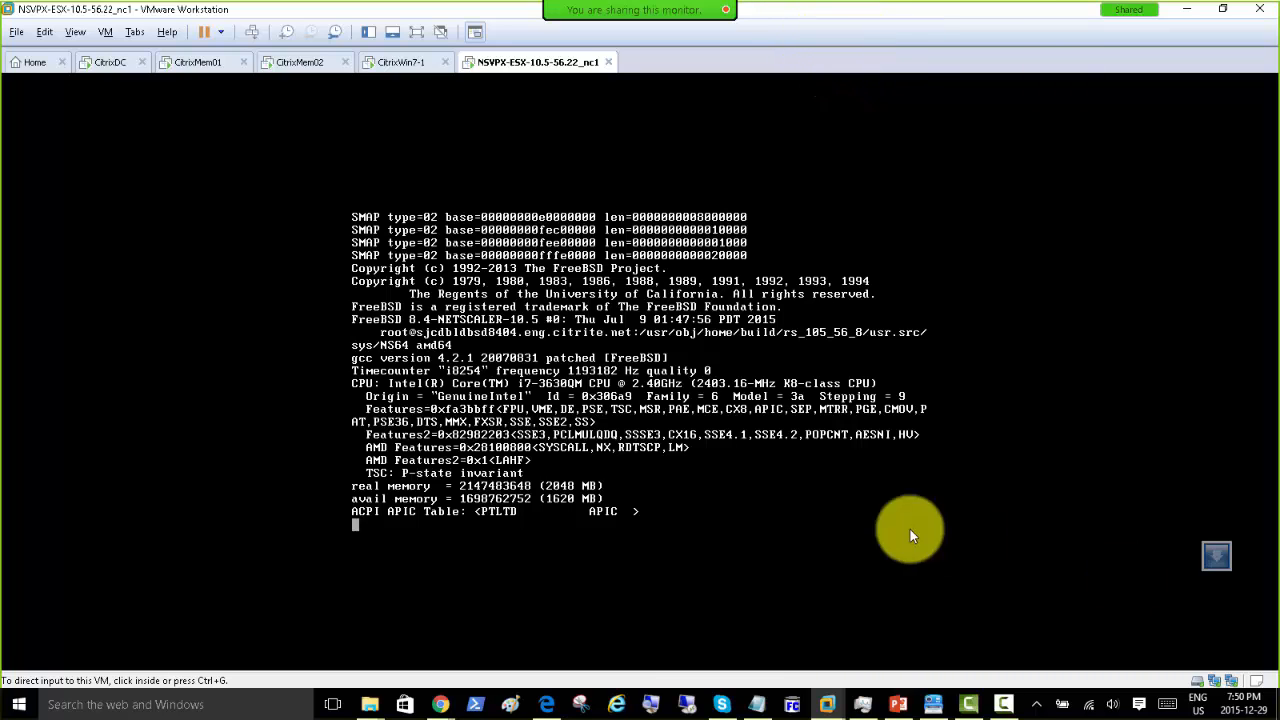
{"action": "left_click", "coordinate": [102, 64]}
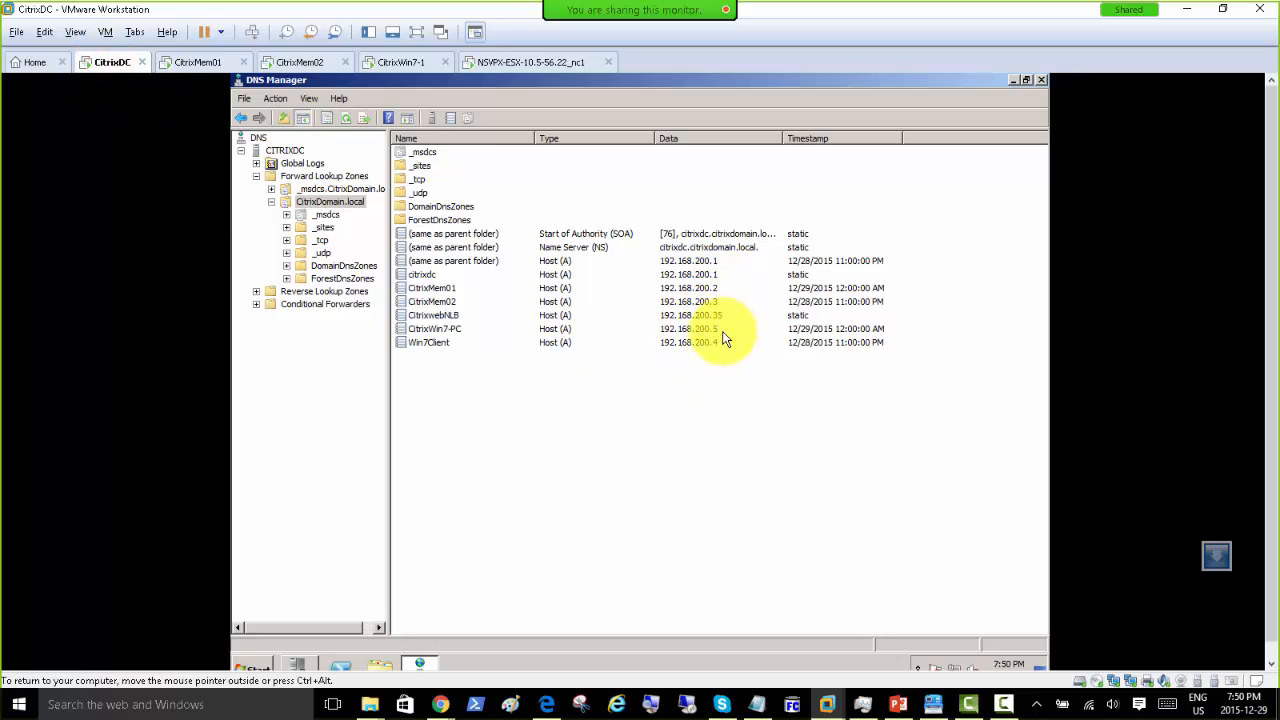
{"action": "left_click", "coordinate": [525, 62]}
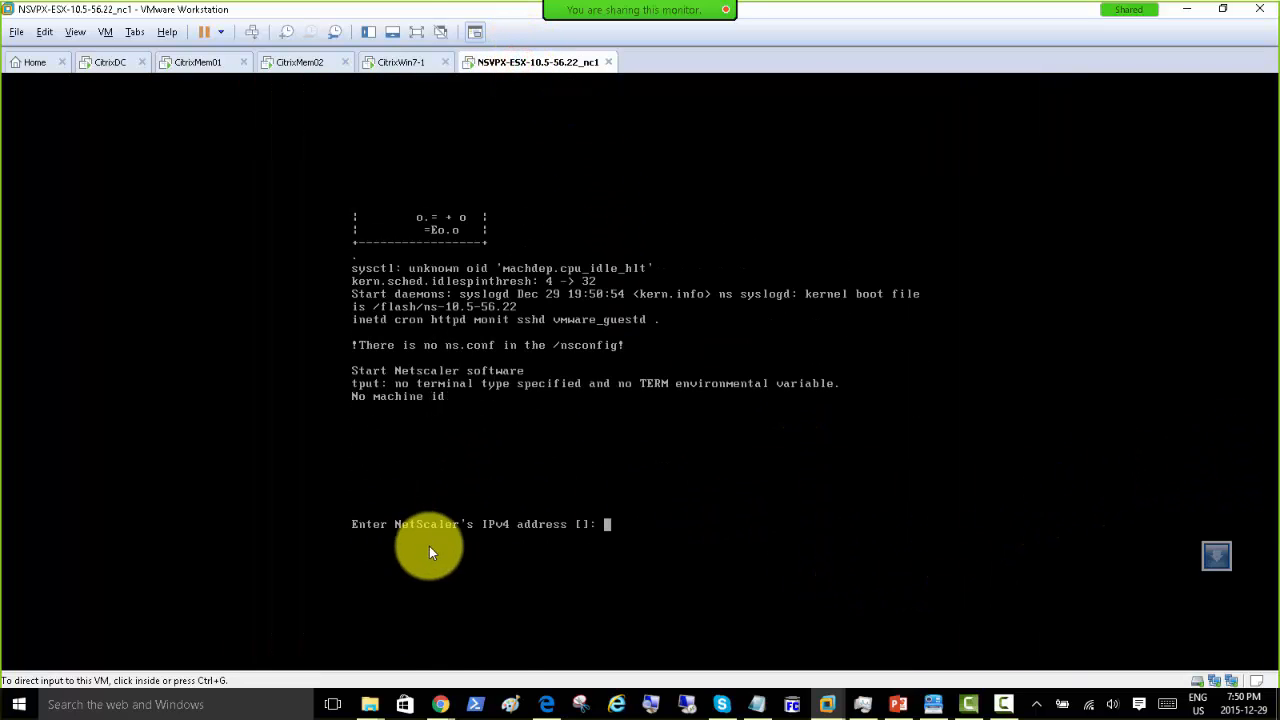
Step: Enter IPv4 address 192.168.200.7 and netmask 255.255.255.0 in the NetScaler console
{"action": "left_click", "coordinate": [628, 536]}
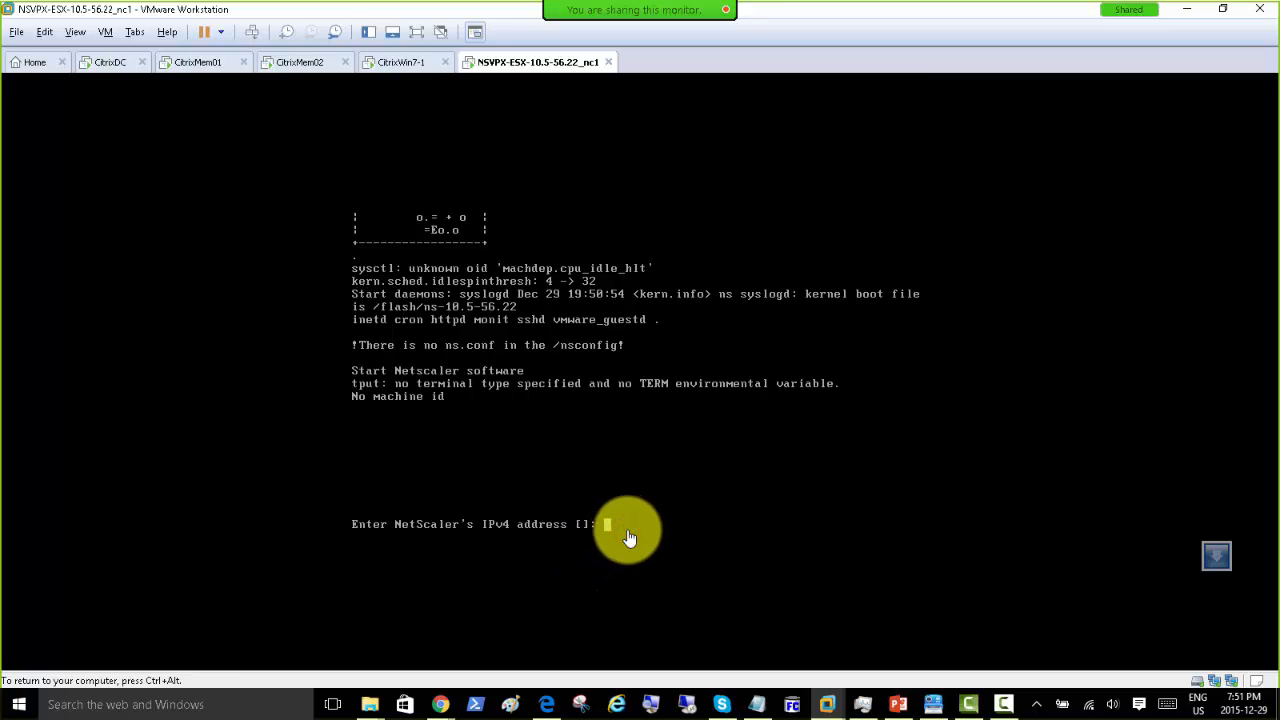
{"action": "type", "text": "192.168"}
{"action": "type", "text": ".200."}
{"action": "type", "text": "6"}
{"action": "key", "text": "BackSpace"}
{"action": "type", "text": "7"}
{"action": "key", "text": "Return"}
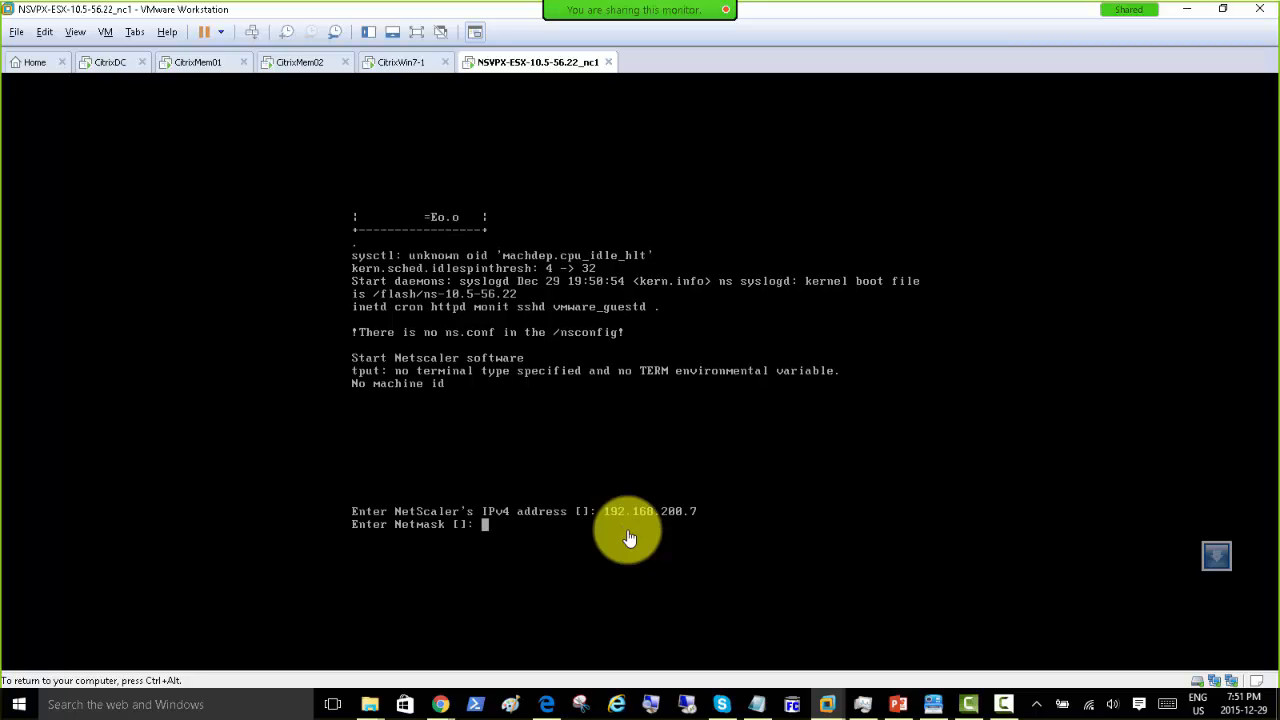
{"action": "type", "text": "255.255.255.0"}
{"action": "key", "text": "Return"}
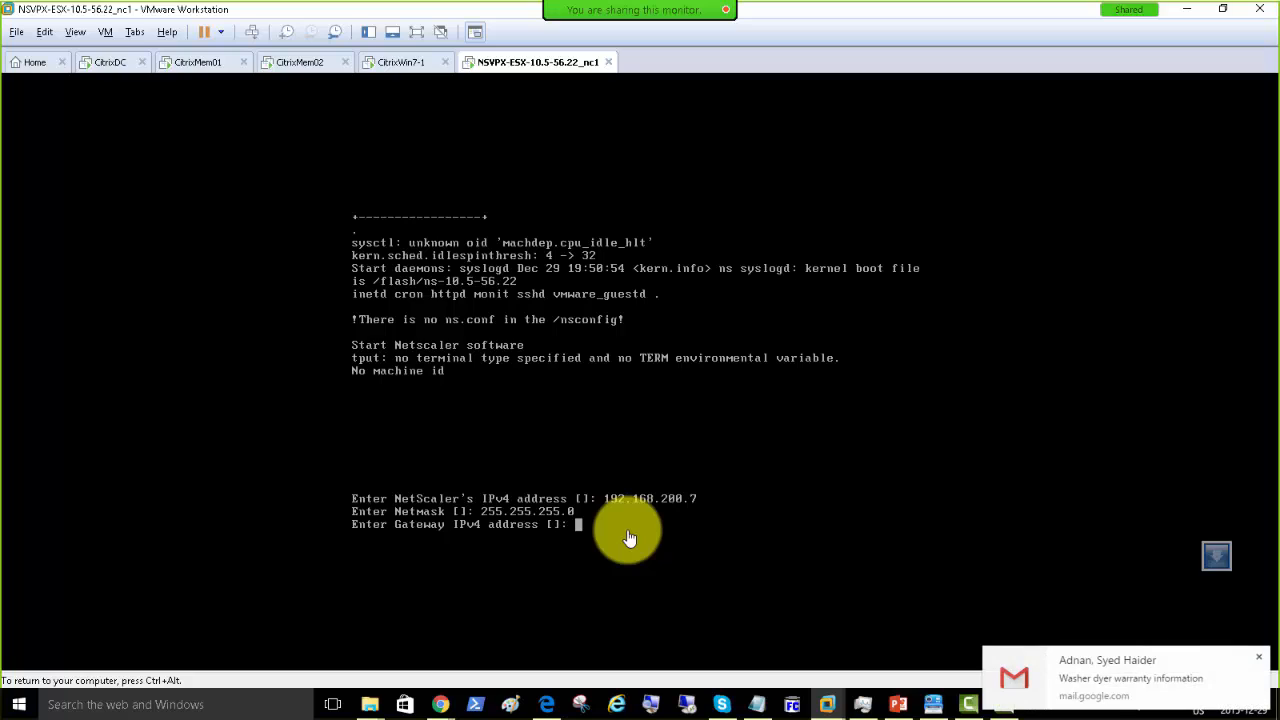
Step: Type gateway address 192.168.200.50 at the NetScaler's gateway prompt
{"action": "type", "text": "192.168"}
{"action": "key", "text": "ctrl+alt"}
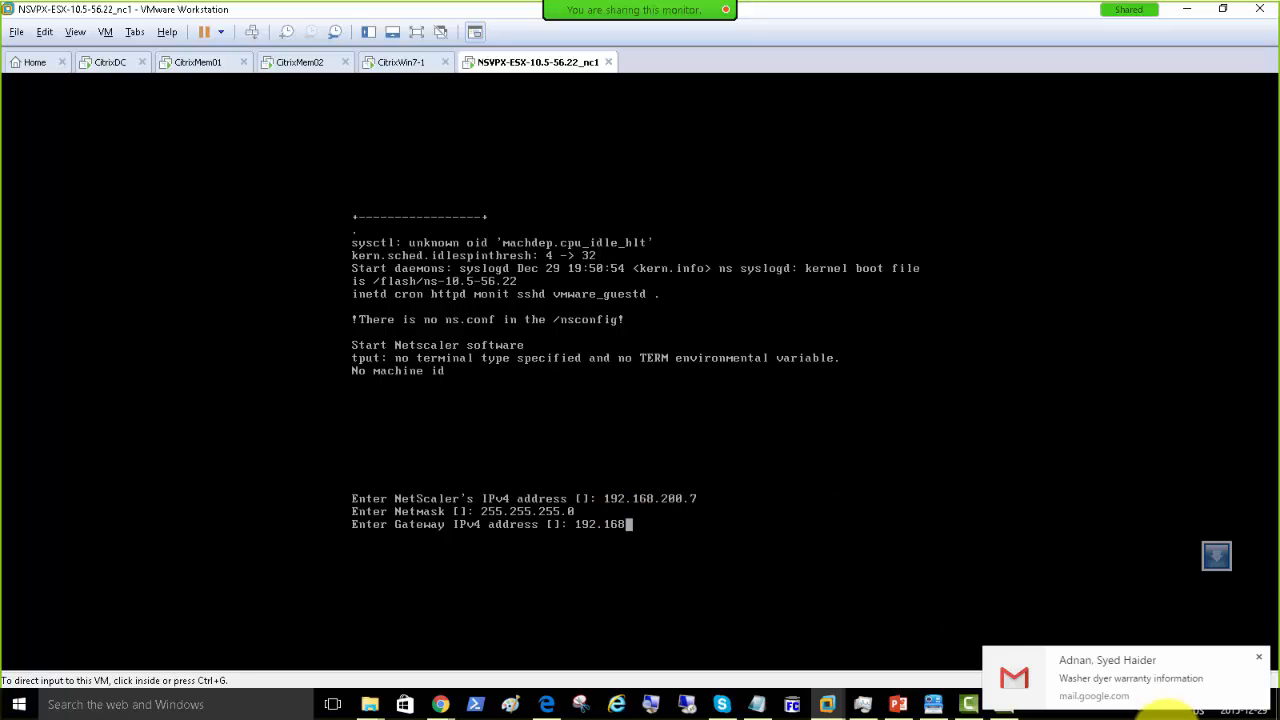
{"action": "left_click", "coordinate": [1259, 658]}
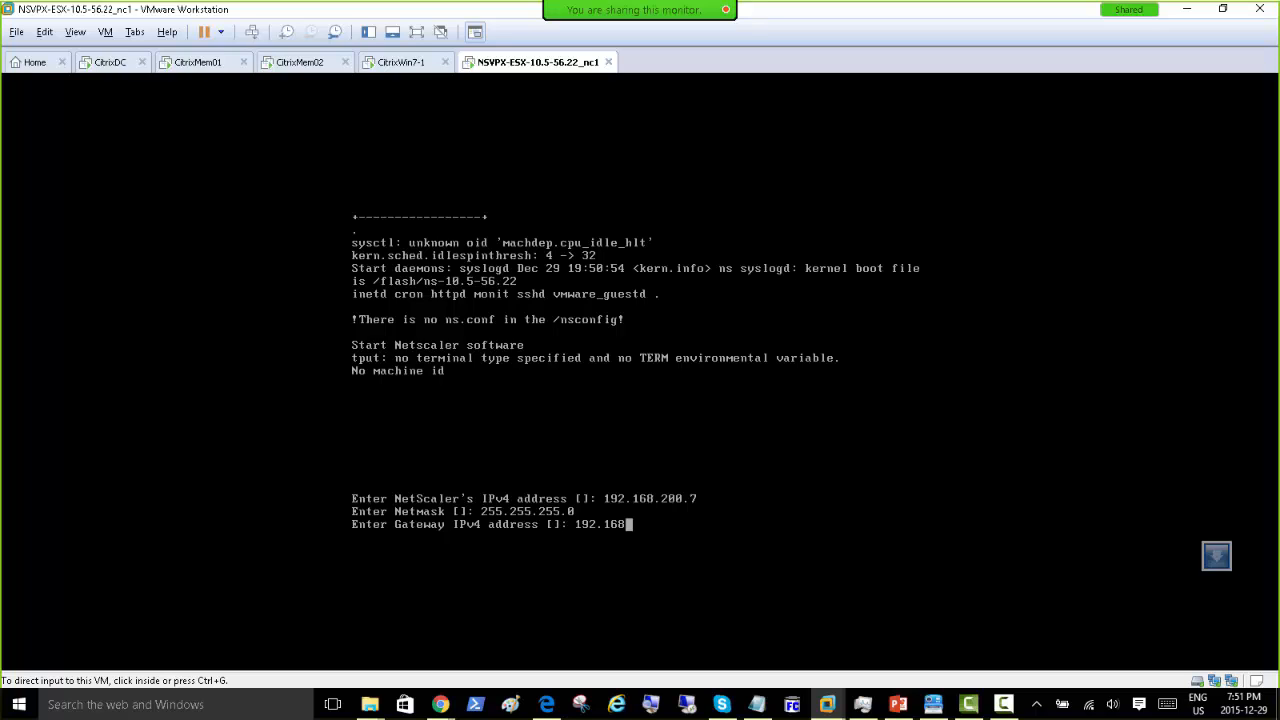
{"action": "key", "text": "alt+Tab"}
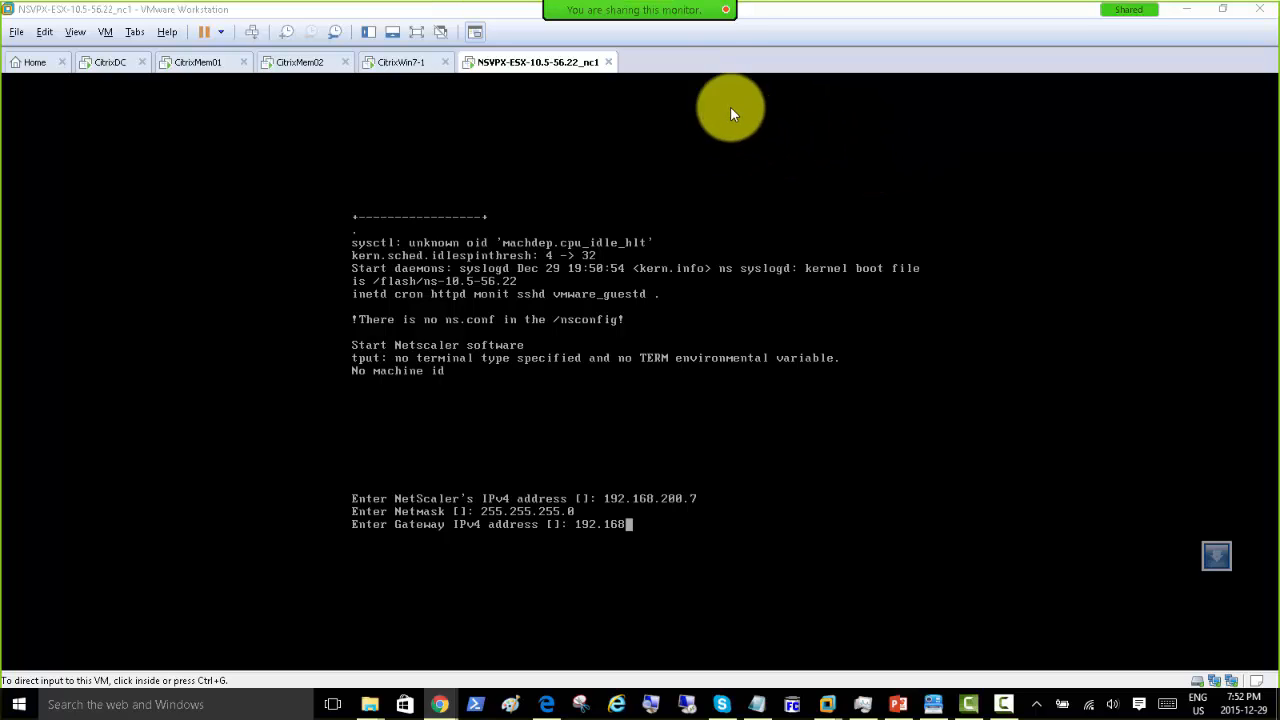
{"action": "left_click", "coordinate": [676, 526]}
{"action": "type", "text": ".200."}
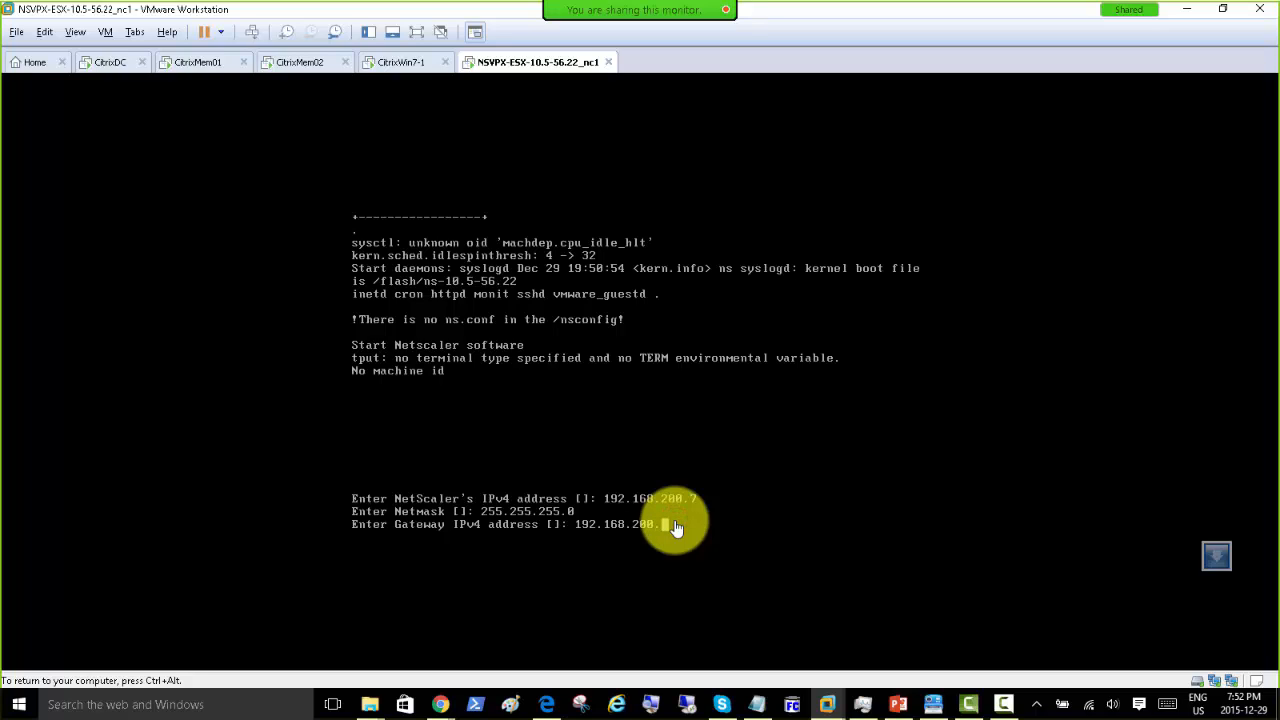
{"action": "type", "text": "50"}
{"action": "left_click", "coordinate": [95, 62]}
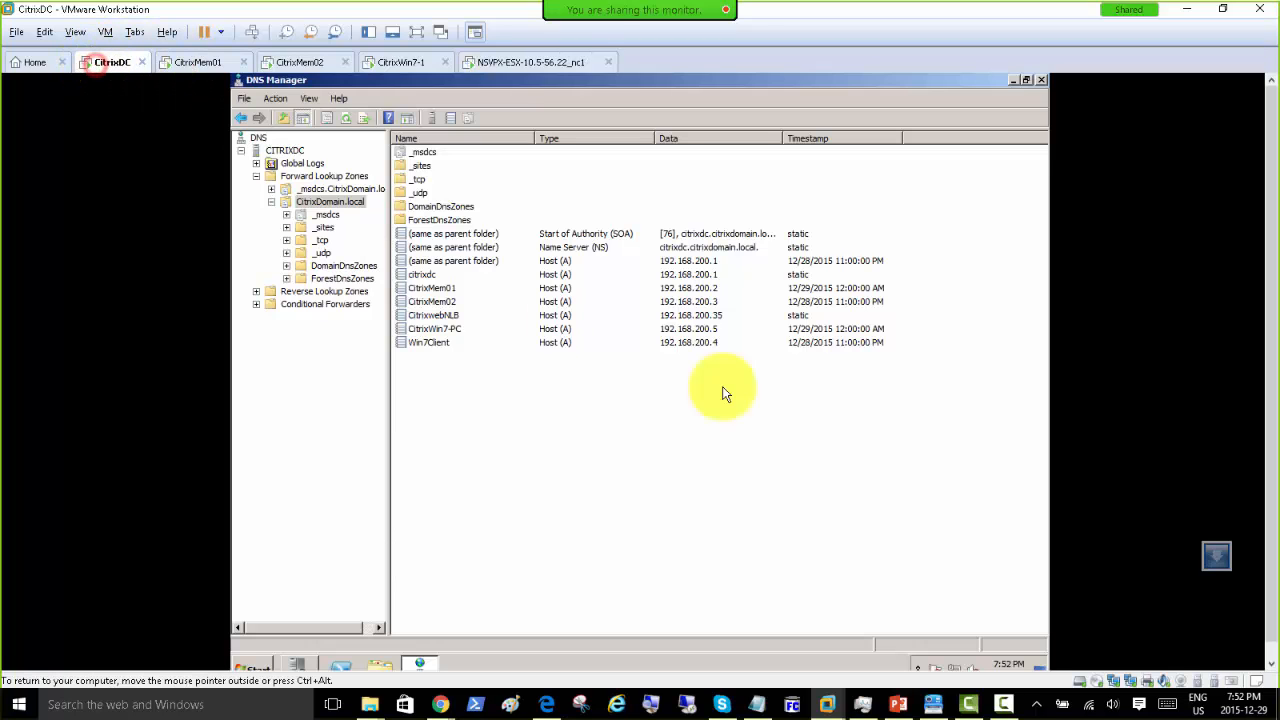
{"action": "right_click", "coordinate": [950, 665]}
{"action": "left_click", "coordinate": [953, 660]}
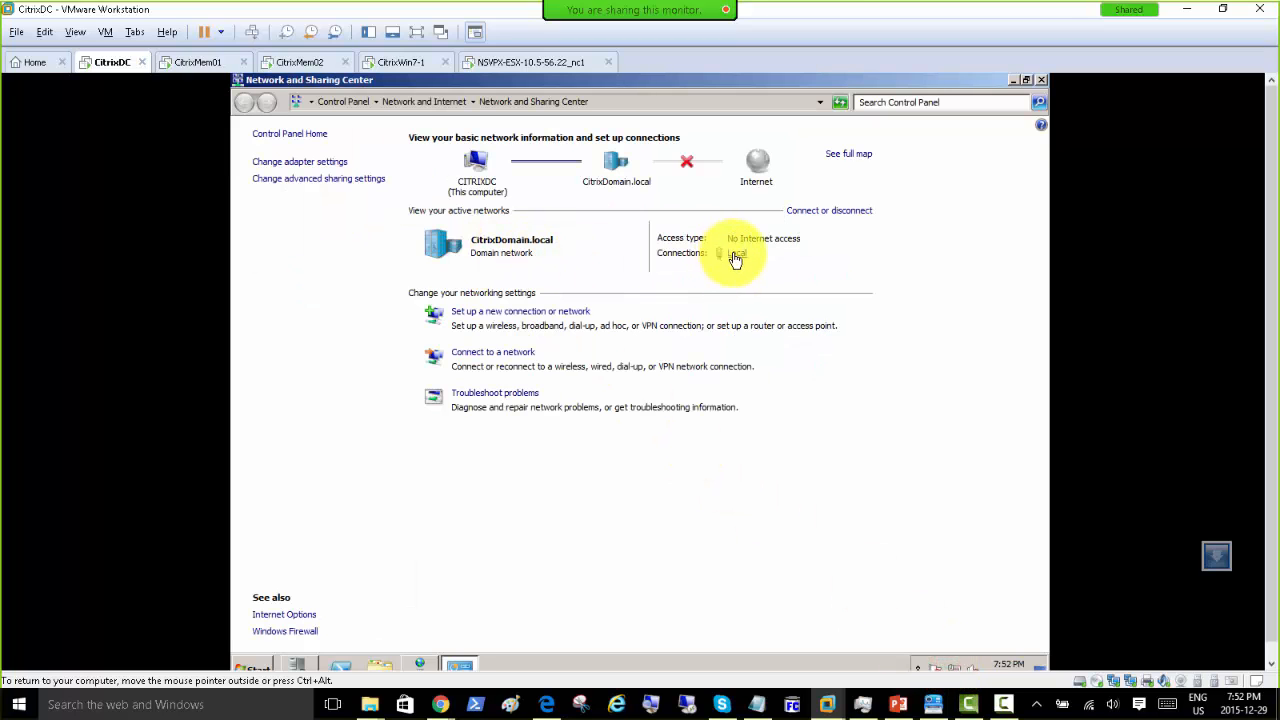
{"action": "left_click", "coordinate": [736, 253]}
{"action": "left_click", "coordinate": [553, 360]}
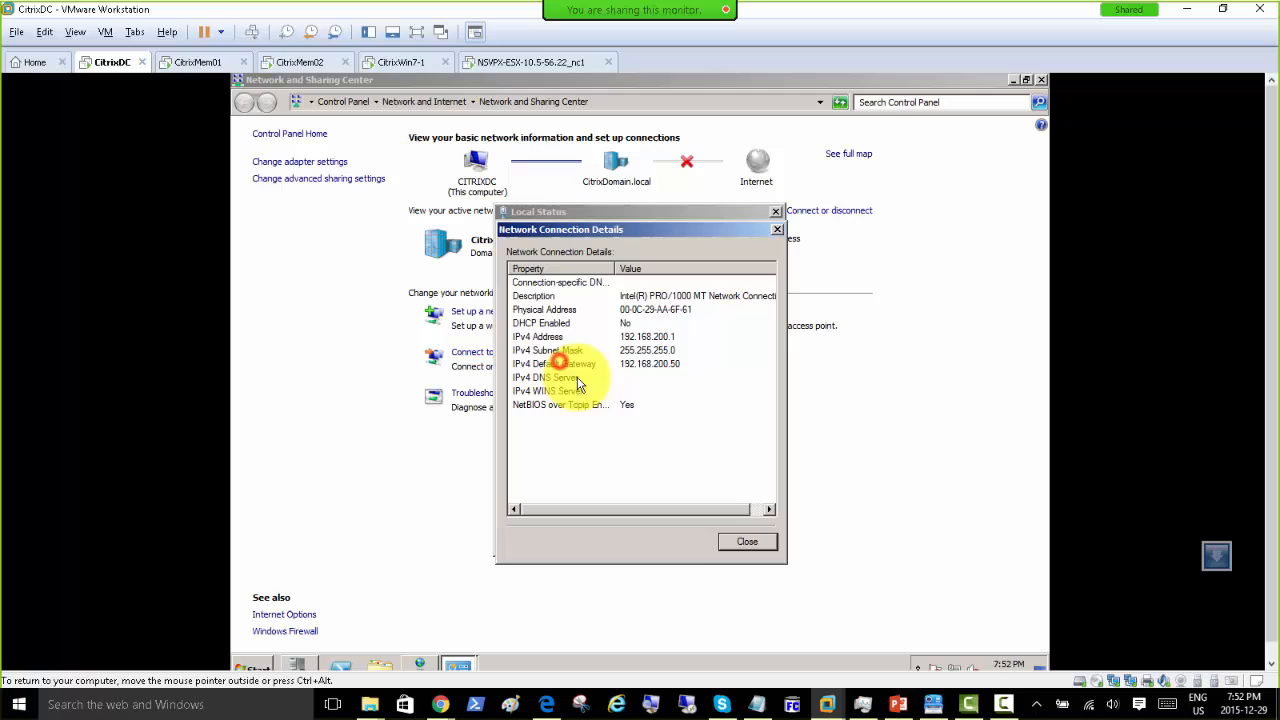
{"action": "left_click", "coordinate": [746, 540]}
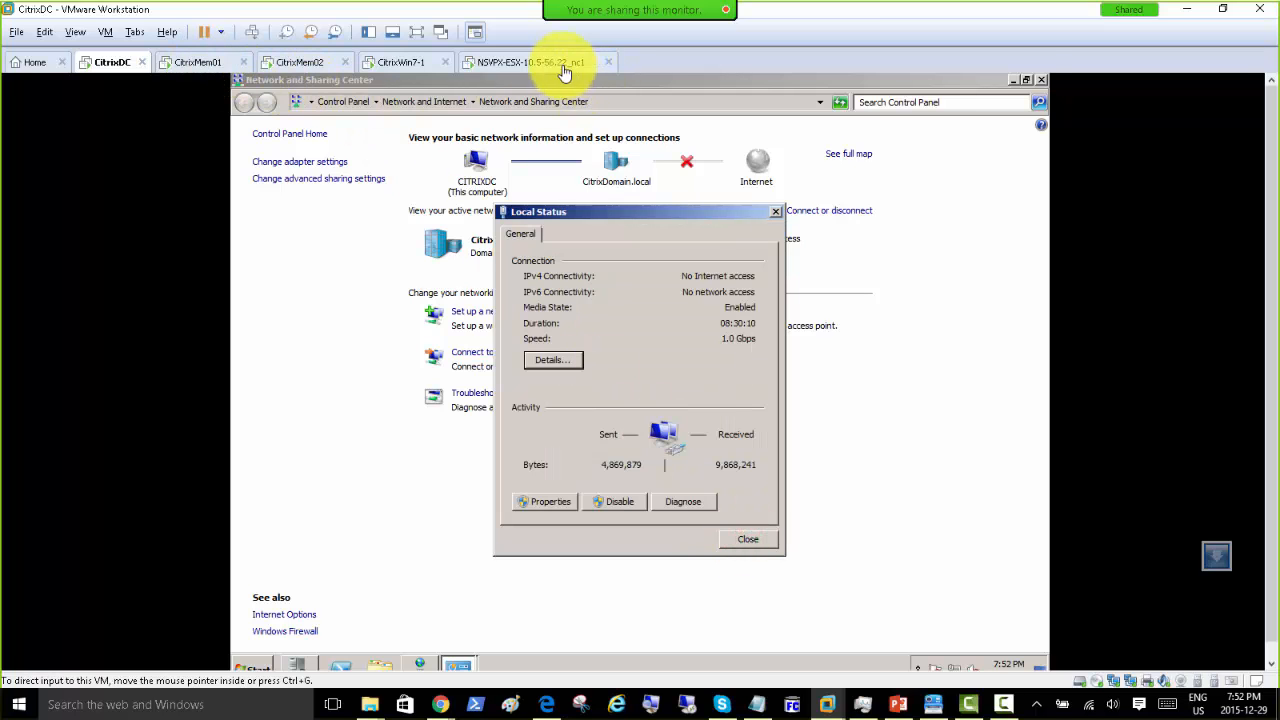
{"action": "left_click", "coordinate": [580, 62]}
Step: Postpone the VMware Tools update reminder with Remind Me Later
{"action": "left_click", "coordinate": [642, 484]}
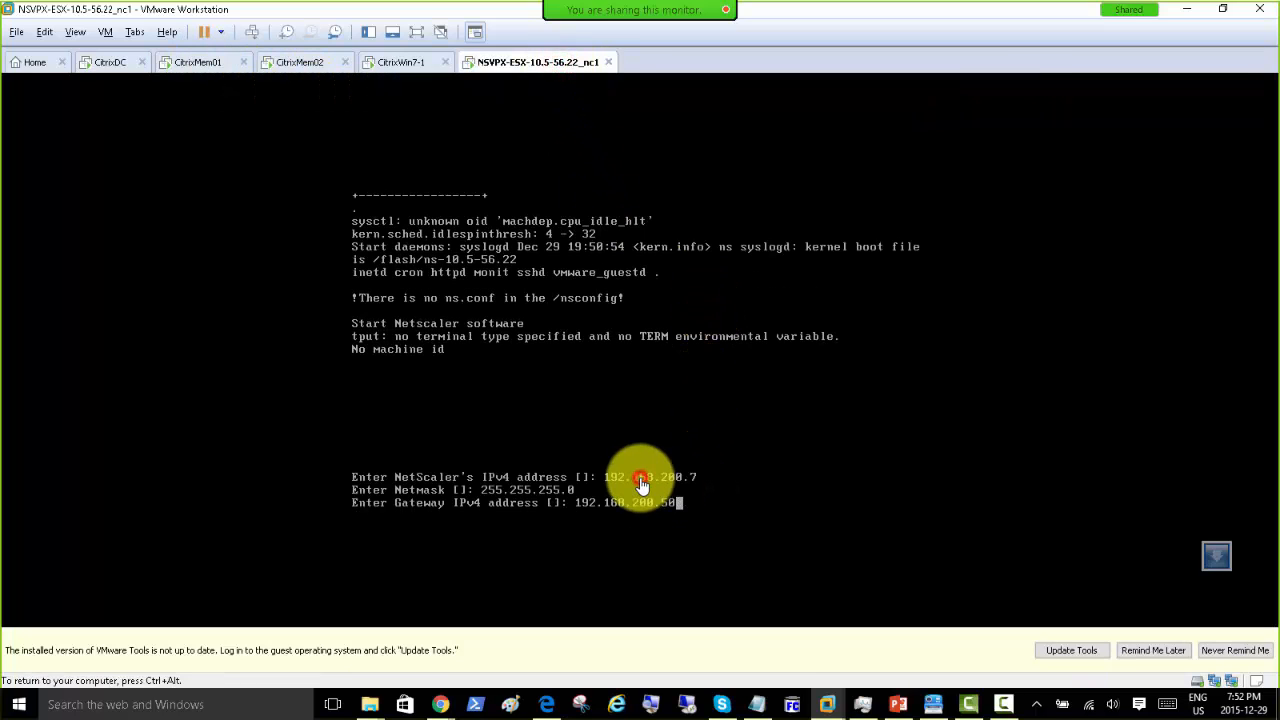
{"action": "key", "text": "ctrl+alt"}
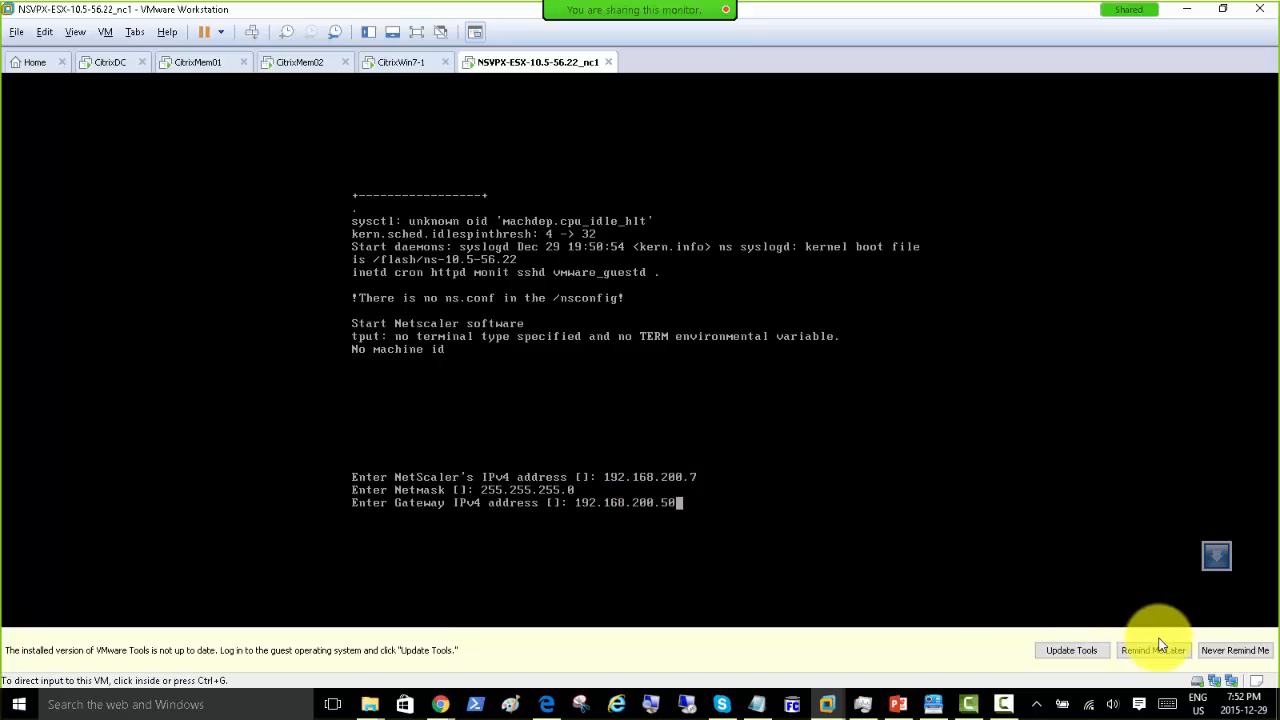
{"action": "left_click", "coordinate": [1163, 652]}
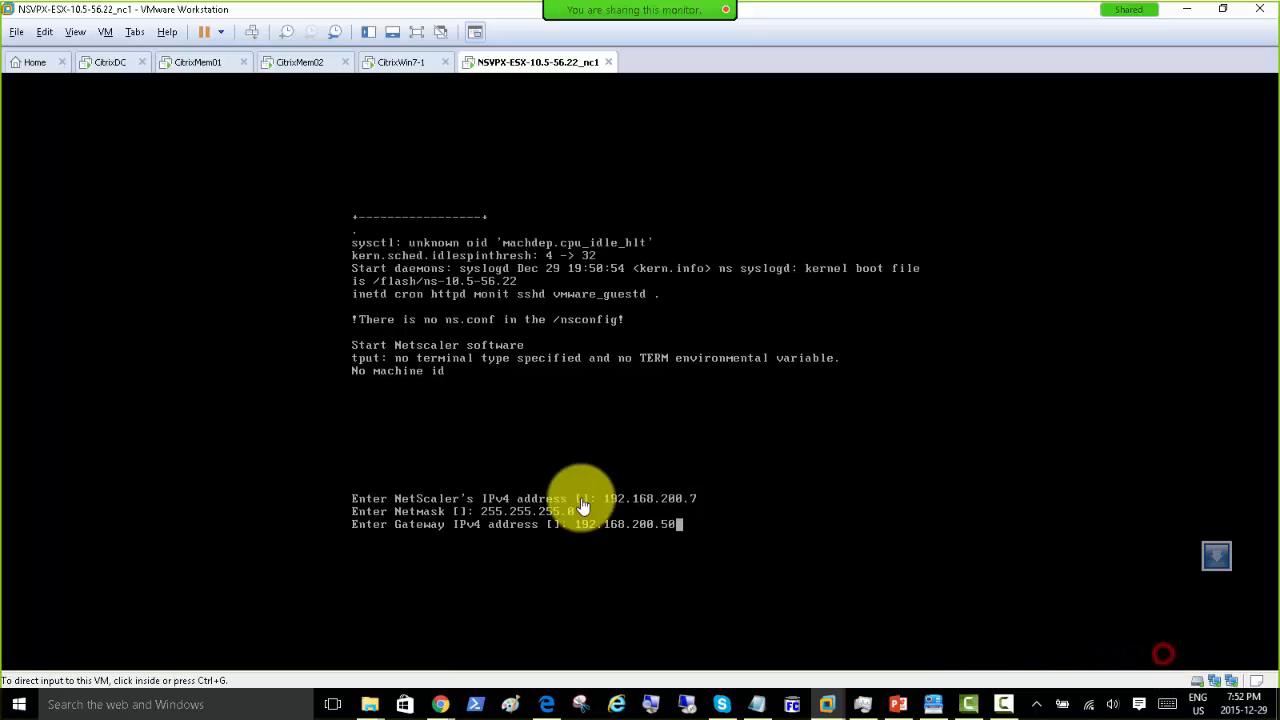
Step: Submit gateway 192.168.200.50, then choose option 4 to save the settings and quit
{"action": "left_click", "coordinate": [664, 532]}
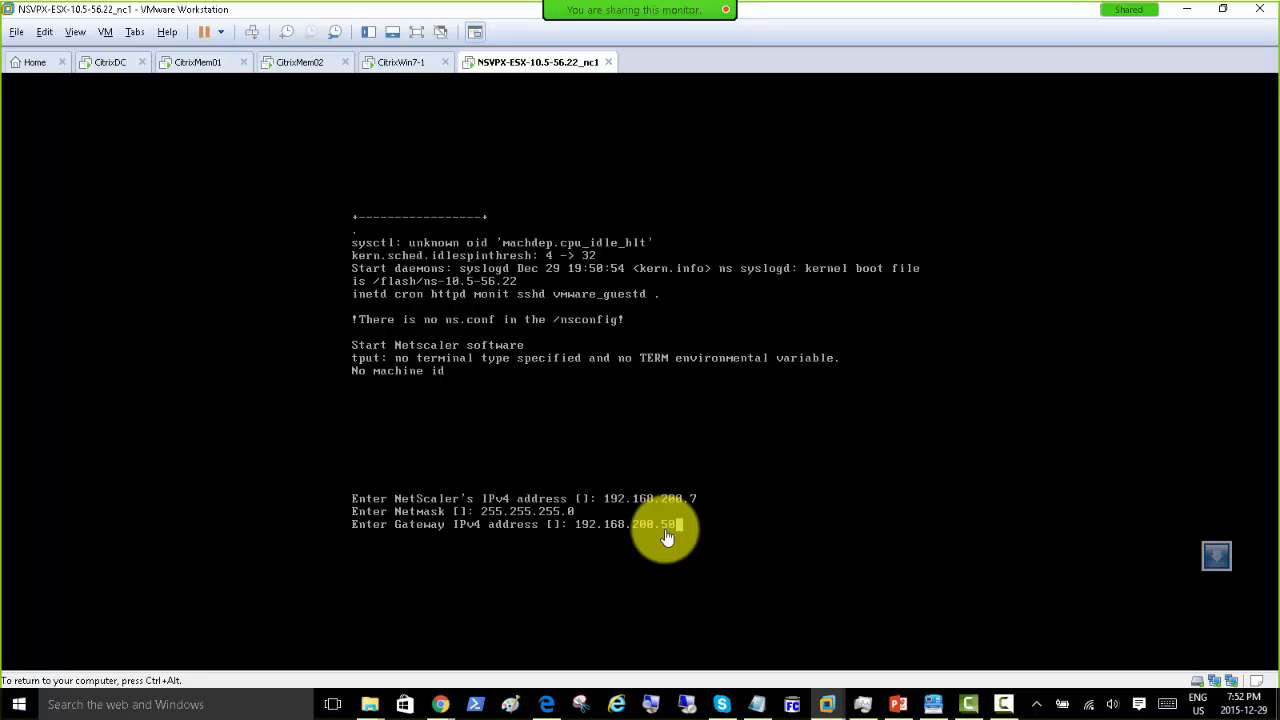
{"action": "key", "text": "Return"}
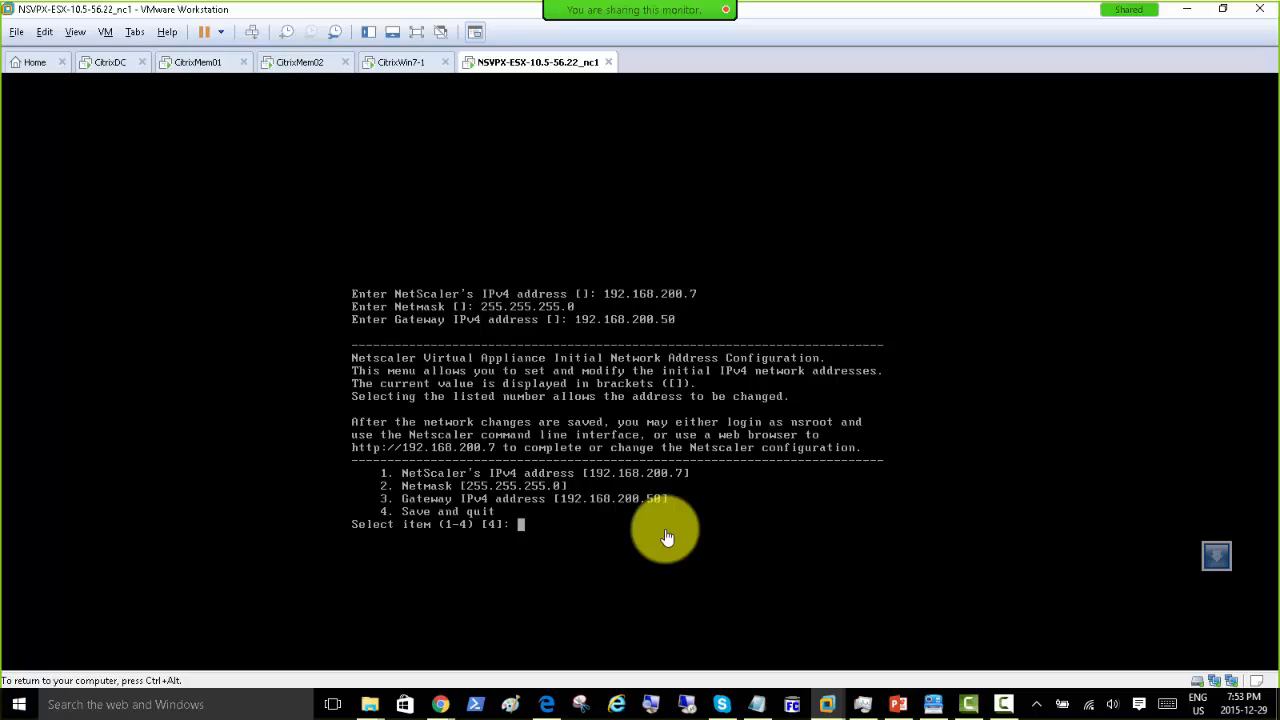
{"action": "type", "text": "4"}
{"action": "key", "text": "Return"}
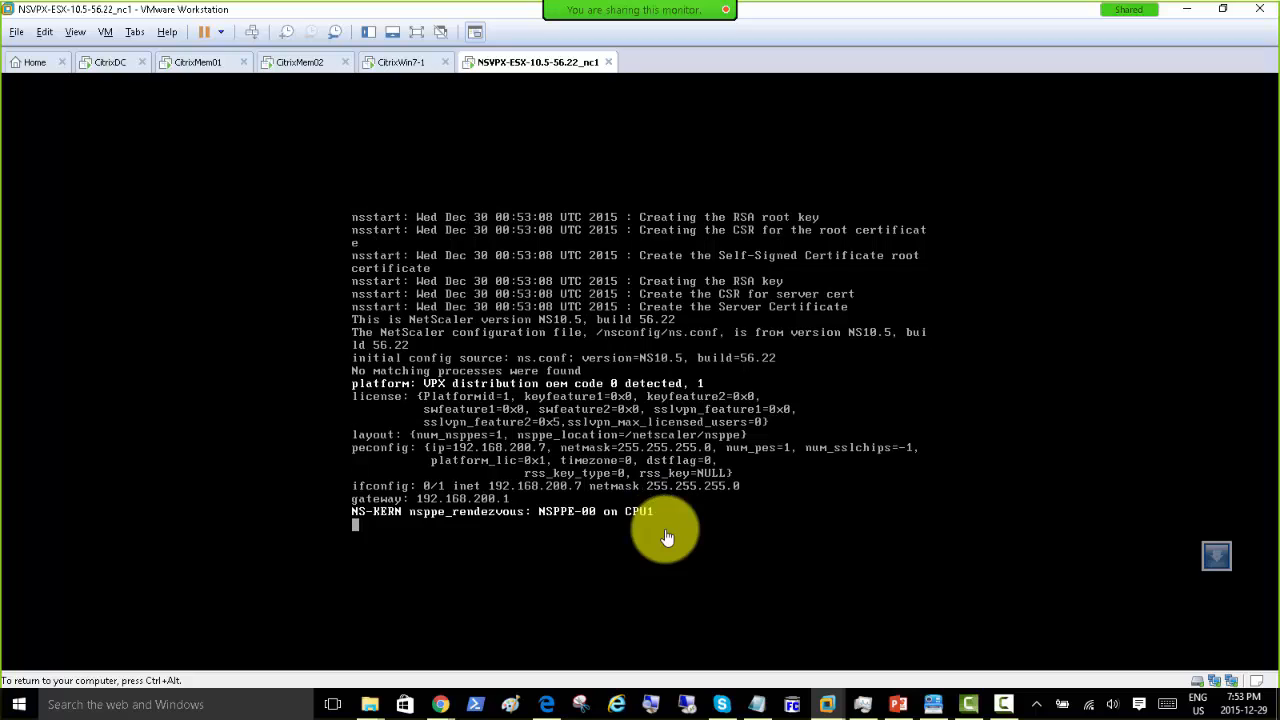
{"action": "key", "text": "ctrl+alt"}
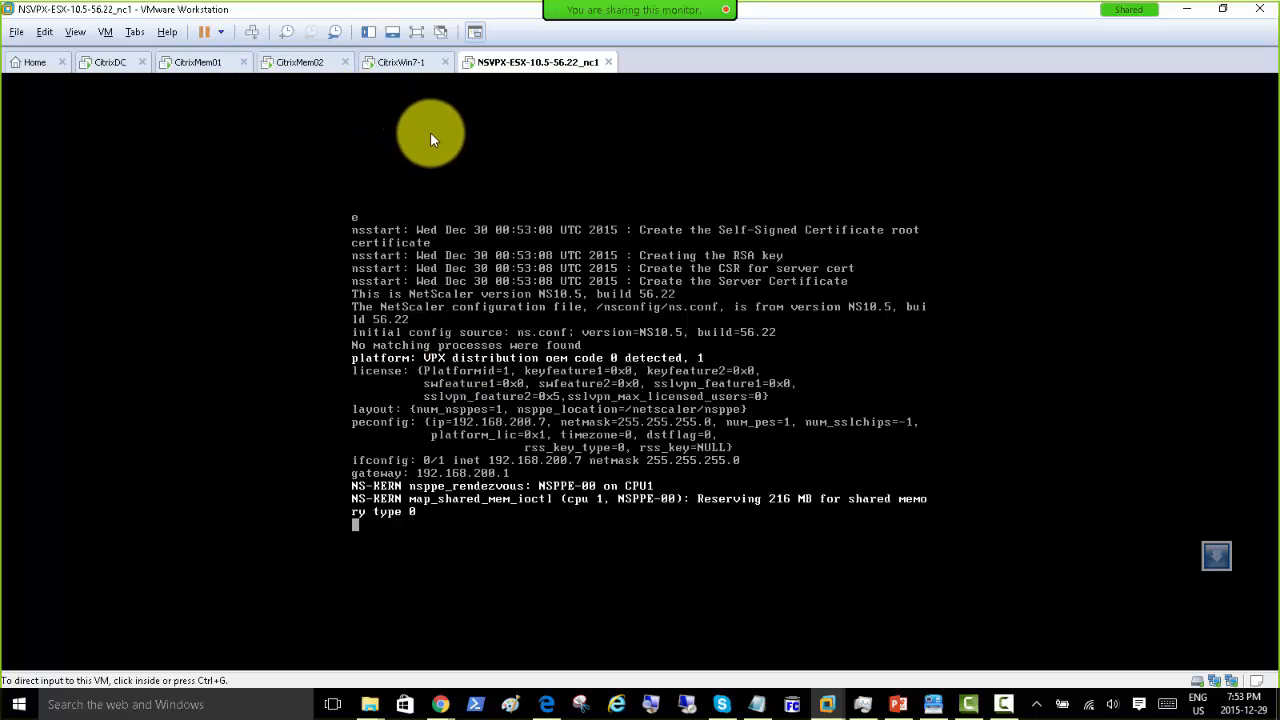
Step: Switch to CitrixMem02, wake its console and launch Chrome from the guest taskbar
{"action": "left_click", "coordinate": [192, 66]}
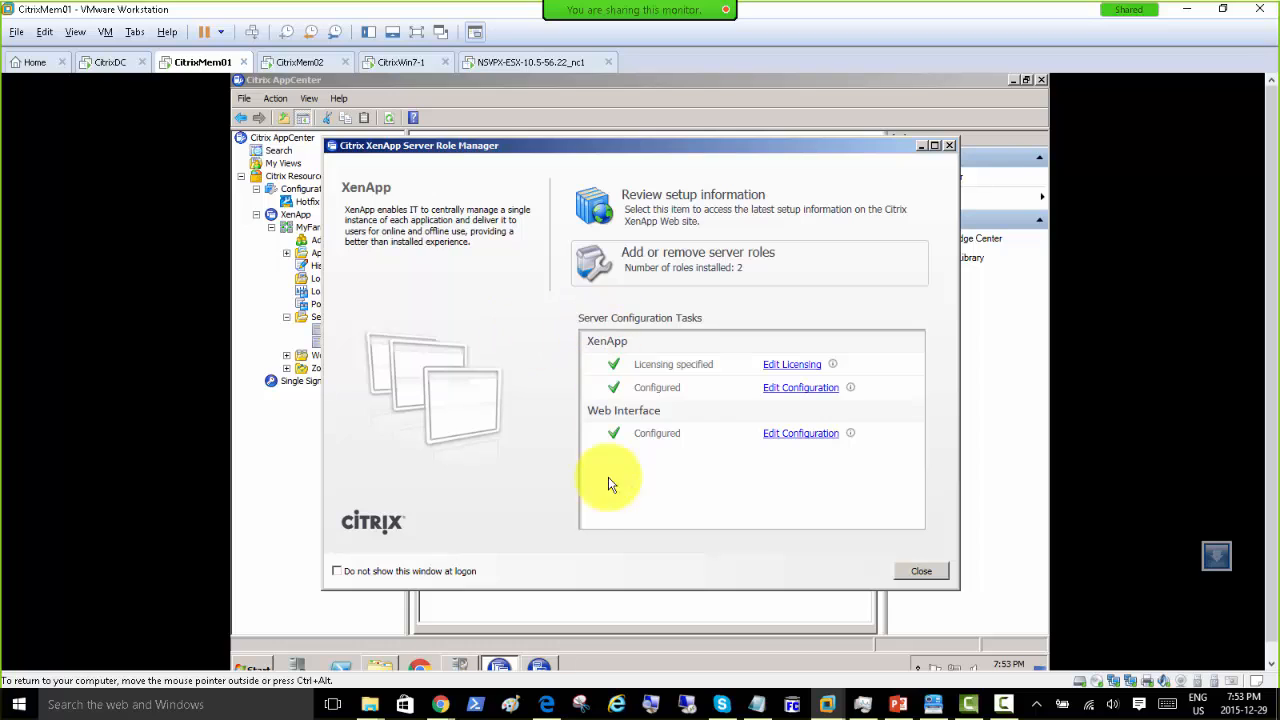
{"action": "left_click", "coordinate": [286, 62]}
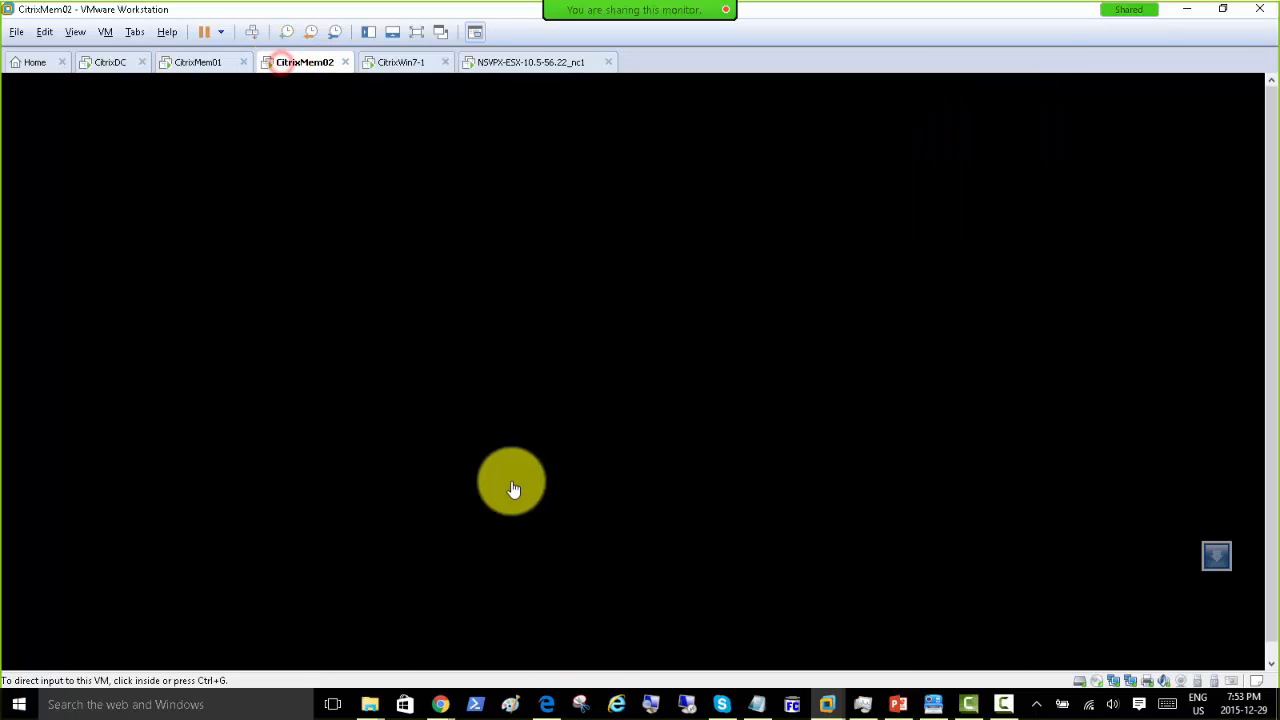
{"action": "left_click", "coordinate": [546, 428]}
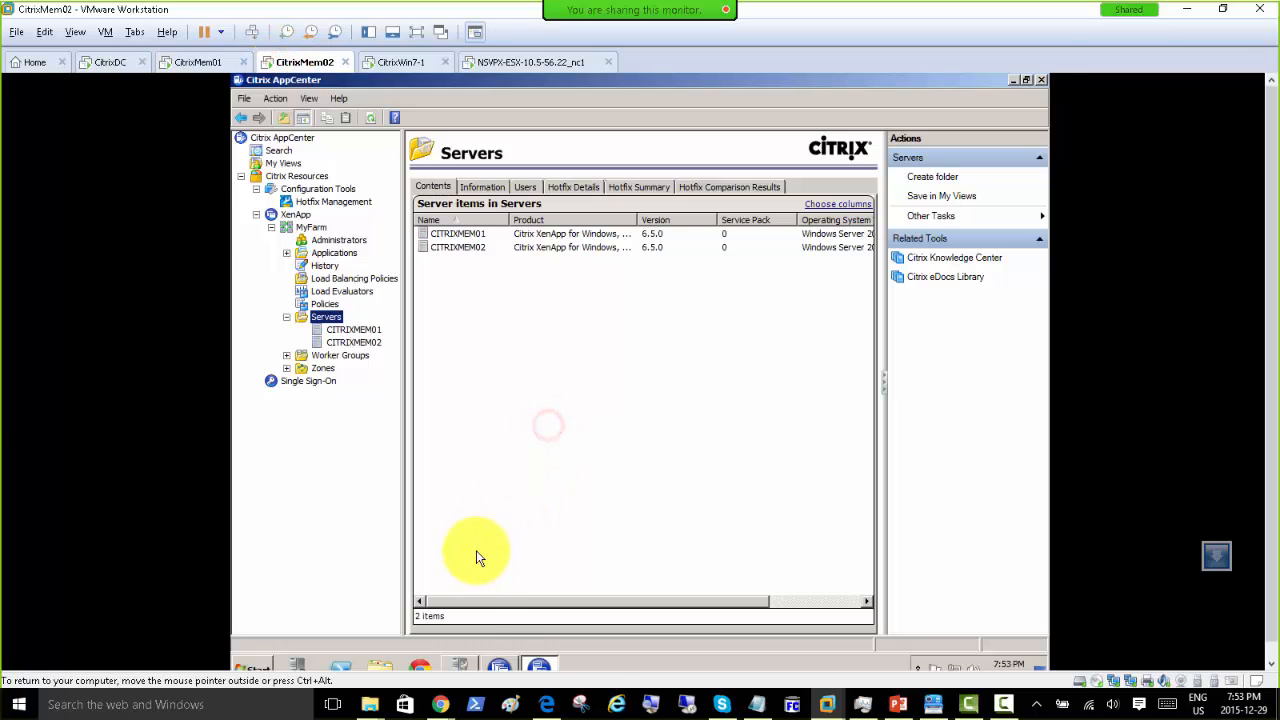
{"action": "left_click", "coordinate": [423, 668]}
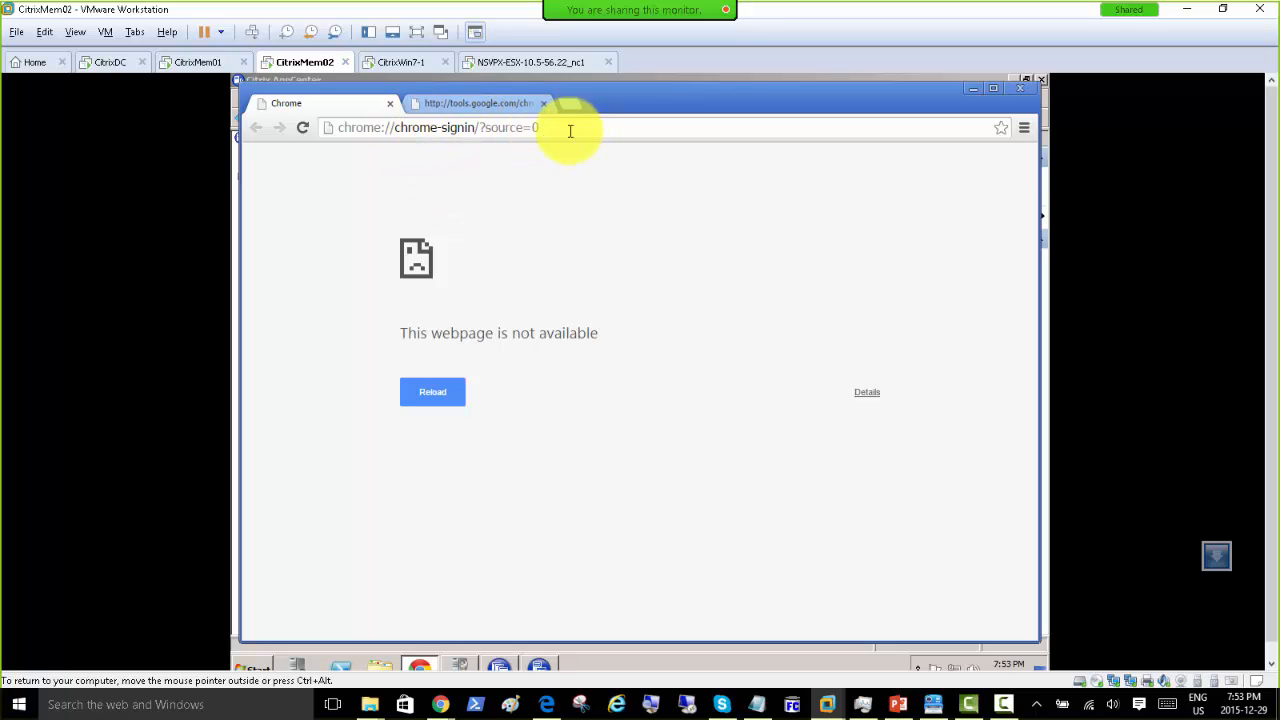
Step: Replace Chrome's address with 192.168.200.7 and load the NetScaler's page
{"action": "left_click", "coordinate": [570, 131]}
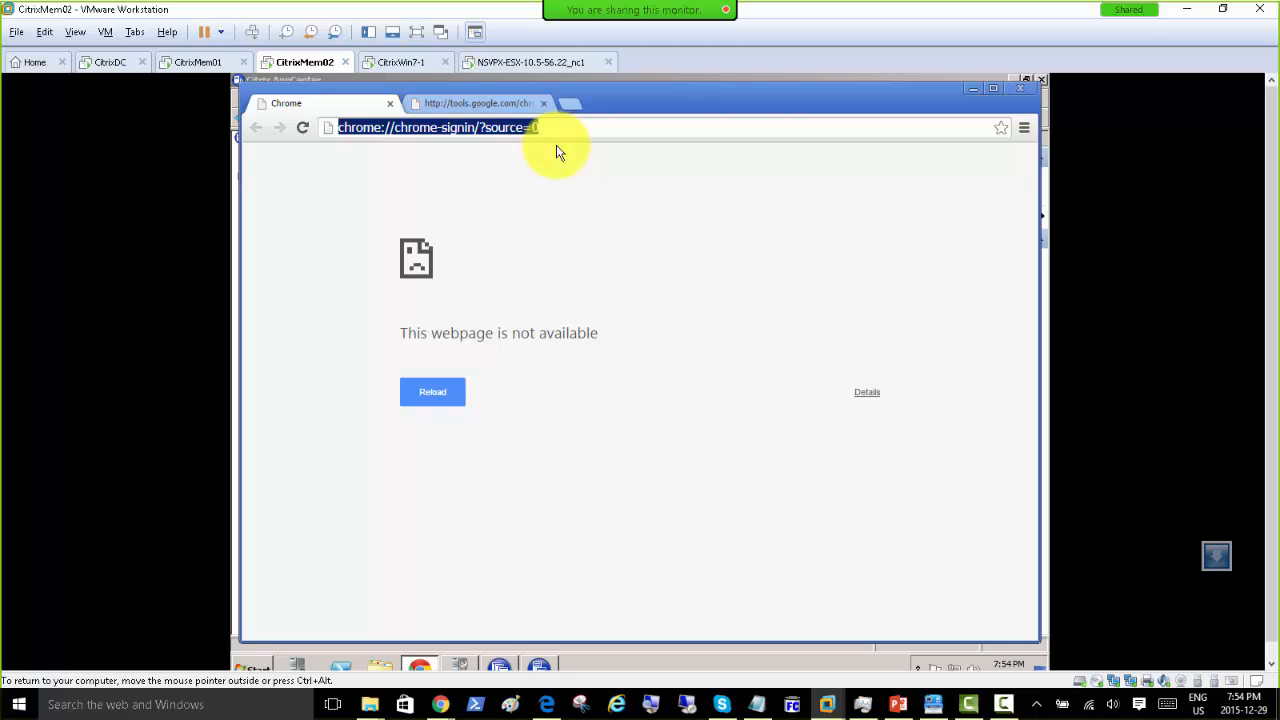
{"action": "type", "text": "192.168"}
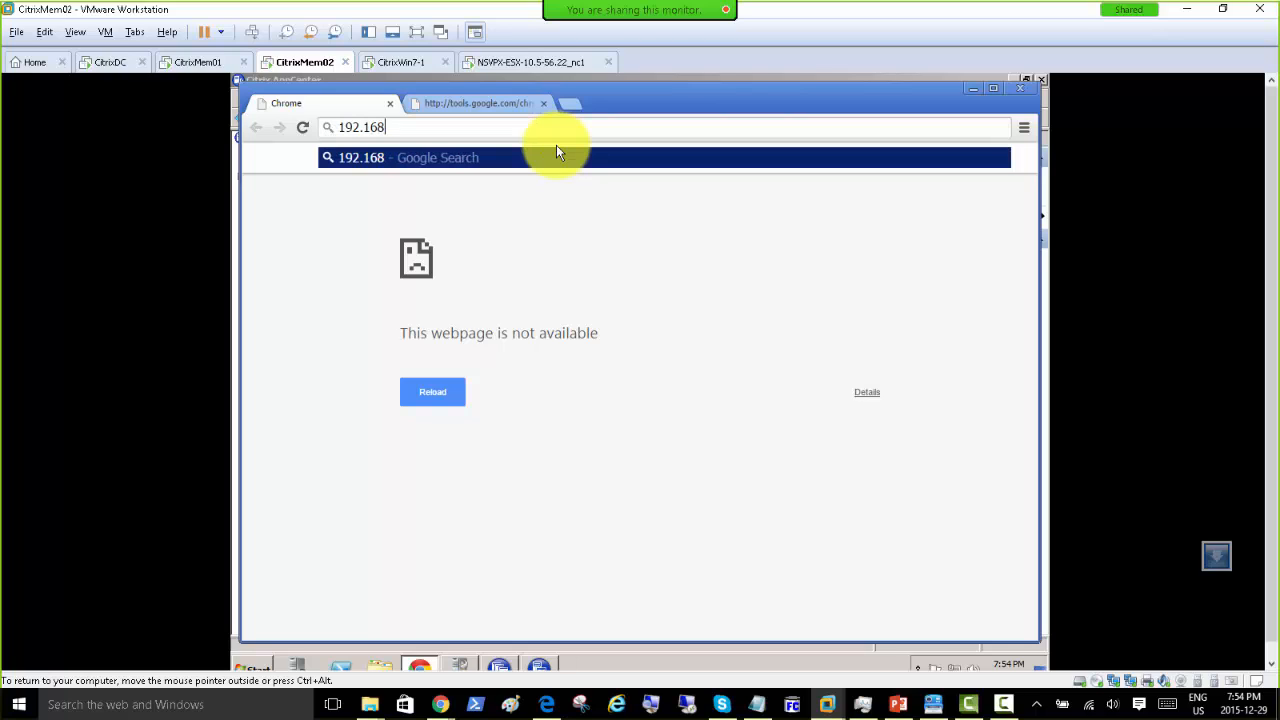
{"action": "type", "text": ".20"}
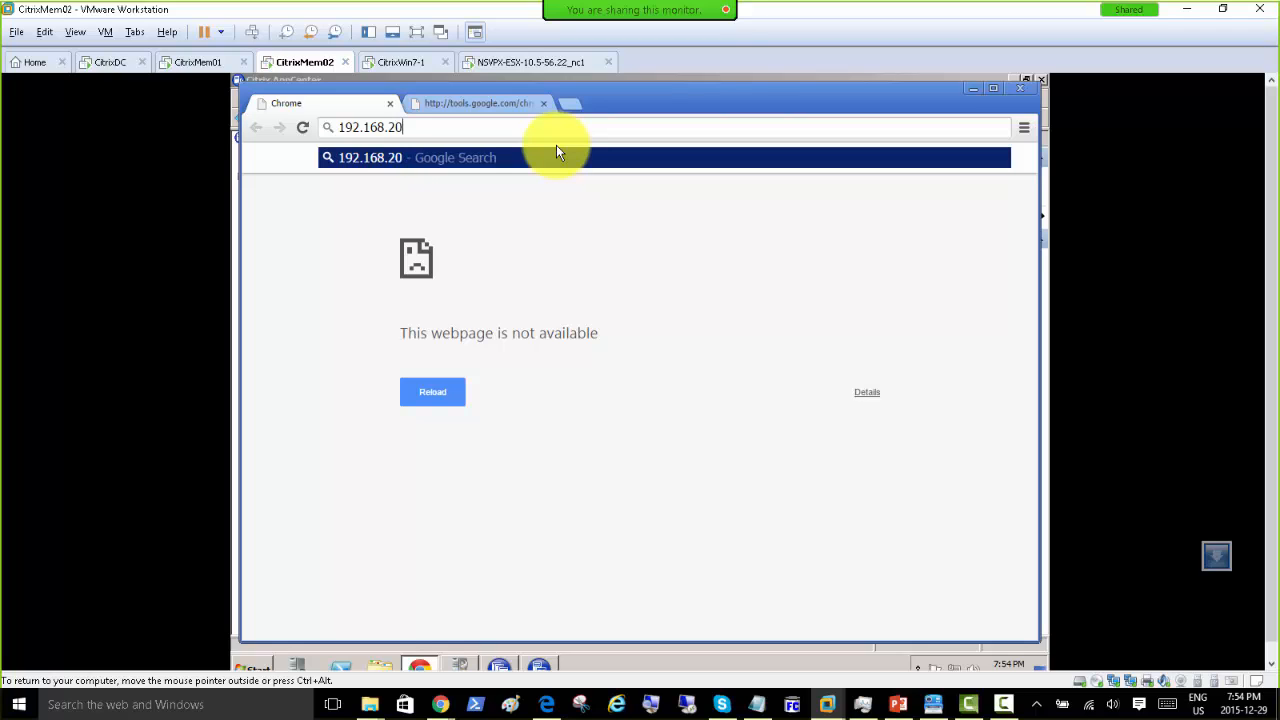
{"action": "type", "text": "0.7"}
{"action": "key", "text": "Return"}
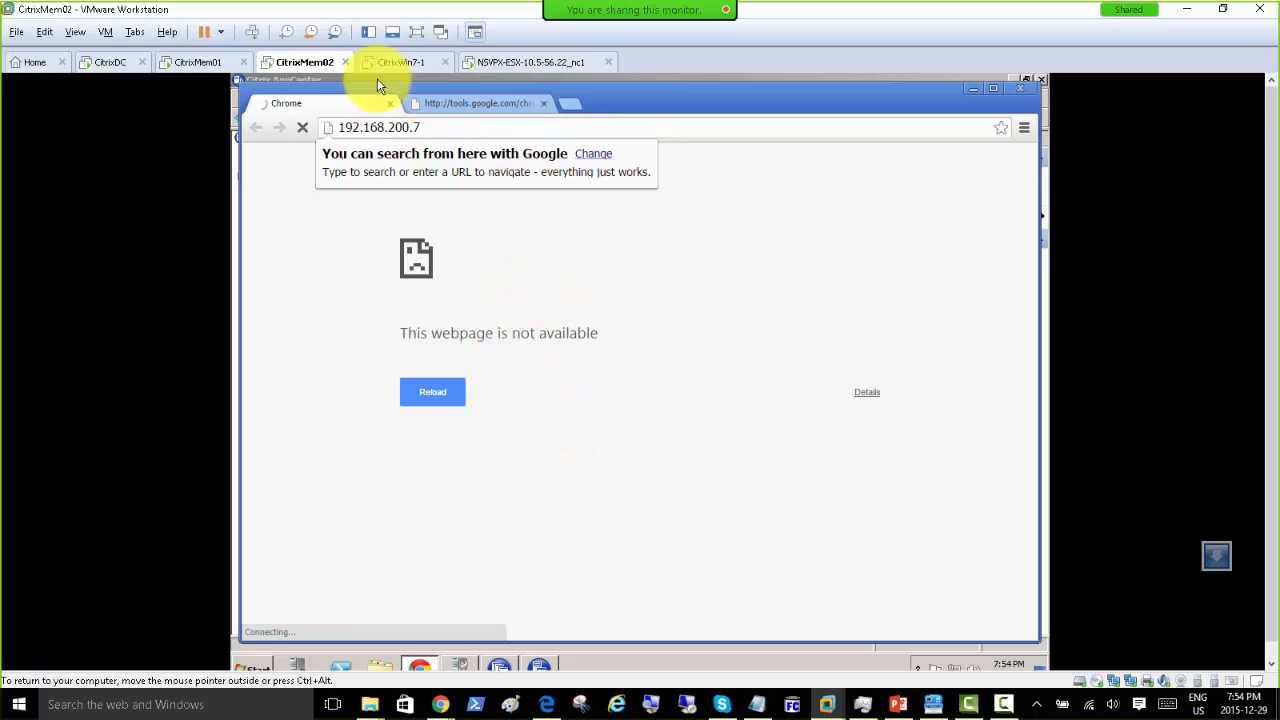
Step: Check CitrixMem02's first network adapter connection in its settings, leaving it unchanged
{"action": "right_click", "coordinate": [288, 62]}
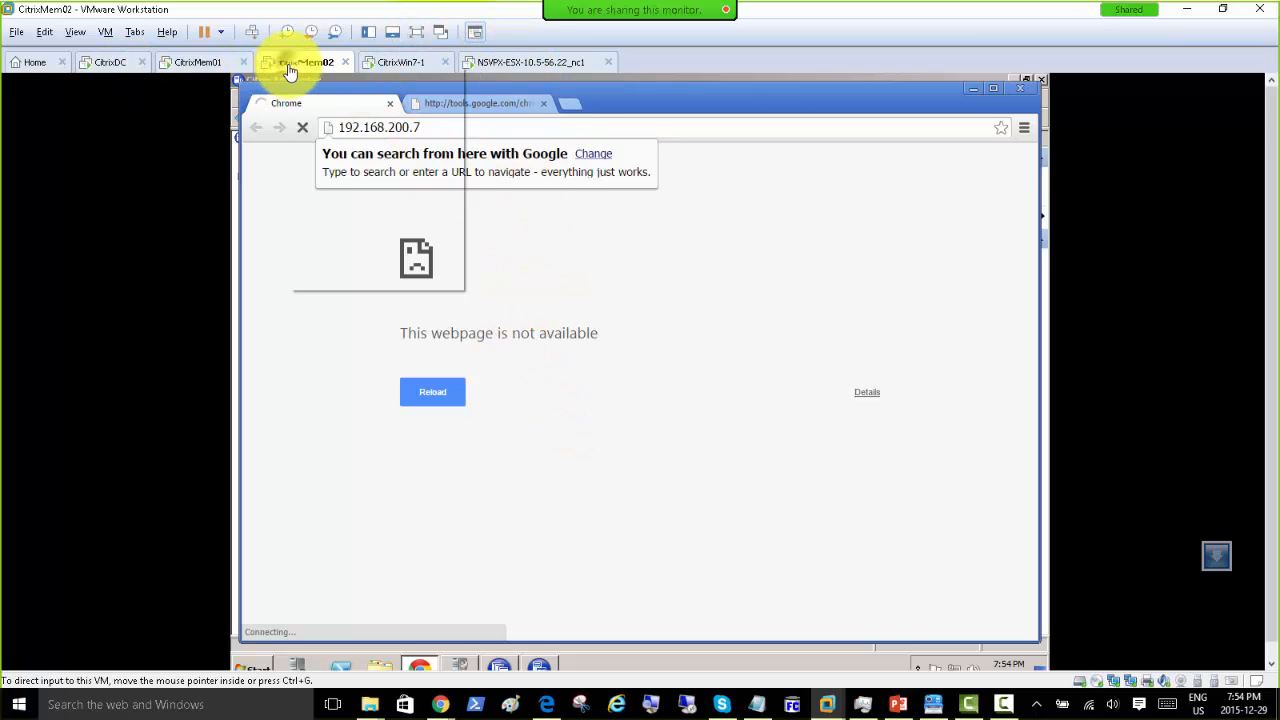
{"action": "left_click", "coordinate": [352, 279]}
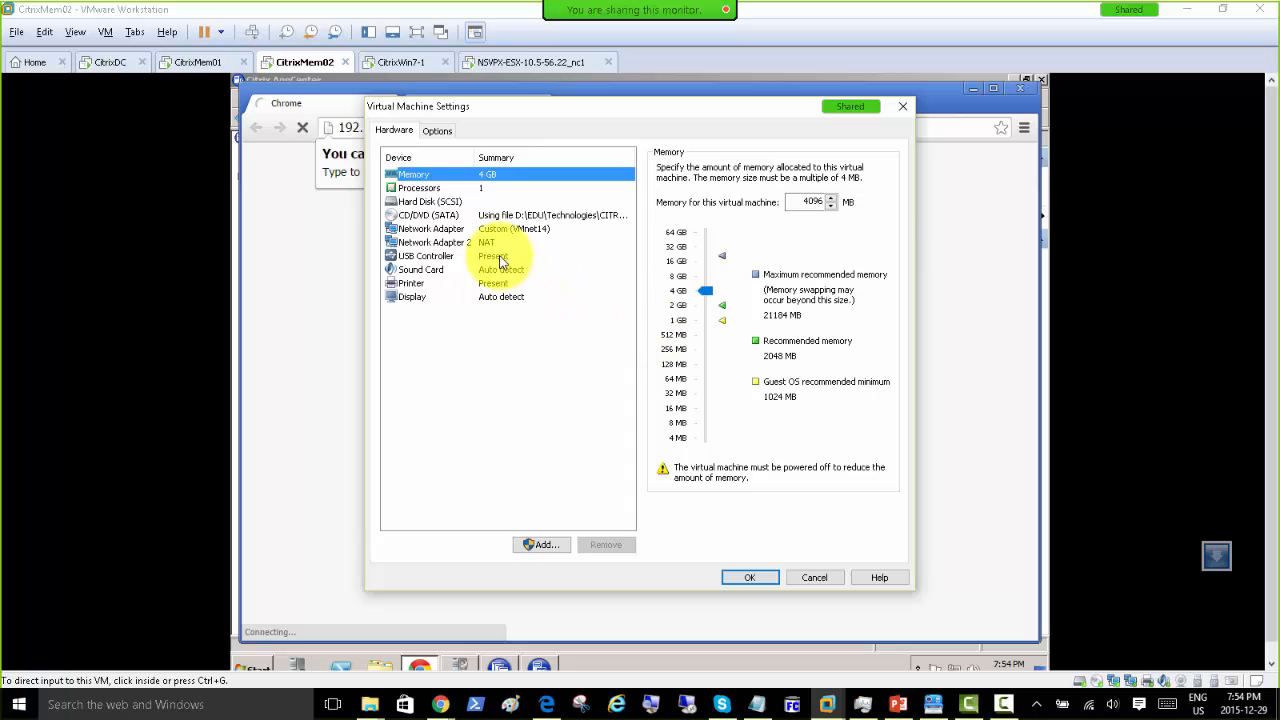
{"action": "left_click", "coordinate": [525, 229]}
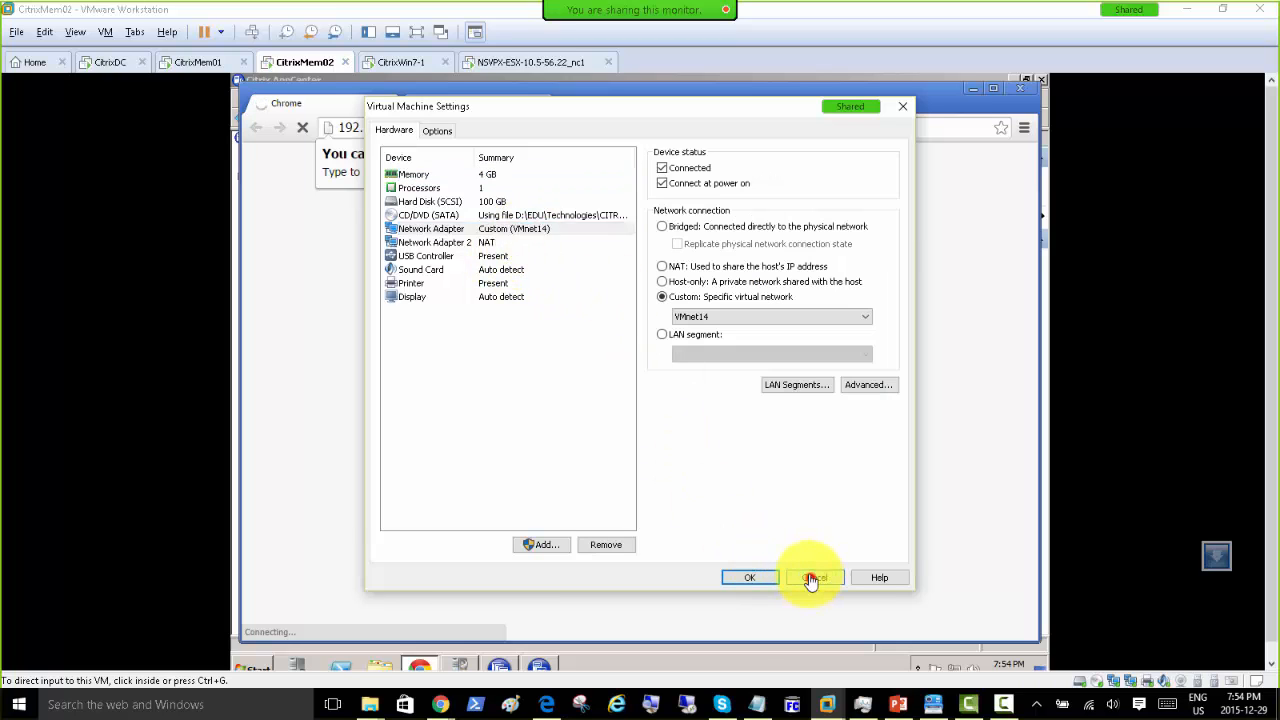
{"action": "left_click", "coordinate": [810, 577]}
Step: Set the NetScaler VPX machine's first network adapter to Custom: VMnet14
{"action": "right_click", "coordinate": [528, 64]}
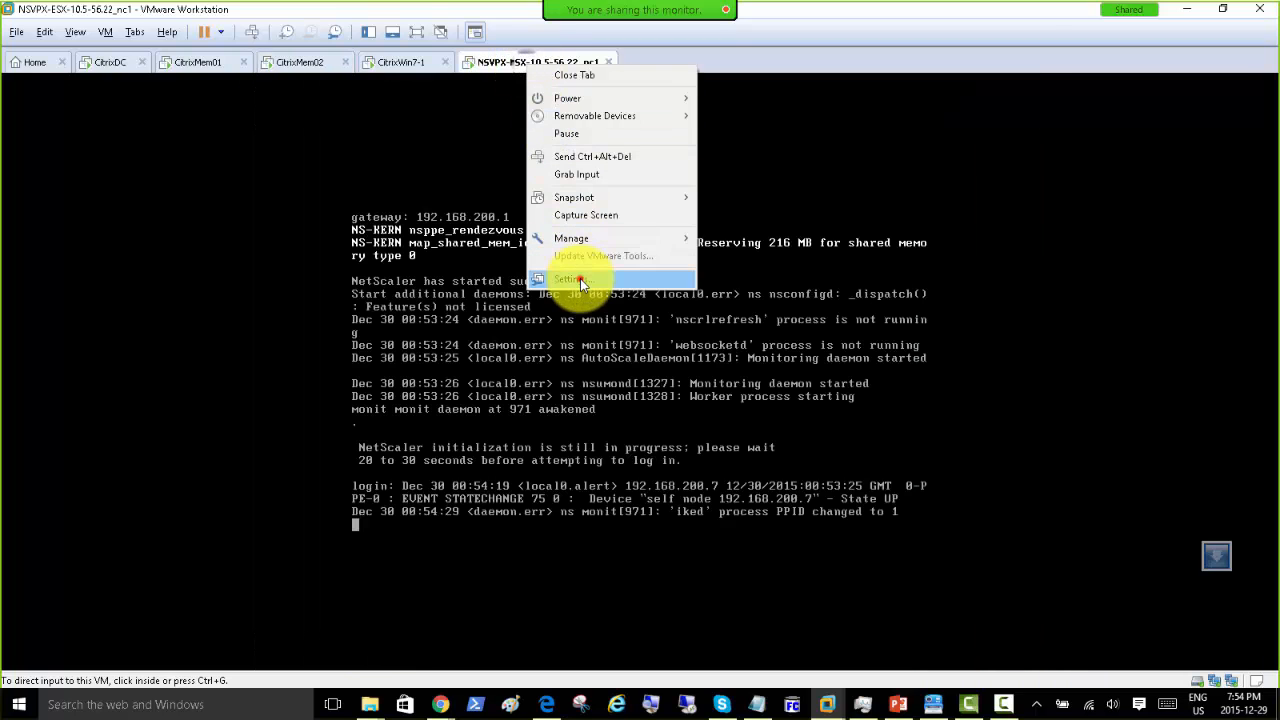
{"action": "key", "text": "Escape"}
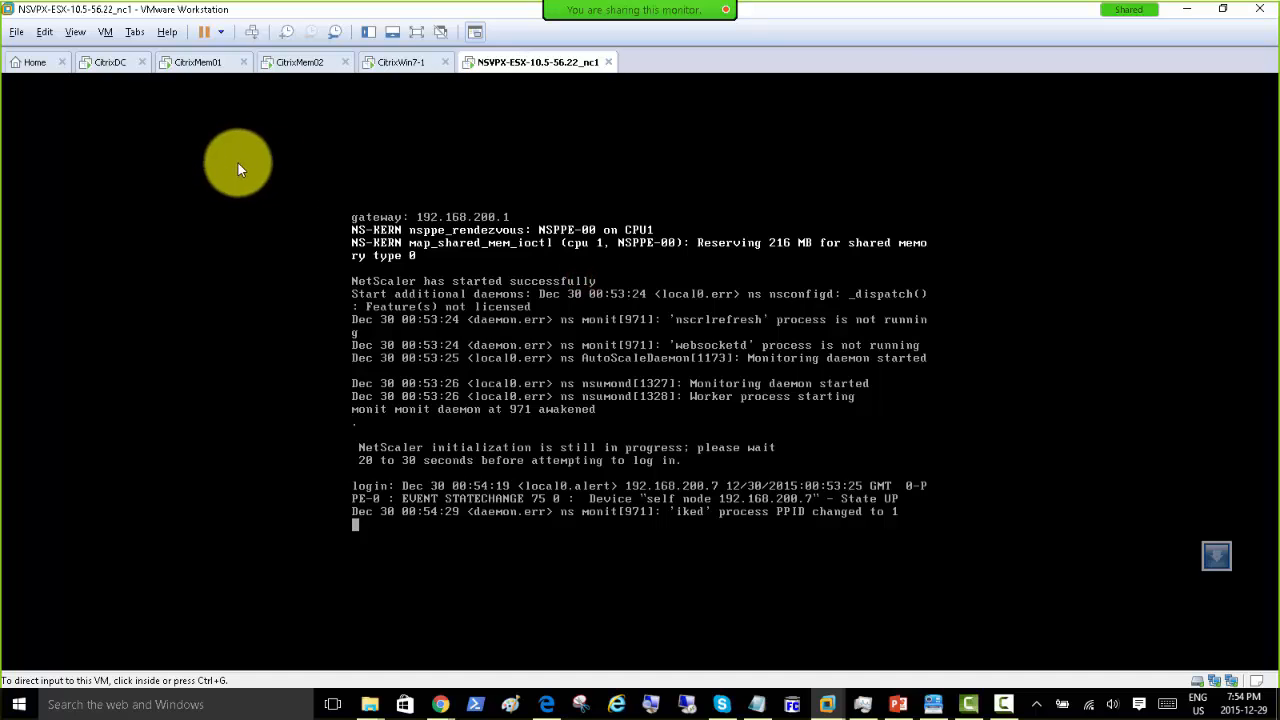
{"action": "key", "text": "ctrl+d"}
{"action": "left_click", "coordinate": [515, 215]}
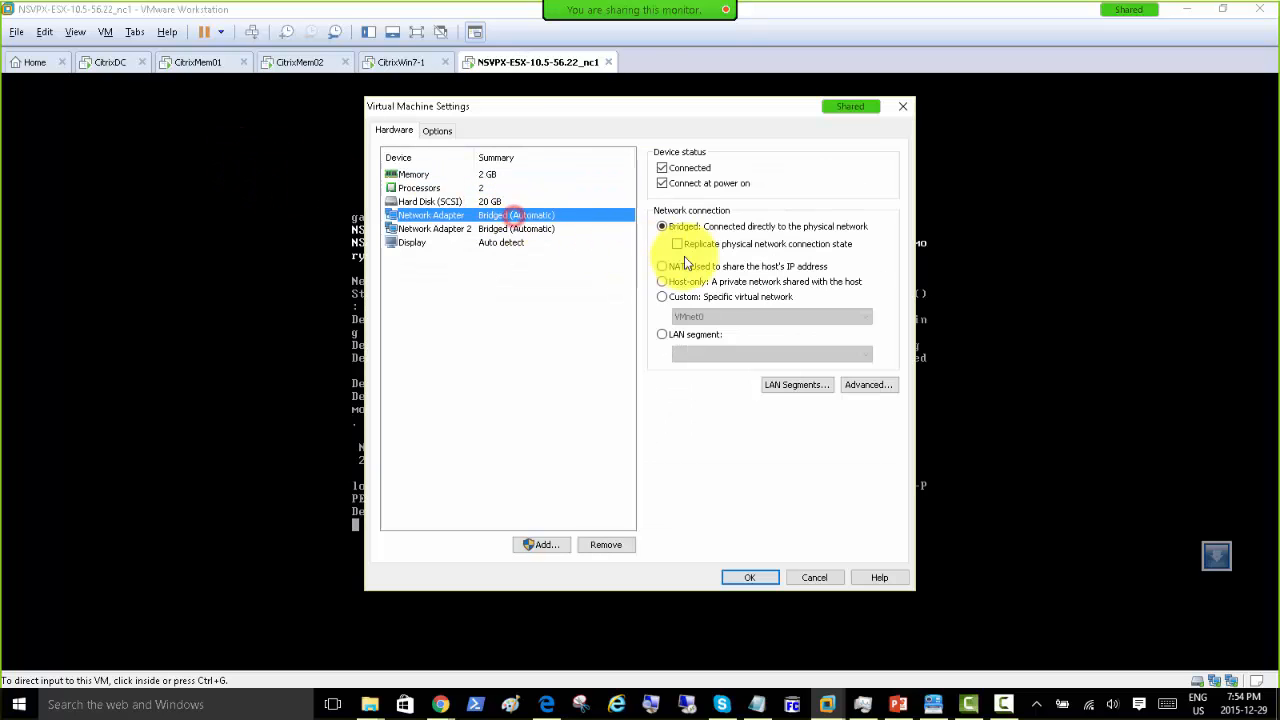
{"action": "left_click", "coordinate": [662, 297]}
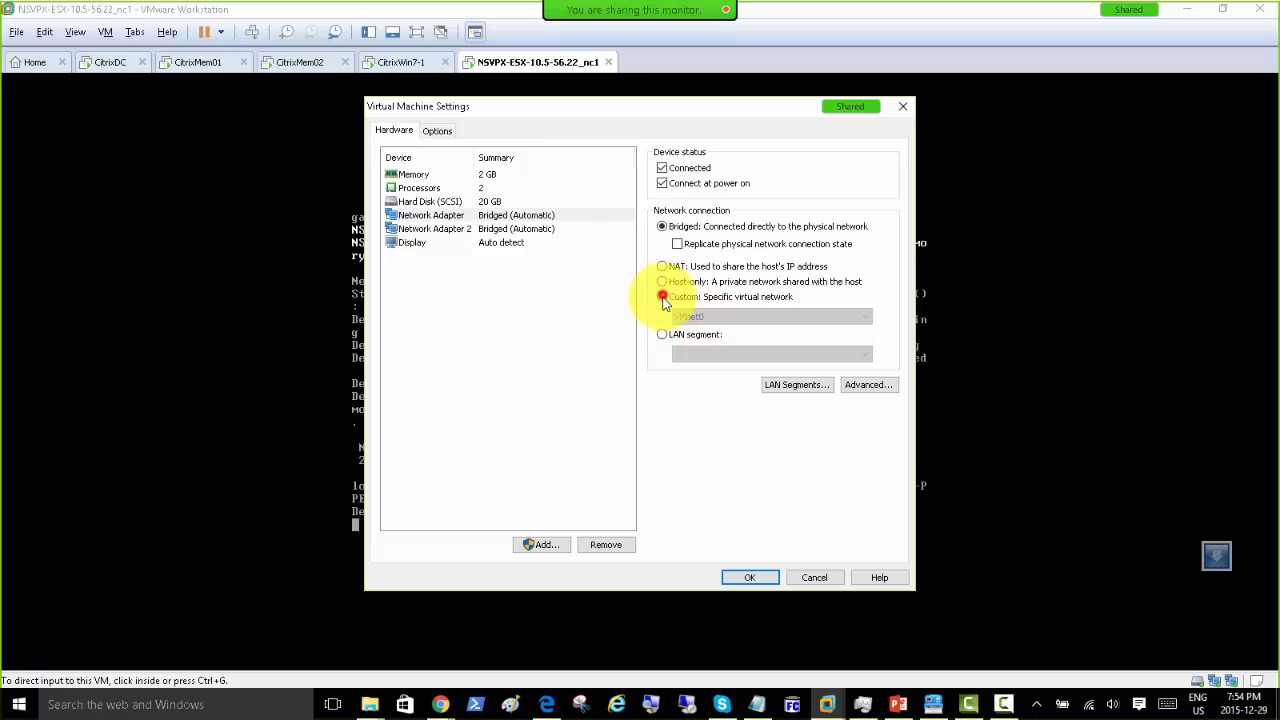
{"action": "left_click", "coordinate": [714, 316]}
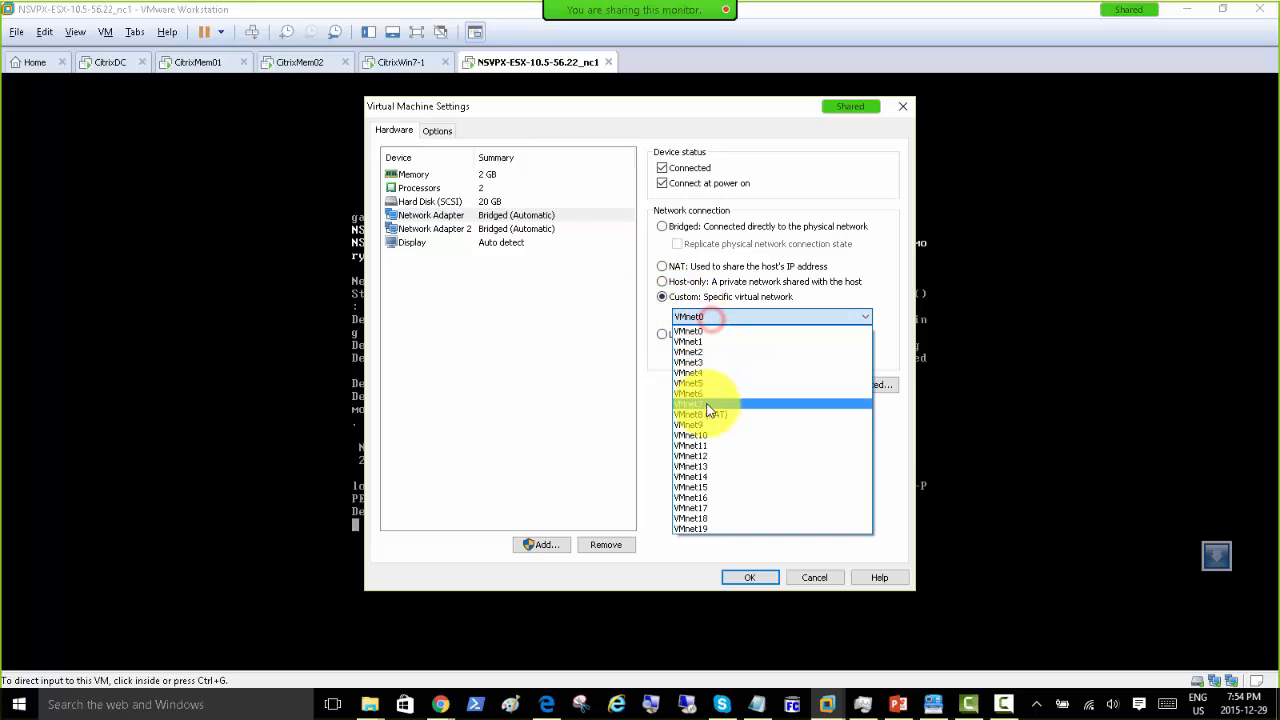
{"action": "left_click", "coordinate": [713, 479]}
{"action": "left_click", "coordinate": [749, 578]}
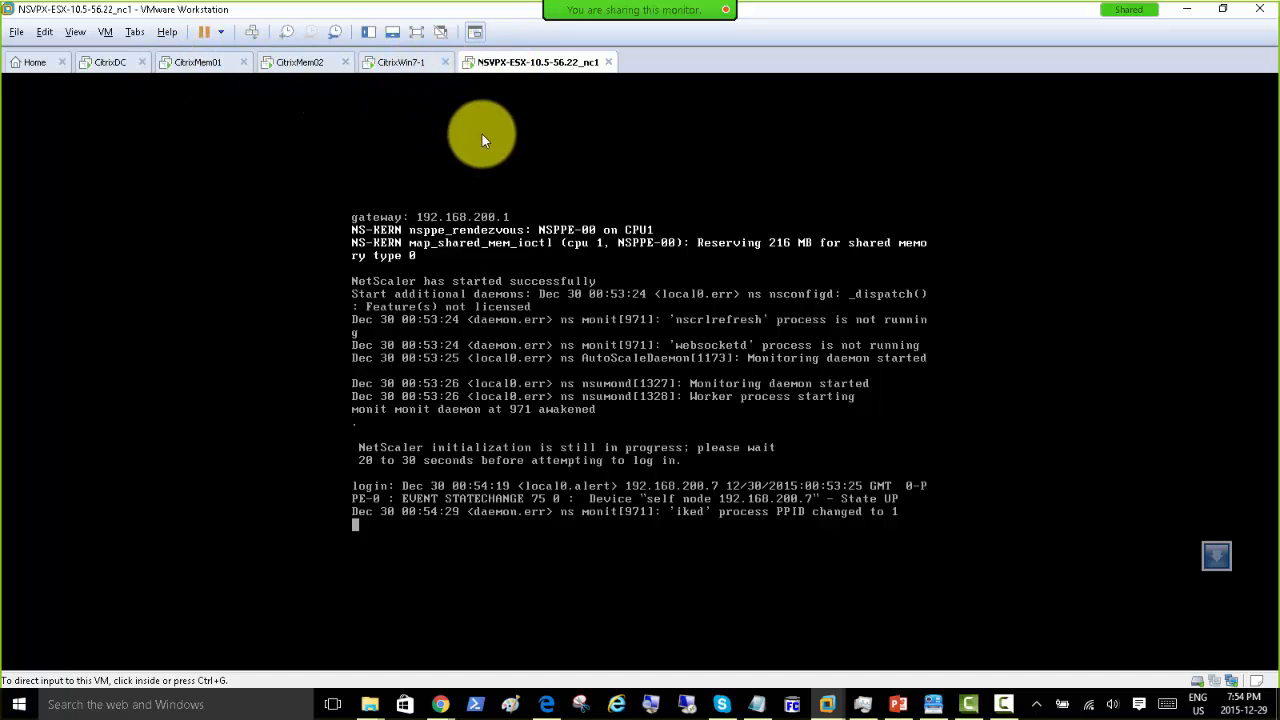
Step: Bring the CitrixMem02 VM up full screen and maximize the Chrome login window
{"action": "left_click", "coordinate": [300, 62]}
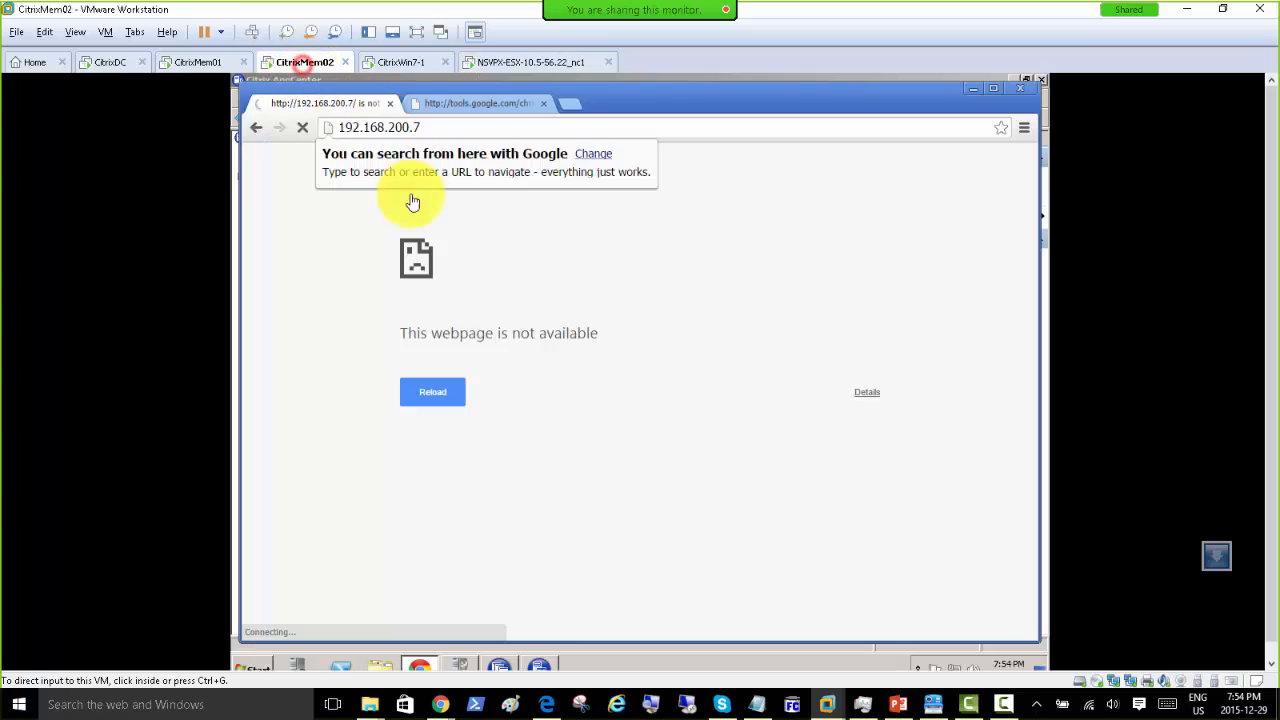
{"action": "left_click", "coordinate": [890, 134]}
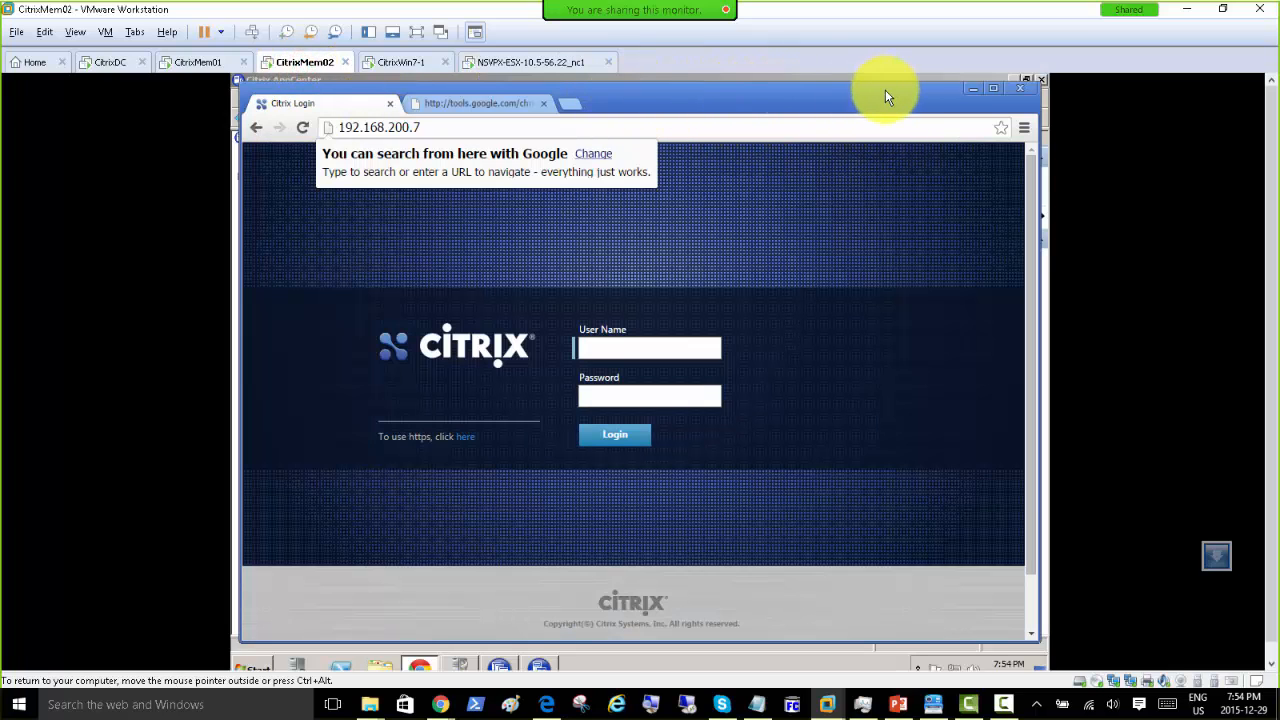
{"action": "left_click", "coordinate": [418, 32]}
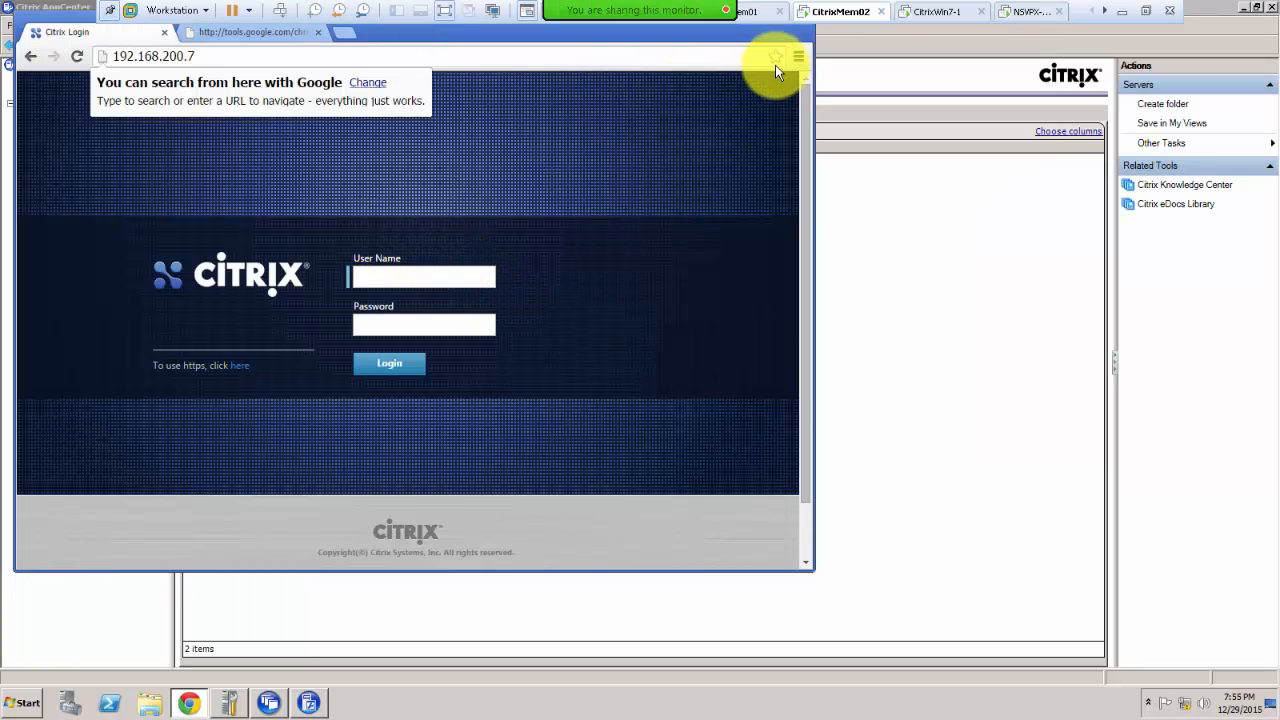
{"action": "left_click_drag", "start_coordinate": [60, 24], "coordinate": [161, 85]}
{"action": "left_click", "coordinate": [868, 89]}
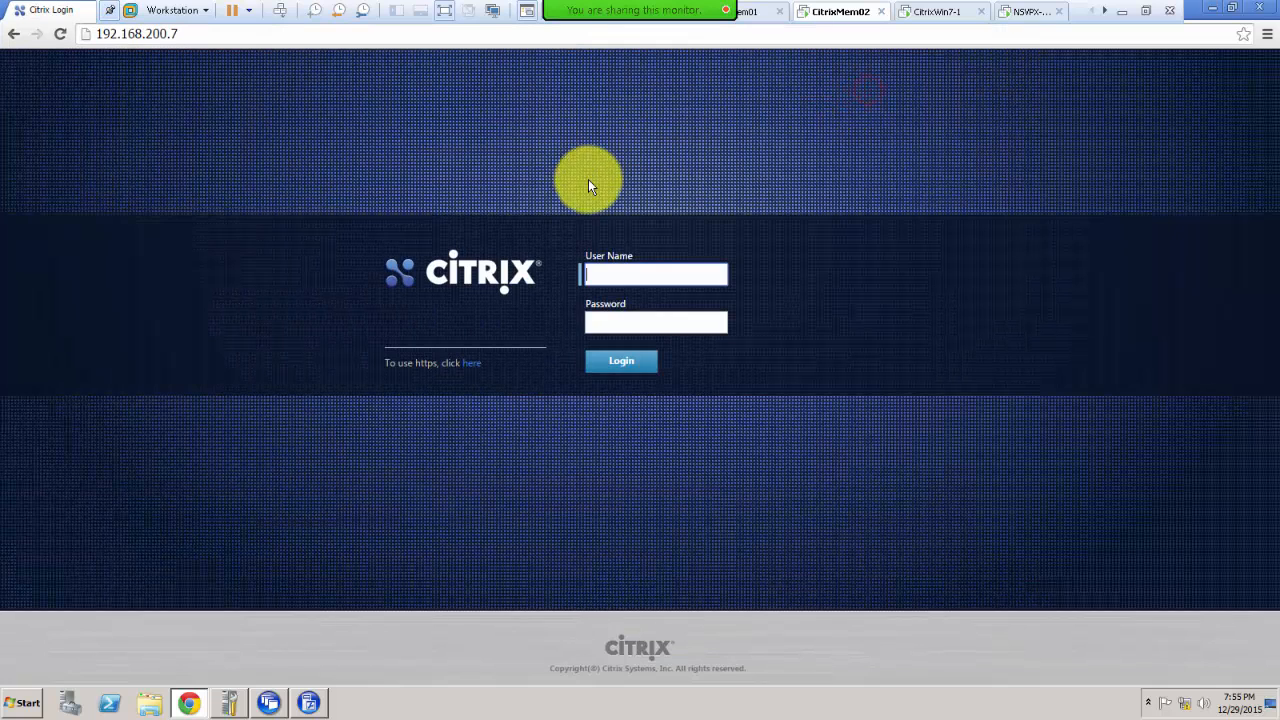
Step: Sign in to the NetScaler at 192.168.200.7 with the administrator user name and password
{"action": "left_click", "coordinate": [605, 273]}
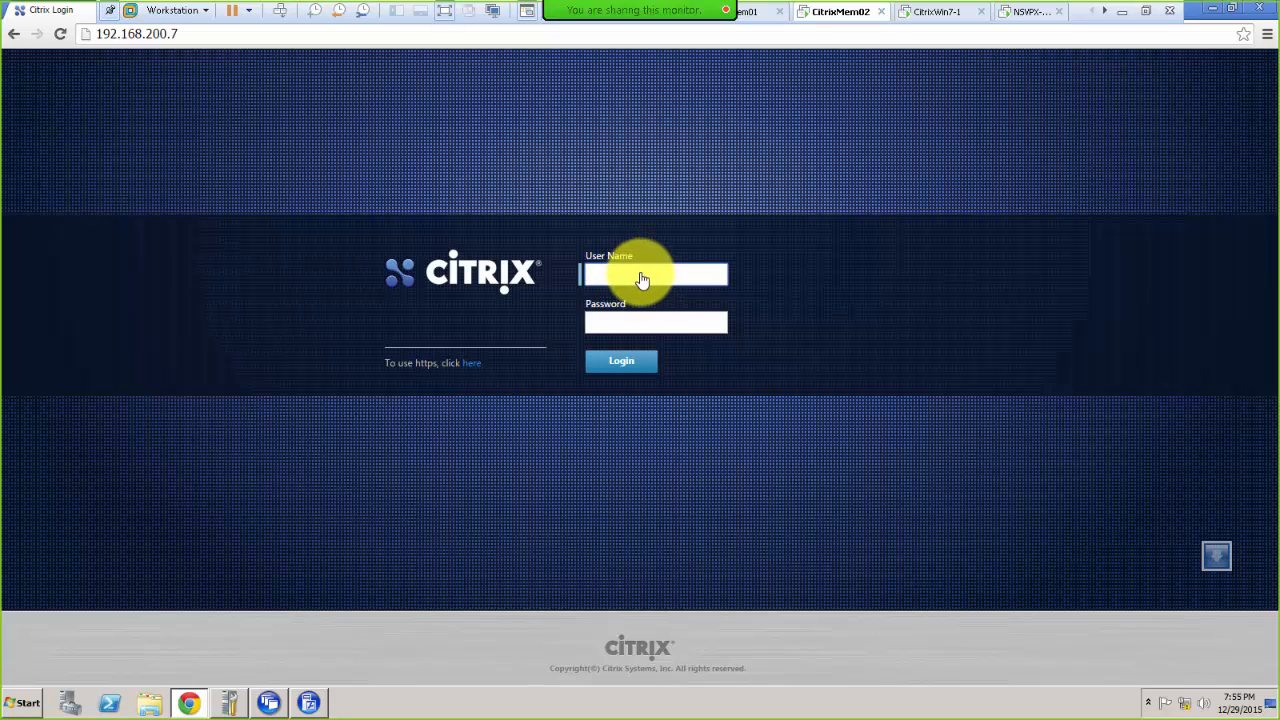
{"action": "left_click", "coordinate": [640, 275]}
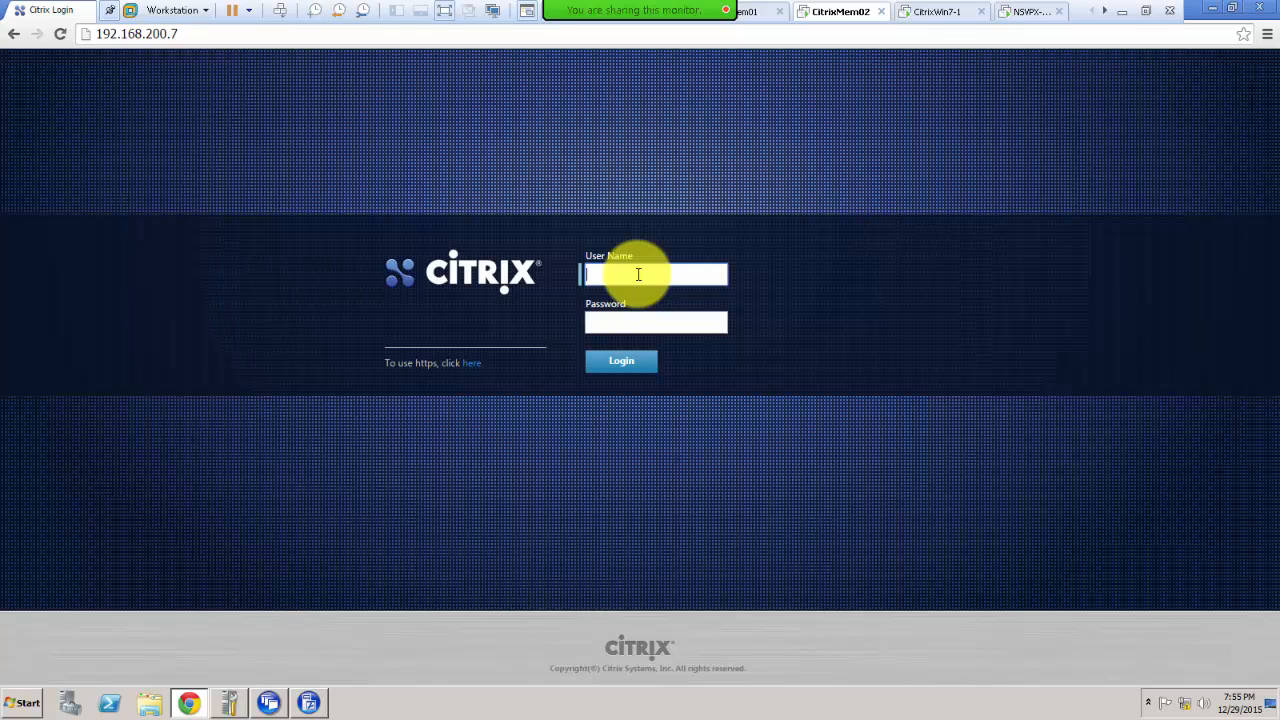
{"action": "type", "text": "nsroot"}
{"action": "key", "text": "Tab"}
{"action": "type", "text": "nsroot"}
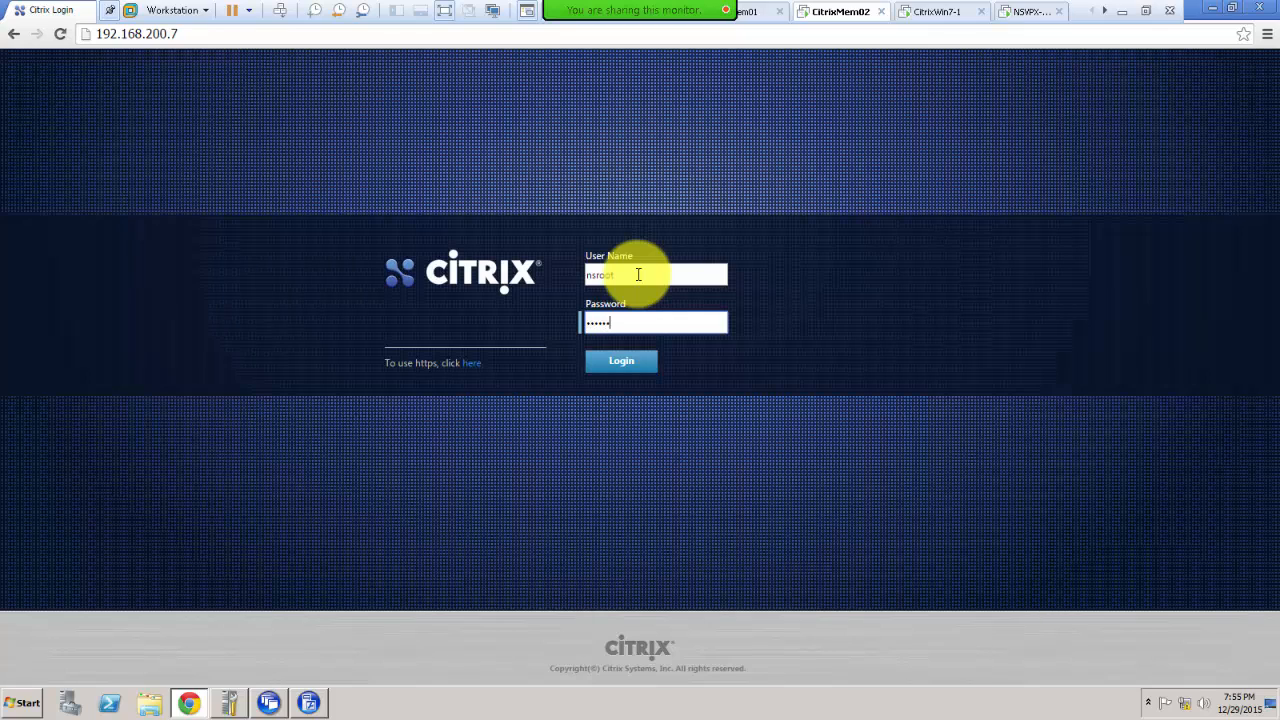
{"action": "left_click", "coordinate": [616, 360]}
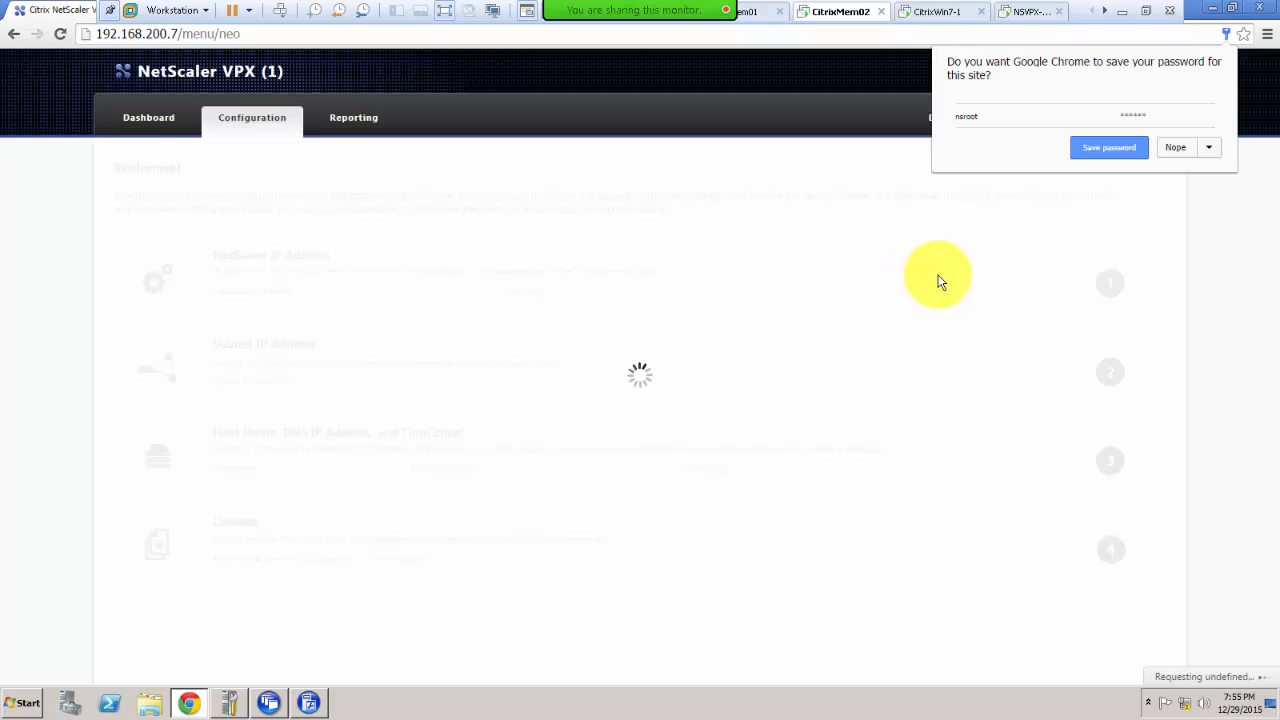
Step: Accept Chrome's offer to save the NetScaler login password
{"action": "left_click", "coordinate": [1101, 150]}
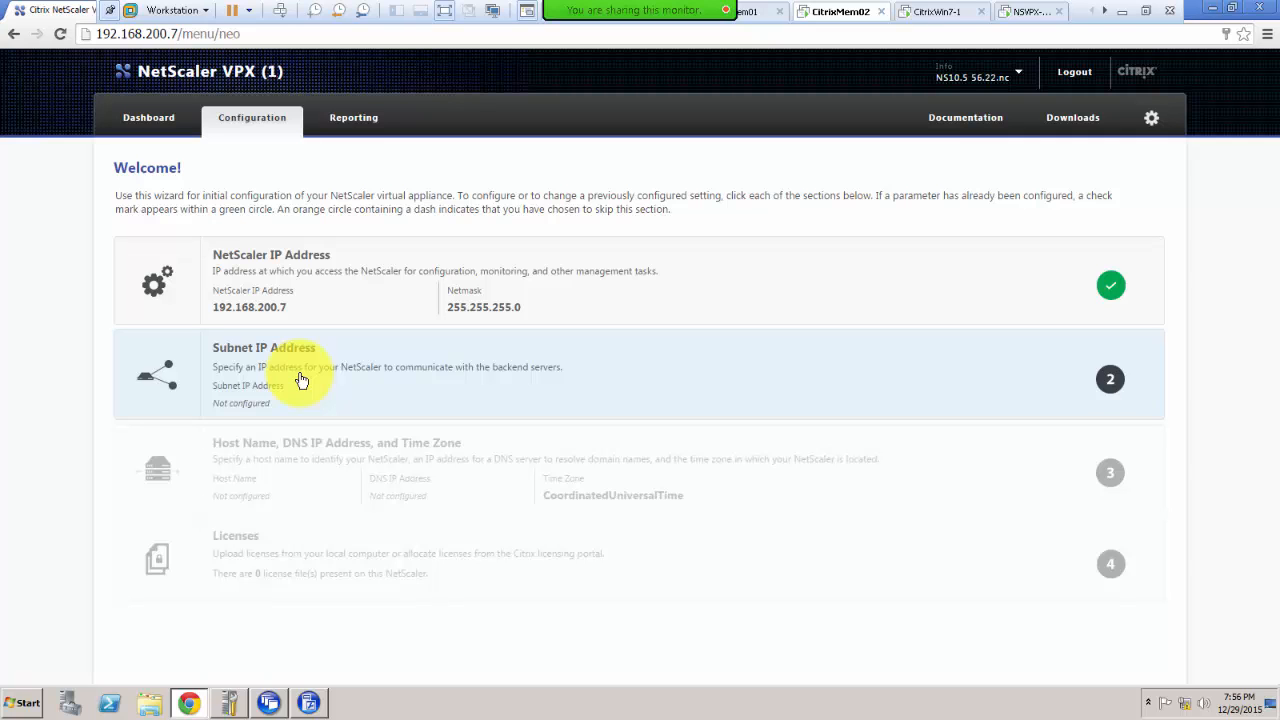
Step: Open the Subnet IP Address step and highlight its explanation of what a subnet IP does
{"action": "left_click", "coordinate": [301, 378]}
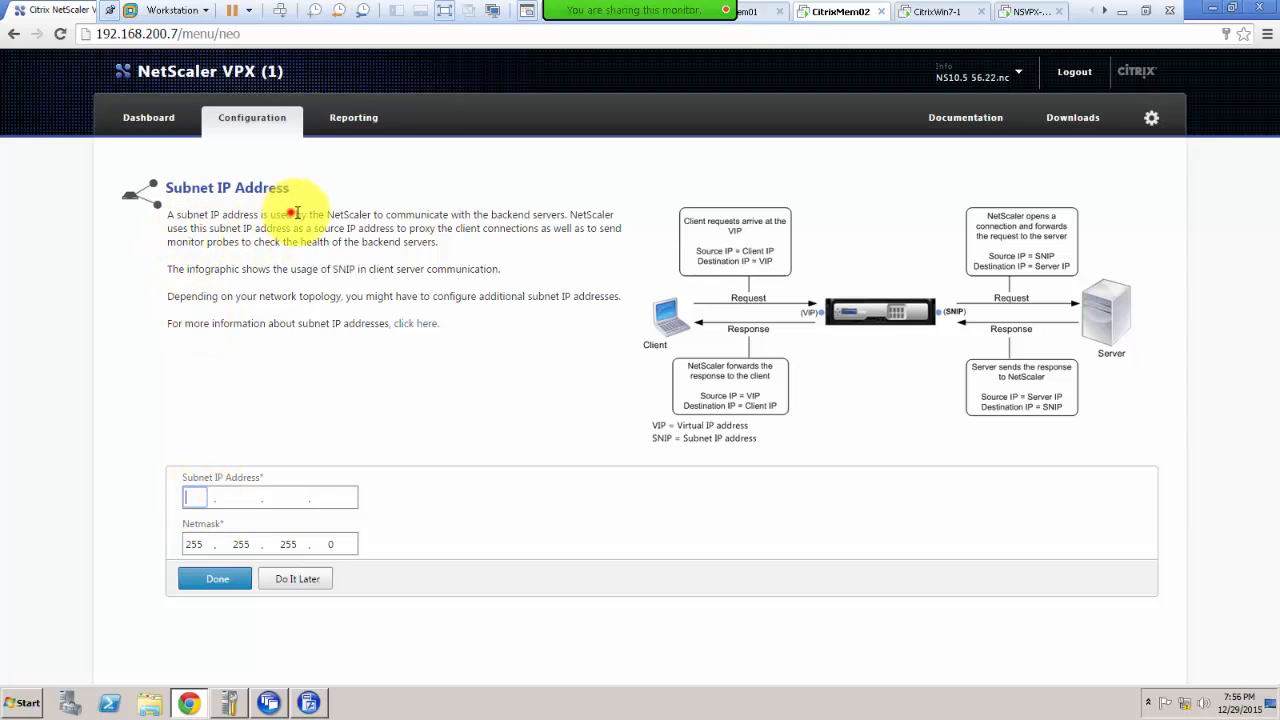
{"action": "left_click_drag", "start_coordinate": [294, 214], "coordinate": [437, 242]}
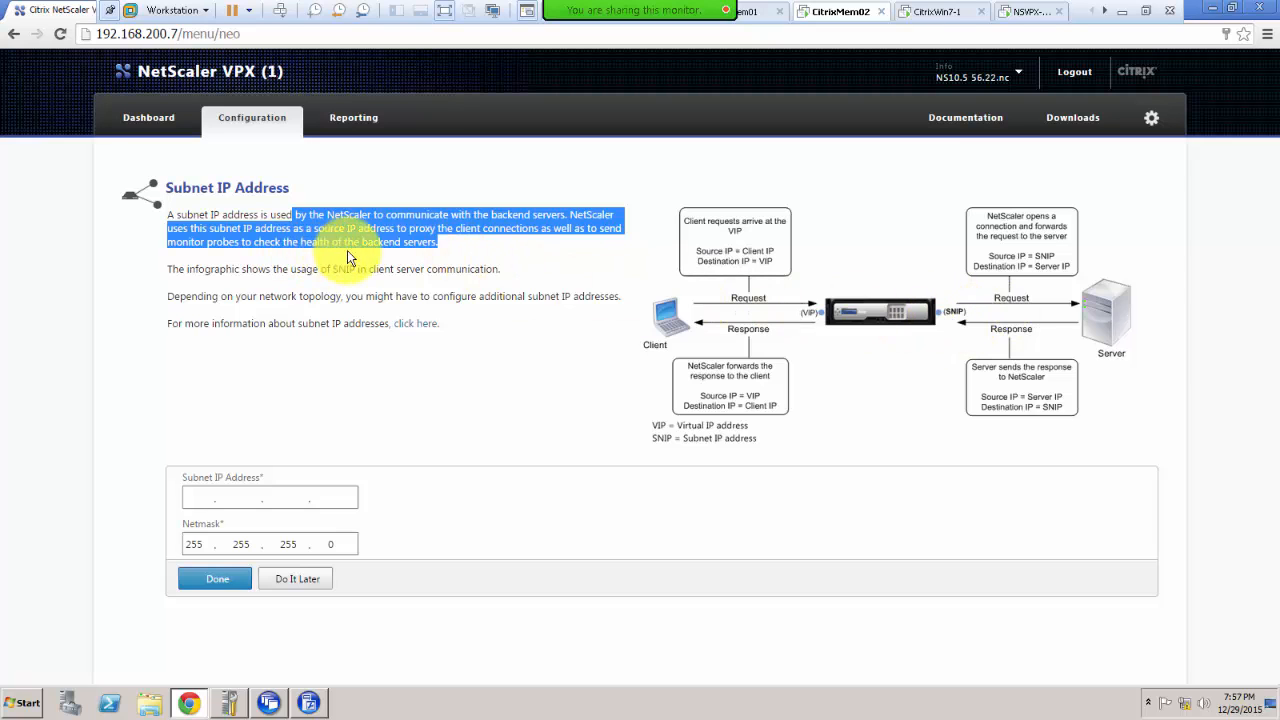
{"action": "left_click", "coordinate": [262, 272]}
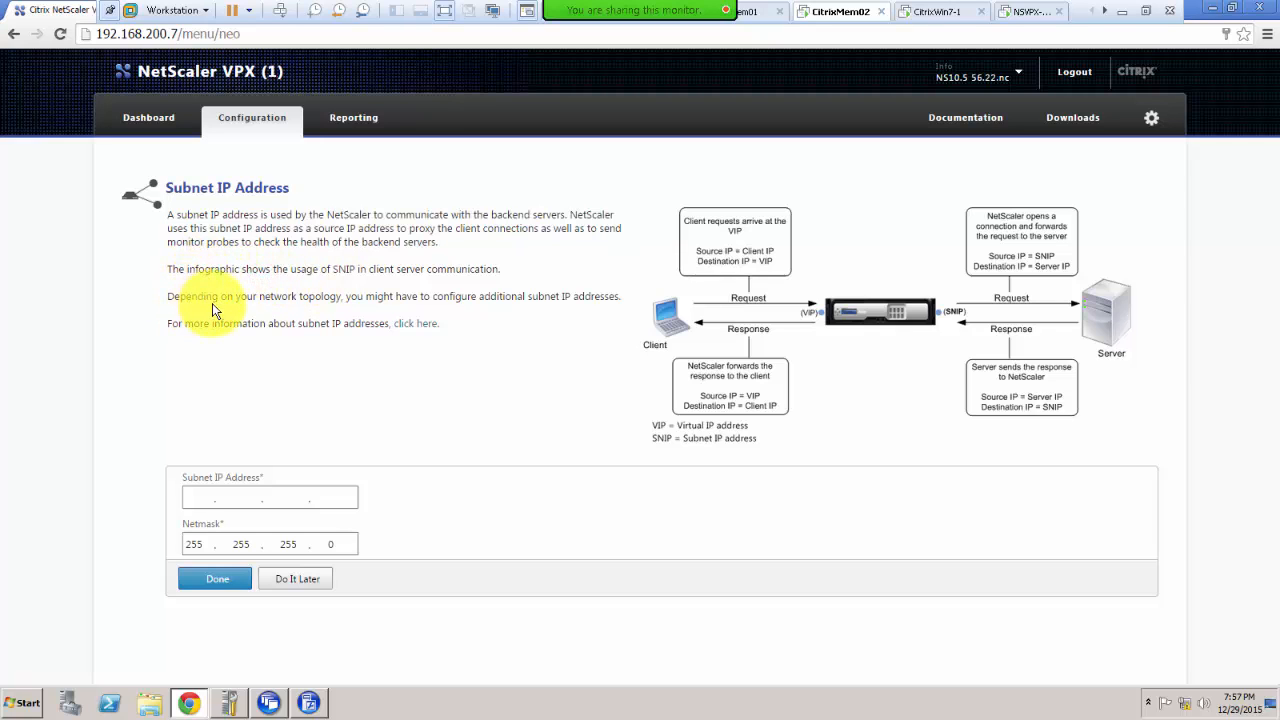
{"action": "left_click_drag", "start_coordinate": [225, 297], "coordinate": [626, 299]}
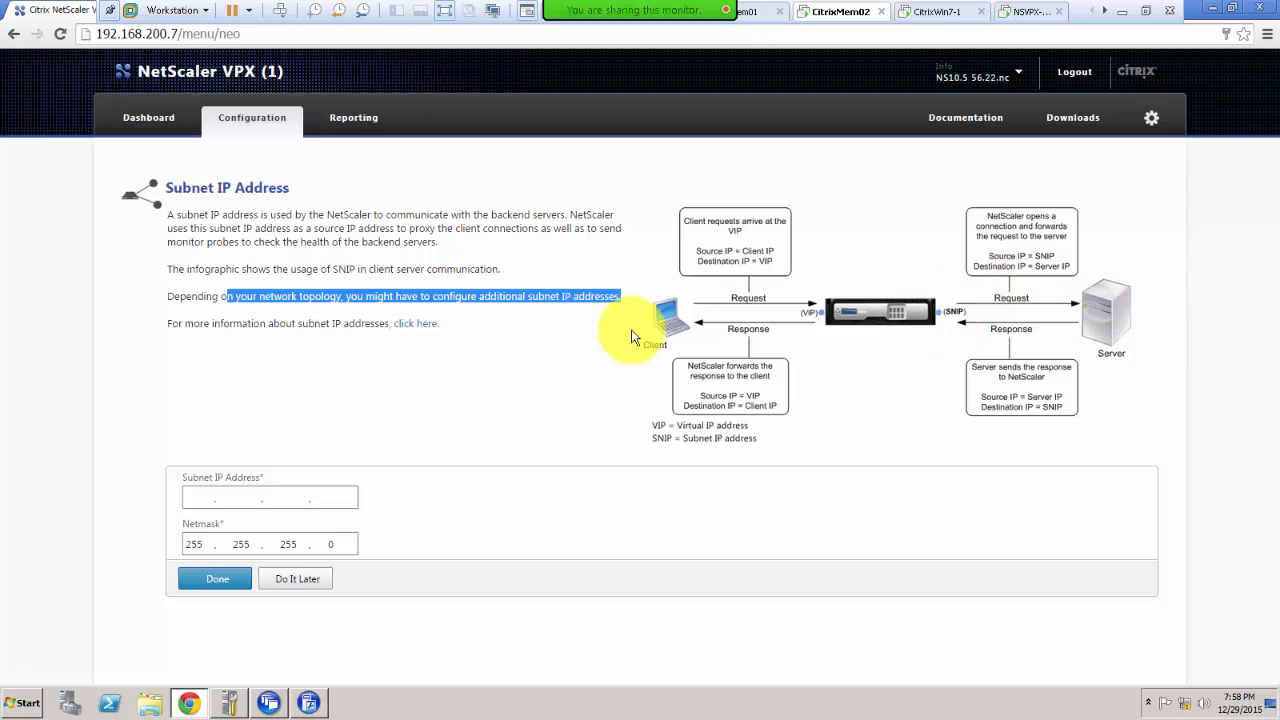
{"action": "left_click", "coordinate": [198, 497]}
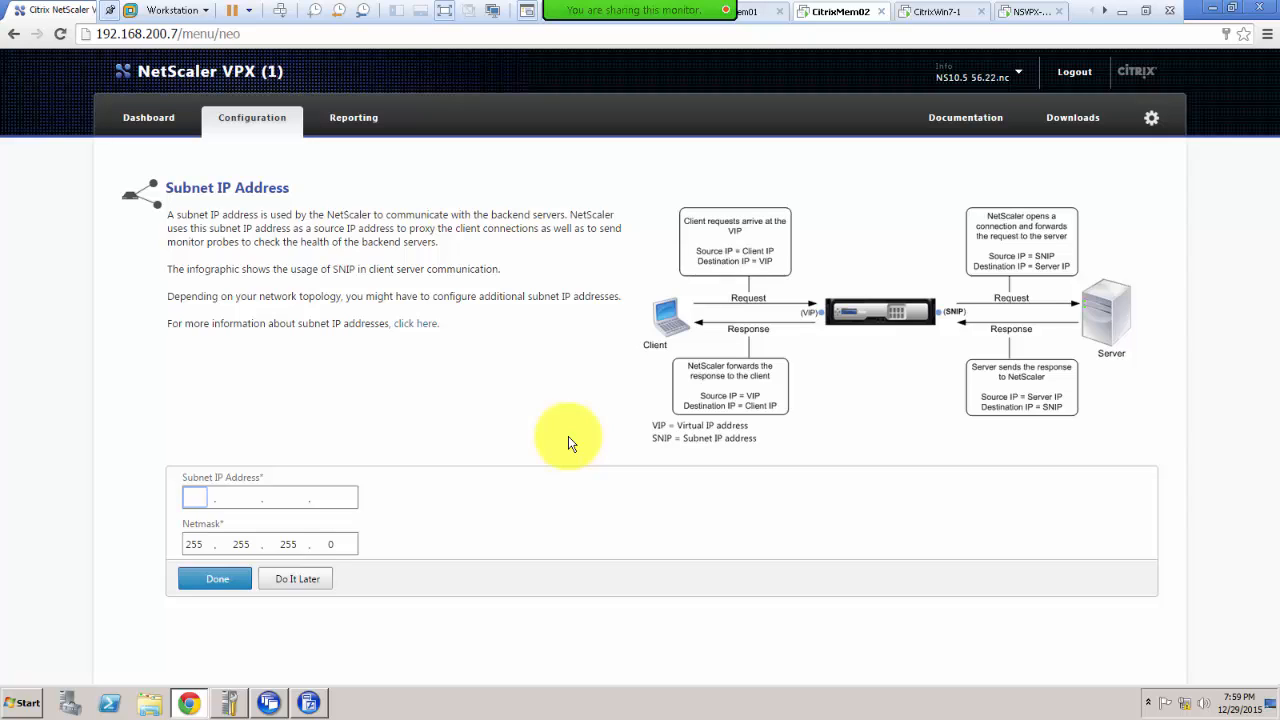
Step: Enter subnet IP 192.168.200.8 with netmask 255.255.255.0 and save it
{"action": "type", "text": "92.168.200.8"}
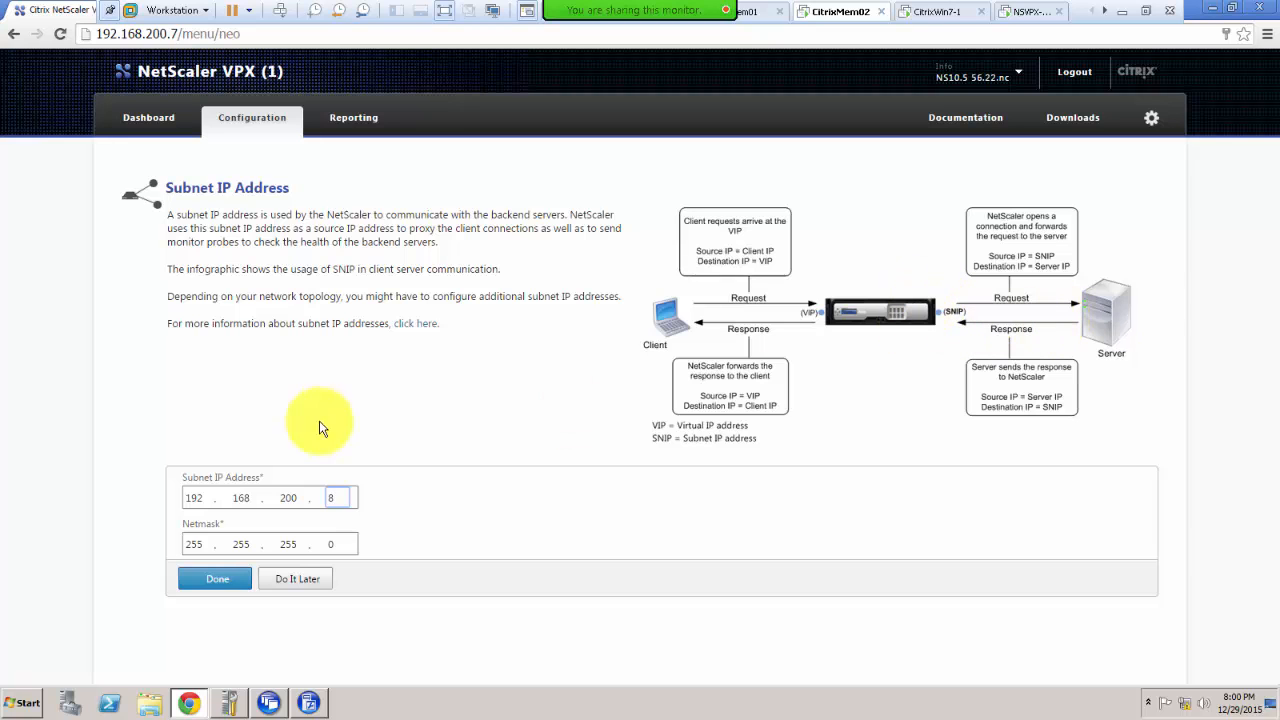
{"action": "left_click", "coordinate": [193, 578]}
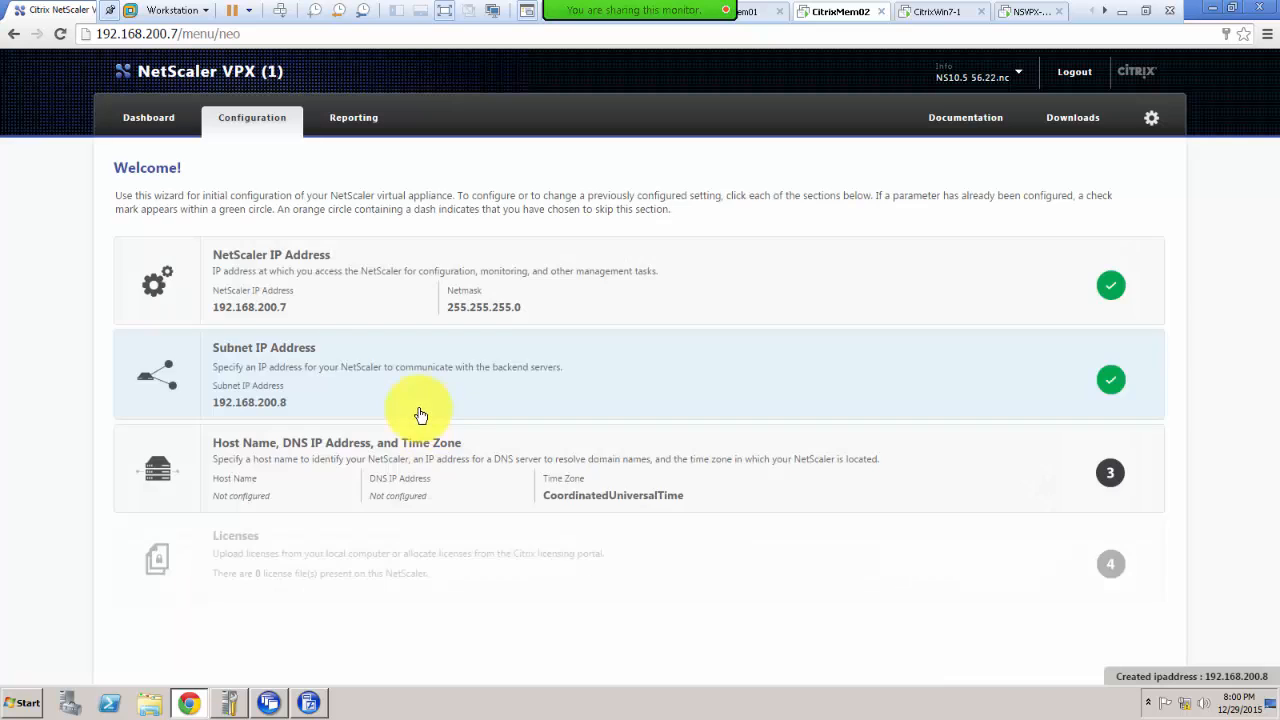
Step: Open the Host Name, DNS IP Address and Time Zone step and highlight its licensing-related description
{"action": "left_click", "coordinate": [366, 463]}
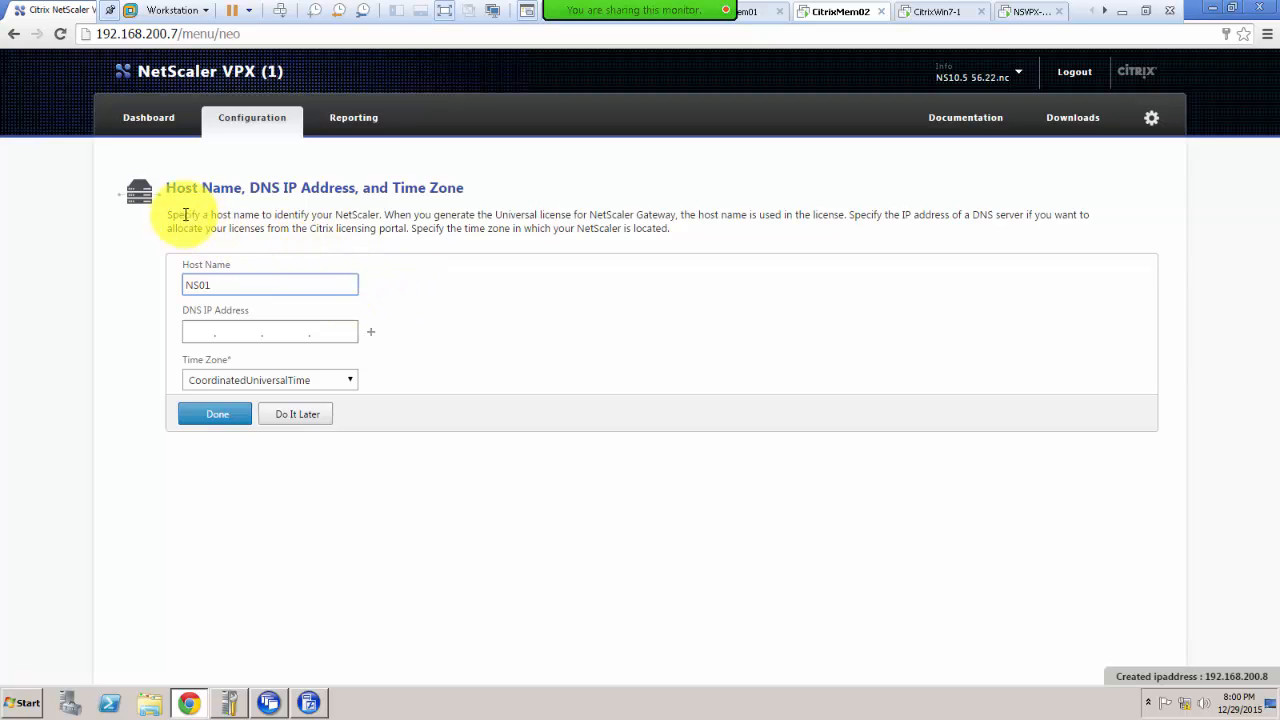
{"action": "left_click_drag", "start_coordinate": [380, 214], "coordinate": [182, 212]}
{"action": "left_click", "coordinate": [390, 217]}
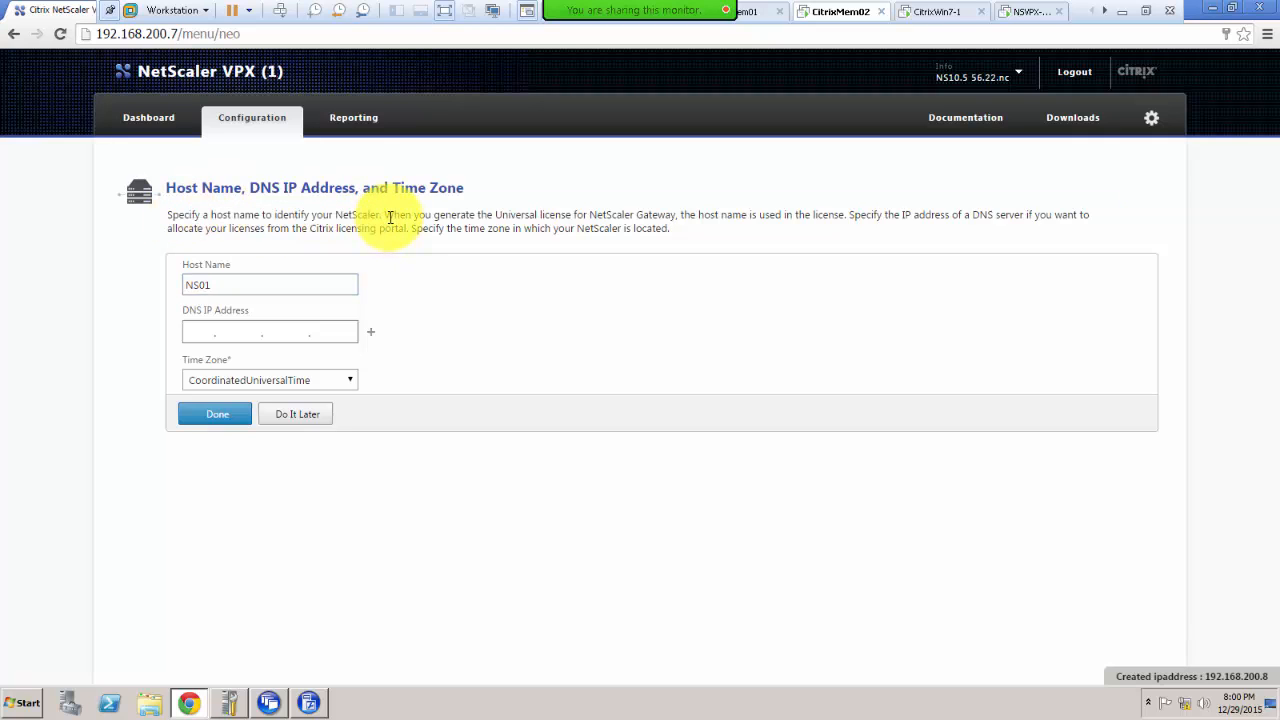
{"action": "mouse_move", "coordinate": [390, 217]}
{"action": "left_mouse_down"}
{"action": "mouse_move", "coordinate": [1080, 218]}
{"action": "mouse_move", "coordinate": [429, 271]}
{"action": "mouse_move", "coordinate": [266, 246]}
{"action": "mouse_move", "coordinate": [251, 229]}
{"action": "mouse_move", "coordinate": [403, 233]}
{"action": "left_mouse_up"}
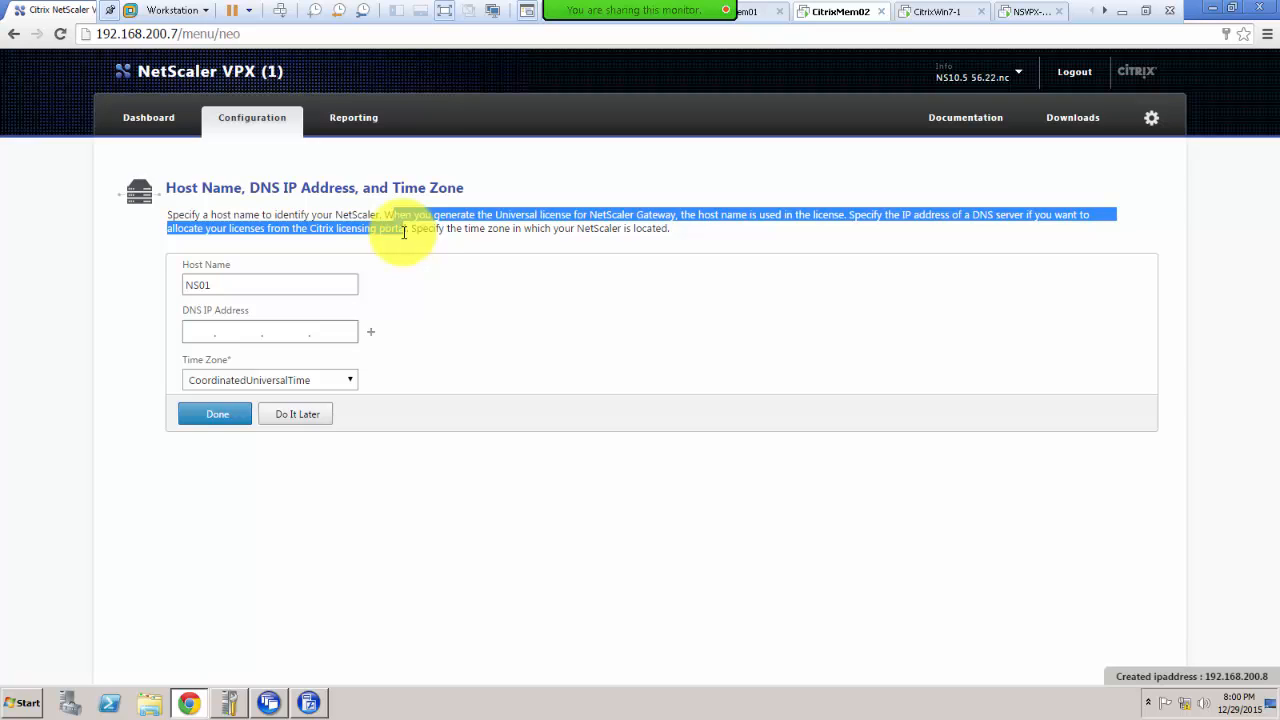
{"action": "left_click_drag", "start_coordinate": [405, 233], "coordinate": [416, 229]}
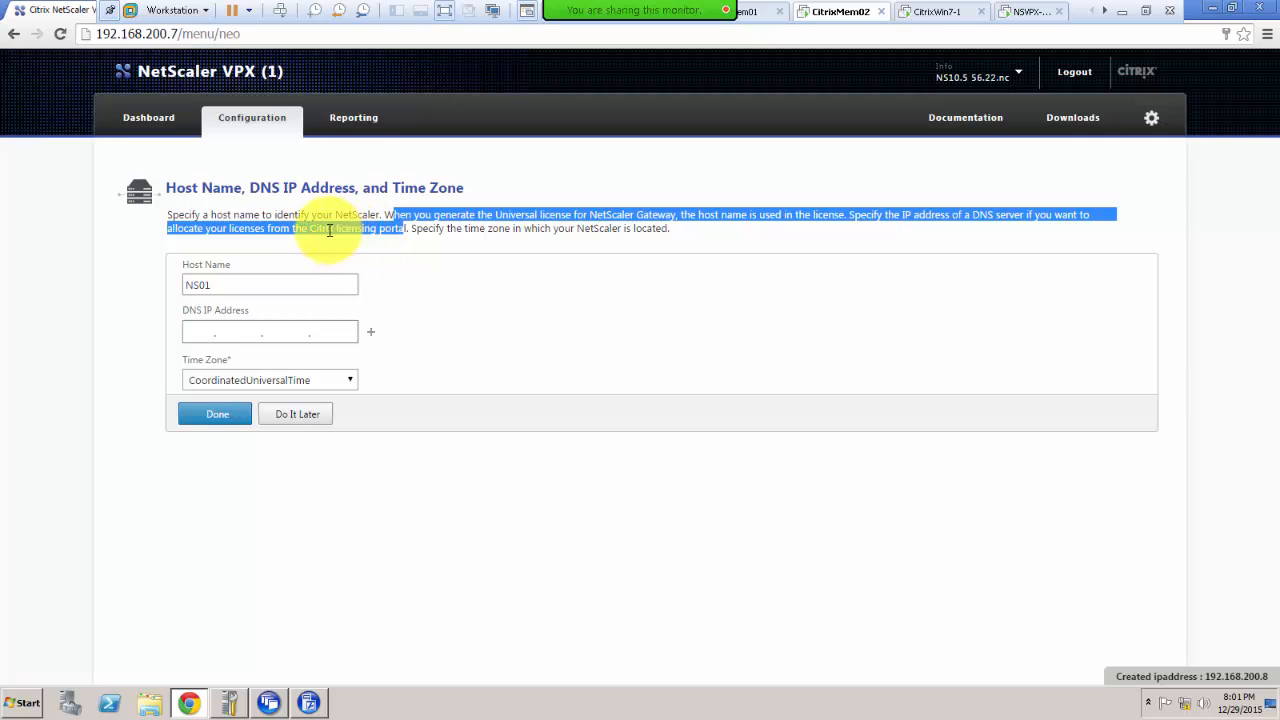
{"action": "left_click_drag", "start_coordinate": [409, 228], "coordinate": [677, 240]}
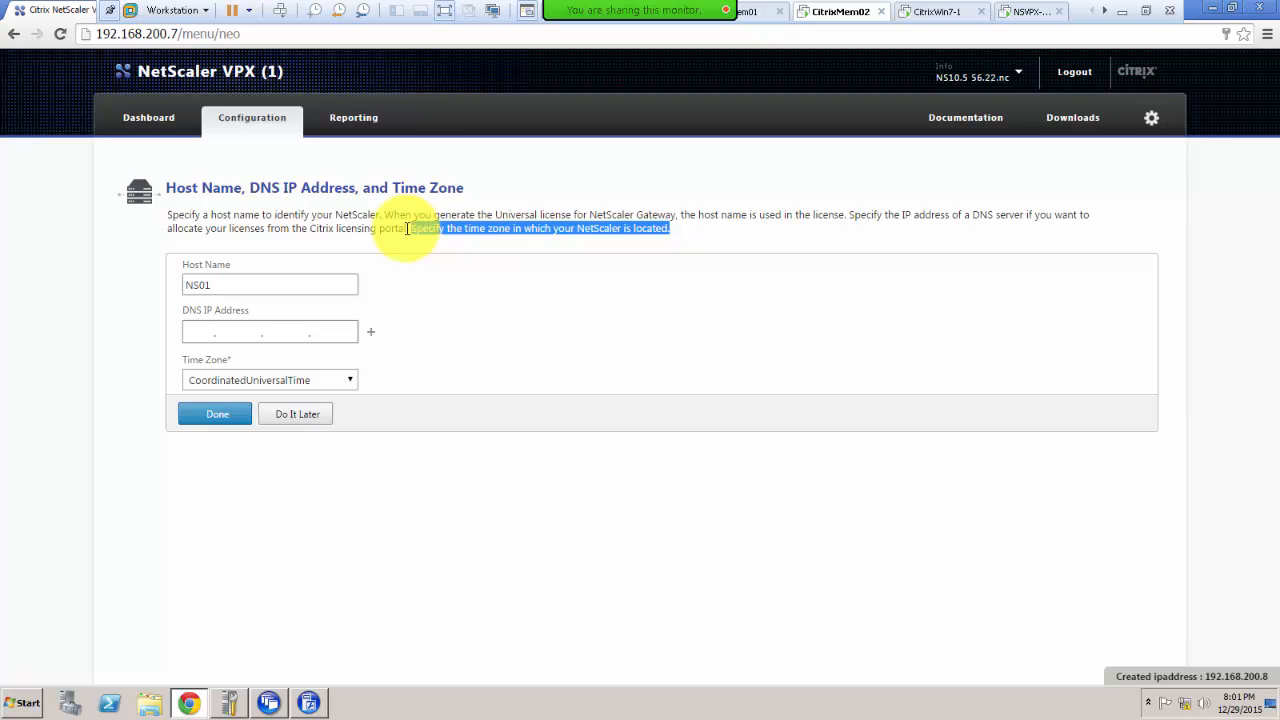
{"action": "left_click", "coordinate": [400, 228]}
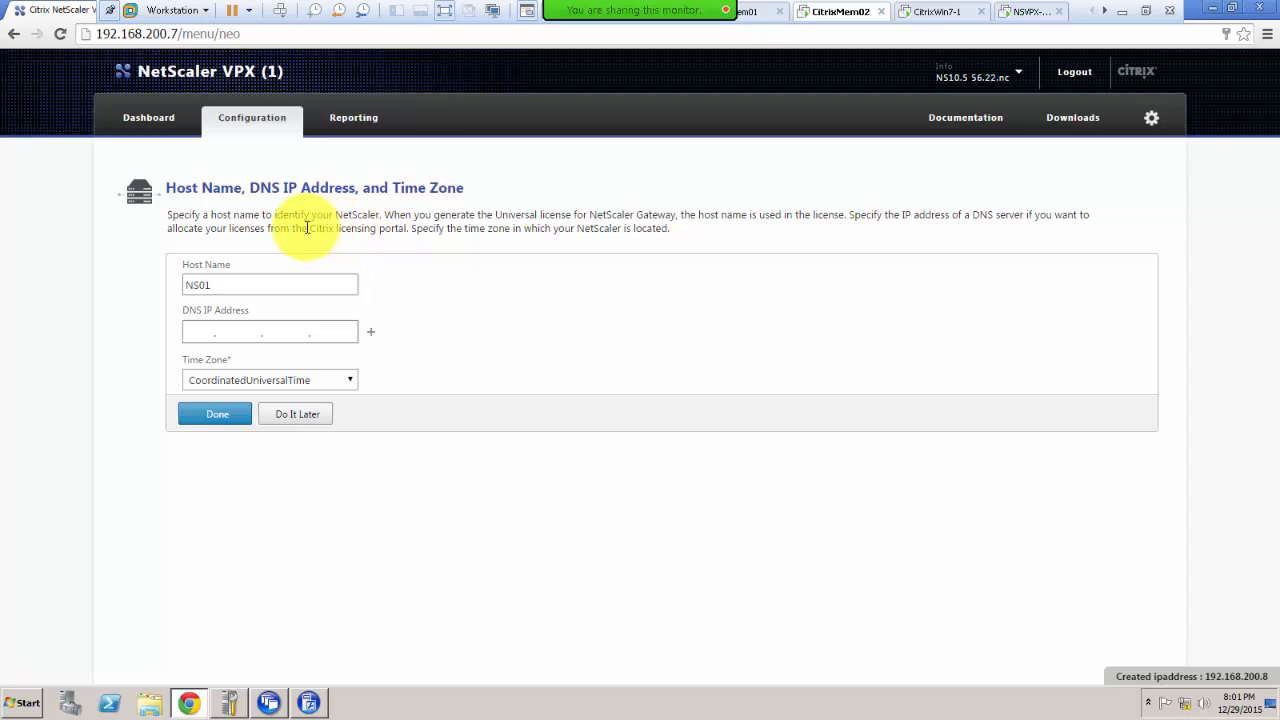
{"action": "left_click_drag", "start_coordinate": [307, 228], "coordinate": [403, 229]}
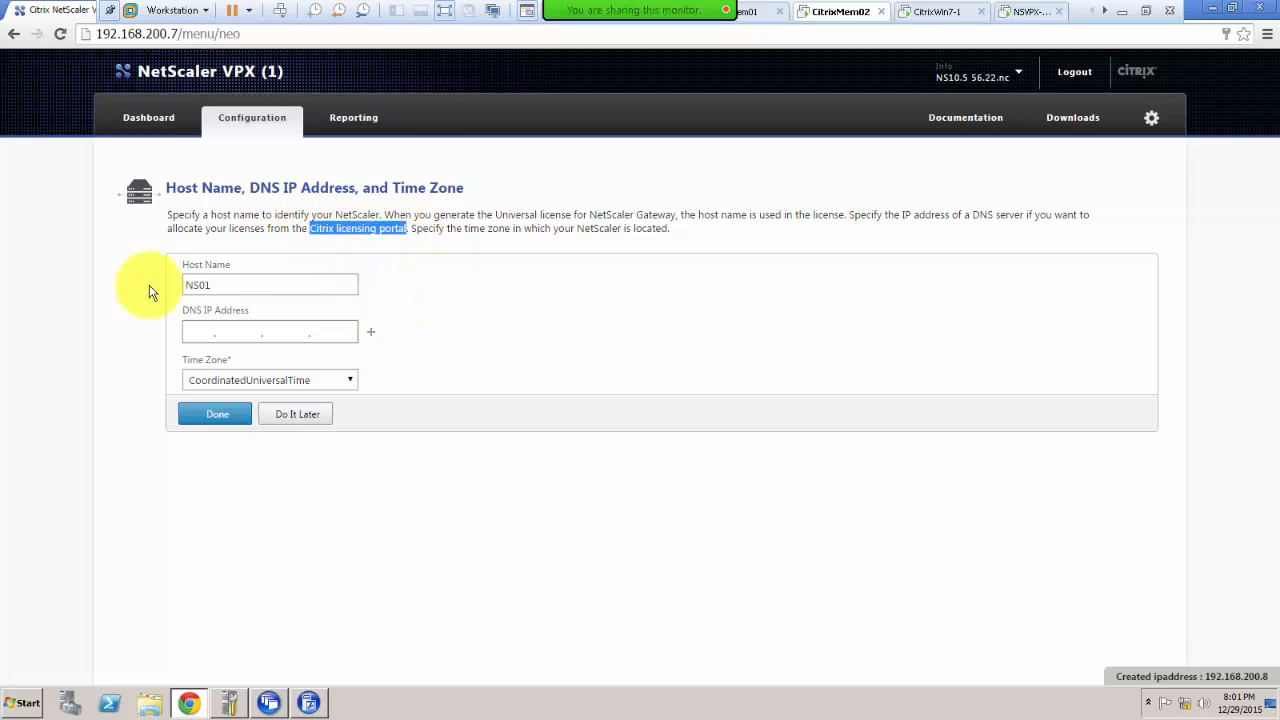
Step: Enter DNS server 192.168.200.1, choose time zone GMT-05:00-PET-America/Lima, and submit
{"action": "left_click", "coordinate": [195, 332]}
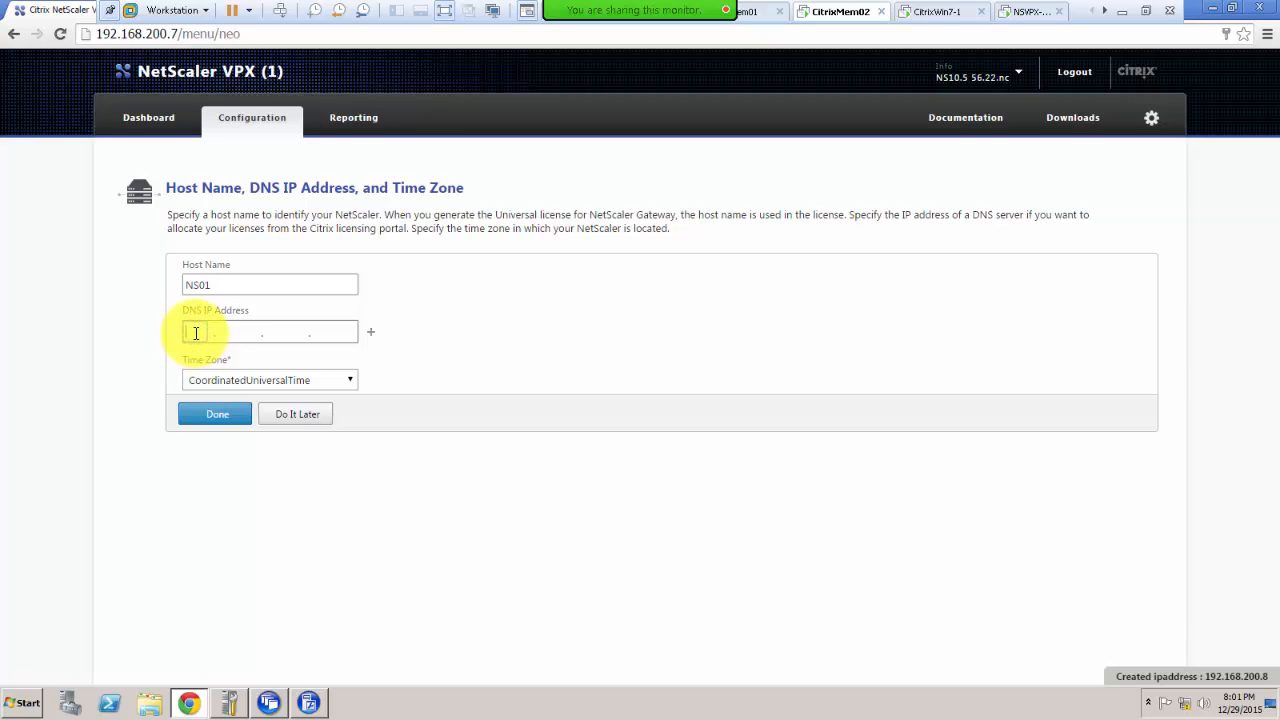
{"action": "type", "text": "192.168.200.1"}
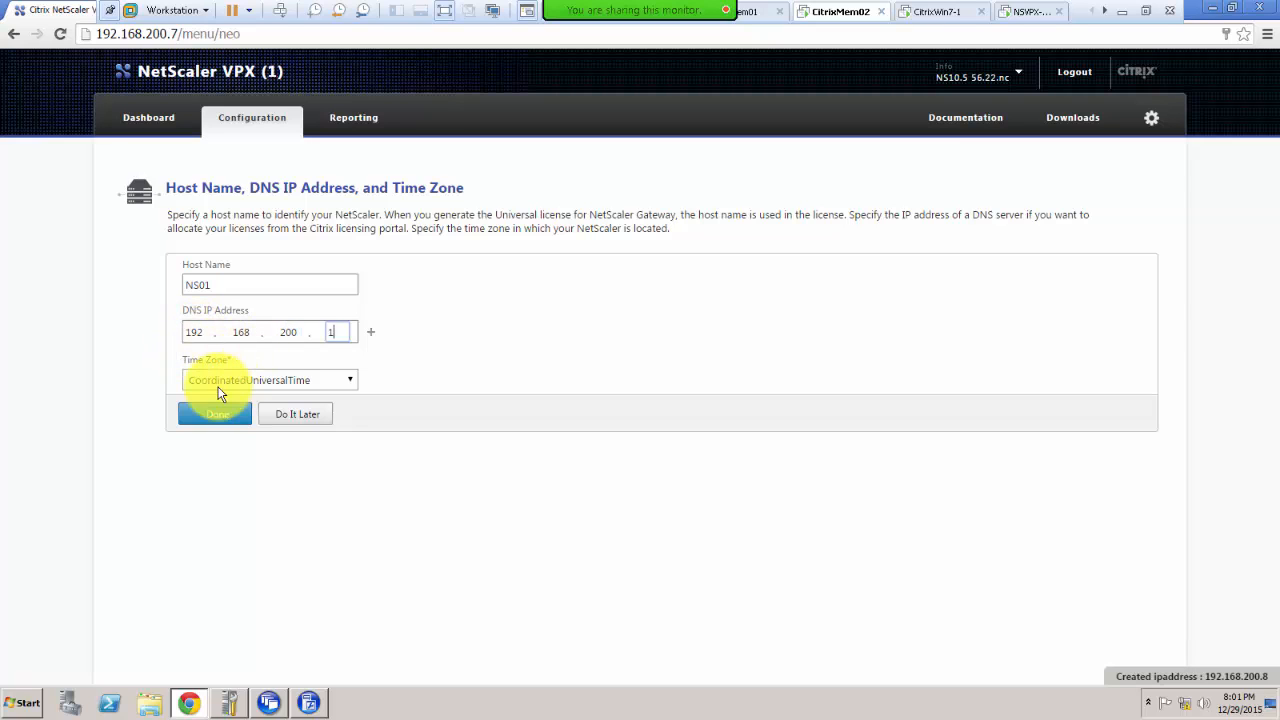
{"action": "left_click", "coordinate": [349, 381]}
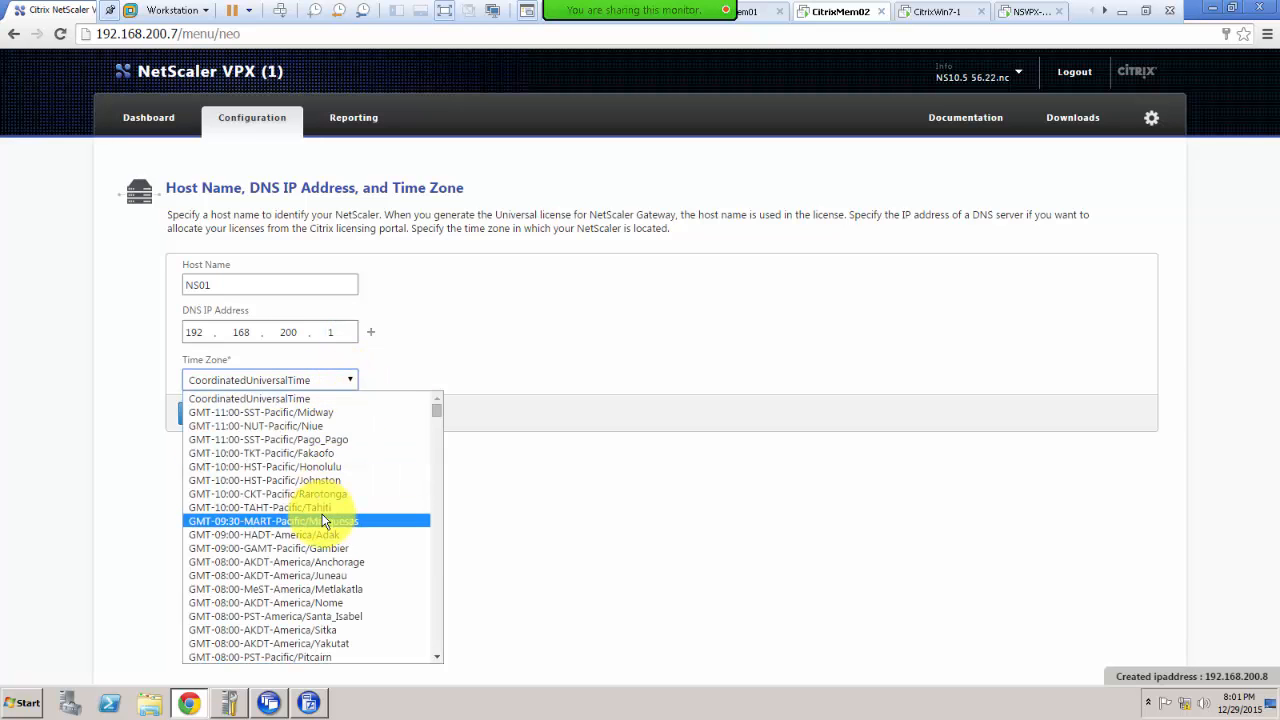
{"action": "scroll", "coordinate": [332, 515], "scroll_direction": "down", "scroll_amount": 4}
{"action": "scroll", "coordinate": [332, 512], "scroll_direction": "down", "scroll_amount": 5}
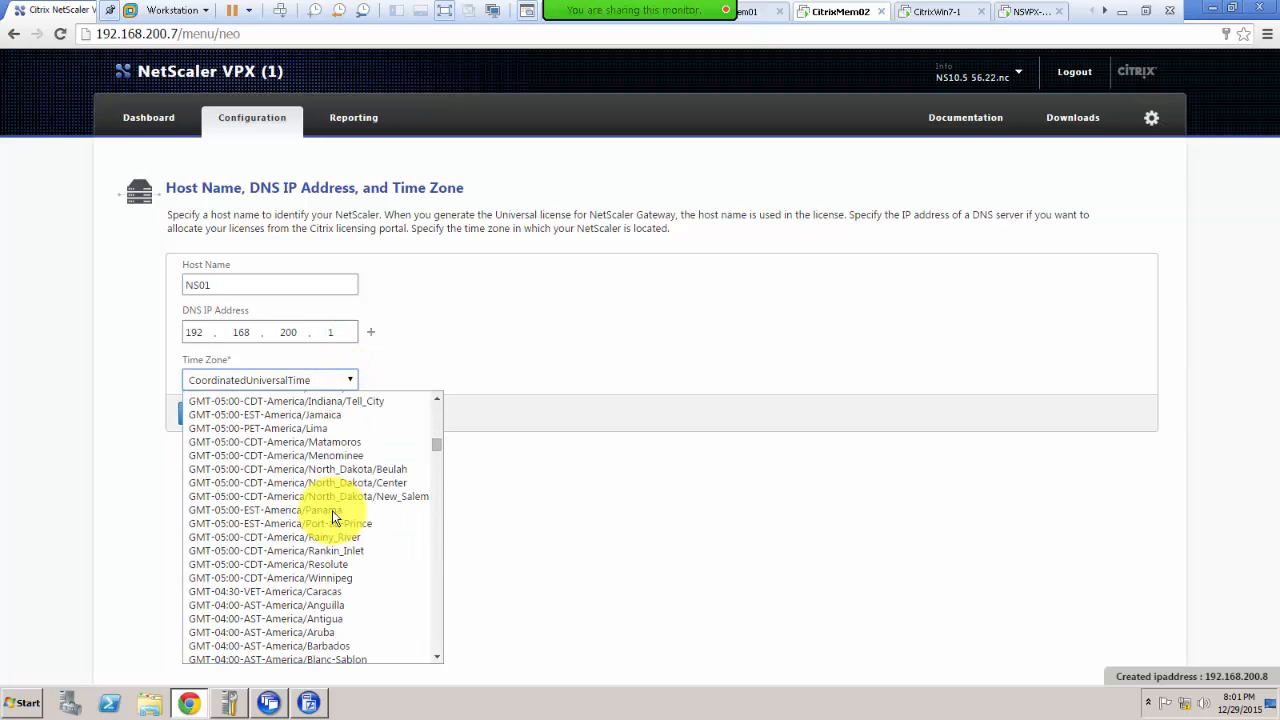
{"action": "scroll", "coordinate": [350, 535], "scroll_direction": "down", "scroll_amount": 4}
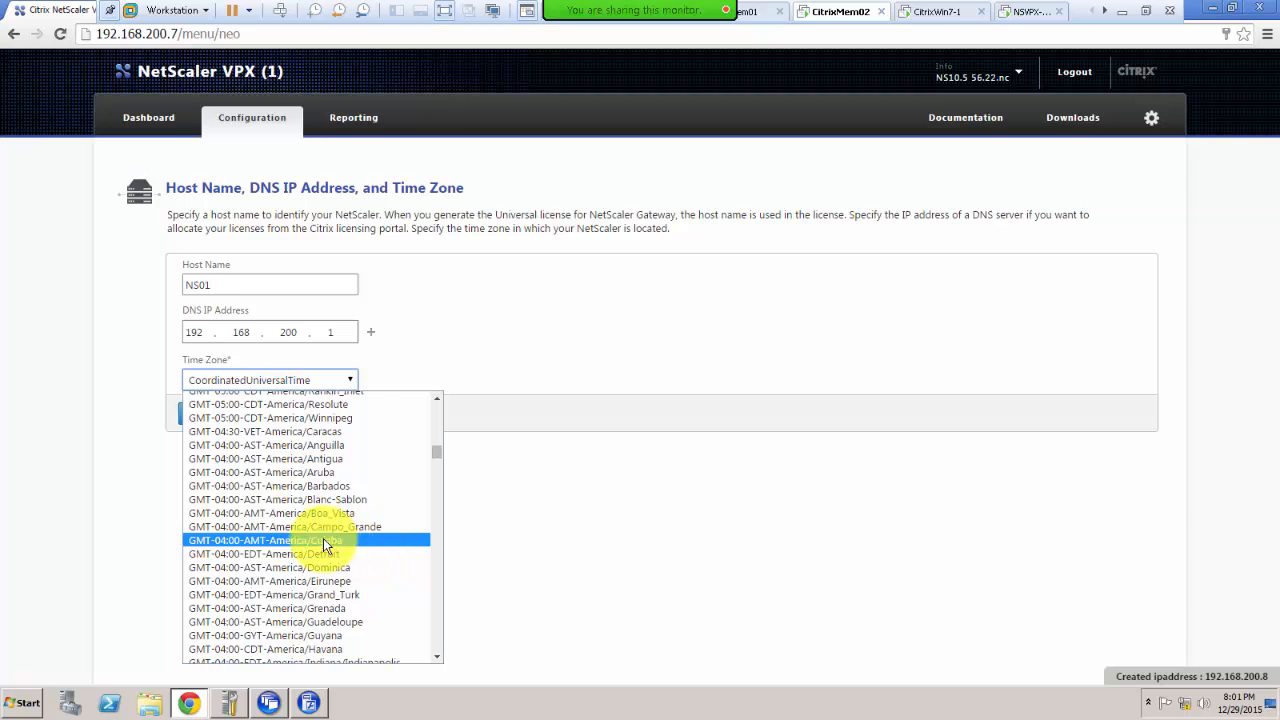
{"action": "scroll", "coordinate": [304, 506], "scroll_direction": "down", "scroll_amount": 4}
{"action": "scroll", "coordinate": [311, 493], "scroll_direction": "up", "scroll_amount": 8}
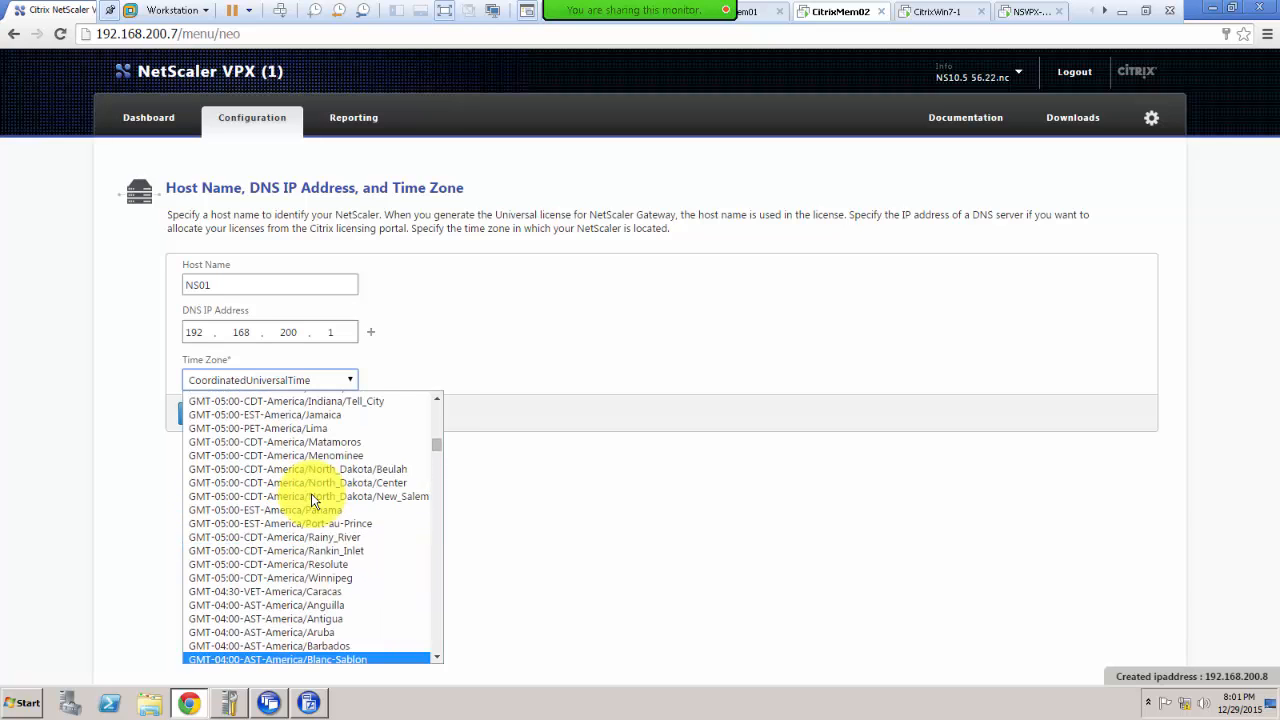
{"action": "left_click", "coordinate": [340, 428]}
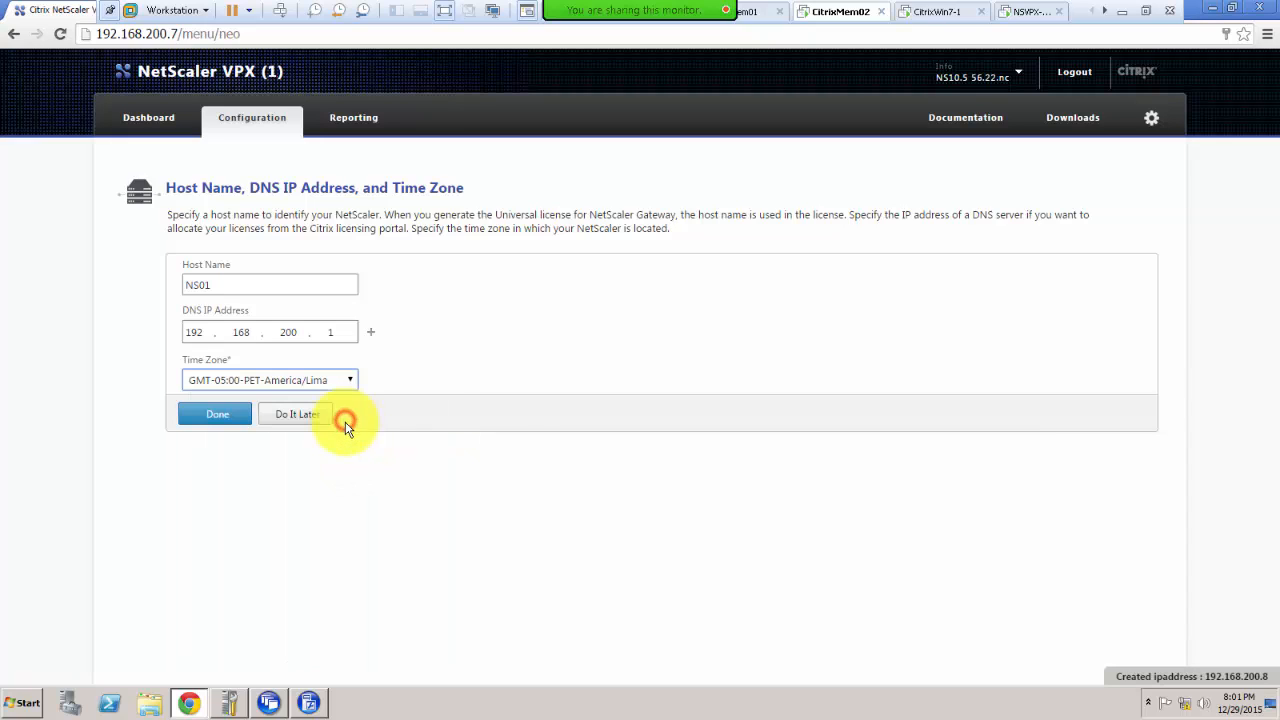
{"action": "left_click", "coordinate": [203, 411]}
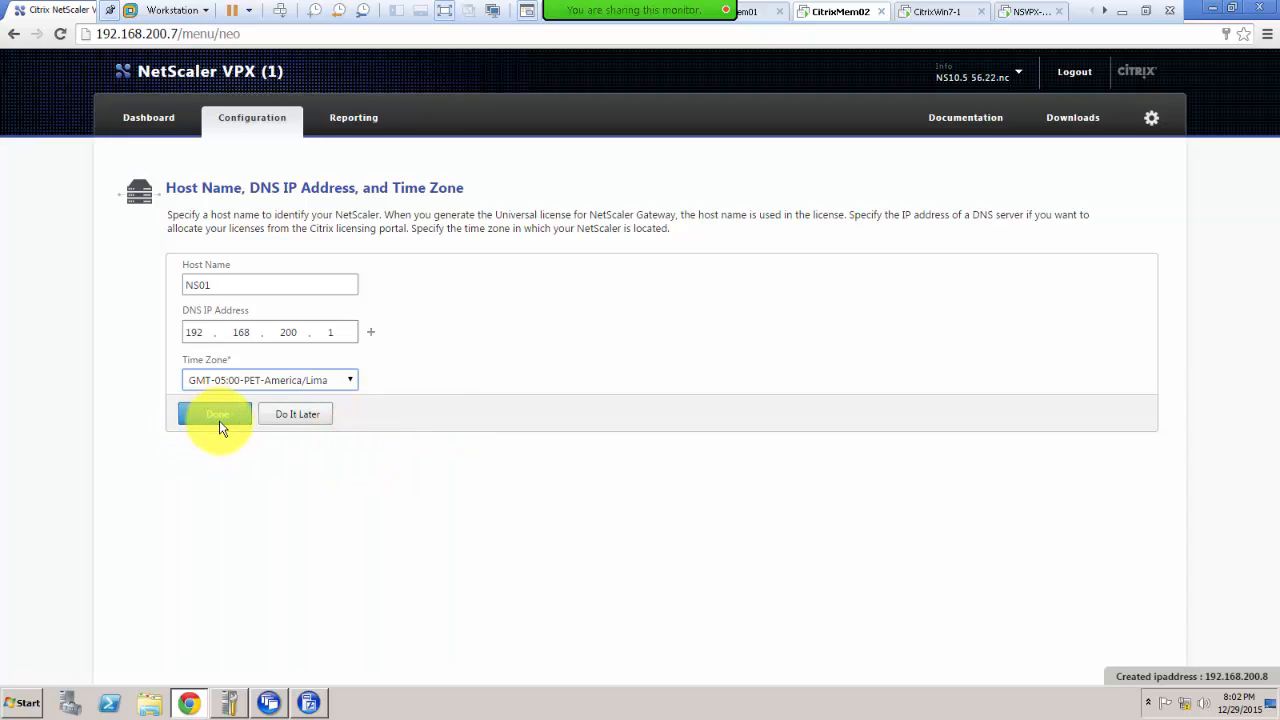
Step: Change the time zone to GMT-05:00-EST-America/Jamaica and save the settings
{"action": "left_click", "coordinate": [335, 380]}
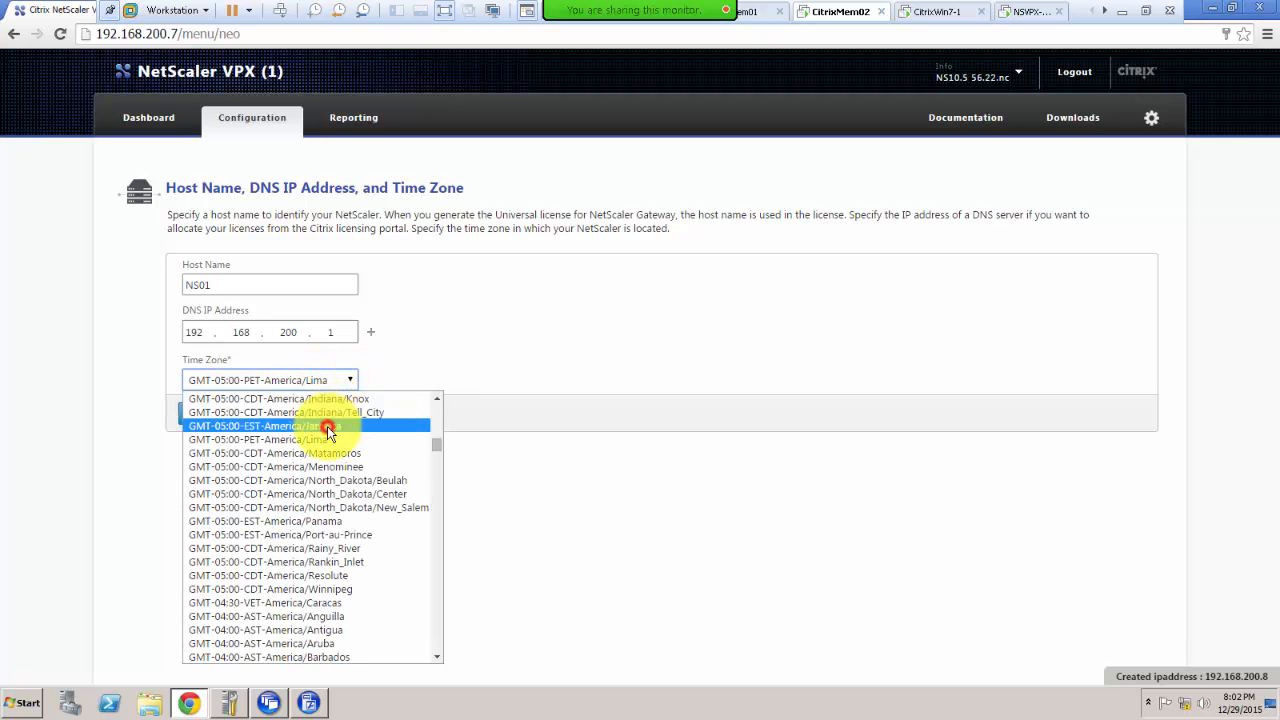
{"action": "left_click", "coordinate": [290, 426]}
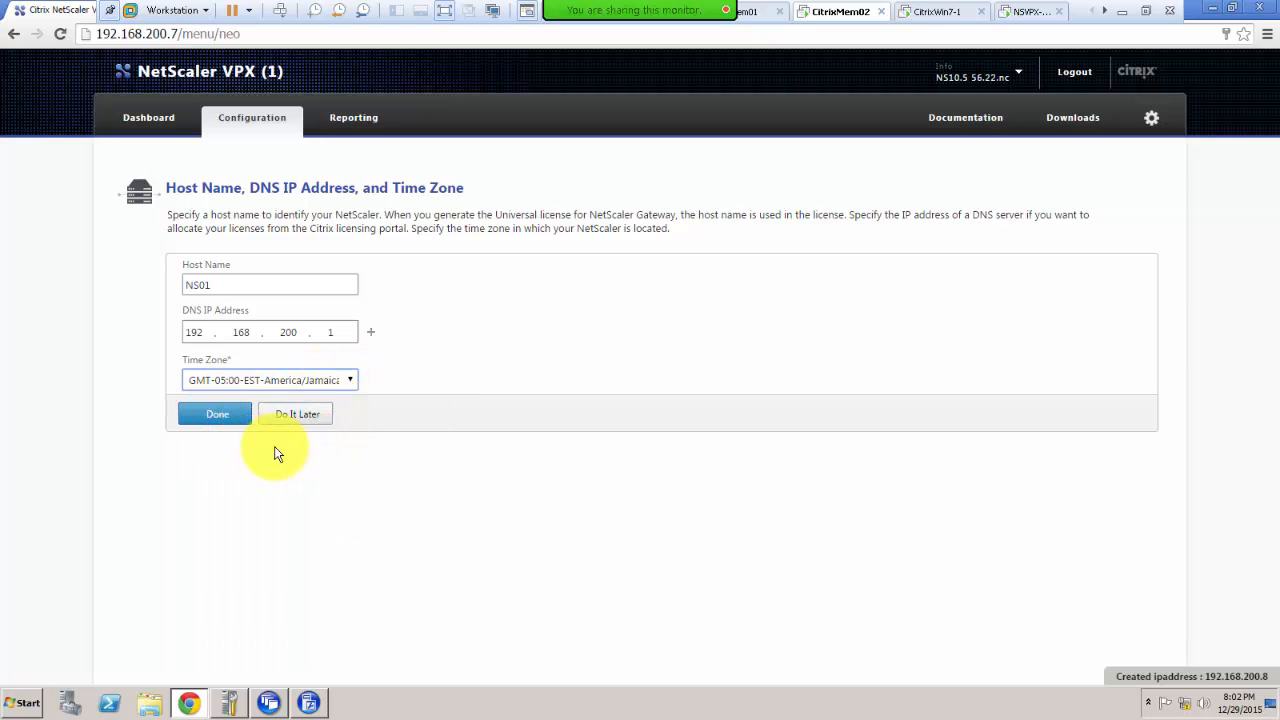
{"action": "left_click", "coordinate": [218, 414]}
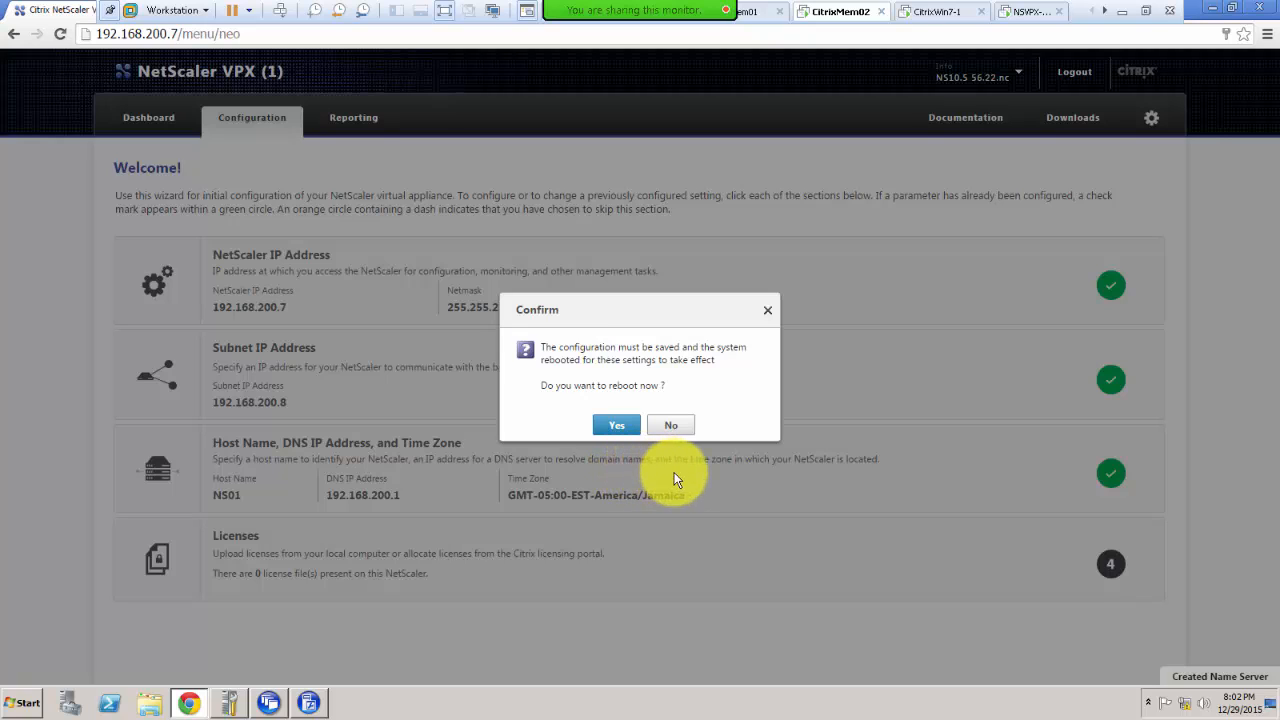
Step: Confirm saving and rebooting the NetScaler now, then watch its VM console
{"action": "left_click", "coordinate": [614, 426]}
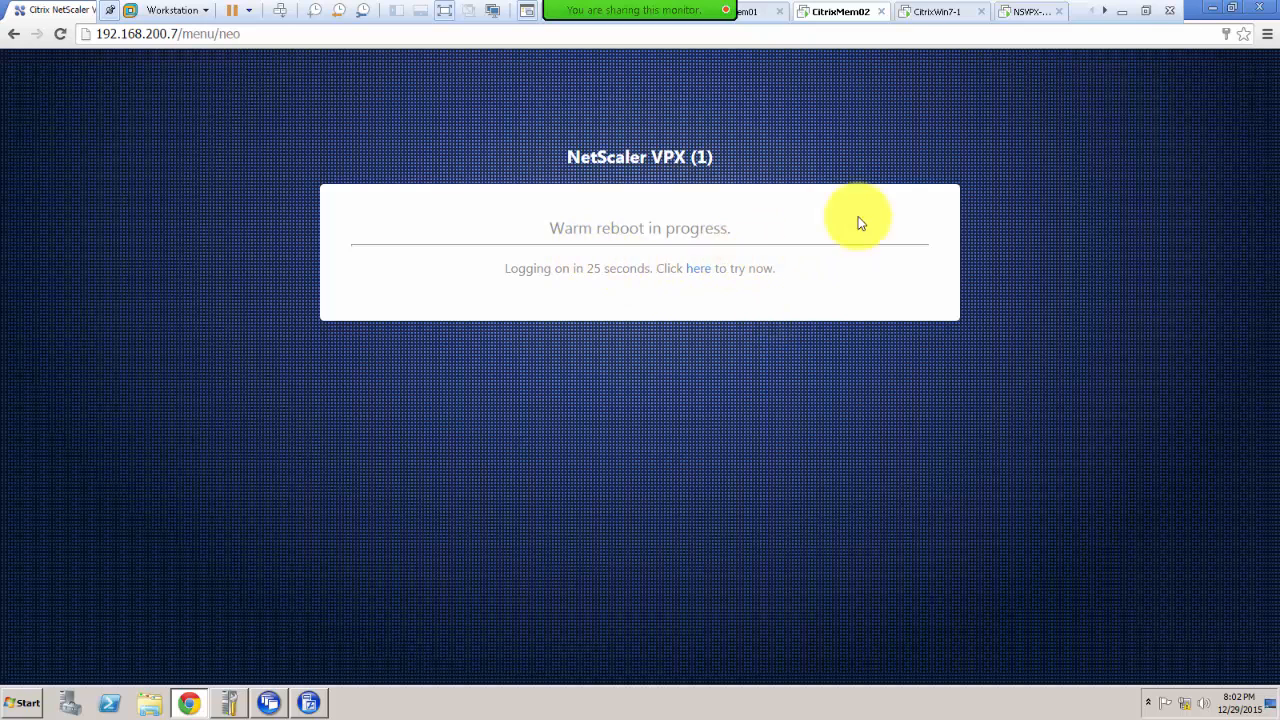
{"action": "left_click", "coordinate": [1025, 13]}
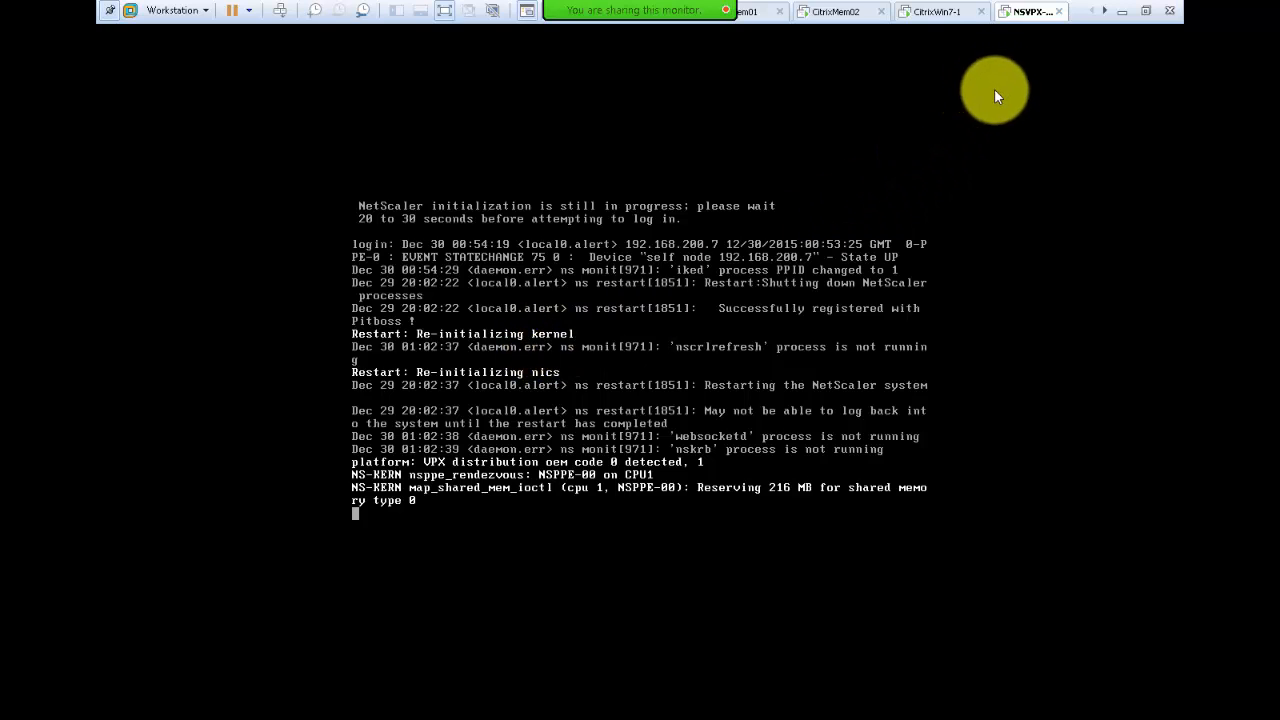
Step: Return to the CitrixMem02 machine, where Chrome shows the NetScaler login page
{"action": "left_click", "coordinate": [825, 12]}
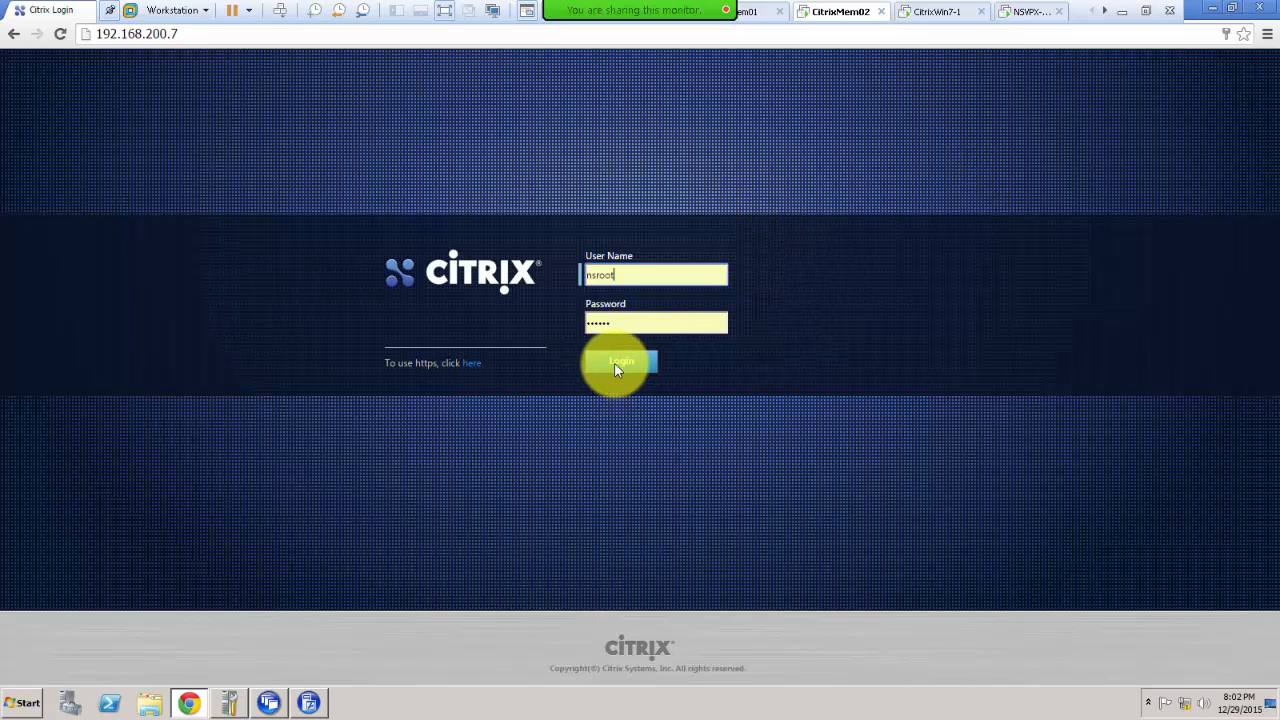
Step: Log back in with the saved credentials and view the Dashboard's CPU, memory and throughput statistics
{"action": "left_click", "coordinate": [611, 362]}
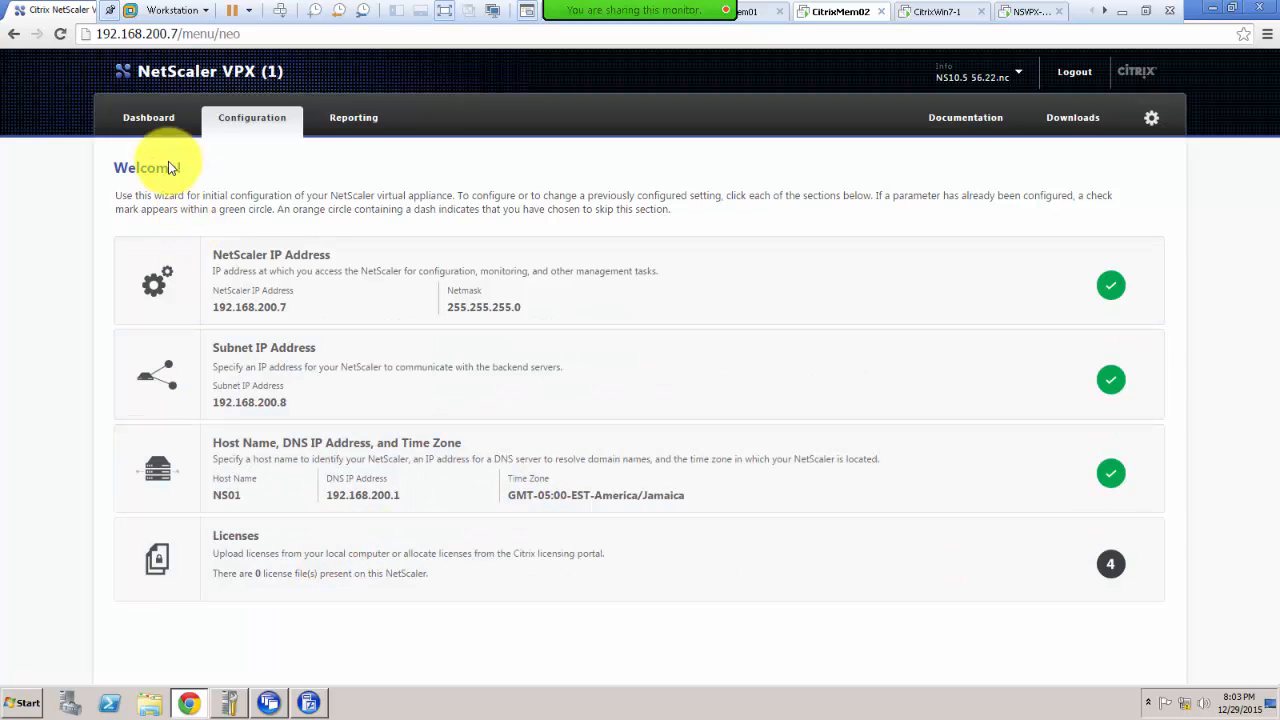
{"action": "left_click", "coordinate": [133, 117]}
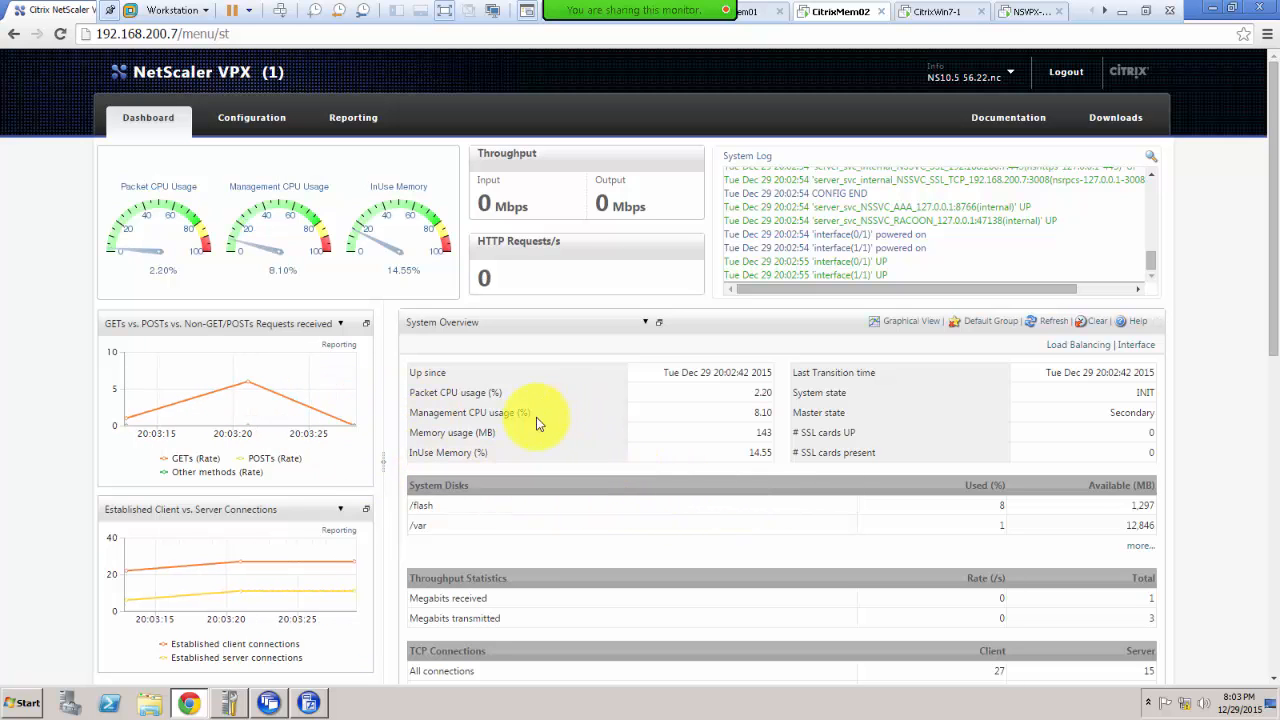
Step: Scroll through the dashboard, then return to the Configuration welcome page showing 0 licenses
{"action": "scroll", "coordinate": [342, 364], "scroll_direction": "down", "scroll_amount": 1}
{"action": "scroll", "coordinate": [342, 364], "scroll_direction": "down", "scroll_amount": 4}
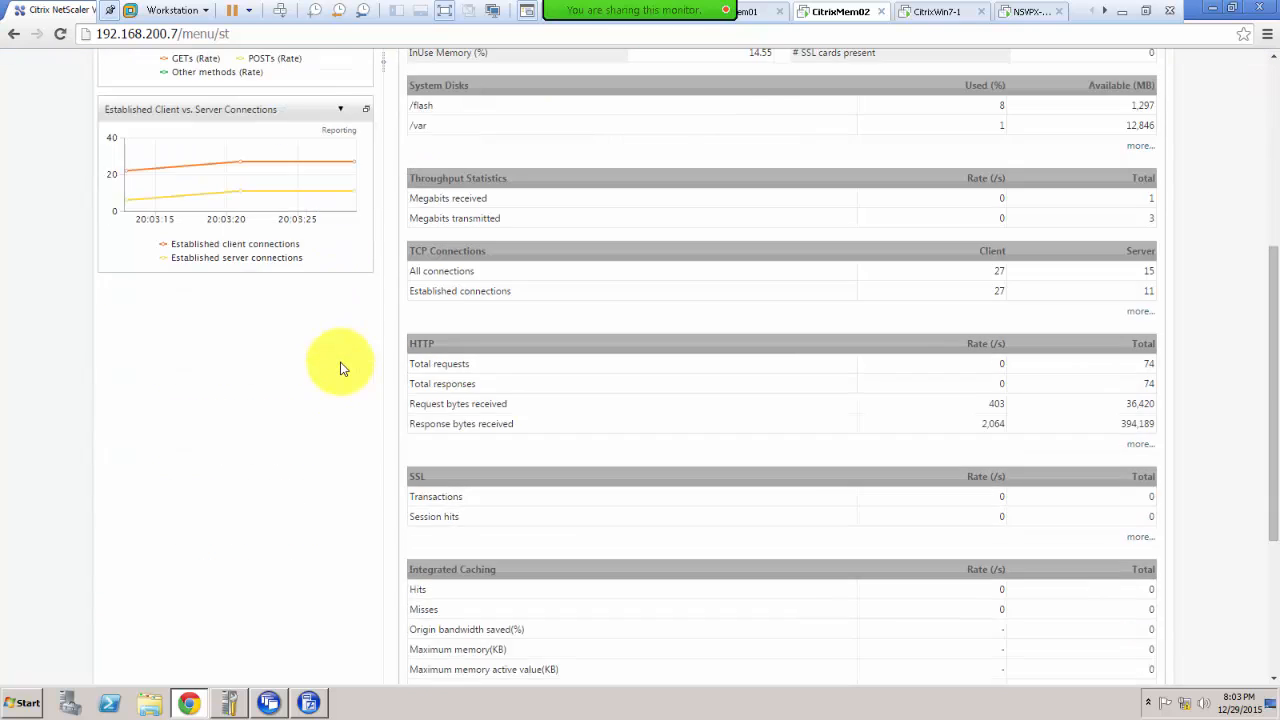
{"action": "scroll", "coordinate": [340, 366], "scroll_direction": "up", "scroll_amount": 5}
{"action": "left_click", "coordinate": [237, 118]}
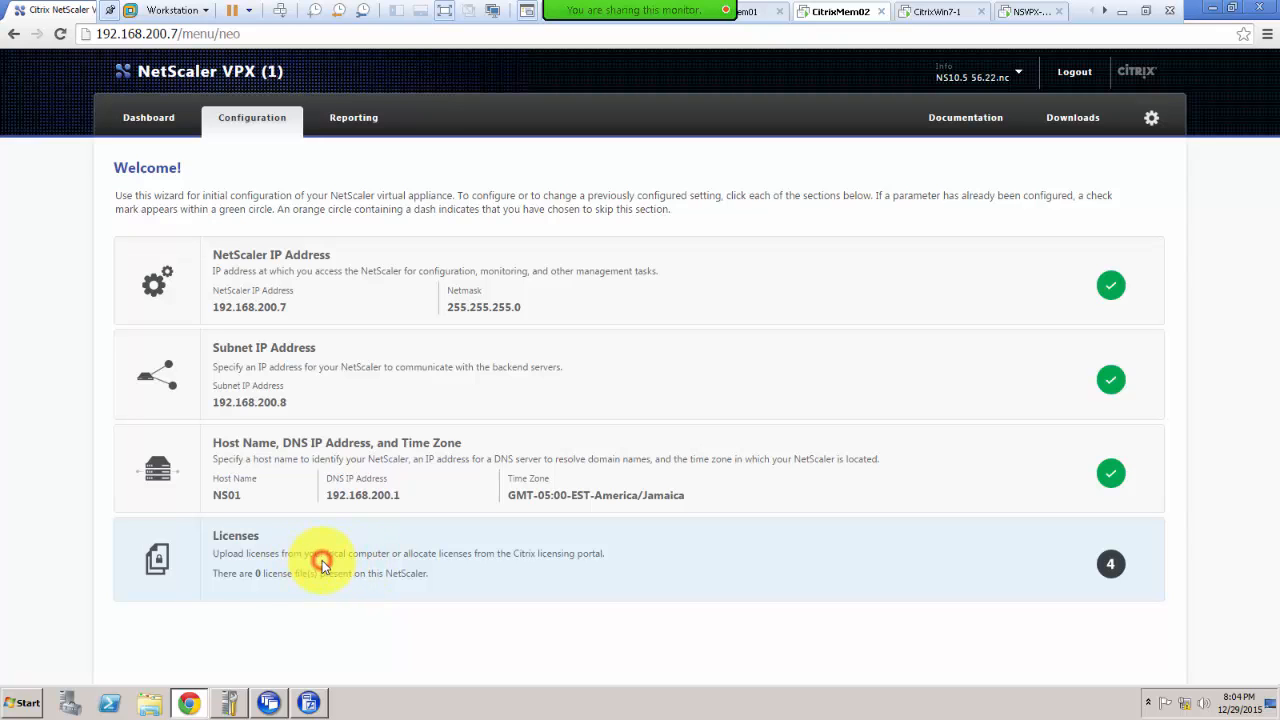
Step: Open the Licenses step with its upload, serial number and activation code options
{"action": "left_click", "coordinate": [322, 563]}
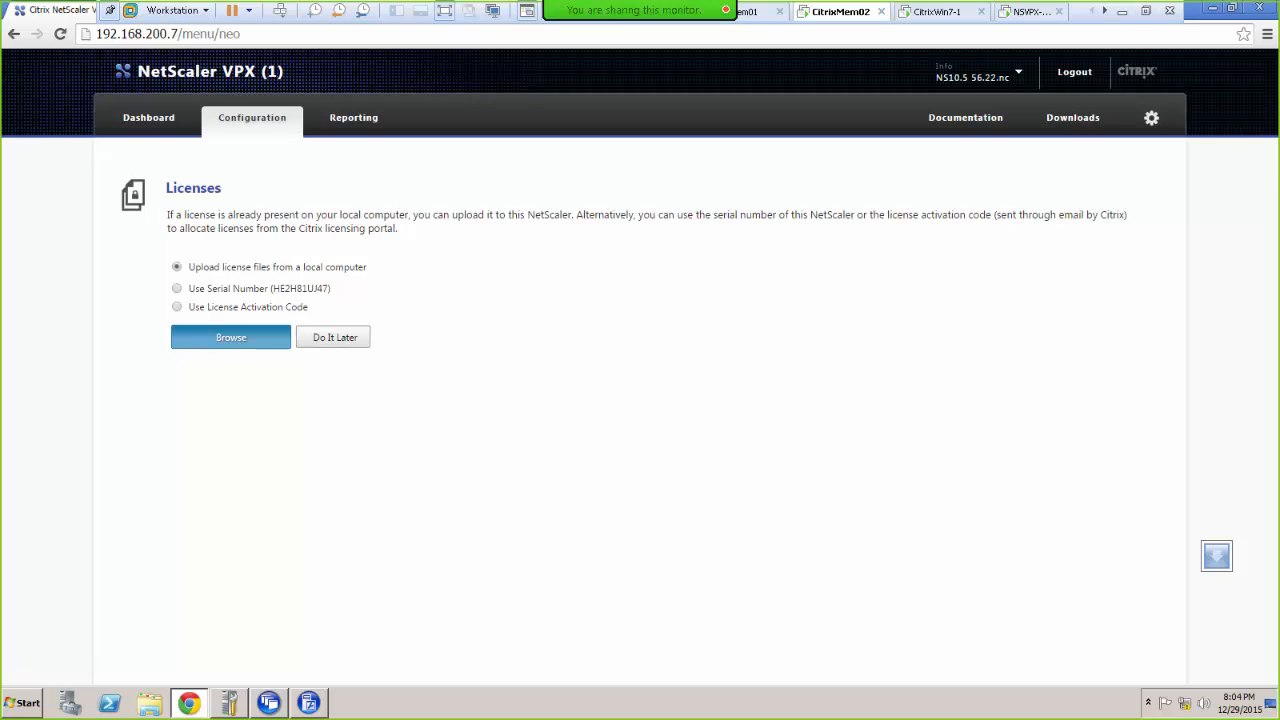
Step: Maximize the Citrix.com portal and list the 3 current licenses, including the VPX 1000 Platinum evaluation
{"action": "left_click_drag", "start_coordinate": [1279, 158], "coordinate": [192, 152]}
{"action": "double_click", "coordinate": [192, 152]}
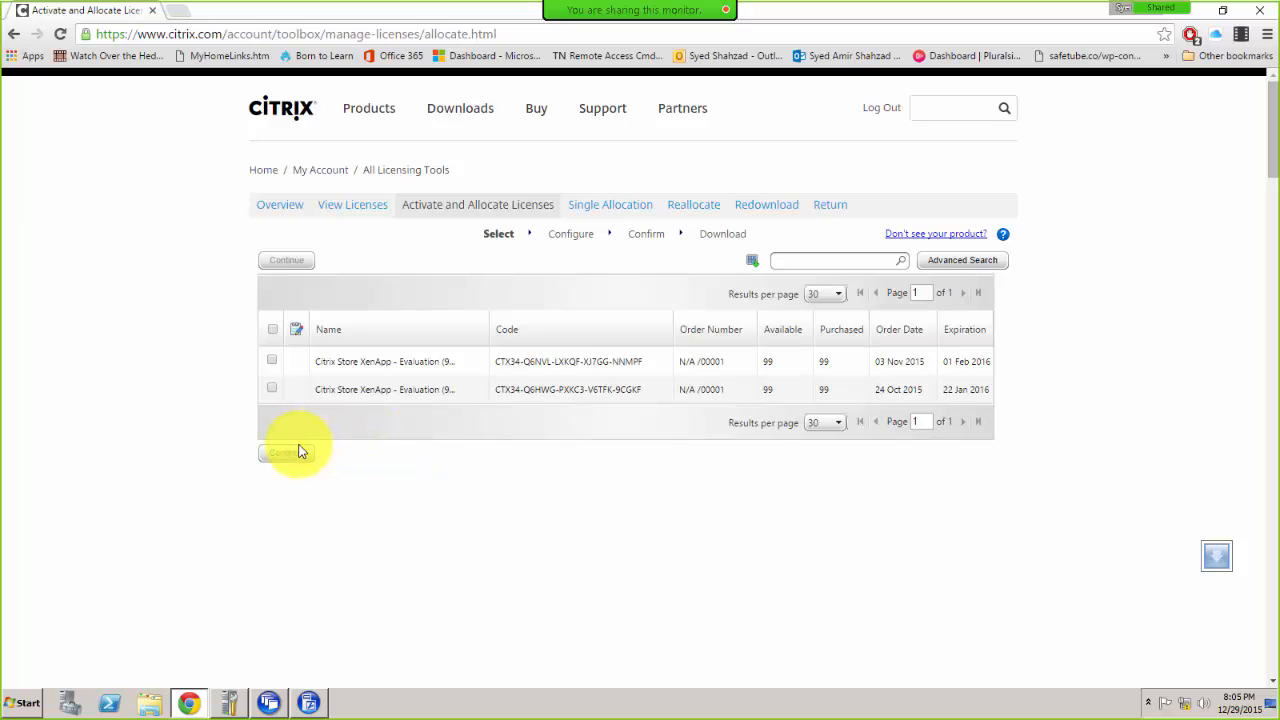
{"action": "left_click", "coordinate": [270, 389]}
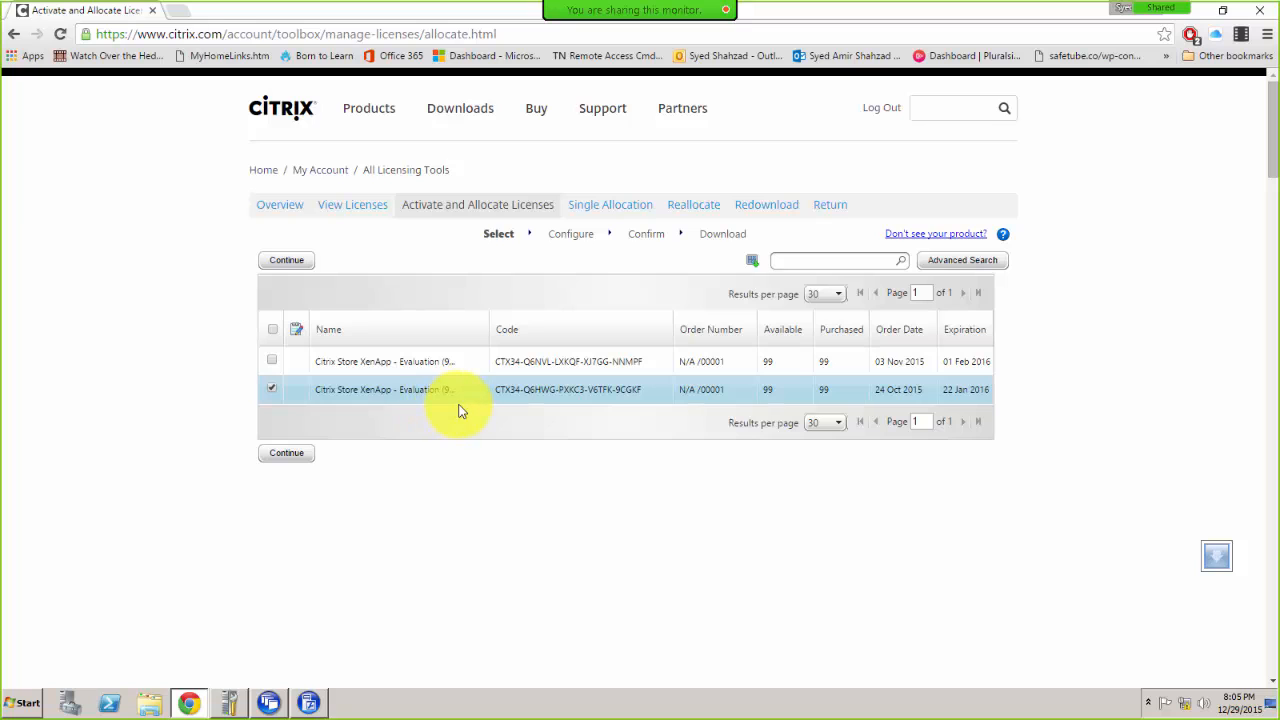
{"action": "left_click", "coordinate": [271, 389]}
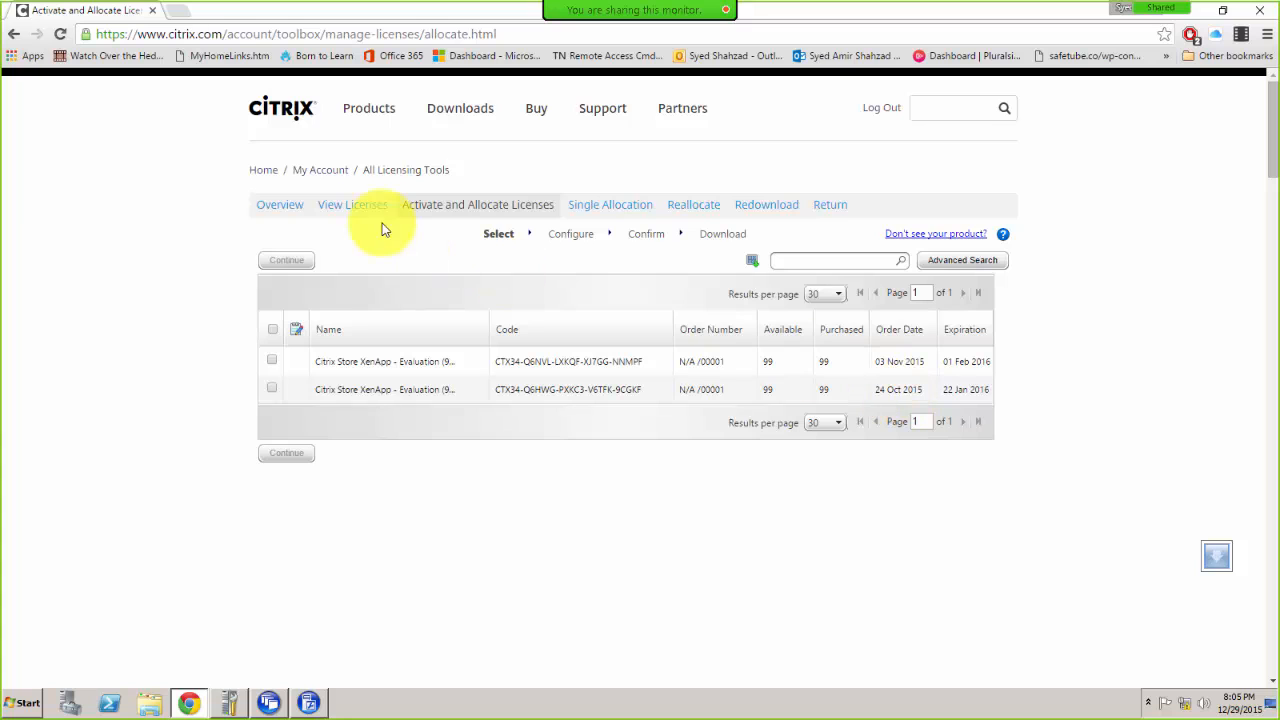
{"action": "left_click", "coordinate": [346, 208]}
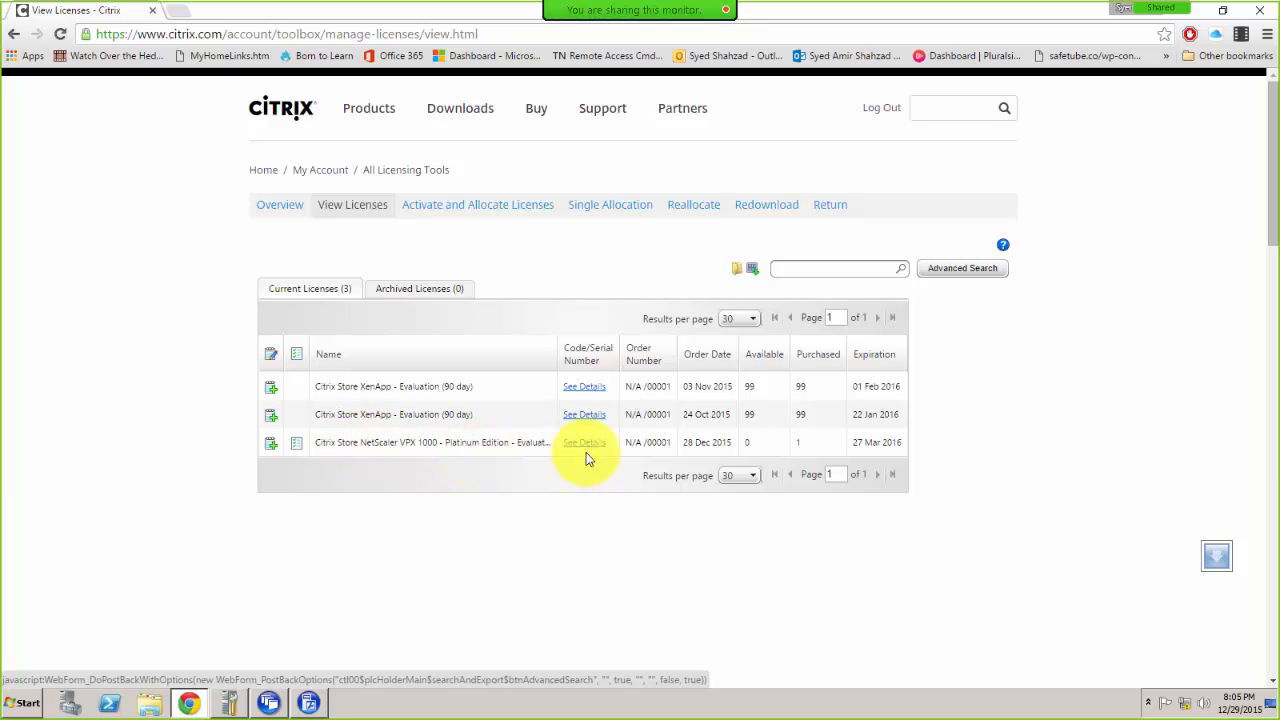
Step: Begin reallocating the NetScaler VPX 1000 Platinum license, reaching its host ID and quantity configuration
{"action": "left_click", "coordinate": [603, 208]}
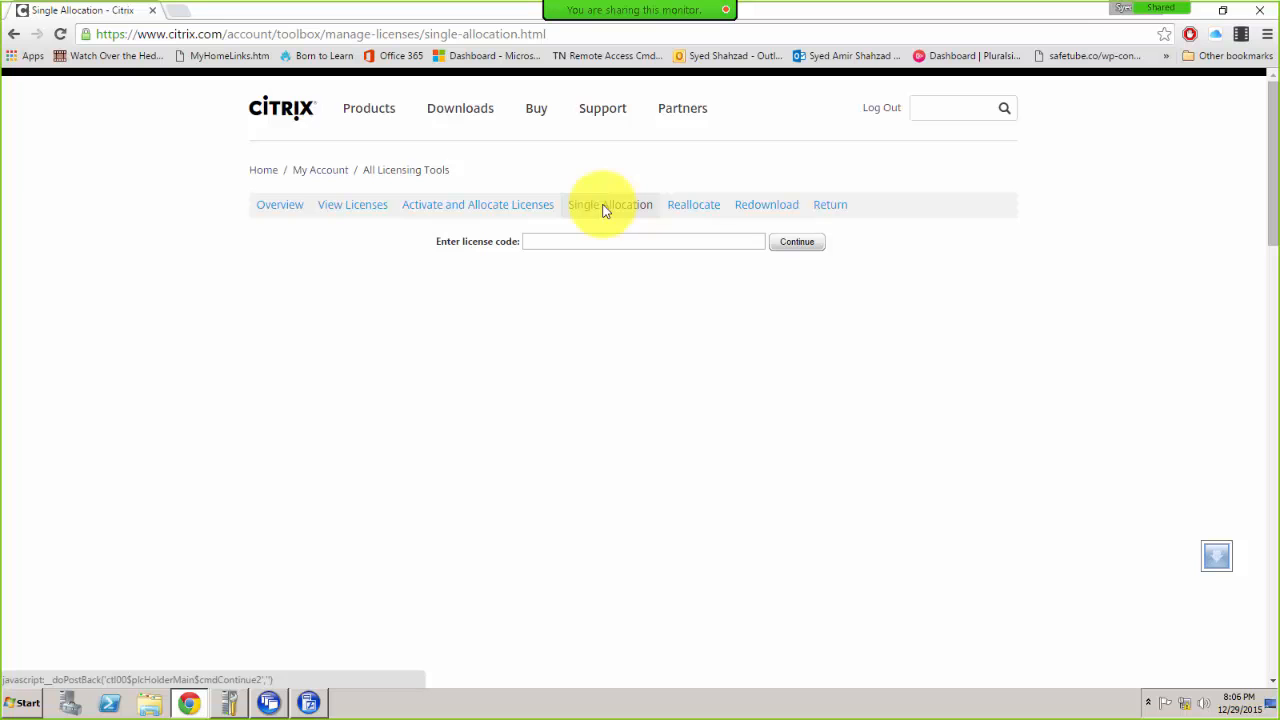
{"action": "left_click", "coordinate": [691, 207]}
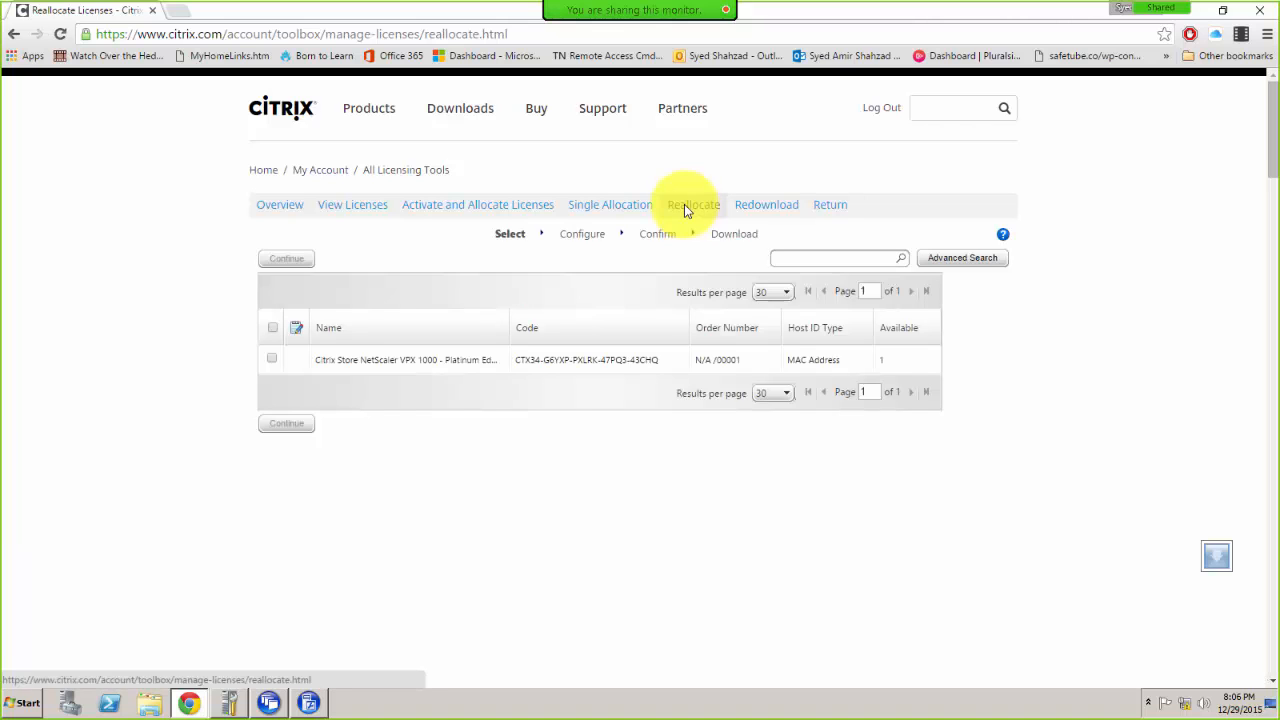
{"action": "left_click", "coordinate": [271, 358]}
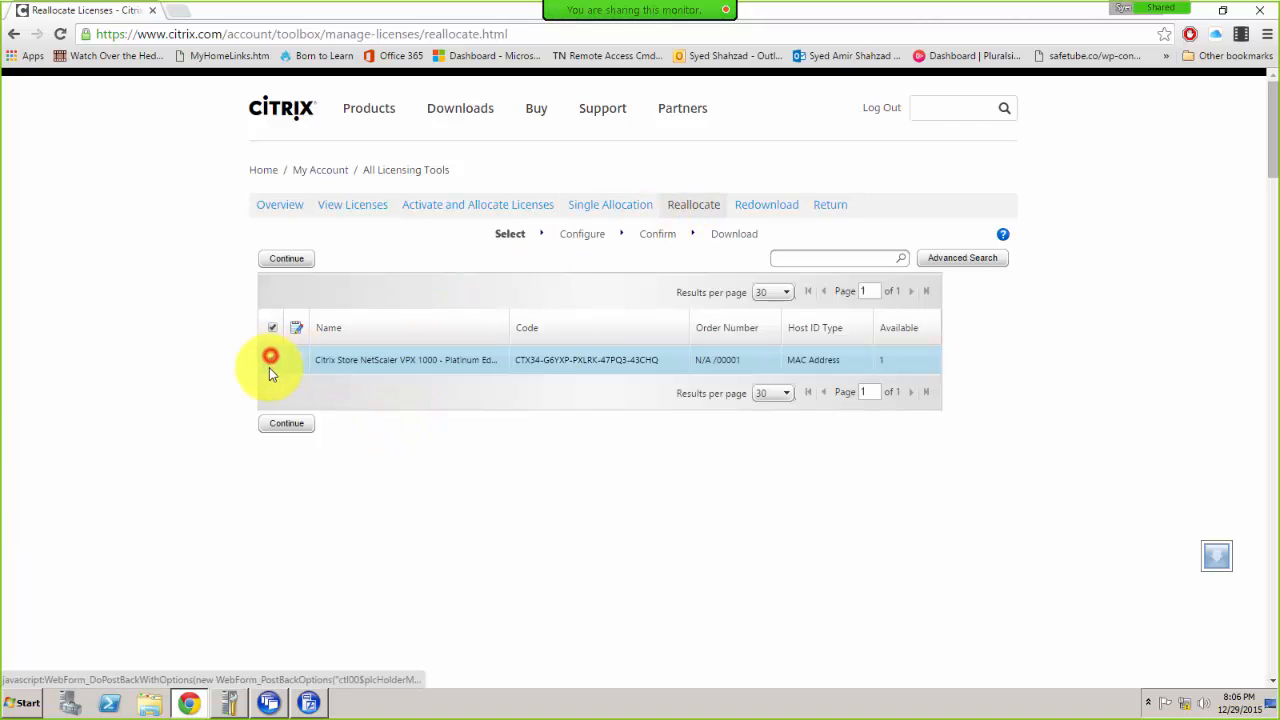
{"action": "left_click", "coordinate": [290, 425]}
{"action": "left_click", "coordinate": [293, 428]}
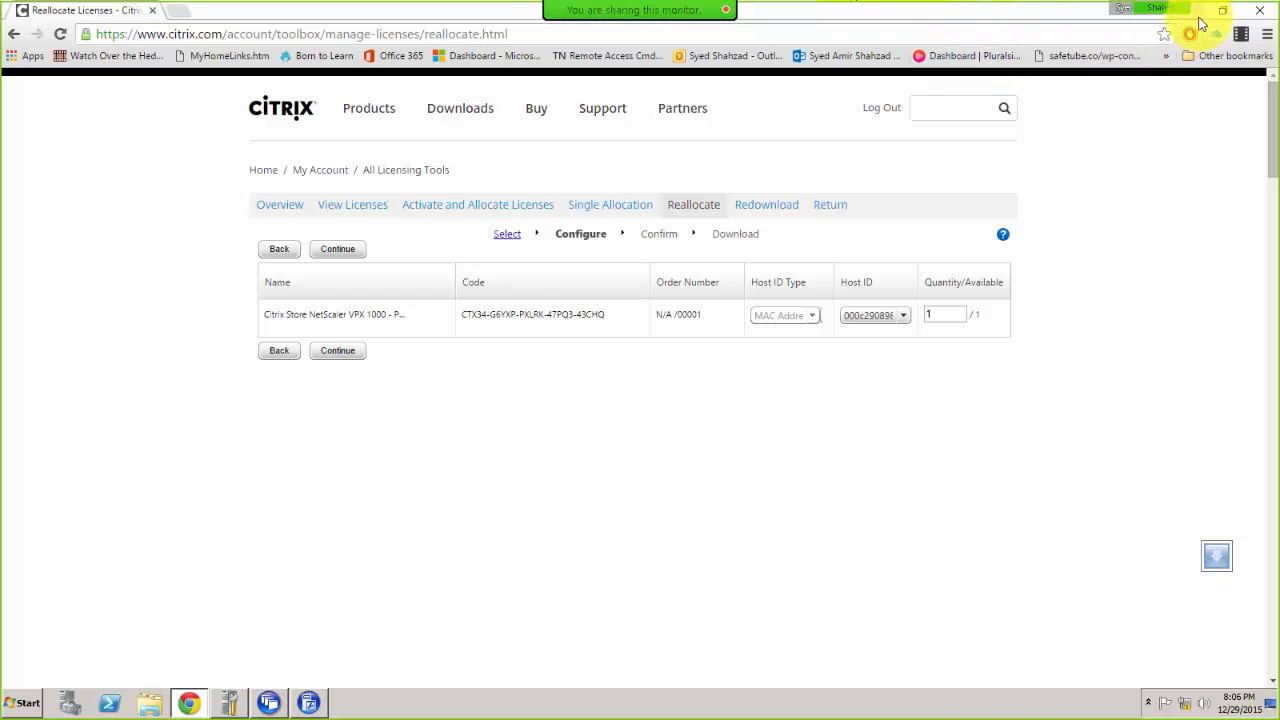
Step: Log into the NetScaler VPX console as nsroot
{"action": "left_click_drag", "start_coordinate": [945, 17], "coordinate": [1279, 60]}
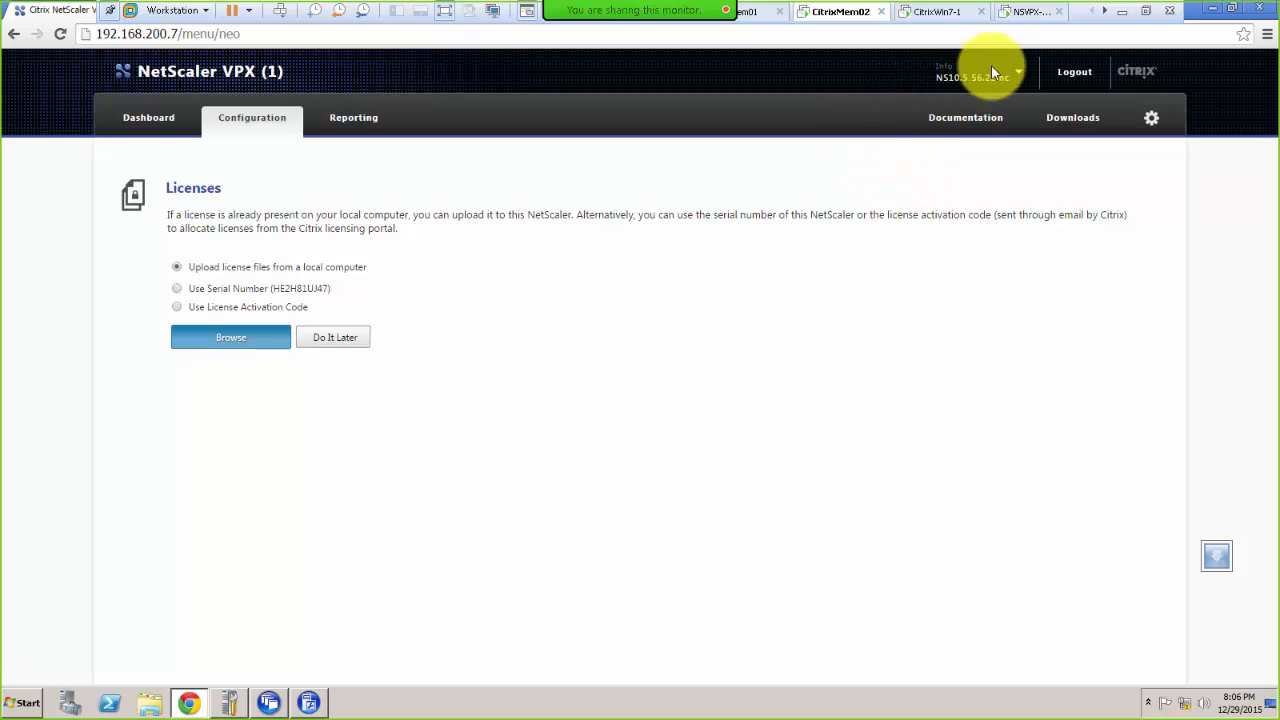
{"action": "left_click", "coordinate": [1020, 12]}
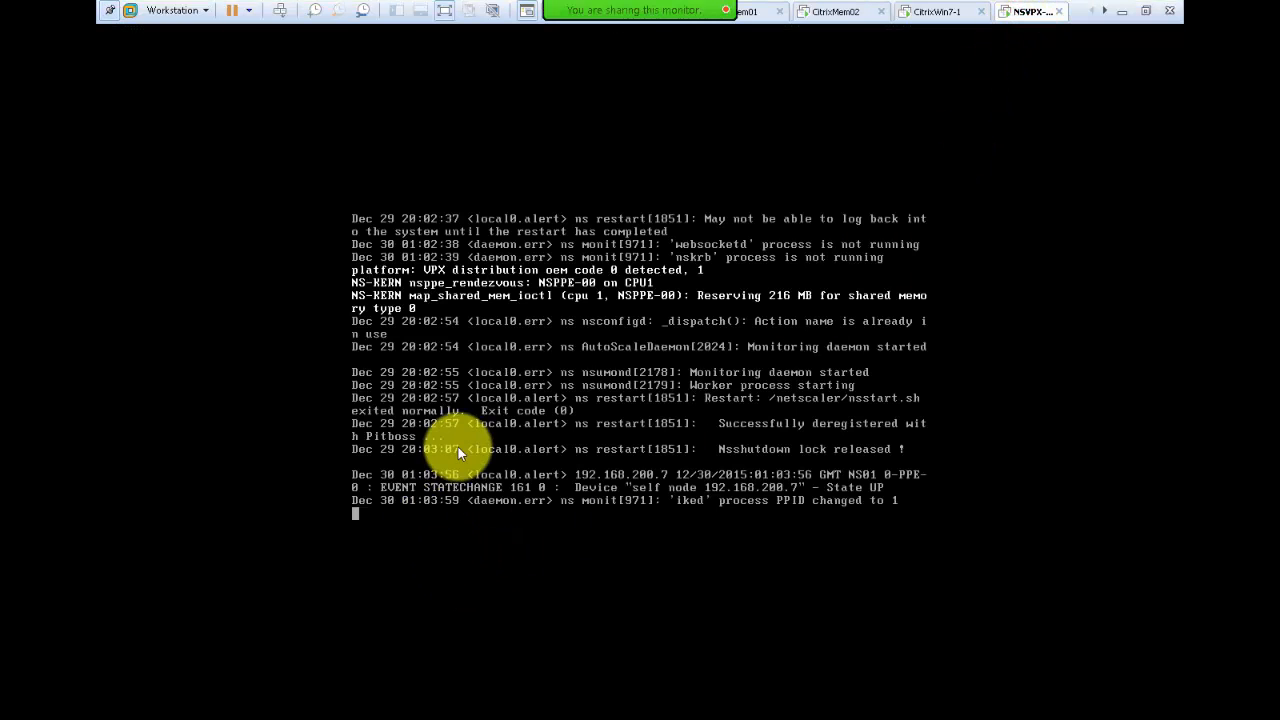
{"action": "left_click", "coordinate": [474, 456]}
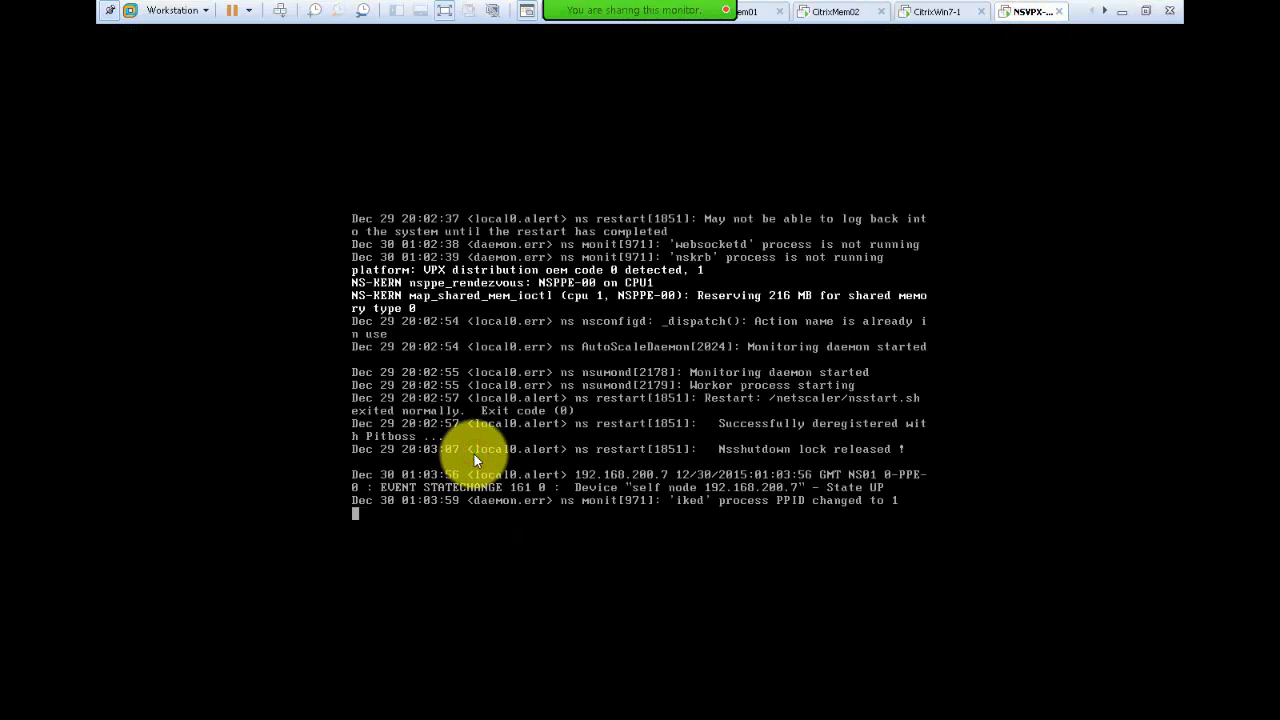
{"action": "key", "text": "Return"}
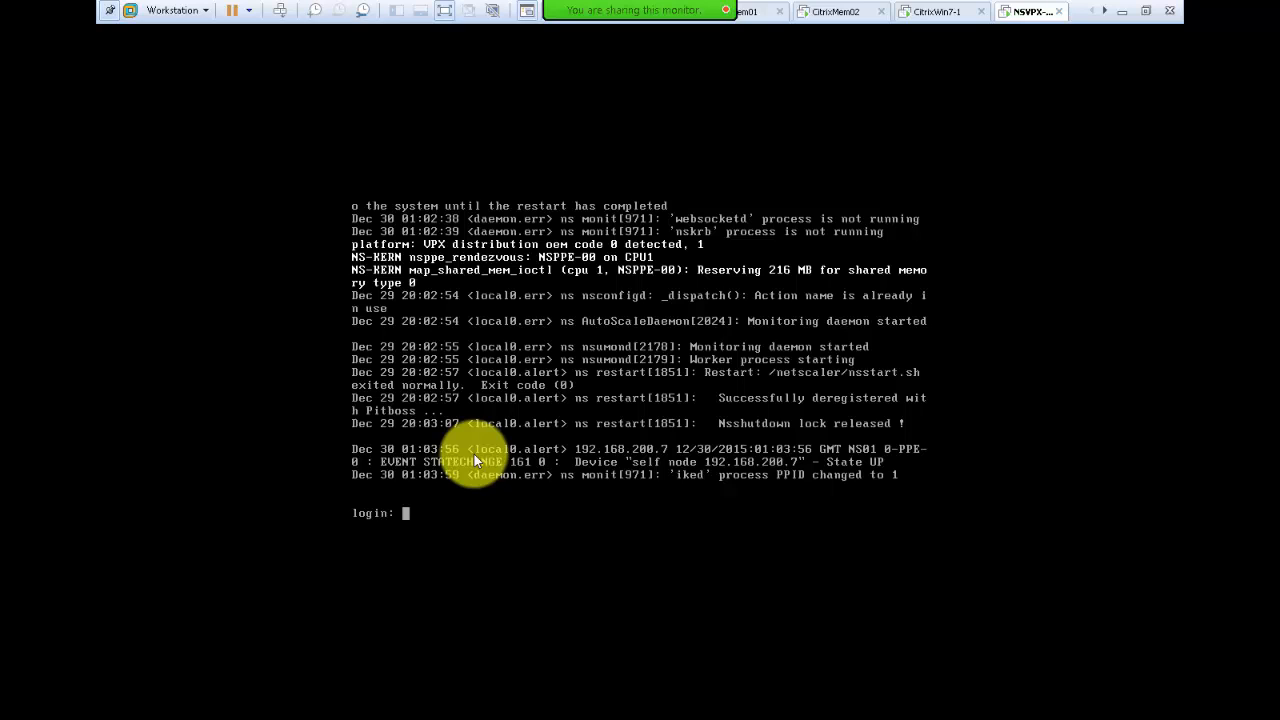
{"action": "type", "text": "nsroot"}
{"action": "key", "text": "Return"}
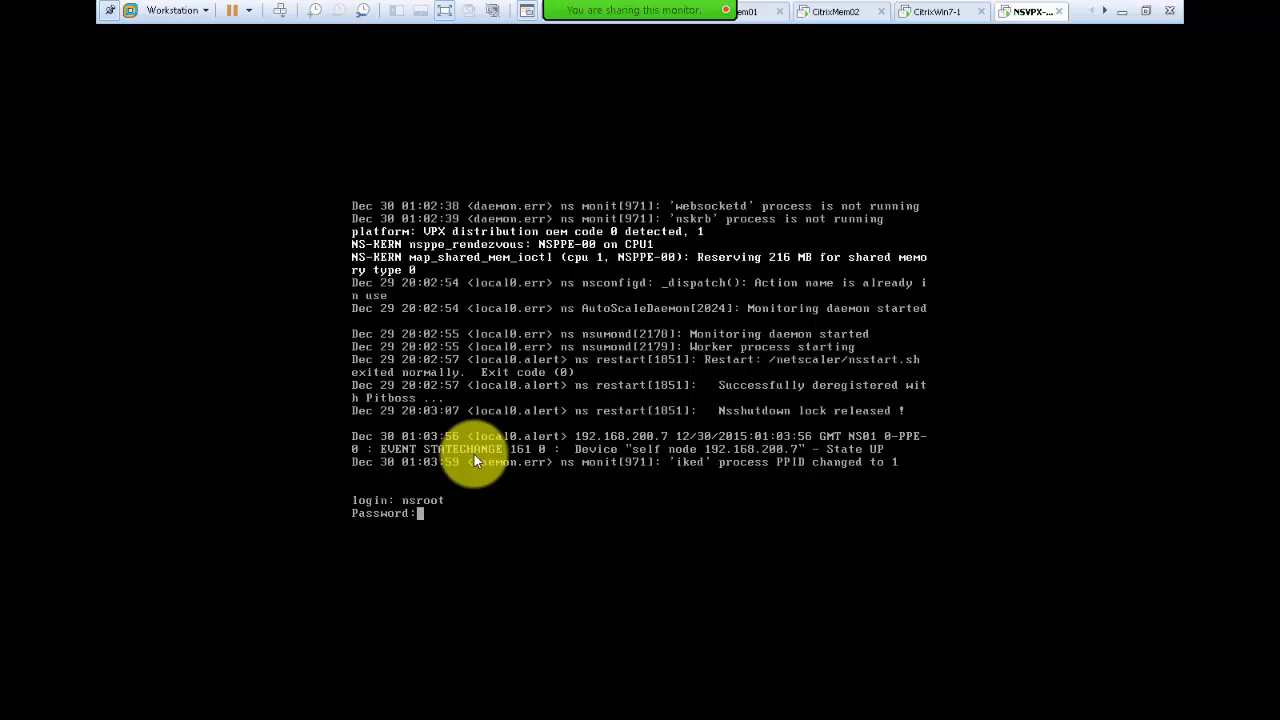
{"action": "key", "text": "Return"}
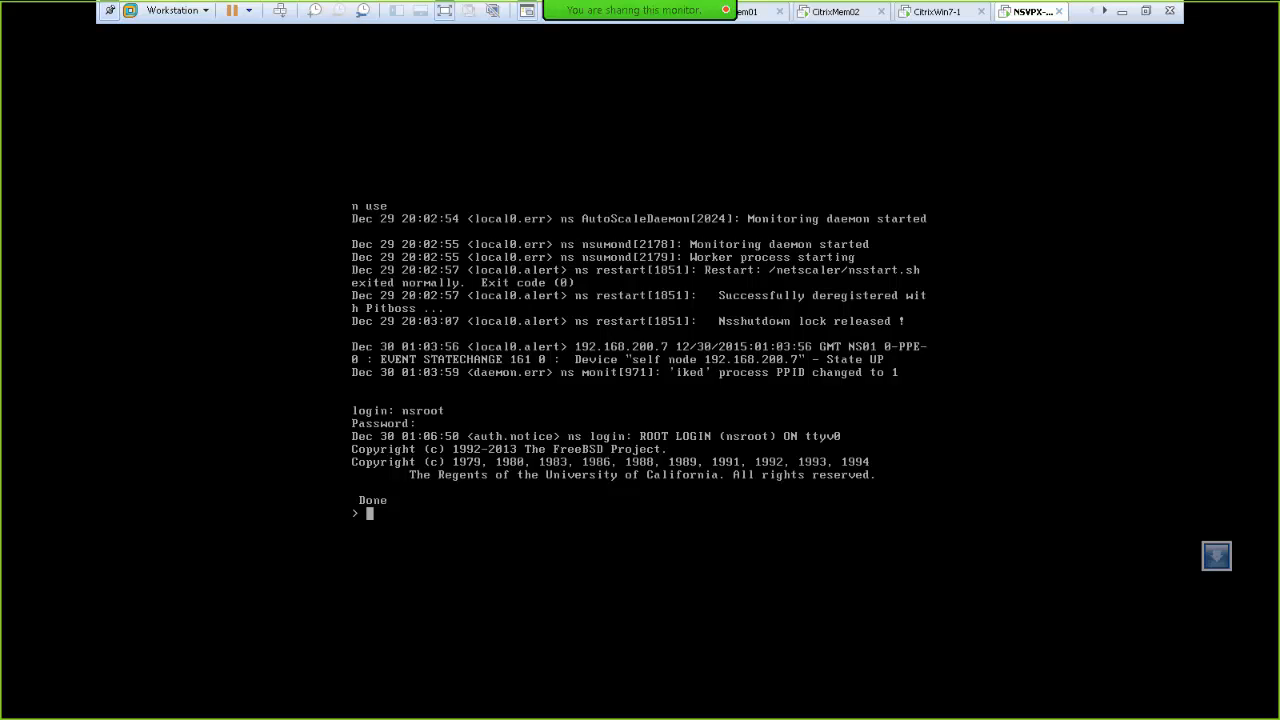
Step: Enter the shell and run lmhostid -ether to show the appliance's FlexNet host ID
{"action": "left_click", "coordinate": [446, 495]}
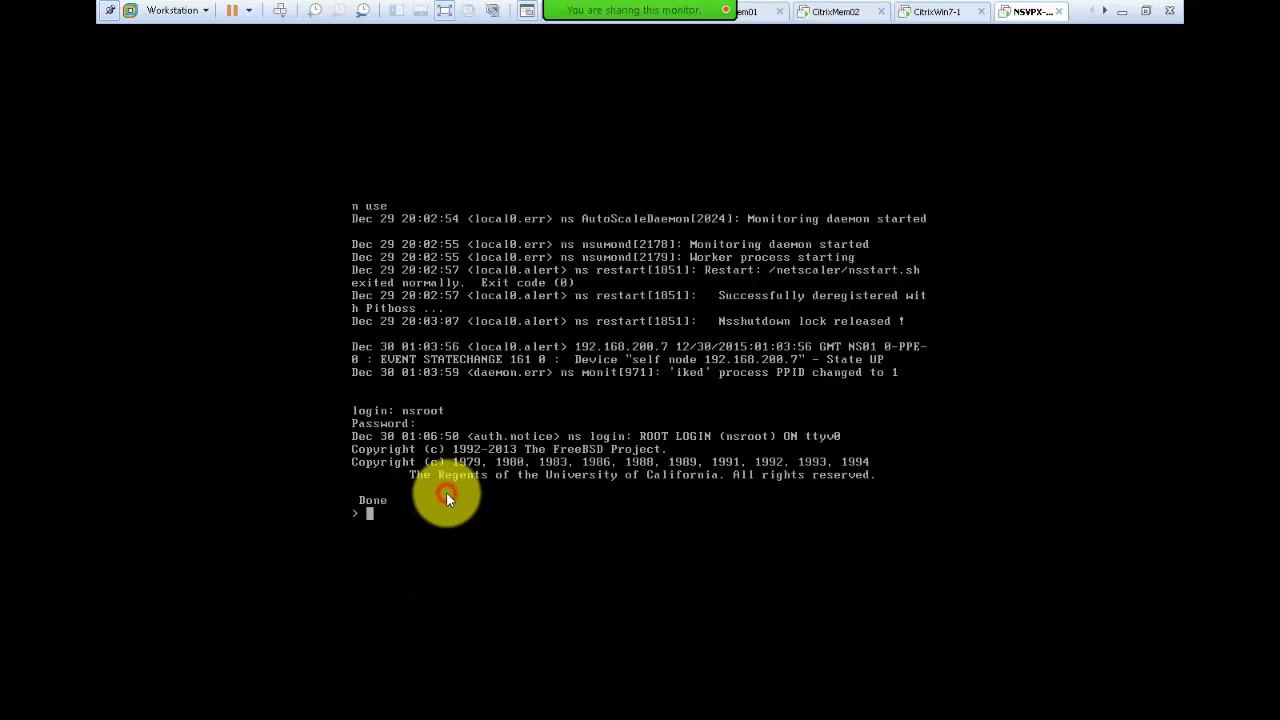
{"action": "type", "text": "shell"}
{"action": "key", "text": "Return"}
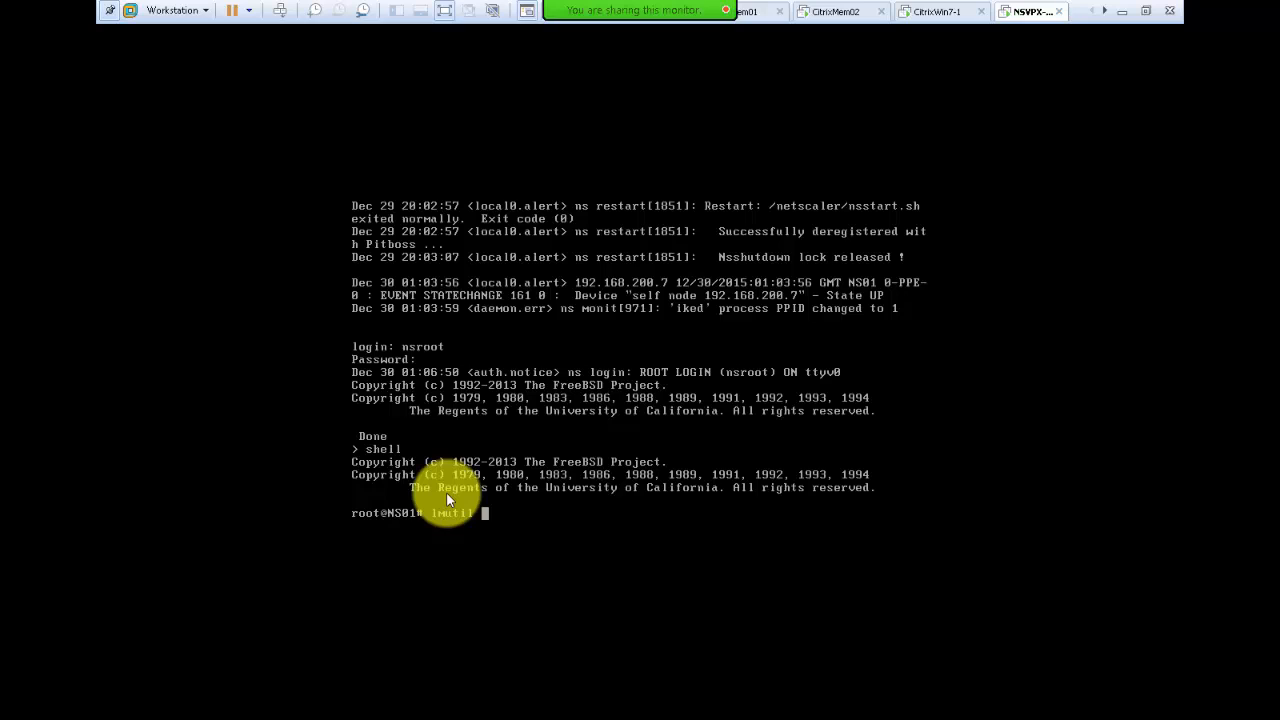
{"action": "type", "text": "lmhostid -ether"}
{"action": "key", "text": "Return"}
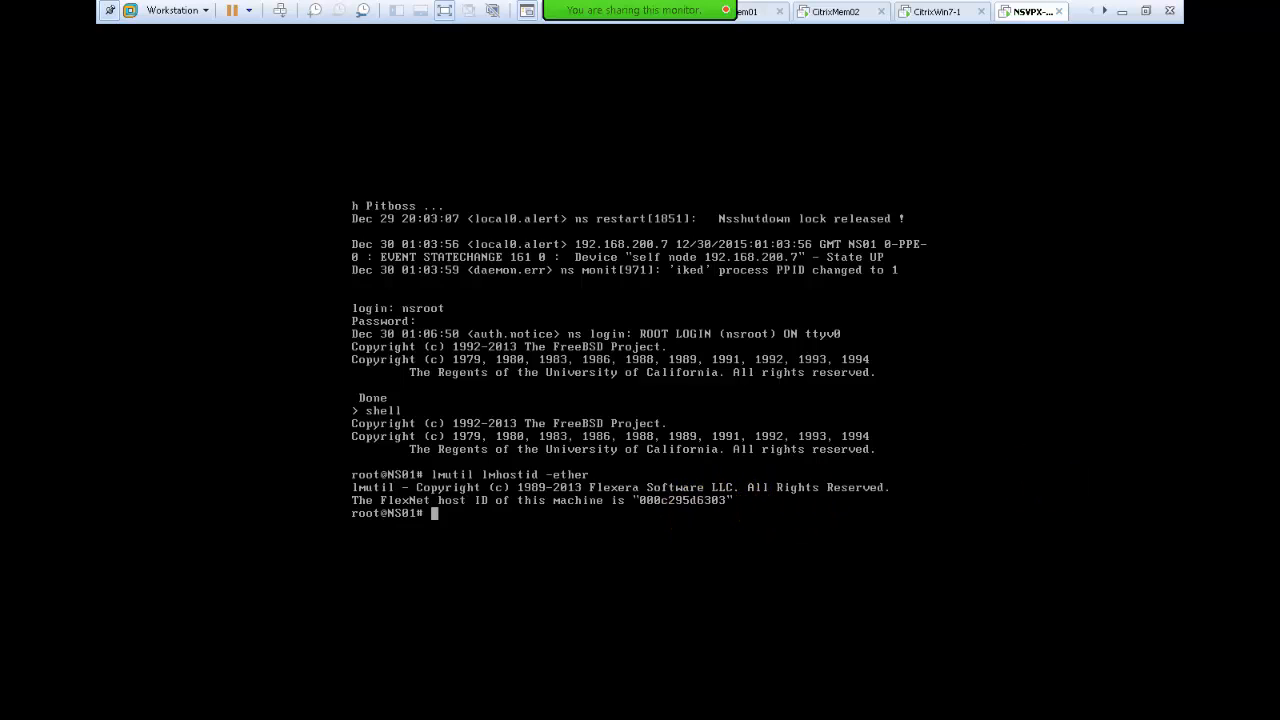
{"action": "left_click", "coordinate": [856, 284]}
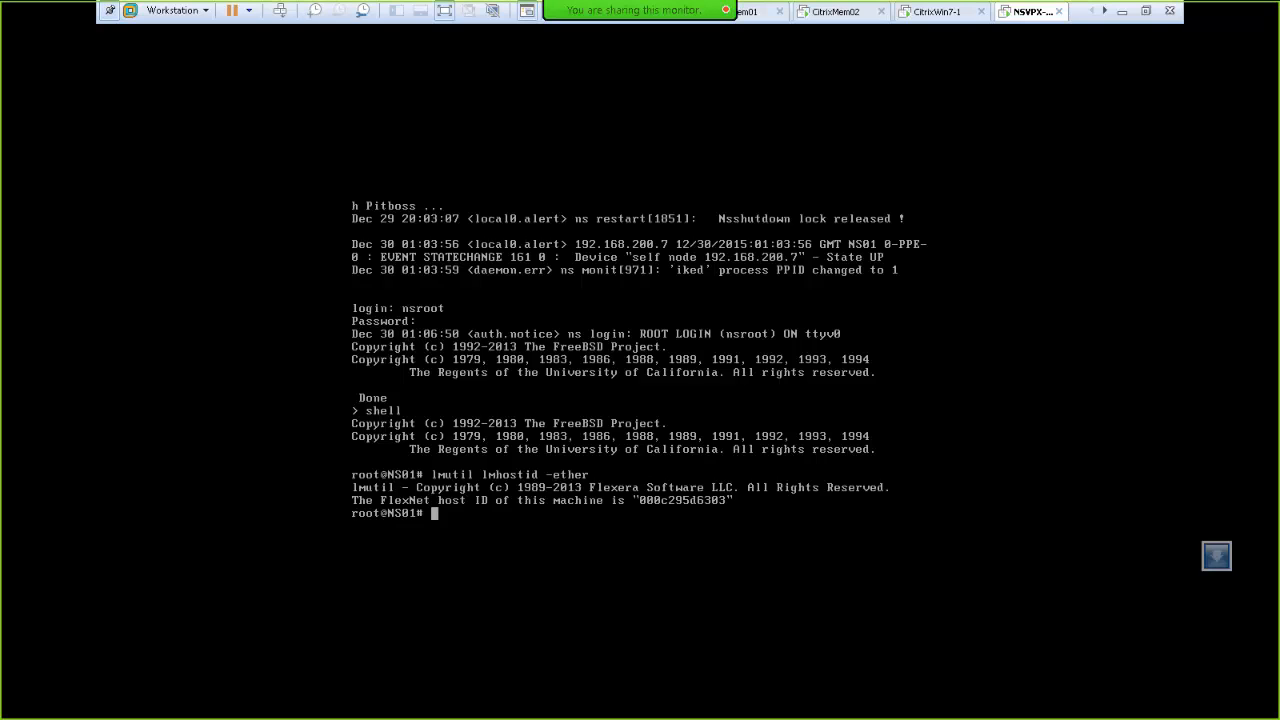
Step: Show the host ID choices for the VPX 1000 license beside the console's host ID output
{"action": "left_click_drag", "start_coordinate": [640, 54], "coordinate": [550, 64]}
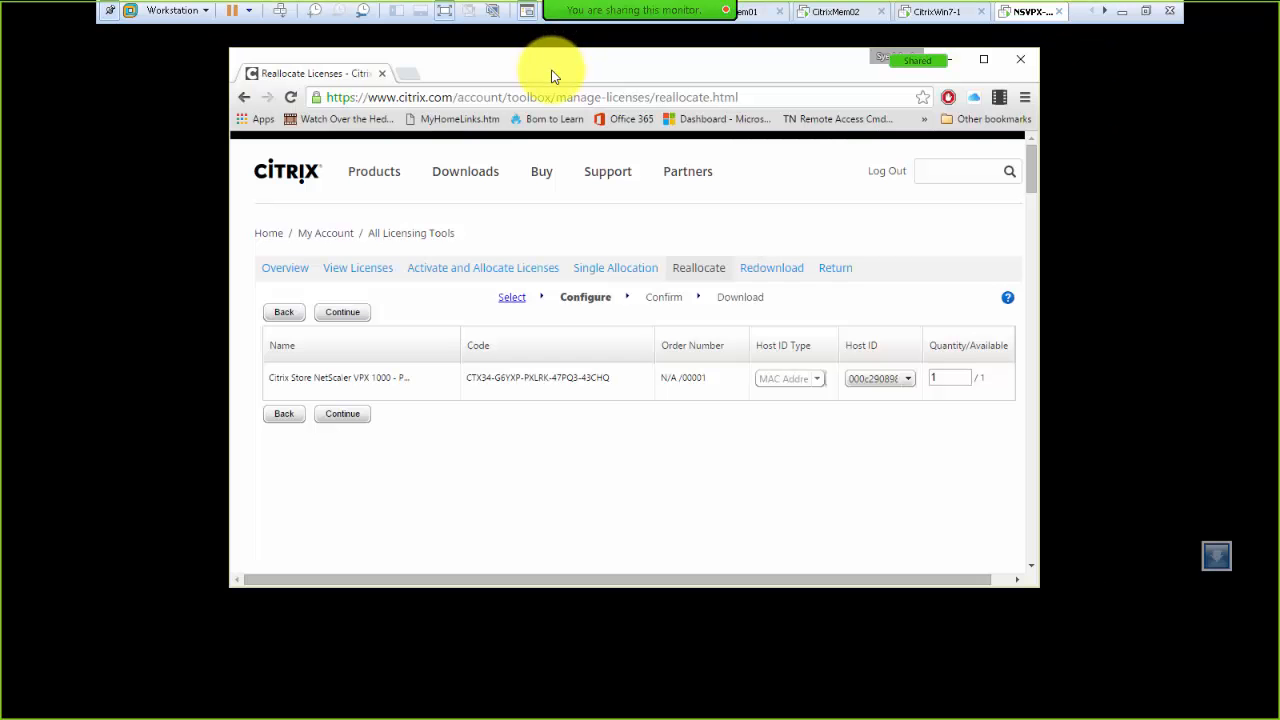
{"action": "left_click", "coordinate": [864, 381]}
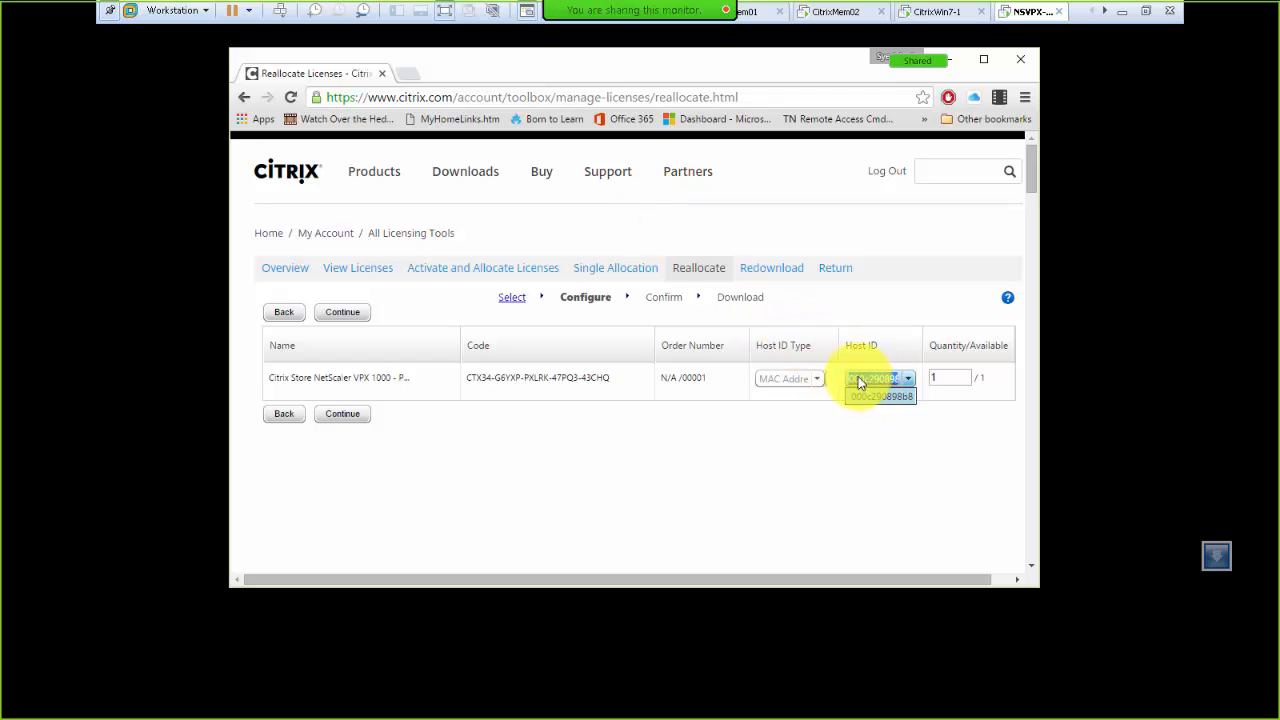
{"action": "left_click_drag", "start_coordinate": [561, 63], "coordinate": [392, 107]}
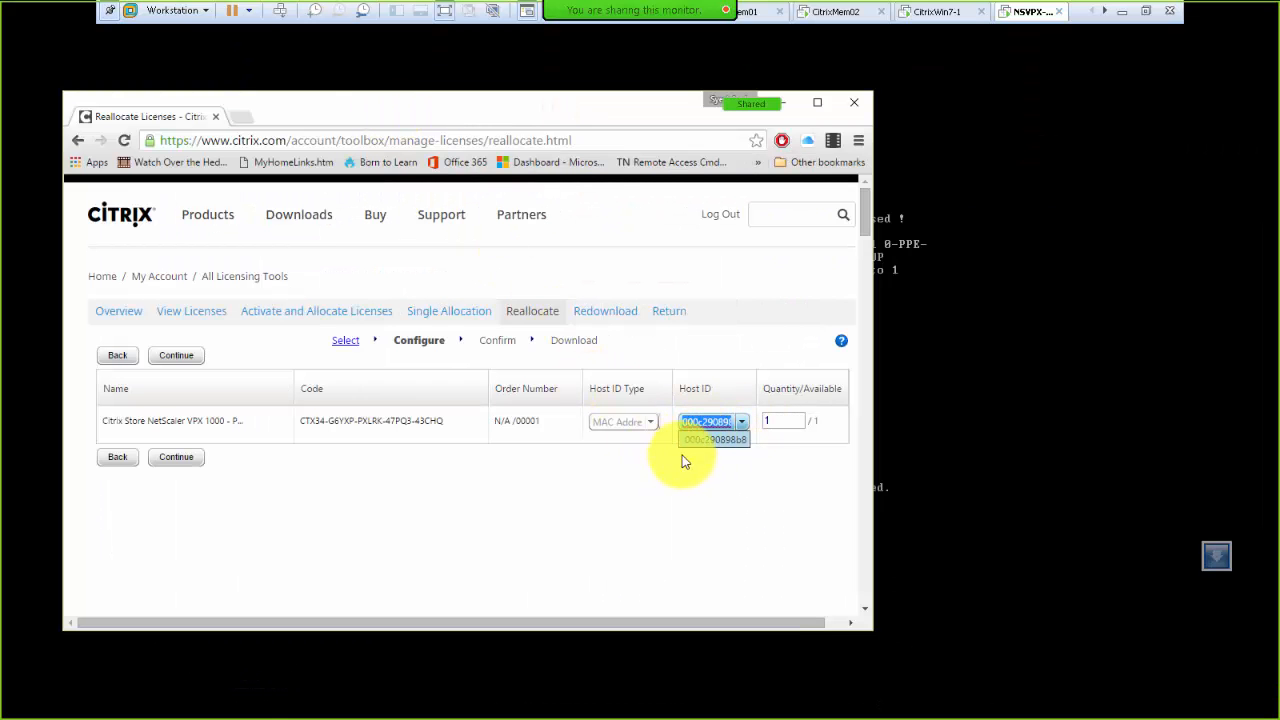
{"action": "left_click_drag", "start_coordinate": [360, 113], "coordinate": [1279, 173]}
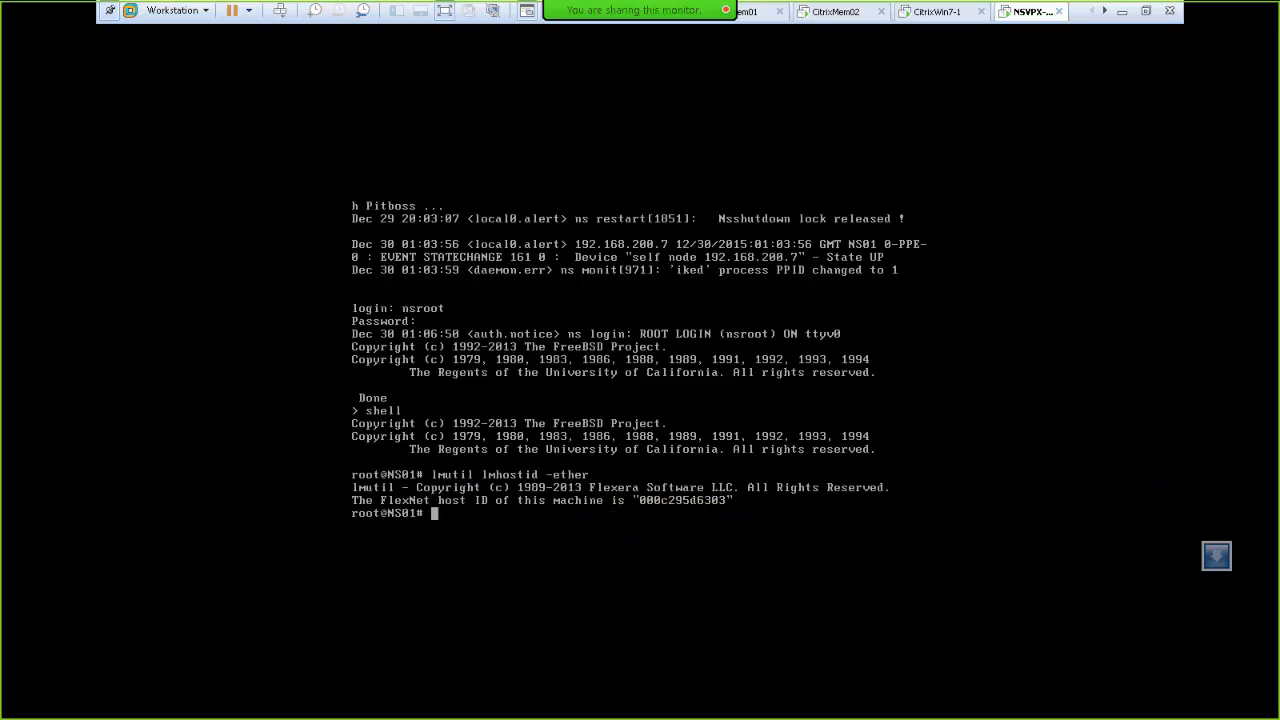
{"action": "left_click_drag", "start_coordinate": [1279, 173], "coordinate": [285, 117]}
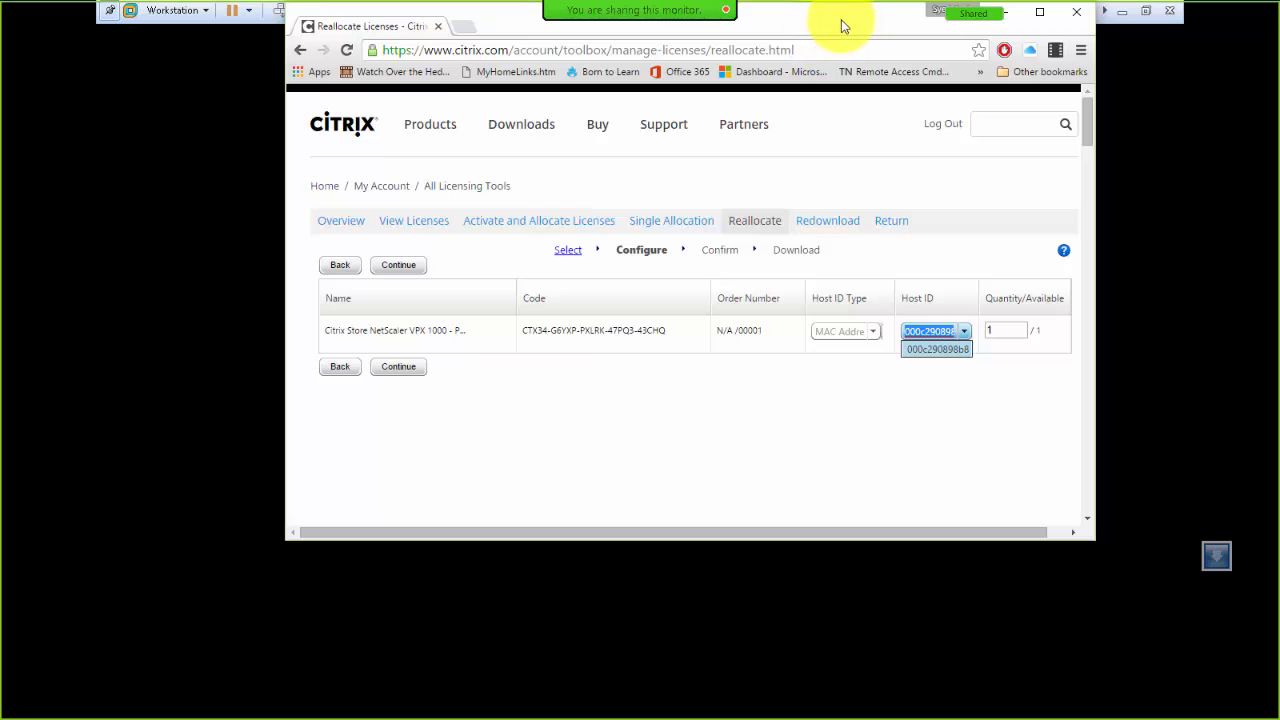
{"action": "left_click_drag", "start_coordinate": [841, 20], "coordinate": [397, 131]}
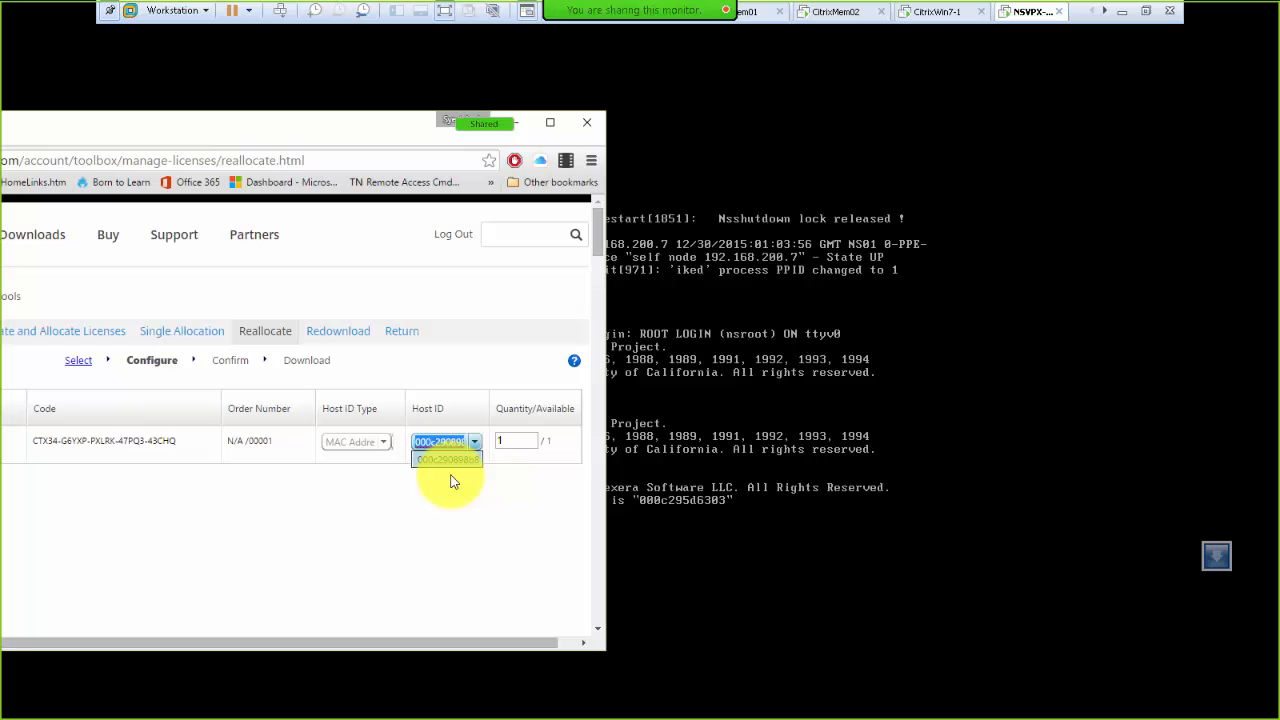
Step: Enter and verify host ID 000c295d6303, then continue to the Confirm step
{"action": "type", "text": "000"}
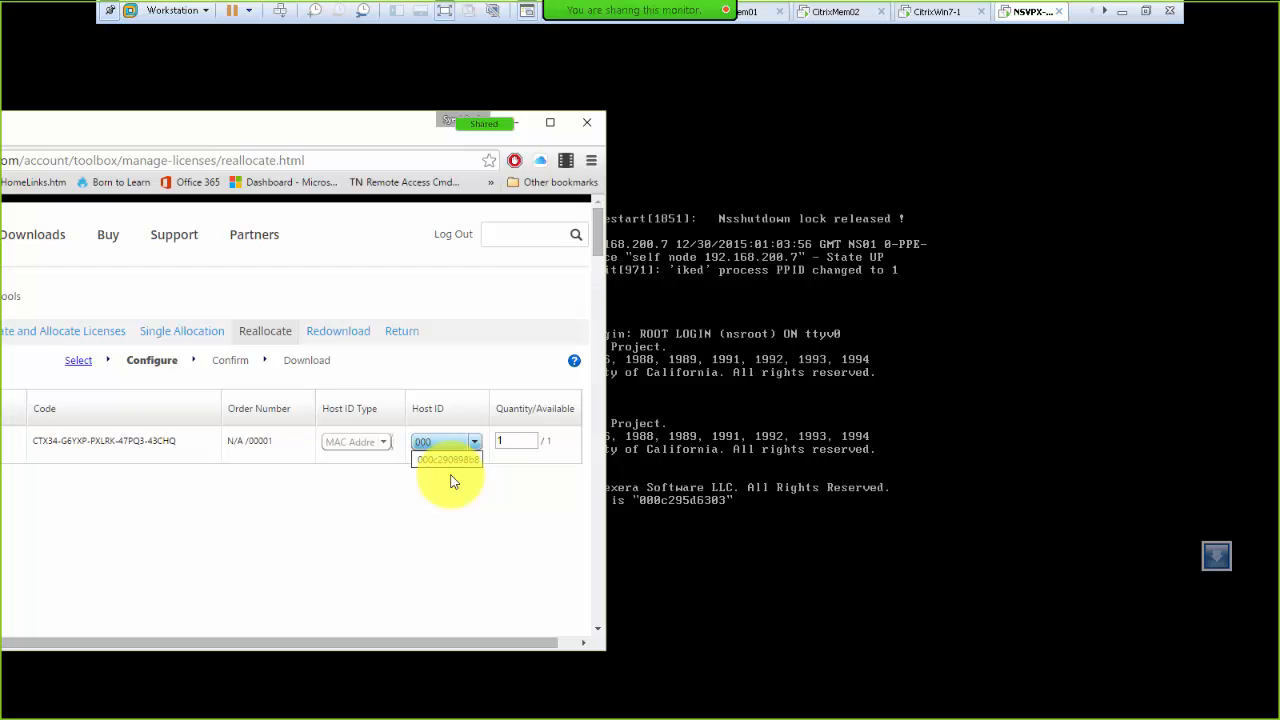
{"action": "type", "text": "c295d6303"}
{"action": "left_click", "coordinate": [450, 482]}
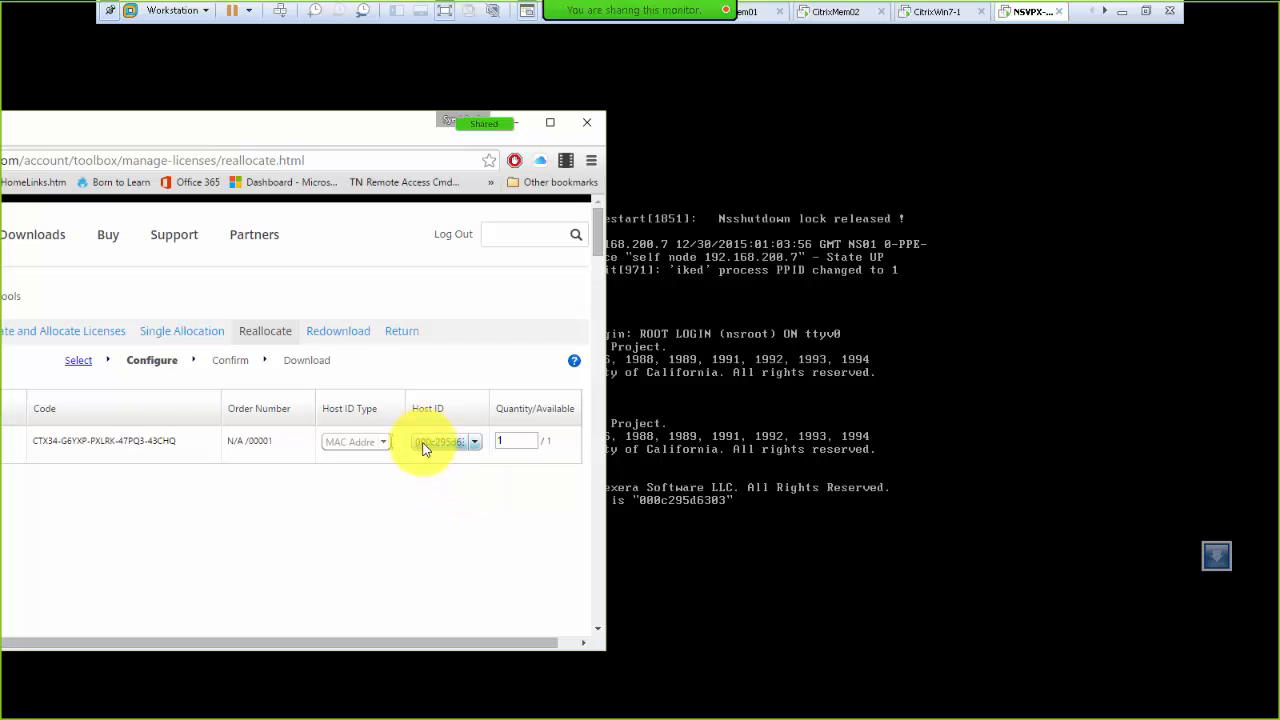
{"action": "double_click", "coordinate": [432, 448]}
{"action": "double_click", "coordinate": [434, 443]}
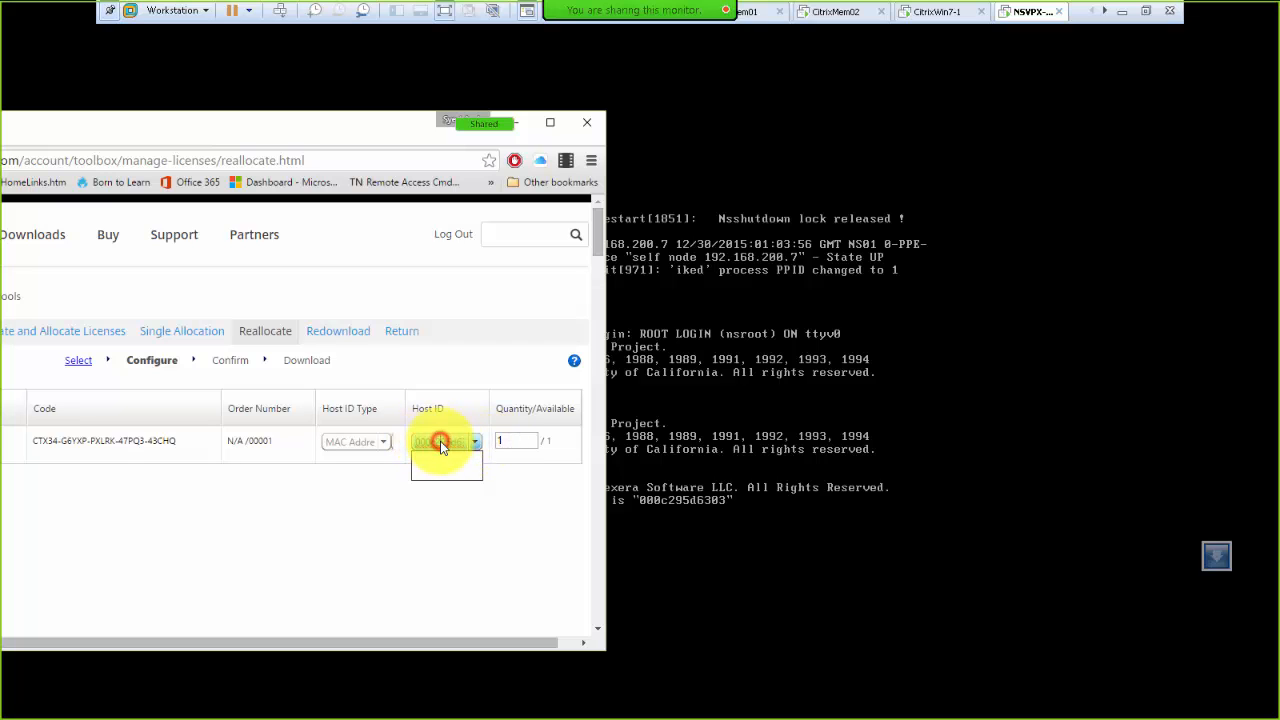
{"action": "left_click_drag", "start_coordinate": [440, 441], "coordinate": [490, 450]}
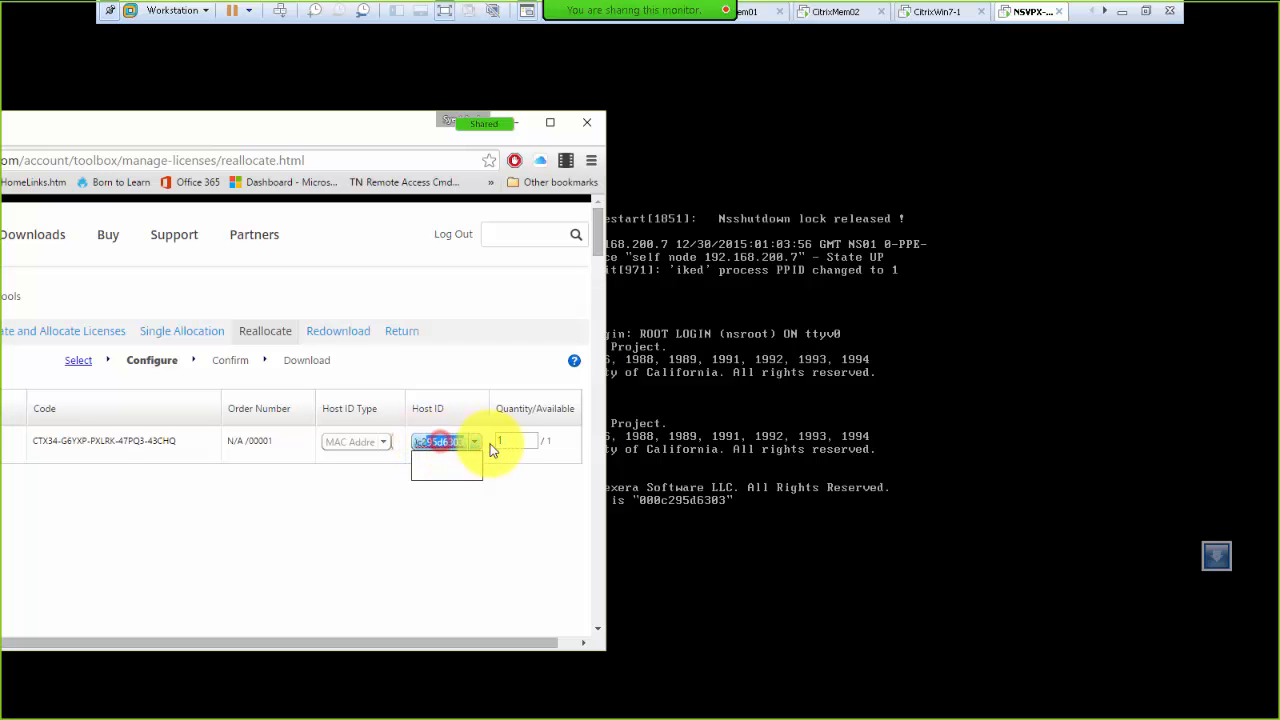
{"action": "left_click", "coordinate": [497, 532]}
{"action": "left_click_drag", "start_coordinate": [396, 643], "coordinate": [297, 641]}
{"action": "left_click_drag", "start_coordinate": [206, 129], "coordinate": [626, 138]}
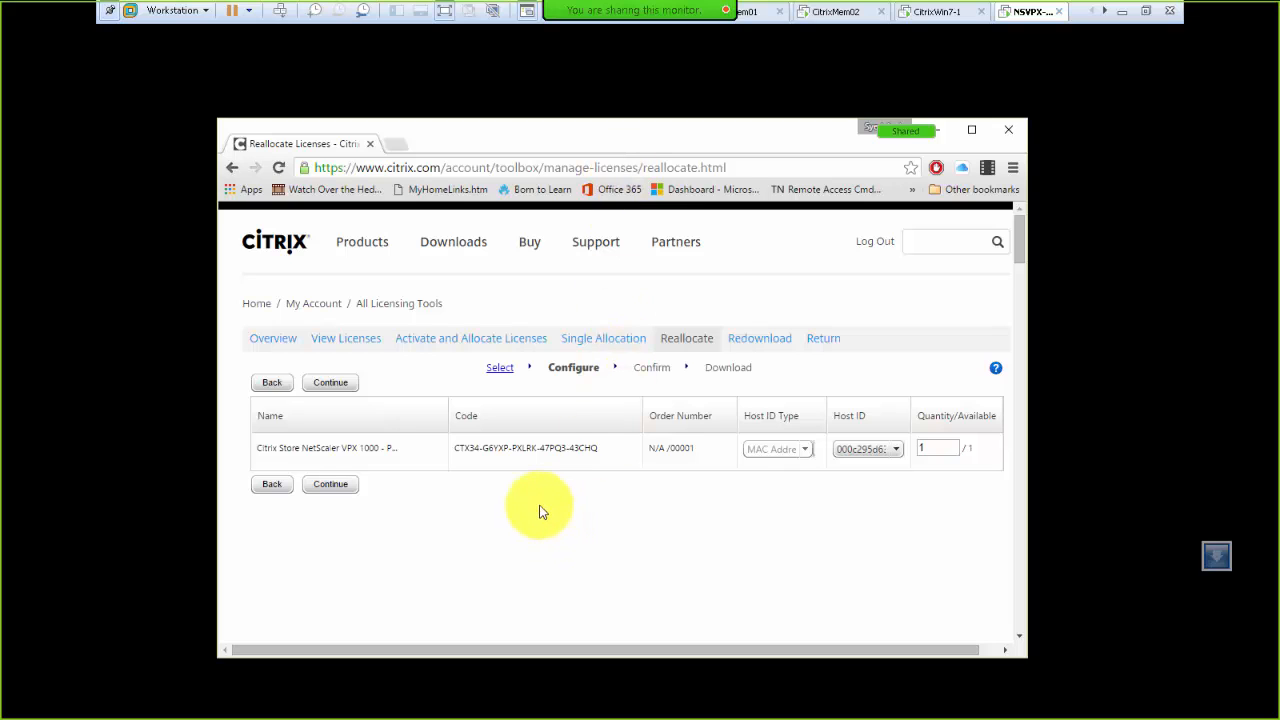
{"action": "left_click", "coordinate": [340, 487]}
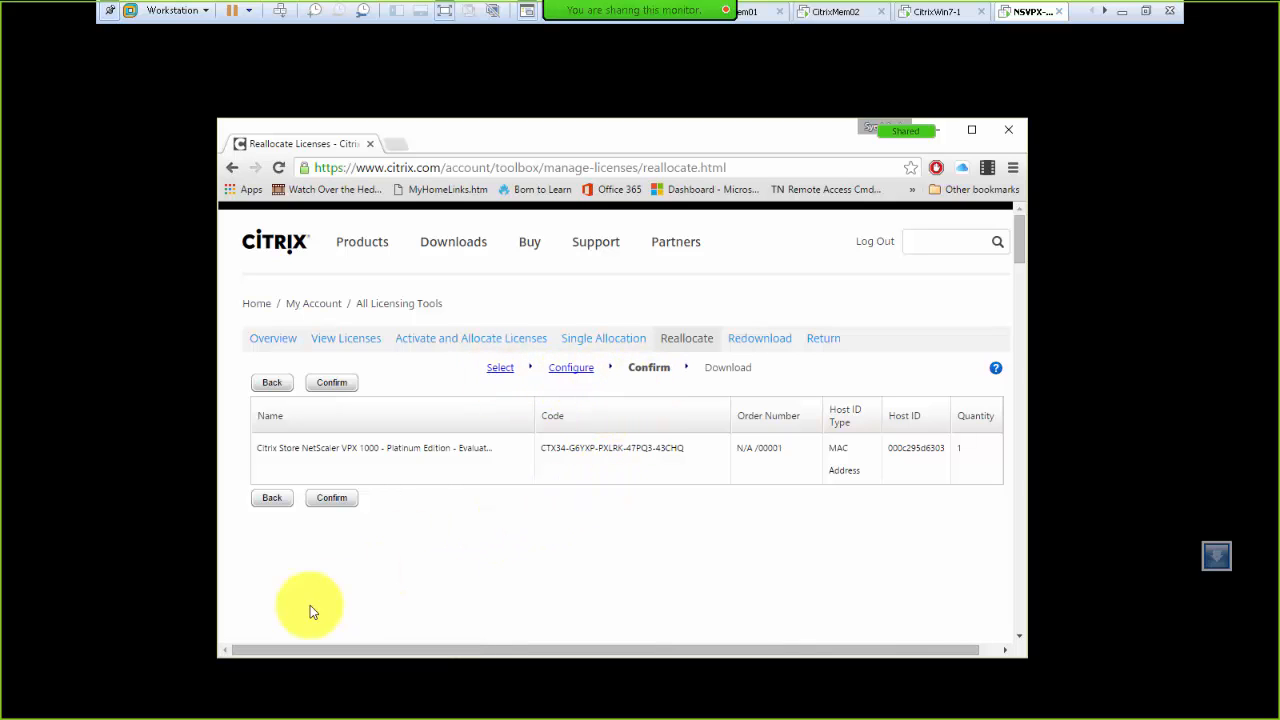
Step: Confirm the reallocation to host 000c295d6303 and accept the success dialog to reach the download list
{"action": "left_click", "coordinate": [324, 502]}
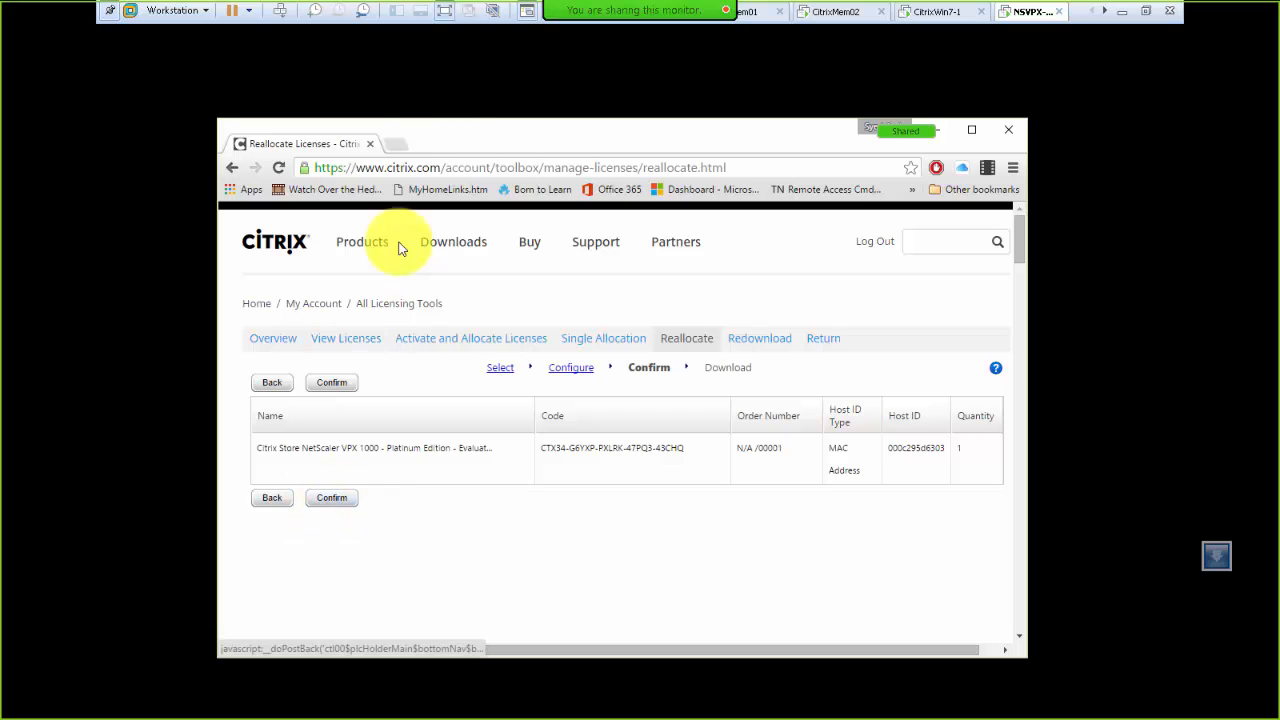
{"action": "left_click", "coordinate": [447, 133]}
{"action": "left_click_drag", "start_coordinate": [447, 133], "coordinate": [1279, 140]}
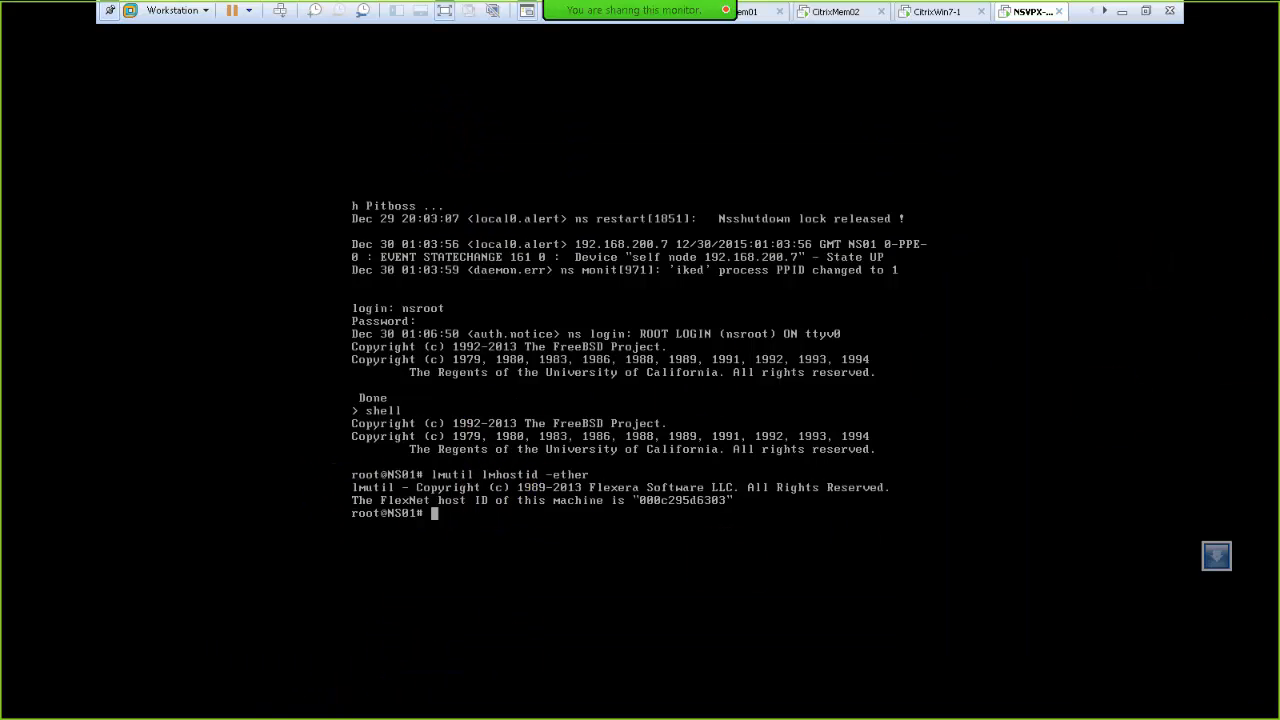
{"action": "mouse_move", "coordinate": [1279, 80]}
{"action": "left_mouse_down"}
{"action": "mouse_move", "coordinate": [490, 76]}
{"action": "mouse_move", "coordinate": [558, 89]}
{"action": "left_mouse_up"}
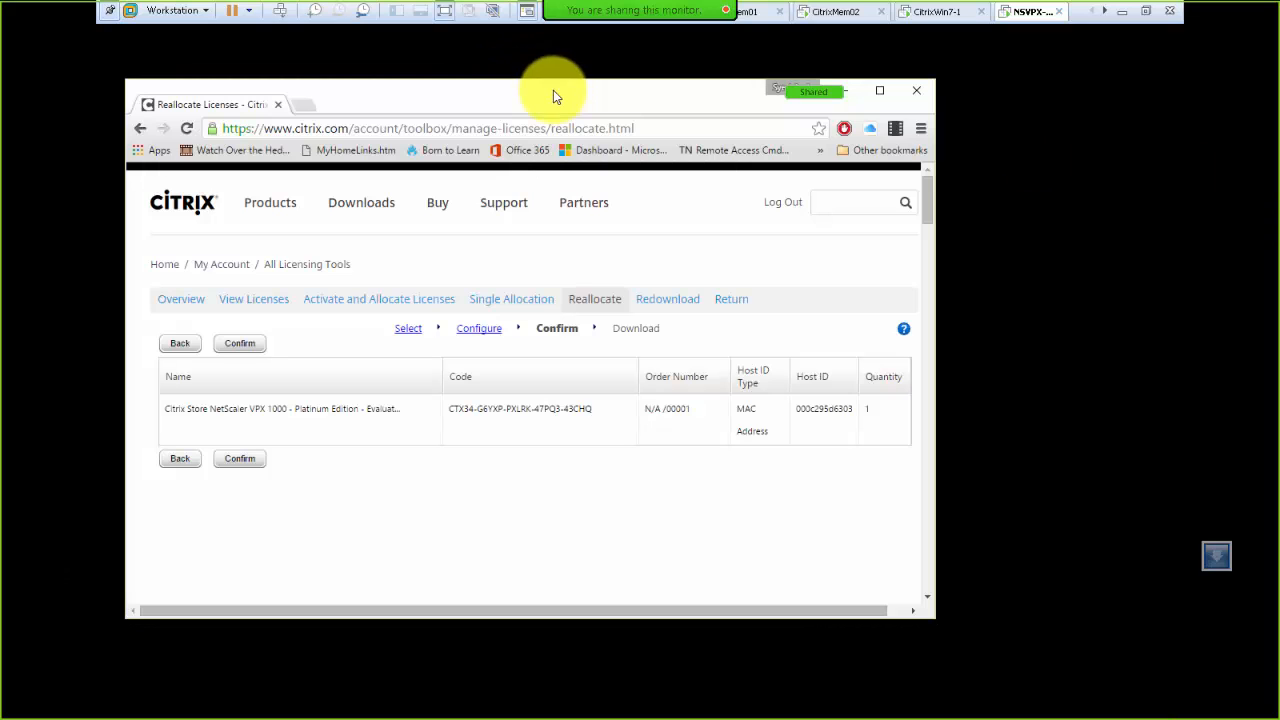
{"action": "left_click", "coordinate": [238, 458]}
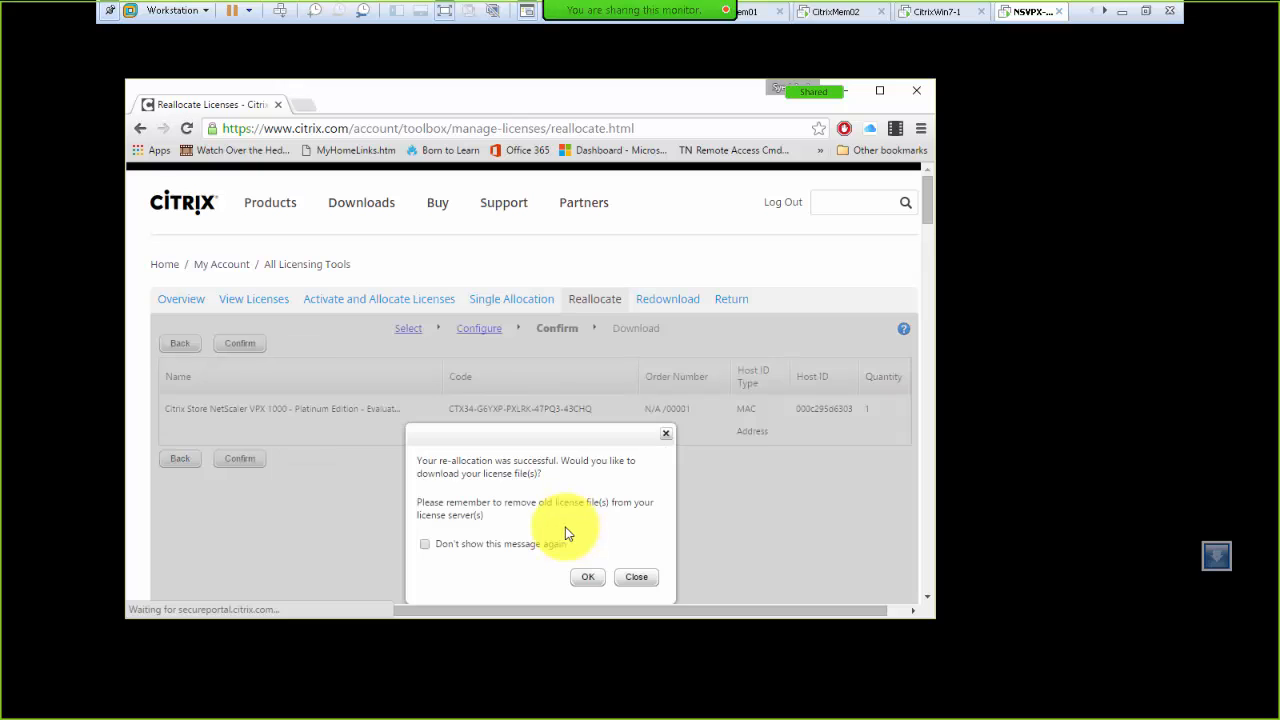
{"action": "left_click", "coordinate": [623, 92]}
{"action": "double_click", "coordinate": [623, 92]}
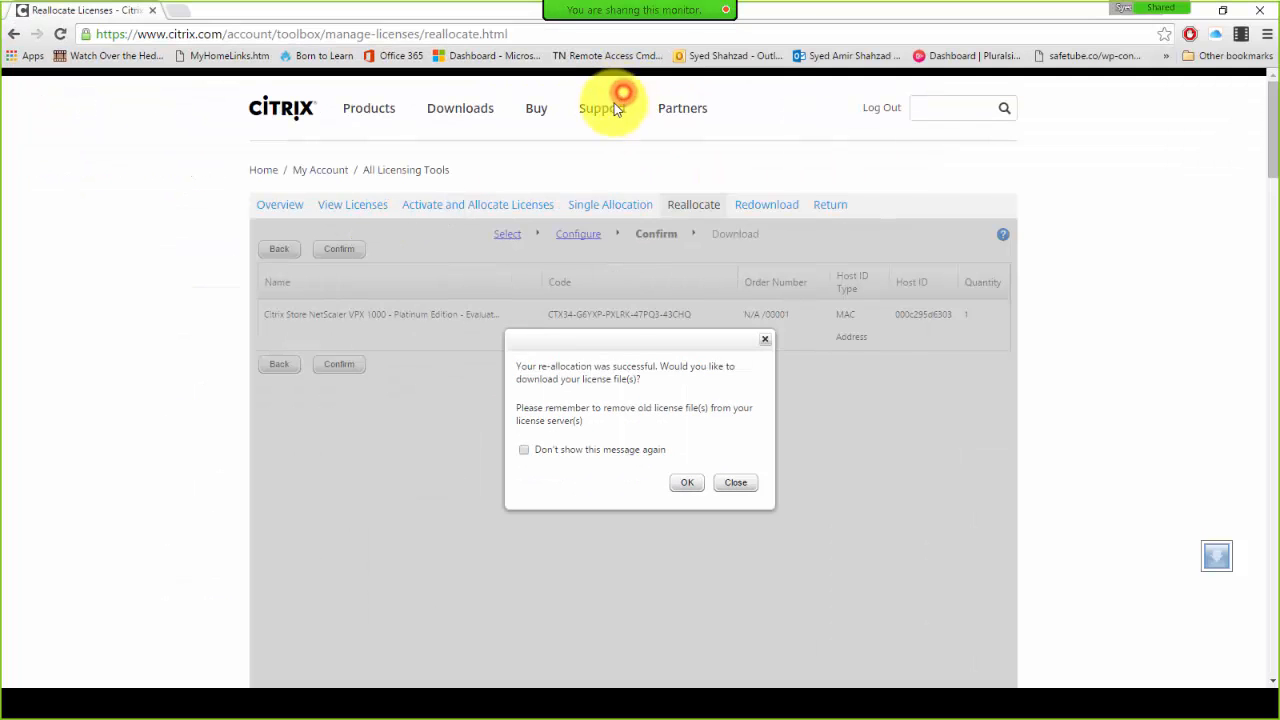
{"action": "left_click", "coordinate": [686, 485]}
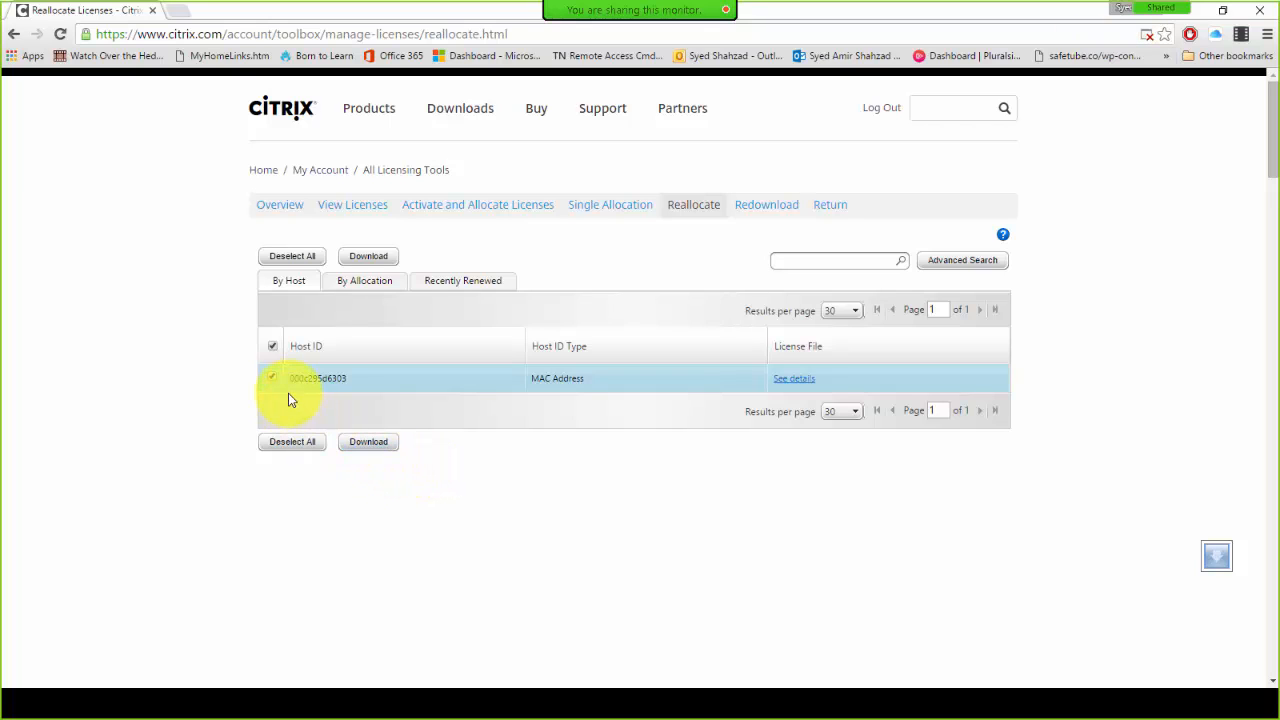
Step: Save the .lic license file into NetScaler-Express, then return to the CitrixMem02 VM's Licenses page
{"action": "left_click", "coordinate": [378, 442]}
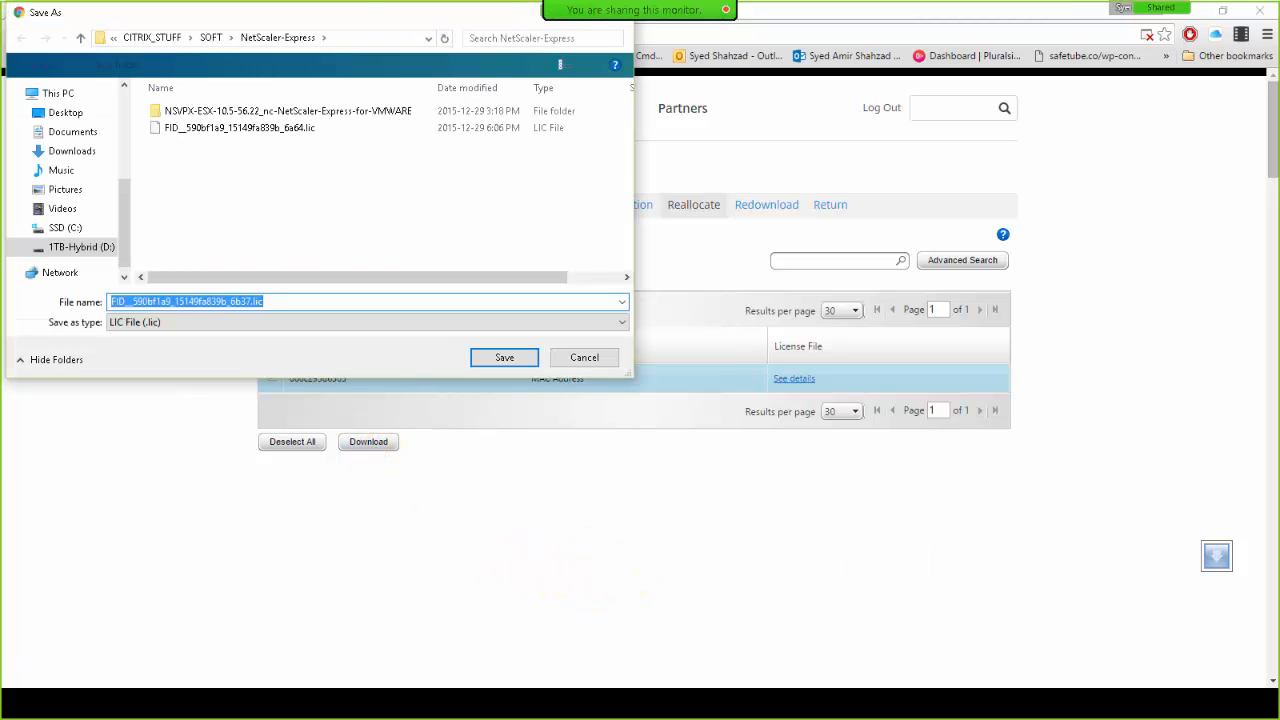
{"action": "key", "text": "Return"}
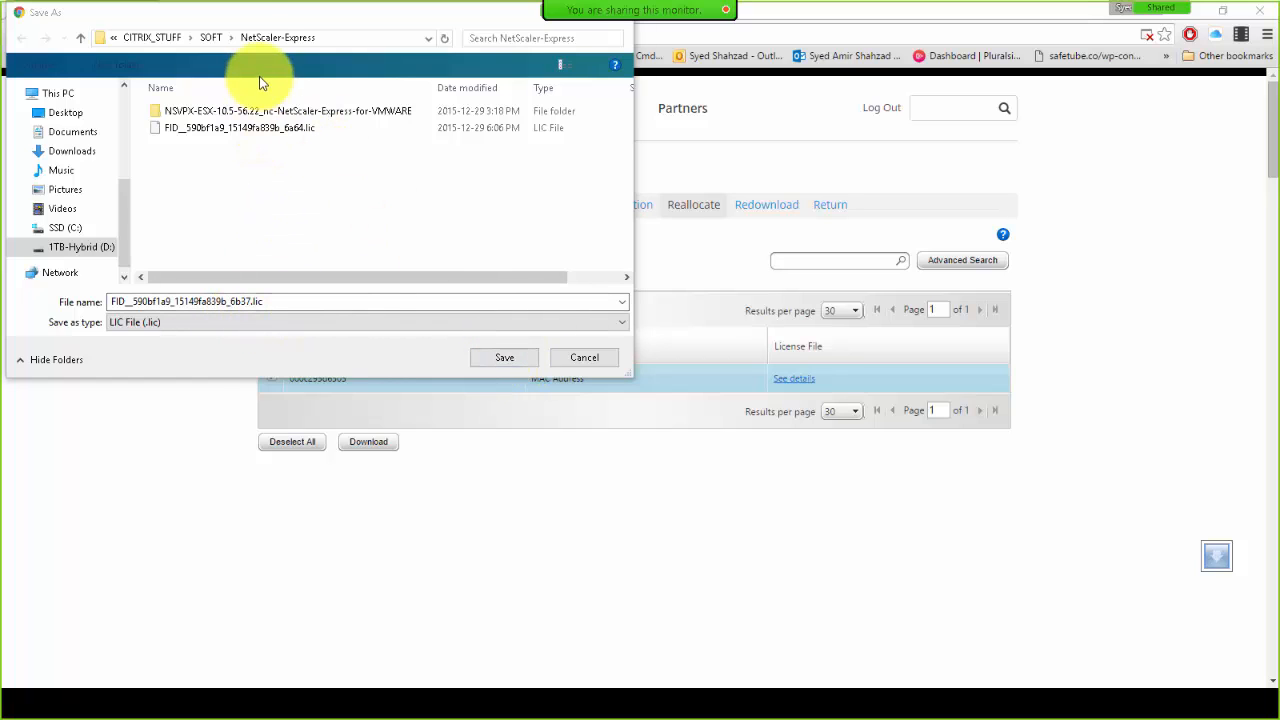
{"action": "left_click", "coordinate": [502, 357]}
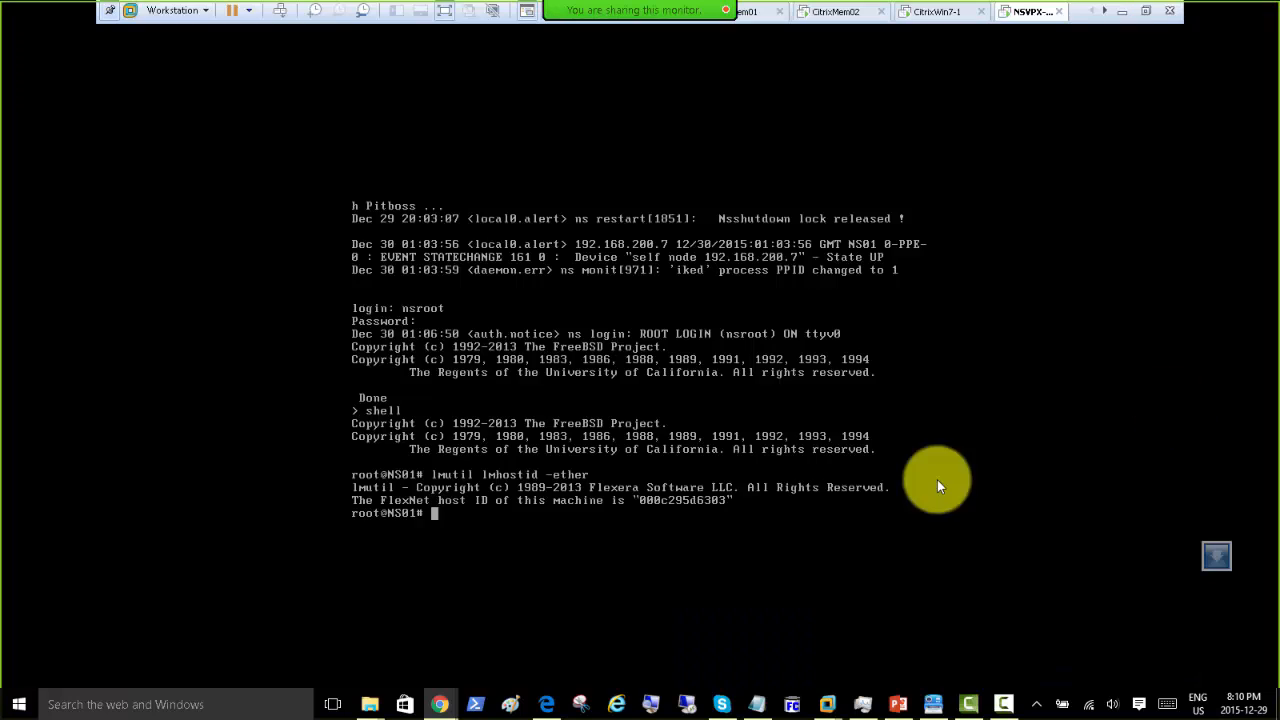
{"action": "left_click", "coordinate": [820, 14]}
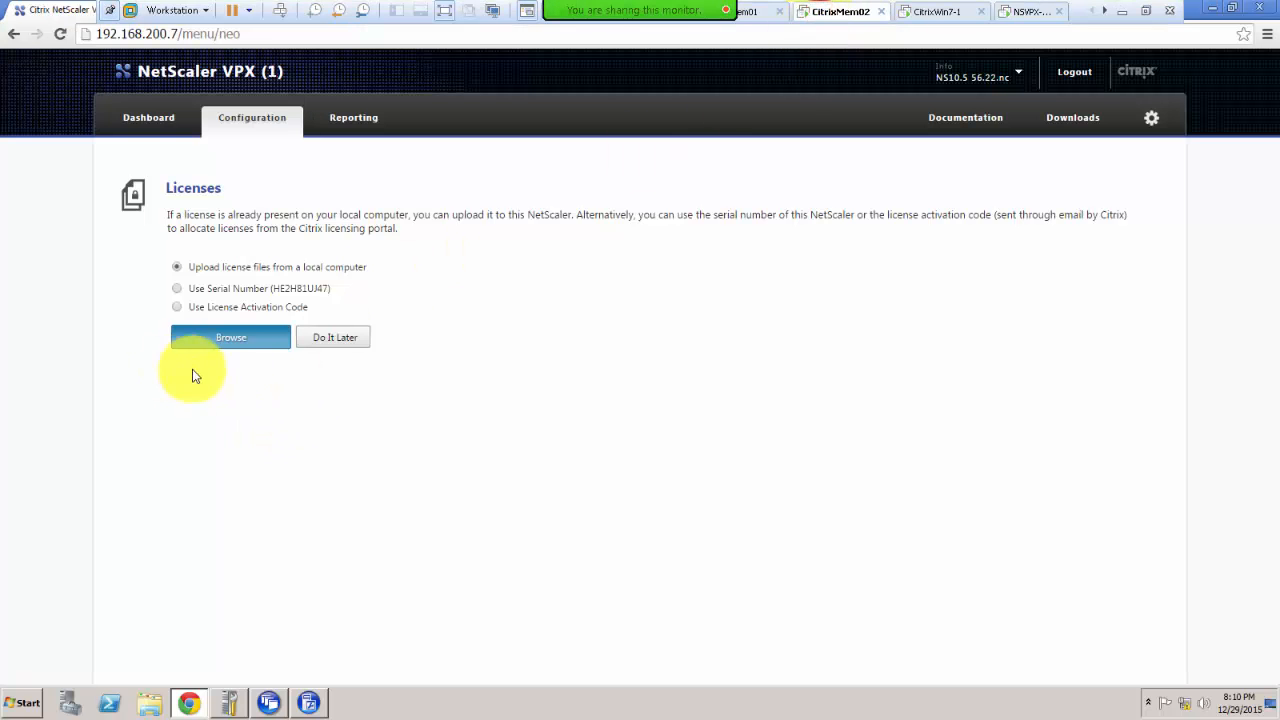
{"action": "left_click", "coordinate": [508, 368]}
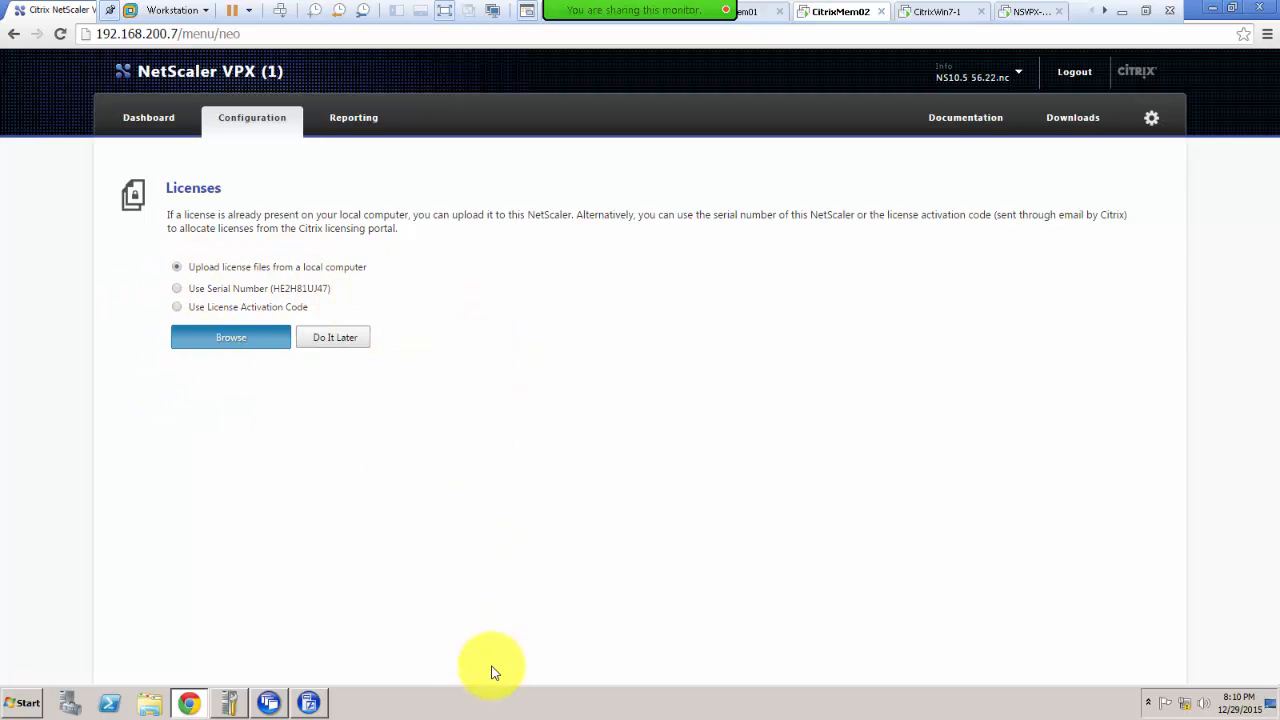
Step: Copy FID__590bf1a9_15149fa839b_6b37.lic from the NetScaler-Express folder and go back to the CitrixMem02 VM
{"action": "left_click", "coordinate": [1146, 12]}
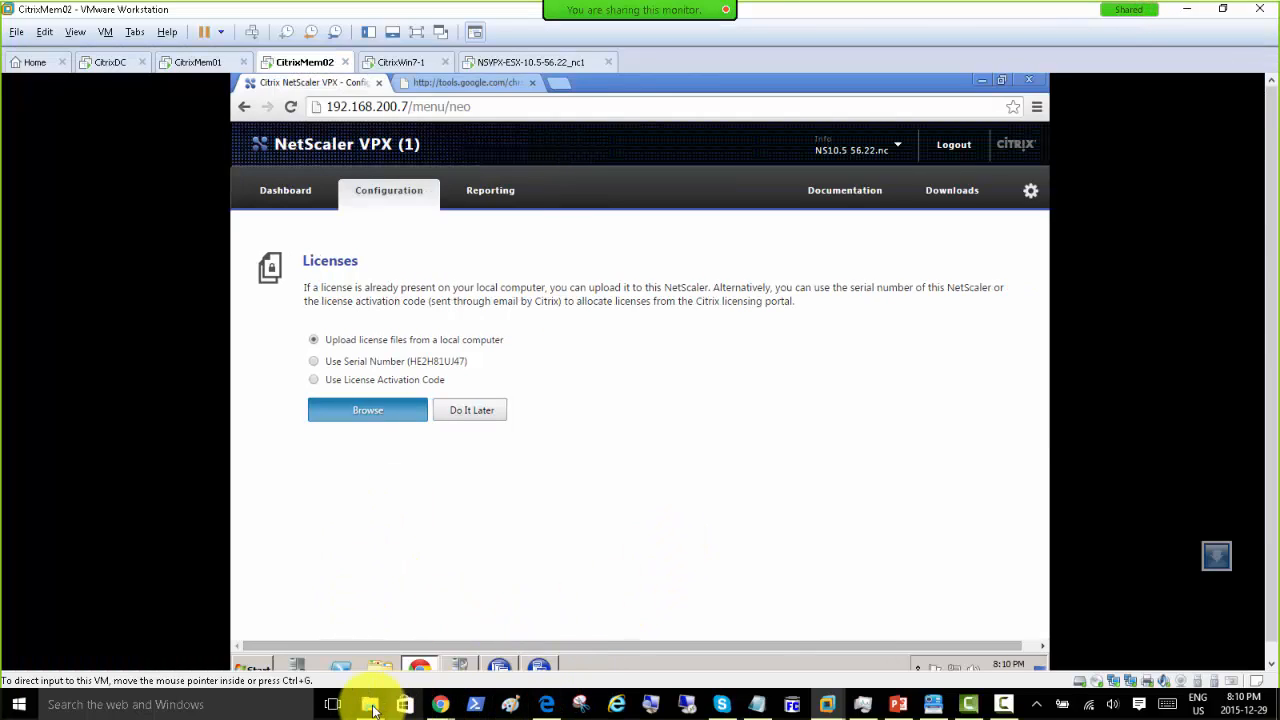
{"action": "mouse_move", "coordinate": [370, 700]}
{"action": "left_click", "coordinate": [1140, 632]}
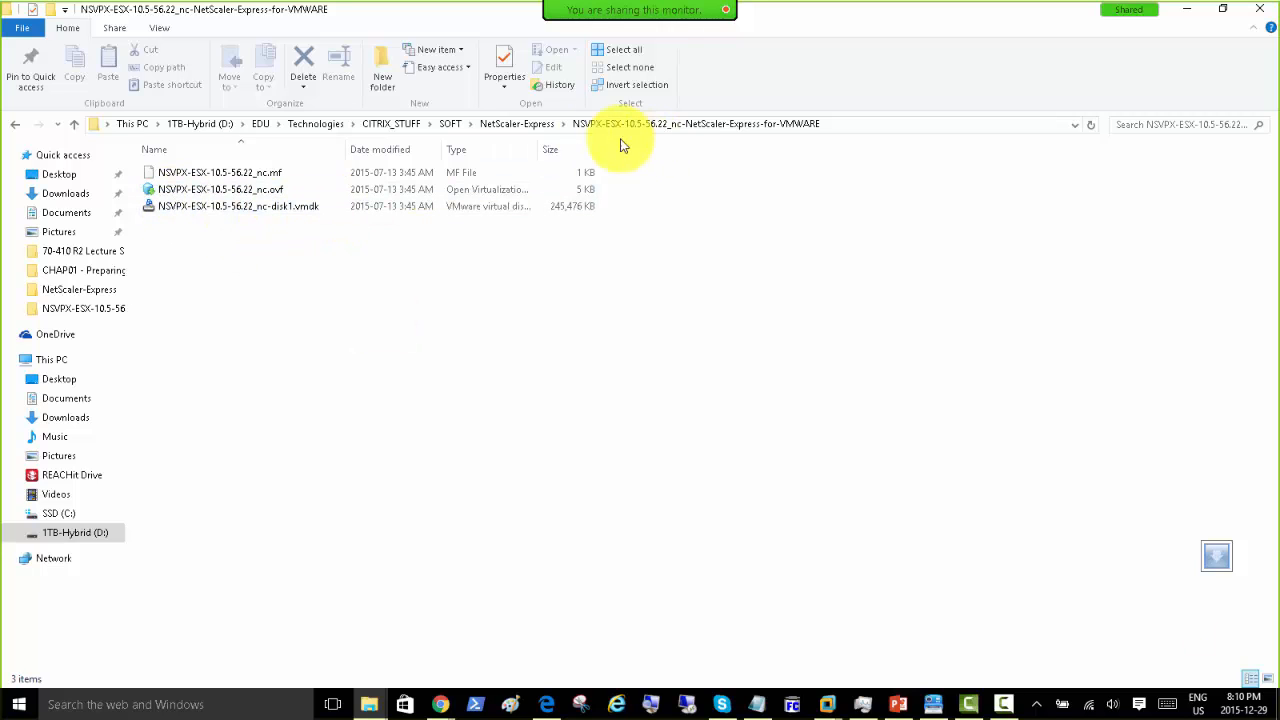
{"action": "left_click", "coordinate": [517, 124]}
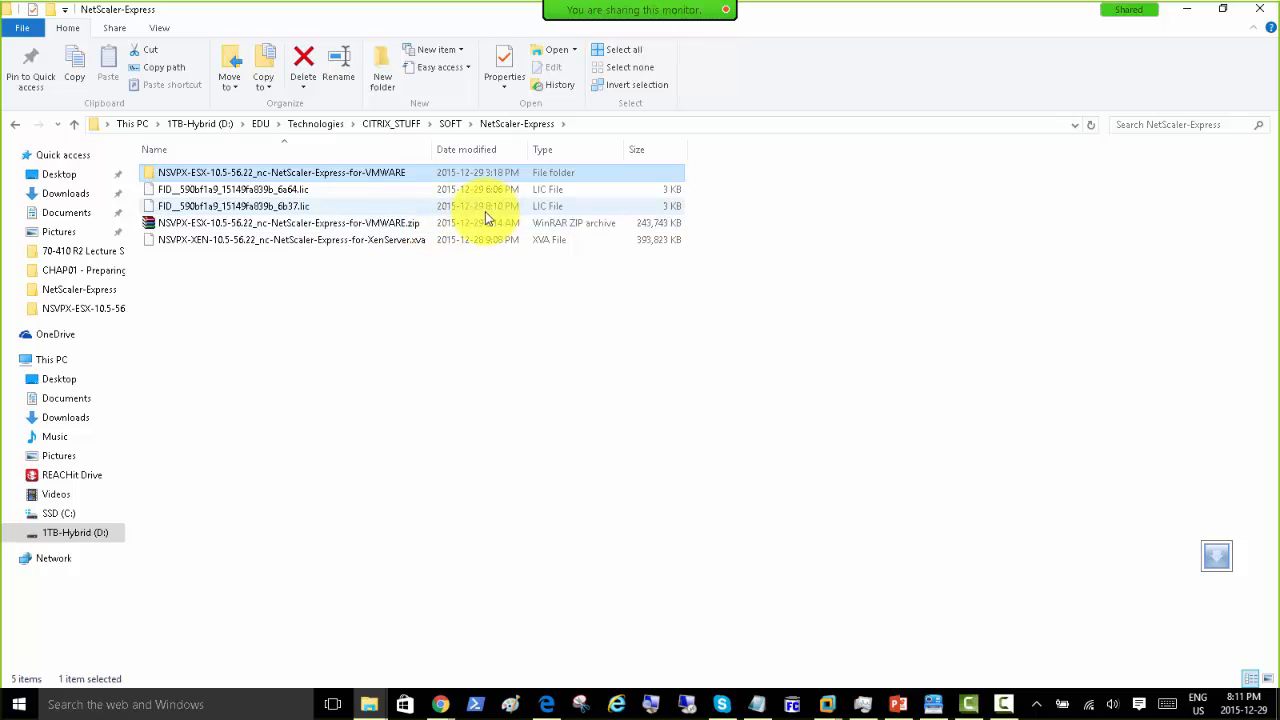
{"action": "left_click", "coordinate": [256, 207]}
{"action": "right_click", "coordinate": [258, 209]}
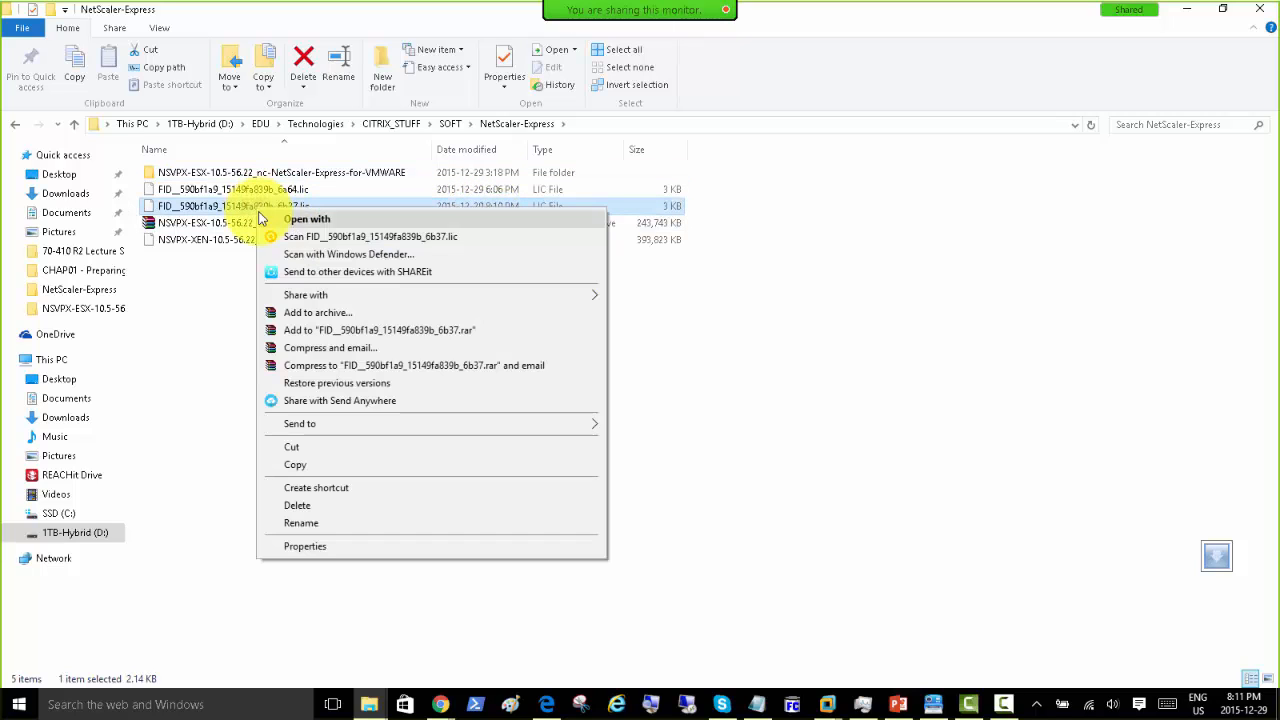
{"action": "left_click", "coordinate": [318, 466]}
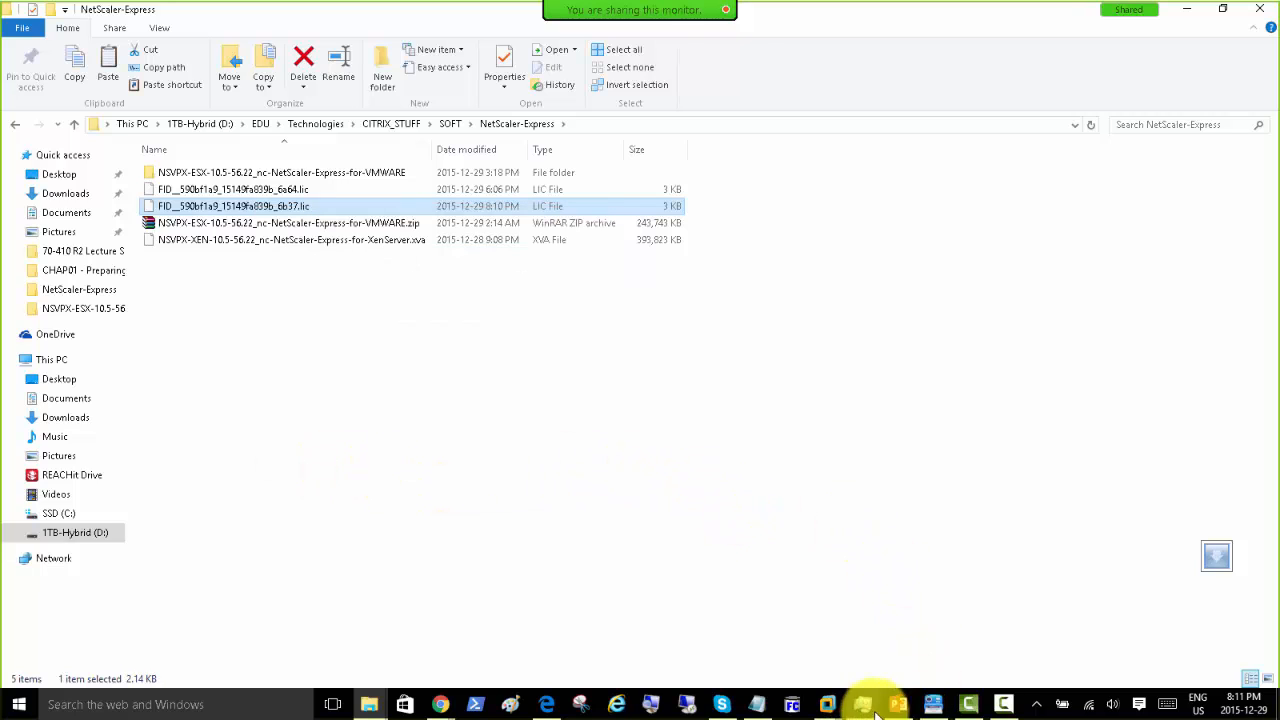
{"action": "mouse_move", "coordinate": [998, 708]}
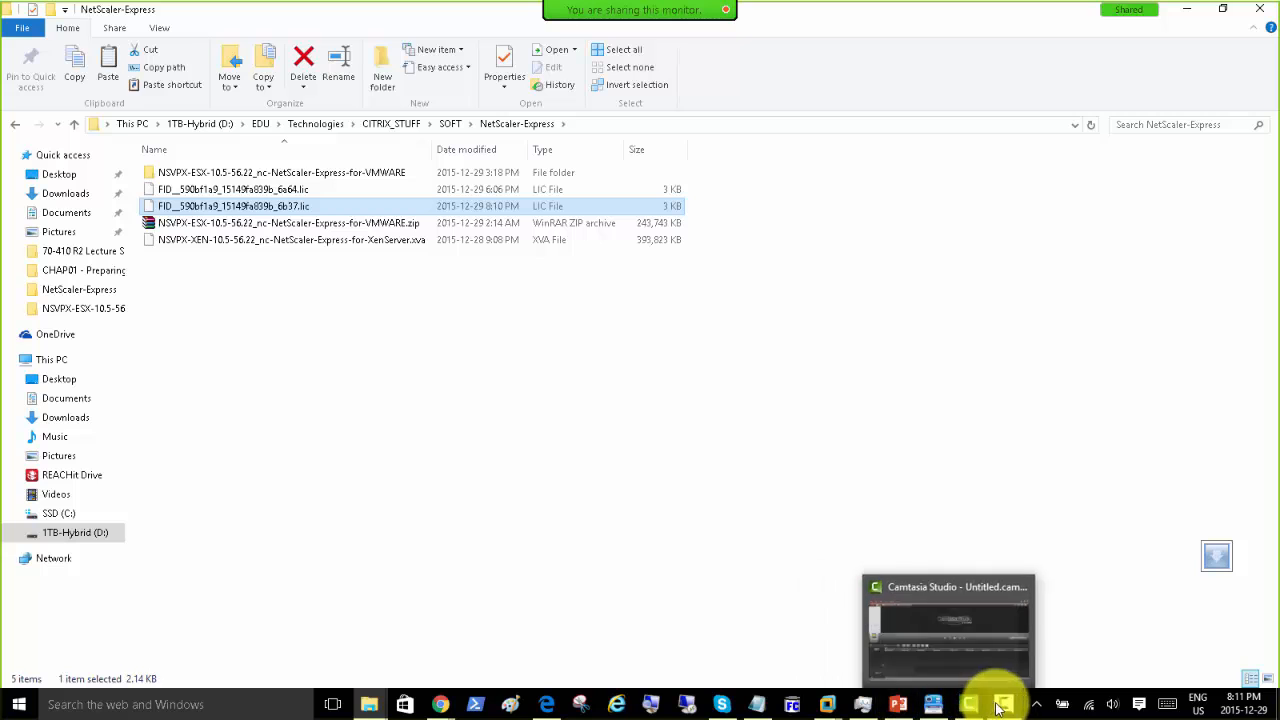
{"action": "mouse_move", "coordinate": [828, 703]}
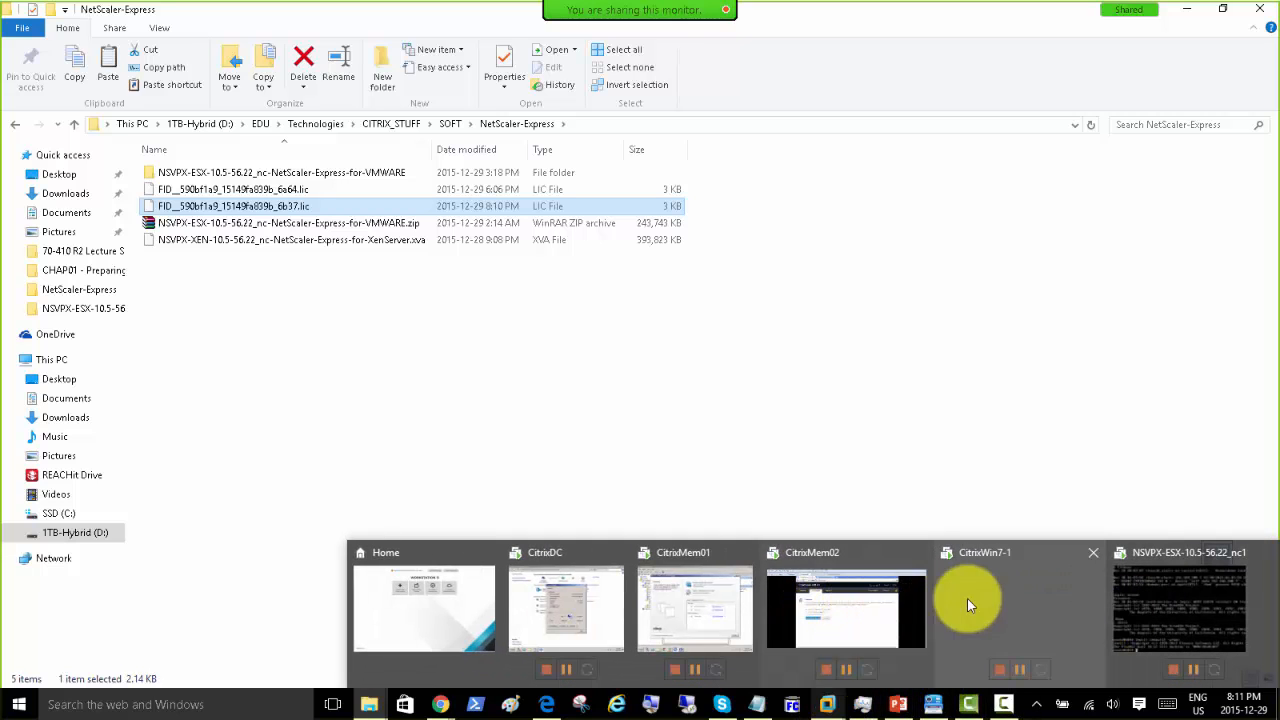
{"action": "left_click", "coordinate": [868, 600]}
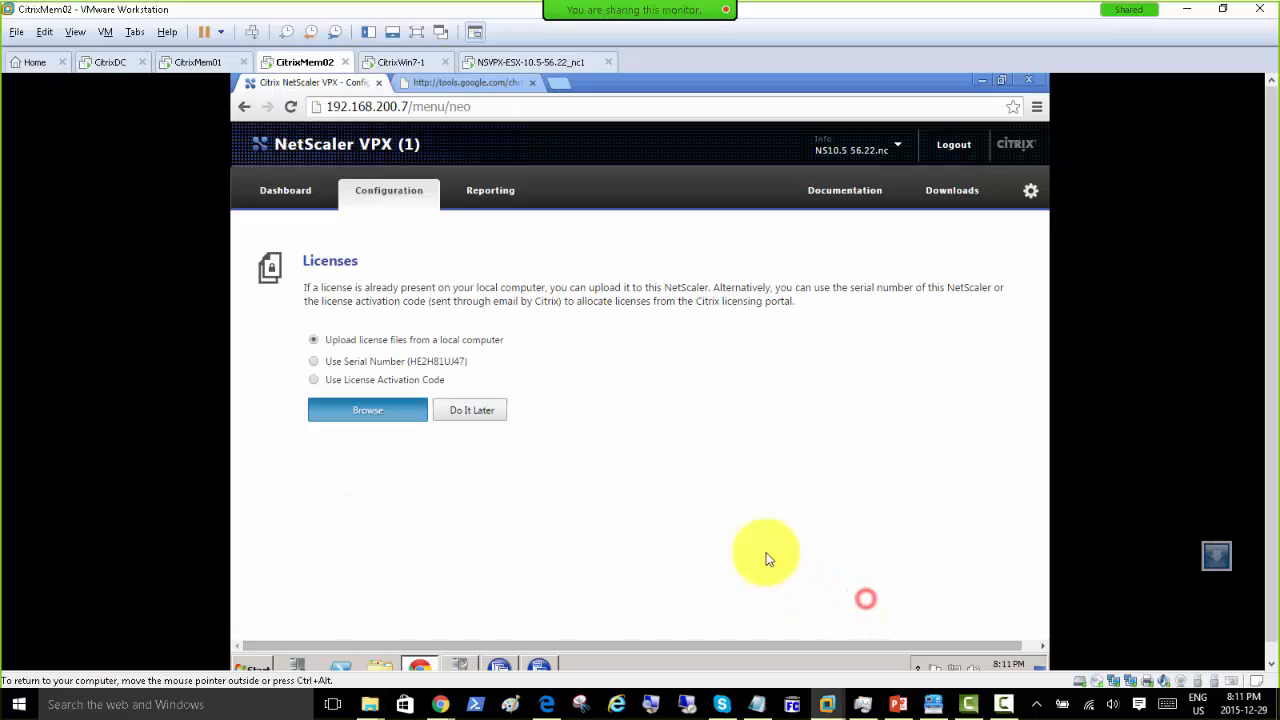
Step: Paste the .lic license file into the VM's Documents folder
{"action": "left_click", "coordinate": [377, 663]}
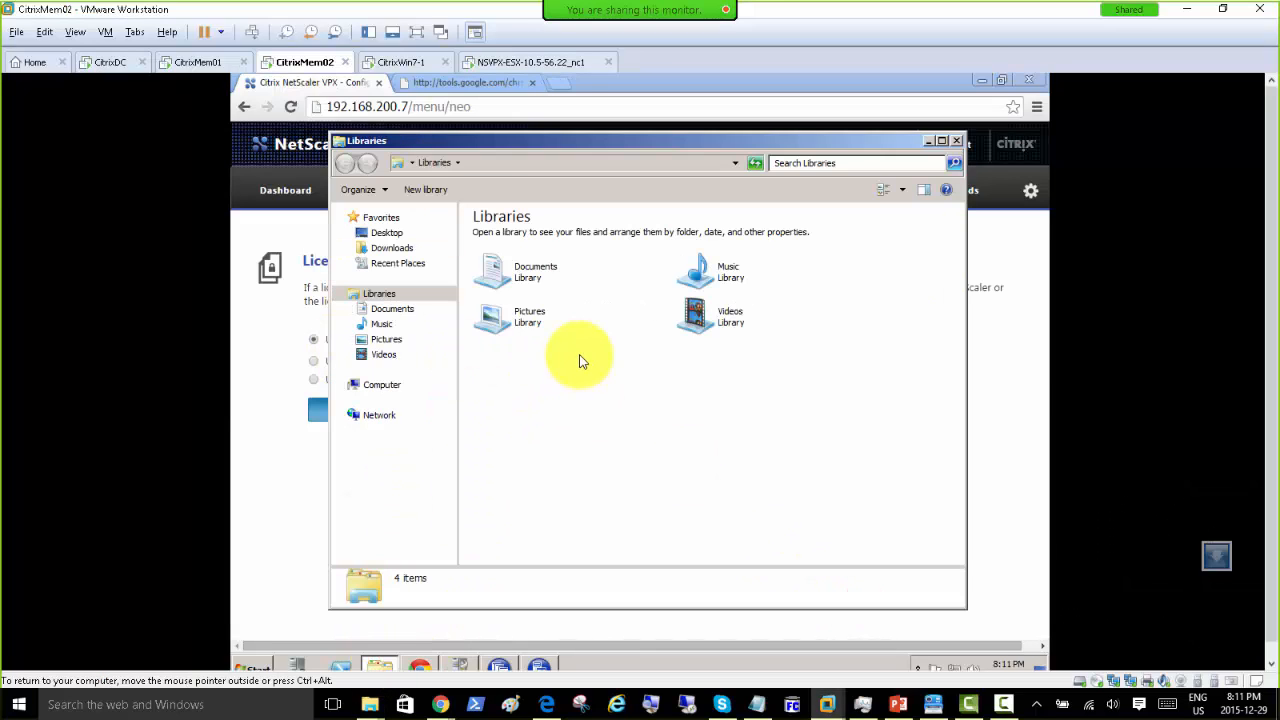
{"action": "left_click", "coordinate": [392, 308]}
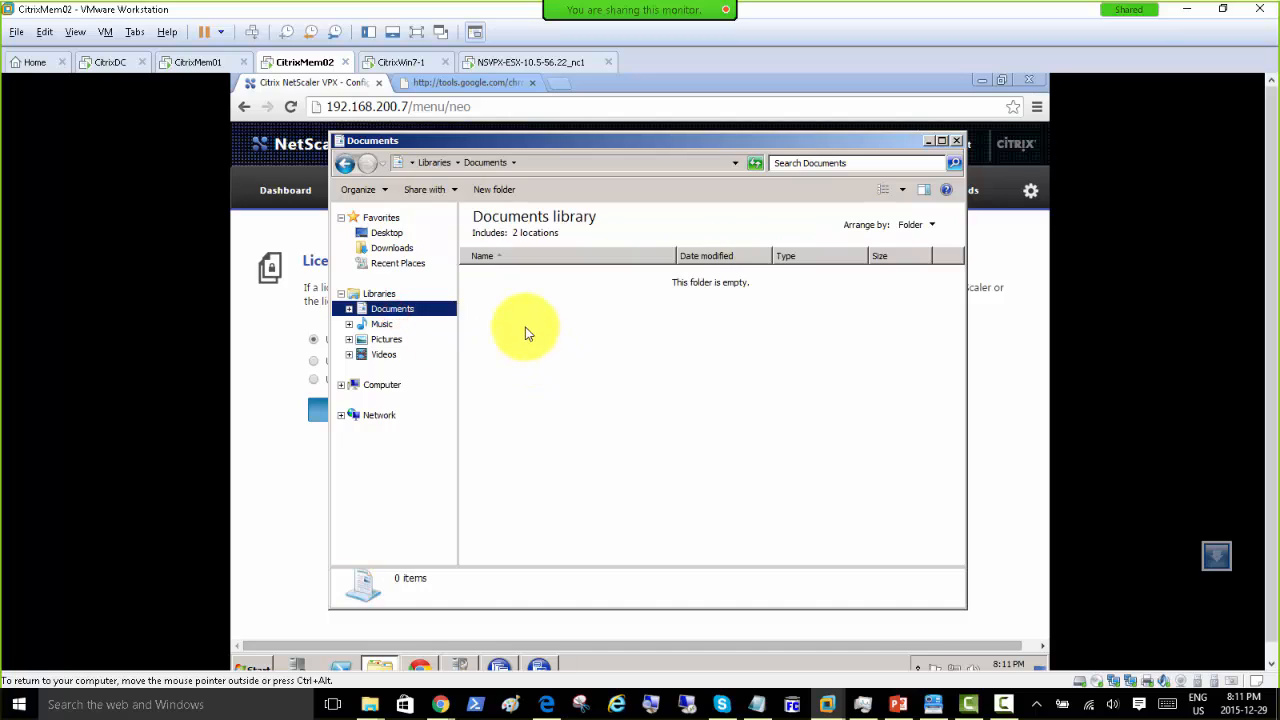
{"action": "right_click", "coordinate": [529, 331]}
{"action": "left_click", "coordinate": [571, 428]}
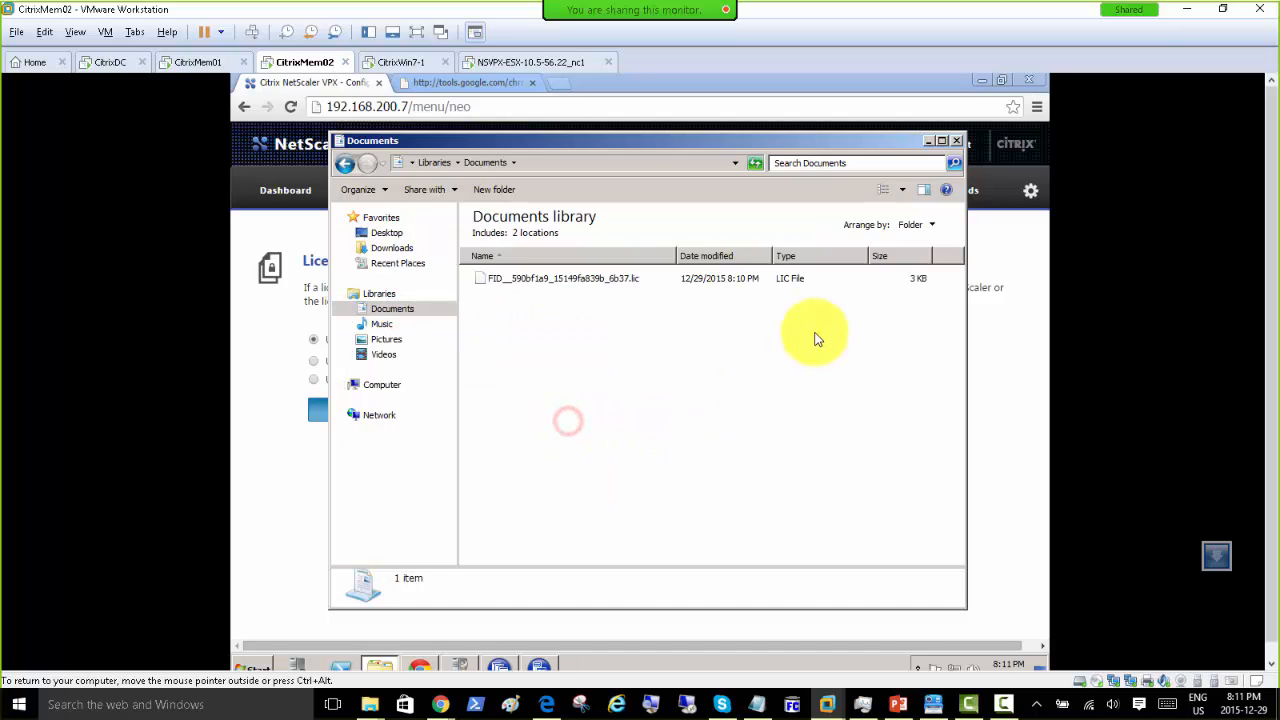
Step: Upload the 6b37 .lic file from Documents through Browse on the Licenses page
{"action": "left_click", "coordinate": [928, 141]}
{"action": "left_click", "coordinate": [370, 412]}
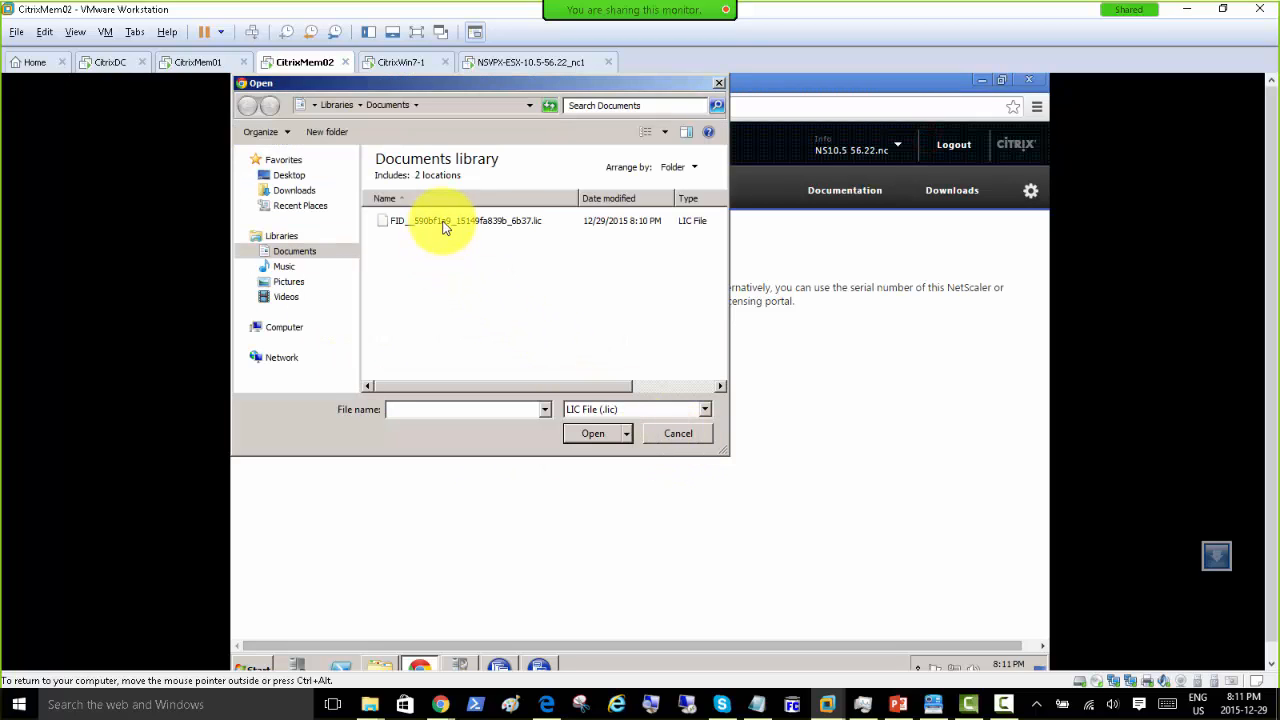
{"action": "double_click", "coordinate": [500, 222]}
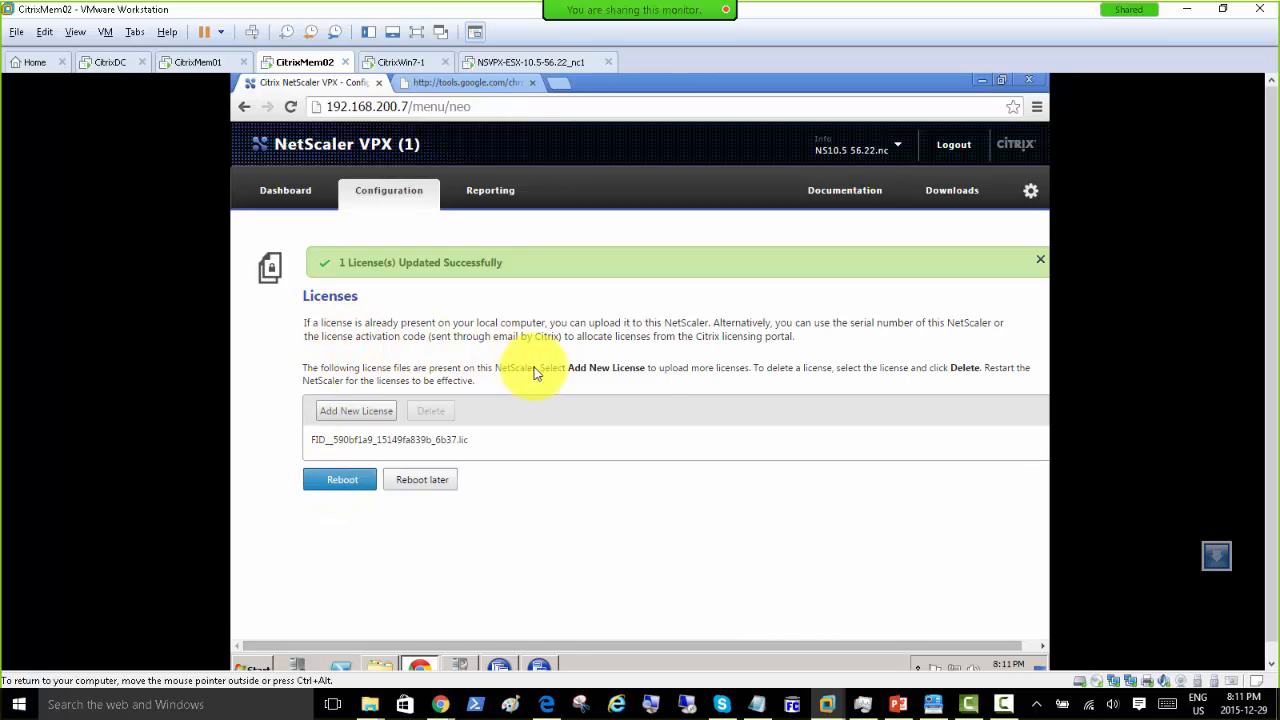
Step: Reboot the NetScaler, watch its console, and return to the browser VM for the login page
{"action": "left_click", "coordinate": [332, 481]}
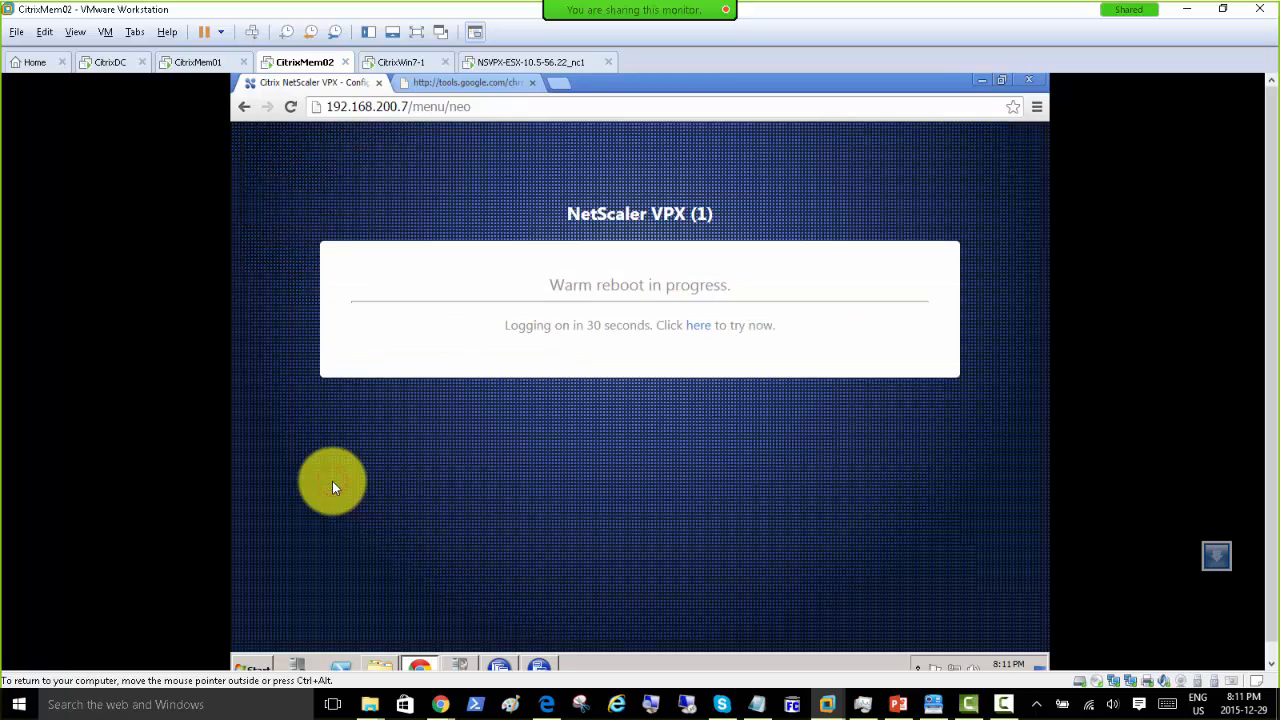
{"action": "left_click", "coordinate": [517, 64]}
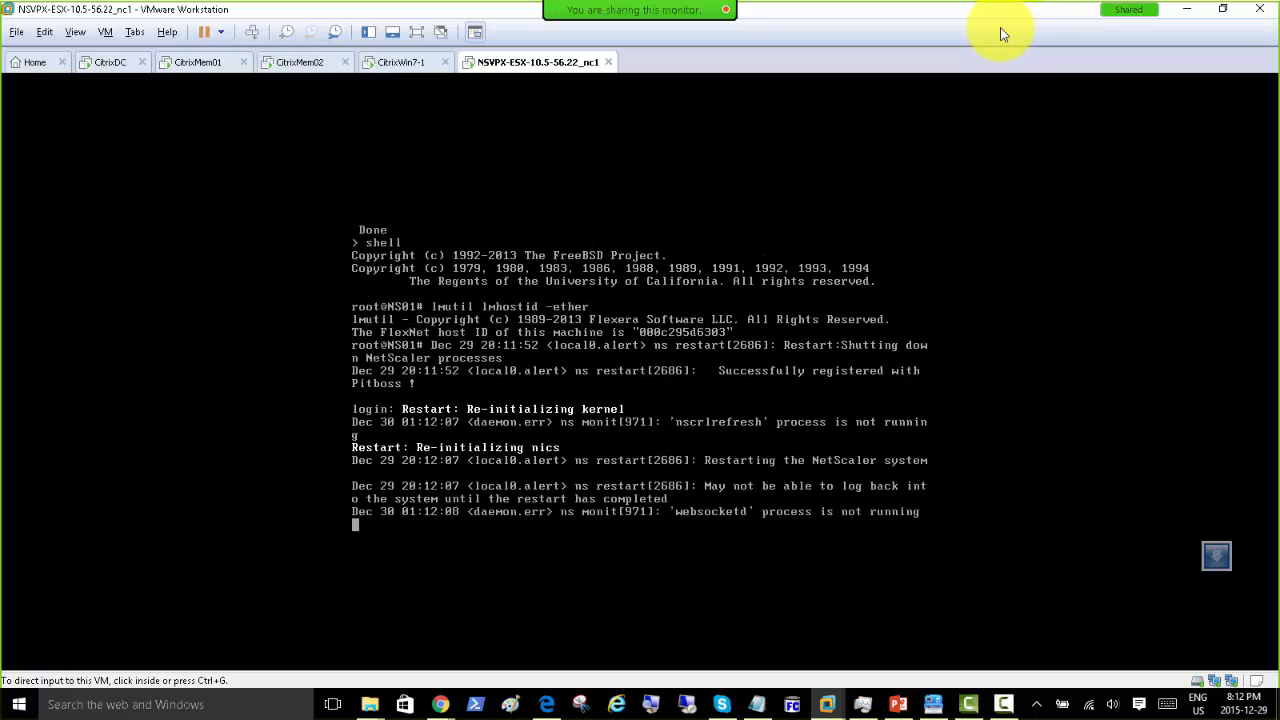
{"action": "left_click", "coordinate": [291, 64]}
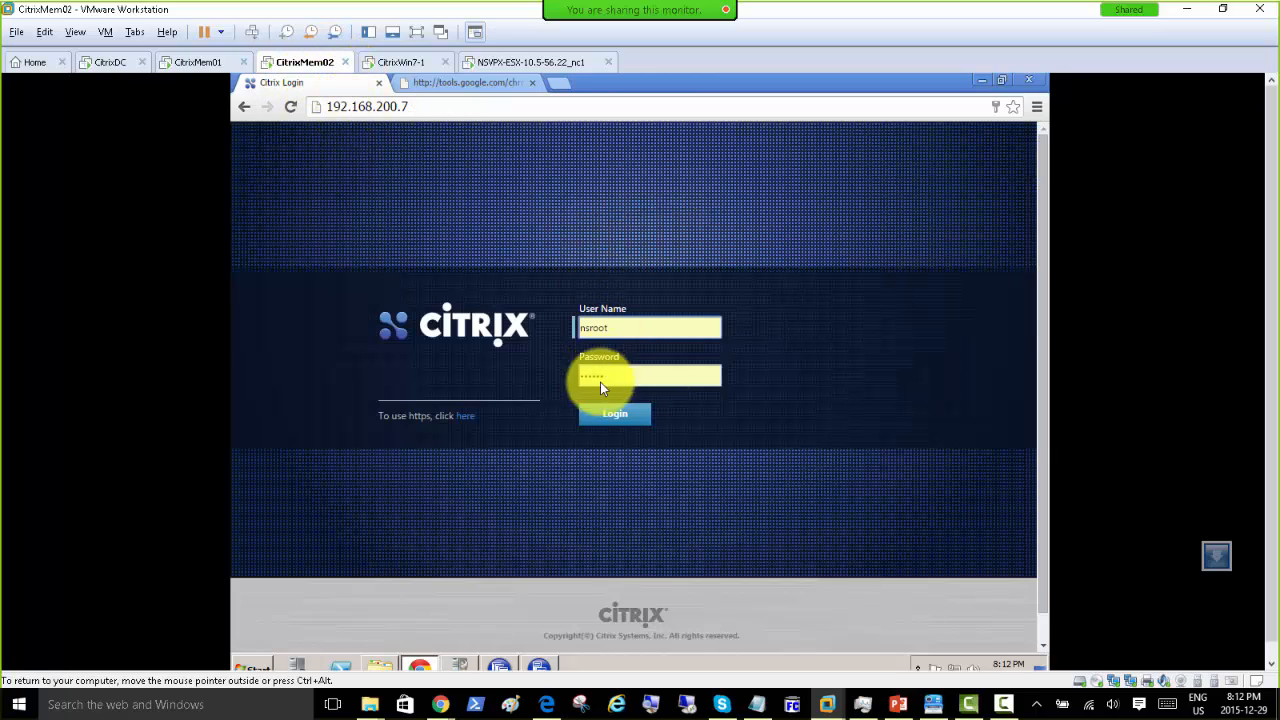
Step: Log in again and view the Licenses summary showing Platinum, model 1000
{"action": "left_click", "coordinate": [508, 62]}
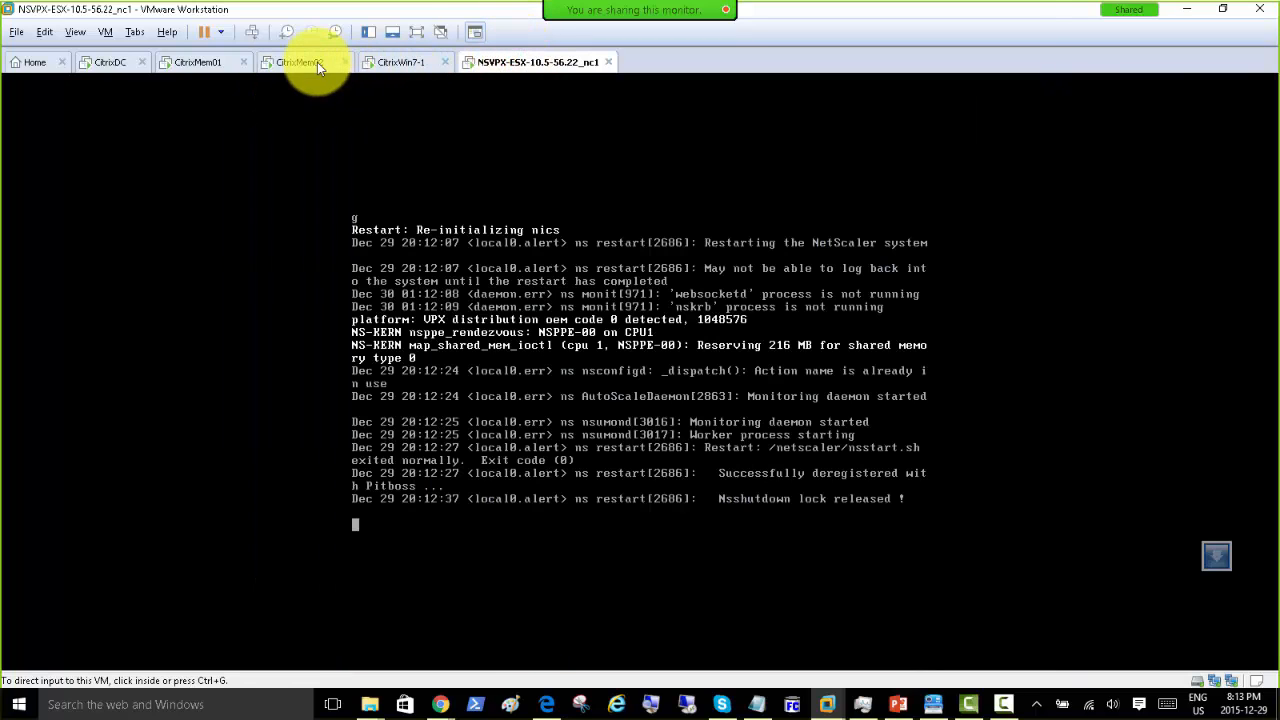
{"action": "left_click", "coordinate": [305, 62]}
{"action": "left_click", "coordinate": [613, 418]}
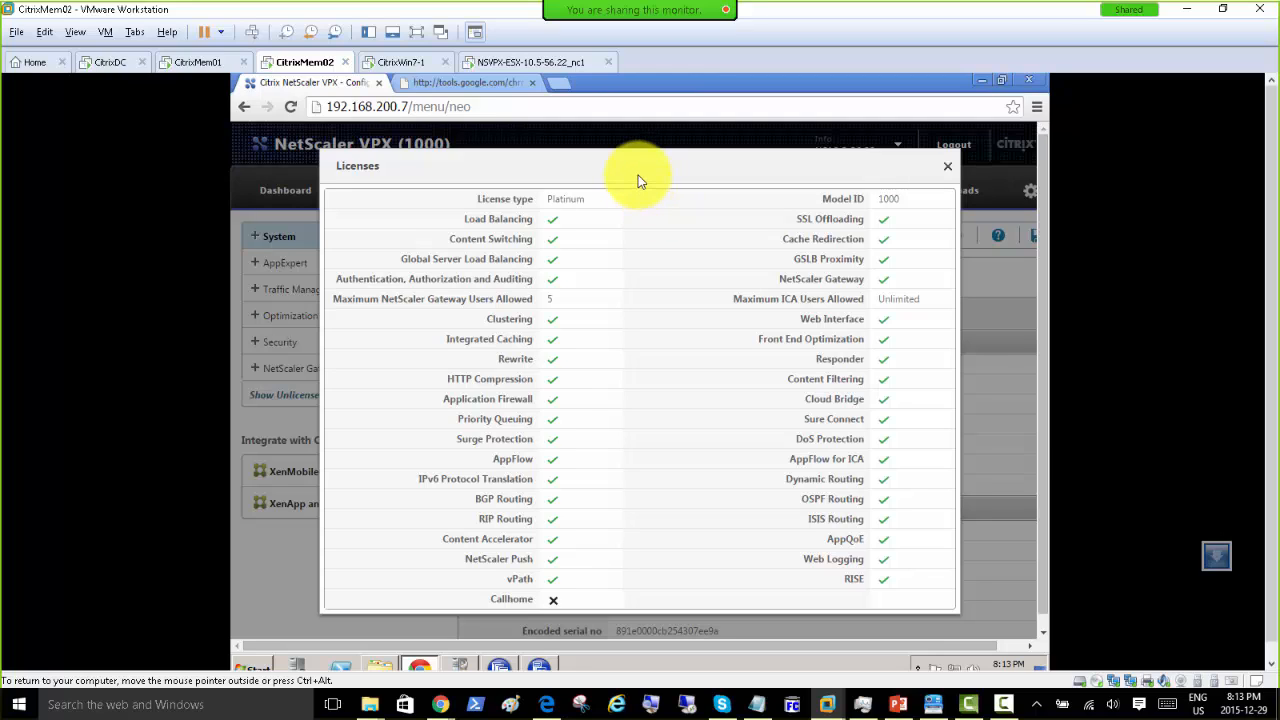
Step: Close the Licenses summary and open Traffic Management > Load Balancing, showing 21 monitors and 6 metric tables
{"action": "left_click", "coordinate": [949, 169]}
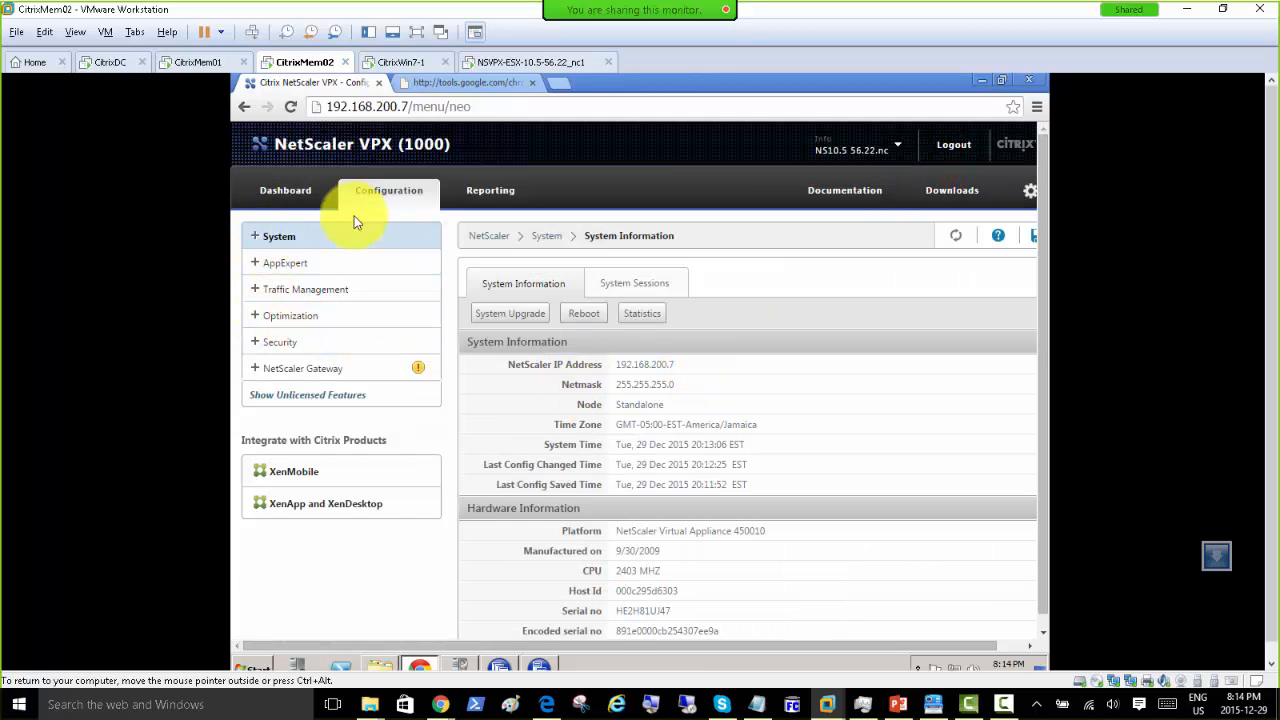
{"action": "left_click", "coordinate": [254, 237]}
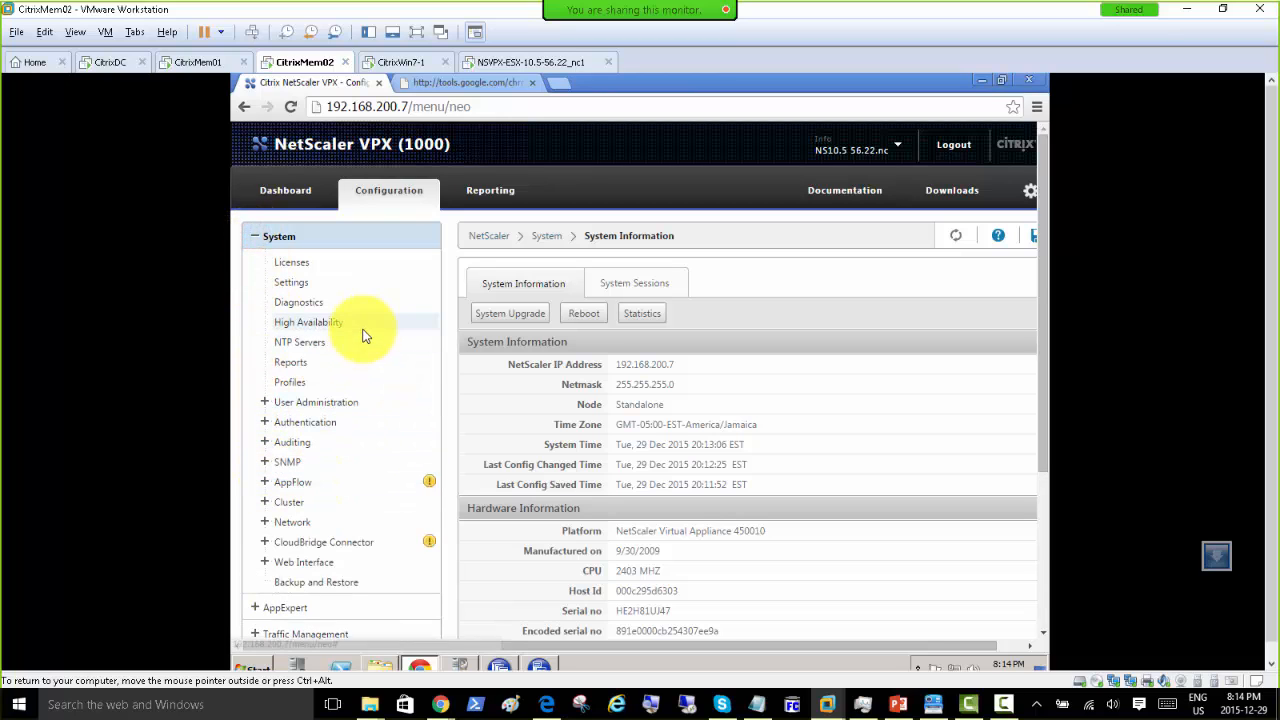
{"action": "scroll", "coordinate": [337, 323], "scroll_direction": "down", "scroll_amount": 3}
{"action": "left_click", "coordinate": [258, 371]}
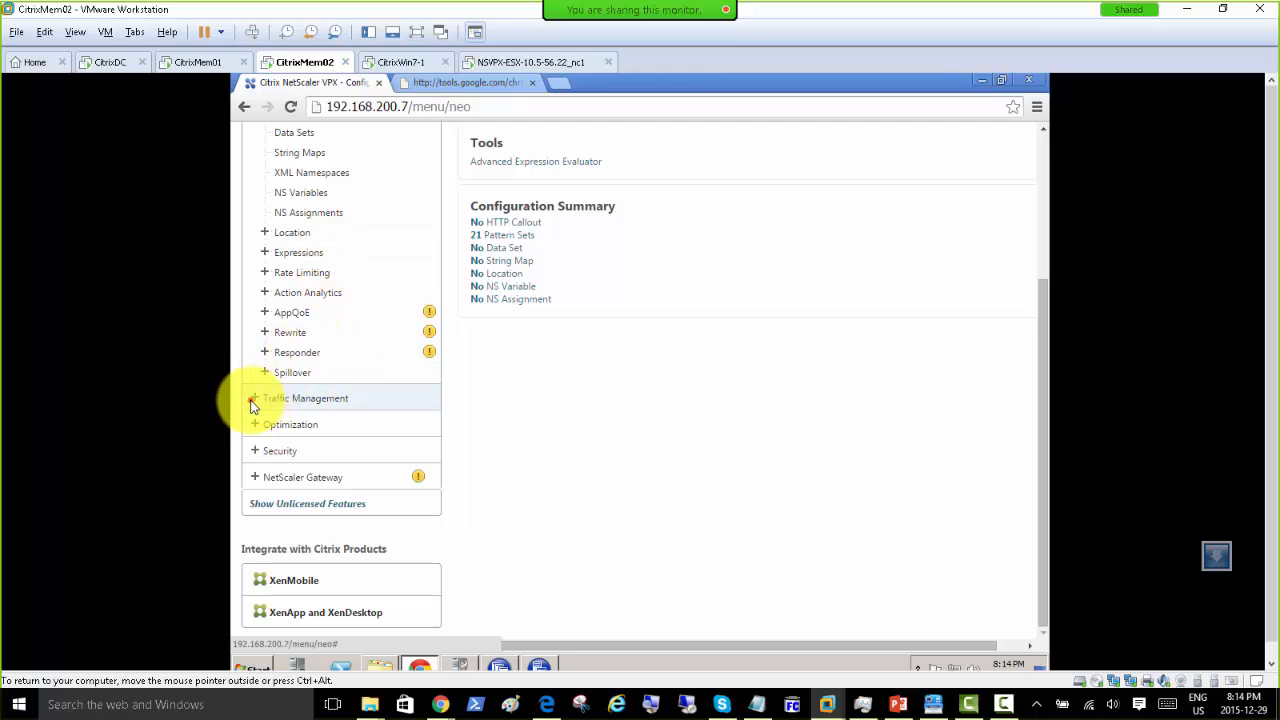
{"action": "left_click", "coordinate": [255, 398]}
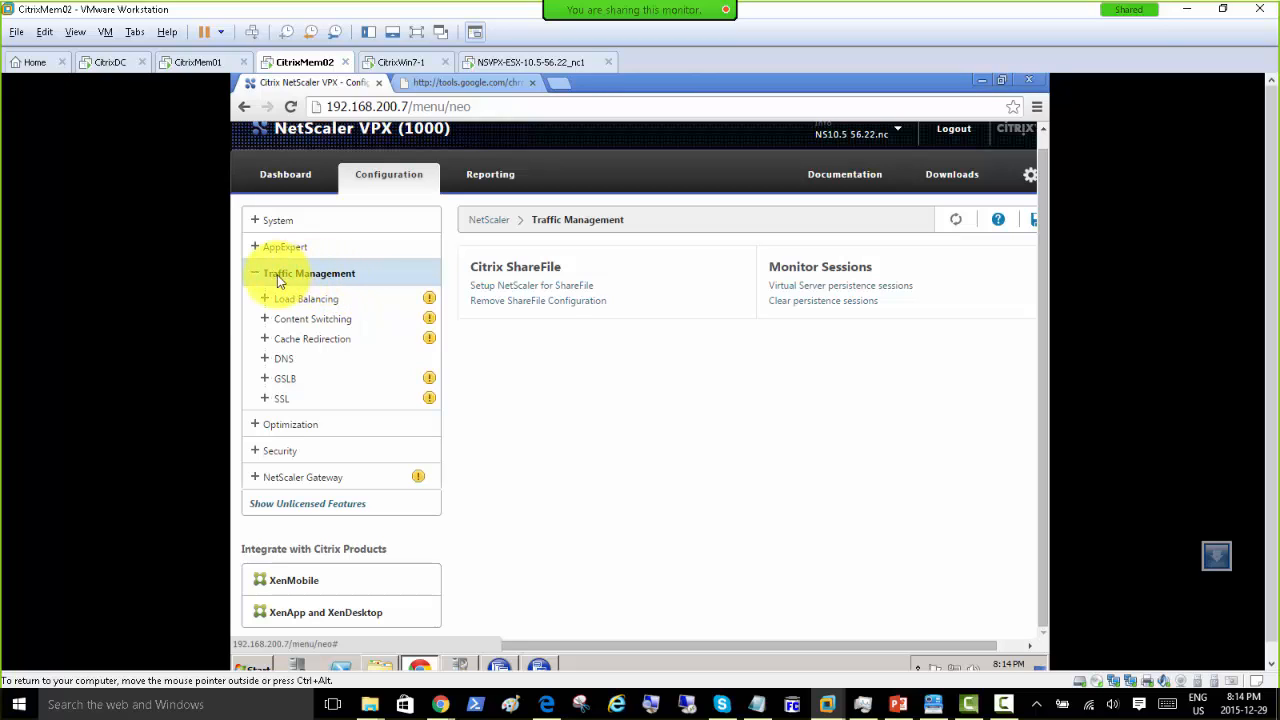
{"action": "left_click", "coordinate": [266, 300]}
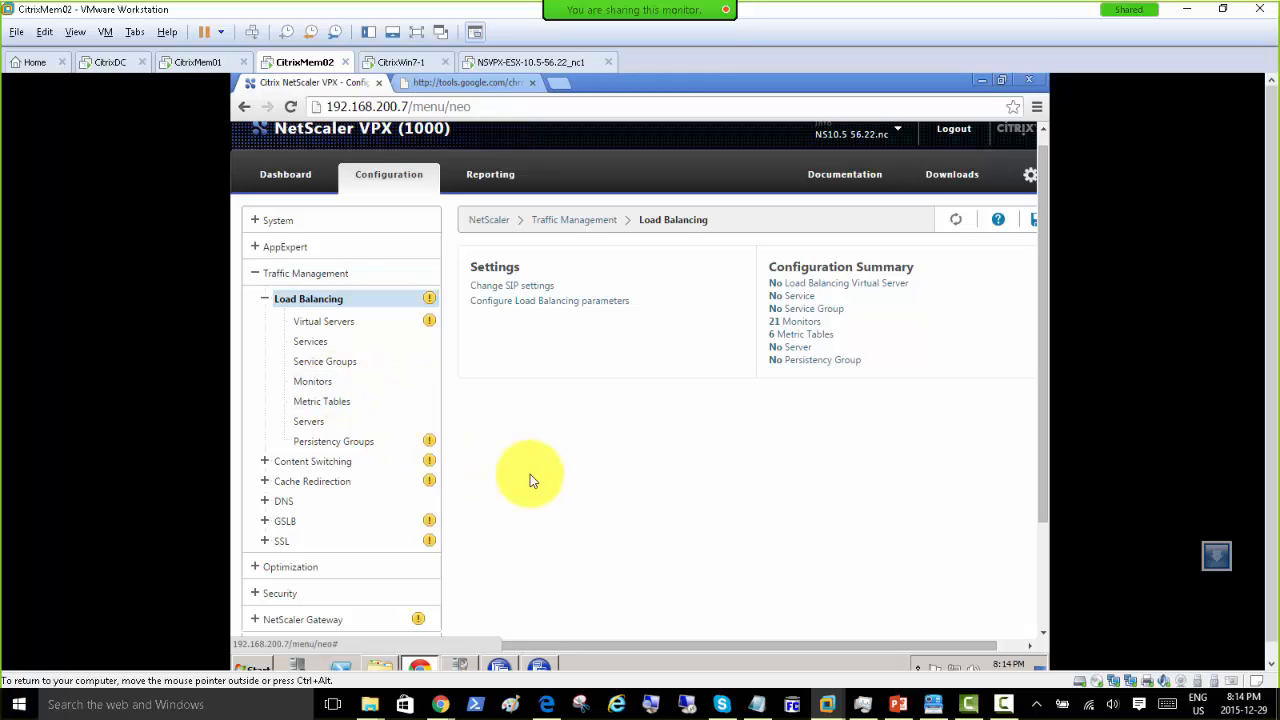
{"action": "scroll", "coordinate": [352, 400], "scroll_direction": "down", "scroll_amount": 1}
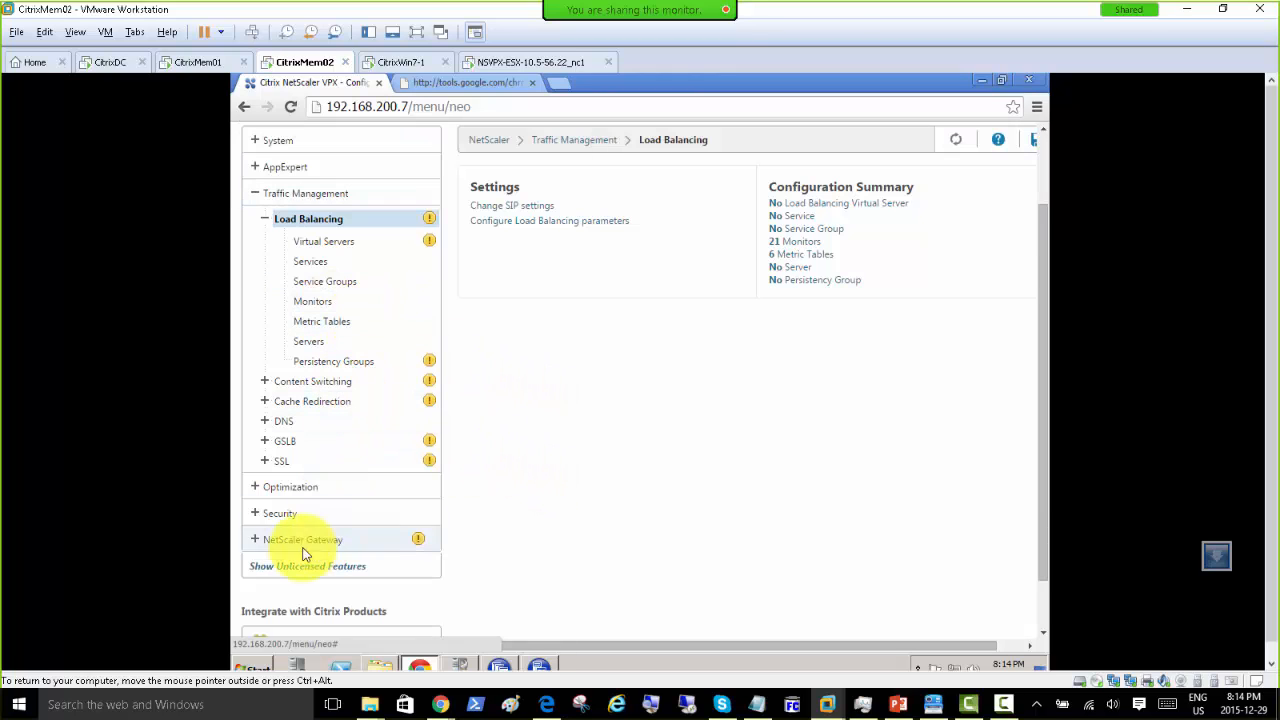
Step: Show NetScaler Gateway Global Settings with its authentication, bookmarks, intranet and clientless access options
{"action": "left_click", "coordinate": [254, 539]}
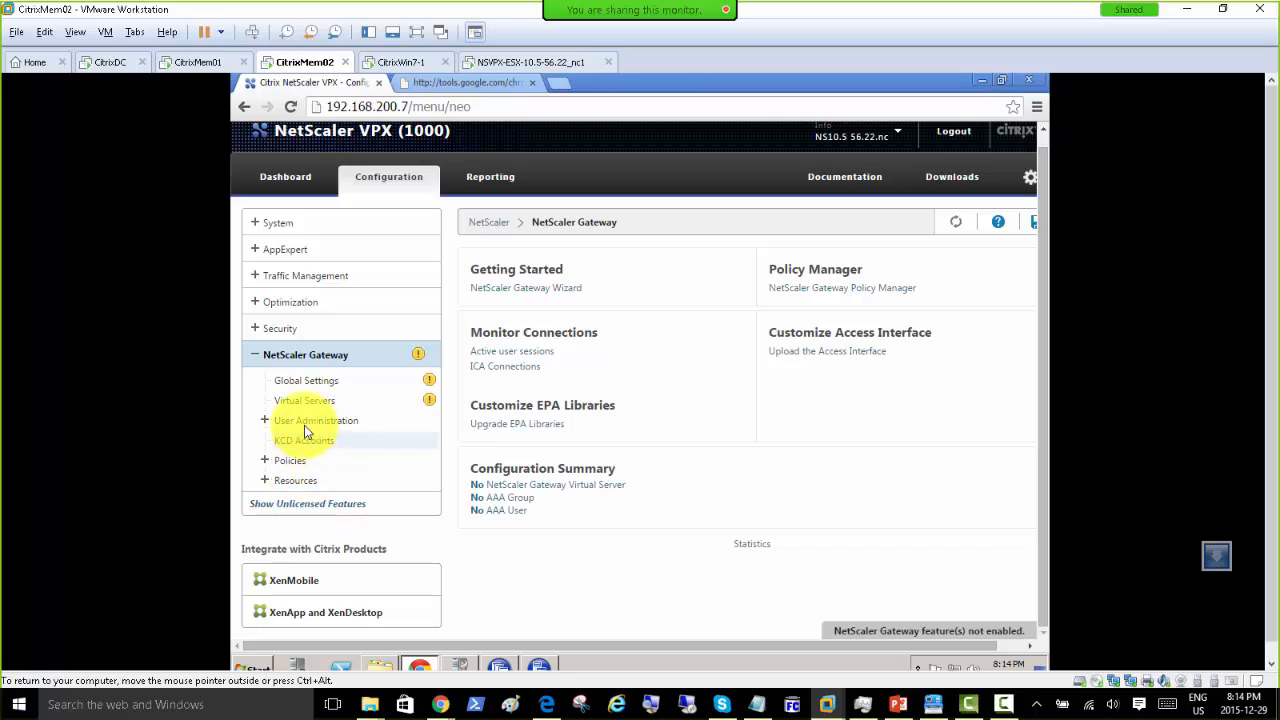
{"action": "left_click", "coordinate": [296, 381]}
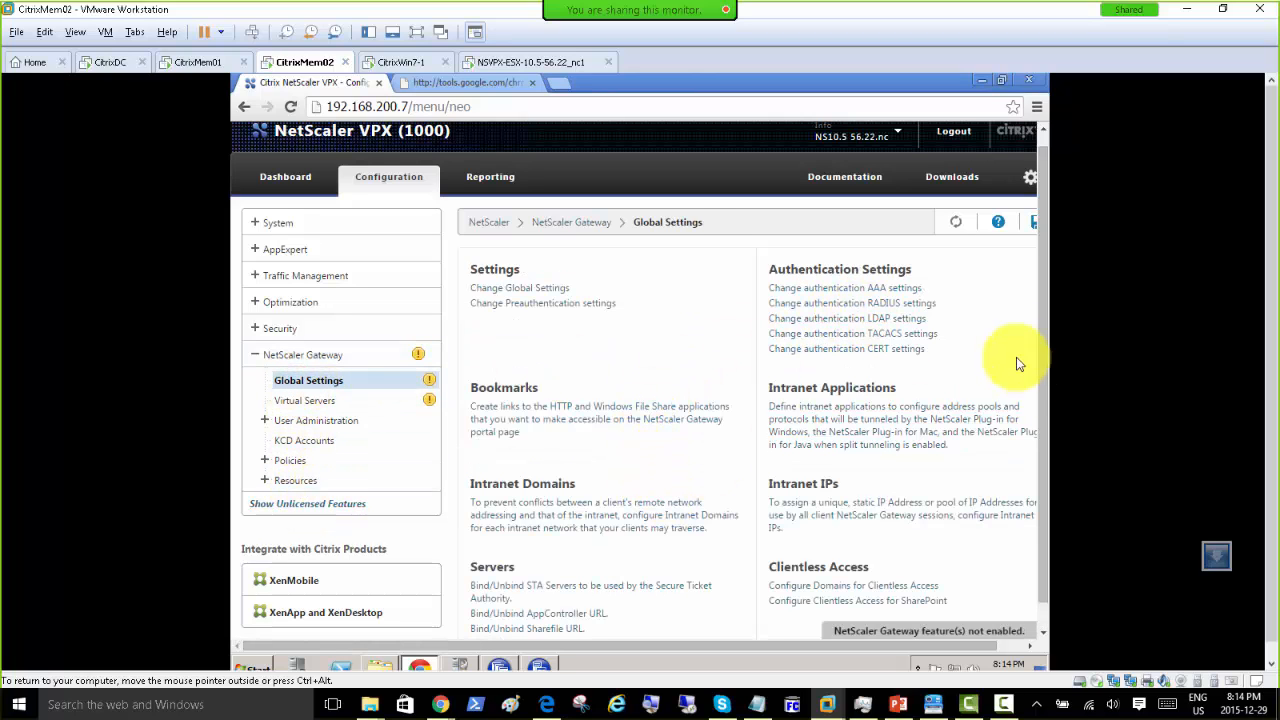
{"action": "left_click_drag", "start_coordinate": [1044, 252], "coordinate": [1034, 368]}
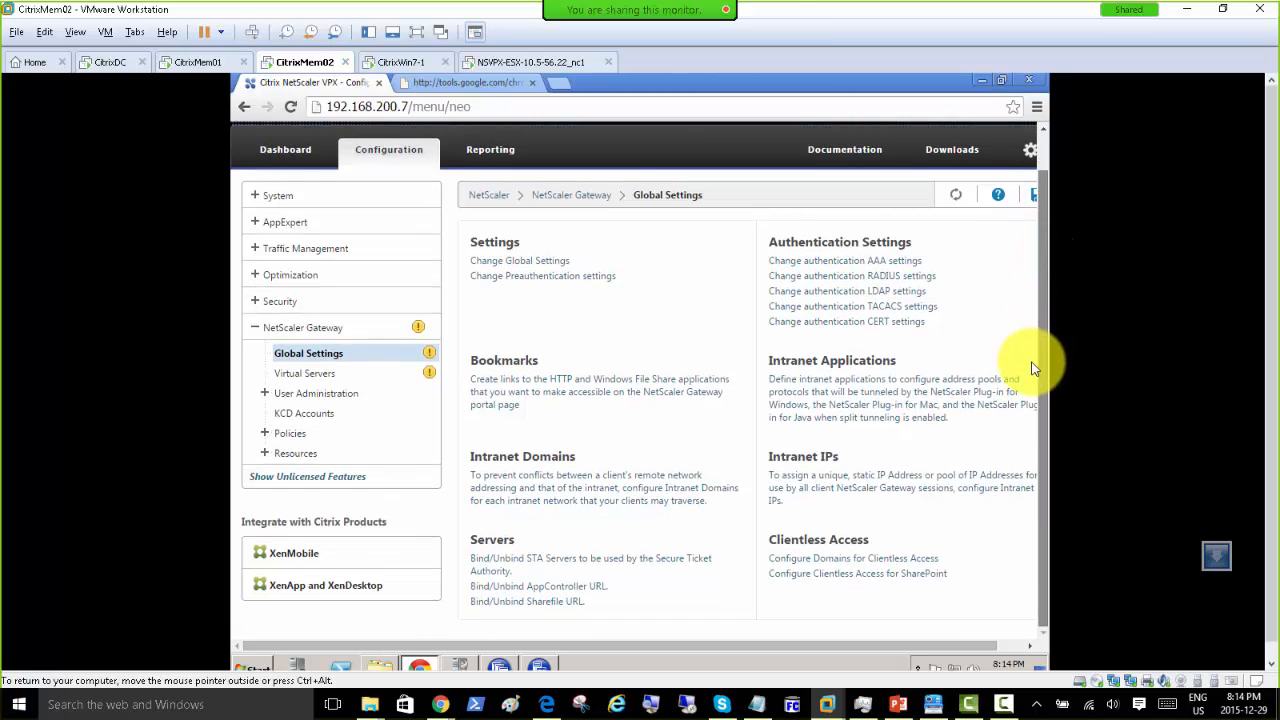
{"action": "left_click_drag", "start_coordinate": [1041, 355], "coordinate": [1040, 395]}
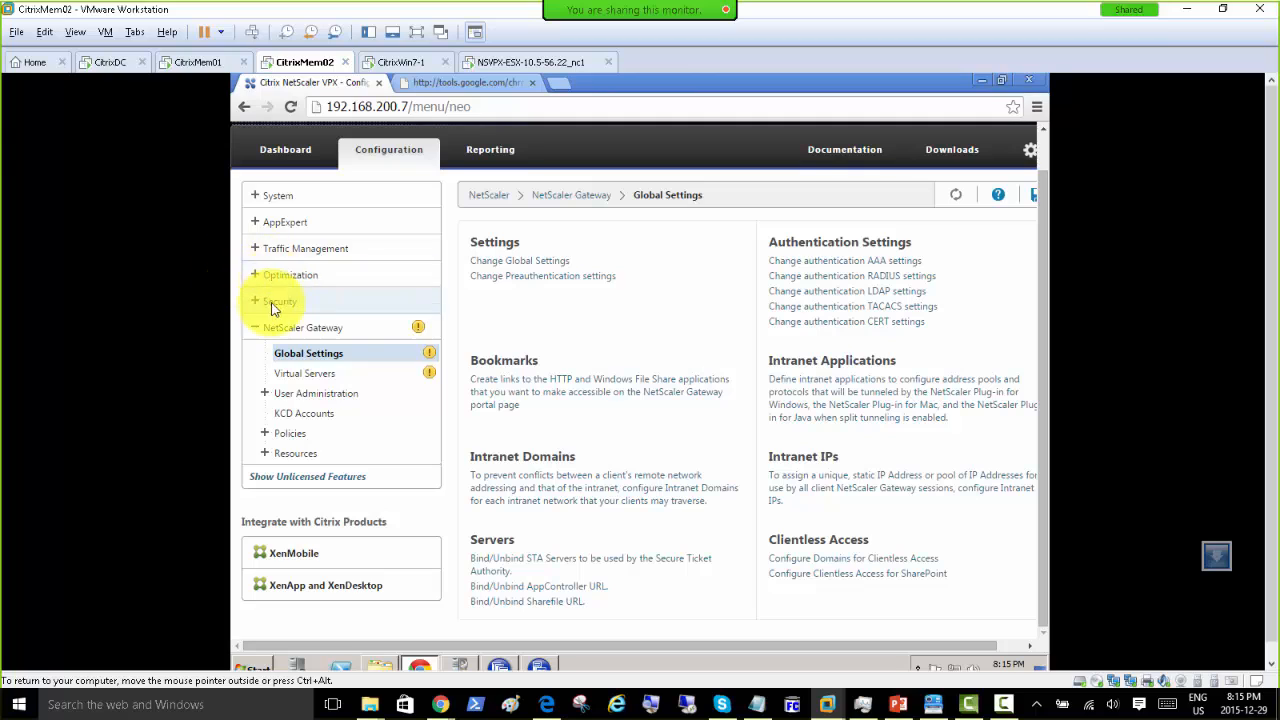
Step: Expand Traffic Management > Load Balancing and view the empty Virtual Servers and Services lists
{"action": "left_click", "coordinate": [258, 247]}
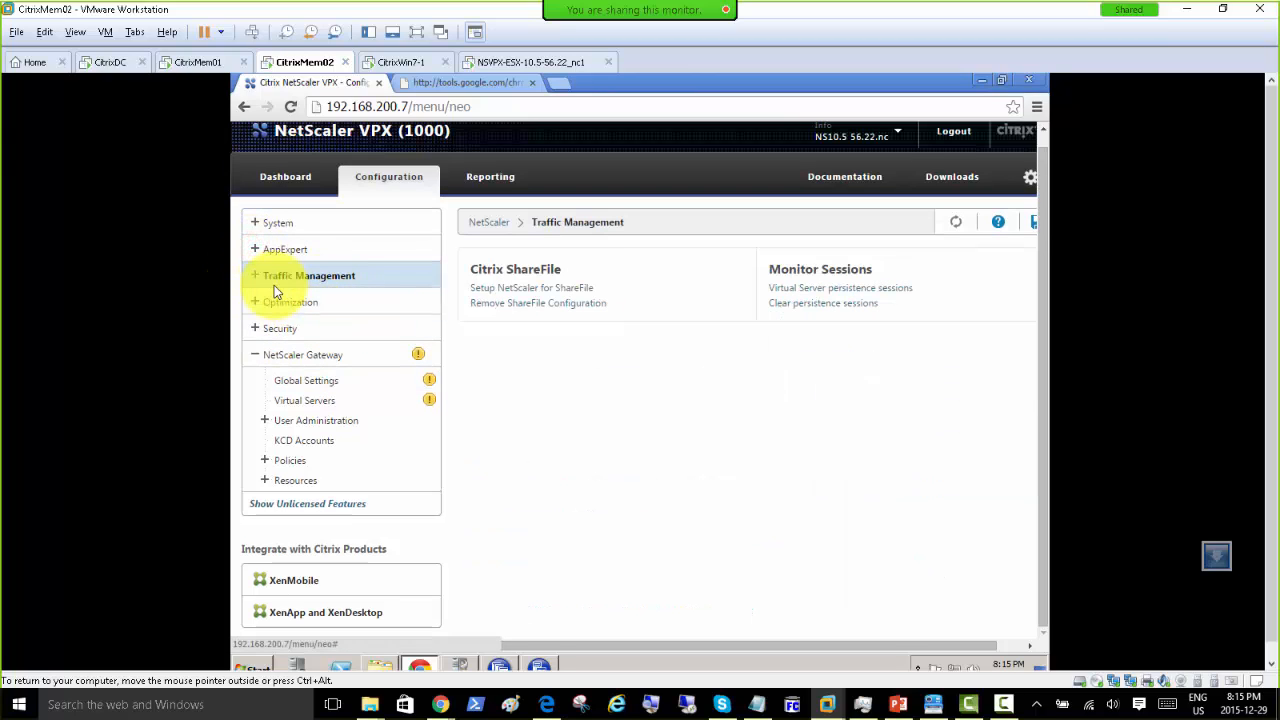
{"action": "left_click", "coordinate": [256, 276]}
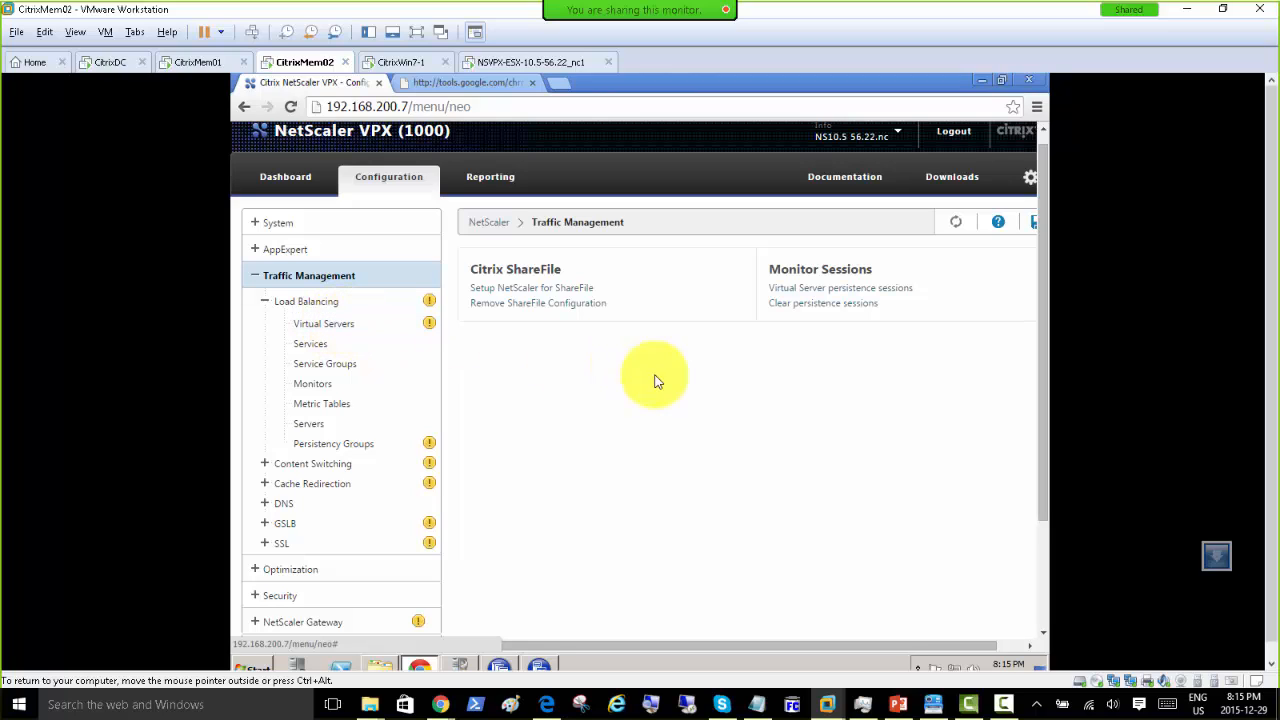
{"action": "left_click", "coordinate": [314, 330]}
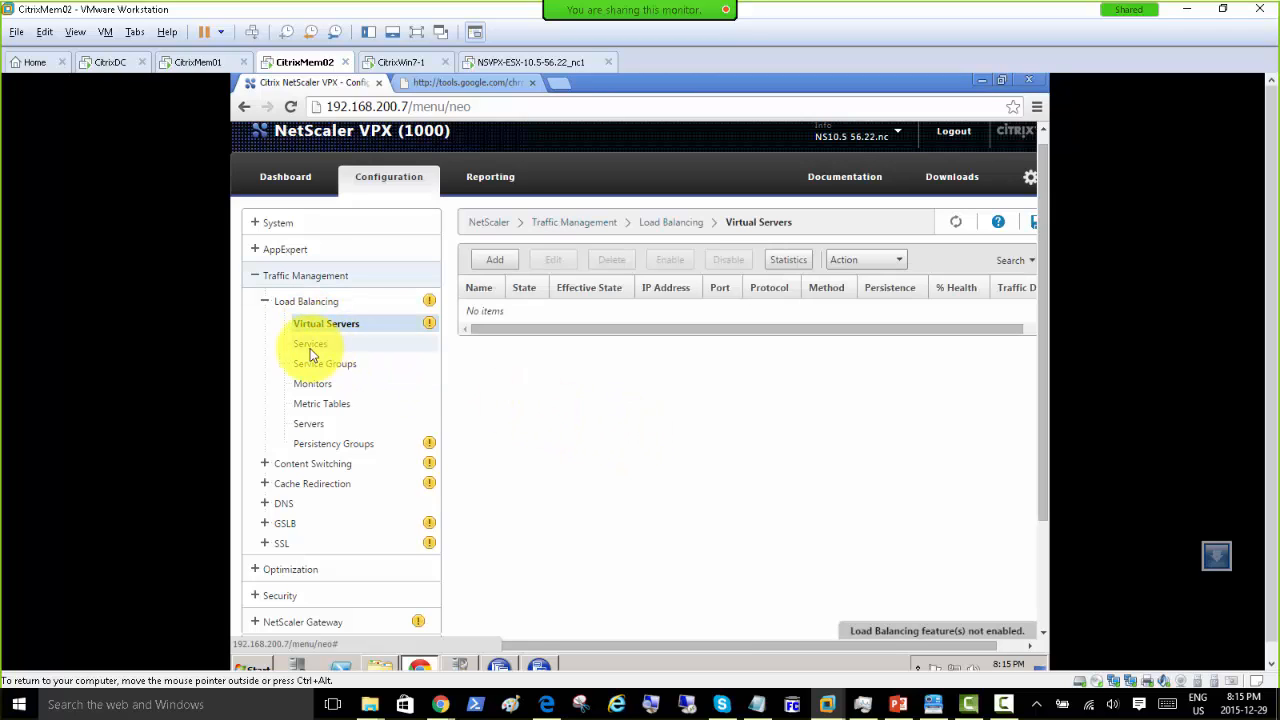
{"action": "left_click", "coordinate": [303, 346]}
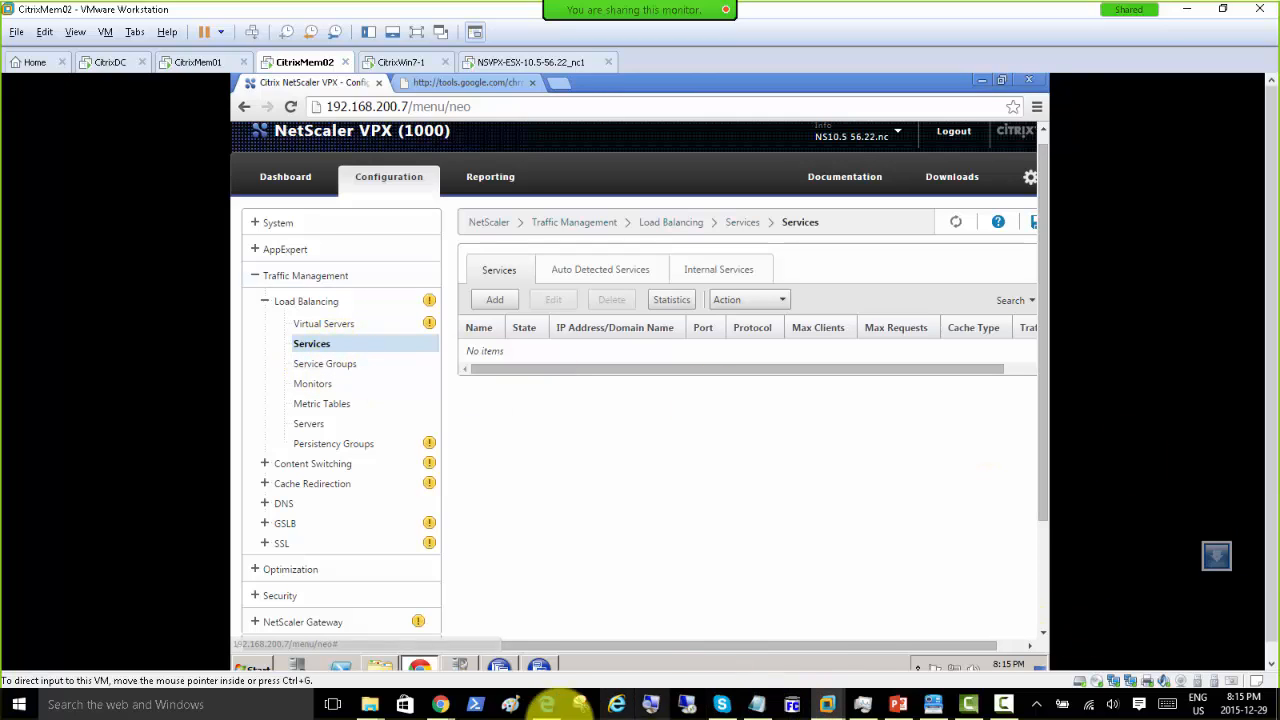
Step: Review the NetScaler VPX Platinum trial page in Chrome, then show PowerPoint slide 27 'Lets do it'
{"action": "mouse_move", "coordinate": [437, 706]}
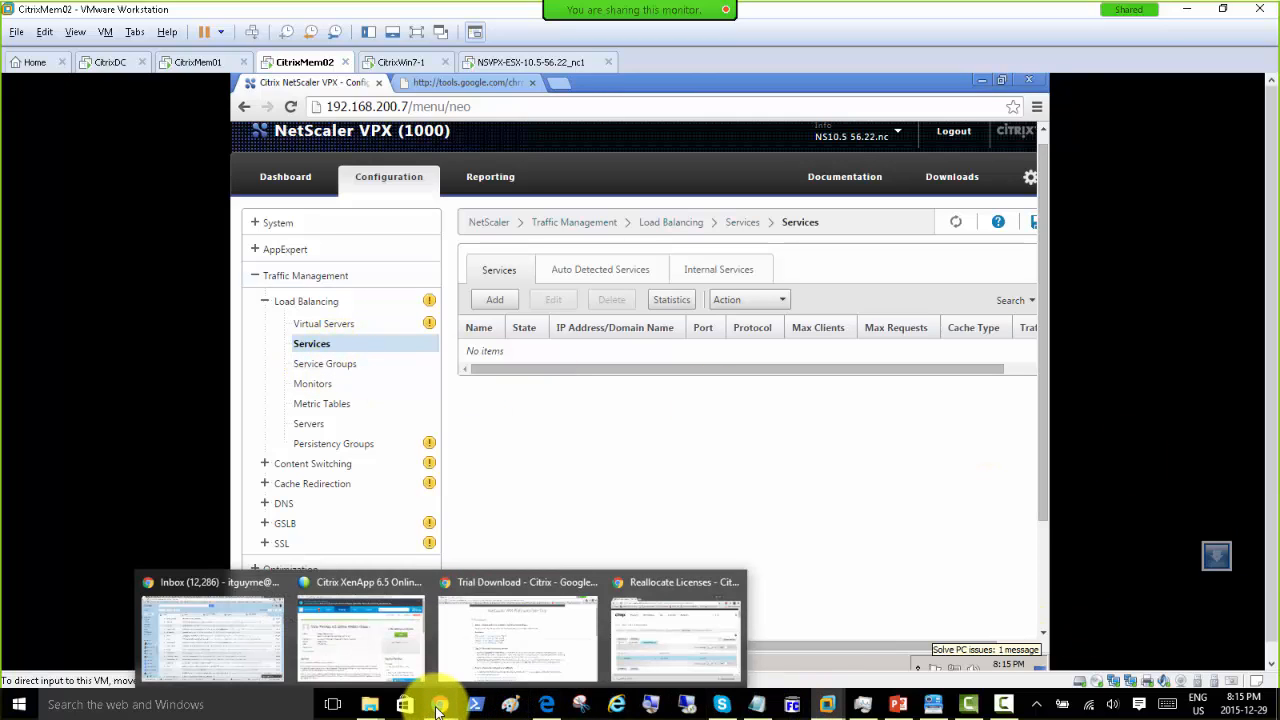
{"action": "left_click", "coordinate": [533, 592]}
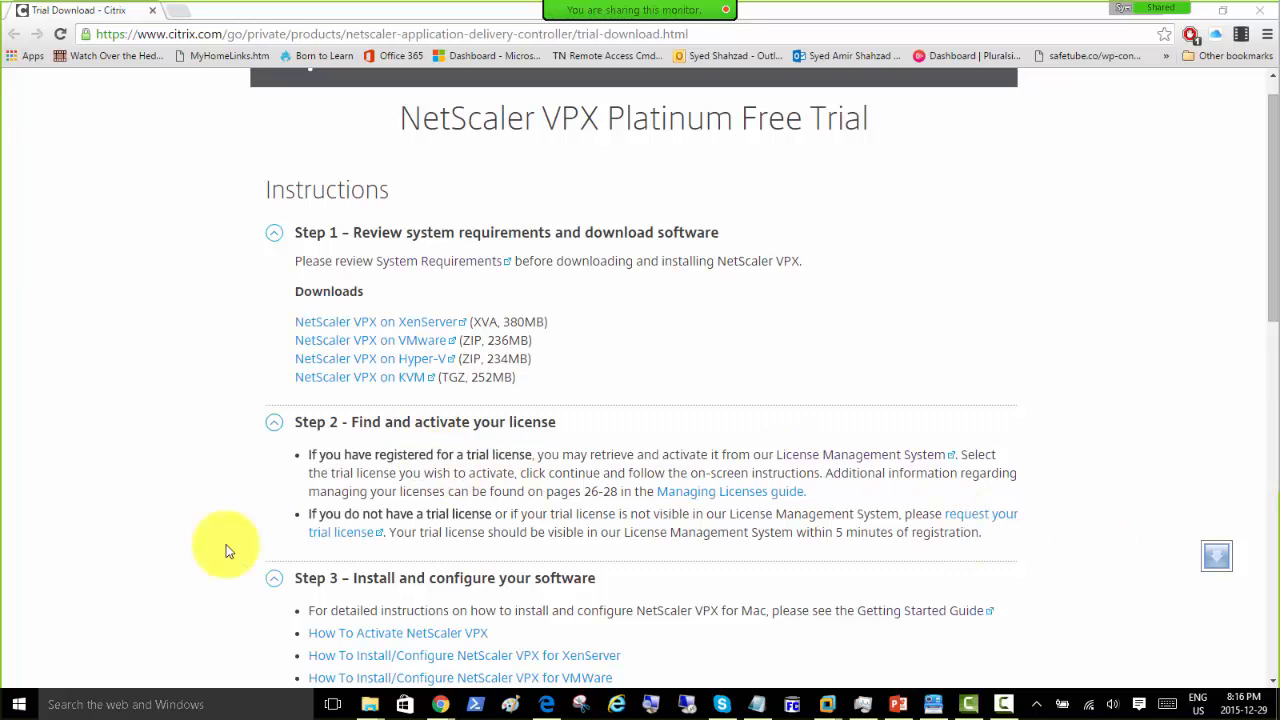
{"action": "left_click", "coordinate": [898, 704]}
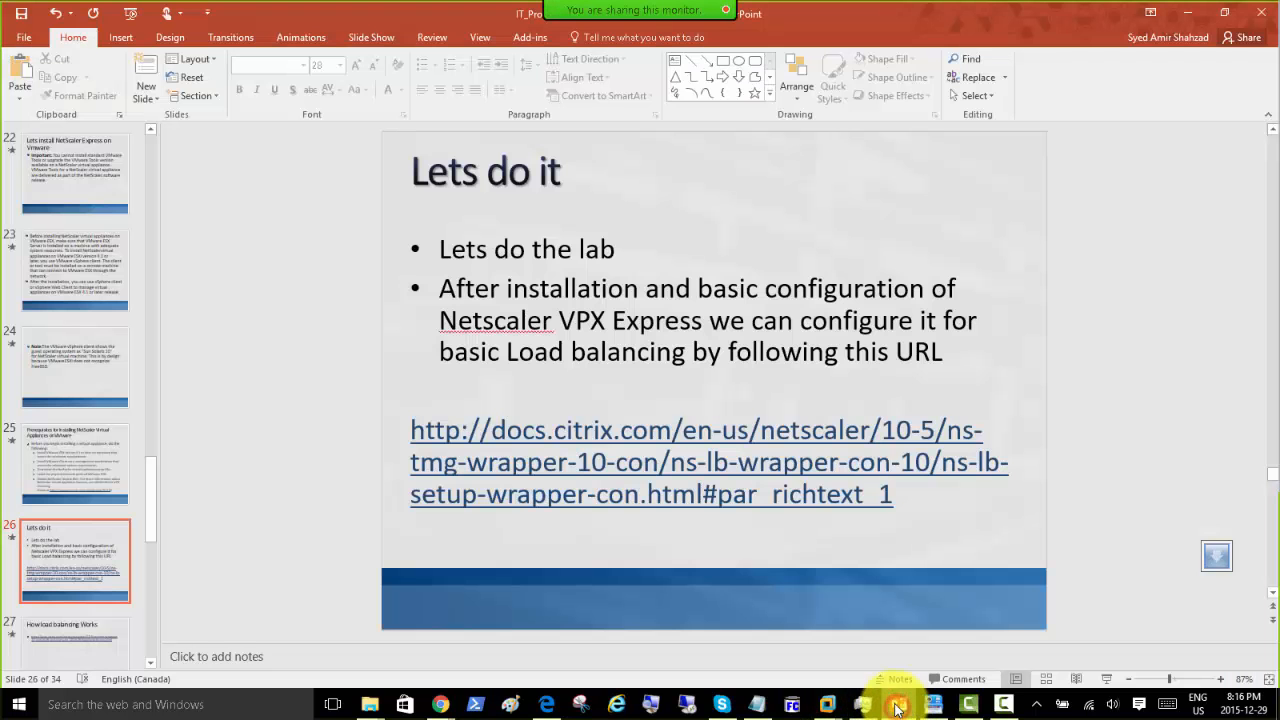
{"action": "left_click", "coordinate": [68, 661]}
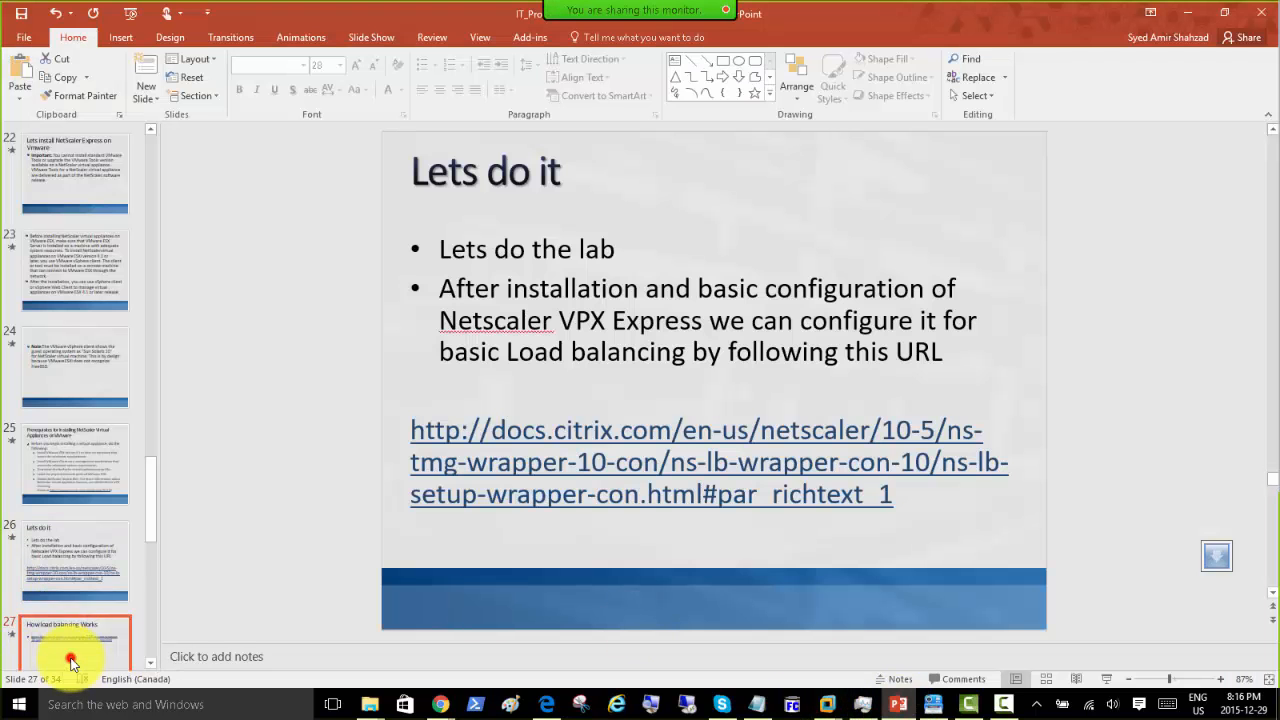
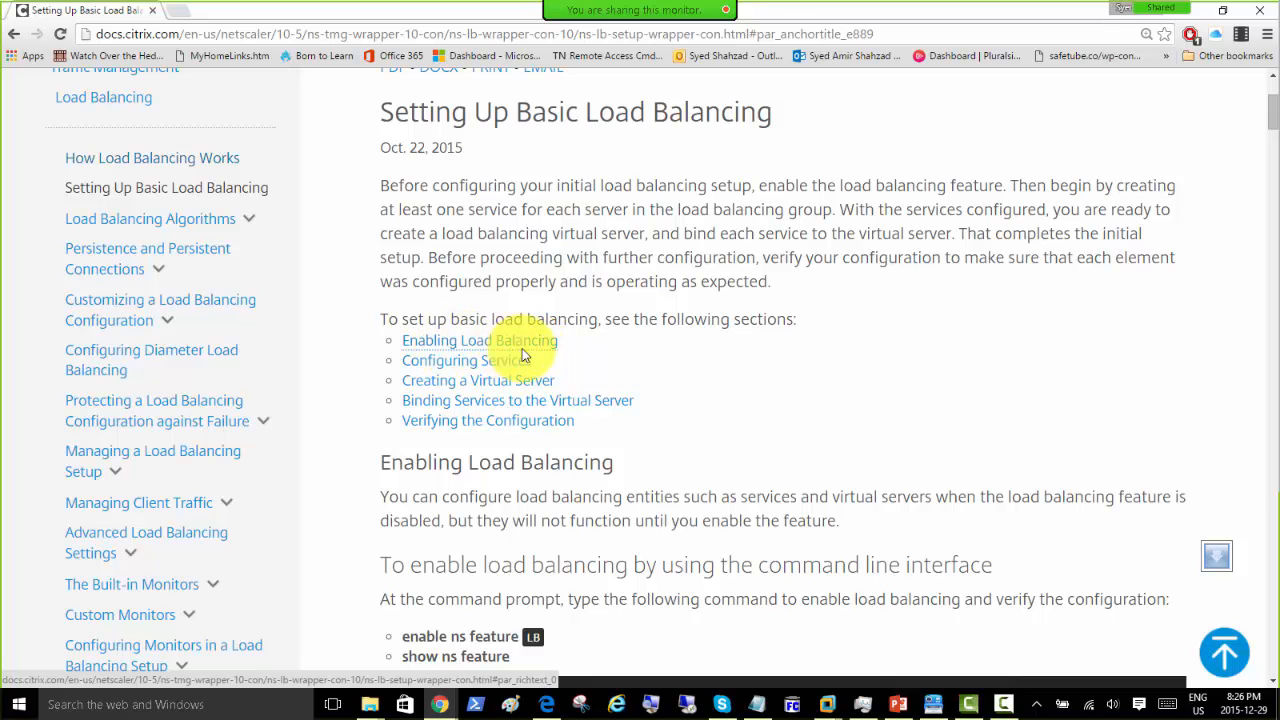
Step: Scroll the Citrix docs to the load-balancing EXAMPLE box, then switch to the presentation
{"action": "scroll", "coordinate": [640, 392], "scroll_direction": "down", "scroll_amount": 3}
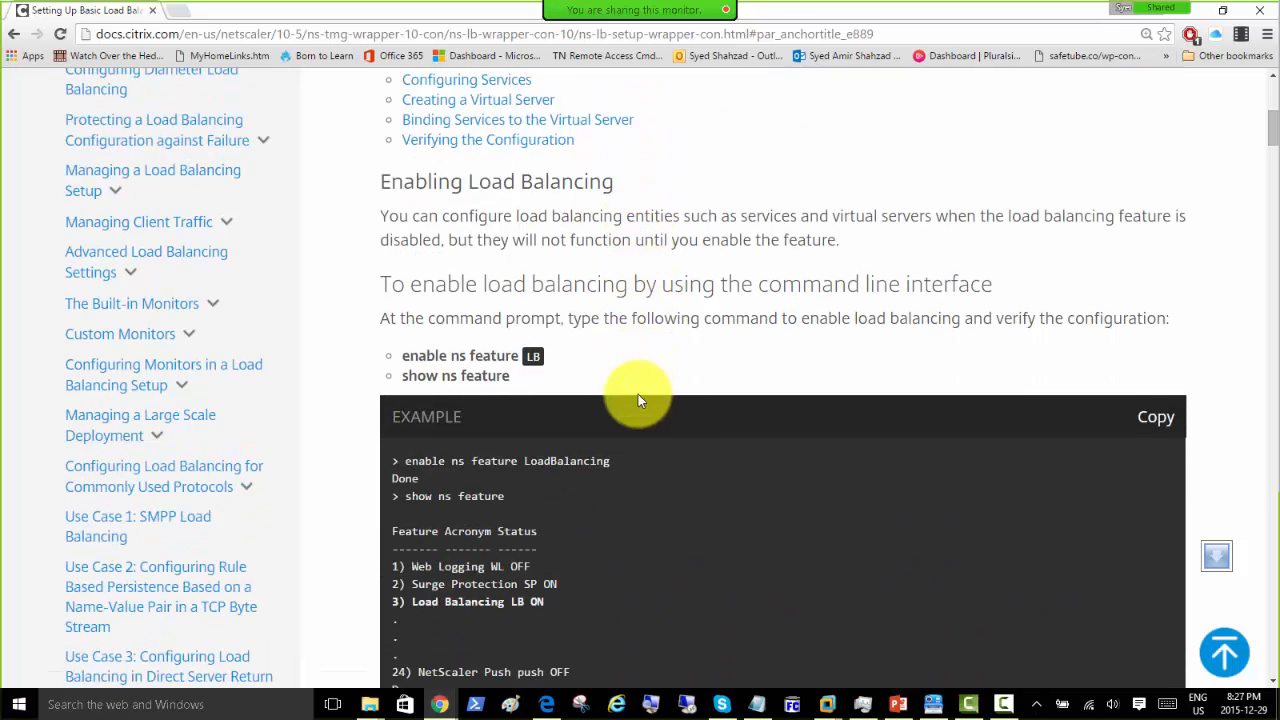
{"action": "scroll", "coordinate": [638, 400], "scroll_direction": "down", "scroll_amount": 2}
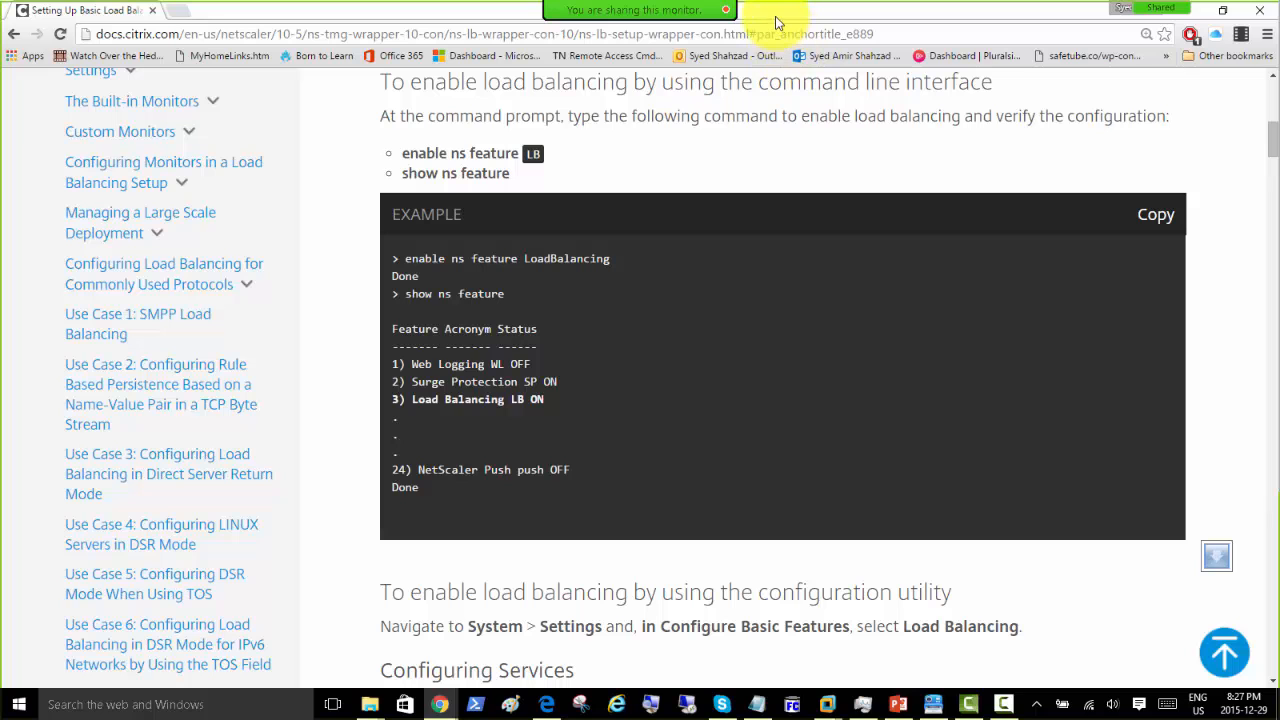
{"action": "key", "text": "alt+Tab"}
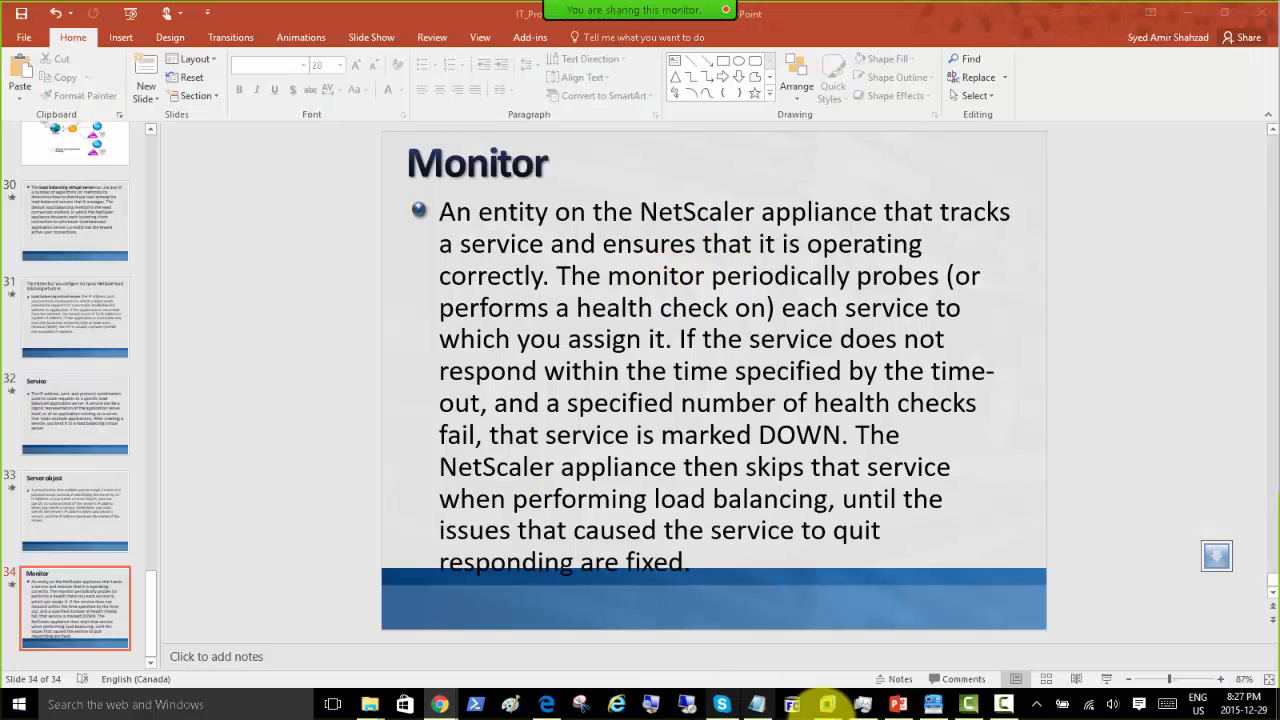
Step: Bring the NetScaler VPX console forward and log in as the nsroot administrator
{"action": "mouse_move", "coordinate": [826, 702]}
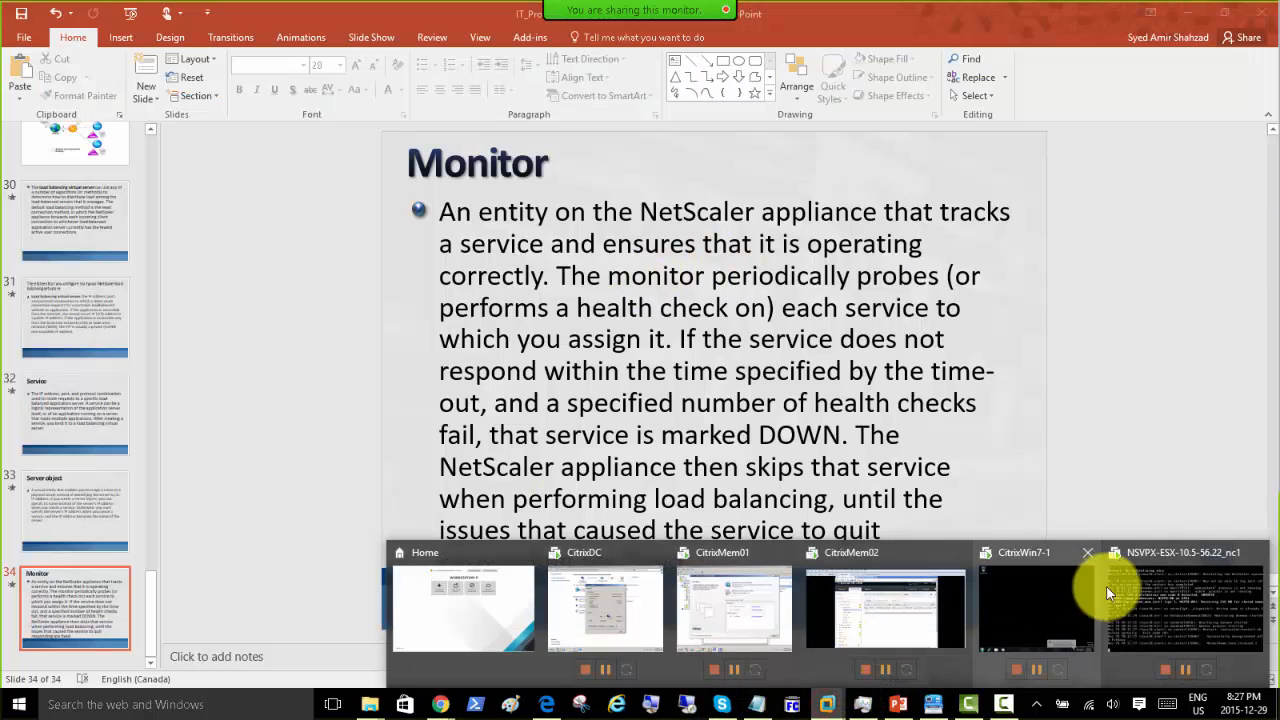
{"action": "left_click", "coordinate": [1156, 555]}
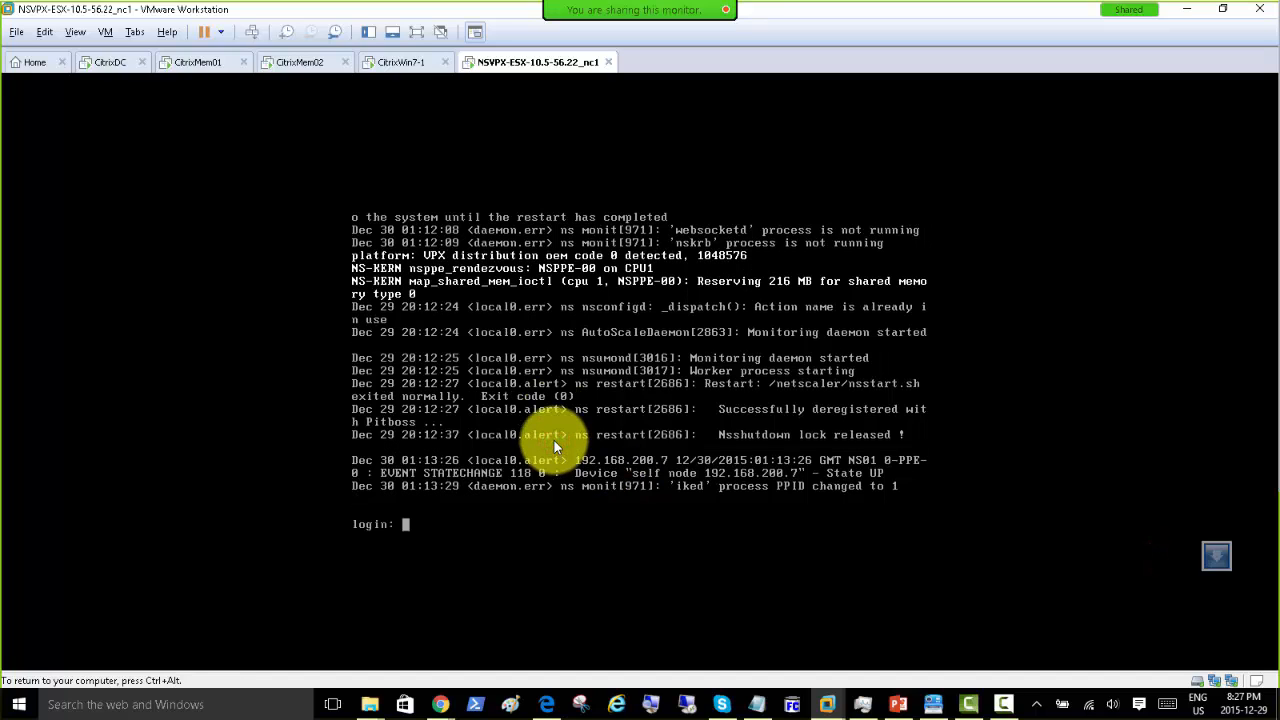
{"action": "type", "text": "nsroot"}
{"action": "key", "text": "Return"}
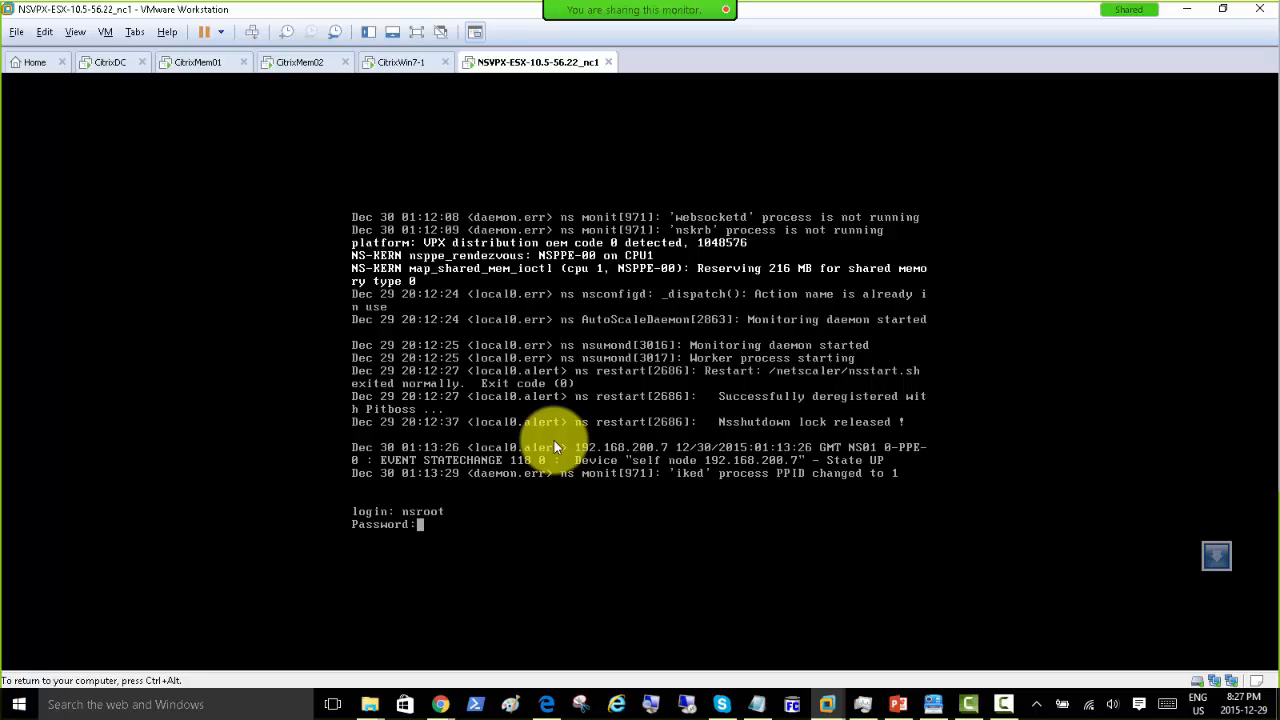
{"action": "key", "text": "Return"}
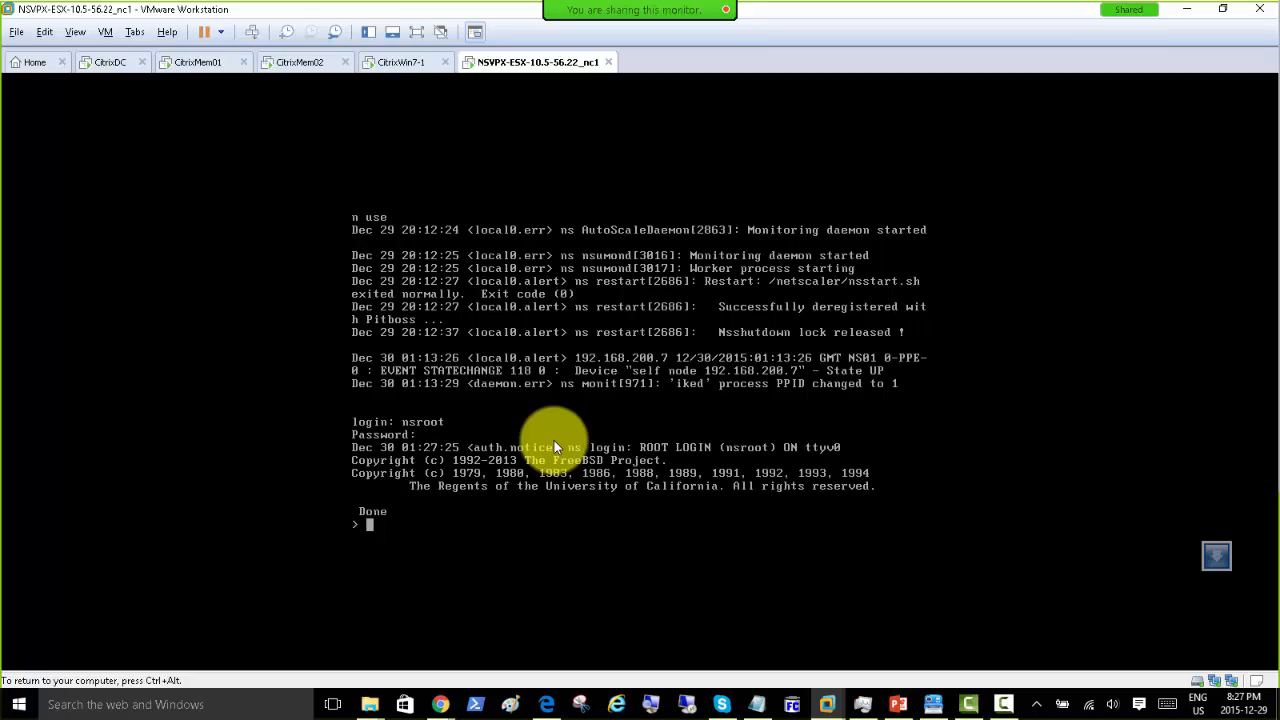
Step: Run 'enable ns feature loadbalancing', then 'show ns feature' to list each feature's status
{"action": "type", "text": "enable ns feature loadbalancing"}
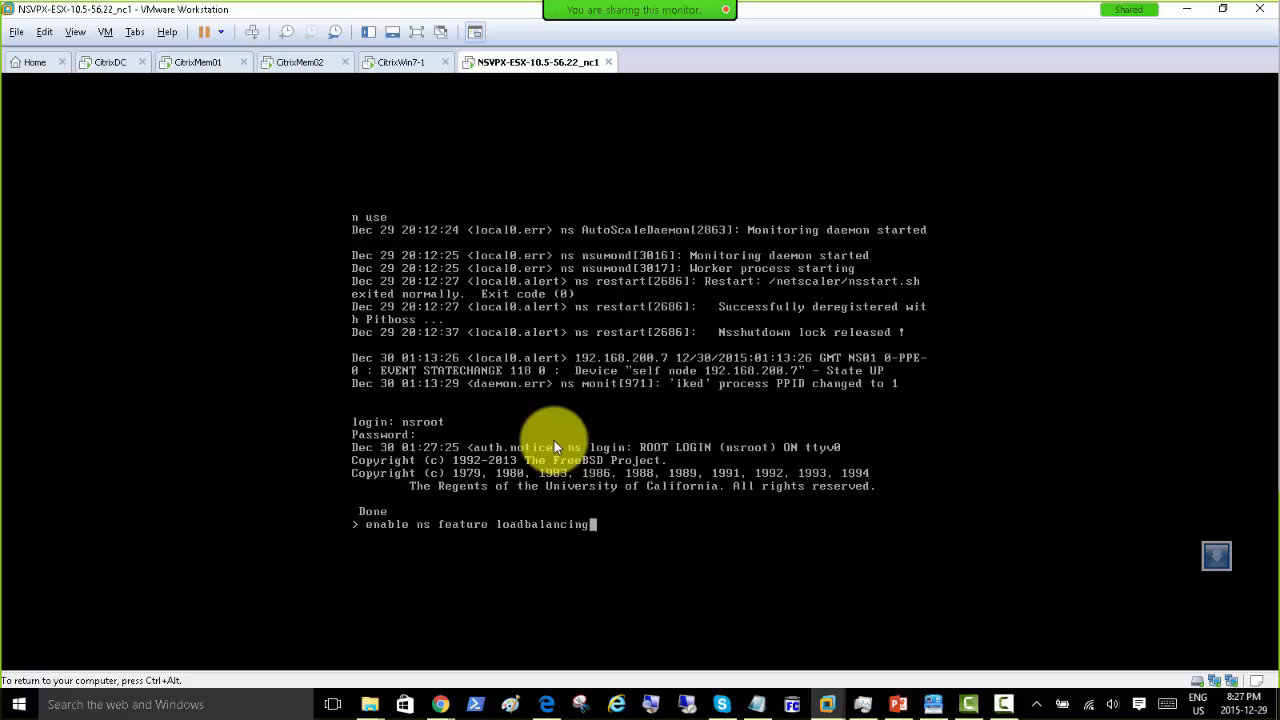
{"action": "key", "text": "Return"}
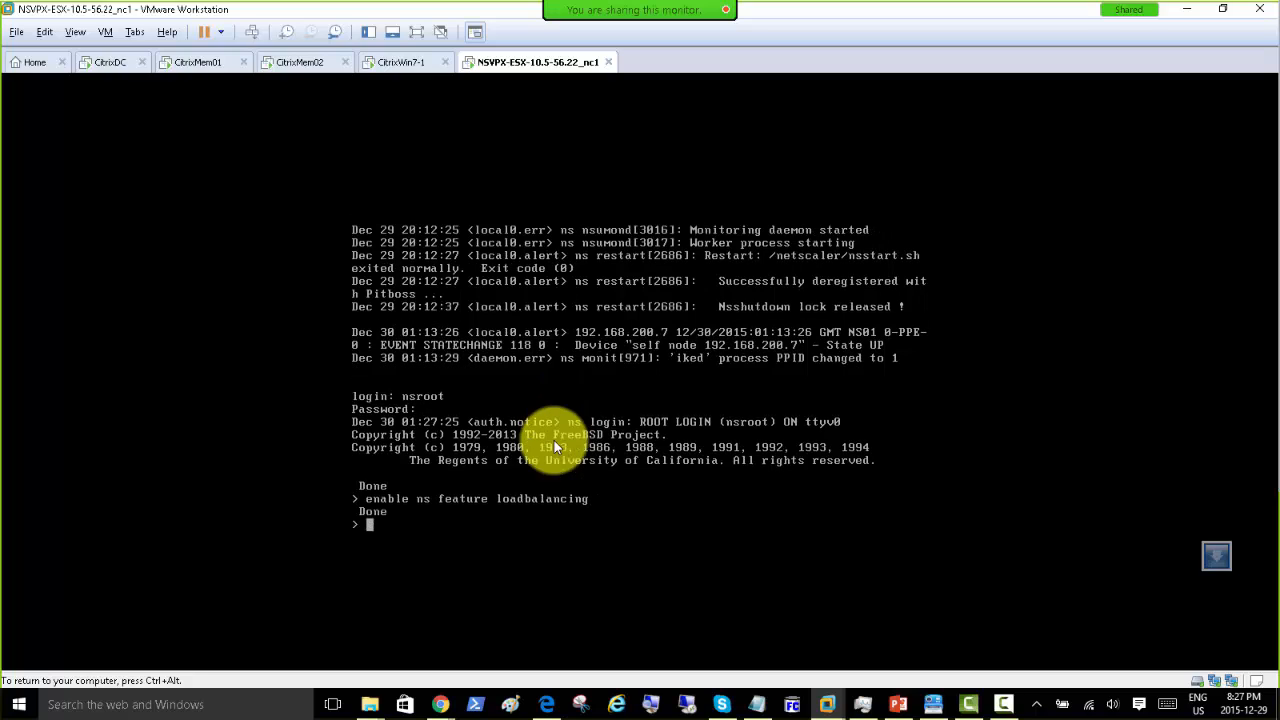
{"action": "type", "text": "show ns feature"}
{"action": "key", "text": "Return"}
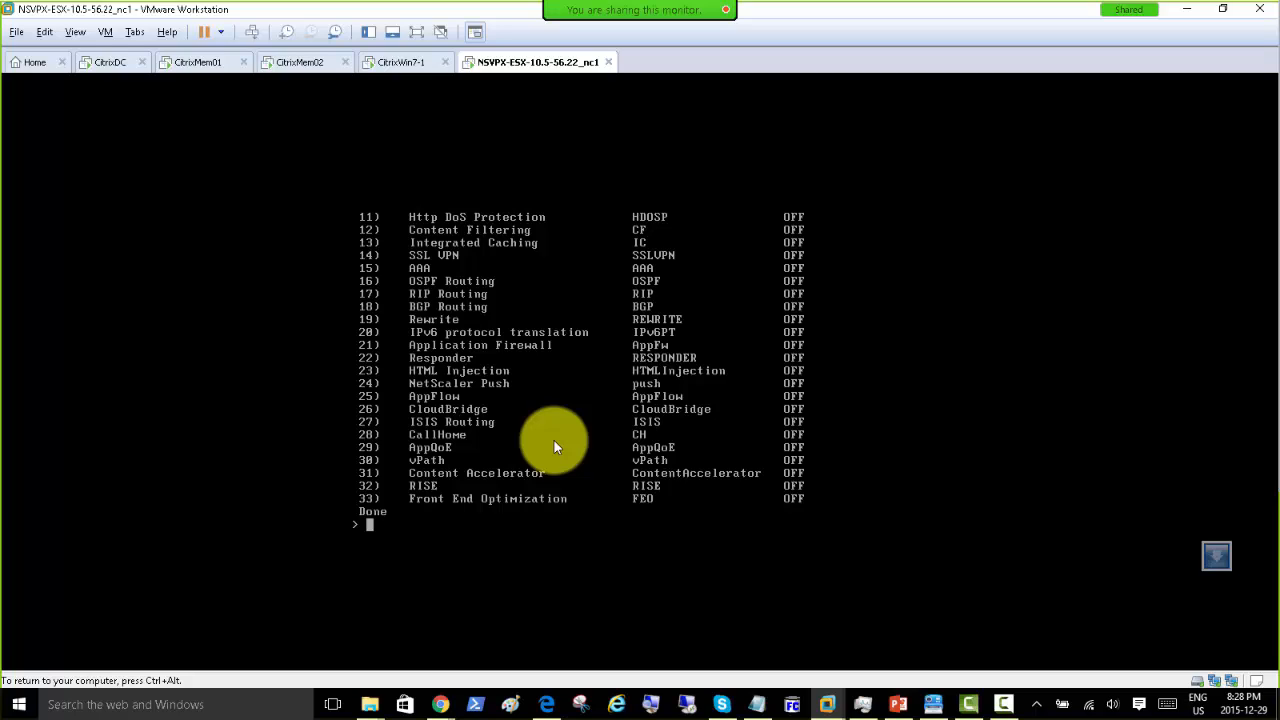
Step: Try the 'ls' command at the NetScaler prompt, then refocus the VM console
{"action": "type", "text": "ls"}
{"action": "key", "text": "Return"}
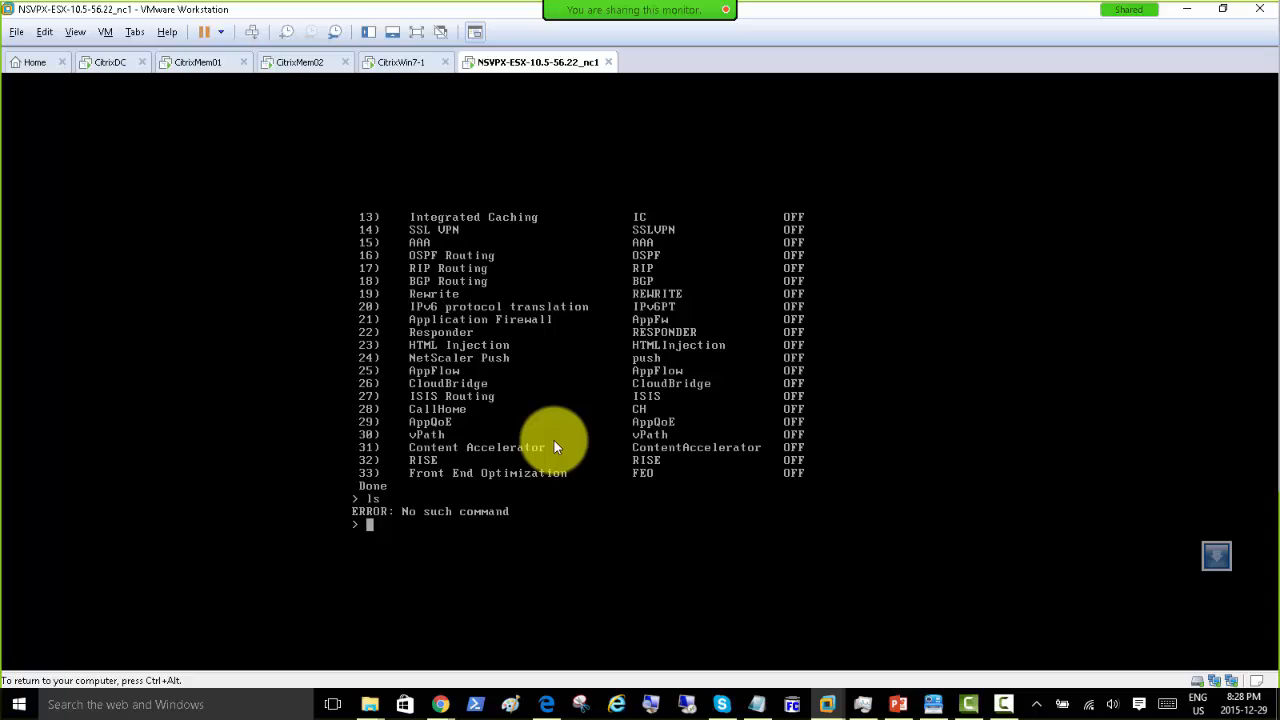
{"action": "key", "text": "ctrl+alt"}
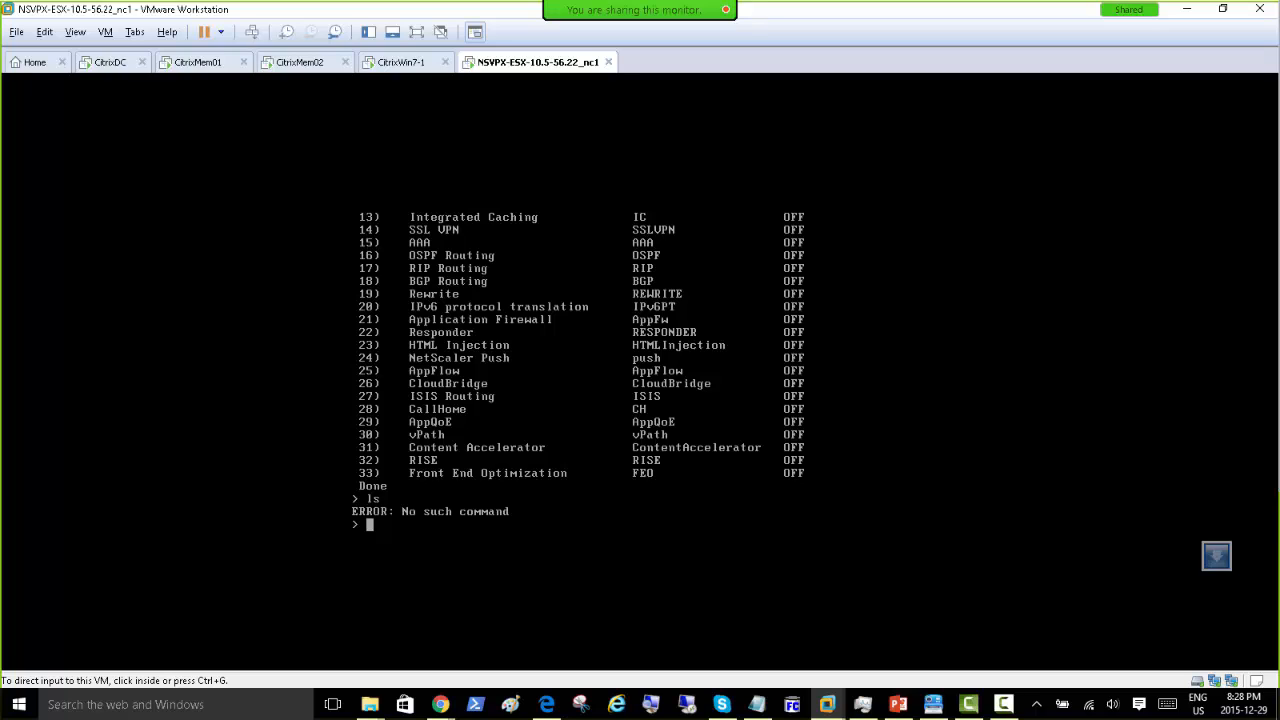
{"action": "left_click", "coordinate": [465, 521]}
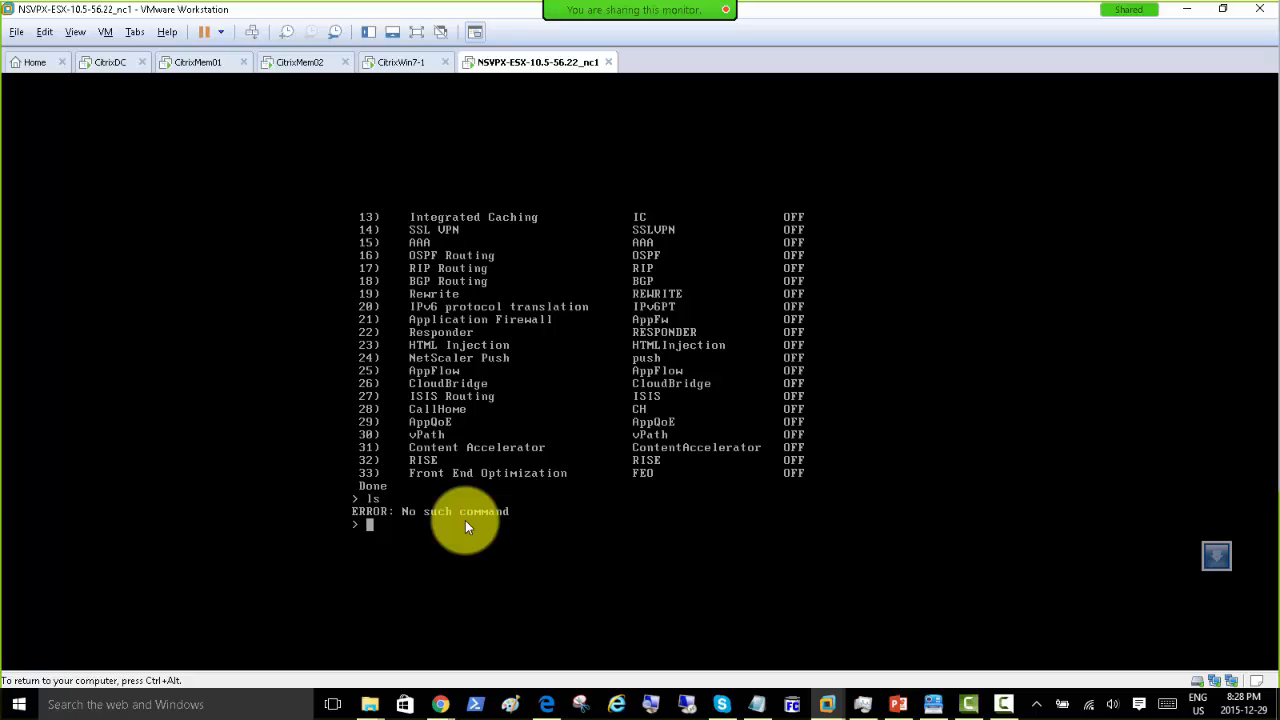
Step: Attempt feature queries for loadbalancing from command history, including a wildcard '*' variant
{"action": "type", "text": "enable ns feature loadbalancing"}
{"action": "key", "text": "Up"}
{"action": "key", "text": "Down"}
{"action": "key", "text": "Up"}
{"action": "type", "text": "loadbalancing"}
{"action": "key", "text": "Return"}
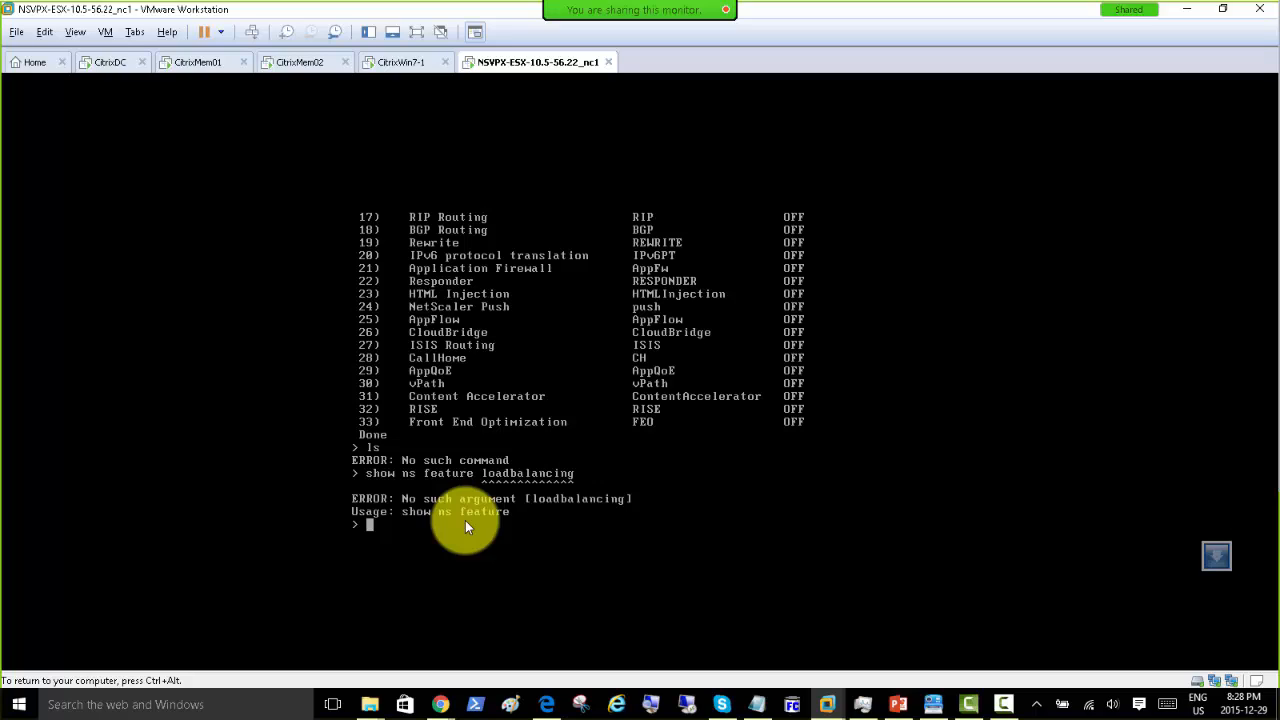
{"action": "key", "text": "Up"}
{"action": "key", "text": "BackSpace"}
{"action": "key", "text": "BackSpace"}
{"action": "key", "text": "BackSpace"}
{"action": "key", "text": "BackSpace"}
{"action": "key", "text": "BackSpace"}
{"action": "key", "text": "BackSpace"}
{"action": "key", "text": "BackSpace"}
{"action": "key", "text": "BackSpace"}
{"action": "key", "text": "BackSpace"}
{"action": "key", "text": "BackSpace"}
{"action": "key", "text": "BackSpace"}
{"action": "key", "text": "BackSpace"}
{"action": "type", "text": "*"}
{"action": "key", "text": "Return"}
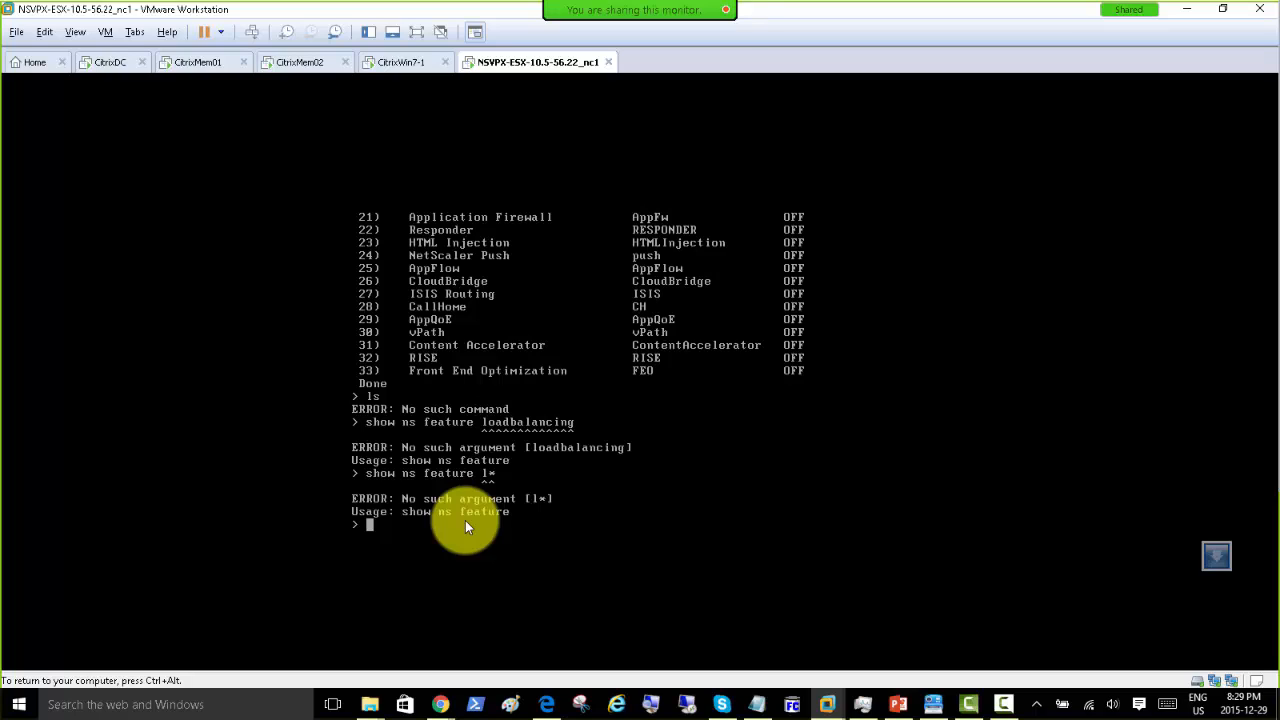
Step: Rerun 'enable ns feature loadbalancing' to get Done, then bring the Citrix docs over VMware
{"action": "key", "text": "ctrl+alt"}
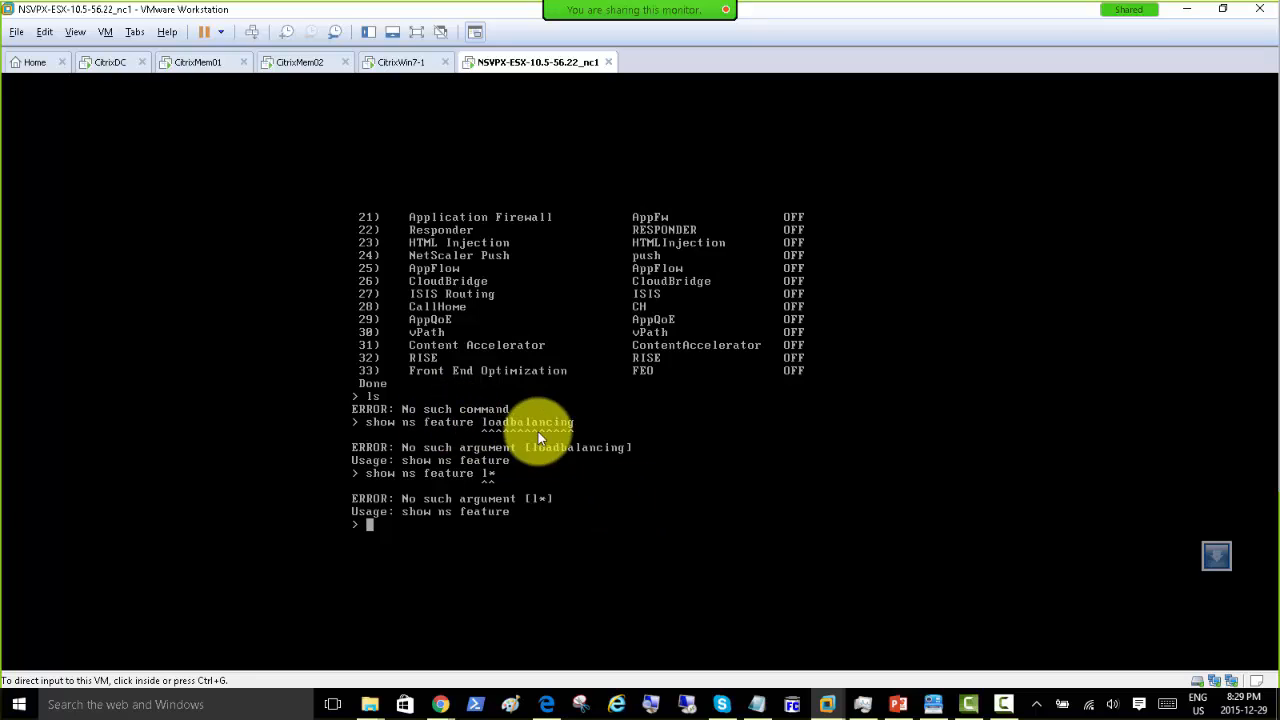
{"action": "left_click", "coordinate": [575, 497]}
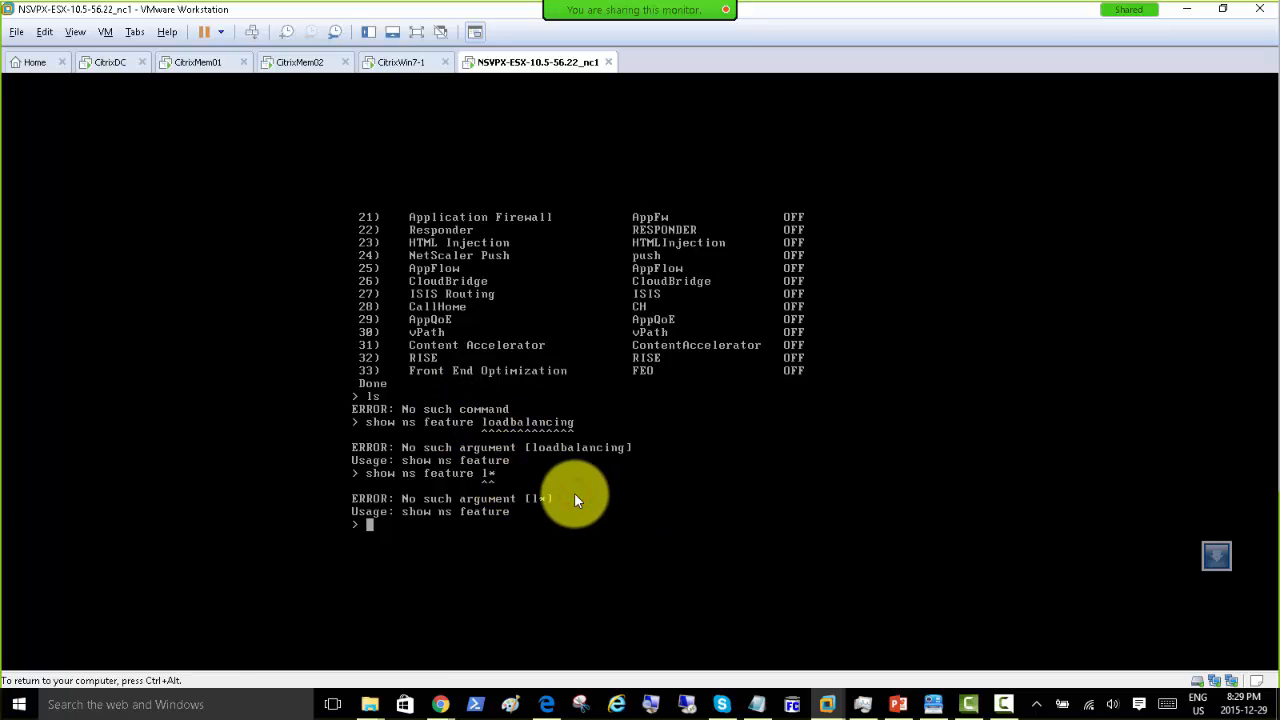
{"action": "key", "text": "Up"}
{"action": "key", "text": "Up"}
{"action": "key", "text": "Up"}
{"action": "key", "text": "Up"}
{"action": "key", "text": "Up"}
{"action": "key", "text": "Return"}
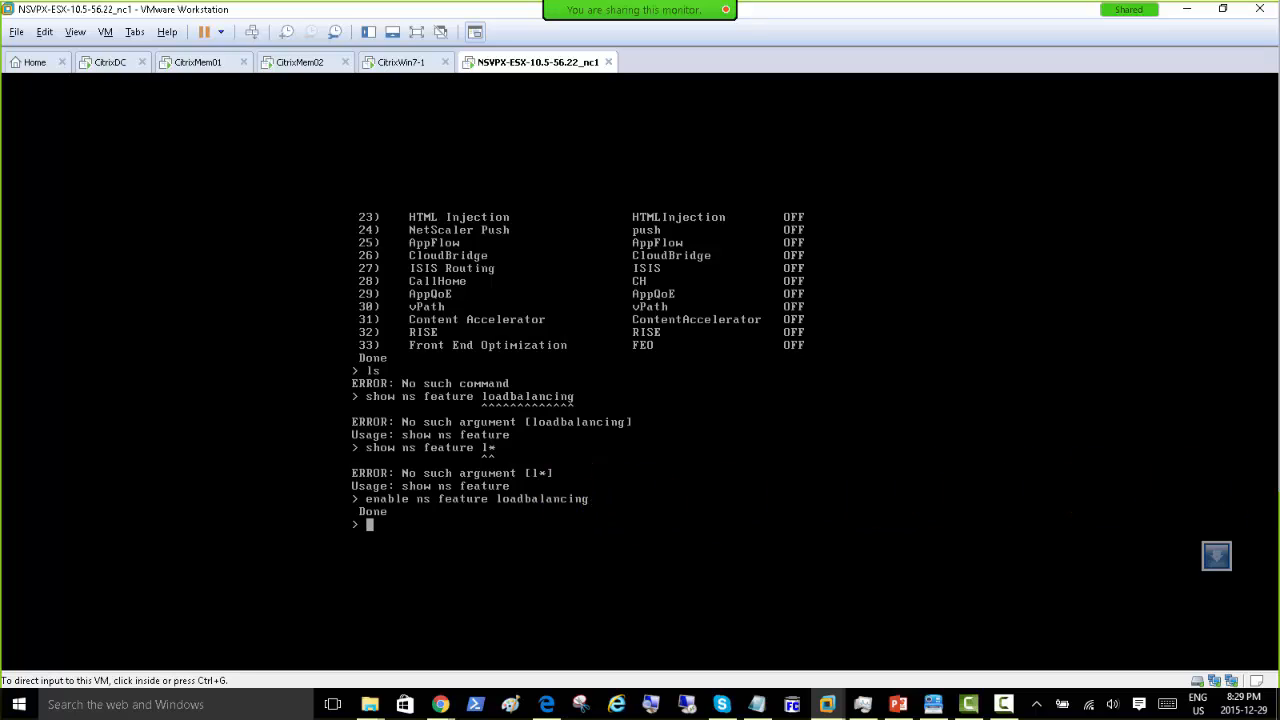
{"action": "key", "text": "alt+Tab"}
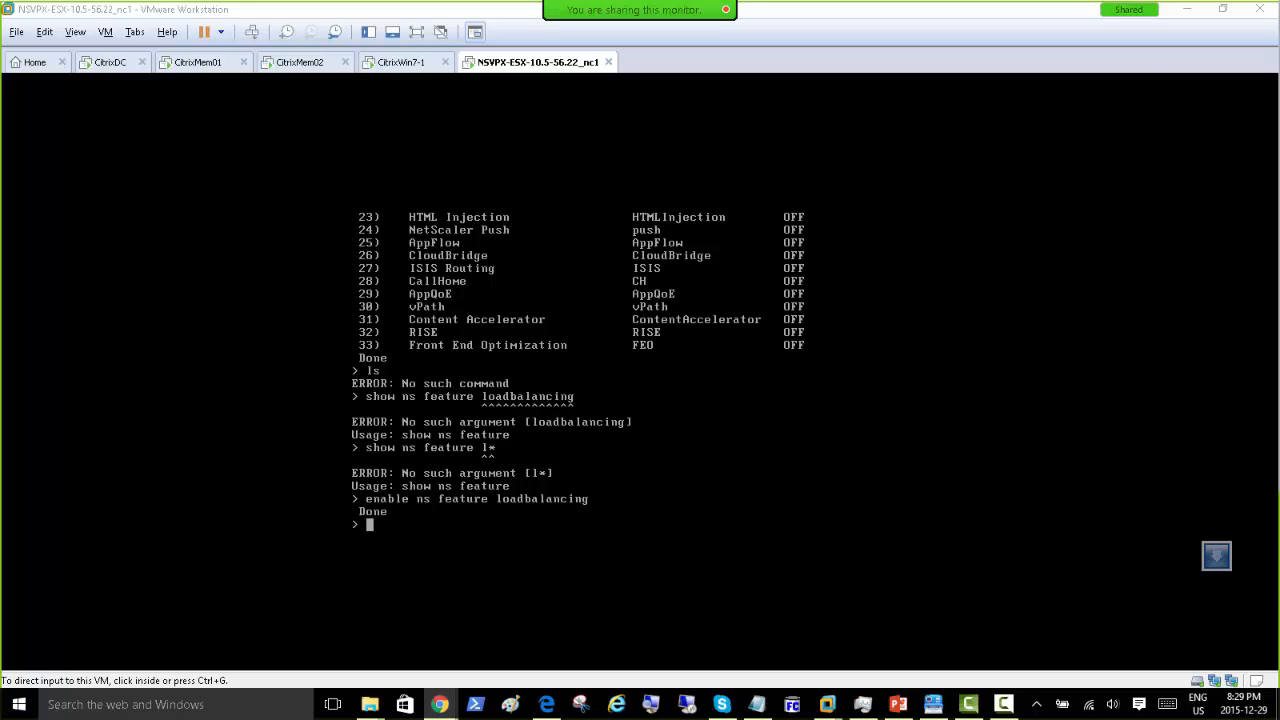
{"action": "left_click_drag", "start_coordinate": [1279, 84], "coordinate": [384, 92]}
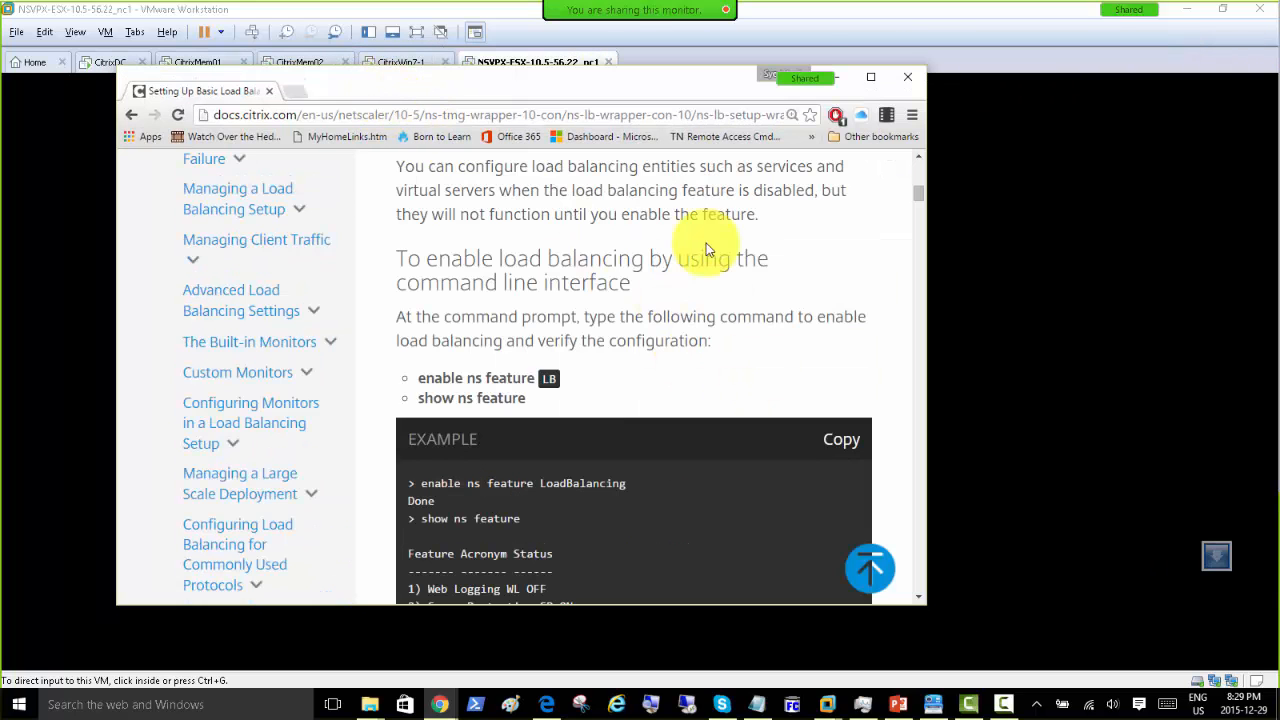
Step: Maximize the Citrix docs, read the configuration utility section, then move it to the other monitor
{"action": "double_click", "coordinate": [686, 86]}
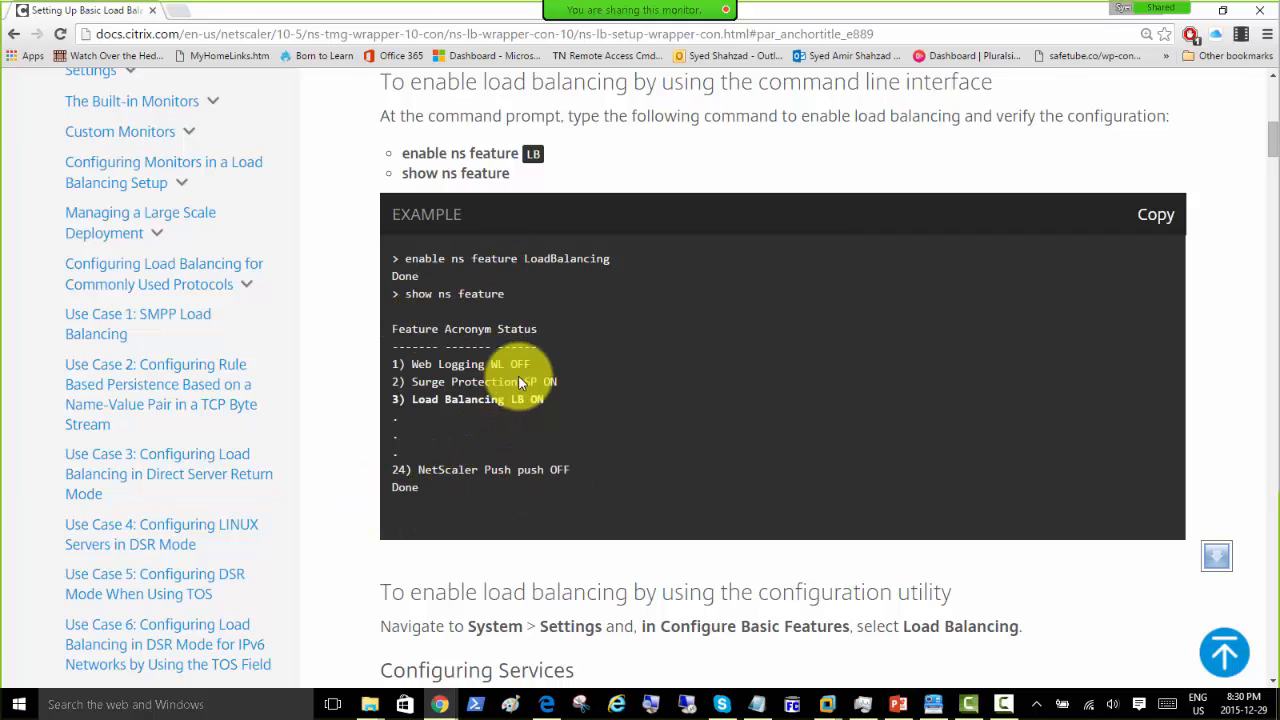
{"action": "scroll", "coordinate": [521, 339], "scroll_direction": "down", "scroll_amount": 3}
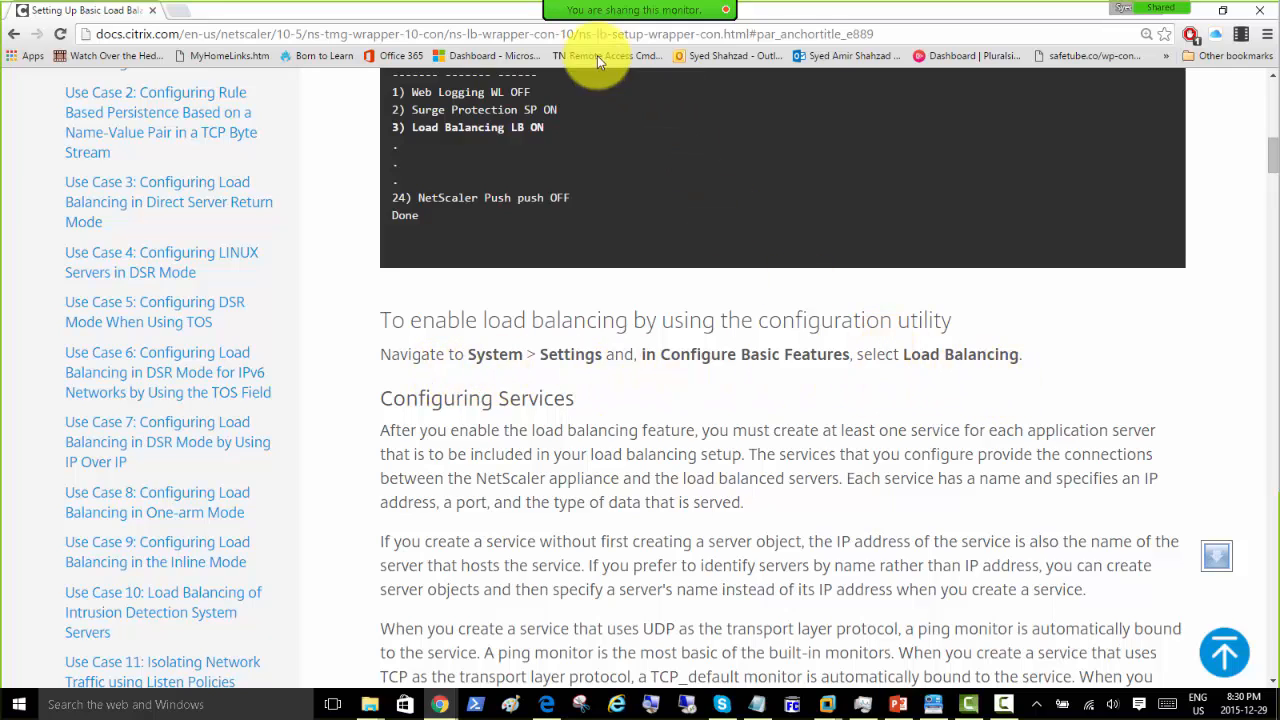
{"action": "left_click_drag", "start_coordinate": [381, 12], "coordinate": [1279, 178]}
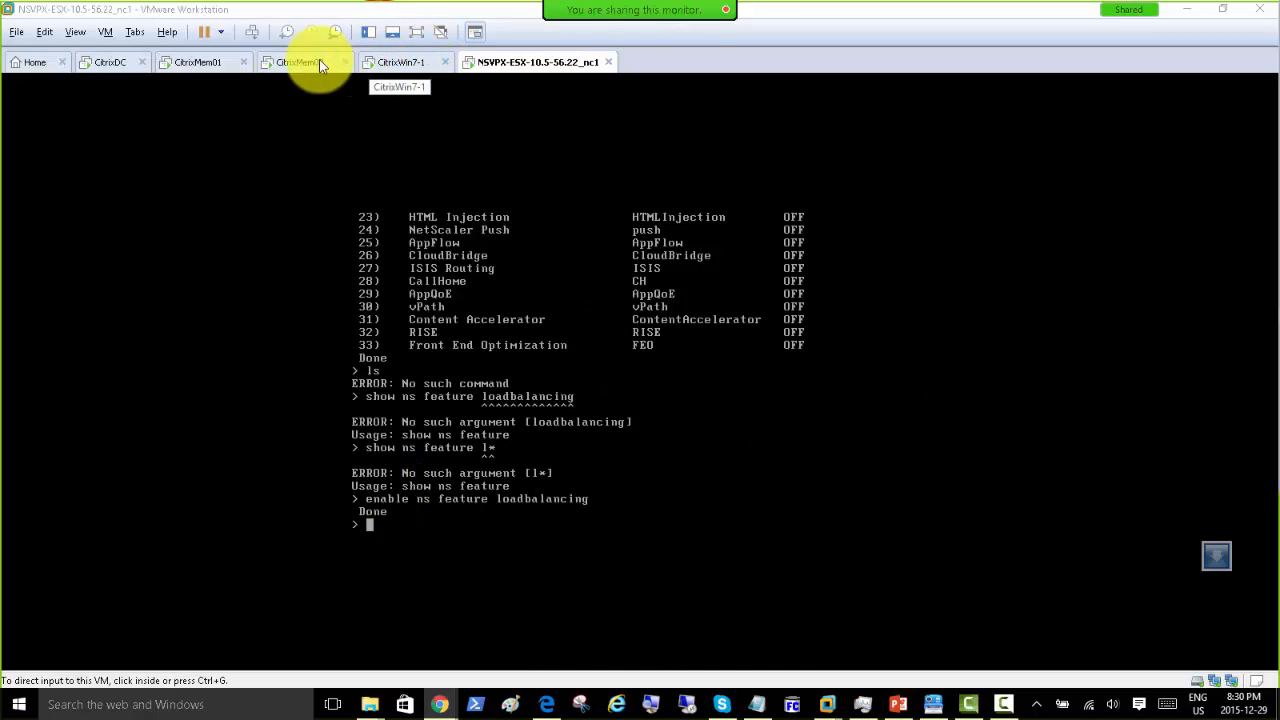
Step: In the CitrixMem02 VM's NetScaler utility, expand System and review the Licenses page
{"action": "left_click", "coordinate": [304, 66]}
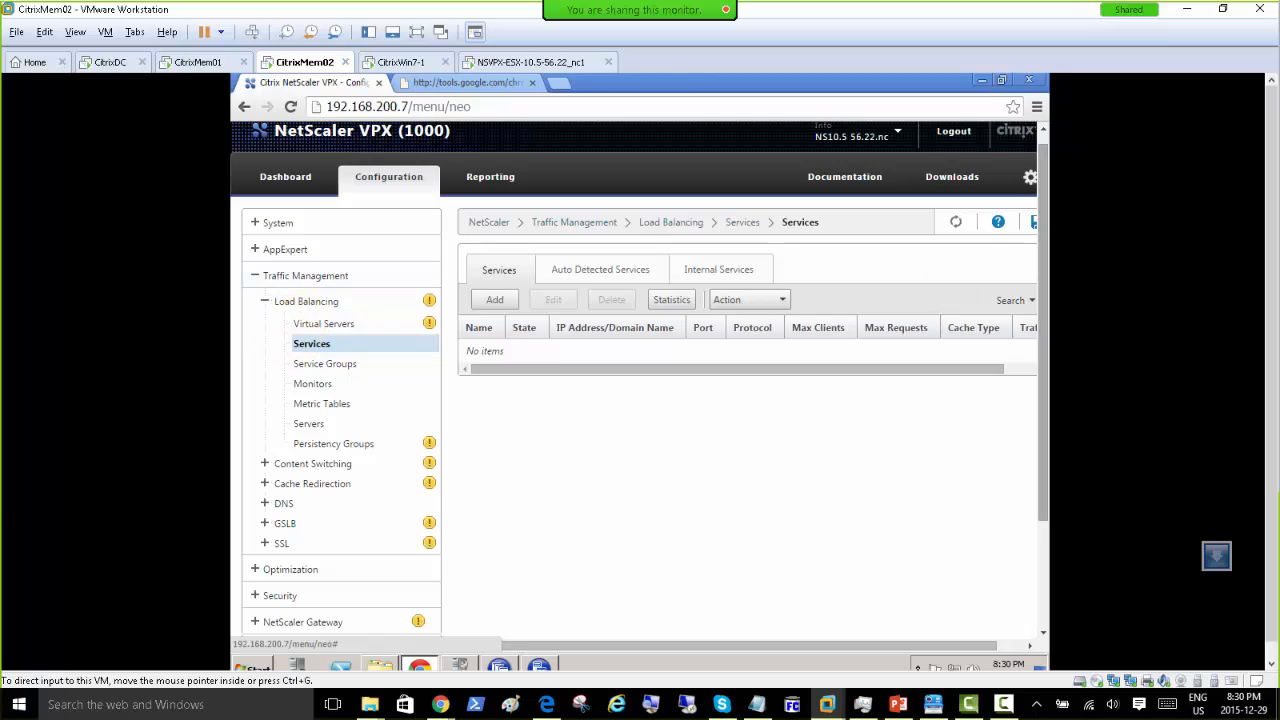
{"action": "key", "text": "alt+Tab"}
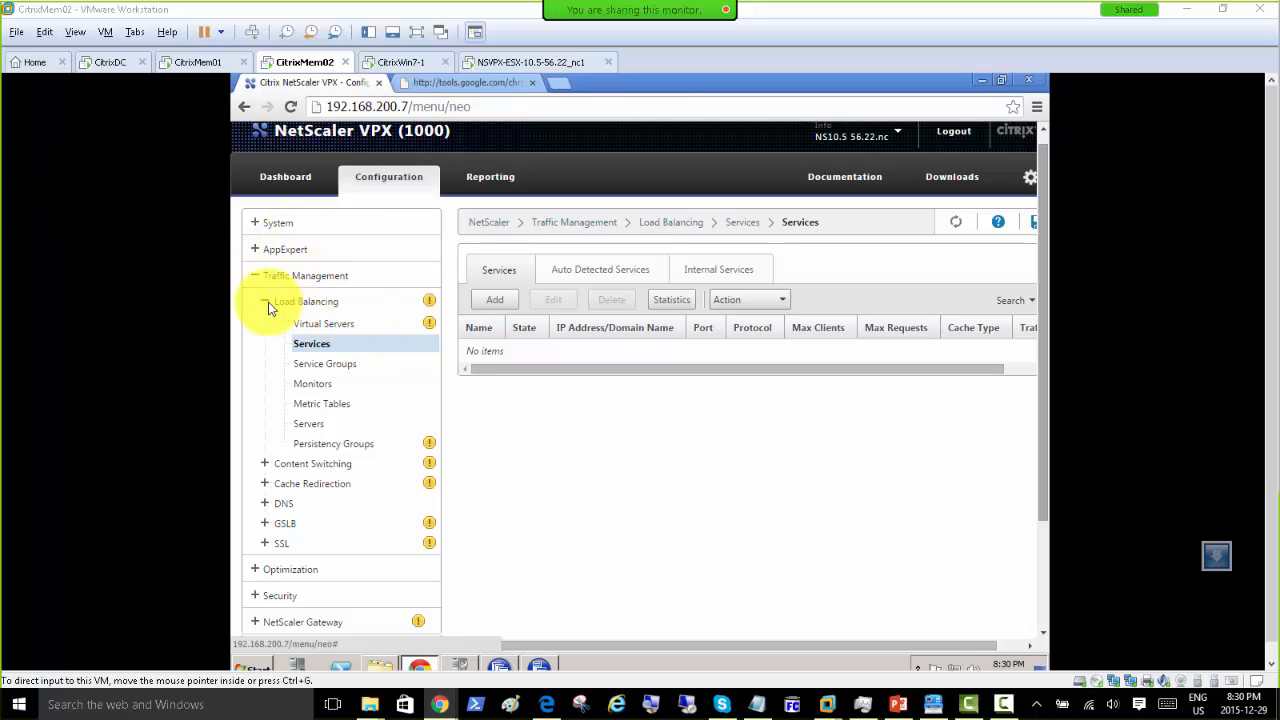
{"action": "left_click", "coordinate": [257, 224]}
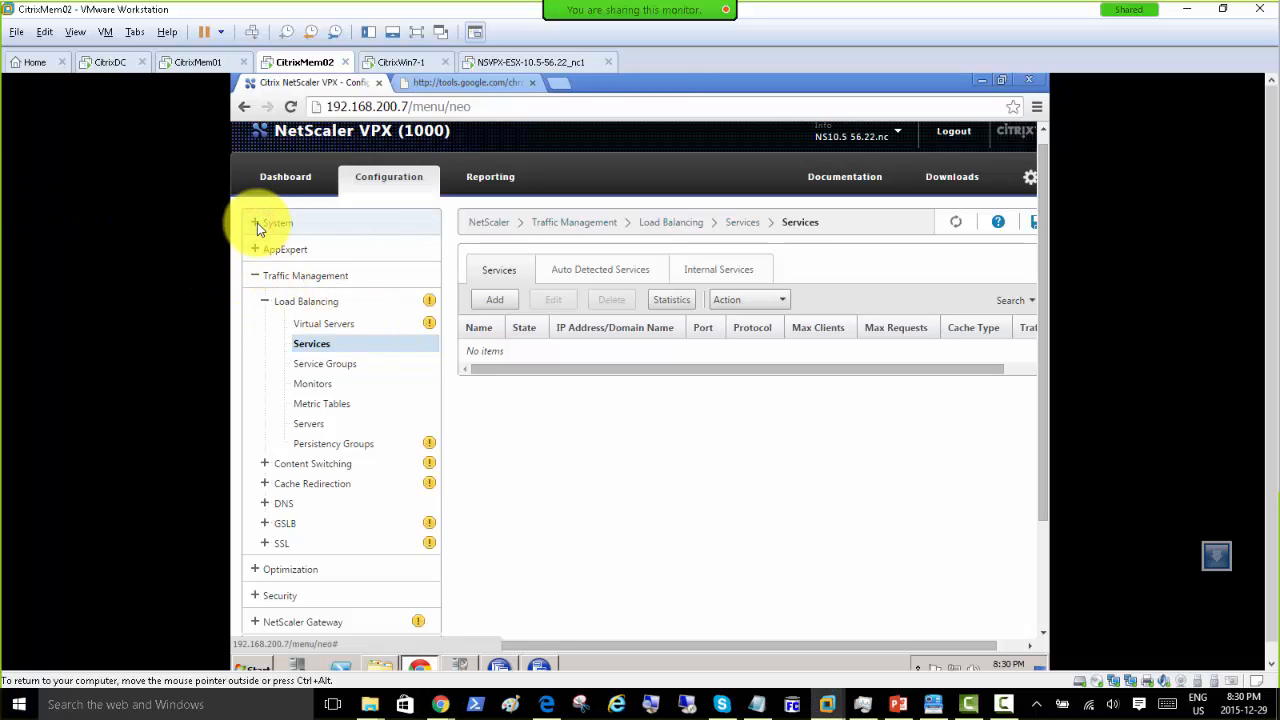
{"action": "left_click", "coordinate": [257, 224]}
{"action": "left_click", "coordinate": [291, 270]}
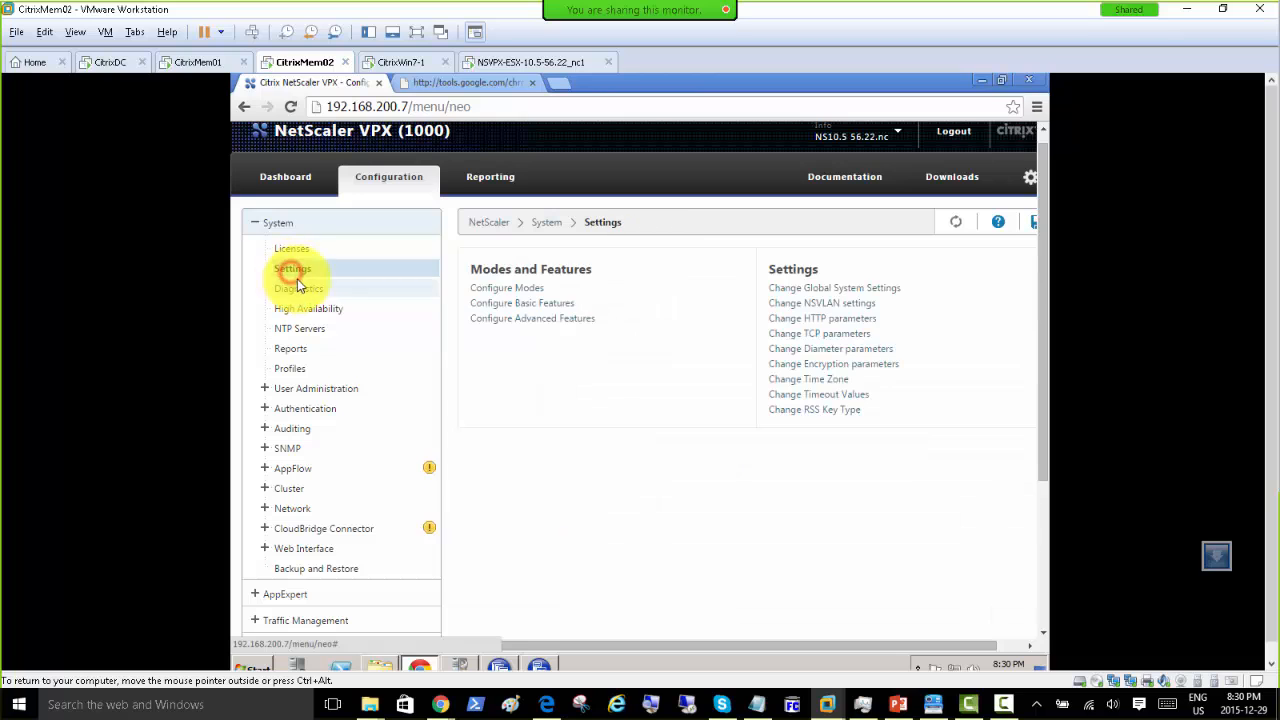
{"action": "left_click", "coordinate": [292, 248]}
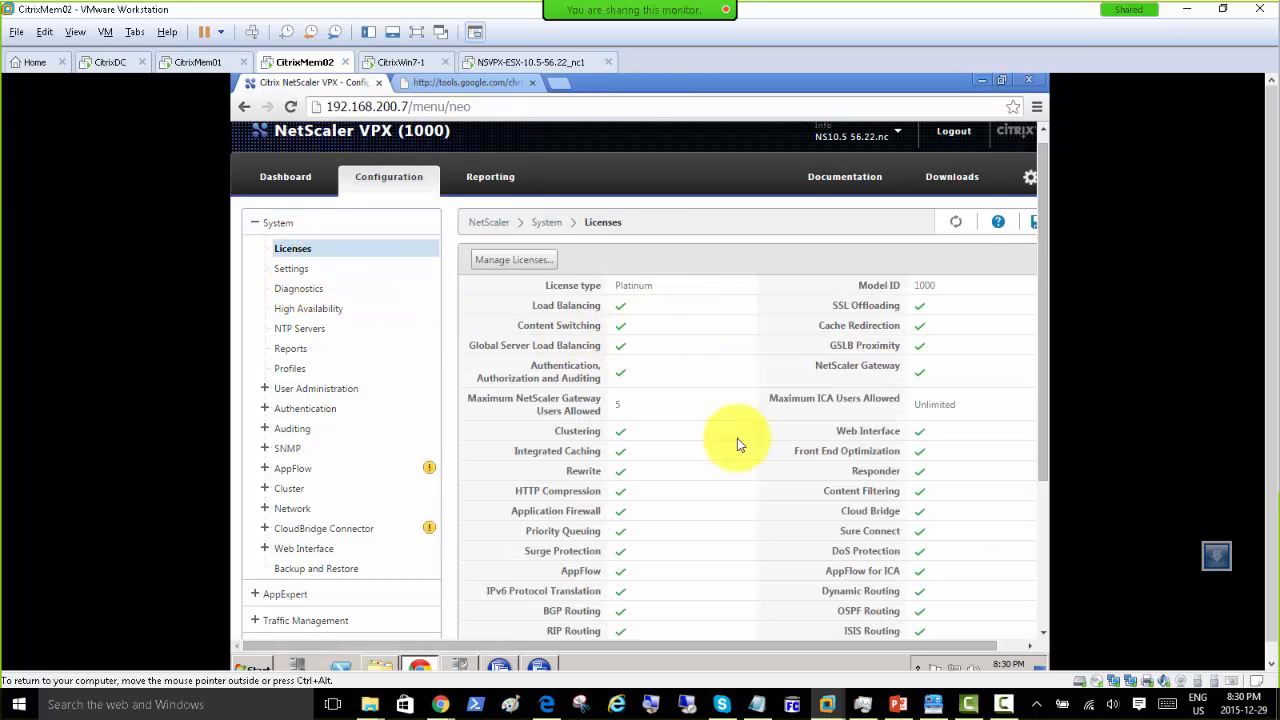
{"action": "scroll", "coordinate": [748, 490], "scroll_direction": "down", "scroll_amount": 3}
{"action": "scroll", "coordinate": [748, 490], "scroll_direction": "up", "scroll_amount": 4}
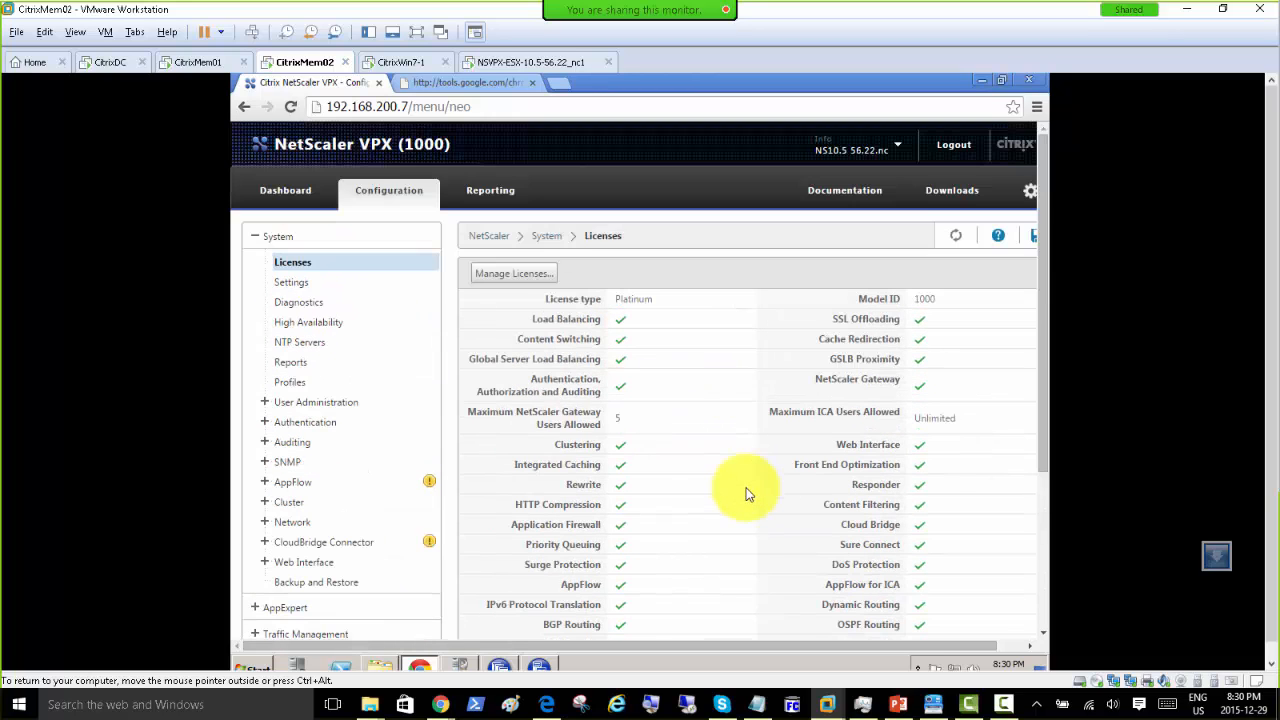
Step: Confirm Load Balancing is checked in Configure Basic Features, then go back to System Settings
{"action": "left_click", "coordinate": [292, 283]}
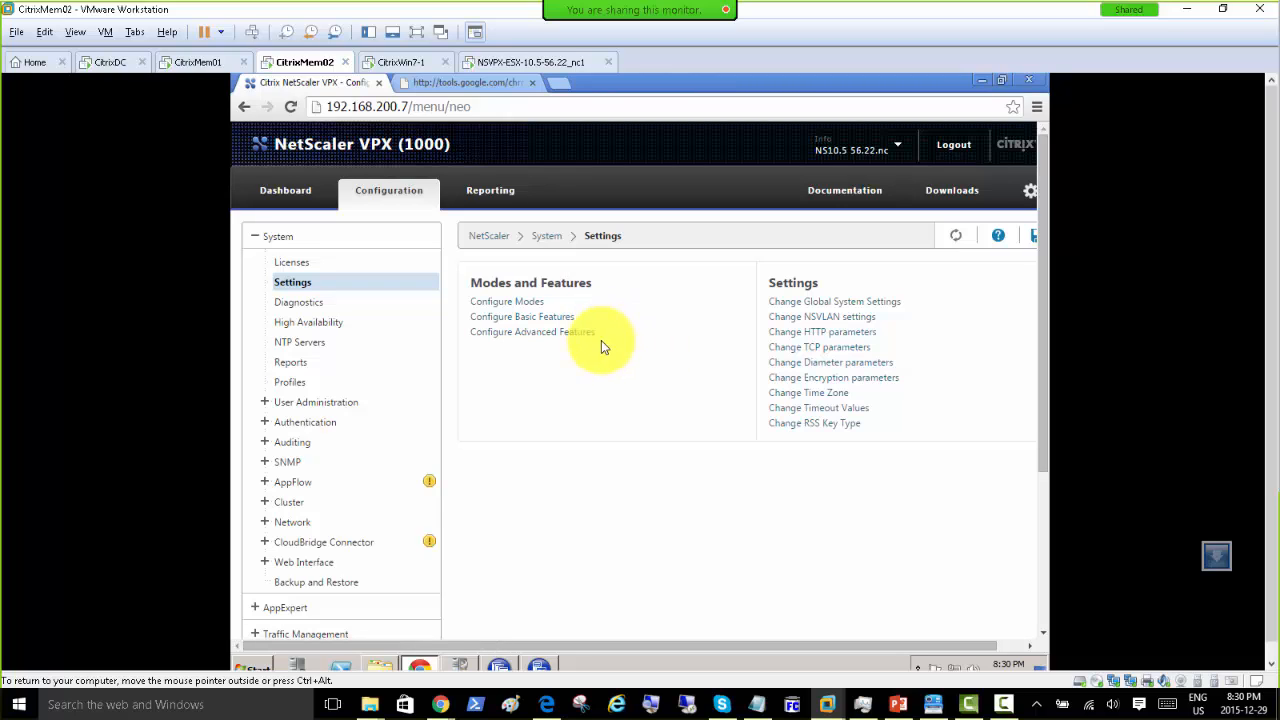
{"action": "left_click", "coordinate": [533, 316]}
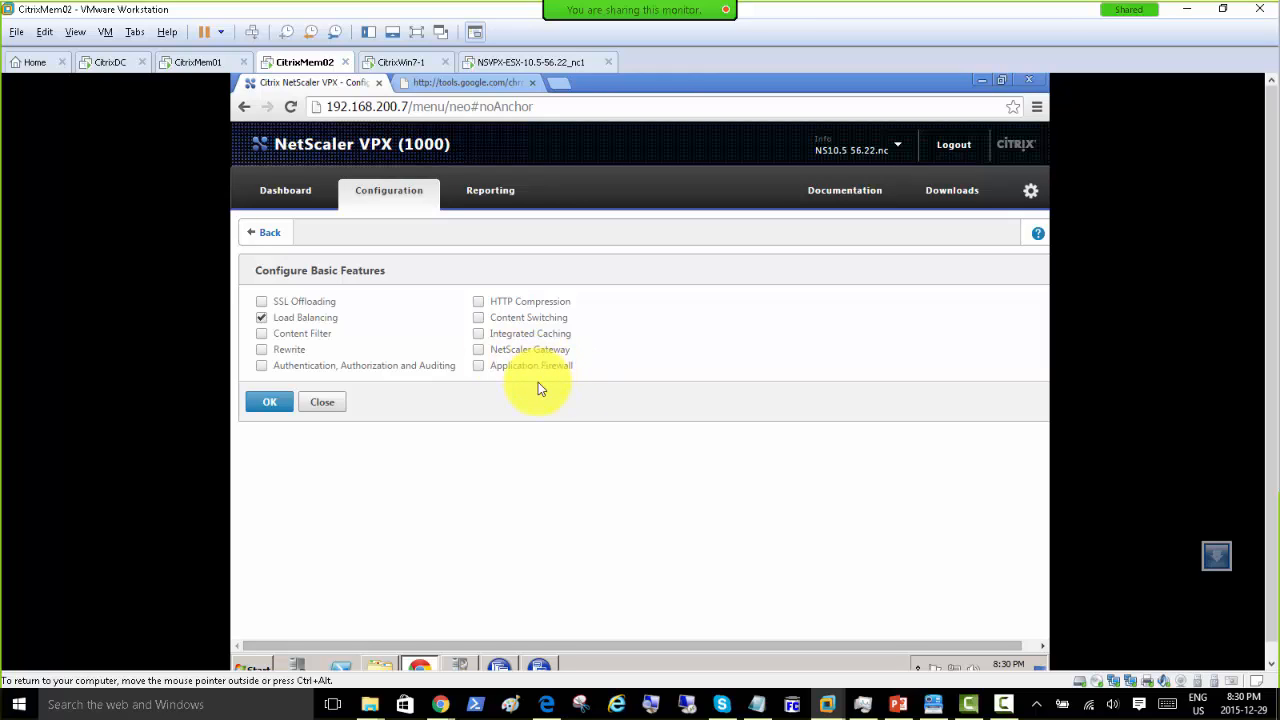
{"action": "left_click", "coordinate": [266, 233]}
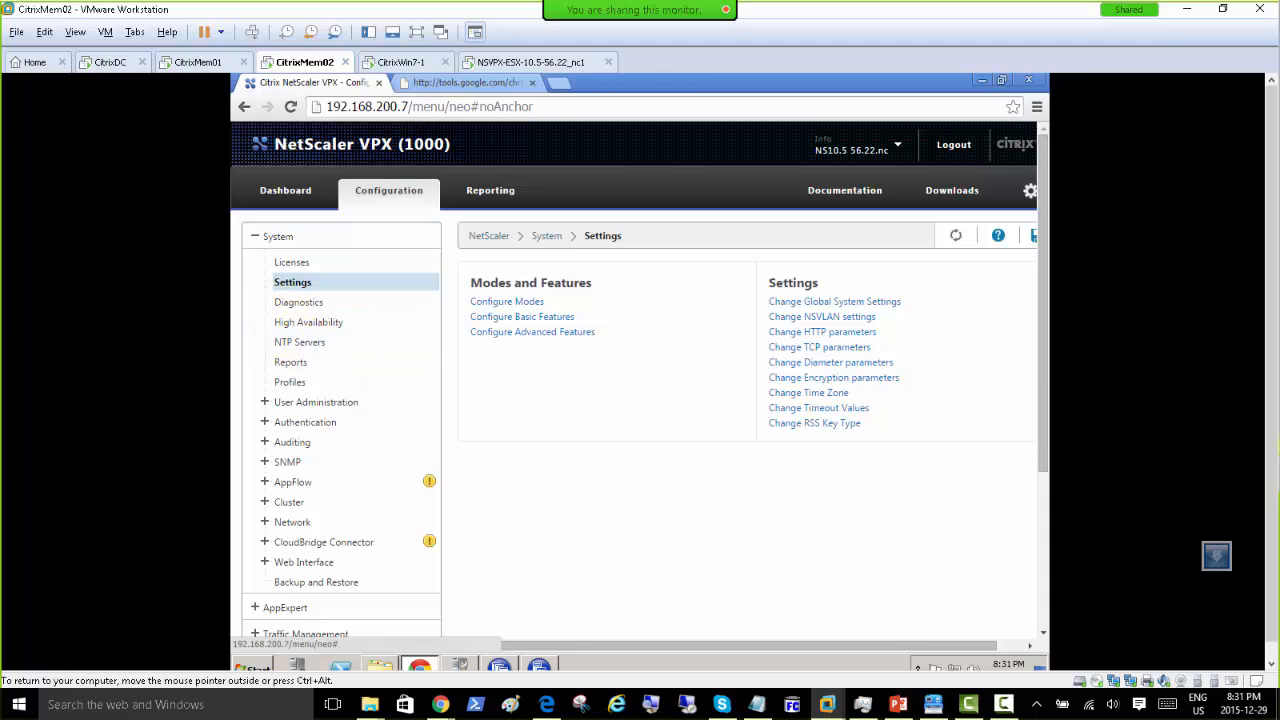
Step: Move the Chrome docs onto this monitor, maximize it, and scroll through 'Setting Up Basic Load Balancing'
{"action": "left_click_drag", "start_coordinate": [1279, 46], "coordinate": [523, 79]}
{"action": "double_click", "coordinate": [581, 88]}
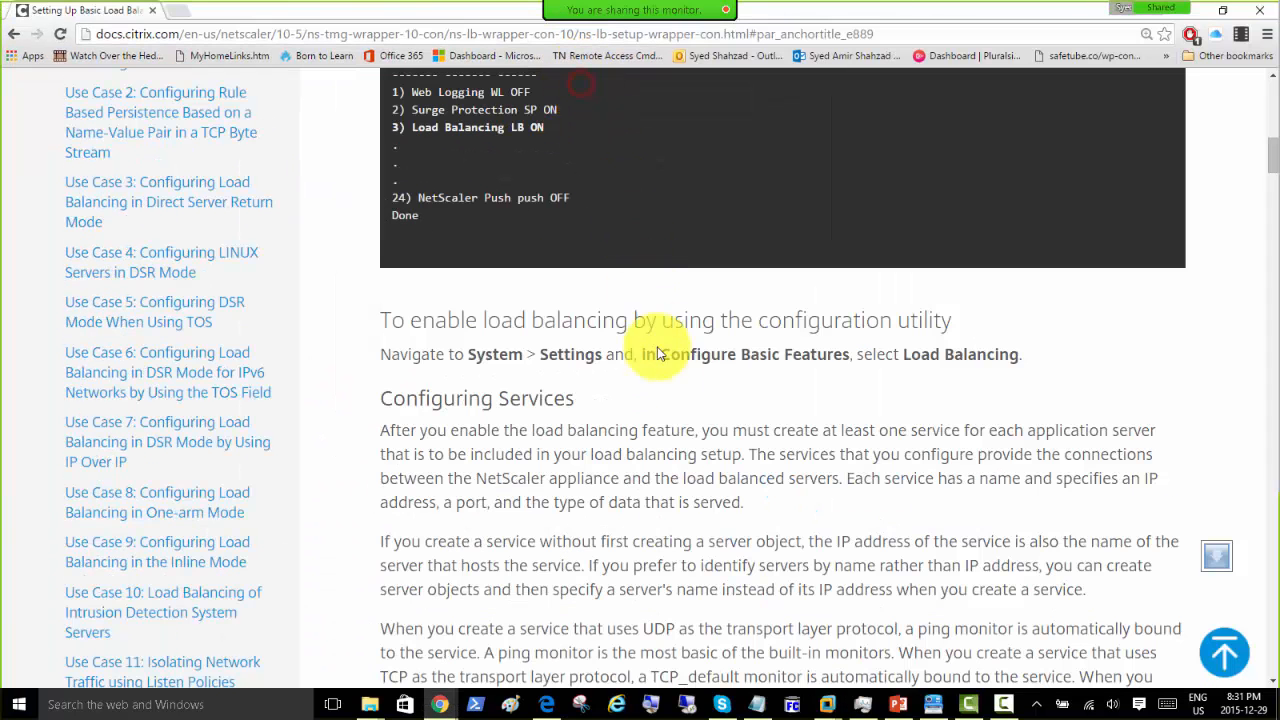
{"action": "scroll", "coordinate": [768, 424], "scroll_direction": "up", "scroll_amount": 10}
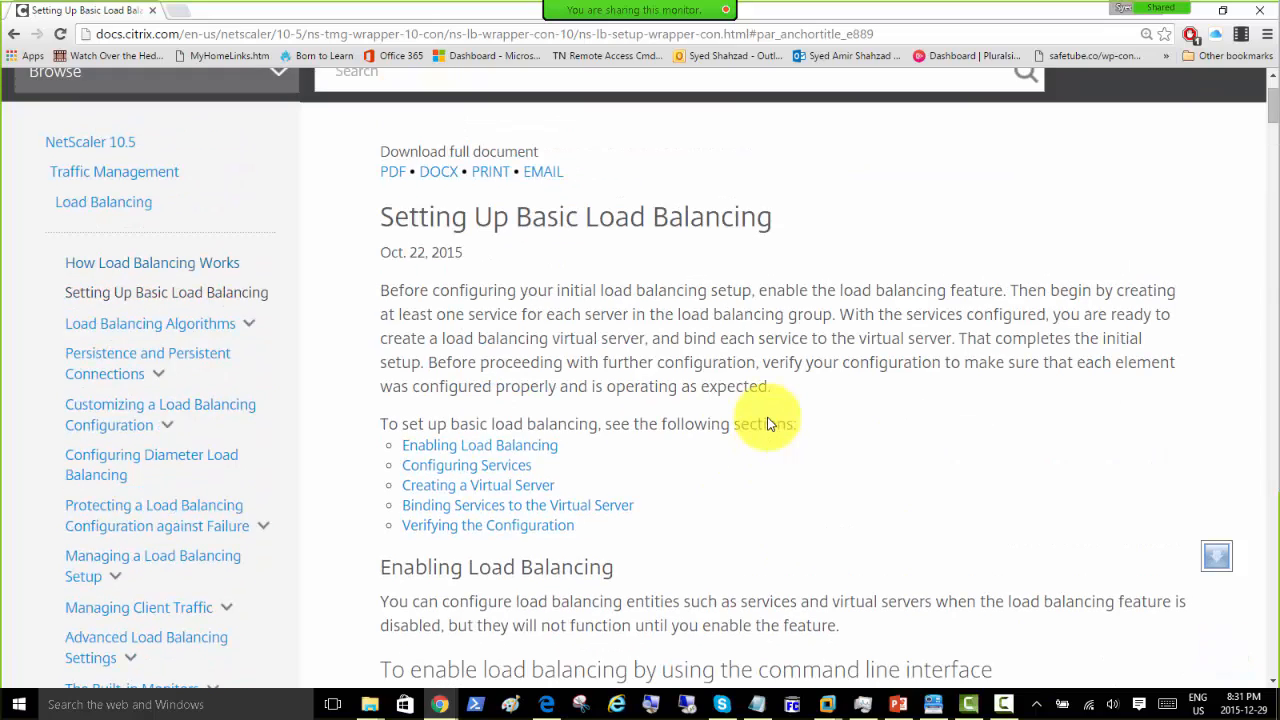
{"action": "scroll", "coordinate": [683, 283], "scroll_direction": "down", "scroll_amount": 5}
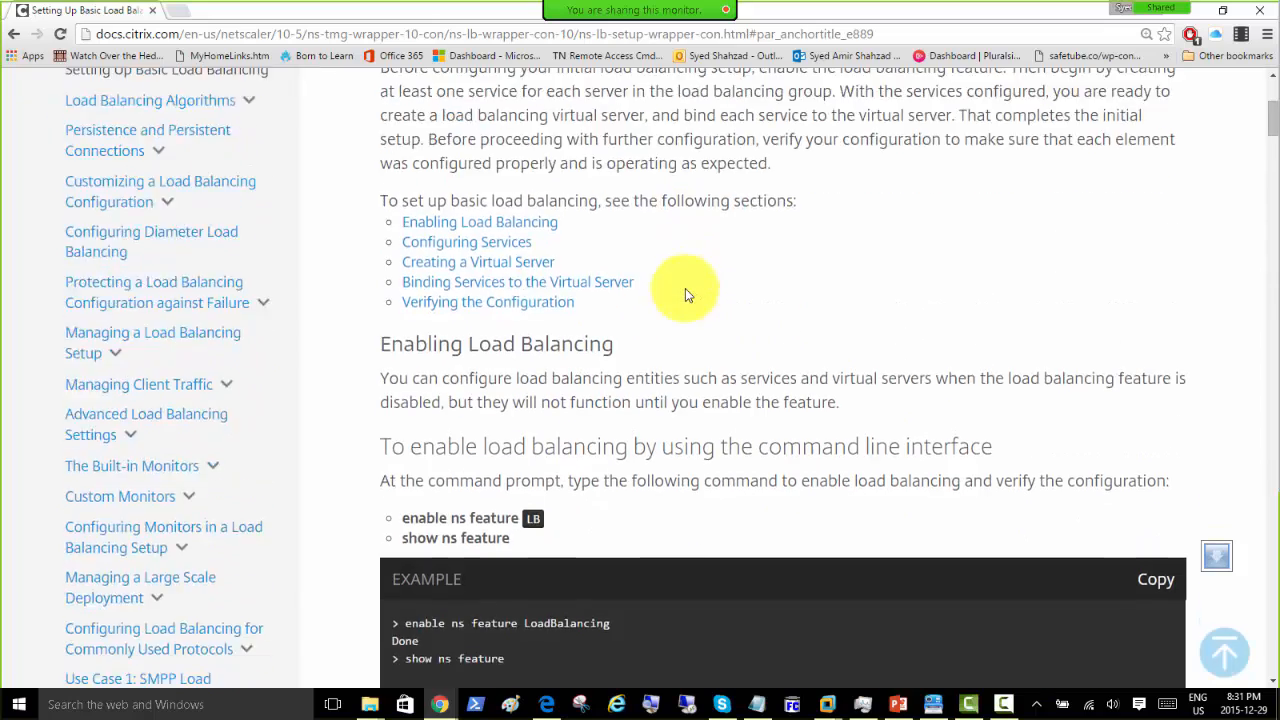
{"action": "scroll", "coordinate": [685, 293], "scroll_direction": "down", "scroll_amount": 3}
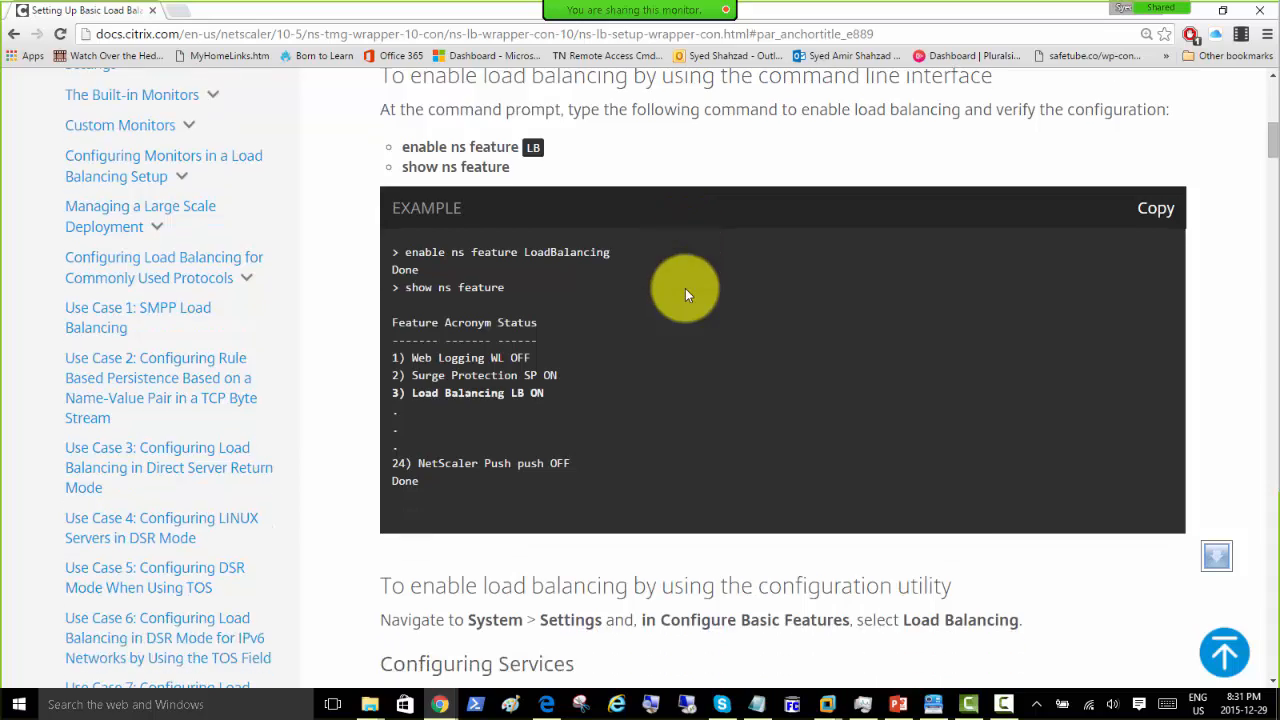
{"action": "scroll", "coordinate": [685, 290], "scroll_direction": "down", "scroll_amount": 2}
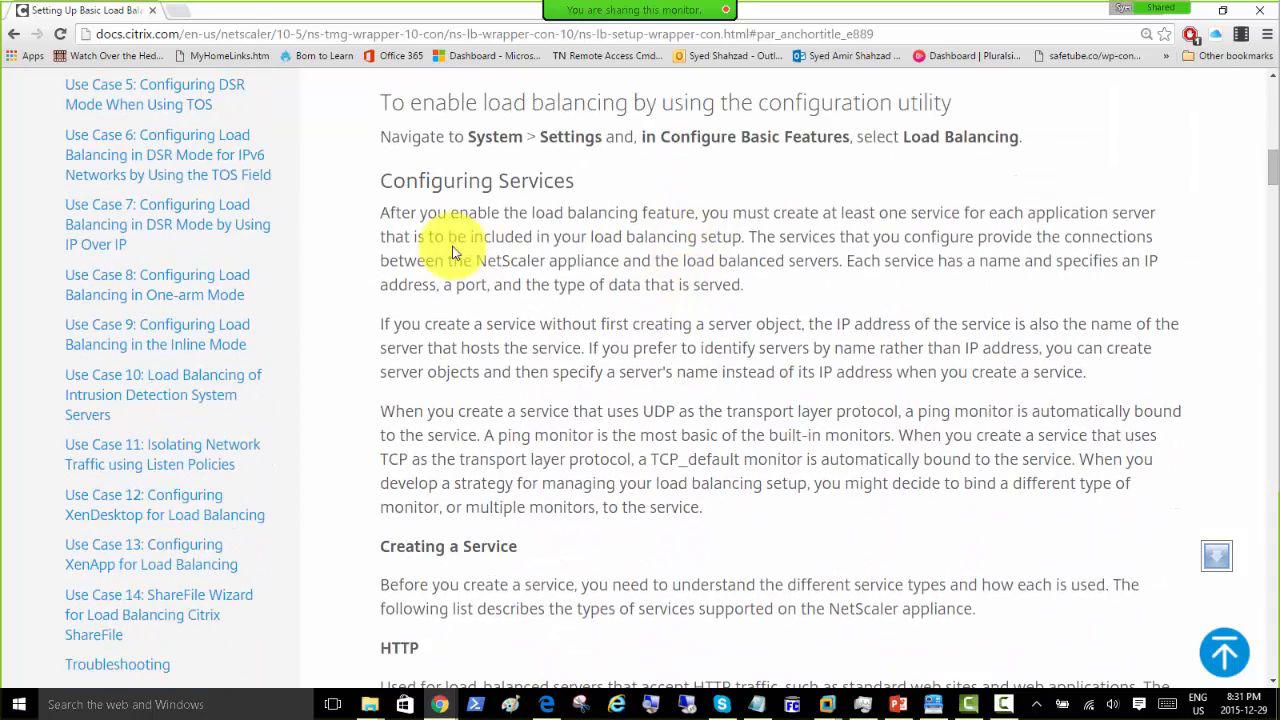
{"action": "scroll", "coordinate": [520, 206], "scroll_direction": "up", "scroll_amount": 10}
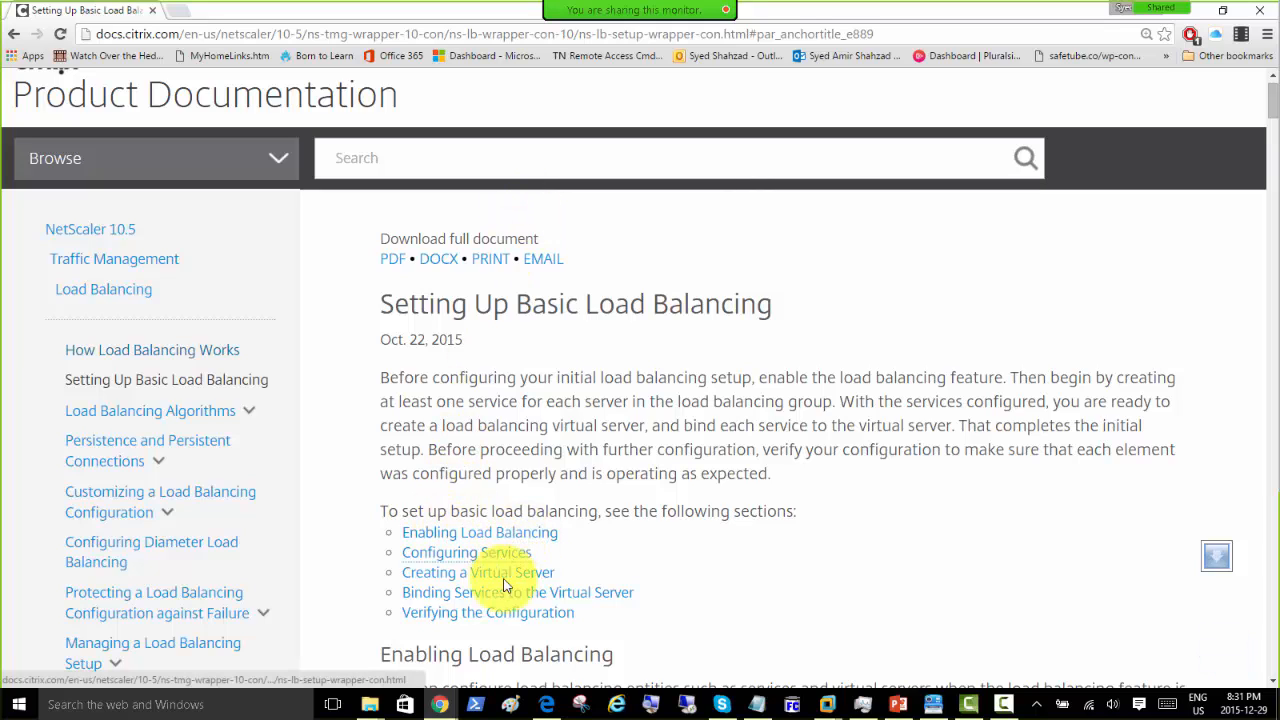
{"action": "scroll", "coordinate": [501, 574], "scroll_direction": "down", "scroll_amount": 1}
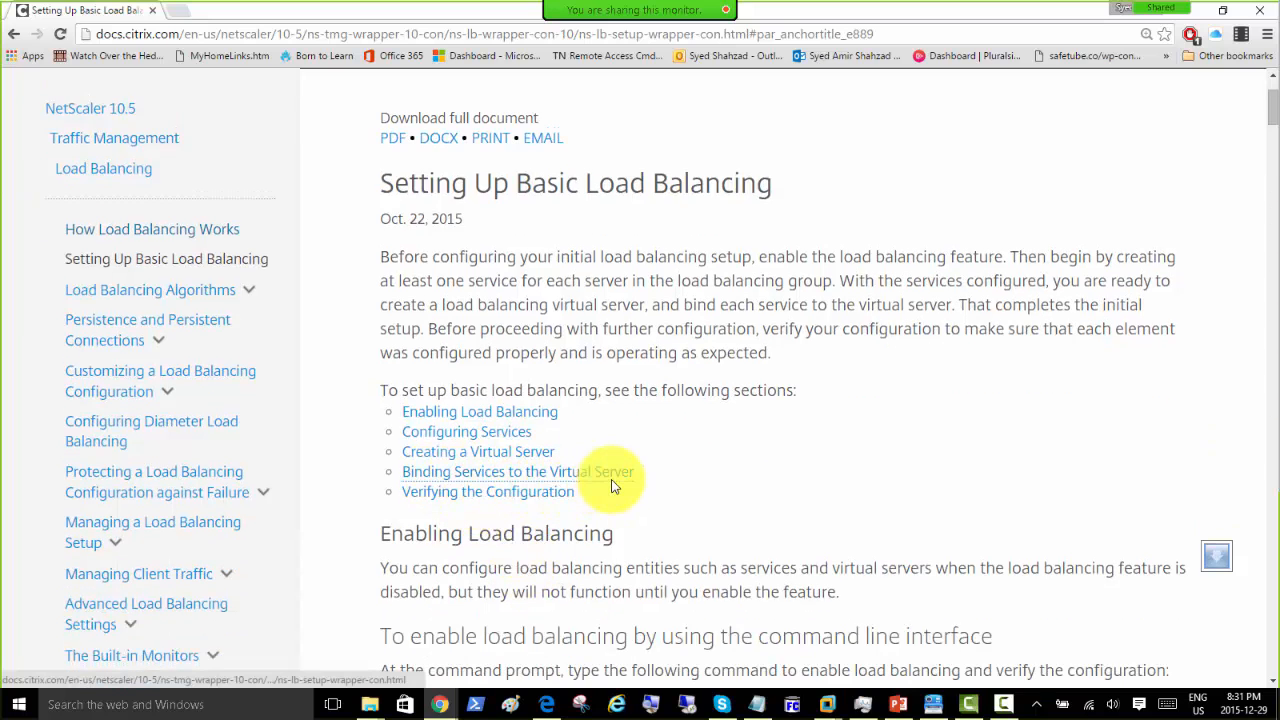
Step: Jump to Configuring Services and highlight its sentence on service name, IP address, port and data type
{"action": "left_click", "coordinate": [432, 431]}
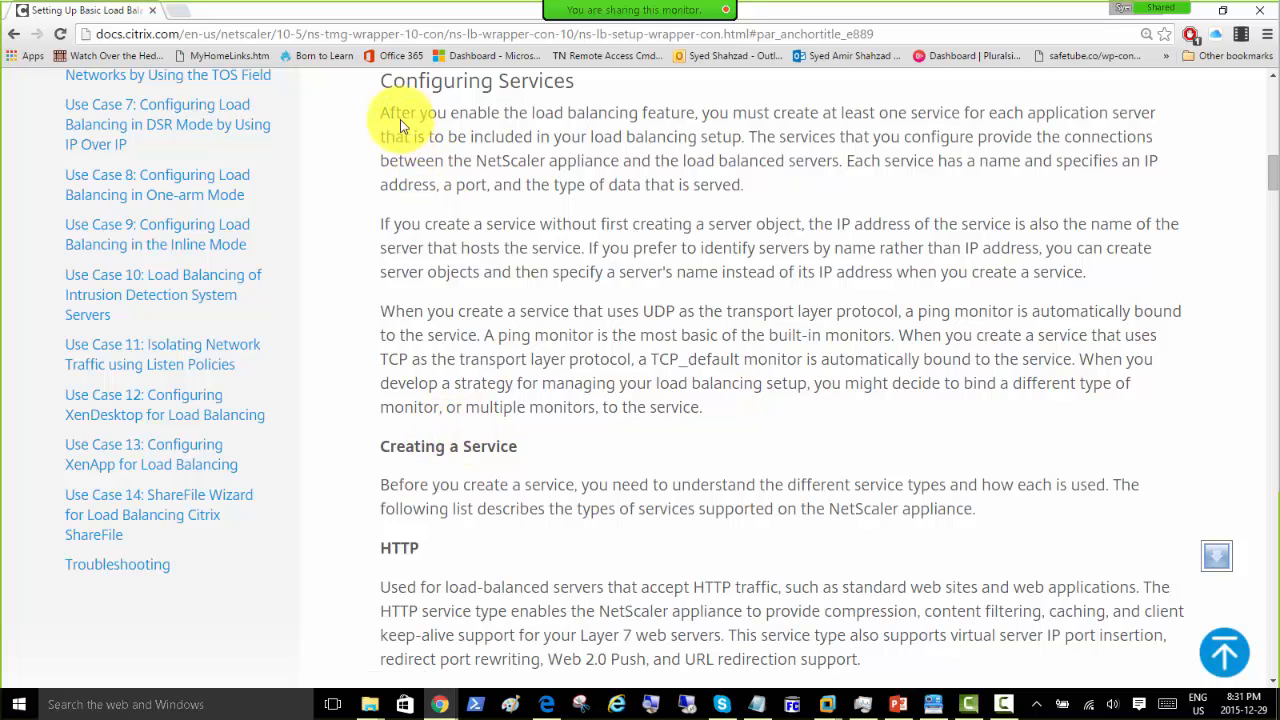
{"action": "left_click_drag", "start_coordinate": [389, 114], "coordinate": [742, 145]}
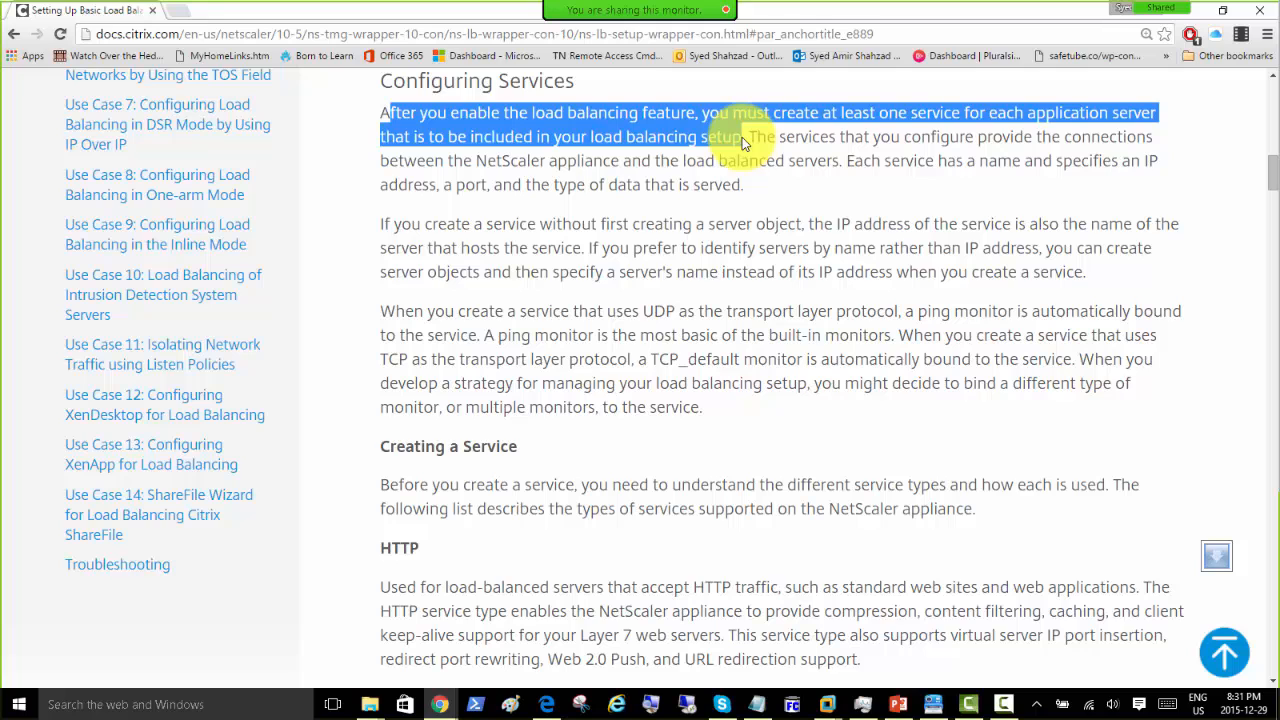
{"action": "left_click_drag", "start_coordinate": [742, 143], "coordinate": [835, 175]}
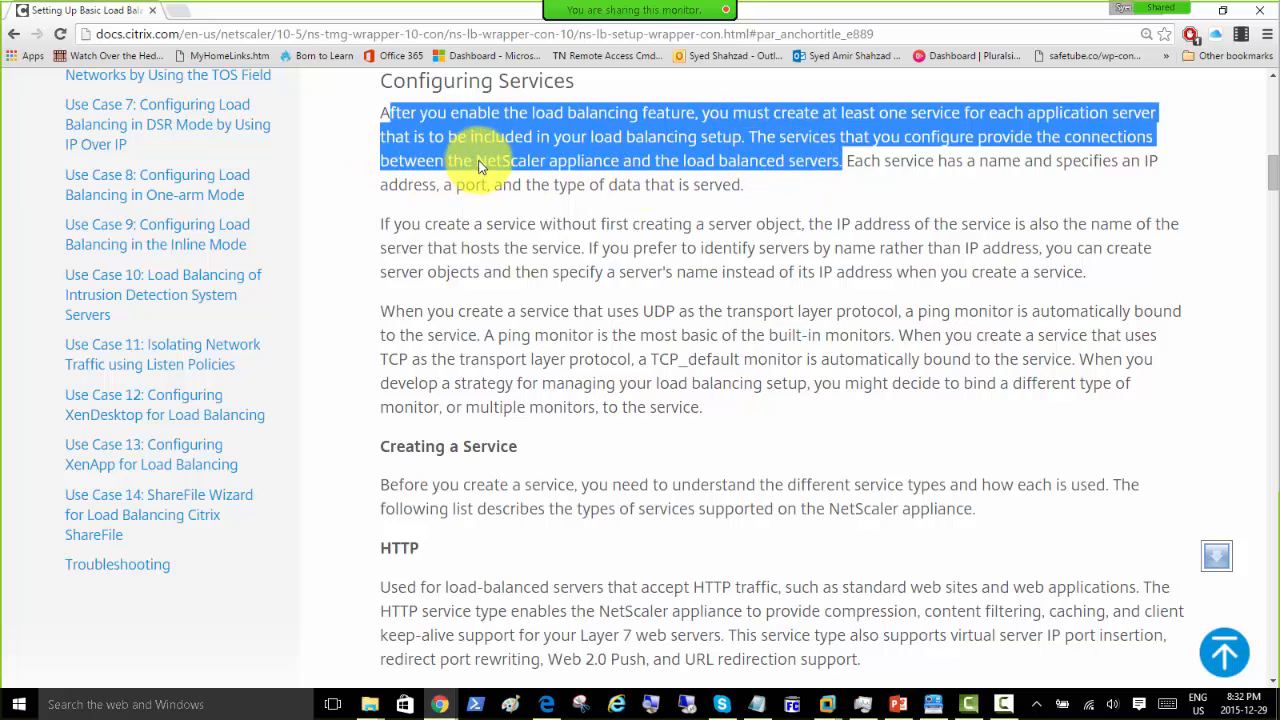
{"action": "left_click", "coordinate": [845, 164]}
{"action": "left_click_drag", "start_coordinate": [845, 164], "coordinate": [749, 194]}
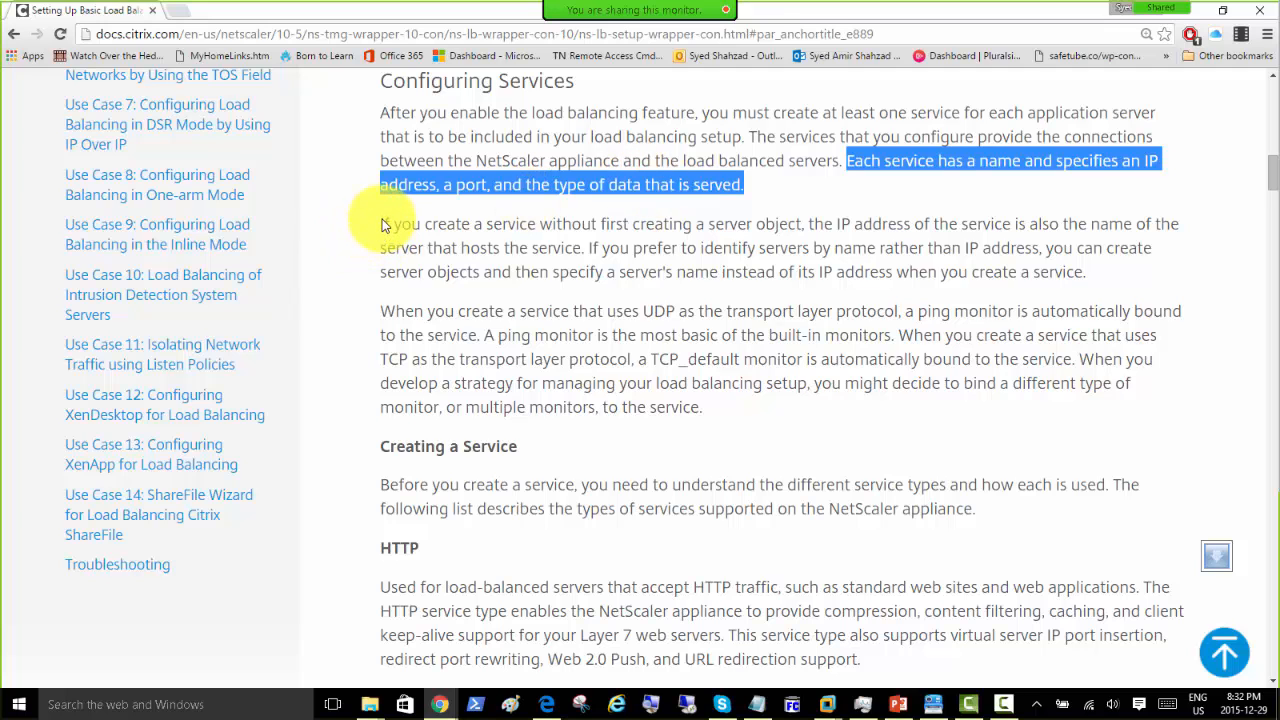
Step: Scroll past the service types to the CLI example 'add service Service-HTTP-1 192.0.2.5 HTTP 80'
{"action": "scroll", "coordinate": [384, 225], "scroll_direction": "down", "scroll_amount": 3}
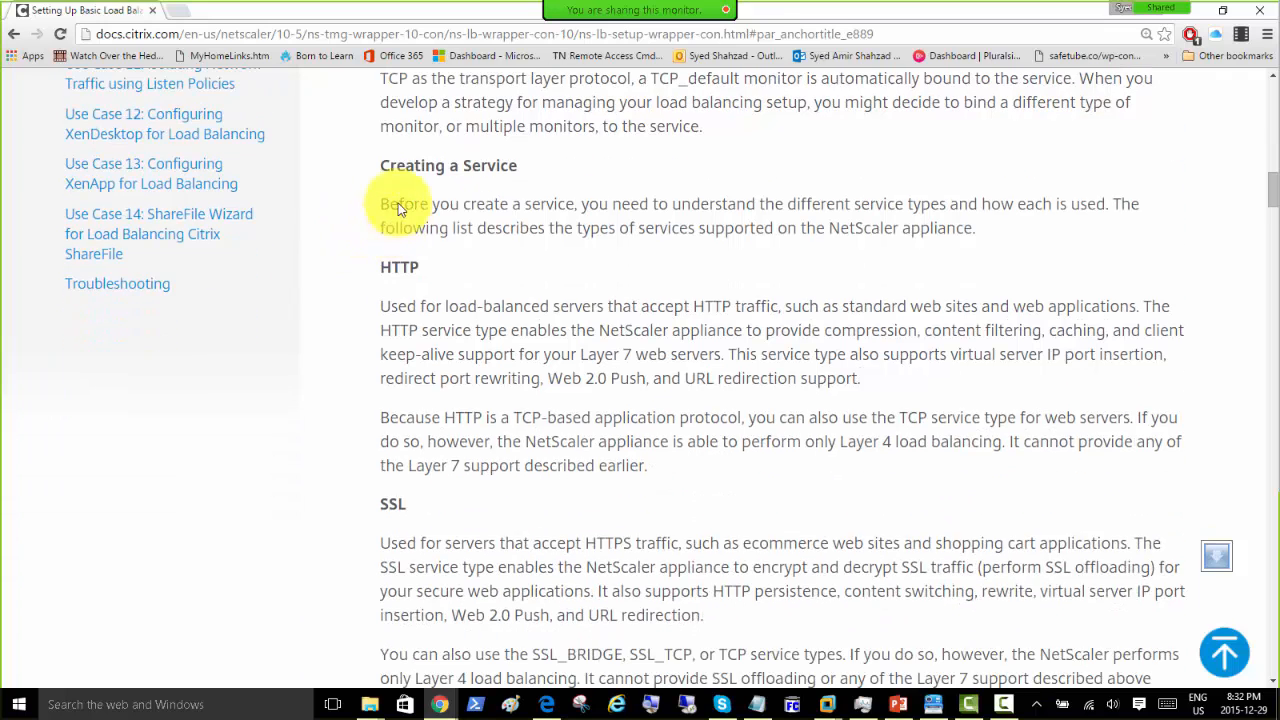
{"action": "scroll", "coordinate": [393, 190], "scroll_direction": "down", "scroll_amount": 5}
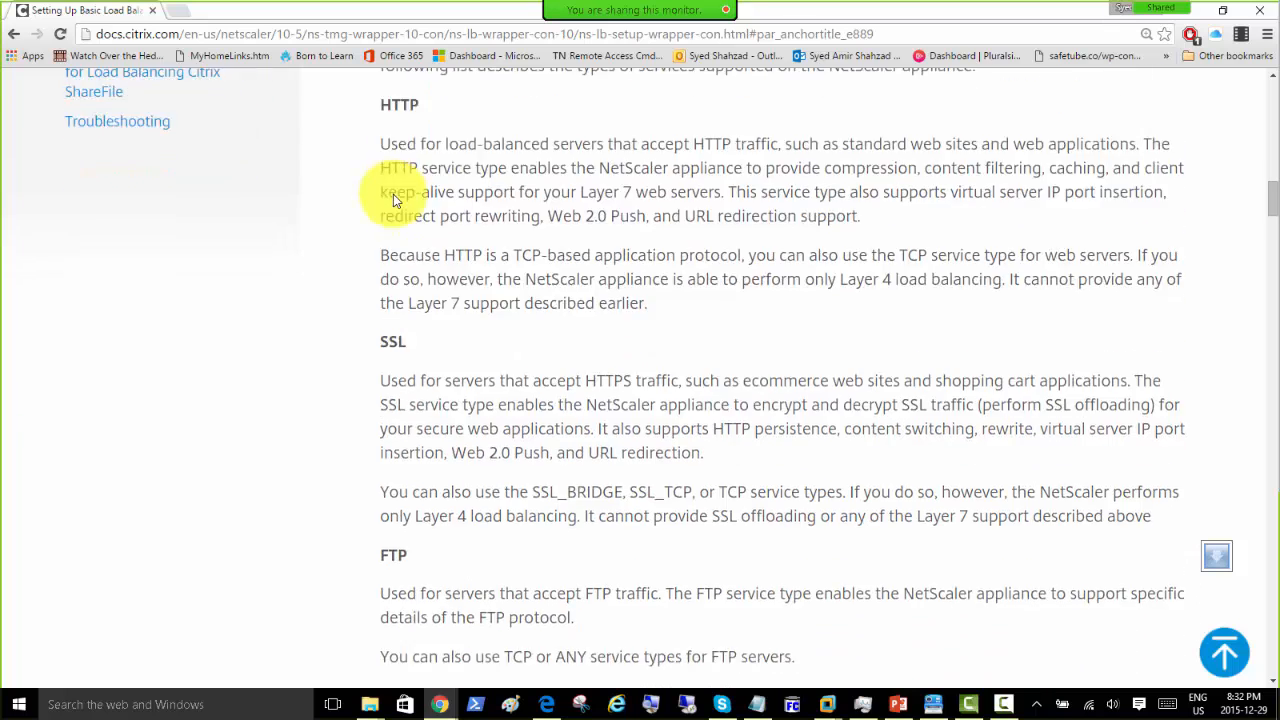
{"action": "scroll", "coordinate": [393, 194], "scroll_direction": "down", "scroll_amount": 2}
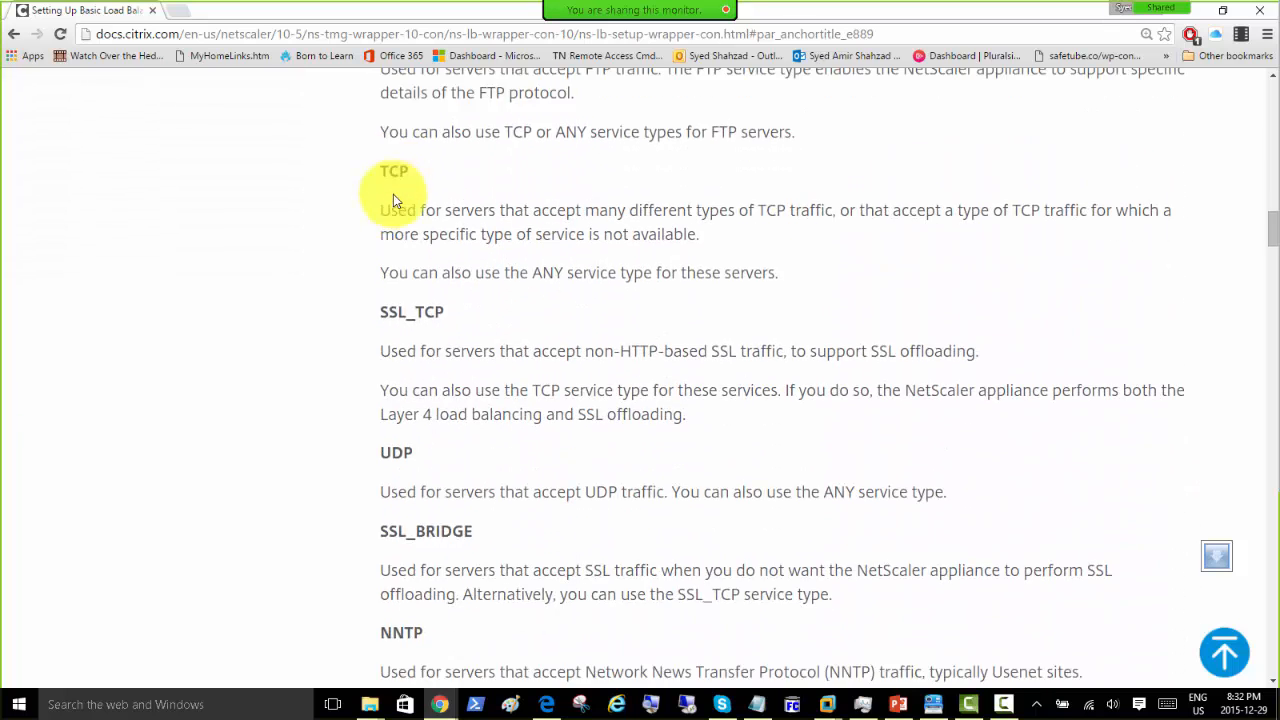
{"action": "scroll", "coordinate": [384, 410], "scroll_direction": "down", "scroll_amount": 7}
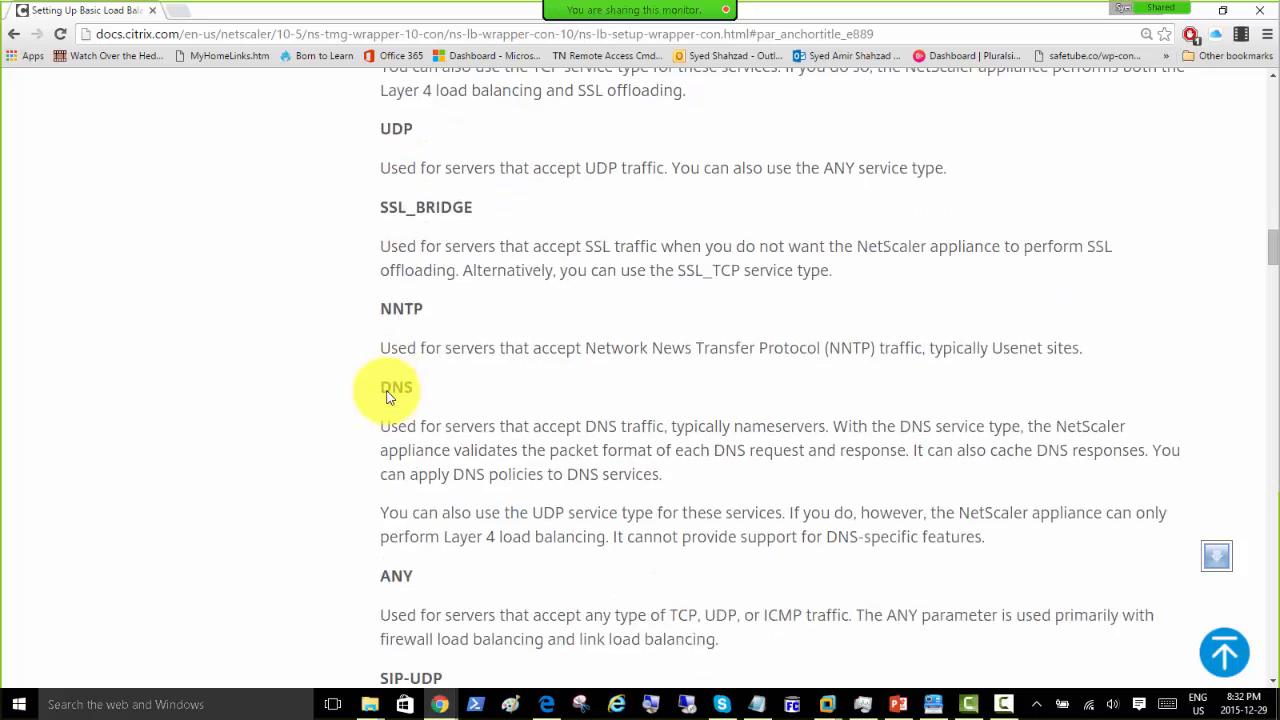
{"action": "scroll", "coordinate": [388, 397], "scroll_direction": "down", "scroll_amount": 9}
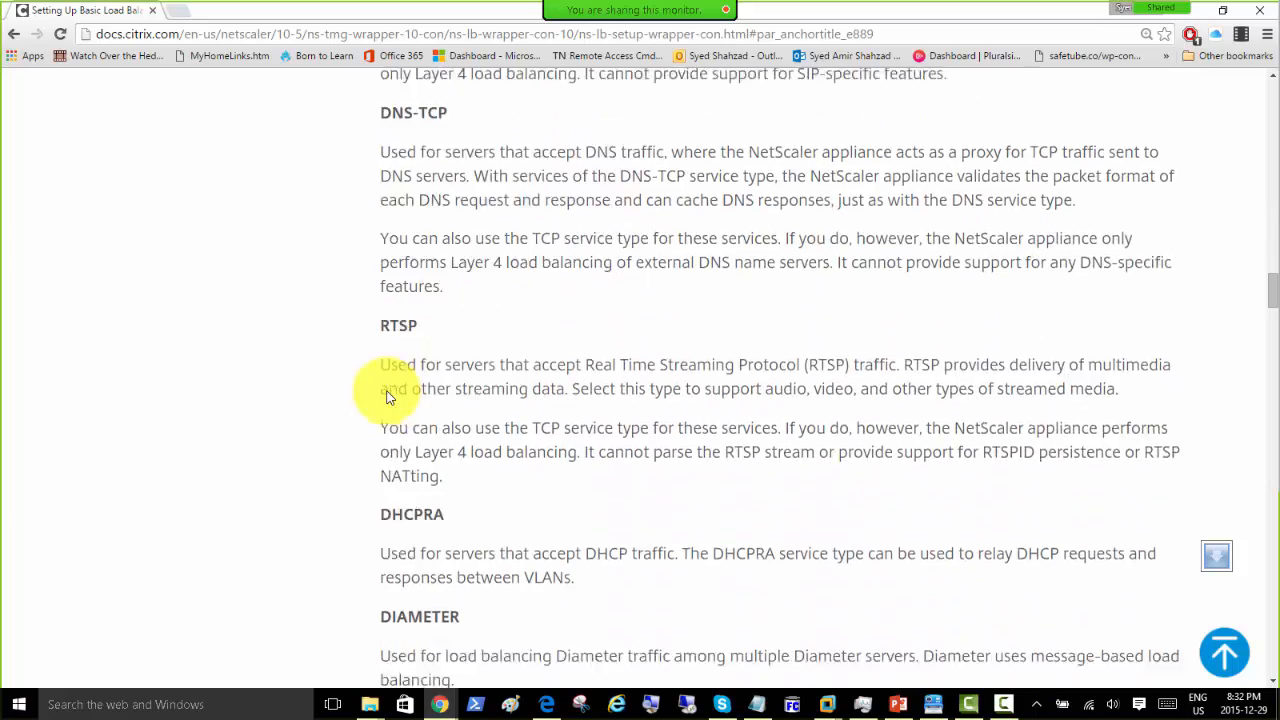
{"action": "scroll", "coordinate": [388, 397], "scroll_direction": "down", "scroll_amount": 3}
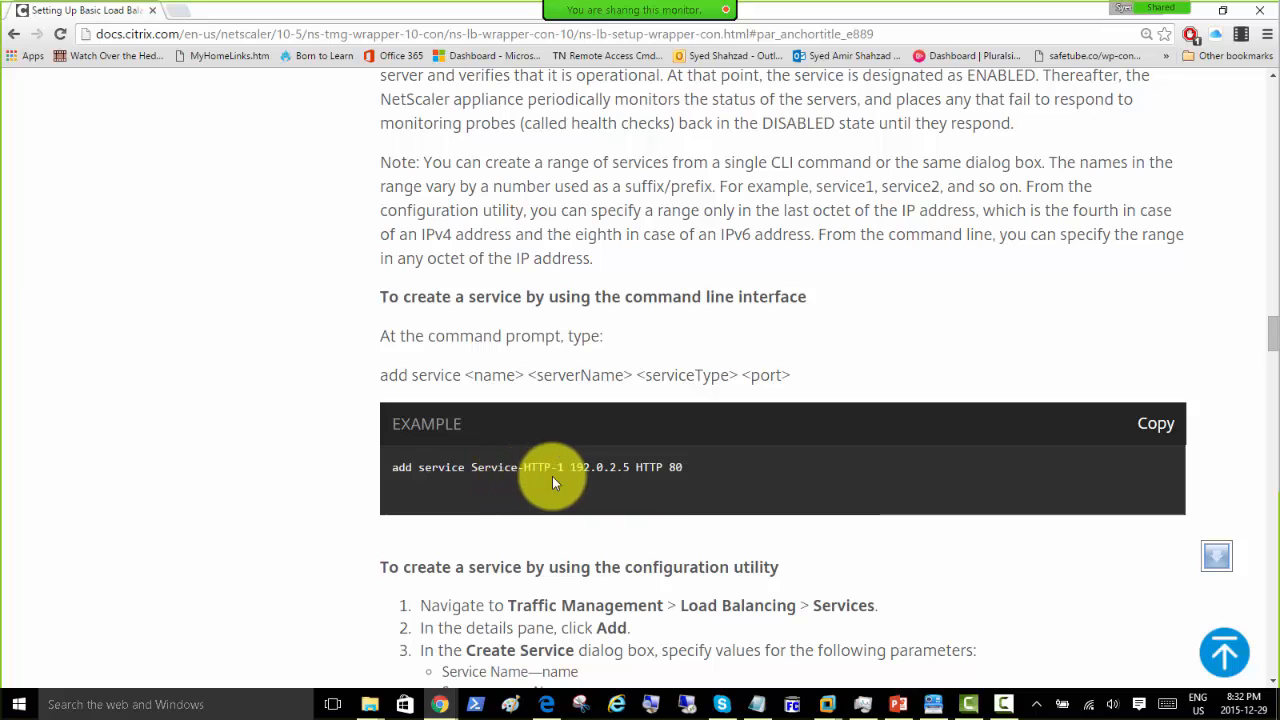
Step: Highlight 192.0.2.5 in the add service example, then scroll back to the article's top
{"action": "scroll", "coordinate": [475, 485], "scroll_direction": "down", "scroll_amount": 1}
{"action": "scroll", "coordinate": [479, 484], "scroll_direction": "down", "scroll_amount": 1}
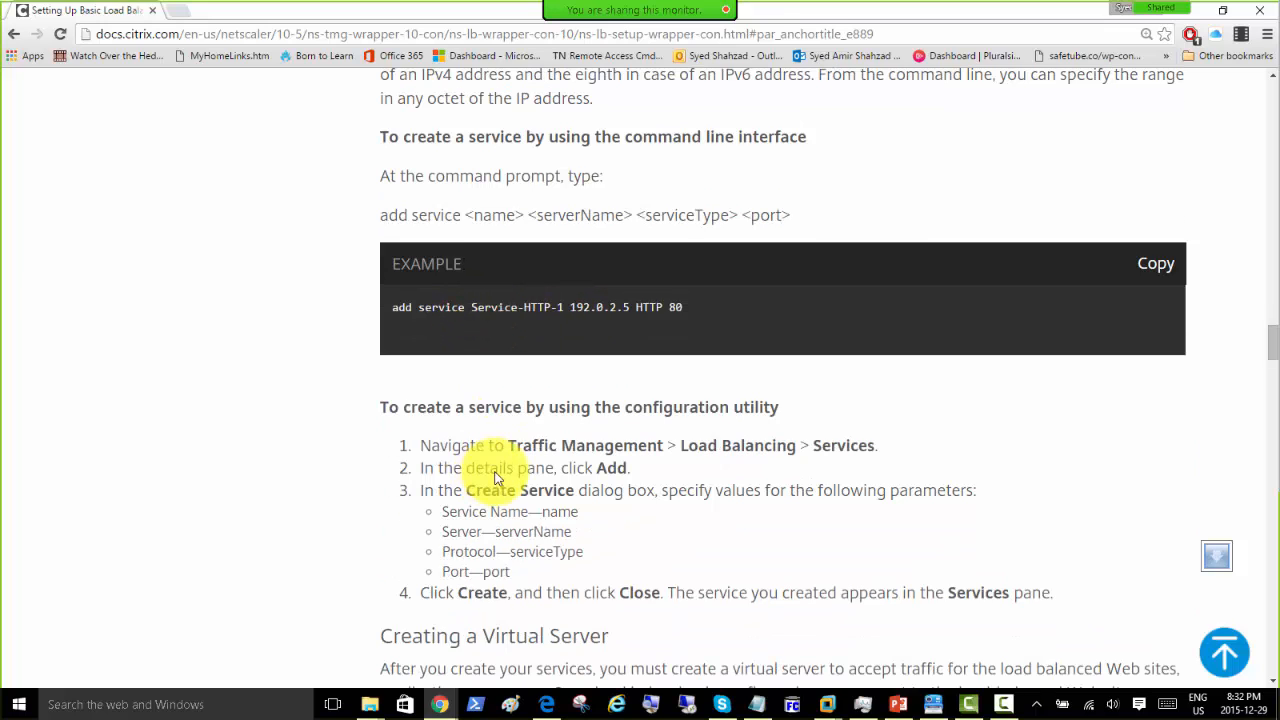
{"action": "double_click", "coordinate": [598, 315]}
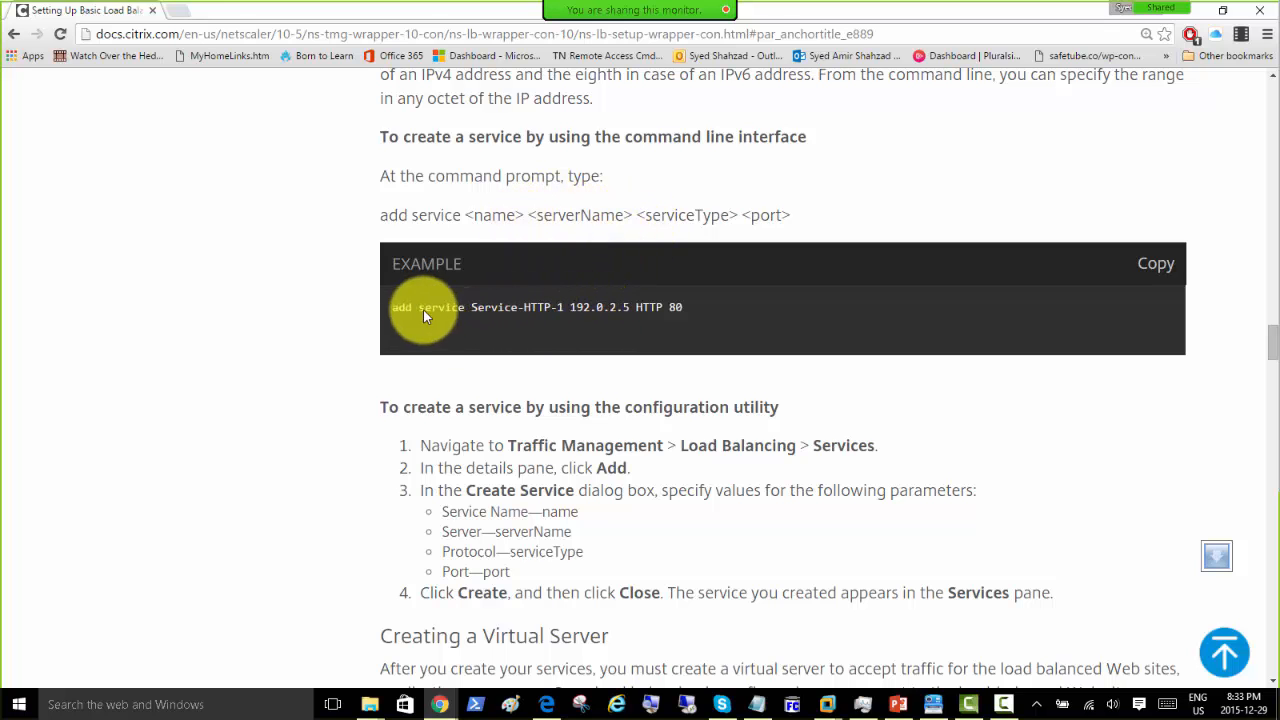
{"action": "scroll", "coordinate": [486, 186], "scroll_direction": "up", "scroll_amount": 20}
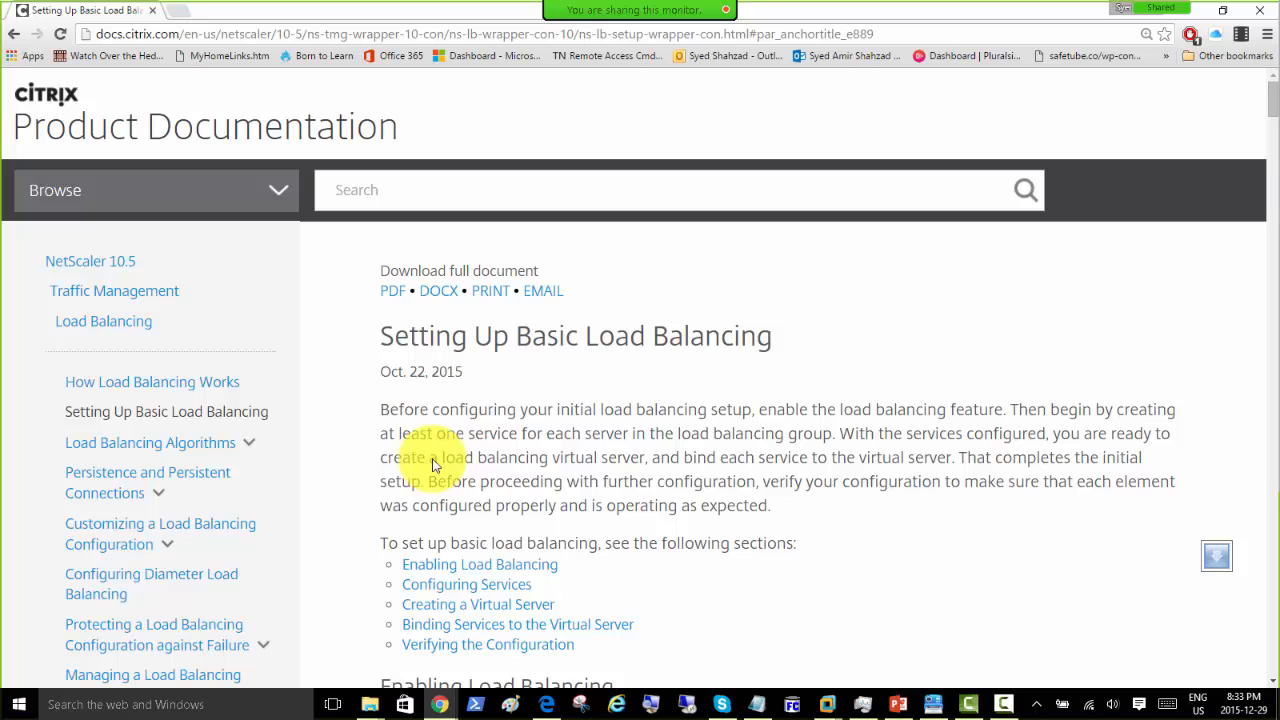
Step: Return to Configuring Services and scroll to 'To create a service by using the configuration utility'
{"action": "scroll", "coordinate": [433, 465], "scroll_direction": "down", "scroll_amount": 2}
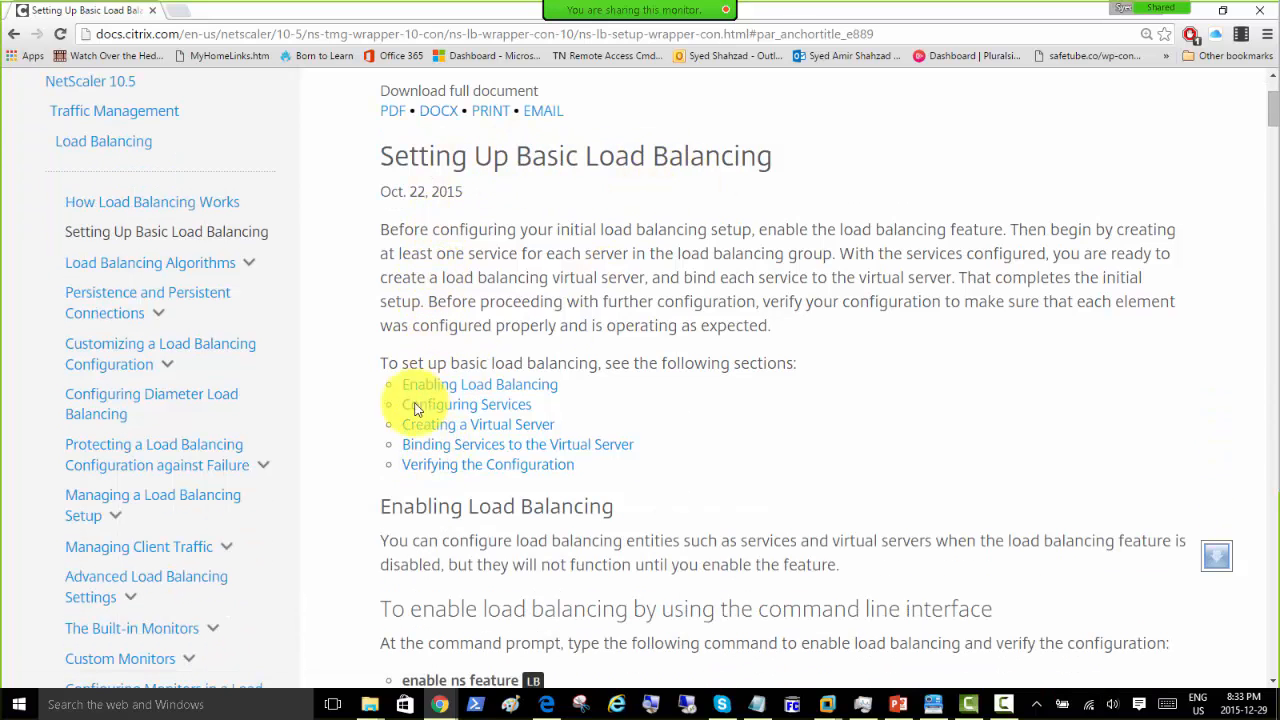
{"action": "scroll", "coordinate": [500, 430], "scroll_direction": "down", "scroll_amount": 1}
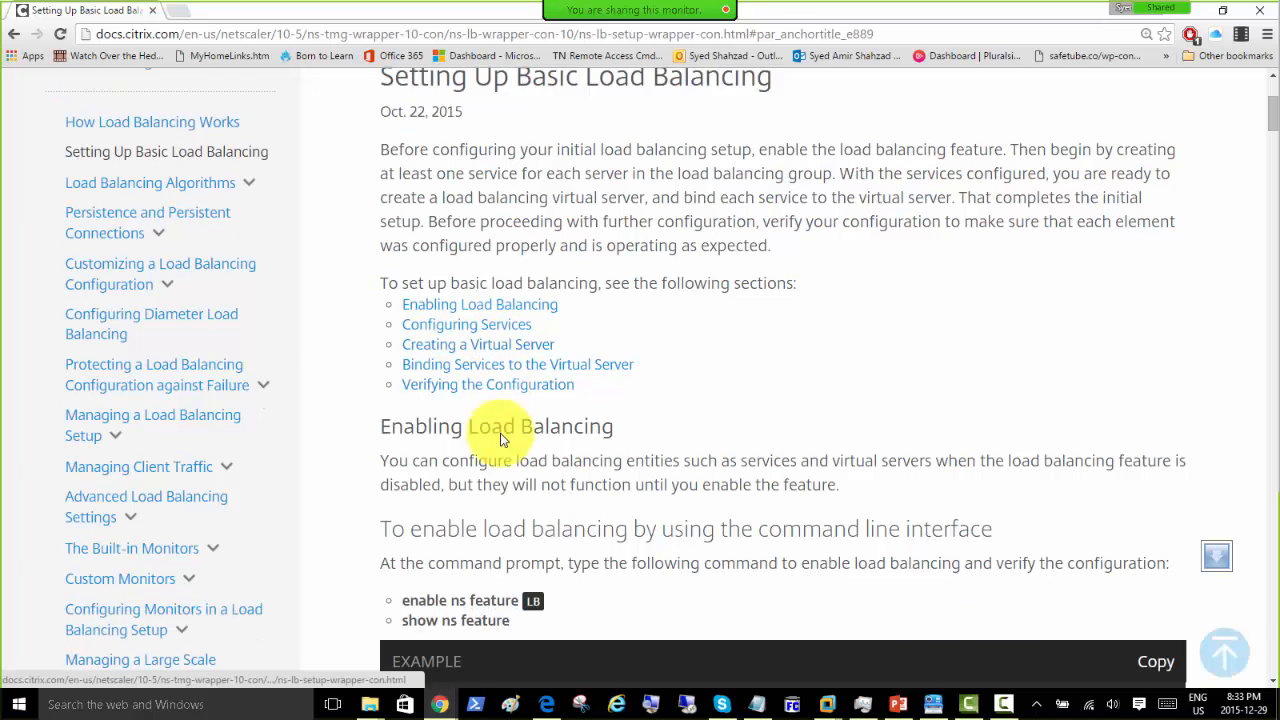
{"action": "left_click", "coordinate": [457, 284]}
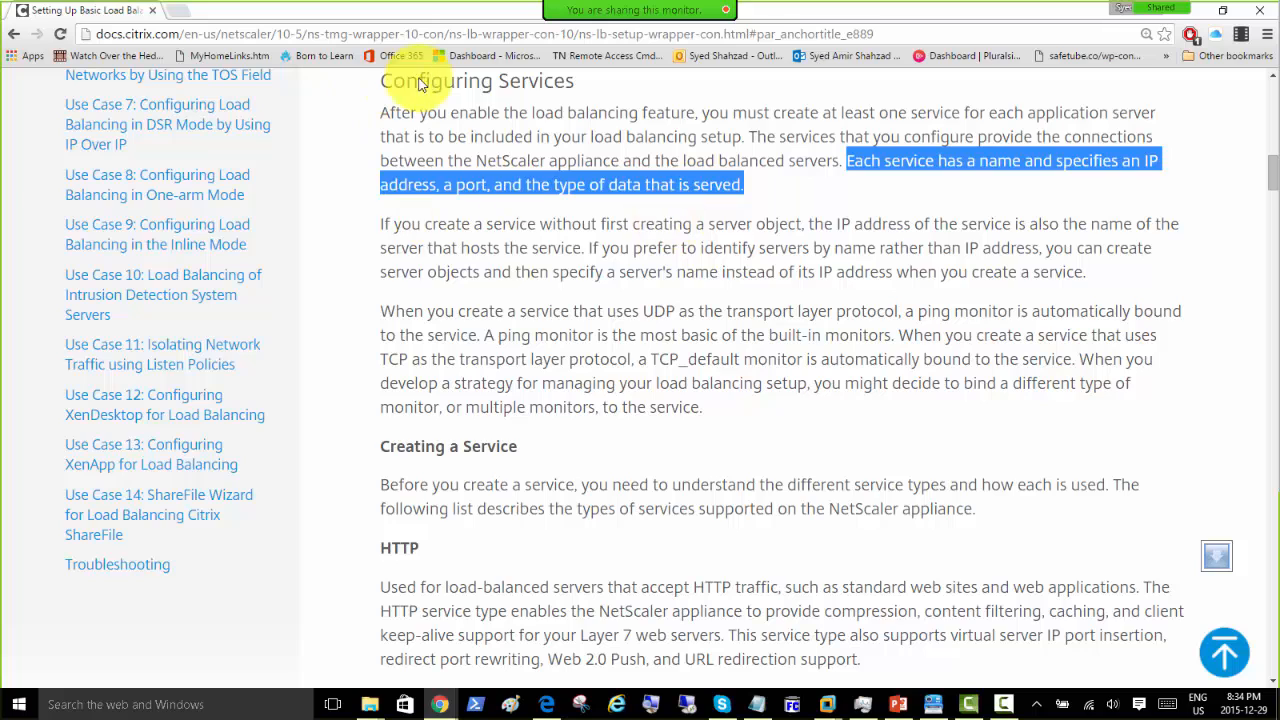
{"action": "scroll", "coordinate": [508, 150], "scroll_direction": "up", "scroll_amount": 10}
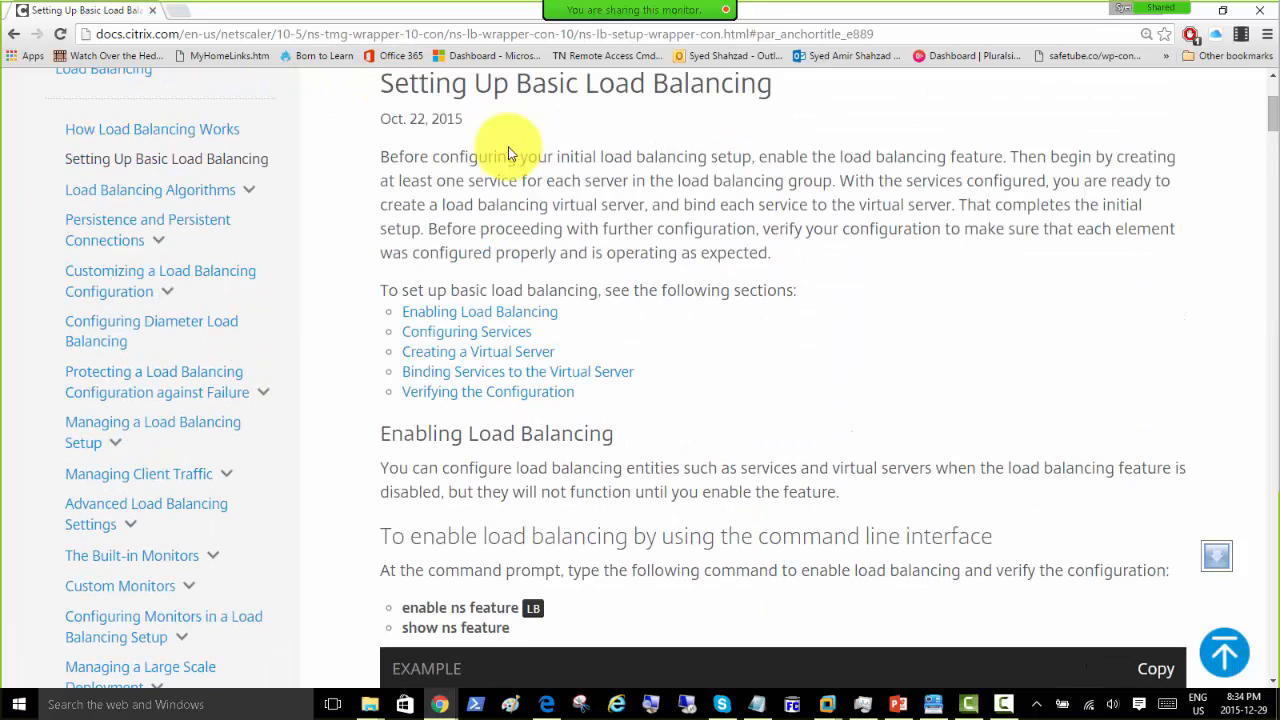
{"action": "scroll", "coordinate": [508, 152], "scroll_direction": "down", "scroll_amount": 5}
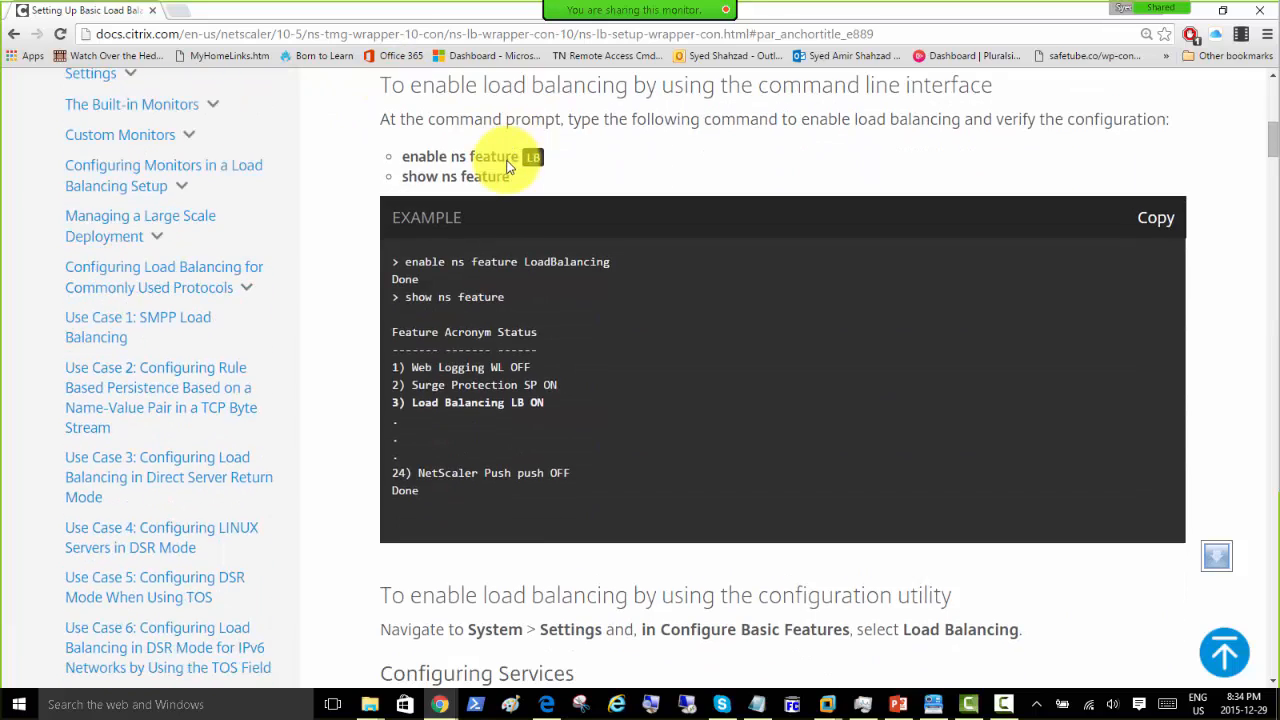
{"action": "scroll", "coordinate": [502, 172], "scroll_direction": "down", "scroll_amount": 7}
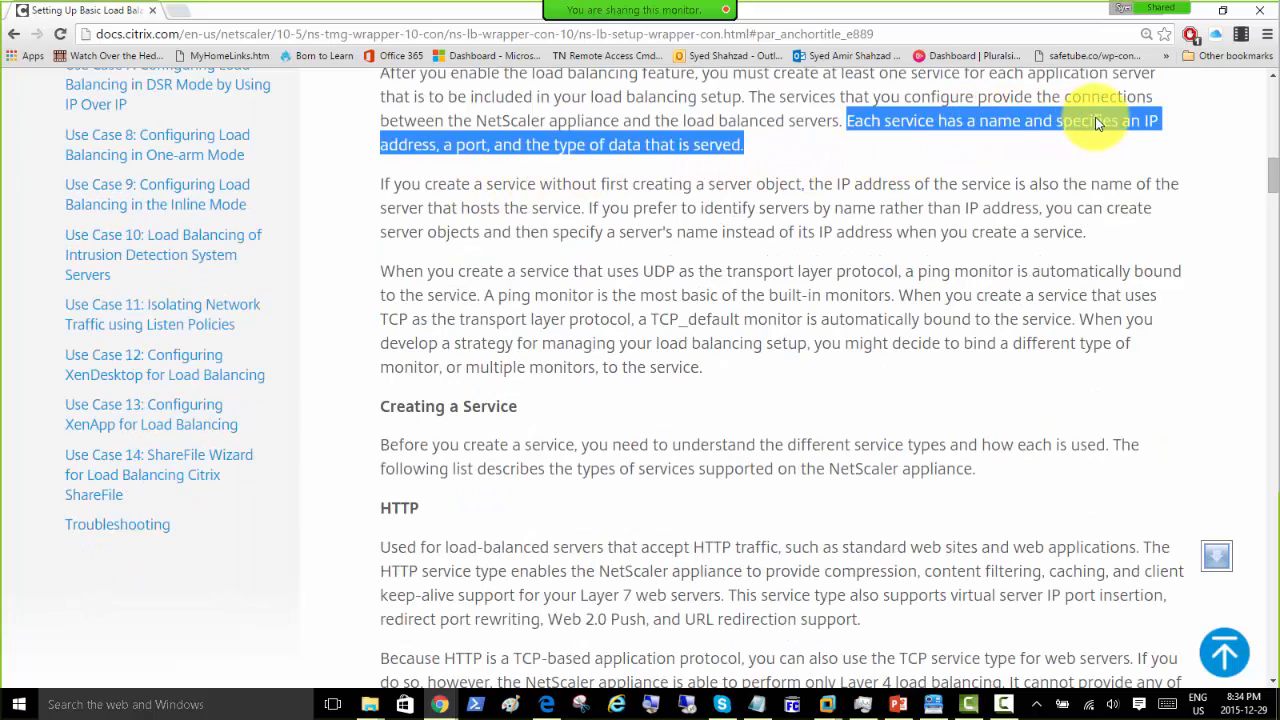
{"action": "scroll", "coordinate": [680, 218], "scroll_direction": "down", "scroll_amount": 20}
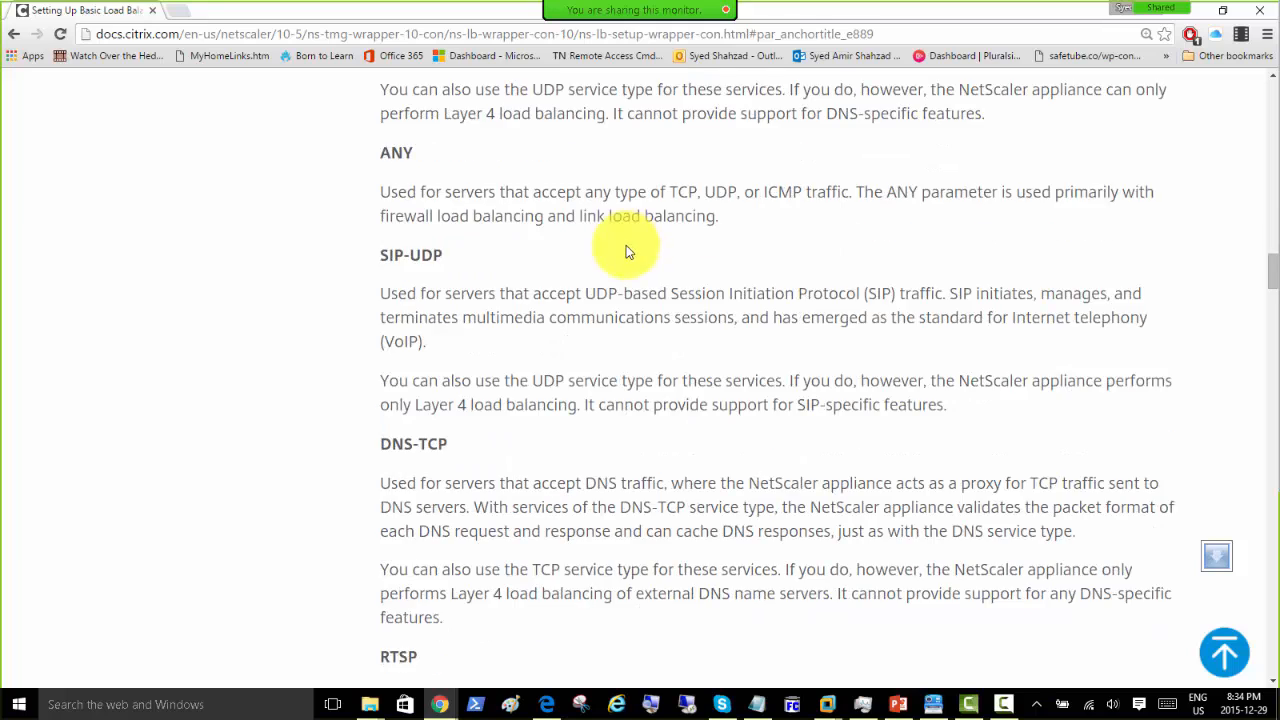
{"action": "scroll", "coordinate": [624, 252], "scroll_direction": "down", "scroll_amount": 7}
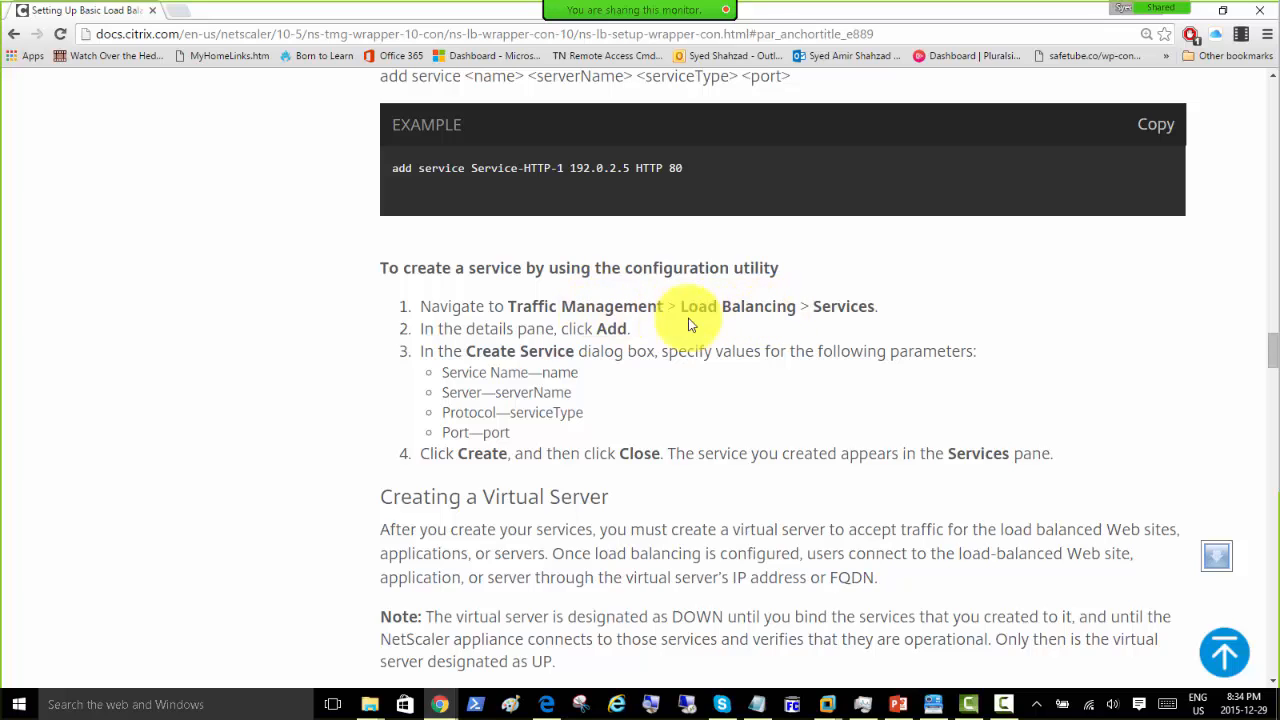
Step: Highlight the listed service parameters, then move Chrome aside to reveal the NetScaler System Settings
{"action": "left_click_drag", "start_coordinate": [442, 372], "coordinate": [594, 439]}
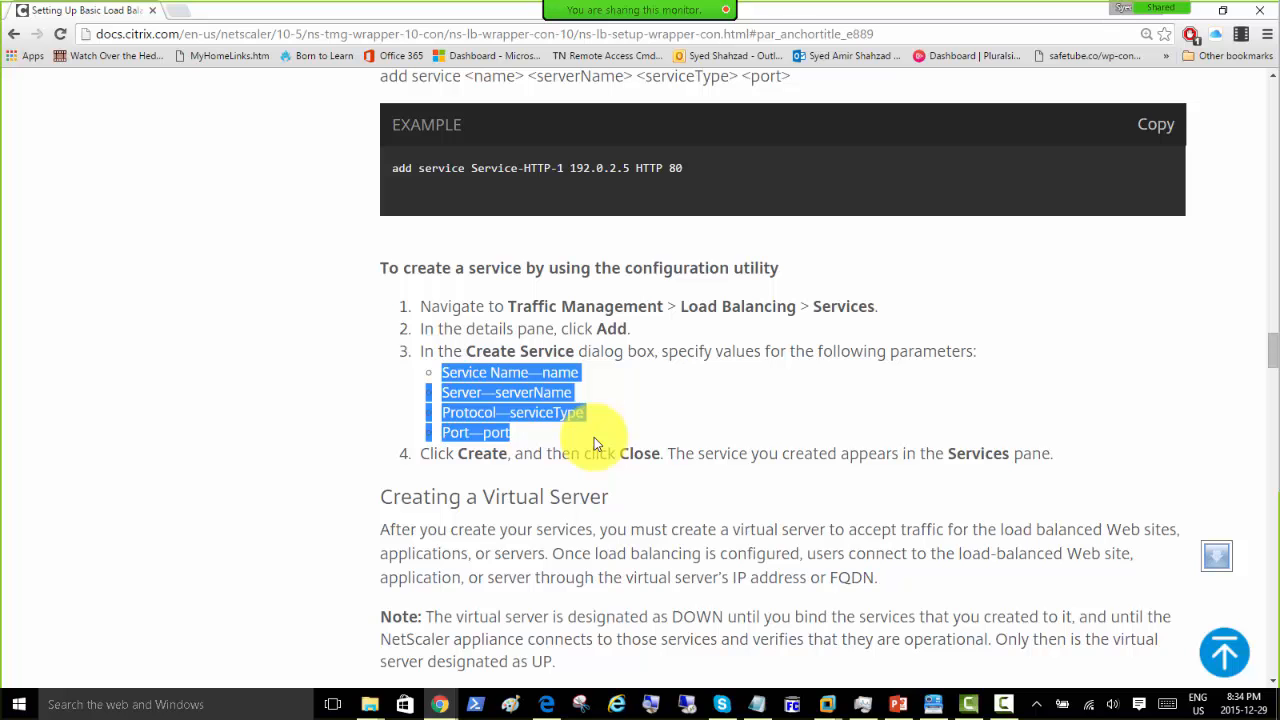
{"action": "left_click_drag", "start_coordinate": [793, 14], "coordinate": [892, 270]}
{"action": "left_click_drag", "start_coordinate": [724, 261], "coordinate": [1279, 275]}
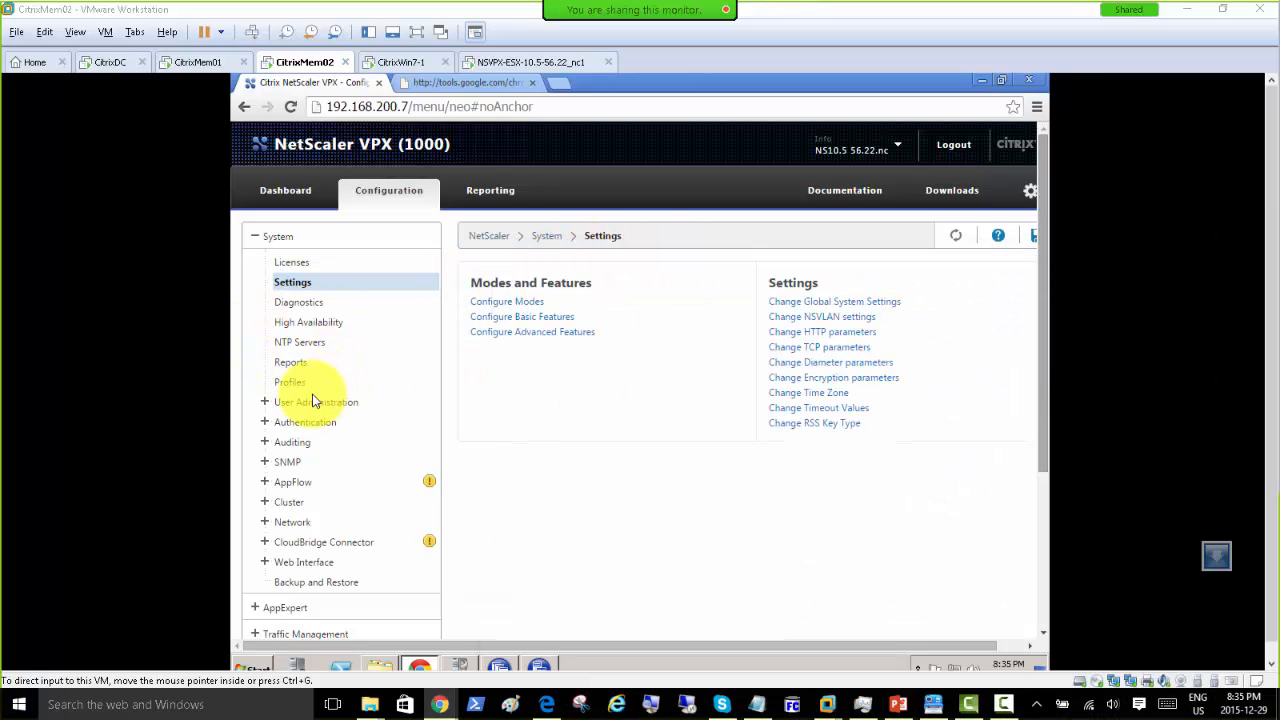
Step: Under Traffic Management > Load Balancing > Services, start a new service named 'Citrix apps'
{"action": "left_click", "coordinate": [255, 236]}
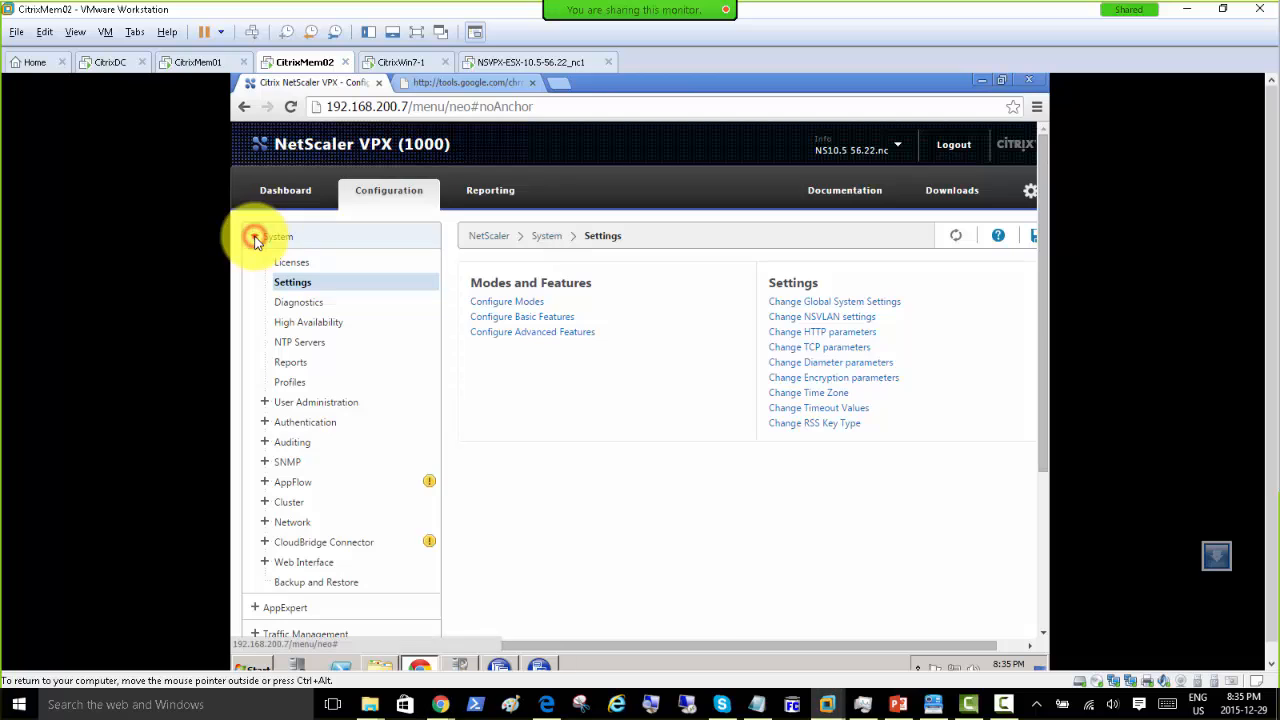
{"action": "left_click", "coordinate": [255, 289]}
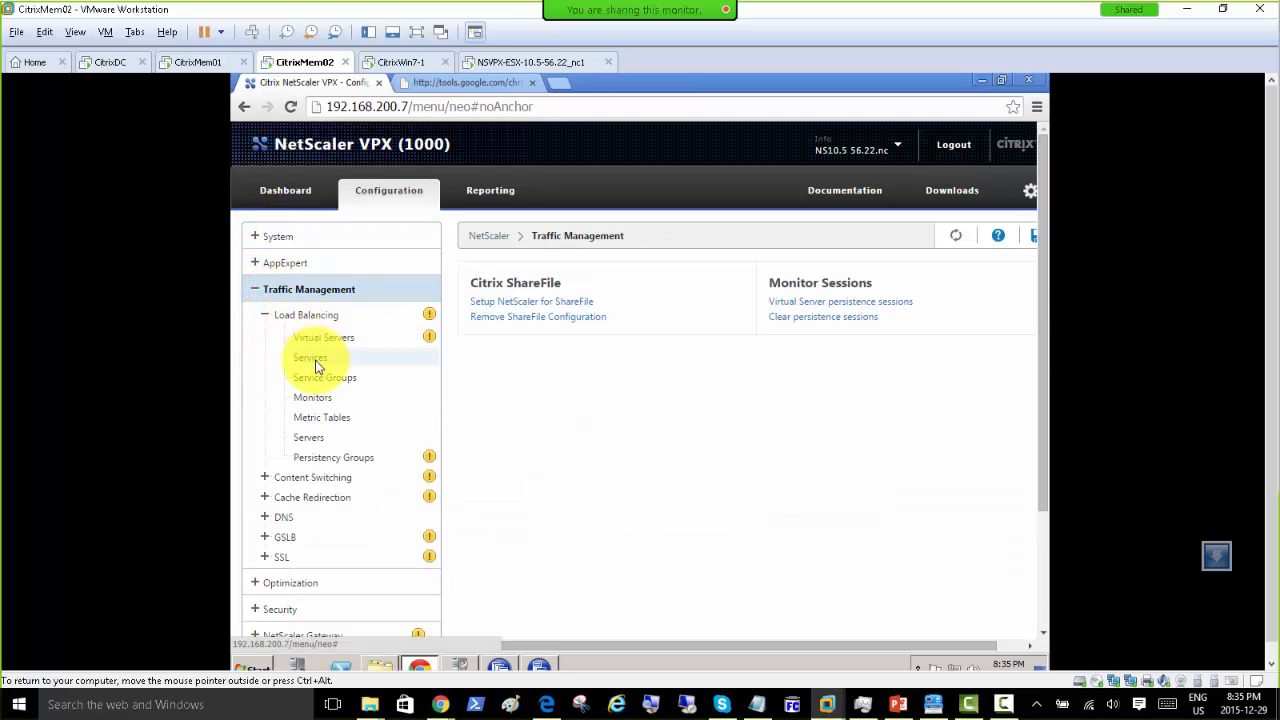
{"action": "left_click", "coordinate": [314, 360]}
{"action": "left_click", "coordinate": [495, 313]}
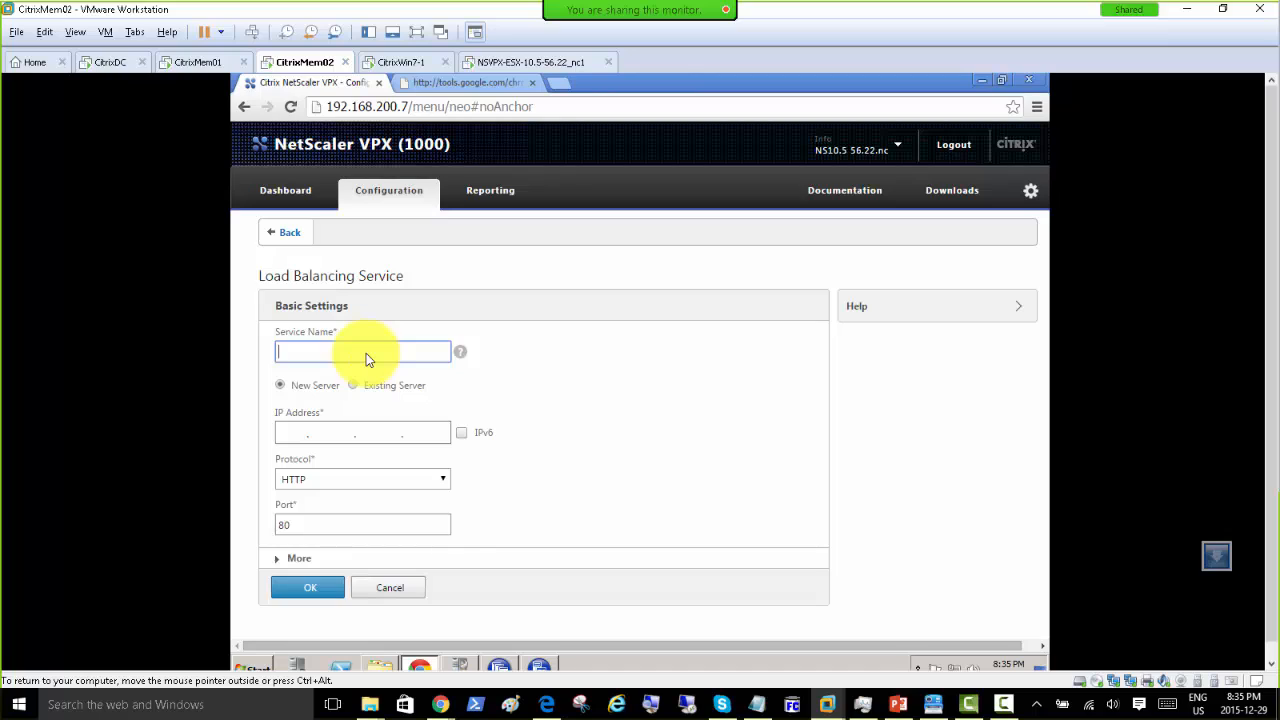
{"action": "type", "text": "Citrix apps"}
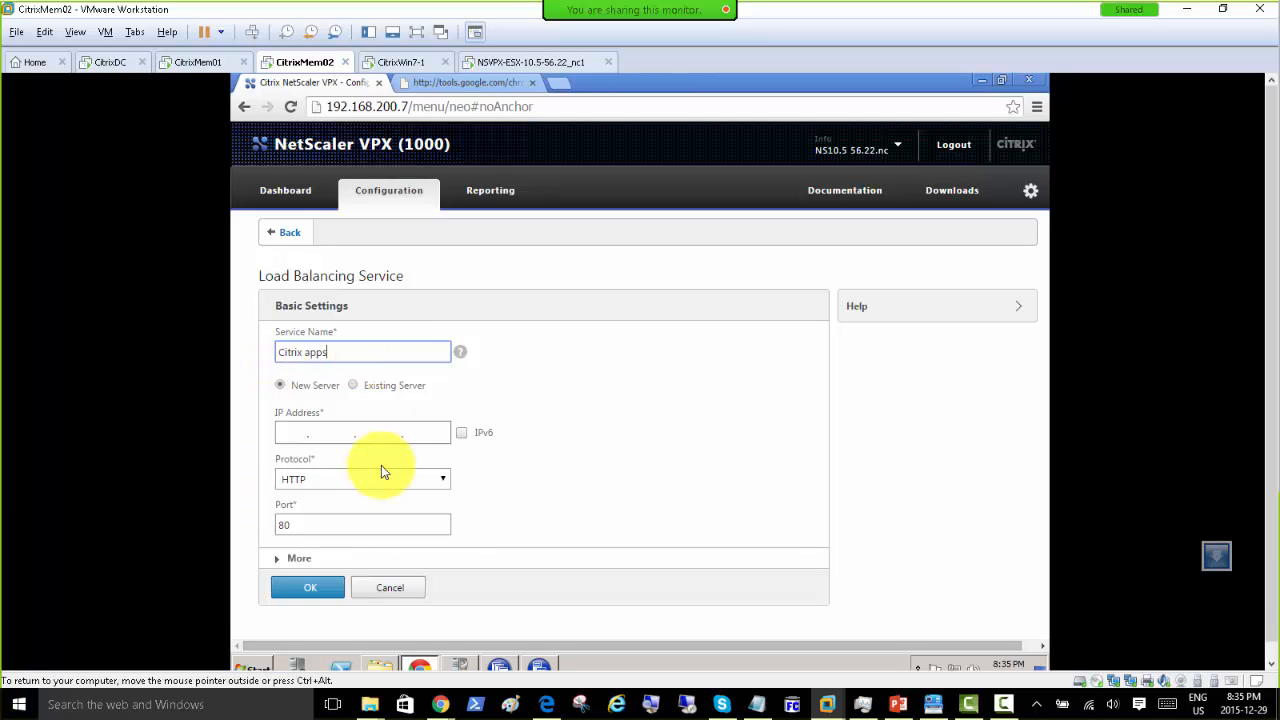
Step: After finding no existing server to bind, define a new server with IP 192.168.200.2
{"action": "left_click", "coordinate": [352, 386]}
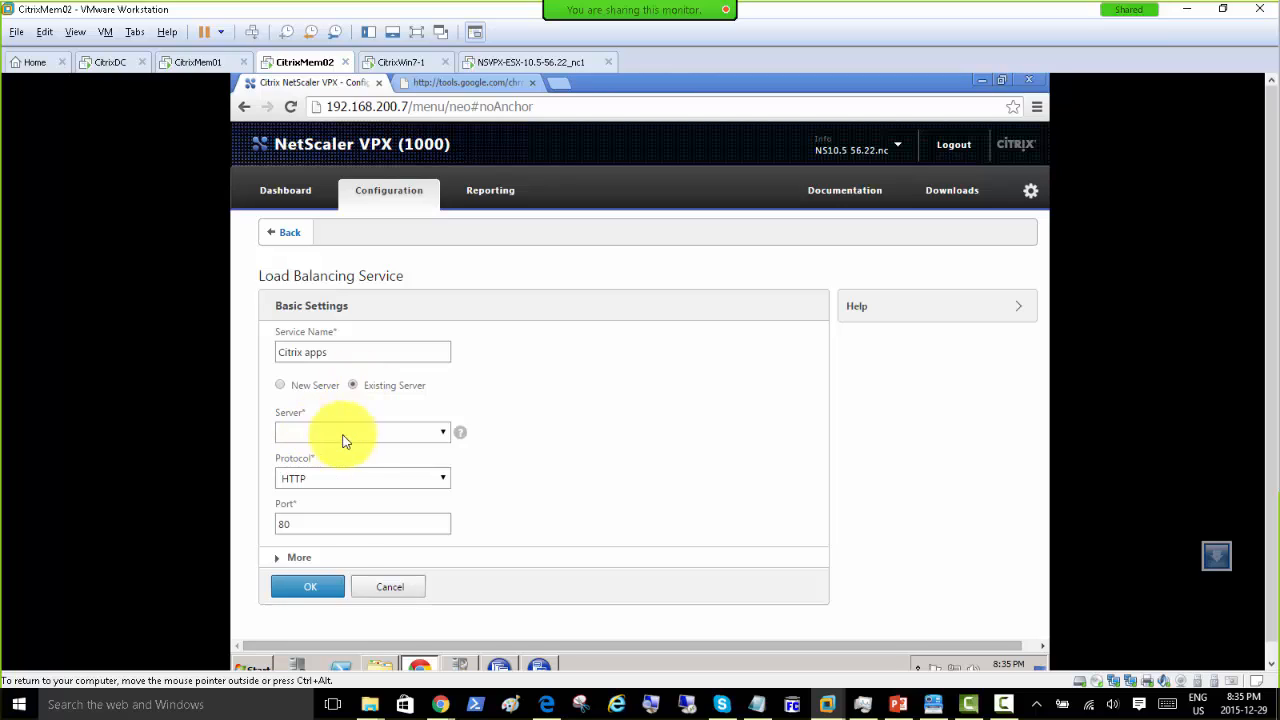
{"action": "left_click", "coordinate": [442, 437]}
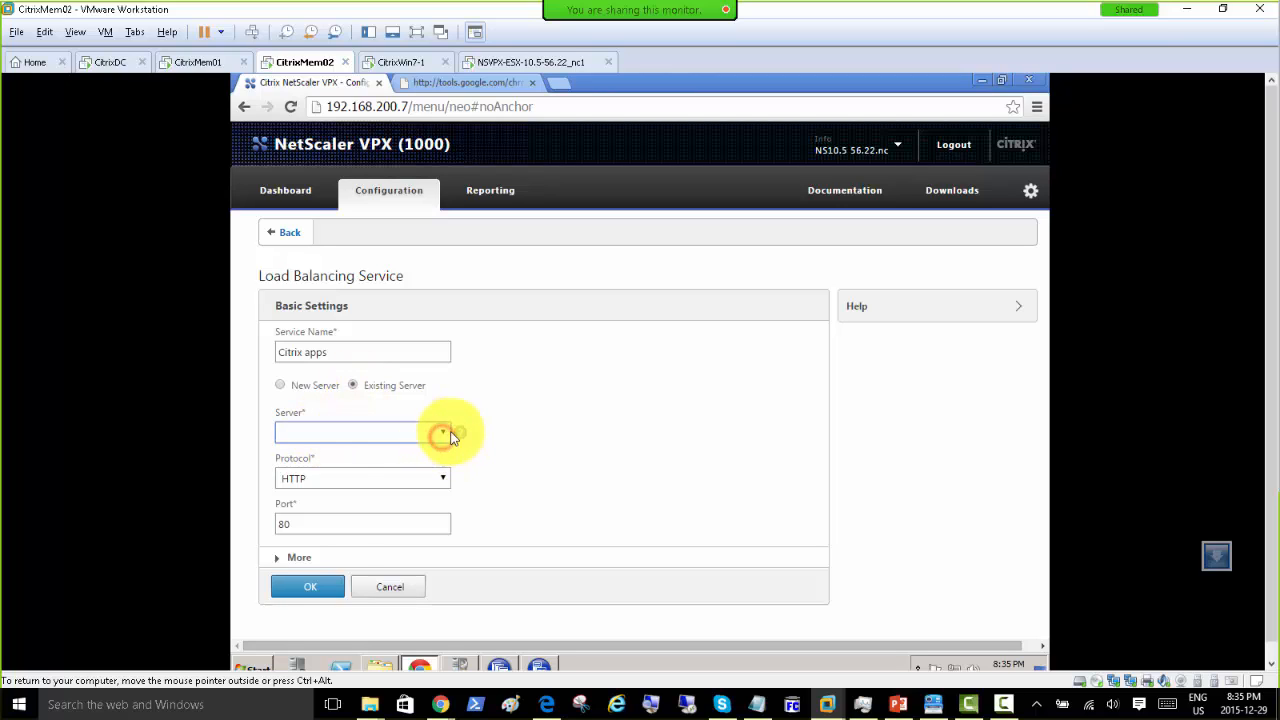
{"action": "mouse_move", "coordinate": [458, 432]}
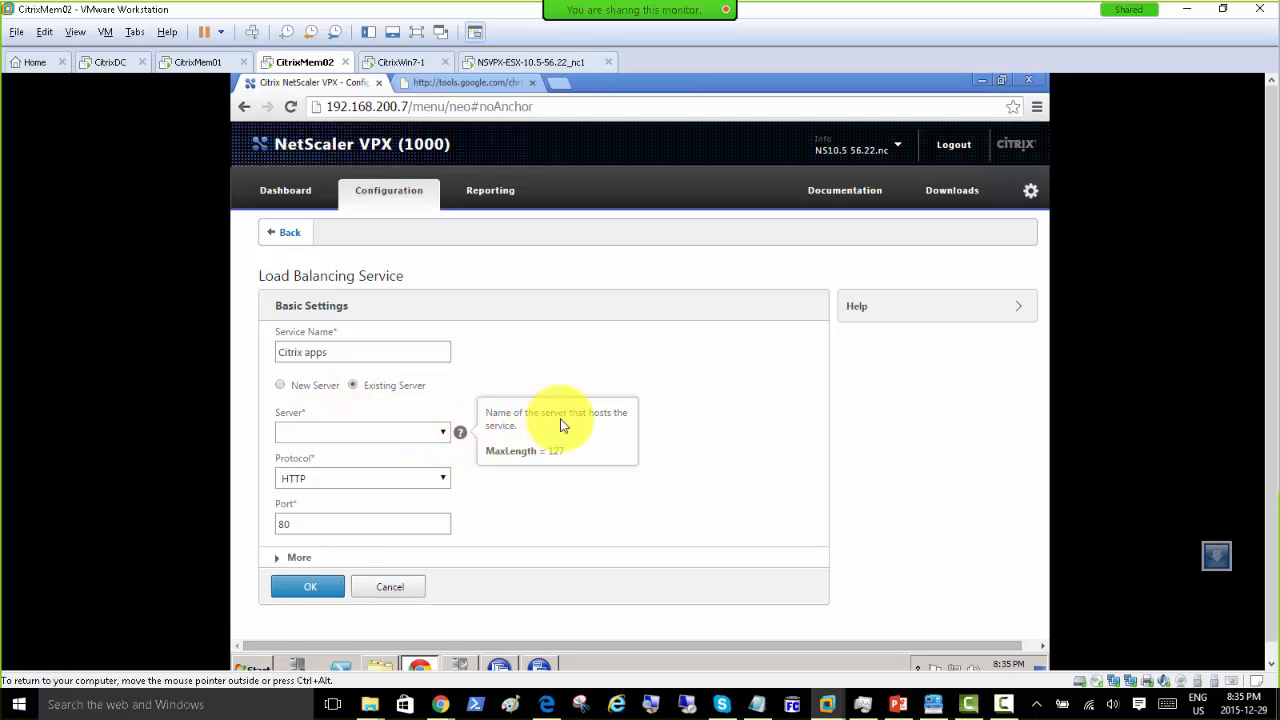
{"action": "left_click", "coordinate": [377, 436]}
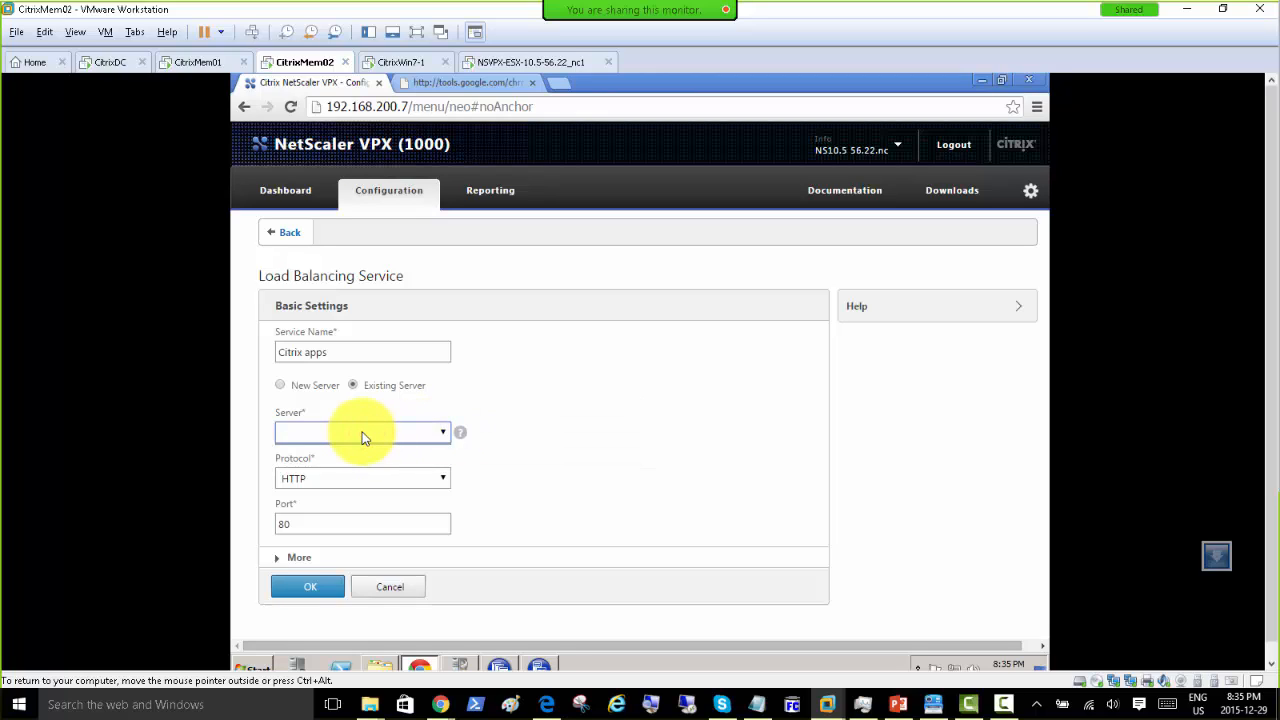
{"action": "left_click", "coordinate": [363, 437]}
{"action": "left_click", "coordinate": [363, 437]}
{"action": "left_click", "coordinate": [363, 437]}
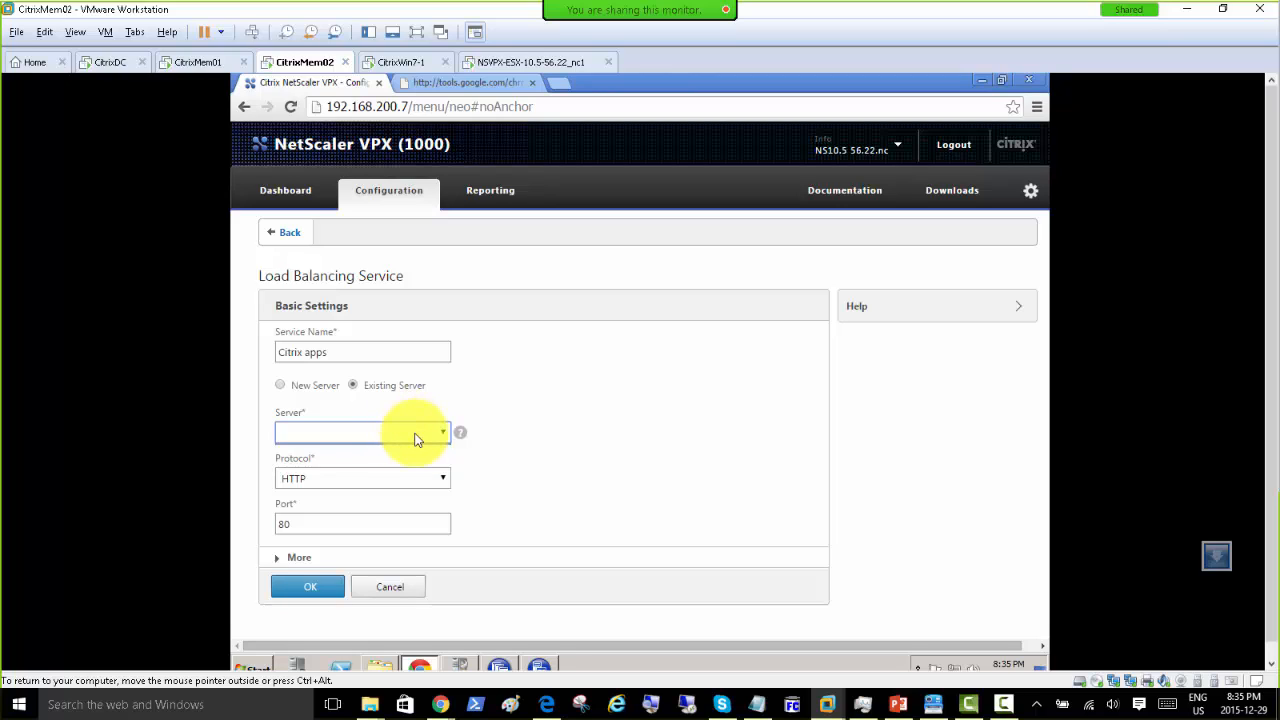
{"action": "left_click", "coordinate": [282, 387]}
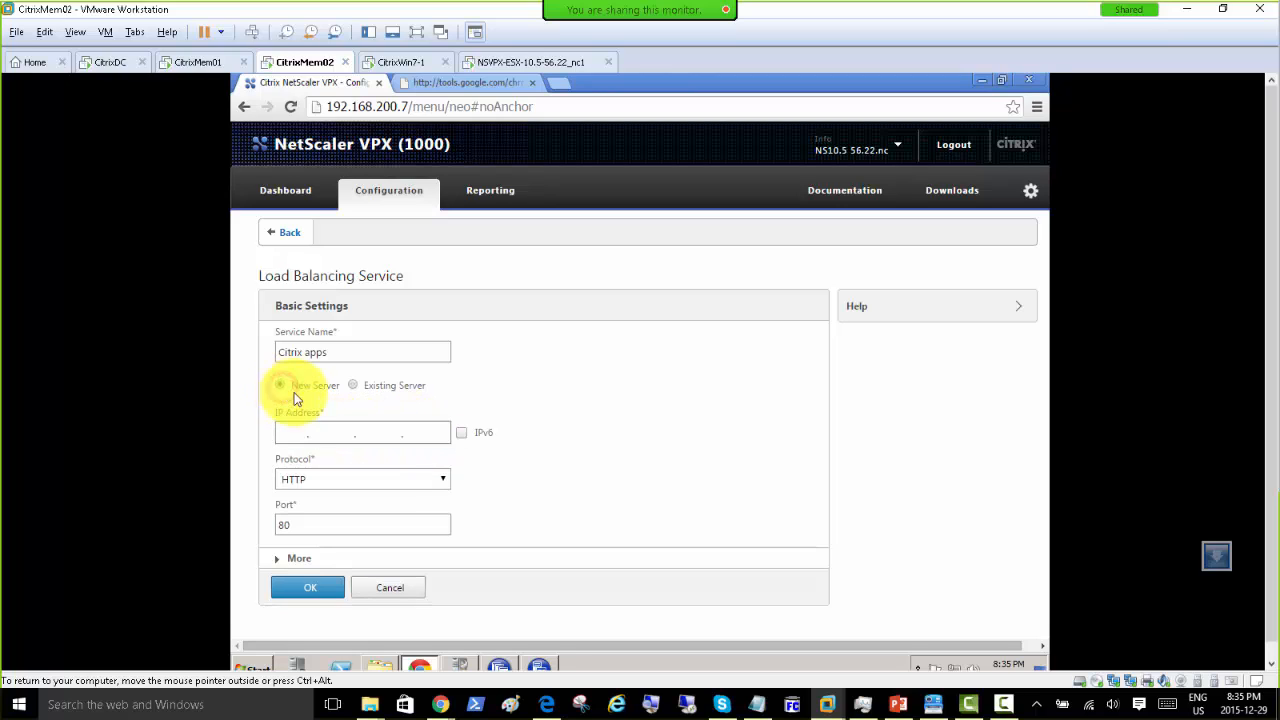
{"action": "left_click", "coordinate": [290, 431]}
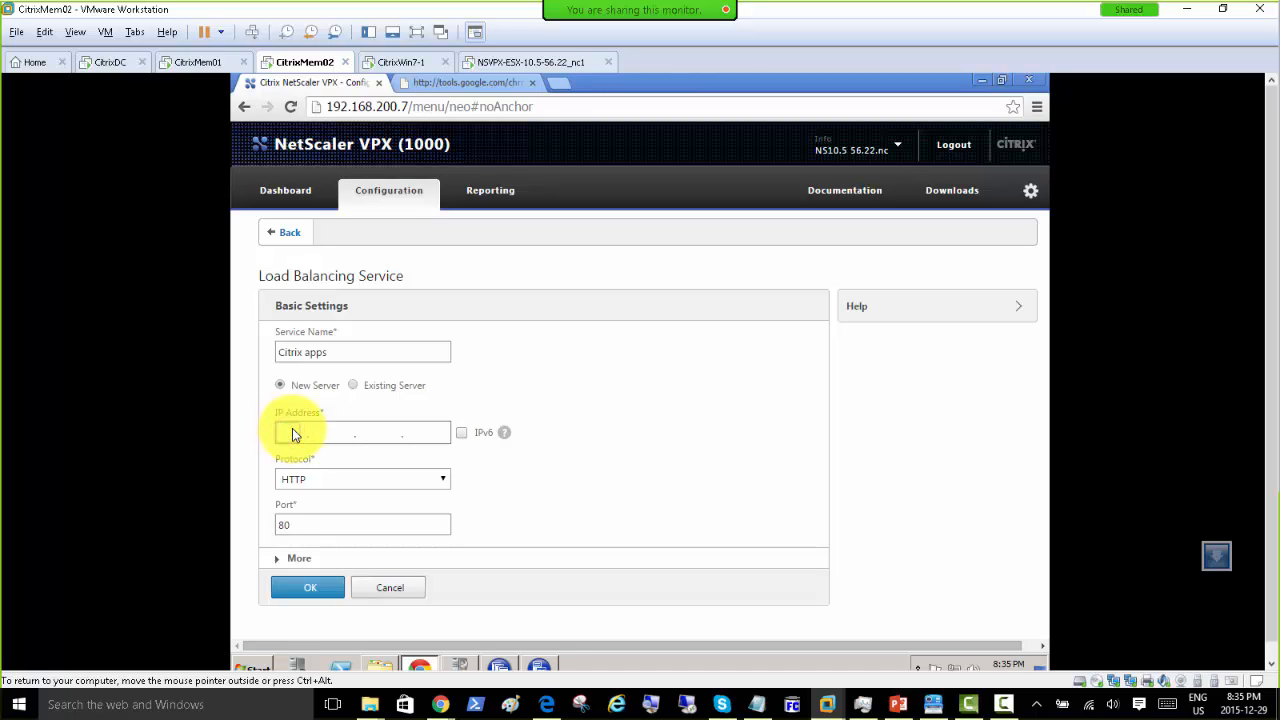
{"action": "type", "text": "192.168.200.2"}
Step: Keep HTTP as the protocol on port 80 and create the service
{"action": "left_click", "coordinate": [444, 479]}
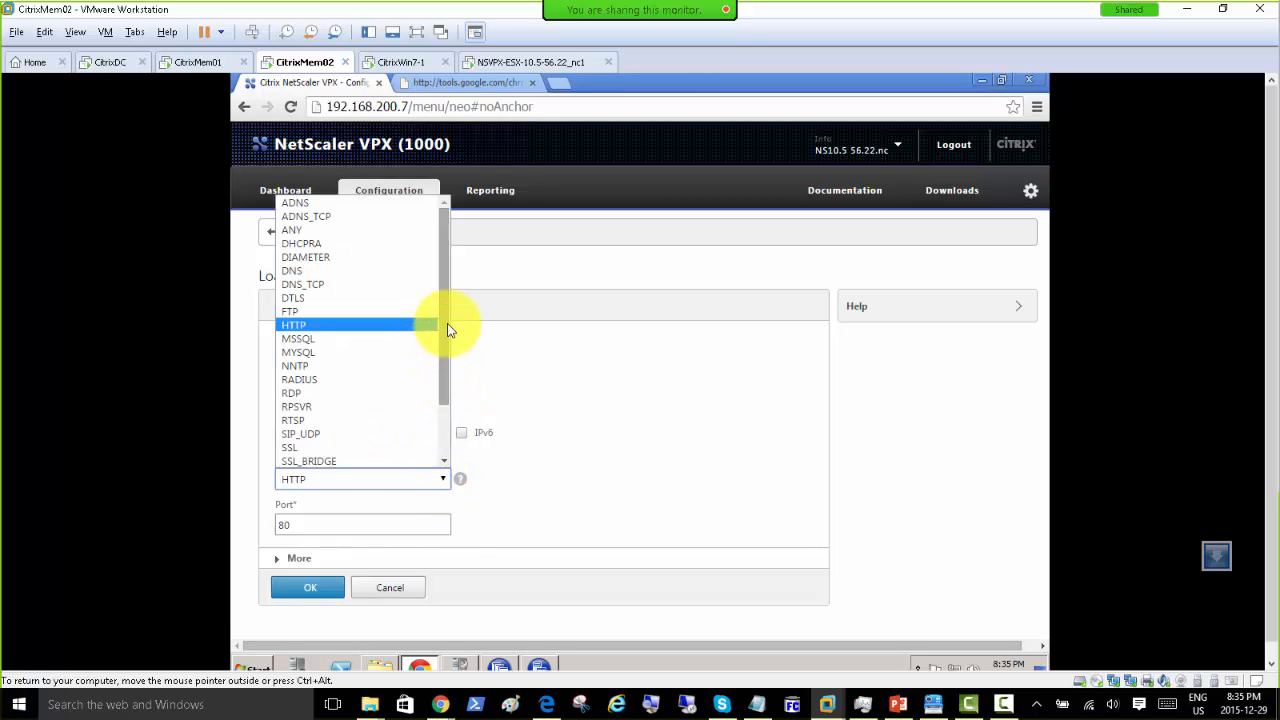
{"action": "scroll", "coordinate": [443, 325], "scroll_direction": "down", "scroll_amount": 2}
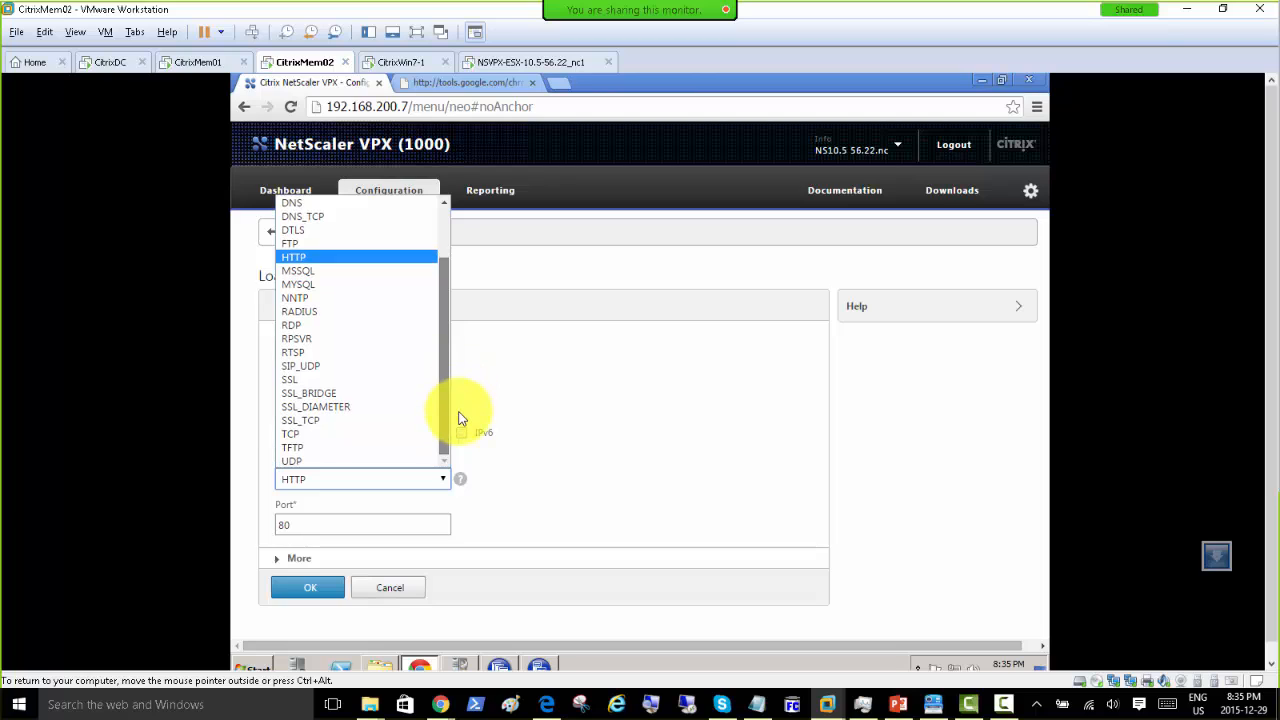
{"action": "scroll", "coordinate": [449, 360], "scroll_direction": "up", "scroll_amount": 2}
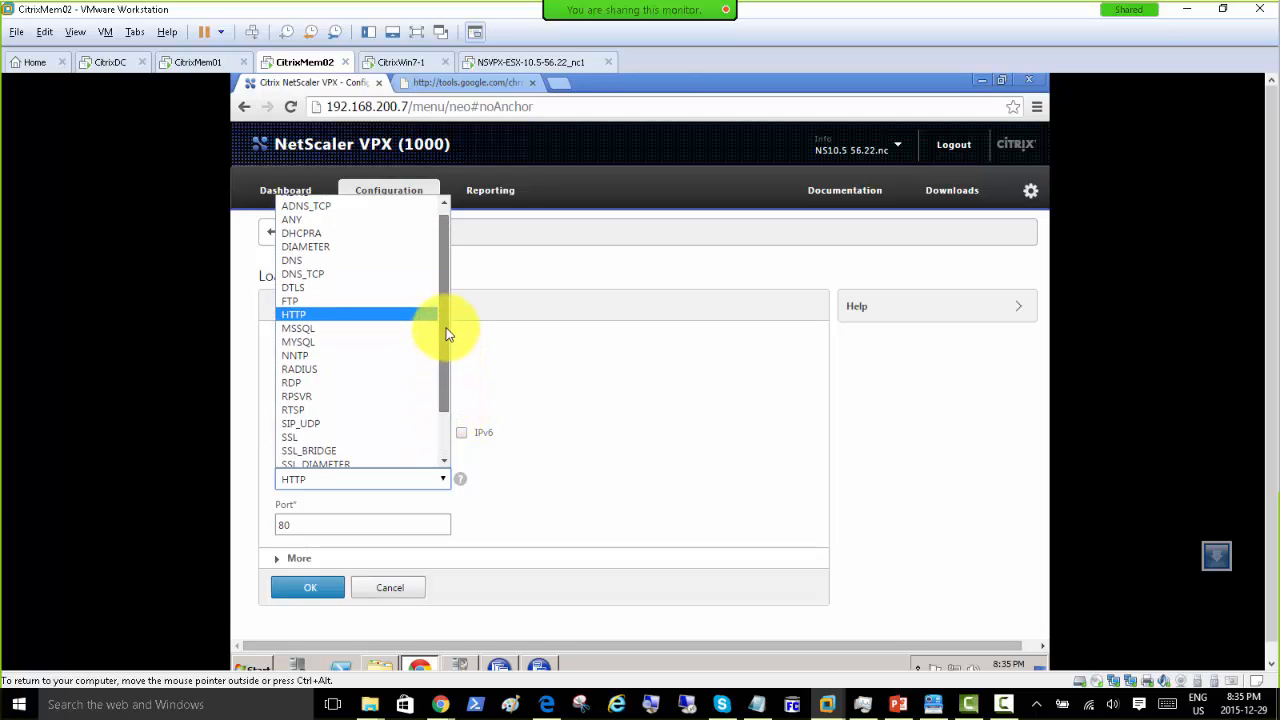
{"action": "left_click", "coordinate": [349, 325]}
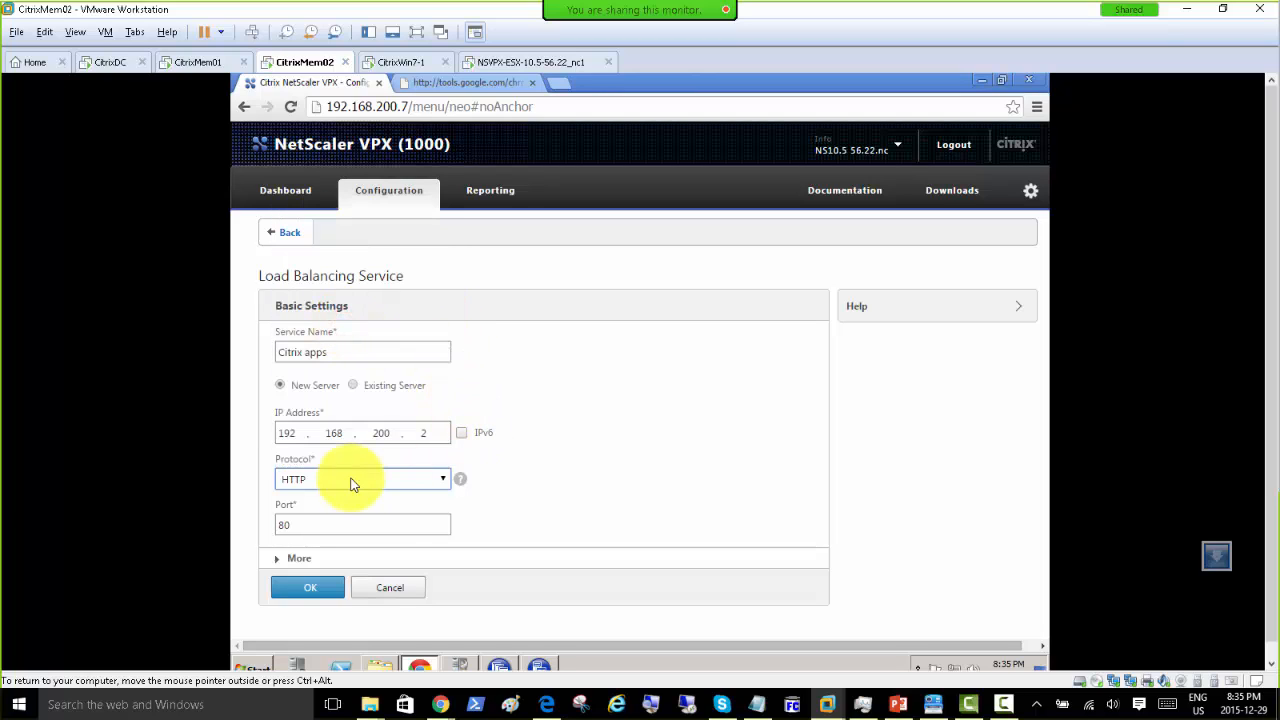
{"action": "left_click", "coordinate": [280, 560]}
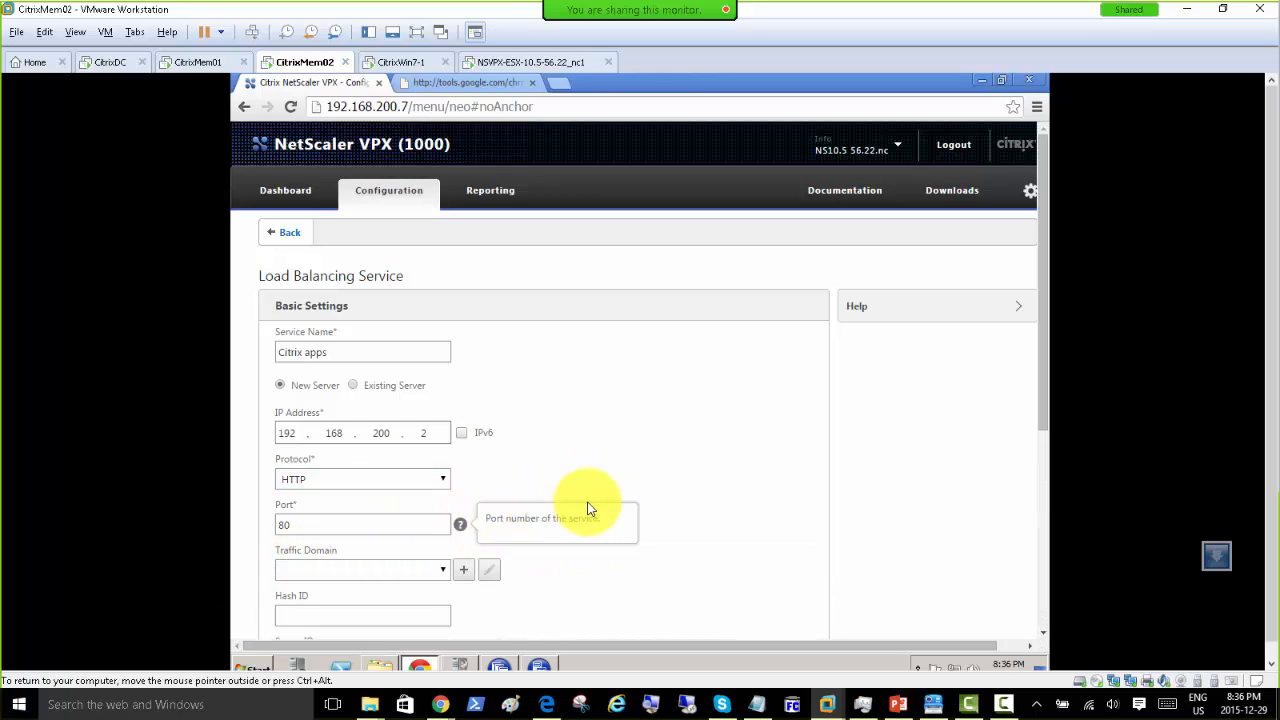
{"action": "scroll", "coordinate": [601, 513], "scroll_direction": "down", "scroll_amount": 2}
{"action": "scroll", "coordinate": [601, 517], "scroll_direction": "down", "scroll_amount": 1}
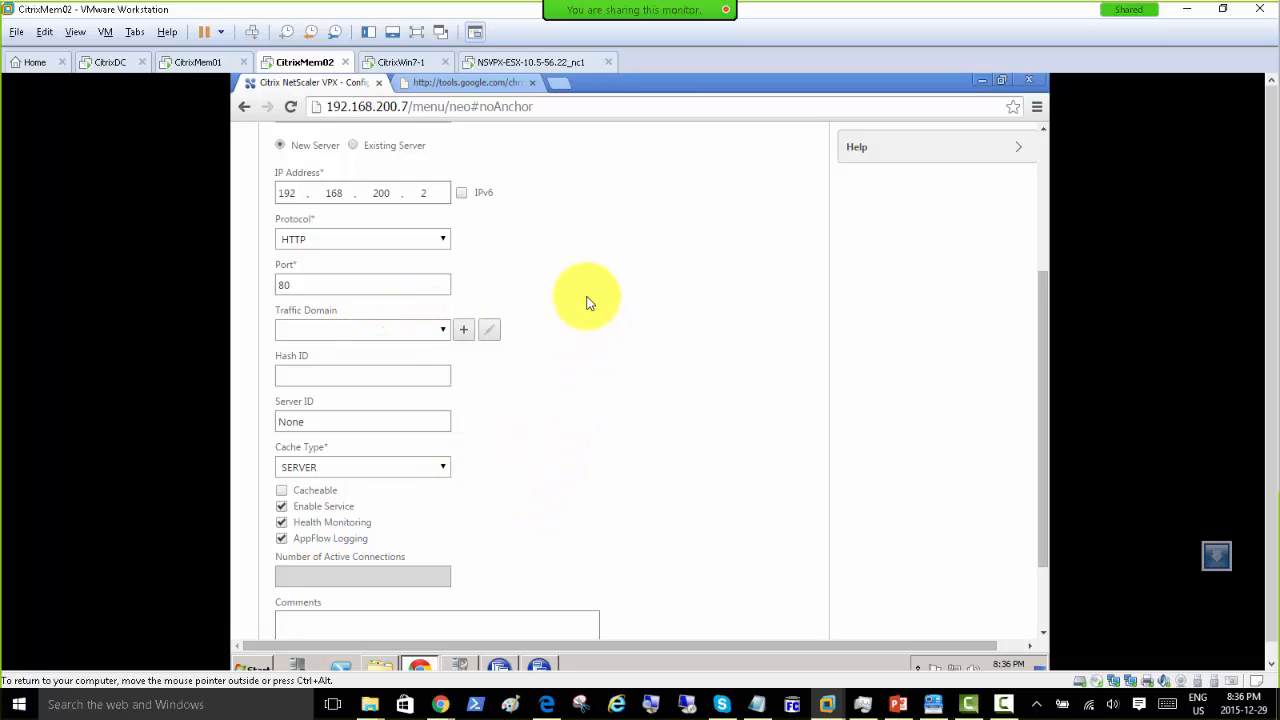
{"action": "scroll", "coordinate": [578, 442], "scroll_direction": "down", "scroll_amount": 1}
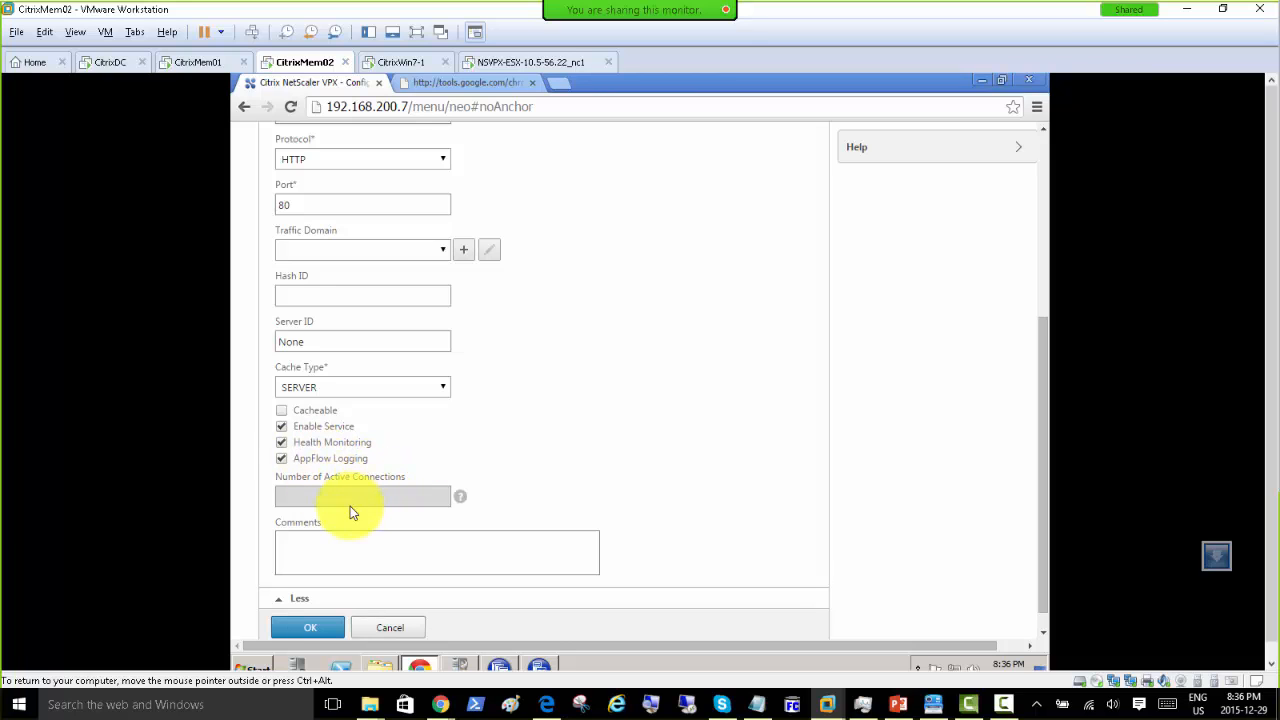
{"action": "scroll", "coordinate": [440, 545], "scroll_direction": "down", "scroll_amount": 1}
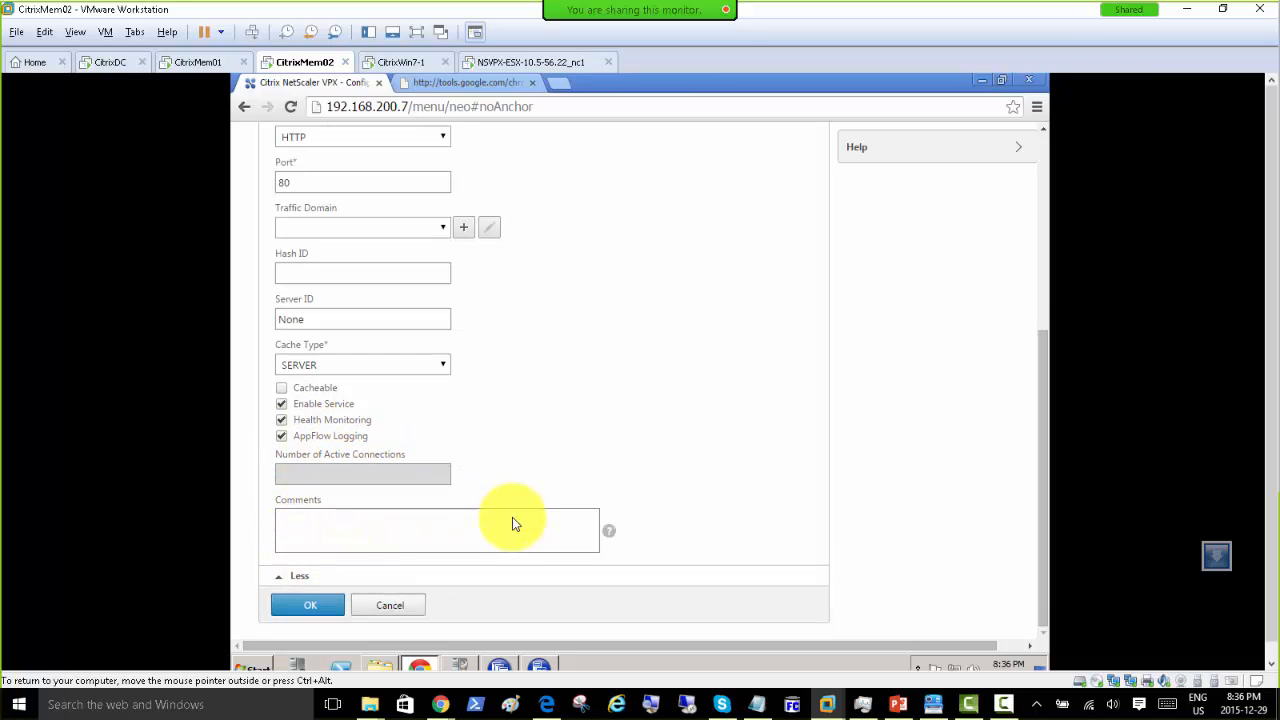
{"action": "left_click", "coordinate": [309, 605]}
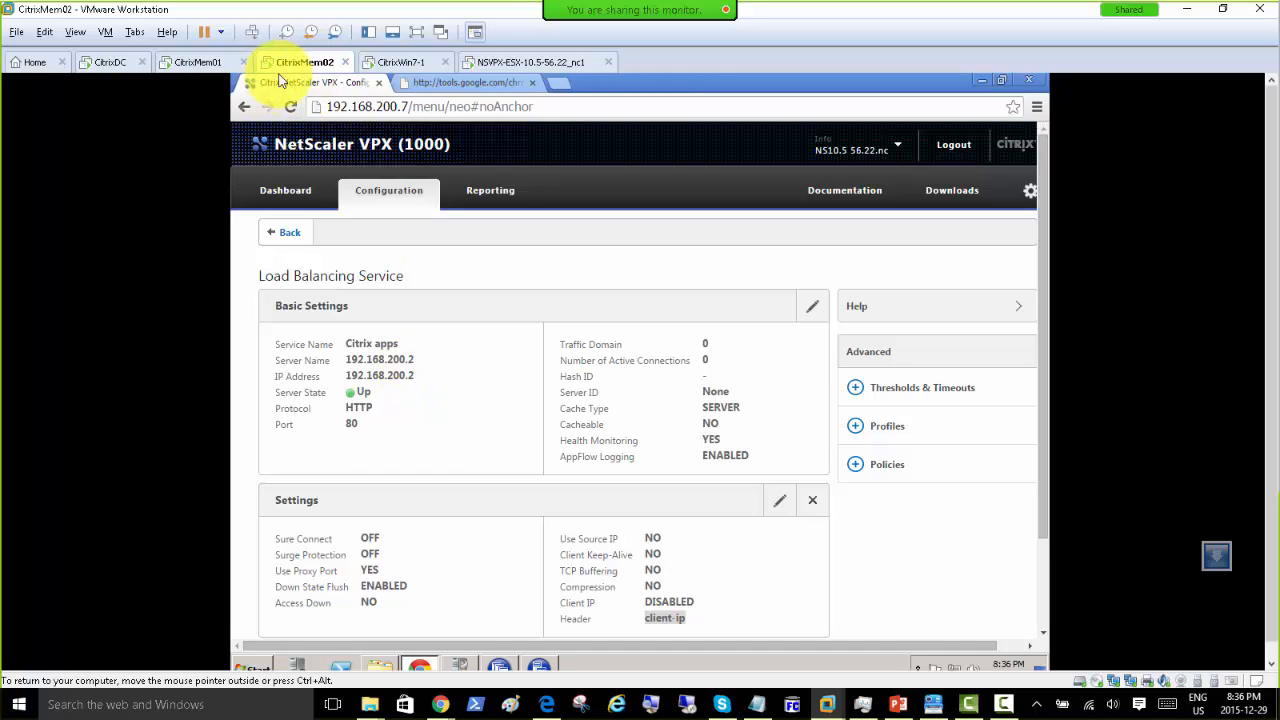
Step: Confirm in CitrixMem01's network details that its IPv4 address is 192.168.200.2, then return to CitrixMem02
{"action": "left_click", "coordinate": [199, 61]}
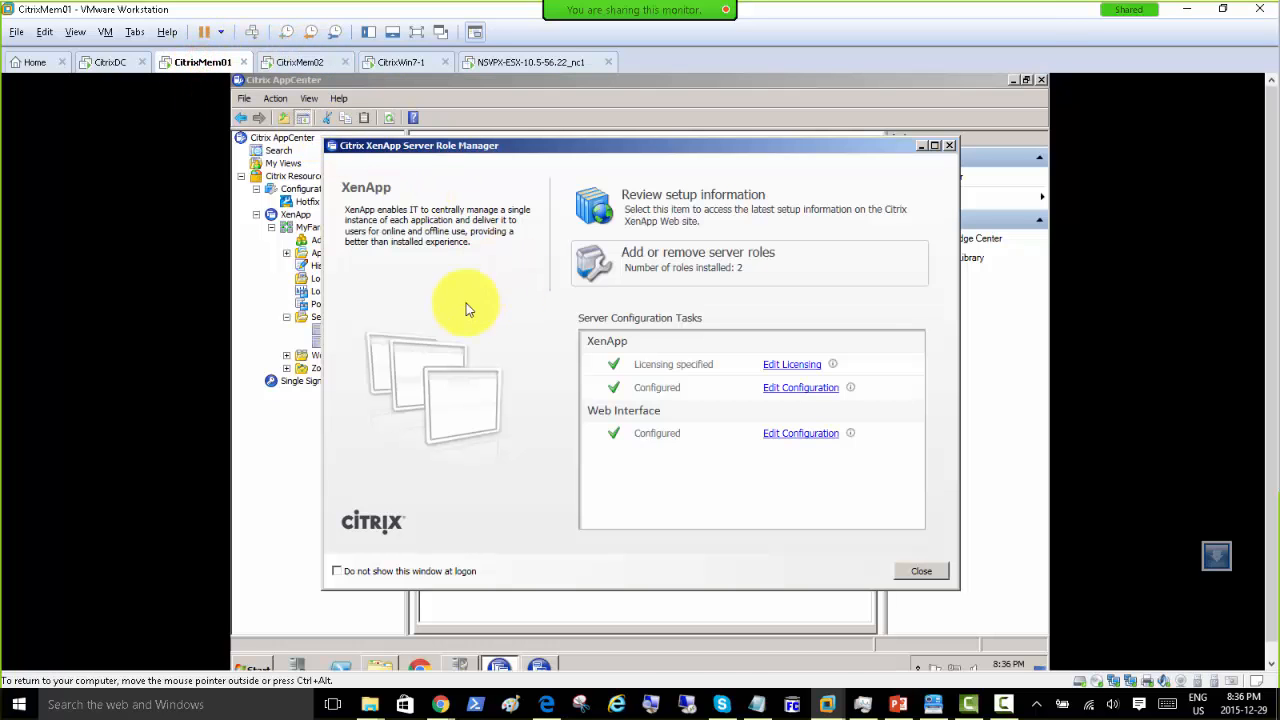
{"action": "right_click", "coordinate": [953, 667]}
{"action": "left_click", "coordinate": [955, 658]}
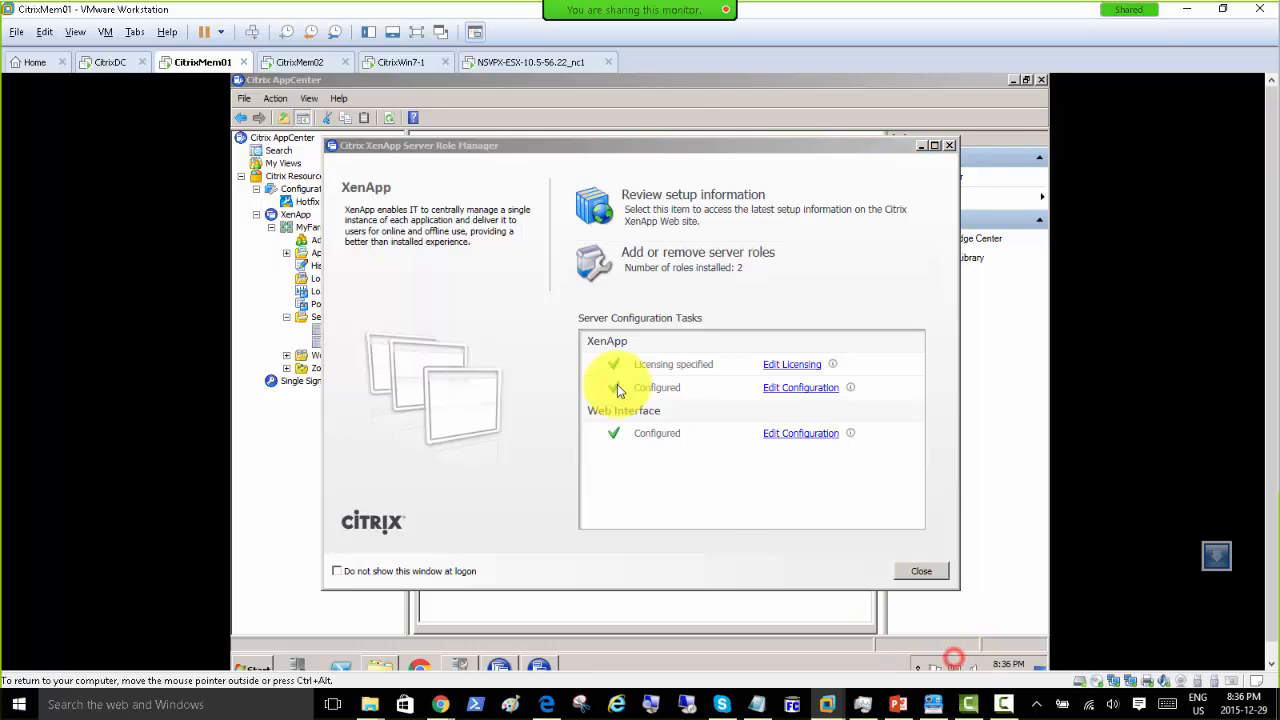
{"action": "left_click", "coordinate": [763, 277]}
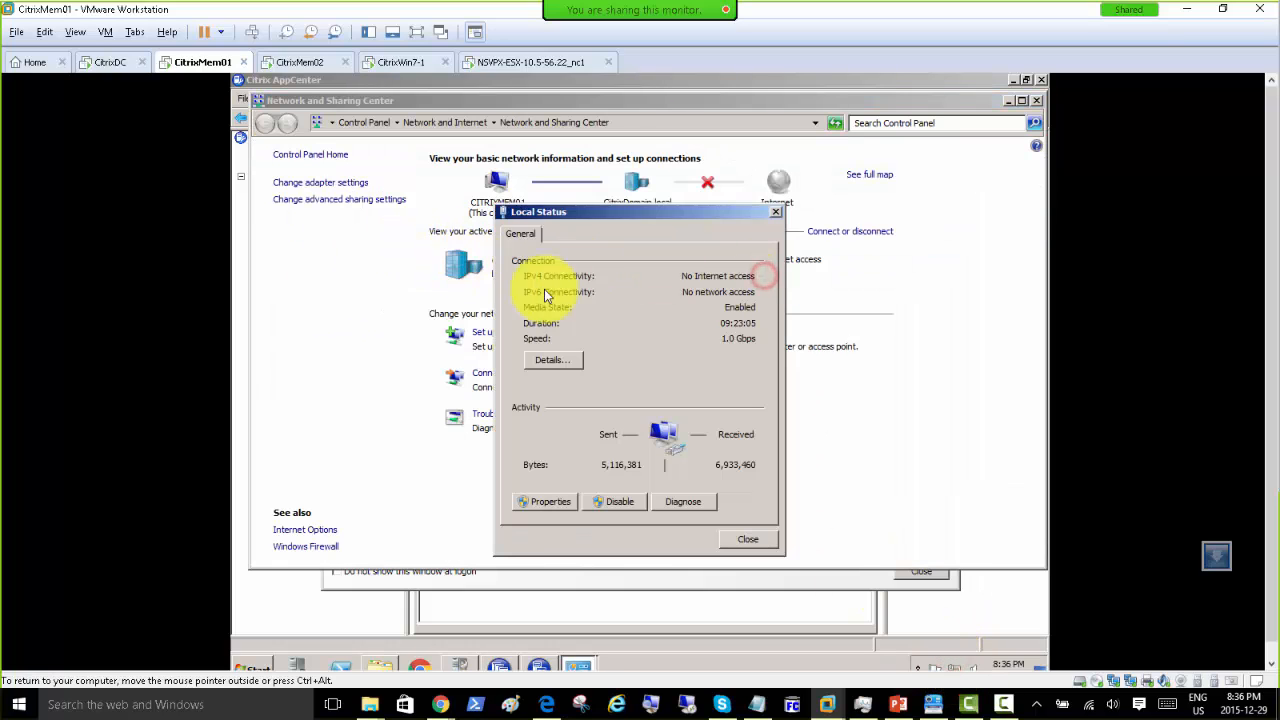
{"action": "left_click", "coordinate": [566, 357]}
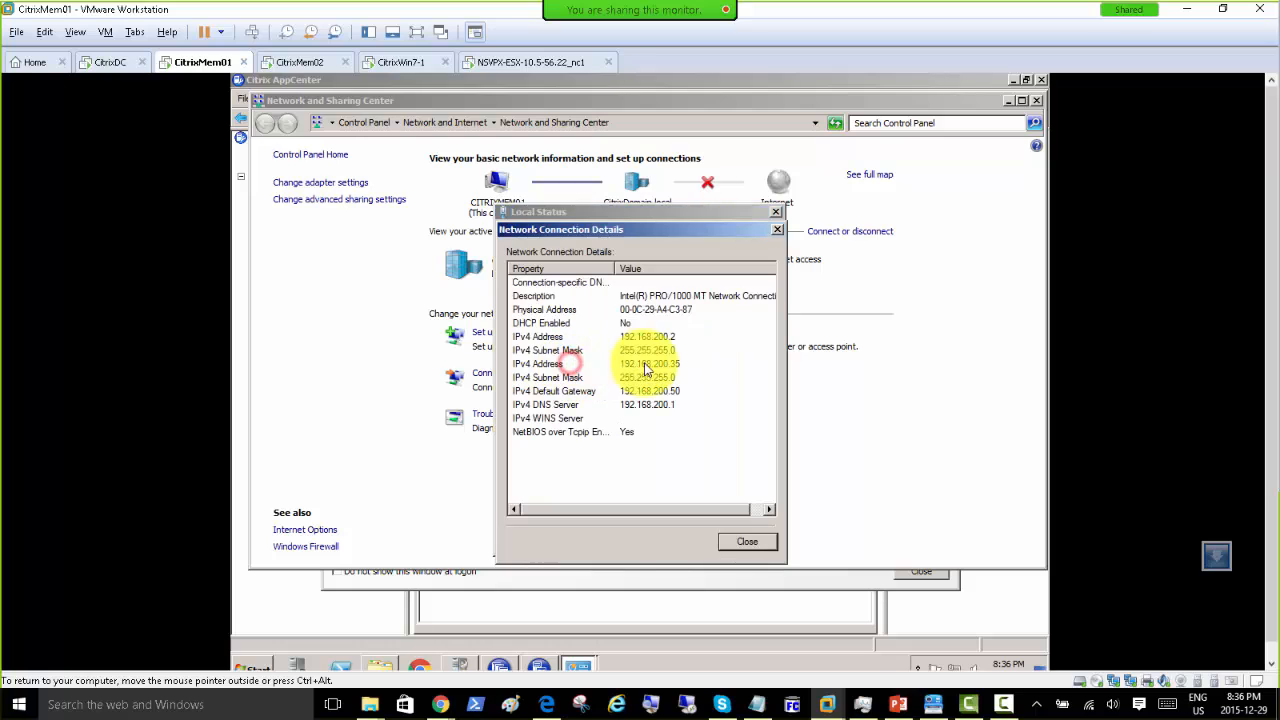
{"action": "left_click", "coordinate": [747, 541]}
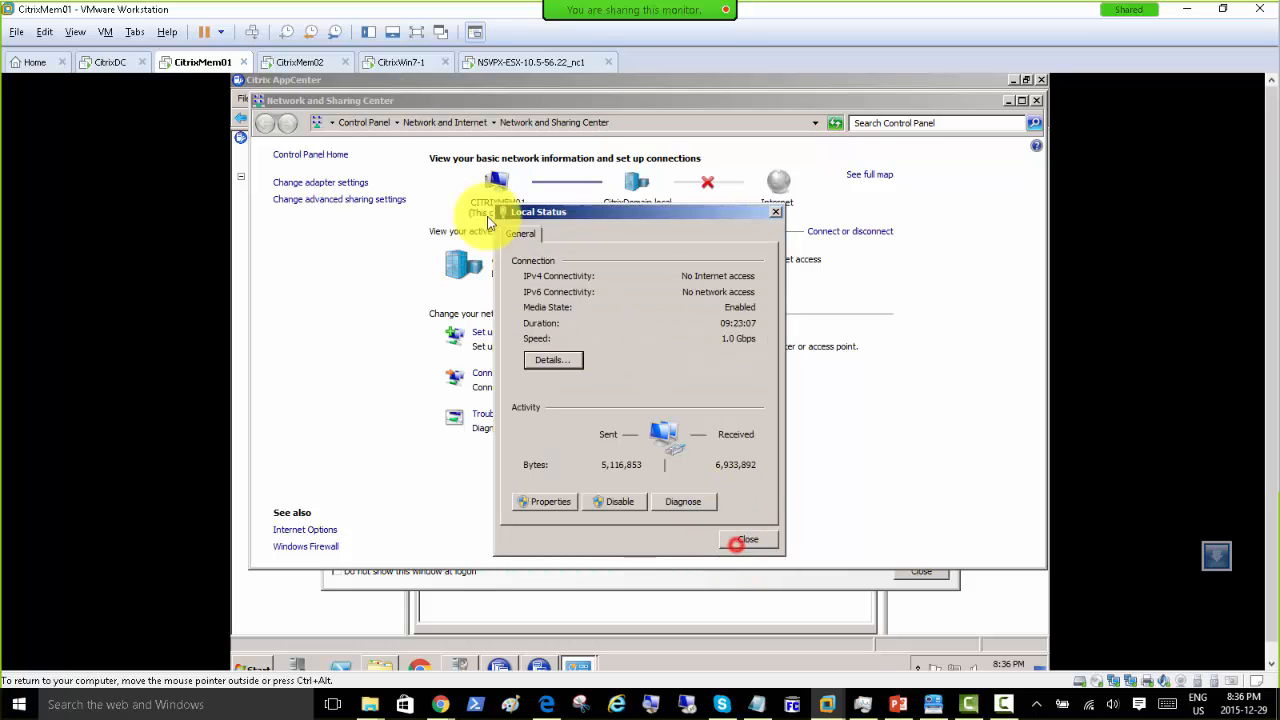
{"action": "left_click", "coordinate": [322, 62]}
Step: Release input from the VM and maximize the Citrix docs window on this screen
{"action": "key", "text": "ctrl+alt"}
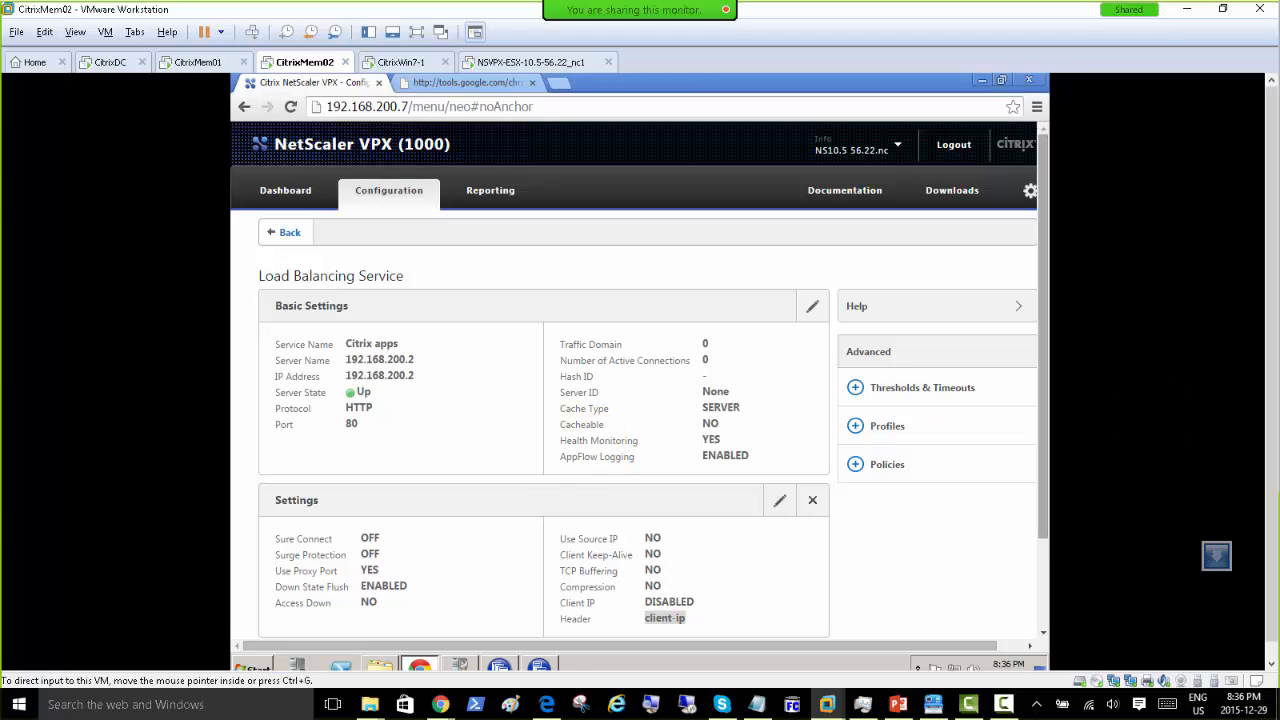
{"action": "left_click_drag", "start_coordinate": [1279, 230], "coordinate": [664, 117]}
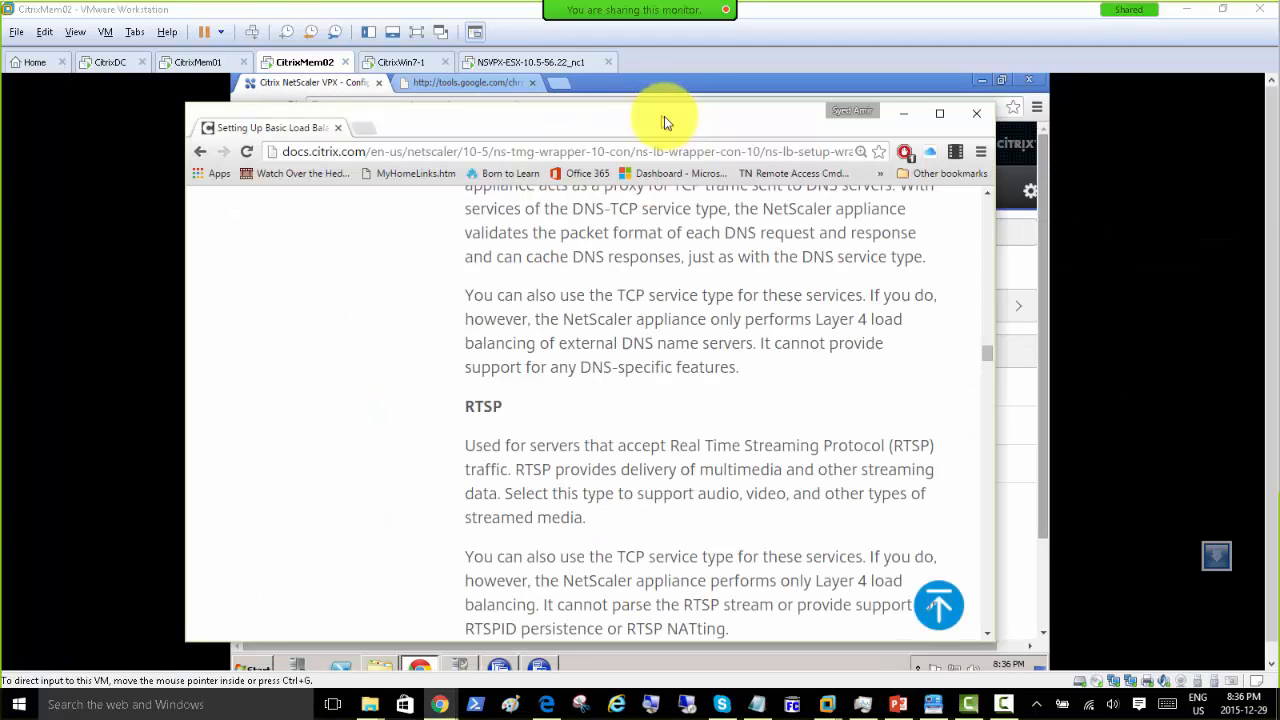
{"action": "double_click", "coordinate": [674, 112]}
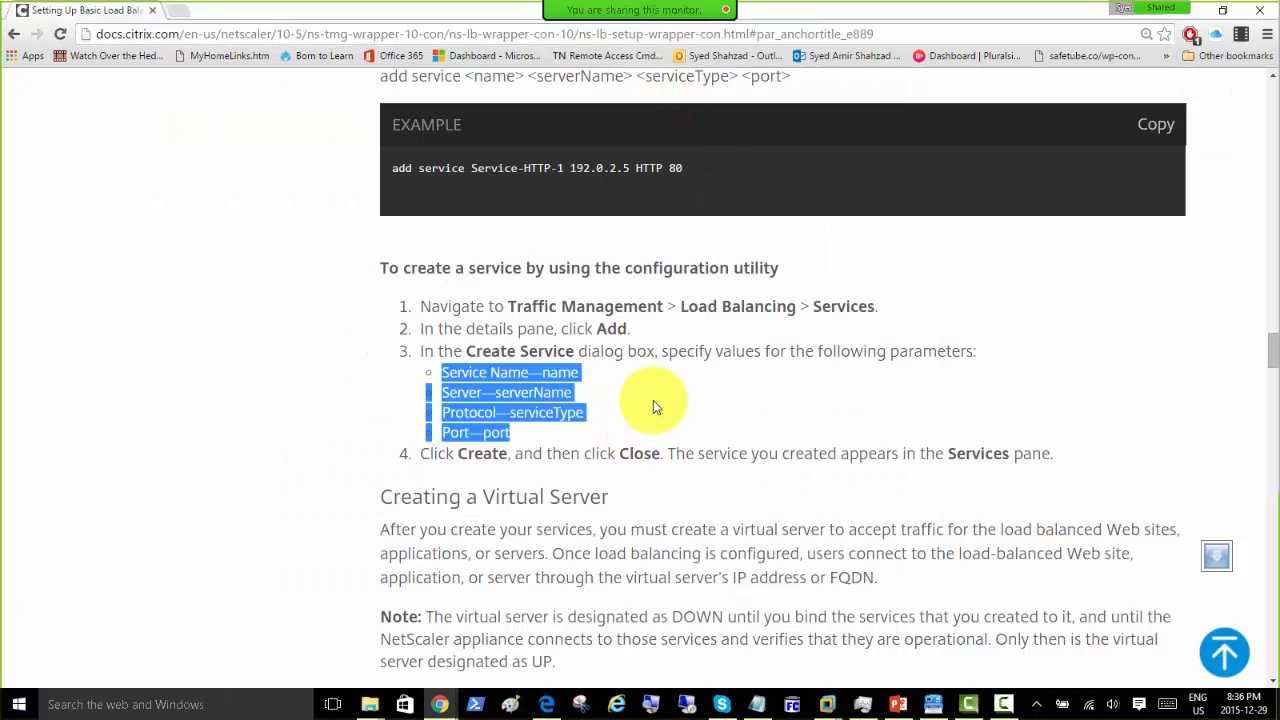
{"action": "scroll", "coordinate": [650, 401], "scroll_direction": "down", "scroll_amount": 2}
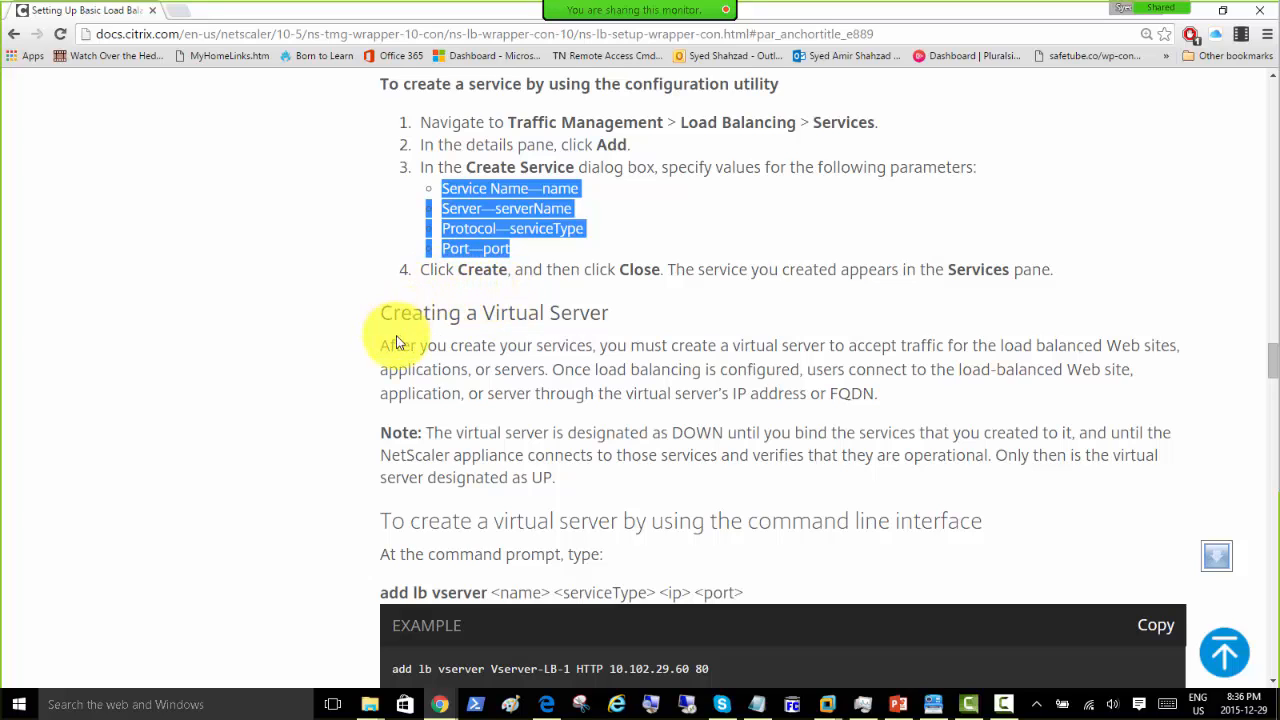
Step: Highlight the 'Creating a Virtual Server' heading and its paragraph on accepting load balanced traffic
{"action": "left_click_drag", "start_coordinate": [379, 317], "coordinate": [625, 314]}
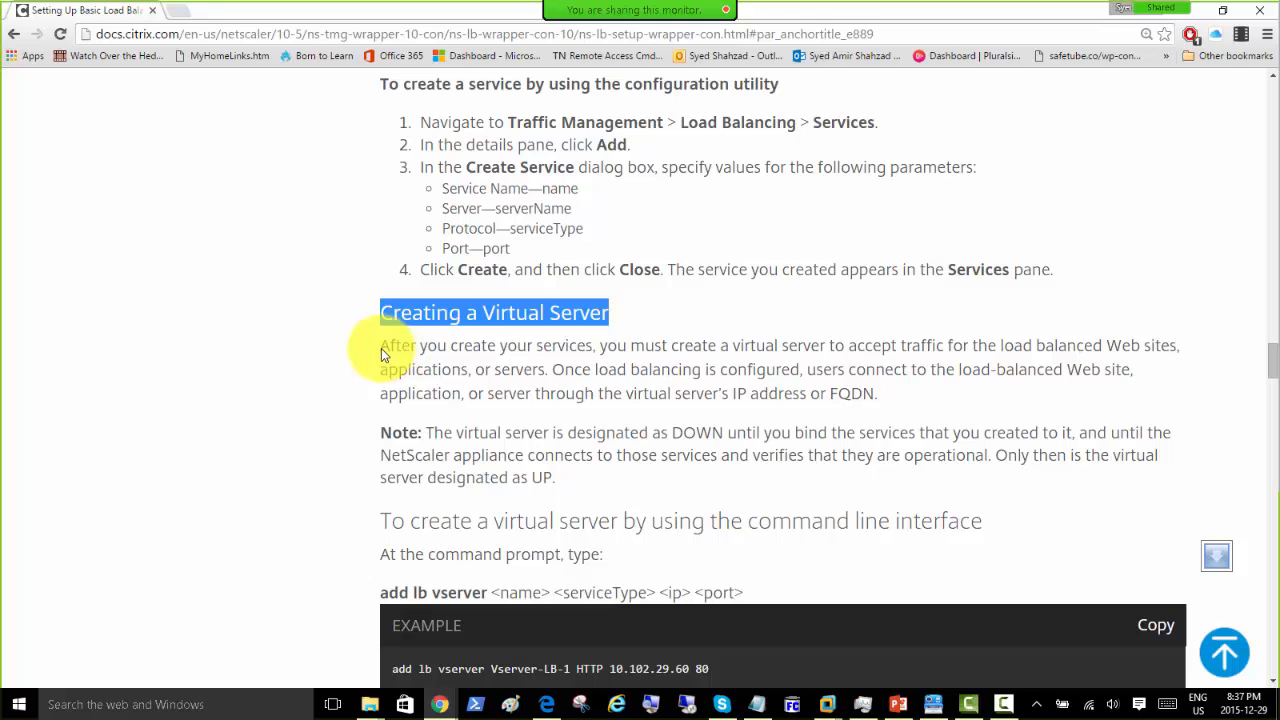
{"action": "left_click_drag", "start_coordinate": [381, 348], "coordinate": [605, 351]}
{"action": "left_click_drag", "start_coordinate": [709, 348], "coordinate": [1173, 349]}
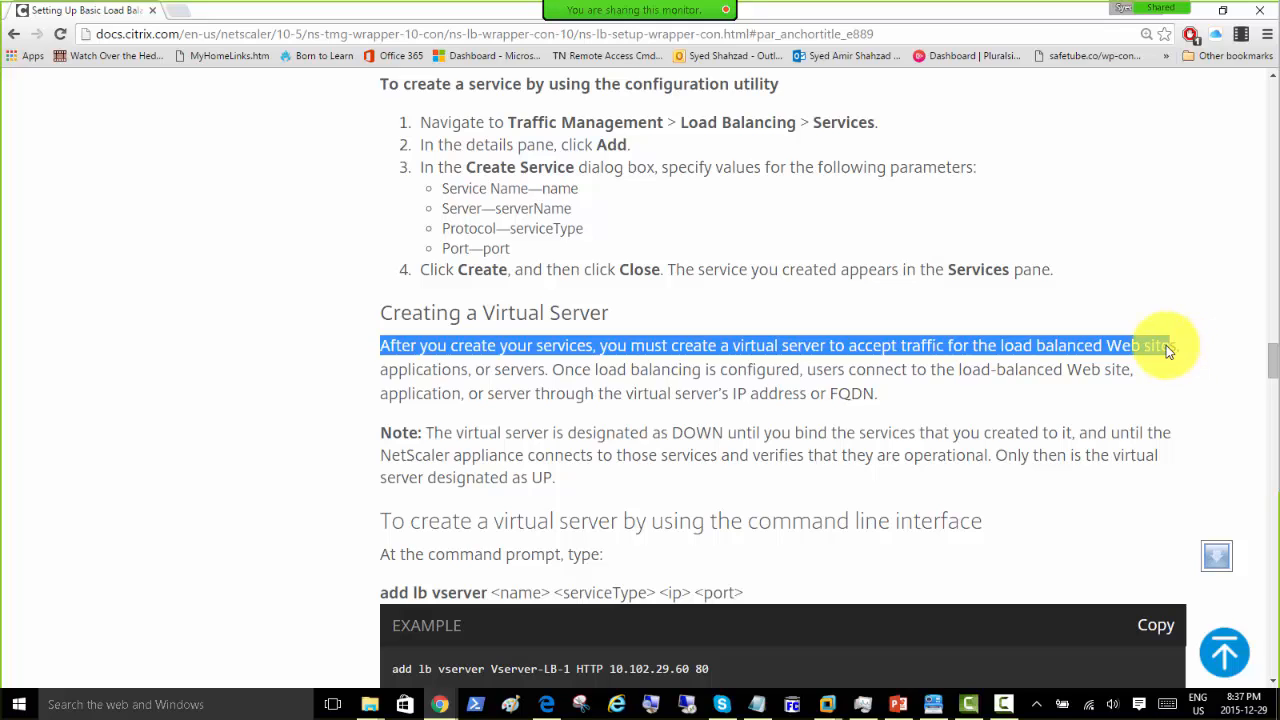
{"action": "left_click_drag", "start_coordinate": [1166, 345], "coordinate": [880, 434]}
{"action": "left_click", "coordinate": [417, 349]}
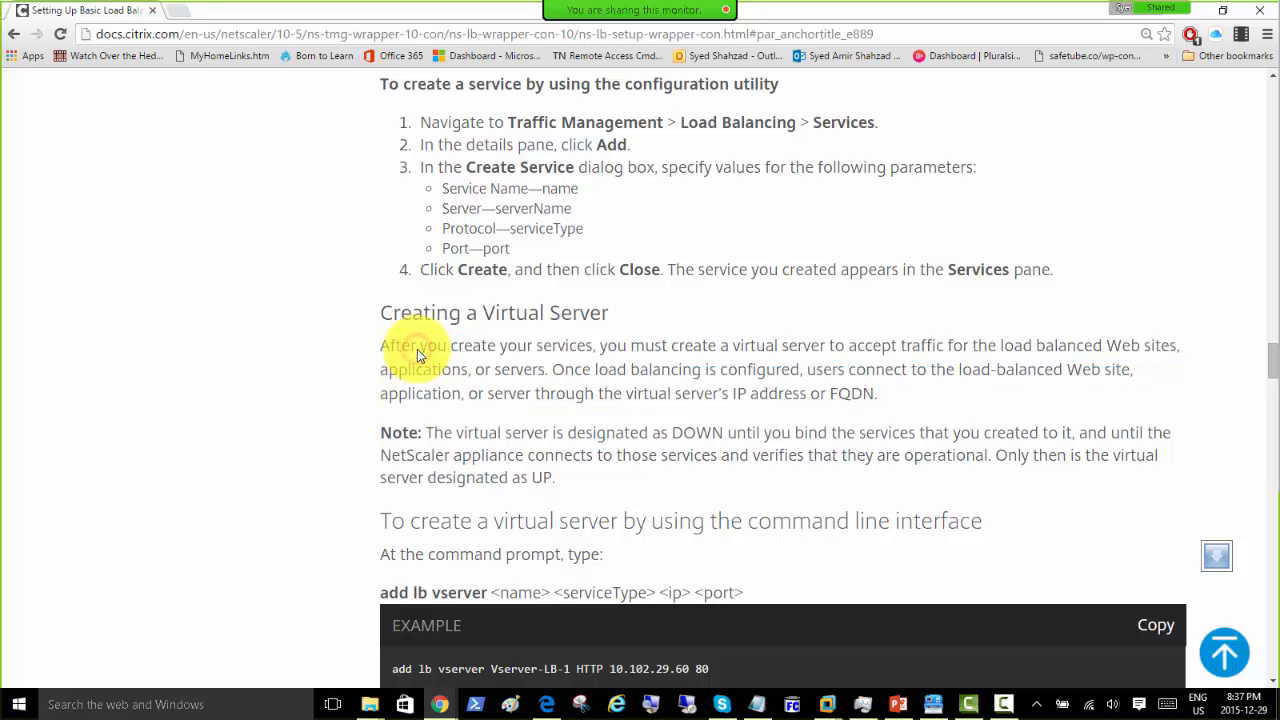
{"action": "left_click_drag", "start_coordinate": [482, 318], "coordinate": [607, 322]}
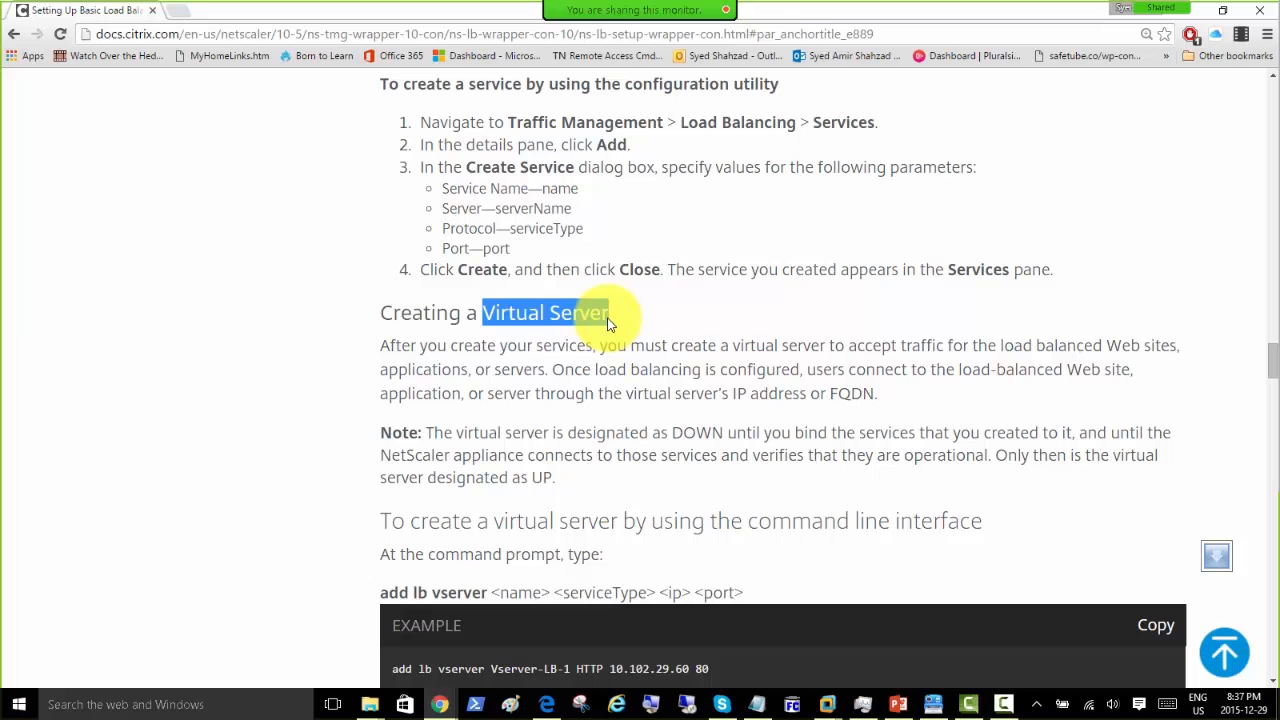
Step: Highlight the Note about binding services and the virtual server's UP and DOWN states
{"action": "scroll", "coordinate": [371, 329], "scroll_direction": "down", "scroll_amount": 2}
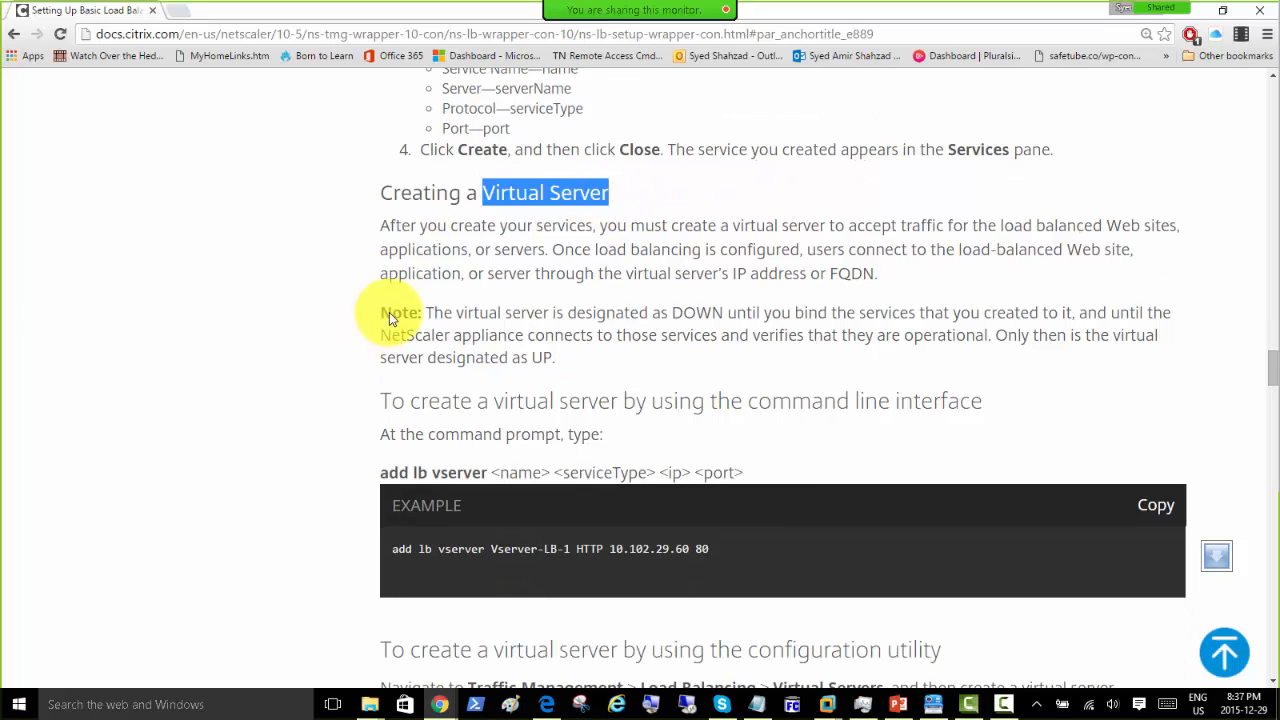
{"action": "left_click_drag", "start_coordinate": [435, 311], "coordinate": [858, 320]}
{"action": "left_click_drag", "start_coordinate": [937, 321], "coordinate": [1074, 314]}
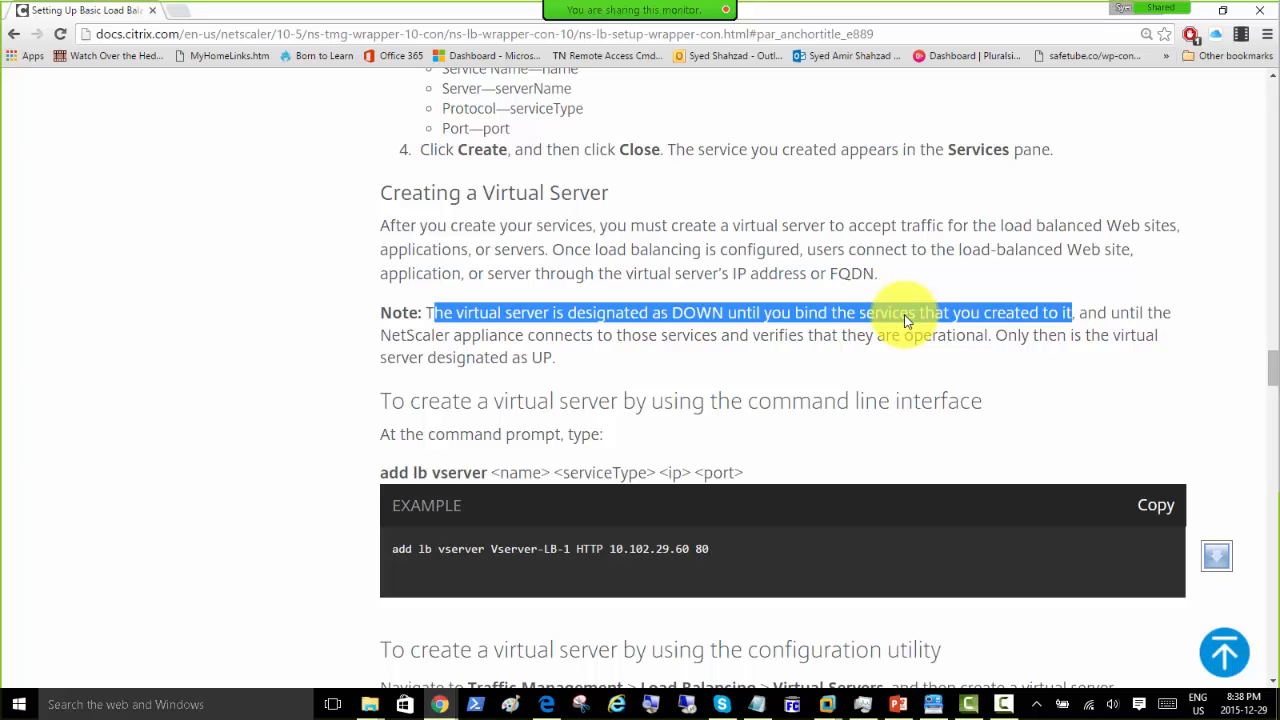
{"action": "left_click", "coordinate": [384, 346]}
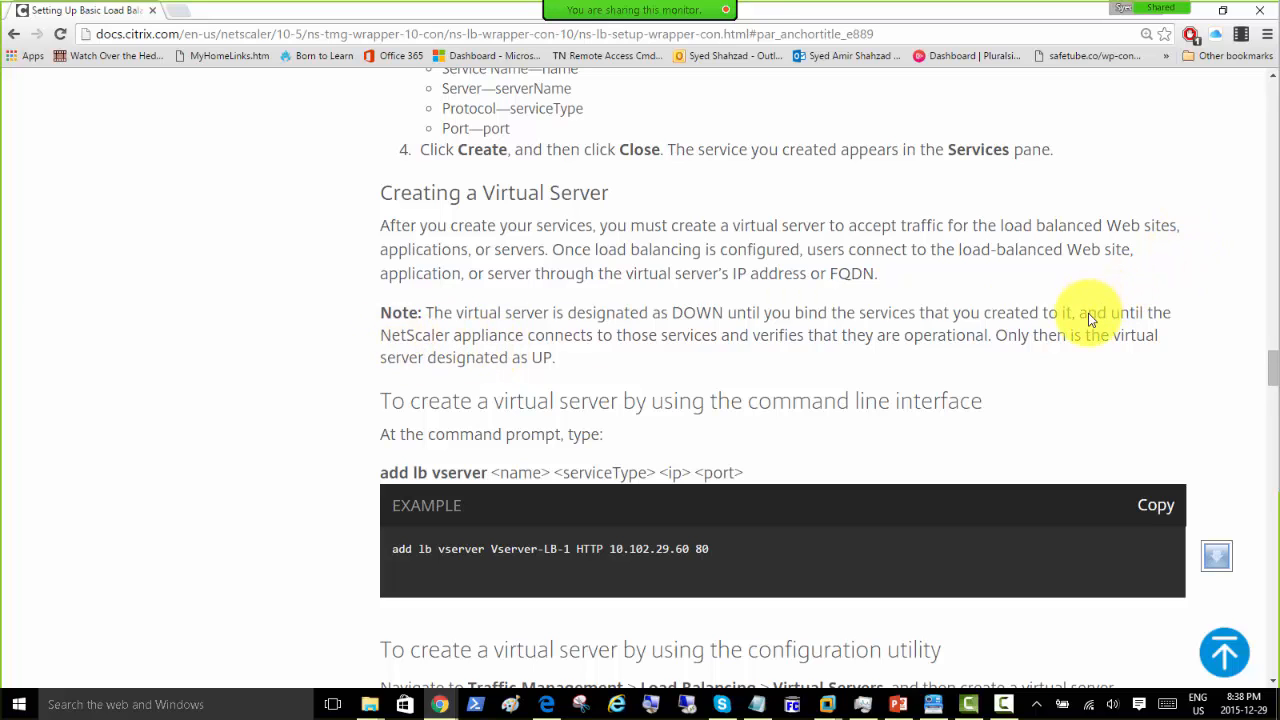
{"action": "left_click_drag", "start_coordinate": [1088, 313], "coordinate": [567, 372]}
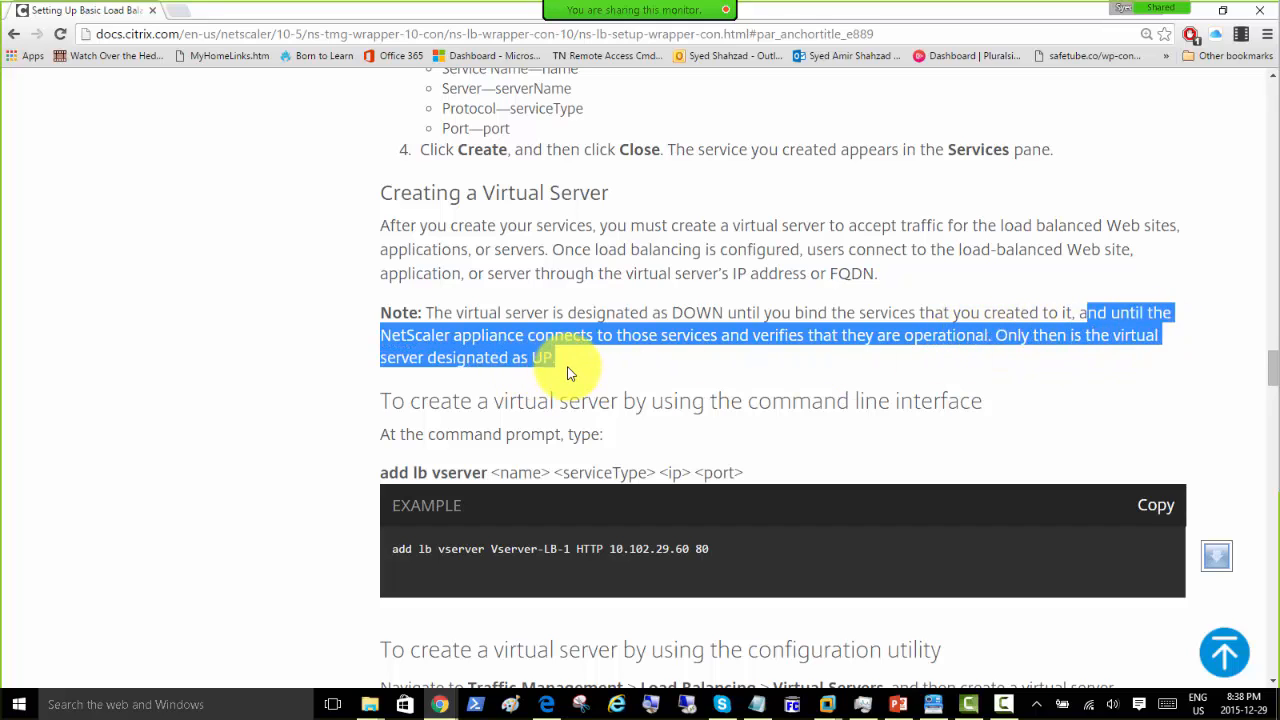
{"action": "left_click", "coordinate": [663, 318]}
{"action": "double_click", "coordinate": [690, 313]}
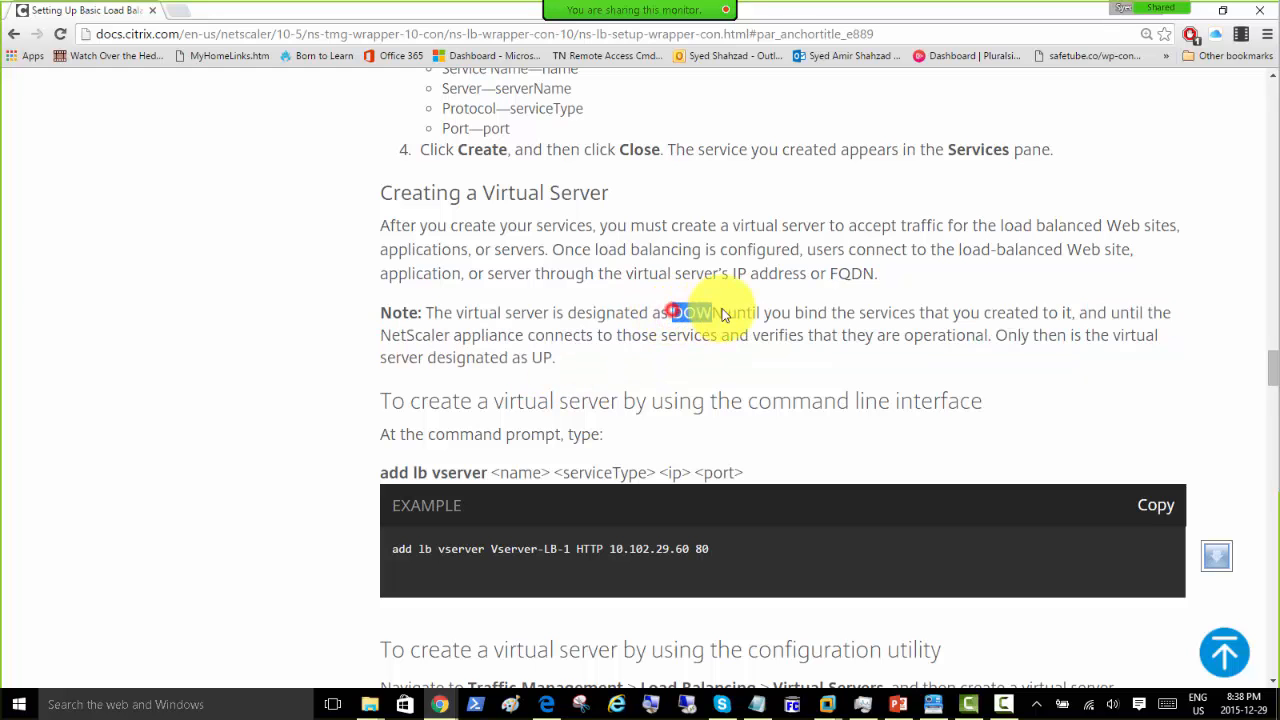
{"action": "left_click", "coordinate": [362, 367]}
Step: Scroll to the 'Binding Services to the Virtual Server' heading, then move the docs window off screen
{"action": "scroll", "coordinate": [361, 345], "scroll_direction": "down", "scroll_amount": 3}
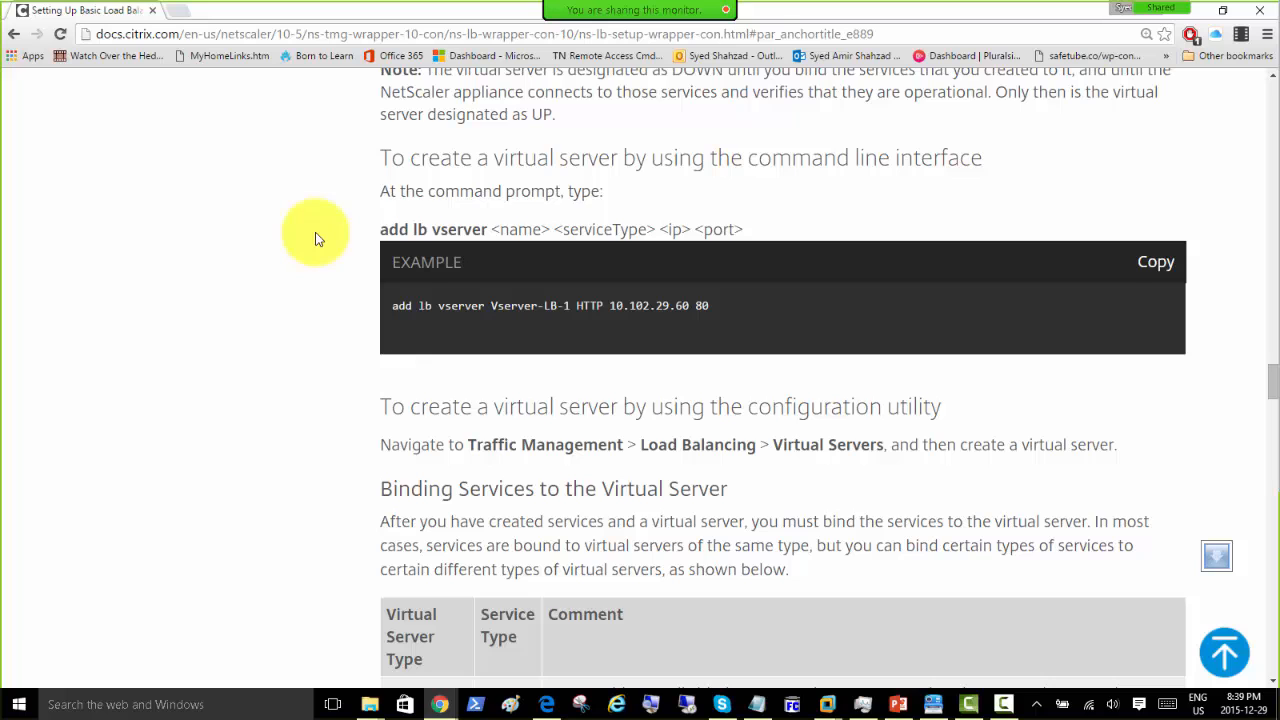
{"action": "scroll", "coordinate": [318, 236], "scroll_direction": "down", "scroll_amount": 2}
{"action": "scroll", "coordinate": [320, 234], "scroll_direction": "up", "scroll_amount": 1}
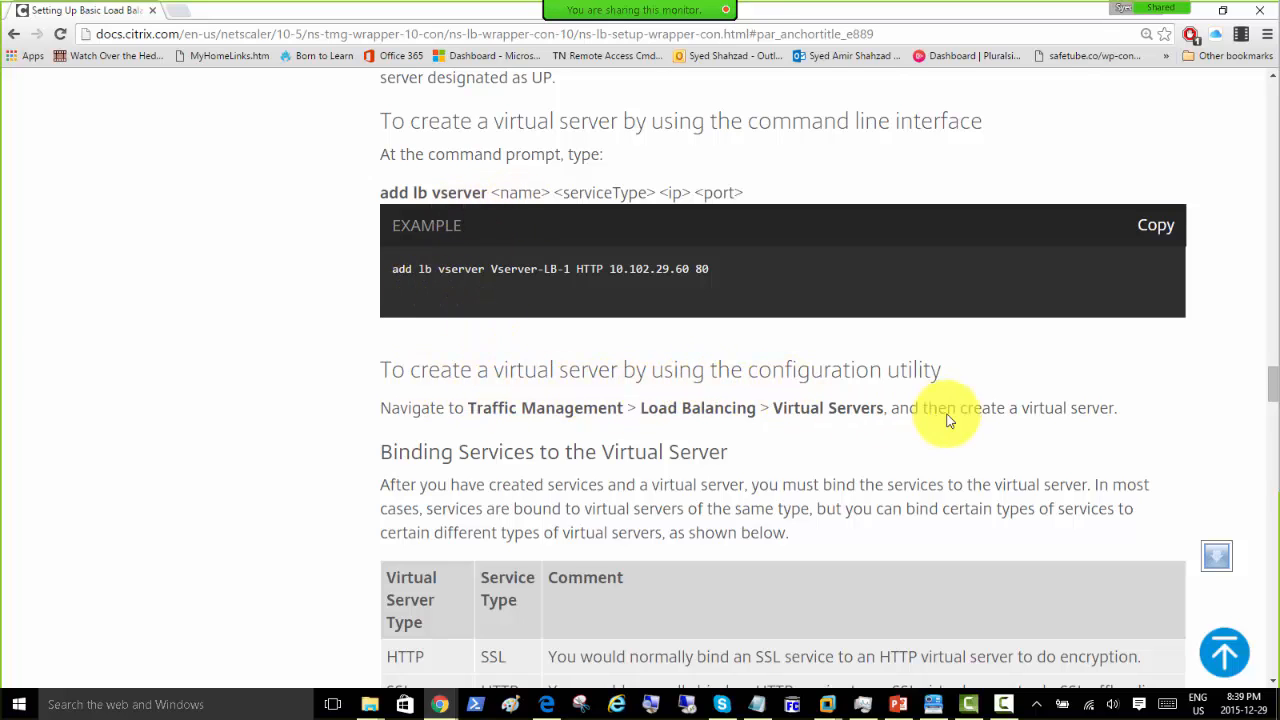
{"action": "scroll", "coordinate": [480, 395], "scroll_direction": "down", "scroll_amount": 1}
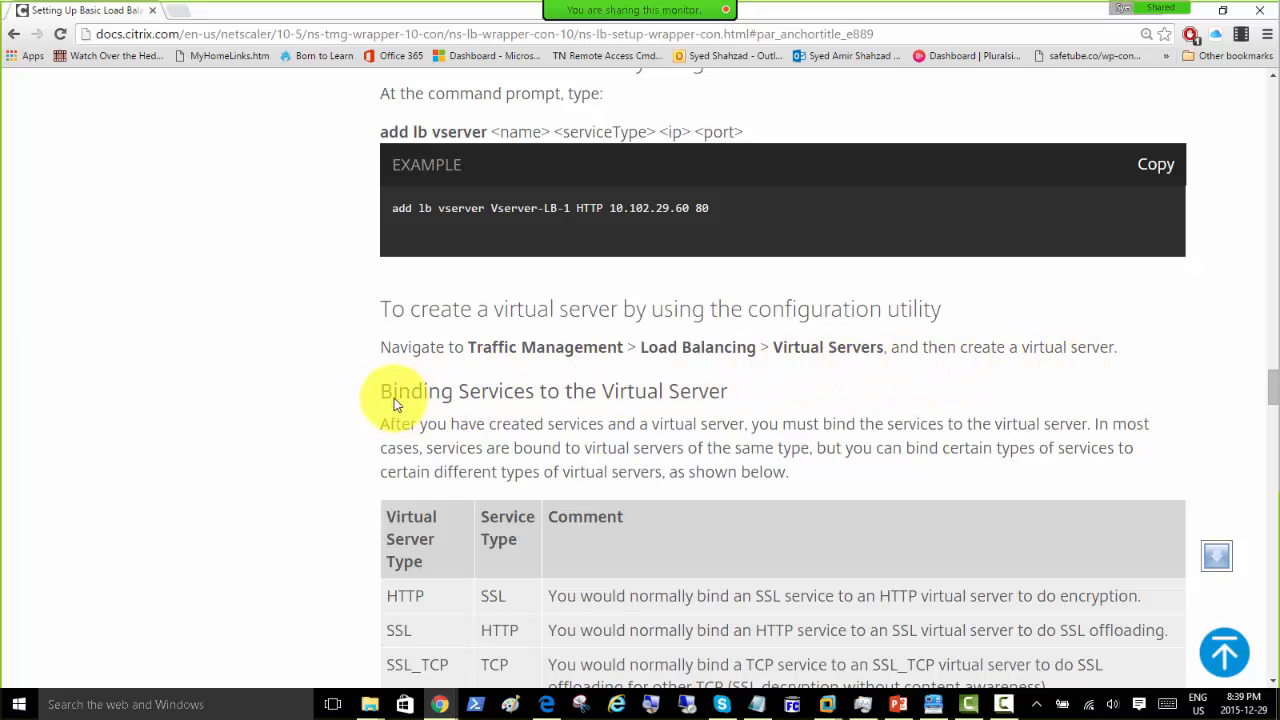
{"action": "left_click_drag", "start_coordinate": [386, 392], "coordinate": [718, 397]}
{"action": "left_click", "coordinate": [528, 362]}
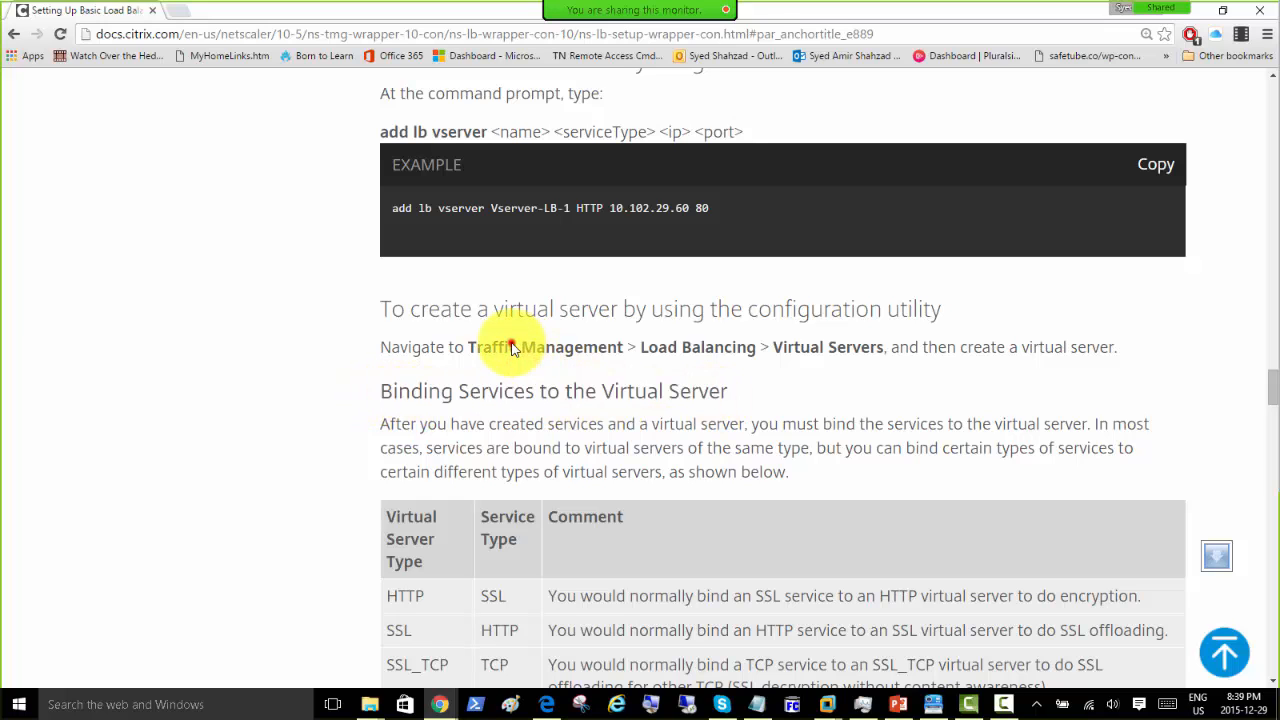
{"action": "left_click_drag", "start_coordinate": [471, 13], "coordinate": [1279, 118]}
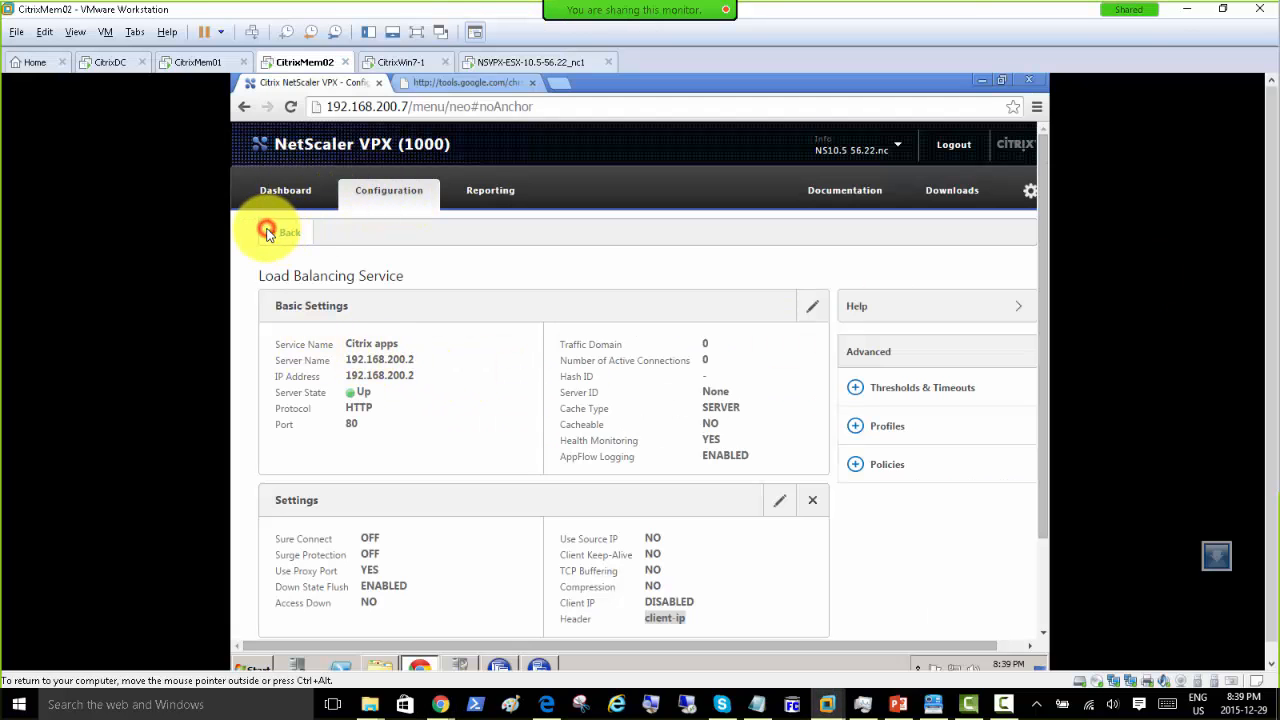
Step: Go back from the services list to Load Balancing Virtual Servers and begin adding one
{"action": "left_click", "coordinate": [280, 232]}
{"action": "left_click", "coordinate": [312, 339]}
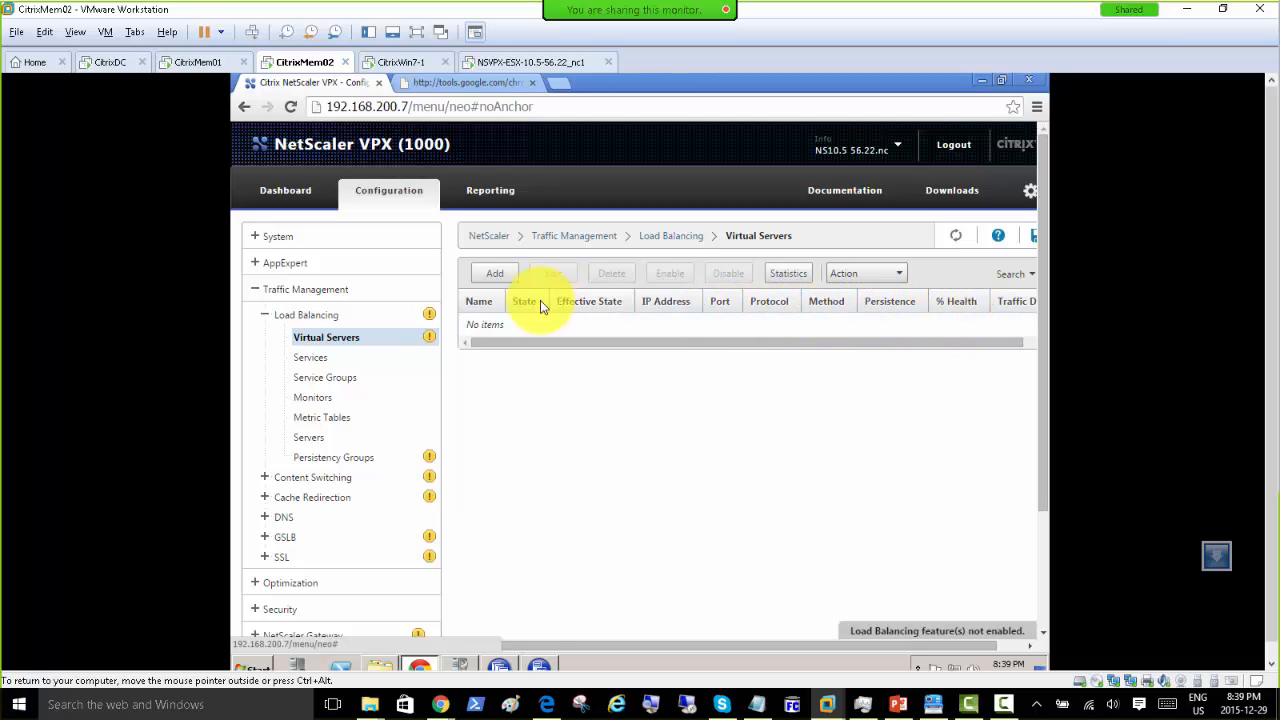
{"action": "left_click", "coordinate": [493, 277]}
Step: Name the virtual server 'VS for Citrix Farm', keep IP Address as address type, and bring the docs back
{"action": "left_click", "coordinate": [493, 277]}
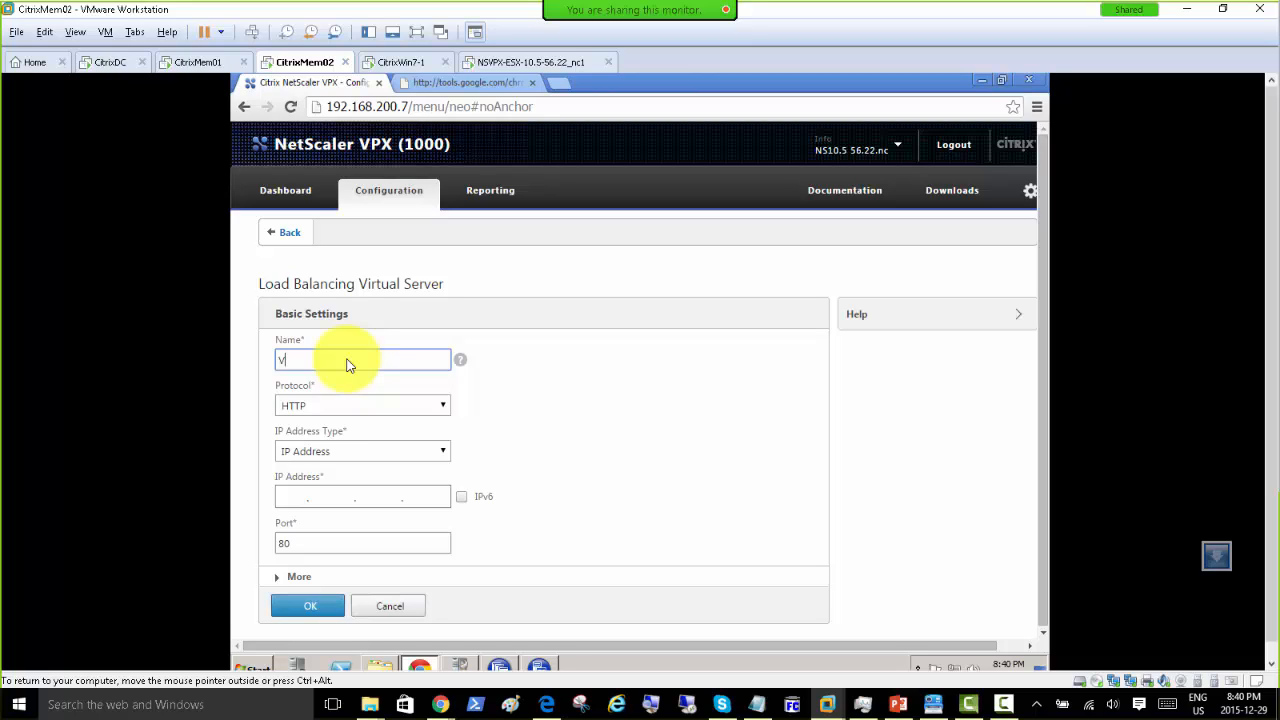
{"action": "type", "text": "for Citrix Farm"}
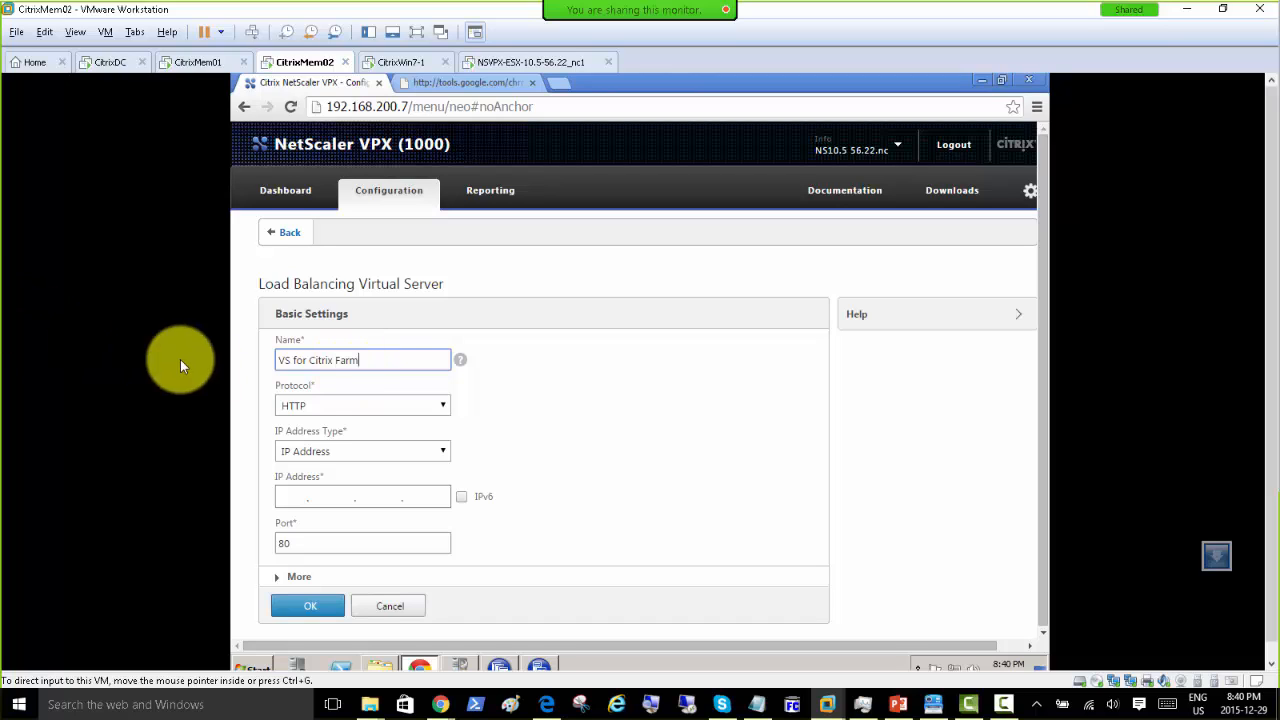
{"action": "left_click", "coordinate": [445, 454]}
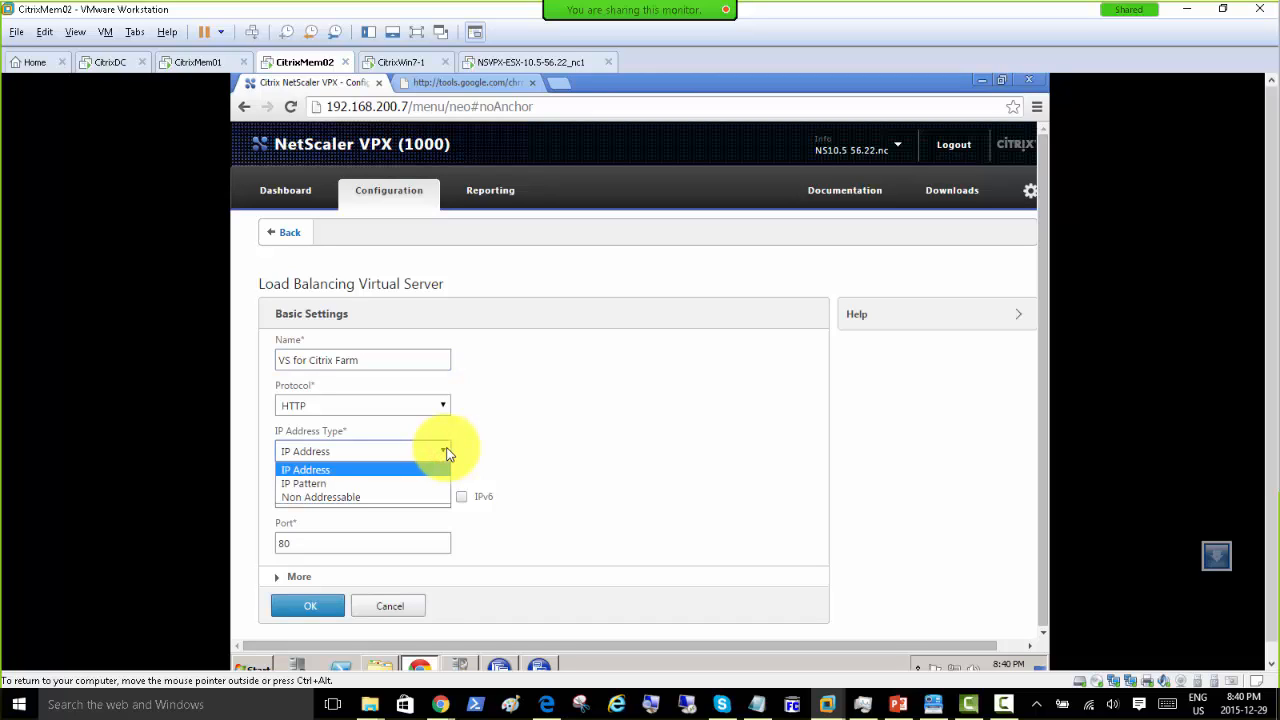
{"action": "left_click", "coordinate": [447, 454]}
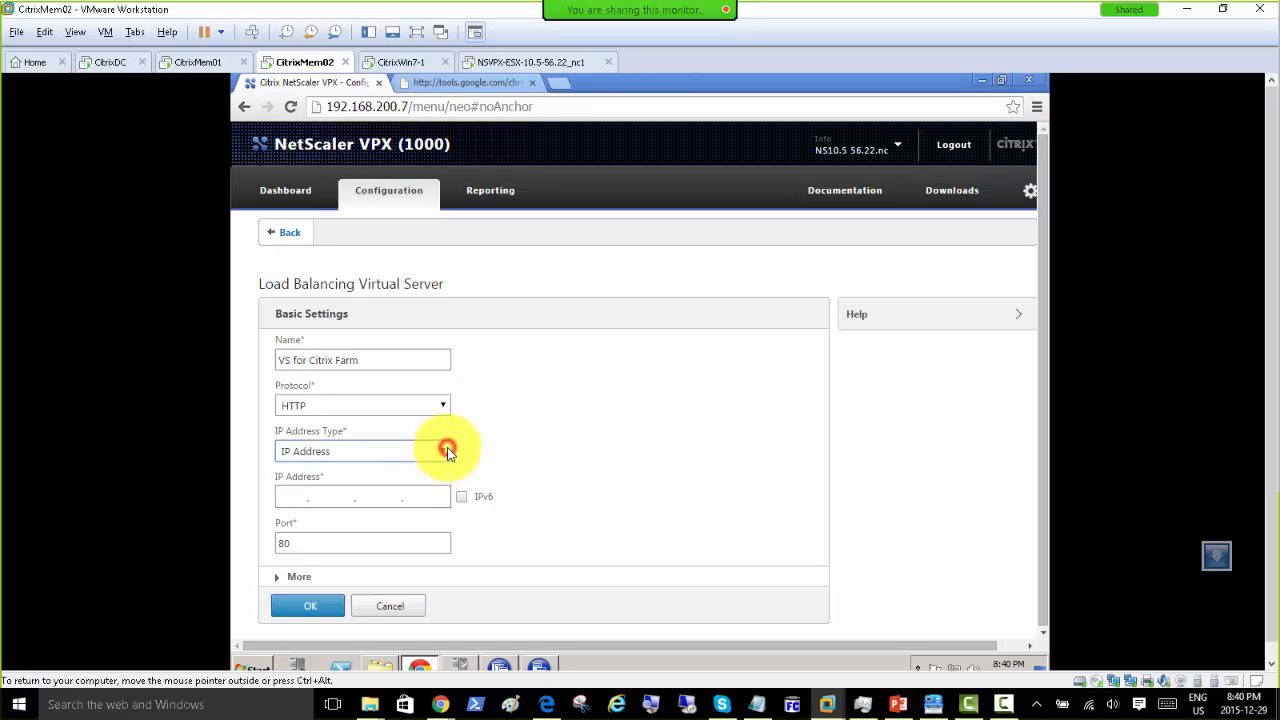
{"action": "left_click", "coordinate": [294, 497]}
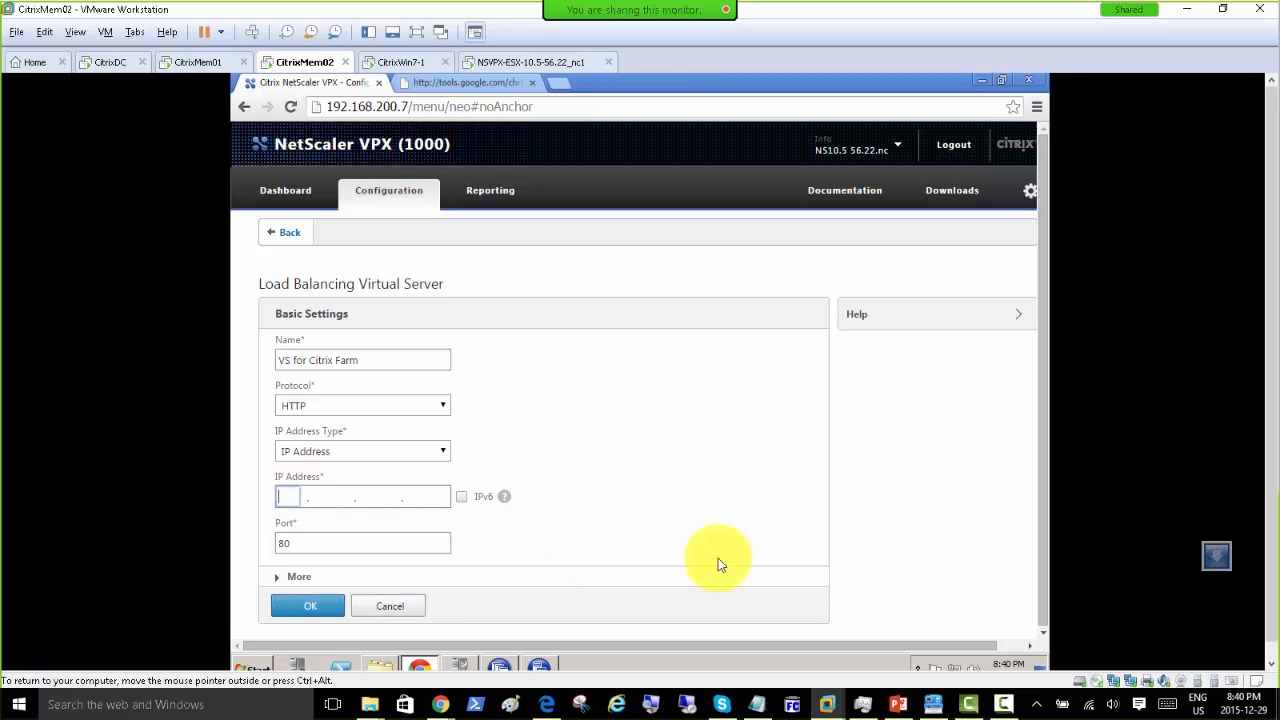
{"action": "left_click_drag", "start_coordinate": [1279, 140], "coordinate": [172, 182]}
Step: Maximize the Citrix docs window and scroll to the 'Creating a Virtual Server' command example
{"action": "scroll", "coordinate": [688, 342], "scroll_direction": "down", "scroll_amount": 5}
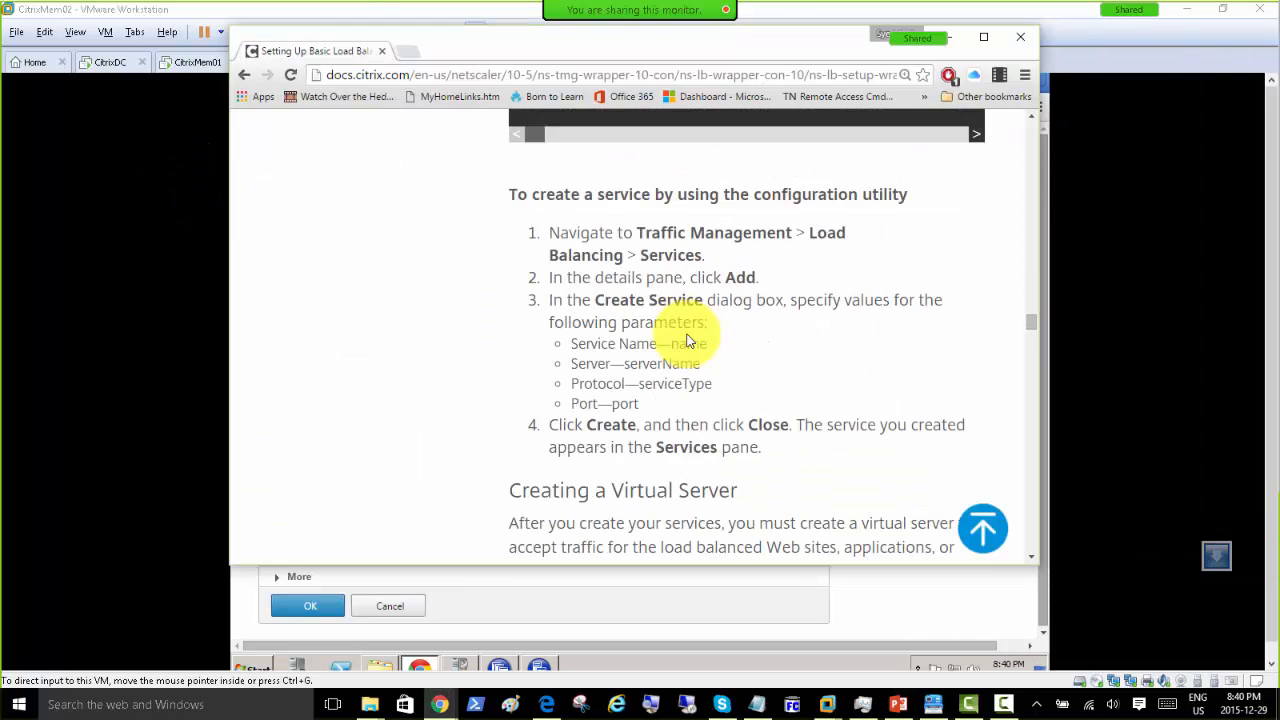
{"action": "scroll", "coordinate": [686, 340], "scroll_direction": "down", "scroll_amount": 4}
{"action": "left_click", "coordinate": [776, 36]}
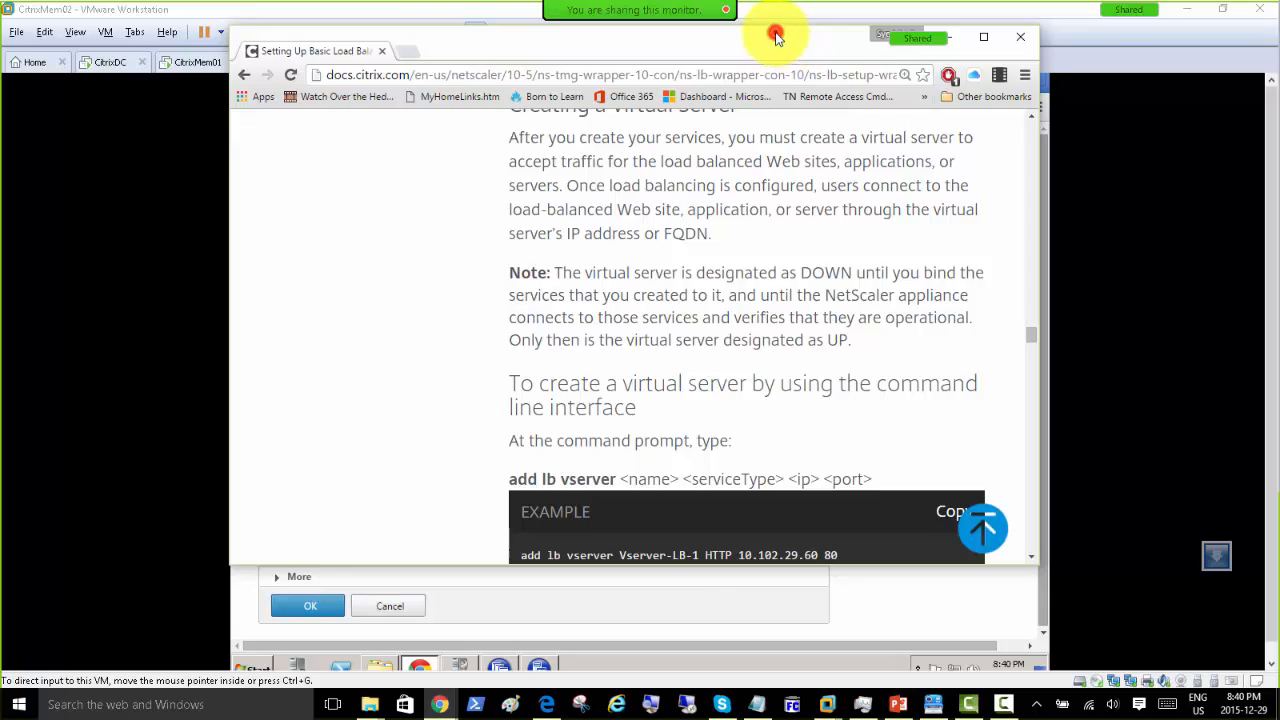
{"action": "double_click", "coordinate": [776, 36]}
{"action": "scroll", "coordinate": [614, 309], "scroll_direction": "down", "scroll_amount": 4}
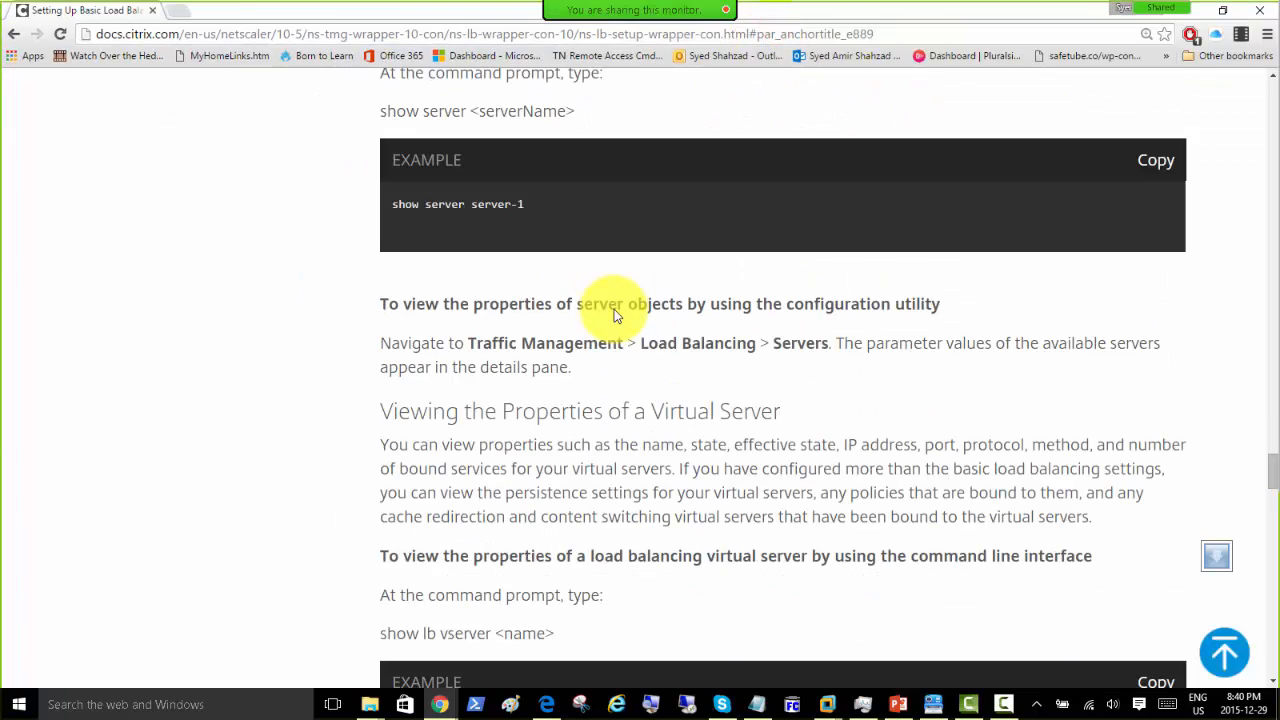
{"action": "scroll", "coordinate": [614, 315], "scroll_direction": "up", "scroll_amount": 10}
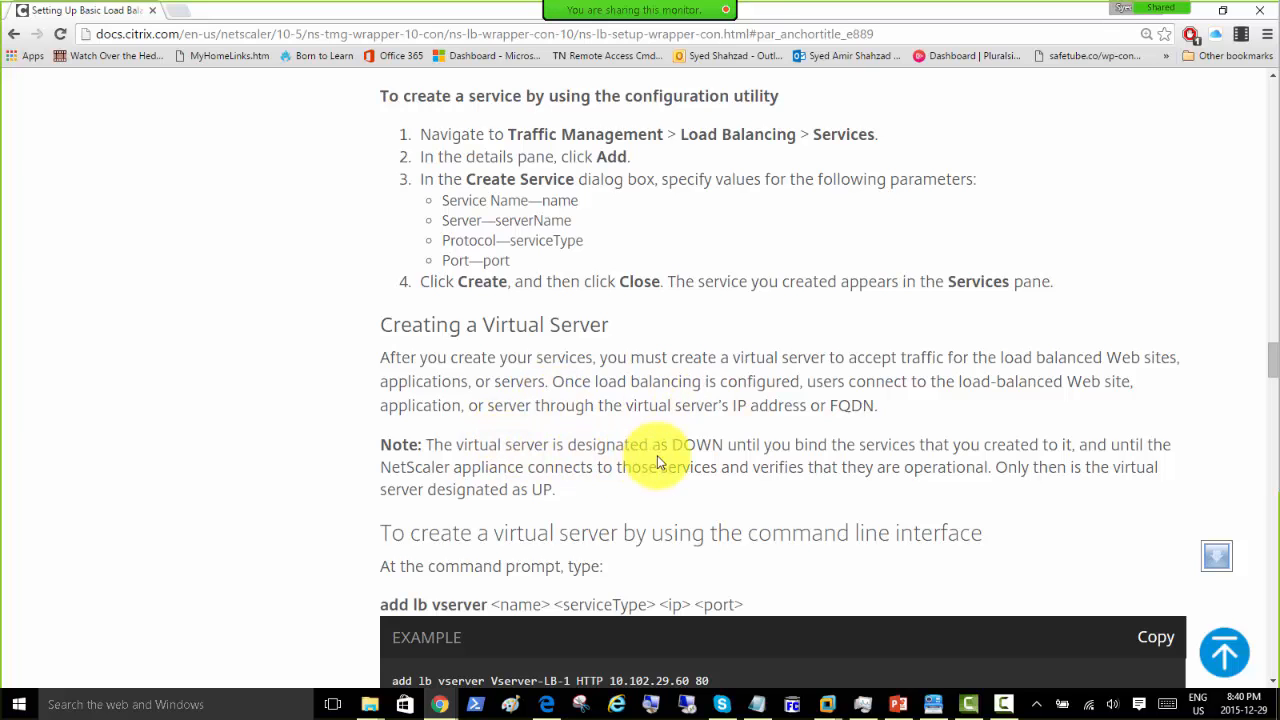
{"action": "scroll", "coordinate": [545, 510], "scroll_direction": "down", "scroll_amount": 2}
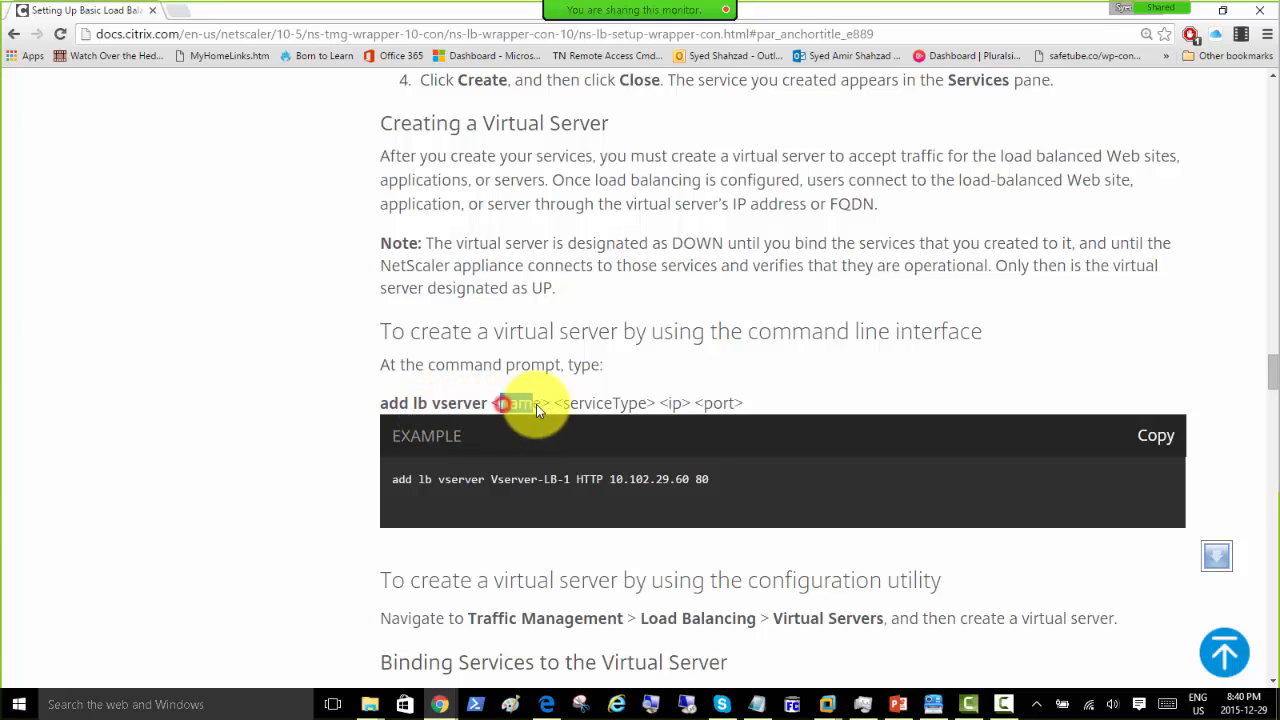
Step: Highlight the service type, the server IP, and virtual server IP 10.102.29.60 in the examples
{"action": "left_click_drag", "start_coordinate": [559, 403], "coordinate": [694, 405]}
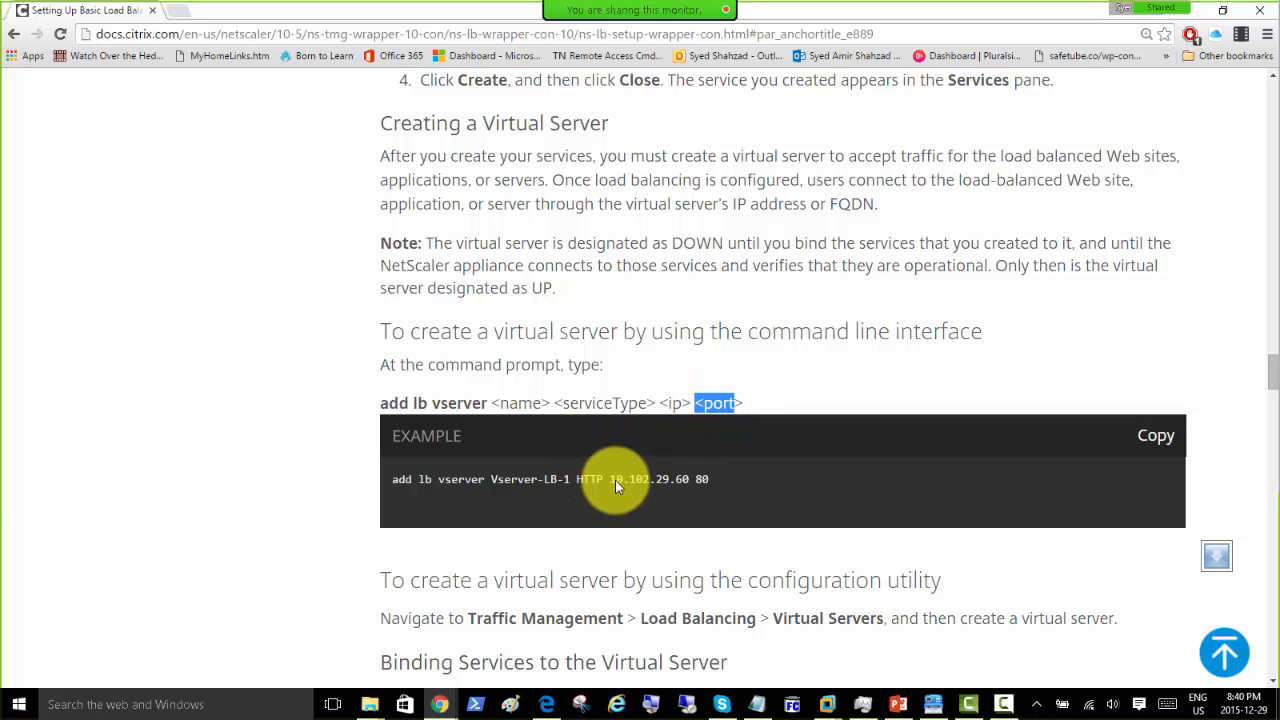
{"action": "left_click_drag", "start_coordinate": [612, 479], "coordinate": [707, 480]}
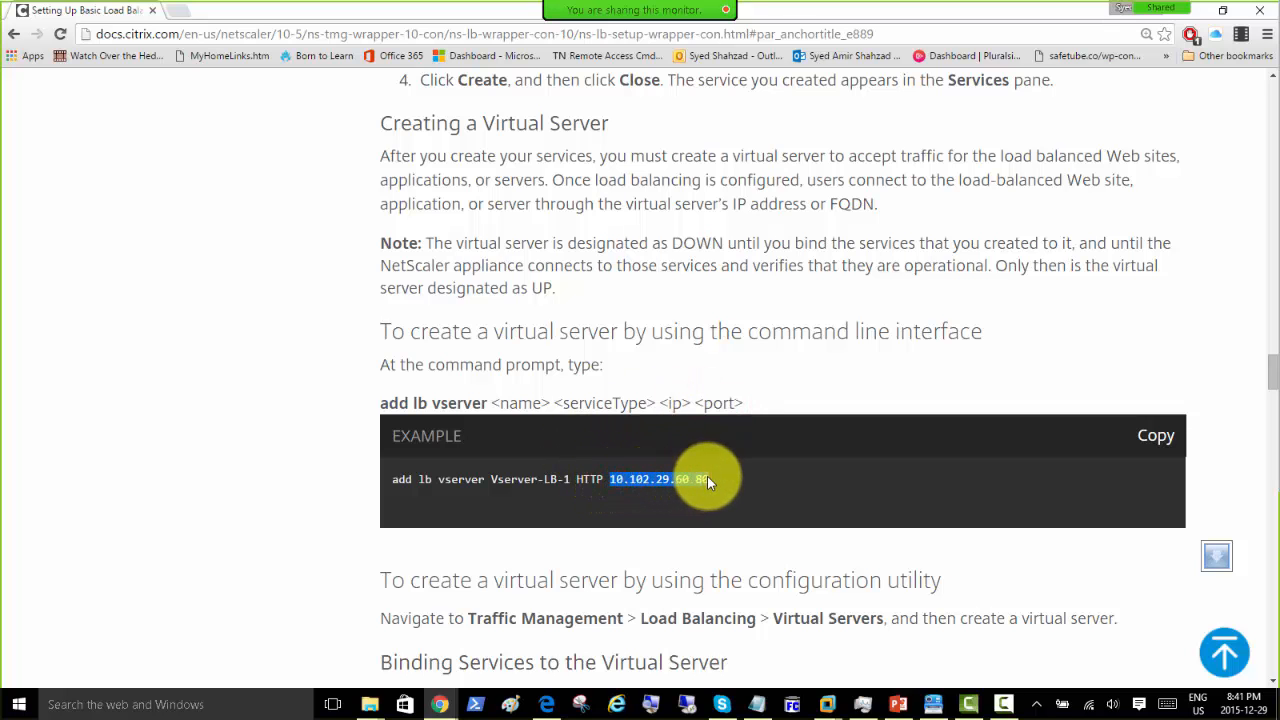
{"action": "scroll", "coordinate": [682, 430], "scroll_direction": "up", "scroll_amount": 5}
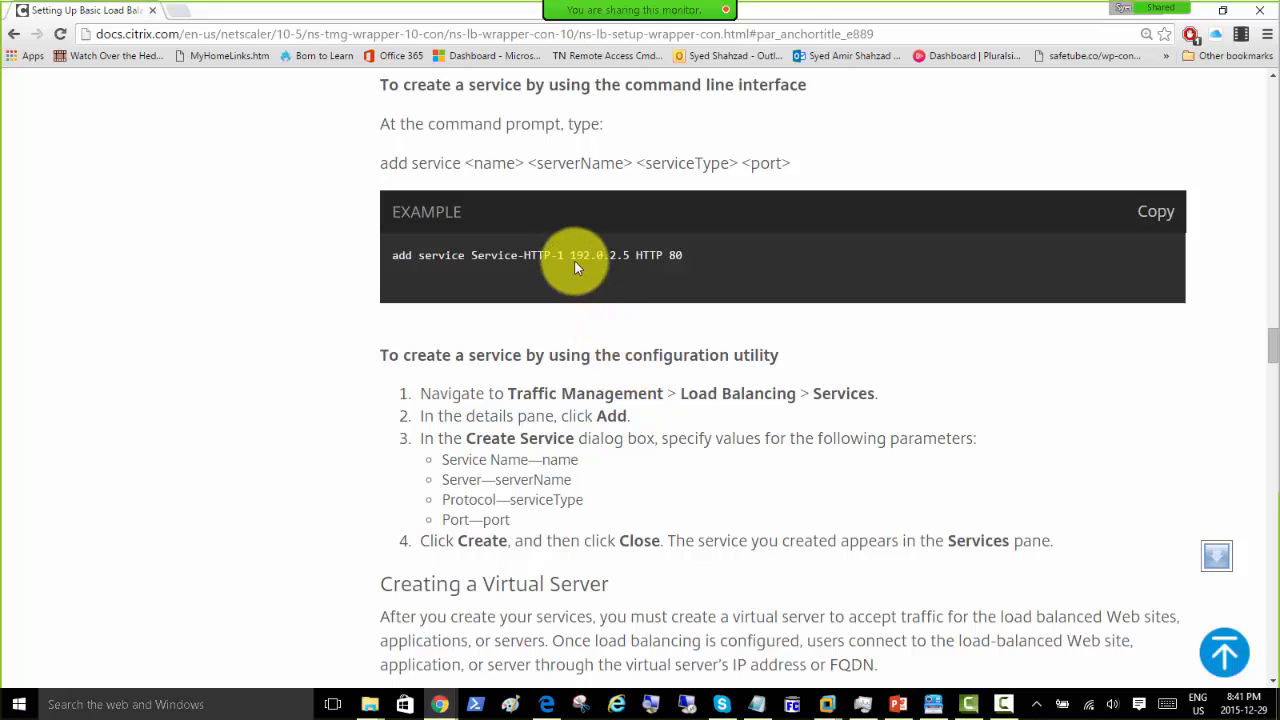
{"action": "left_click_drag", "start_coordinate": [570, 254], "coordinate": [632, 256]}
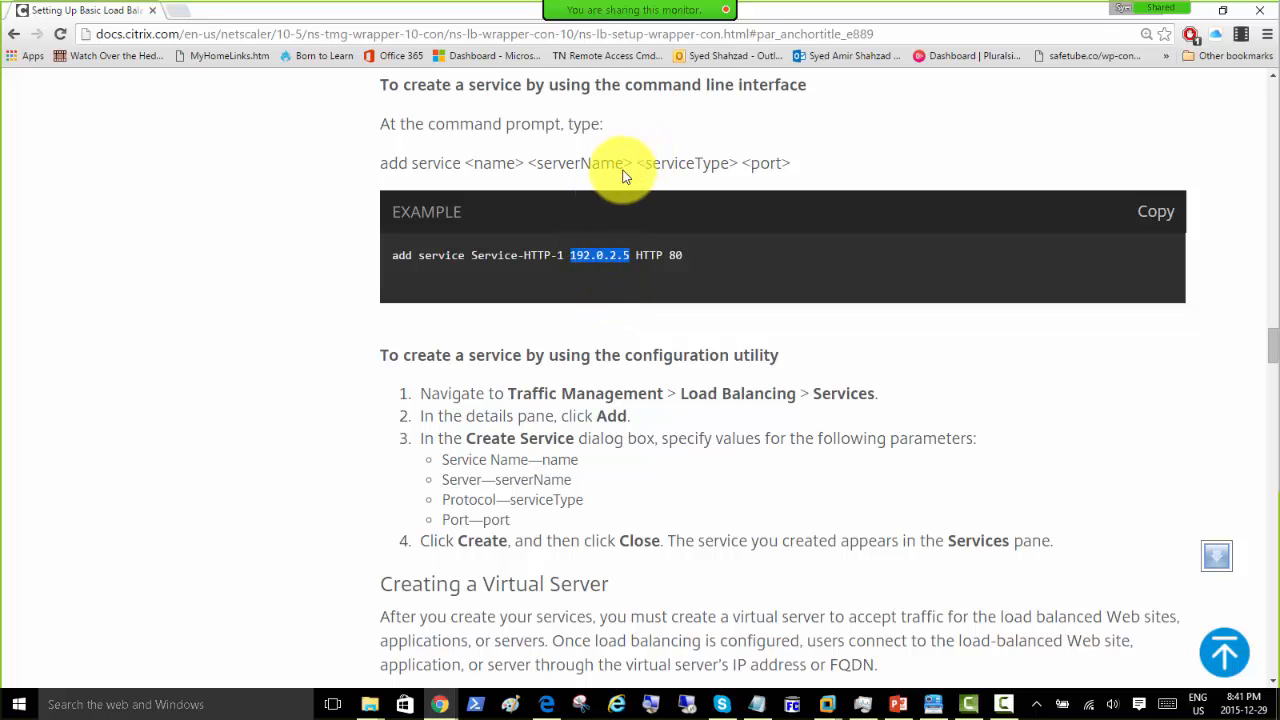
{"action": "scroll", "coordinate": [600, 300], "scroll_direction": "down", "scroll_amount": 6}
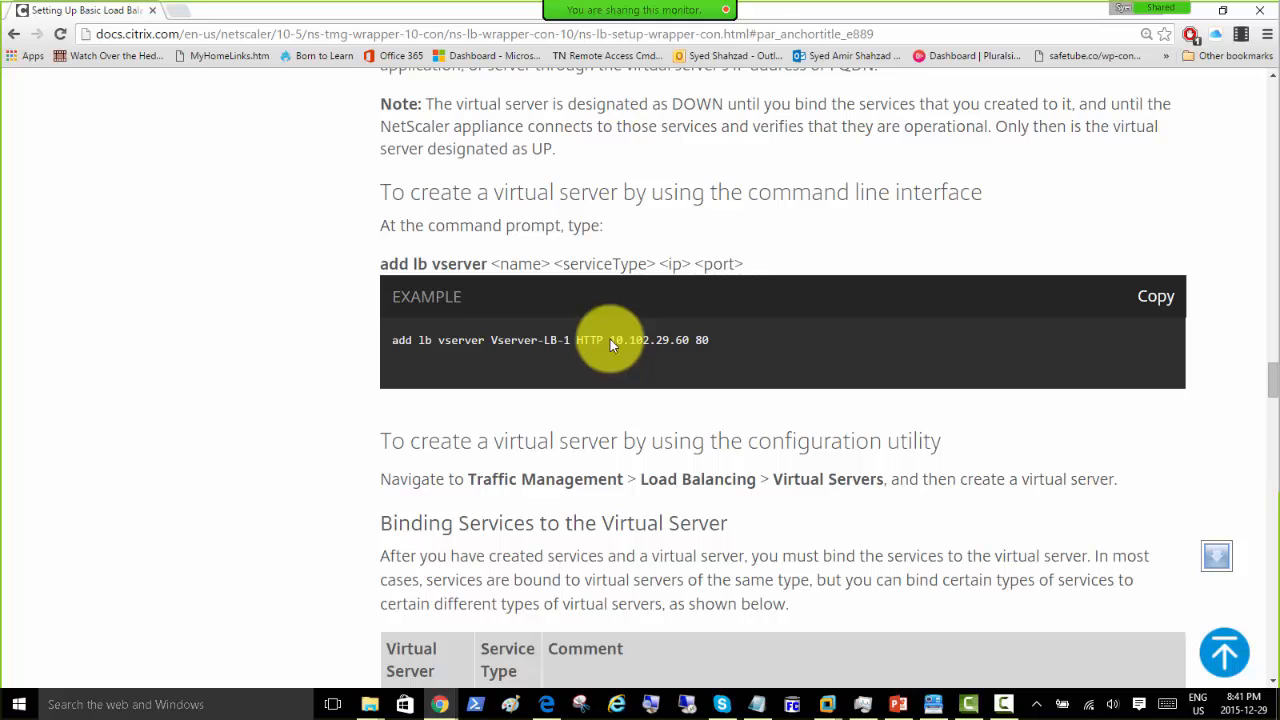
{"action": "left_click_drag", "start_coordinate": [610, 339], "coordinate": [677, 345]}
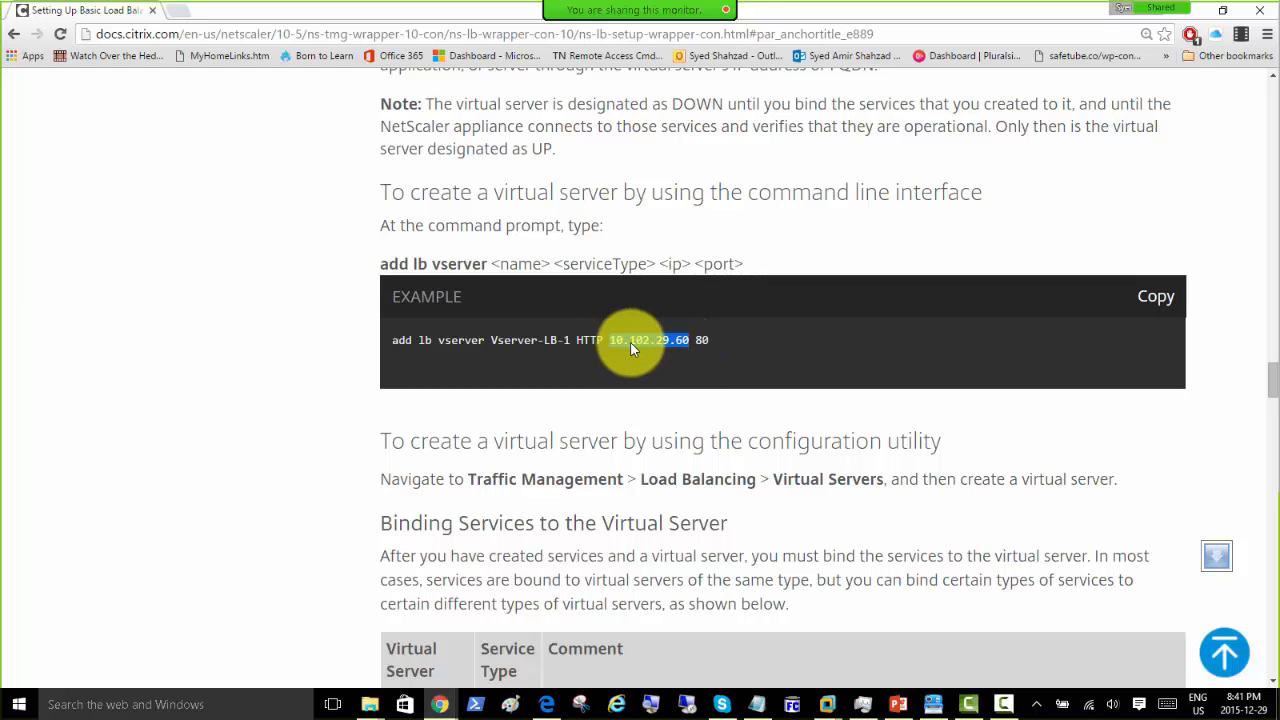
Step: Scroll through the binding and verification sections to the 'bind lb vserver <name> <serviceName>' syntax
{"action": "scroll", "coordinate": [630, 348], "scroll_direction": "down", "scroll_amount": 4}
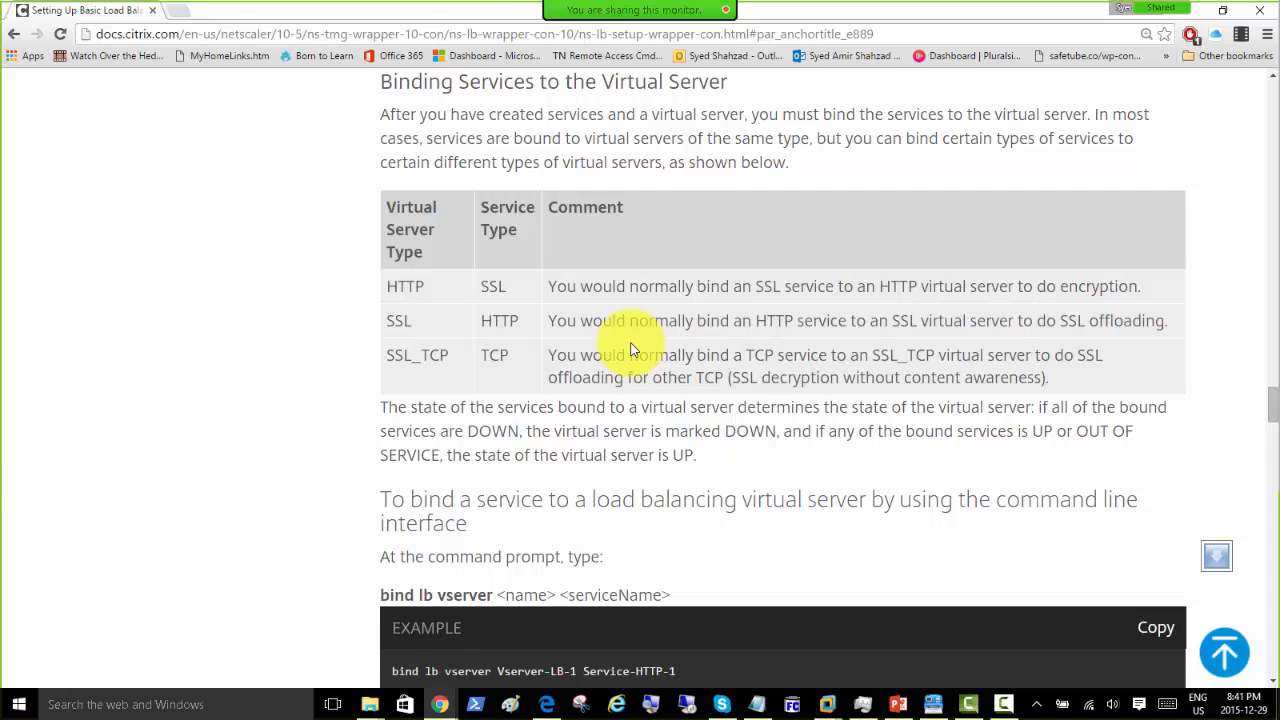
{"action": "scroll", "coordinate": [630, 348], "scroll_direction": "down", "scroll_amount": 4}
{"action": "scroll", "coordinate": [595, 338], "scroll_direction": "down", "scroll_amount": 3}
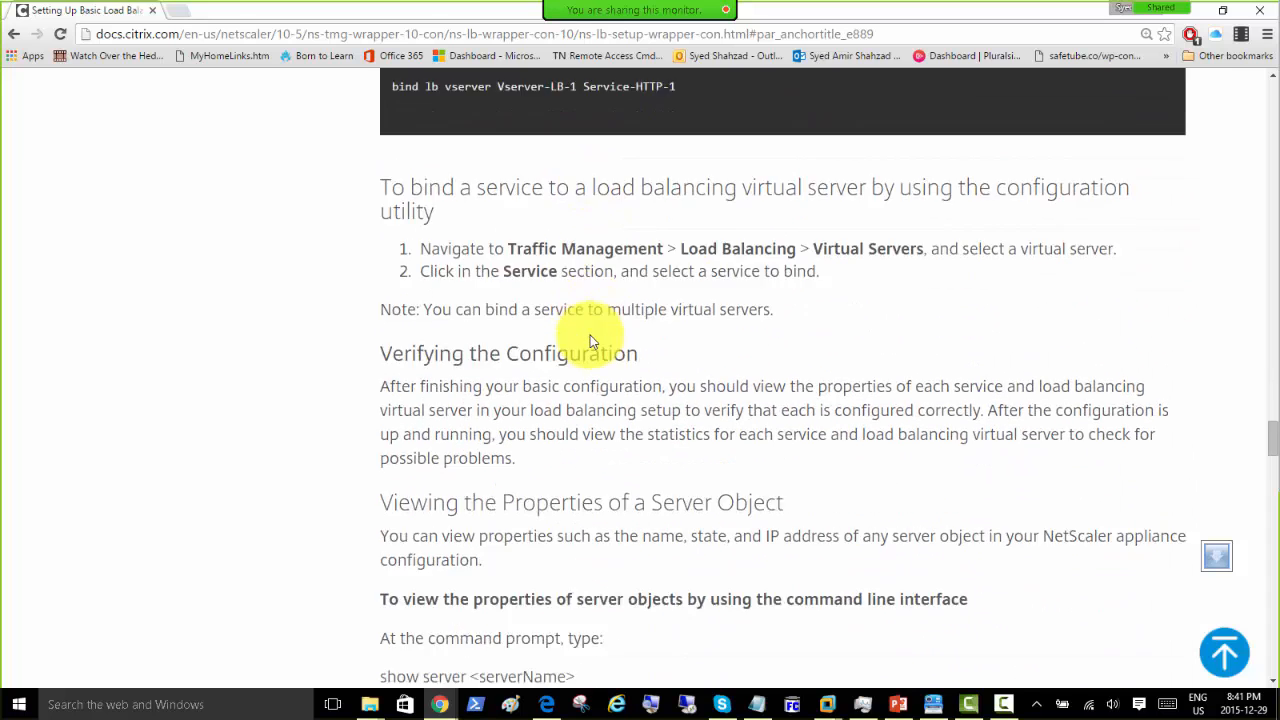
{"action": "scroll", "coordinate": [590, 340], "scroll_direction": "down", "scroll_amount": 6}
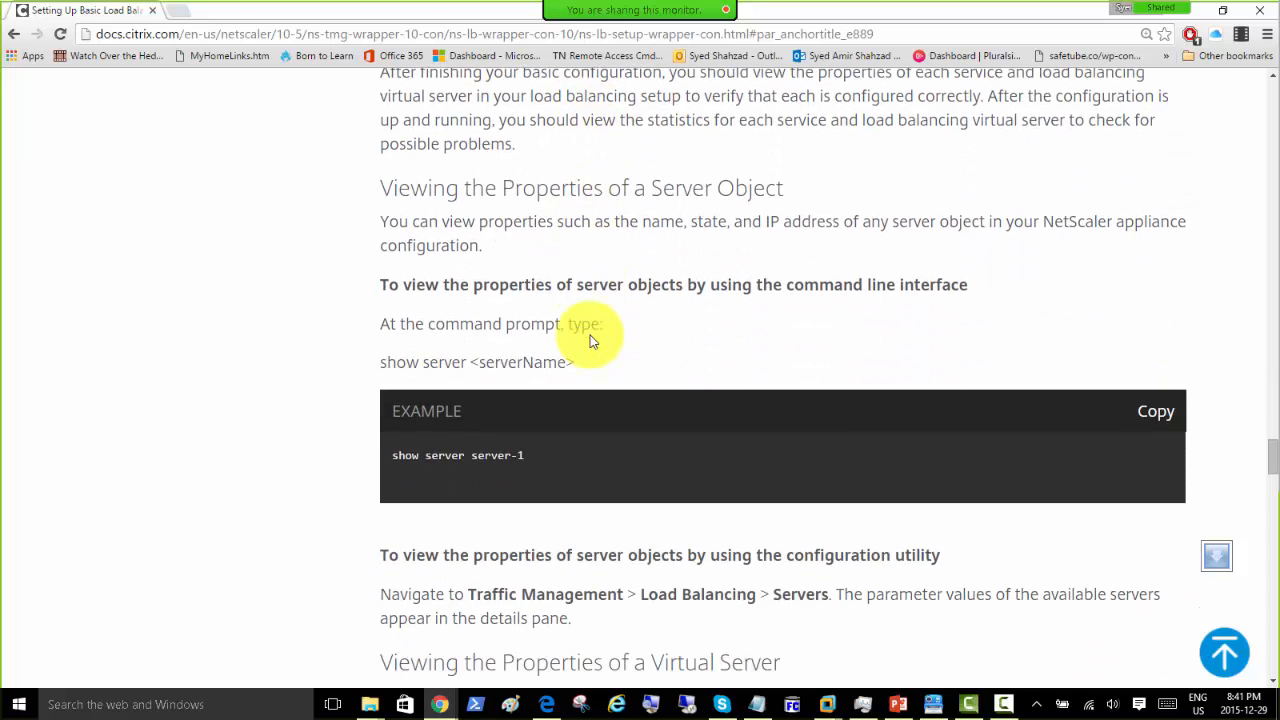
{"action": "scroll", "coordinate": [590, 341], "scroll_direction": "down", "scroll_amount": 3}
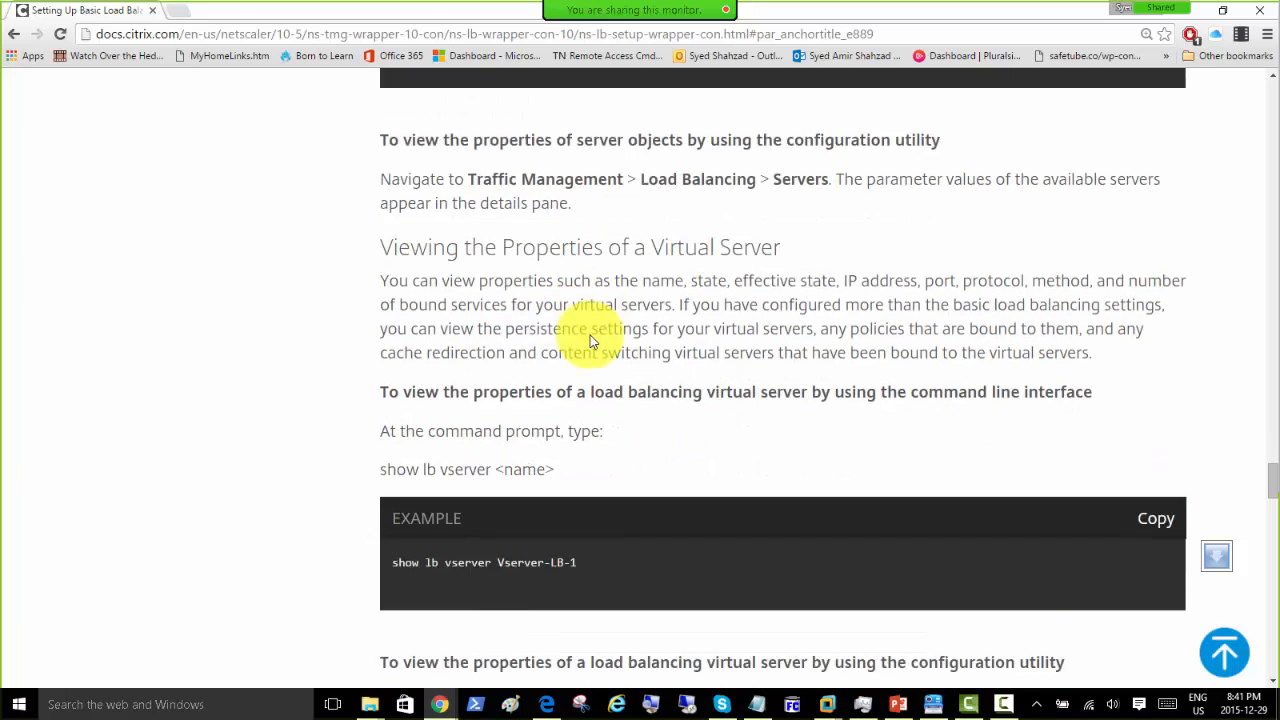
{"action": "scroll", "coordinate": [590, 342], "scroll_direction": "down", "scroll_amount": 7}
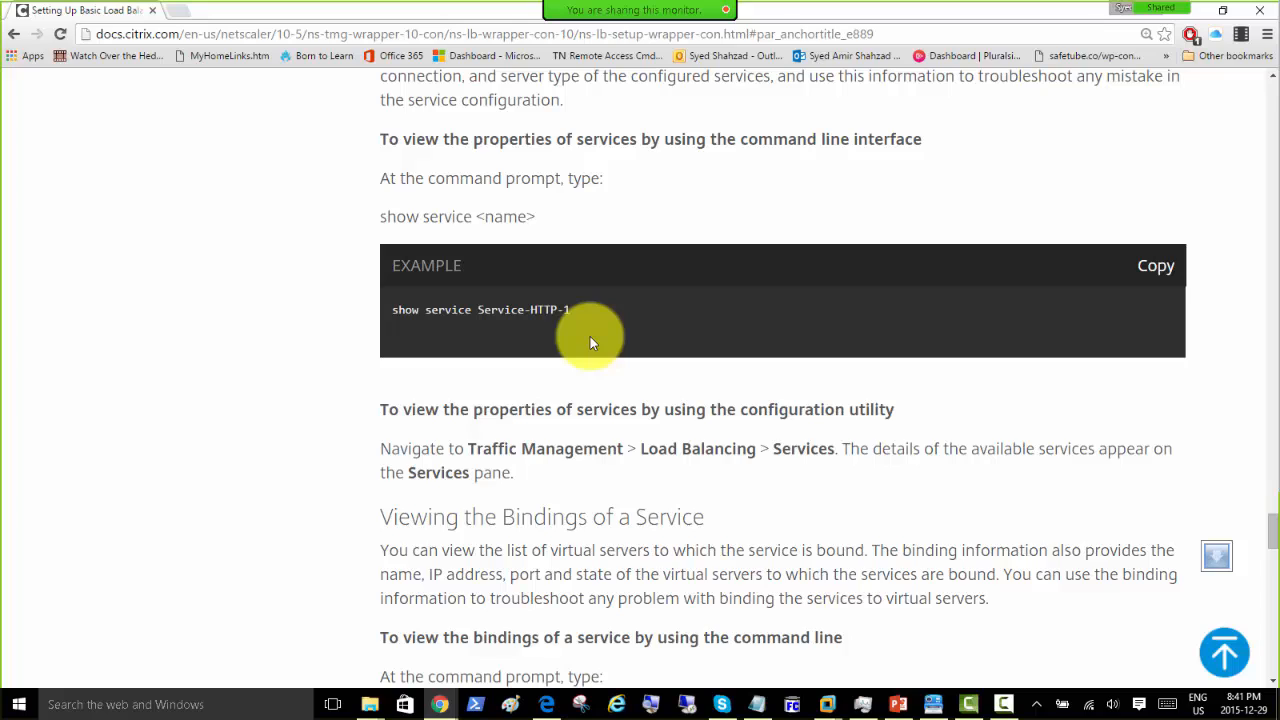
{"action": "scroll", "coordinate": [590, 342], "scroll_direction": "up", "scroll_amount": 20}
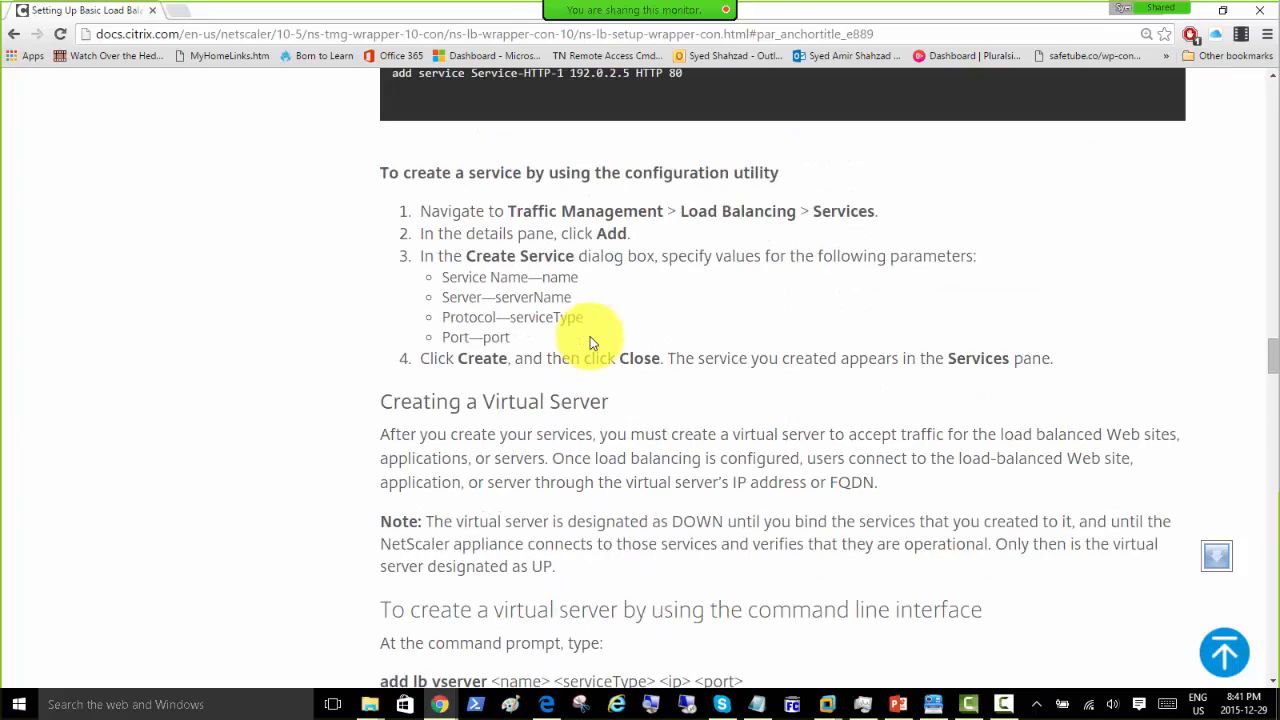
{"action": "scroll", "coordinate": [590, 343], "scroll_direction": "up", "scroll_amount": 4}
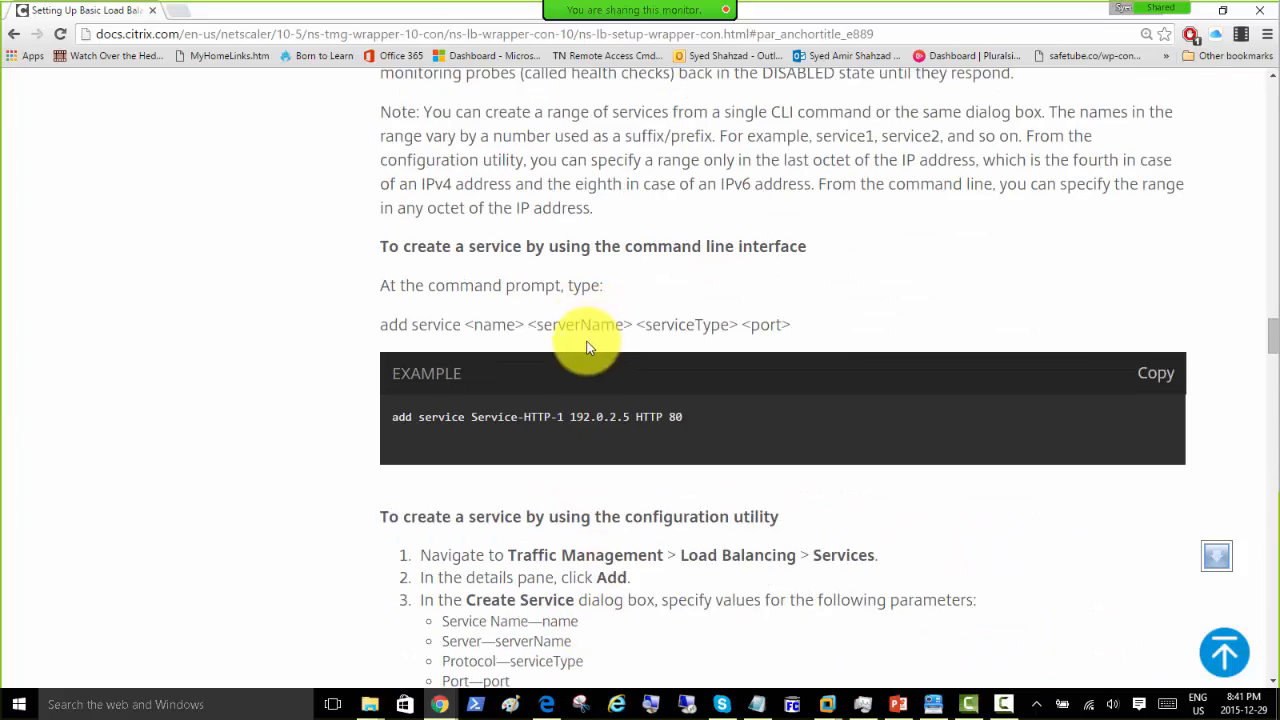
{"action": "scroll", "coordinate": [588, 347], "scroll_direction": "down", "scroll_amount": 6}
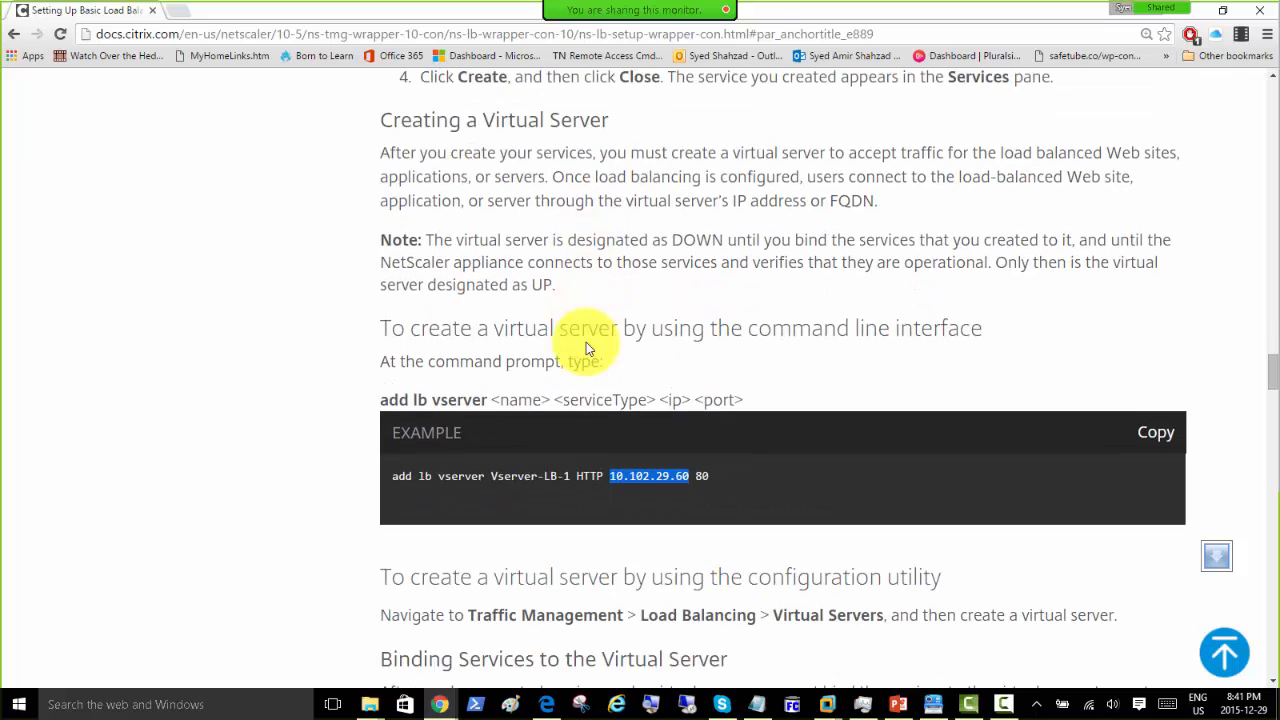
{"action": "scroll", "coordinate": [586, 342], "scroll_direction": "down", "scroll_amount": 2}
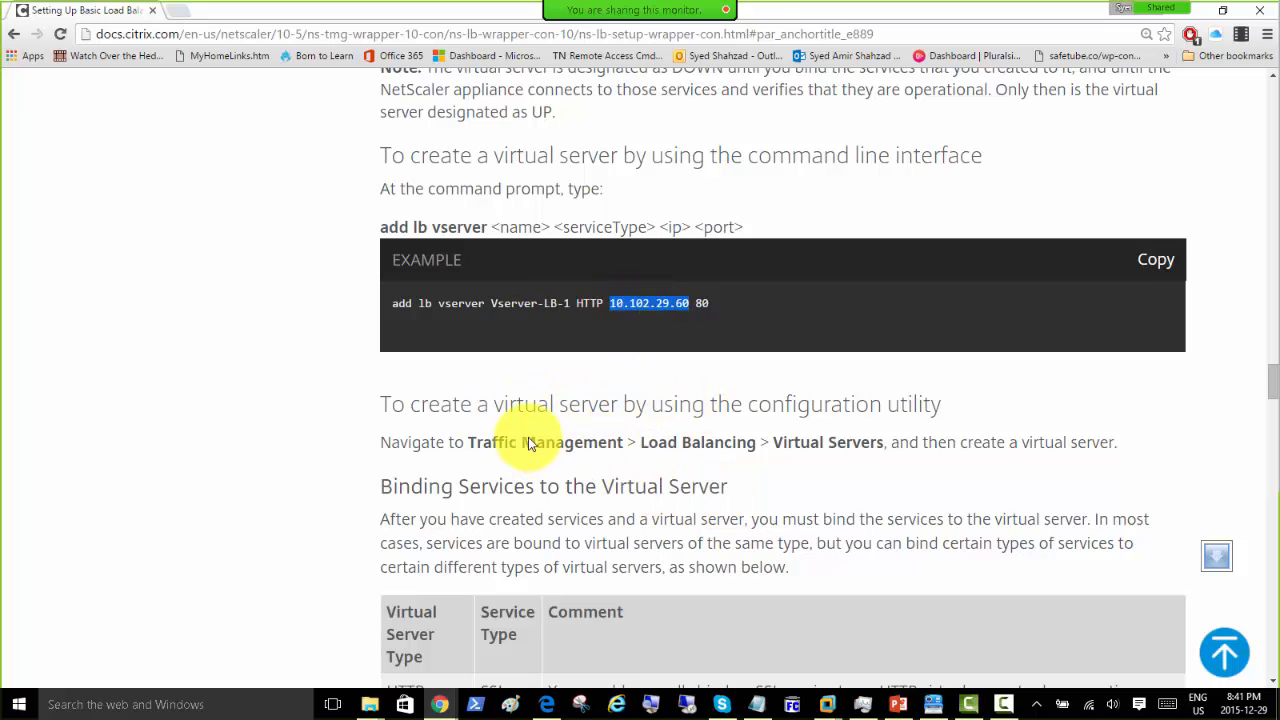
{"action": "scroll", "coordinate": [529, 436], "scroll_direction": "down", "scroll_amount": 3}
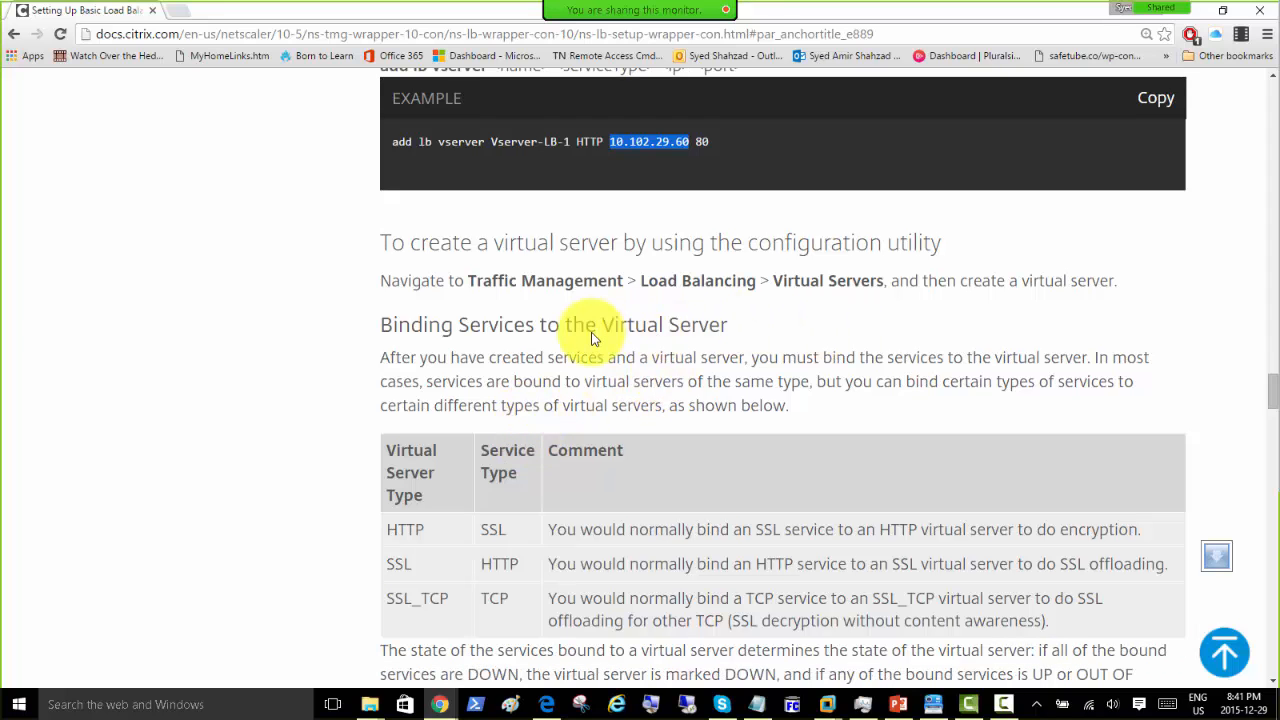
{"action": "scroll", "coordinate": [366, 418], "scroll_direction": "down", "scroll_amount": 3}
{"action": "scroll", "coordinate": [366, 418], "scroll_direction": "down", "scroll_amount": 1}
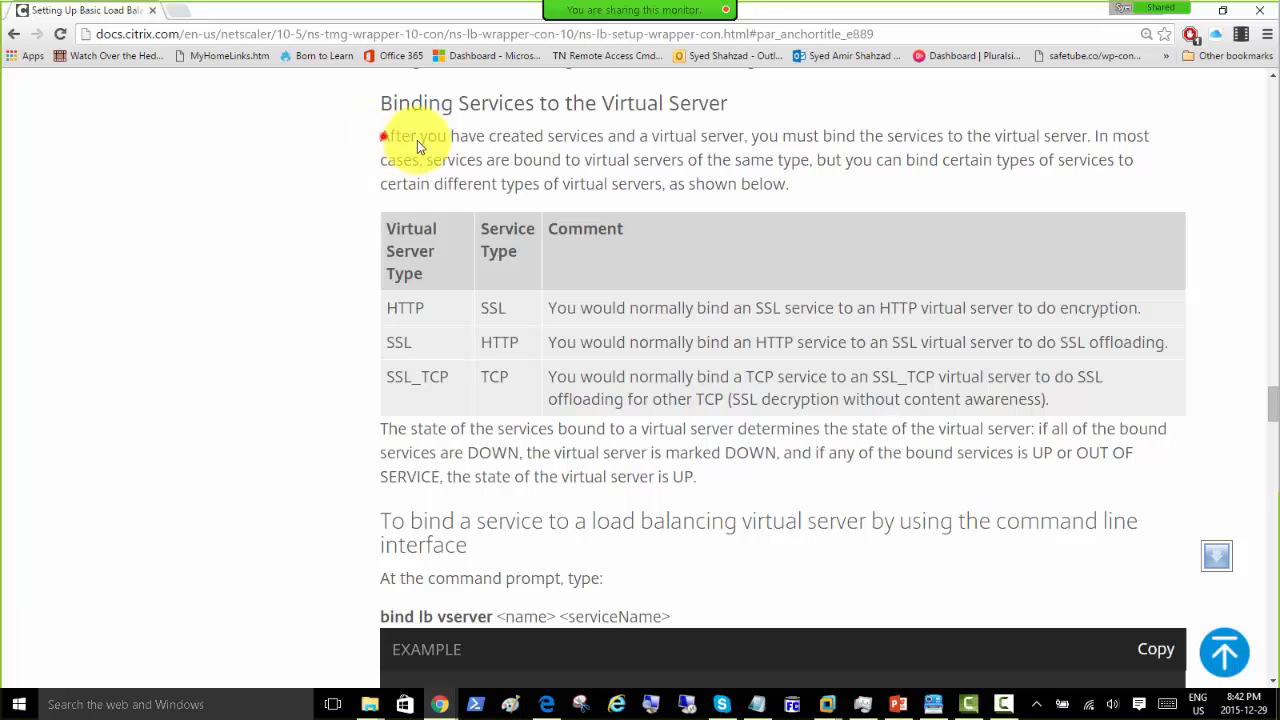
Step: Highlight the opening sentence about binding services to the virtual server
{"action": "left_click_drag", "start_coordinate": [379, 136], "coordinate": [663, 190]}
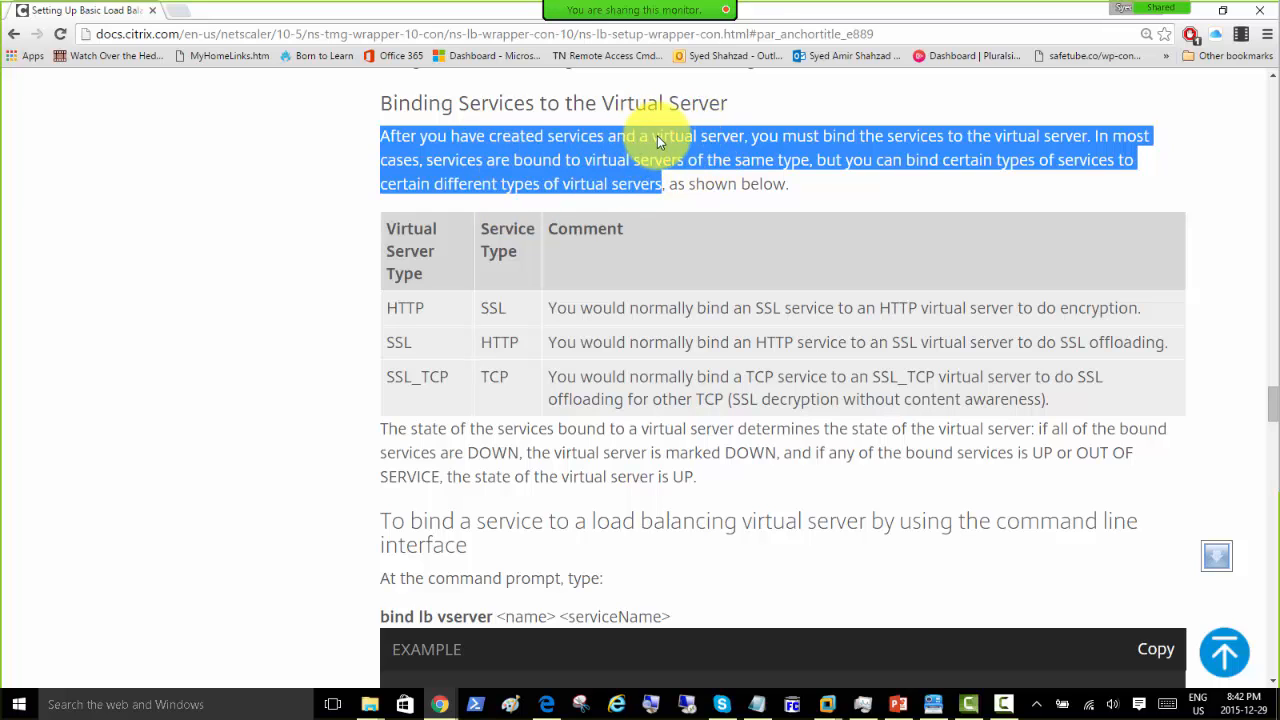
{"action": "left_click_drag", "start_coordinate": [657, 135], "coordinate": [760, 140]}
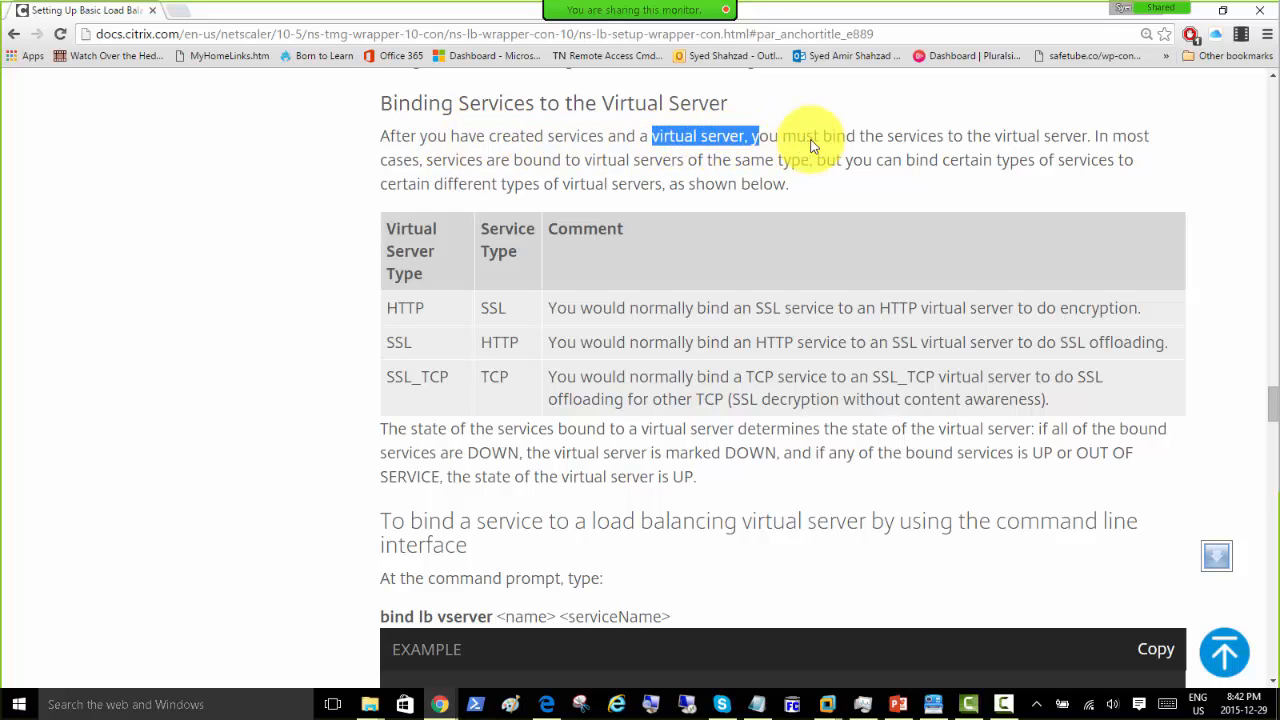
{"action": "left_click", "coordinate": [645, 138]}
Step: Scroll to the article's end at 'Viewing the Statistics of a Service' and select the page address
{"action": "scroll", "coordinate": [393, 185], "scroll_direction": "down", "scroll_amount": 2}
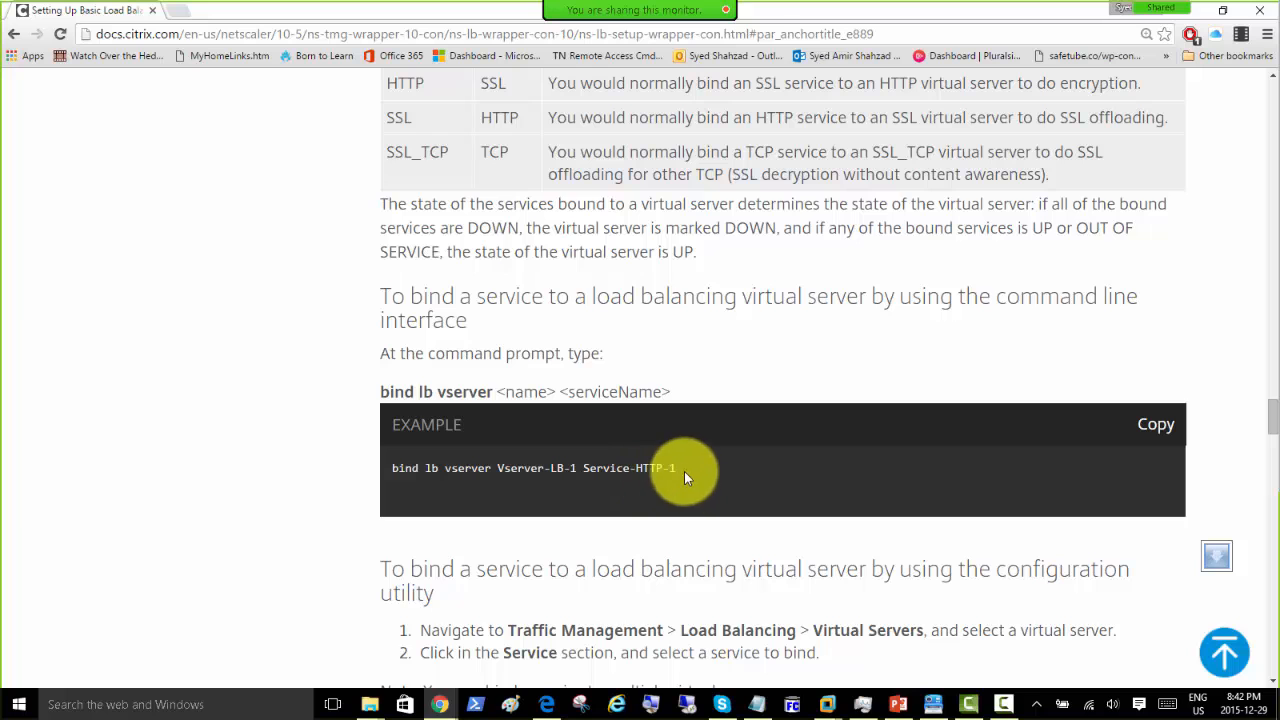
{"action": "scroll", "coordinate": [485, 308], "scroll_direction": "down", "scroll_amount": 2}
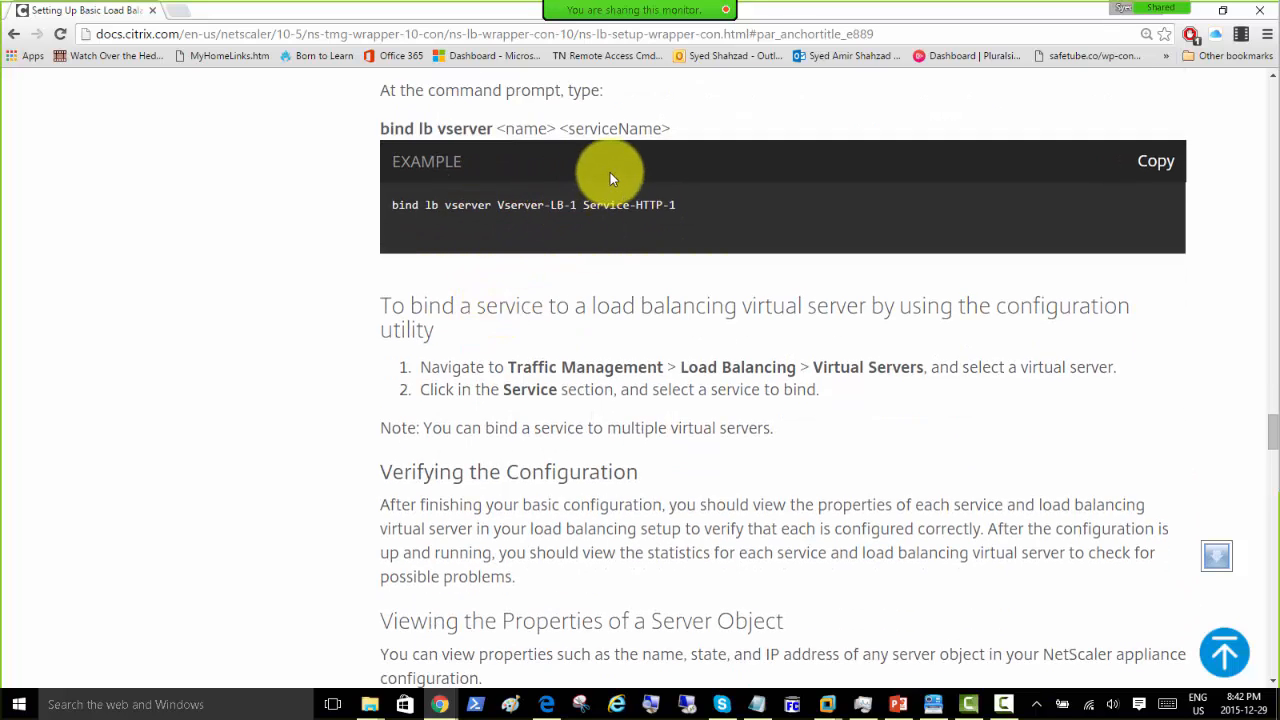
{"action": "scroll", "coordinate": [510, 218], "scroll_direction": "down", "scroll_amount": 1}
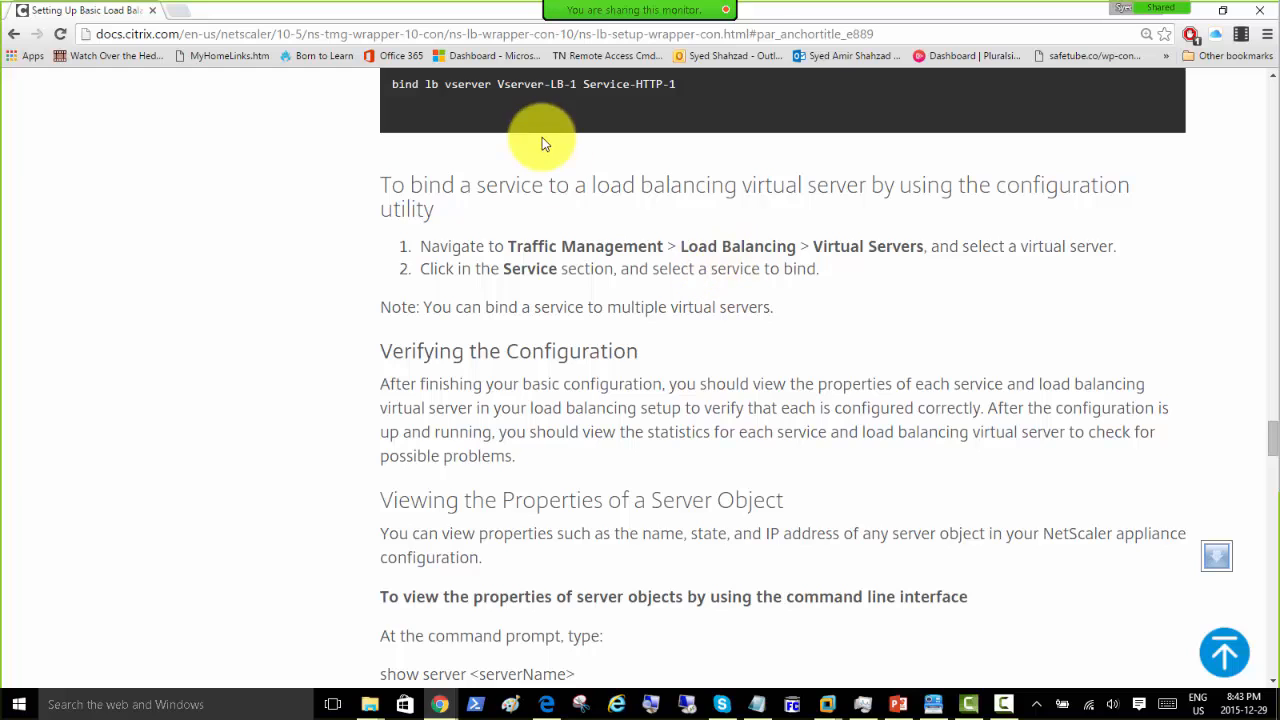
{"action": "scroll", "coordinate": [456, 270], "scroll_direction": "down", "scroll_amount": 1}
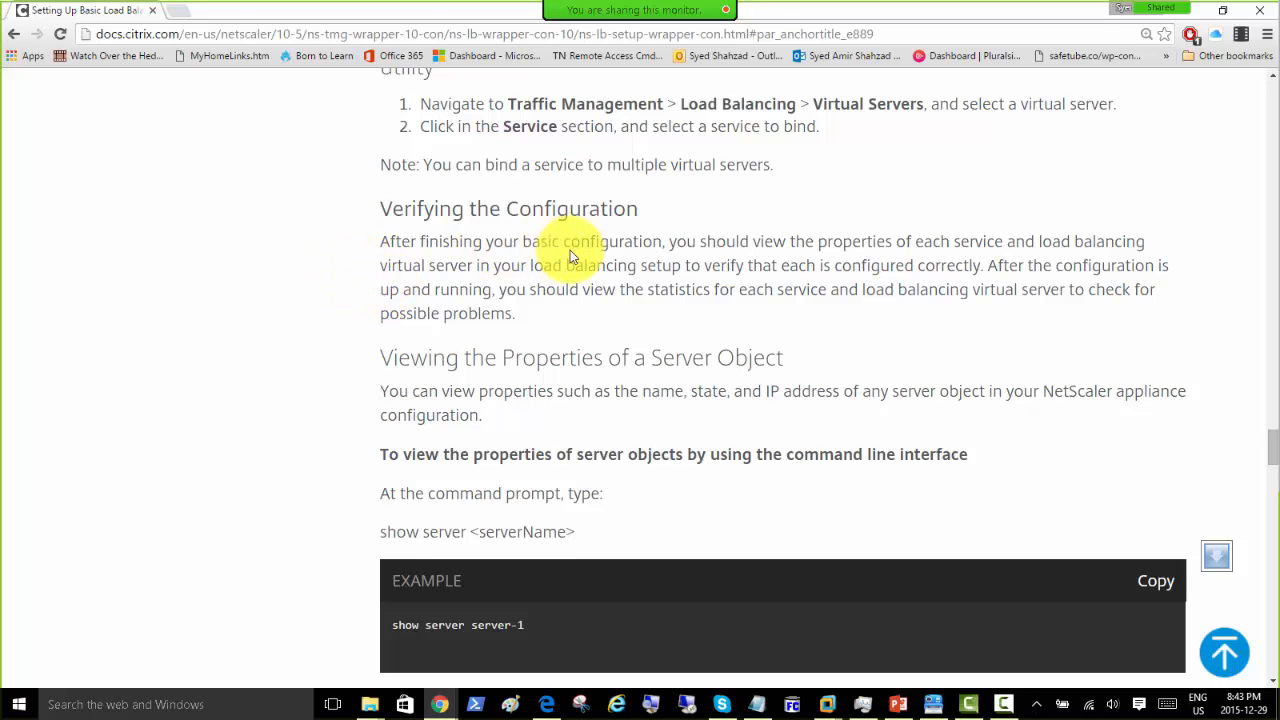
{"action": "scroll", "coordinate": [430, 268], "scroll_direction": "down", "scroll_amount": 2}
{"action": "scroll", "coordinate": [430, 268], "scroll_direction": "down", "scroll_amount": 1}
{"action": "scroll", "coordinate": [450, 322], "scroll_direction": "down", "scroll_amount": 1}
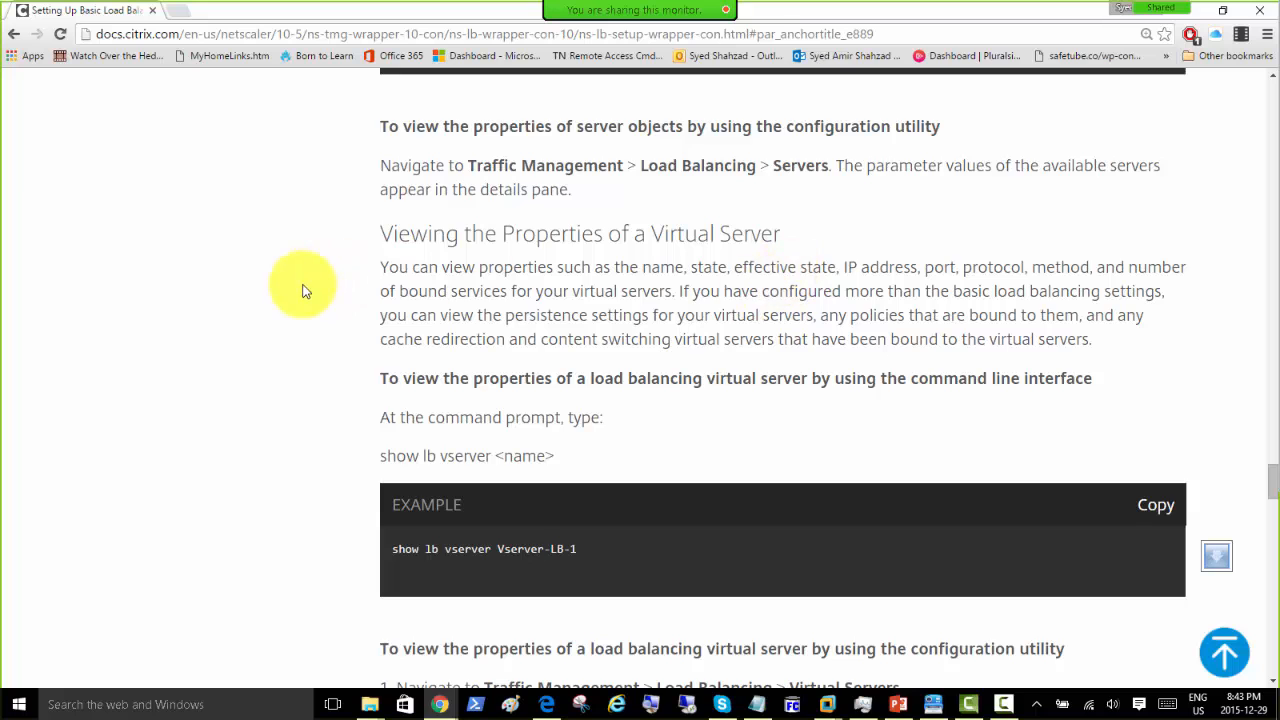
{"action": "scroll", "coordinate": [305, 292], "scroll_direction": "down", "scroll_amount": 2}
{"action": "scroll", "coordinate": [308, 296], "scroll_direction": "down", "scroll_amount": 1}
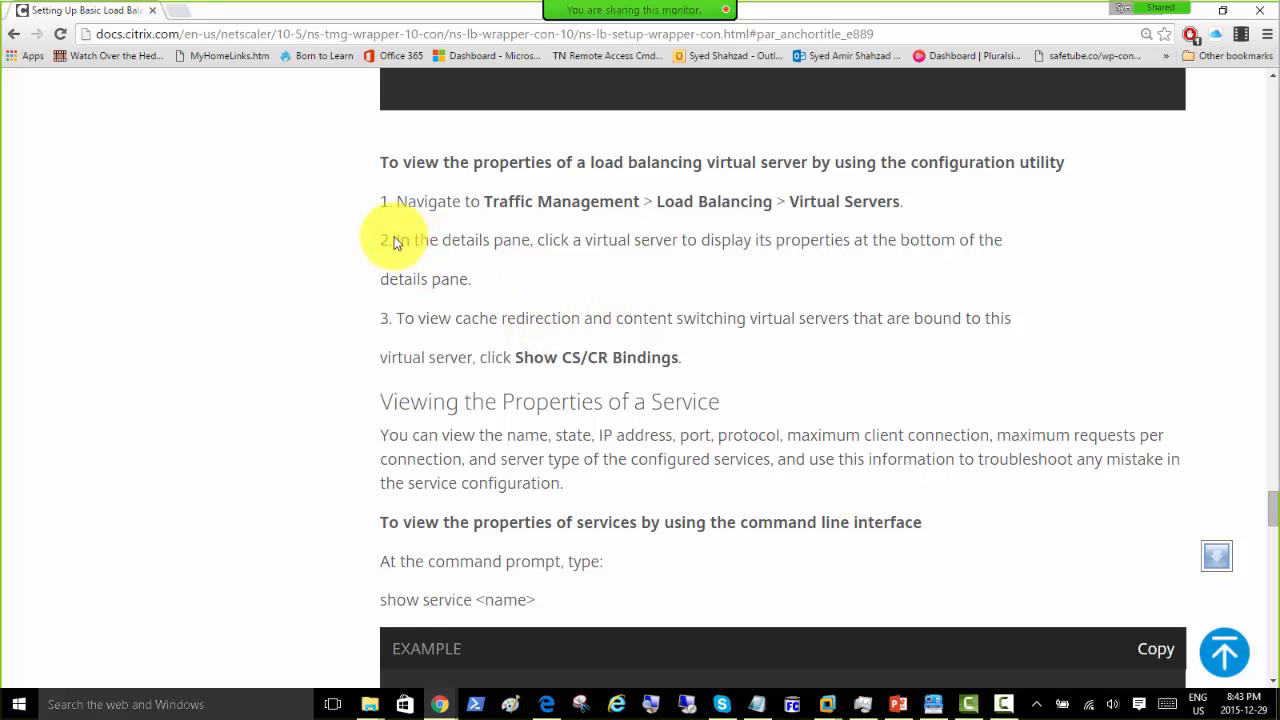
{"action": "scroll", "coordinate": [394, 242], "scroll_direction": "down", "scroll_amount": 1}
{"action": "scroll", "coordinate": [394, 236], "scroll_direction": "up", "scroll_amount": 3}
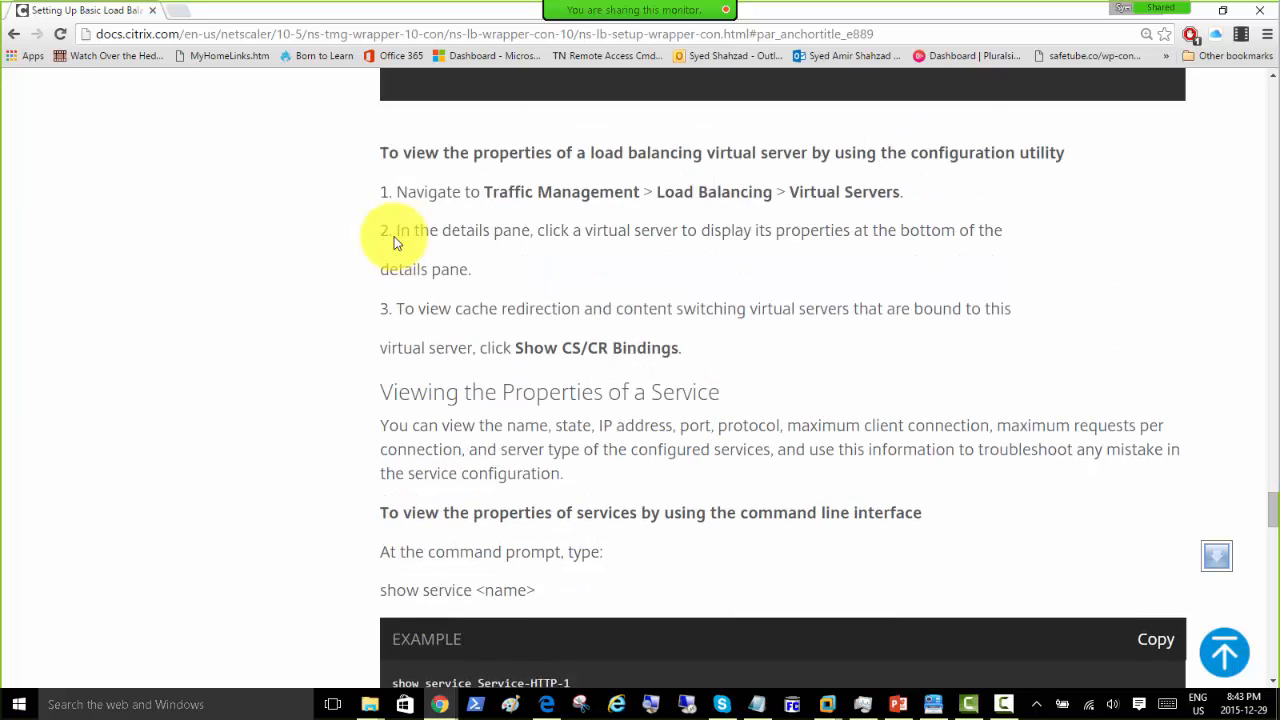
{"action": "scroll", "coordinate": [385, 266], "scroll_direction": "down", "scroll_amount": 3}
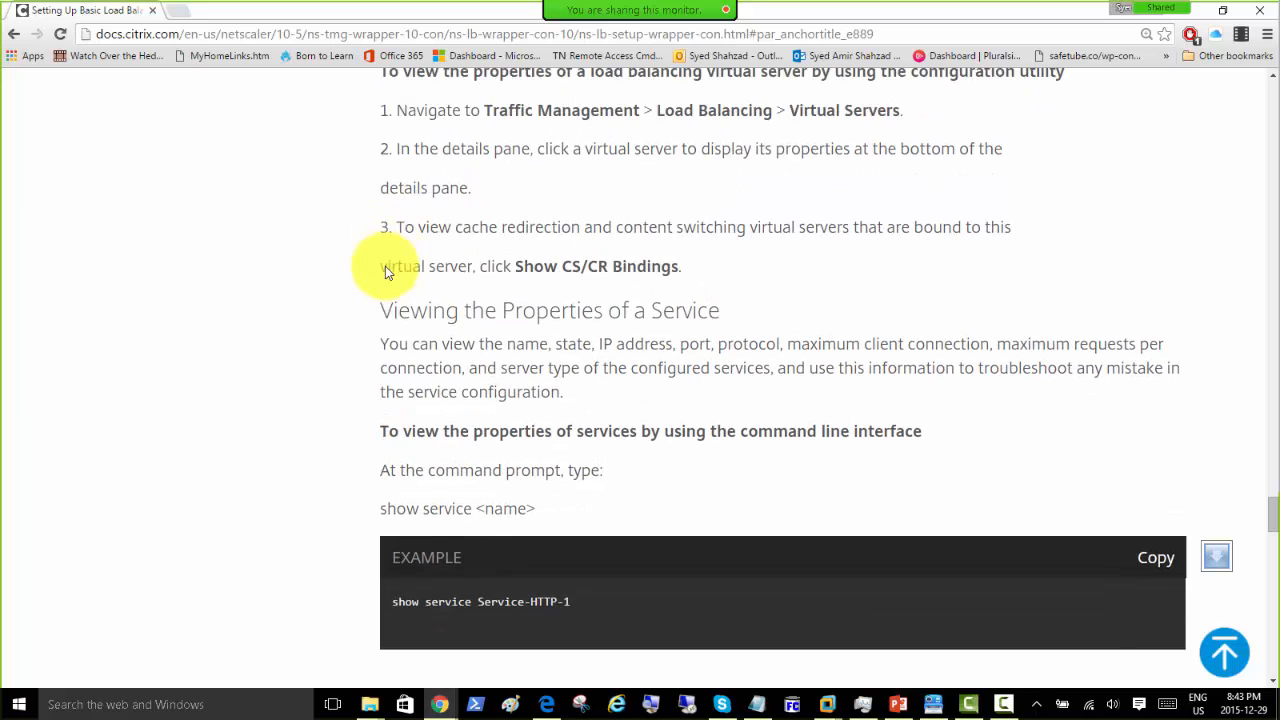
{"action": "scroll", "coordinate": [460, 358], "scroll_direction": "down", "scroll_amount": 9}
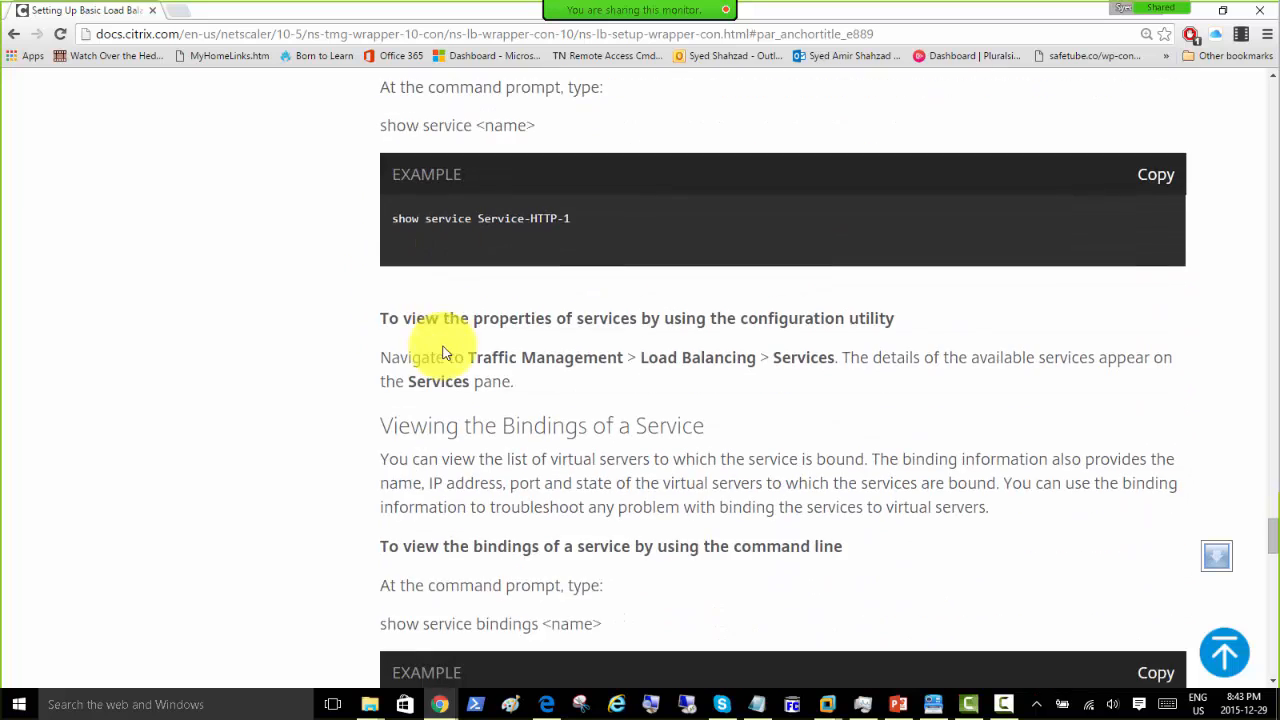
{"action": "scroll", "coordinate": [445, 352], "scroll_direction": "down", "scroll_amount": 9}
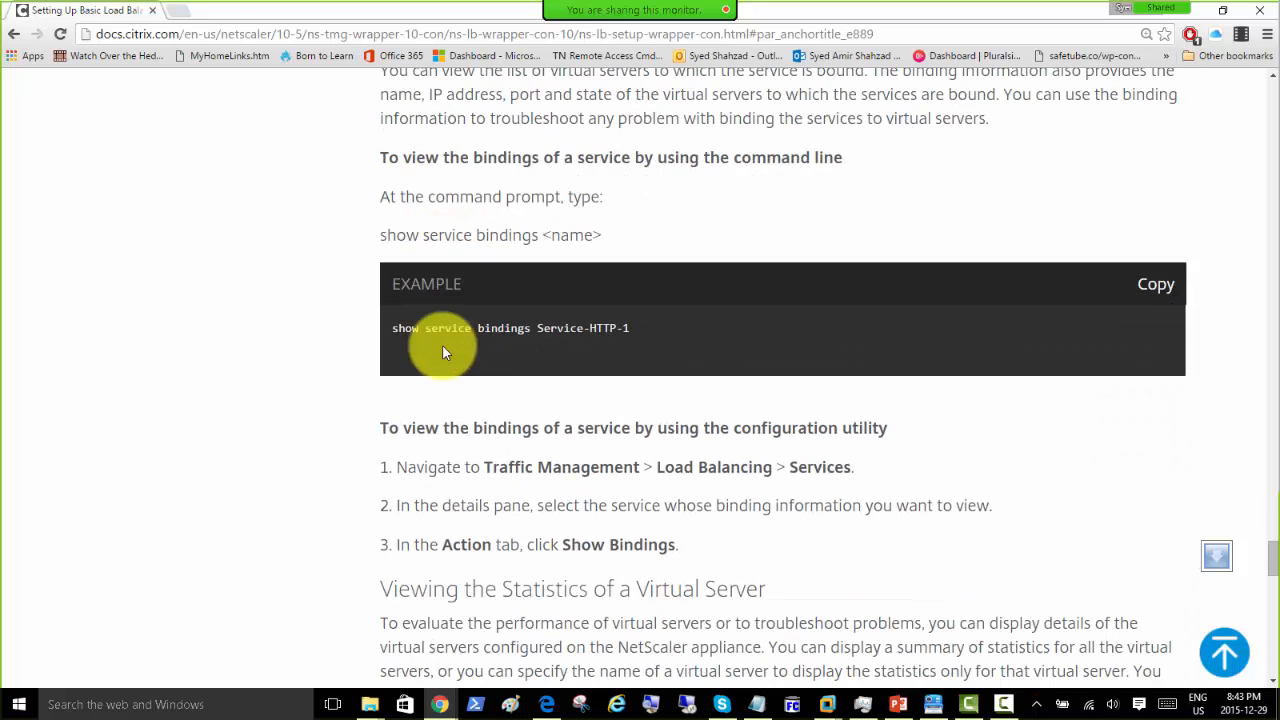
{"action": "scroll", "coordinate": [444, 352], "scroll_direction": "down", "scroll_amount": 4}
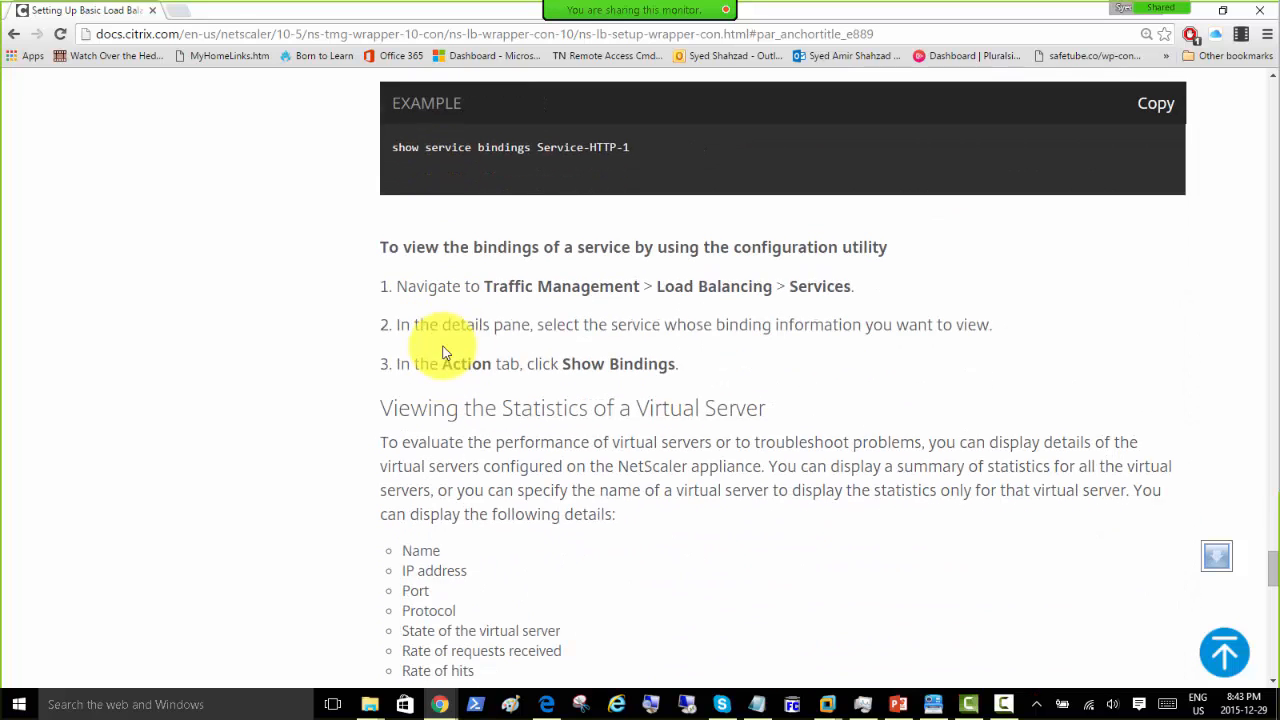
{"action": "scroll", "coordinate": [445, 352], "scroll_direction": "down", "scroll_amount": 4}
{"action": "scroll", "coordinate": [445, 352], "scroll_direction": "up", "scroll_amount": 1}
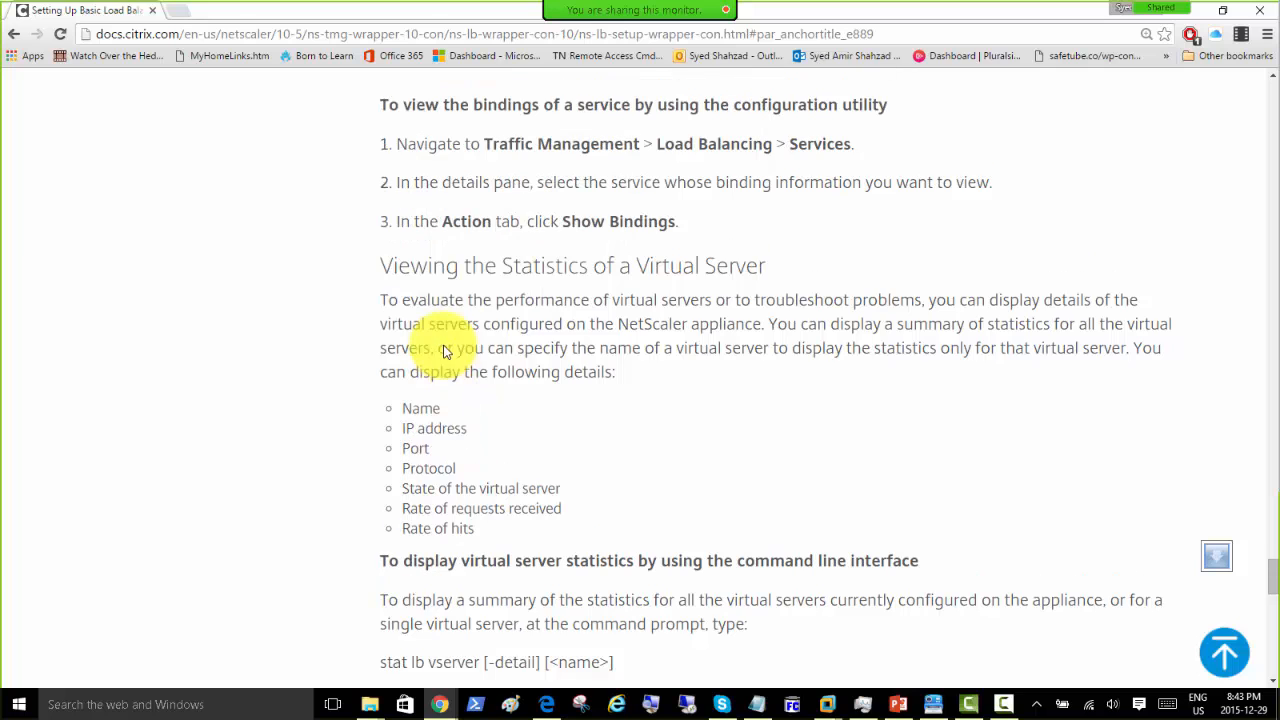
{"action": "scroll", "coordinate": [389, 347], "scroll_direction": "down", "scroll_amount": 19}
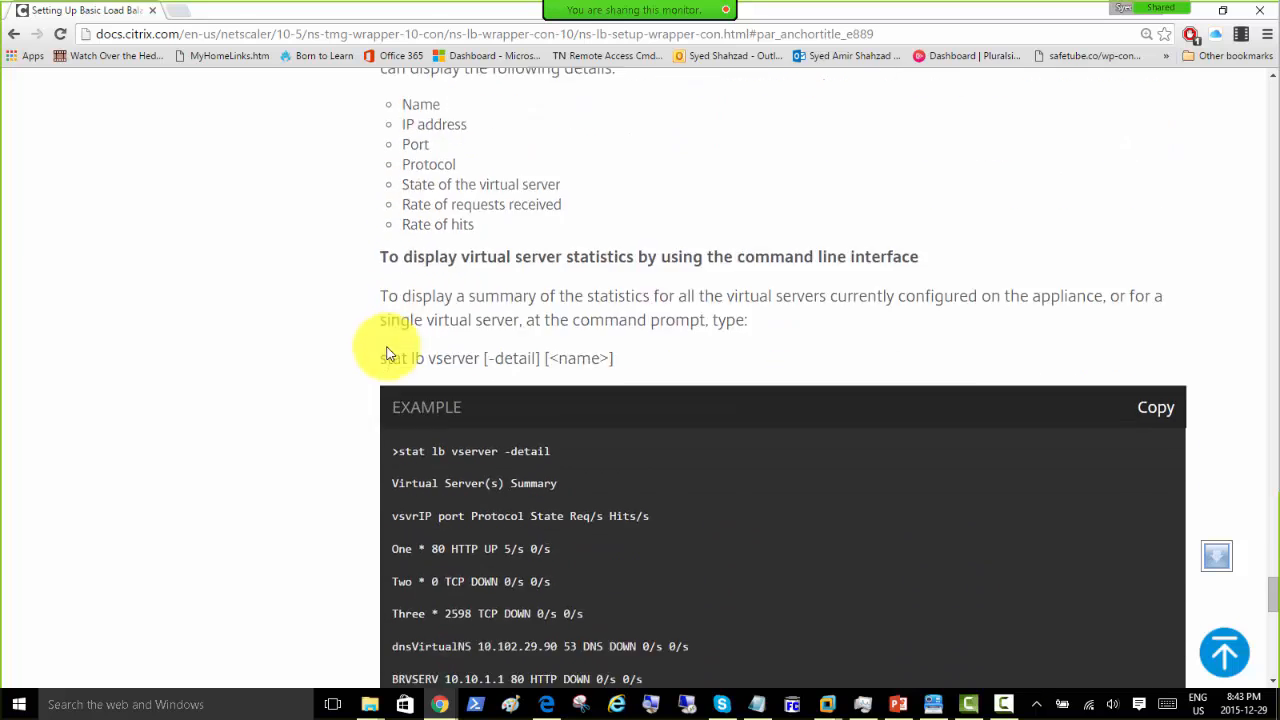
{"action": "scroll", "coordinate": [389, 350], "scroll_direction": "down", "scroll_amount": 12}
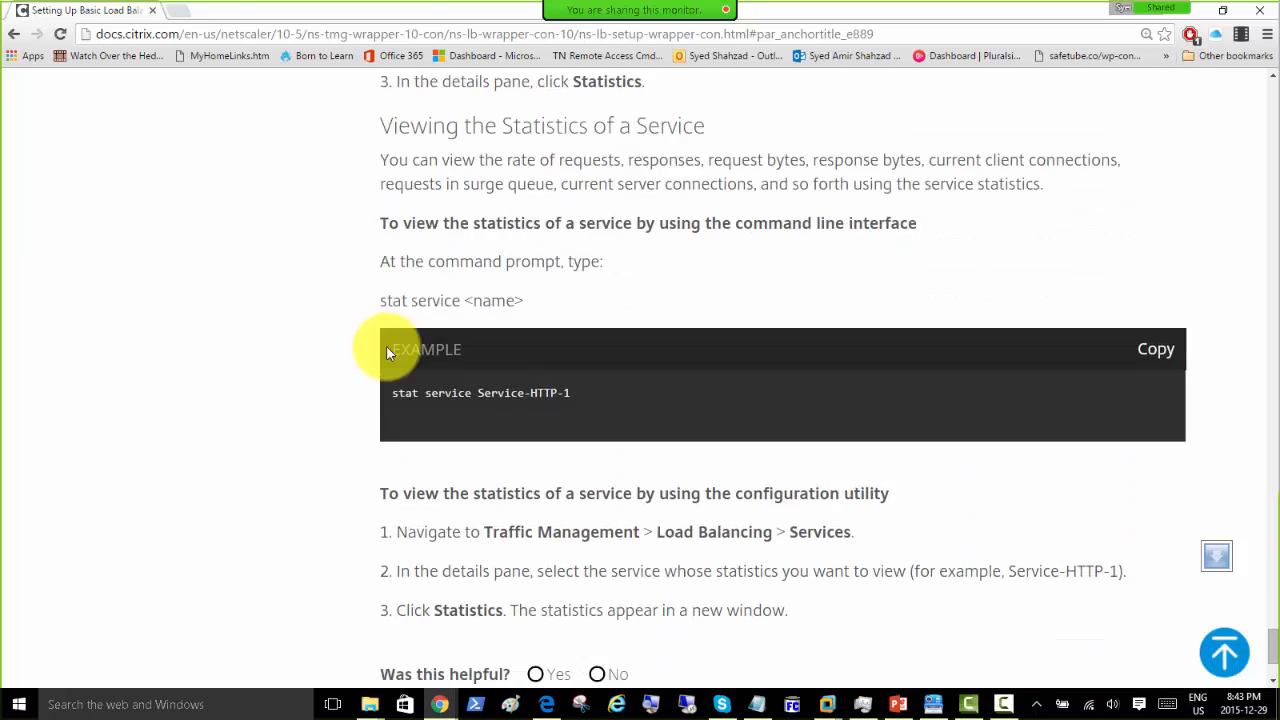
{"action": "left_click", "coordinate": [400, 34]}
{"action": "right_click", "coordinate": [401, 36]}
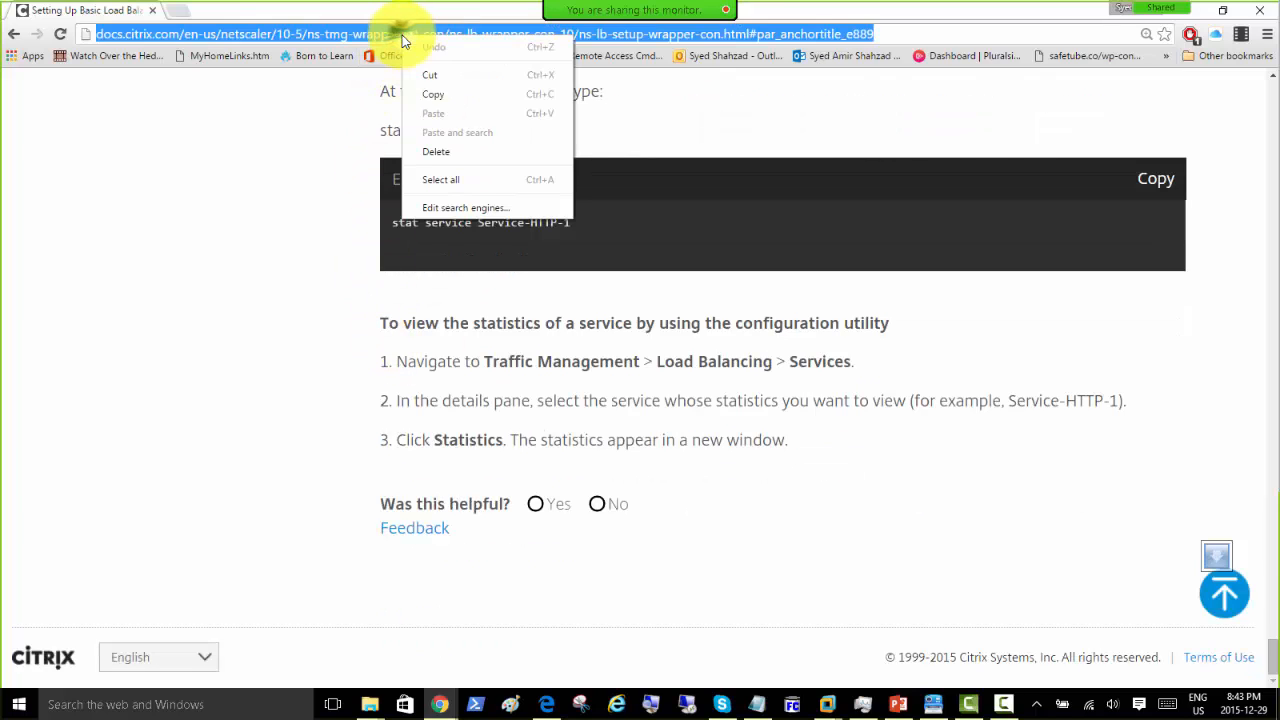
{"action": "left_click", "coordinate": [429, 96]}
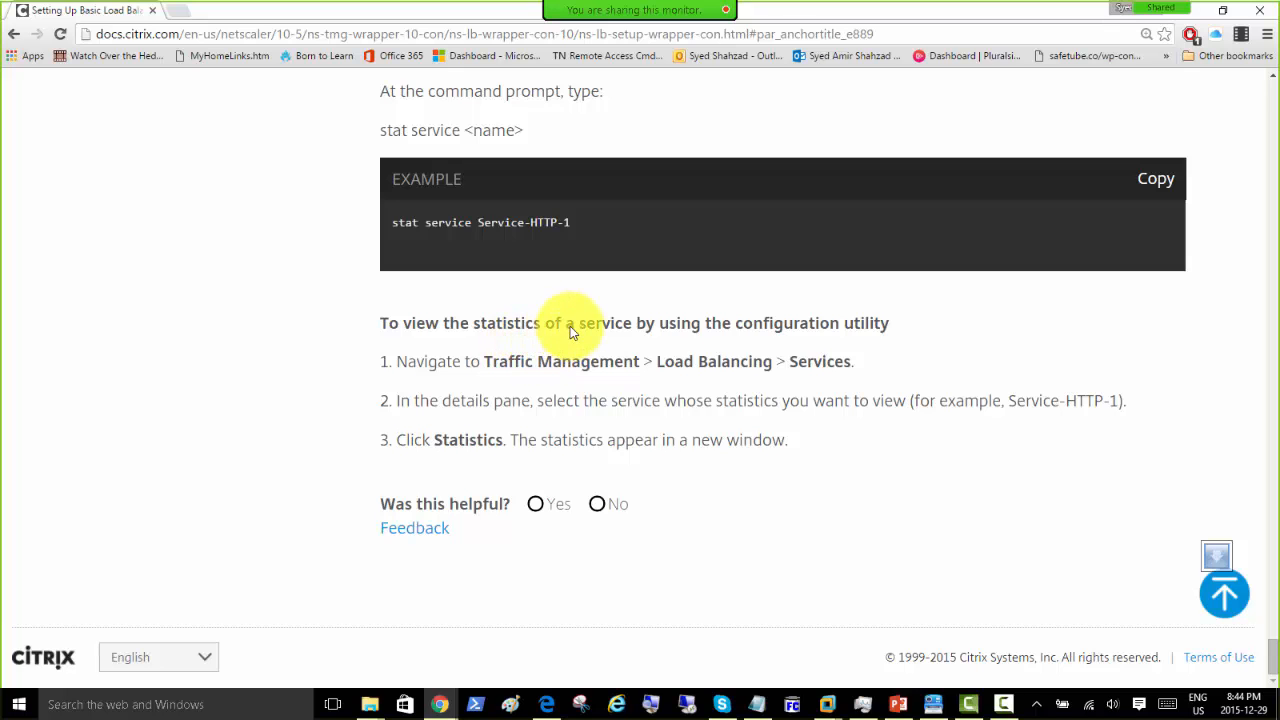
Step: Scroll back to the page title and the list of basic load balancing setup sections
{"action": "scroll", "coordinate": [570, 326], "scroll_direction": "up", "scroll_amount": 20}
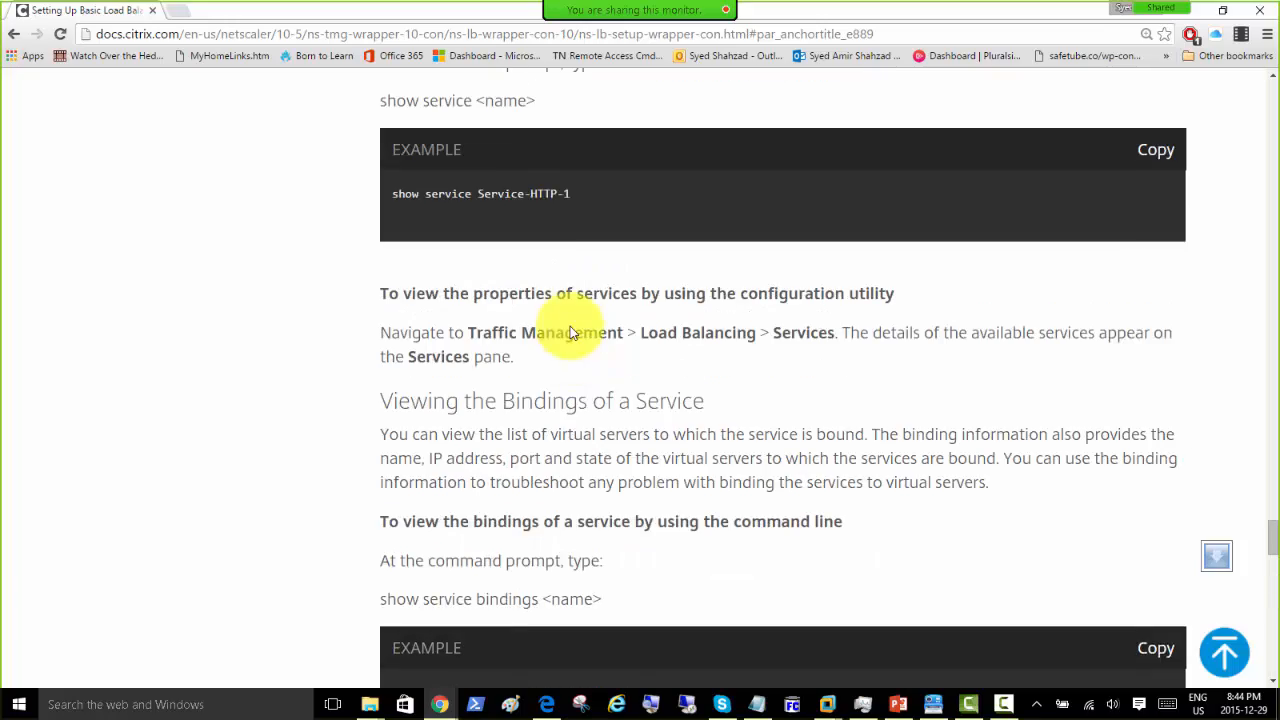
{"action": "scroll", "coordinate": [570, 326], "scroll_direction": "up", "scroll_amount": 20}
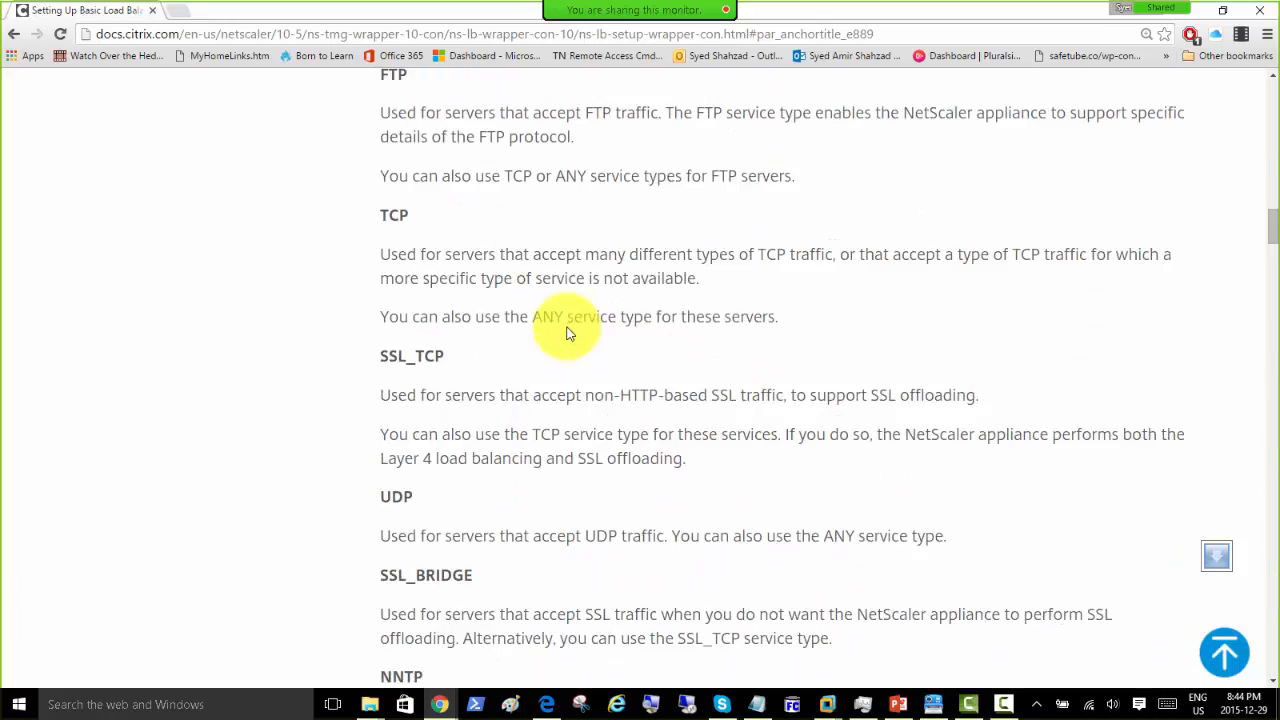
{"action": "scroll", "coordinate": [570, 334], "scroll_direction": "up", "scroll_amount": 3}
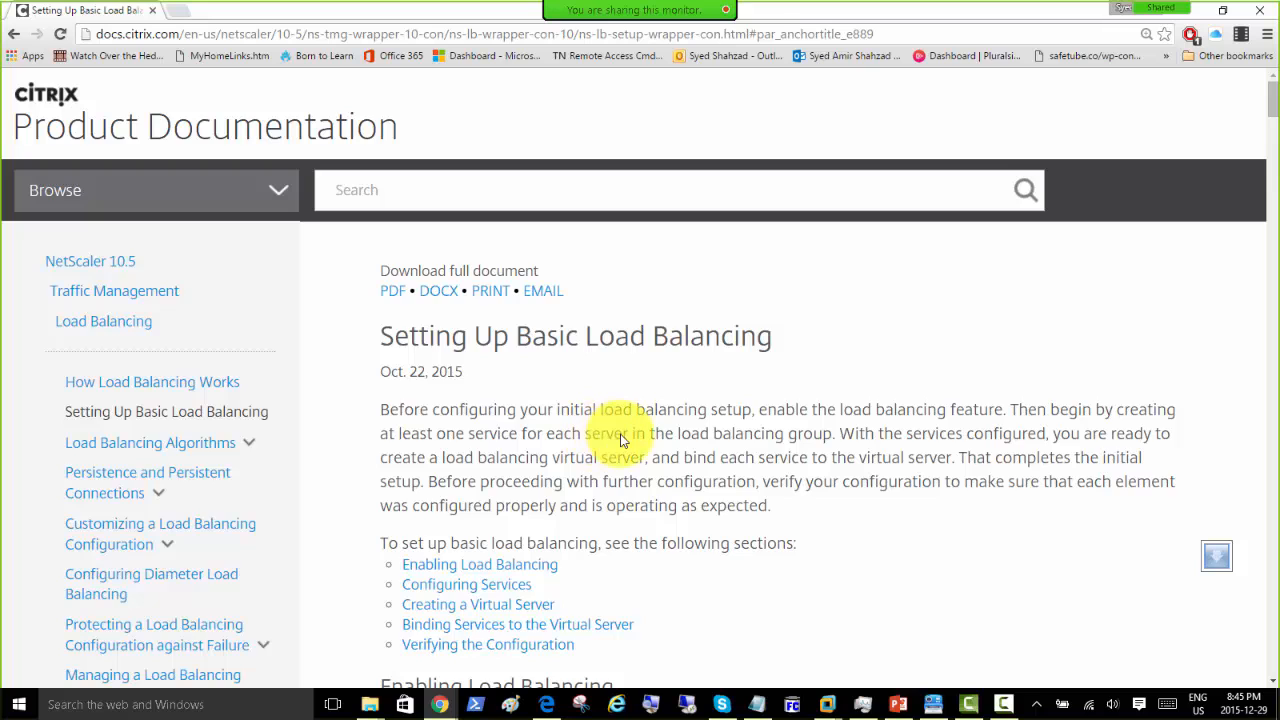
{"action": "scroll", "coordinate": [615, 435], "scroll_direction": "down", "scroll_amount": 1}
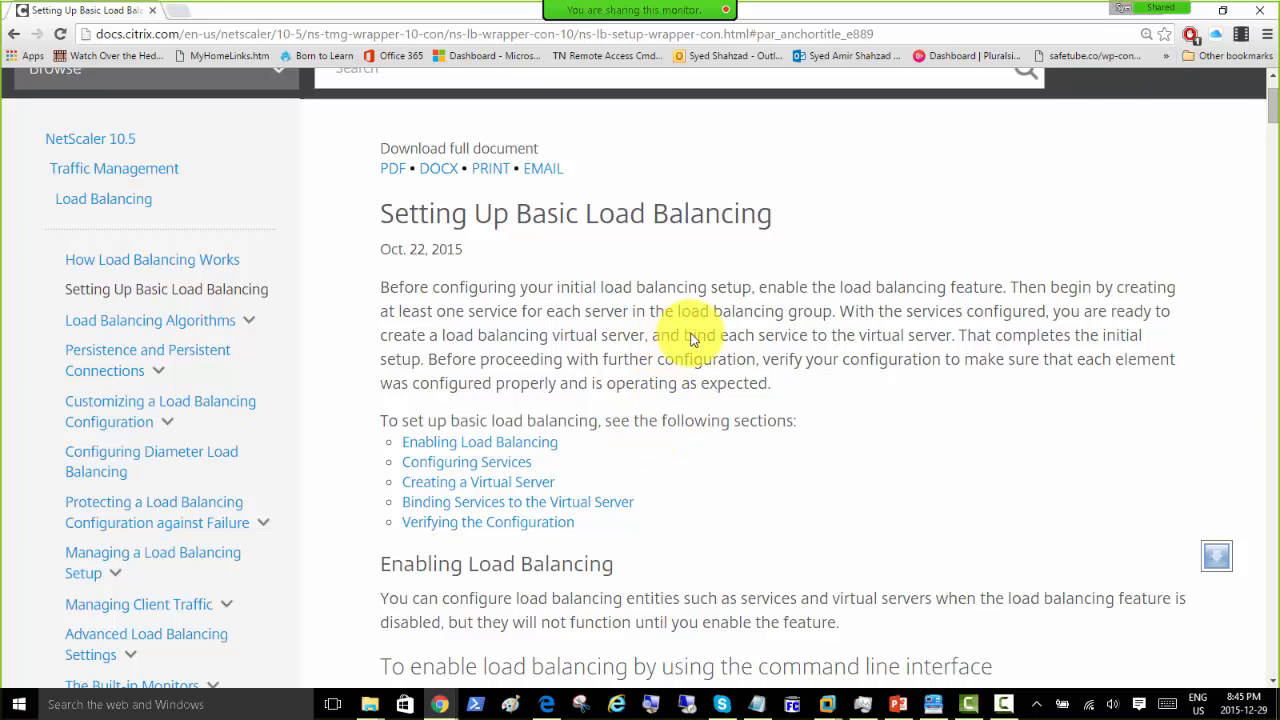
{"action": "scroll", "coordinate": [690, 340], "scroll_direction": "down", "scroll_amount": 4}
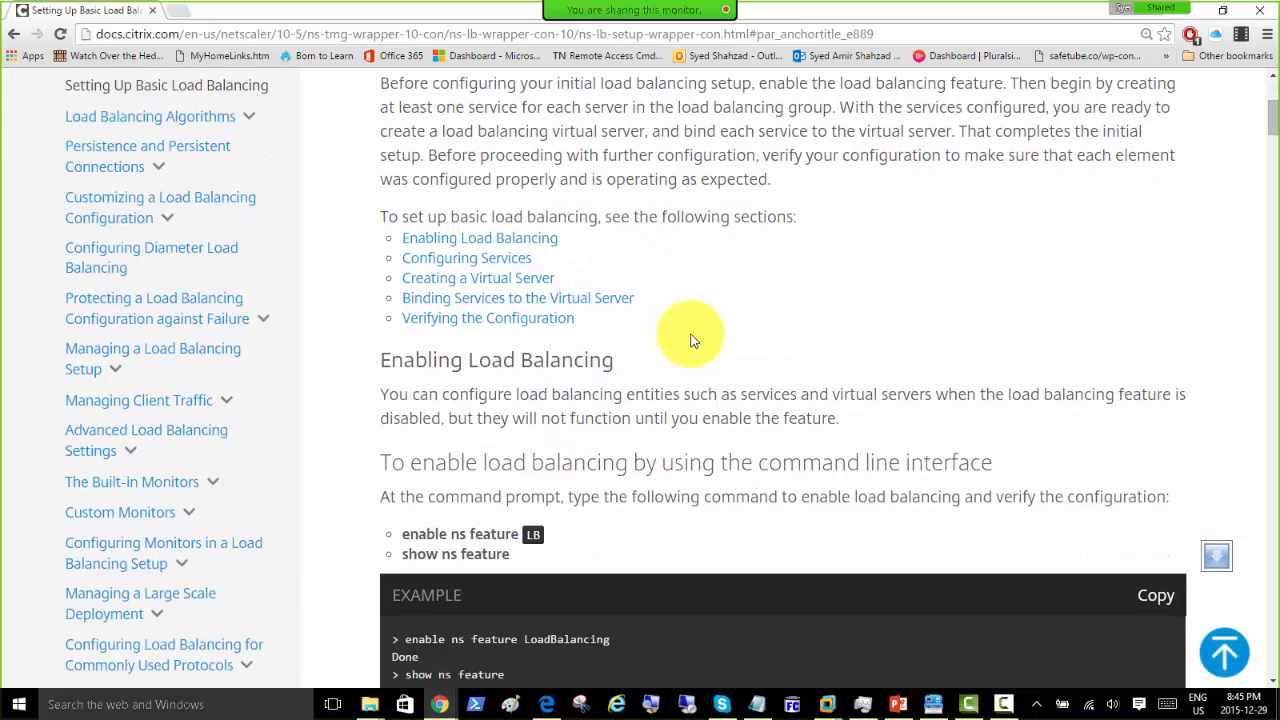
{"action": "scroll", "coordinate": [690, 340], "scroll_direction": "up", "scroll_amount": 5}
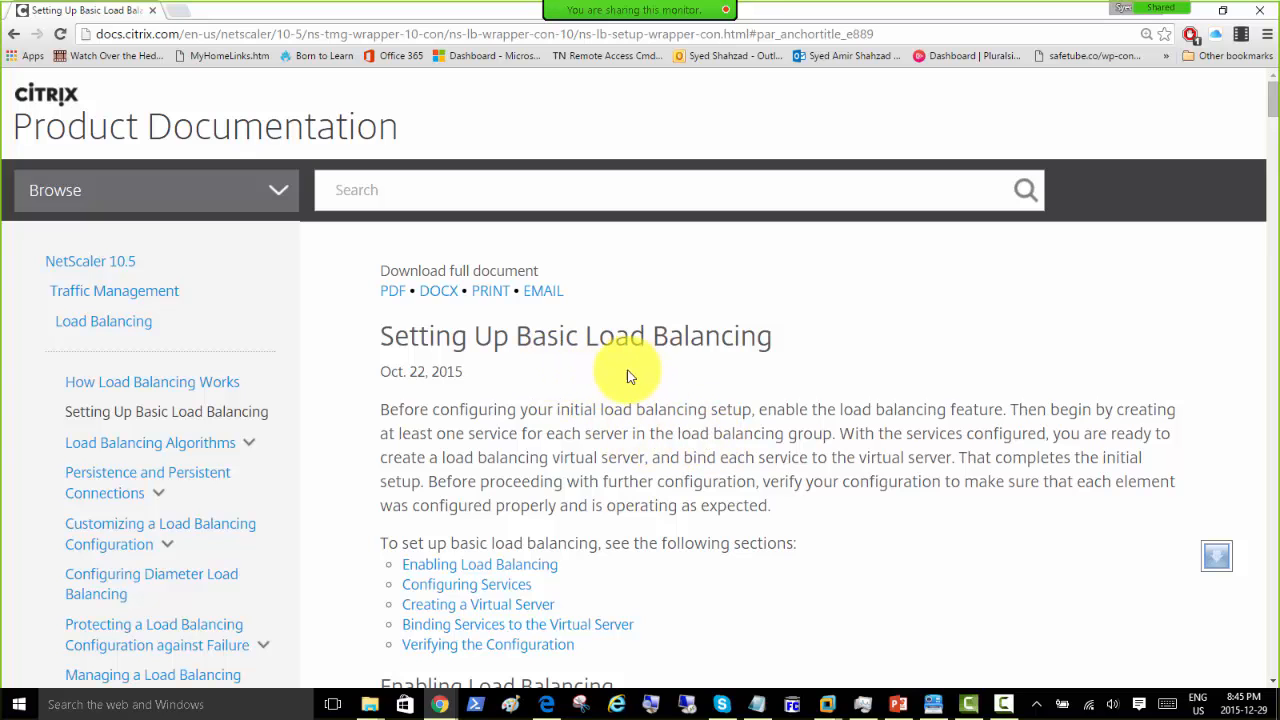
{"action": "scroll", "coordinate": [620, 372], "scroll_direction": "down", "scroll_amount": 3}
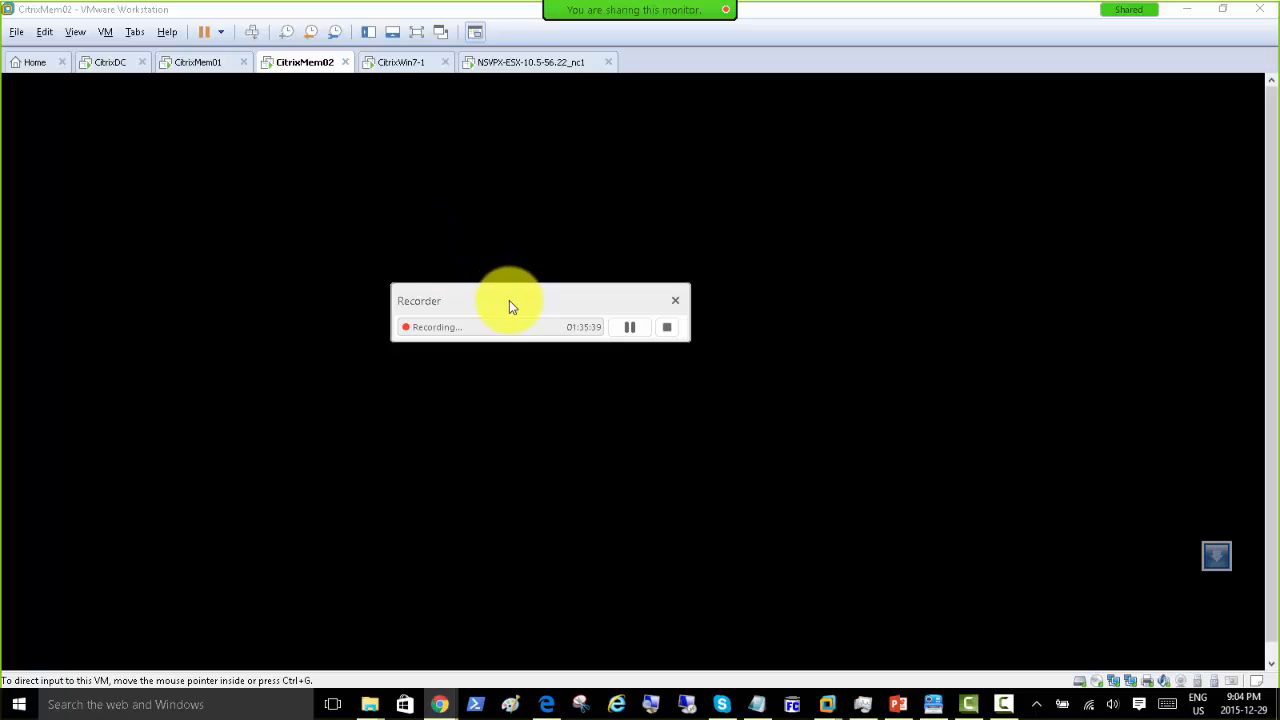
Step: Bring the VMware Workstation window with the CitrixMem02 tab into focus, and move the Citrix store browser onto this monitor
{"action": "left_click_drag", "start_coordinate": [509, 300], "coordinate": [1279, 311]}
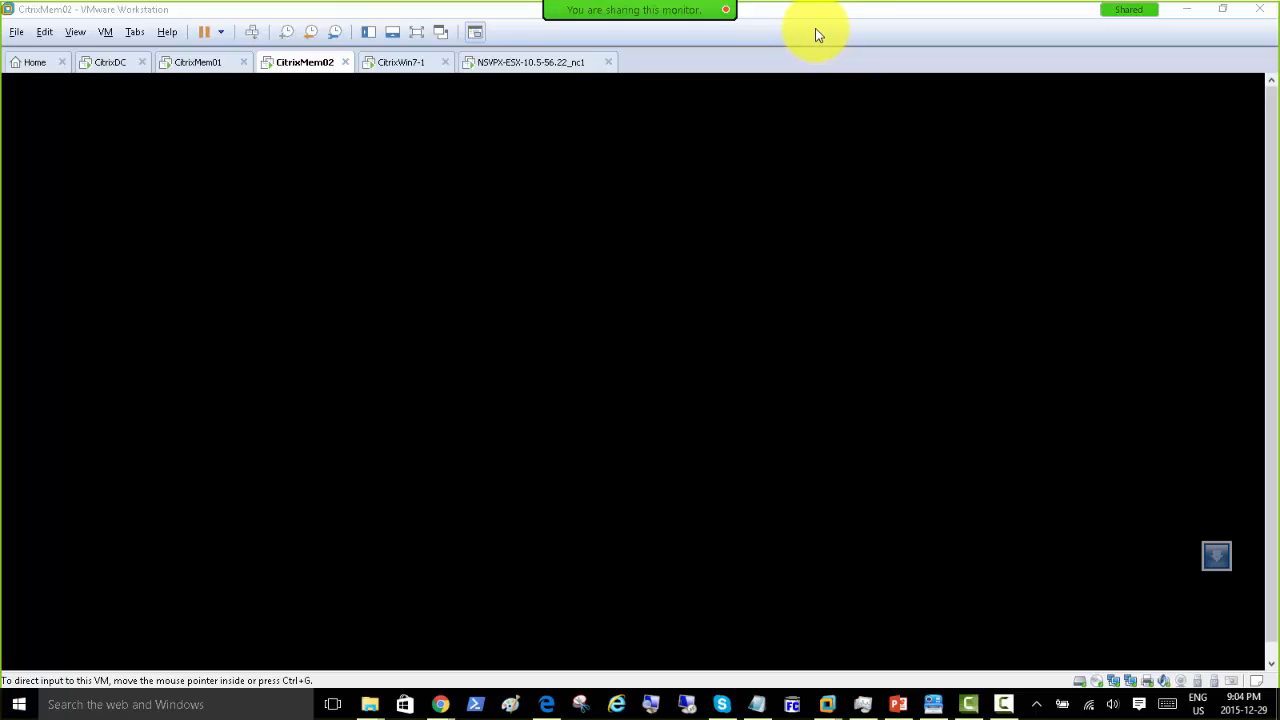
{"action": "mouse_move", "coordinate": [611, 20]}
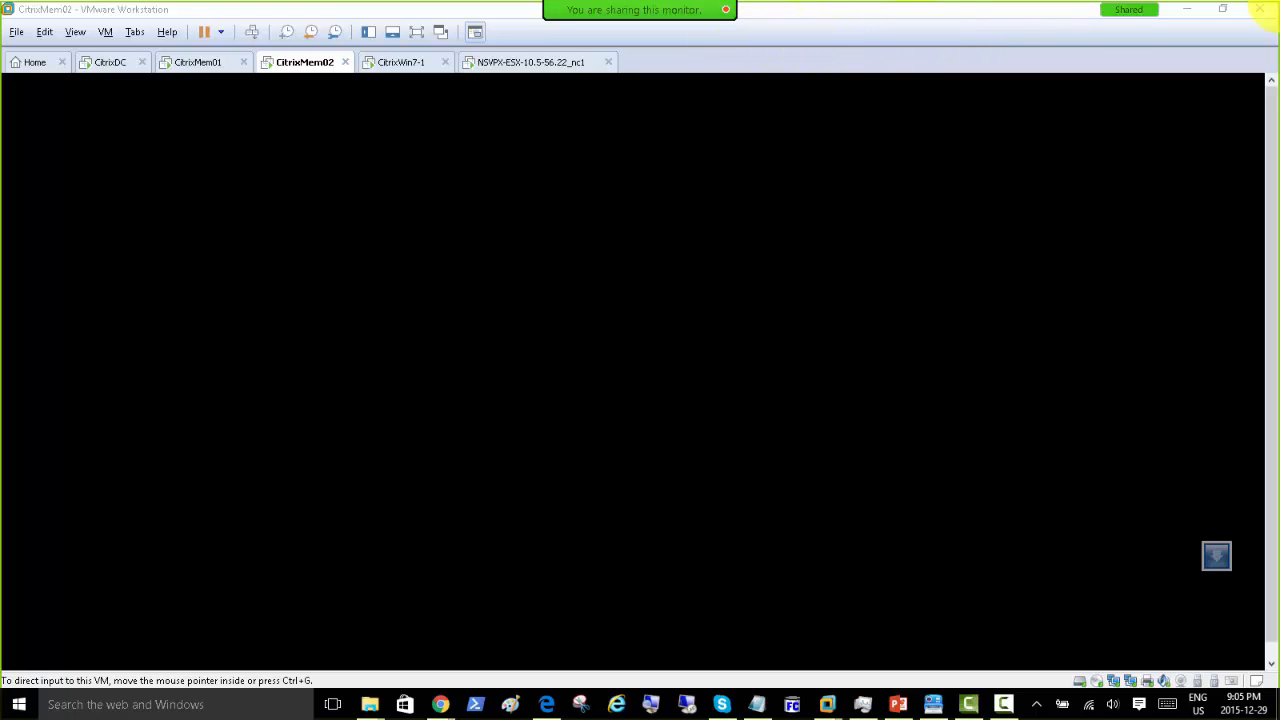
{"action": "mouse_move", "coordinate": [951, 3]}
{"action": "left_click", "coordinate": [306, 14]}
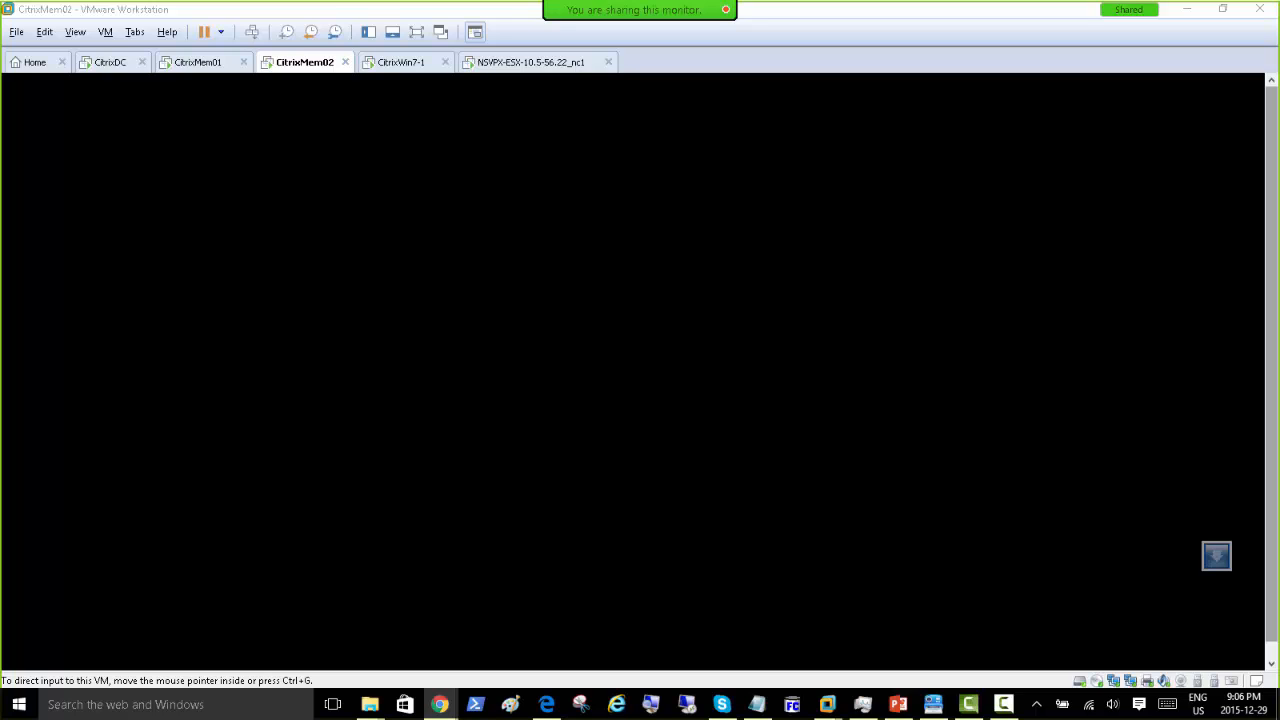
{"action": "left_click_drag", "start_coordinate": [1279, 206], "coordinate": [483, 112]}
Step: Maximize the Citrix store window, zoom it to 150%, and scroll down to the XenServer Key Features
{"action": "double_click", "coordinate": [590, 125]}
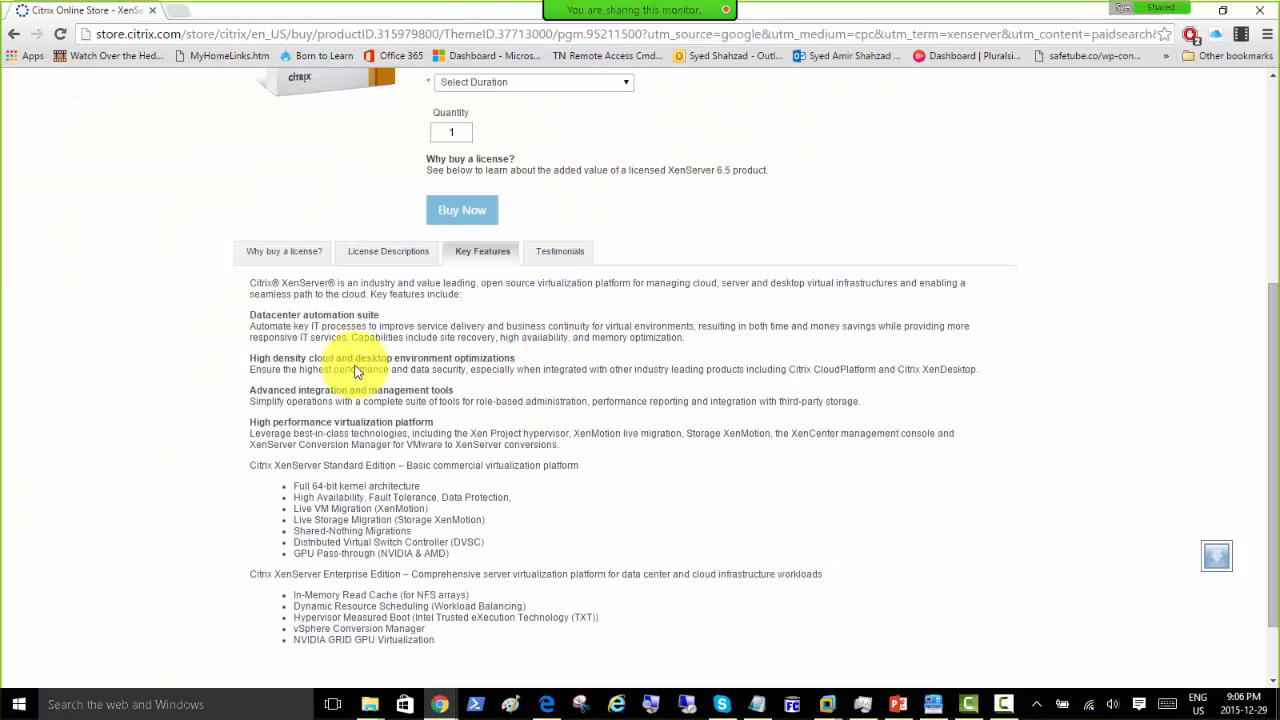
{"action": "key", "text": "ctrl+plus"}
{"action": "key", "text": "ctrl+plus"}
{"action": "key", "text": "ctrl+plus"}
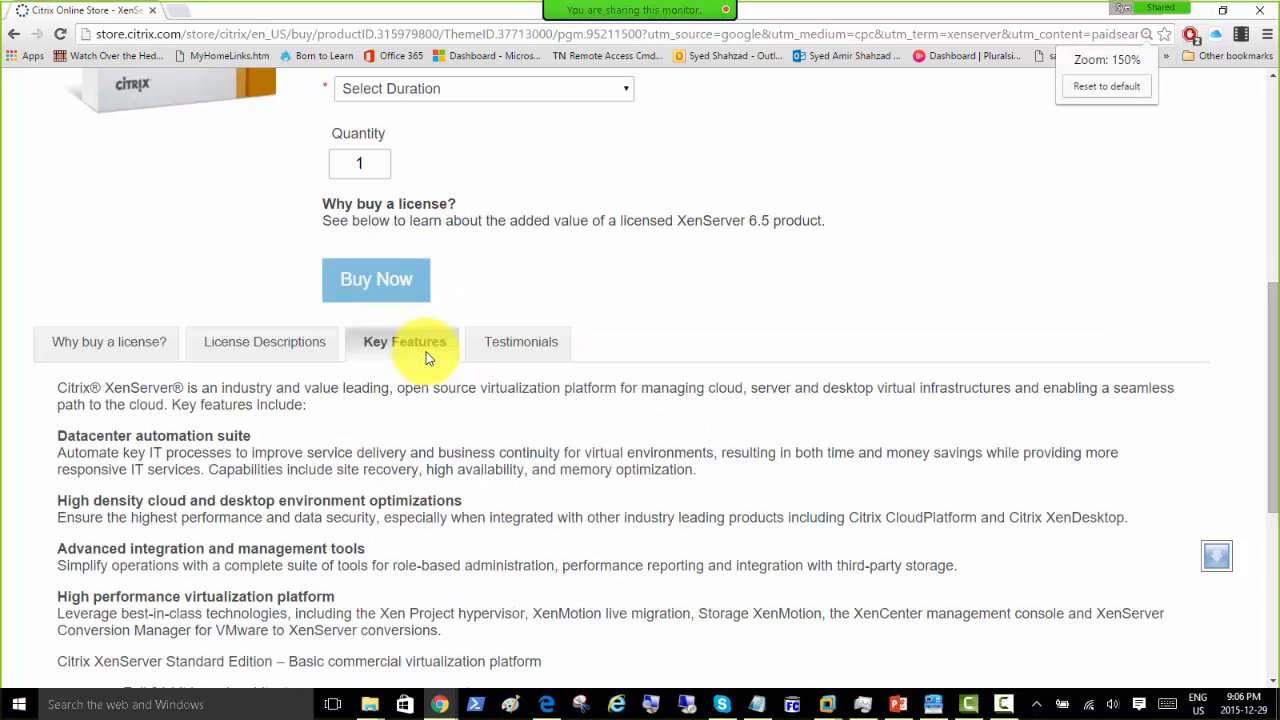
{"action": "scroll", "coordinate": [340, 407], "scroll_direction": "down", "scroll_amount": 3}
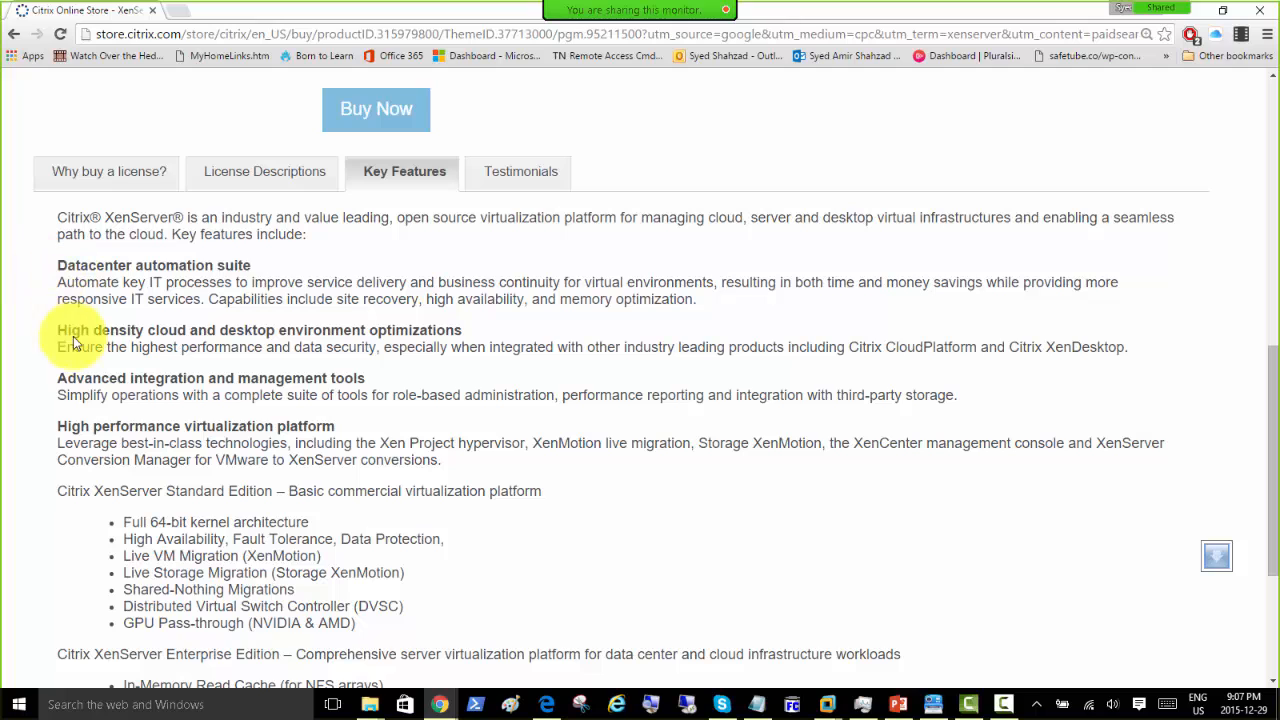
{"action": "scroll", "coordinate": [40, 346], "scroll_direction": "down", "scroll_amount": 1}
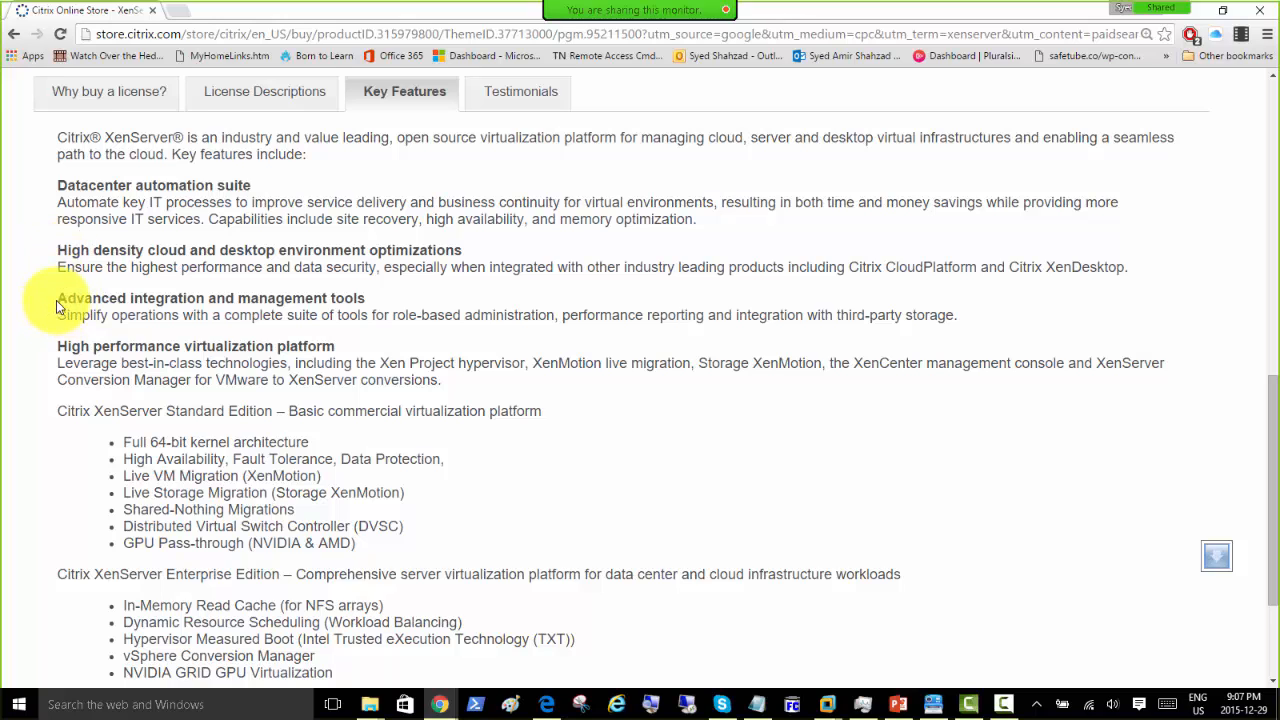
Step: Highlight the Advanced integration feature text, then the High performance description through XenMotion live migration
{"action": "left_click_drag", "start_coordinate": [69, 300], "coordinate": [349, 317]}
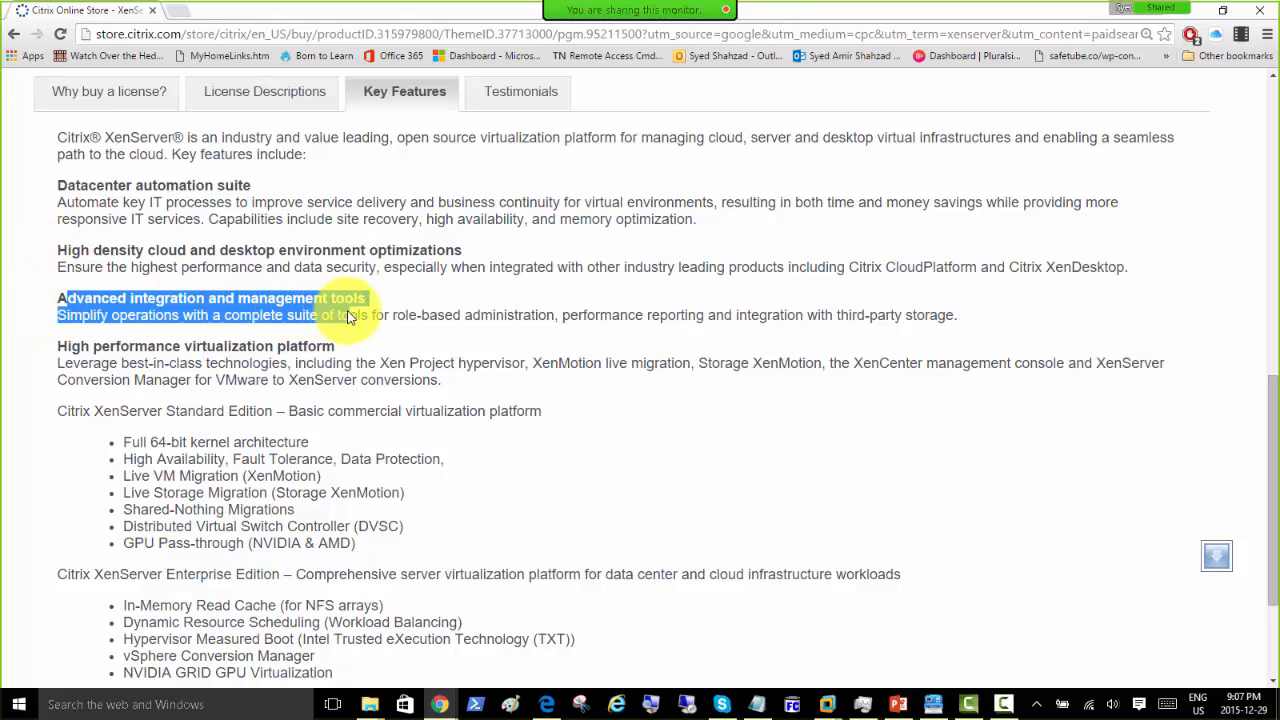
{"action": "left_click", "coordinate": [408, 316]}
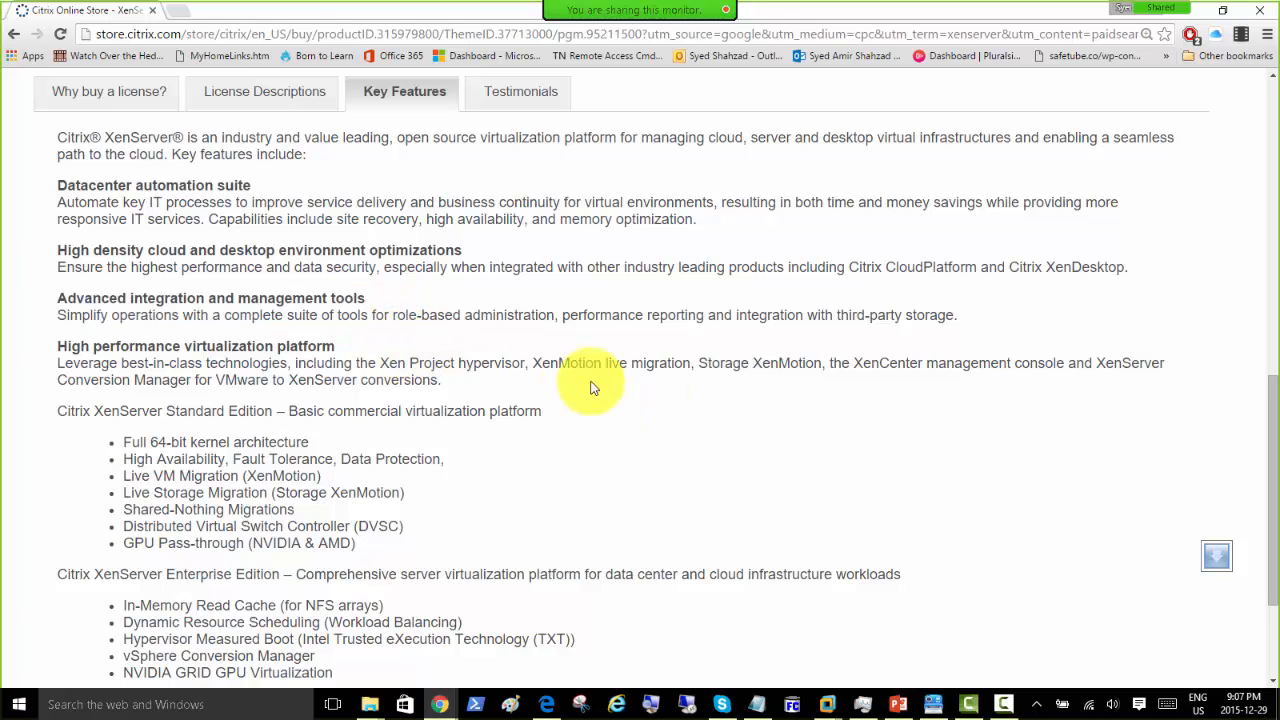
{"action": "left_click", "coordinate": [58, 365]}
{"action": "left_click_drag", "start_coordinate": [56, 364], "coordinate": [679, 372]}
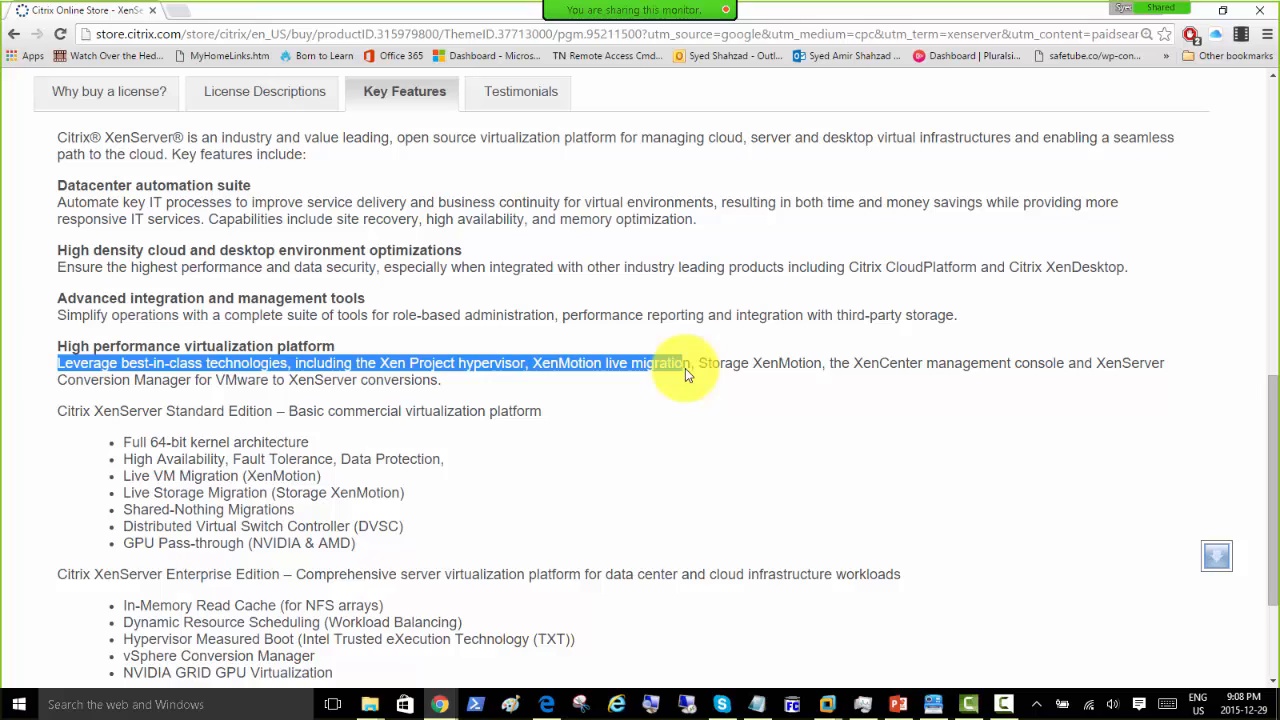
{"action": "left_click_drag", "start_coordinate": [685, 368], "coordinate": [692, 373]}
{"action": "left_click_drag", "start_coordinate": [686, 368], "coordinate": [1075, 378]}
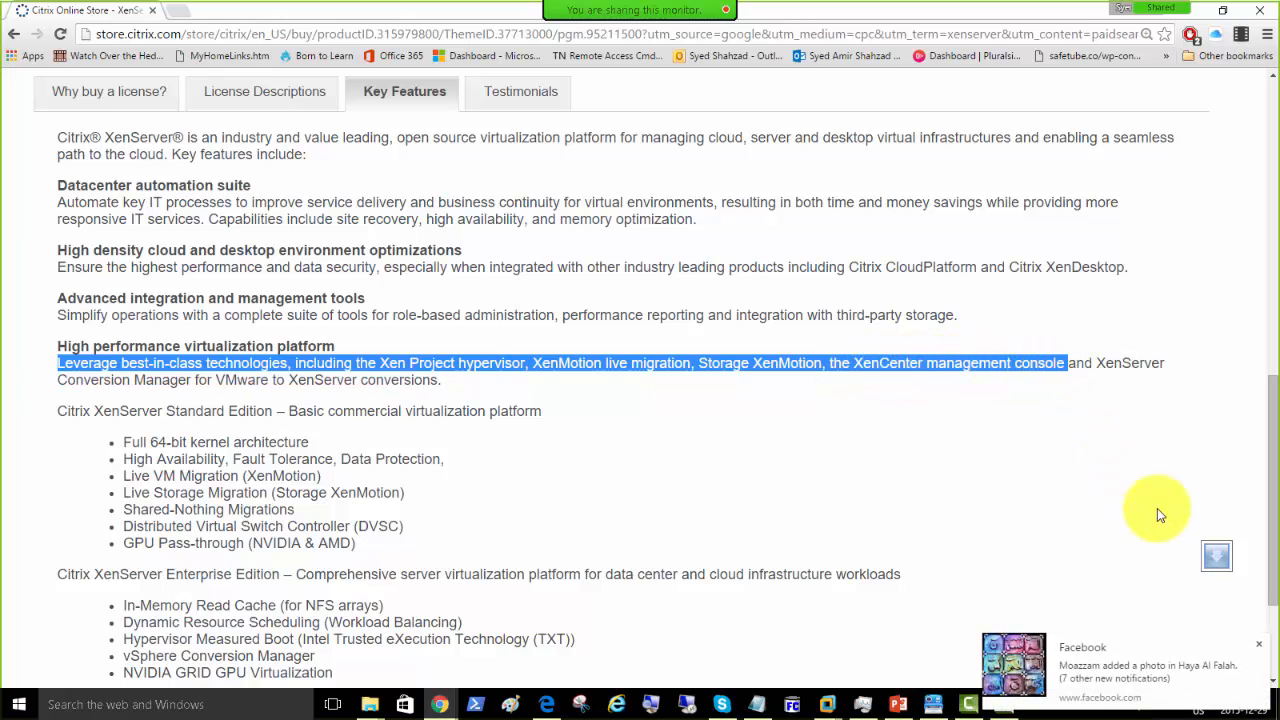
Step: Dismiss the Facebook pop-up and highlight the XenCenter management console and Conversion Manager mention
{"action": "left_click", "coordinate": [1260, 645]}
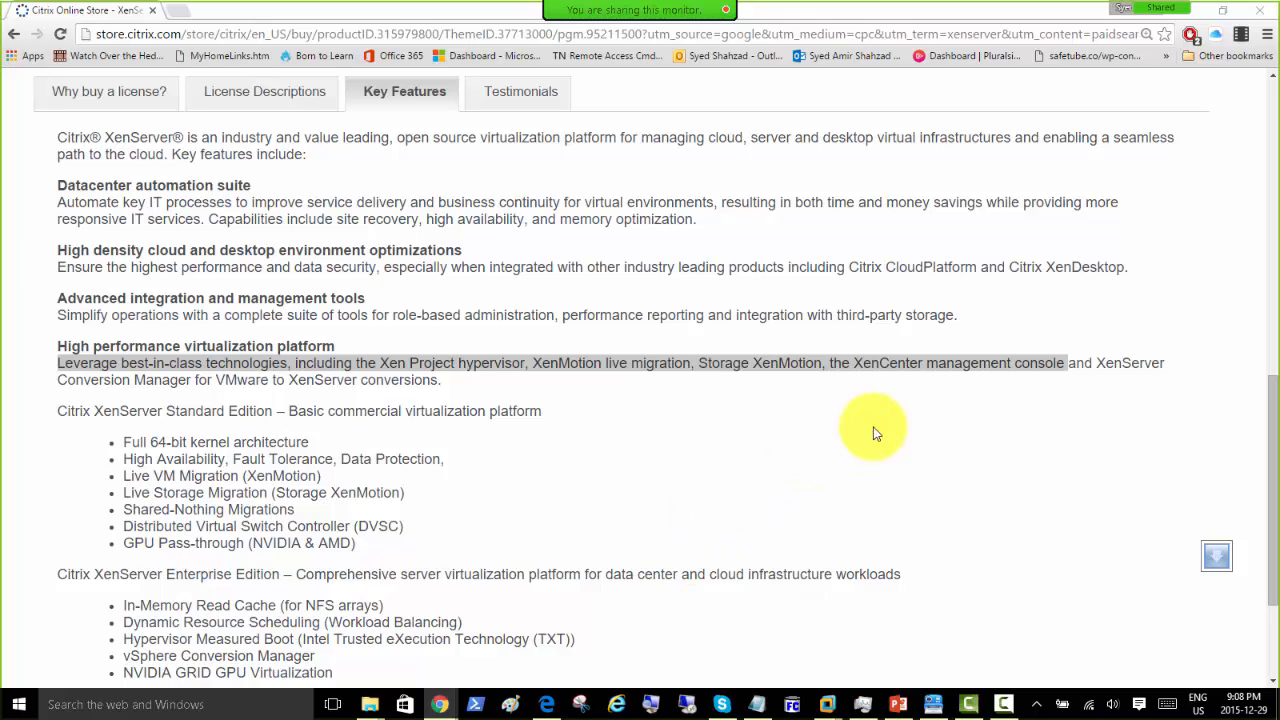
{"action": "left_click", "coordinate": [1066, 371]}
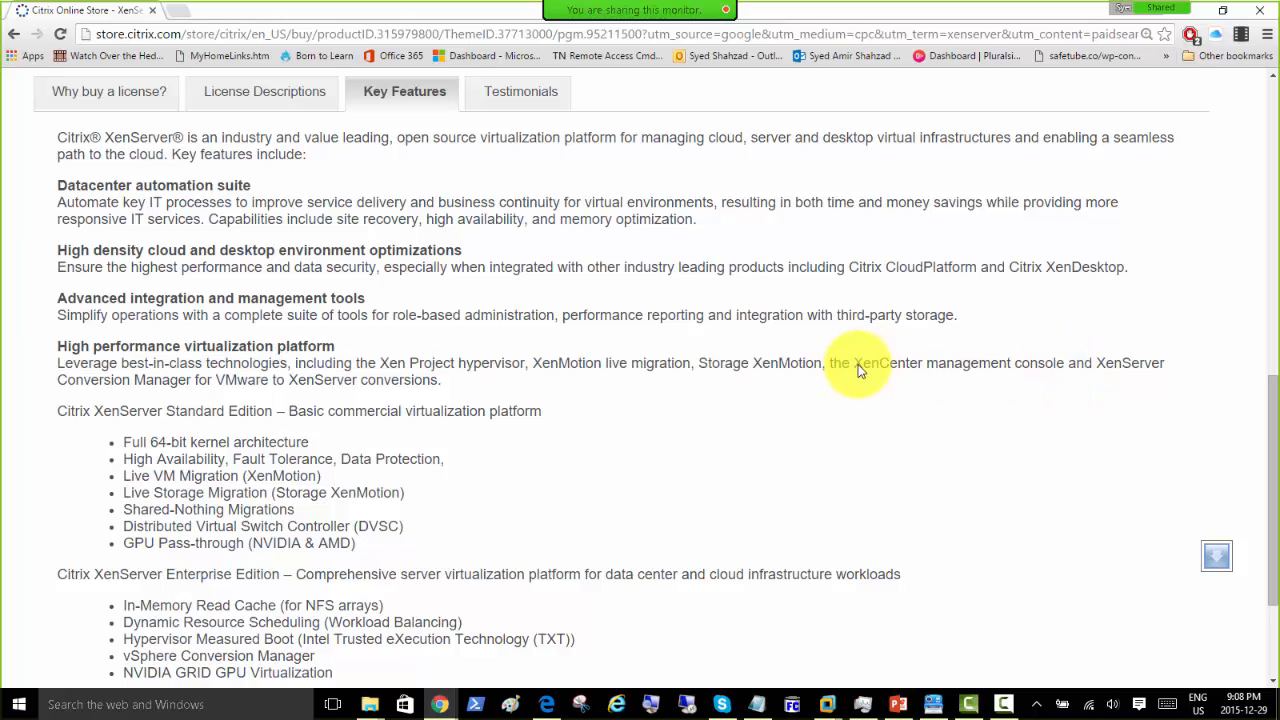
{"action": "left_click_drag", "start_coordinate": [852, 368], "coordinate": [445, 392]}
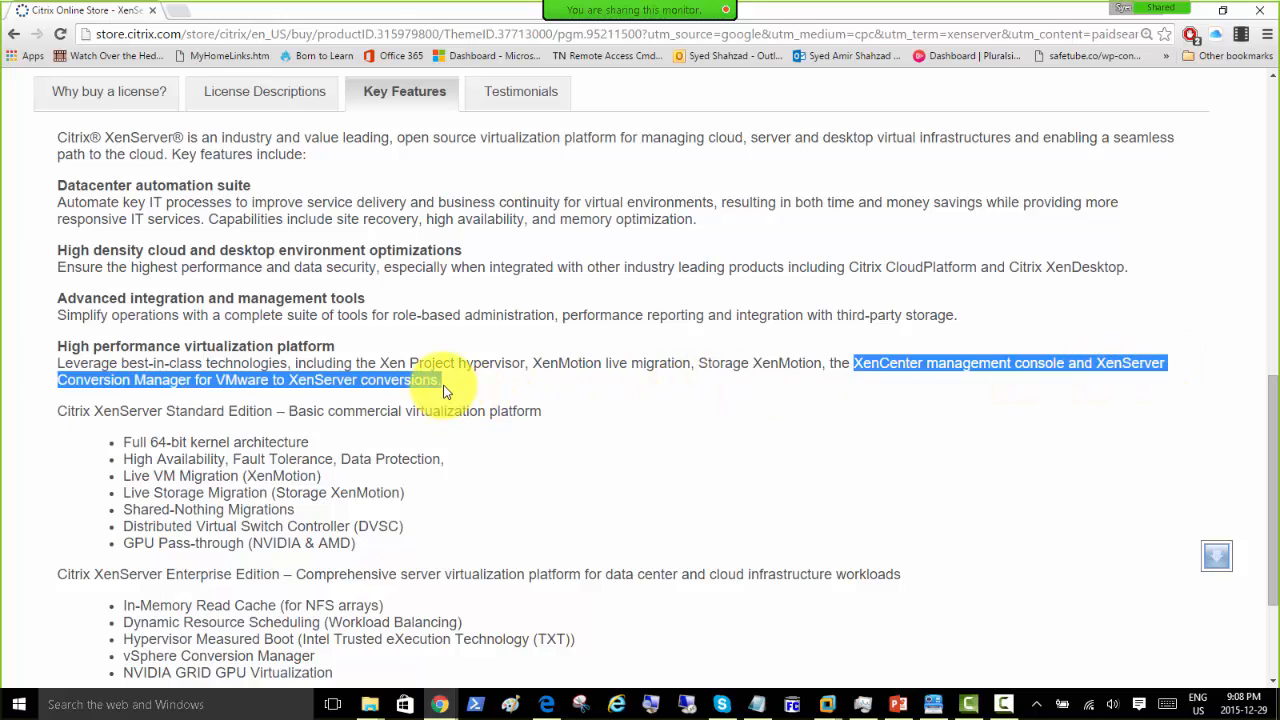
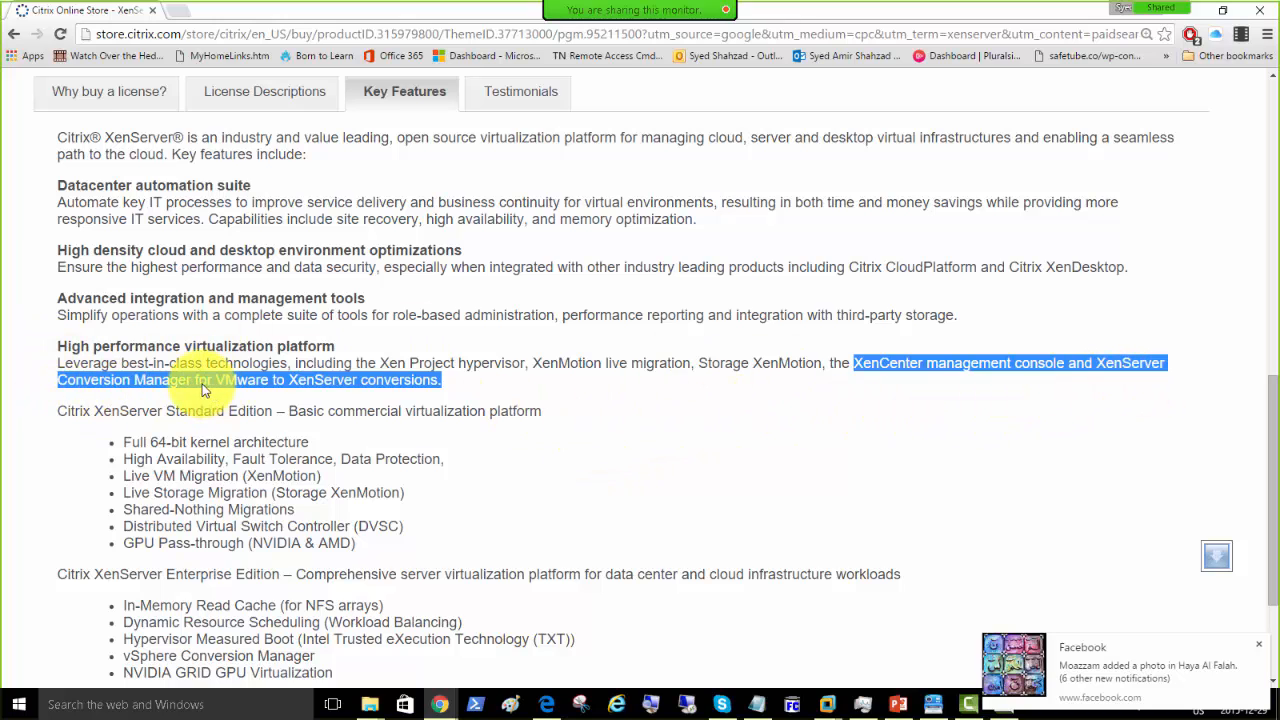
Step: Highlight the Standard Edition heading and its bullets through Live VM Migration
{"action": "left_click", "coordinate": [440, 380]}
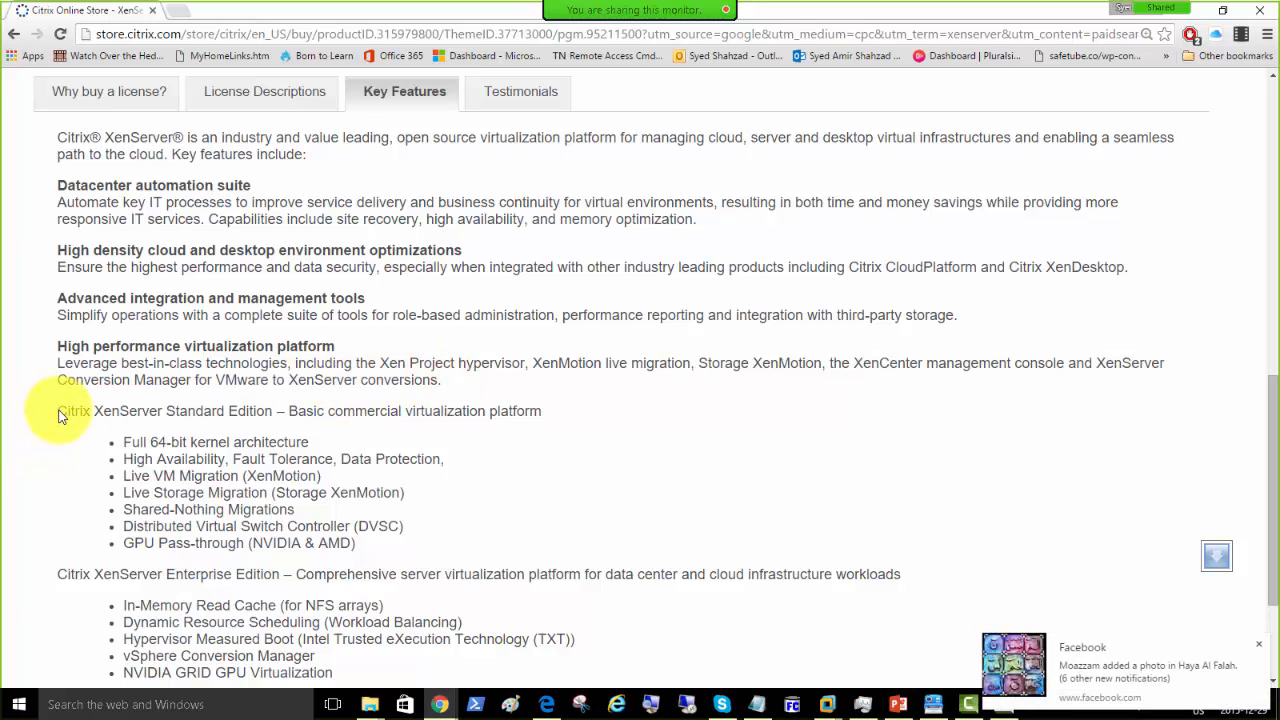
{"action": "scroll", "coordinate": [60, 418], "scroll_direction": "down", "scroll_amount": 1}
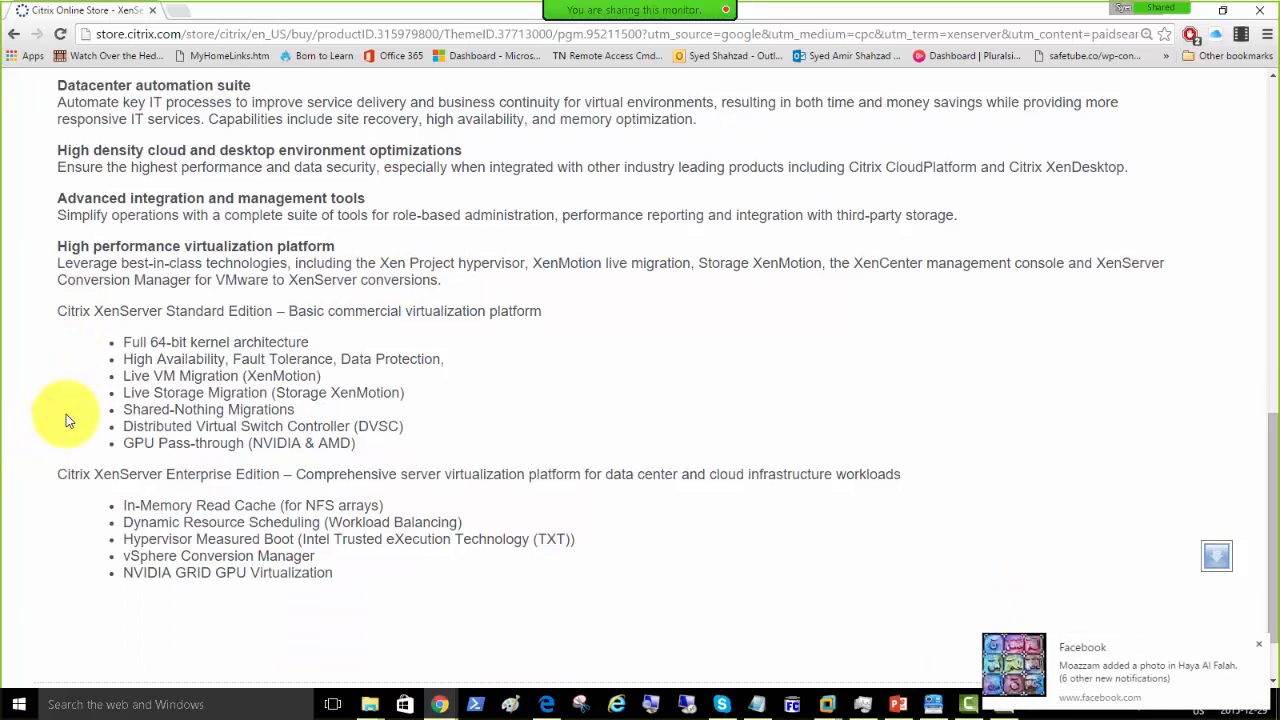
{"action": "left_click", "coordinate": [1258, 645]}
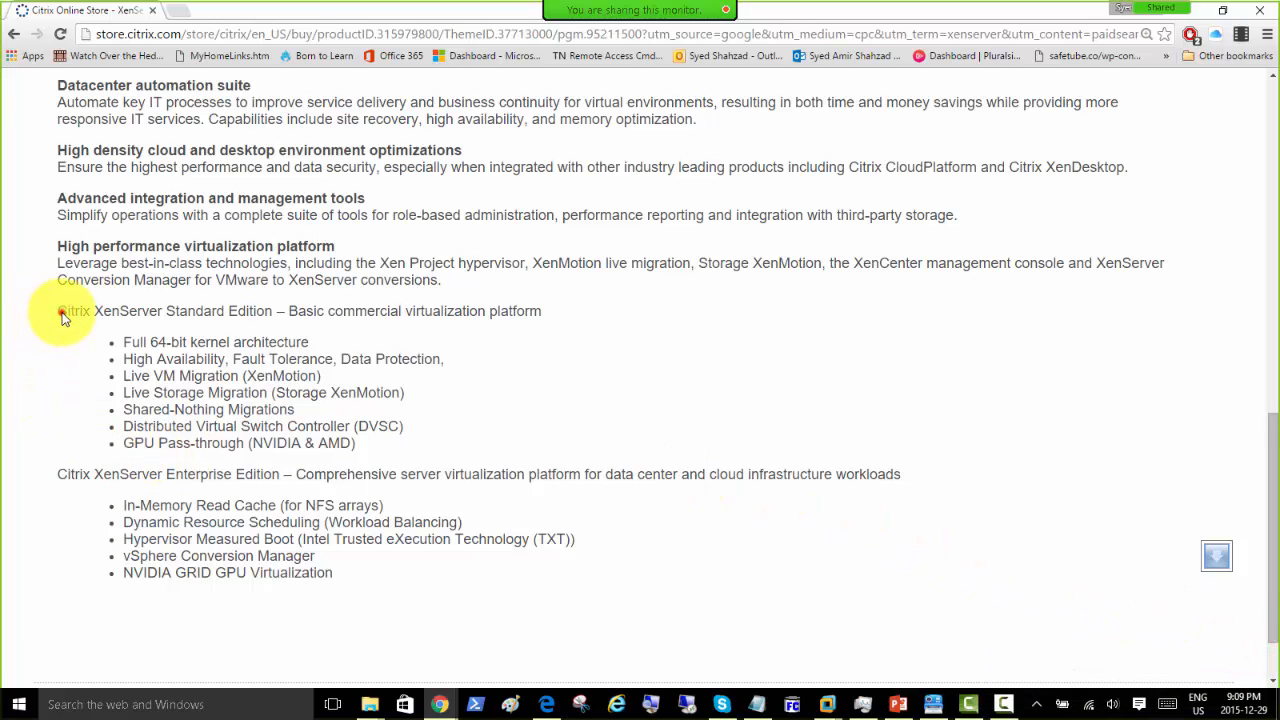
{"action": "left_click_drag", "start_coordinate": [59, 314], "coordinate": [529, 380]}
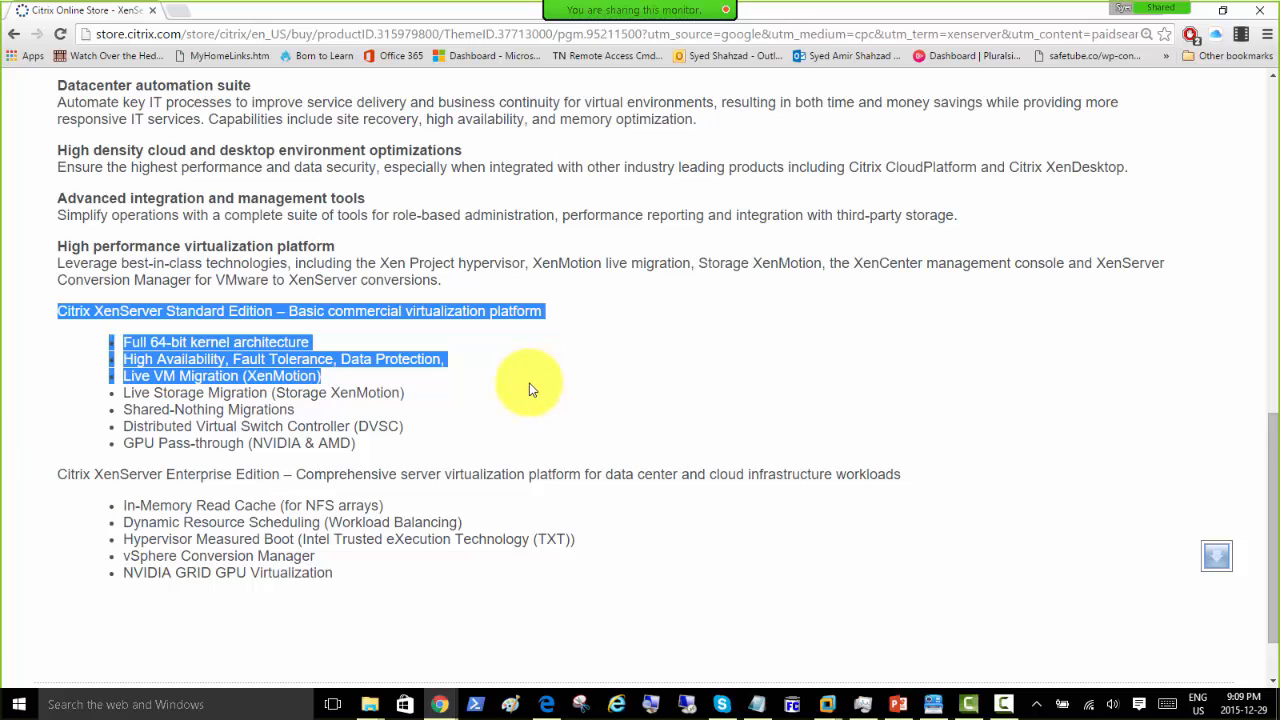
{"action": "left_click_drag", "start_coordinate": [432, 361], "coordinate": [451, 366]}
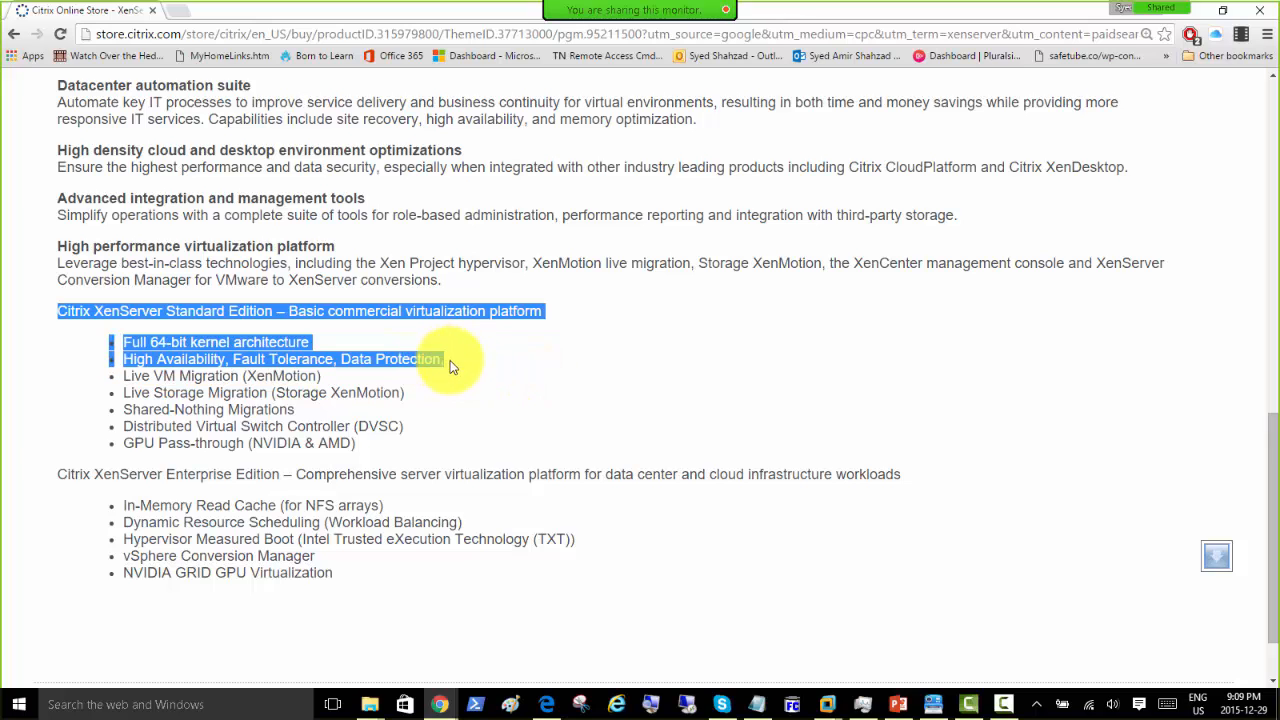
{"action": "left_click_drag", "start_coordinate": [450, 360], "coordinate": [294, 408]}
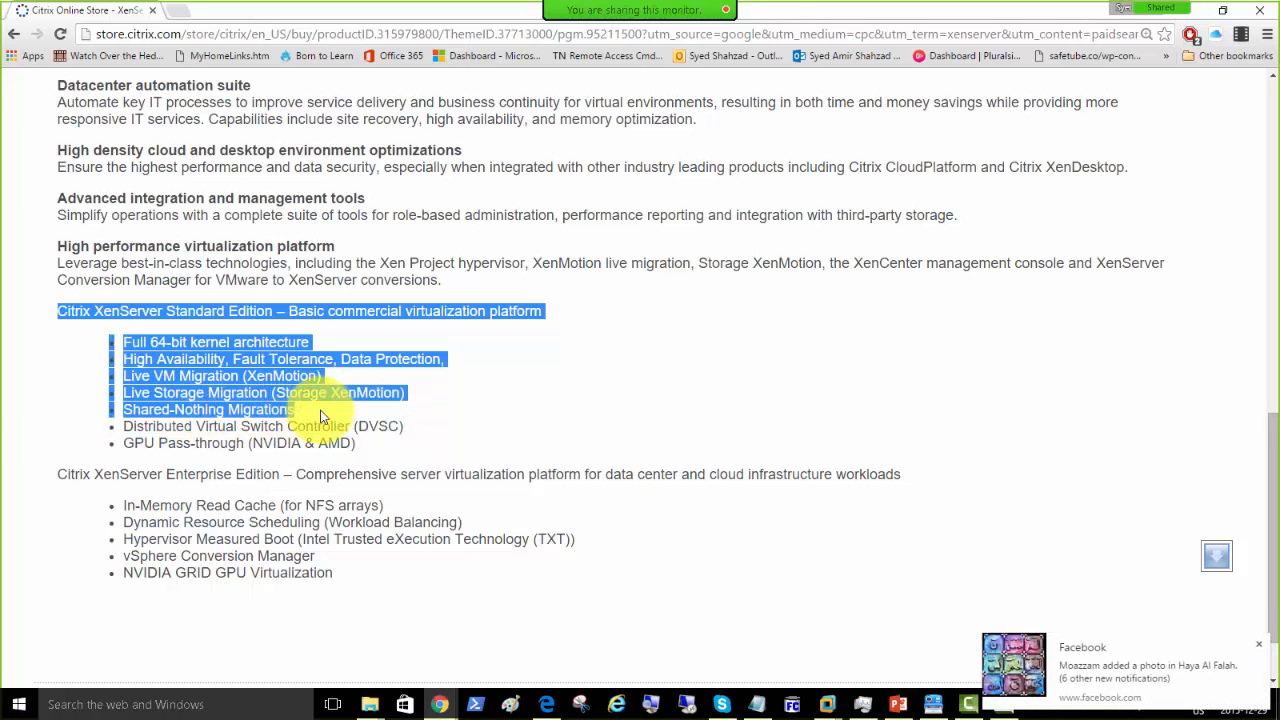
Step: Highlight the Distributed Virtual Switch Controller (DVSC) and GPU Pass-through features in turn
{"action": "left_click", "coordinate": [1259, 647]}
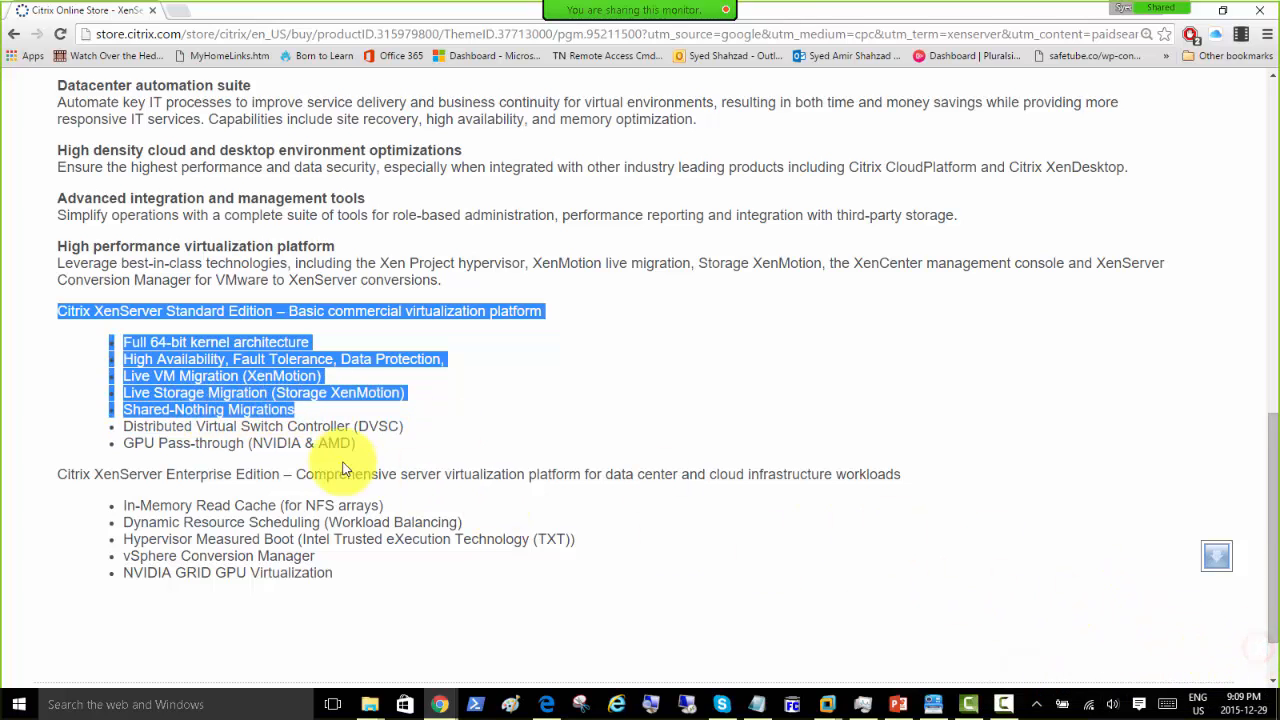
{"action": "left_click", "coordinate": [120, 428]}
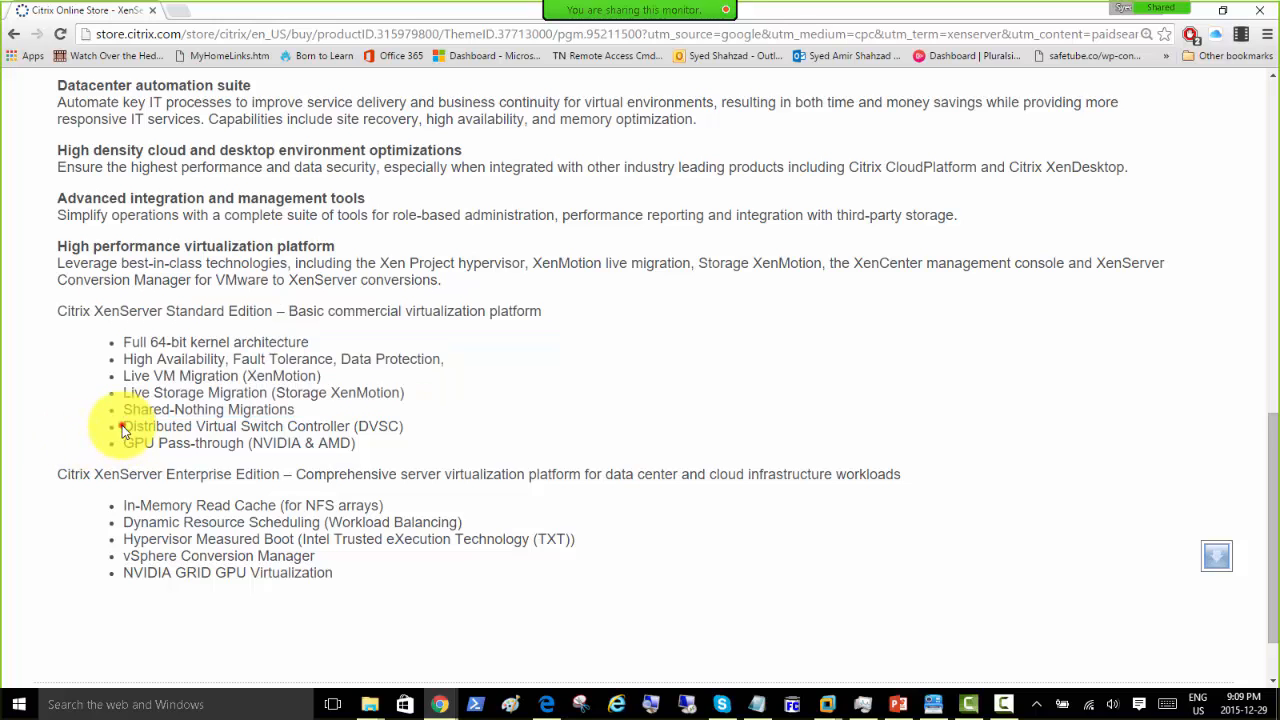
{"action": "left_click_drag", "start_coordinate": [123, 430], "coordinate": [408, 436]}
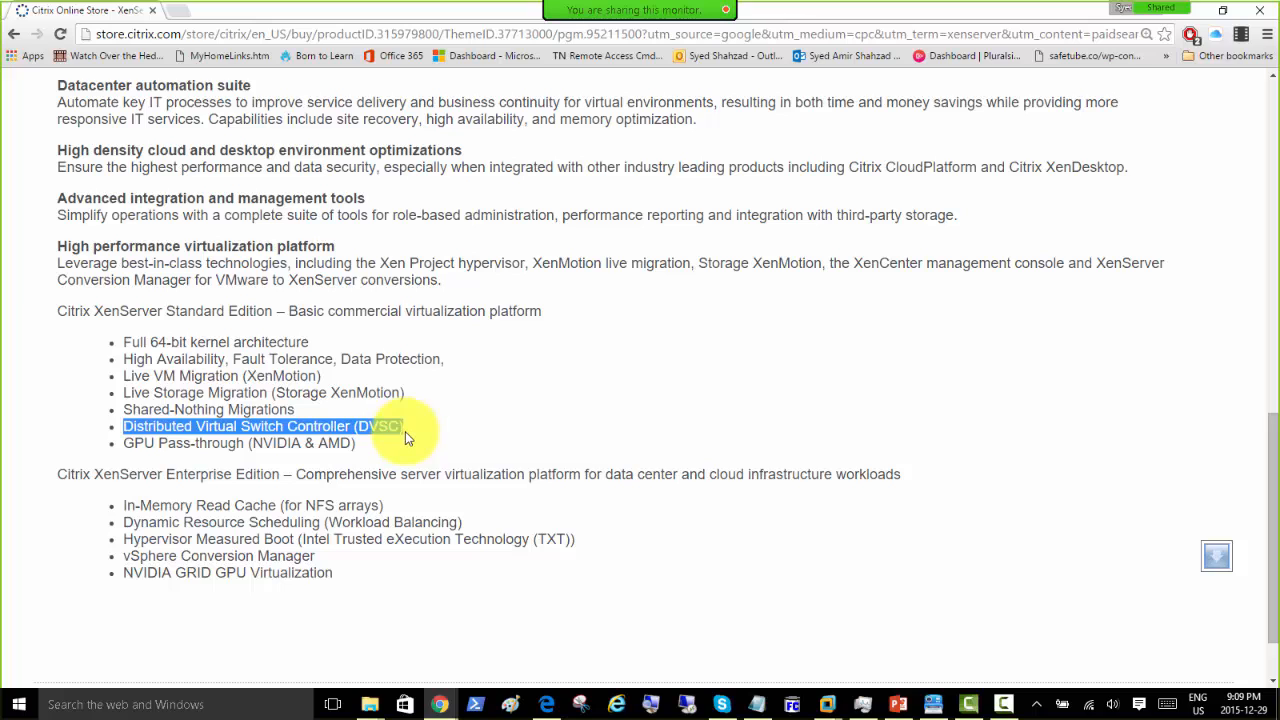
{"action": "left_click", "coordinate": [355, 444]}
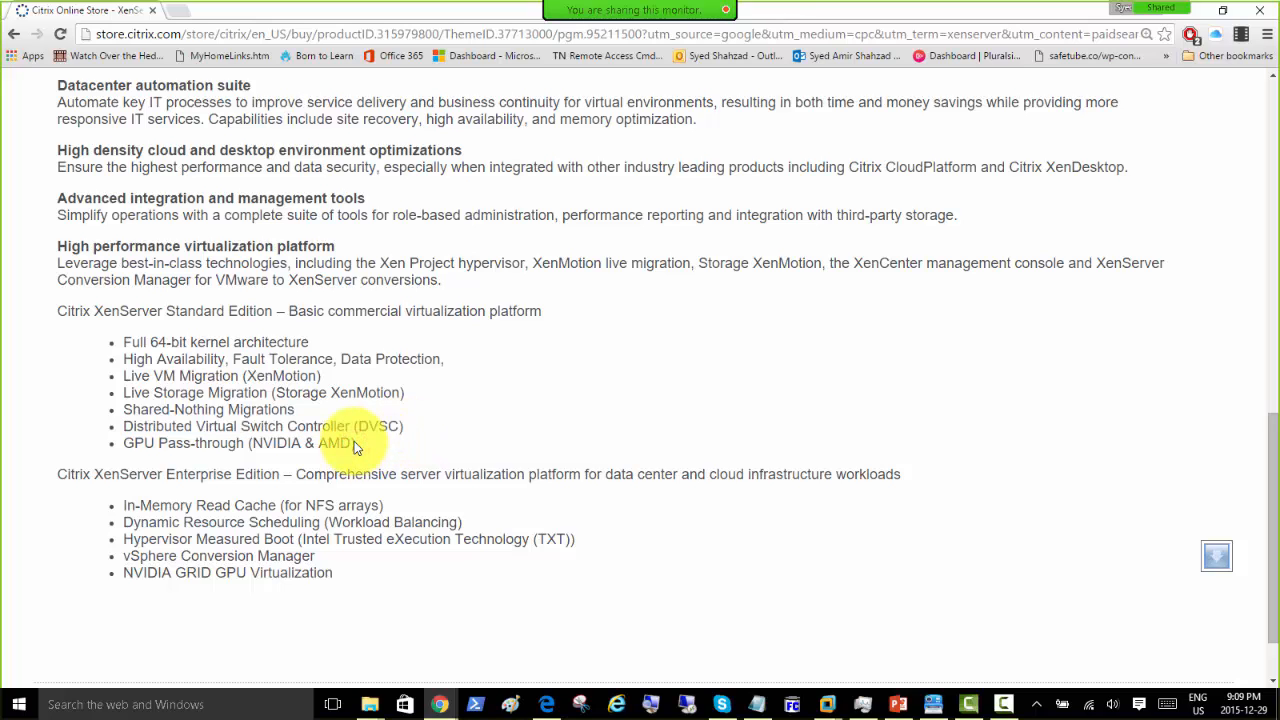
{"action": "left_click_drag", "start_coordinate": [354, 443], "coordinate": [51, 463]}
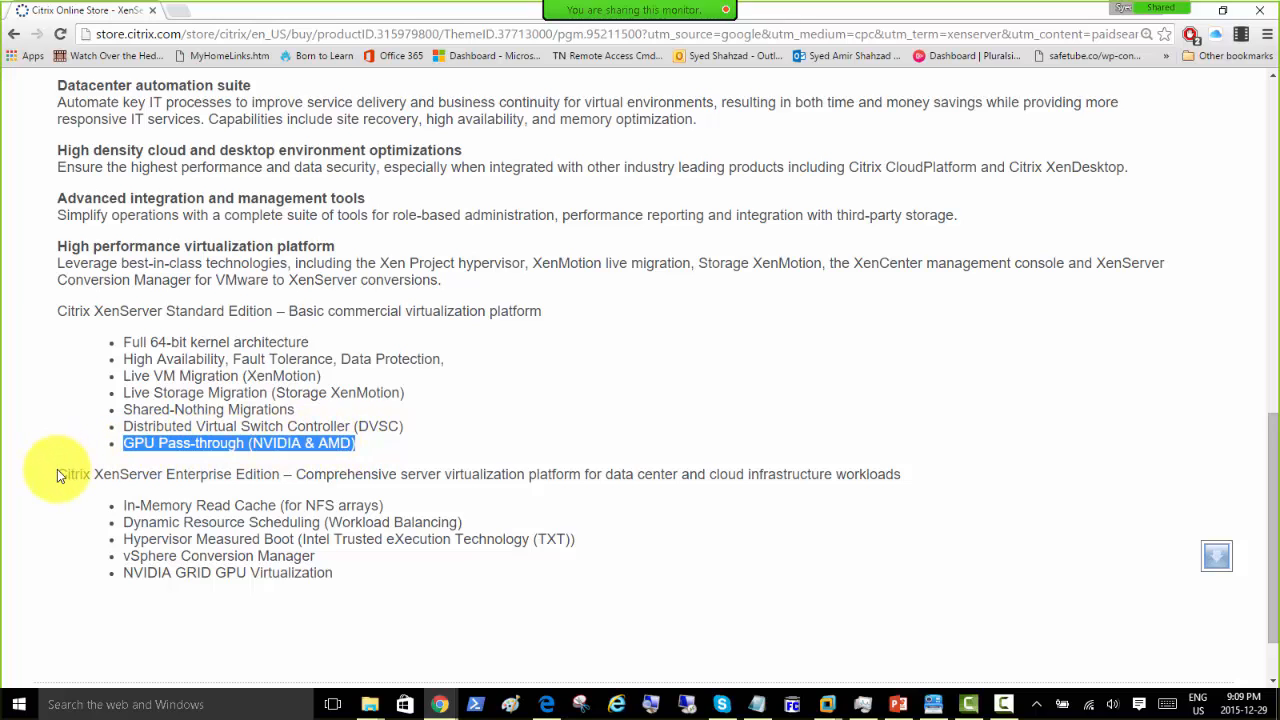
{"action": "left_click", "coordinate": [57, 474]}
{"action": "double_click", "coordinate": [57, 474]}
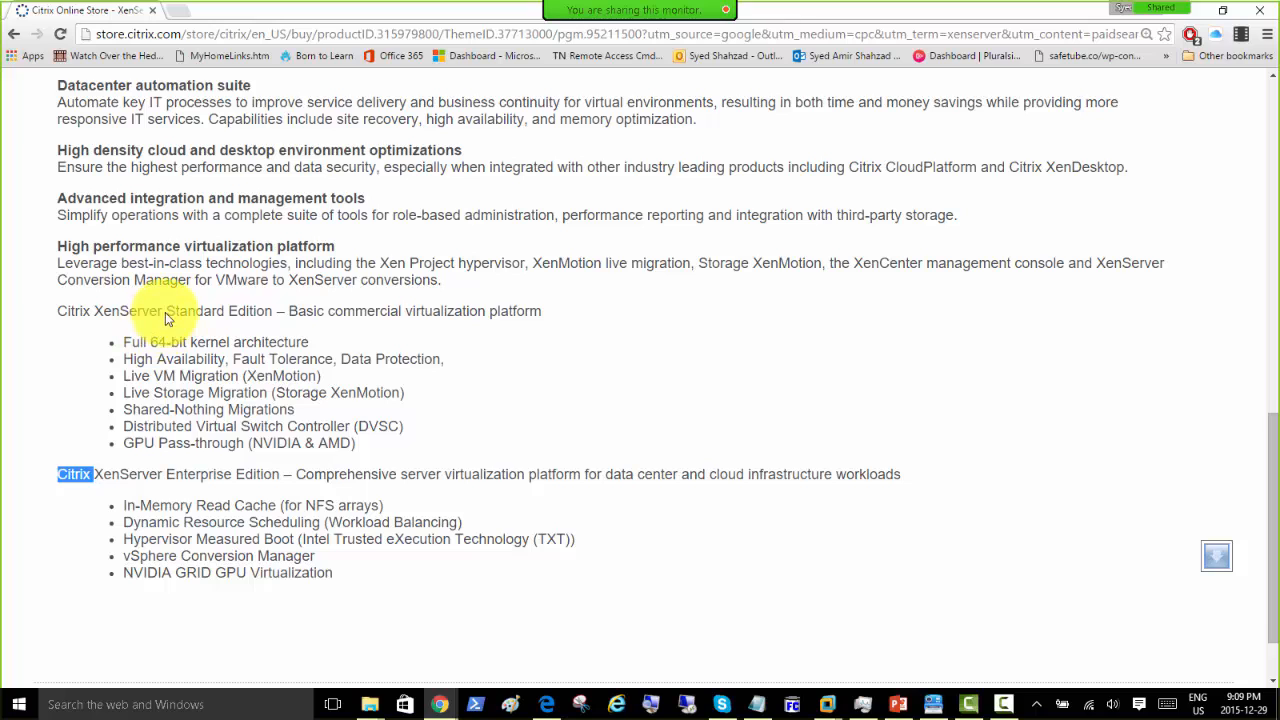
Step: Highlight the Enterprise Edition heading and its feature bullets, ending on the last feature
{"action": "left_click_drag", "start_coordinate": [165, 312], "coordinate": [271, 311]}
{"action": "left_click_drag", "start_coordinate": [58, 477], "coordinate": [824, 520]}
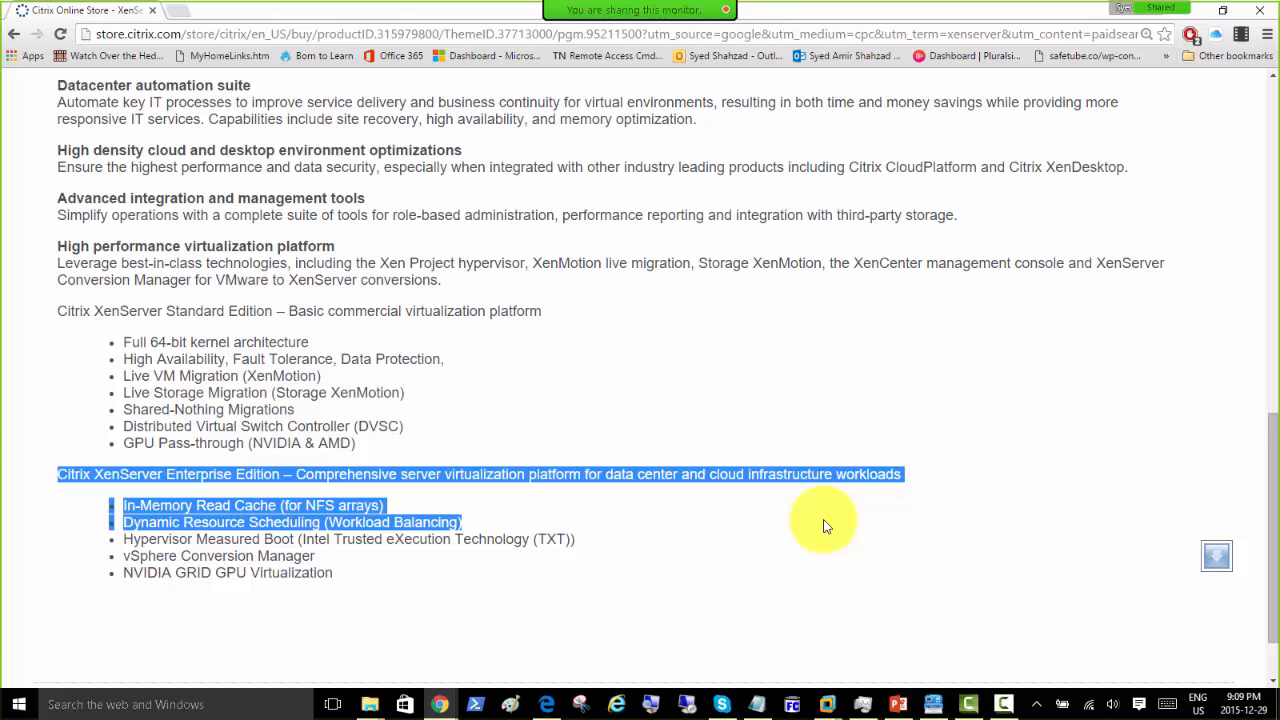
{"action": "left_click_drag", "start_coordinate": [821, 528], "coordinate": [509, 580]}
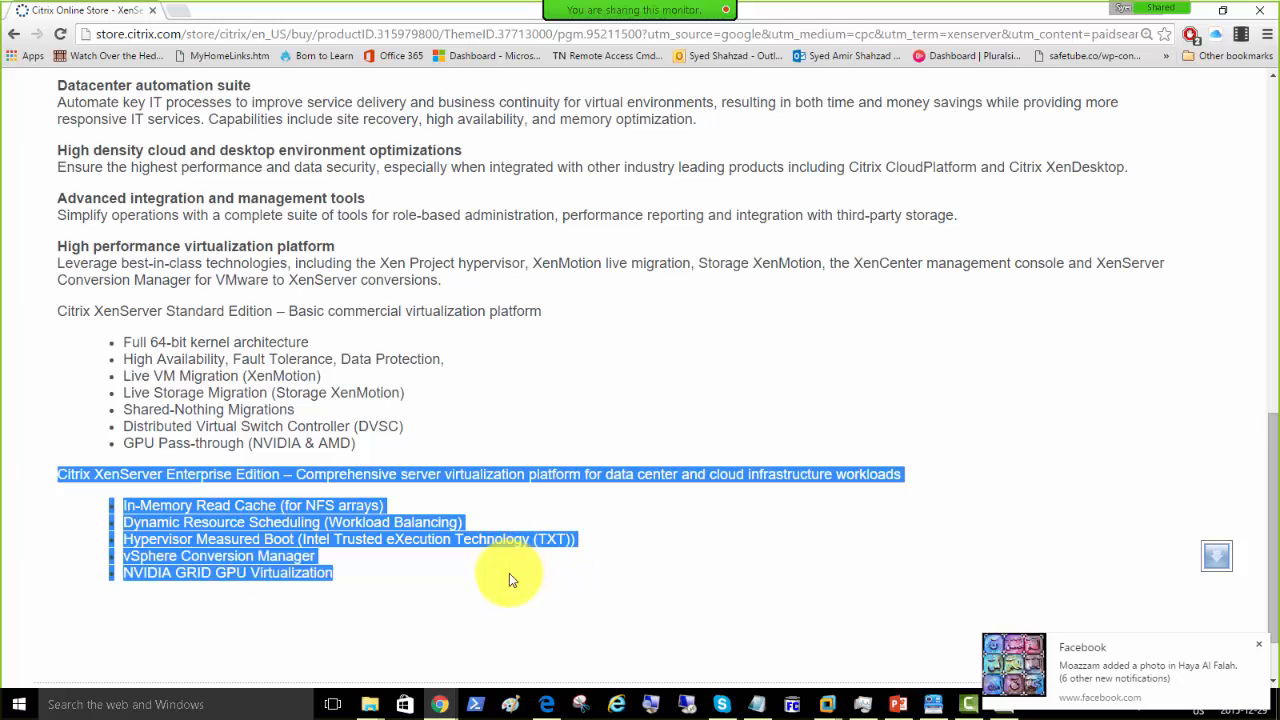
{"action": "left_click", "coordinate": [1259, 651]}
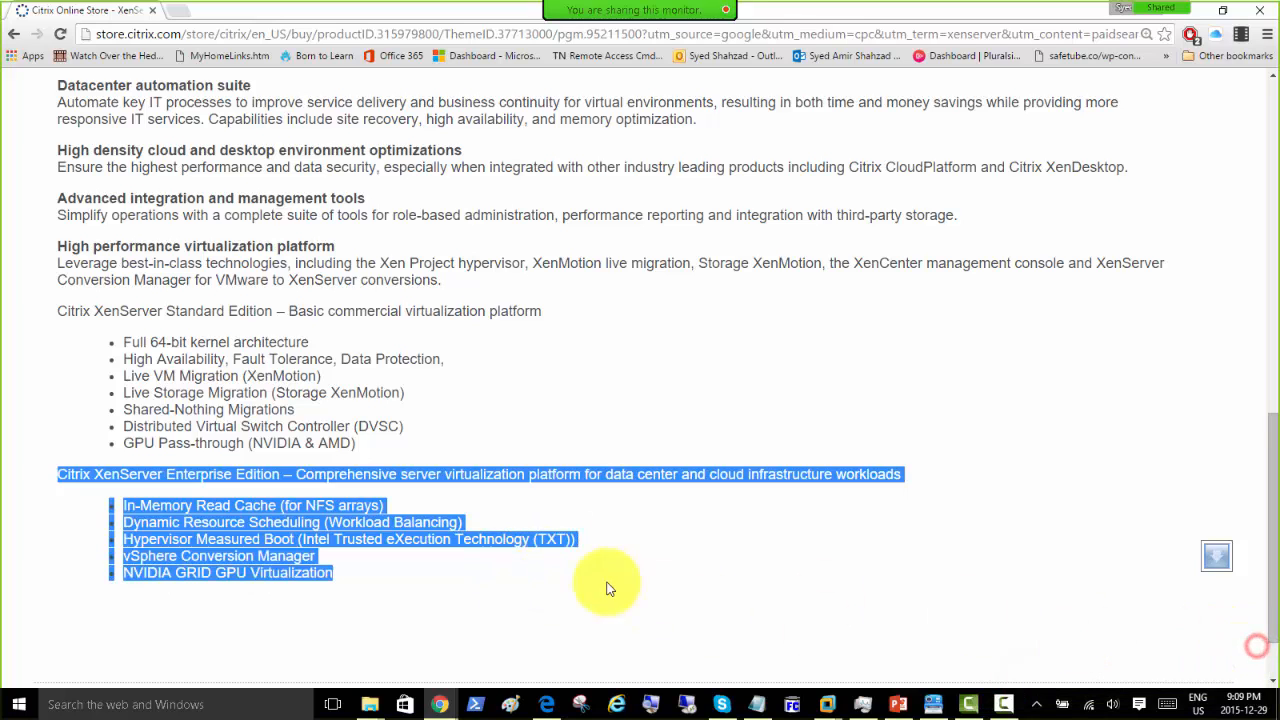
{"action": "left_click", "coordinate": [315, 562]}
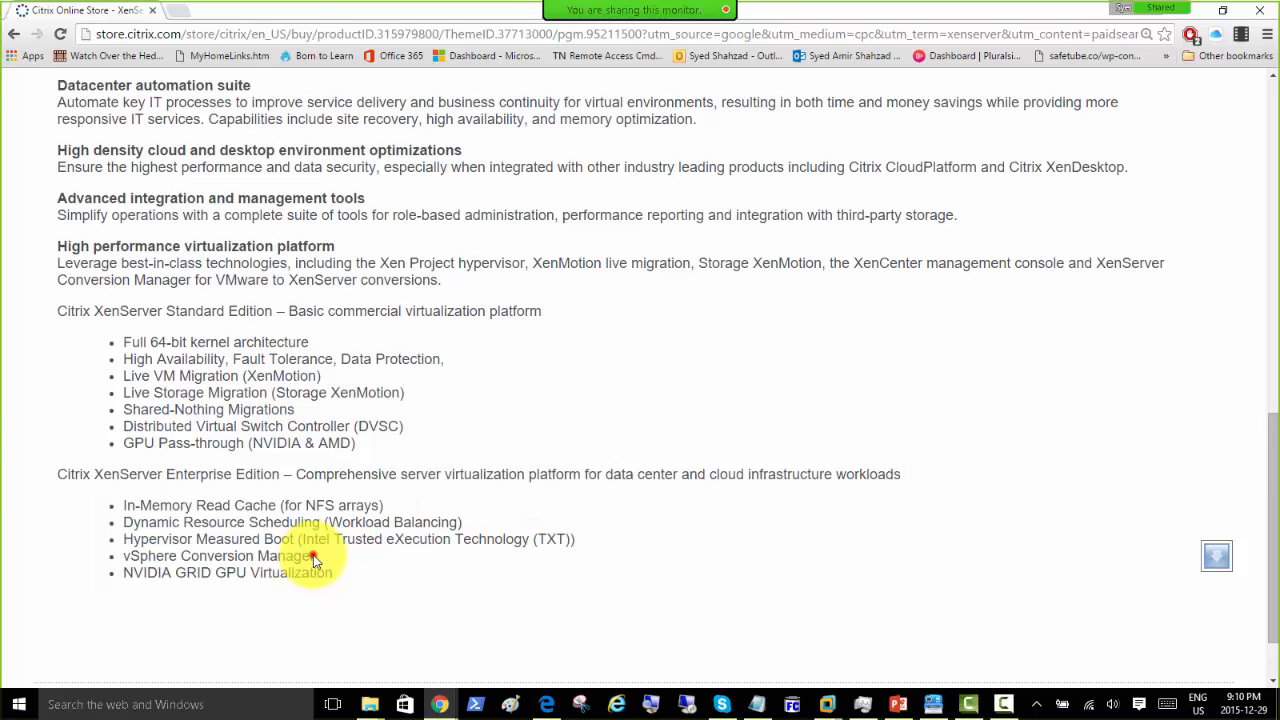
{"action": "left_click", "coordinate": [313, 556]}
{"action": "left_click_drag", "start_coordinate": [313, 556], "coordinate": [354, 574]}
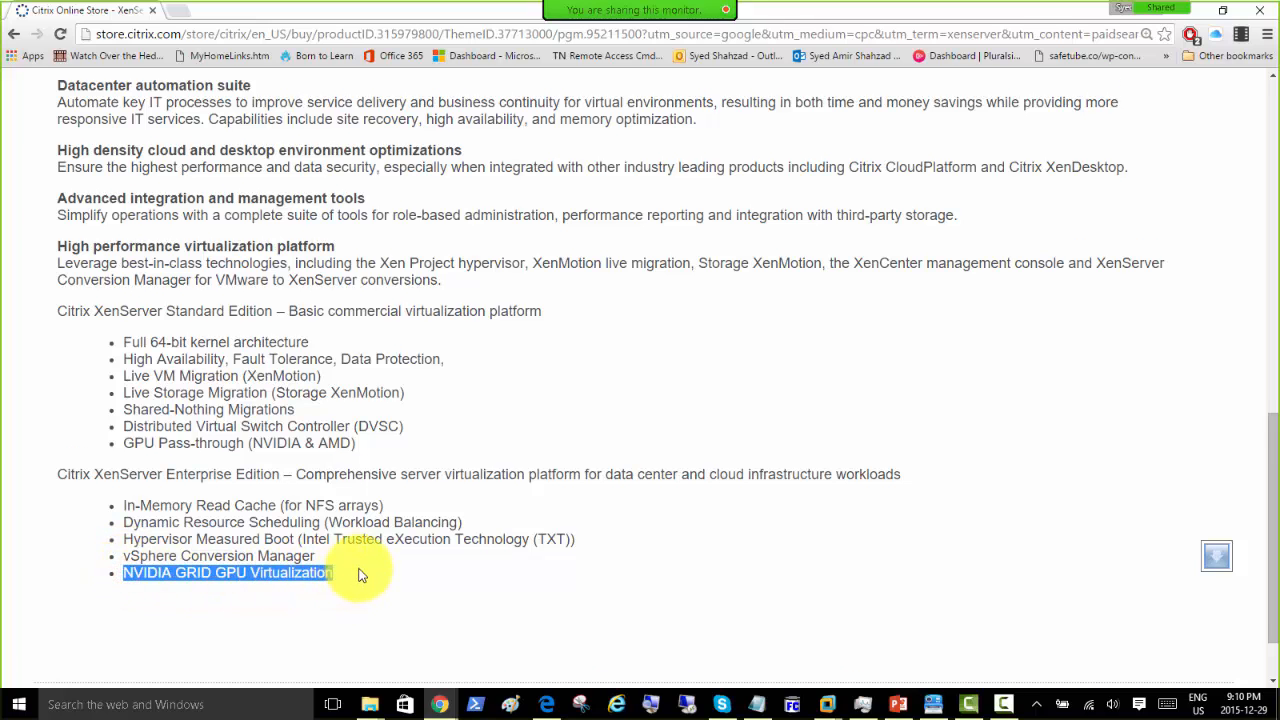
Step: Scroll up to the XenServer 6.5 product options and back down to the tabs
{"action": "scroll", "coordinate": [360, 575], "scroll_direction": "down", "scroll_amount": 1}
{"action": "scroll", "coordinate": [360, 575], "scroll_direction": "up", "scroll_amount": 2}
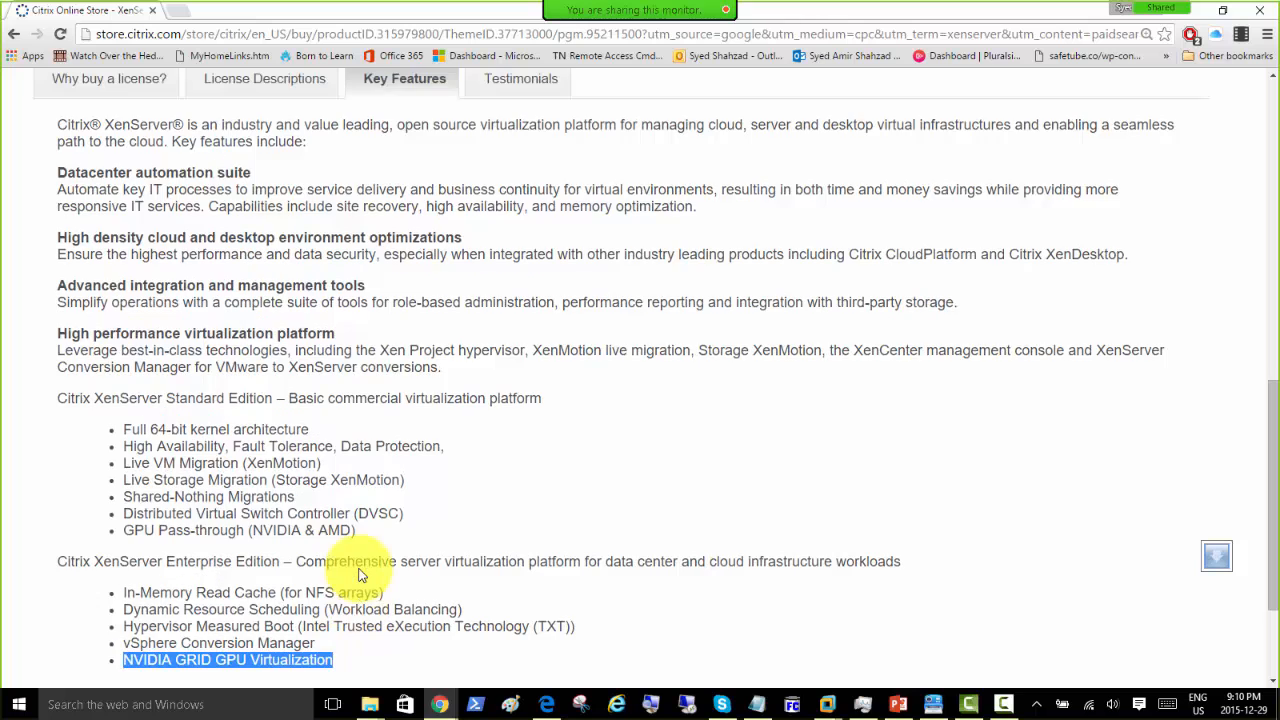
{"action": "scroll", "coordinate": [360, 572], "scroll_direction": "down", "scroll_amount": 1}
{"action": "scroll", "coordinate": [362, 574], "scroll_direction": "up", "scroll_amount": 3}
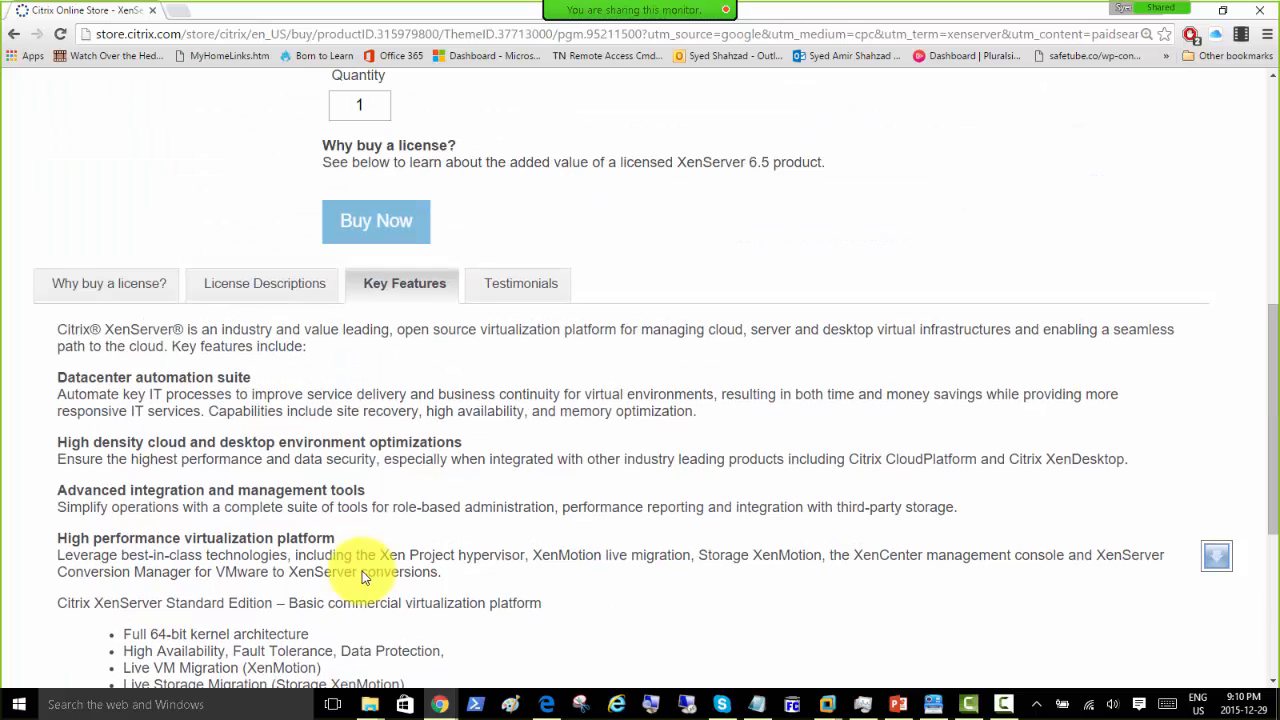
{"action": "scroll", "coordinate": [365, 577], "scroll_direction": "up", "scroll_amount": 1}
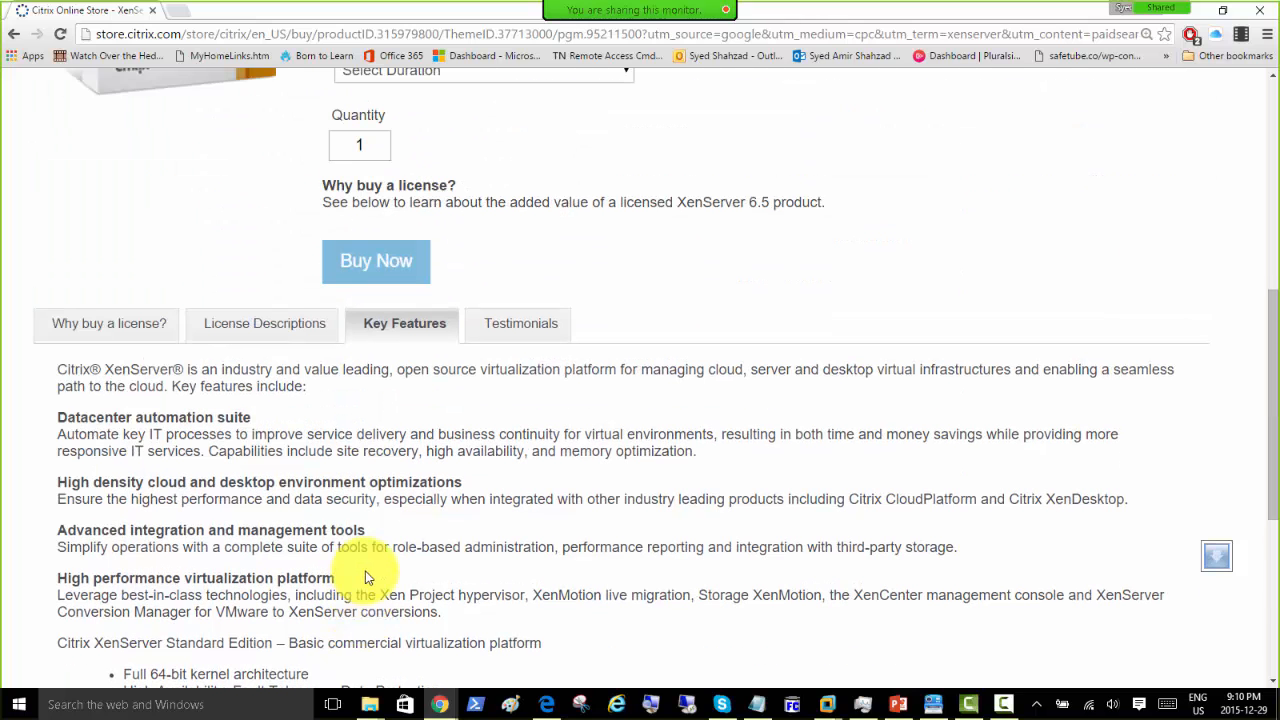
{"action": "scroll", "coordinate": [428, 541], "scroll_direction": "up", "scroll_amount": 2}
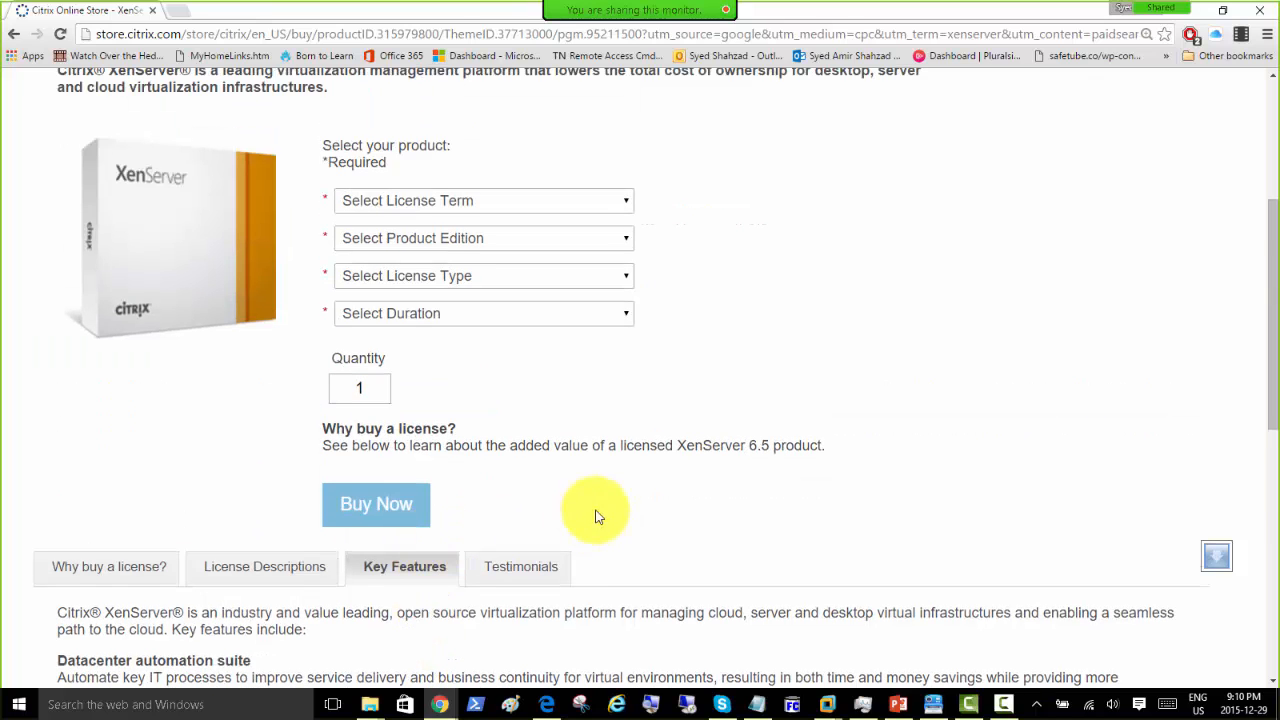
{"action": "scroll", "coordinate": [537, 349], "scroll_direction": "up", "scroll_amount": 3}
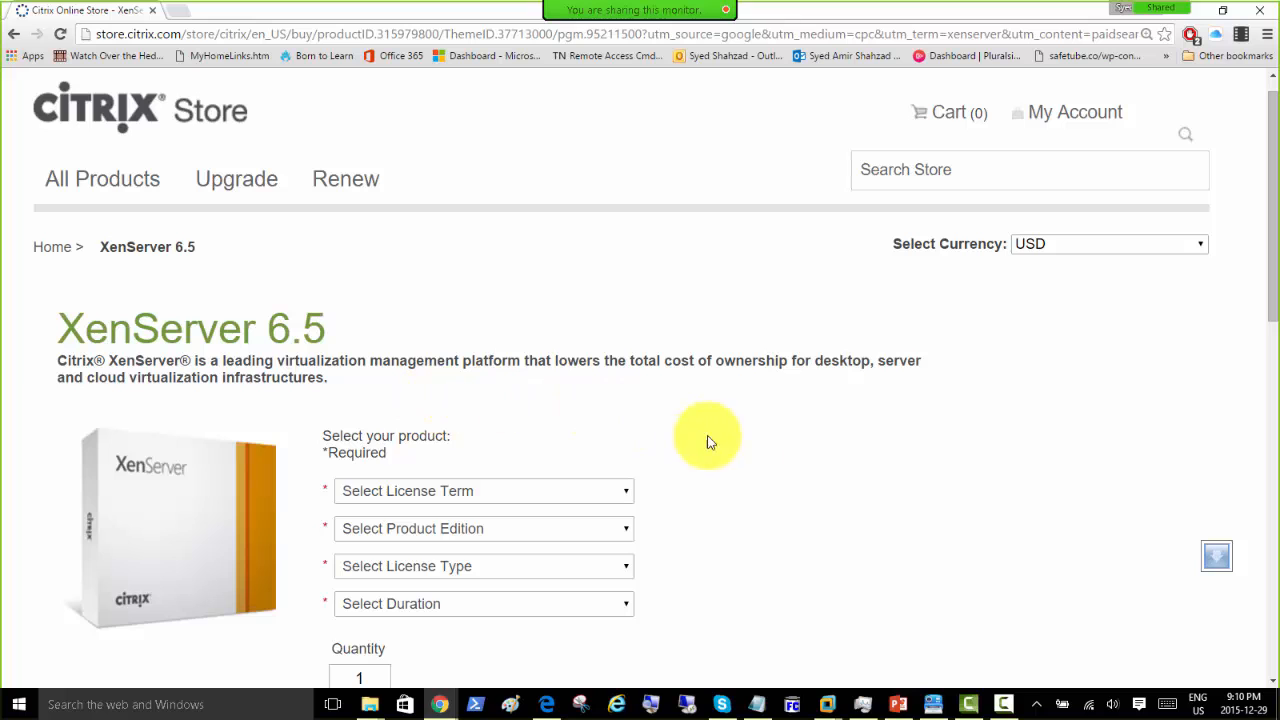
{"action": "scroll", "coordinate": [636, 459], "scroll_direction": "down", "scroll_amount": 1}
{"action": "scroll", "coordinate": [636, 459], "scroll_direction": "down", "scroll_amount": 2}
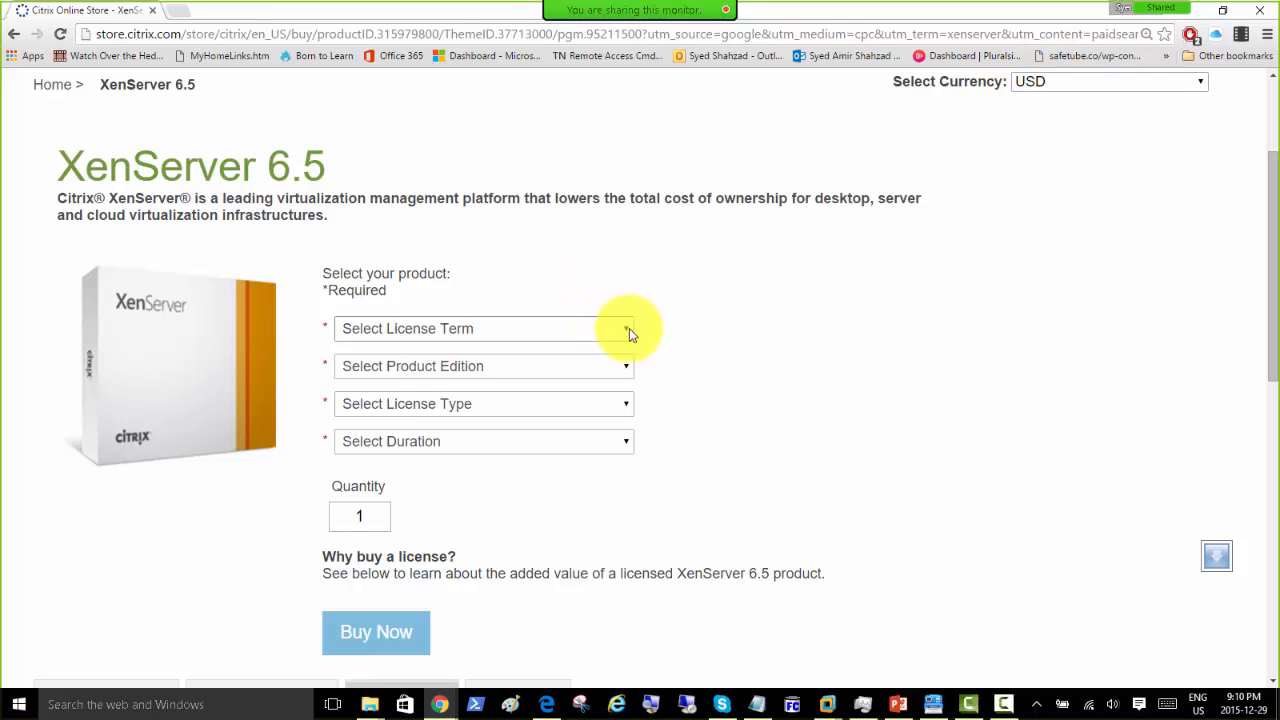
{"action": "scroll", "coordinate": [660, 345], "scroll_direction": "down", "scroll_amount": 2}
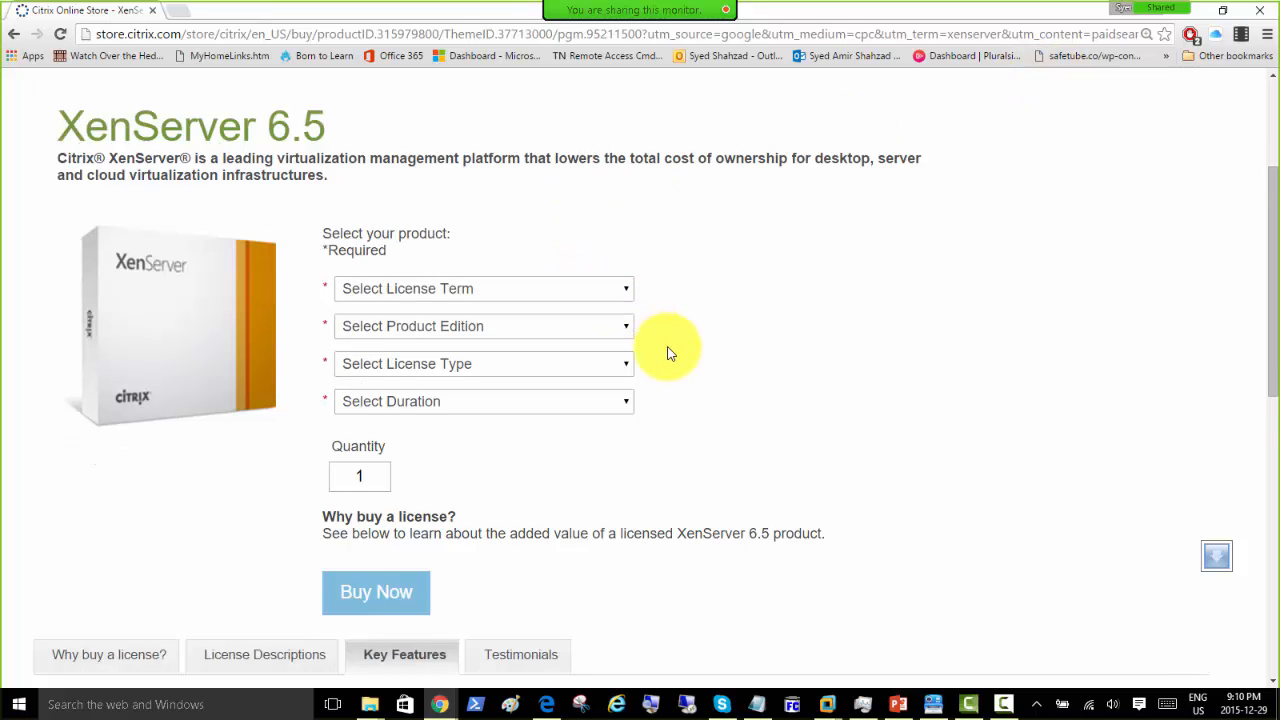
Step: View the customer Testimonials tab, then return to Key Features
{"action": "left_click", "coordinate": [519, 558]}
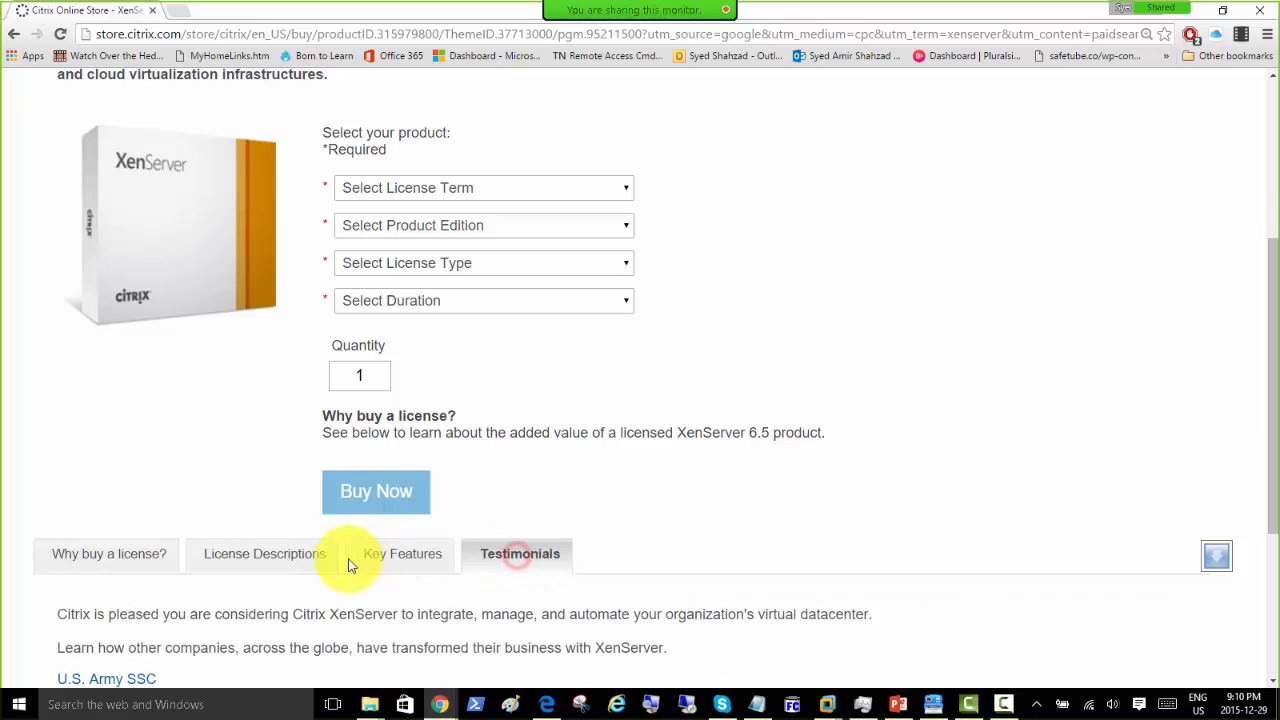
{"action": "scroll", "coordinate": [350, 480], "scroll_direction": "down", "scroll_amount": 2}
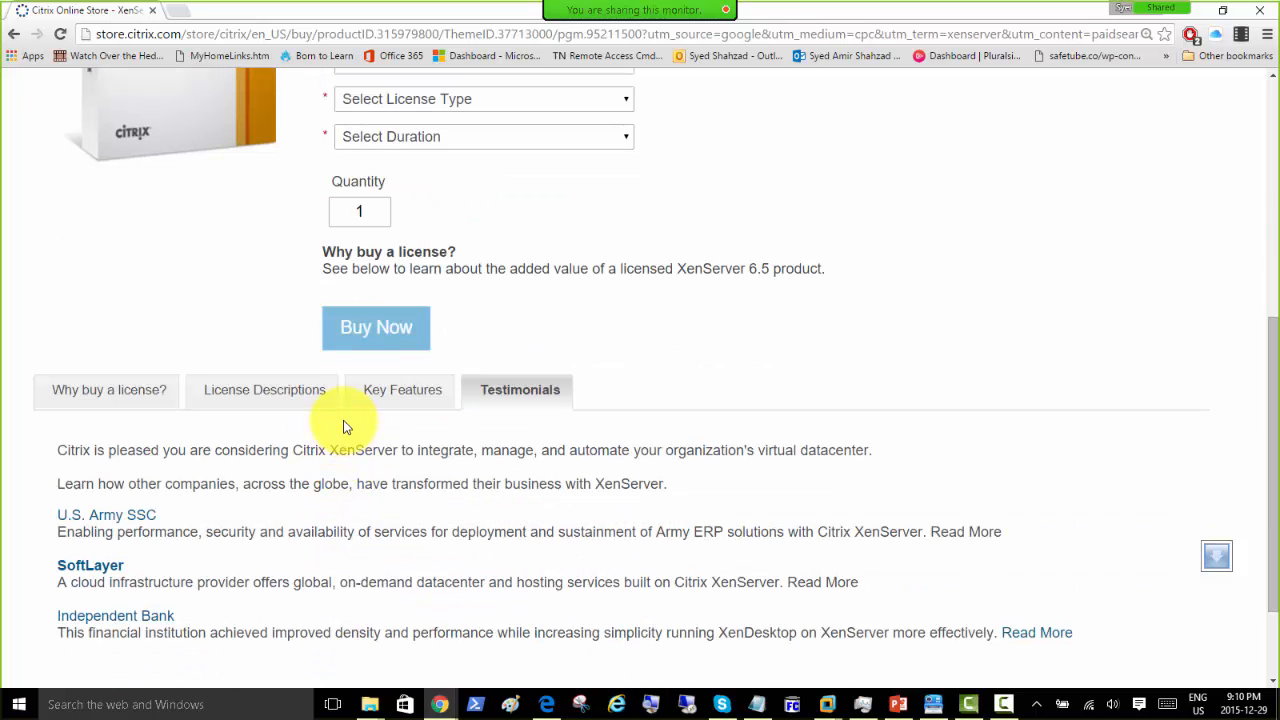
{"action": "left_click", "coordinate": [370, 395]}
{"action": "scroll", "coordinate": [371, 400], "scroll_direction": "up", "scroll_amount": 1}
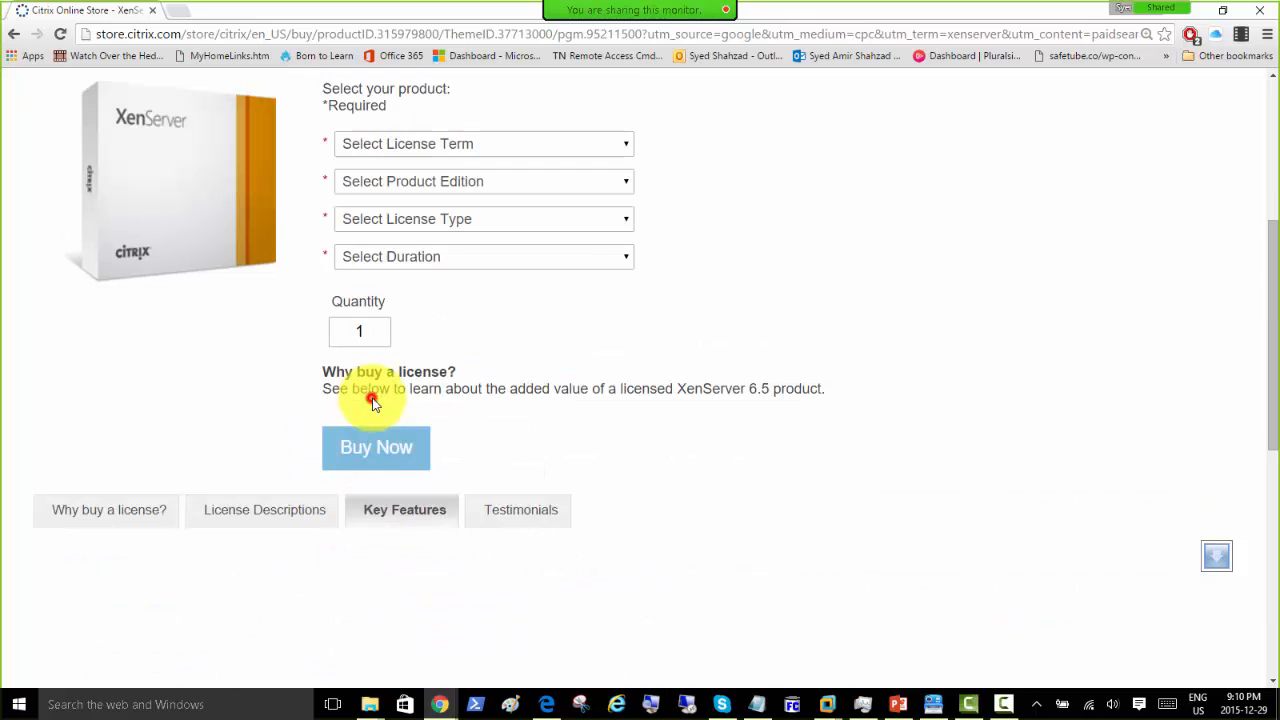
Step: In License Descriptions, highlight the first license sentence through the word (annual)
{"action": "left_click", "coordinate": [258, 510]}
{"action": "scroll", "coordinate": [232, 451], "scroll_direction": "down", "scroll_amount": 2}
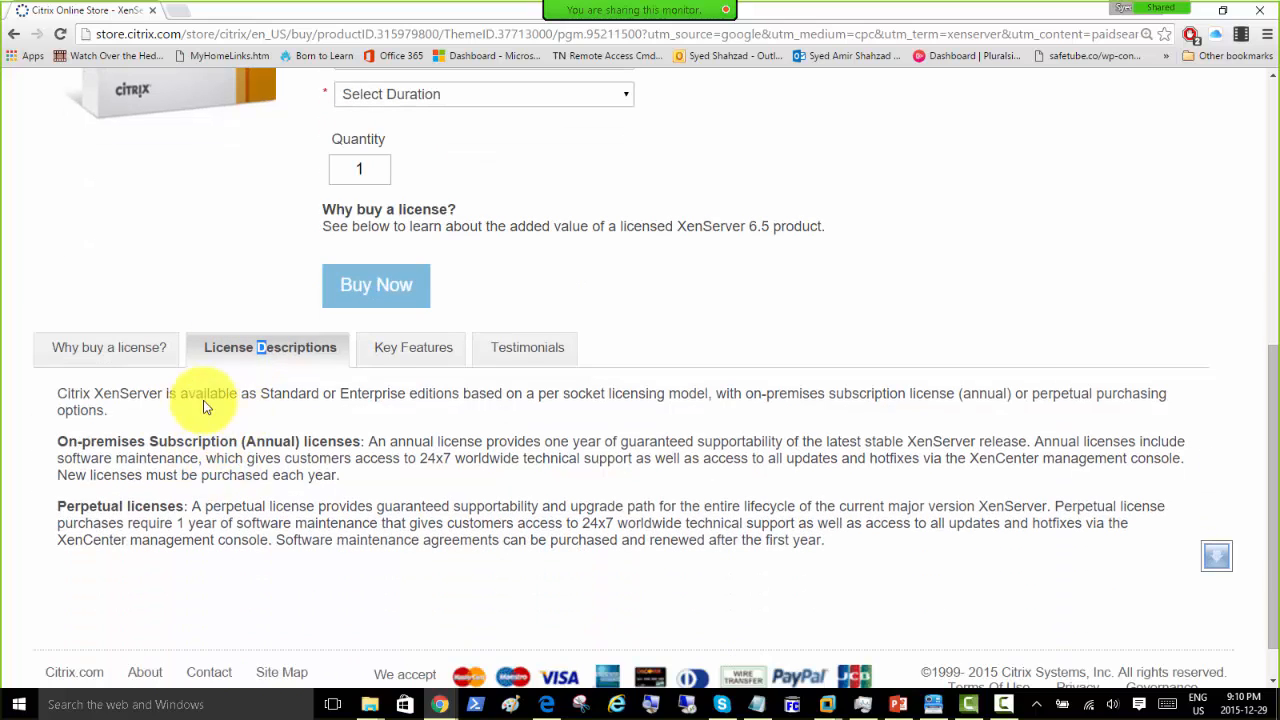
{"action": "left_click_drag", "start_coordinate": [60, 398], "coordinate": [881, 400]}
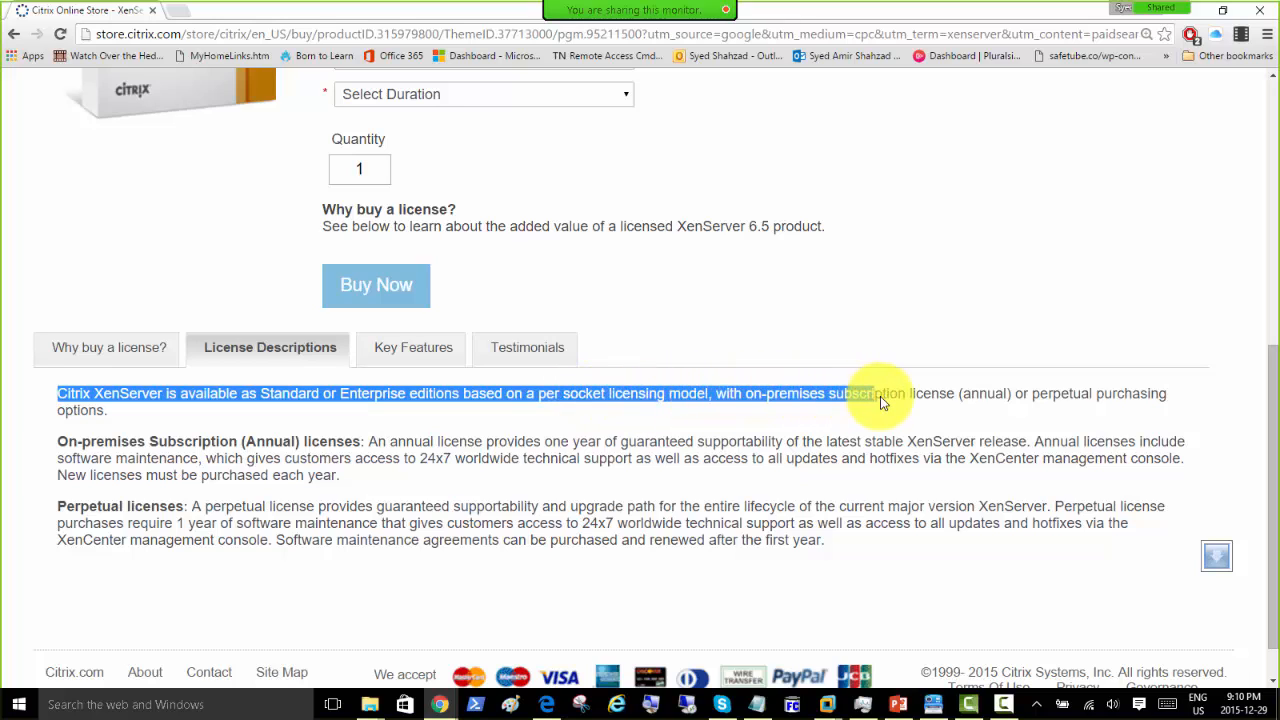
{"action": "left_click_drag", "start_coordinate": [978, 400], "coordinate": [1017, 404]}
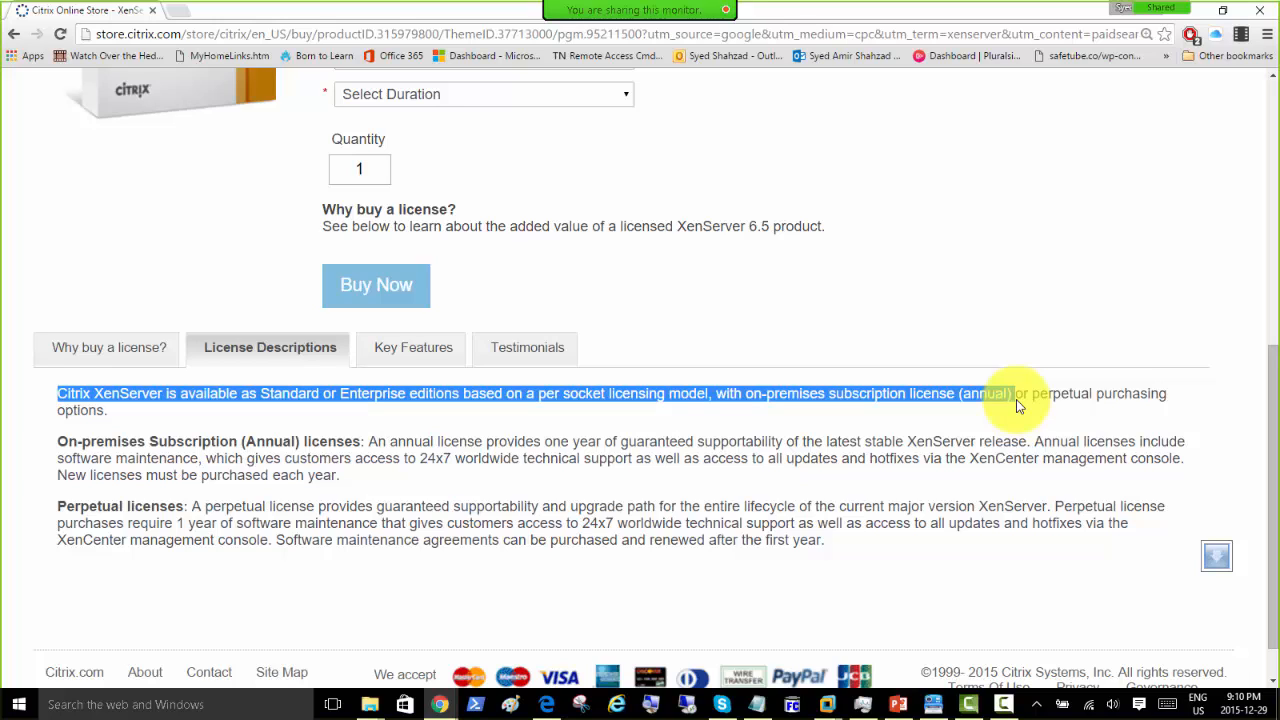
{"action": "left_click_drag", "start_coordinate": [1050, 405], "coordinate": [186, 405]}
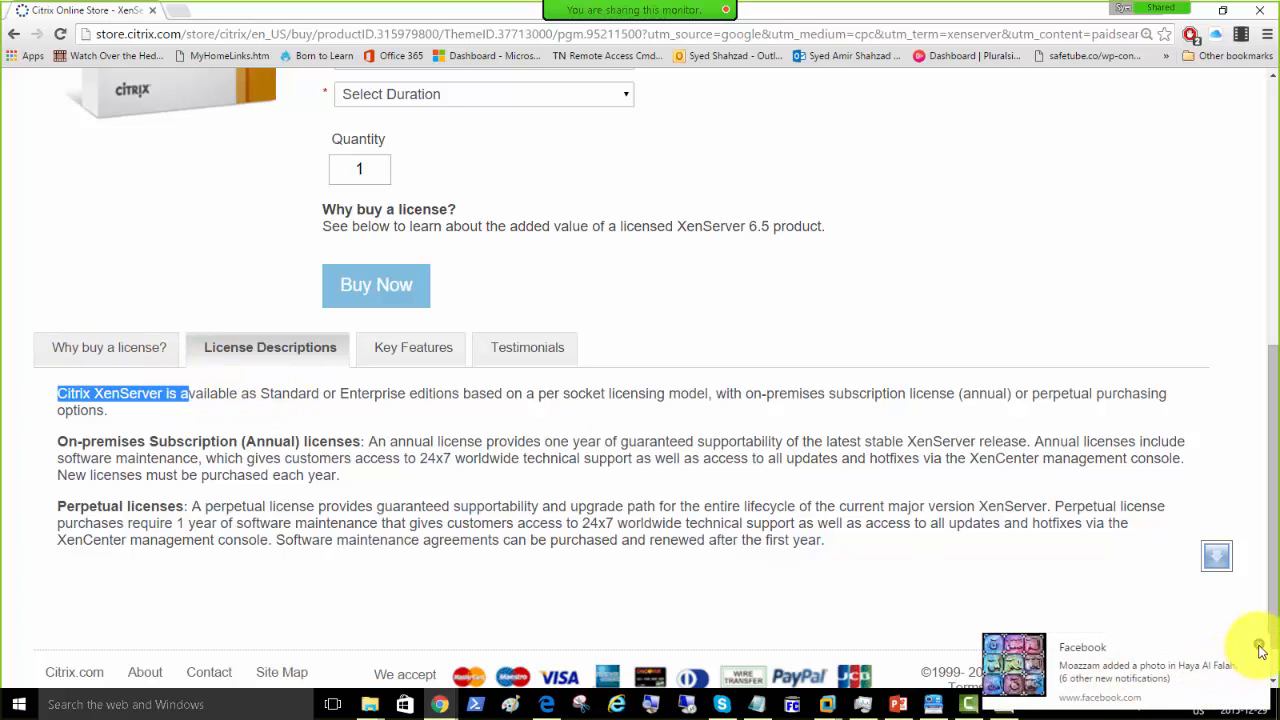
Step: Read the 'Why buy a license?' section, then scroll back up
{"action": "left_click", "coordinate": [88, 343]}
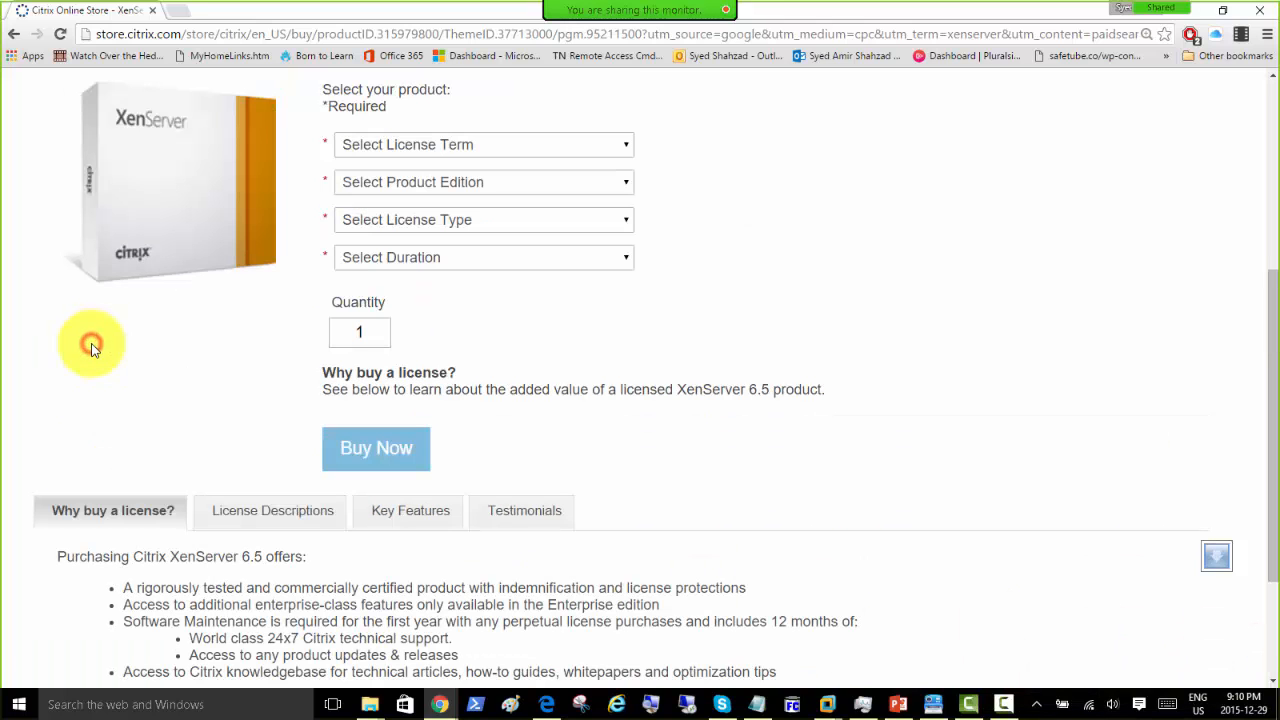
{"action": "scroll", "coordinate": [208, 435], "scroll_direction": "down", "scroll_amount": 1}
{"action": "scroll", "coordinate": [210, 440], "scroll_direction": "down", "scroll_amount": 1}
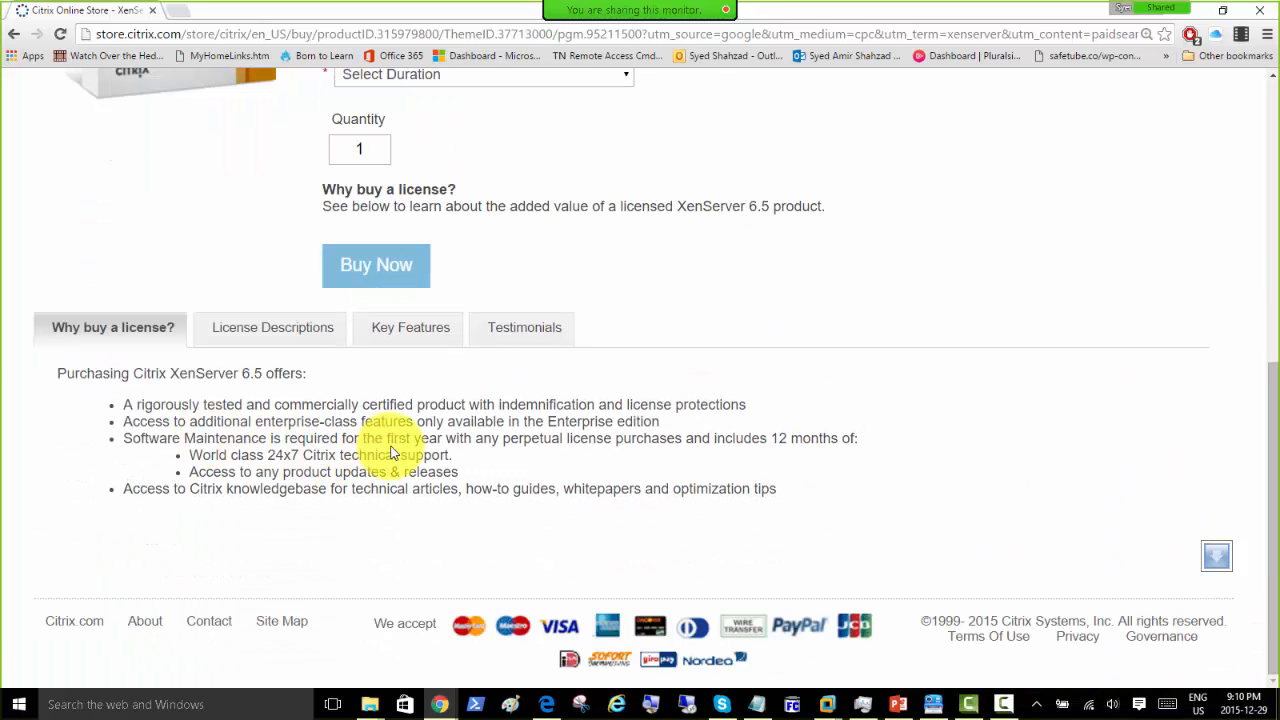
{"action": "scroll", "coordinate": [598, 318], "scroll_direction": "up", "scroll_amount": 5}
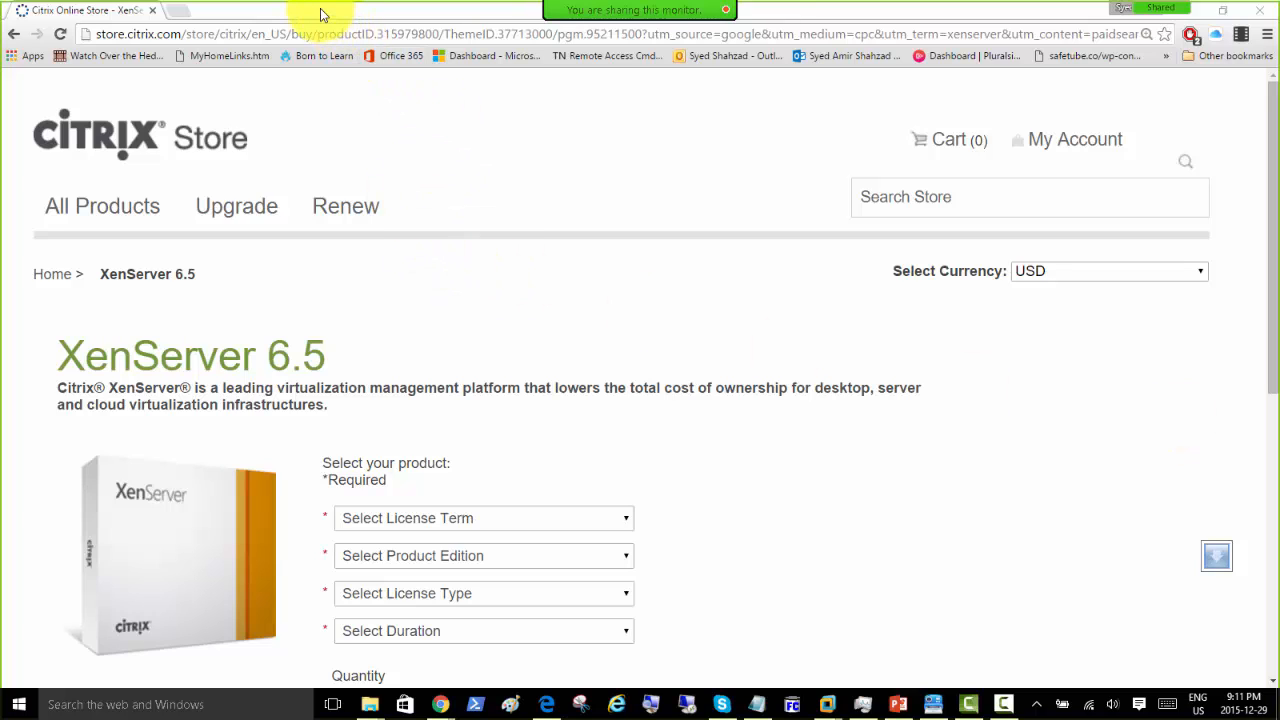
{"action": "left_click_drag", "start_coordinate": [321, 14], "coordinate": [598, 140]}
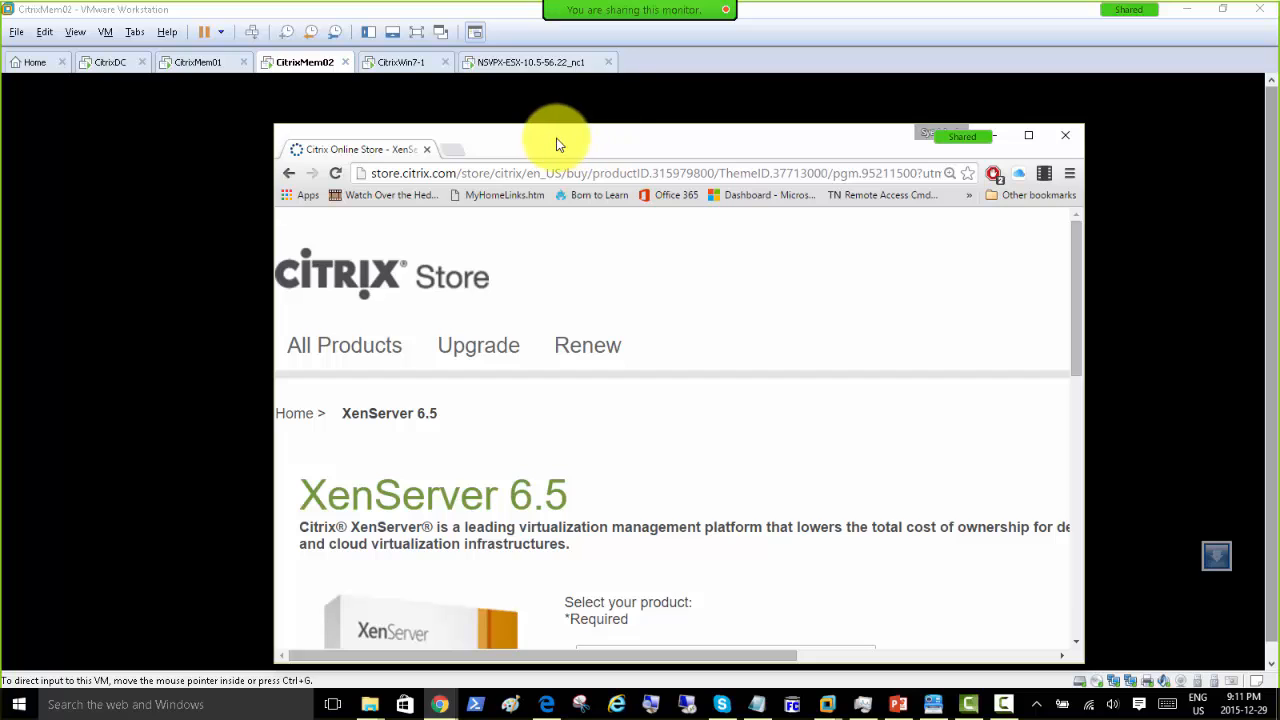
{"action": "left_click_drag", "start_coordinate": [558, 145], "coordinate": [522, 104]}
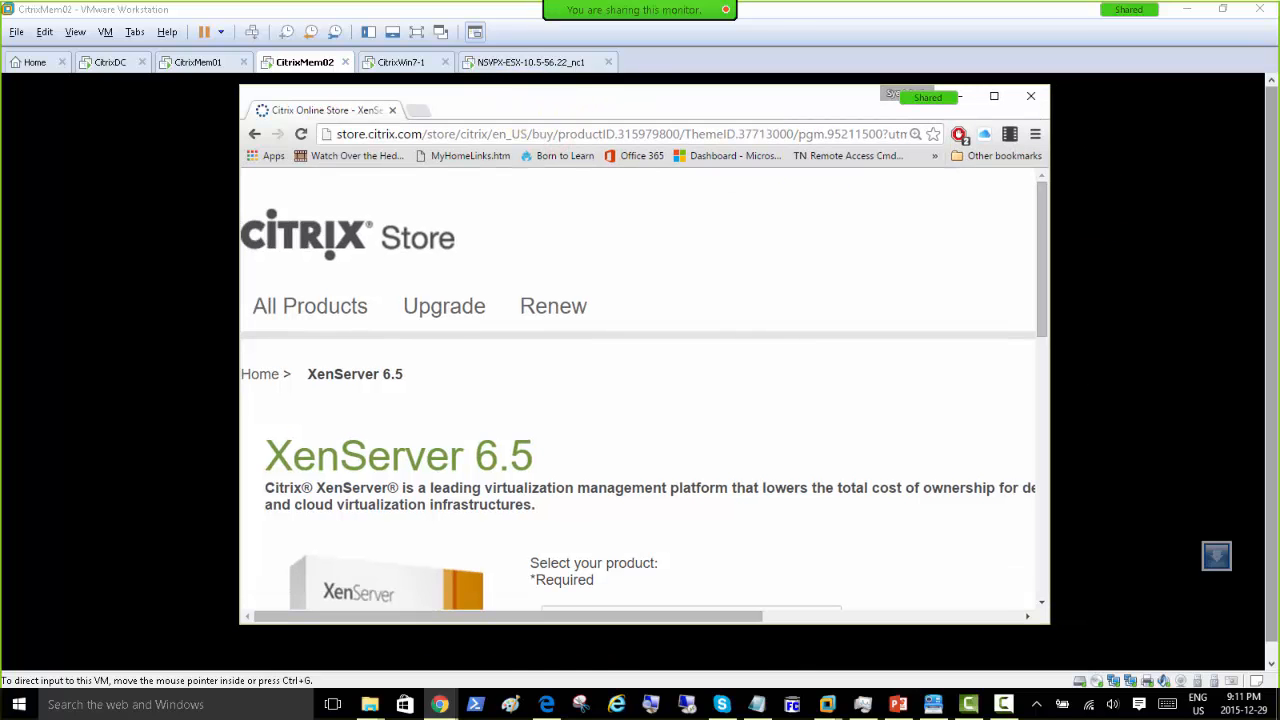
{"action": "mouse_move", "coordinate": [630, 10]}
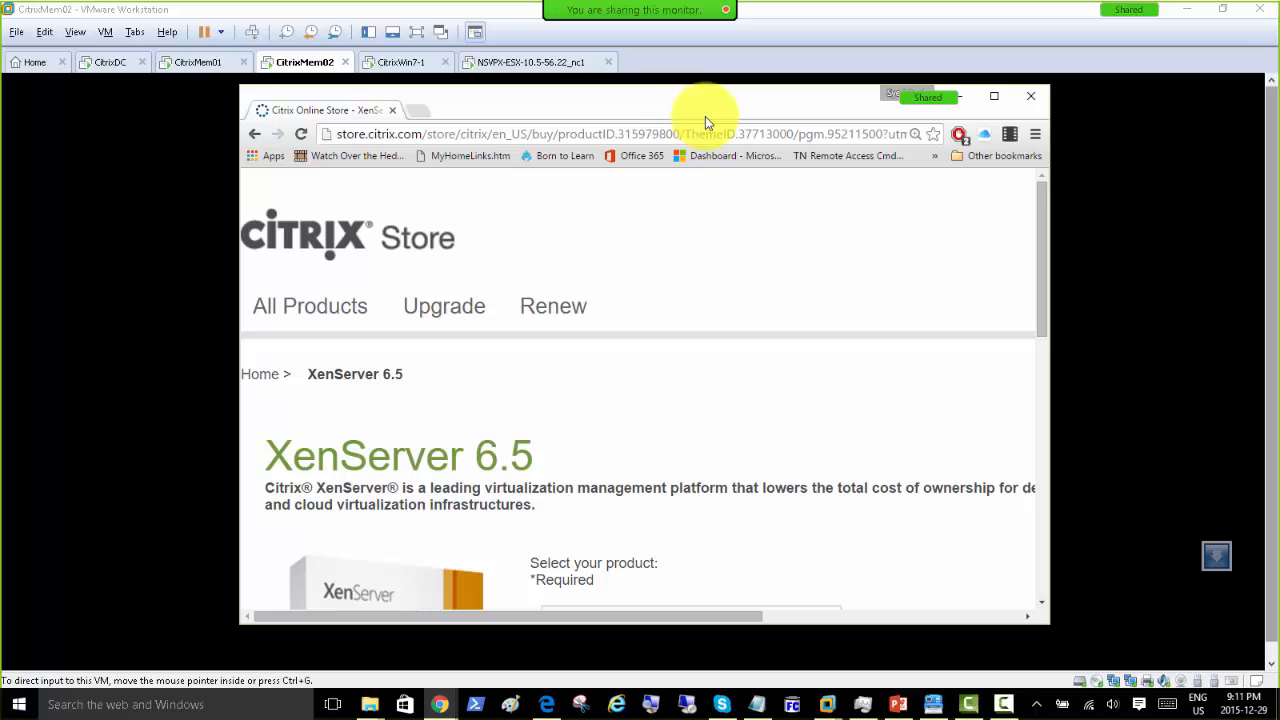
{"action": "double_click", "coordinate": [653, 107]}
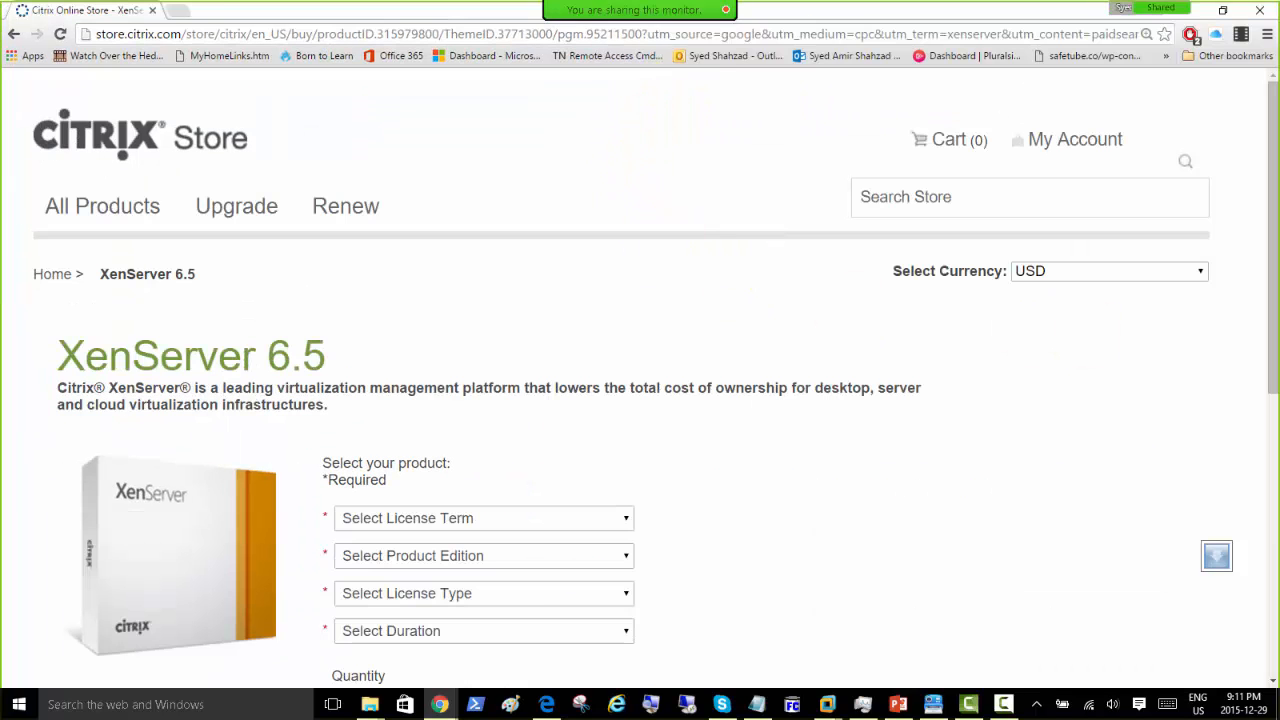
Step: Set the License Term to On-Premises Subscription
{"action": "scroll", "coordinate": [746, 509], "scroll_direction": "down", "scroll_amount": 2}
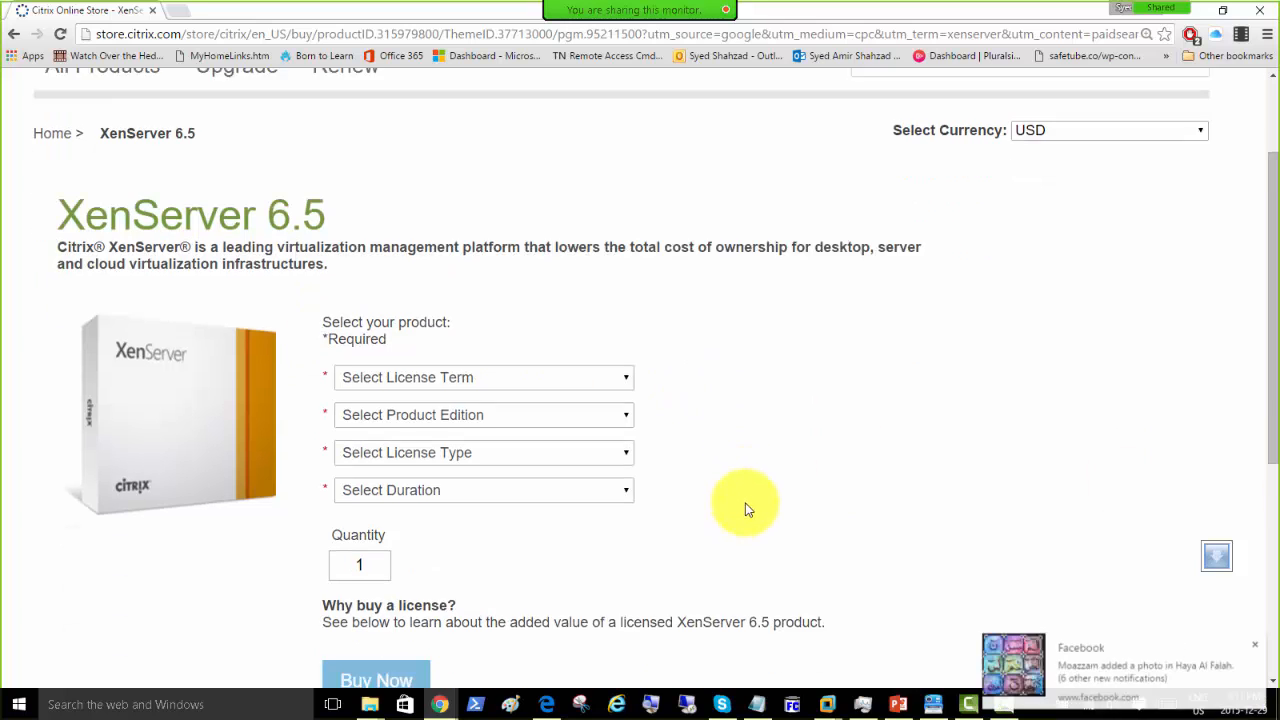
{"action": "left_click", "coordinate": [626, 336]}
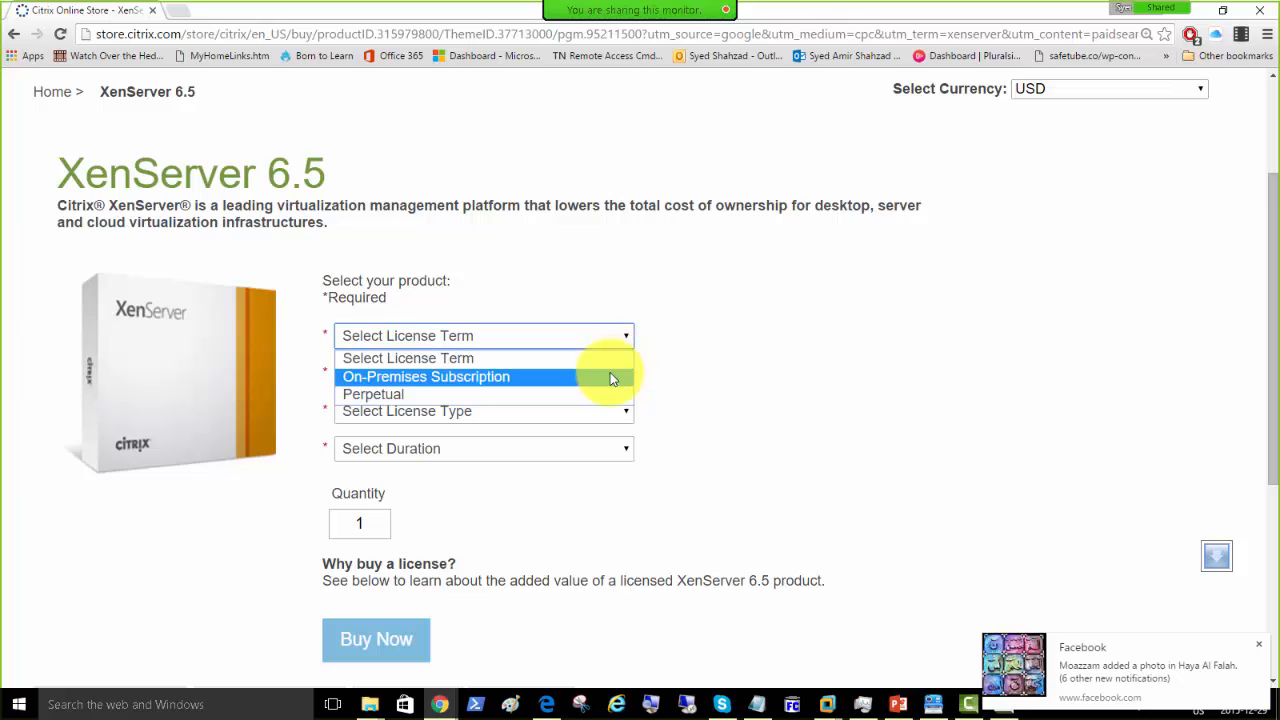
{"action": "left_click", "coordinate": [733, 332]}
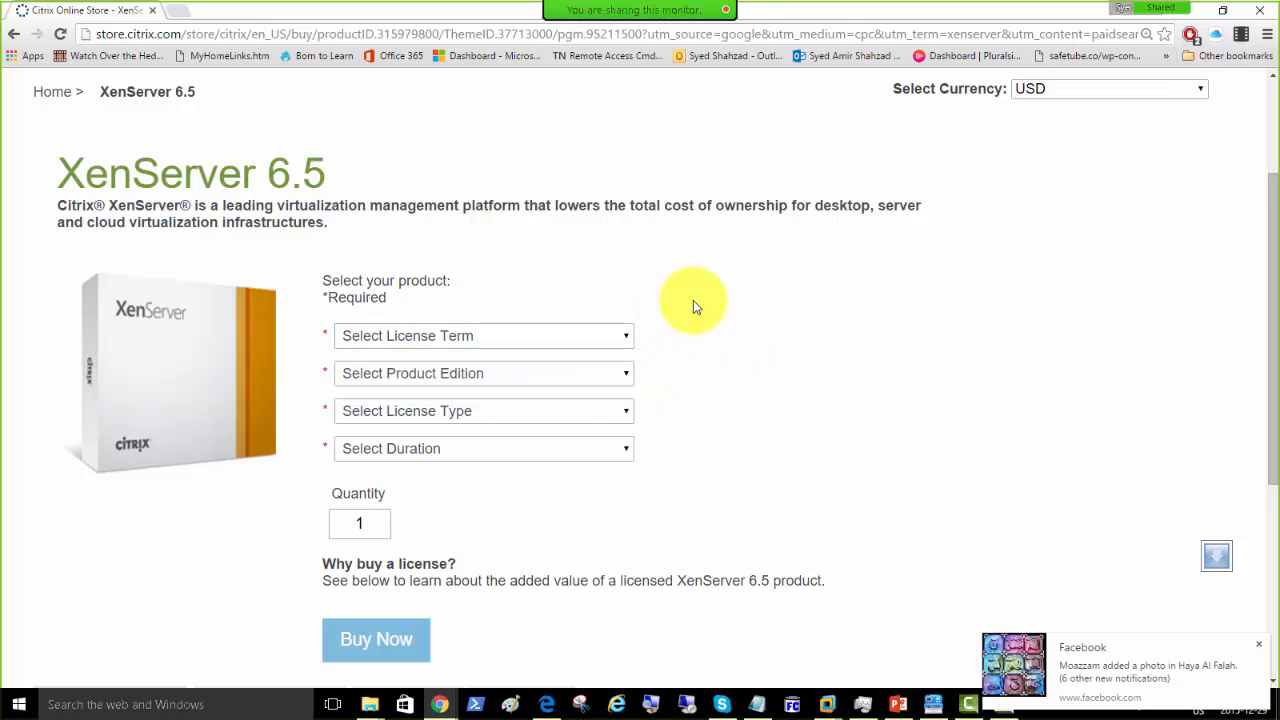
{"action": "left_click", "coordinate": [630, 410]}
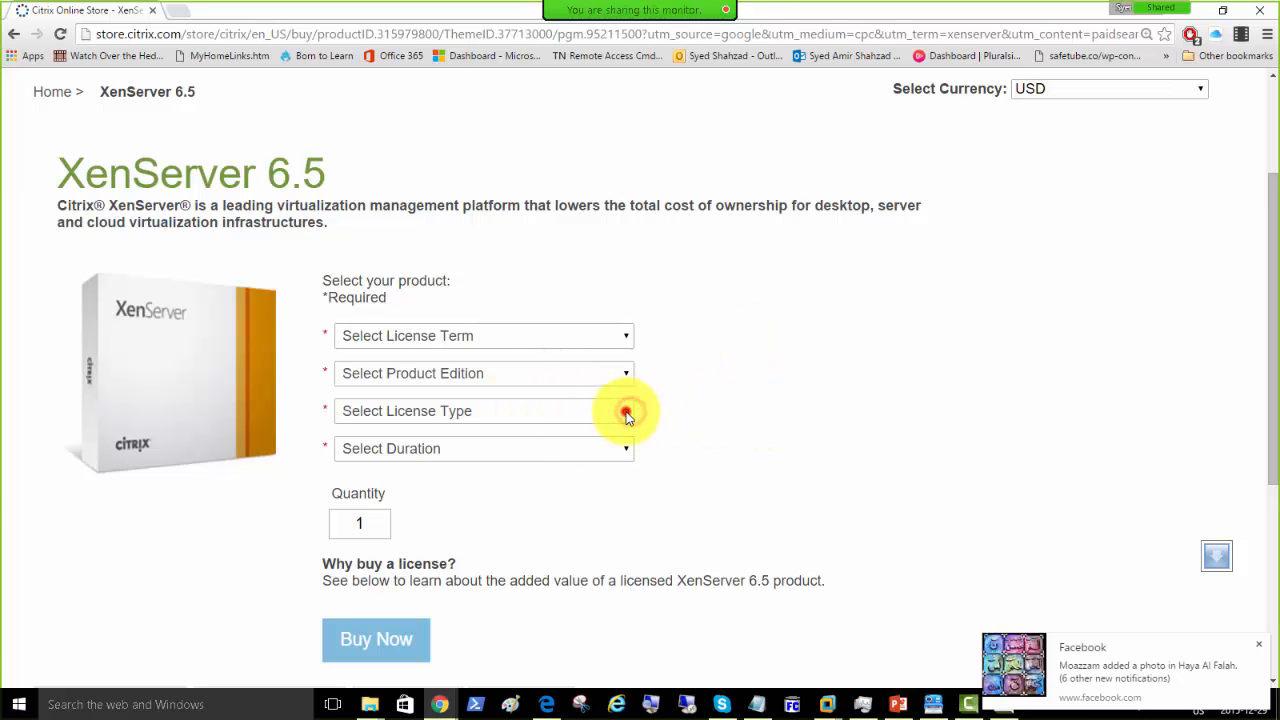
{"action": "left_click", "coordinate": [594, 338]}
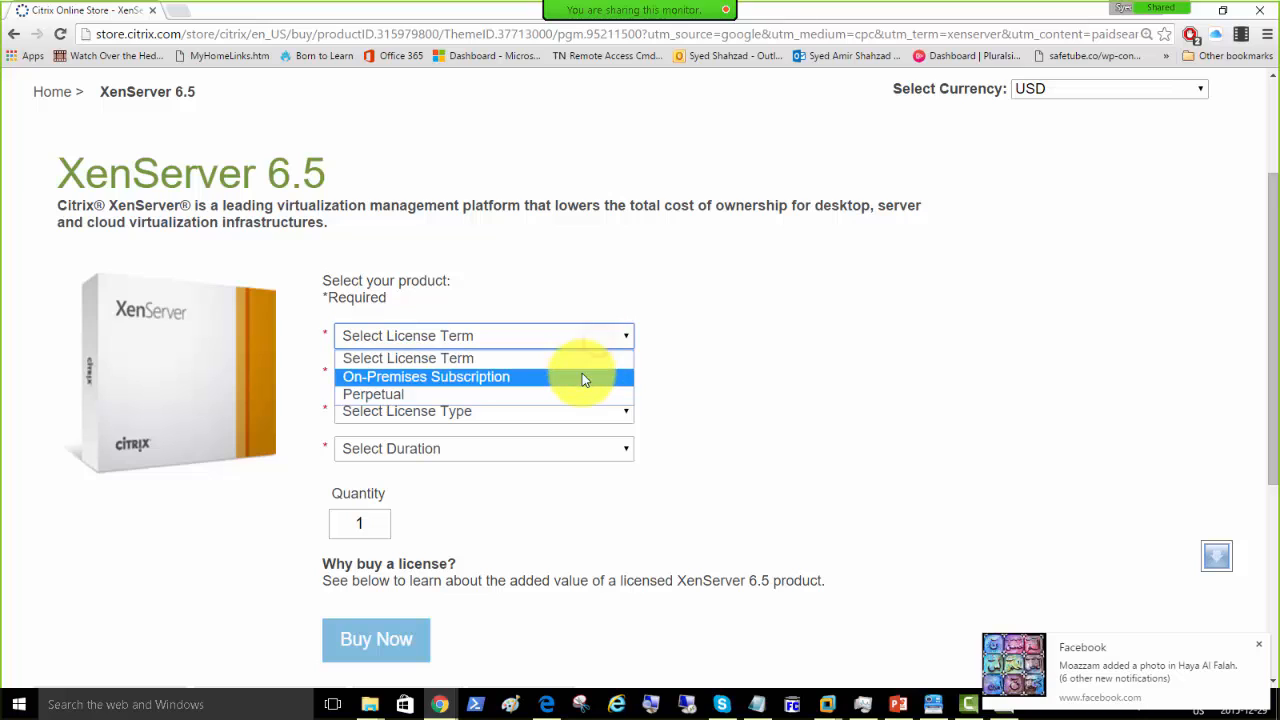
{"action": "left_click", "coordinate": [583, 380]}
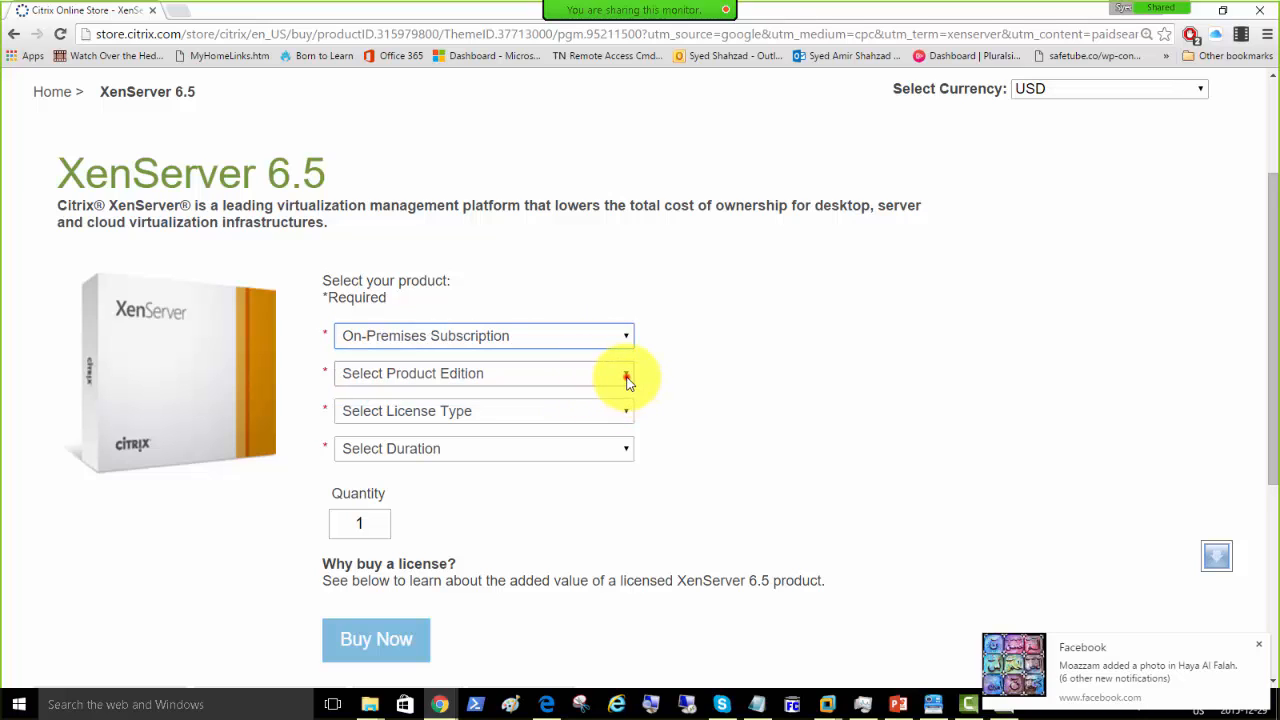
Step: Set the edition to Enterprise and the License Type to CPU Socket
{"action": "left_click", "coordinate": [624, 375]}
{"action": "left_click", "coordinate": [589, 413]}
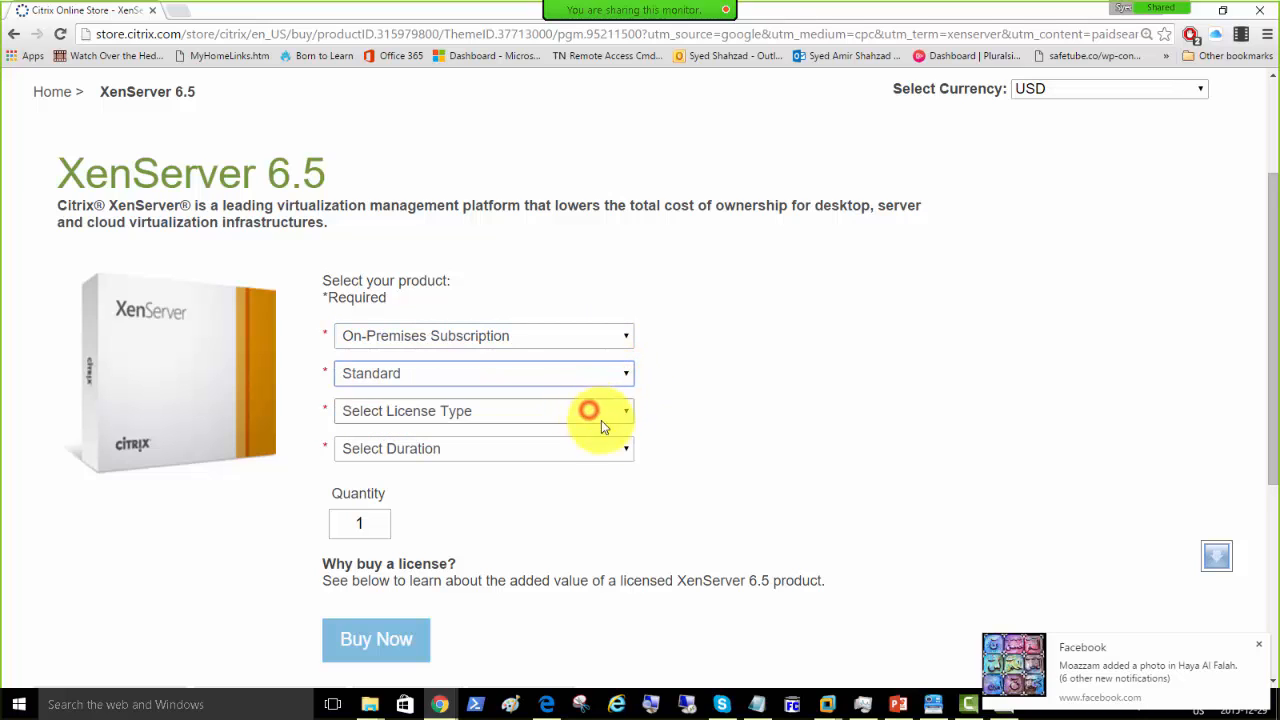
{"action": "left_click", "coordinate": [624, 411]}
{"action": "left_click", "coordinate": [602, 449]}
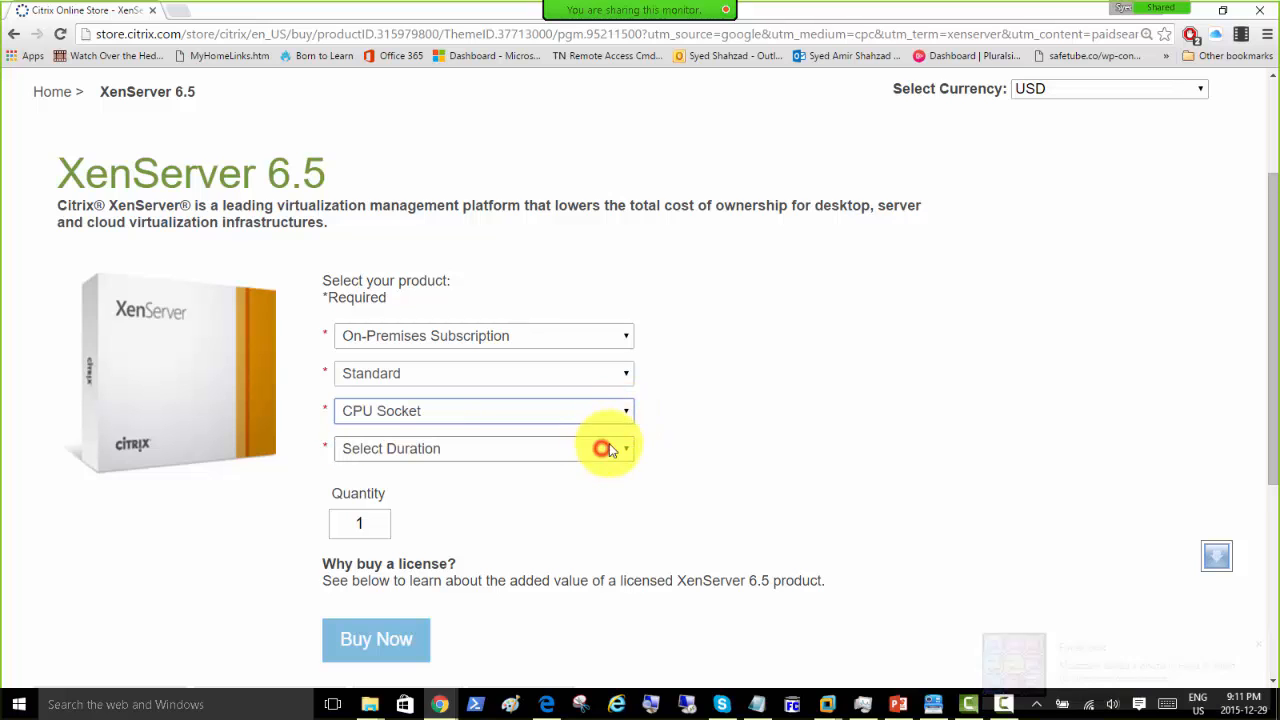
{"action": "left_click", "coordinate": [614, 373]}
{"action": "left_click", "coordinate": [600, 431]}
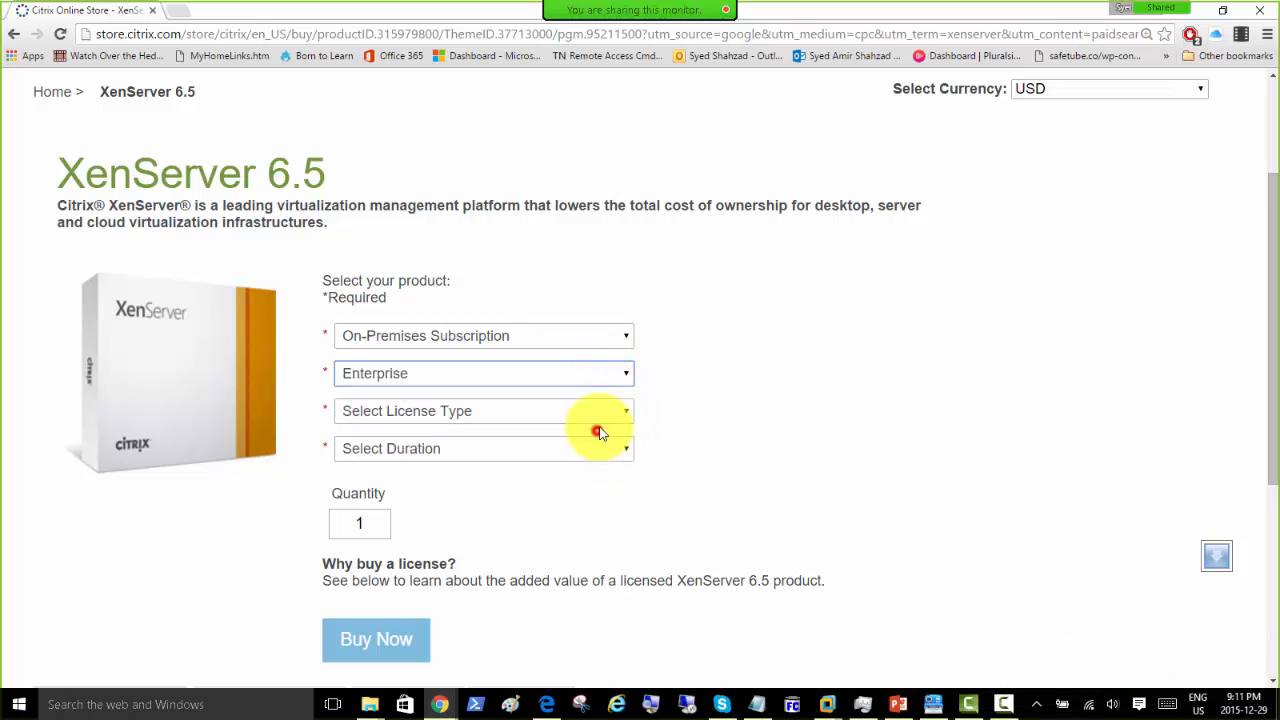
{"action": "left_click", "coordinate": [621, 413]}
{"action": "left_click", "coordinate": [608, 451]}
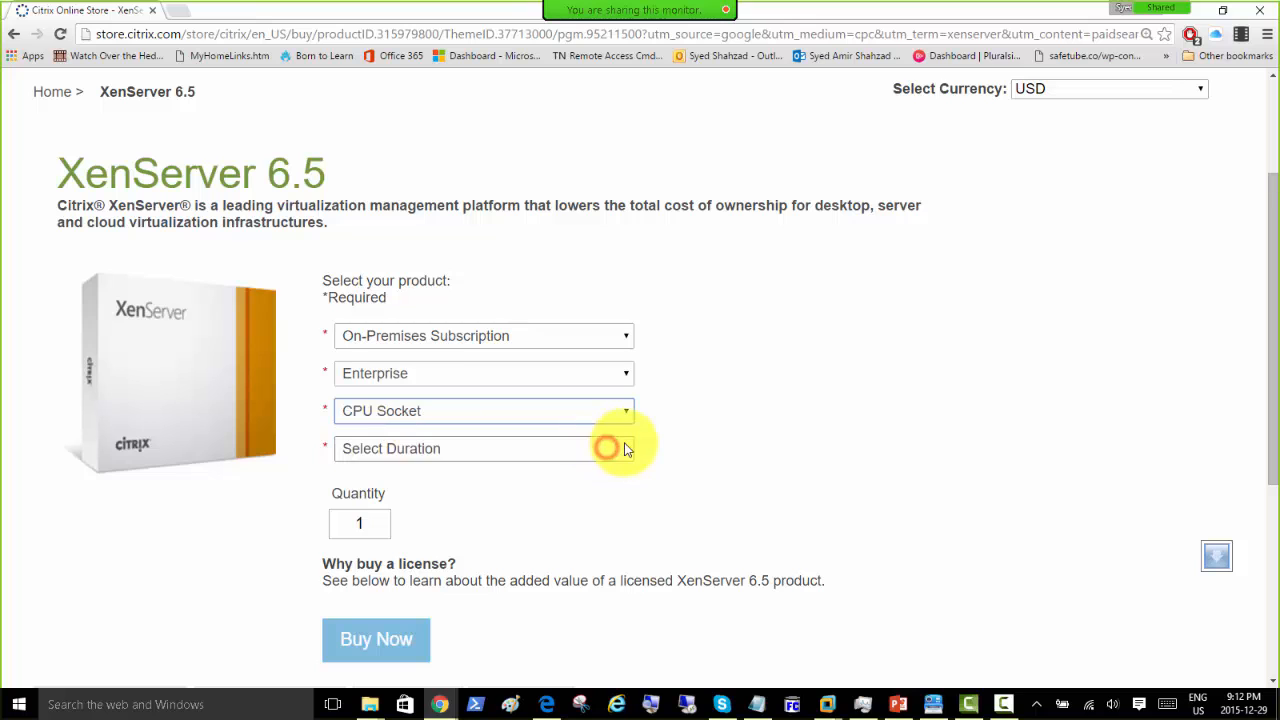
Step: Choose 1 Year Software Maintenance as the duration and submit with Buy Now
{"action": "left_click", "coordinate": [620, 448]}
{"action": "left_click", "coordinate": [609, 489]}
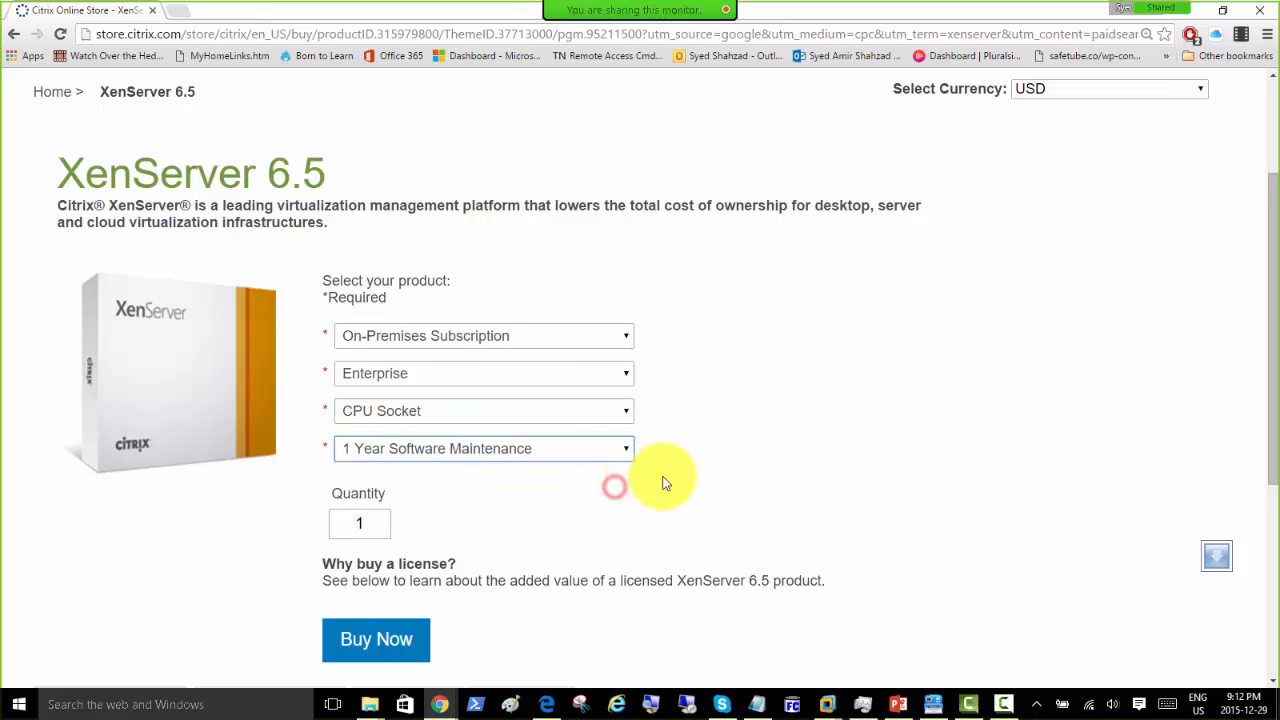
{"action": "scroll", "coordinate": [357, 431], "scroll_direction": "down", "scroll_amount": 3}
{"action": "left_click", "coordinate": [364, 396]}
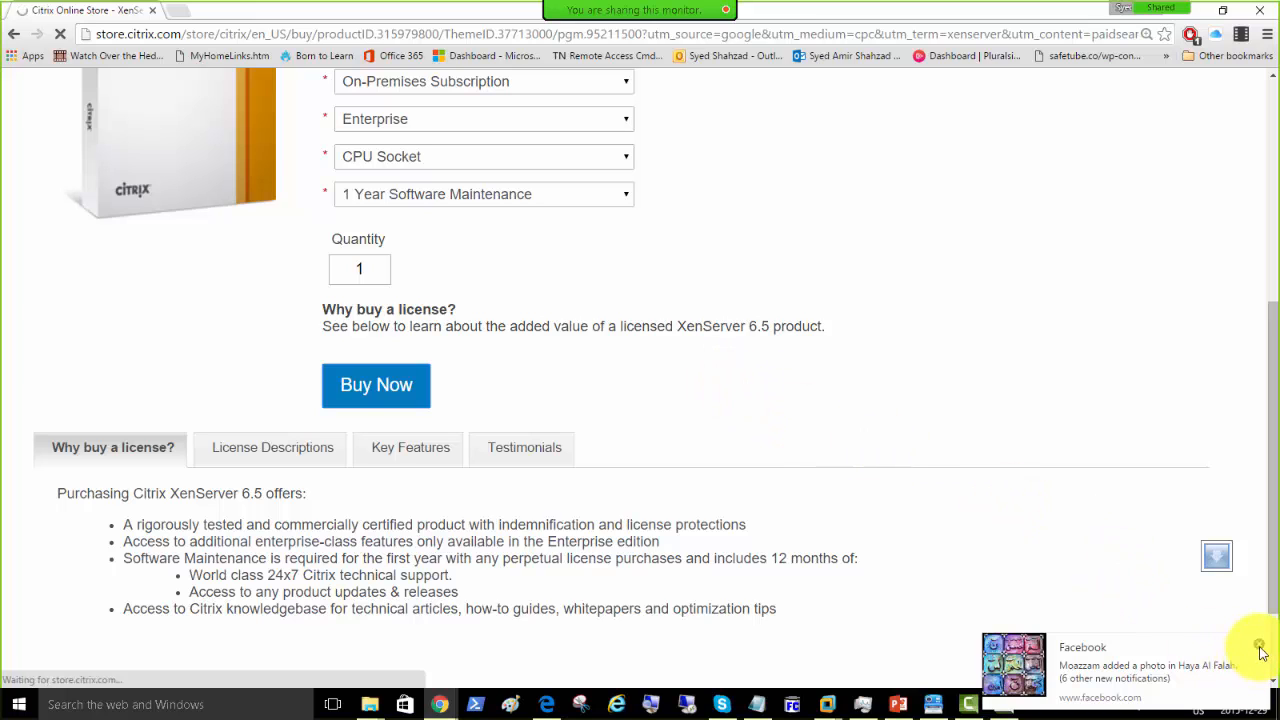
Step: Review the $695.00 XenServer 6.5 Enterprise checkout, then restore Chrome from maximized
{"action": "left_click", "coordinate": [1257, 645]}
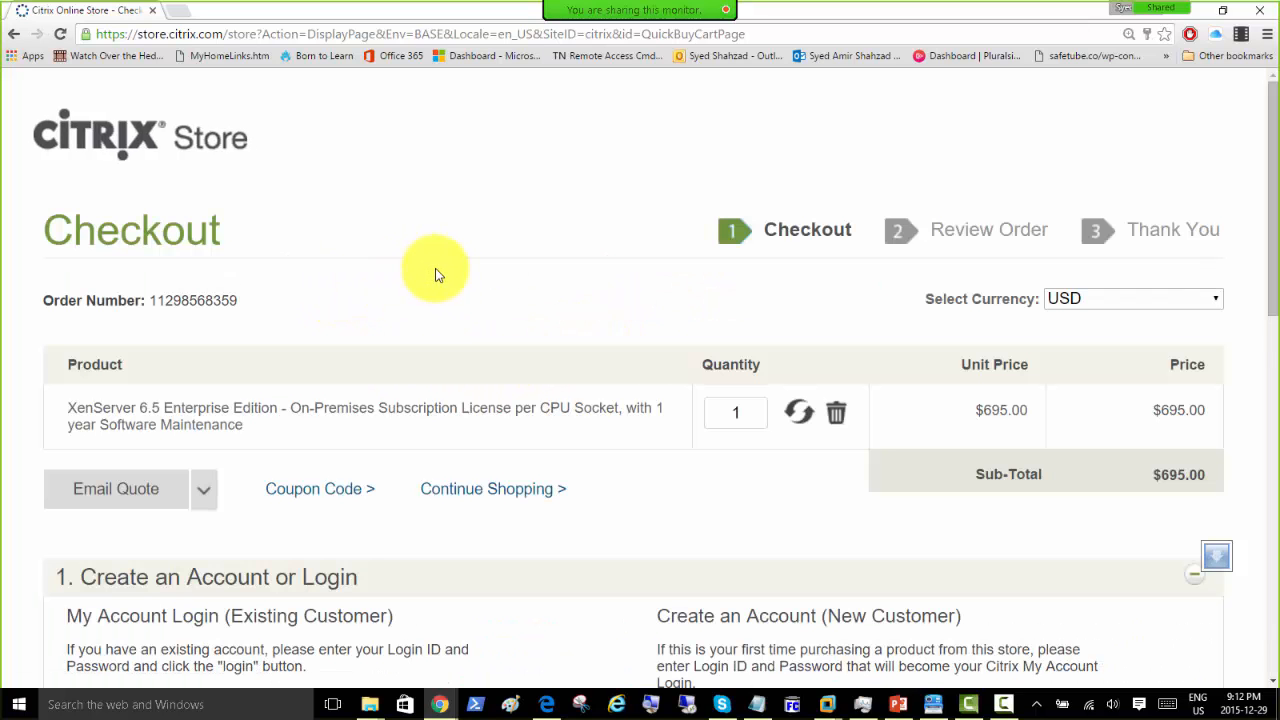
{"action": "scroll", "coordinate": [435, 275], "scroll_direction": "down", "scroll_amount": 1}
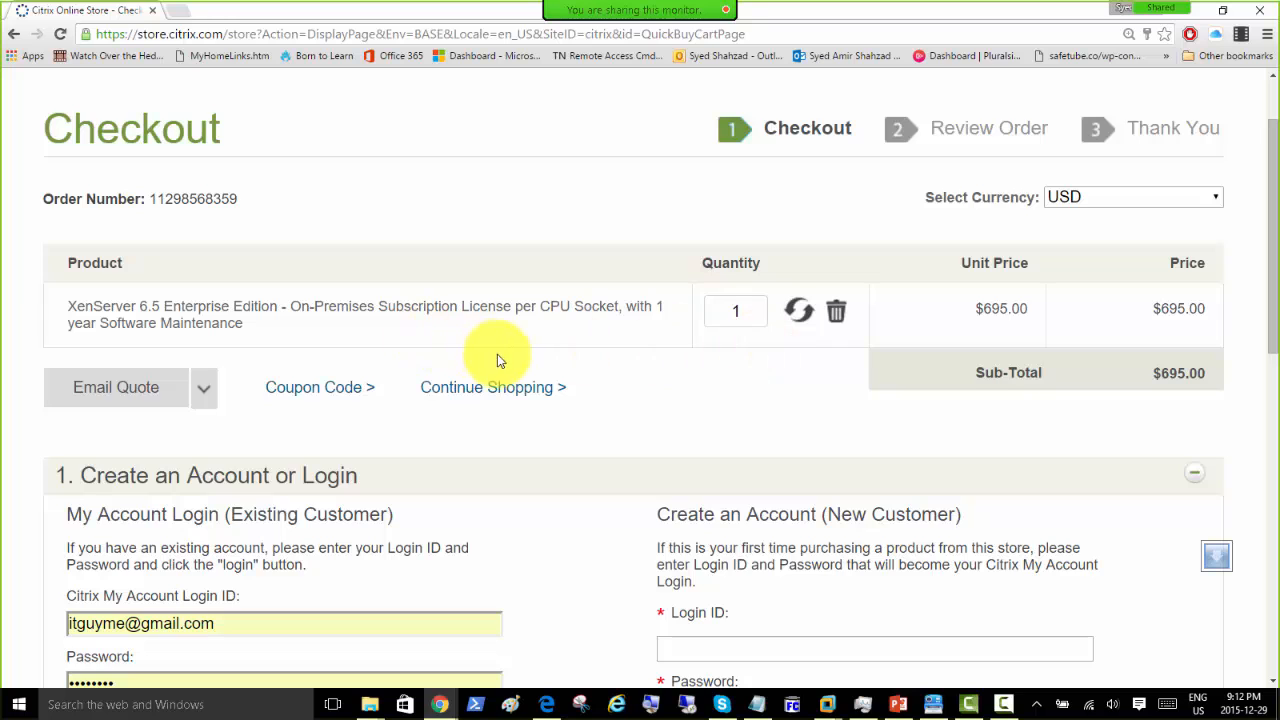
{"action": "scroll", "coordinate": [556, 360], "scroll_direction": "down", "scroll_amount": 3}
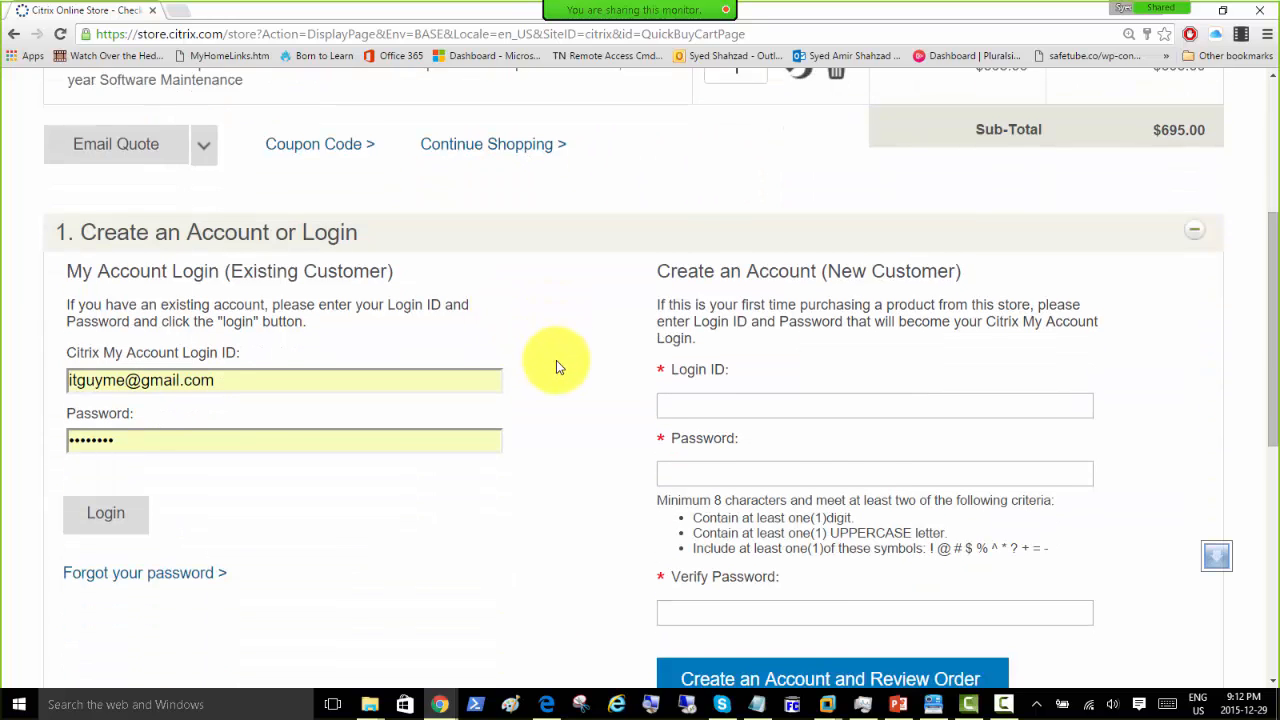
{"action": "scroll", "coordinate": [556, 362], "scroll_direction": "down", "scroll_amount": 4}
{"action": "scroll", "coordinate": [556, 365], "scroll_direction": "up", "scroll_amount": 5}
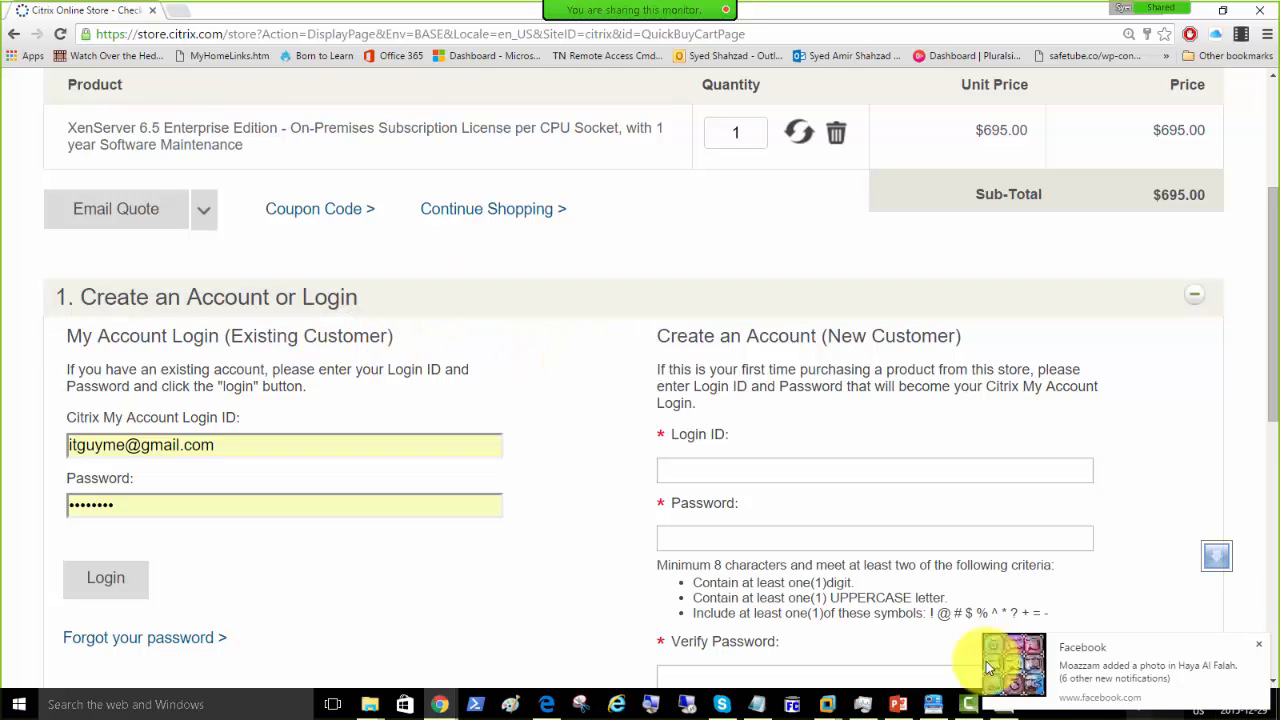
{"action": "left_click", "coordinate": [1263, 651]}
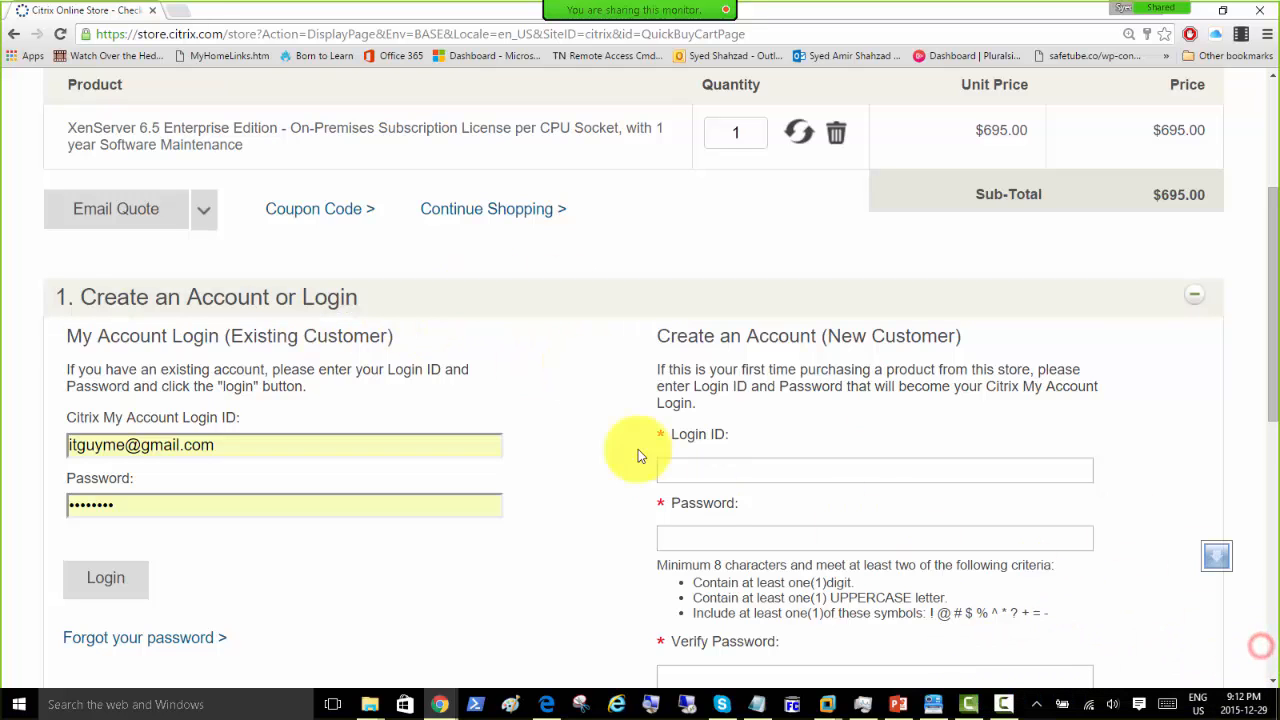
{"action": "scroll", "coordinate": [540, 352], "scroll_direction": "up", "scroll_amount": 3}
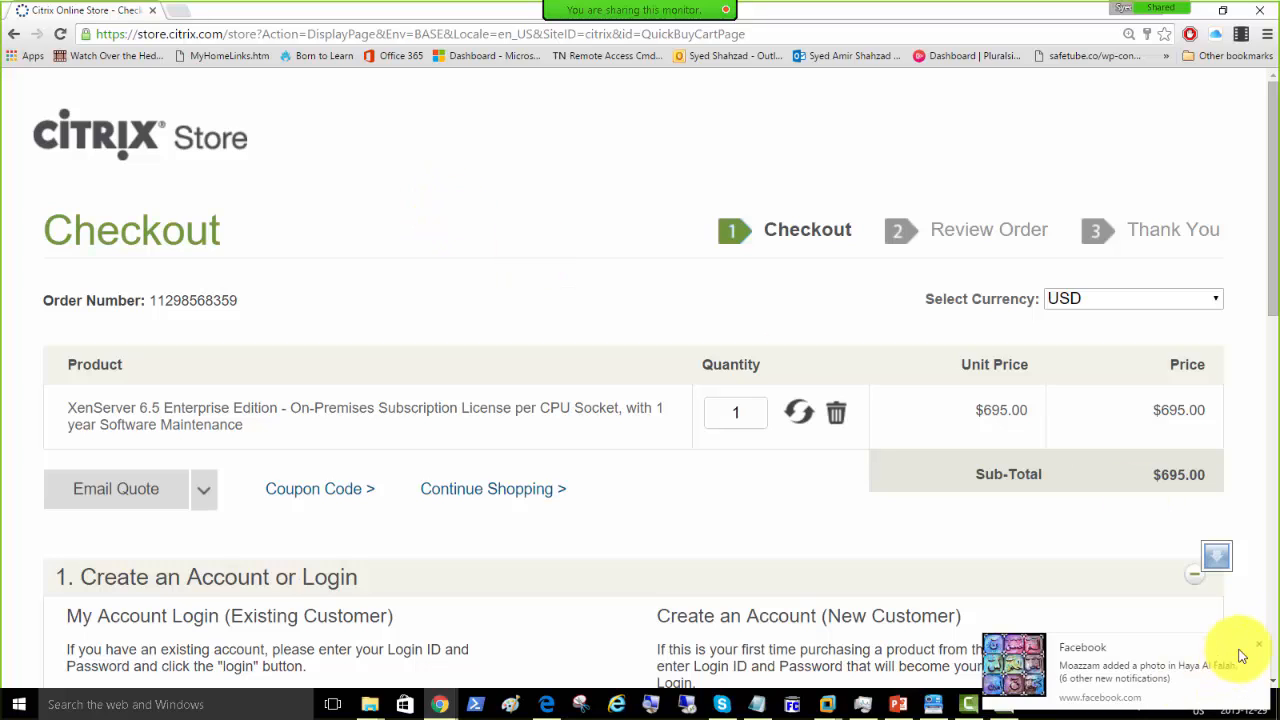
{"action": "left_click", "coordinate": [1258, 643]}
{"action": "left_click", "coordinate": [361, 209]}
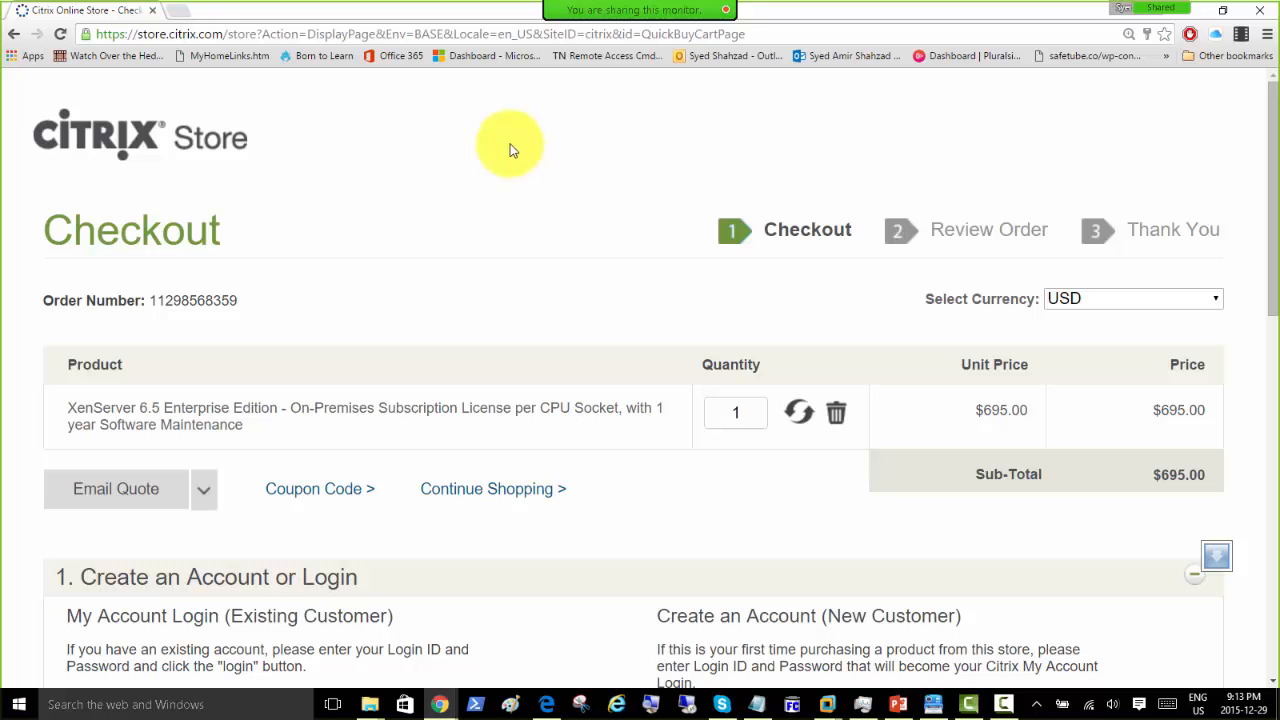
{"action": "double_click", "coordinate": [977, 14]}
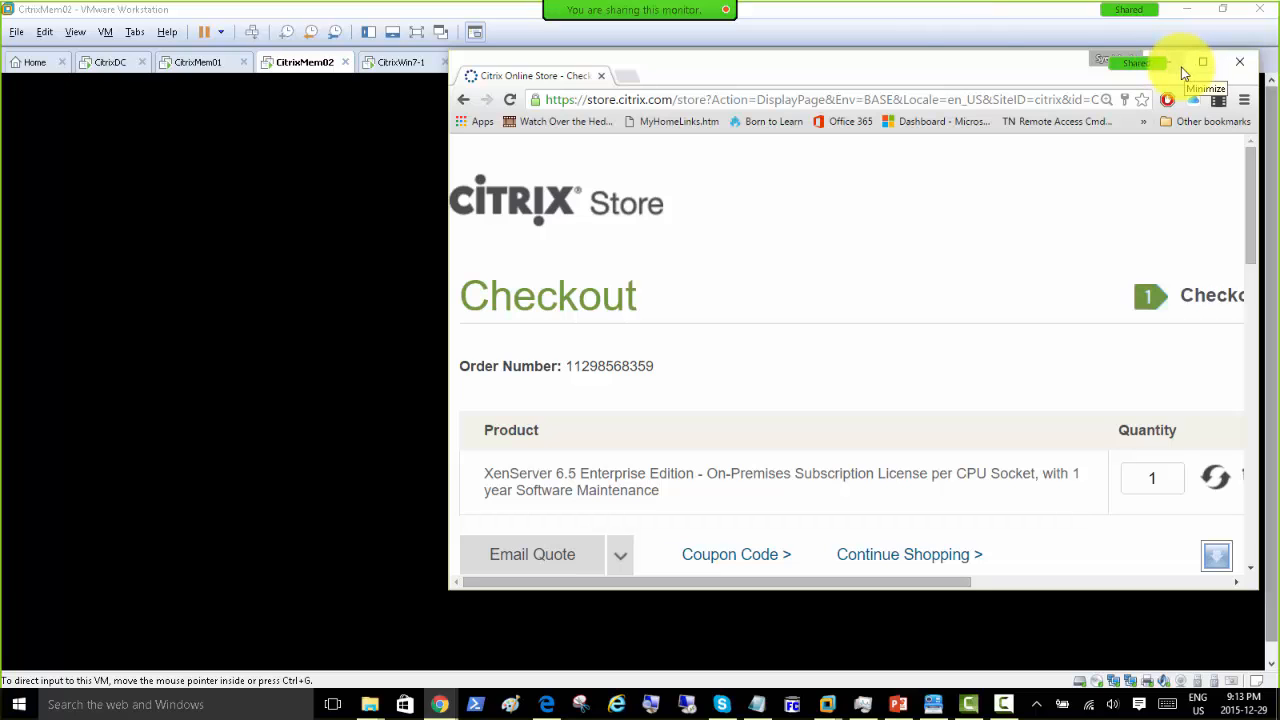
Step: Drag Chrome off-screen and switch to the NSVPX-ESX-10.5-56.22_nc1 console
{"action": "left_click_drag", "start_coordinate": [897, 73], "coordinate": [1279, 74]}
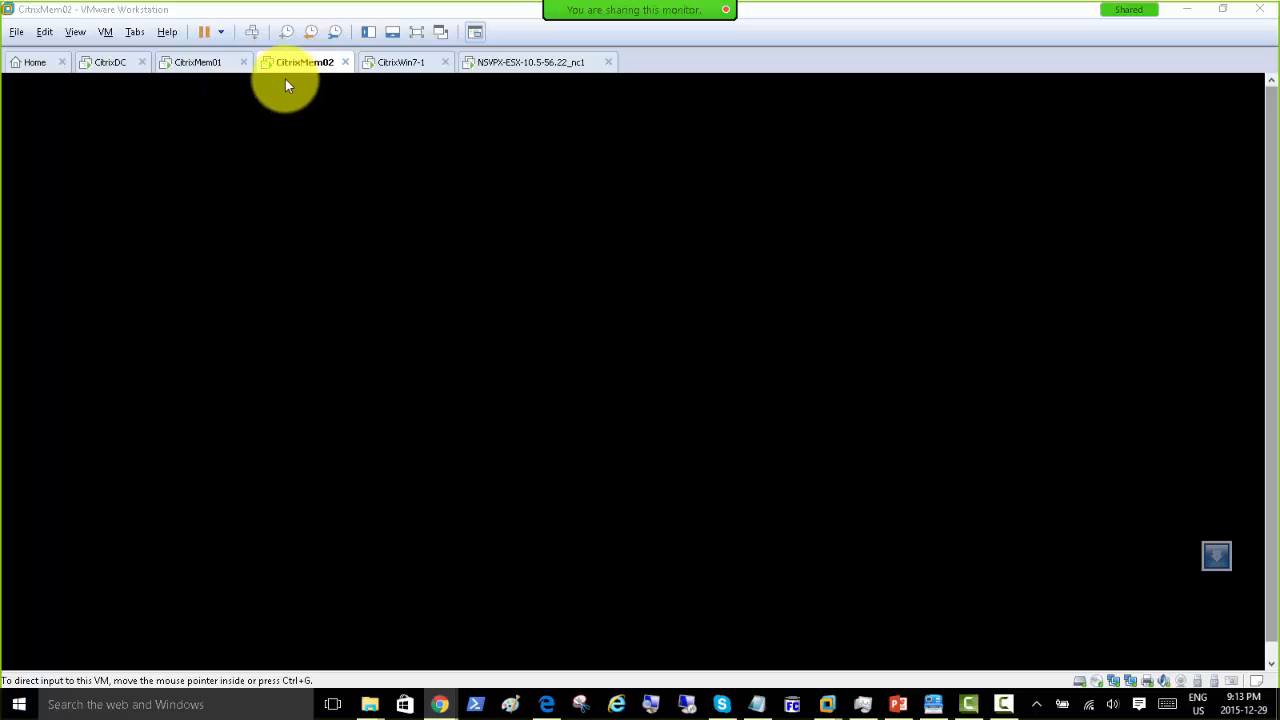
{"action": "left_click", "coordinate": [518, 62]}
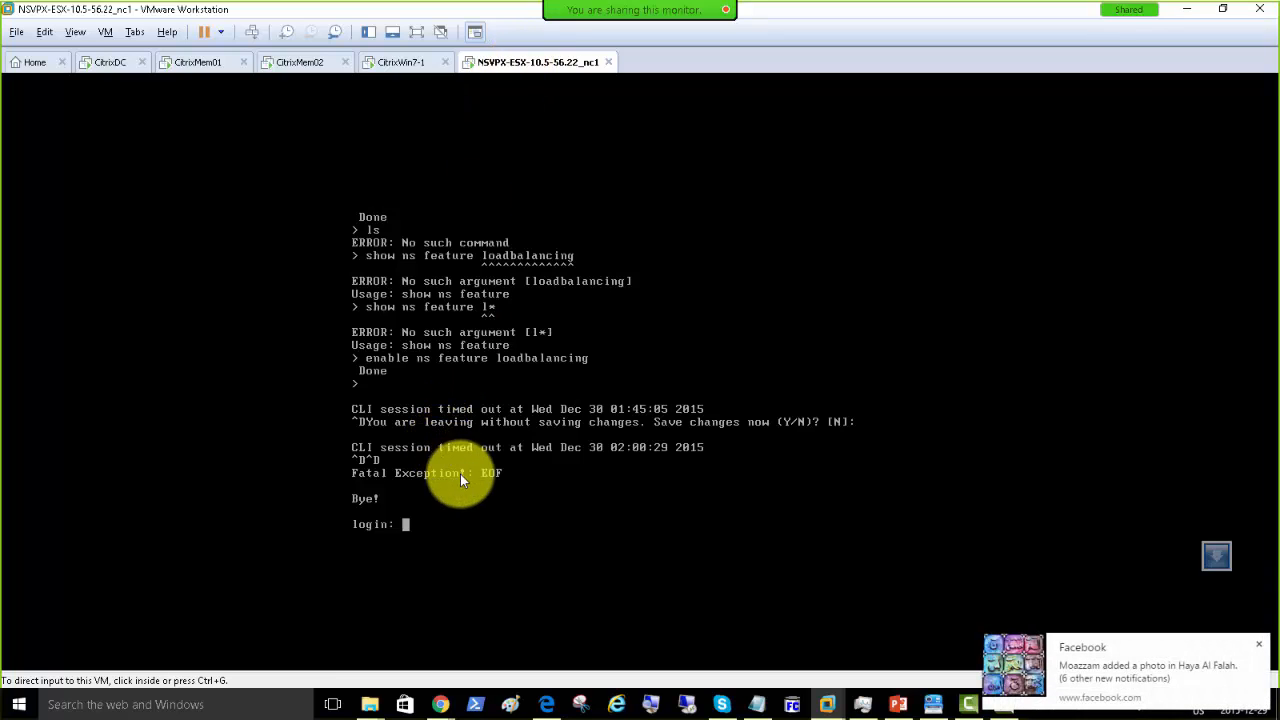
{"action": "left_click", "coordinate": [1257, 646]}
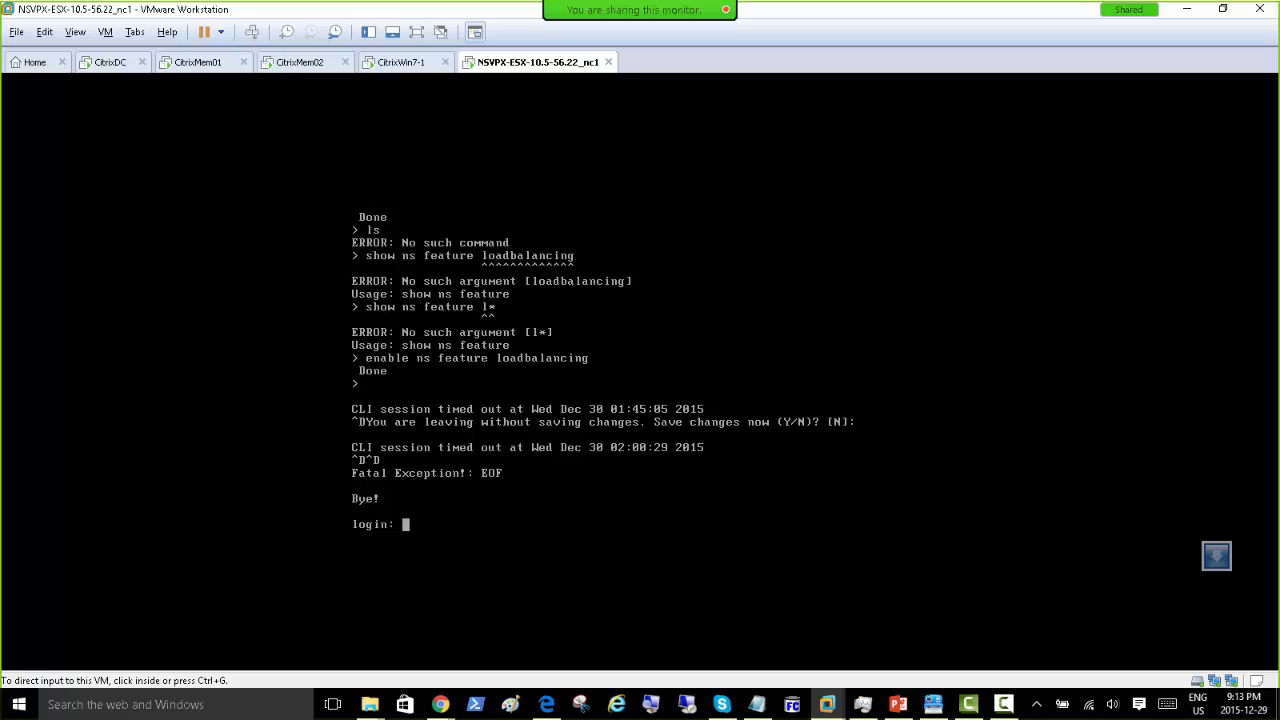
{"action": "left_click", "coordinate": [440, 704]}
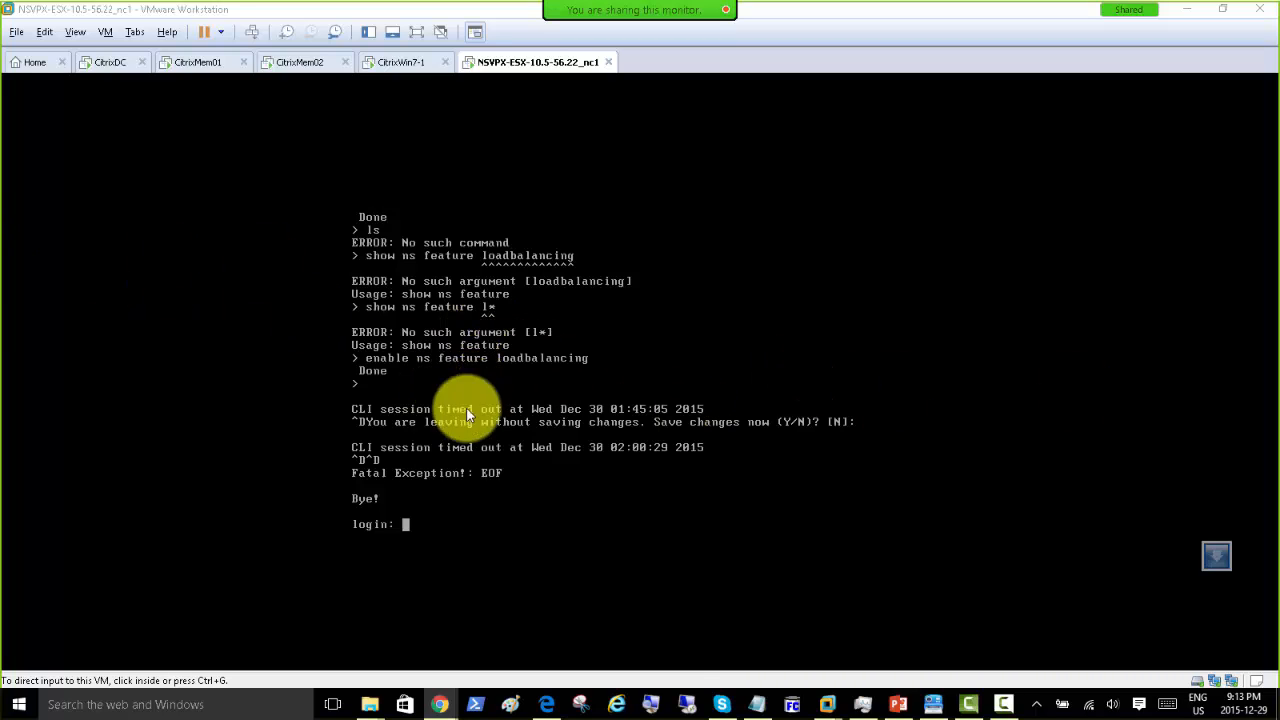
Step: Shut down the NSVPX guest via the tab's Power > Shut Down Guest
{"action": "right_click", "coordinate": [513, 66]}
{"action": "mouse_move", "coordinate": [640, 101]}
{"action": "left_click", "coordinate": [738, 121]}
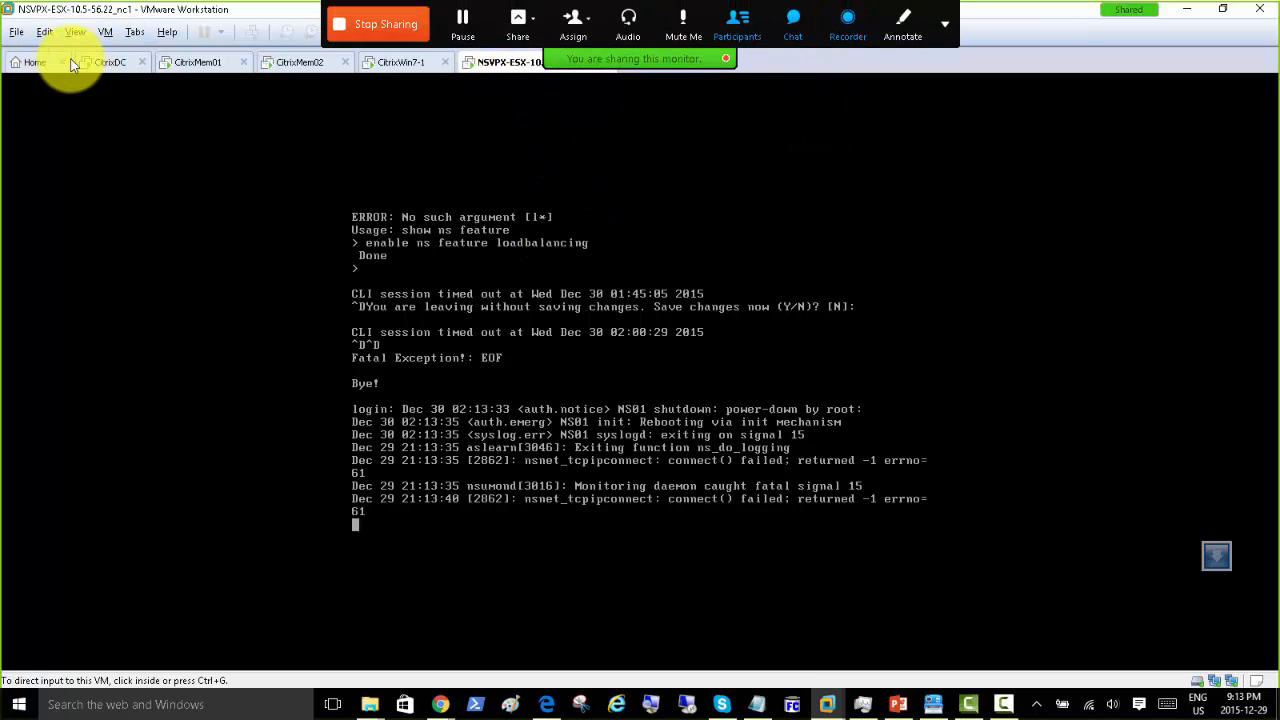
Step: Start a Typical new virtual machine installing from an installer disc image file
{"action": "left_click", "coordinate": [33, 62]}
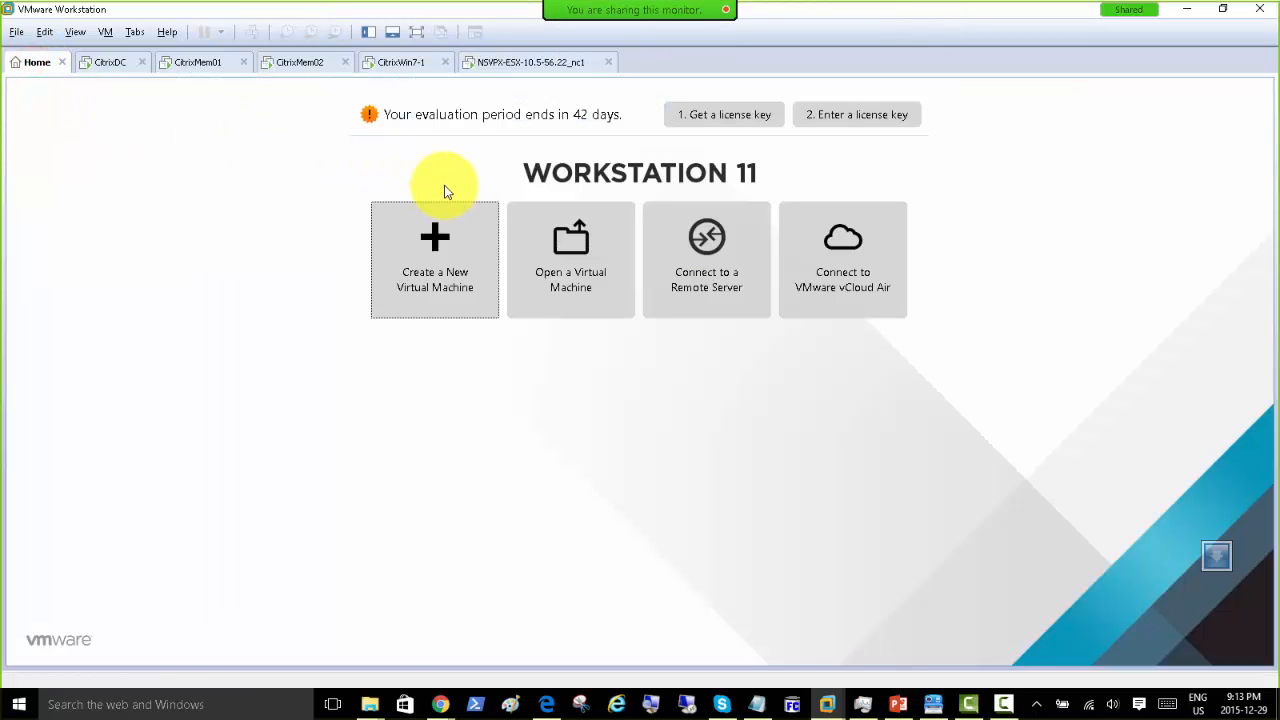
{"action": "left_click", "coordinate": [426, 289]}
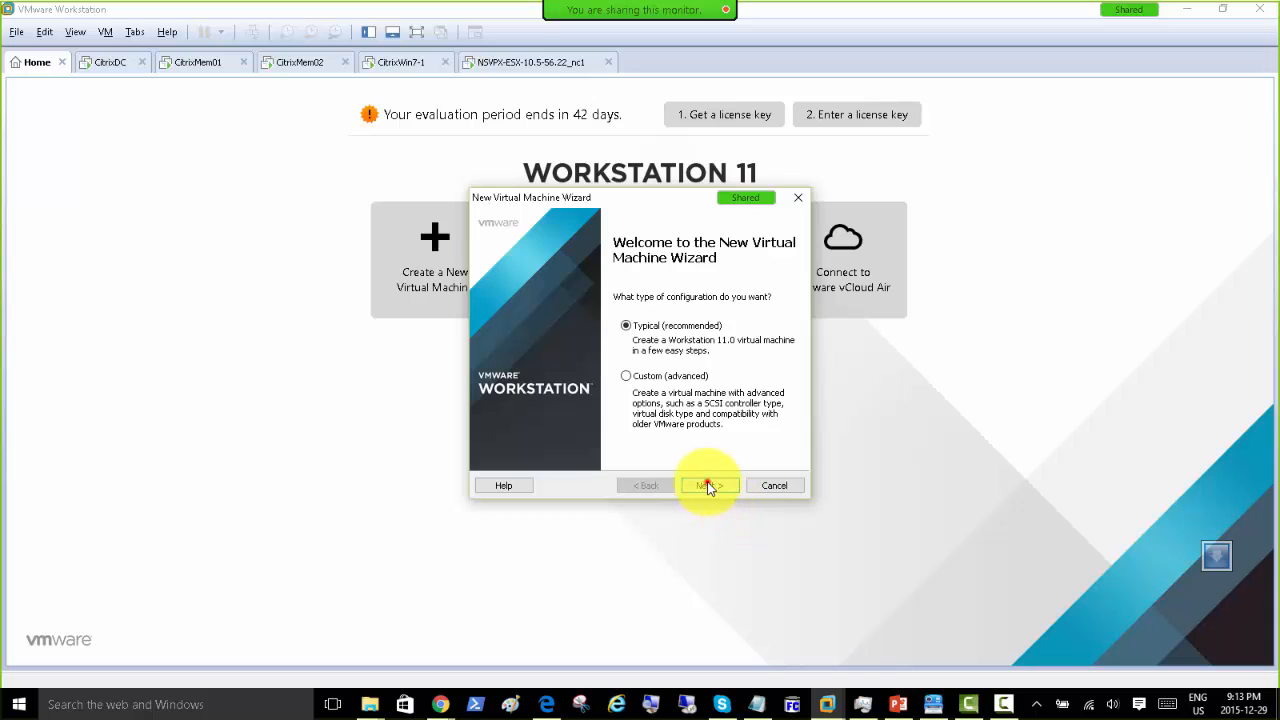
{"action": "left_click", "coordinate": [706, 486]}
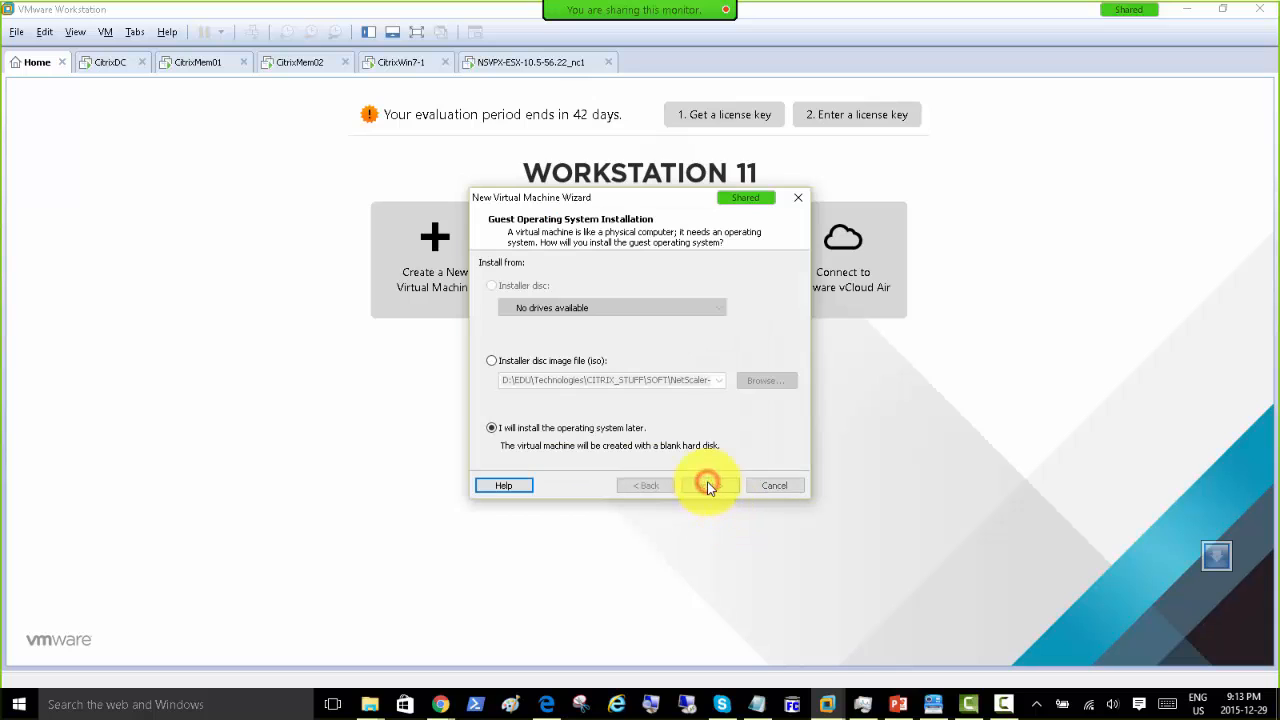
{"action": "left_click", "coordinate": [491, 360]}
Step: Browse to SOFT\XenServer and pick XenServer-6.2.0-install-cd.iso
{"action": "left_click", "coordinate": [763, 382]}
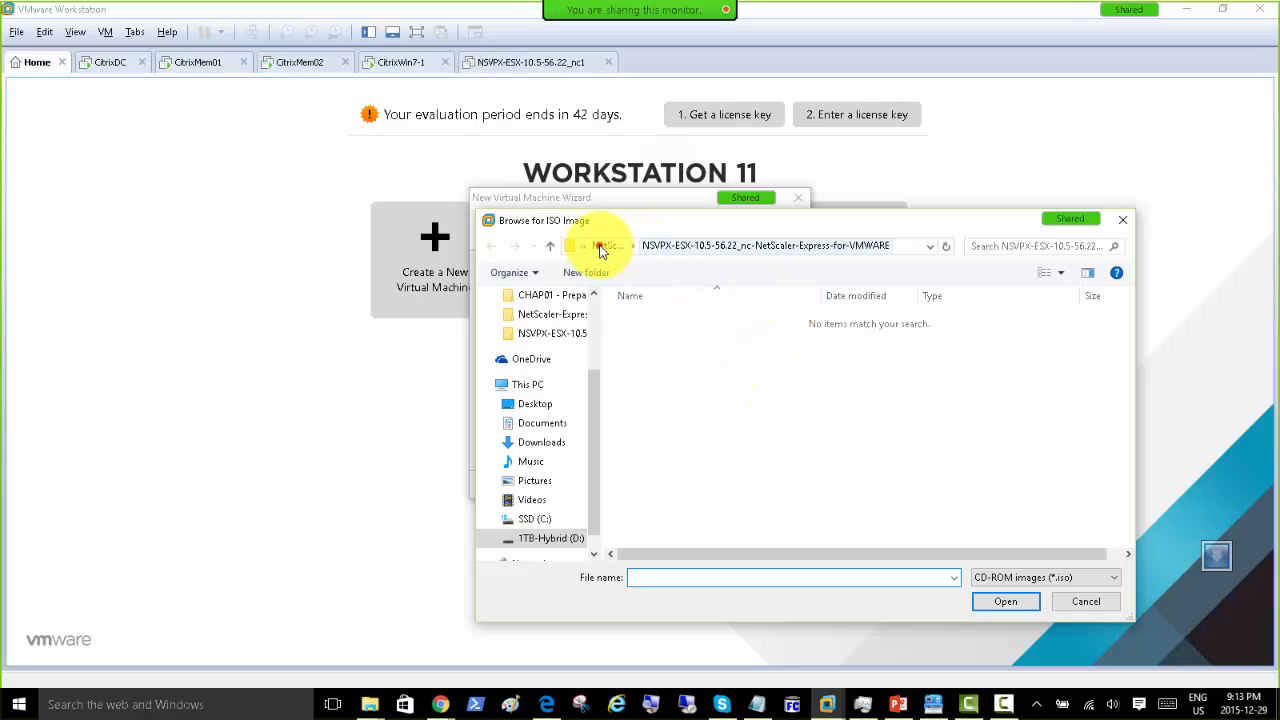
{"action": "left_click", "coordinate": [605, 245]}
{"action": "left_click", "coordinate": [757, 246]}
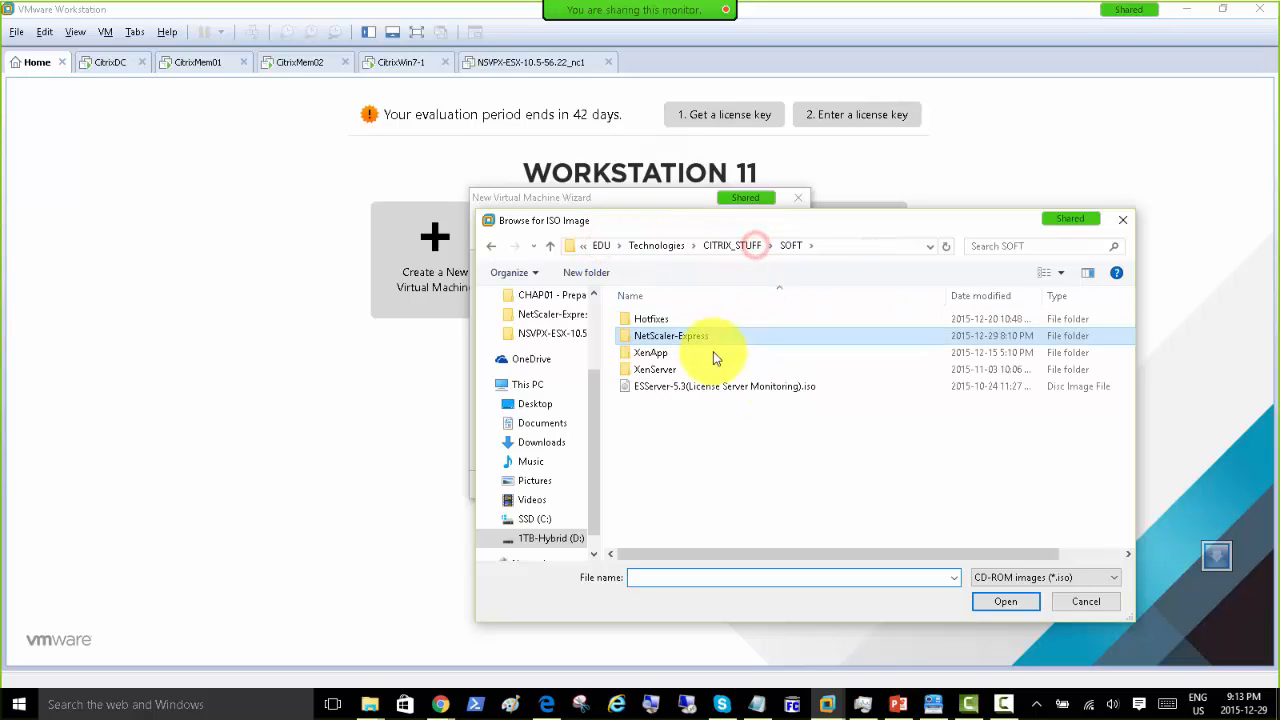
{"action": "double_click", "coordinate": [668, 369]}
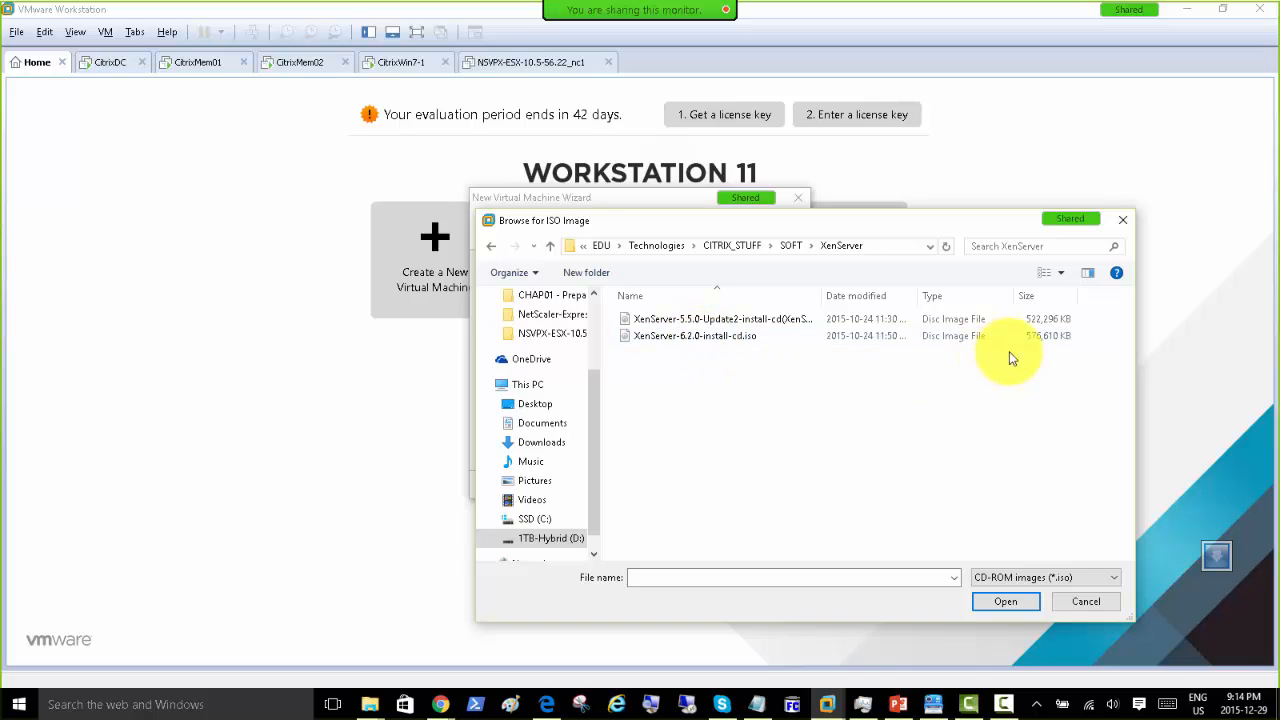
{"action": "double_click", "coordinate": [705, 335]}
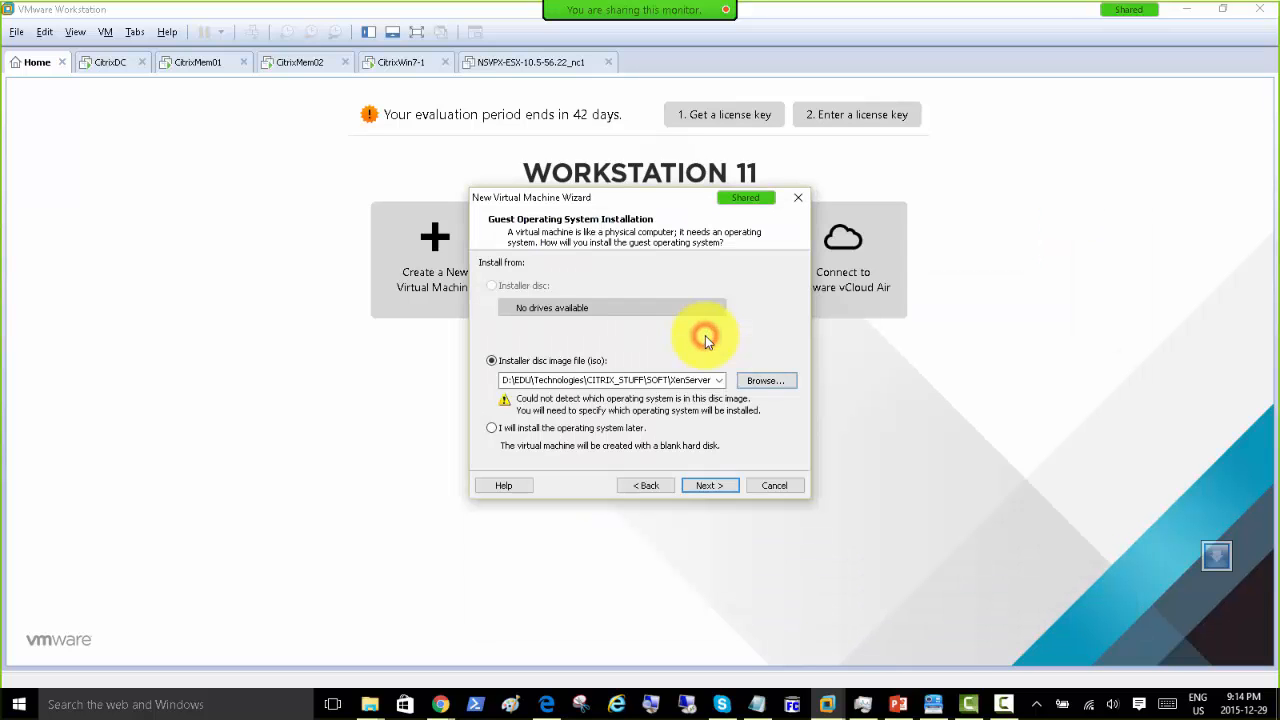
Step: Keep Solaris 10 as the guest OS and name the VM XenServer01
{"action": "left_click", "coordinate": [703, 487]}
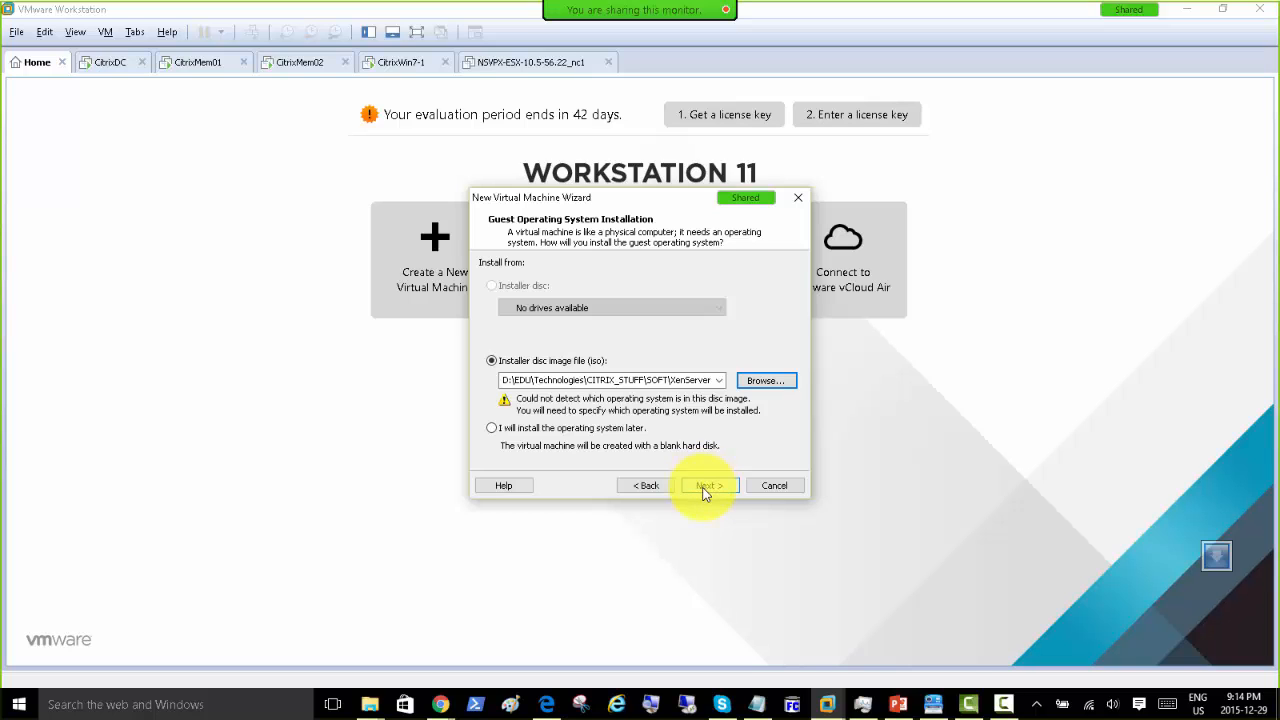
{"action": "left_click", "coordinate": [703, 487]}
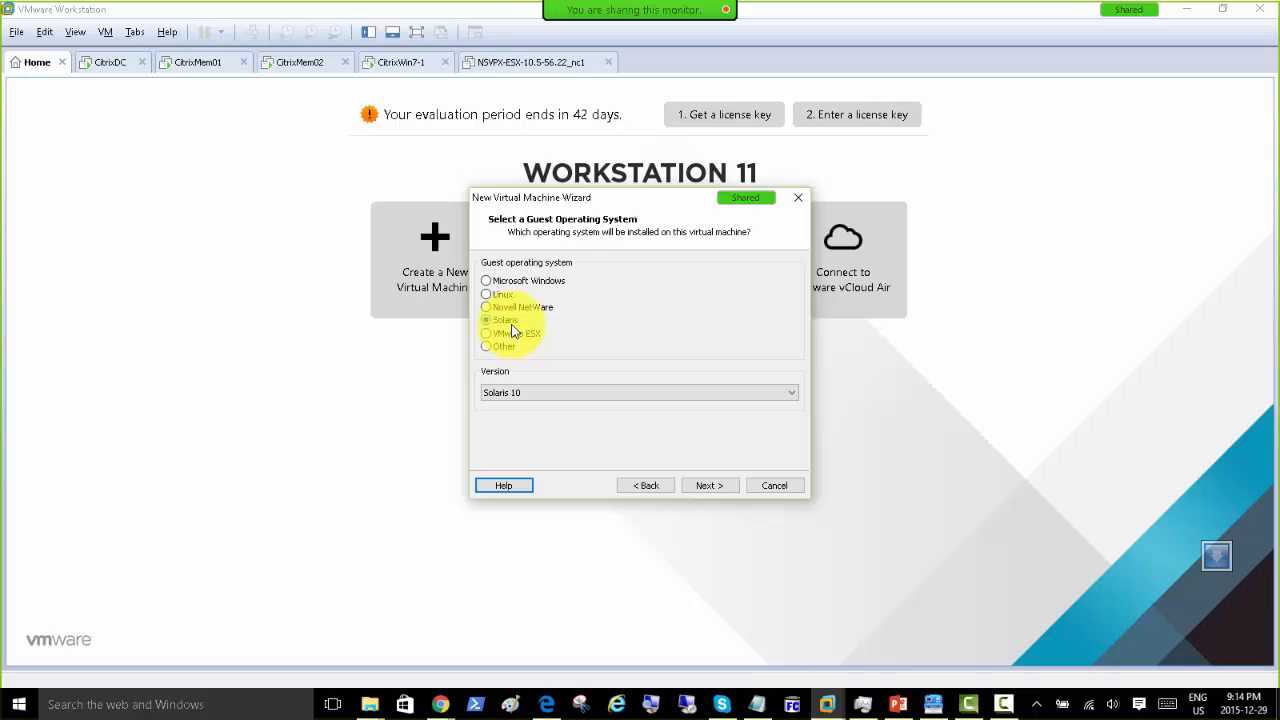
{"action": "left_click", "coordinate": [709, 486]}
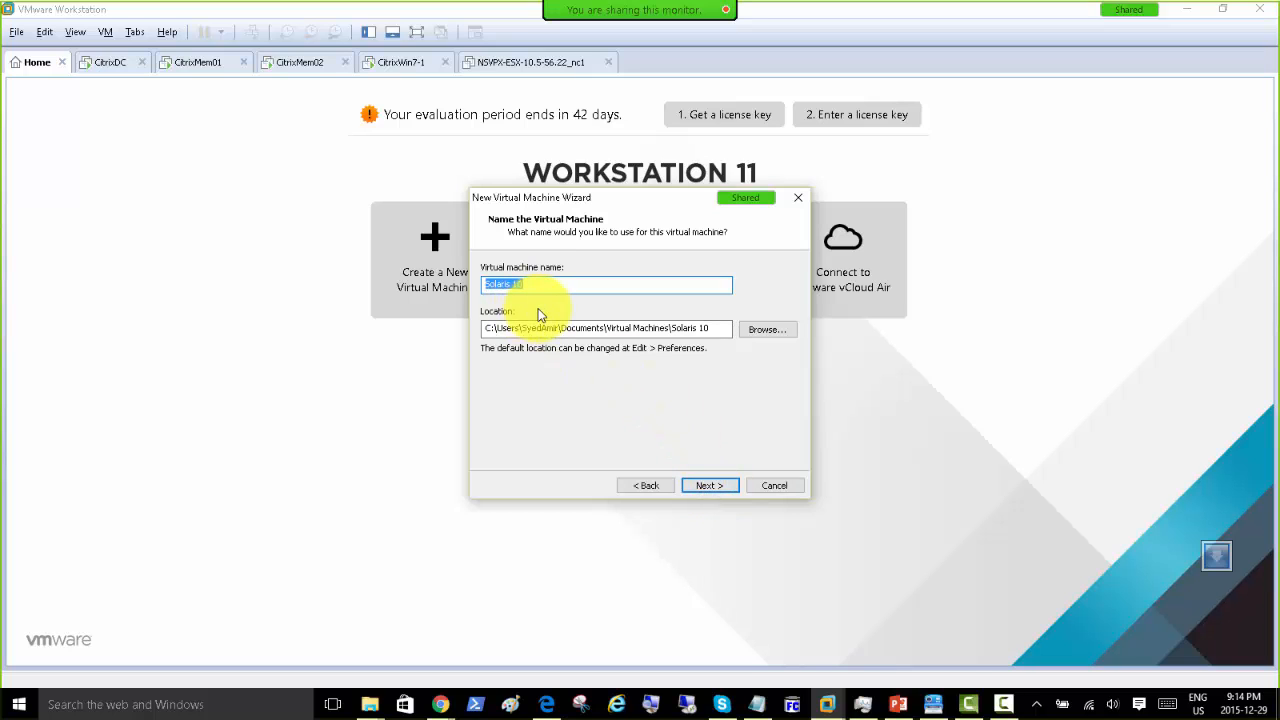
{"action": "type", "text": "XenServer01"}
Step: Set the maximum disk size to 100 GB and reach the summary page
{"action": "left_click", "coordinate": [707, 486]}
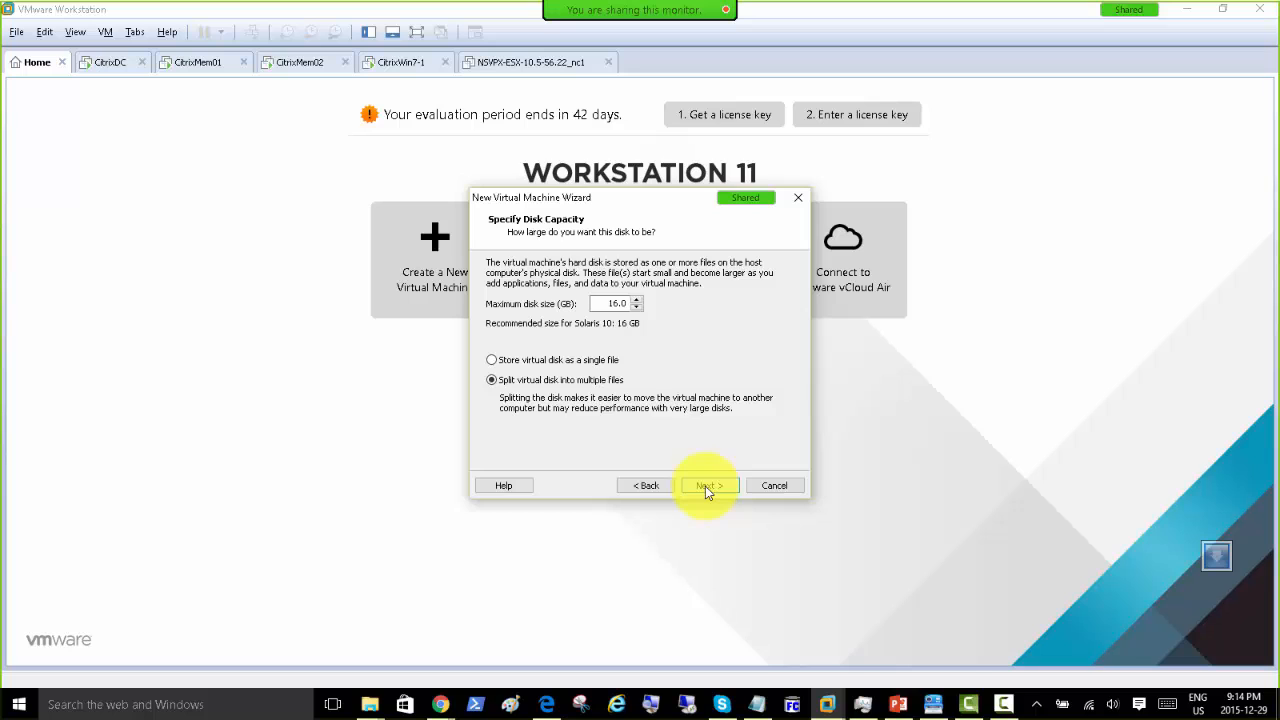
{"action": "left_click", "coordinate": [705, 486]}
{"action": "left_click", "coordinate": [638, 486]}
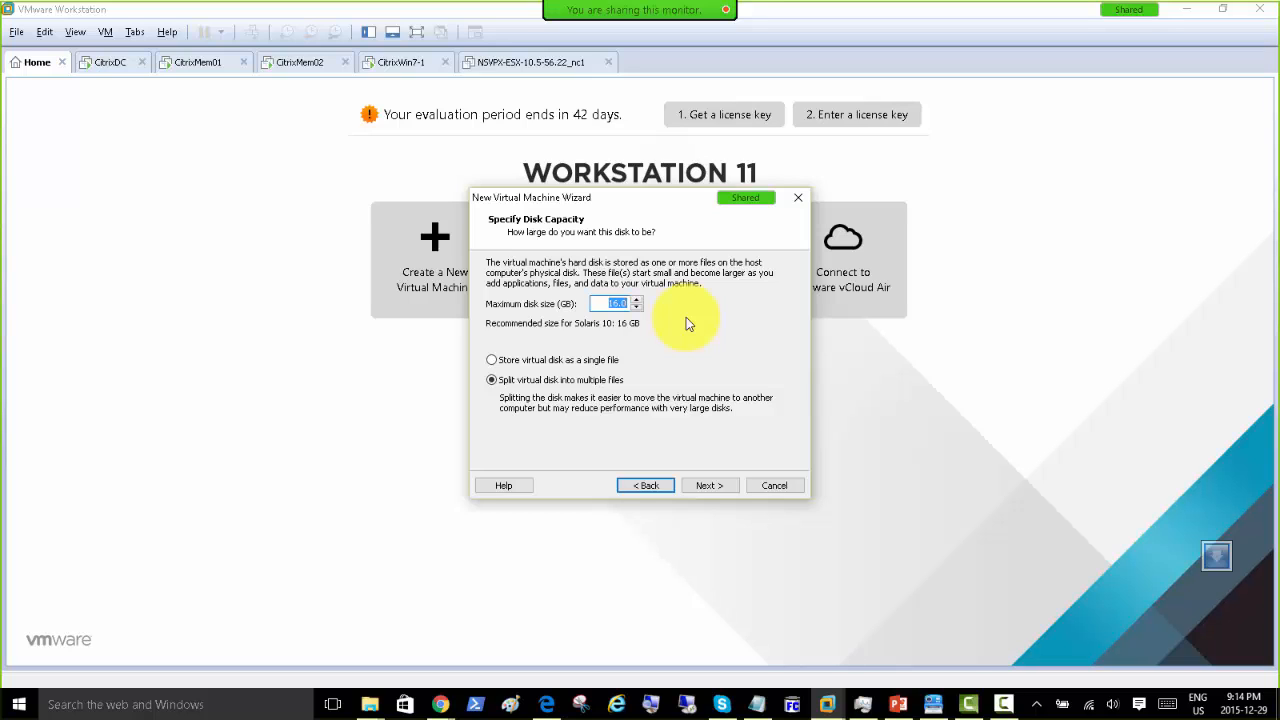
{"action": "type", "text": "100"}
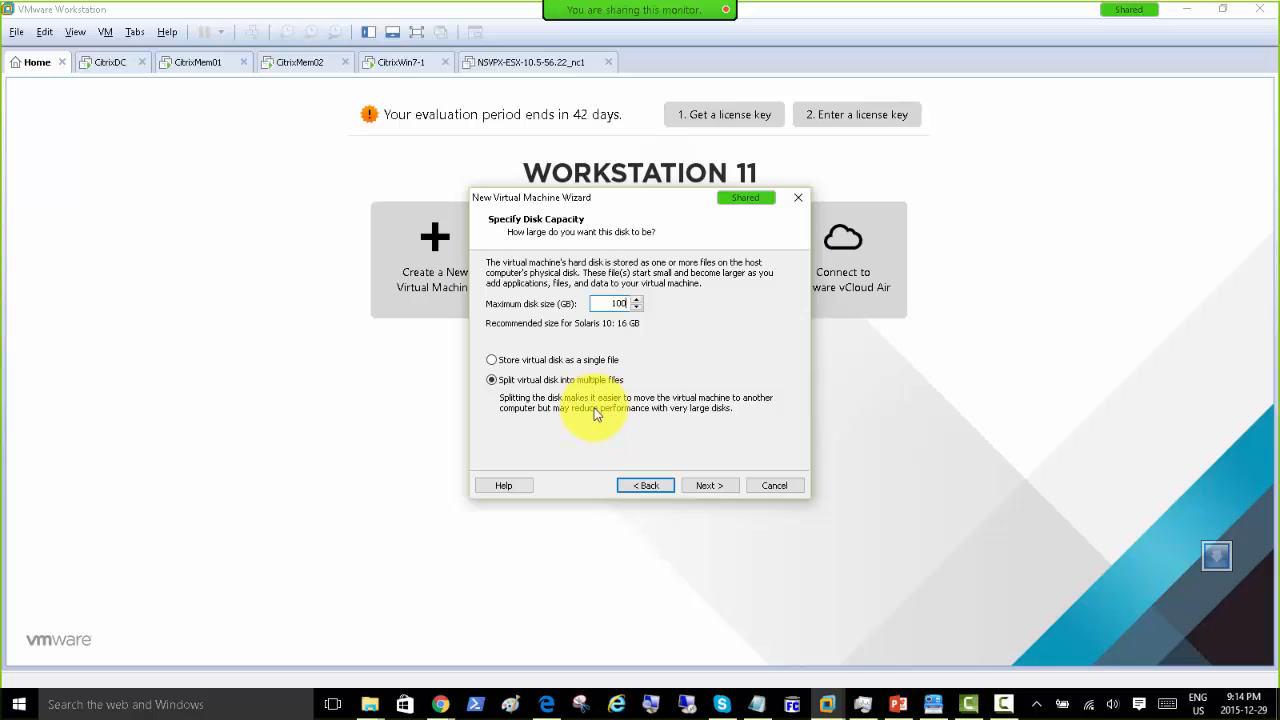
{"action": "left_click", "coordinate": [709, 487]}
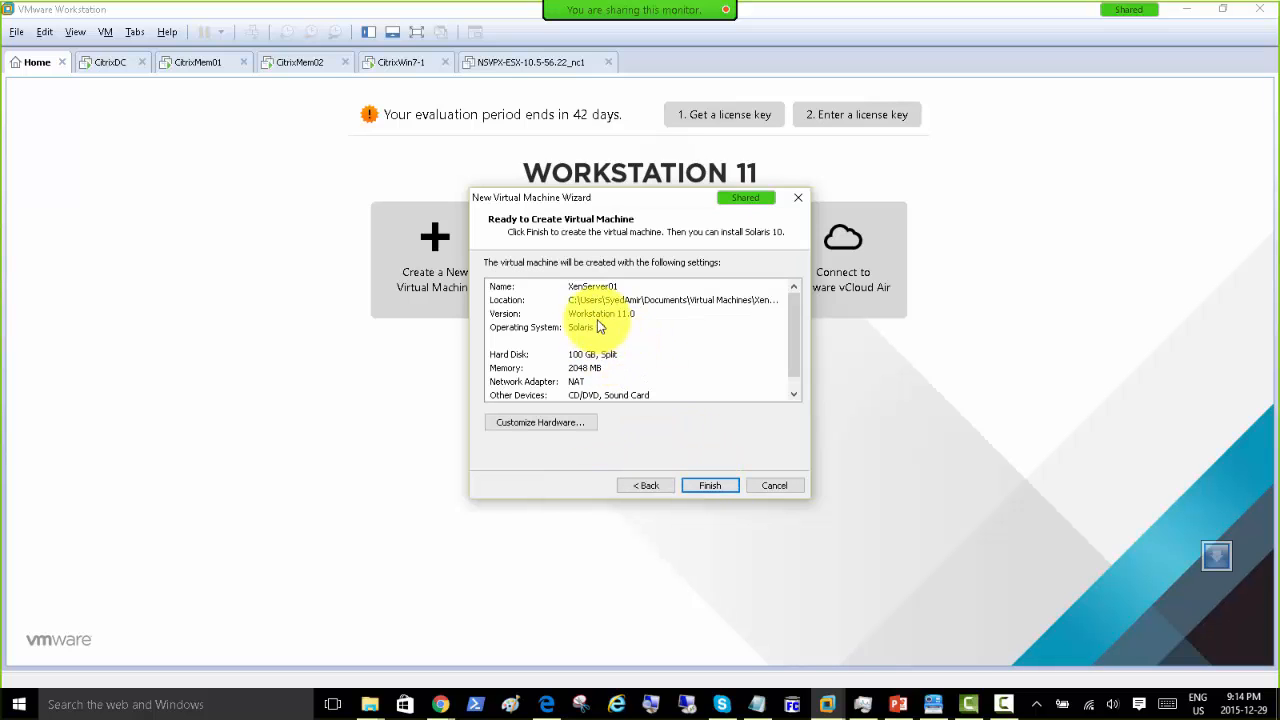
Step: Finish the wizard, power on XenServer01, and boot the installer from the boot: prompt
{"action": "left_click", "coordinate": [713, 488]}
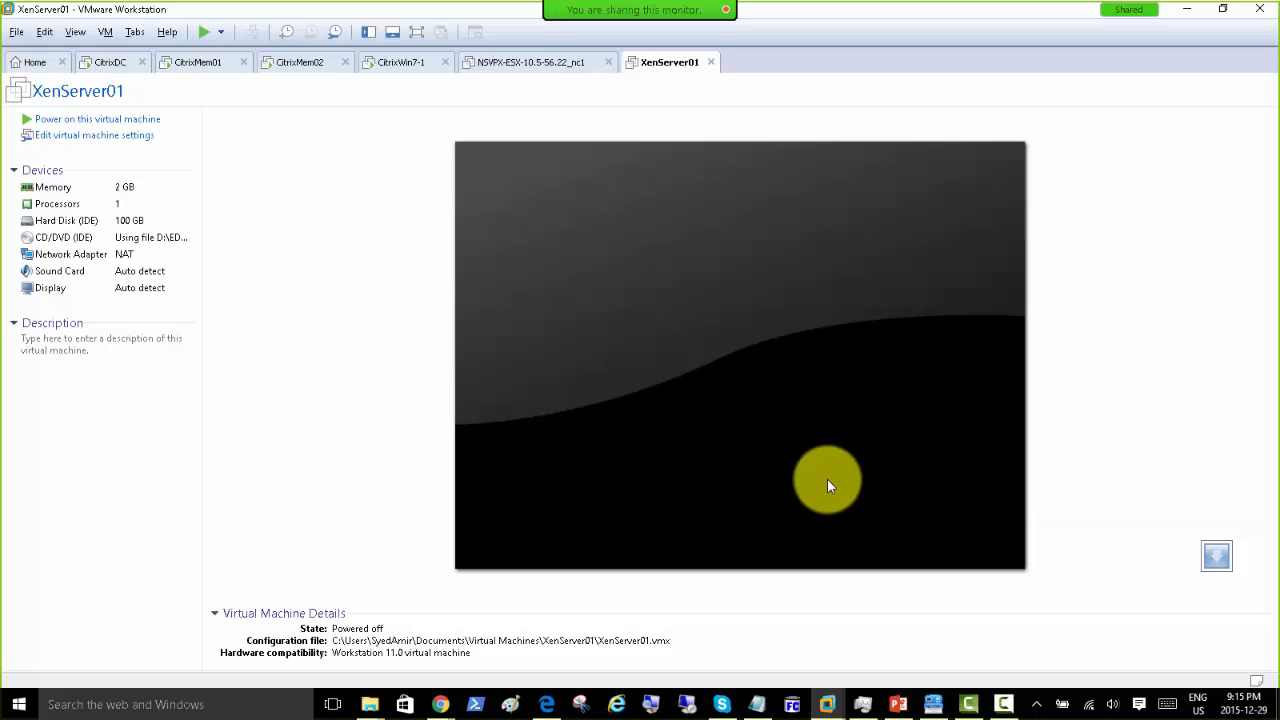
{"action": "left_click", "coordinate": [90, 119]}
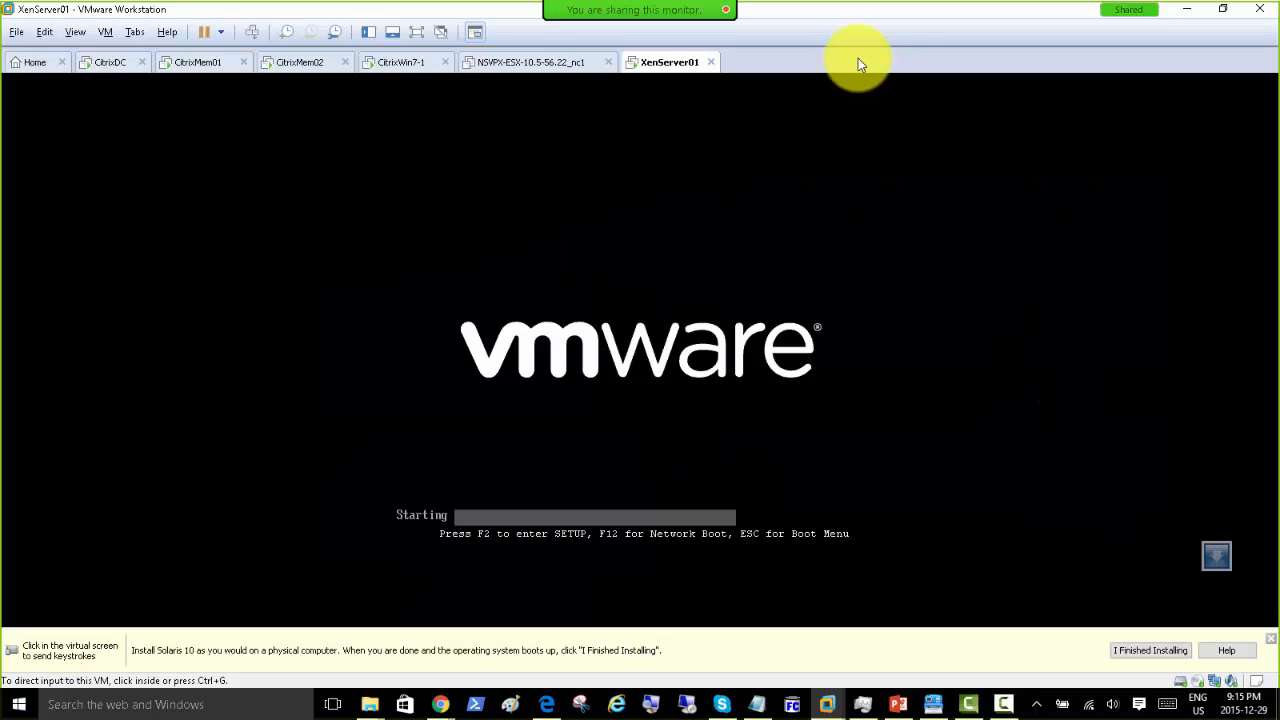
{"action": "left_click", "coordinate": [1270, 638]}
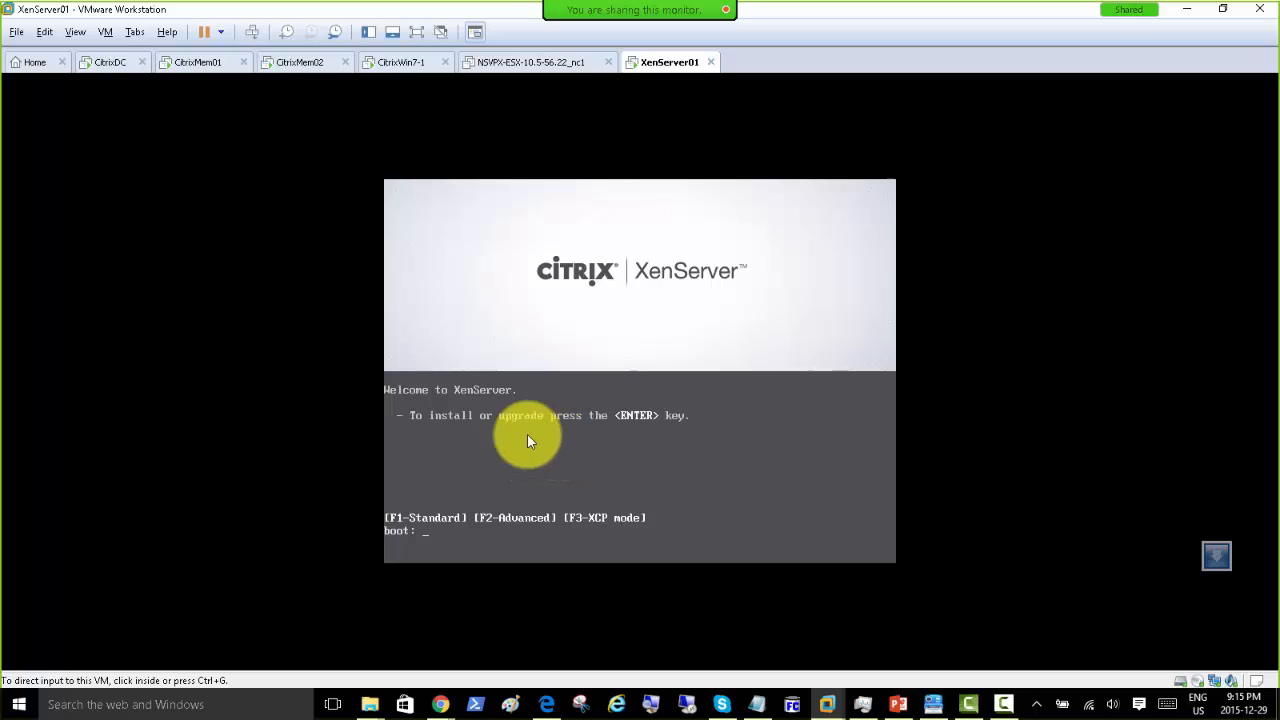
{"action": "key", "text": "Return"}
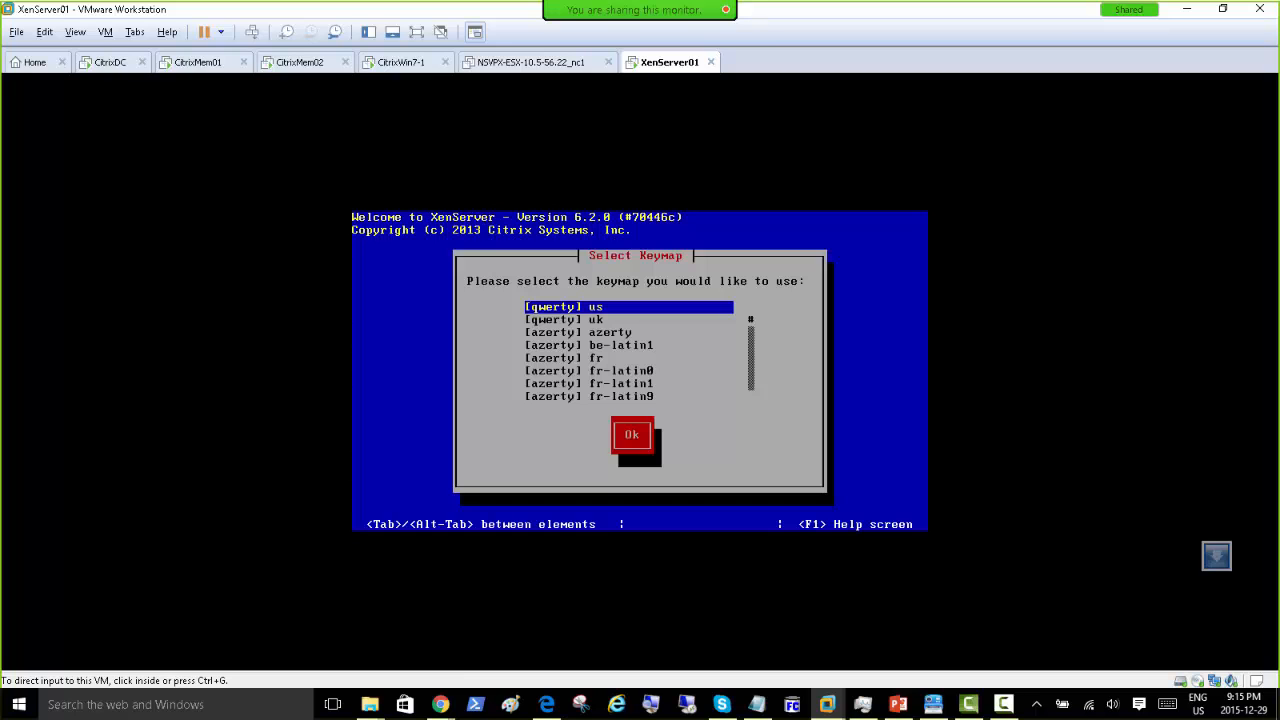
Step: Accept the us keymap, pass the welcome screen, and accept the XenServer EULA
{"action": "left_click", "coordinate": [861, 376]}
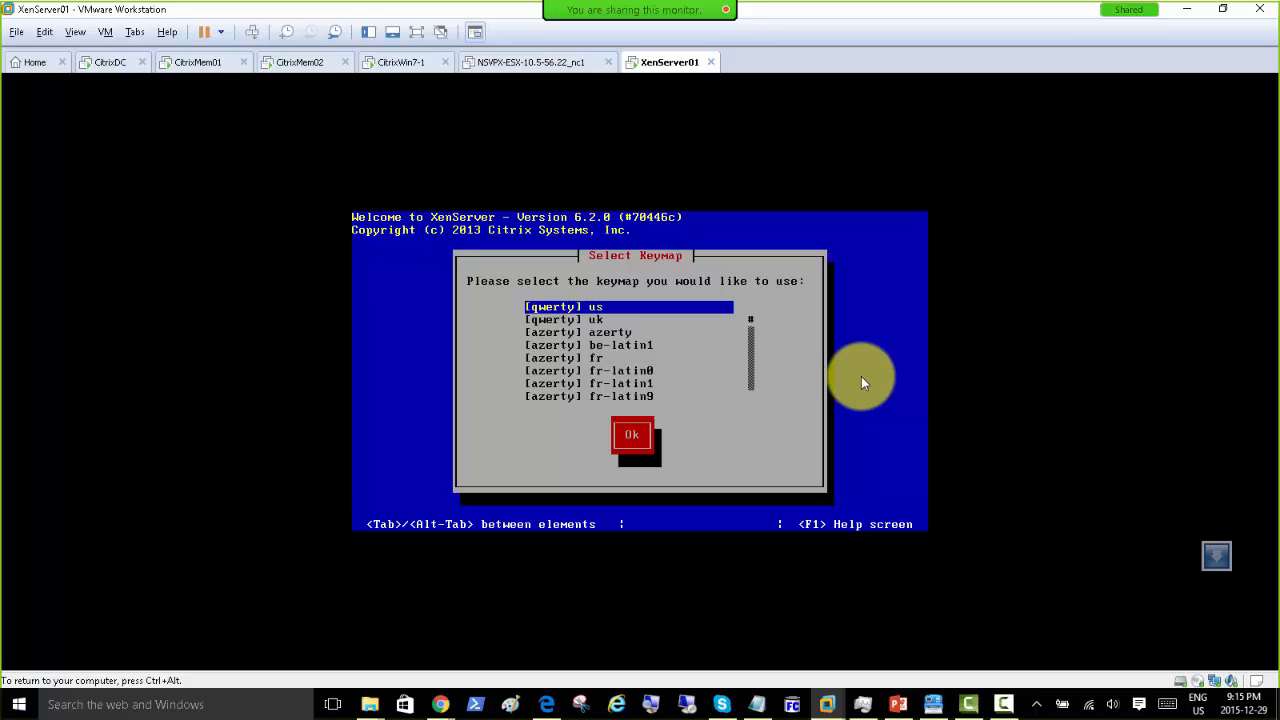
{"action": "key", "text": "Return"}
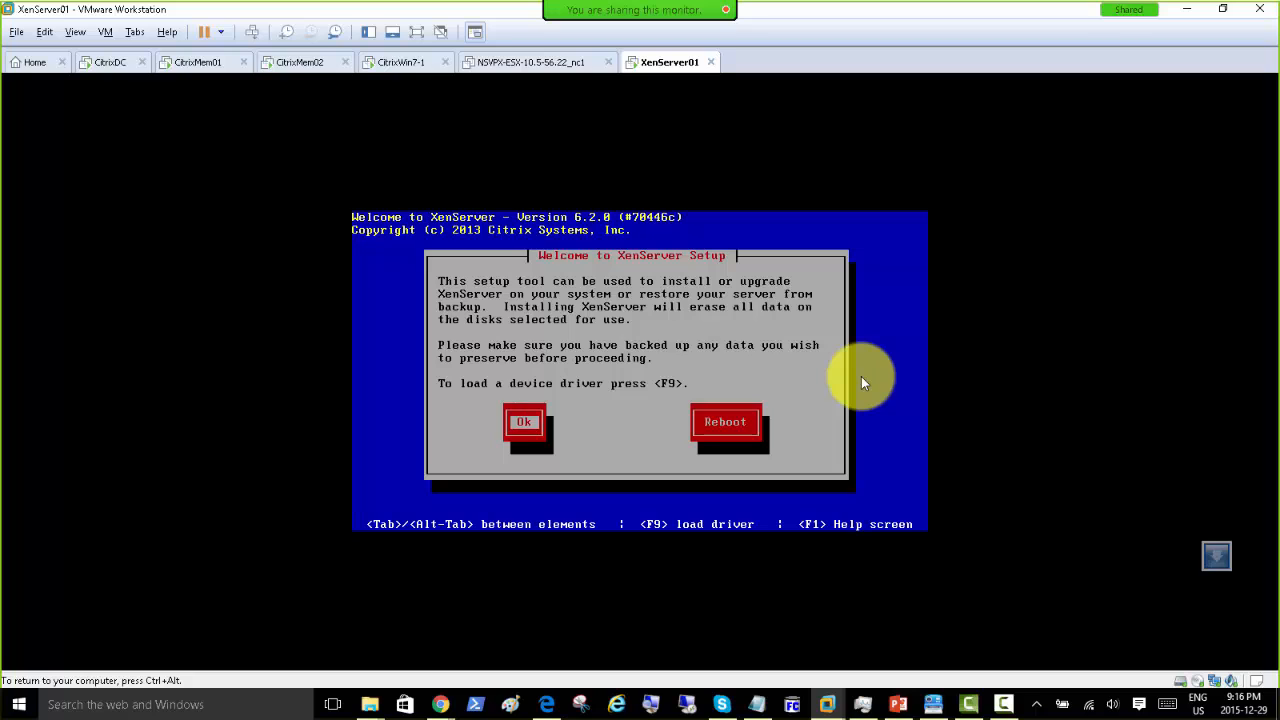
{"action": "key", "text": "Return"}
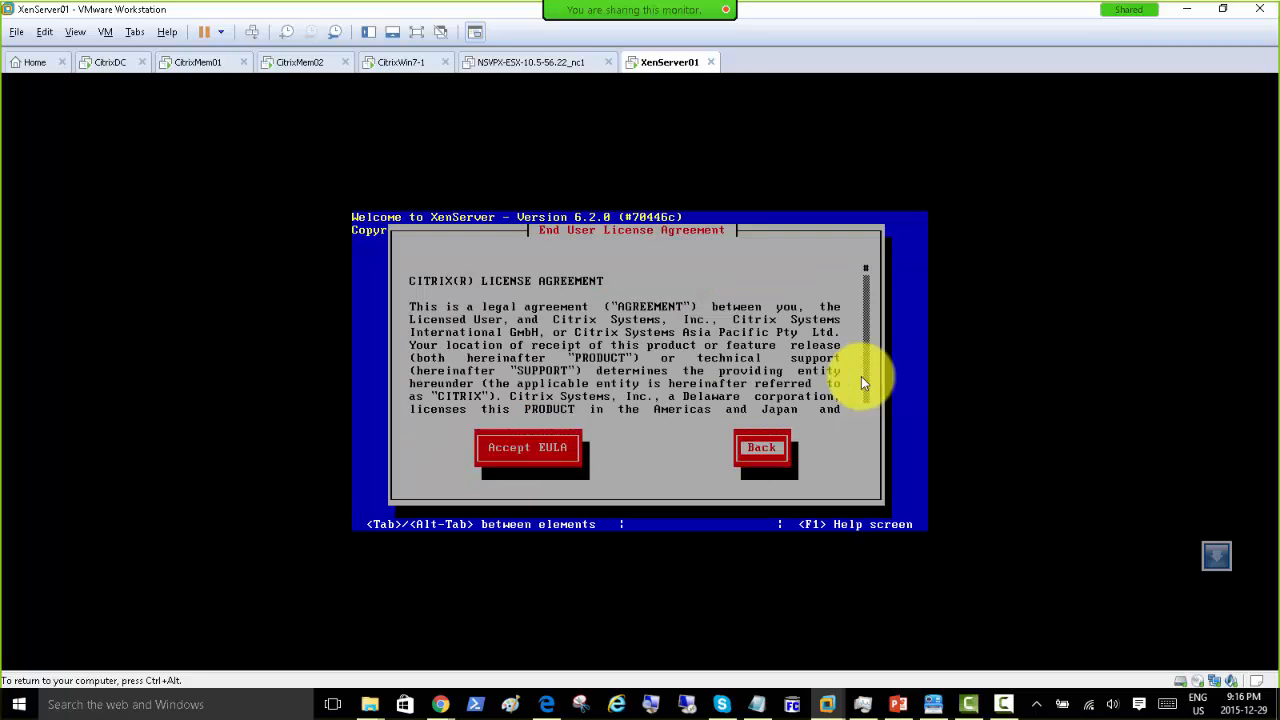
{"action": "key", "text": "Left"}
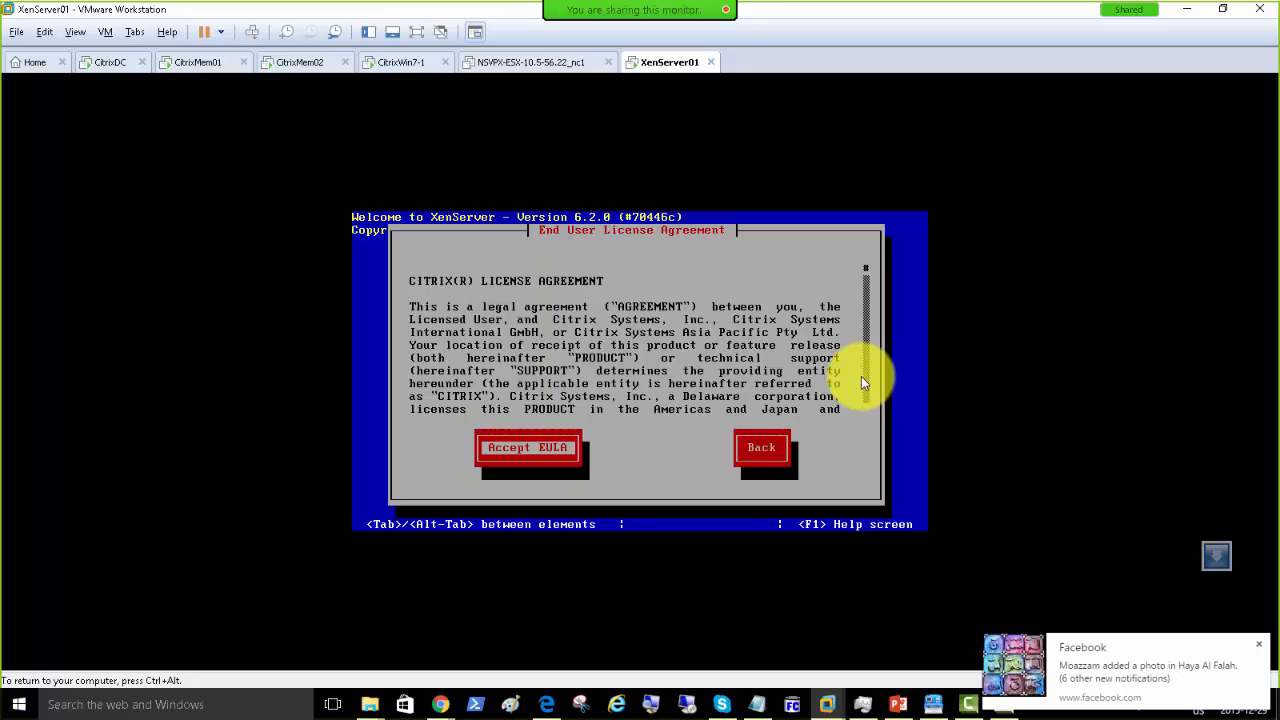
{"action": "key", "text": "Return"}
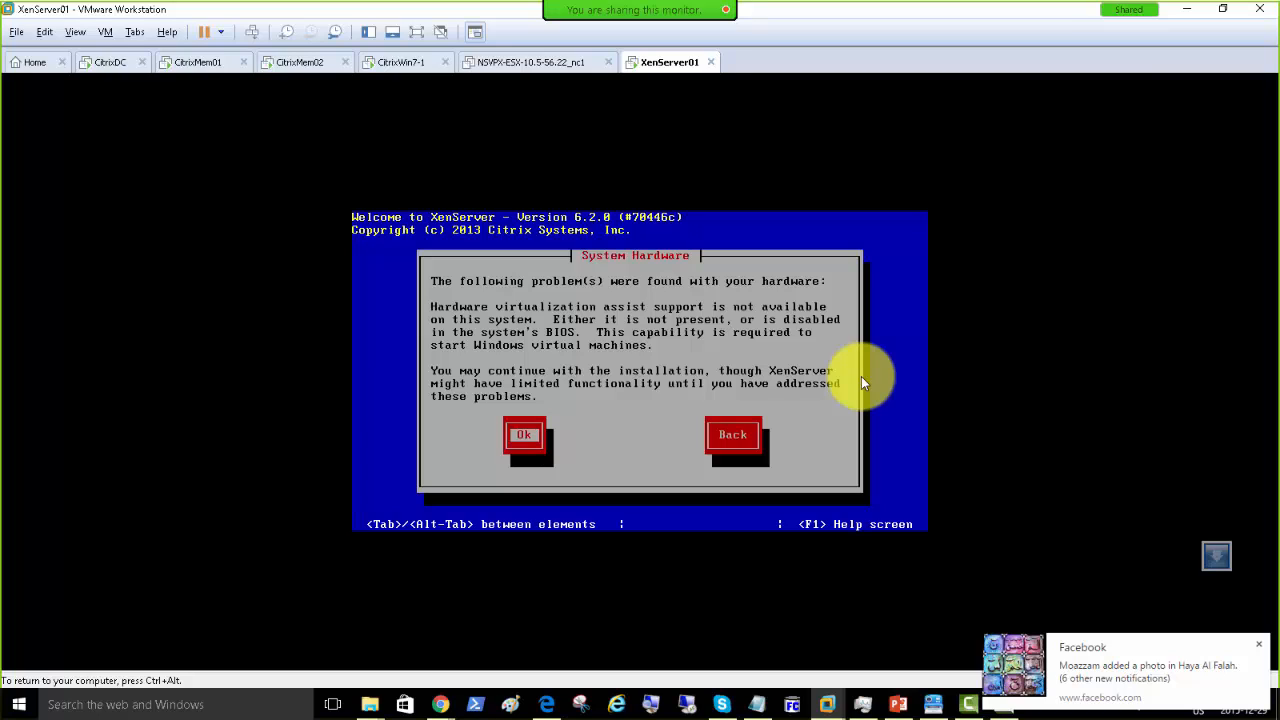
Step: Dismiss the hardware virtualization warning and confirm the 100 GB sda disk for VM storage
{"action": "key", "text": "Return"}
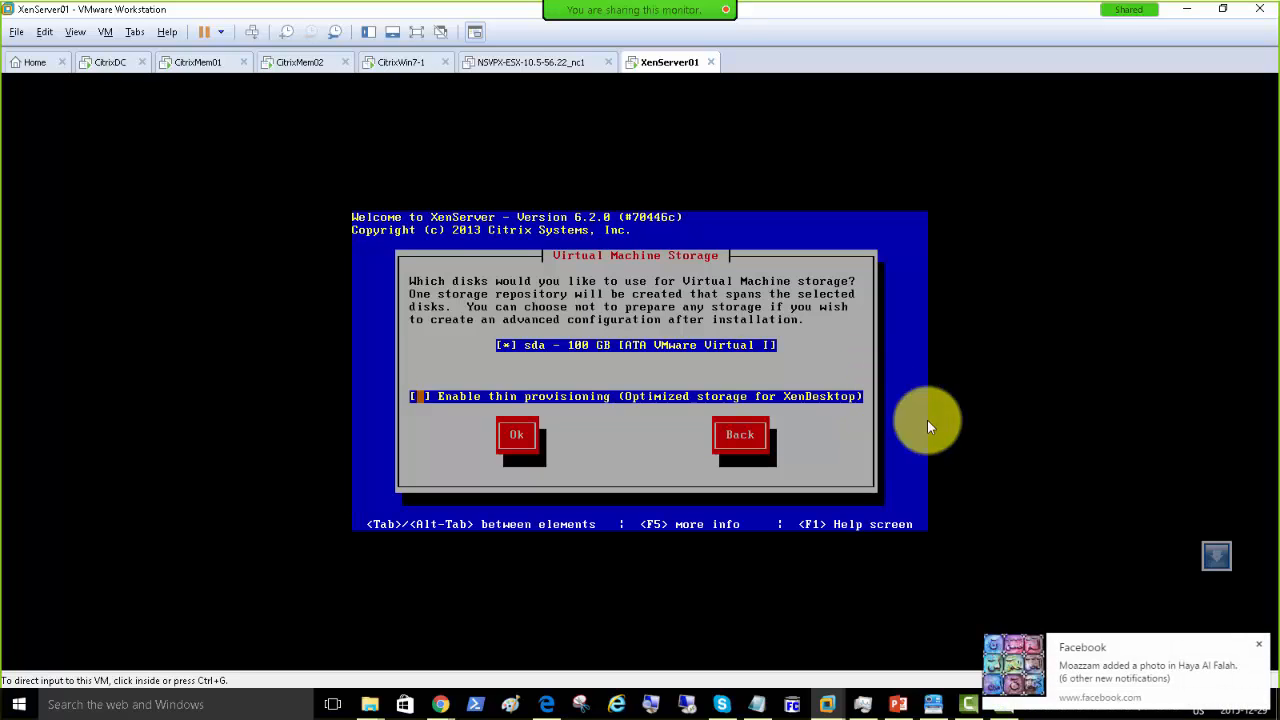
{"action": "left_click", "coordinate": [1259, 647]}
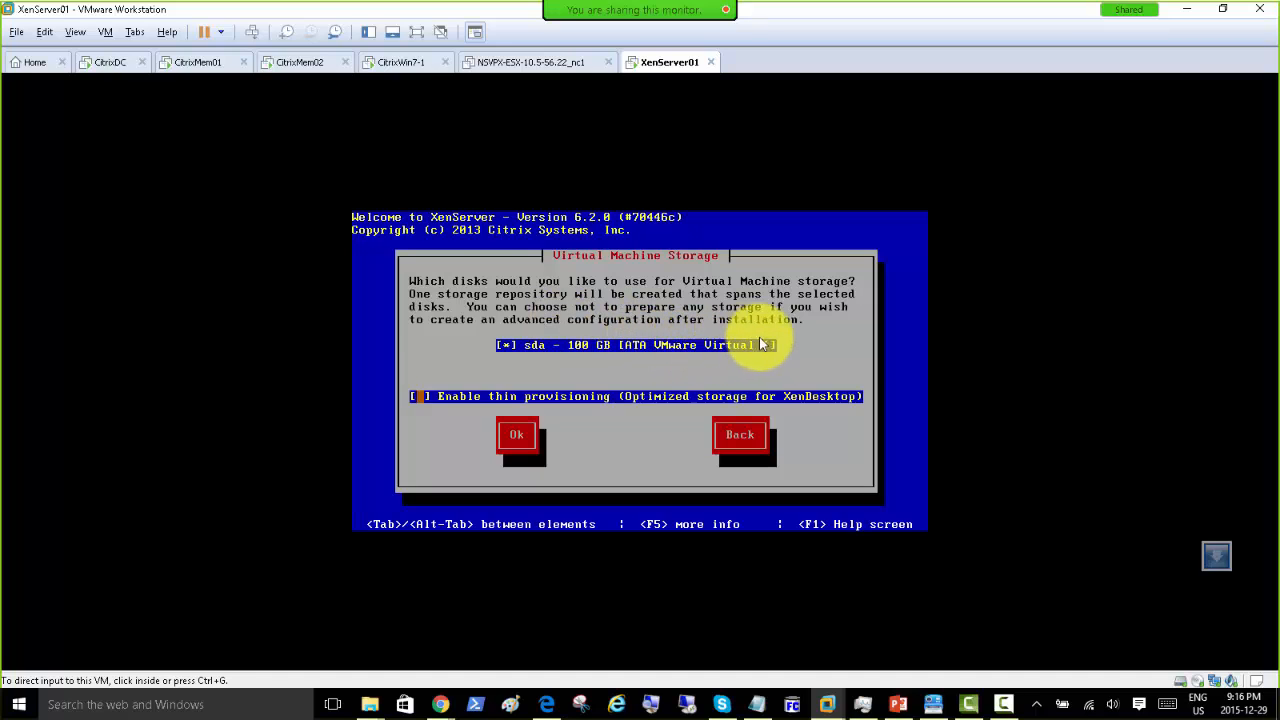
{"action": "left_click", "coordinate": [440, 352]}
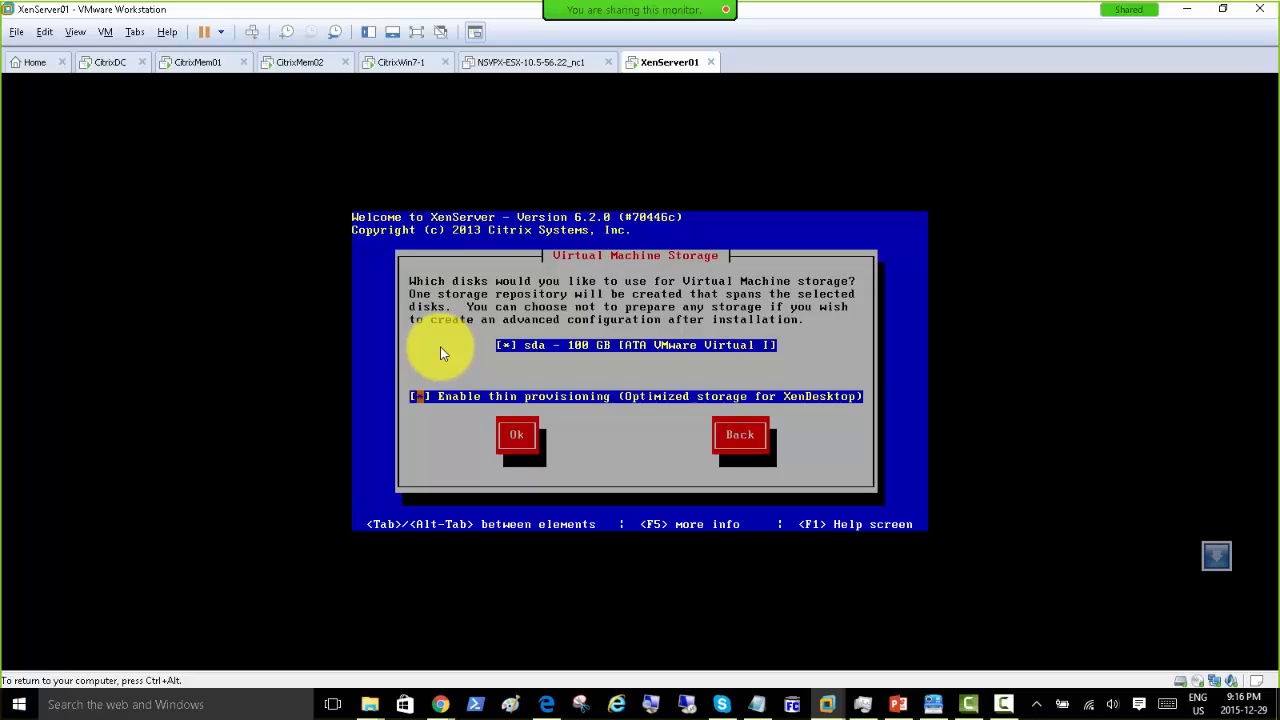
{"action": "key", "text": "Tab"}
{"action": "key", "text": "Return"}
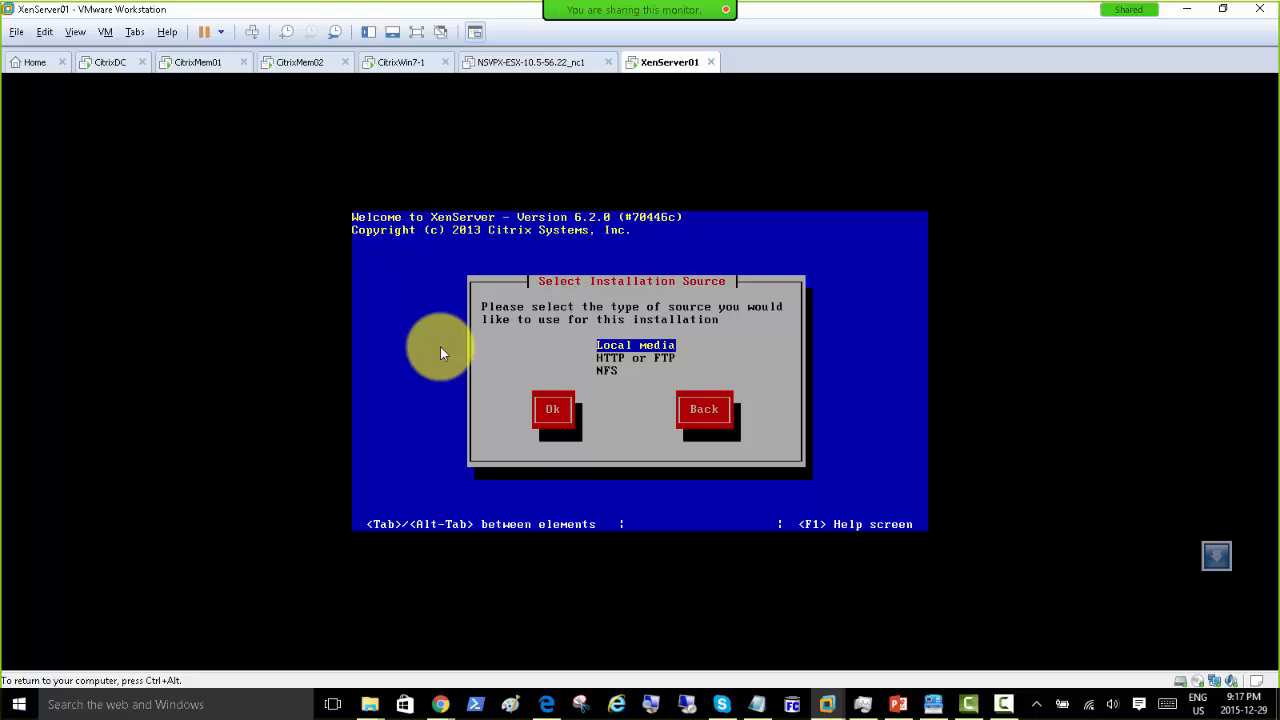
Step: Accept Local media as the install source and move to No on Supplemental Packs
{"action": "key", "text": "Tab"}
{"action": "key", "text": "Return"}
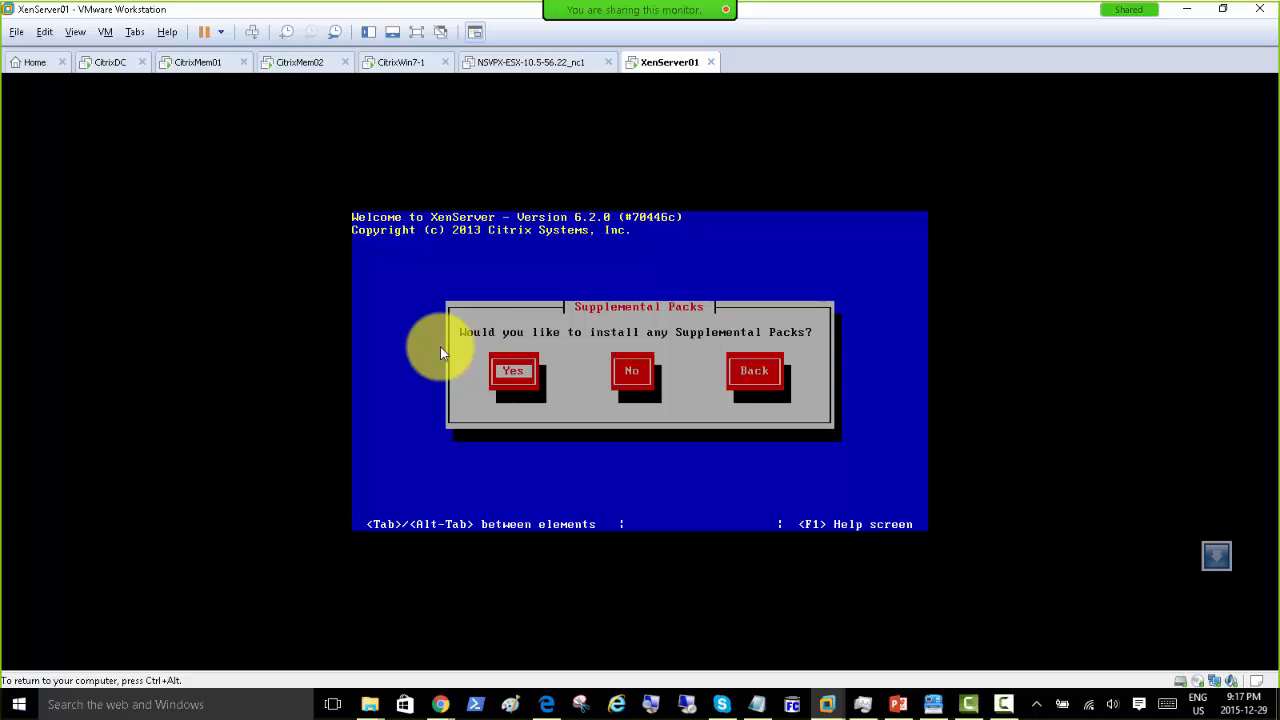
{"action": "key", "text": "Tab"}
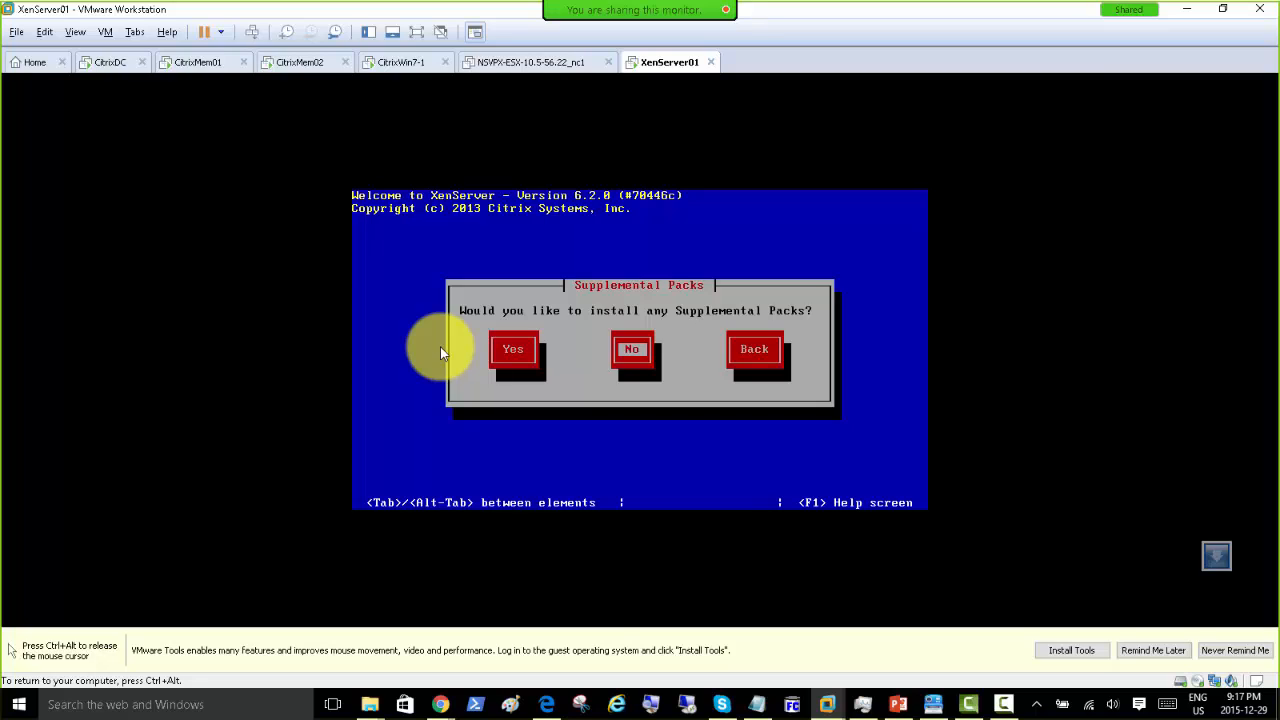
Step: Release the VM's input and bring Chrome's Citrix Try XenApp page onto this screen
{"action": "key", "text": "ctrl+alt"}
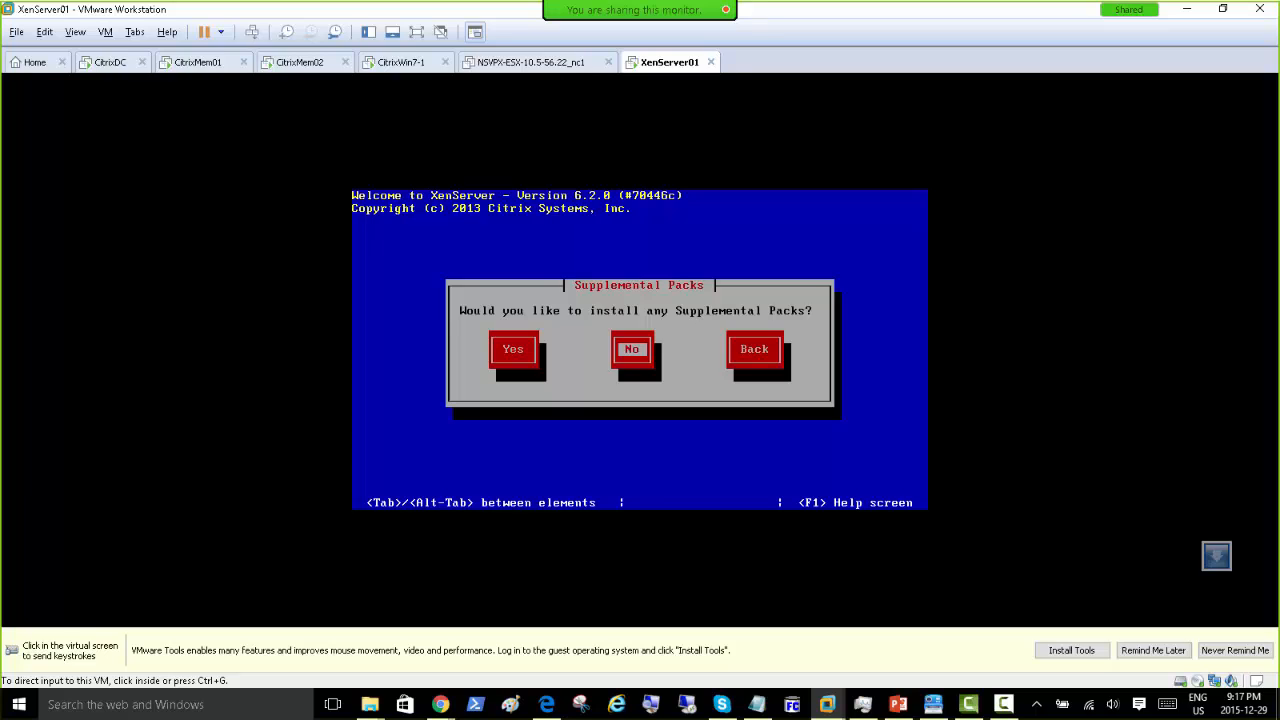
{"action": "key", "text": "alt+Tab"}
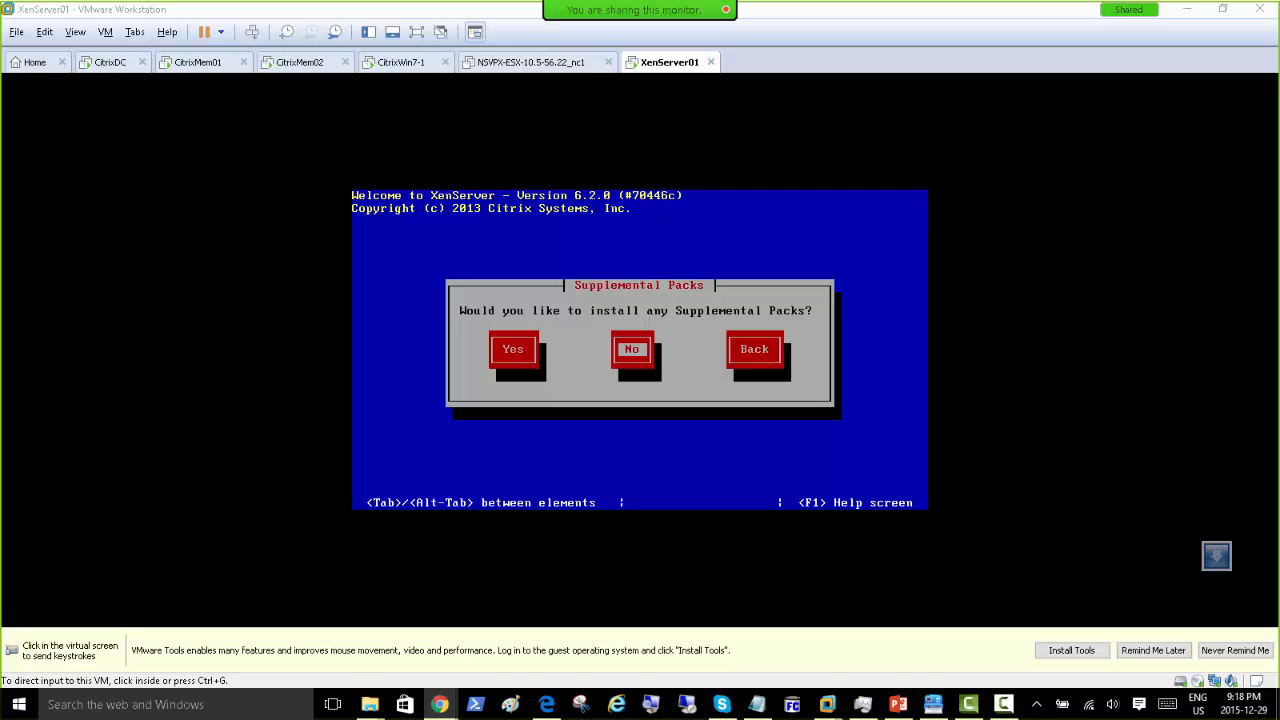
{"action": "left_click_drag", "start_coordinate": [1279, 60], "coordinate": [565, 47]}
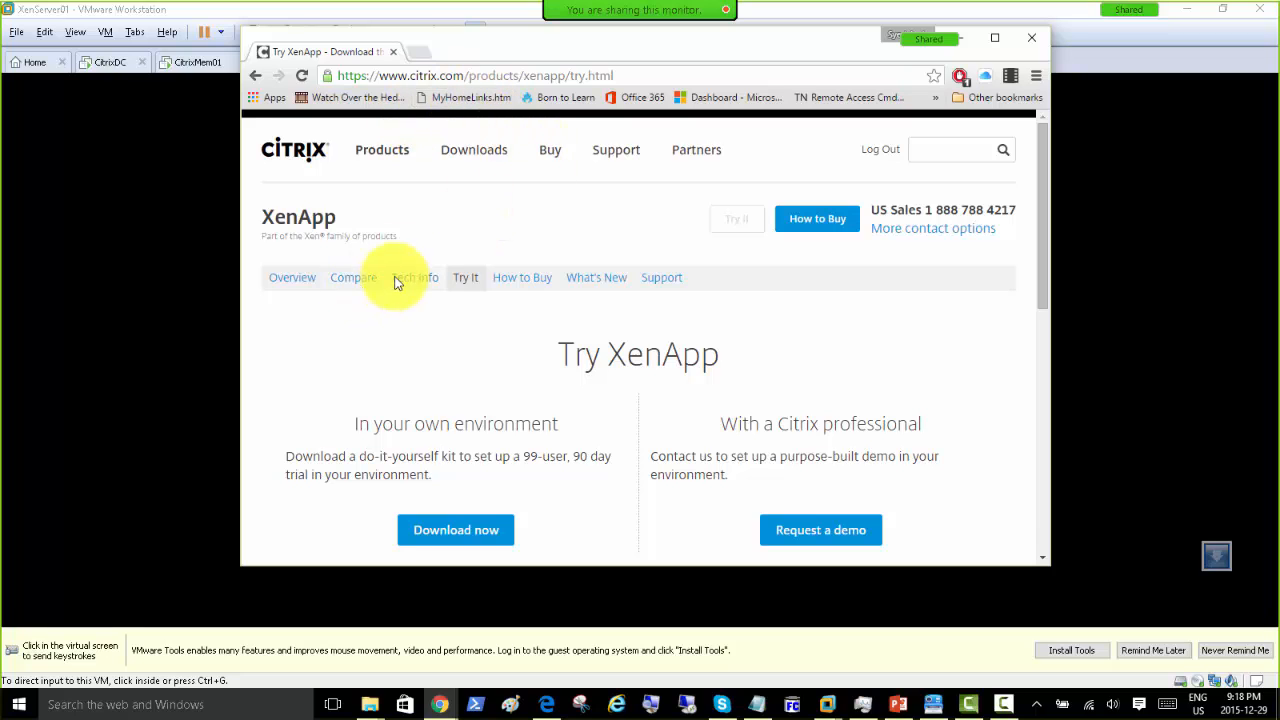
Step: Choose XenServer under Downloads > Find Downloads on the Citrix site
{"action": "left_click", "coordinate": [457, 149]}
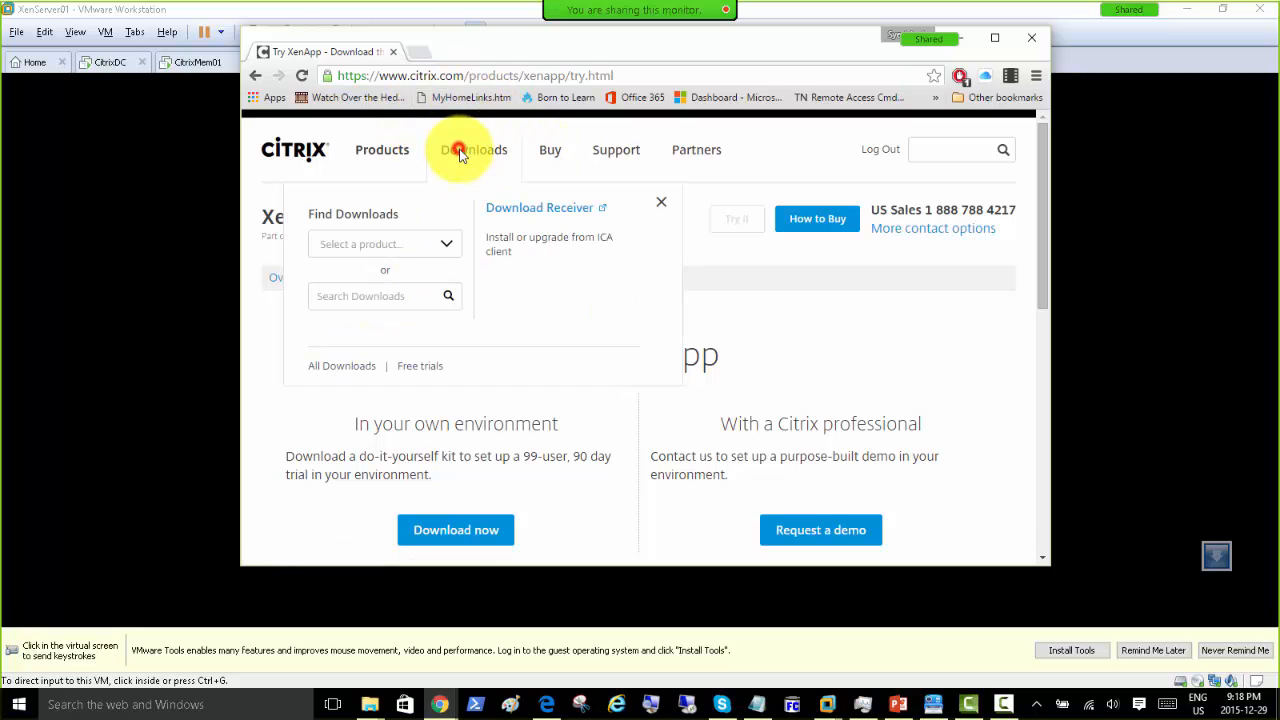
{"action": "left_click", "coordinate": [447, 245]}
{"action": "left_click_drag", "start_coordinate": [477, 297], "coordinate": [479, 408]}
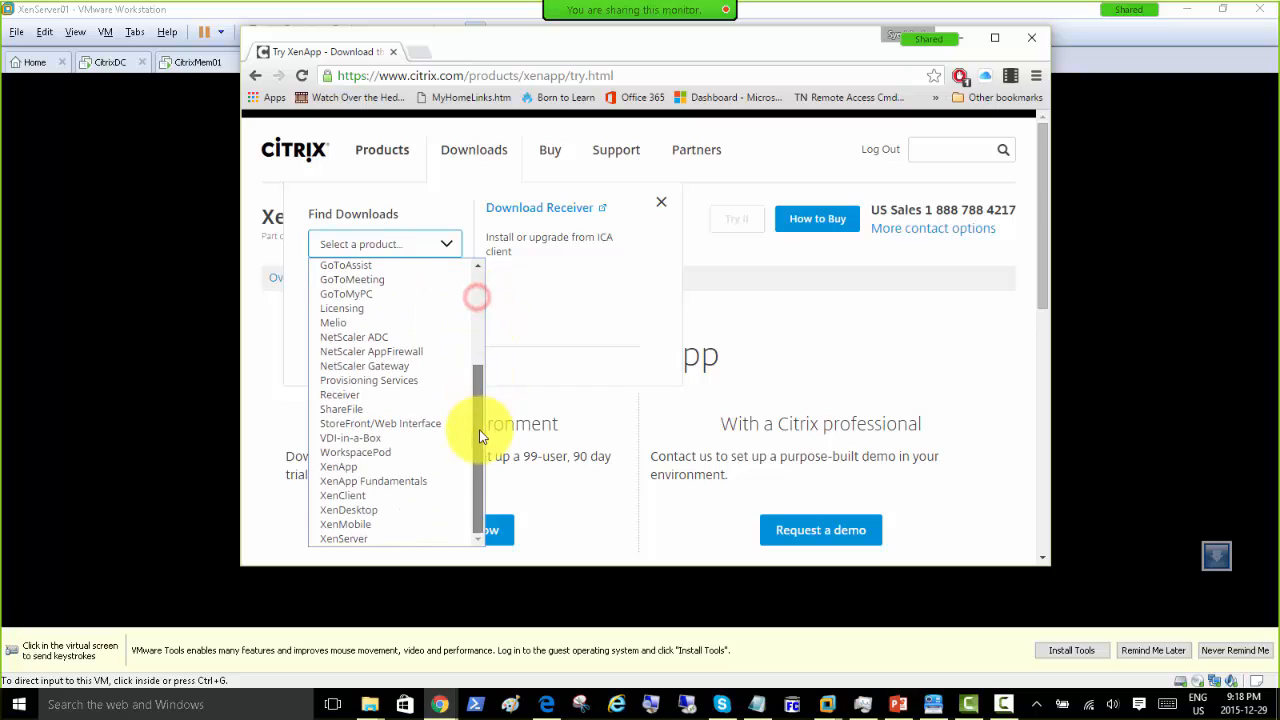
{"action": "left_click", "coordinate": [404, 538]}
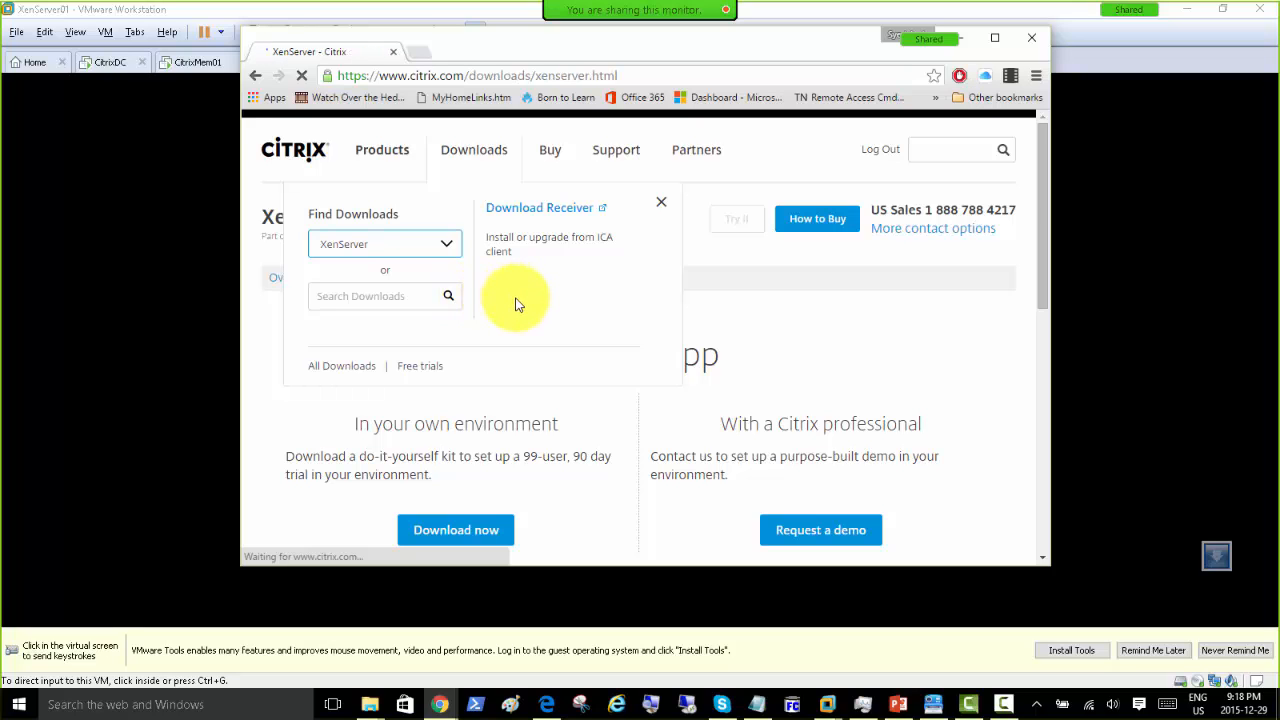
{"action": "left_click", "coordinate": [649, 329]}
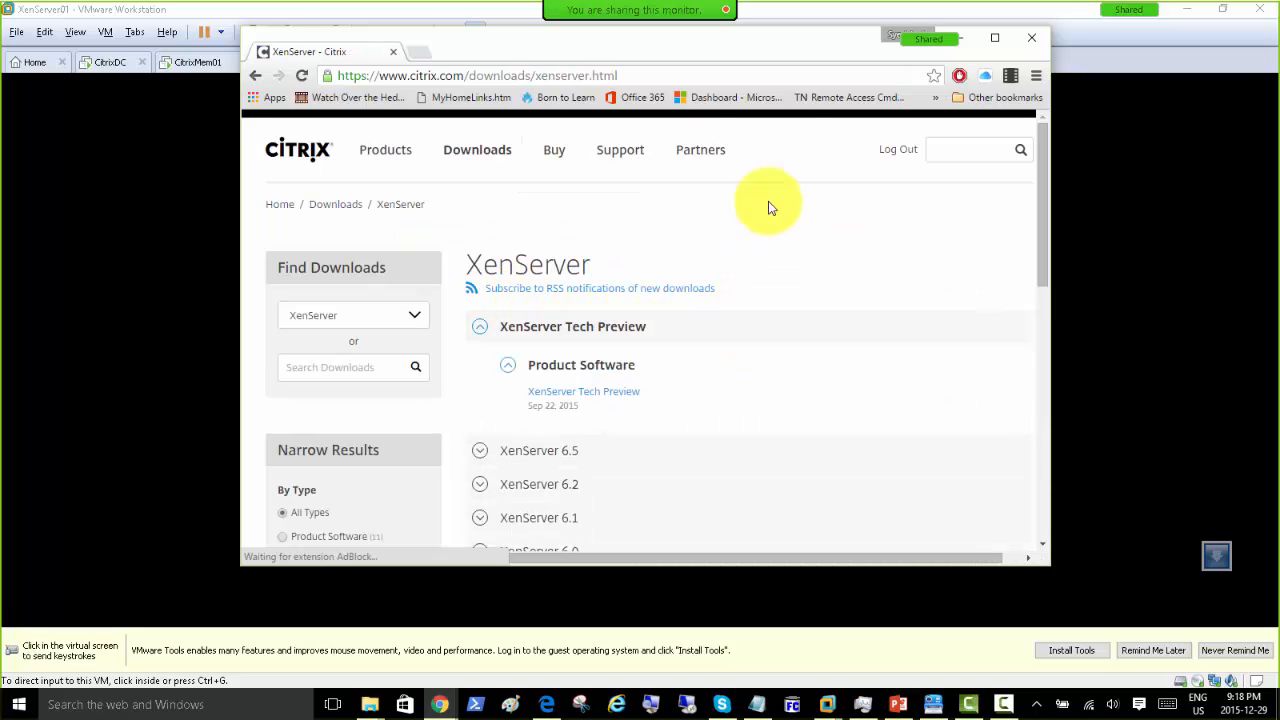
Step: Maximize Chrome, expand the XenServer 6.5 and 6.2 Product Software sections, and open XenServer 6.5
{"action": "left_click_drag", "start_coordinate": [666, 49], "coordinate": [636, 25]}
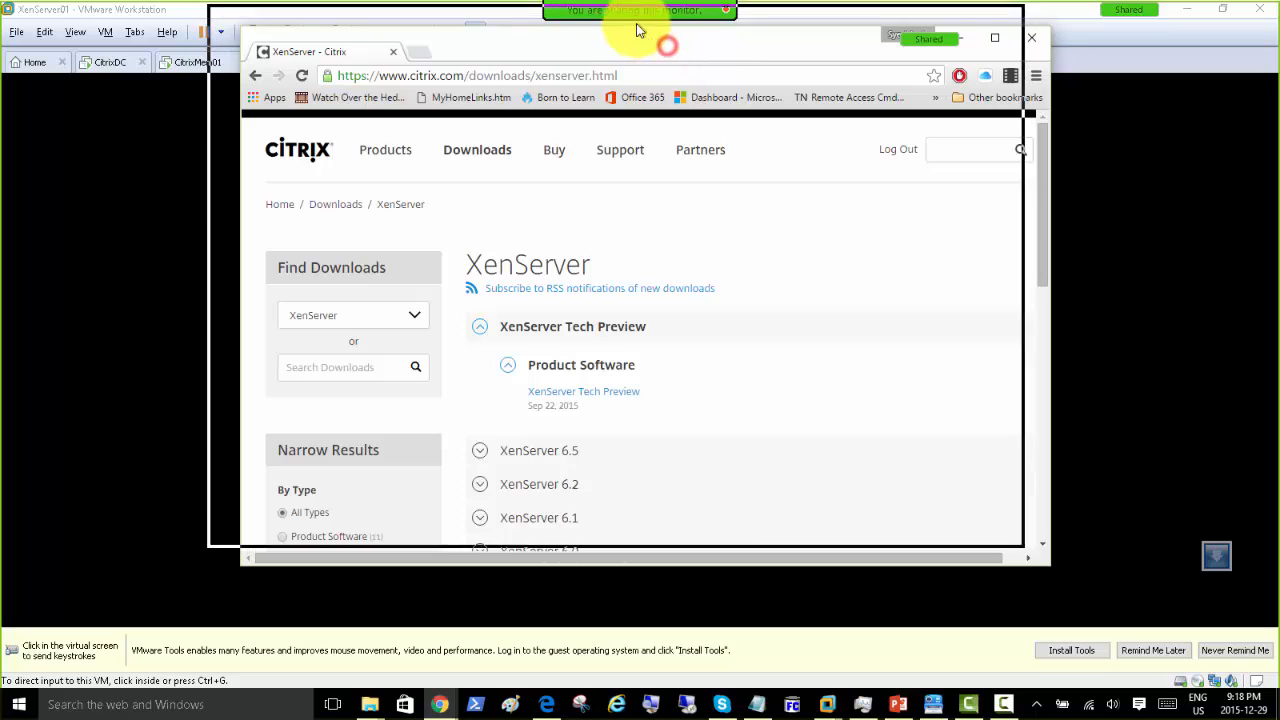
{"action": "double_click", "coordinate": [477, 23]}
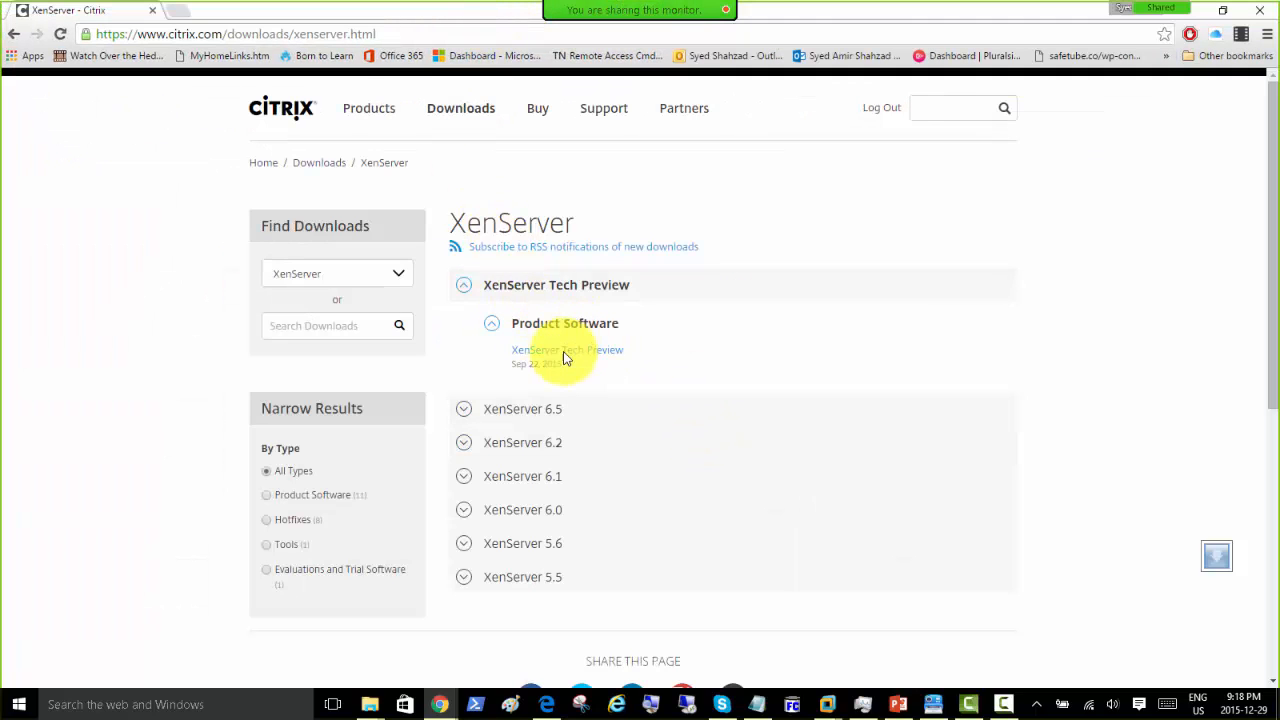
{"action": "left_click", "coordinate": [463, 411]}
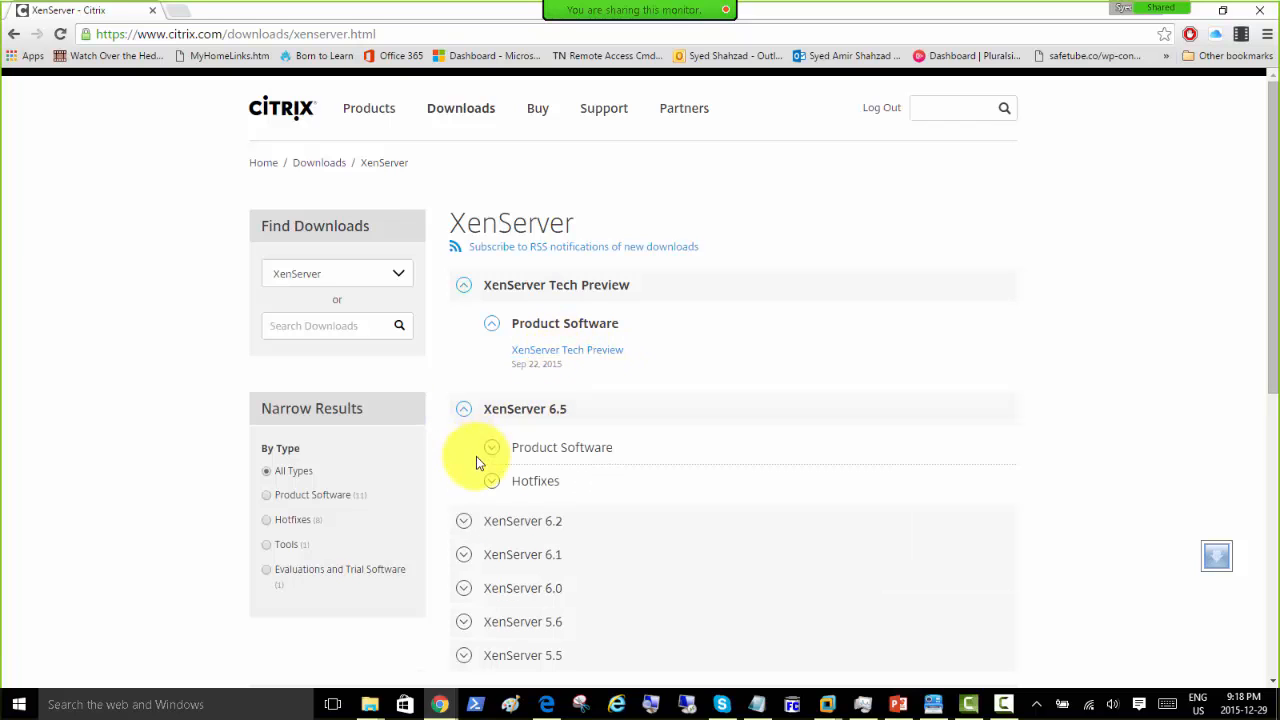
{"action": "left_click", "coordinate": [492, 449]}
{"action": "scroll", "coordinate": [628, 471], "scroll_direction": "down", "scroll_amount": 1}
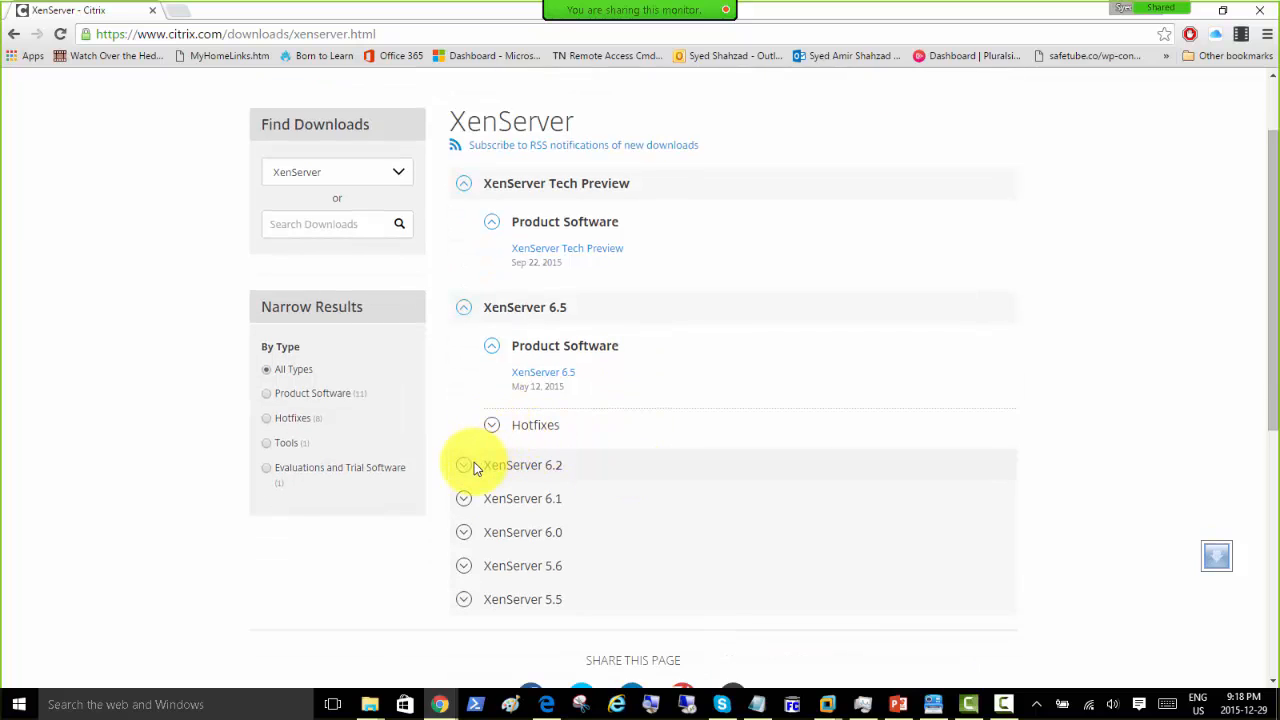
{"action": "left_click", "coordinate": [465, 466]}
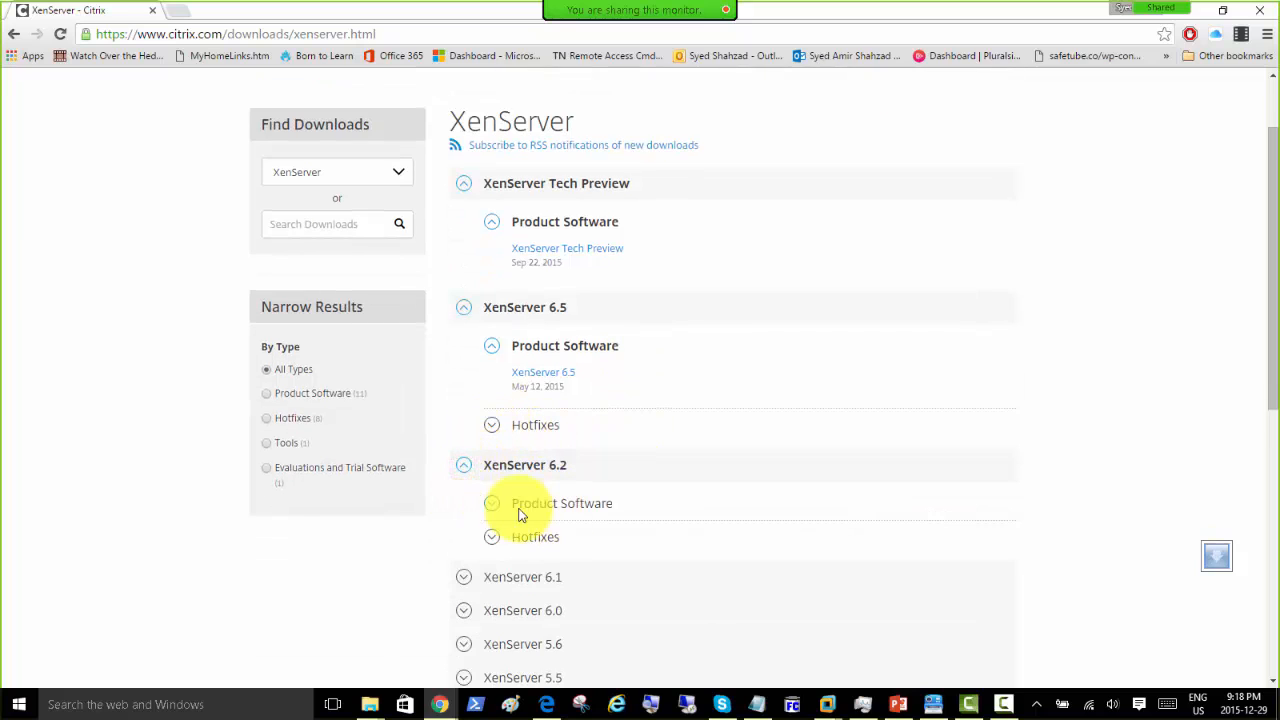
{"action": "left_click", "coordinate": [494, 507]}
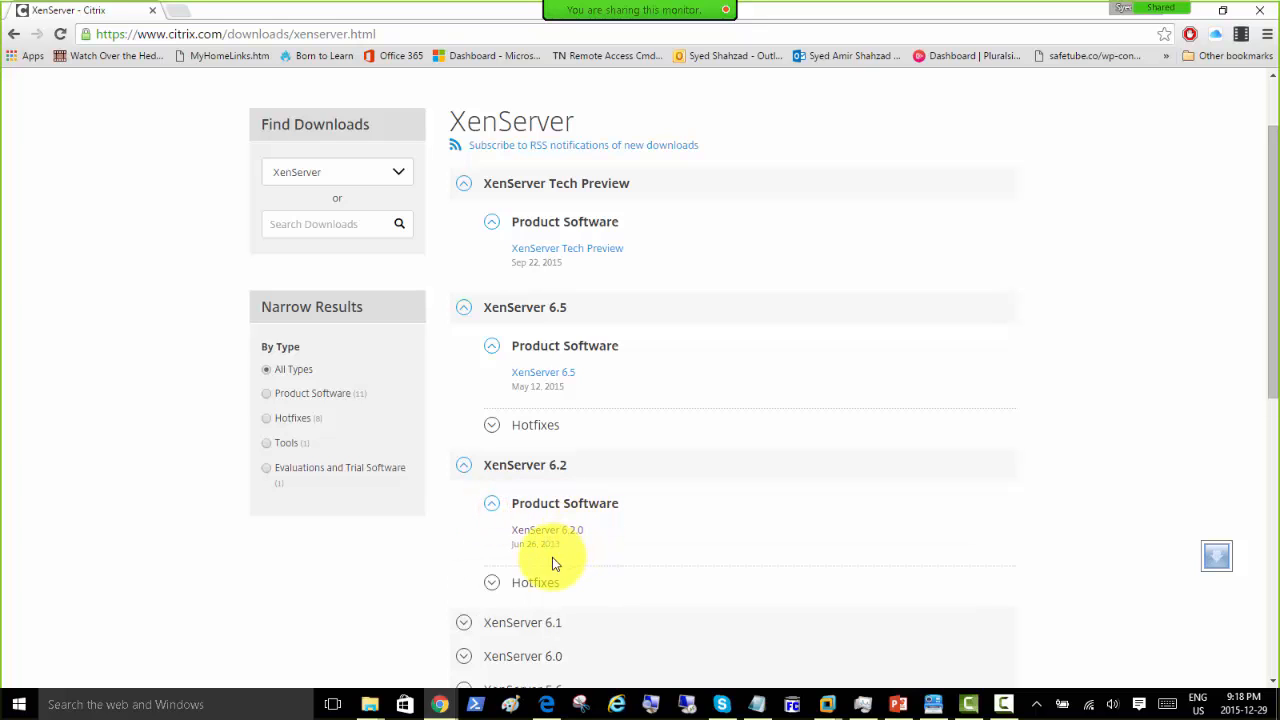
{"action": "left_click", "coordinate": [540, 374]}
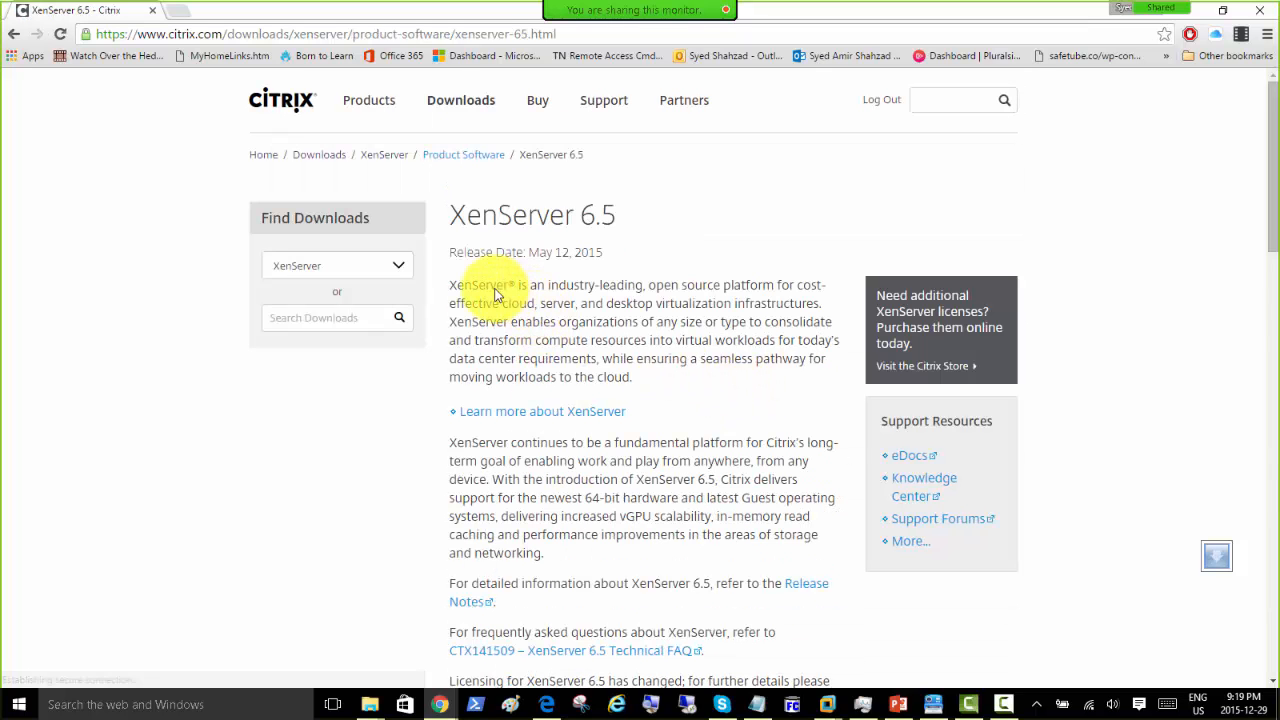
Step: Select the description text, scroll the page, and copy the XenServer 6.5 page URL
{"action": "left_click_drag", "start_coordinate": [501, 286], "coordinate": [745, 401]}
{"action": "scroll", "coordinate": [732, 425], "scroll_direction": "down", "scroll_amount": 2}
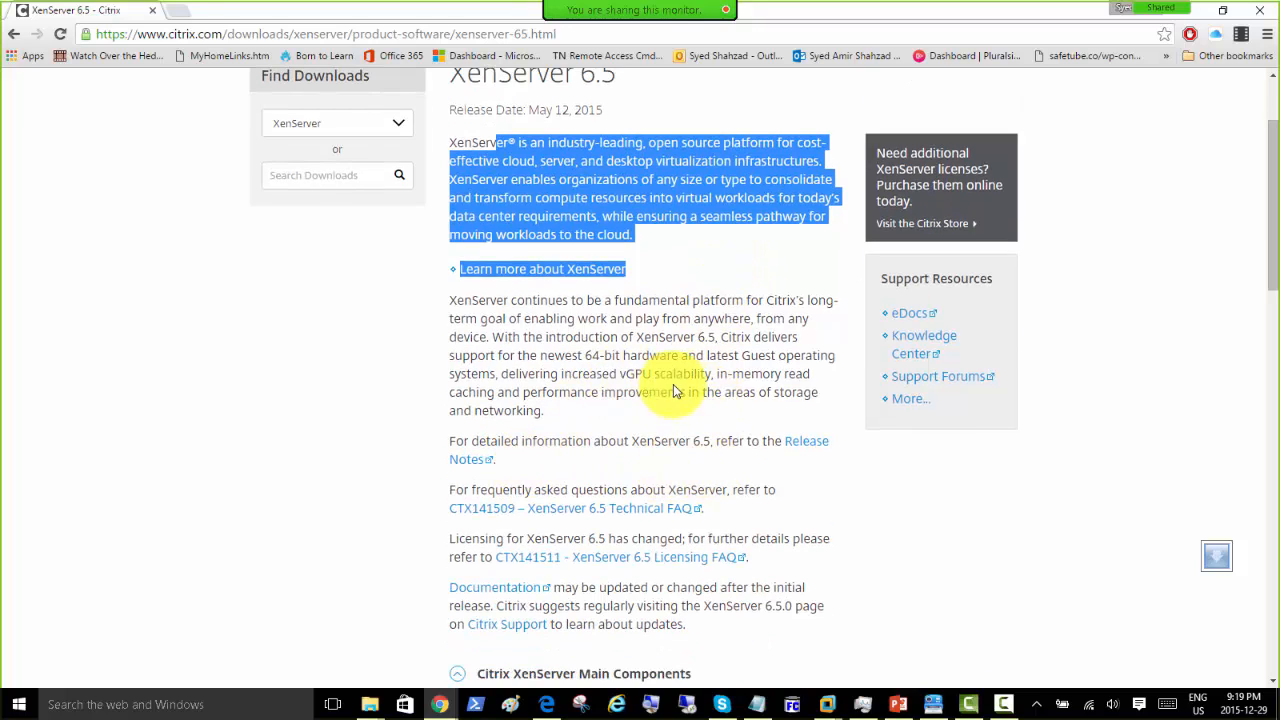
{"action": "scroll", "coordinate": [612, 393], "scroll_direction": "down", "scroll_amount": 2}
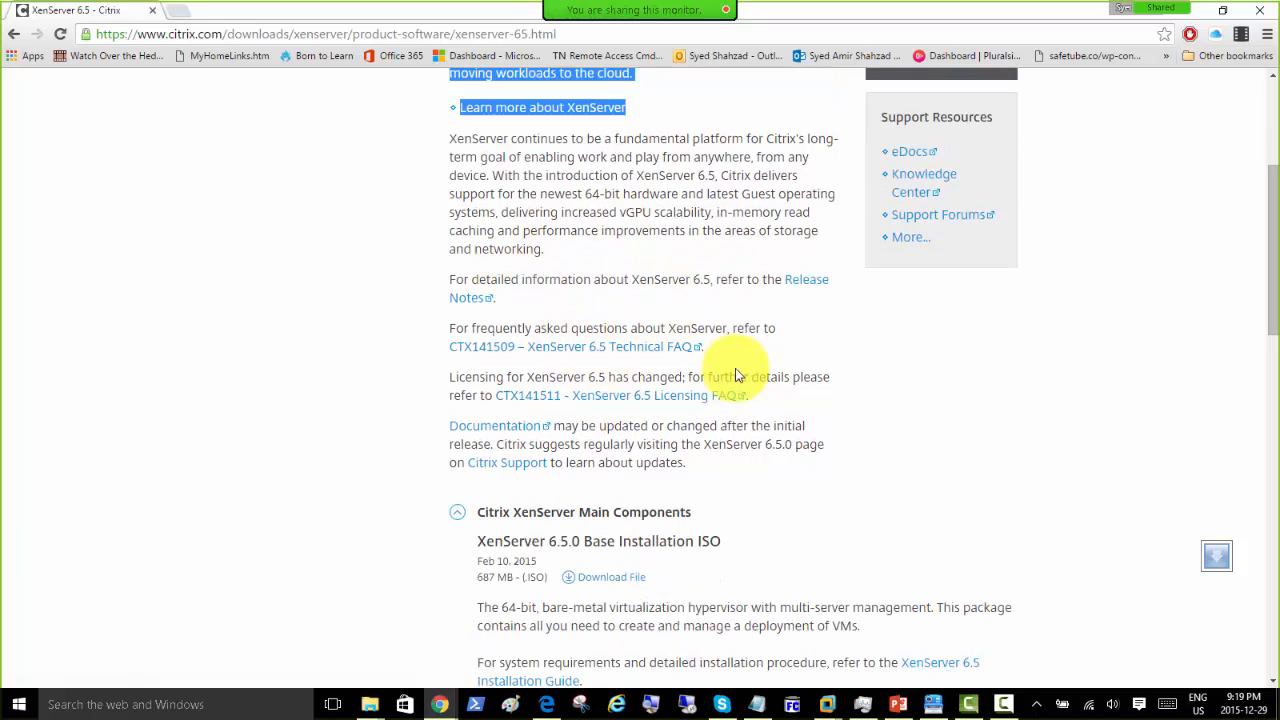
{"action": "scroll", "coordinate": [392, 356], "scroll_direction": "down", "scroll_amount": 2}
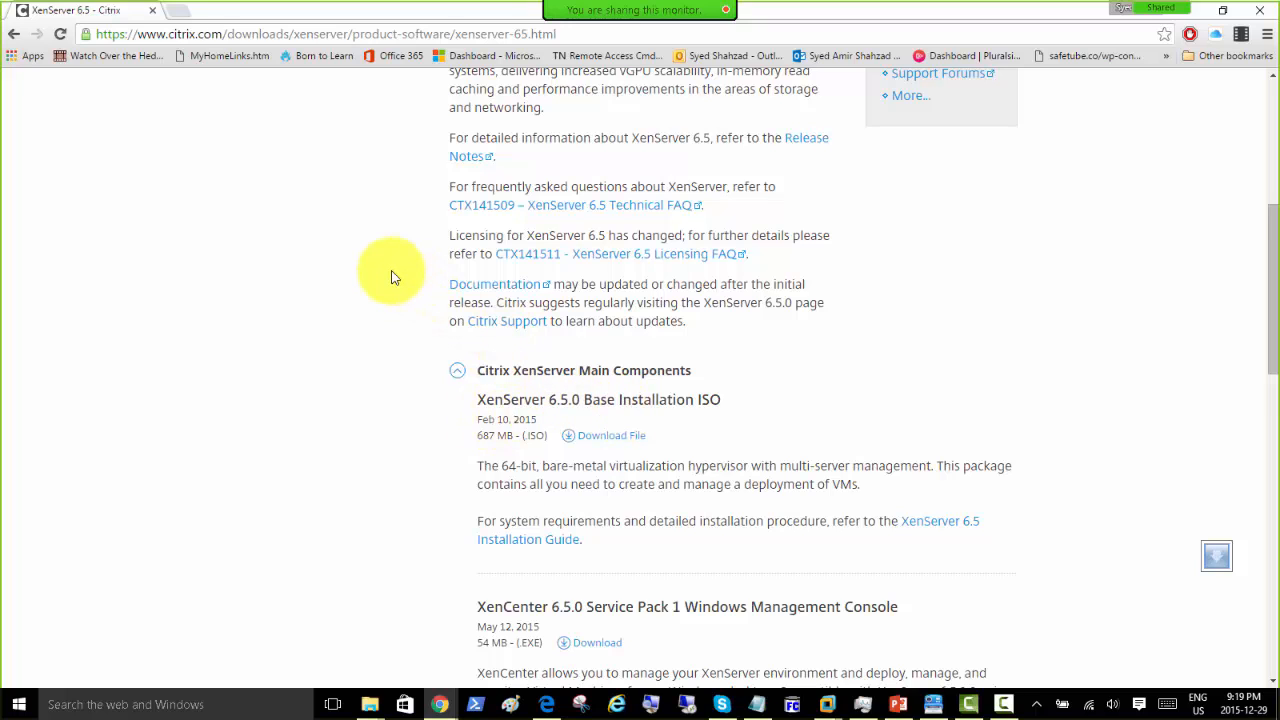
{"action": "scroll", "coordinate": [386, 277], "scroll_direction": "down", "scroll_amount": 1}
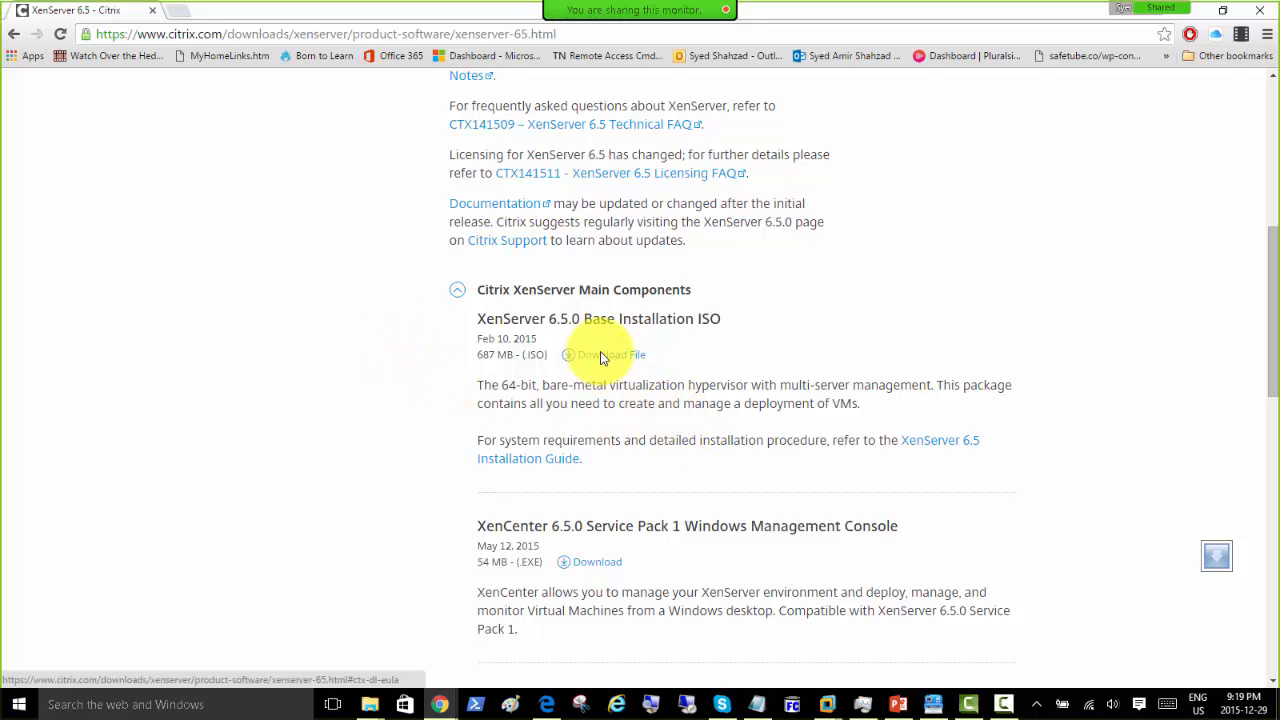
{"action": "left_click", "coordinate": [578, 36]}
{"action": "right_click", "coordinate": [505, 38]}
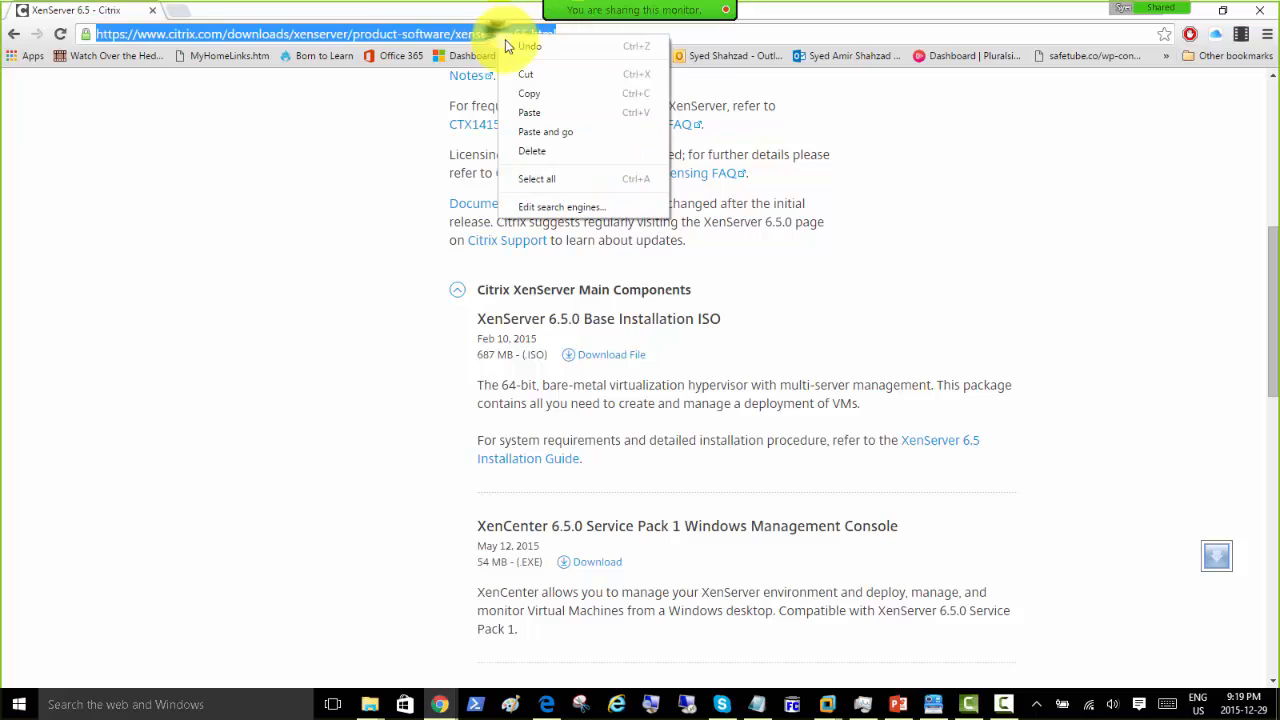
{"action": "left_click", "coordinate": [532, 91]}
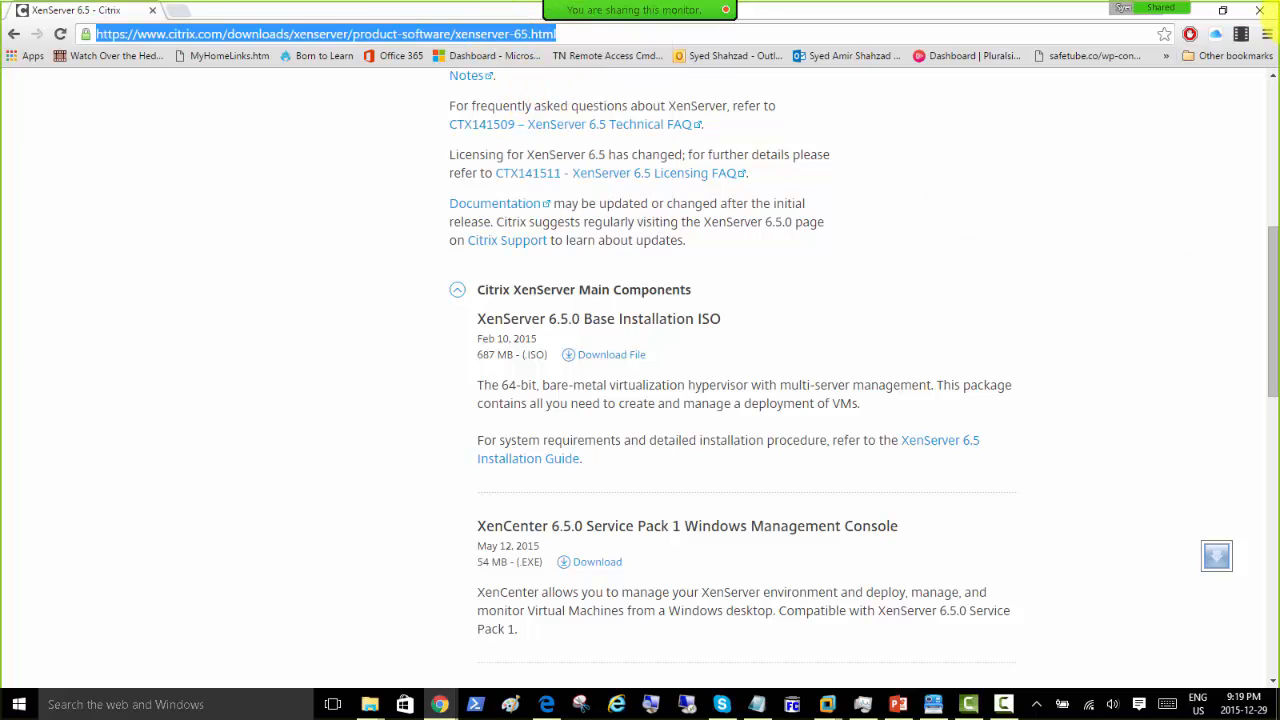
Step: Open the XenServer 6.5 Installation Guide article CTX141501 in a new tab
{"action": "left_click", "coordinate": [1279, 26]}
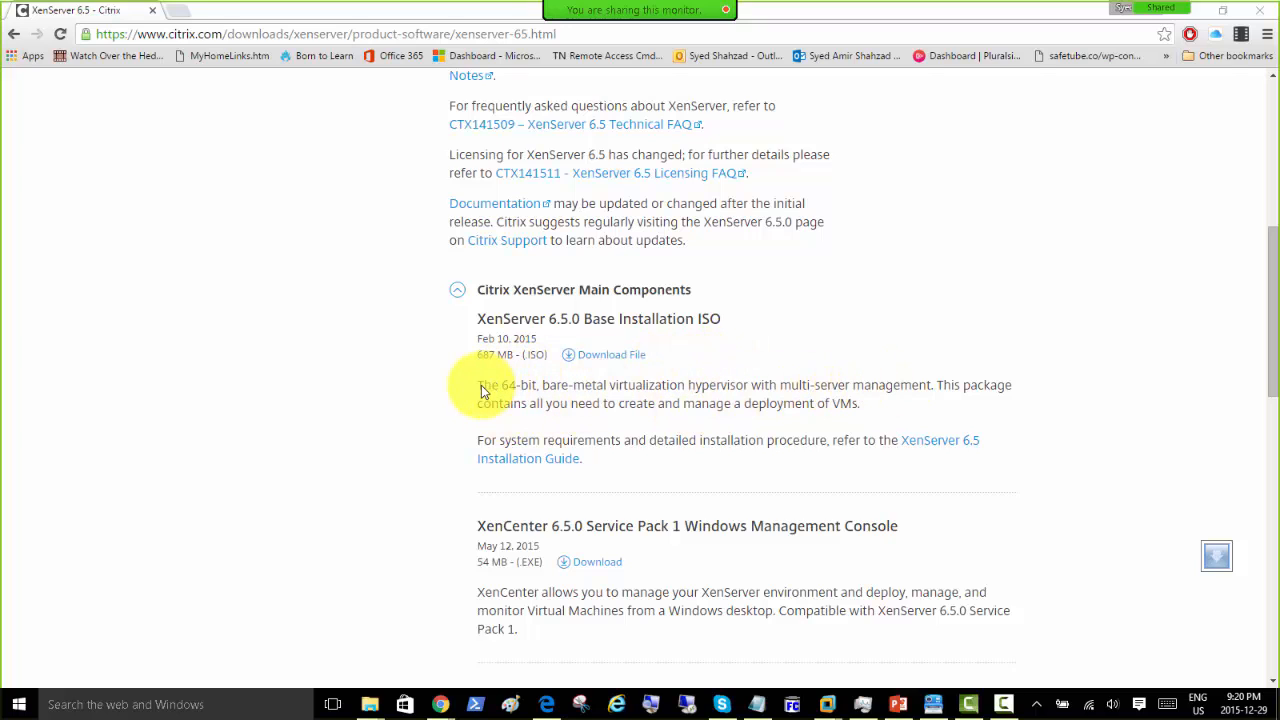
{"action": "left_click_drag", "start_coordinate": [481, 385], "coordinate": [836, 420]}
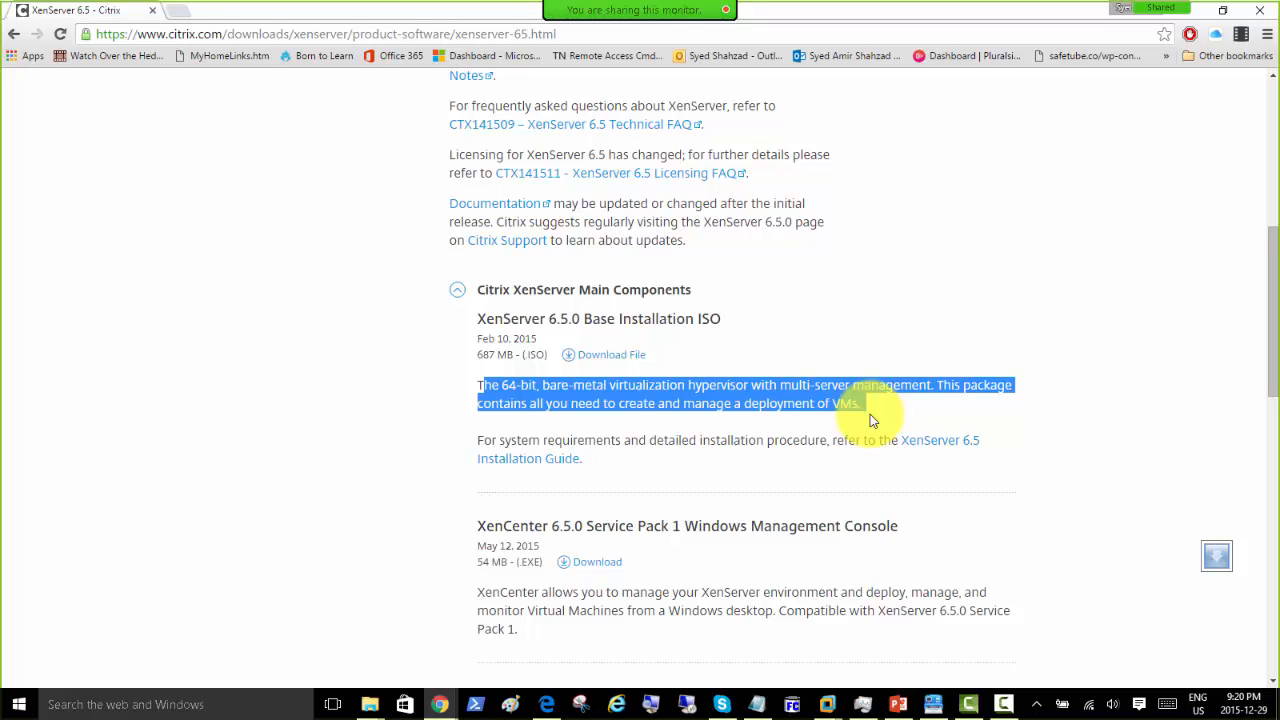
{"action": "left_click", "coordinate": [933, 440]}
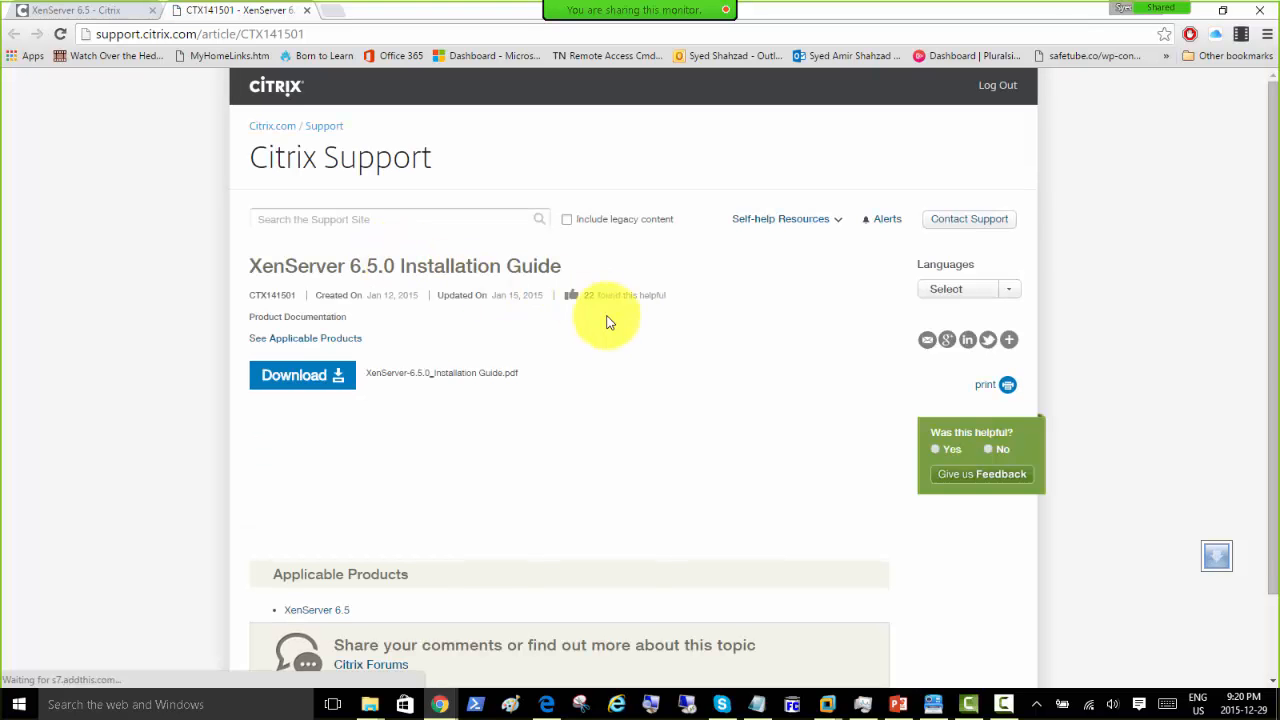
Step: Open the XenServer 6.5.0 Installation Guide PDF and scroll through its Contents
{"action": "scroll", "coordinate": [166, 366], "scroll_direction": "down", "scroll_amount": 2}
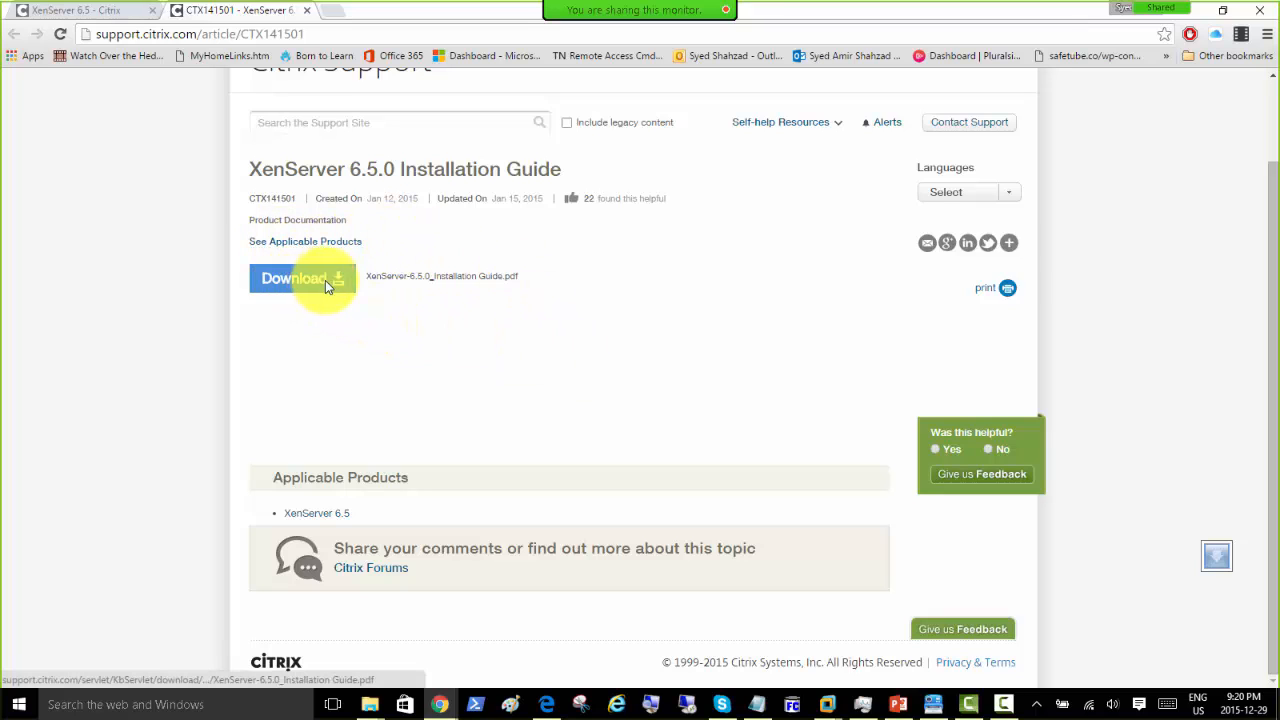
{"action": "left_click", "coordinate": [489, 277]}
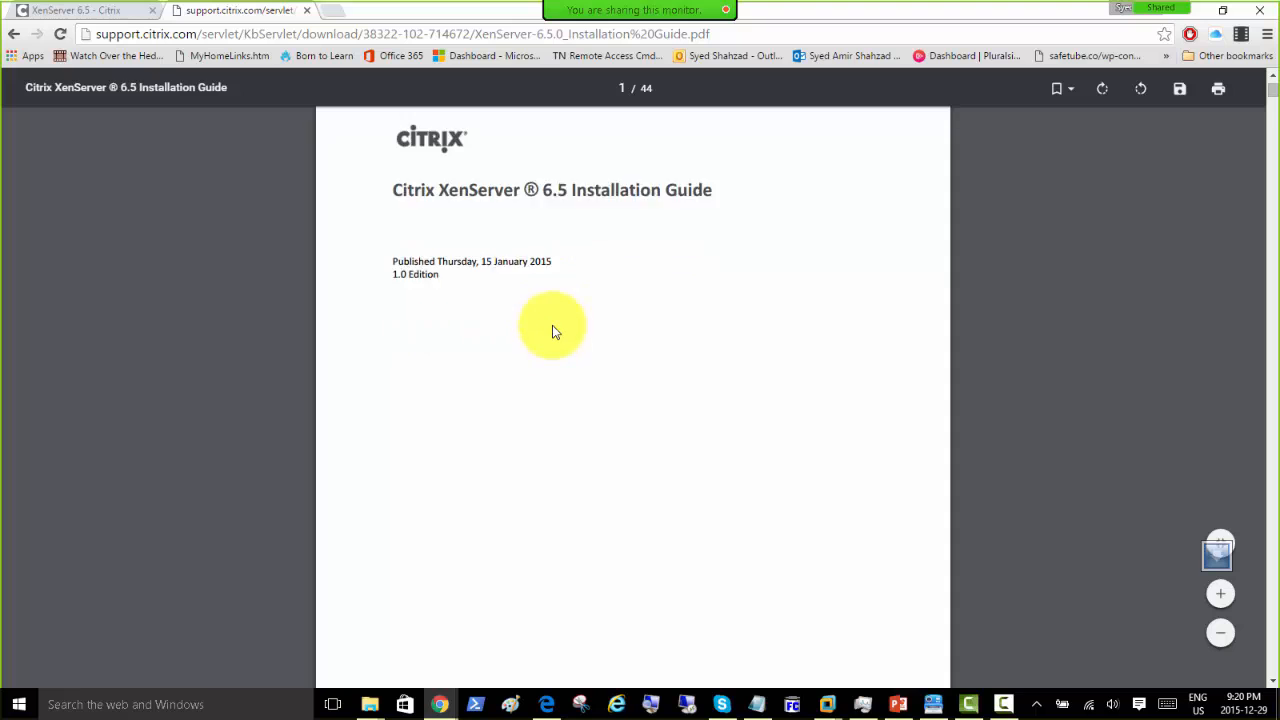
{"action": "scroll", "coordinate": [555, 332], "scroll_direction": "down", "scroll_amount": 15}
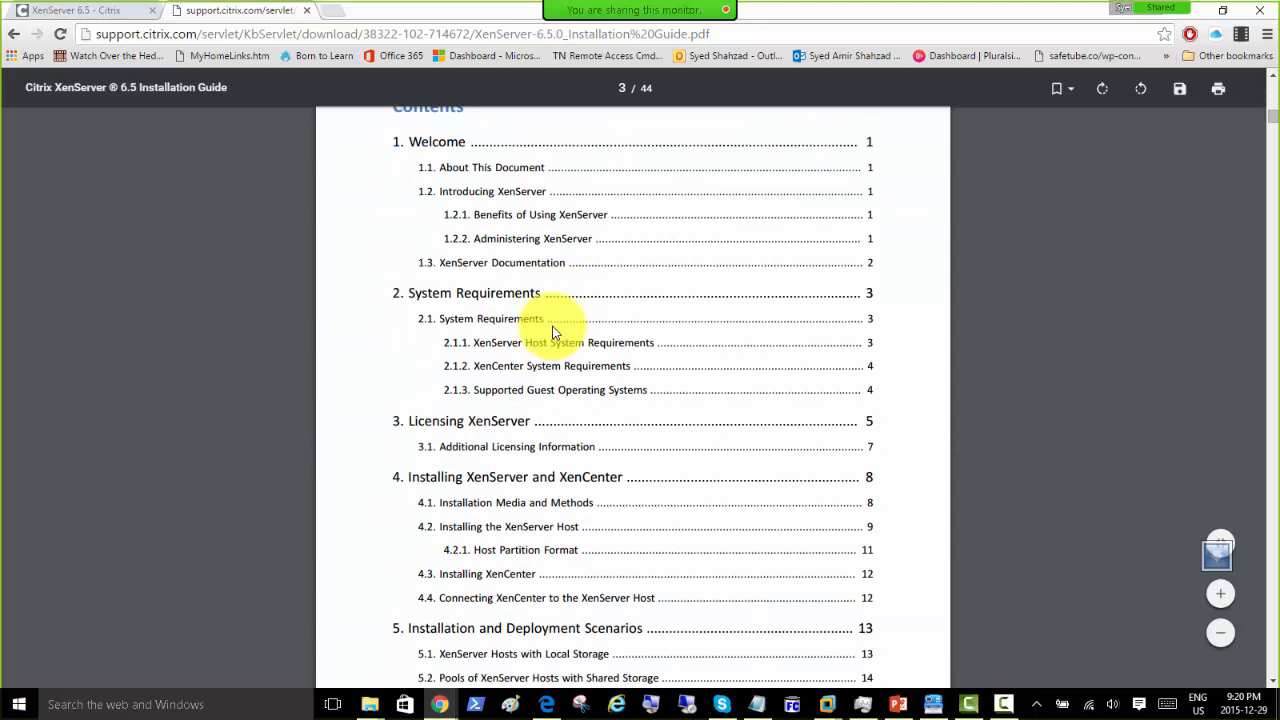
{"action": "scroll", "coordinate": [553, 332], "scroll_direction": "down", "scroll_amount": 4}
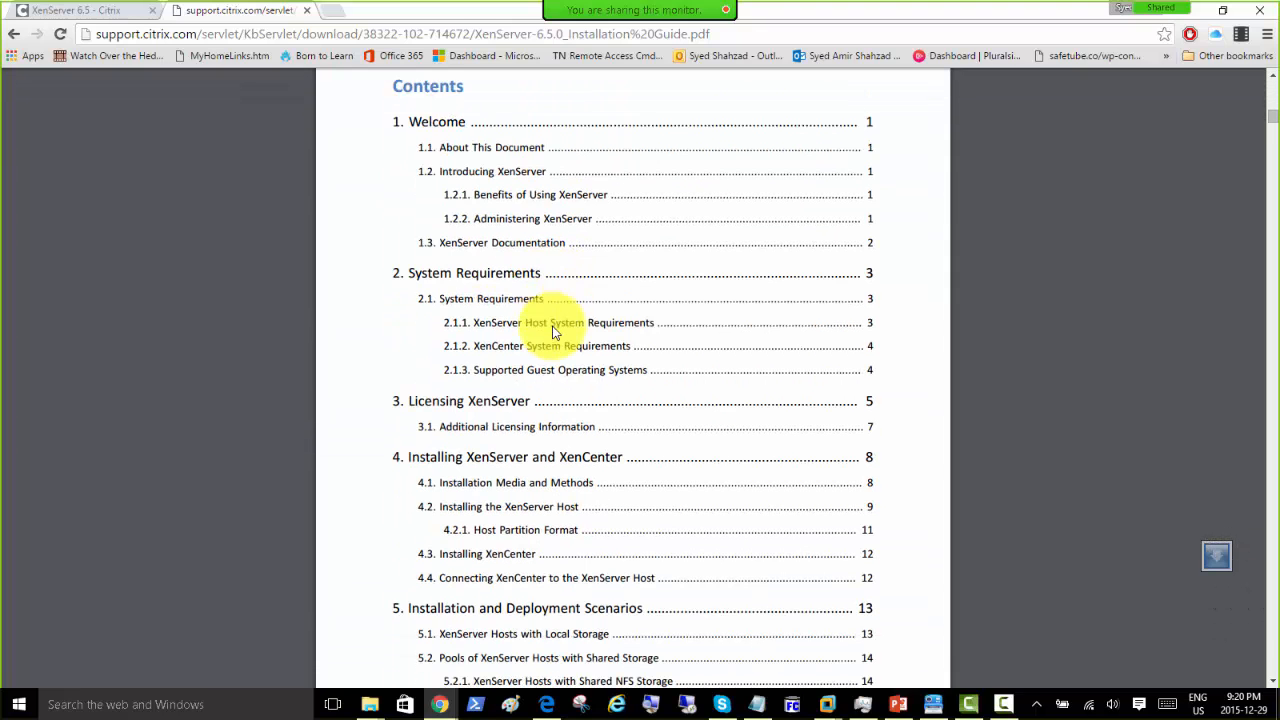
{"action": "scroll", "coordinate": [553, 332], "scroll_direction": "down", "scroll_amount": 18}
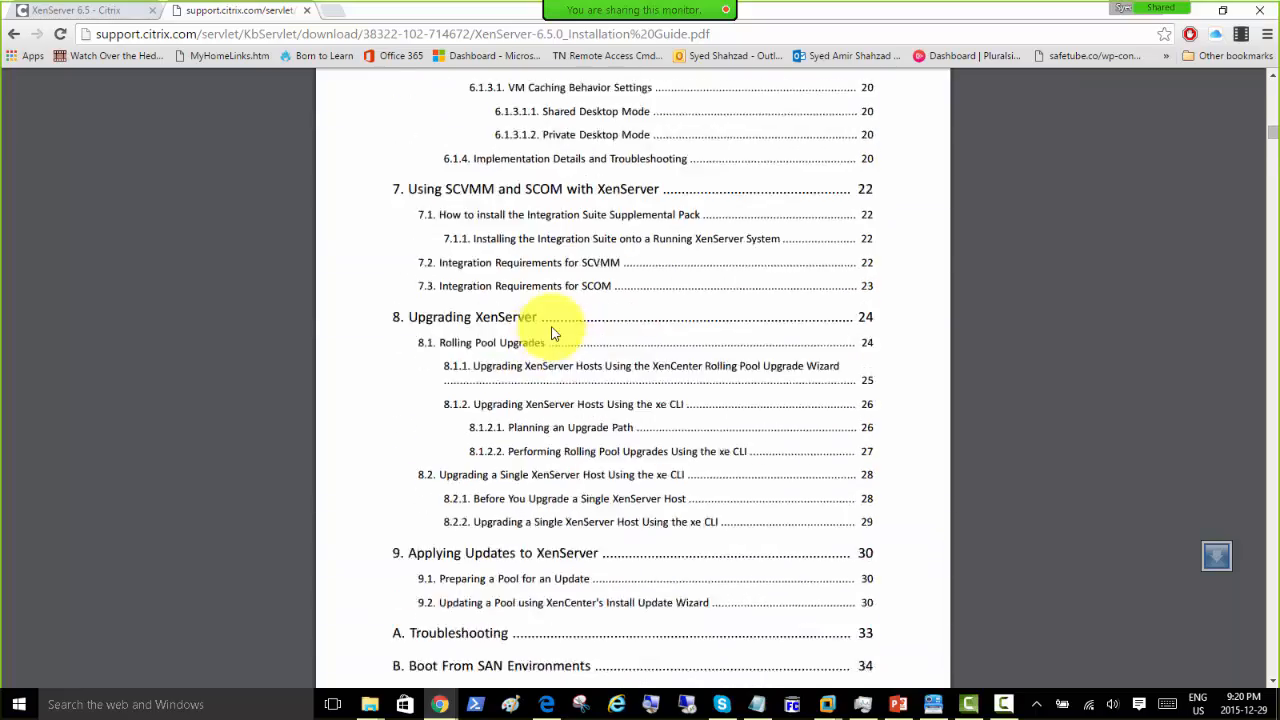
{"action": "scroll", "coordinate": [553, 332], "scroll_direction": "down", "scroll_amount": 10}
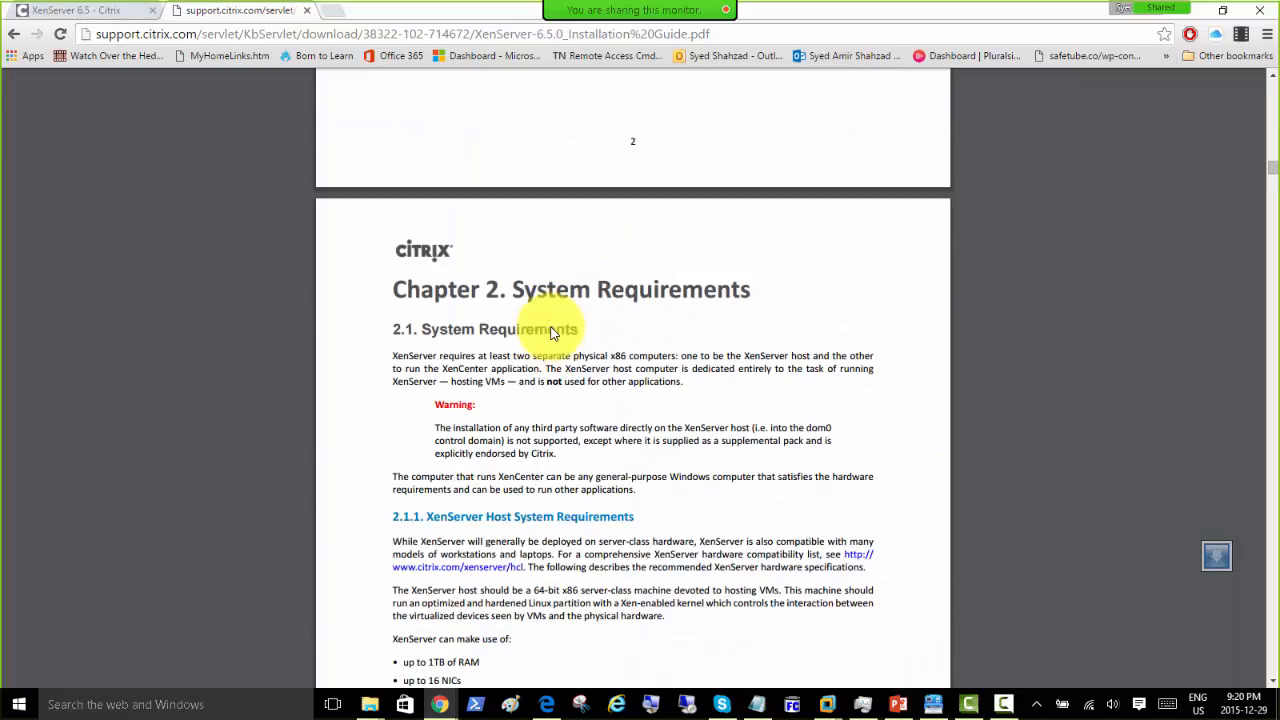
{"action": "scroll", "coordinate": [553, 332], "scroll_direction": "up", "scroll_amount": 8}
{"action": "scroll", "coordinate": [549, 333], "scroll_direction": "up", "scroll_amount": 2}
{"action": "scroll", "coordinate": [549, 333], "scroll_direction": "down", "scroll_amount": 5}
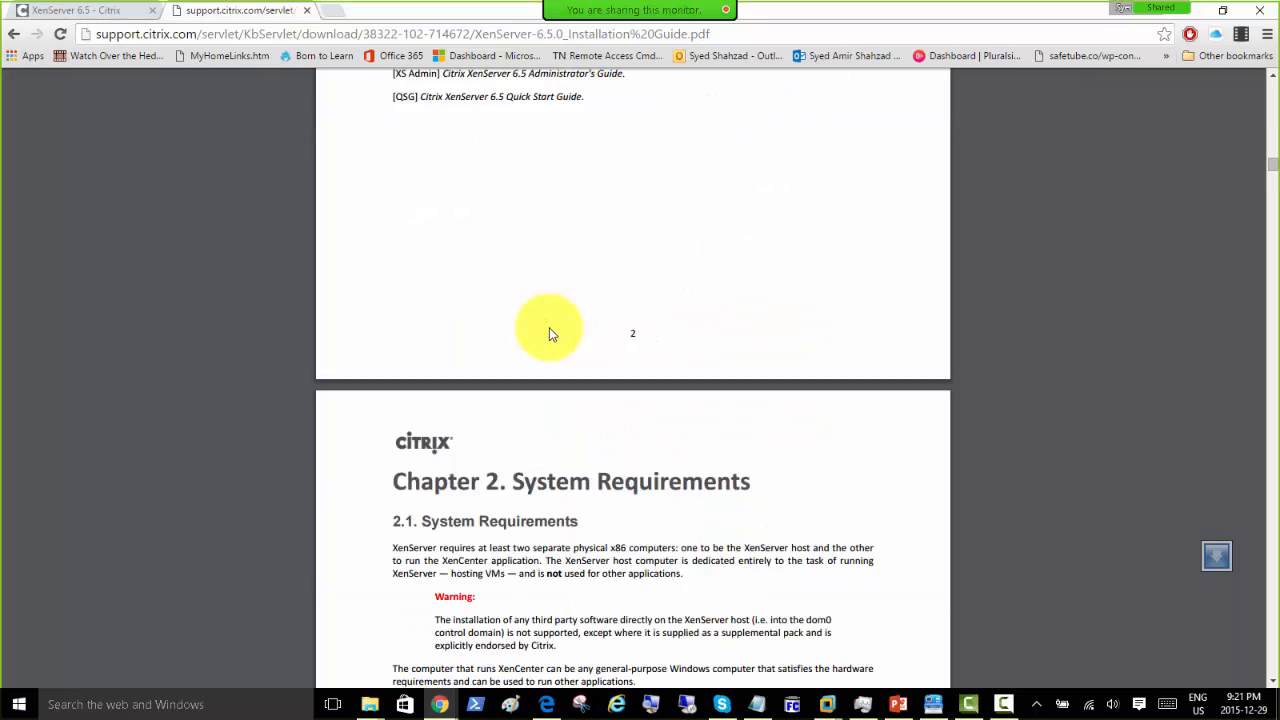
{"action": "scroll", "coordinate": [549, 333], "scroll_direction": "up", "scroll_amount": 15}
{"action": "scroll", "coordinate": [549, 333], "scroll_direction": "up", "scroll_amount": 1}
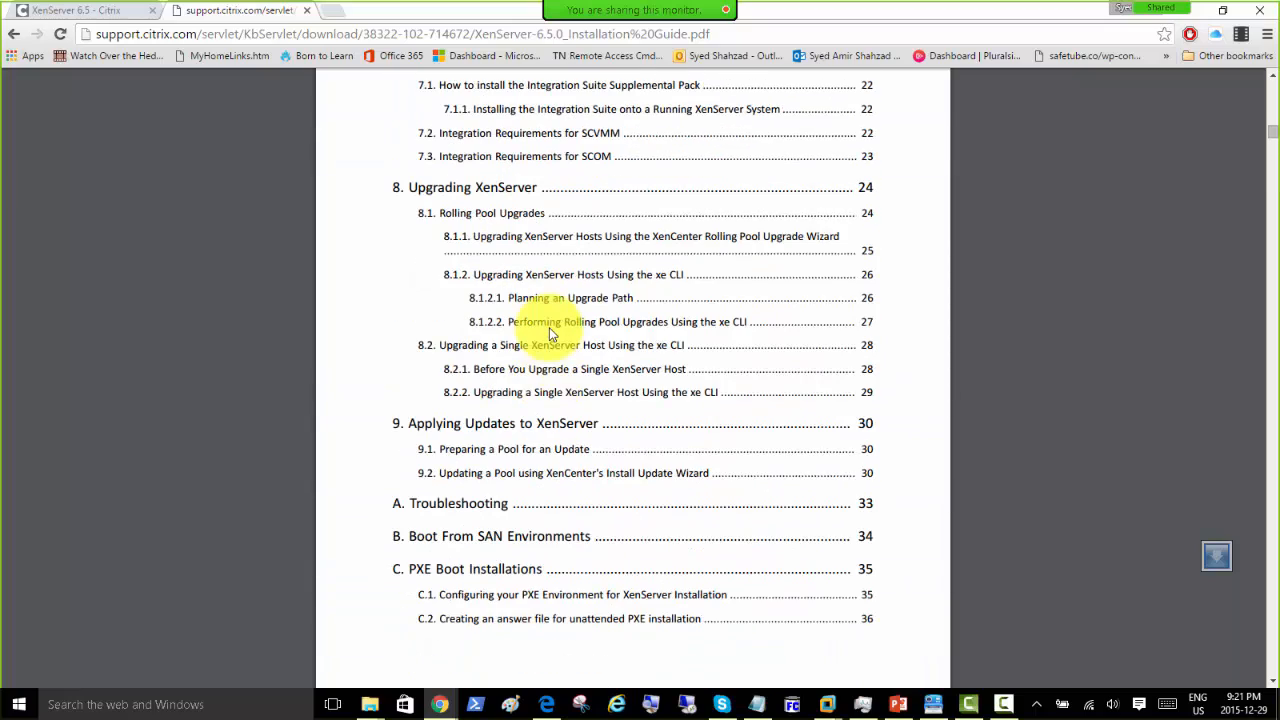
{"action": "scroll", "coordinate": [549, 330], "scroll_direction": "up", "scroll_amount": 3}
{"action": "scroll", "coordinate": [549, 327], "scroll_direction": "down", "scroll_amount": 2}
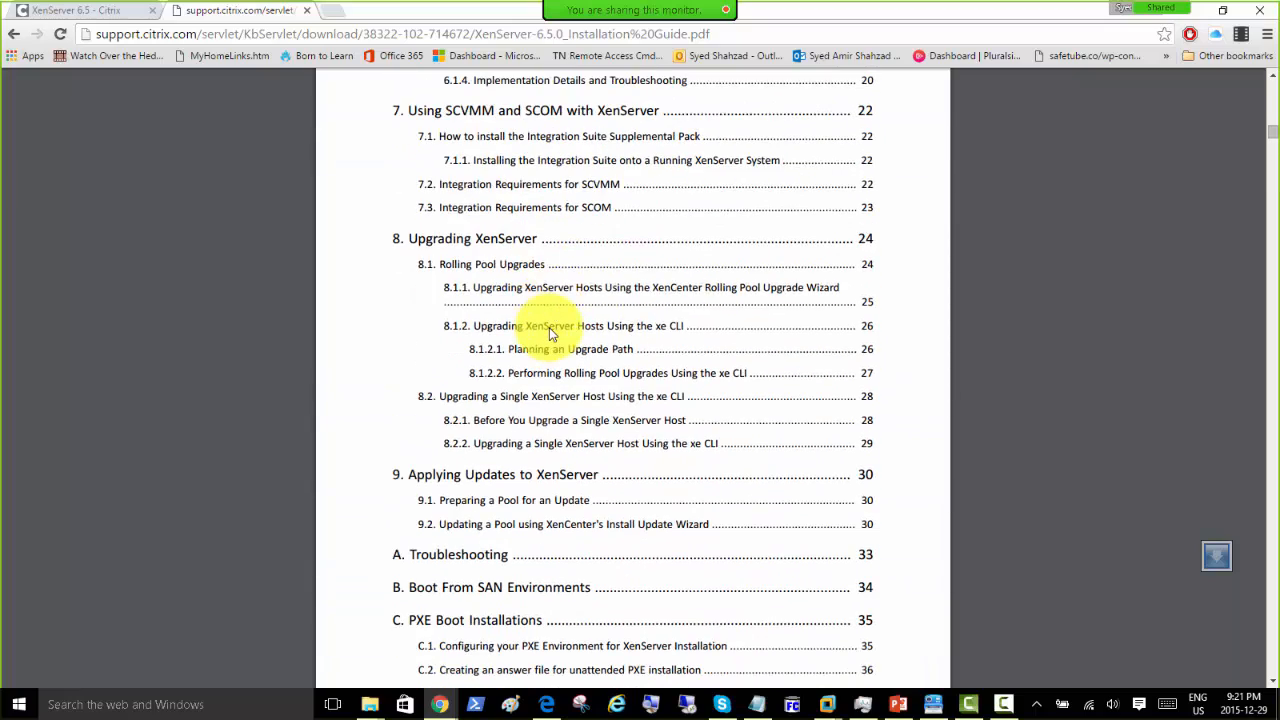
{"action": "scroll", "coordinate": [549, 327], "scroll_direction": "up", "scroll_amount": 5}
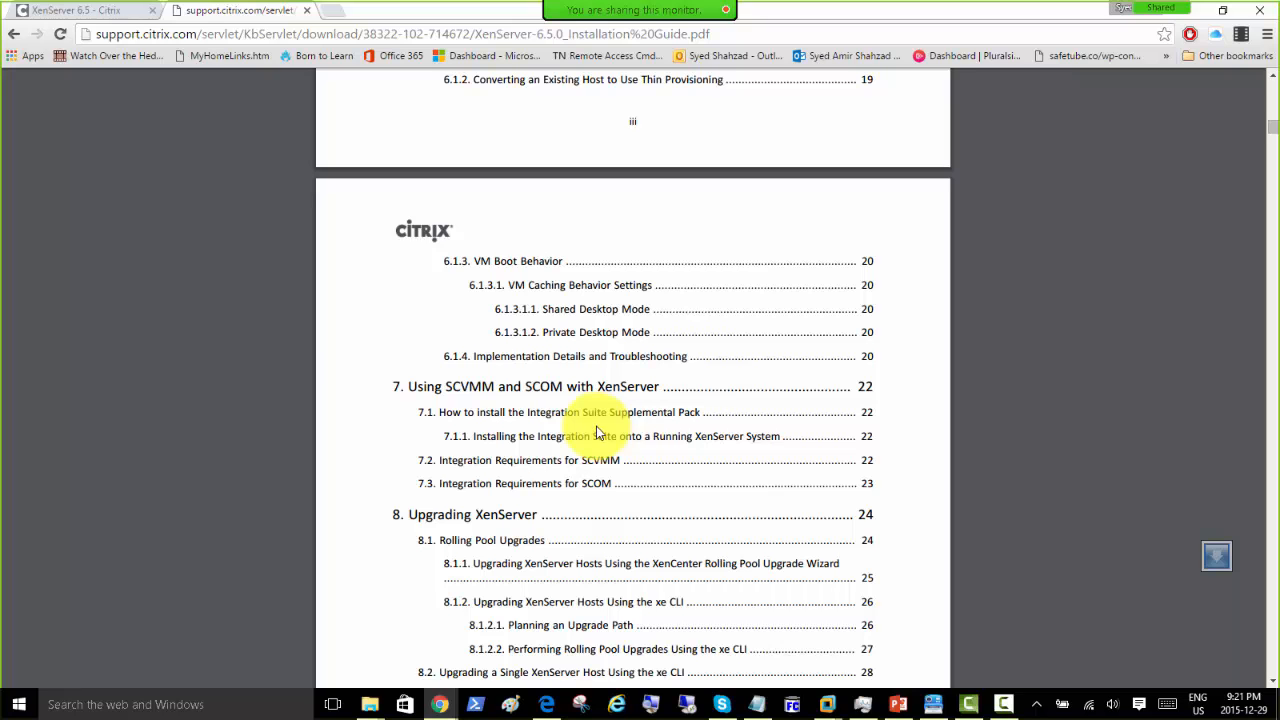
Step: Scroll back up, return to the XenServer 6.5 tab, and minimize Chrome
{"action": "scroll", "coordinate": [590, 440], "scroll_direction": "up", "scroll_amount": 2}
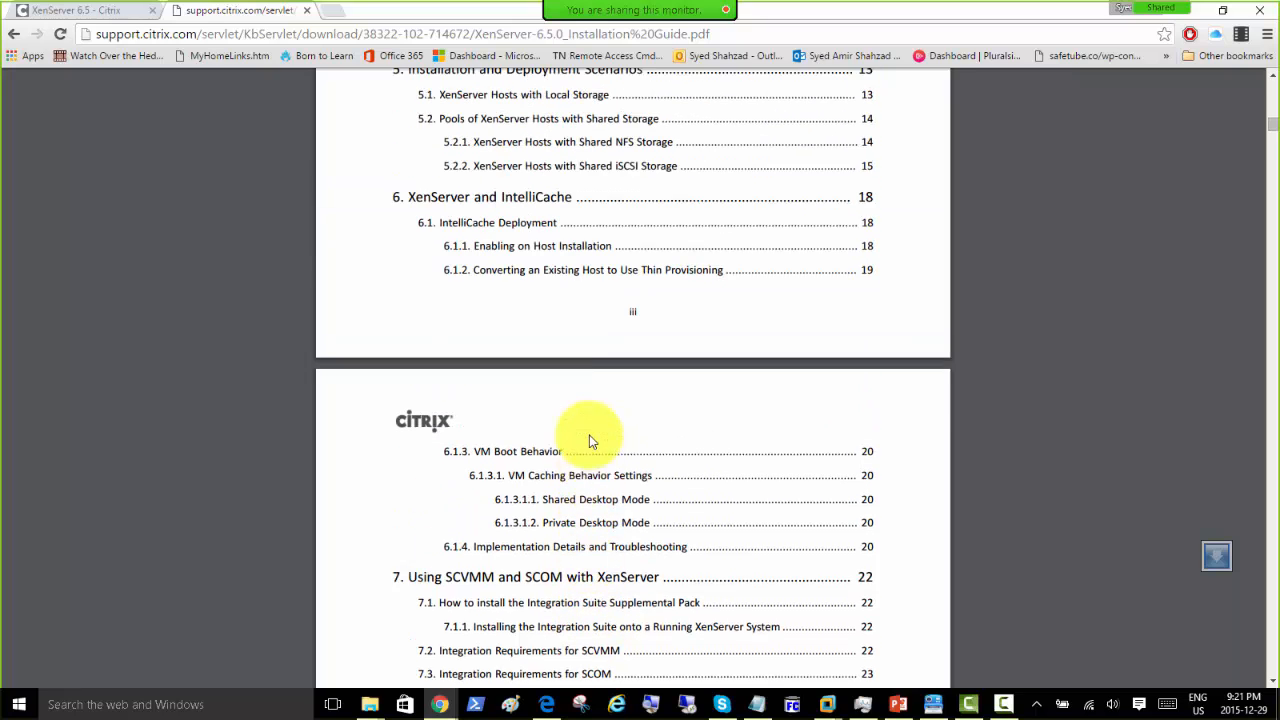
{"action": "scroll", "coordinate": [590, 440], "scroll_direction": "up", "scroll_amount": 5}
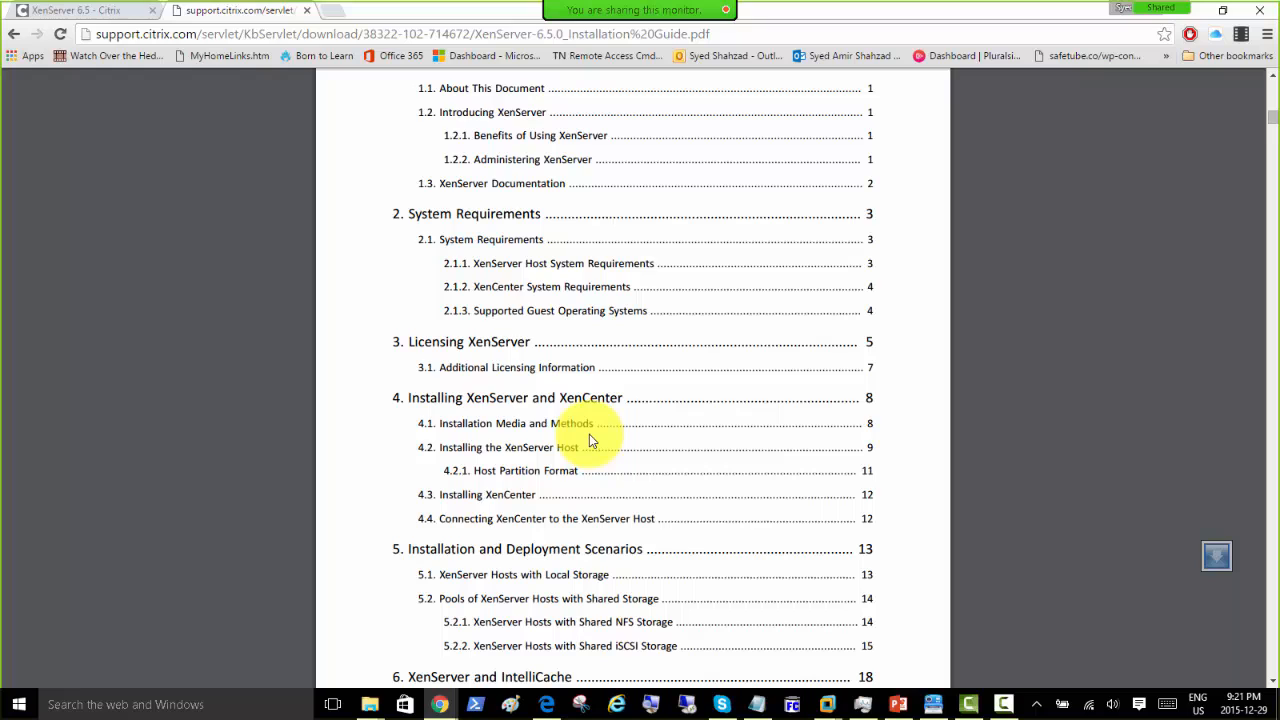
{"action": "scroll", "coordinate": [589, 440], "scroll_direction": "up", "scroll_amount": 1}
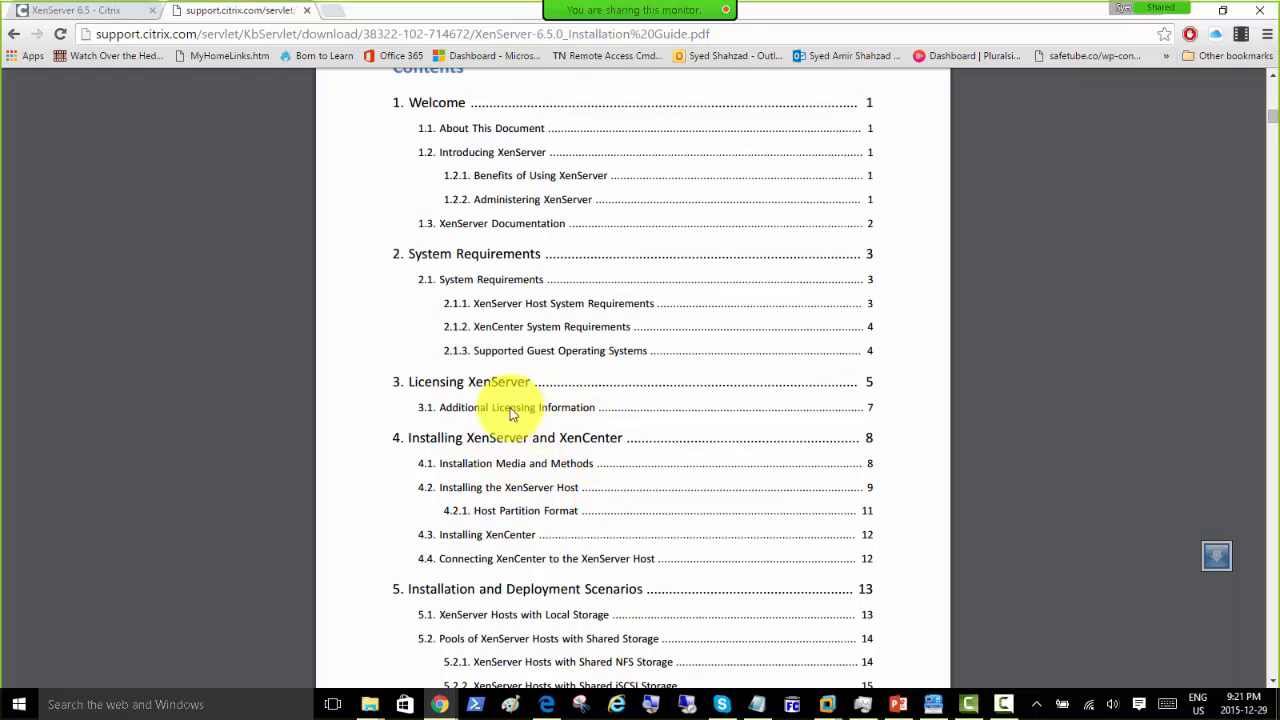
{"action": "scroll", "coordinate": [538, 360], "scroll_direction": "up", "scroll_amount": 5}
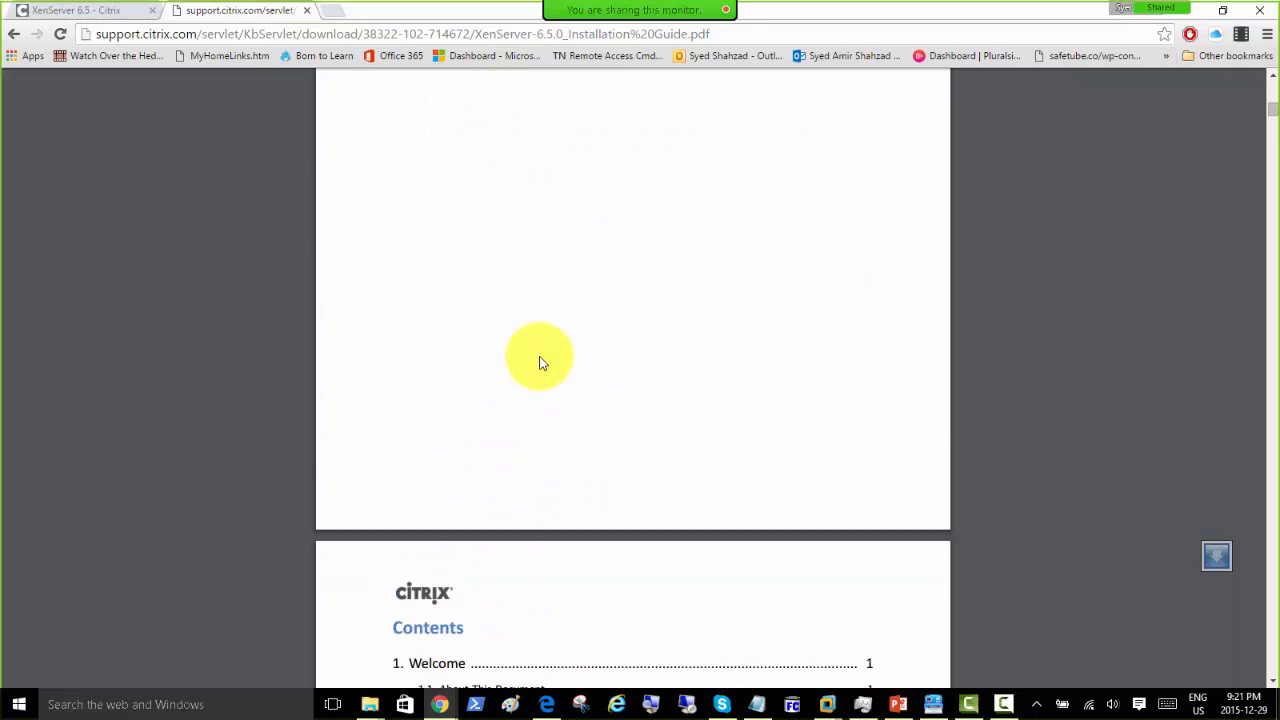
{"action": "left_click", "coordinate": [68, 12]}
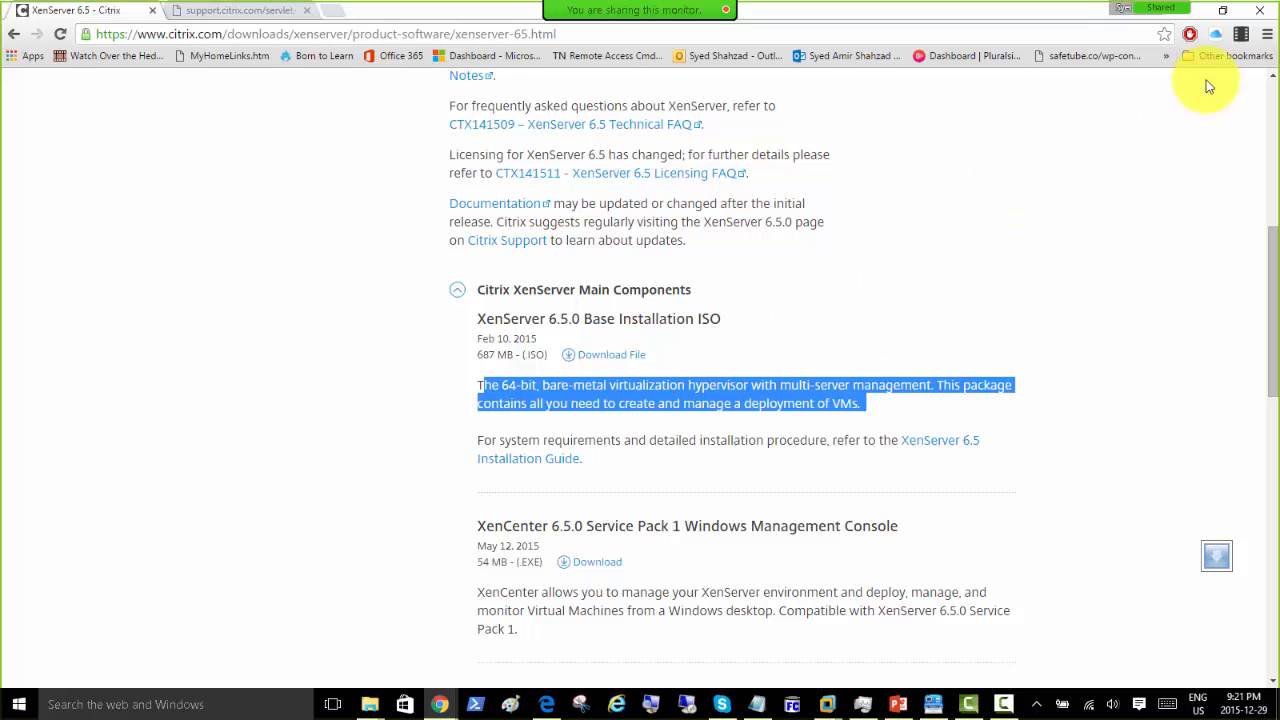
{"action": "left_click", "coordinate": [1190, 12]}
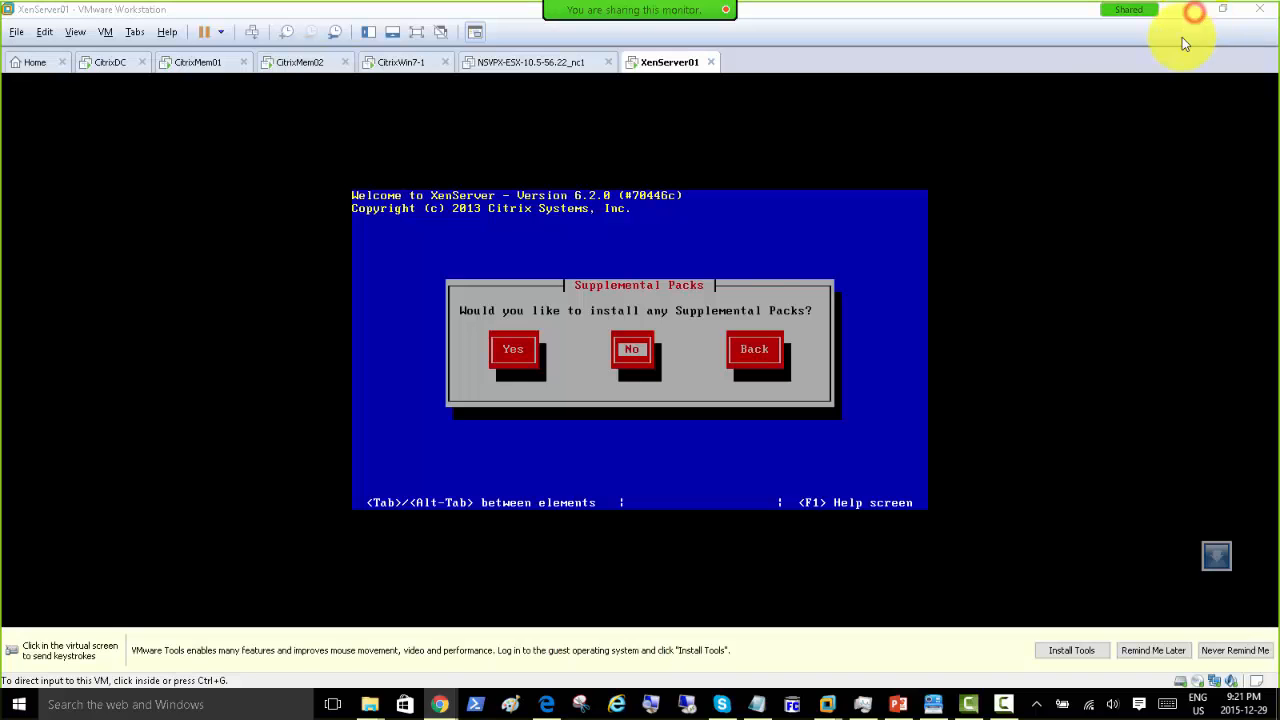
Step: Decline supplemental packs and run Verify installation source on XenServer01, then release input
{"action": "left_click", "coordinate": [632, 356]}
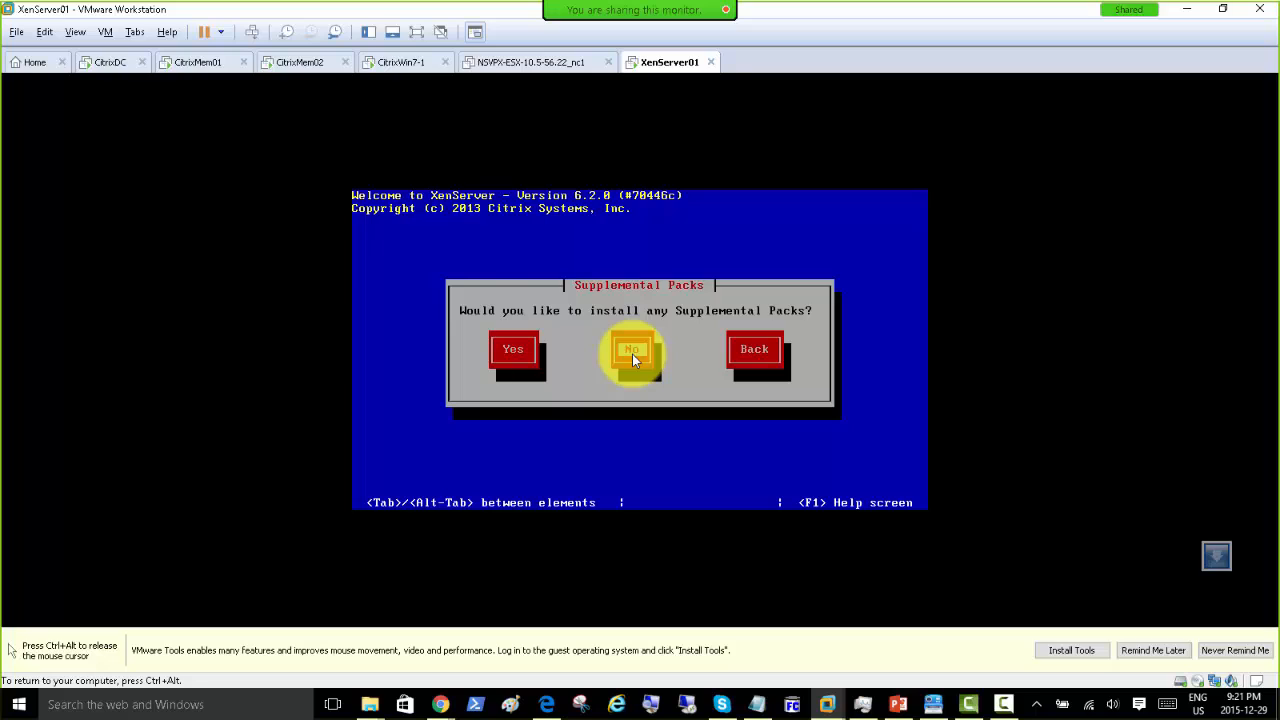
{"action": "key", "text": "Return"}
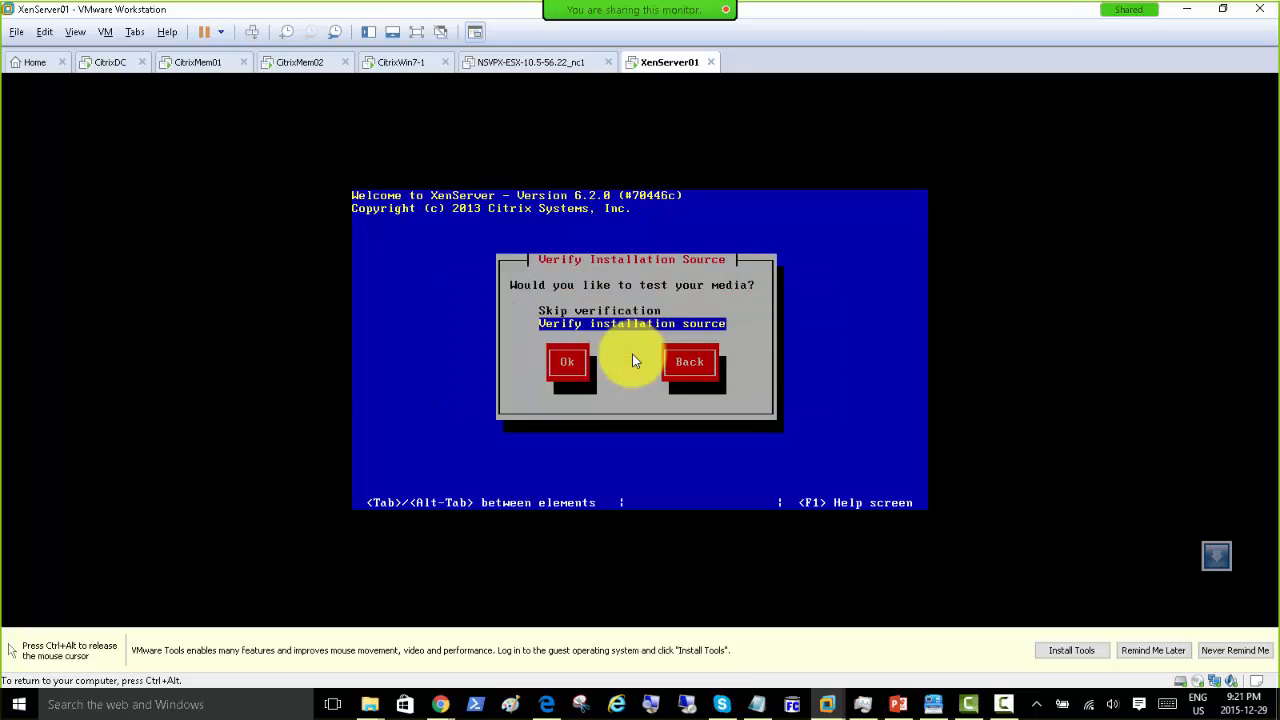
{"action": "key", "text": "Tab"}
{"action": "key", "text": "Return"}
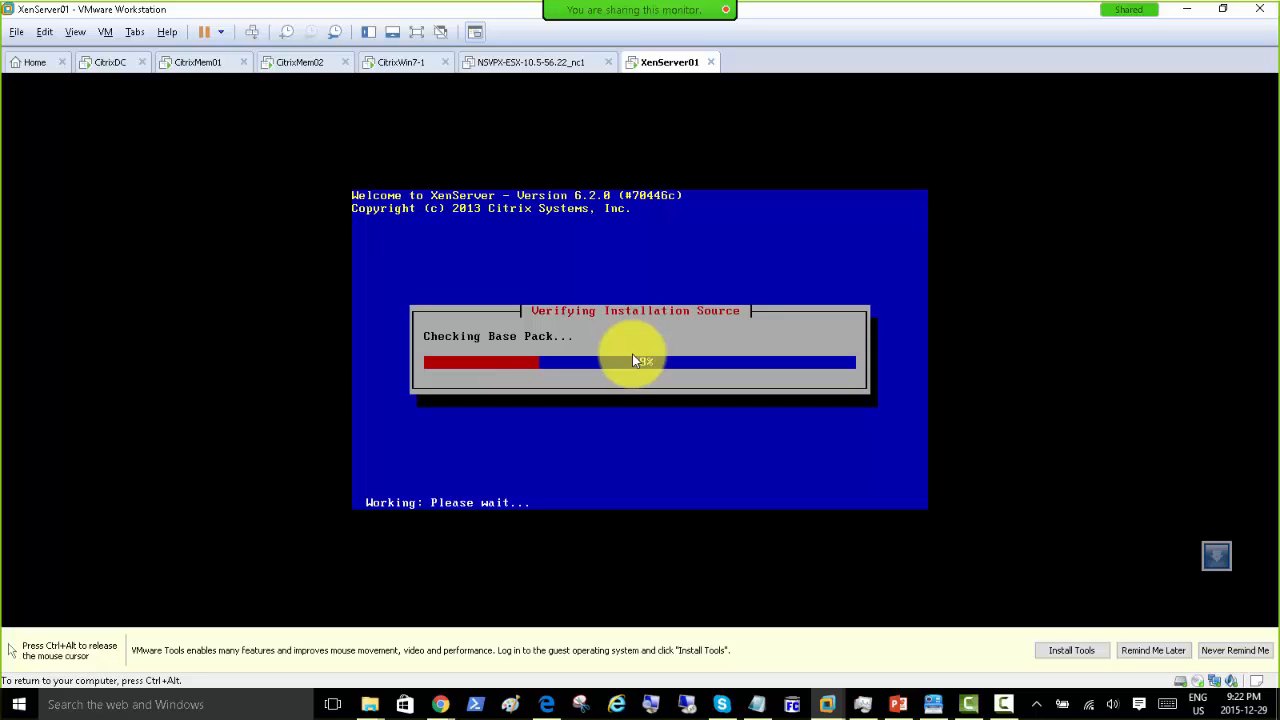
{"action": "key", "text": "ctrl+alt"}
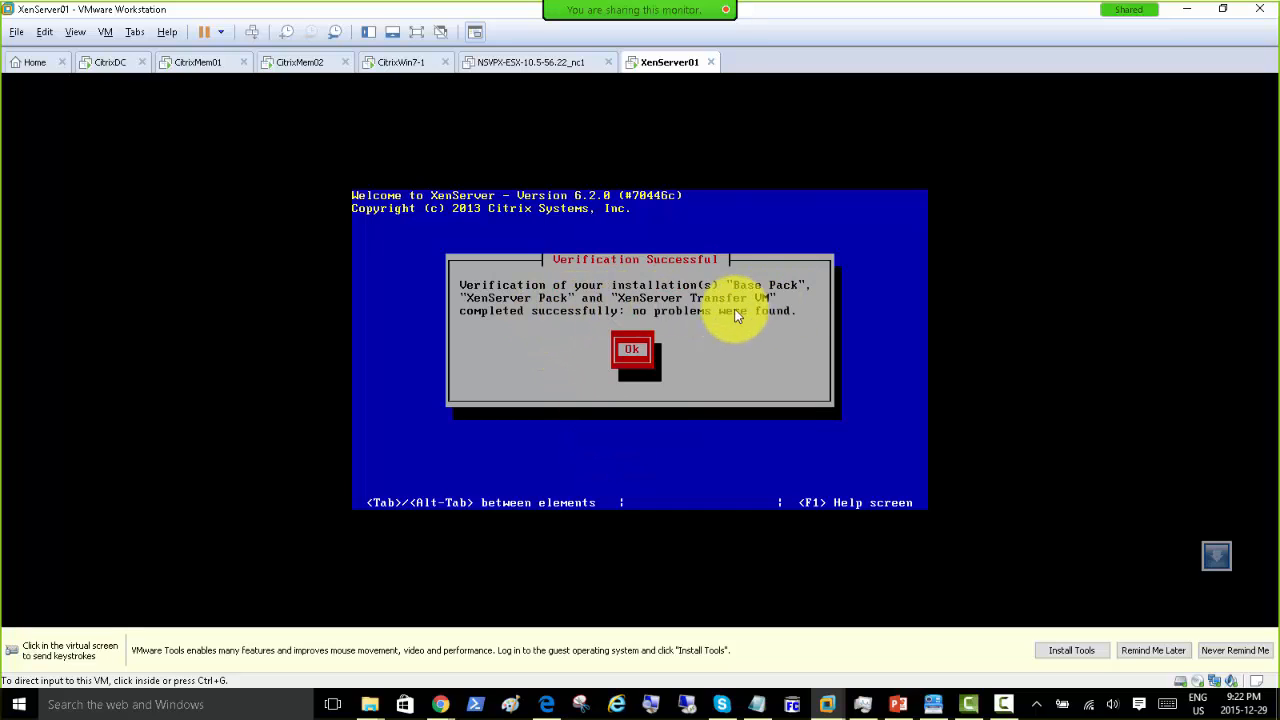
Step: Acknowledge the successful verification, then enter and confirm the root password
{"action": "left_click", "coordinate": [678, 334]}
{"action": "key", "text": "Return"}
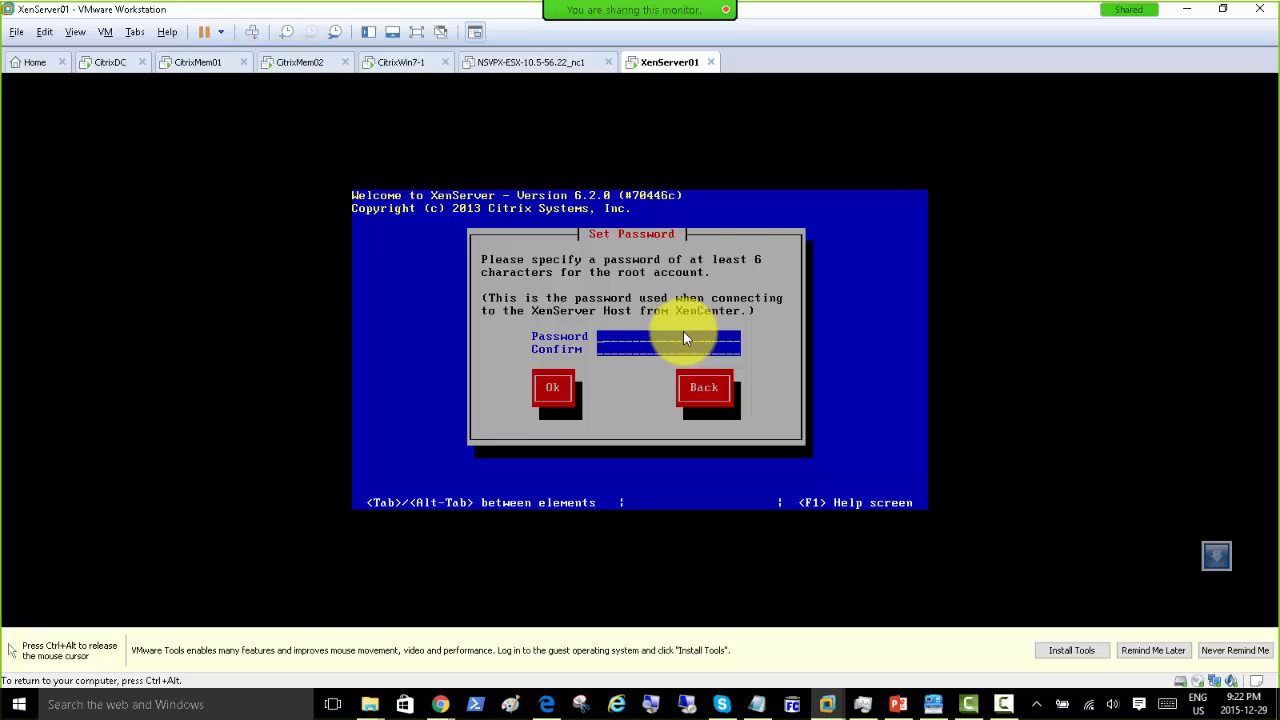
{"action": "type", "text": "******"}
{"action": "key", "text": "Tab"}
{"action": "type", "text": "******"}
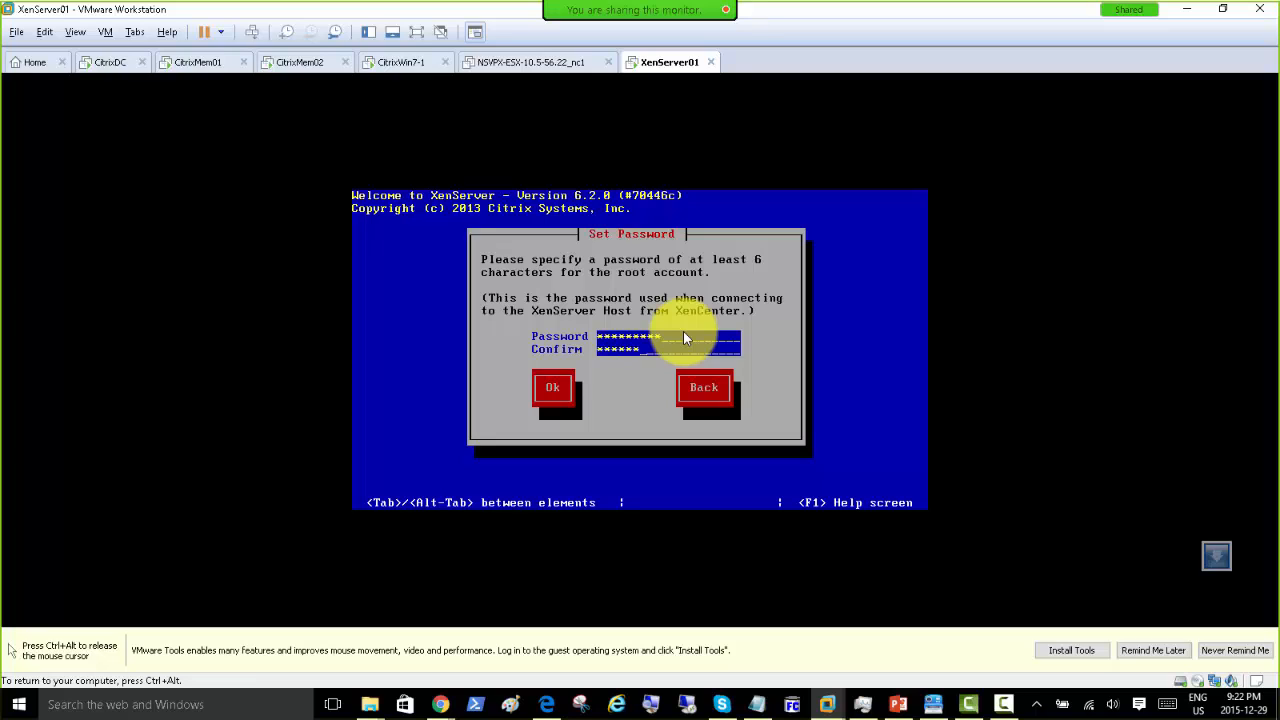
{"action": "key", "text": "Tab"}
{"action": "key", "text": "Return"}
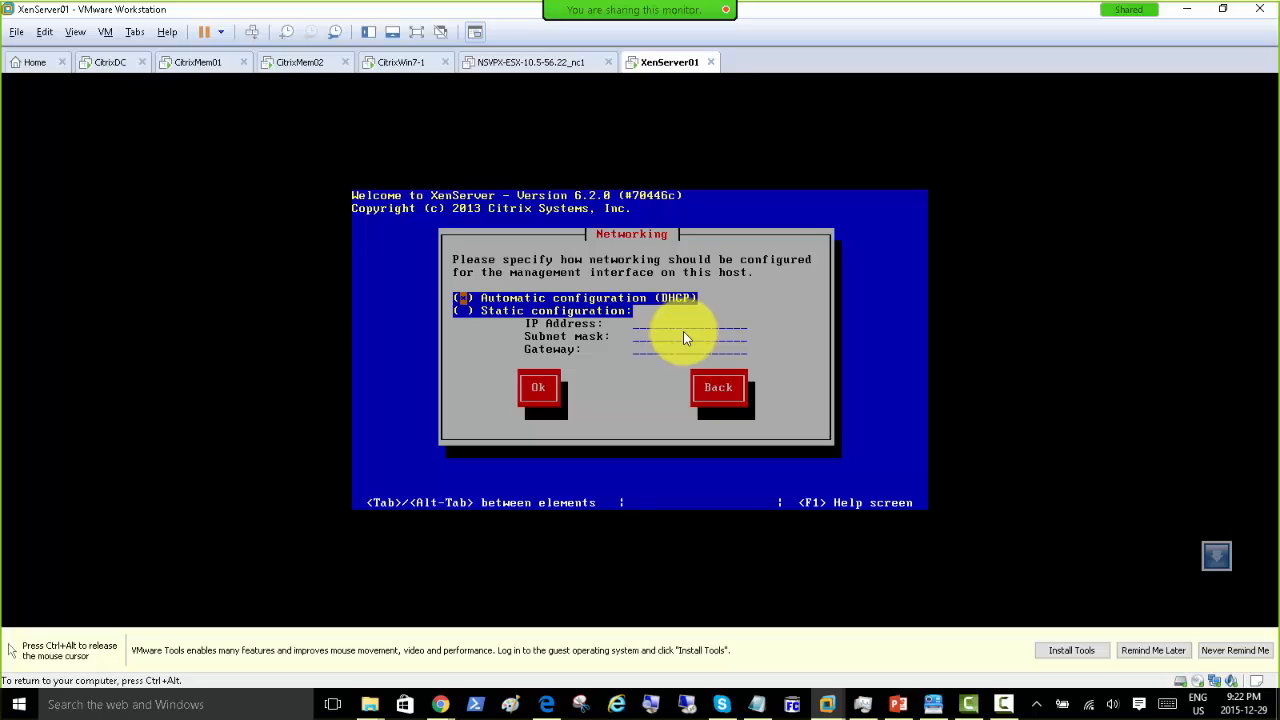
Step: Choose static networking with IP 192.168.200.9, mask 255.255.255.0, gateway 192.168.200.50
{"action": "key", "text": "Down"}
{"action": "key", "text": "space"}
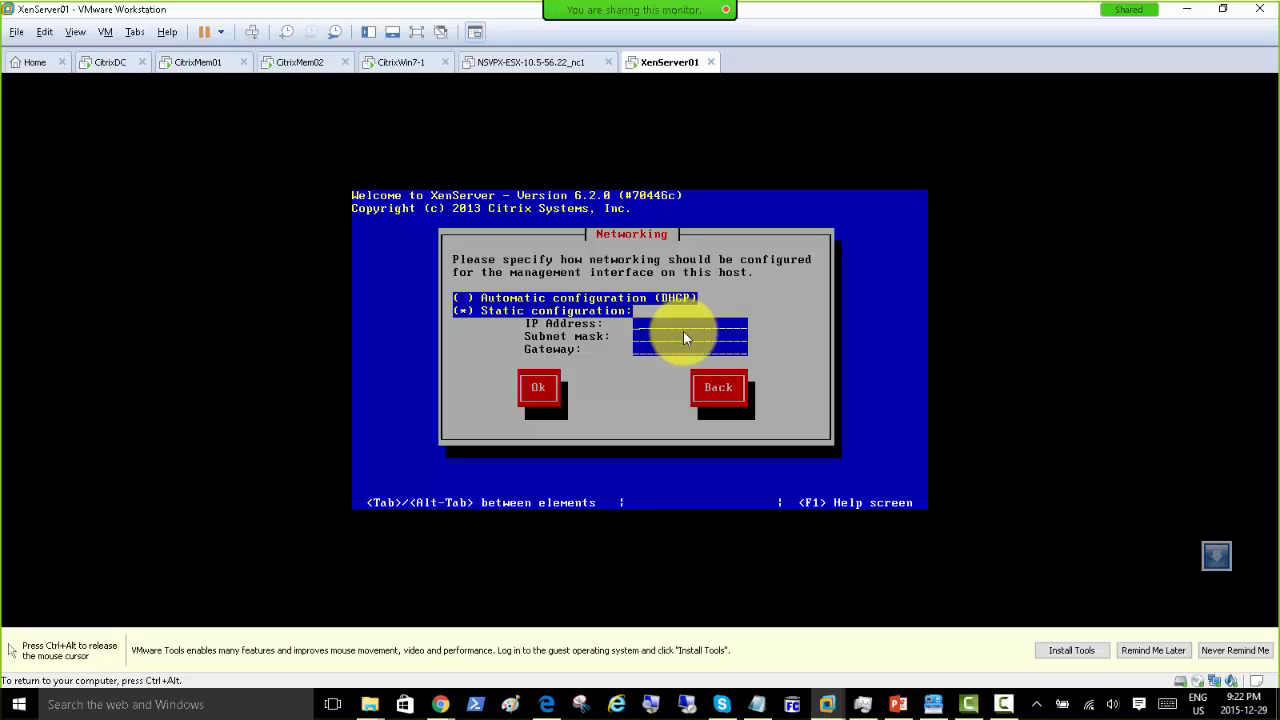
{"action": "type", "text": "19"}
{"action": "type", "text": "2.168.200"}
{"action": "type", "text": "."}
{"action": "type", "text": "9"}
{"action": "type", "text": "2"}
{"action": "type", "text": "55.255.255.0"}
{"action": "type", "text": "1"}
{"action": "type", "text": "92.168.200"}
{"action": "type", "text": "."}
{"action": "type", "text": "50"}
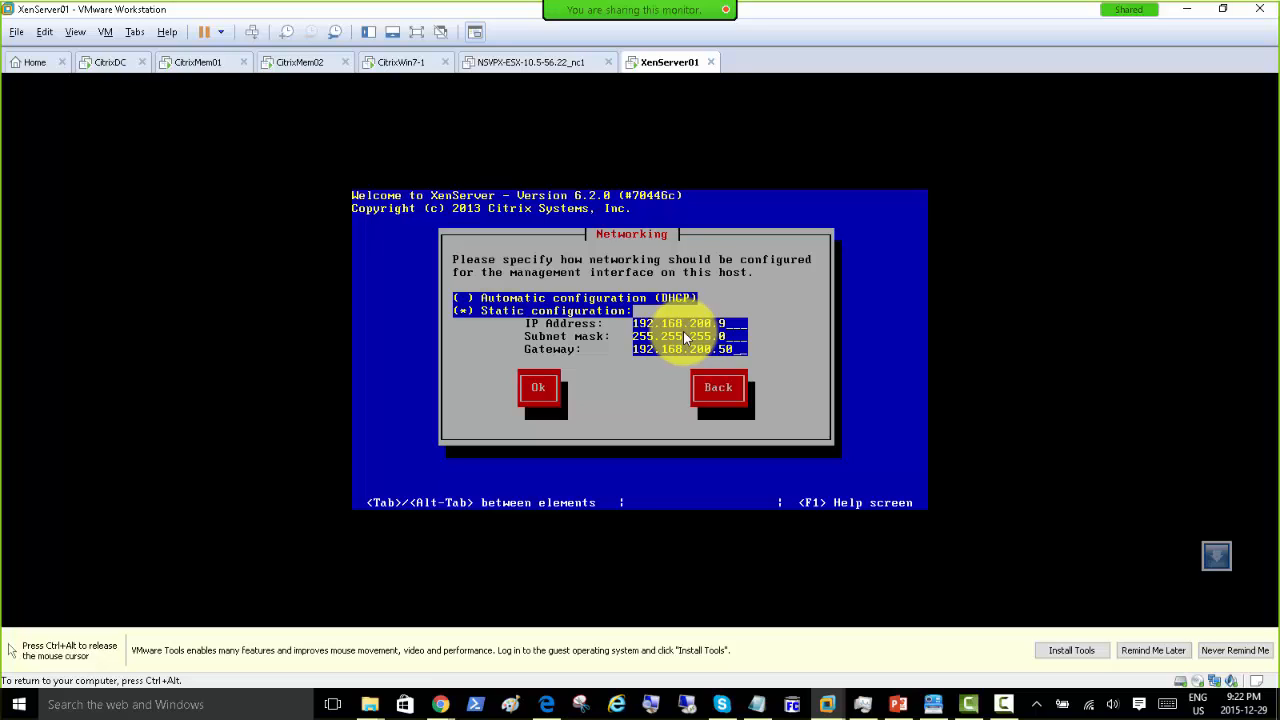
Step: Confirm networking, then set hostname xenserver01 and DNS server 192.168.200.1
{"action": "key", "text": "Tab"}
{"action": "key", "text": "Return"}
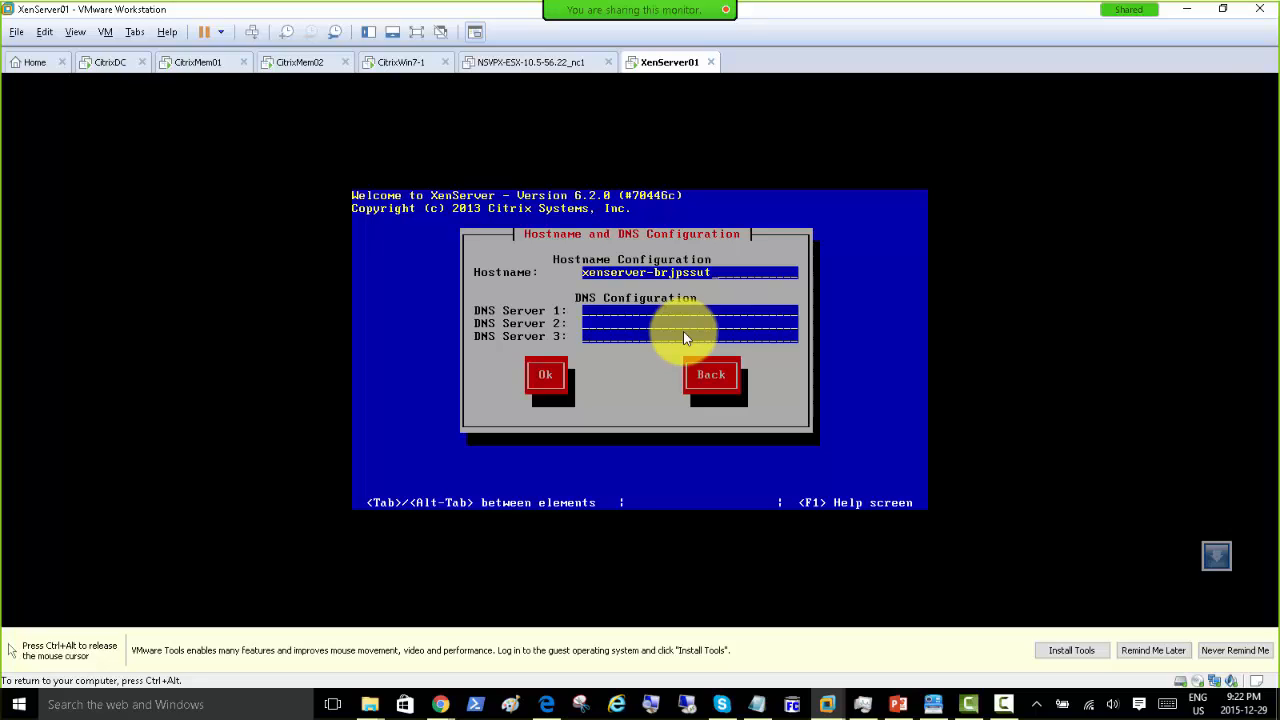
{"action": "key", "text": "BackSpace"}
{"action": "key", "text": "BackSpace"}
{"action": "key", "text": "BackSpace"}
{"action": "key", "text": "BackSpace"}
{"action": "key", "text": "BackSpace"}
{"action": "key", "text": "BackSpace"}
{"action": "key", "text": "BackSpace"}
{"action": "key", "text": "BackSpace"}
{"action": "key", "text": "BackSpace"}
{"action": "type", "text": "01"}
{"action": "key", "text": "Tab"}
{"action": "type", "text": "192.168"}
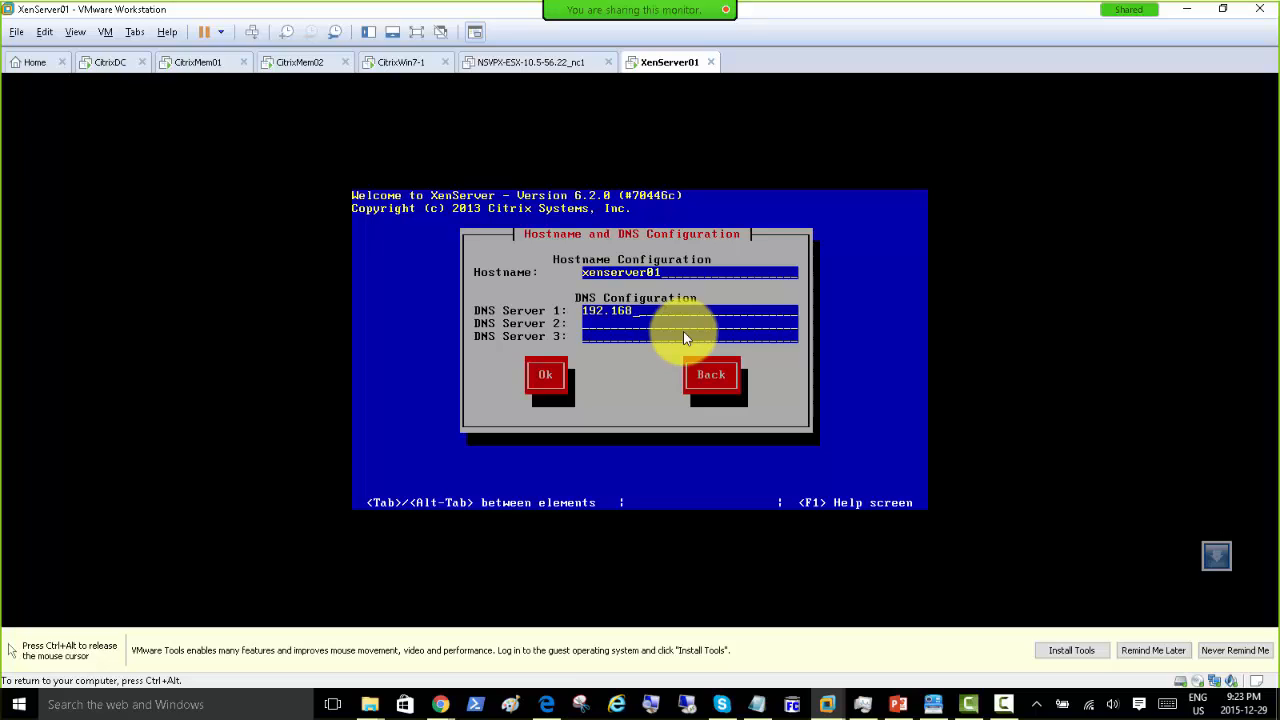
{"action": "type", "text": ".1"}
{"action": "key", "text": "Tab"}
{"action": "key", "text": "Tab"}
{"action": "key", "text": "Tab"}
{"action": "key", "text": "Return"}
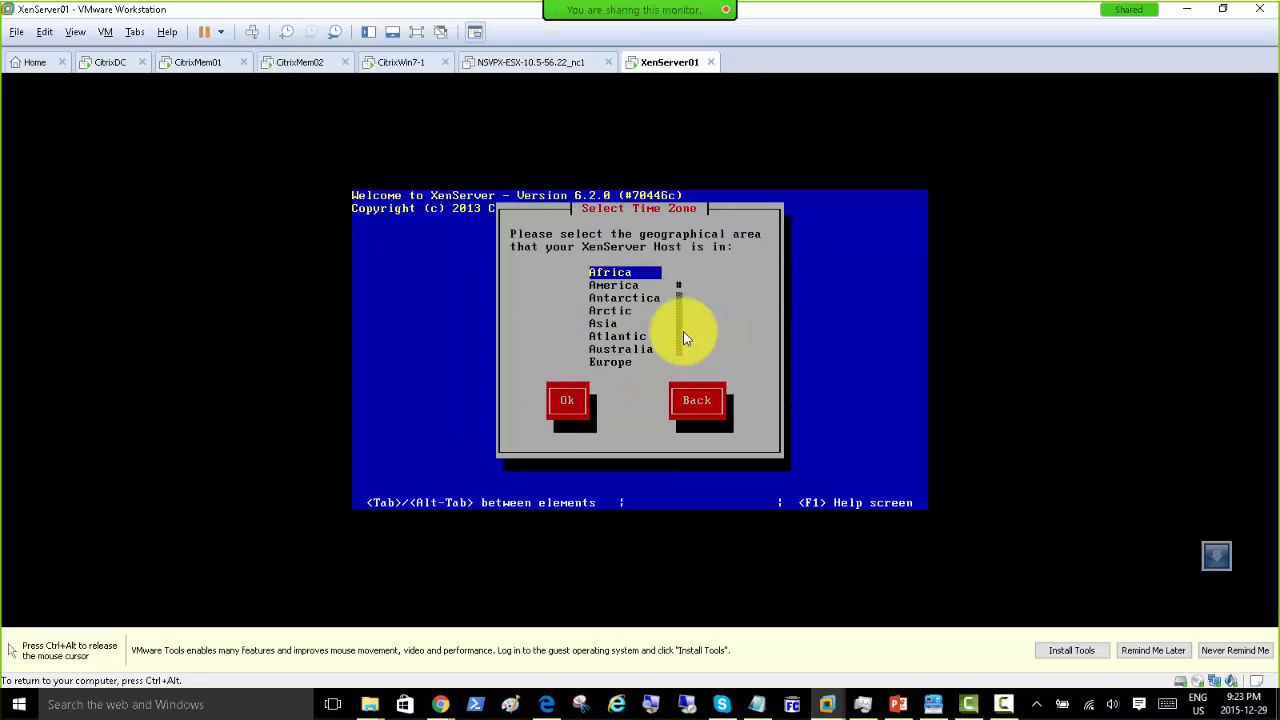
Step: Set the time zone to America/Toronto
{"action": "key", "text": "Down"}
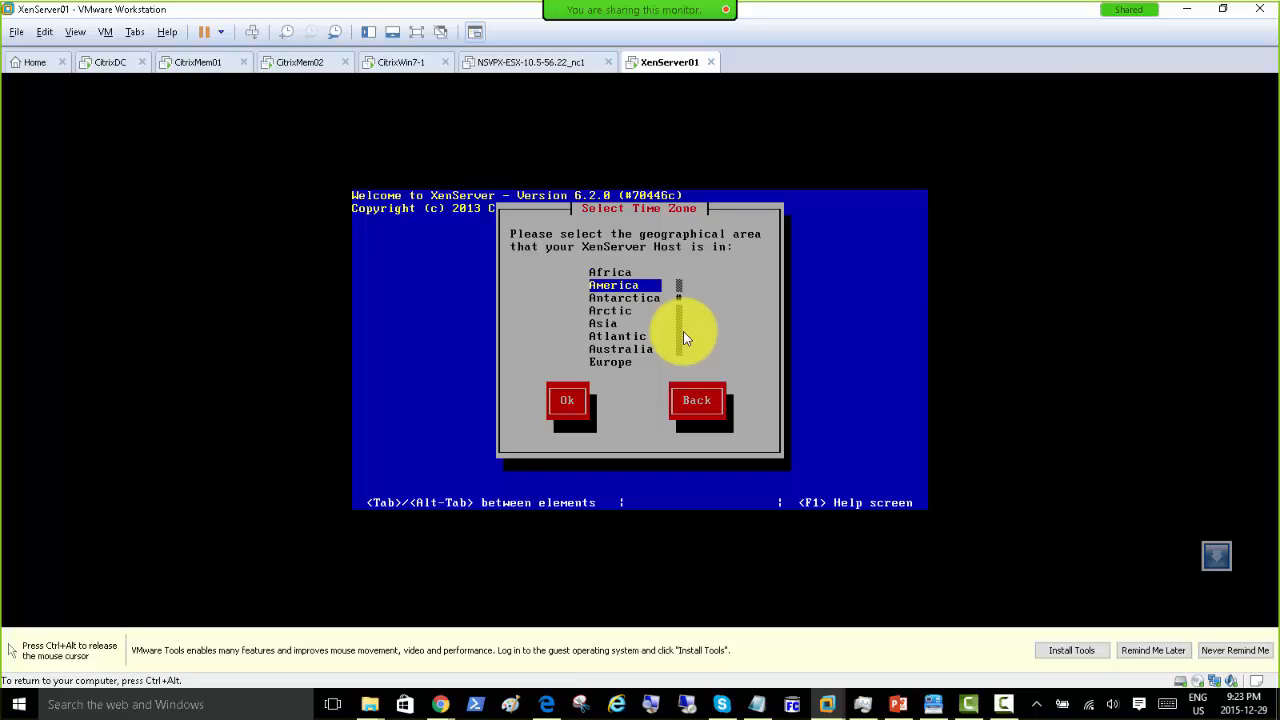
{"action": "key", "text": "Tab"}
{"action": "key", "text": "Return"}
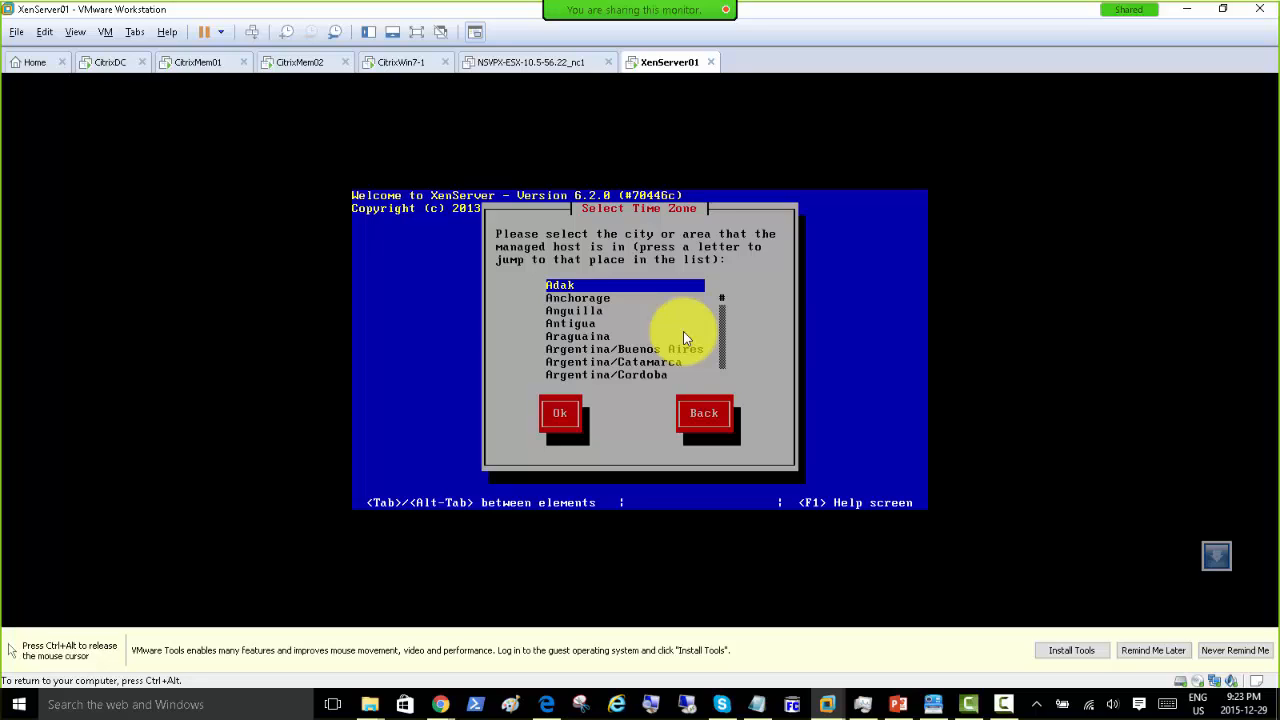
{"action": "key", "text": "t"}
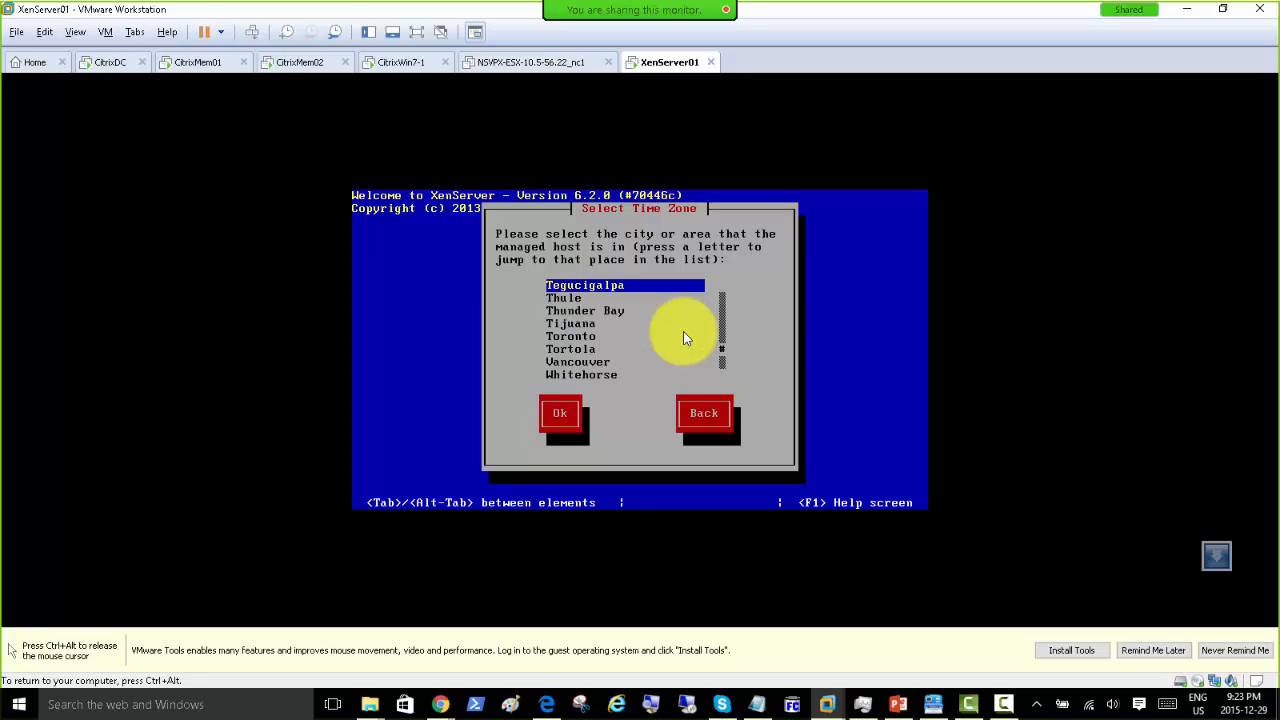
{"action": "key", "text": "Down"}
{"action": "key", "text": "Down"}
{"action": "key", "text": "Down"}
{"action": "key", "text": "Down"}
{"action": "key", "text": "Tab"}
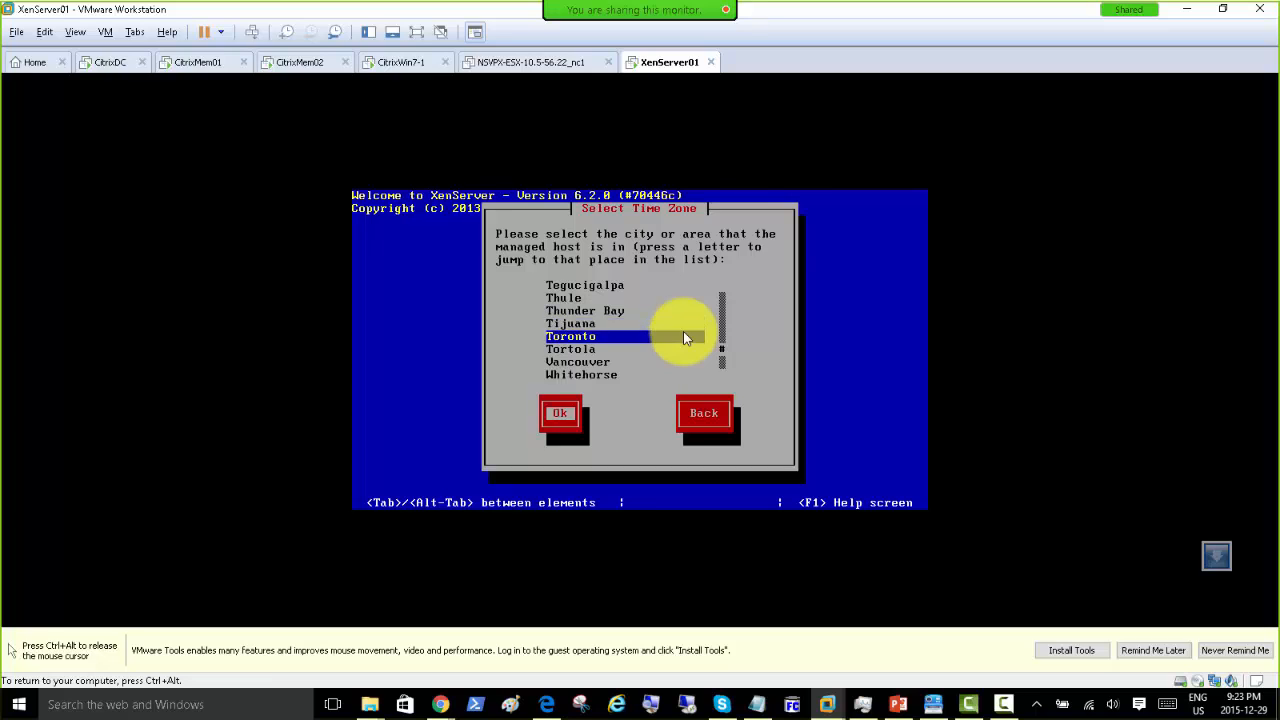
{"action": "key", "text": "Return"}
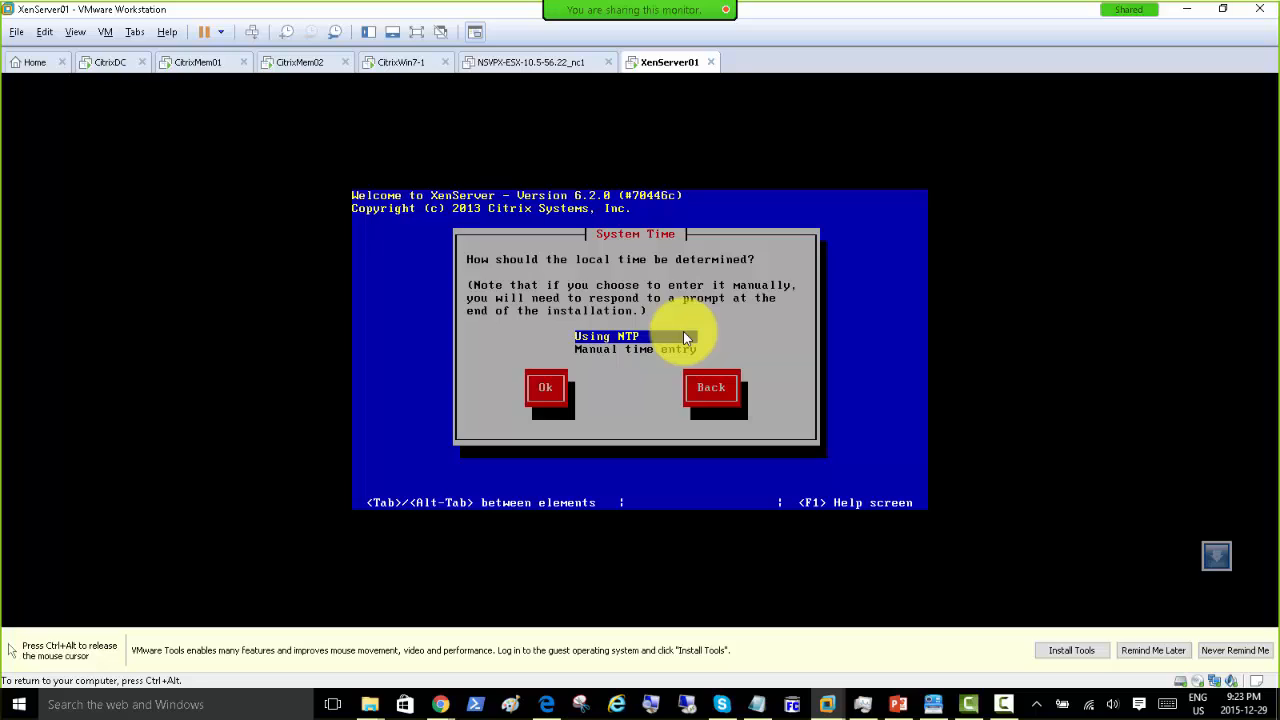
Step: Keep NTP for system time with NTP server 192.168.200.1
{"action": "key", "text": "Tab"}
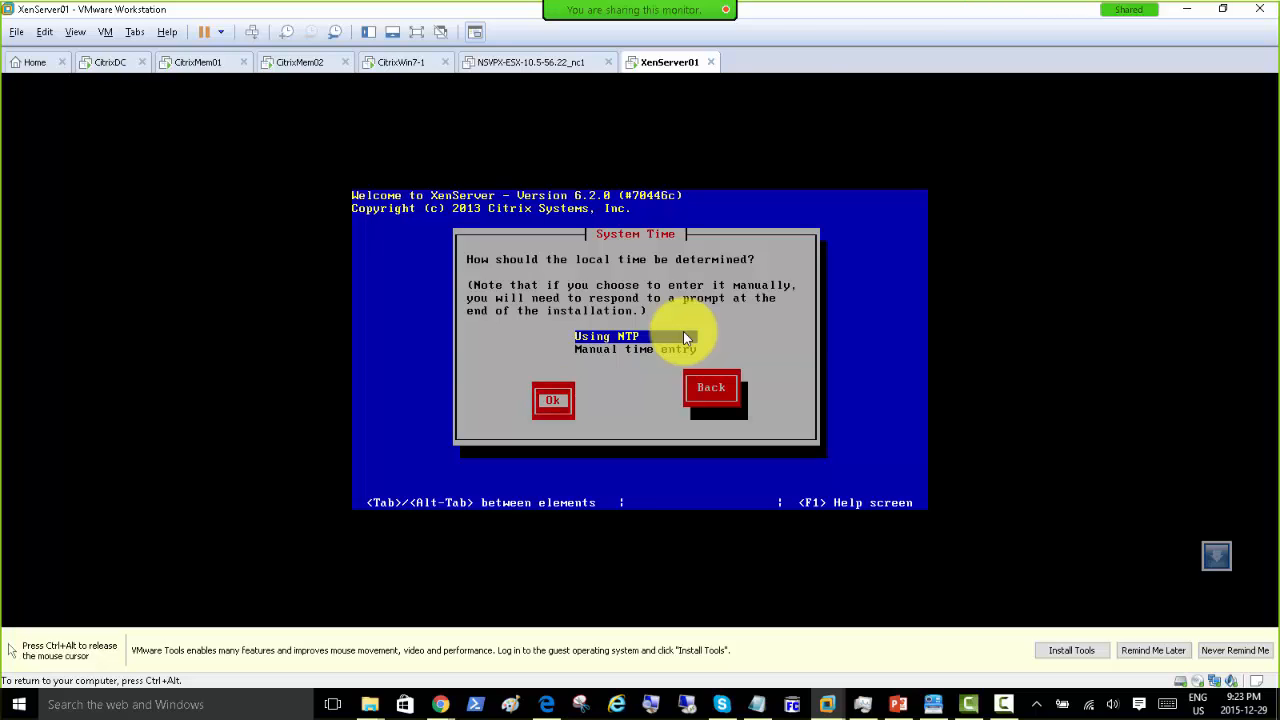
{"action": "key", "text": "Return"}
{"action": "type", "text": "192"}
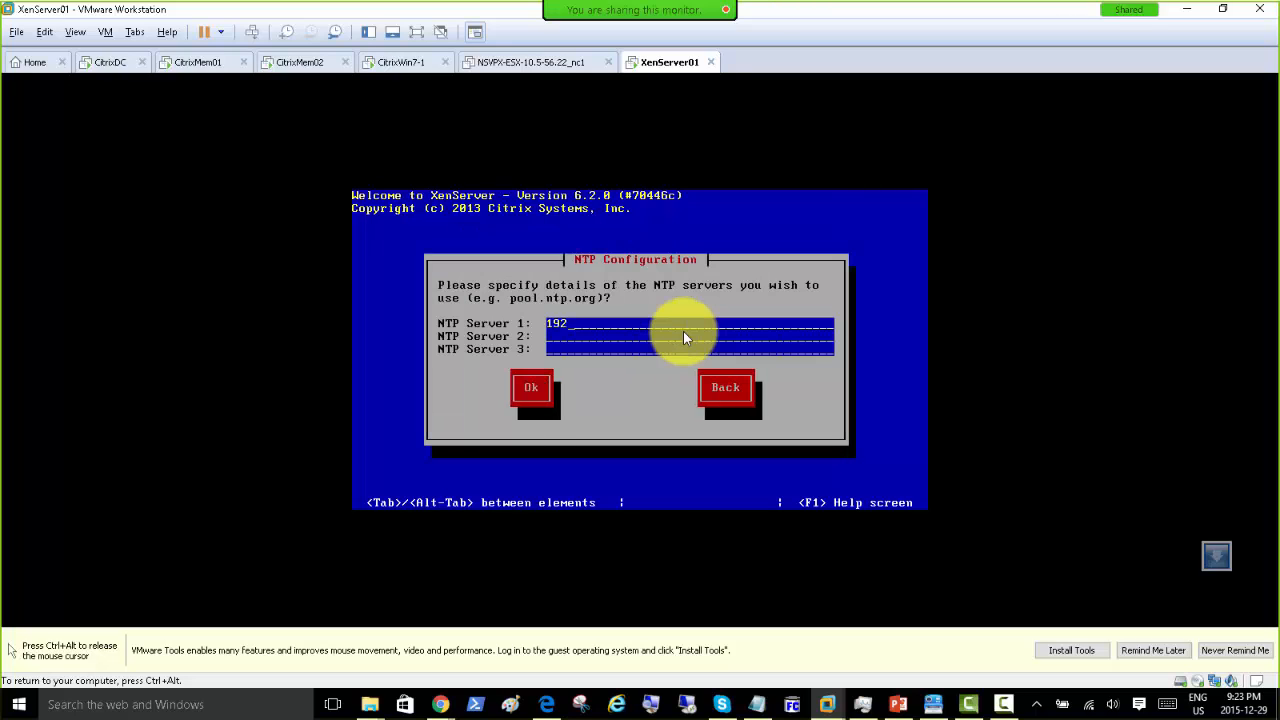
{"action": "type", "text": ".168.200.1"}
{"action": "key", "text": "Tab"}
{"action": "key", "text": "Return"}
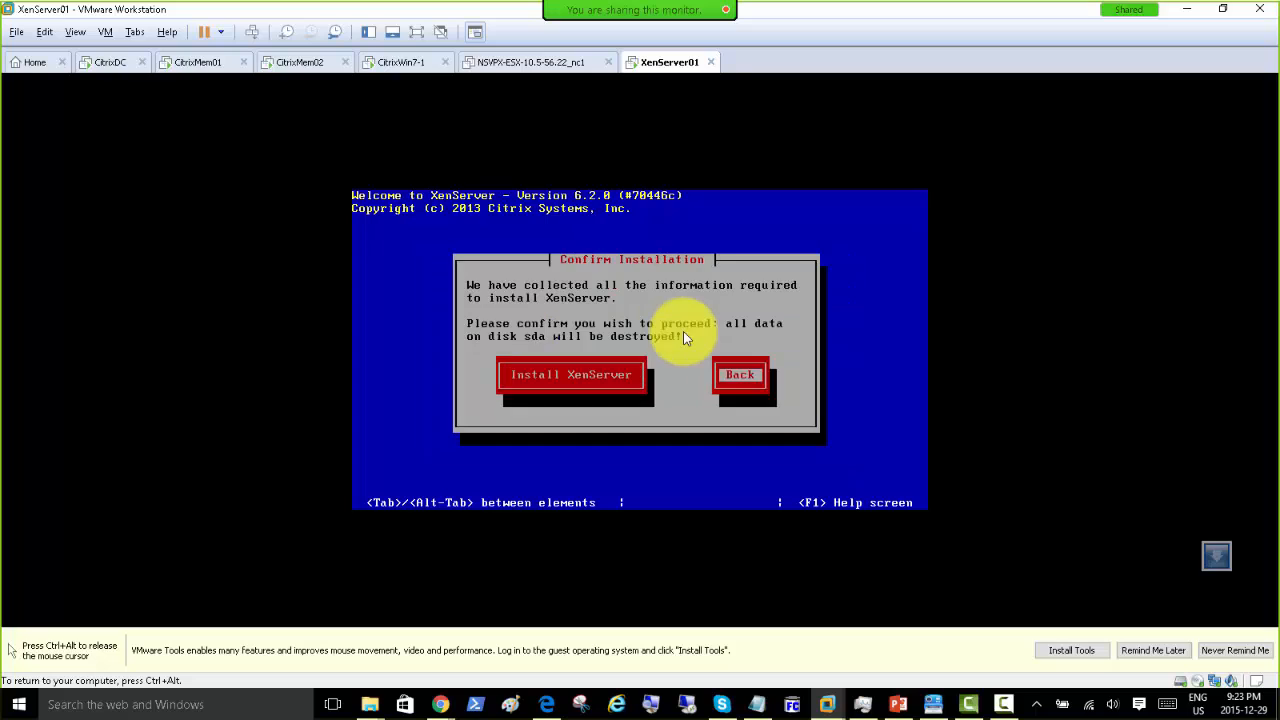
Step: Start the XenServer installation, then bring the File Explorer window forward
{"action": "key", "text": "Tab"}
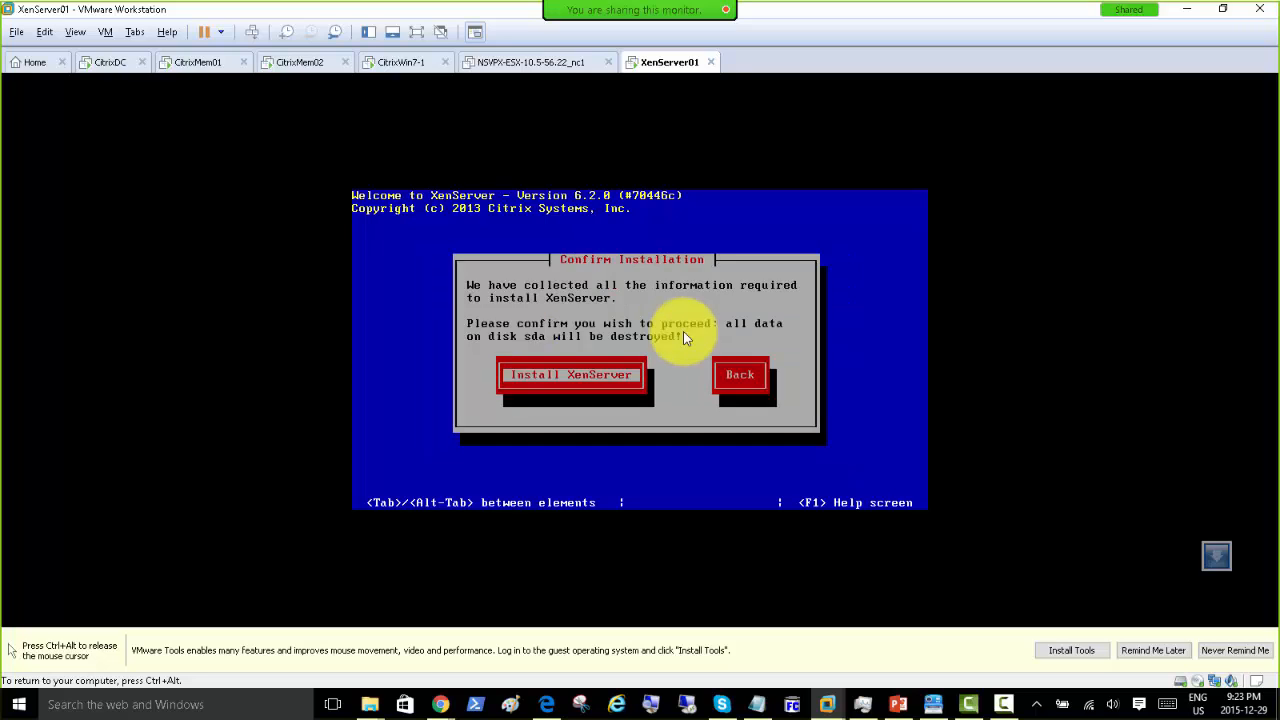
{"action": "key", "text": "Return"}
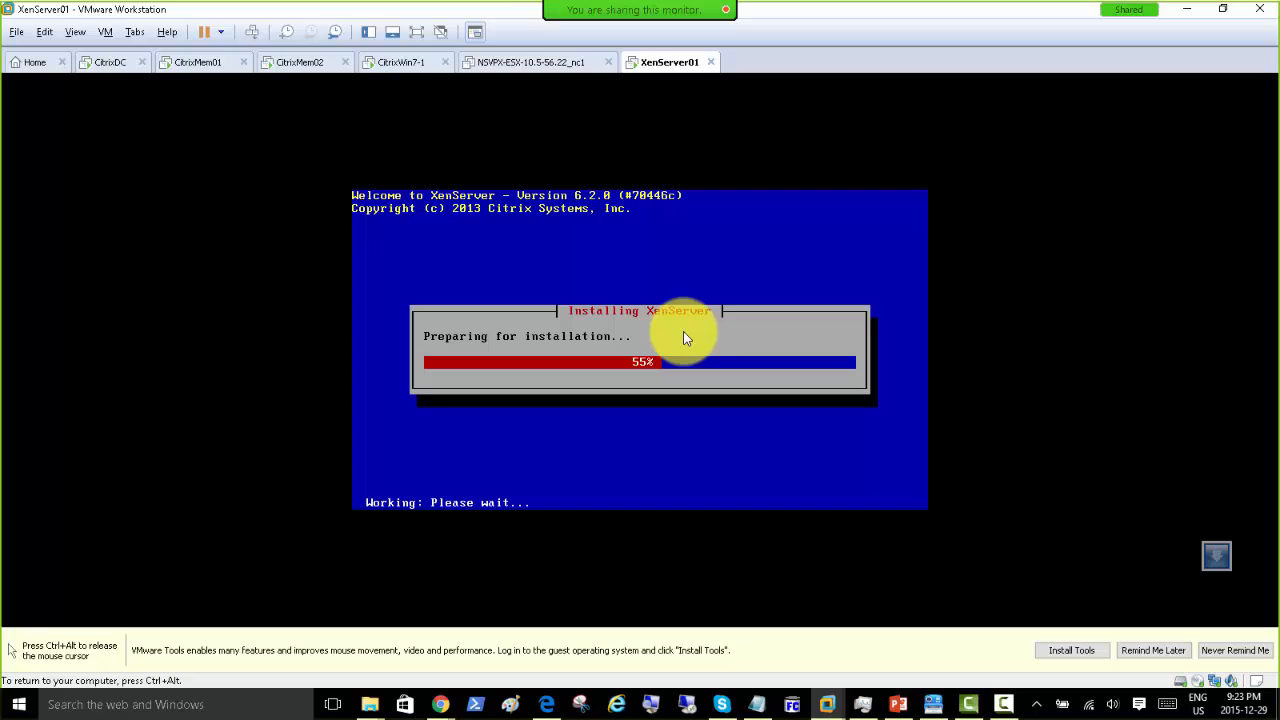
{"action": "key", "text": "ctrl+alt"}
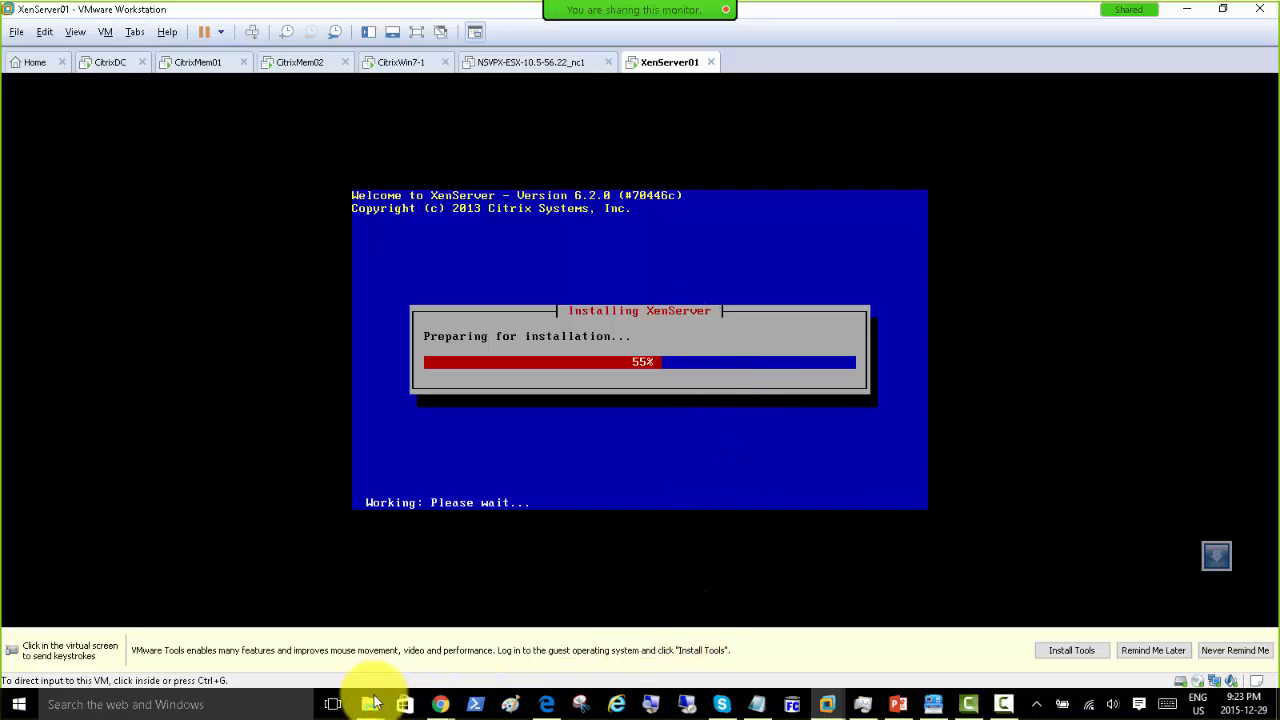
{"action": "left_click", "coordinate": [371, 704]}
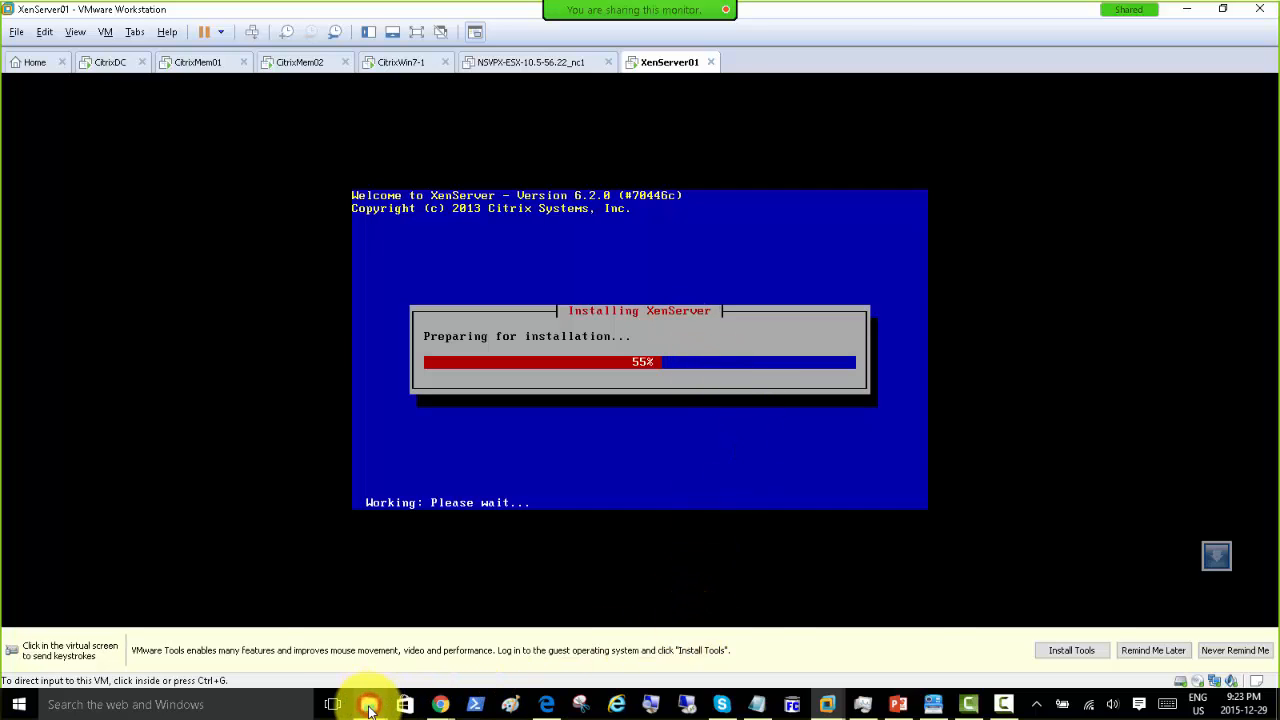
Step: Copy XenCenter.msi from SOFT\XenServer and return to the CitrixWin7-1 VM
{"action": "left_click", "coordinate": [1266, 632]}
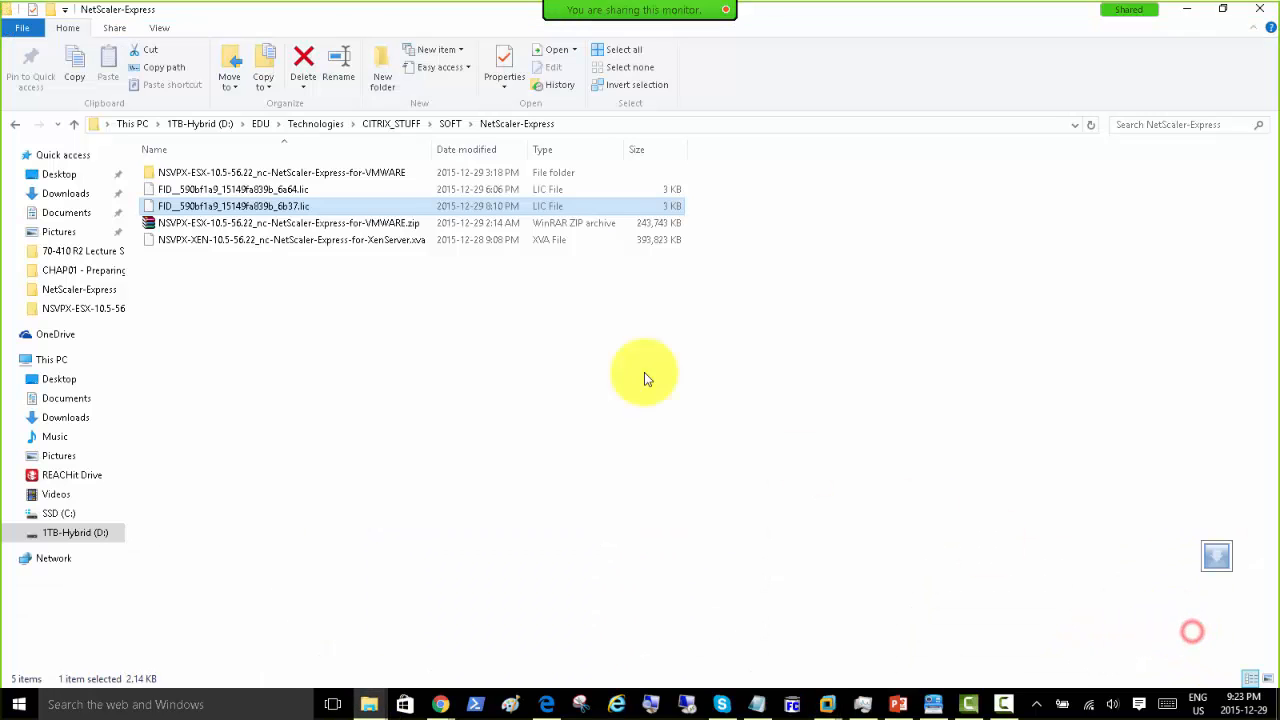
{"action": "left_click", "coordinate": [449, 128]}
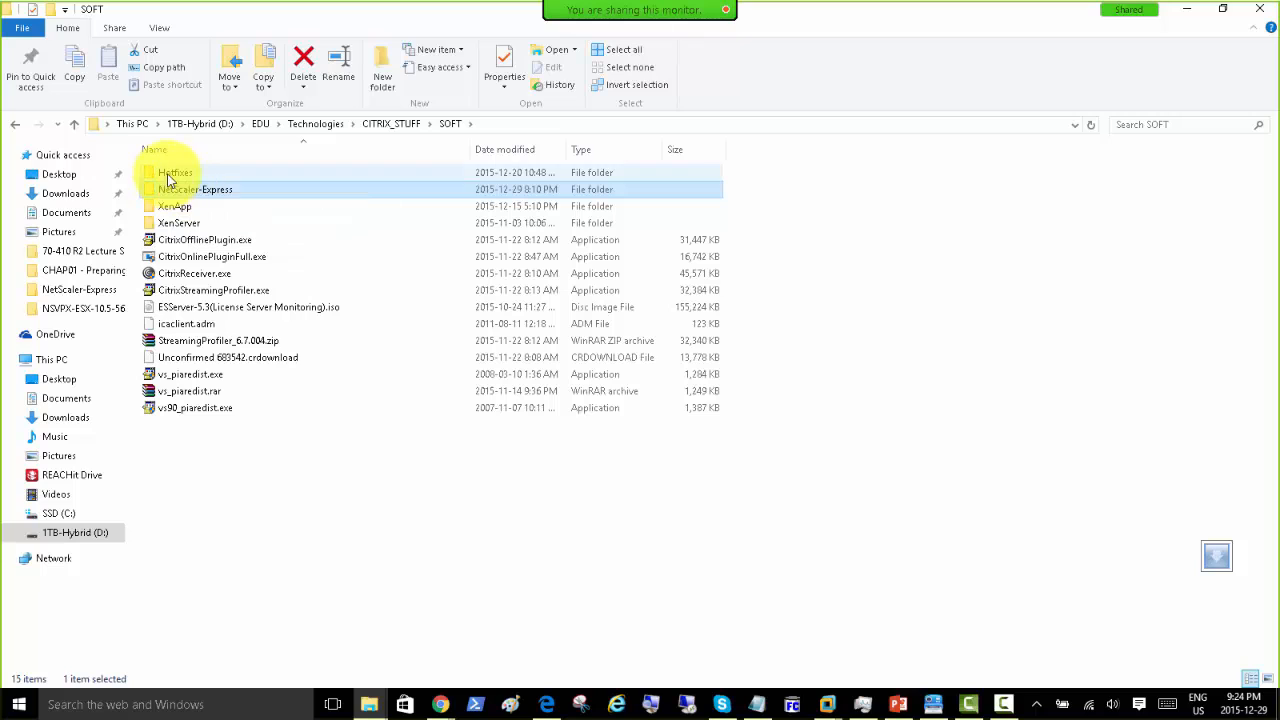
{"action": "double_click", "coordinate": [188, 222]}
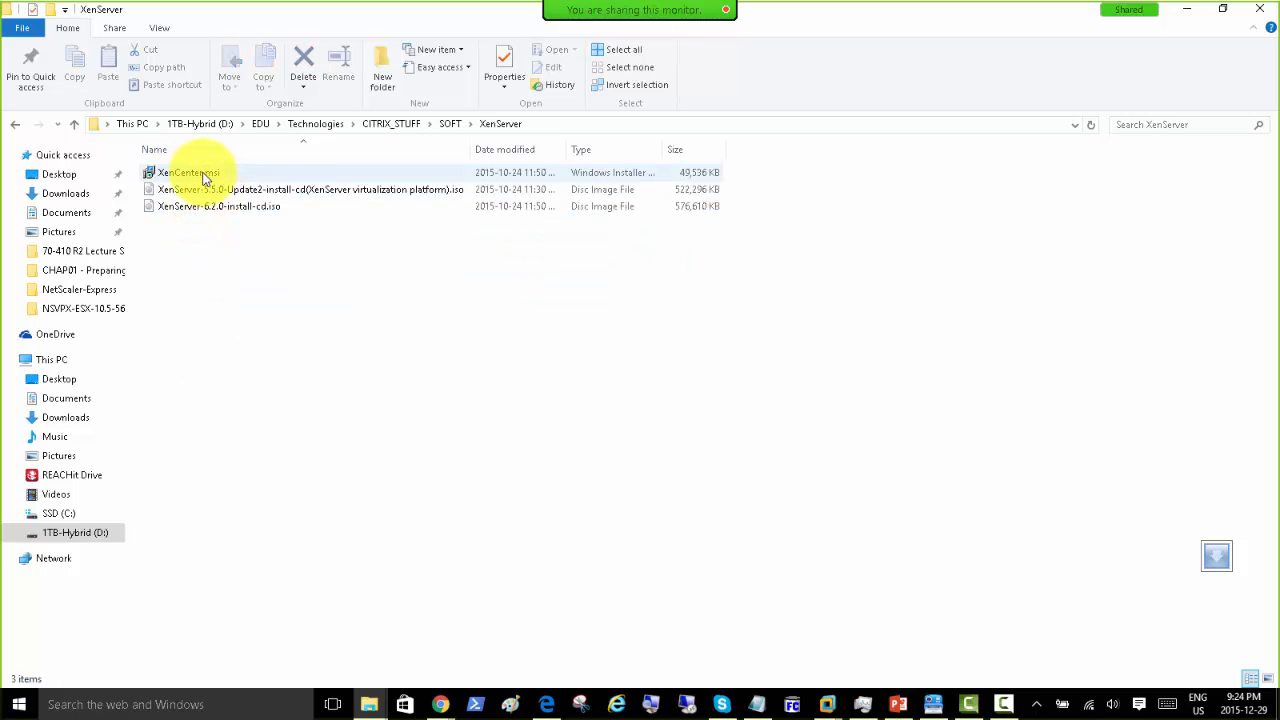
{"action": "left_click", "coordinate": [180, 174]}
{"action": "right_click", "coordinate": [203, 173]}
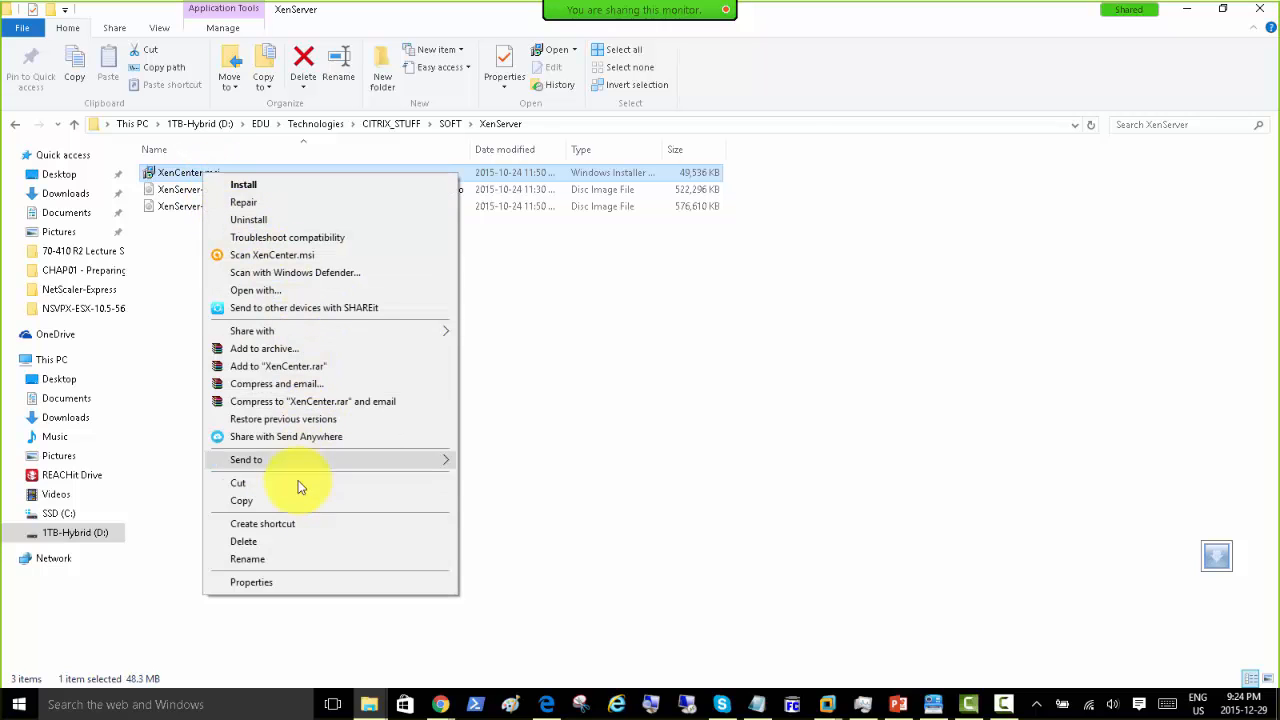
{"action": "left_click", "coordinate": [286, 503]}
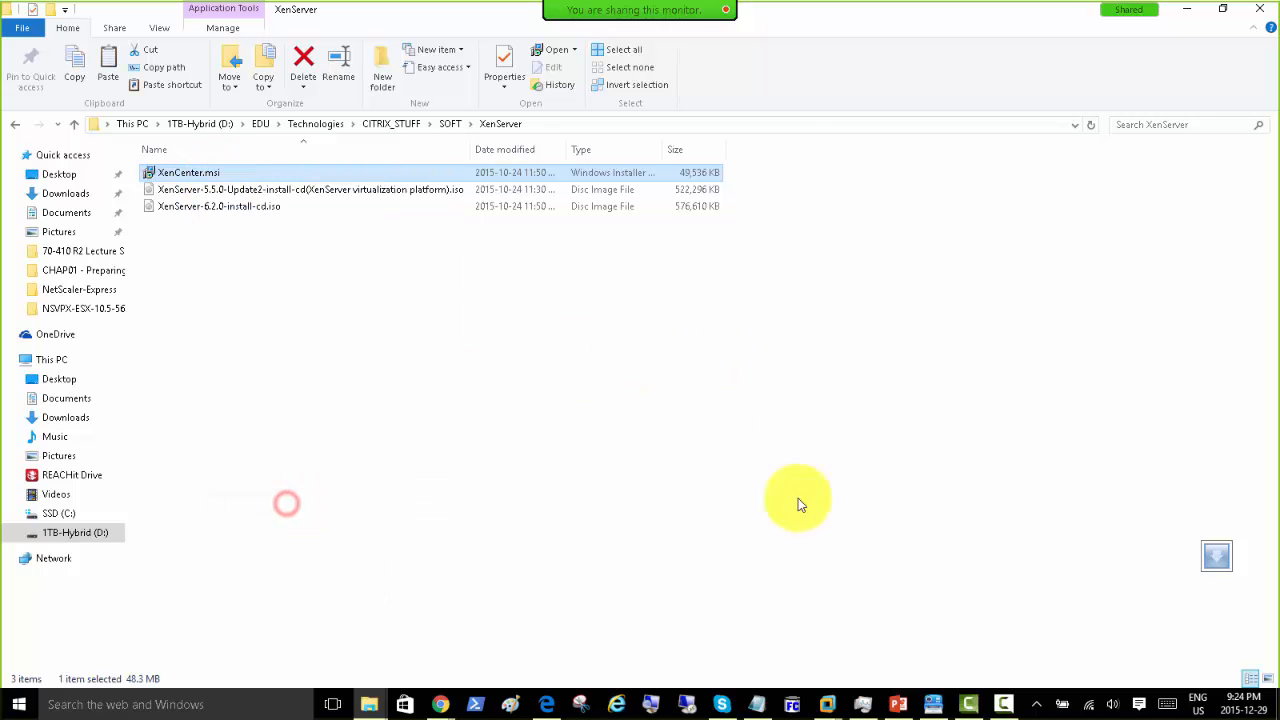
{"action": "left_click", "coordinate": [828, 700]}
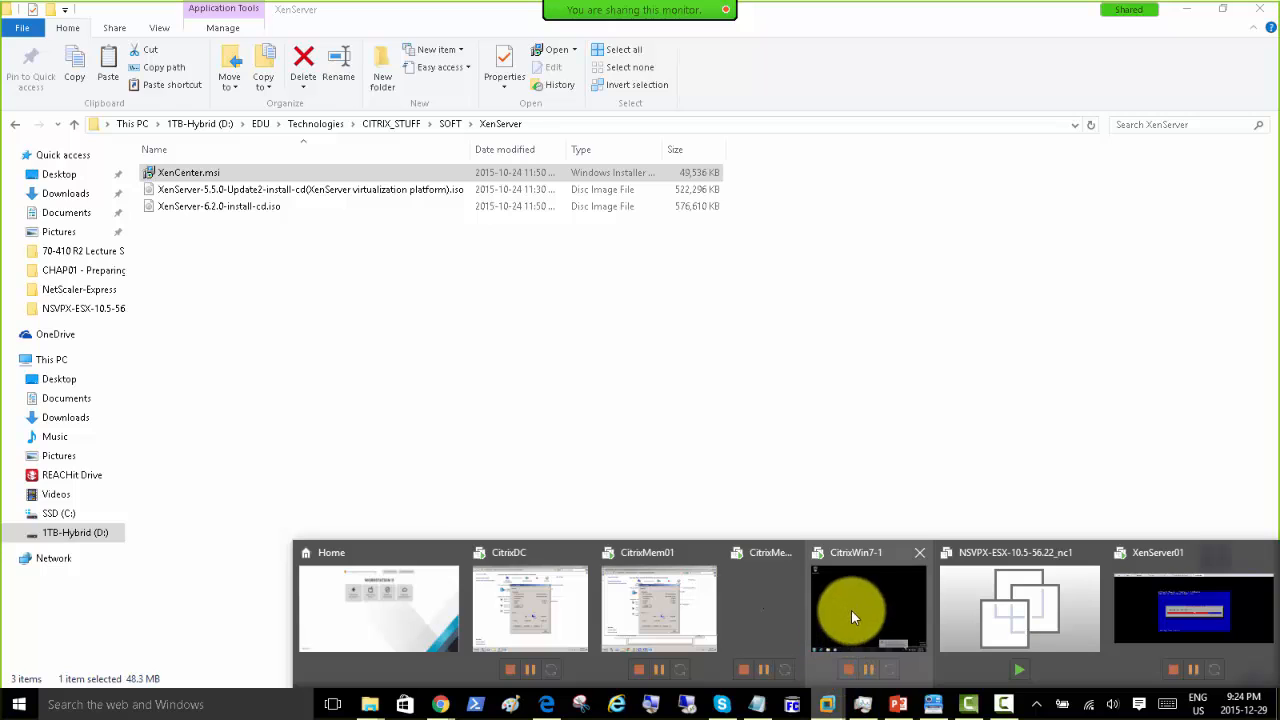
{"action": "left_click", "coordinate": [900, 600]}
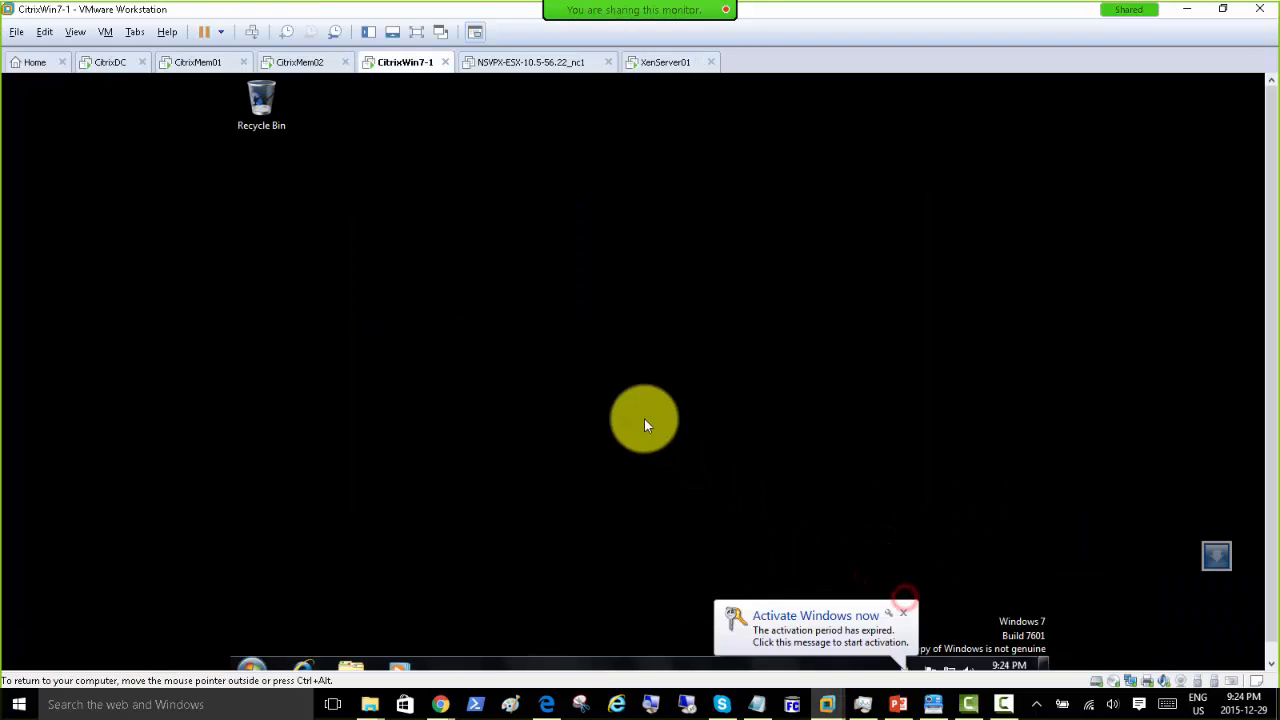
Step: Check XenServer01's progress, then paste XenCenter.msi on CitrixWin7-1's desktop and launch it
{"action": "left_click", "coordinate": [657, 63]}
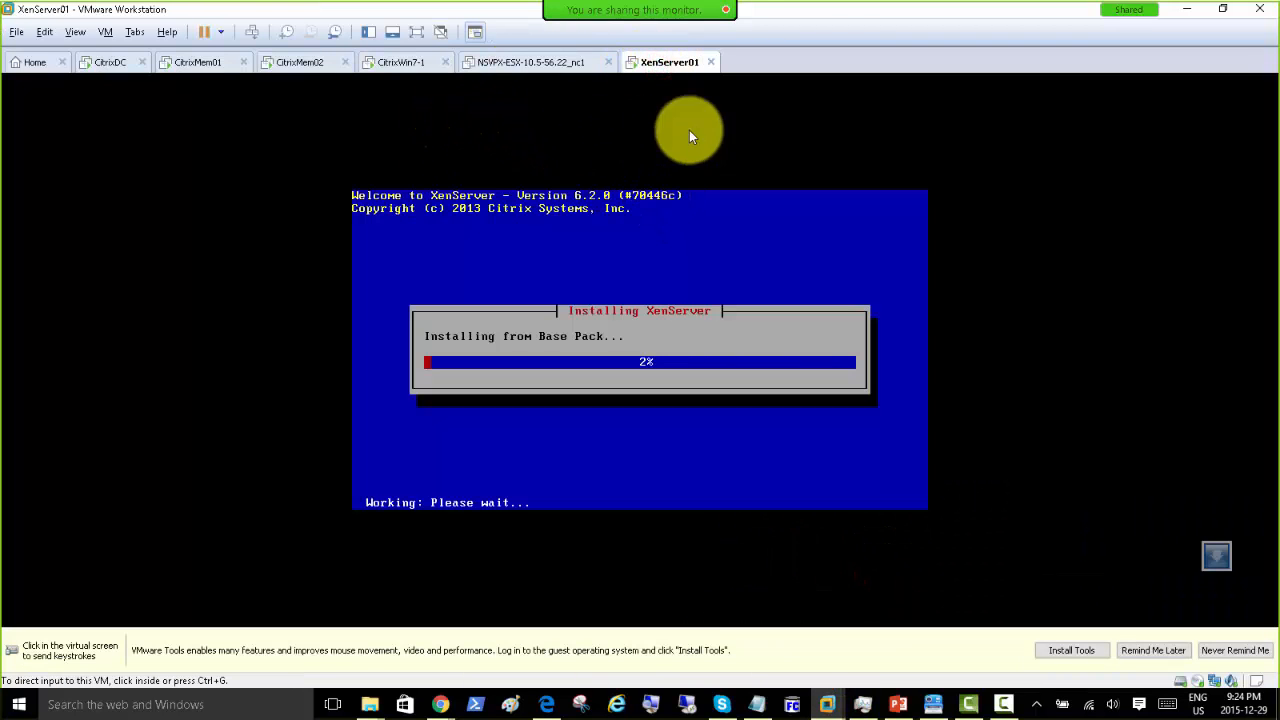
{"action": "left_click", "coordinate": [390, 63]}
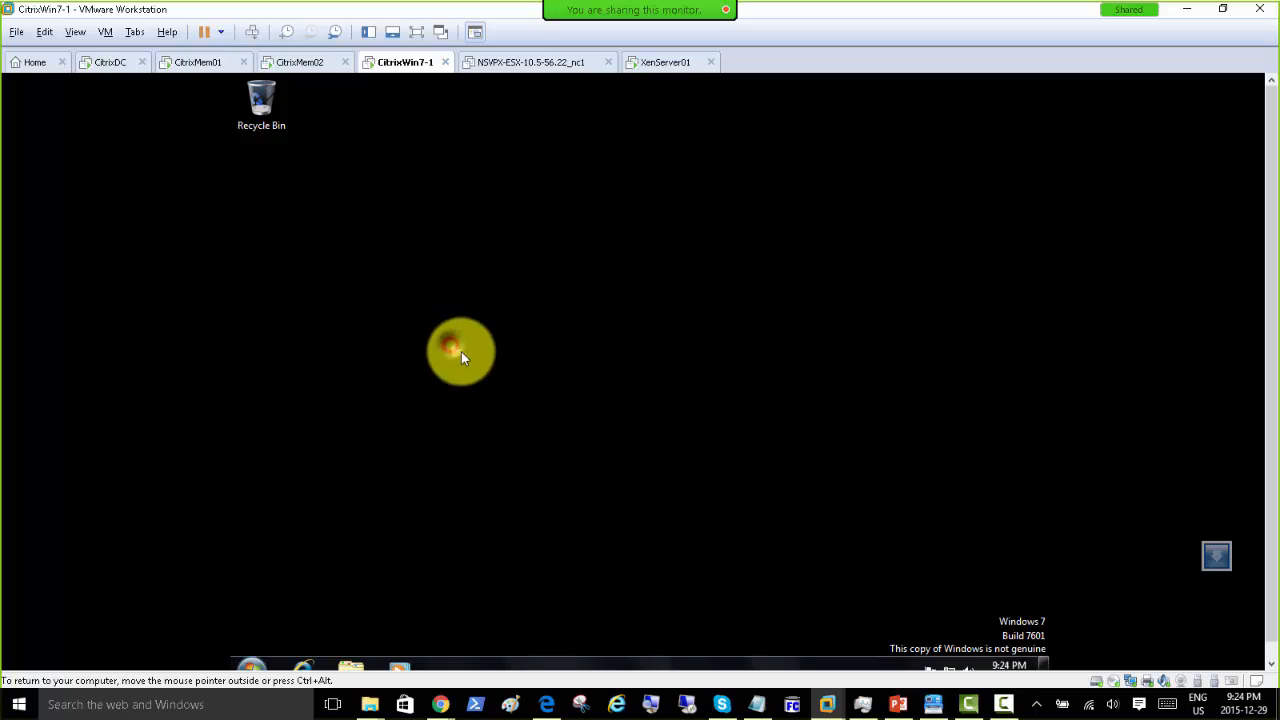
{"action": "right_click", "coordinate": [455, 347]}
{"action": "left_click", "coordinate": [498, 415]}
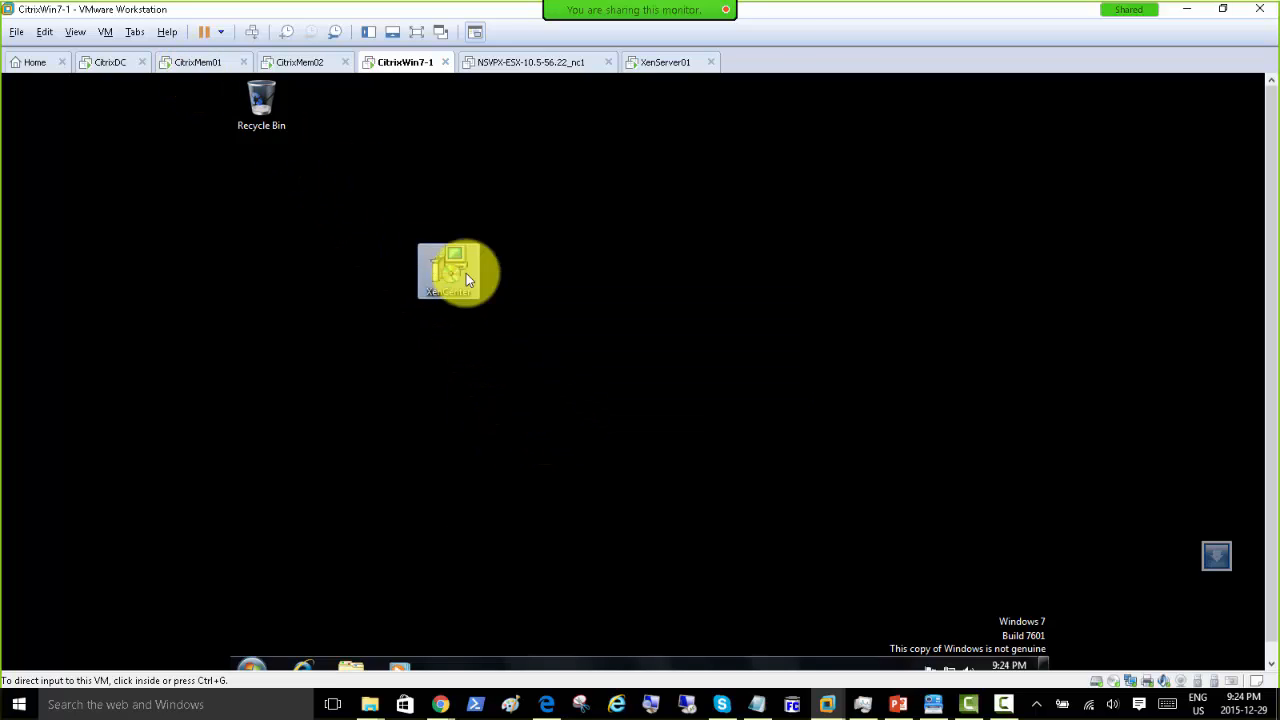
{"action": "left_click", "coordinate": [459, 271]}
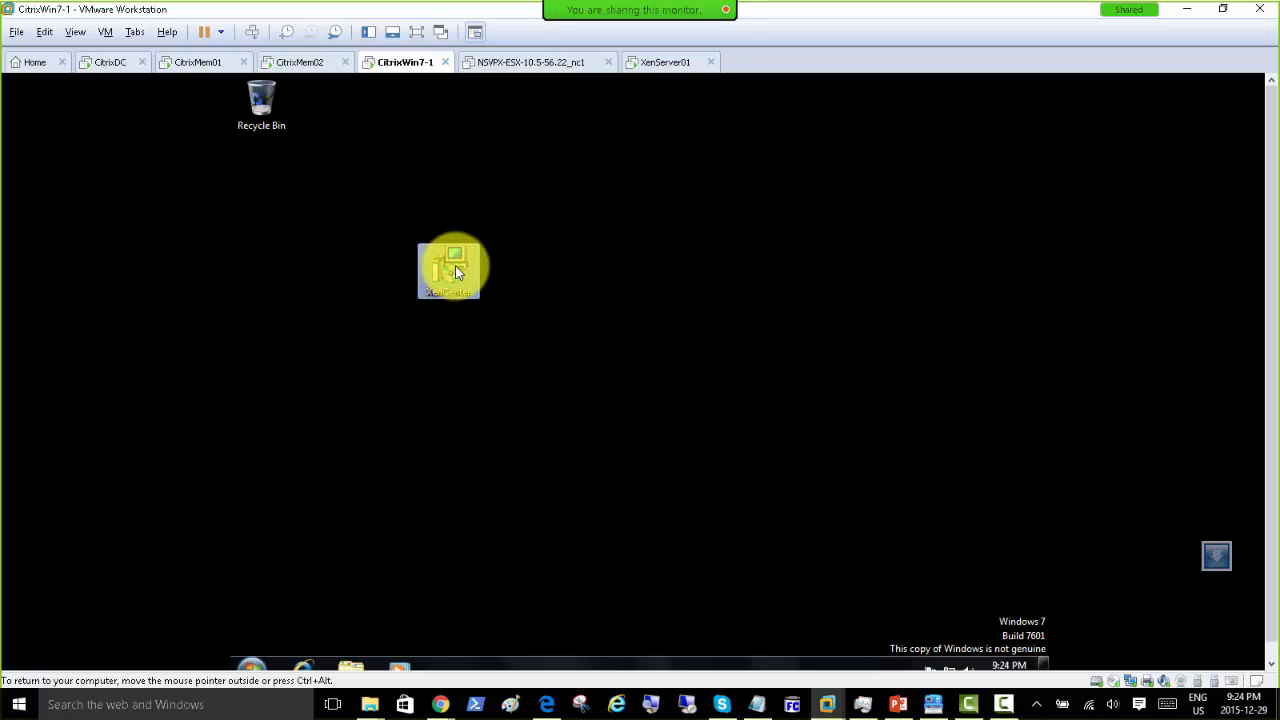
{"action": "double_click", "coordinate": [457, 271]}
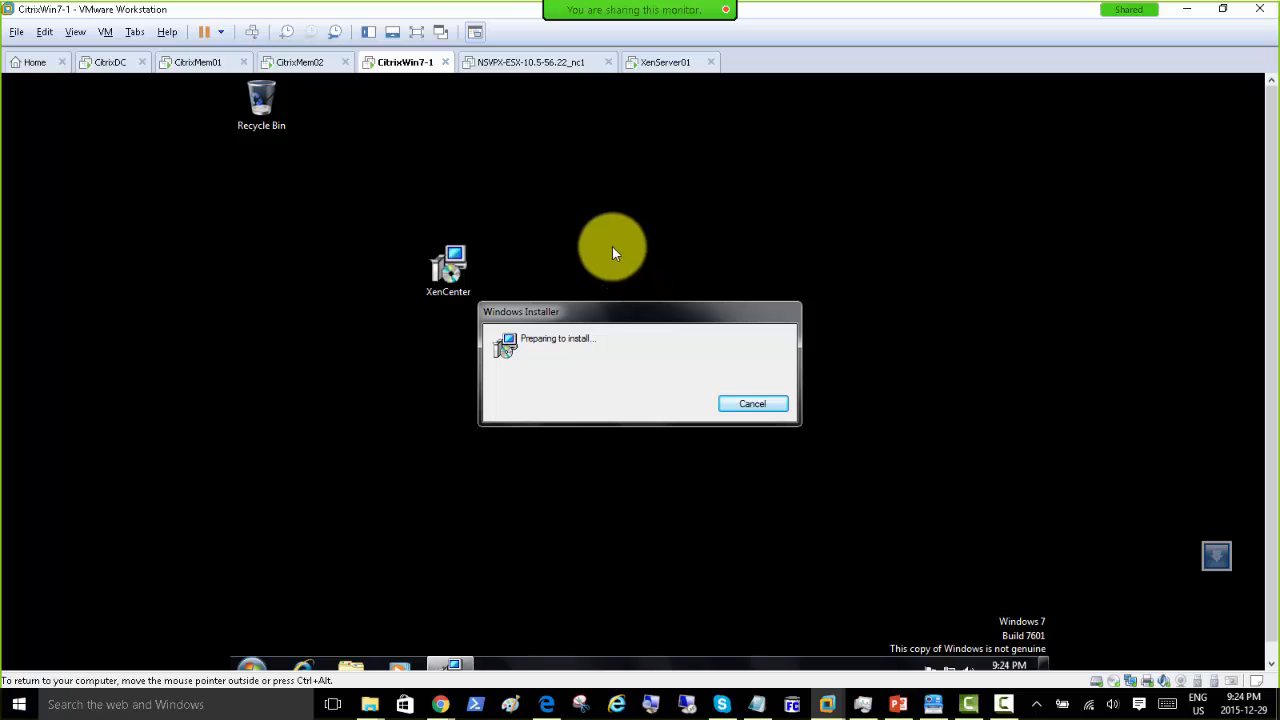
Step: On CitrixDC, close the network windows, minimize DNS Manager, and paste the installer on the desktop
{"action": "left_click", "coordinate": [100, 64]}
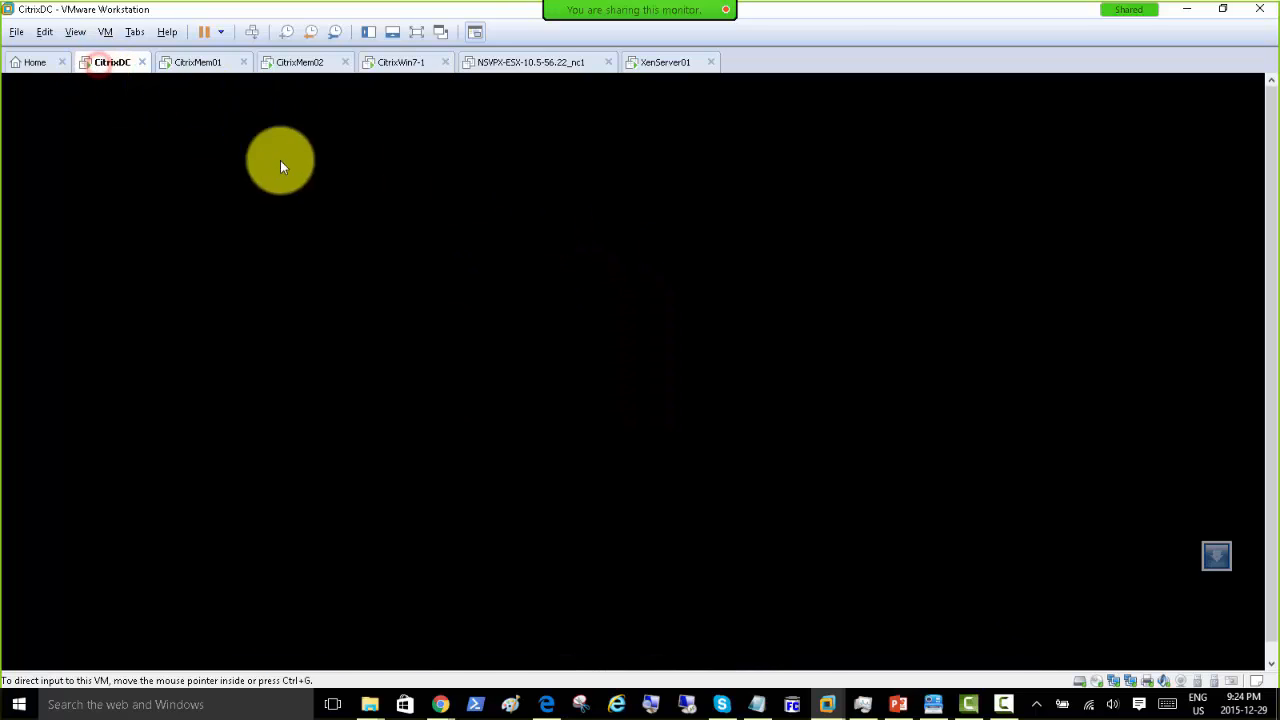
{"action": "left_click", "coordinate": [775, 211]}
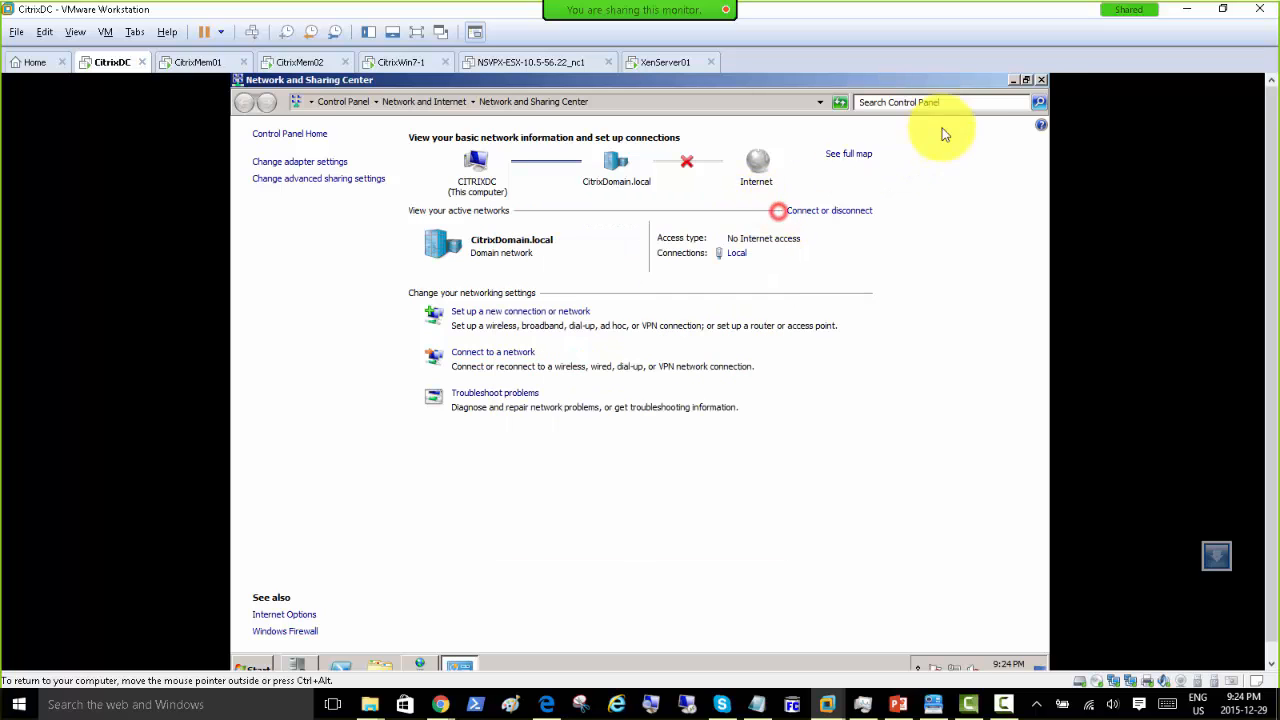
{"action": "left_click", "coordinate": [1041, 79]}
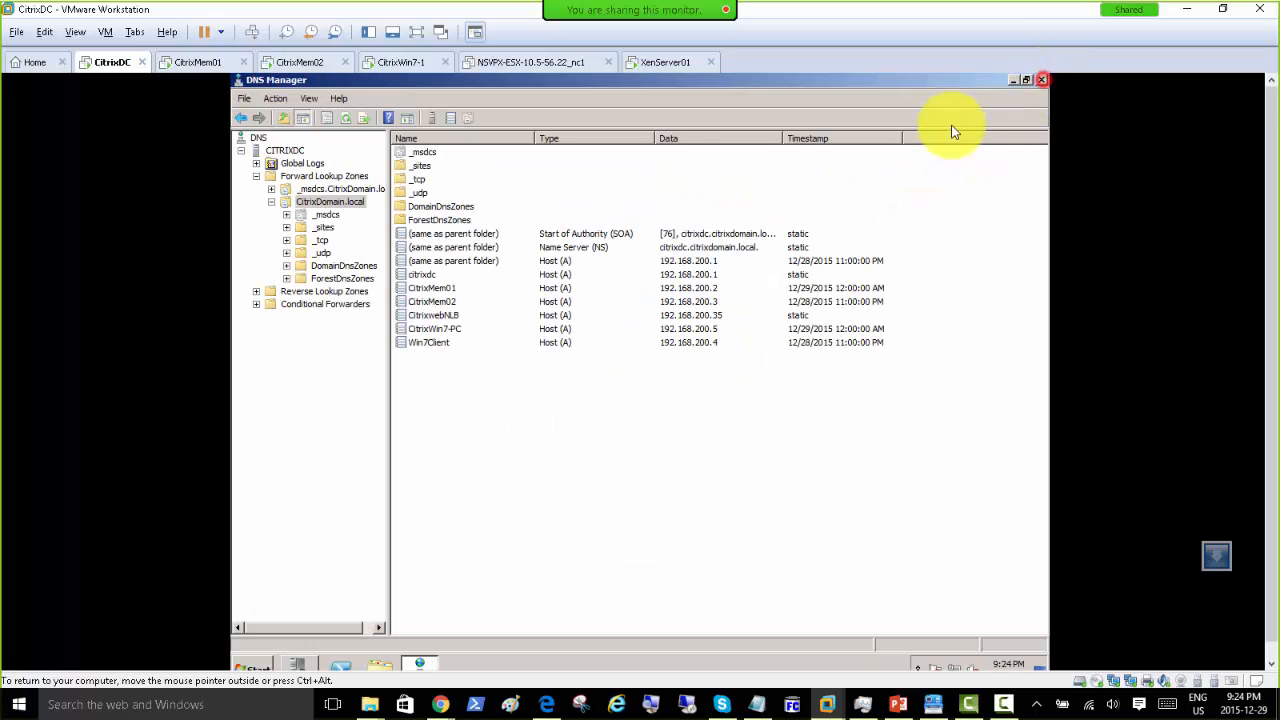
{"action": "left_click", "coordinate": [1012, 82]}
{"action": "right_click", "coordinate": [484, 196]}
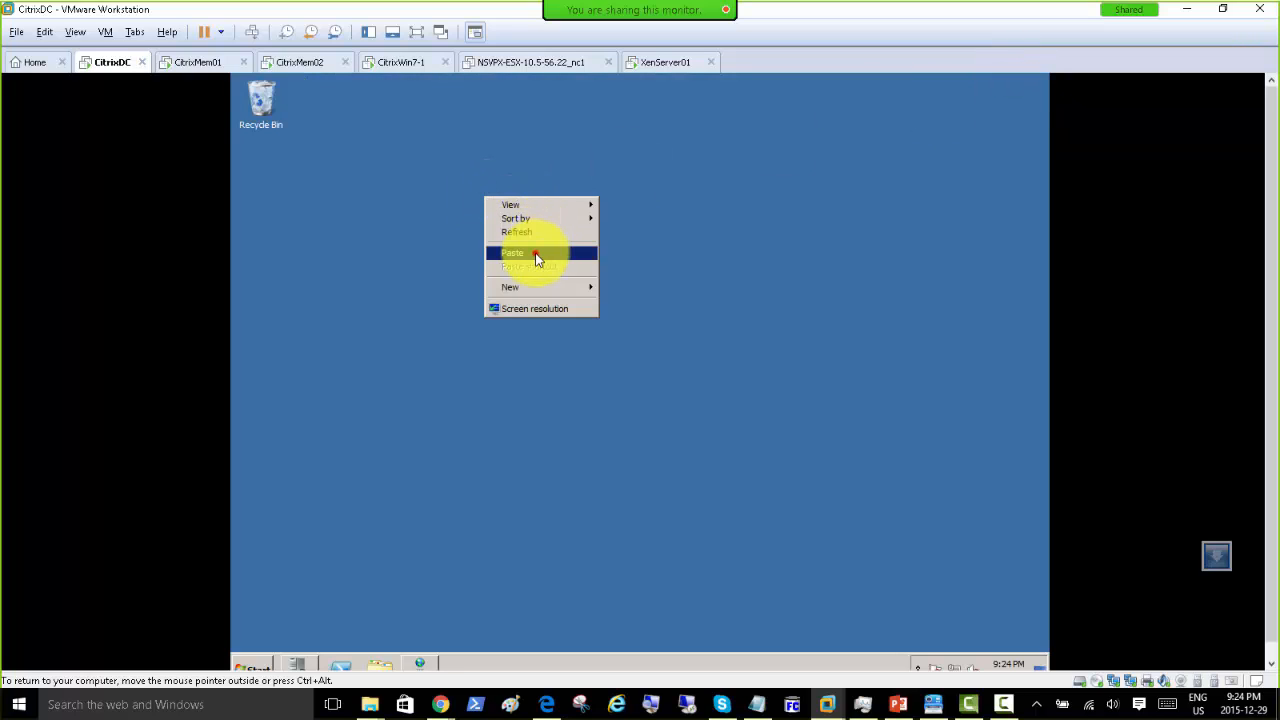
{"action": "left_click", "coordinate": [535, 256]}
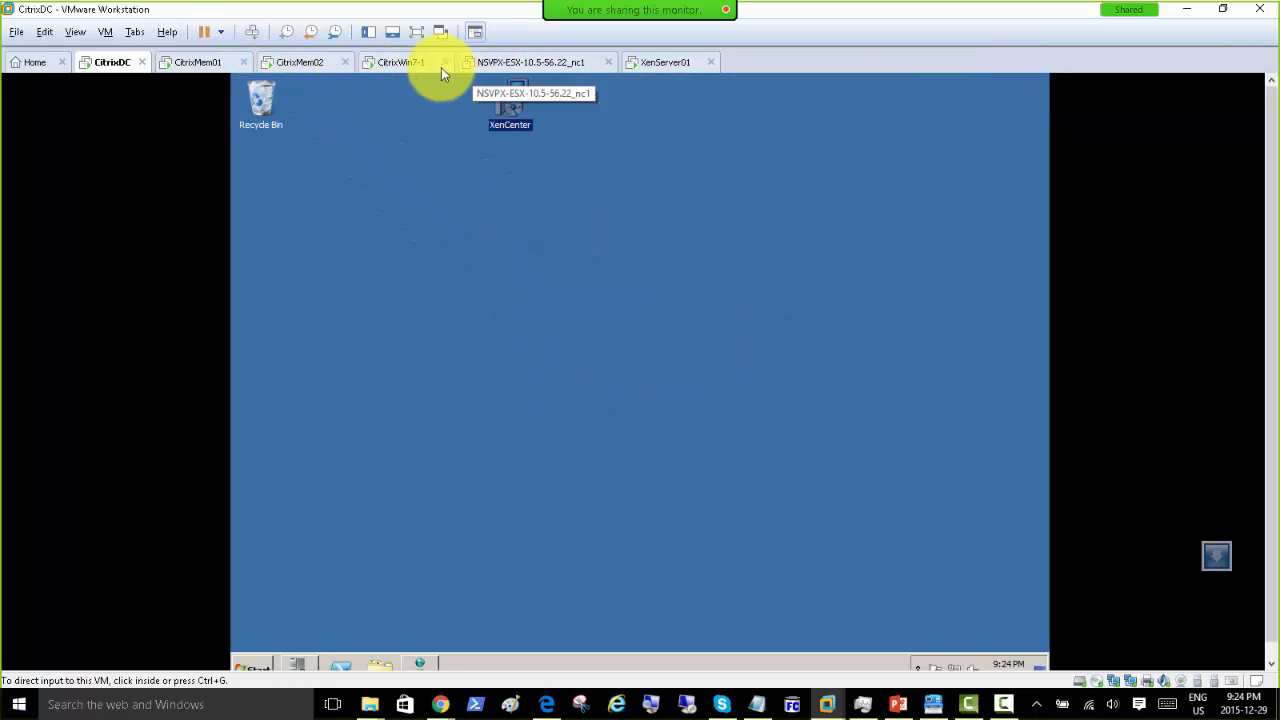
{"action": "left_click", "coordinate": [398, 62]}
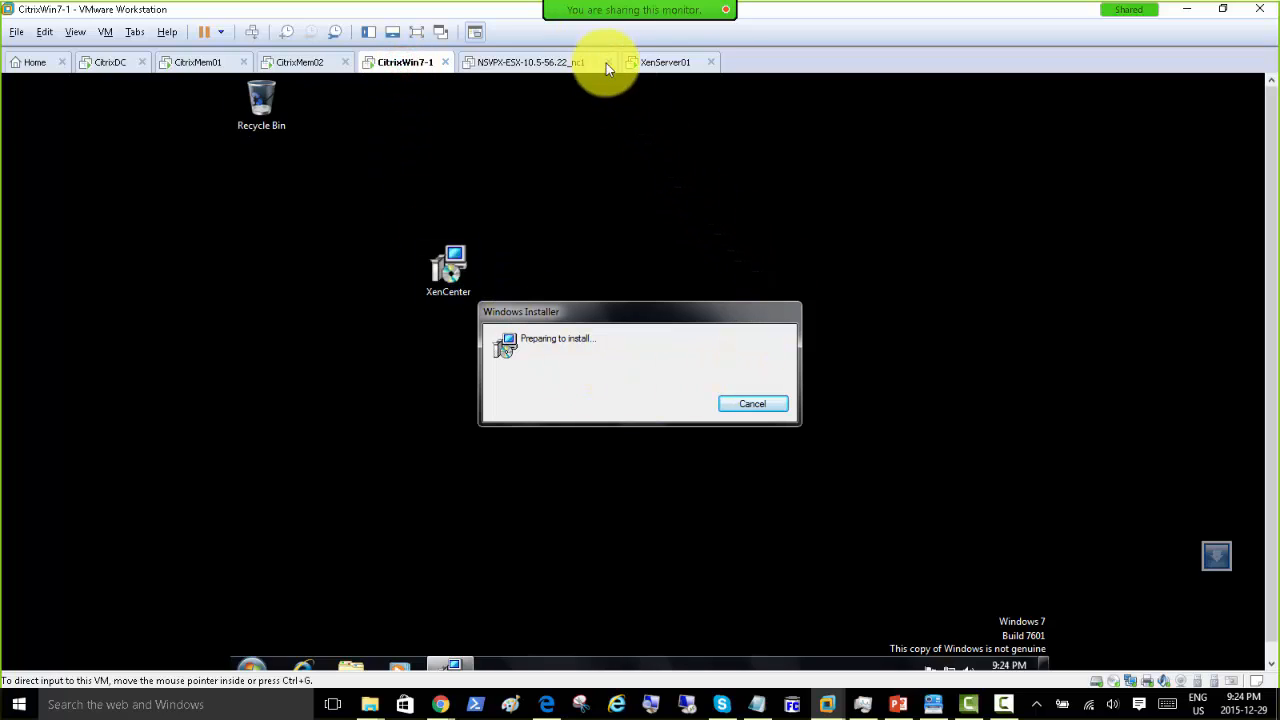
Step: Glance at XenServer01, then run CitrixWin7-1's XenCenter Setup for All Users through to Finish
{"action": "left_click", "coordinate": [658, 68]}
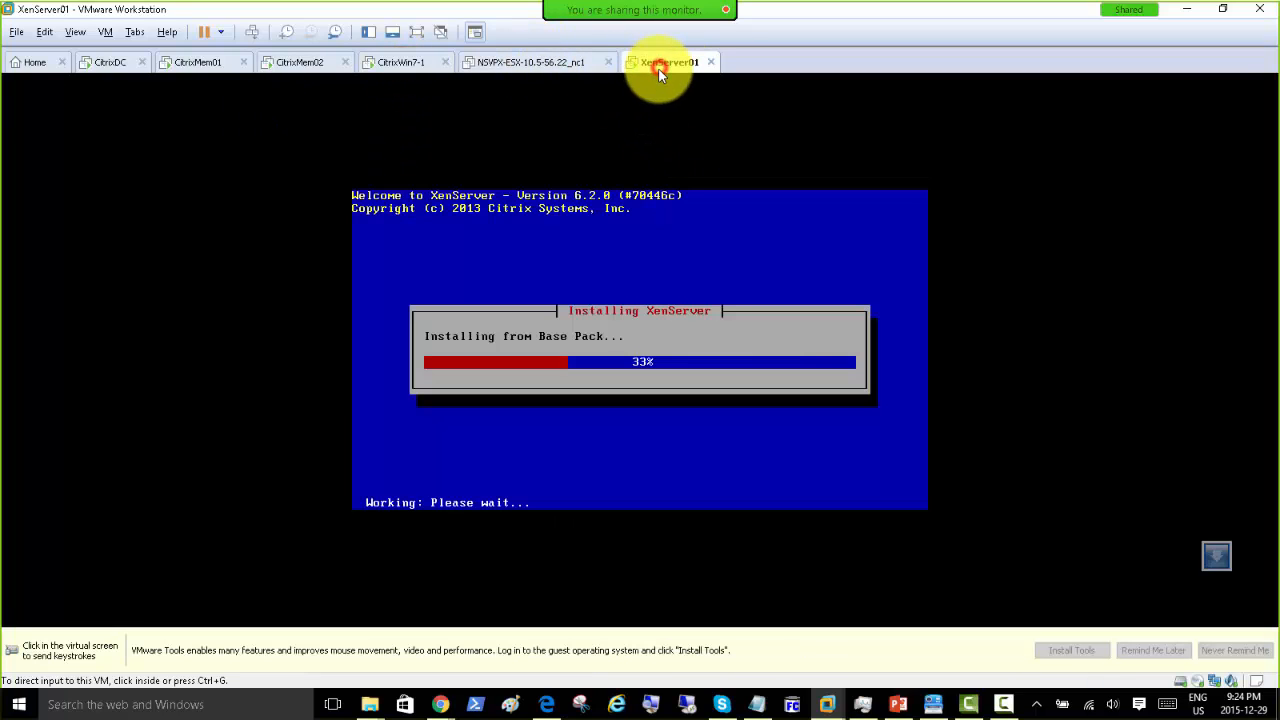
{"action": "left_click", "coordinate": [397, 62]}
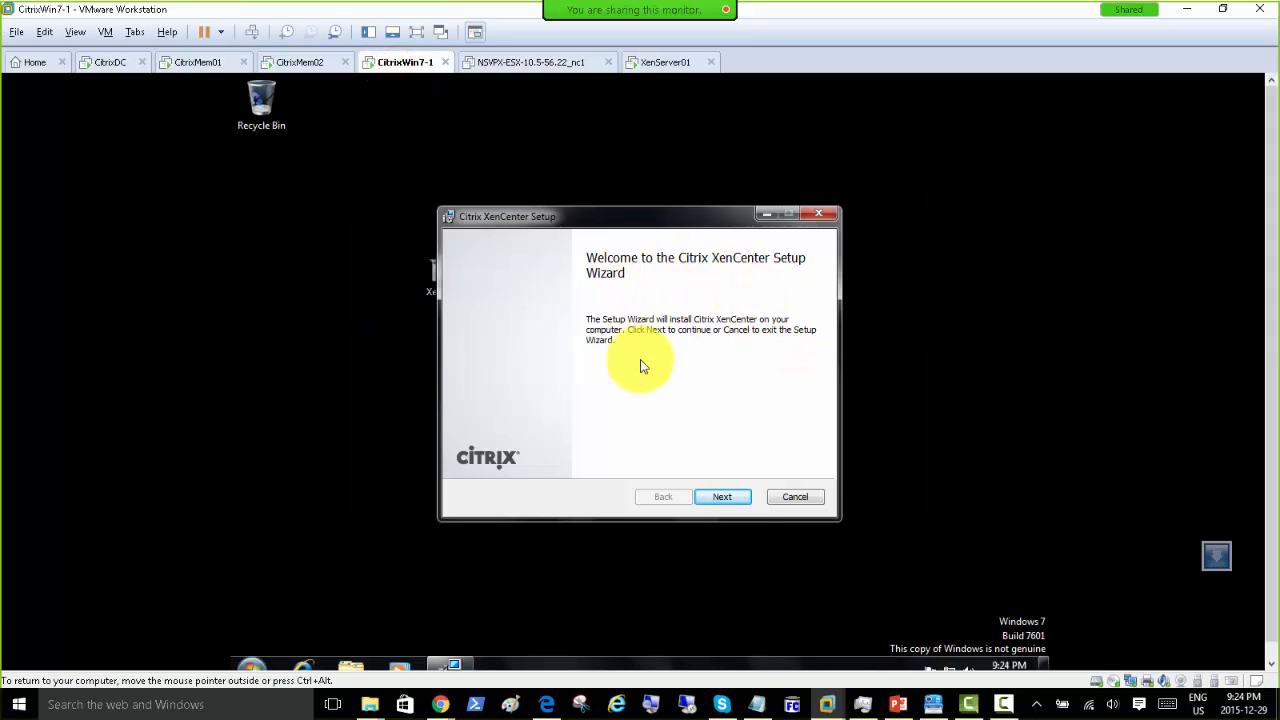
{"action": "left_click", "coordinate": [716, 499]}
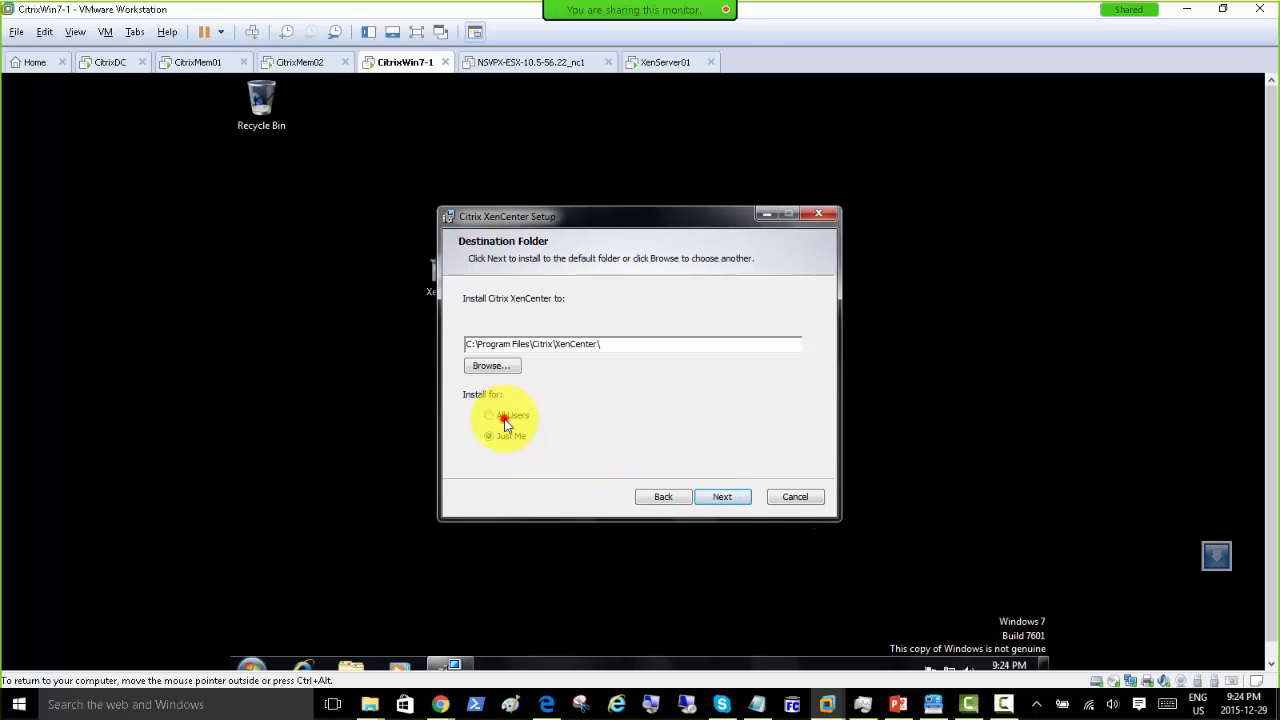
{"action": "left_click", "coordinate": [505, 420]}
{"action": "left_click", "coordinate": [720, 496]}
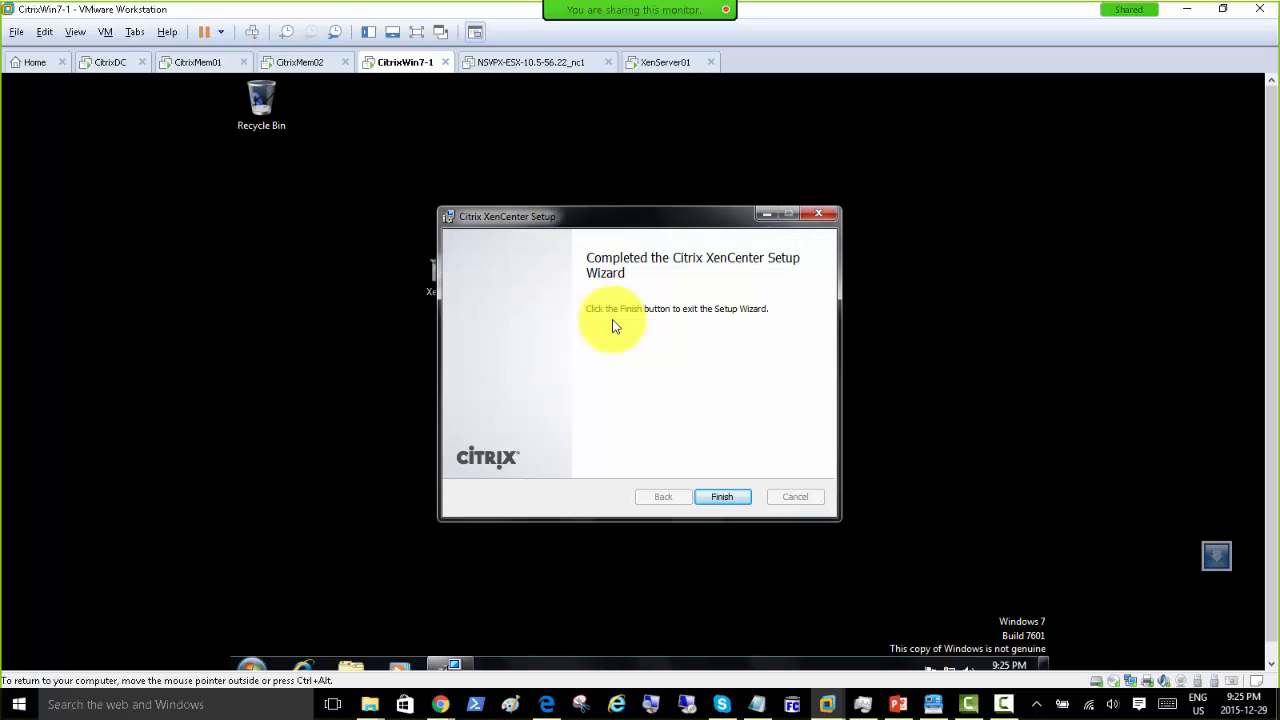
{"action": "left_click", "coordinate": [719, 499]}
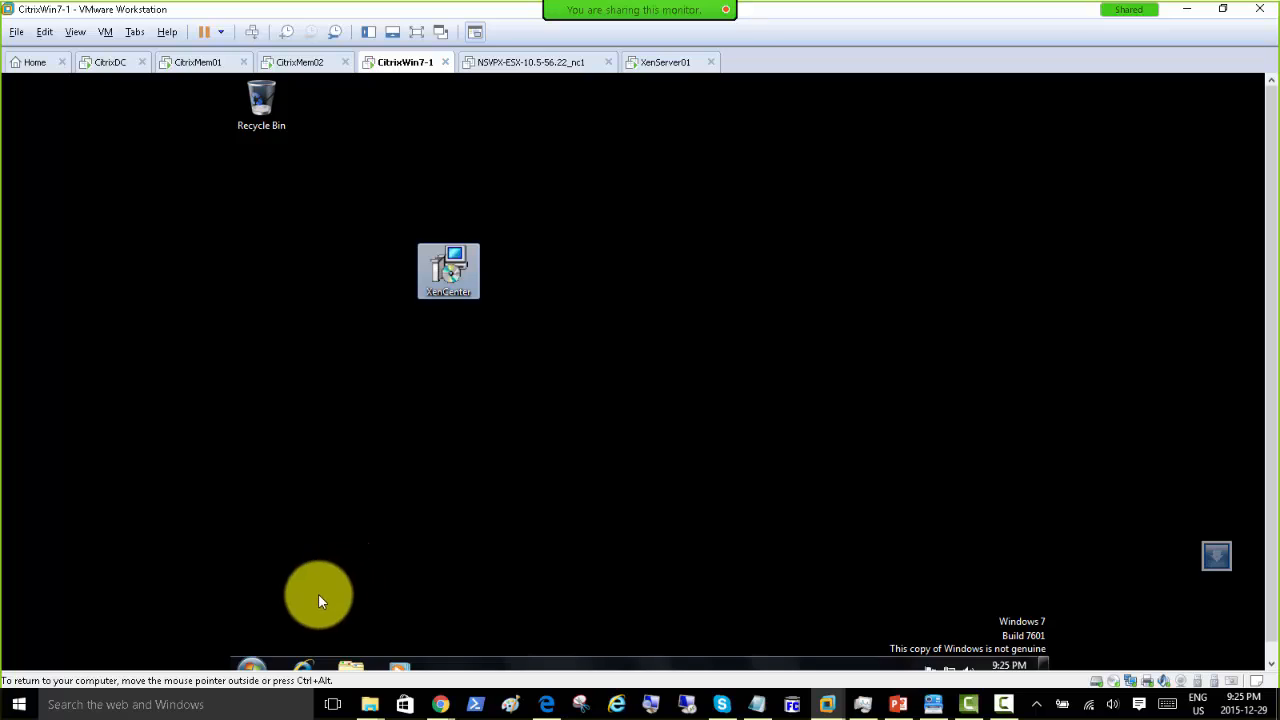
Step: Launch Citrix XenCenter from the Start menu and allow periodic checks for XenServer updates
{"action": "left_click", "coordinate": [254, 667]}
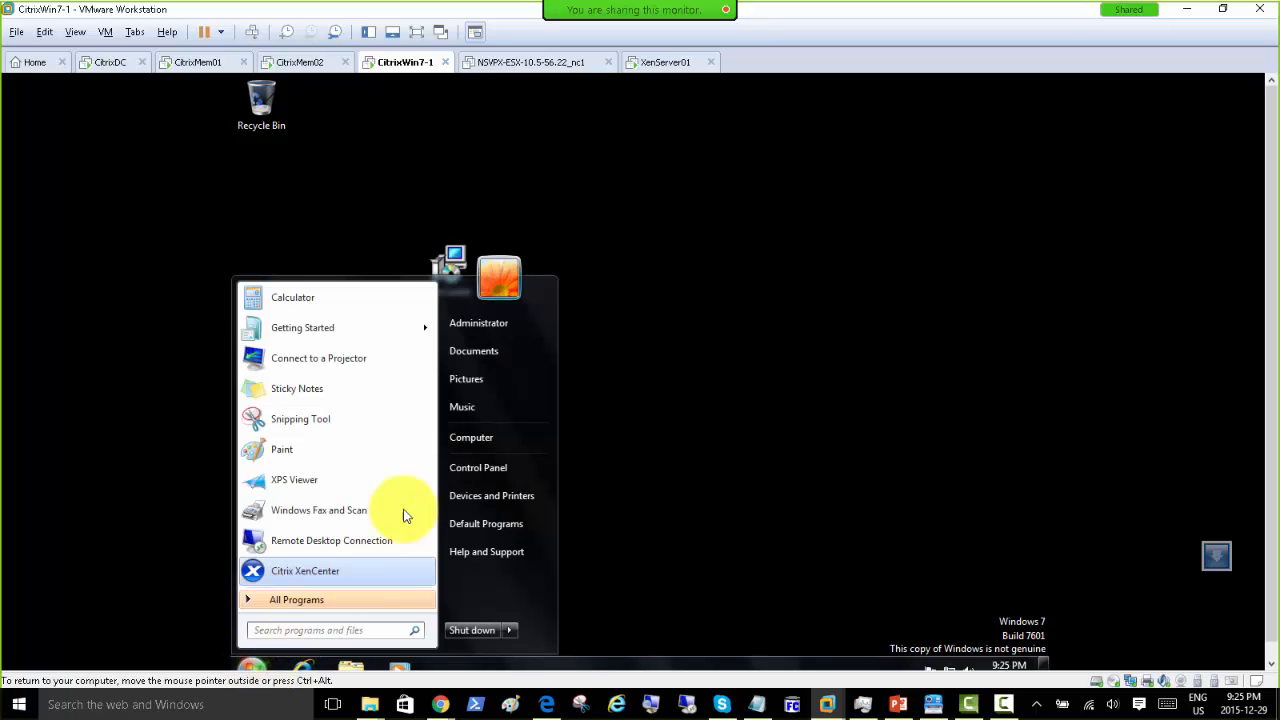
{"action": "left_click", "coordinate": [330, 571]}
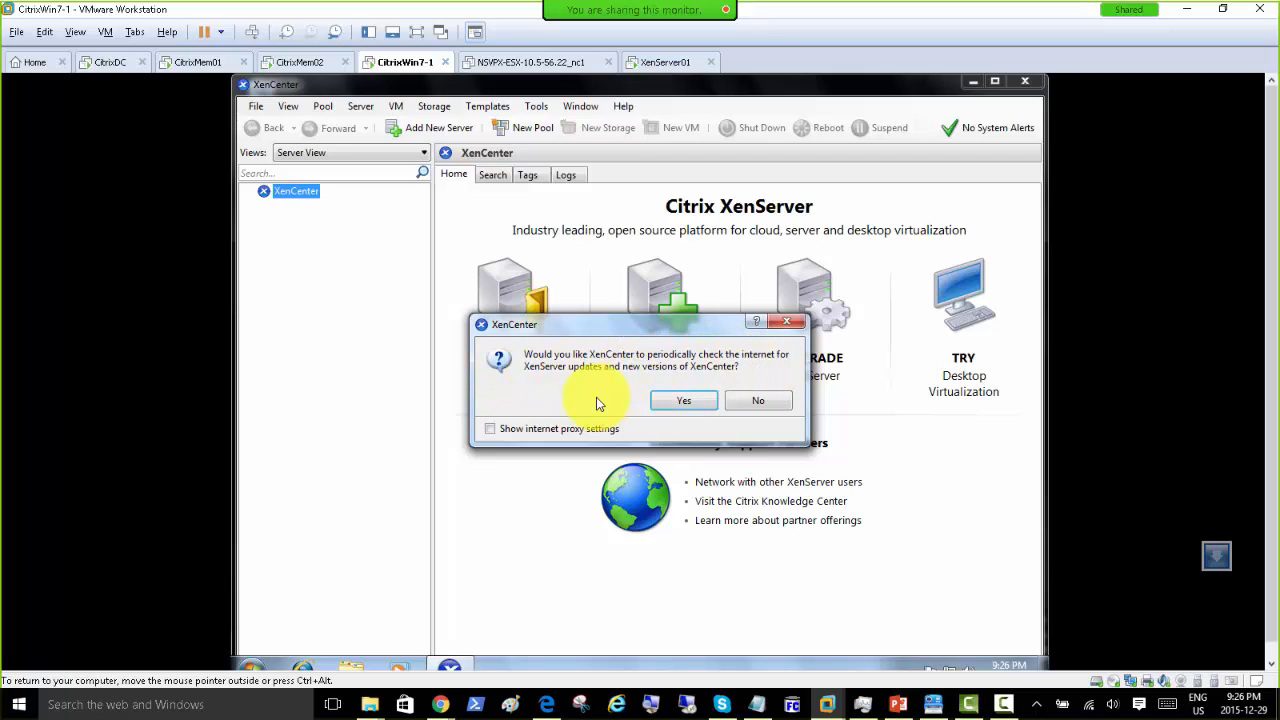
{"action": "left_click", "coordinate": [674, 402]}
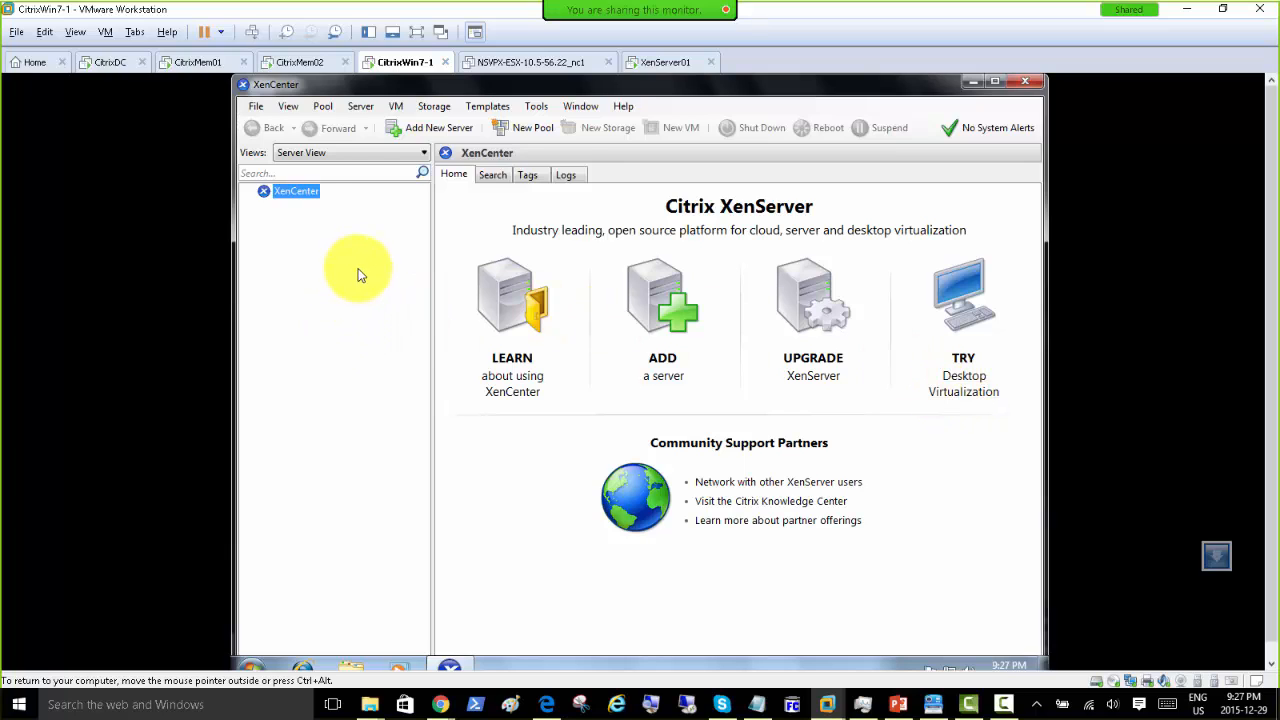
Step: Open the Add Server dialog, look for saved addresses, cancel, and view XenServer01's finished installation
{"action": "left_click", "coordinate": [662, 376]}
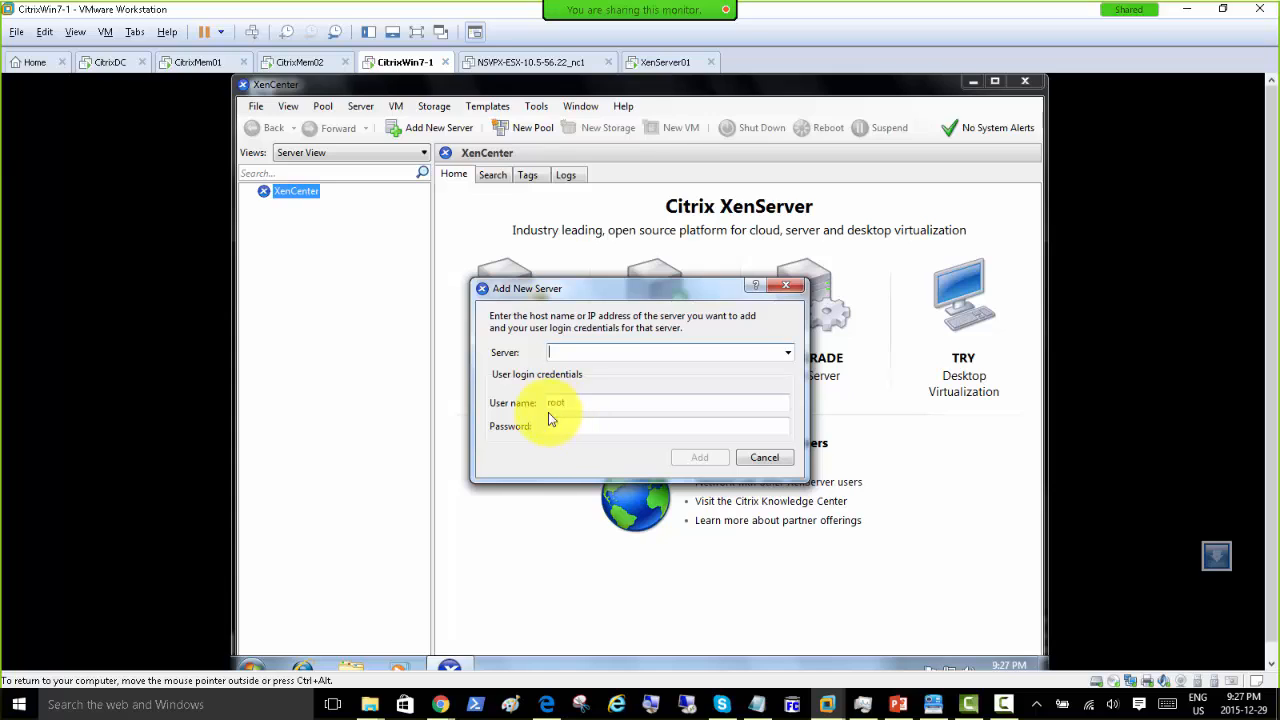
{"action": "left_click", "coordinate": [791, 355]}
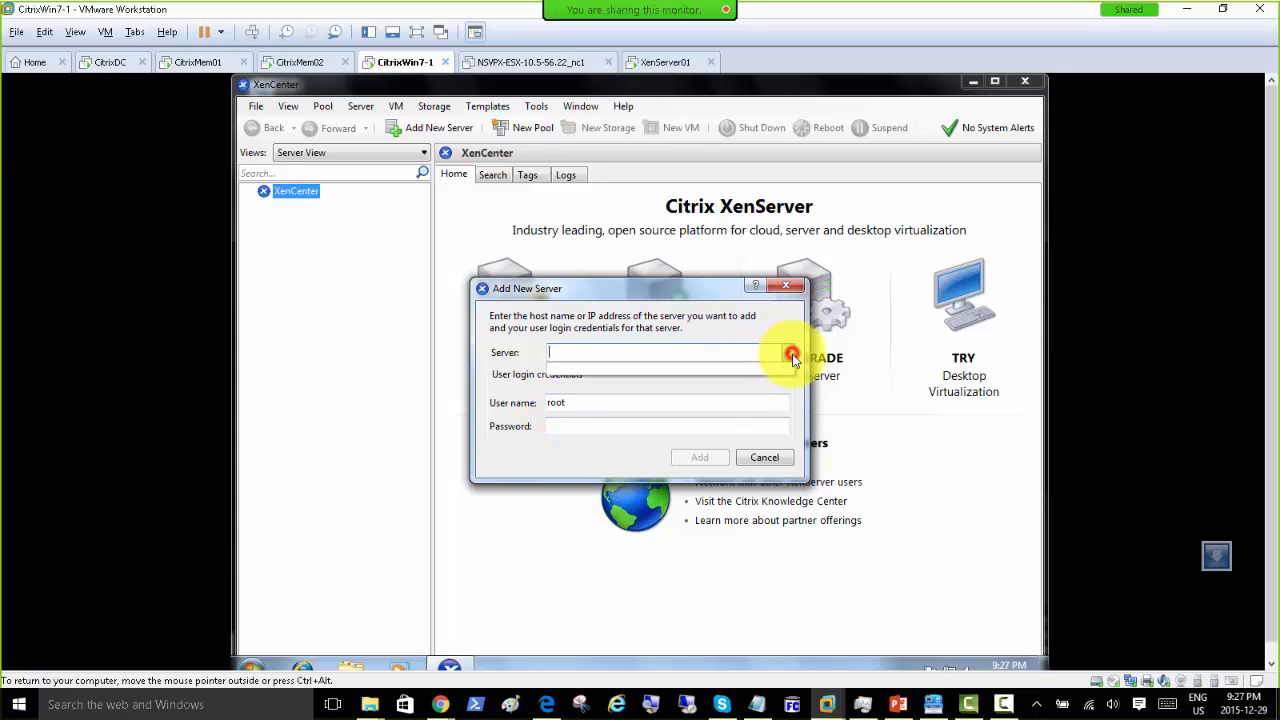
{"action": "left_click", "coordinate": [791, 355]}
{"action": "left_click", "coordinate": [791, 355]}
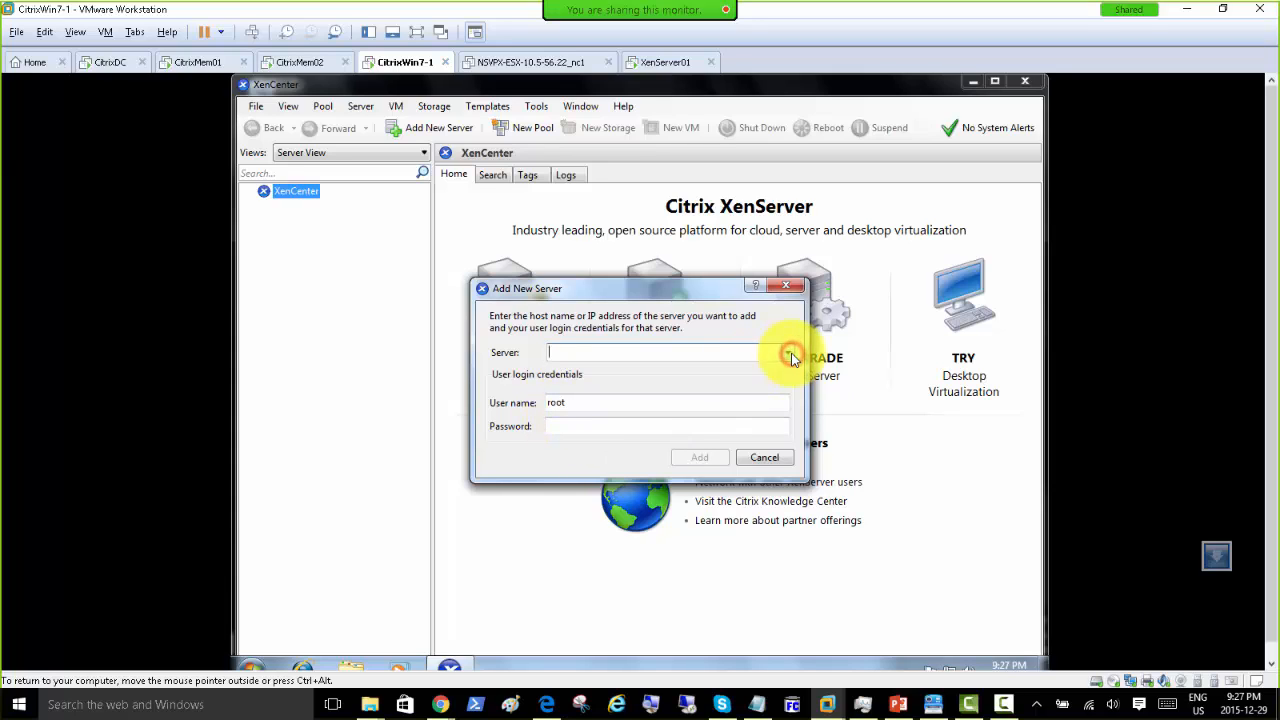
{"action": "left_click", "coordinate": [762, 457]}
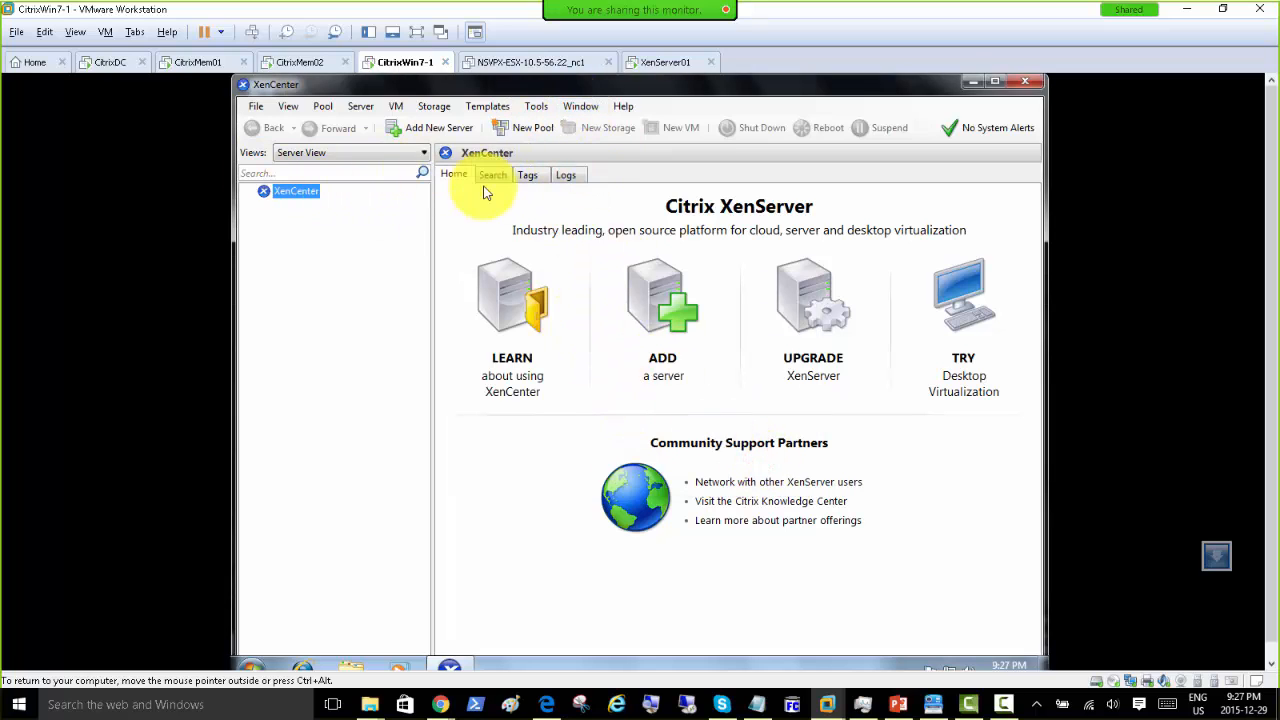
{"action": "left_click", "coordinate": [662, 66]}
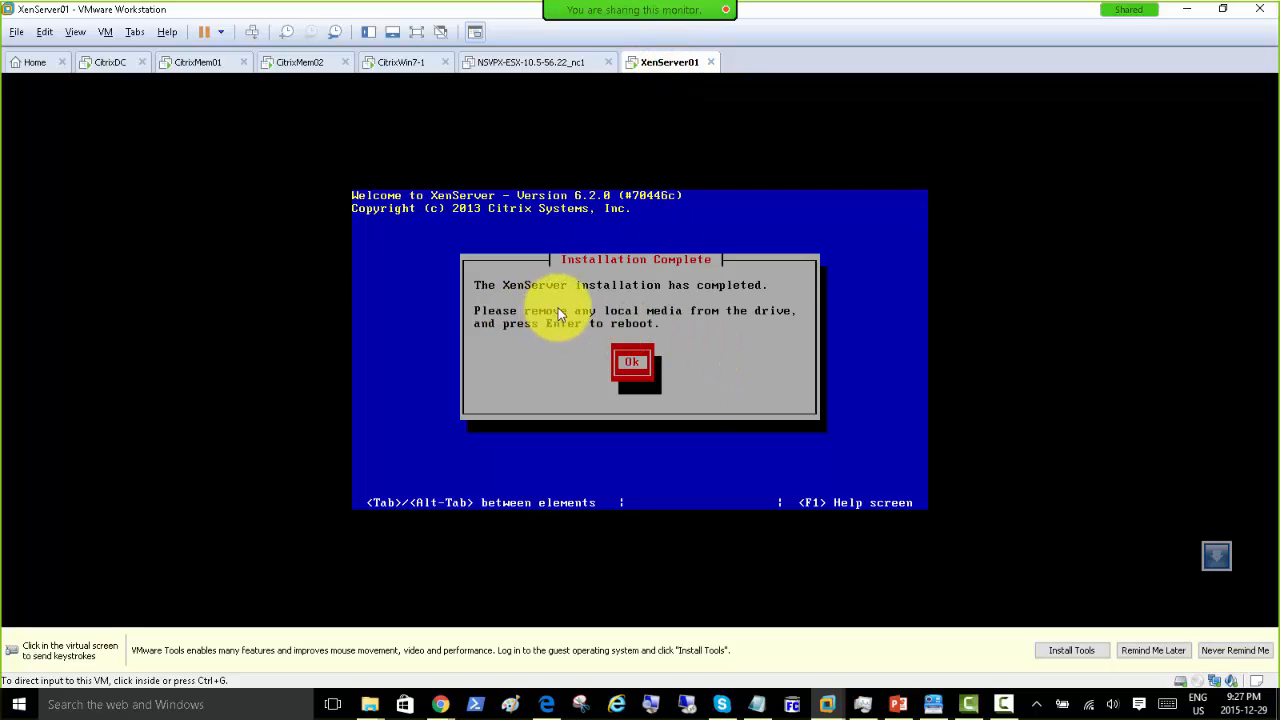
Step: Reboot XenServer01 with Ok, postpone the VMware Tools reminder, and go back to XenCenter on CitrixWin7-1
{"action": "left_click", "coordinate": [755, 330]}
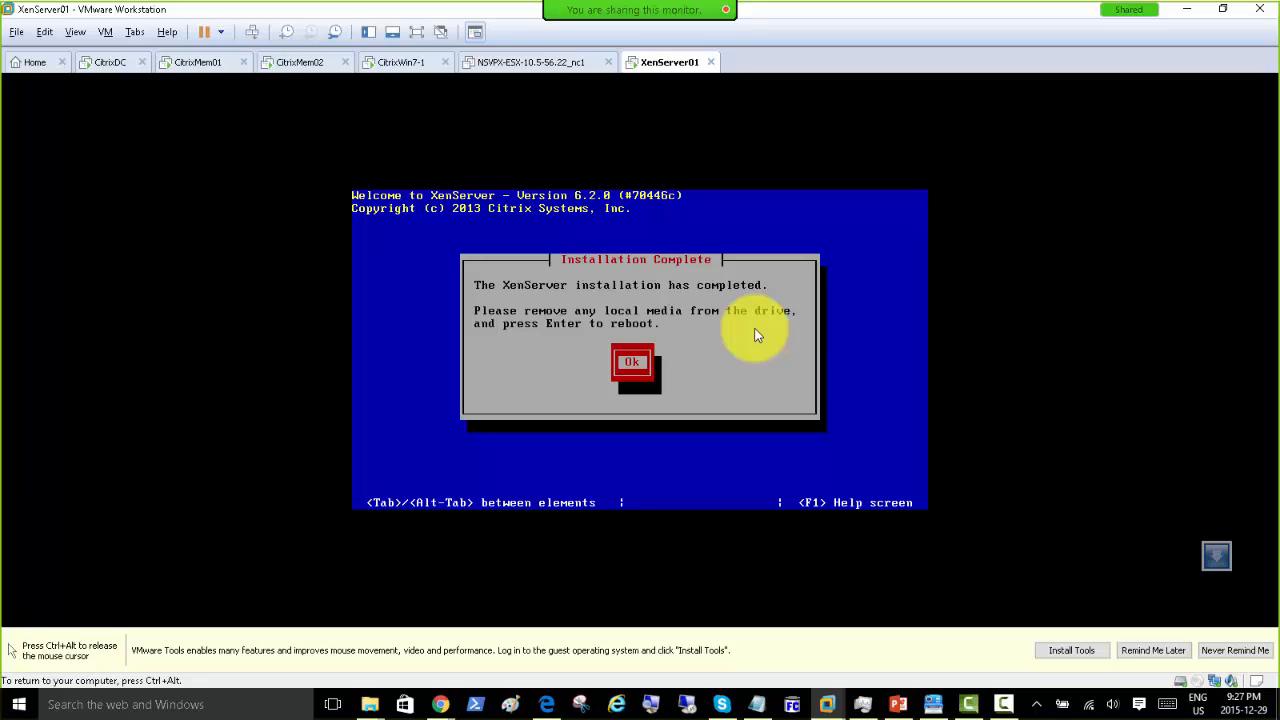
{"action": "key", "text": "Return"}
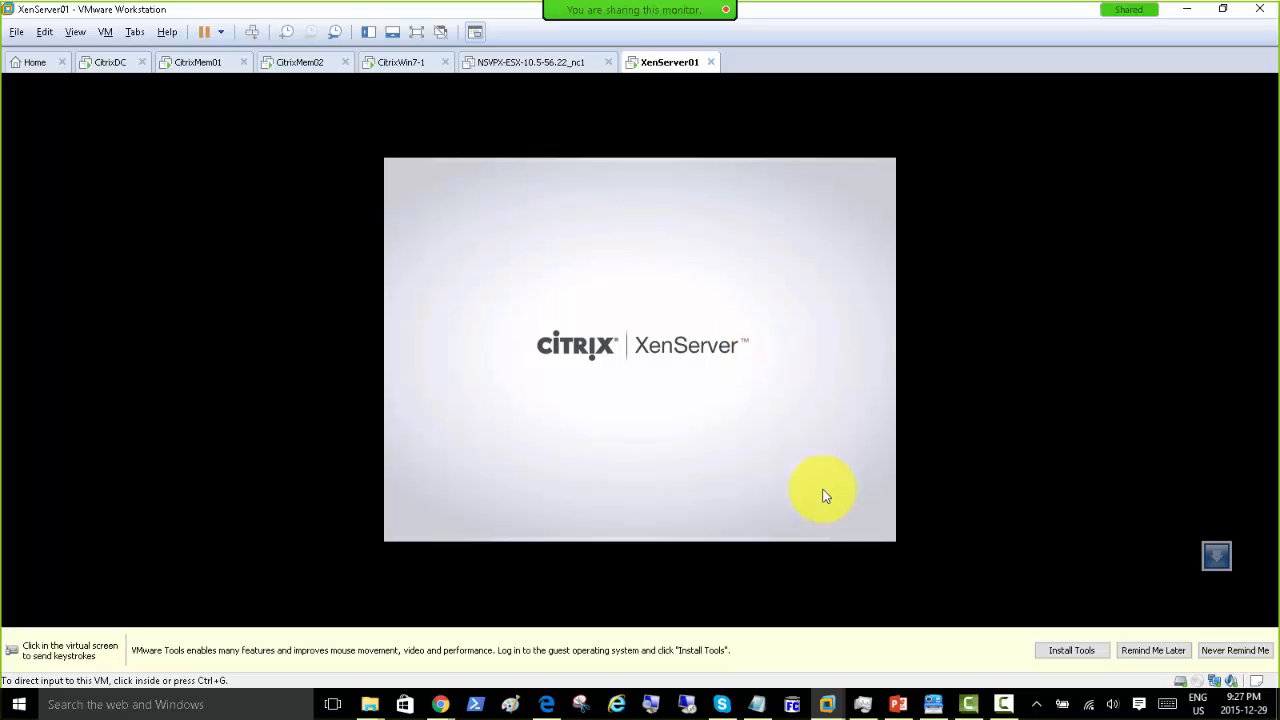
{"action": "left_click", "coordinate": [1176, 655]}
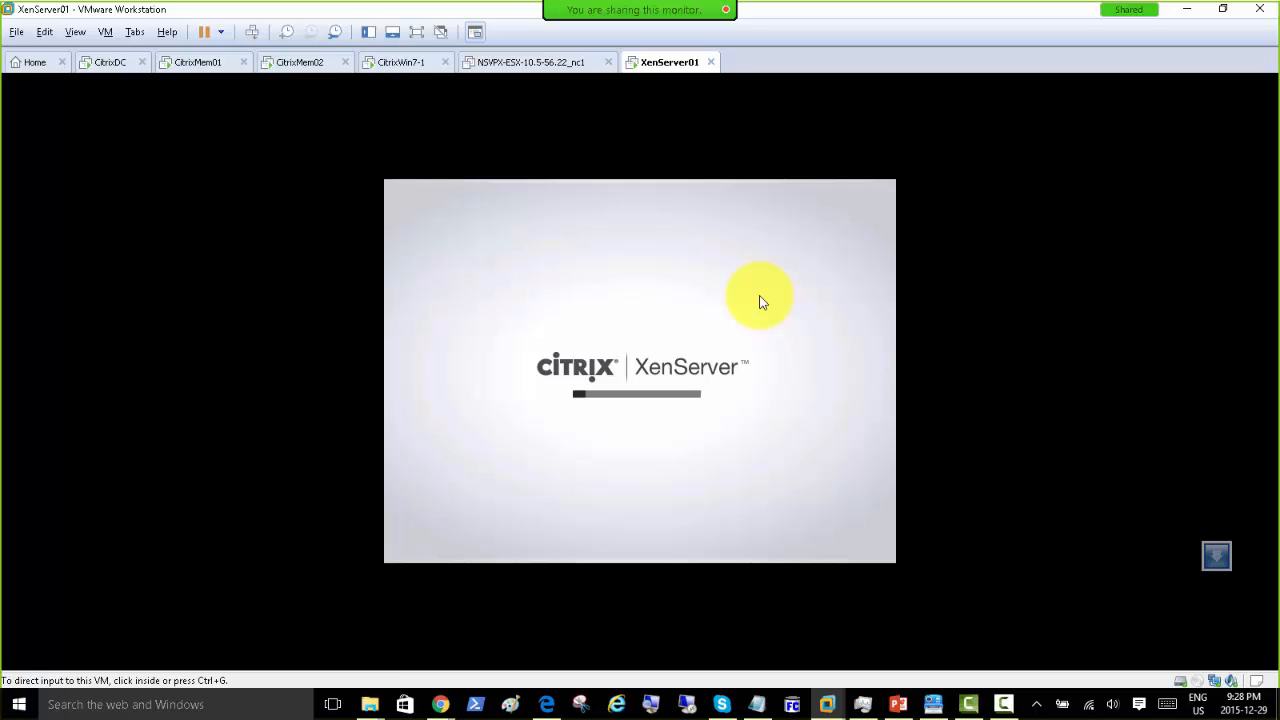
{"action": "left_click", "coordinate": [390, 63]}
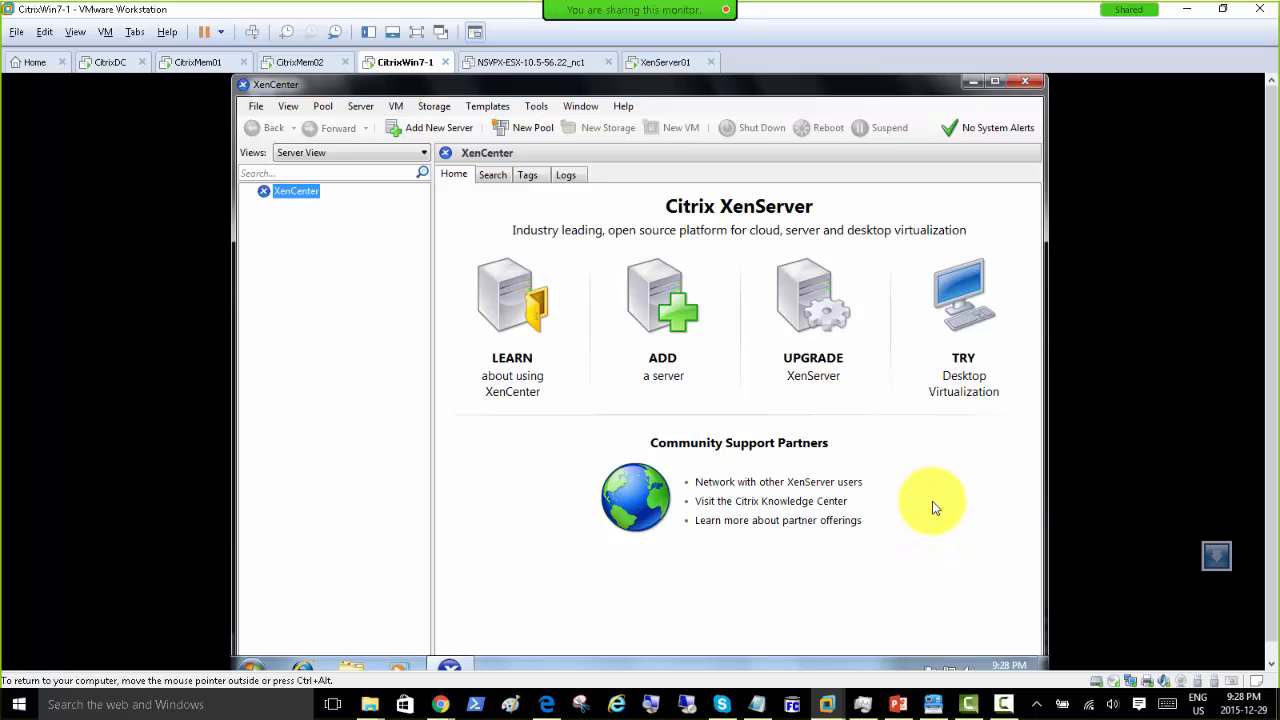
Step: Watch XenServer01 boot to its XenServer 6.2 console showing 192.168.200.9 on eth0, then release input
{"action": "left_click", "coordinate": [662, 66]}
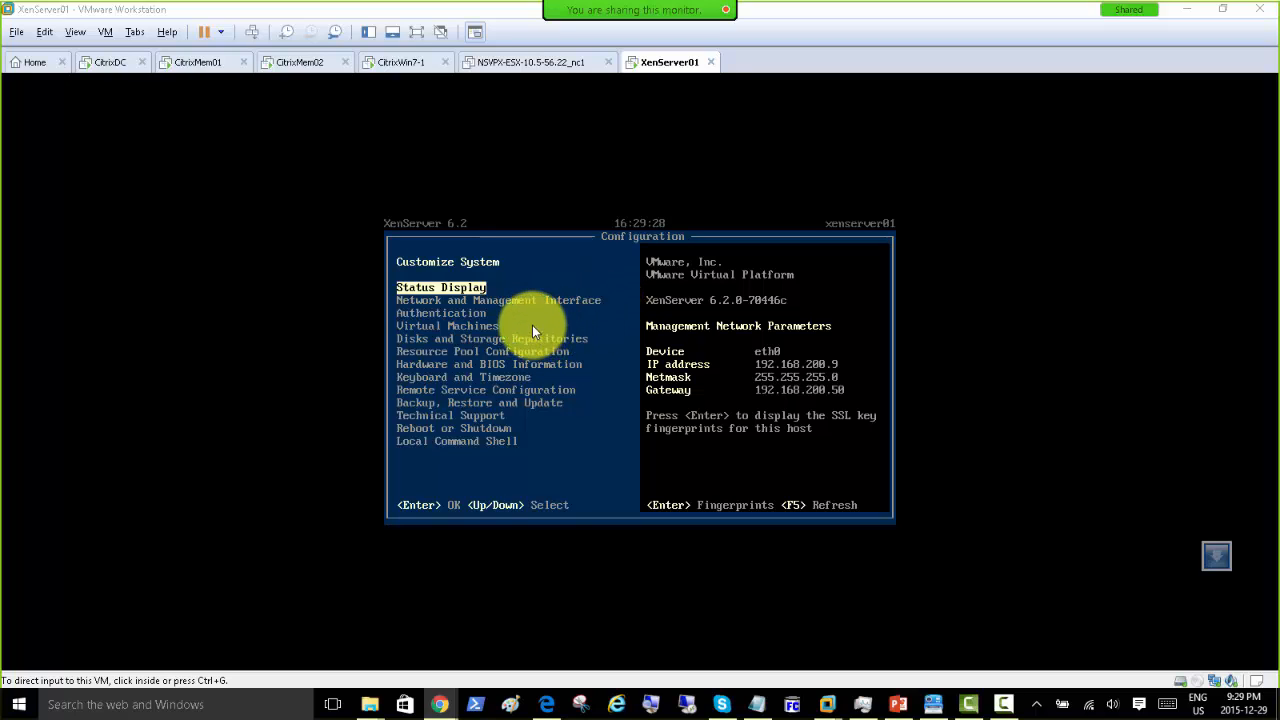
{"action": "left_click", "coordinate": [479, 308]}
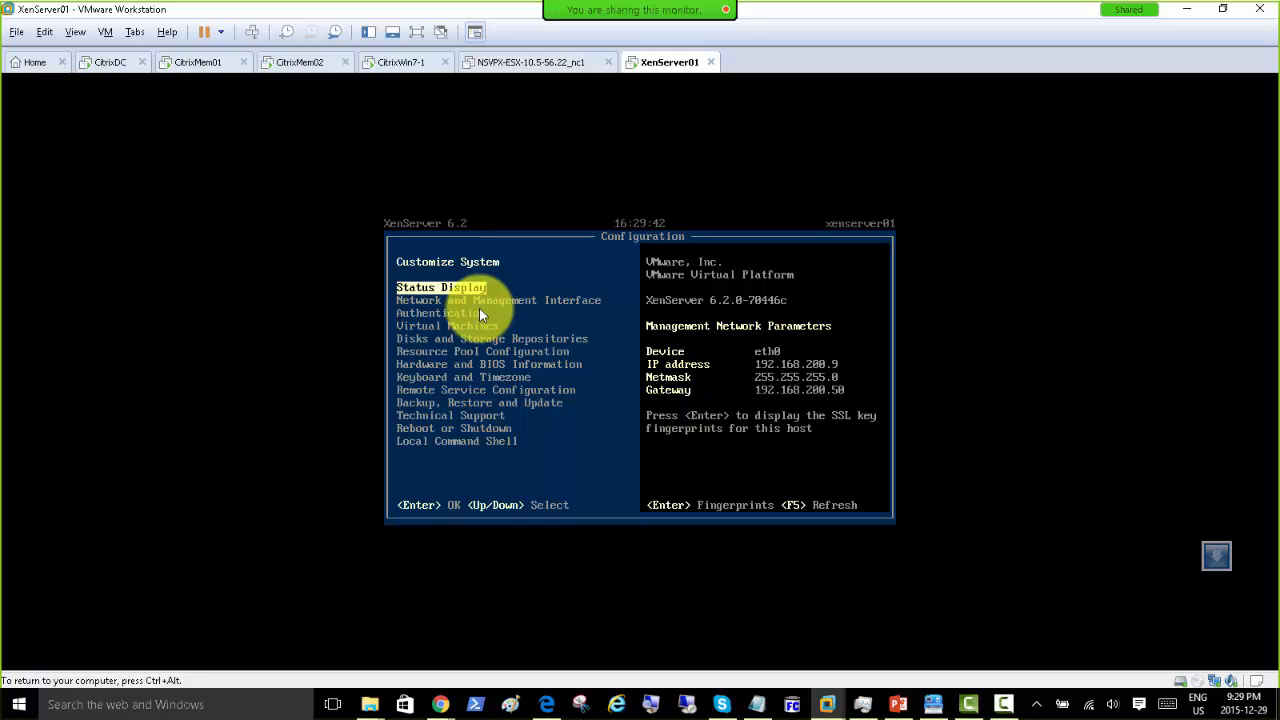
{"action": "key", "text": "ctrl+alt"}
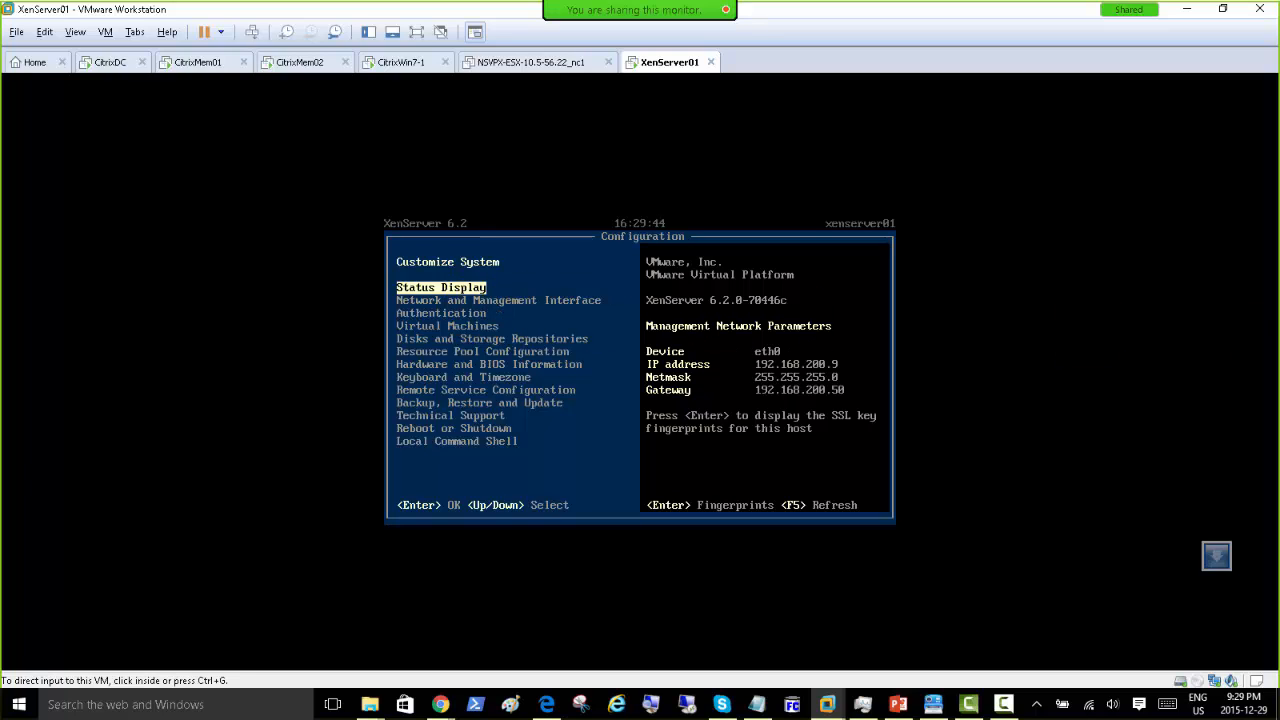
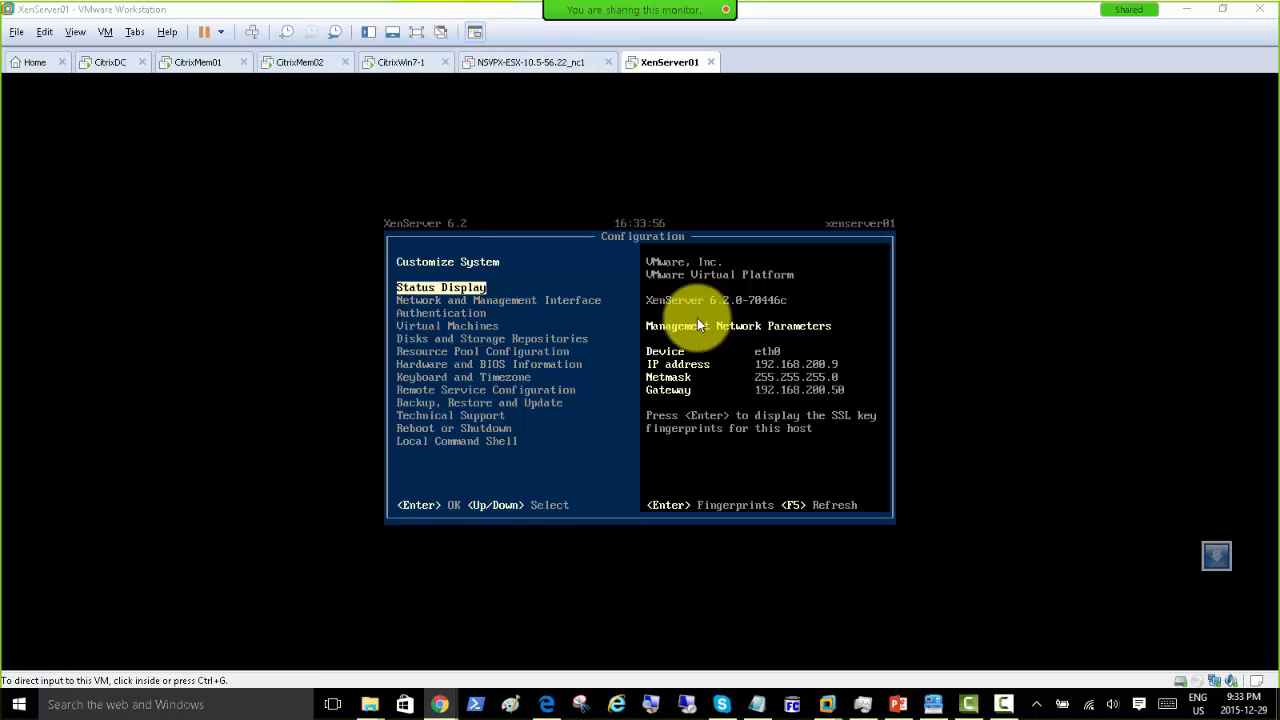
Step: Draw a tall rectangle in Paint as the server body
{"action": "left_click", "coordinate": [510, 704]}
{"action": "left_click", "coordinate": [353, 50]}
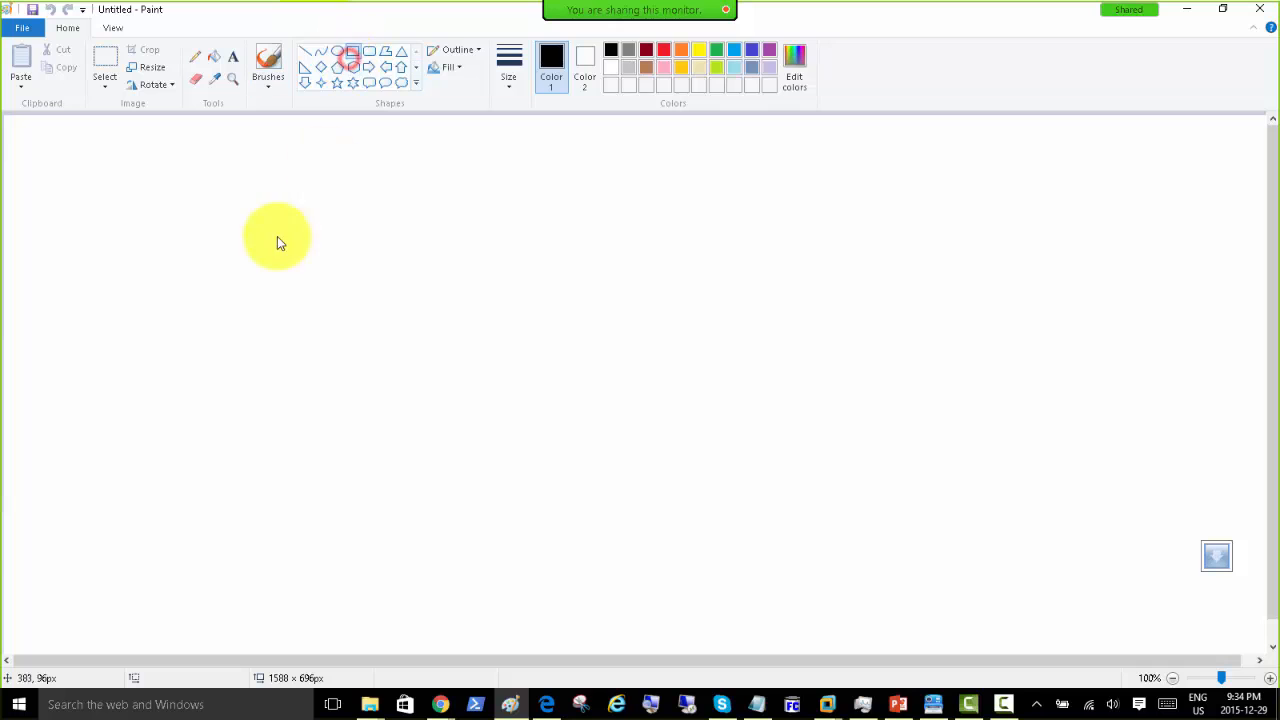
{"action": "left_click_drag", "start_coordinate": [247, 234], "coordinate": [570, 342]}
{"action": "left_click_drag", "start_coordinate": [526, 436], "coordinate": [464, 516]}
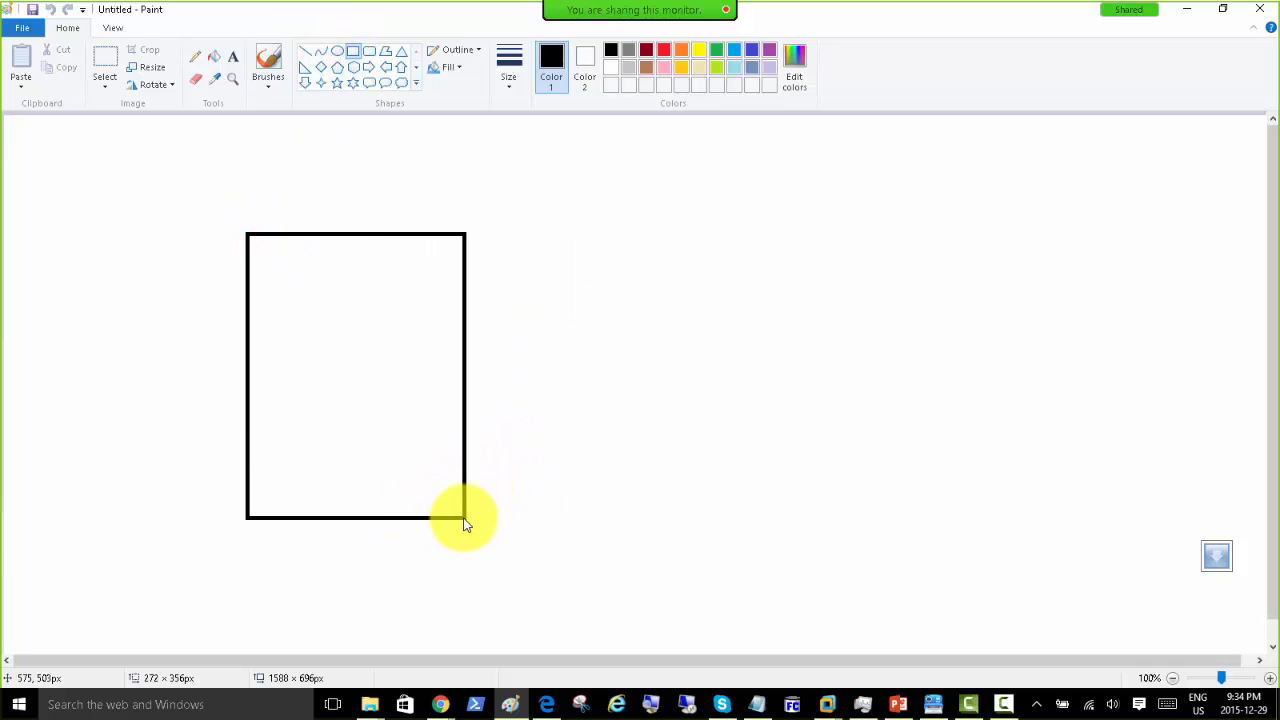
{"action": "left_click", "coordinate": [316, 179]}
Step: Add four narrow upright slot rectangles along its top, undoing an extra outer rectangle
{"action": "left_click_drag", "start_coordinate": [259, 263], "coordinate": [291, 357]}
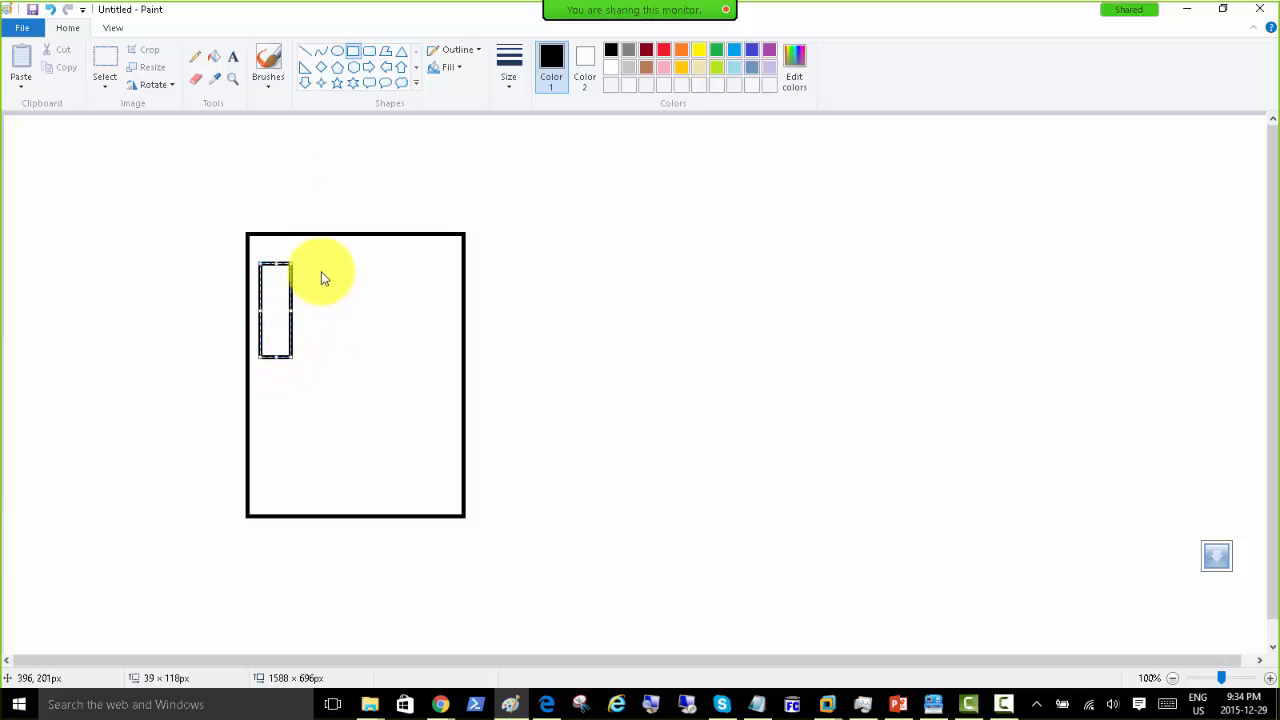
{"action": "mouse_move", "coordinate": [308, 264]}
{"action": "left_mouse_down"}
{"action": "mouse_move", "coordinate": [321, 266]}
{"action": "mouse_move", "coordinate": [343, 357]}
{"action": "left_mouse_up"}
{"action": "left_click", "coordinate": [361, 261]}
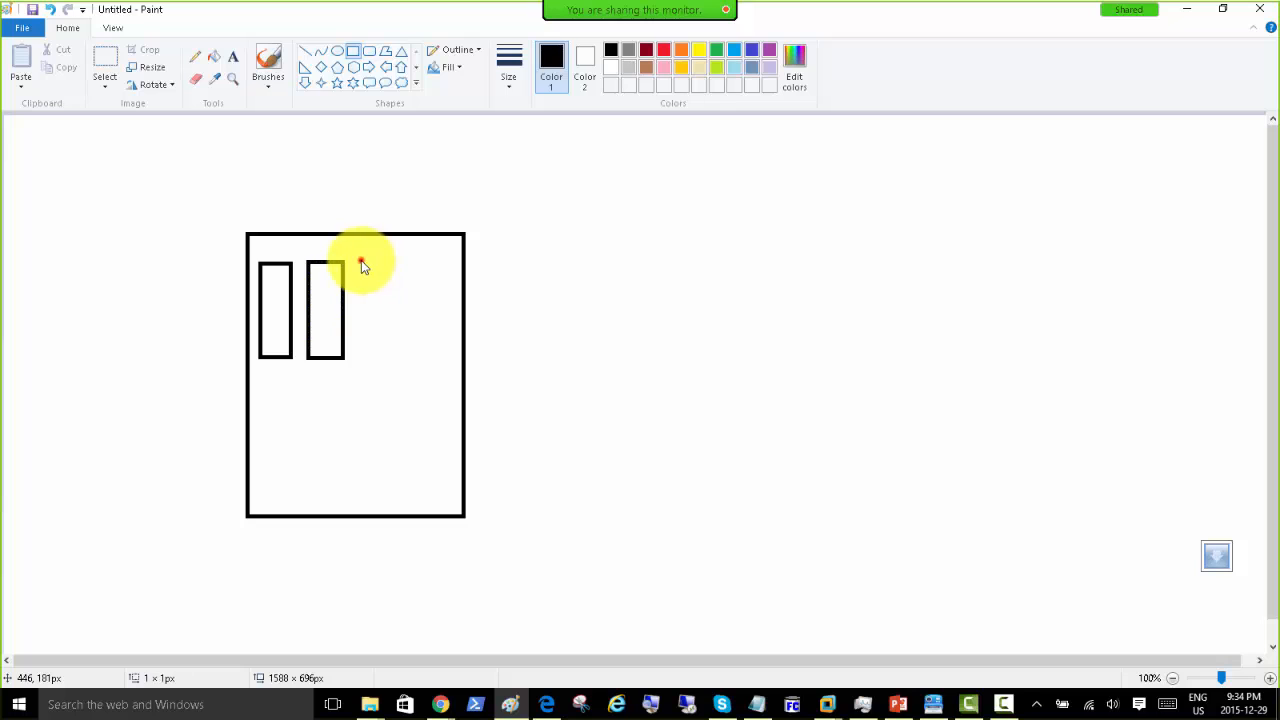
{"action": "left_click_drag", "start_coordinate": [361, 262], "coordinate": [397, 359]}
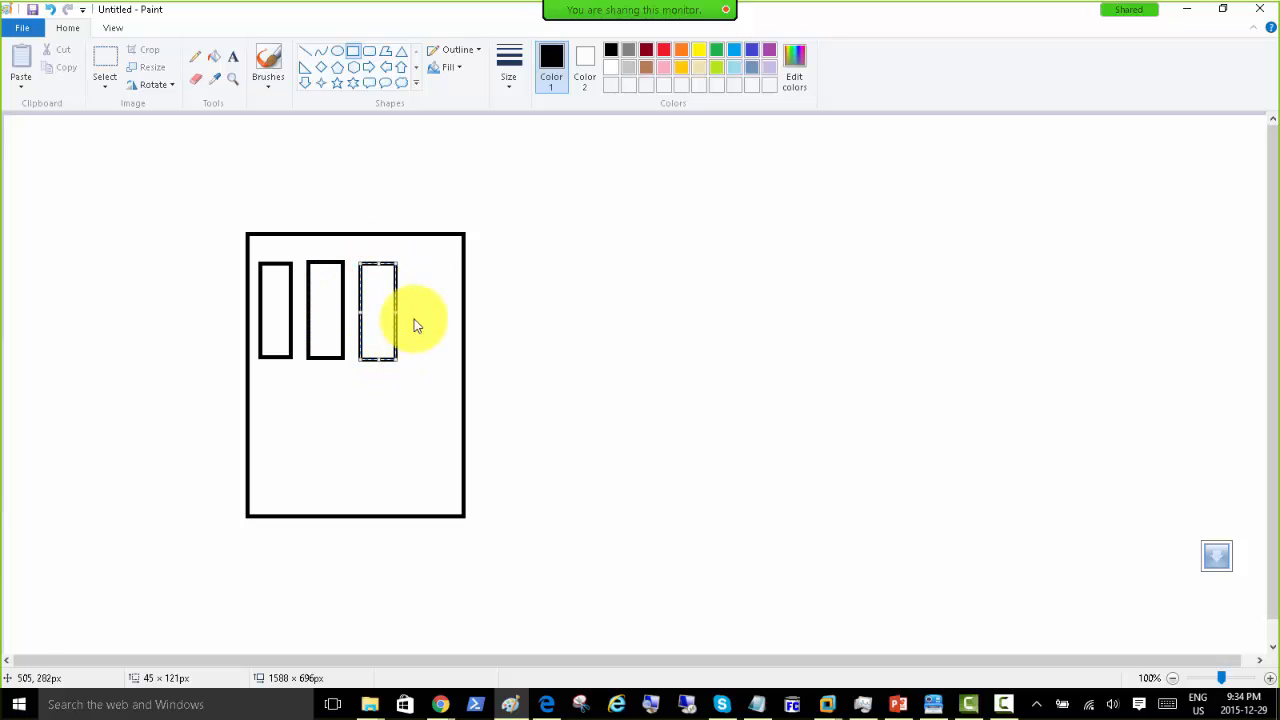
{"action": "left_click", "coordinate": [413, 263]}
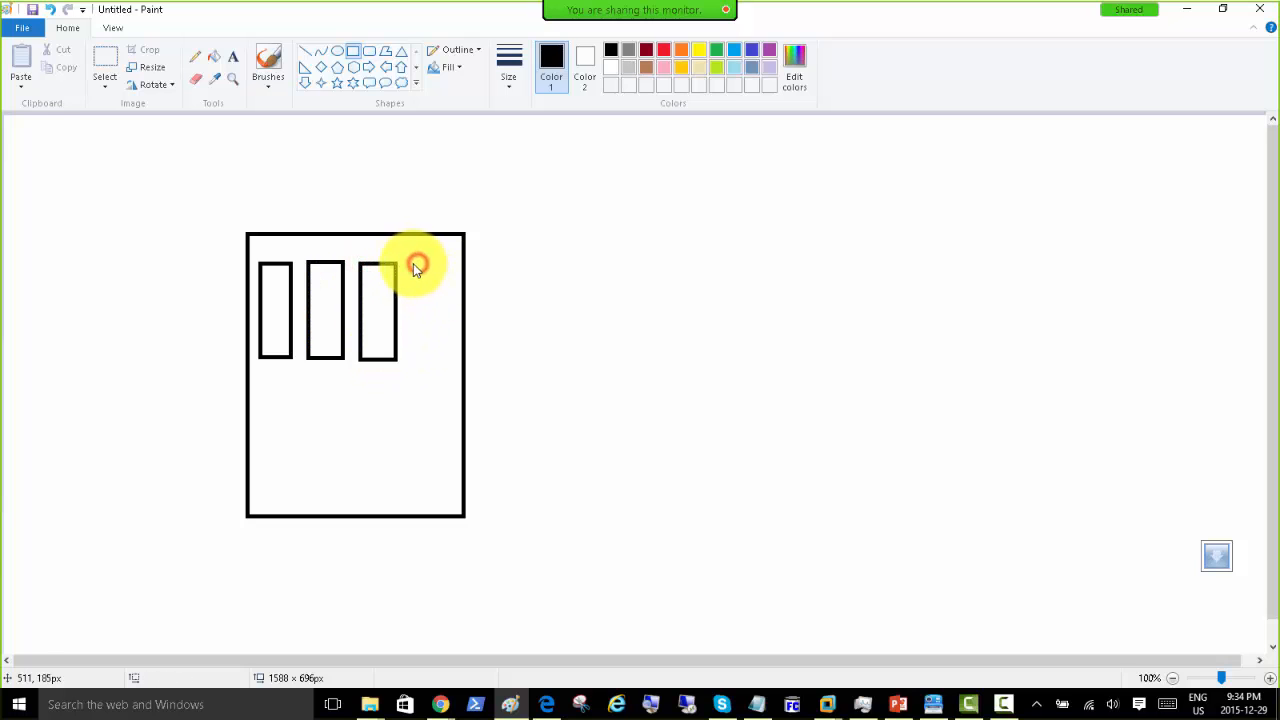
{"action": "left_click_drag", "start_coordinate": [412, 262], "coordinate": [448, 362]}
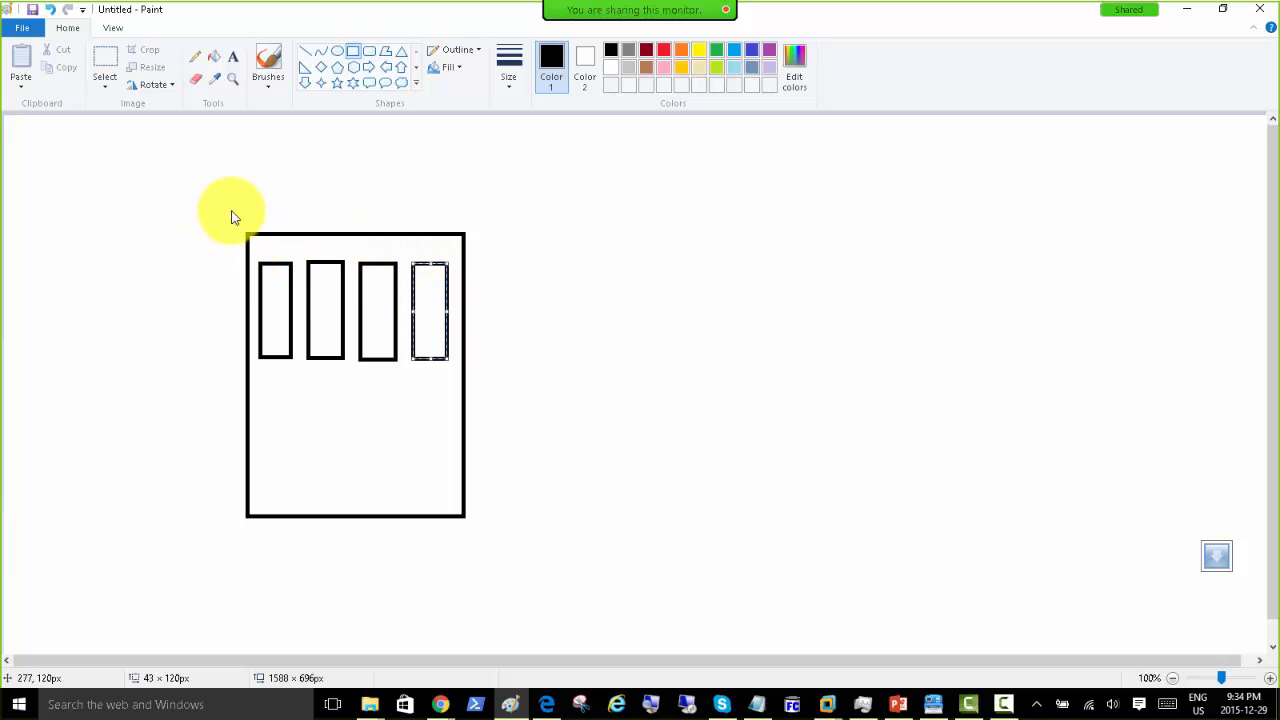
{"action": "left_click_drag", "start_coordinate": [212, 216], "coordinate": [526, 539]}
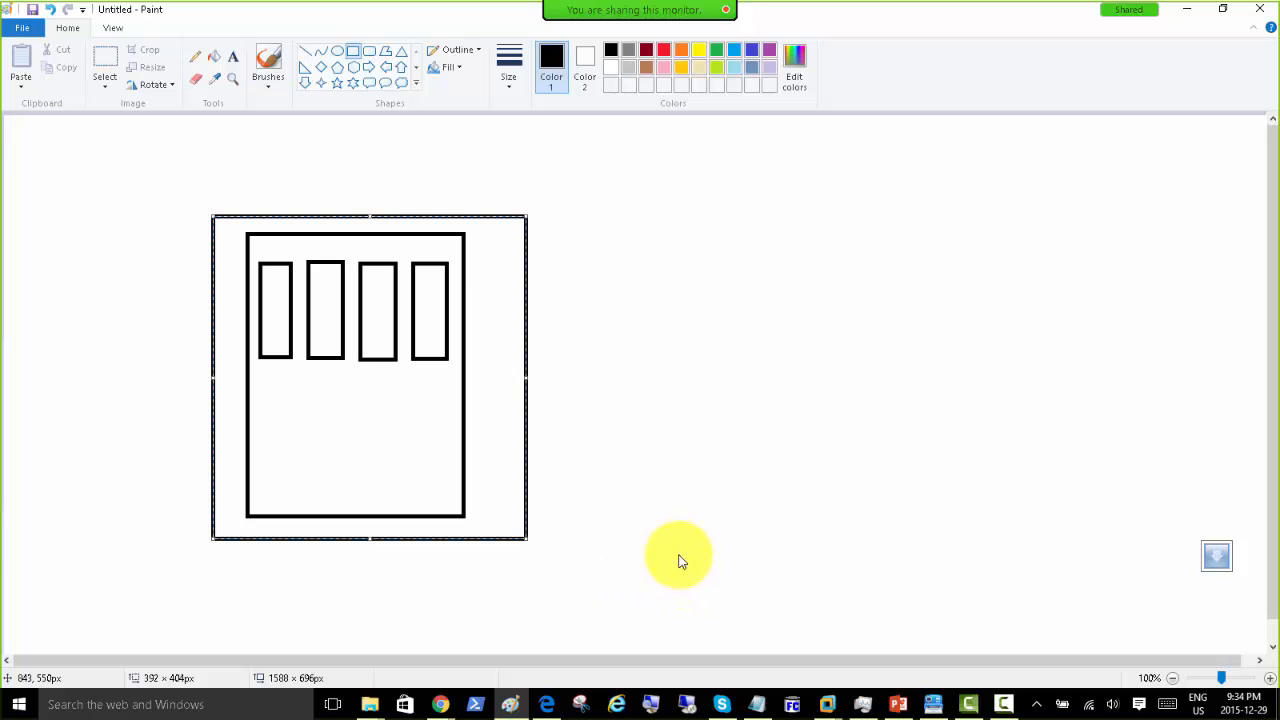
{"action": "key", "text": "ctrl+z"}
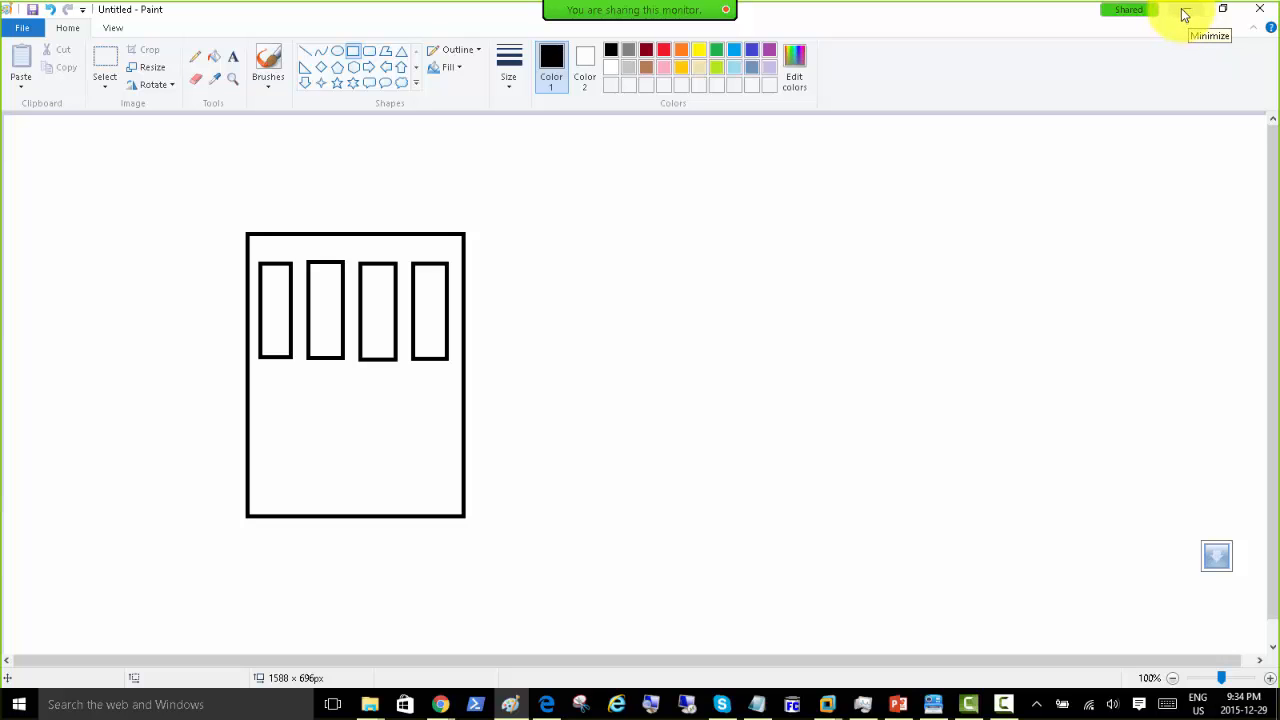
{"action": "left_click", "coordinate": [1183, 12]}
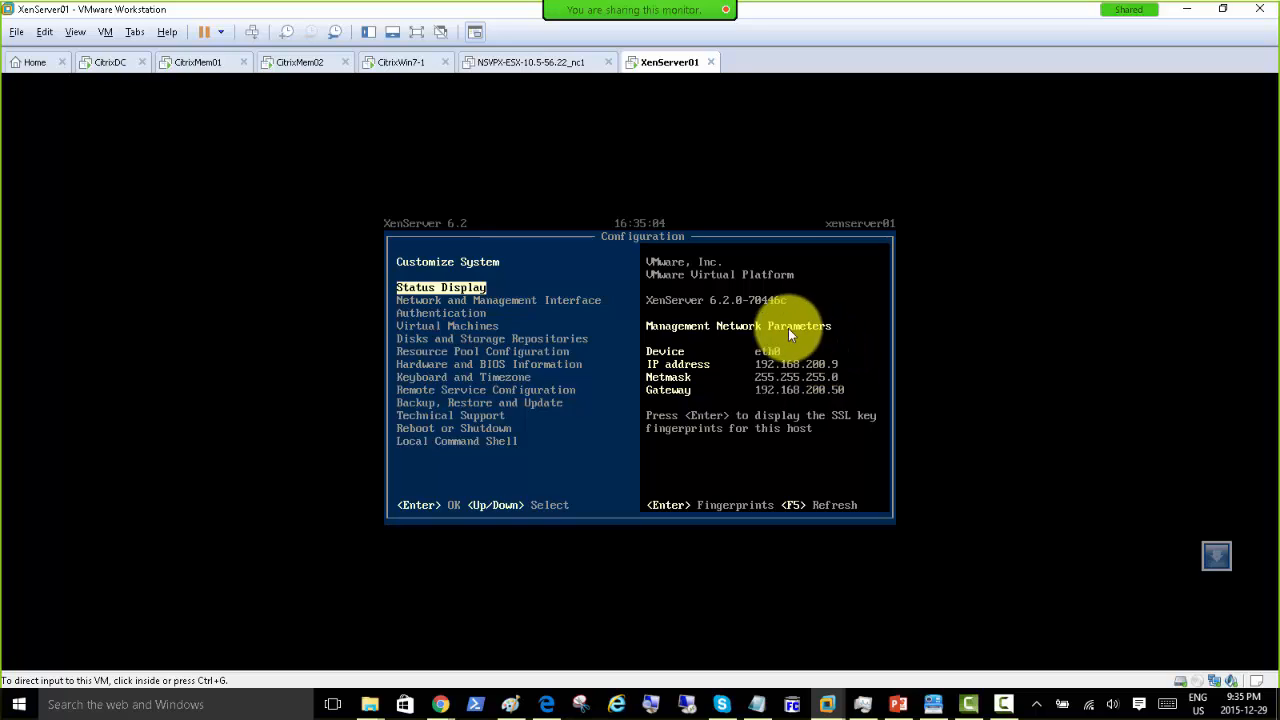
{"action": "left_click", "coordinate": [511, 702]}
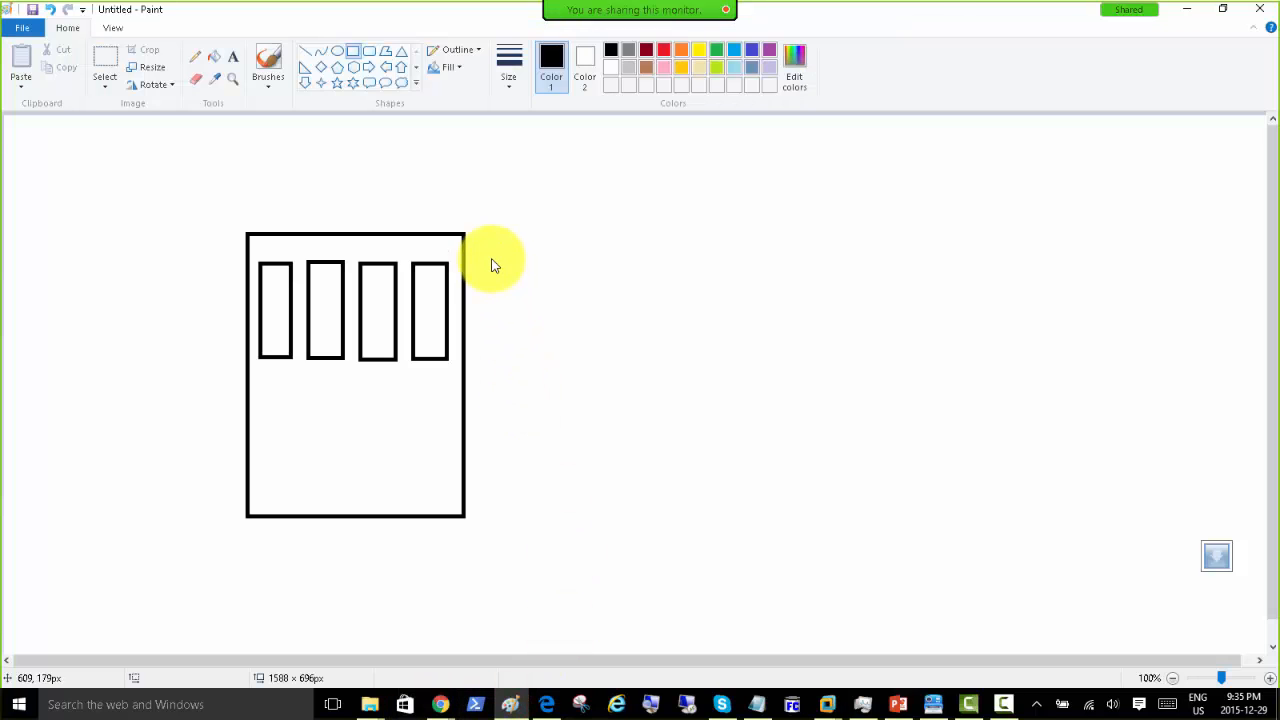
Step: Add the caption 'VIP or Virtual IP Address' above the server rectangle
{"action": "left_click", "coordinate": [232, 57]}
{"action": "left_click", "coordinate": [255, 181]}
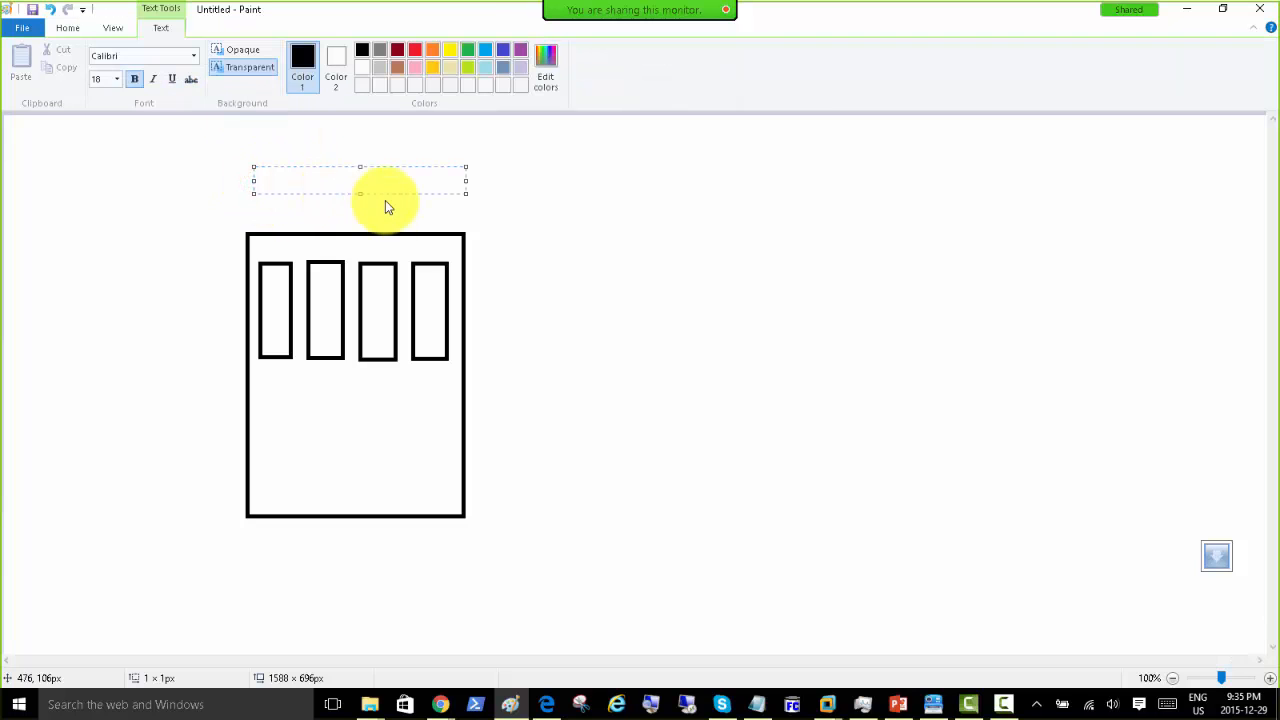
{"action": "type", "text": "VIP or Virtual IP Address"}
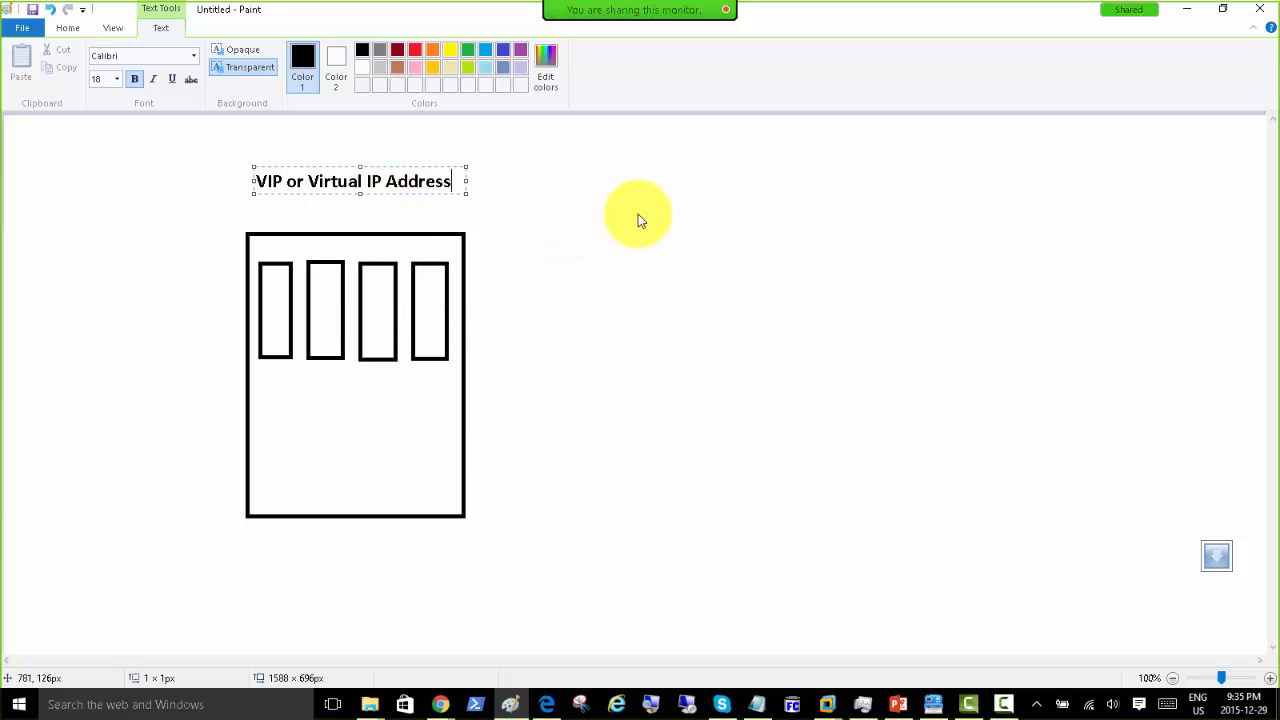
{"action": "left_click", "coordinate": [633, 239]}
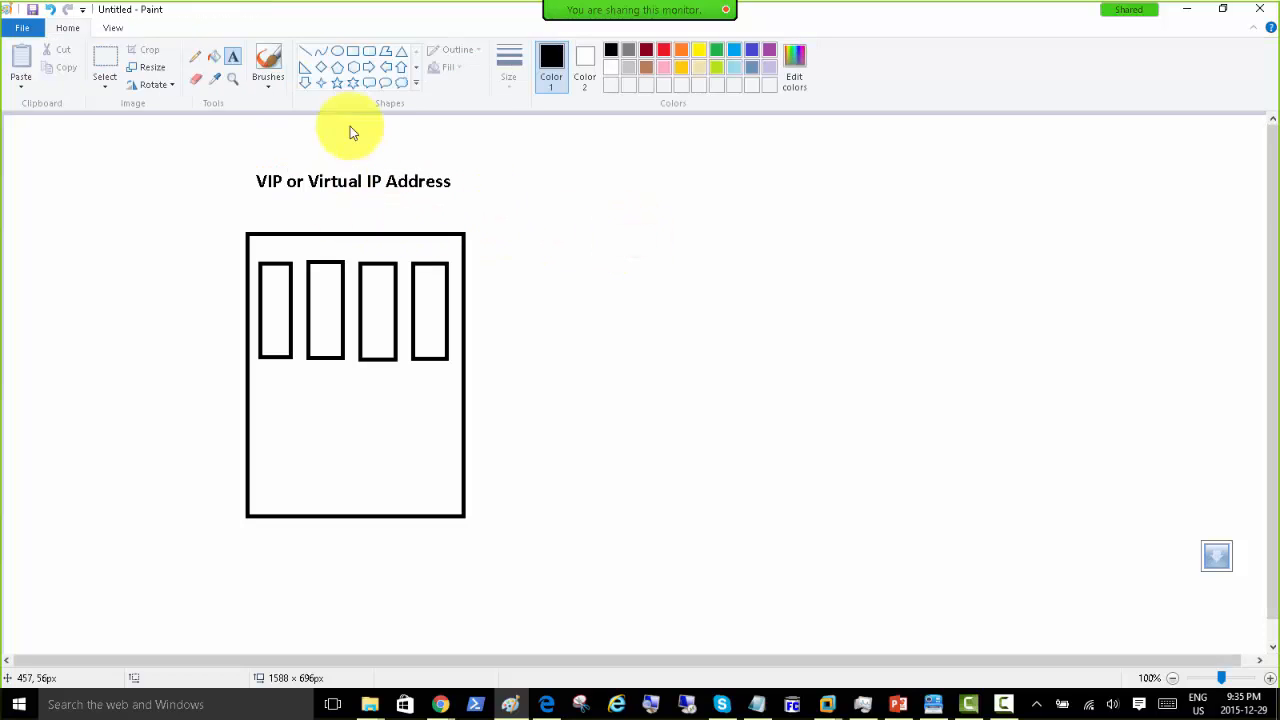
Step: Sketch freehand curves running from the far left and to the right through the caption
{"action": "left_click", "coordinate": [196, 60]}
{"action": "mouse_move", "coordinate": [38, 234]}
{"action": "left_mouse_down"}
{"action": "mouse_move", "coordinate": [62, 200]}
{"action": "mouse_move", "coordinate": [197, 158]}
{"action": "mouse_move", "coordinate": [325, 178]}
{"action": "left_mouse_up"}
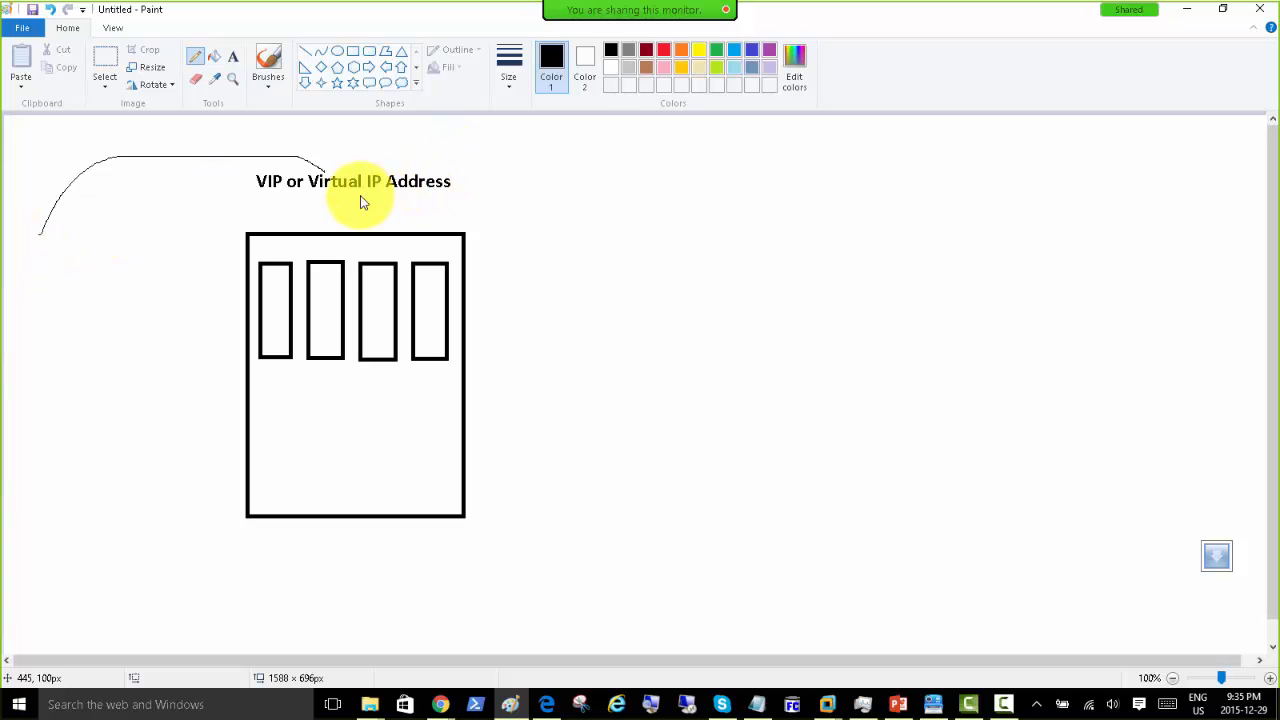
{"action": "mouse_move", "coordinate": [363, 200]}
{"action": "left_mouse_down"}
{"action": "mouse_move", "coordinate": [551, 243]}
{"action": "mouse_move", "coordinate": [577, 263]}
{"action": "left_mouse_up"}
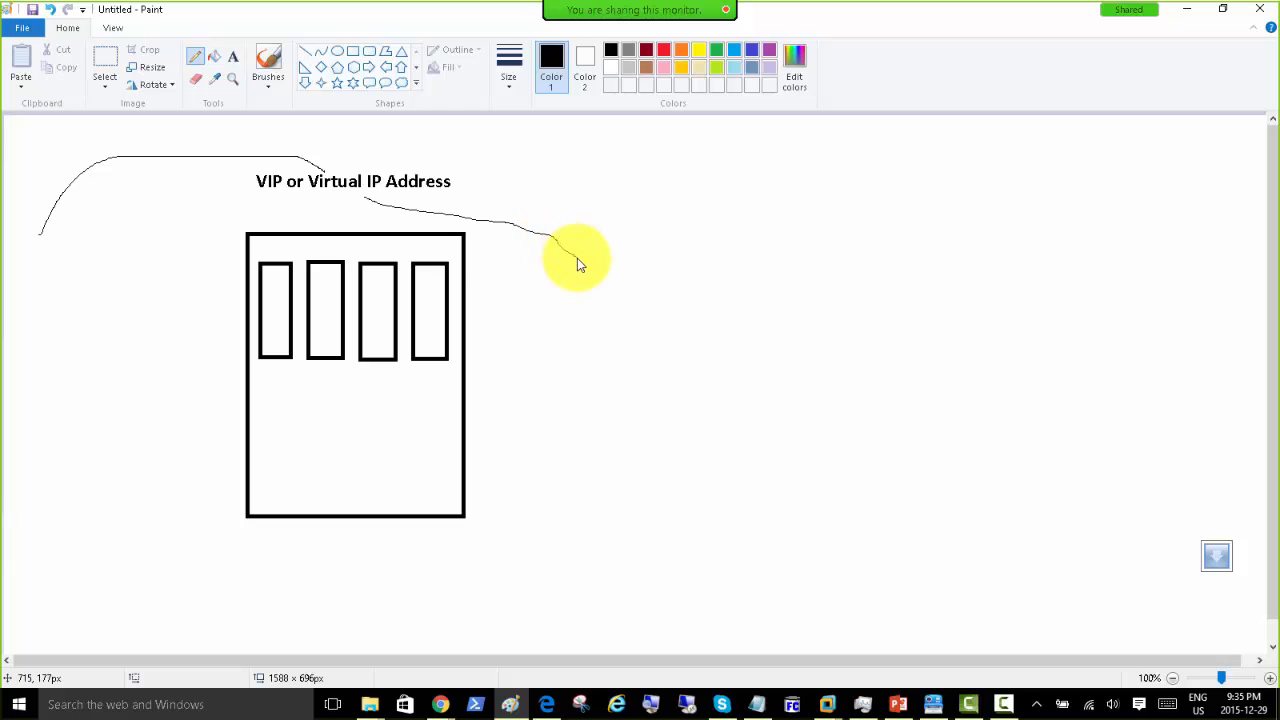
Step: Draw a row of four tall boxes to the right and small boxes at the far left
{"action": "left_click", "coordinate": [349, 56]}
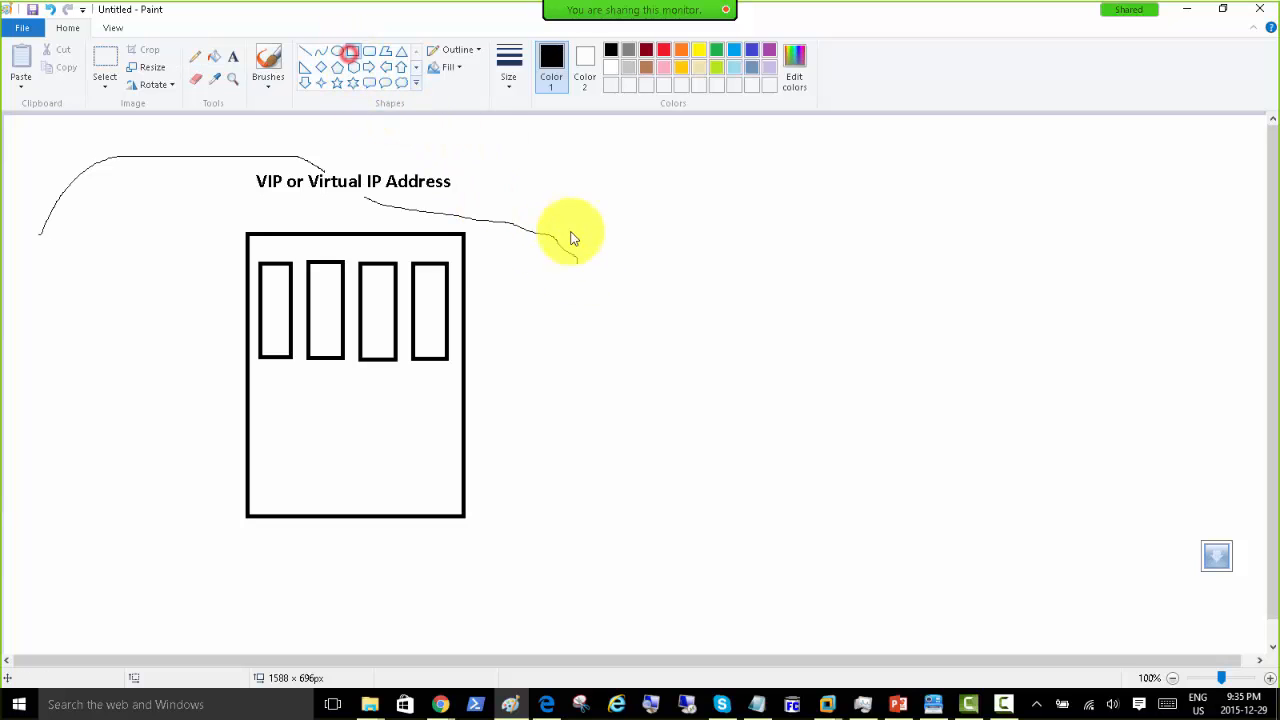
{"action": "left_click_drag", "start_coordinate": [537, 271], "coordinate": [603, 391]}
{"action": "left_click", "coordinate": [648, 274]}
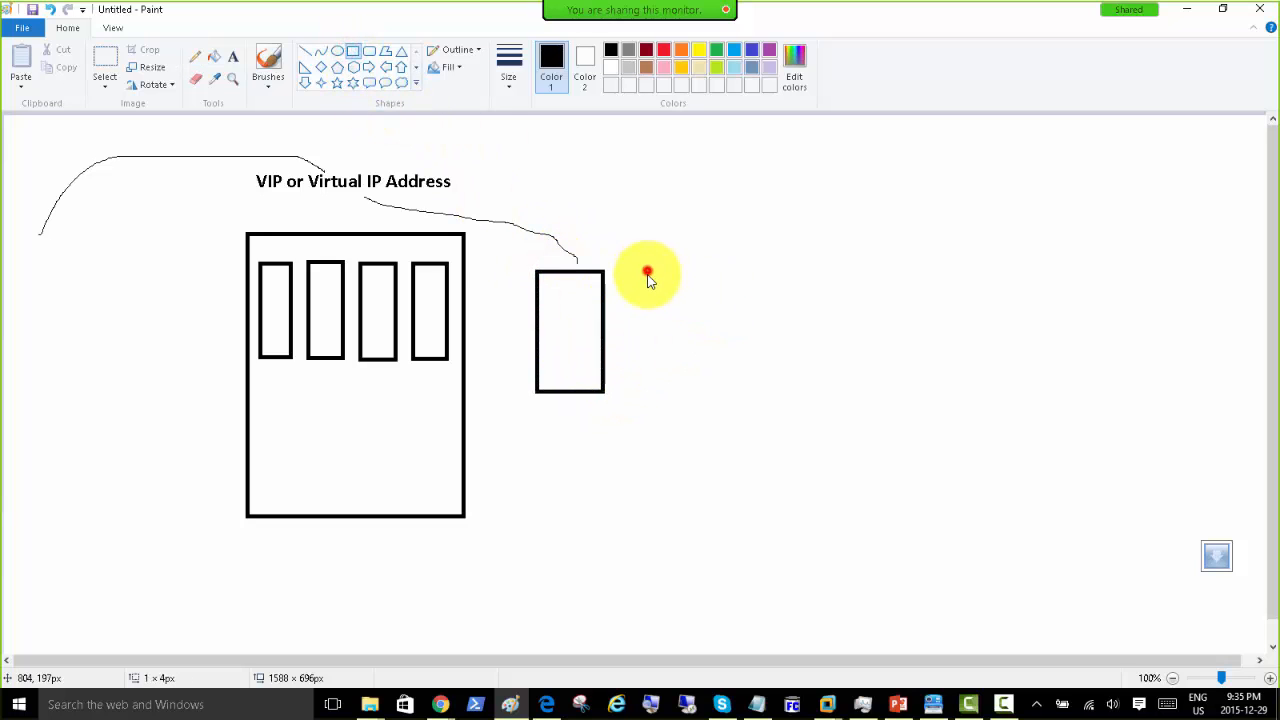
{"action": "left_click_drag", "start_coordinate": [629, 268], "coordinate": [711, 397]}
{"action": "left_click", "coordinate": [741, 270]}
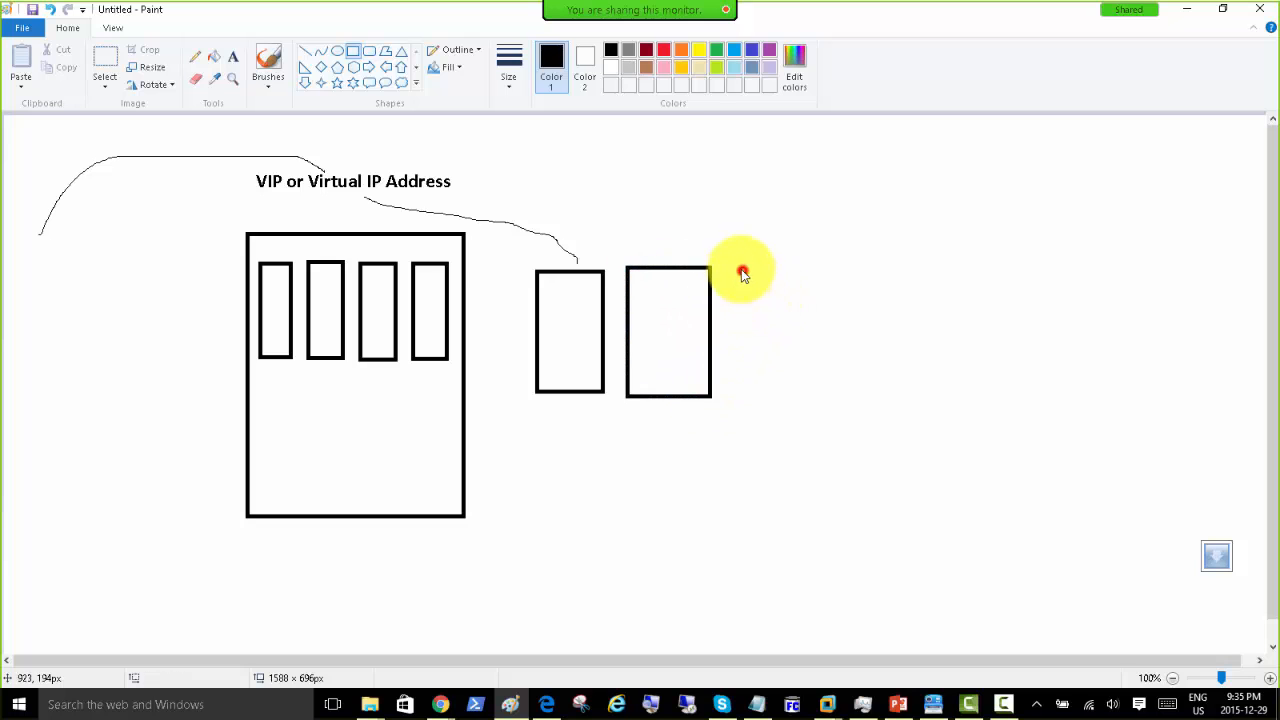
{"action": "mouse_move", "coordinate": [731, 266]}
{"action": "left_mouse_down"}
{"action": "mouse_move", "coordinate": [809, 366]}
{"action": "mouse_move", "coordinate": [803, 383]}
{"action": "left_mouse_up"}
{"action": "left_click", "coordinate": [822, 276]}
{"action": "left_click_drag", "start_coordinate": [821, 269], "coordinate": [885, 373]}
{"action": "left_click", "coordinate": [570, 198]}
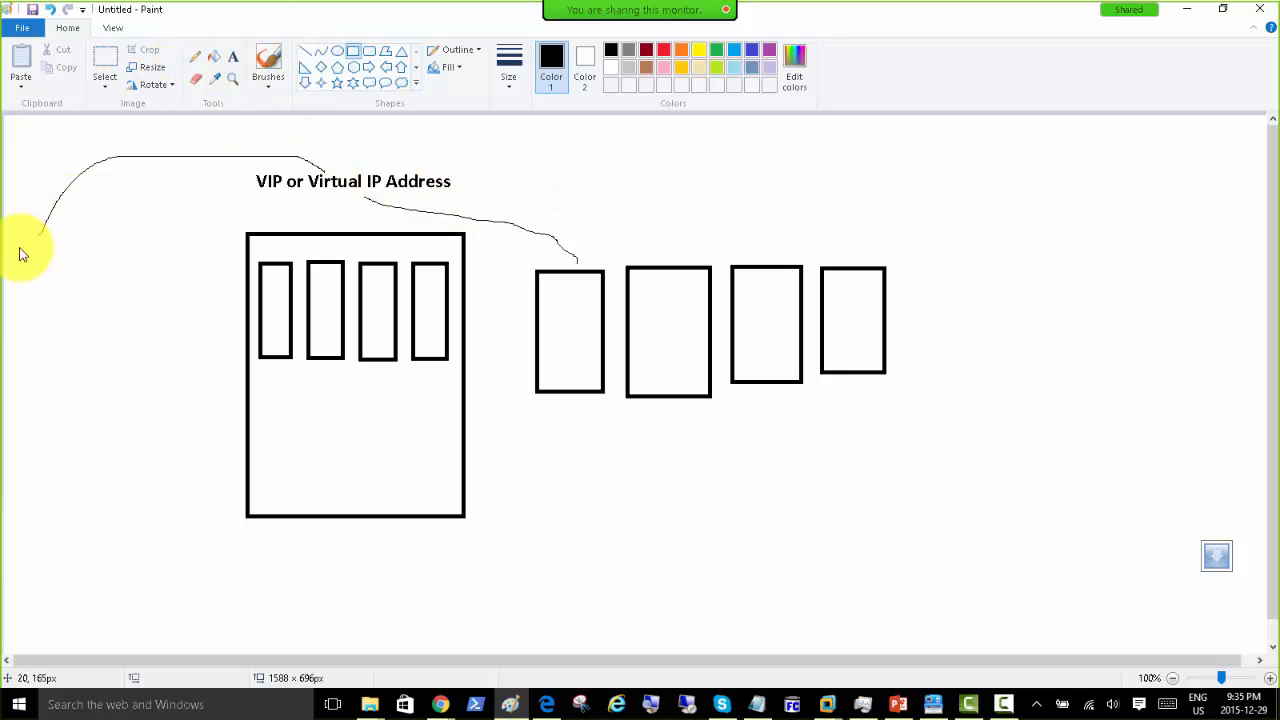
{"action": "mouse_move", "coordinate": [17, 247]}
{"action": "left_mouse_down"}
{"action": "mouse_move", "coordinate": [70, 323]}
{"action": "mouse_move", "coordinate": [14, 340]}
{"action": "mouse_move", "coordinate": [46, 377]}
{"action": "left_mouse_up"}
{"action": "left_click", "coordinate": [50, 260]}
{"action": "left_click", "coordinate": [113, 312]}
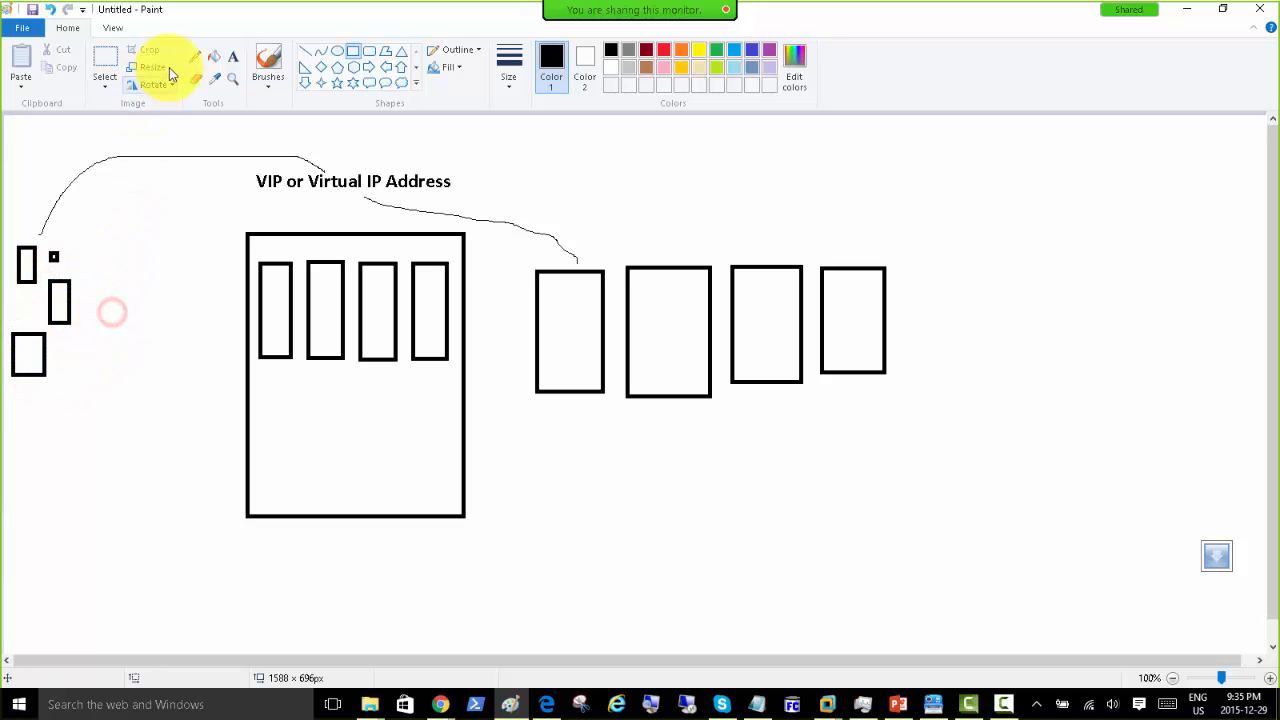
Step: Tick the right and left boxes, circle the caption, and connect a left box to it
{"action": "left_click", "coordinate": [195, 57]}
{"action": "left_click_drag", "start_coordinate": [556, 322], "coordinate": [585, 285]}
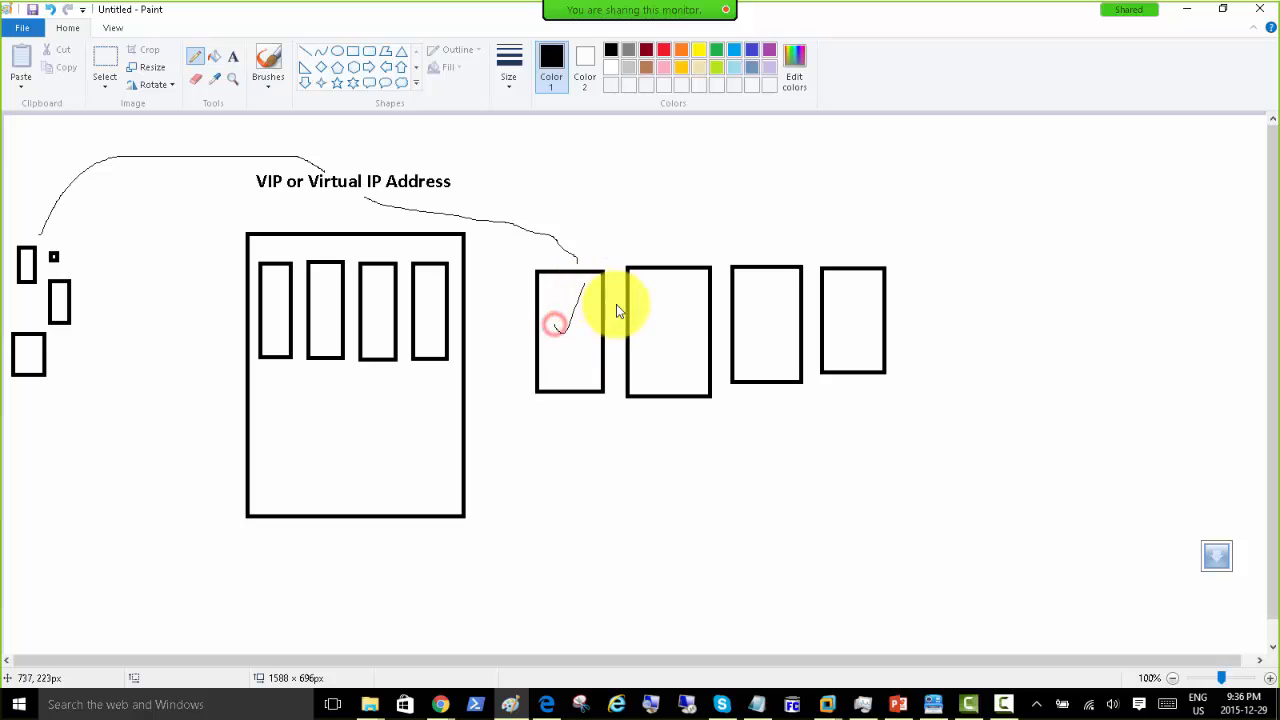
{"action": "left_click_drag", "start_coordinate": [683, 298], "coordinate": [662, 330]}
{"action": "mouse_move", "coordinate": [763, 327]}
{"action": "left_mouse_down"}
{"action": "mouse_move", "coordinate": [800, 300]}
{"action": "mouse_move", "coordinate": [883, 280]}
{"action": "left_mouse_up"}
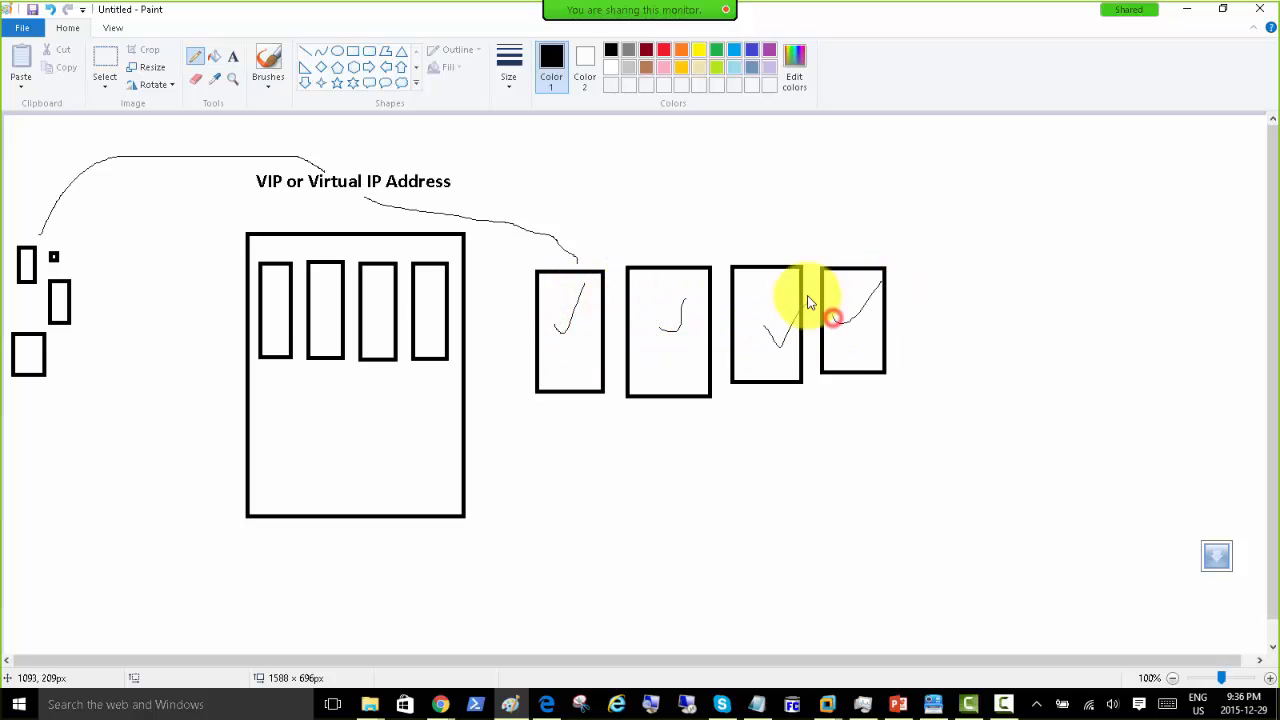
{"action": "left_click_drag", "start_coordinate": [23, 261], "coordinate": [35, 230]}
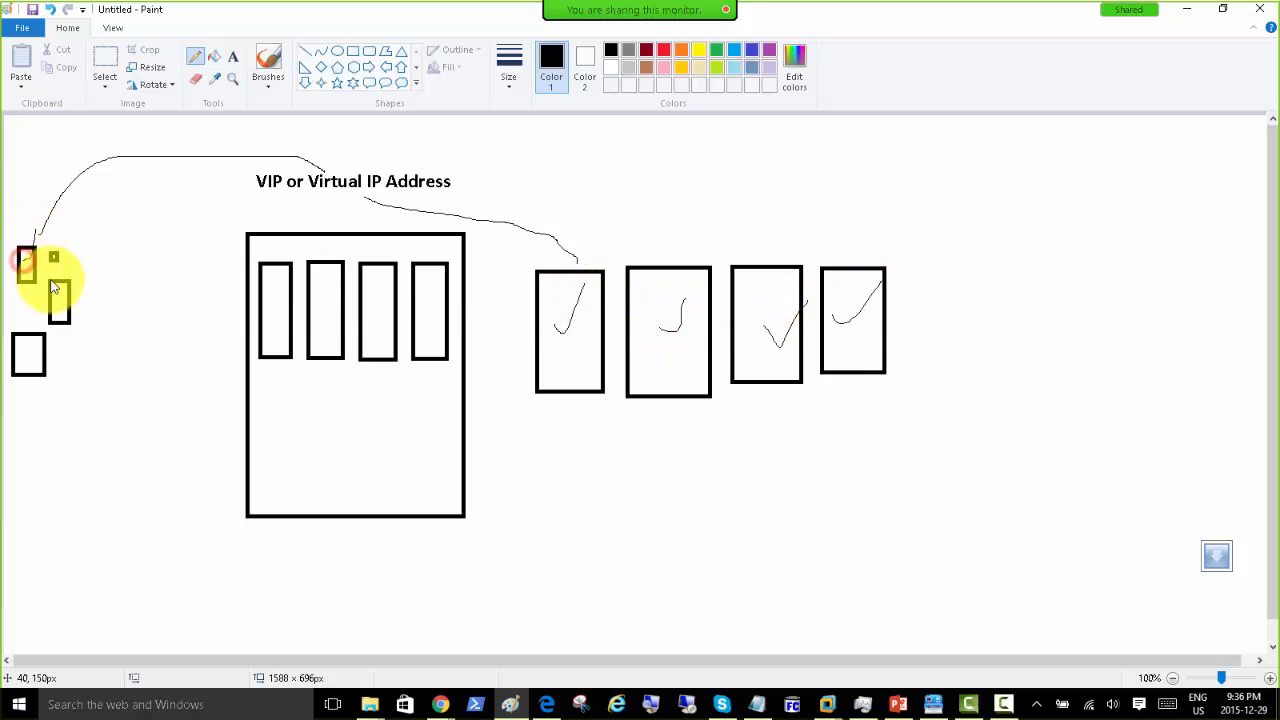
{"action": "left_click_drag", "start_coordinate": [56, 305], "coordinate": [77, 284]}
{"action": "left_click_drag", "start_coordinate": [32, 356], "coordinate": [66, 356]}
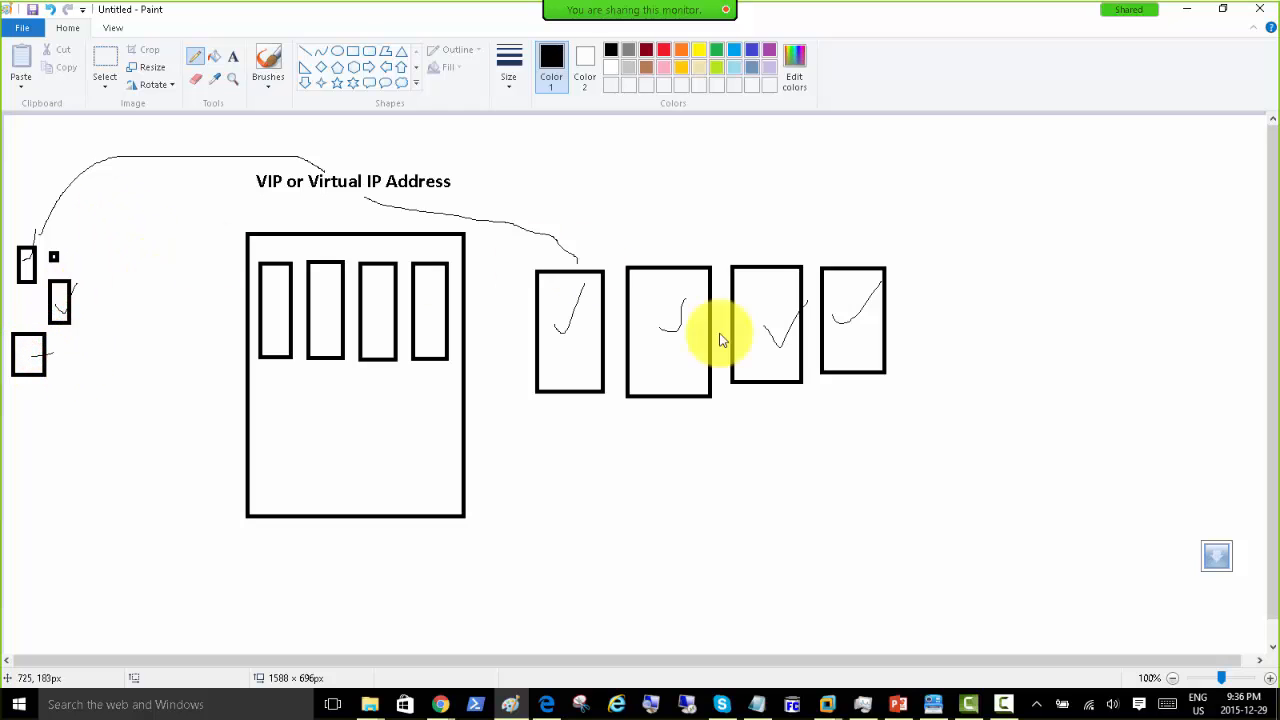
{"action": "mouse_move", "coordinate": [224, 170]}
{"action": "left_mouse_down"}
{"action": "mouse_move", "coordinate": [457, 206]}
{"action": "mouse_move", "coordinate": [286, 223]}
{"action": "mouse_move", "coordinate": [231, 162]}
{"action": "left_mouse_up"}
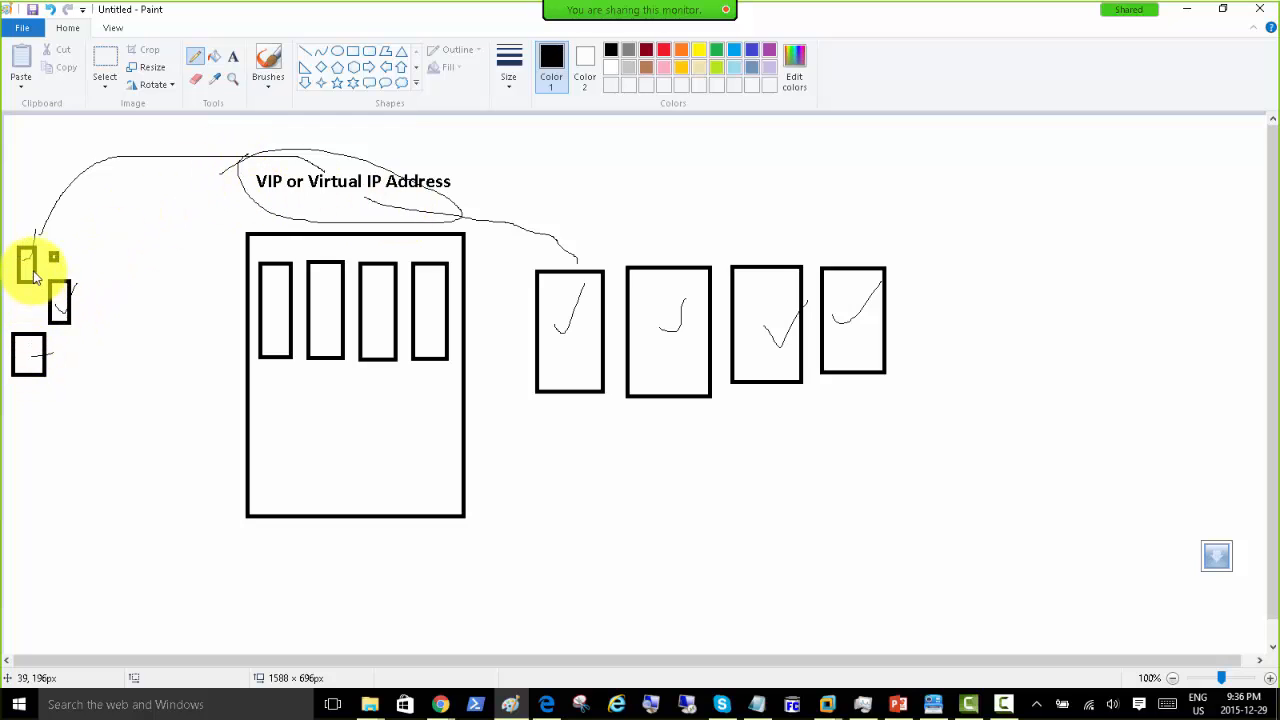
{"action": "mouse_move", "coordinate": [32, 257]}
{"action": "left_mouse_down"}
{"action": "mouse_move", "coordinate": [194, 177]}
{"action": "mouse_move", "coordinate": [277, 160]}
{"action": "left_mouse_up"}
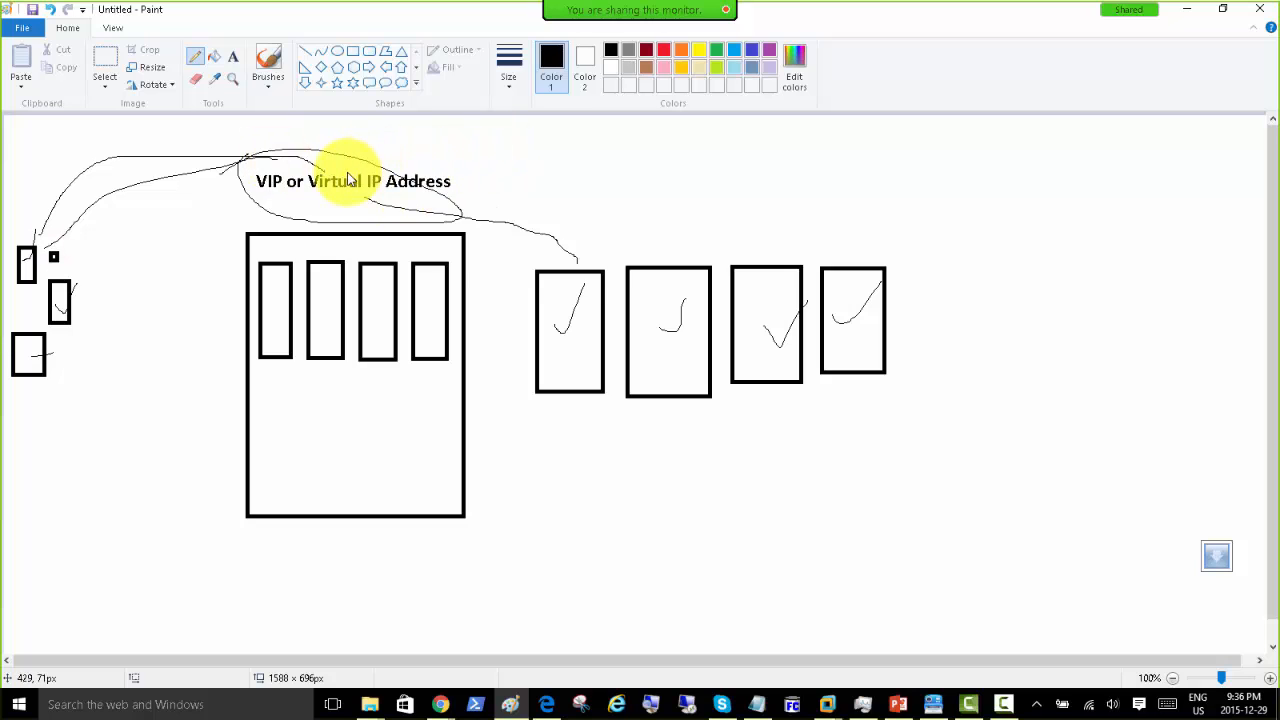
Step: Draw connecting curves from the caption and fourth slot toward the right-hand server boxes
{"action": "left_click_drag", "start_coordinate": [366, 196], "coordinate": [420, 288]}
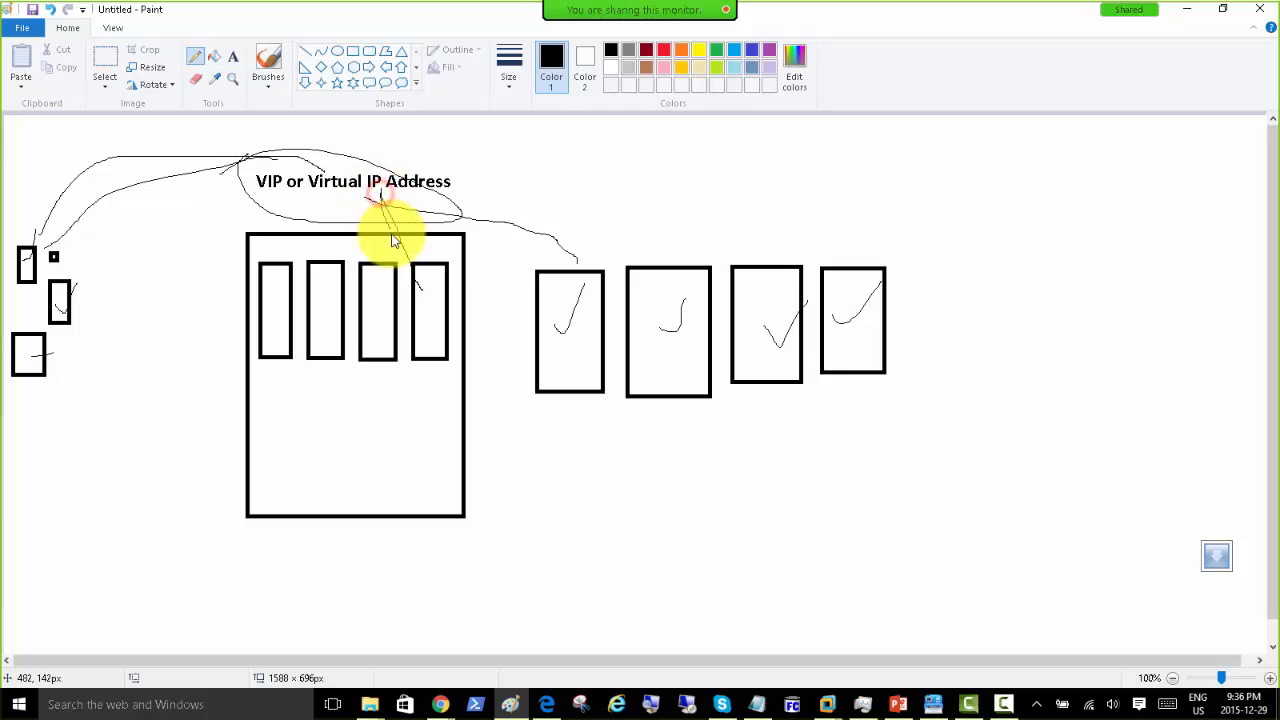
{"action": "mouse_move", "coordinate": [429, 294]}
{"action": "left_mouse_down"}
{"action": "mouse_move", "coordinate": [426, 282]}
{"action": "mouse_move", "coordinate": [433, 296]}
{"action": "left_mouse_up"}
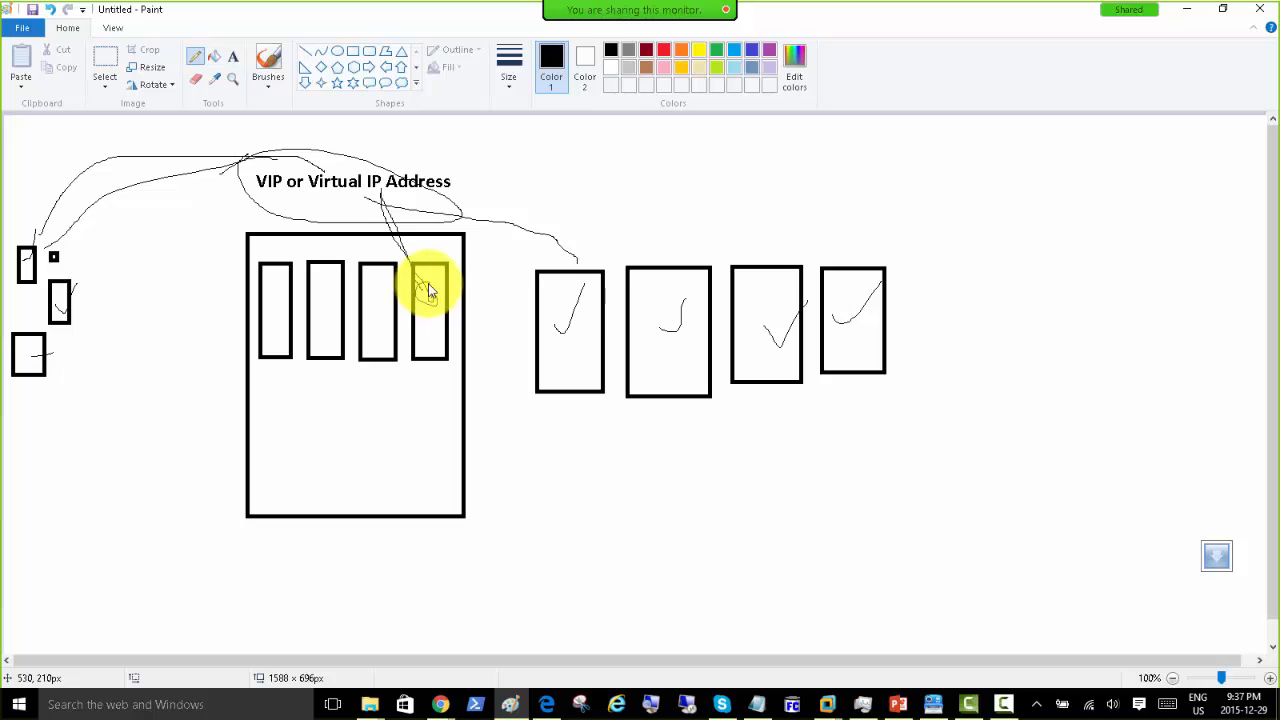
{"action": "mouse_move", "coordinate": [411, 289]}
{"action": "left_mouse_down"}
{"action": "mouse_move", "coordinate": [486, 214]}
{"action": "mouse_move", "coordinate": [731, 214]}
{"action": "mouse_move", "coordinate": [811, 242]}
{"action": "left_mouse_up"}
{"action": "mouse_move", "coordinate": [420, 304]}
{"action": "left_mouse_down"}
{"action": "mouse_move", "coordinate": [580, 223]}
{"action": "mouse_move", "coordinate": [740, 252]}
{"action": "left_mouse_up"}
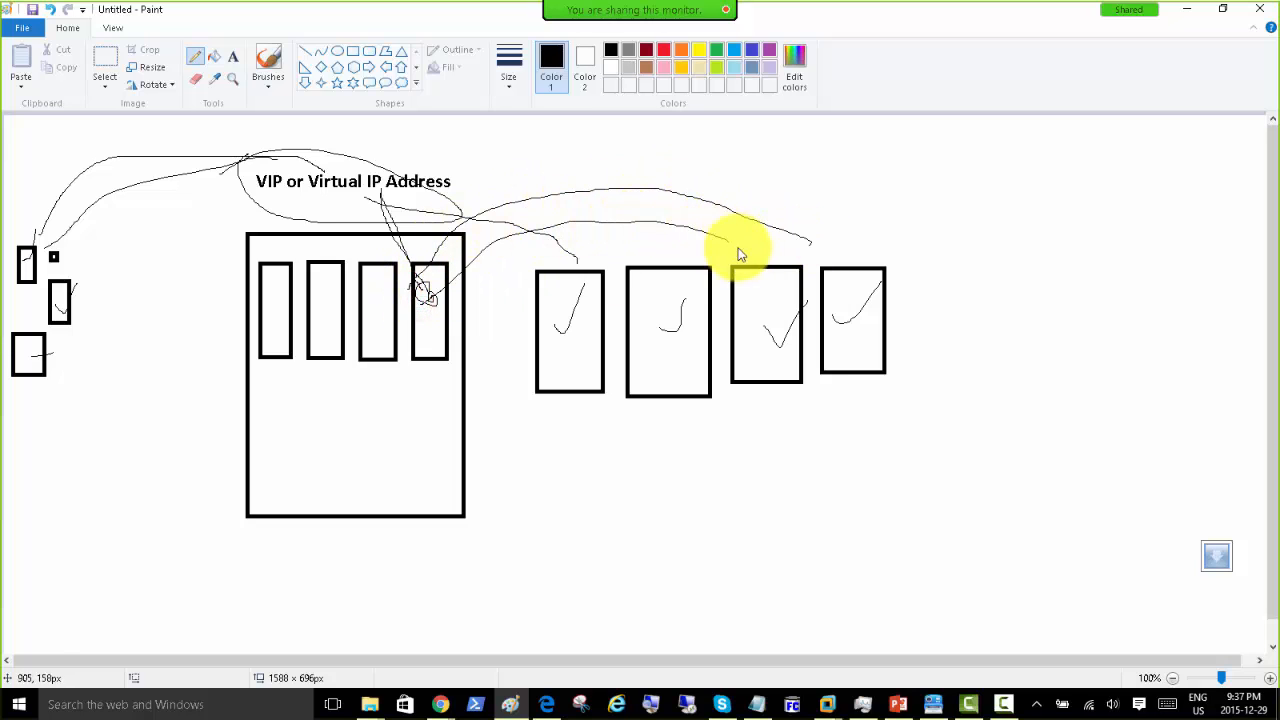
{"action": "mouse_move", "coordinate": [419, 336]}
{"action": "left_mouse_down"}
{"action": "mouse_move", "coordinate": [557, 243]}
{"action": "mouse_move", "coordinate": [627, 255]}
{"action": "left_mouse_up"}
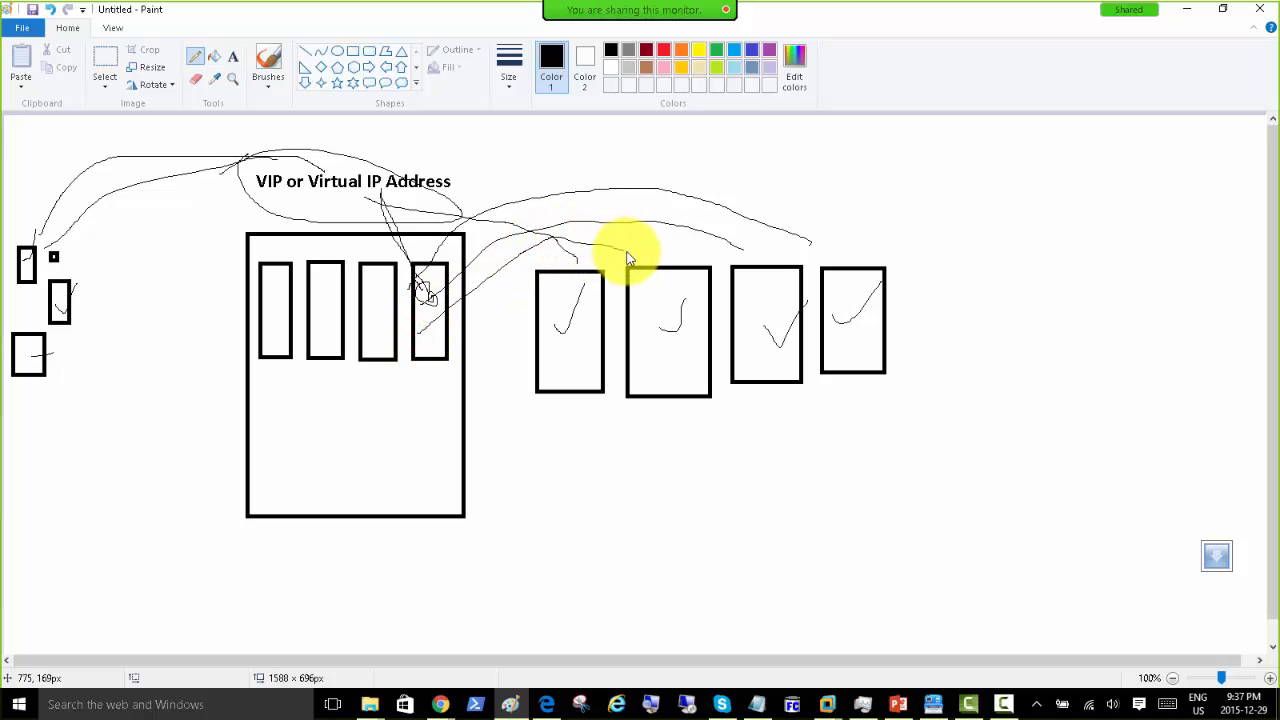
{"action": "mouse_move", "coordinate": [427, 350]}
{"action": "left_mouse_down"}
{"action": "mouse_move", "coordinate": [492, 298]}
{"action": "mouse_move", "coordinate": [560, 279]}
{"action": "mouse_move", "coordinate": [563, 289]}
{"action": "left_mouse_up"}
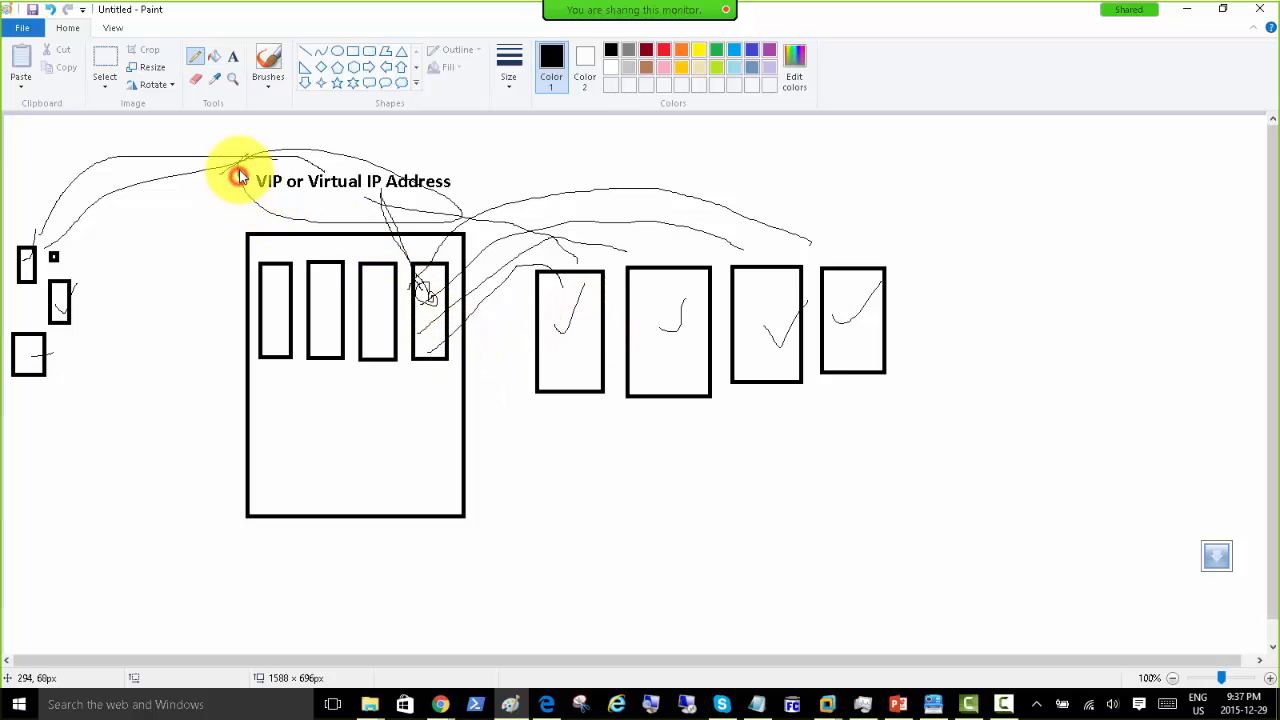
Step: Circle the VIP label and draw check marks above the four server boxes
{"action": "mouse_move", "coordinate": [238, 172]}
{"action": "left_mouse_down"}
{"action": "mouse_move", "coordinate": [349, 141]}
{"action": "mouse_move", "coordinate": [466, 180]}
{"action": "mouse_move", "coordinate": [323, 237]}
{"action": "mouse_move", "coordinate": [244, 193]}
{"action": "mouse_move", "coordinate": [246, 167]}
{"action": "mouse_move", "coordinate": [106, 252]}
{"action": "mouse_move", "coordinate": [83, 248]}
{"action": "left_mouse_up"}
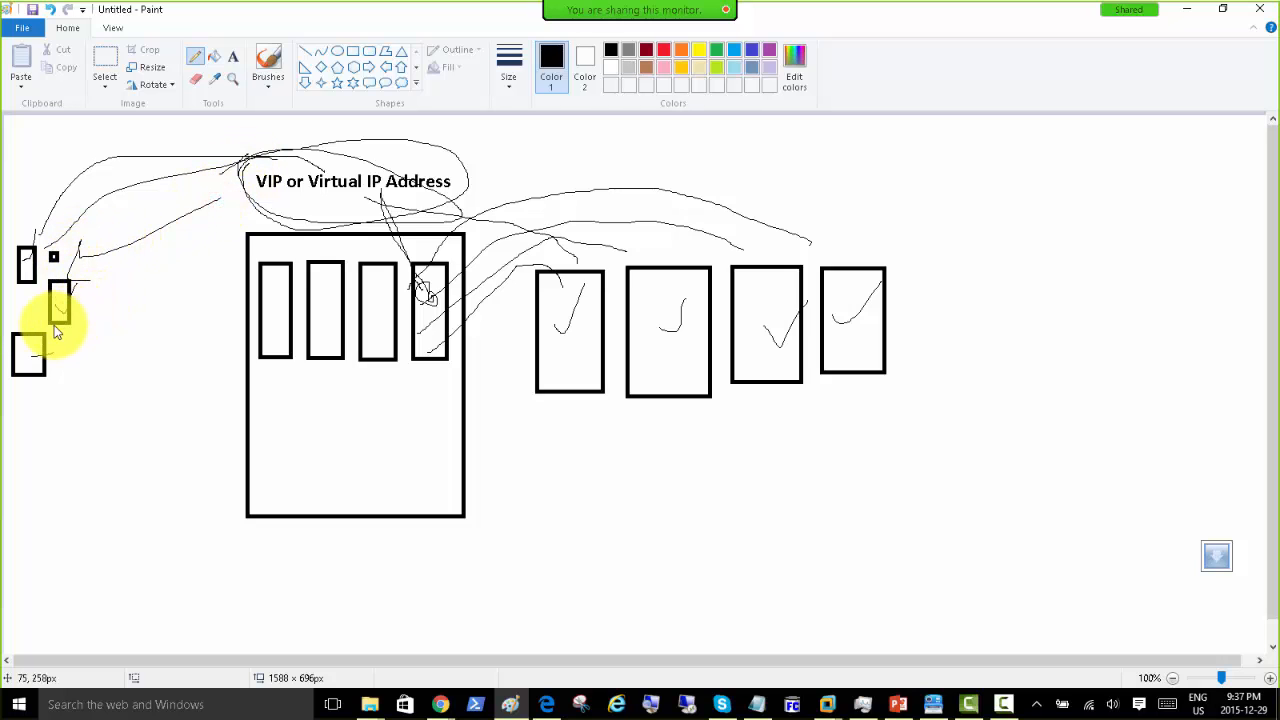
{"action": "left_click_drag", "start_coordinate": [578, 284], "coordinate": [630, 234]}
{"action": "left_click_drag", "start_coordinate": [650, 252], "coordinate": [706, 209]}
{"action": "left_click_drag", "start_coordinate": [764, 238], "coordinate": [819, 197]}
{"action": "left_click_drag", "start_coordinate": [861, 230], "coordinate": [911, 199]}
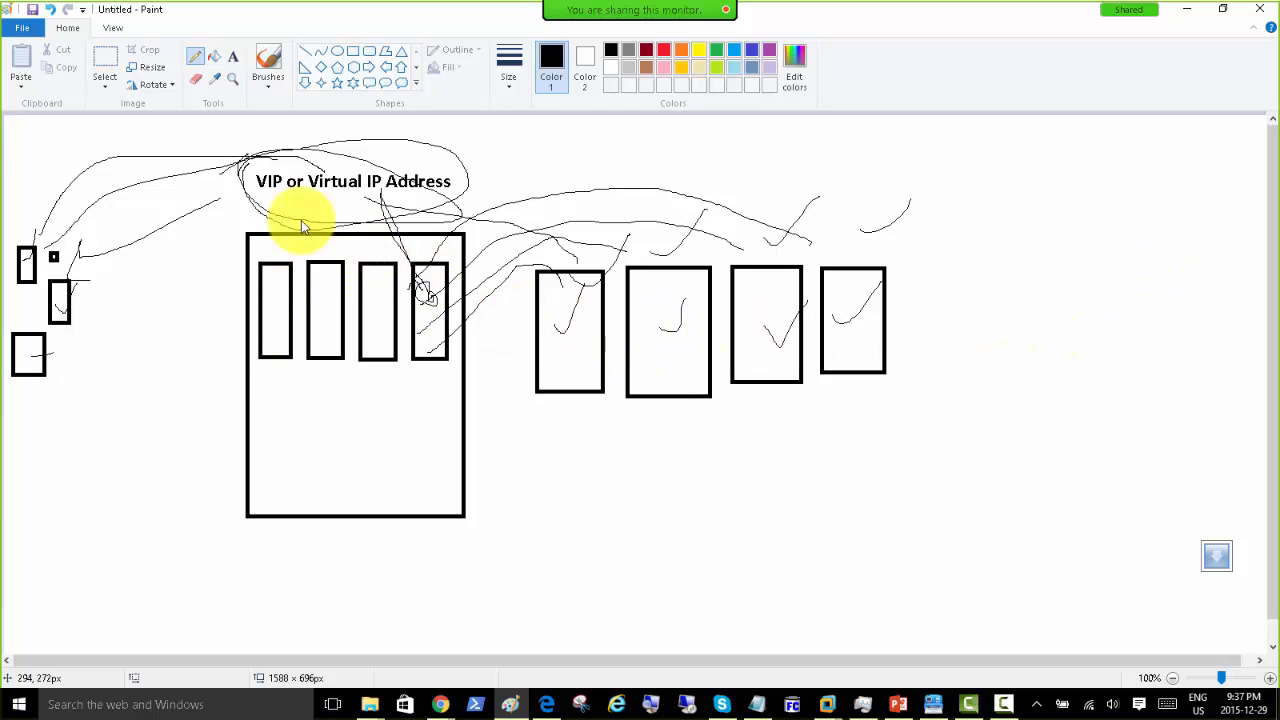
Step: In red, draw lines from the large box and fourth slot to the first server, and mark the VIP label
{"action": "left_click", "coordinate": [664, 48]}
{"action": "left_click_drag", "start_coordinate": [420, 484], "coordinate": [538, 406]}
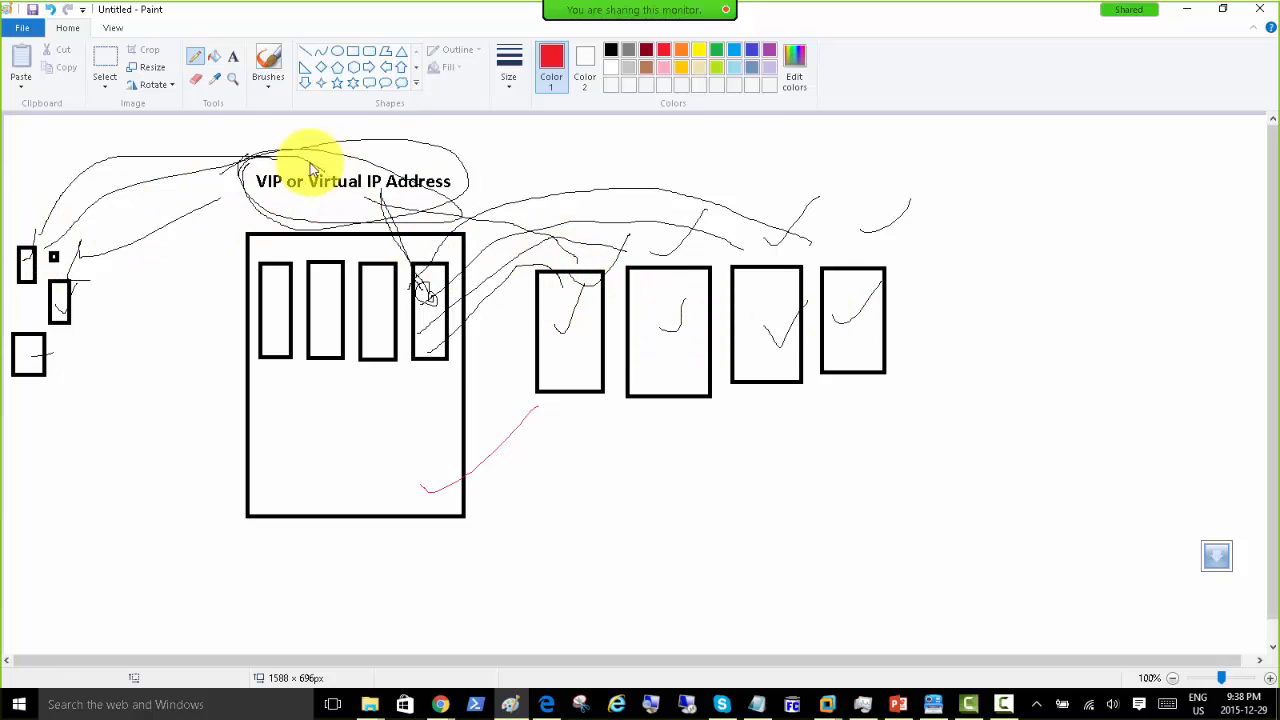
{"action": "left_click_drag", "start_coordinate": [280, 171], "coordinate": [338, 145]}
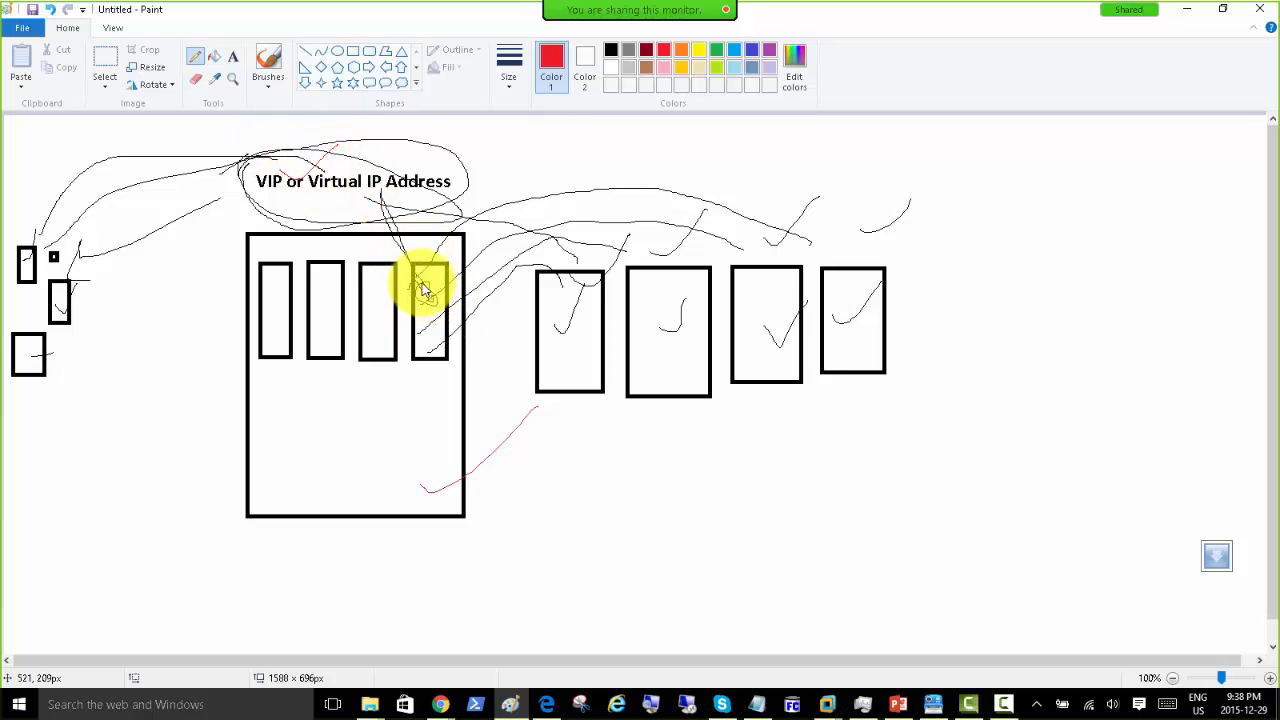
{"action": "mouse_move", "coordinate": [422, 289]}
{"action": "left_mouse_down"}
{"action": "mouse_move", "coordinate": [543, 243]}
{"action": "mouse_move", "coordinate": [580, 286]}
{"action": "left_mouse_up"}
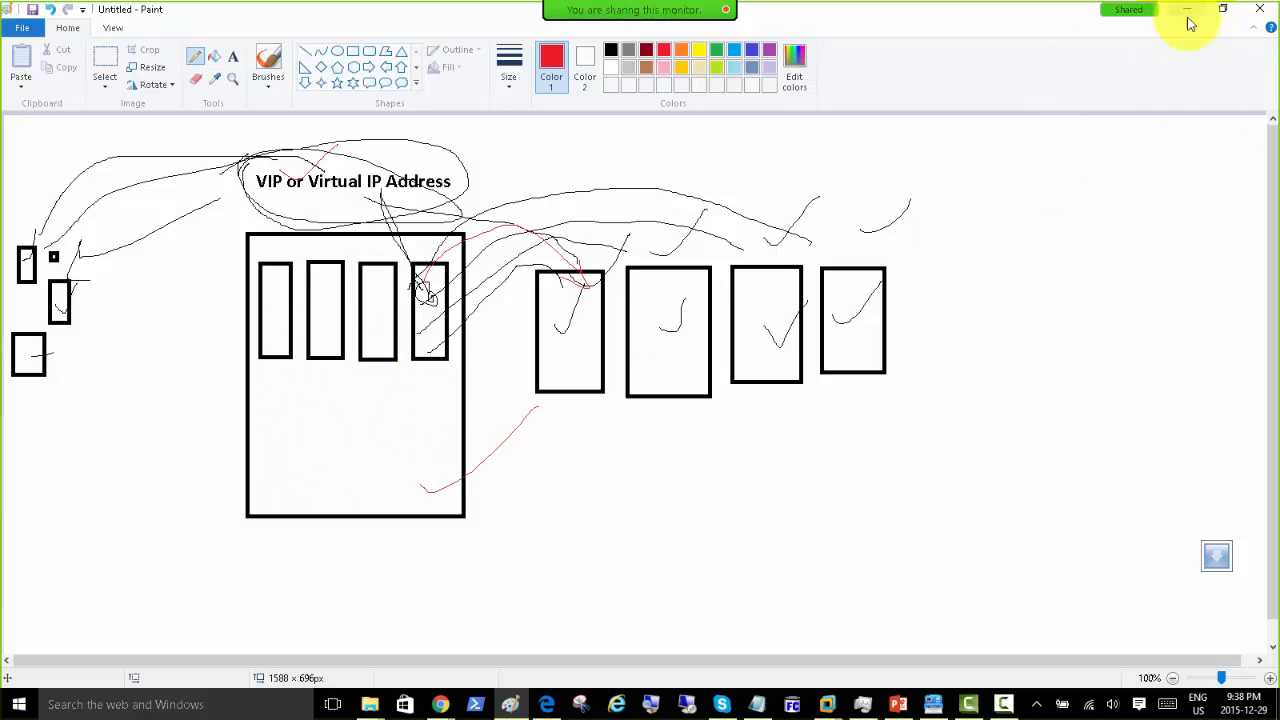
{"action": "mouse_move", "coordinate": [275, 255]}
{"action": "left_mouse_down"}
{"action": "mouse_move", "coordinate": [300, 232]}
{"action": "mouse_move", "coordinate": [347, 247]}
{"action": "mouse_move", "coordinate": [402, 236]}
{"action": "left_mouse_up"}
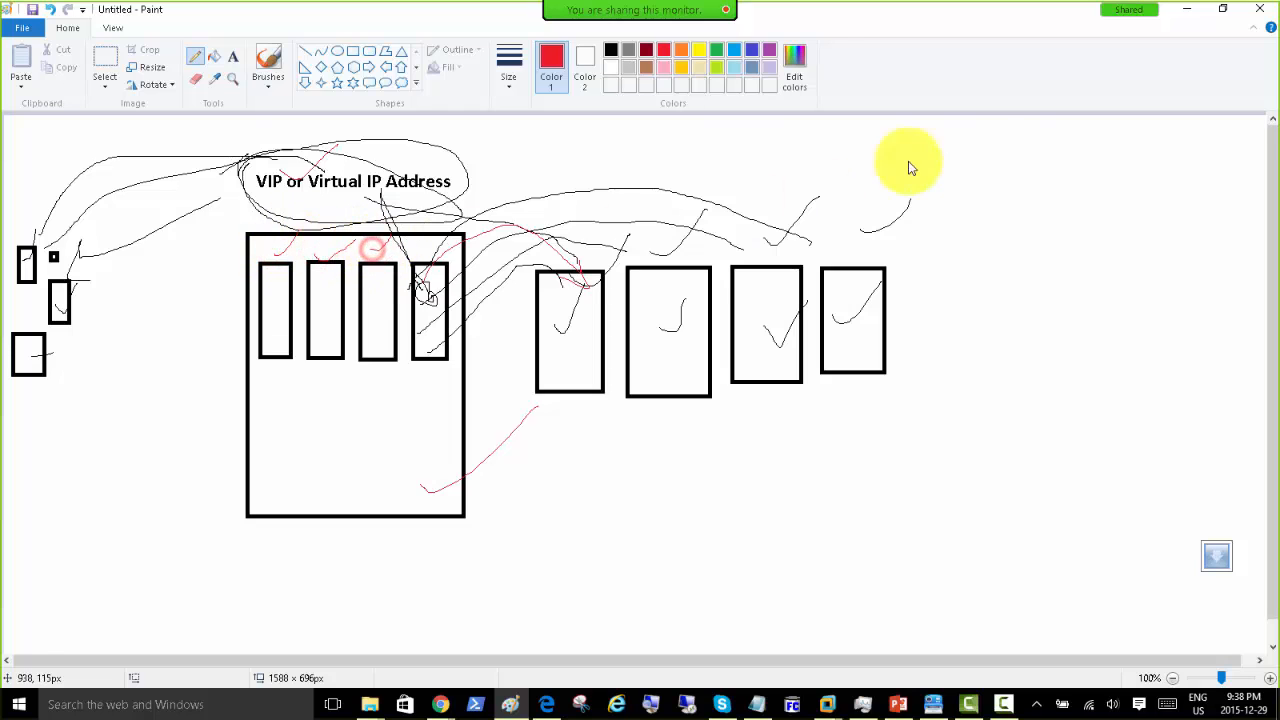
Step: Minimize Paint and step through the XenServer01 console menu, returning to Status Display
{"action": "left_click", "coordinate": [1187, 12]}
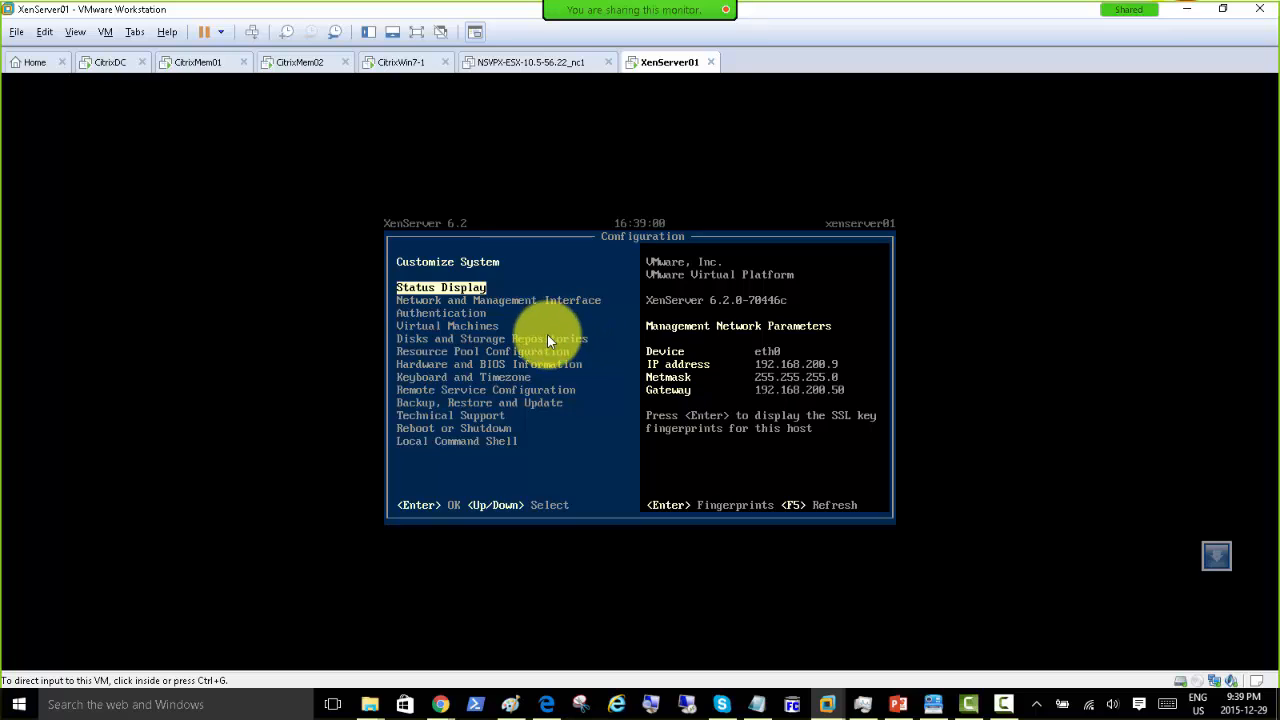
{"action": "left_click", "coordinate": [450, 323]}
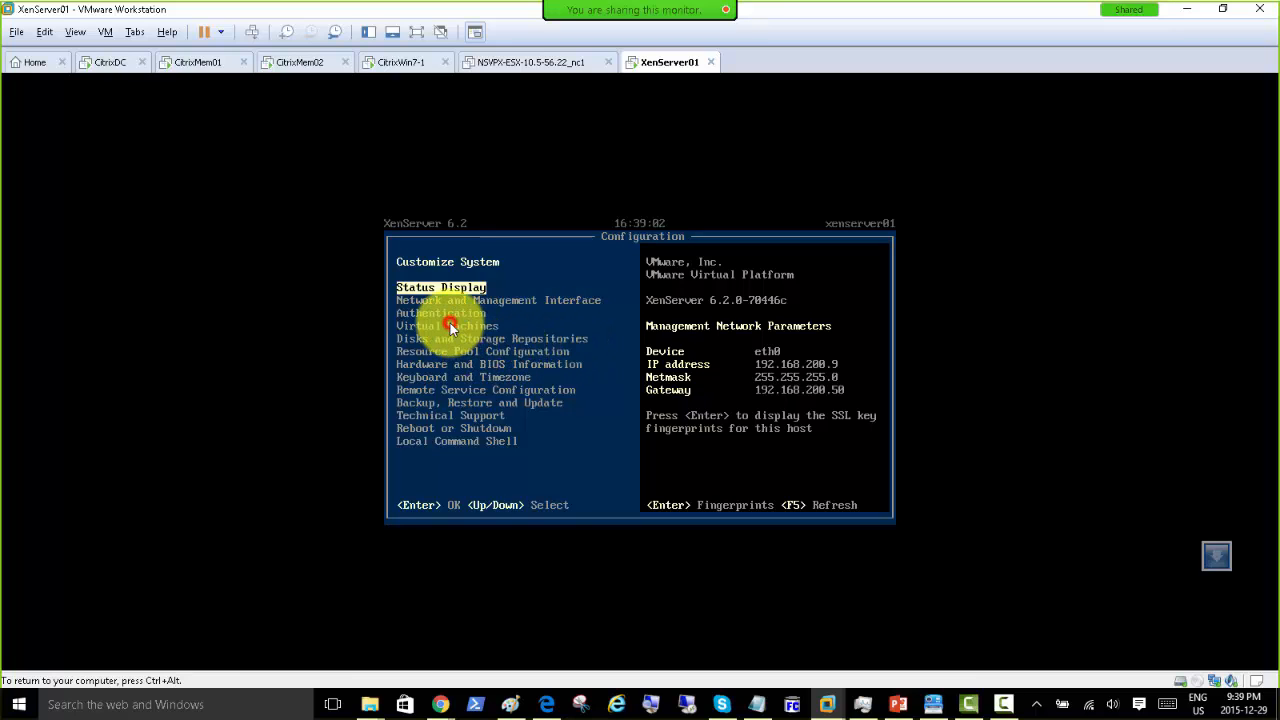
{"action": "key", "text": "ctrl+alt"}
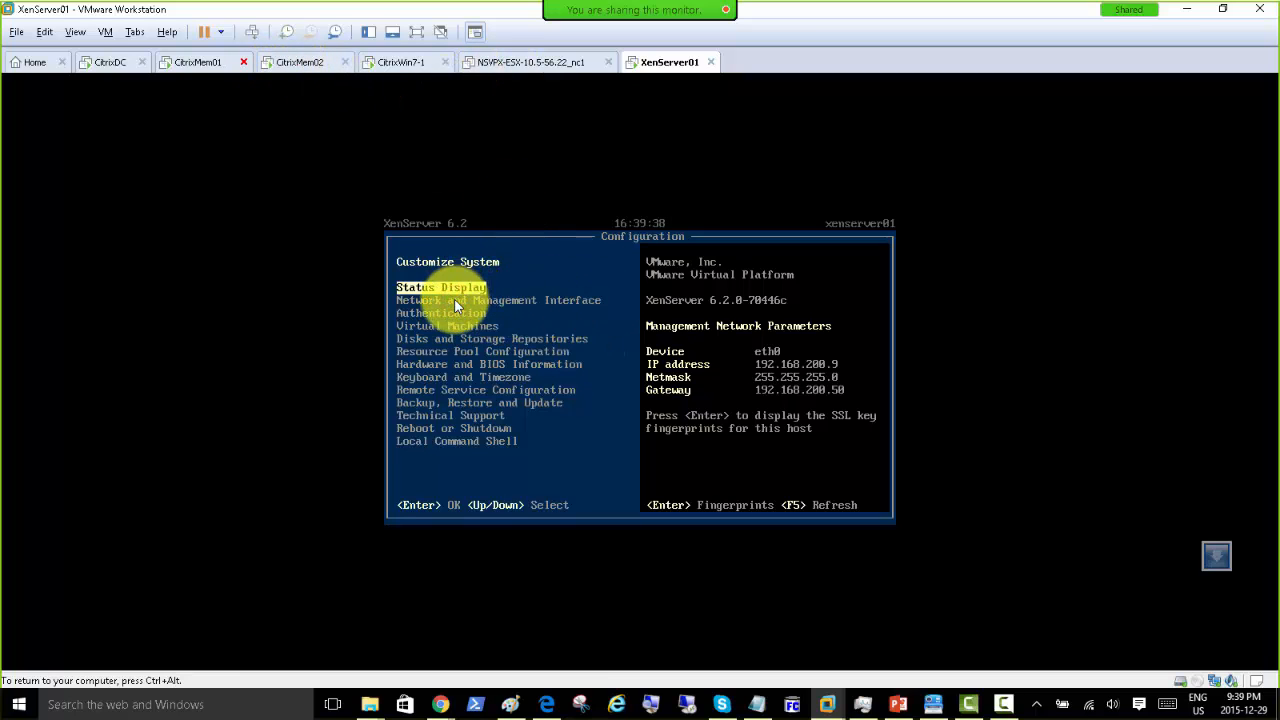
{"action": "key", "text": "Down"}
{"action": "key", "text": "Down"}
{"action": "key", "text": "Down"}
{"action": "key", "text": "Down"}
{"action": "key", "text": "Down"}
{"action": "key", "text": "Down"}
{"action": "key", "text": "Down"}
{"action": "key", "text": "Down"}
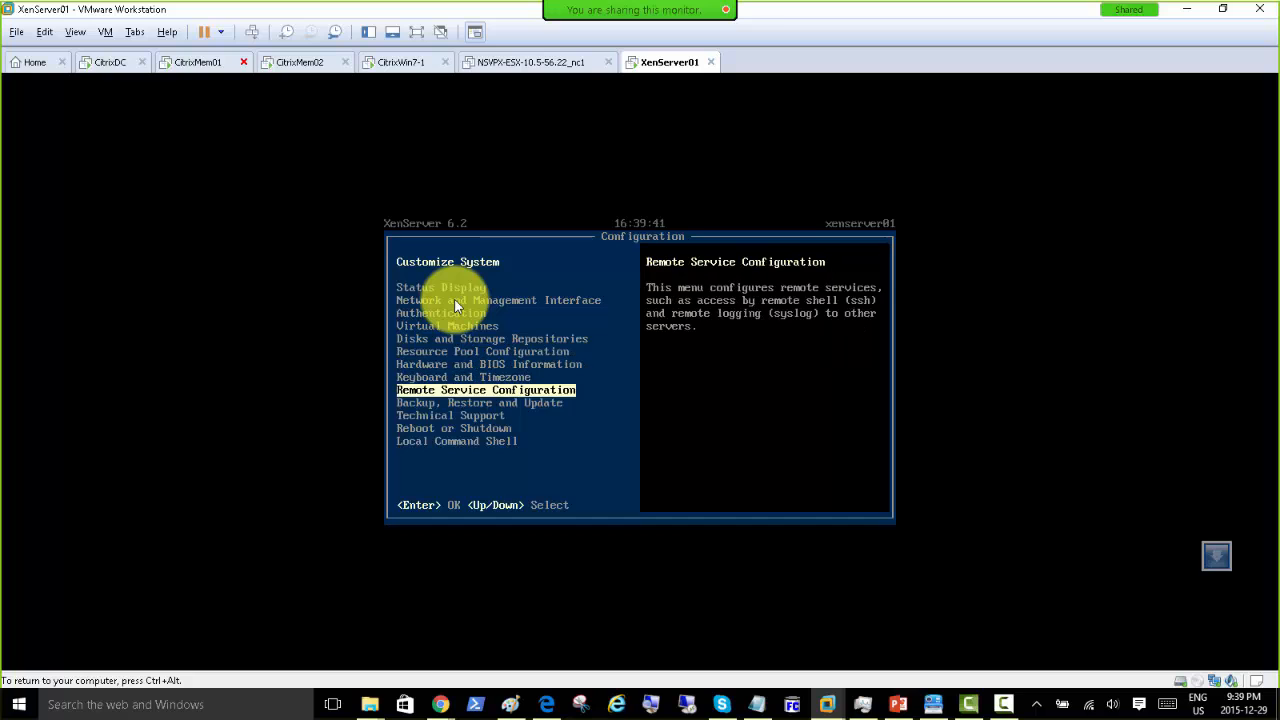
{"action": "key", "text": "Down"}
{"action": "key", "text": "Down"}
{"action": "key", "text": "Down"}
{"action": "key", "text": "Down"}
{"action": "key", "text": "Down"}
{"action": "key", "text": "Down"}
{"action": "key", "text": "Down"}
{"action": "key", "text": "Down"}
{"action": "key", "text": "Down"}
{"action": "key", "text": "Down"}
{"action": "key", "text": "Up"}
{"action": "key", "text": "Up"}
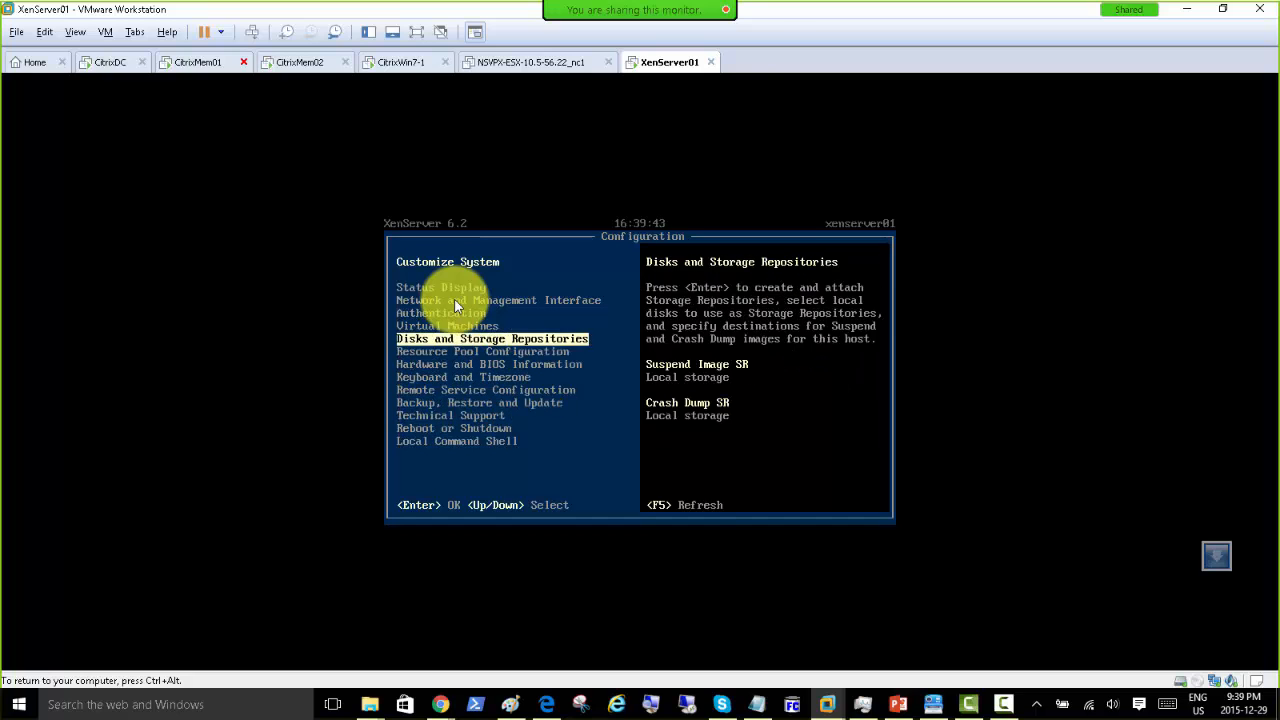
{"action": "key", "text": "Up"}
{"action": "key", "text": "Up"}
{"action": "key", "text": "Up"}
{"action": "key", "text": "Up"}
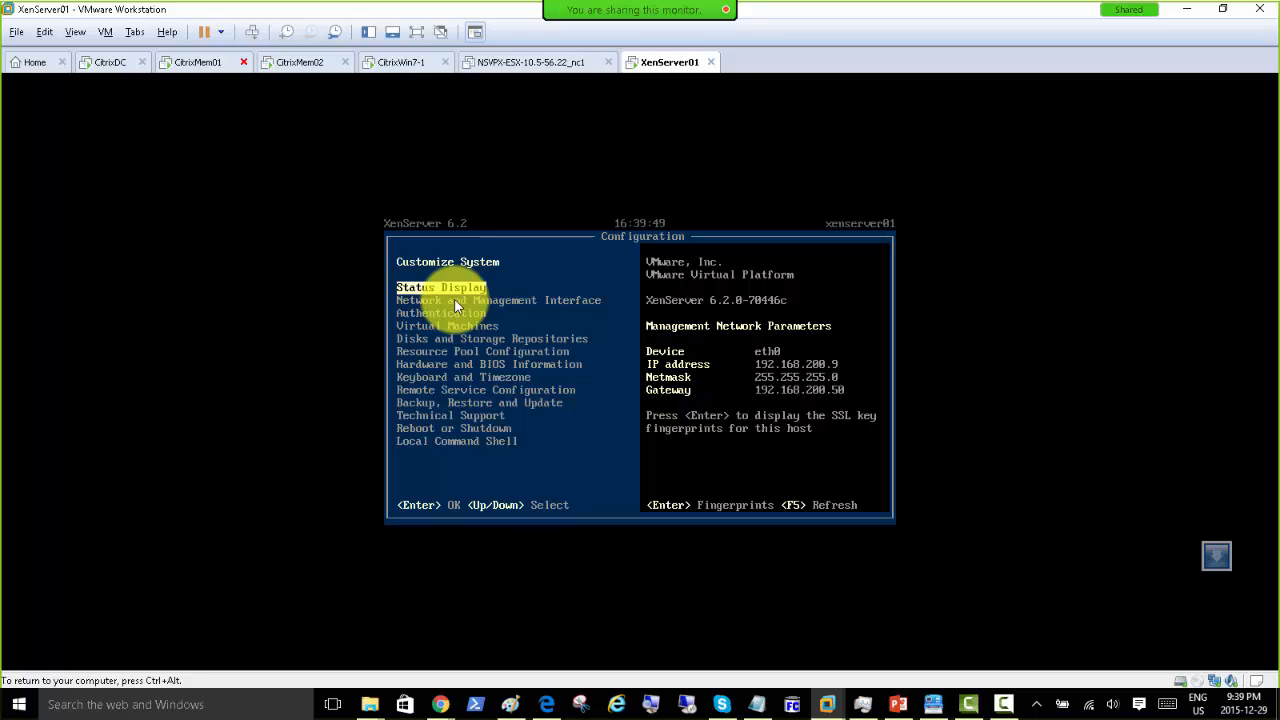
Step: Set XenServer01's network adapter to Custom: VMnet14 in its virtual machine settings
{"action": "right_click", "coordinate": [667, 62]}
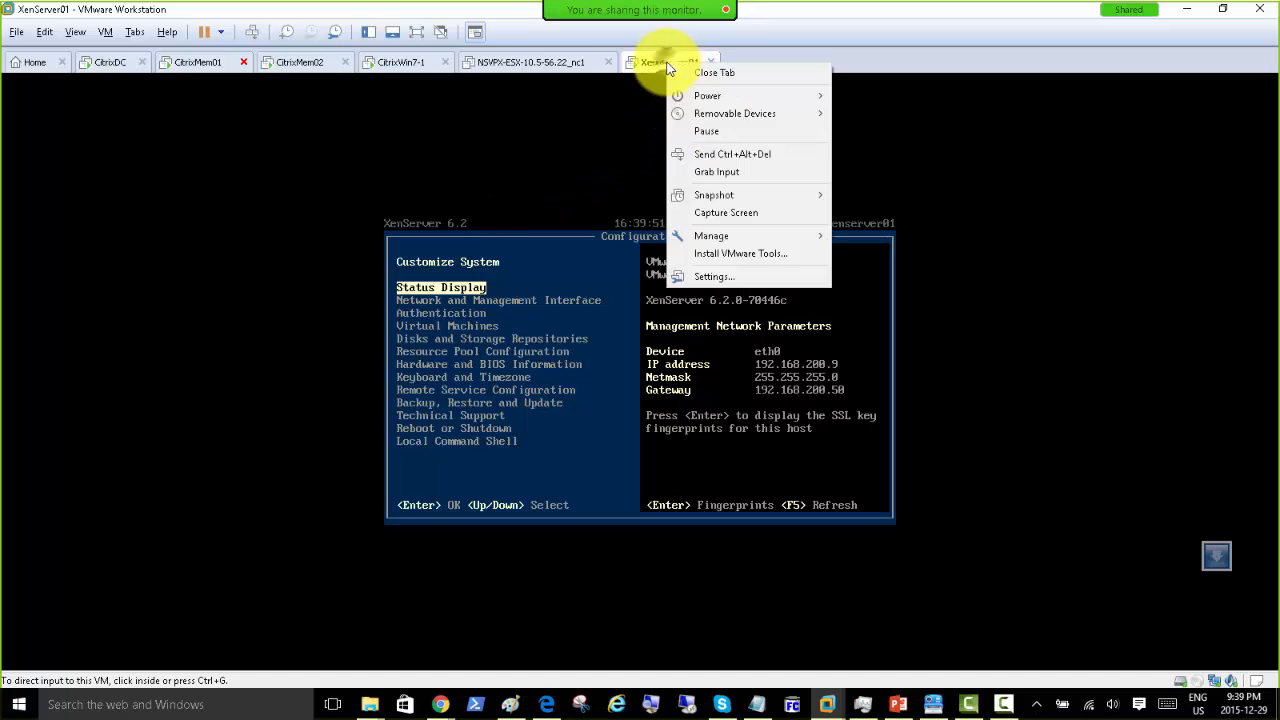
{"action": "left_click", "coordinate": [710, 277]}
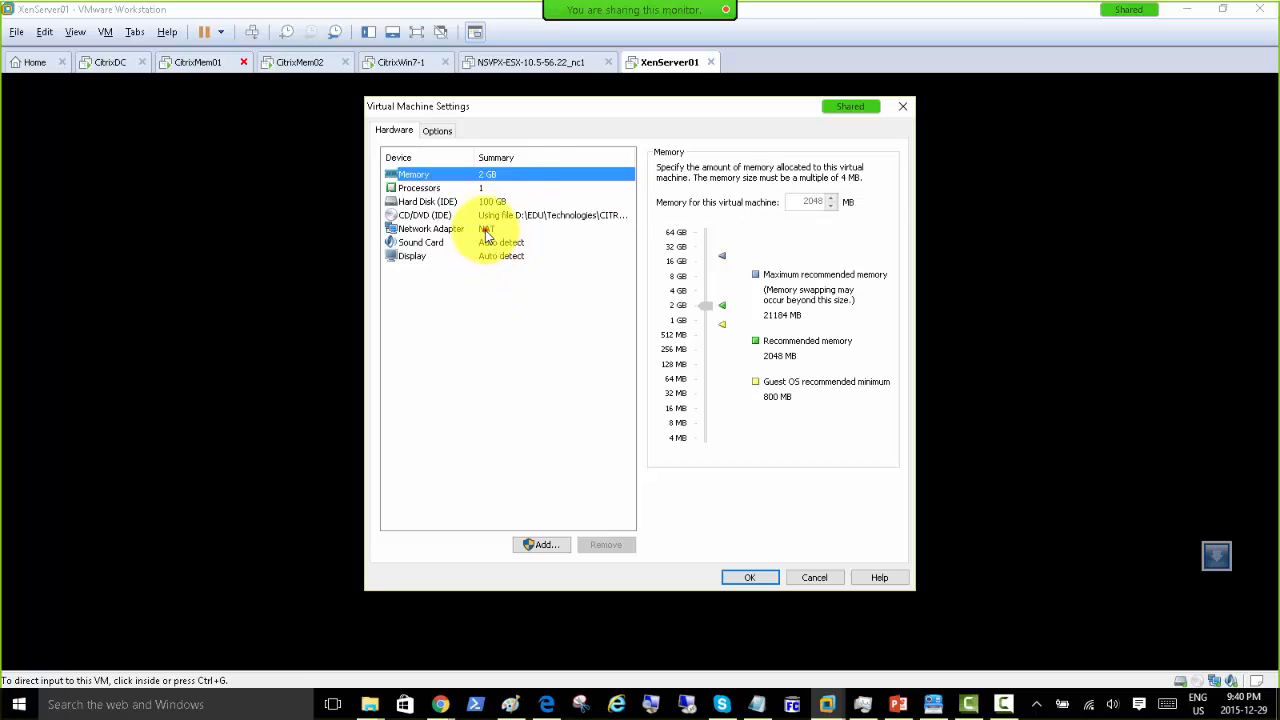
{"action": "left_click", "coordinate": [488, 230]}
{"action": "left_click", "coordinate": [665, 297]}
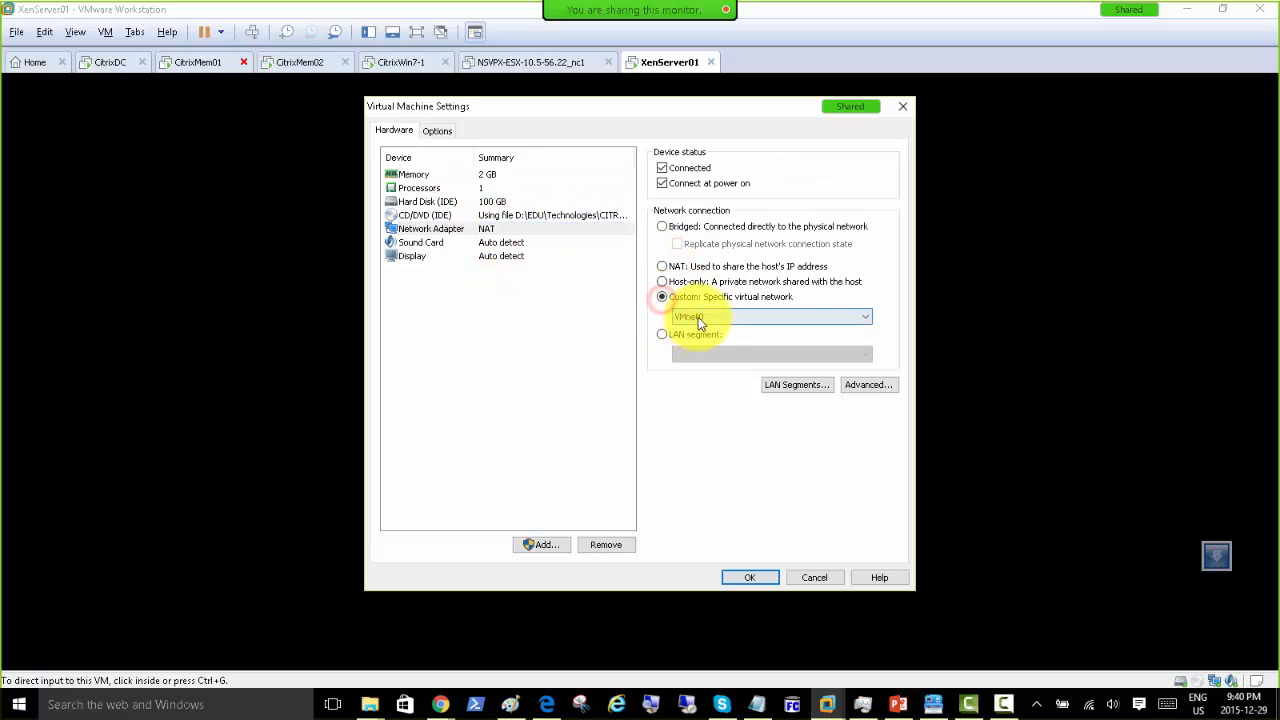
{"action": "left_click", "coordinate": [698, 317]}
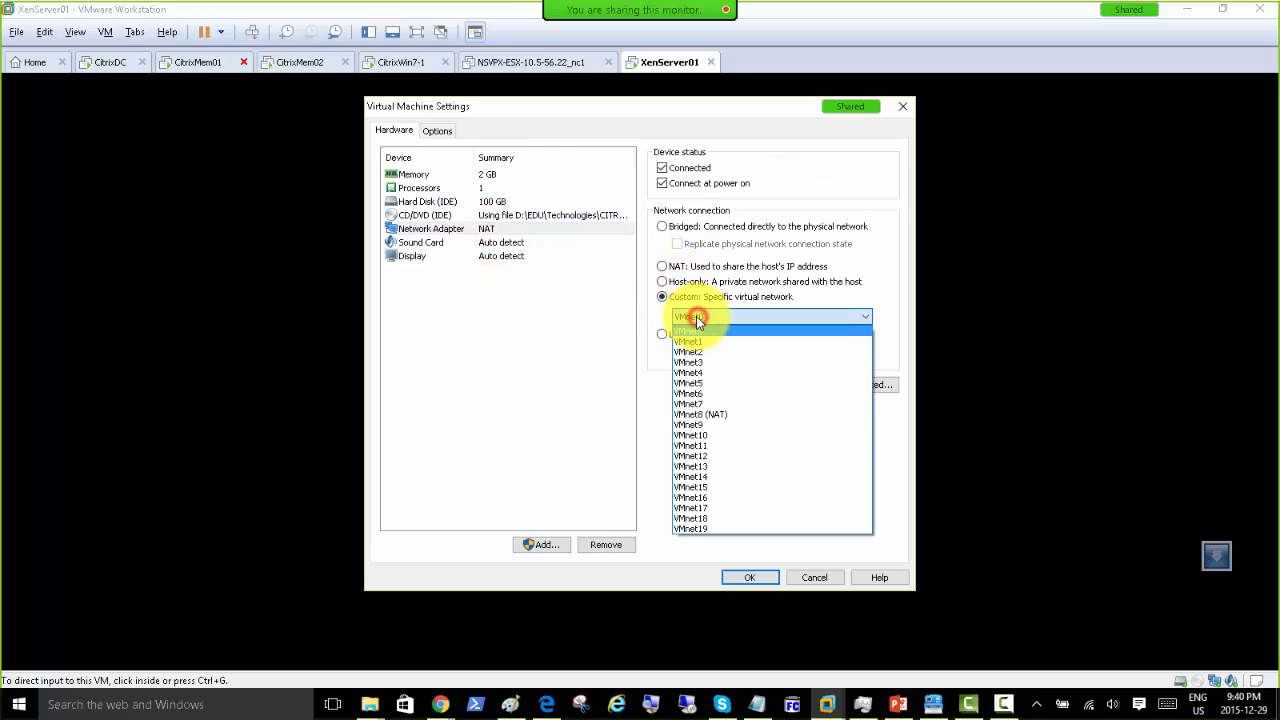
{"action": "left_click", "coordinate": [713, 478]}
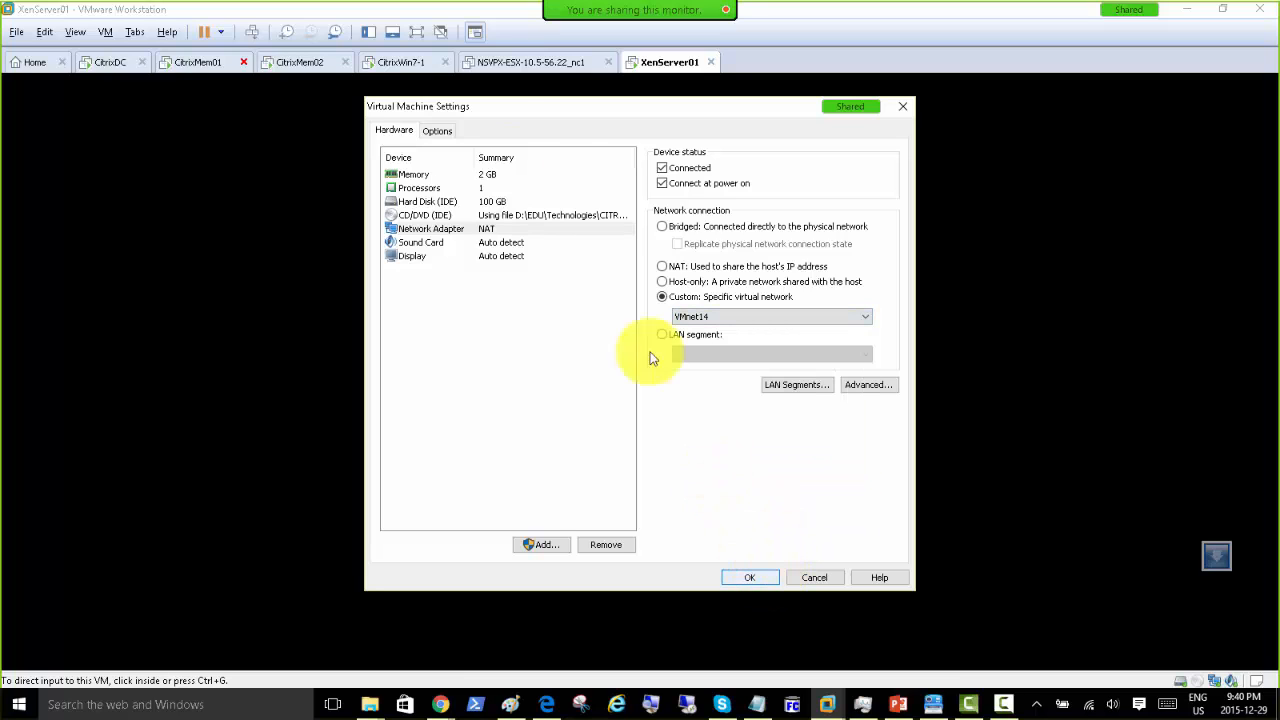
{"action": "left_click", "coordinate": [735, 580]}
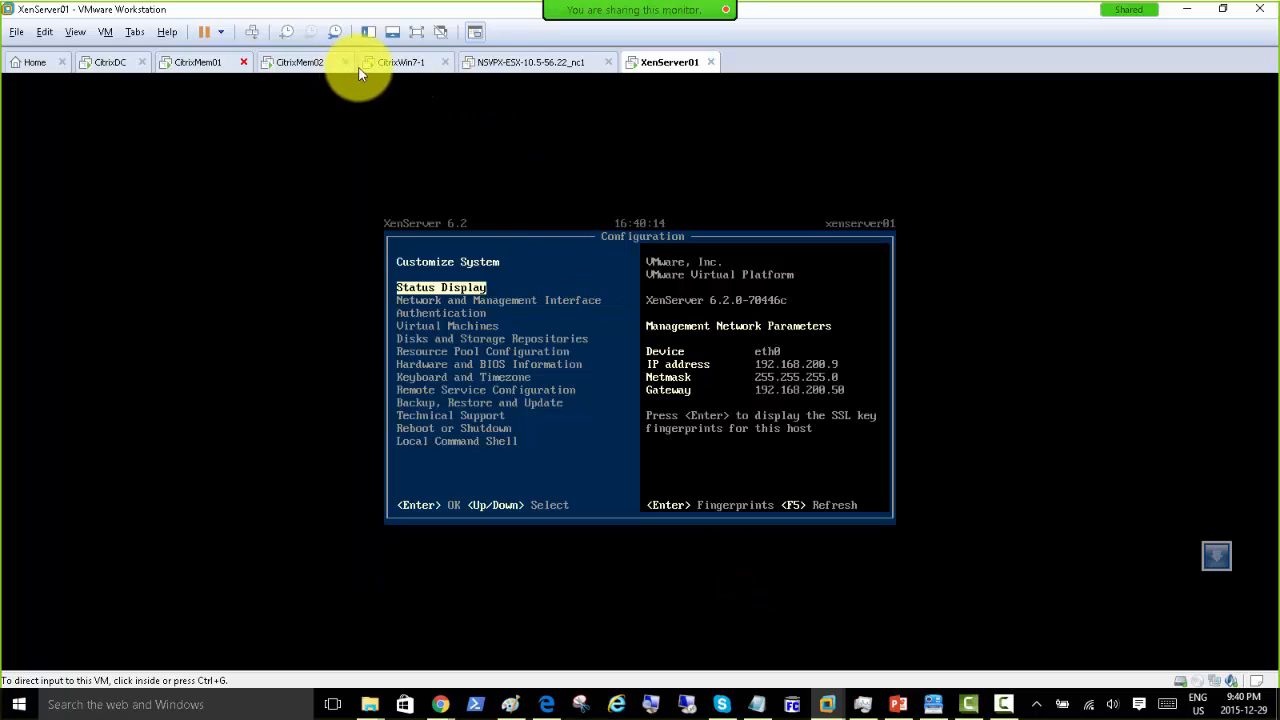
Step: Switch to CitrixWin7-1, check its adapter is on VMnet14, and cancel the settings unchanged
{"action": "left_click", "coordinate": [390, 64]}
{"action": "right_click", "coordinate": [390, 68]}
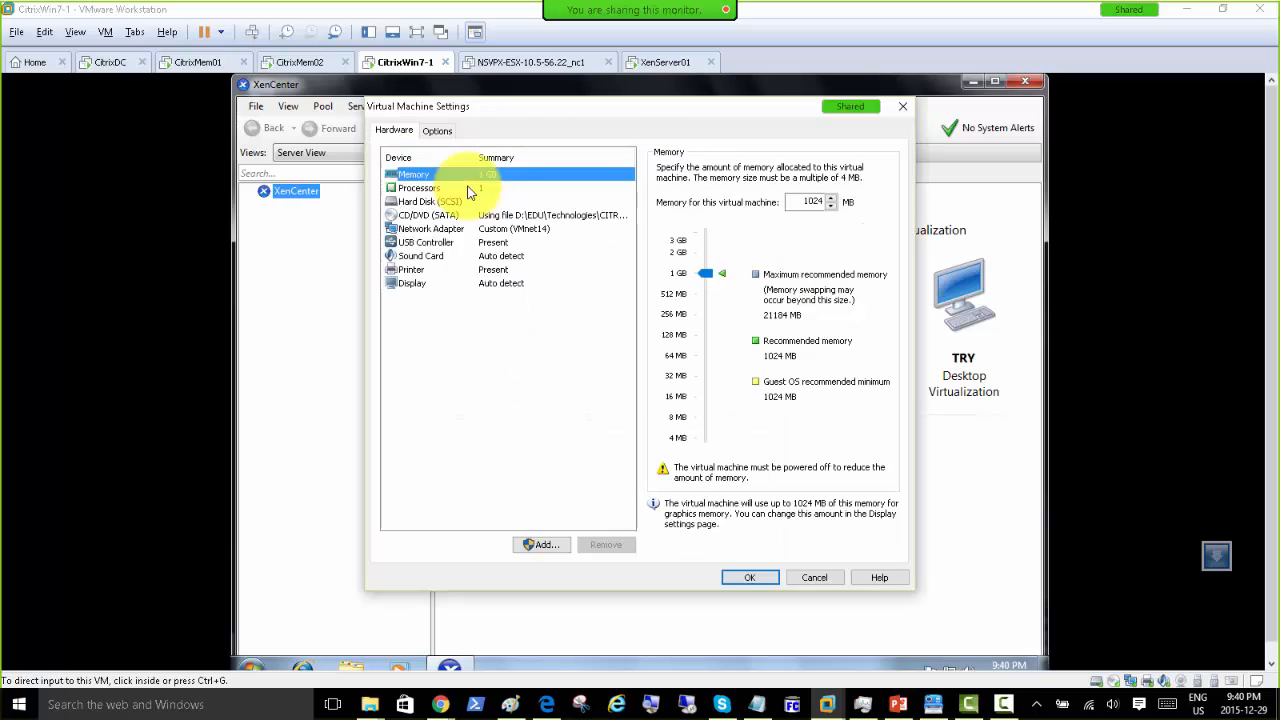
{"action": "left_click", "coordinate": [522, 229]}
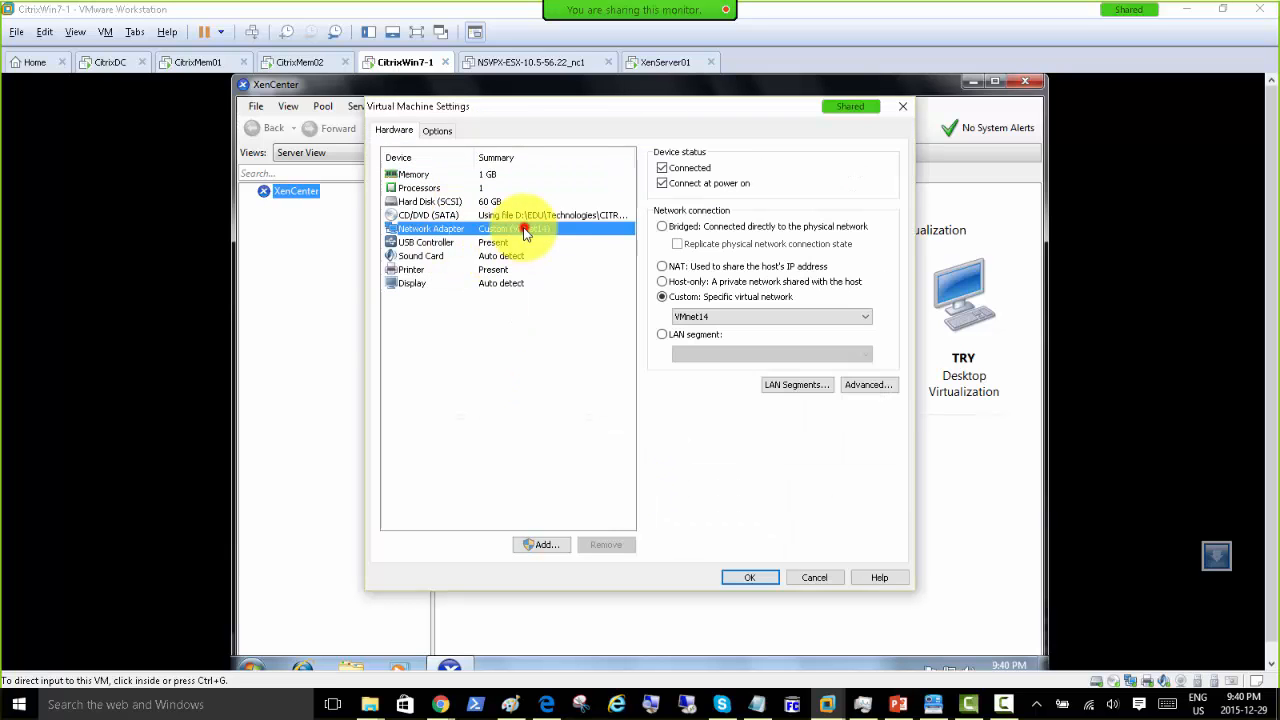
{"action": "left_click", "coordinate": [797, 579]}
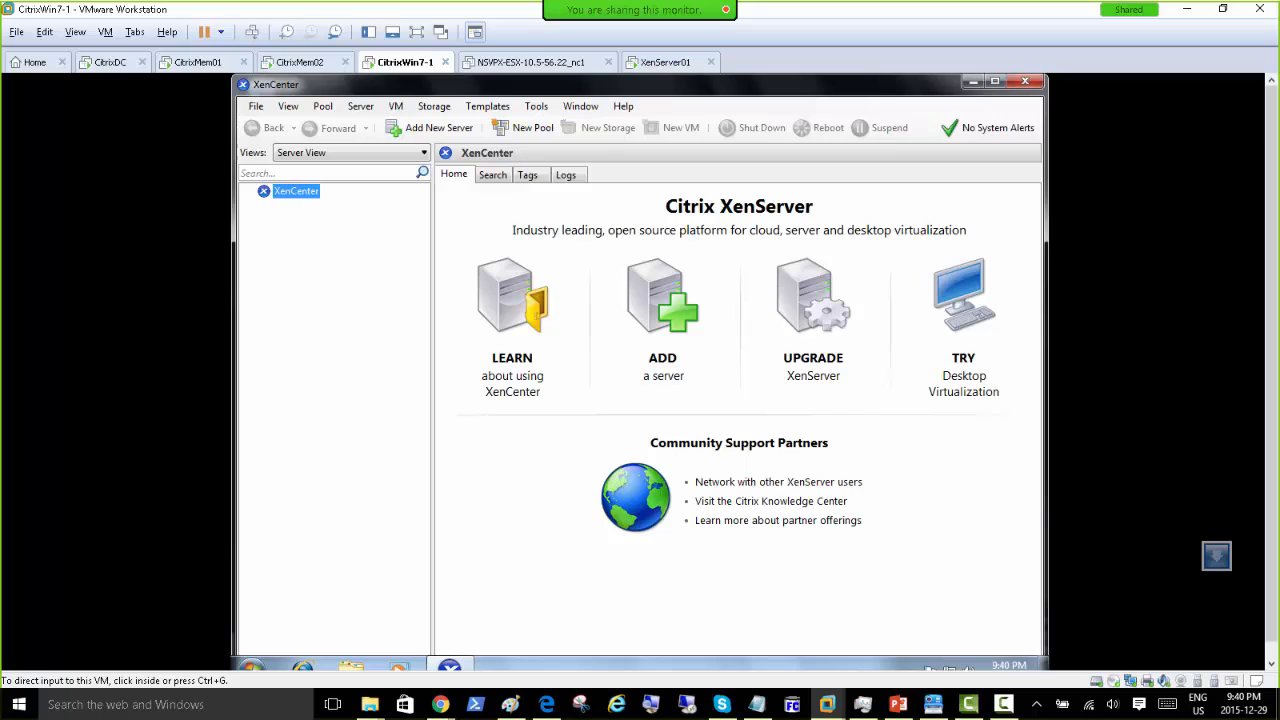
{"action": "key", "text": "alt+Tab"}
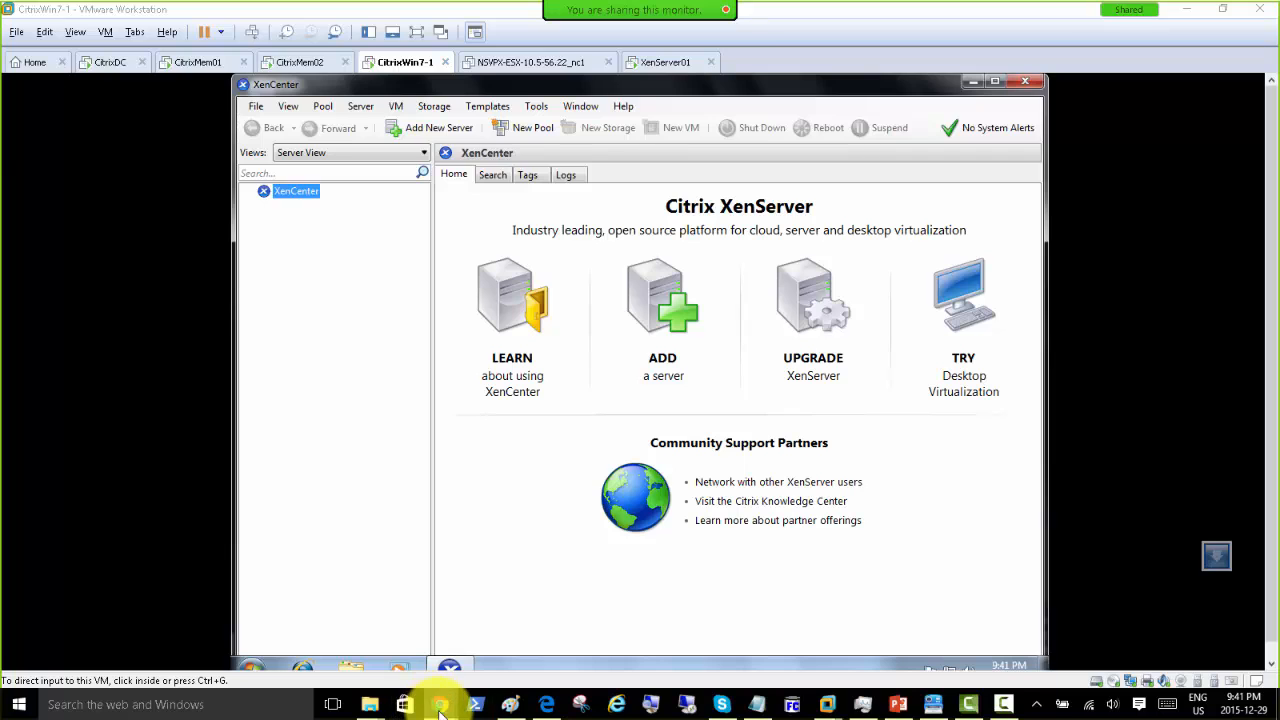
Step: Back in Paint, draw two tall red rectangles to the right of the servers
{"action": "left_click", "coordinate": [510, 706]}
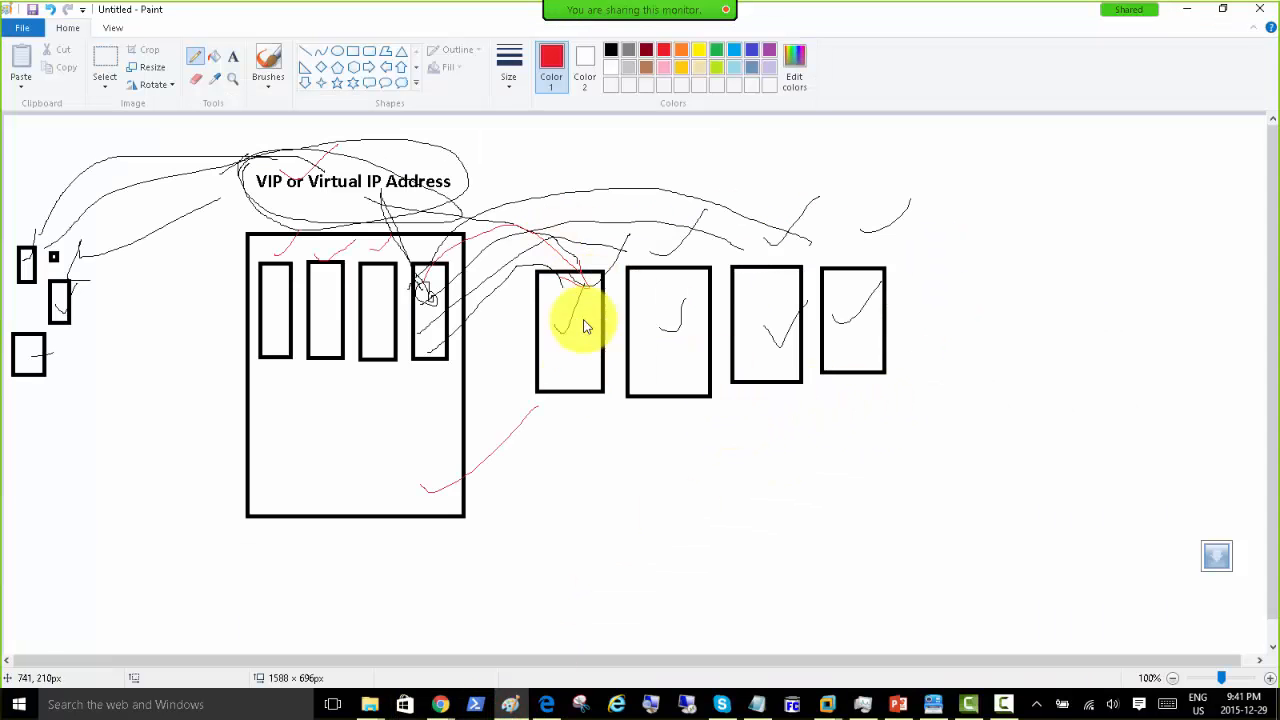
{"action": "left_click", "coordinate": [353, 52]}
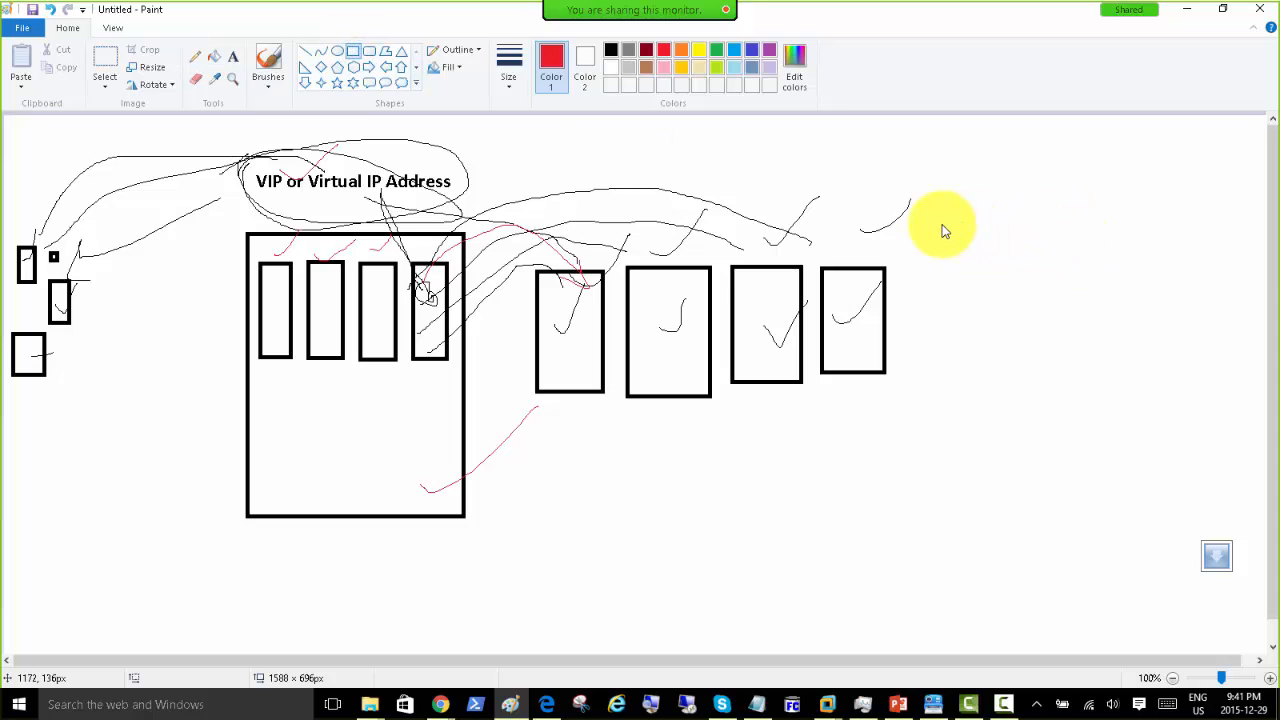
{"action": "left_click_drag", "start_coordinate": [941, 224], "coordinate": [1037, 463]}
{"action": "left_click", "coordinate": [1094, 226]}
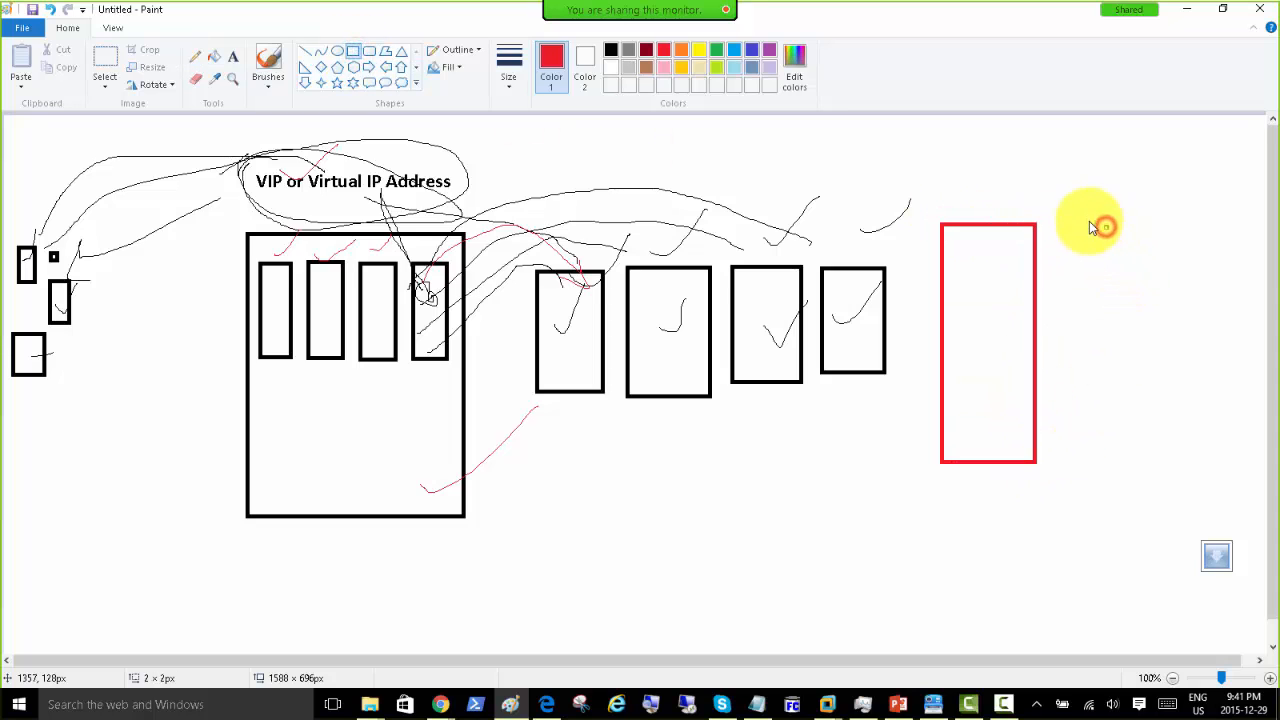
{"action": "left_click_drag", "start_coordinate": [1094, 226], "coordinate": [1187, 464]}
{"action": "left_click", "coordinate": [657, 157]}
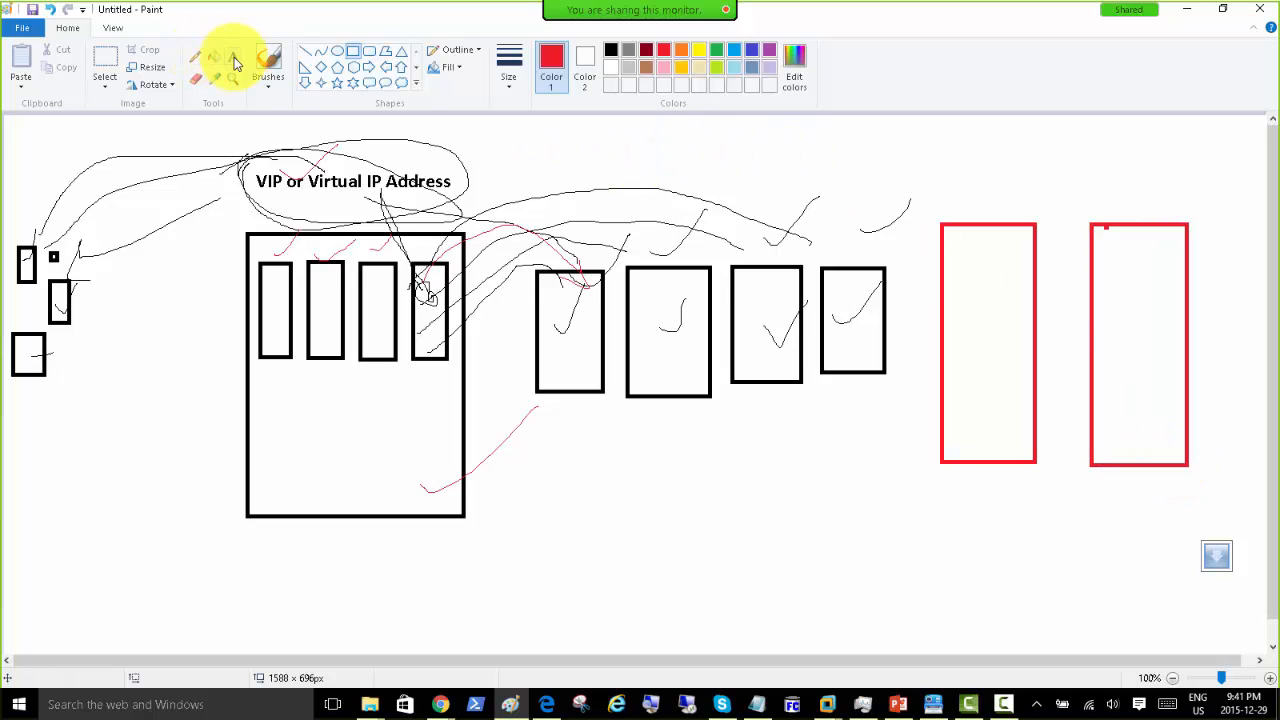
Step: Label the left red box in blue with 'OS', 'Vmware workstation' and 'VM01 Vm02' stacked upward
{"action": "left_click", "coordinate": [233, 60]}
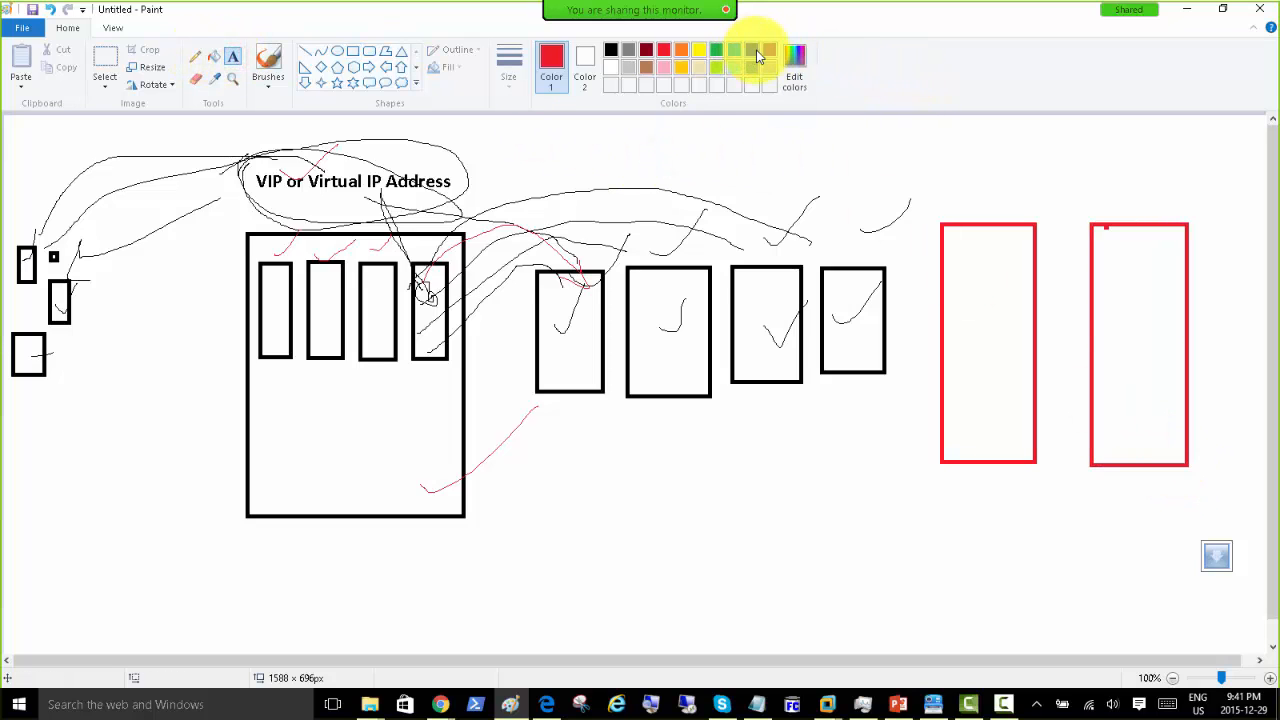
{"action": "left_click", "coordinate": [754, 50]}
{"action": "left_click", "coordinate": [949, 429]}
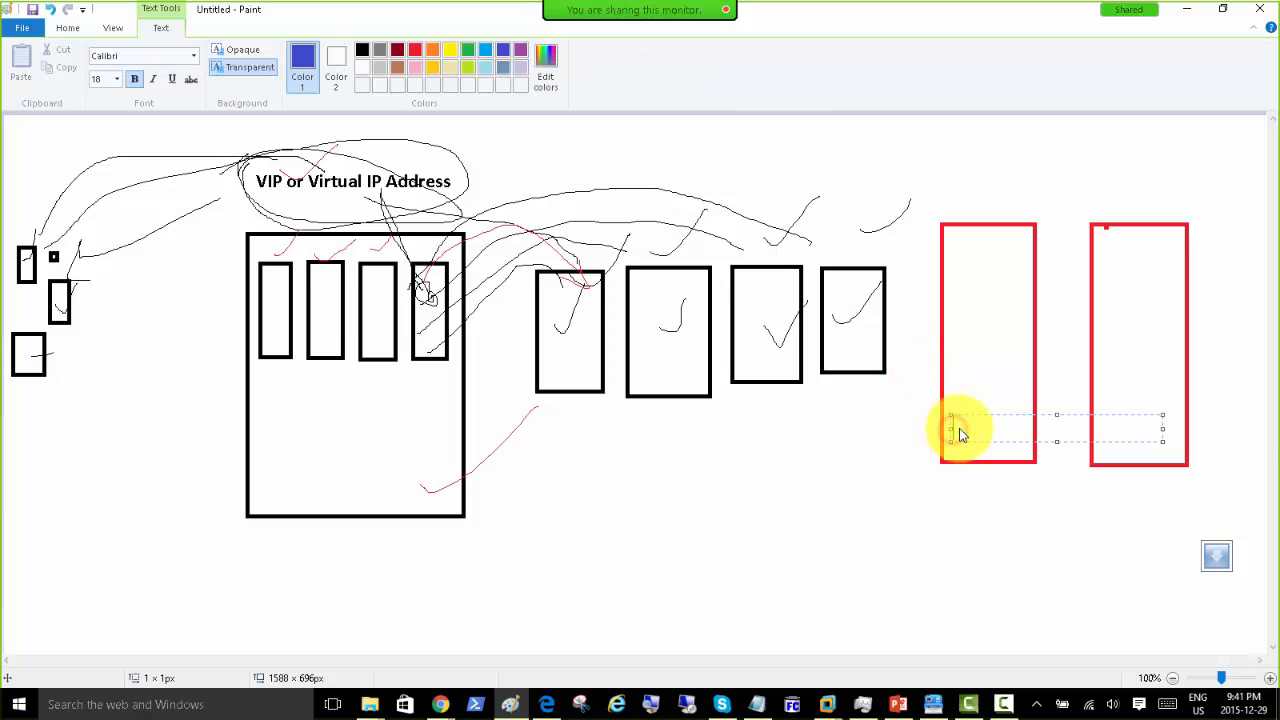
{"action": "type", "text": "OS"}
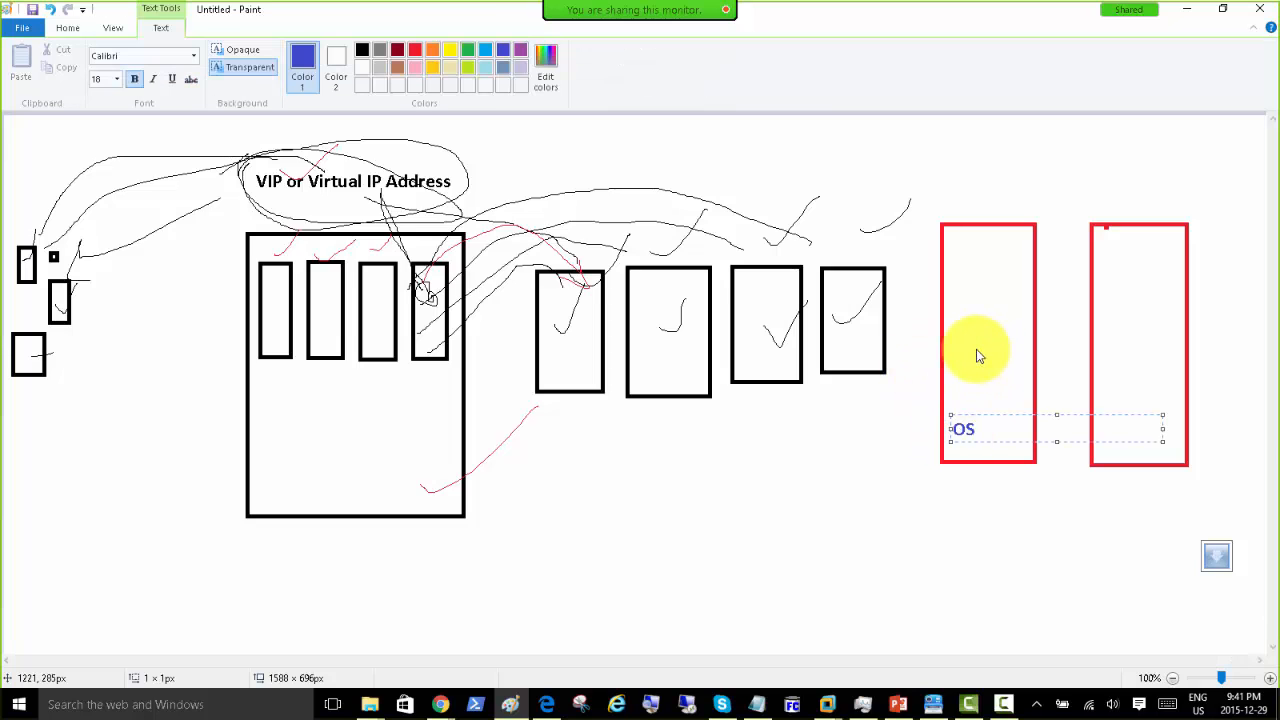
{"action": "left_click", "coordinate": [956, 398]}
{"action": "left_click", "coordinate": [956, 396]}
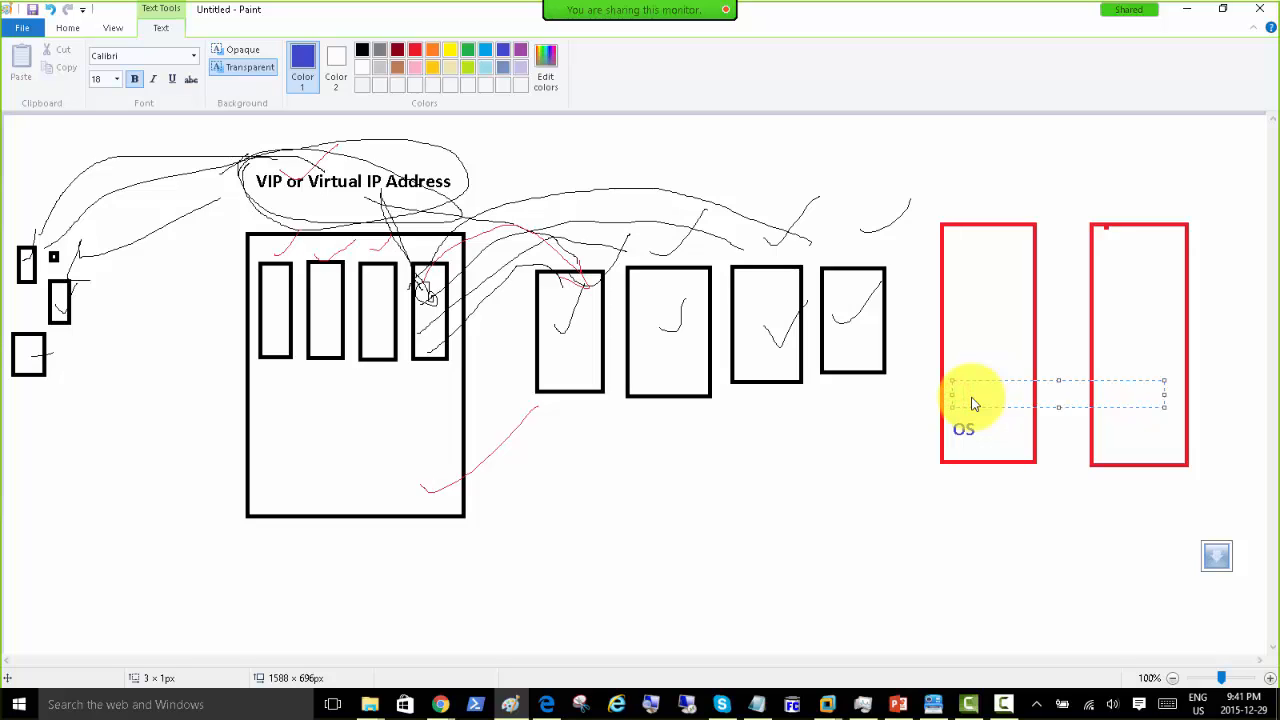
{"action": "type", "text": "Vmware workstation"}
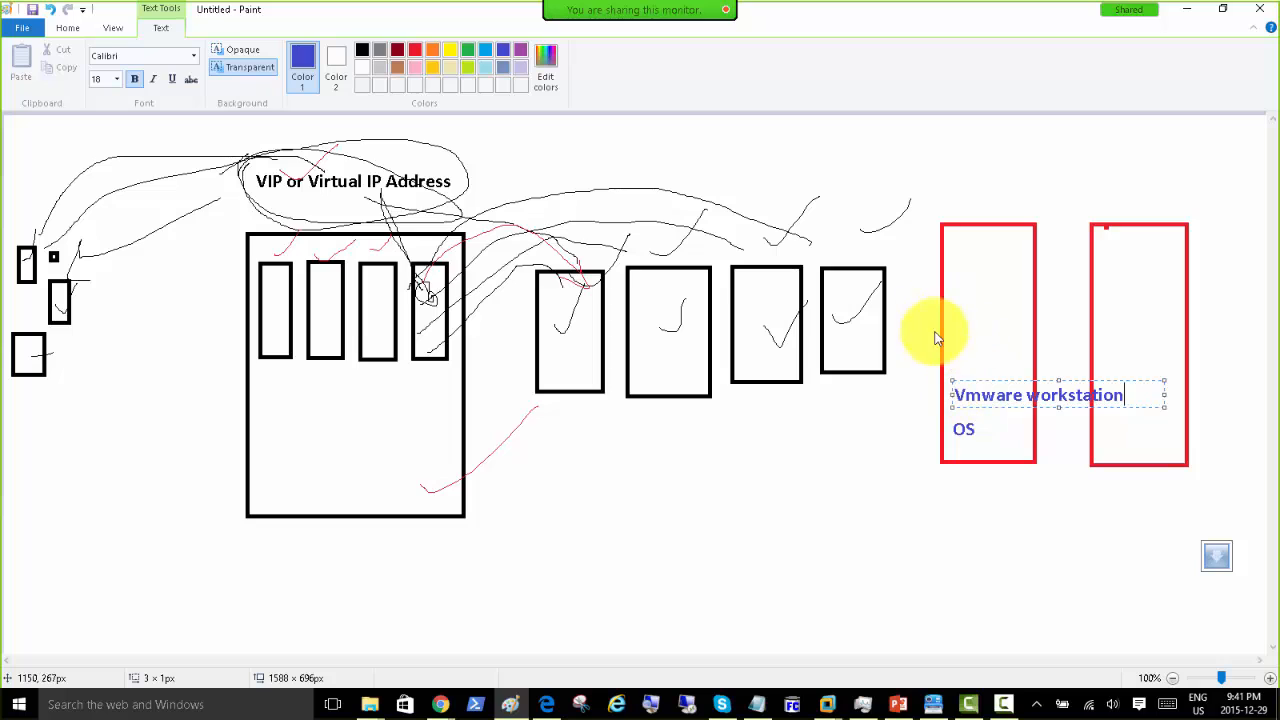
{"action": "left_click", "coordinate": [951, 347]}
{"action": "left_click", "coordinate": [953, 343]}
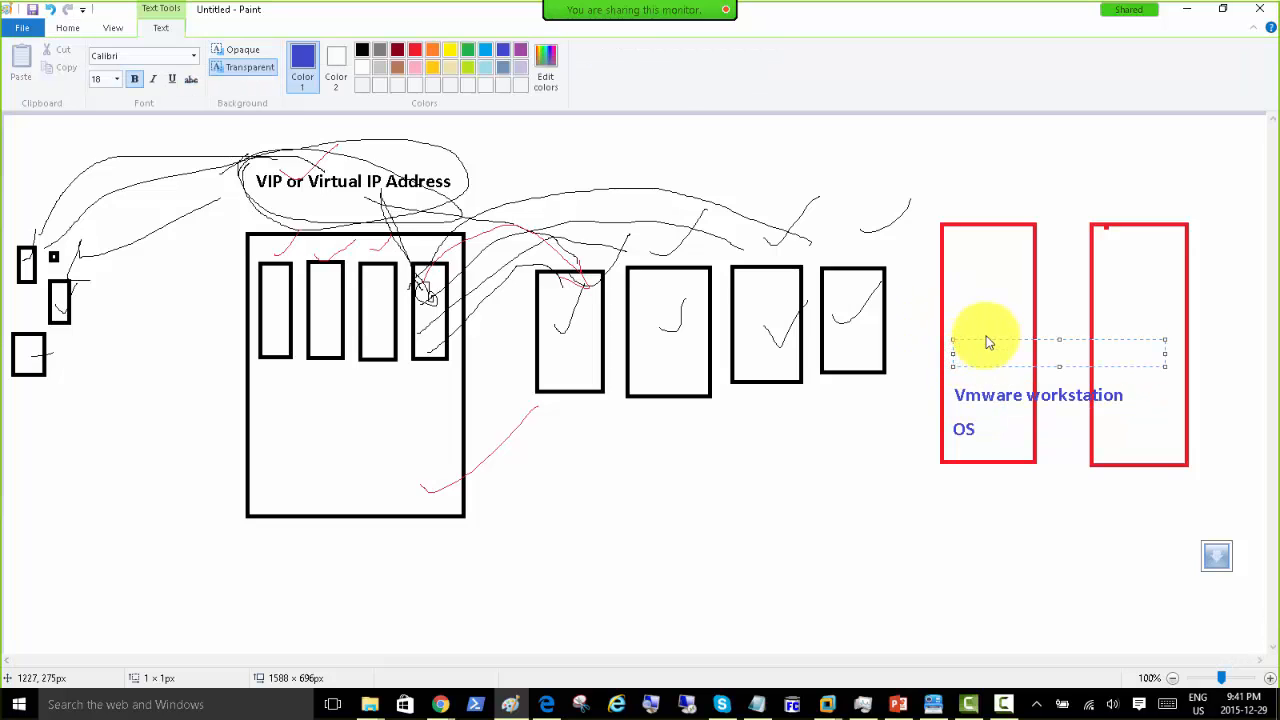
{"action": "type", "text": "VM01 Vm02"}
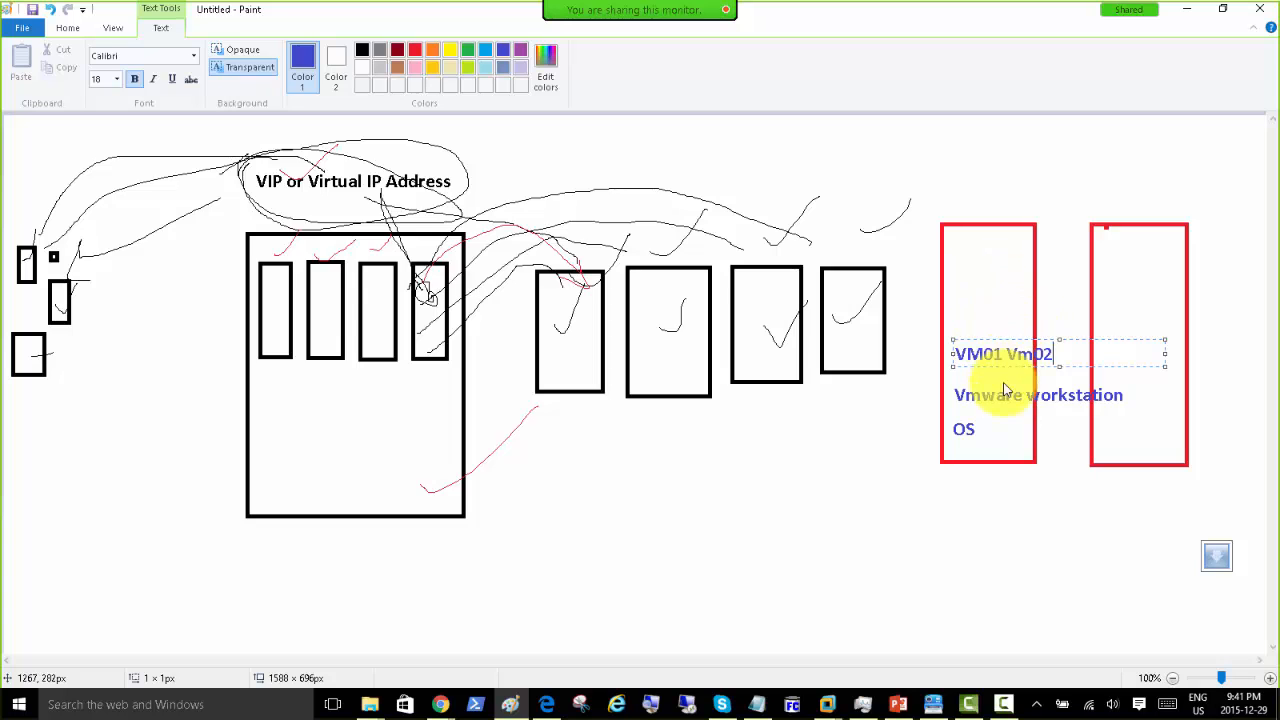
{"action": "left_click", "coordinate": [982, 506]}
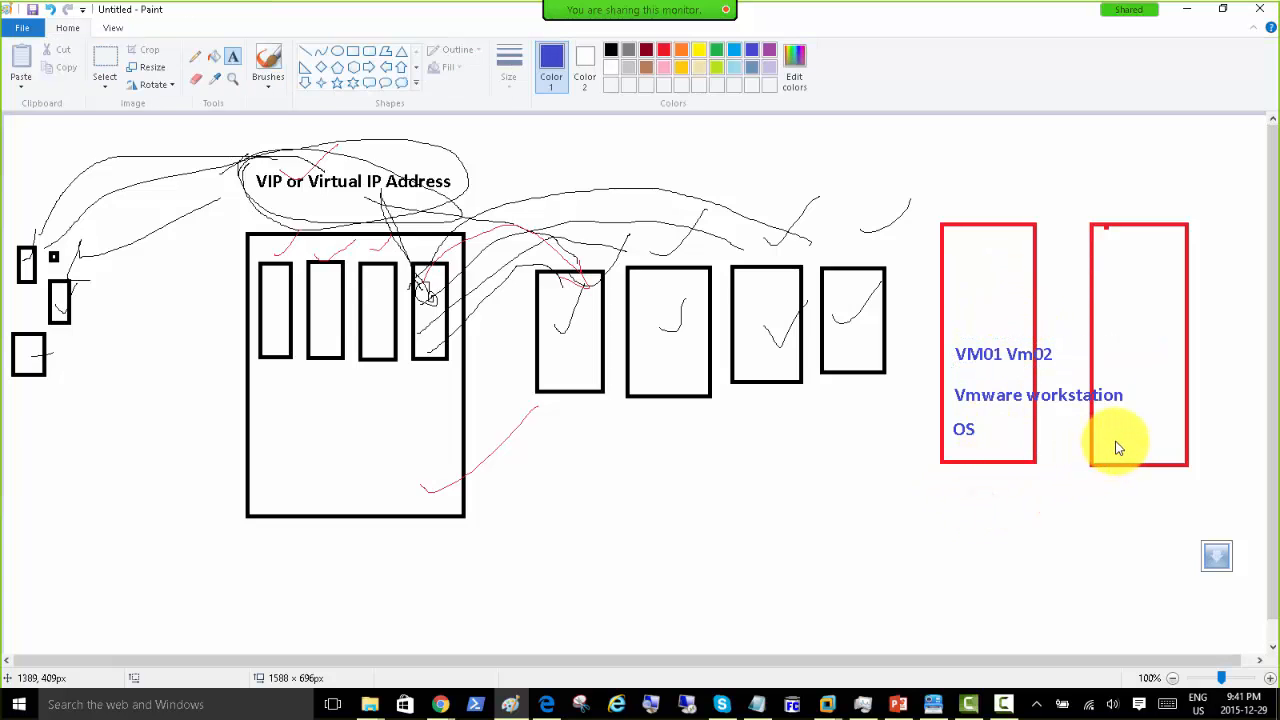
{"action": "left_click", "coordinate": [1117, 437]}
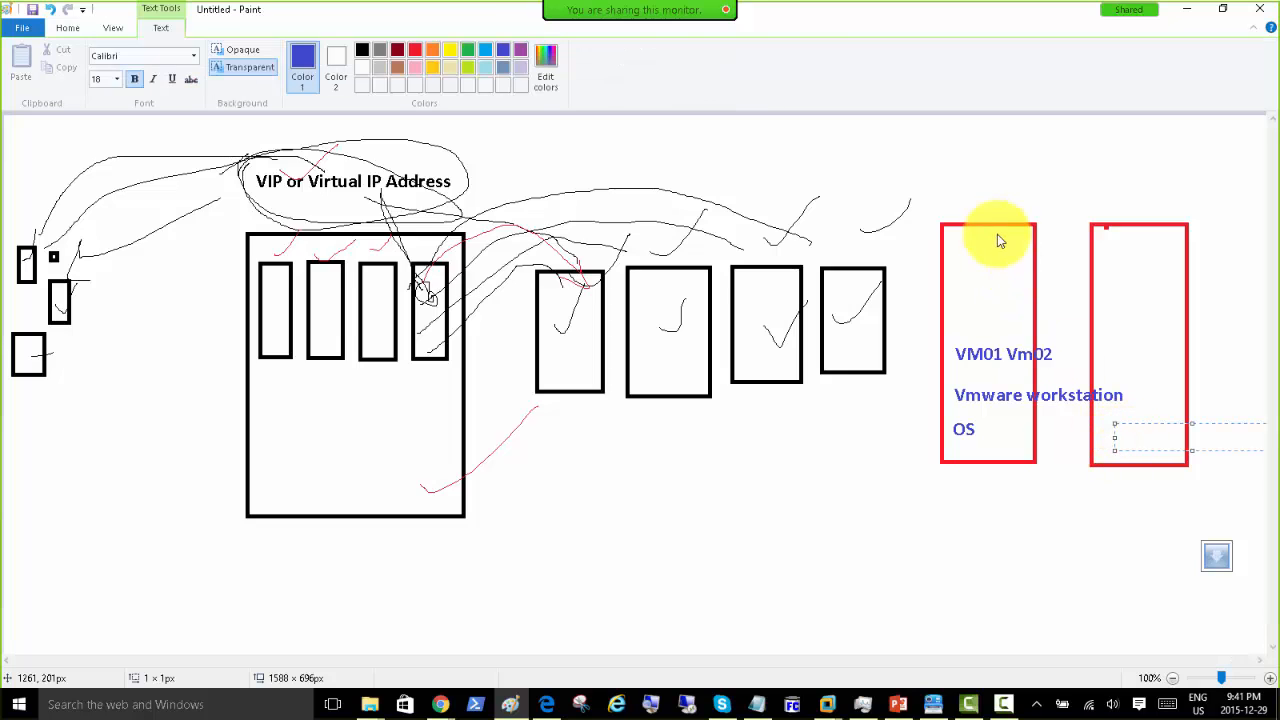
Step: Add a 'Type2' heading above the left red box and begin a hypervisor label in the right box
{"action": "left_click", "coordinate": [949, 202]}
{"action": "left_click", "coordinate": [949, 200]}
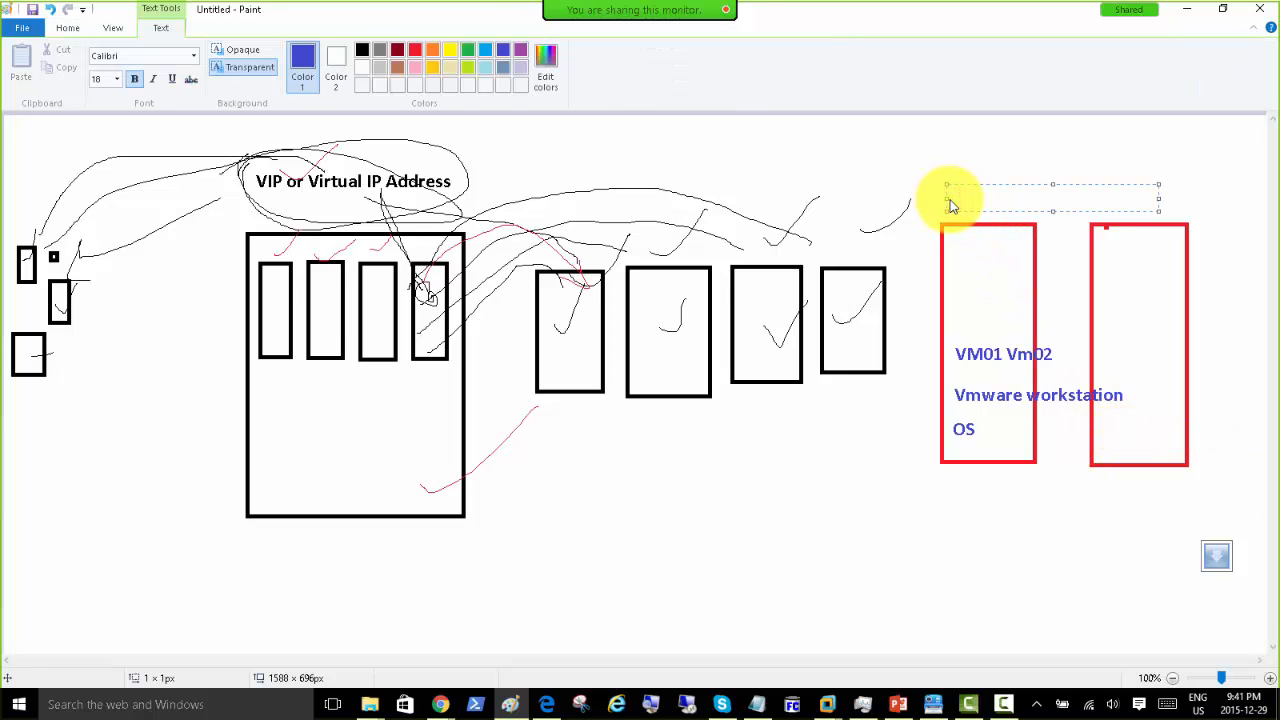
{"action": "type", "text": "Type2"}
{"action": "left_click", "coordinate": [1121, 347]}
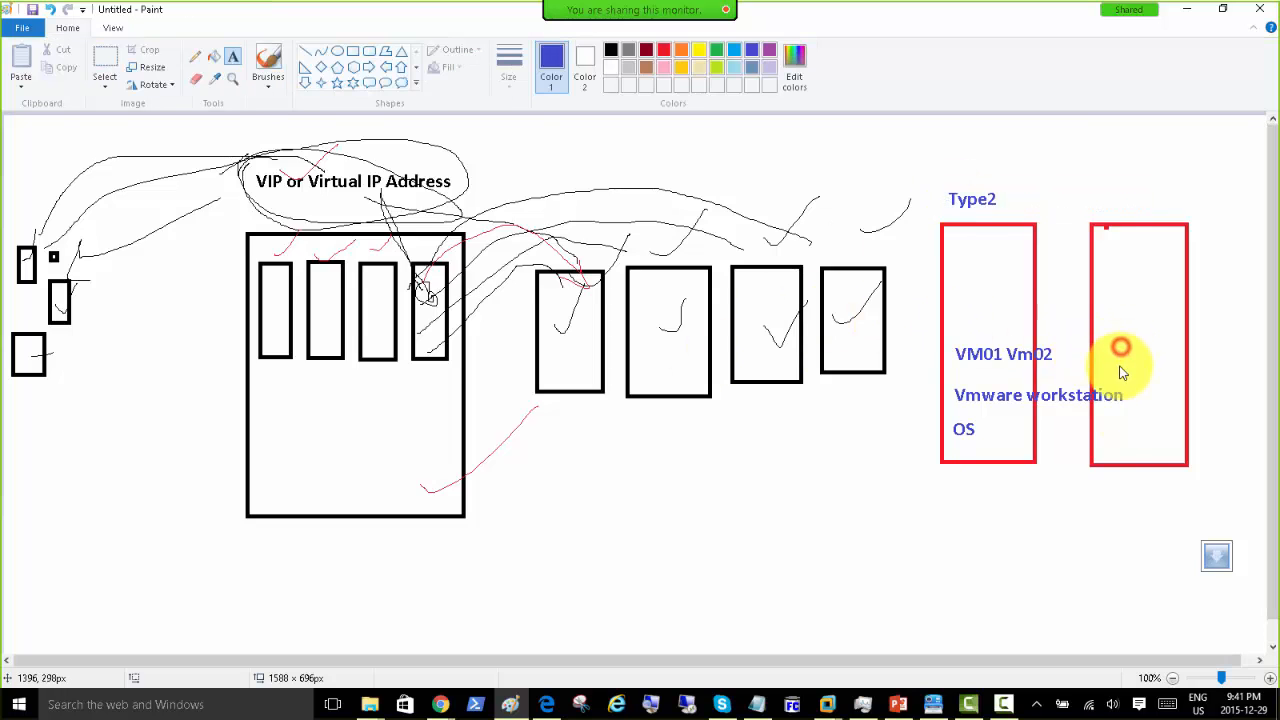
{"action": "left_click", "coordinate": [1113, 430]}
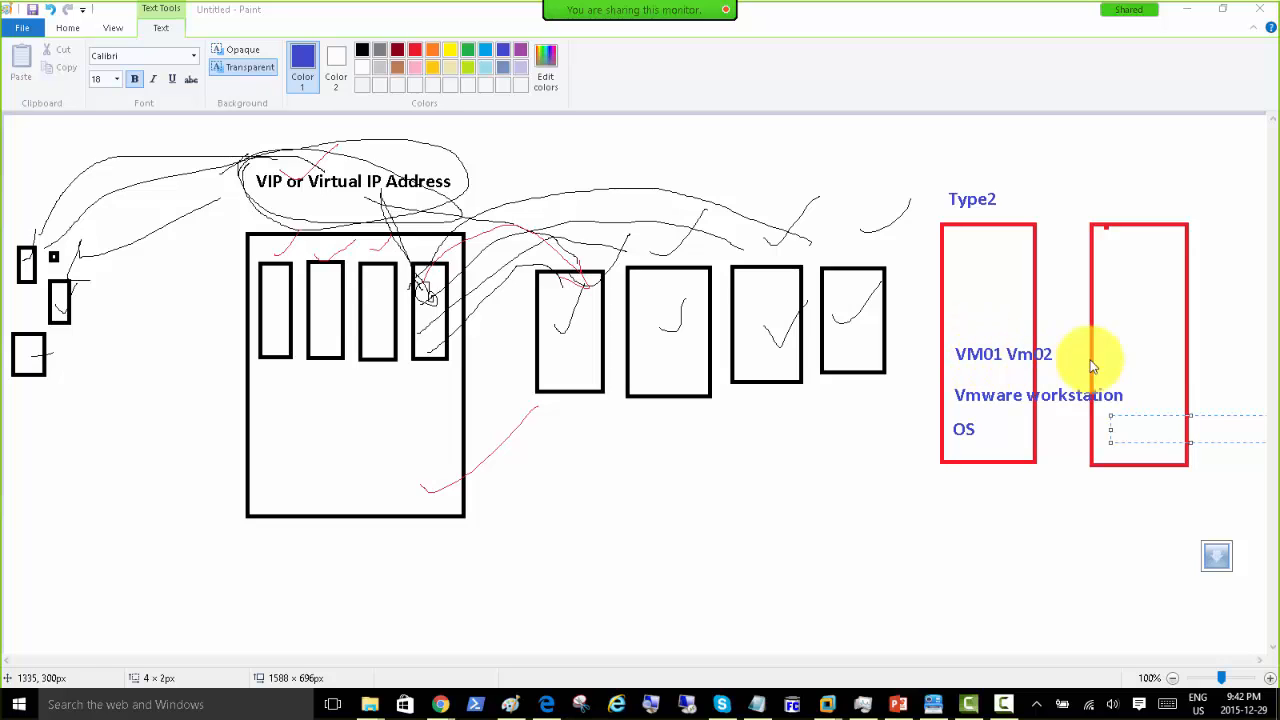
{"action": "left_click", "coordinate": [1125, 428]}
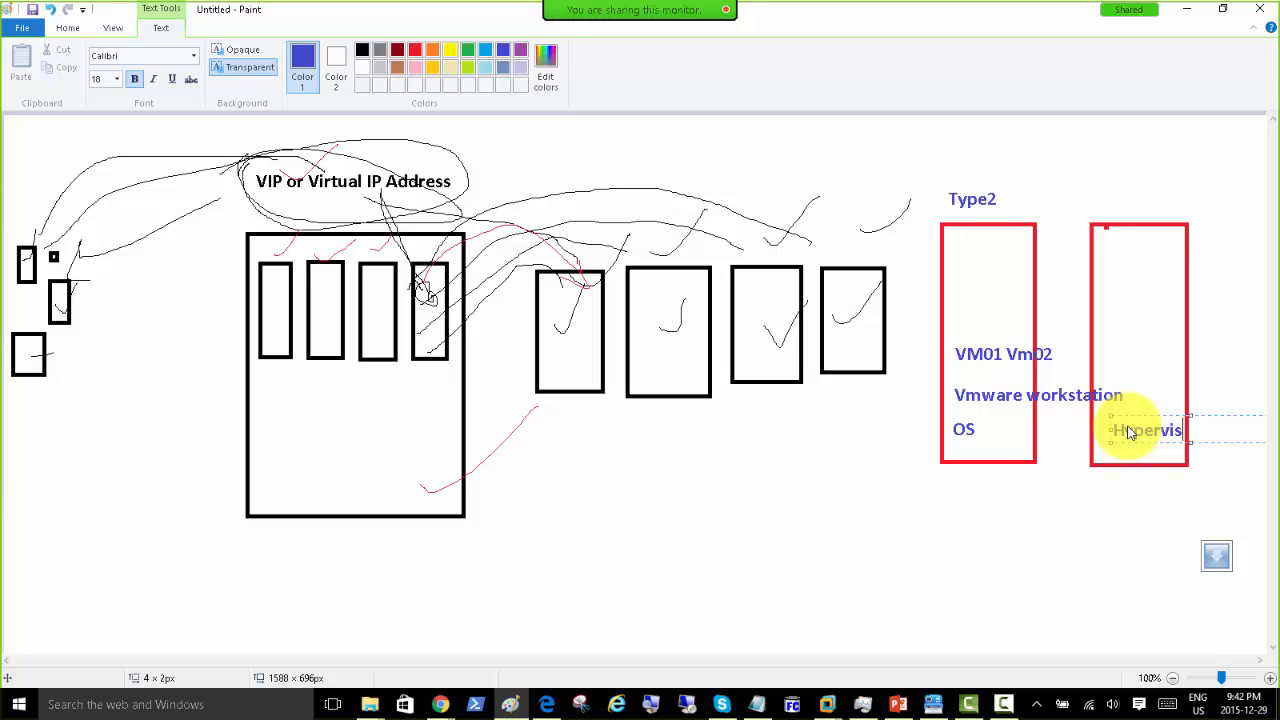
Step: Finish the 'Hypervisor' label in the right red box and discard a stray empty text box
{"action": "type", "text": "or"}
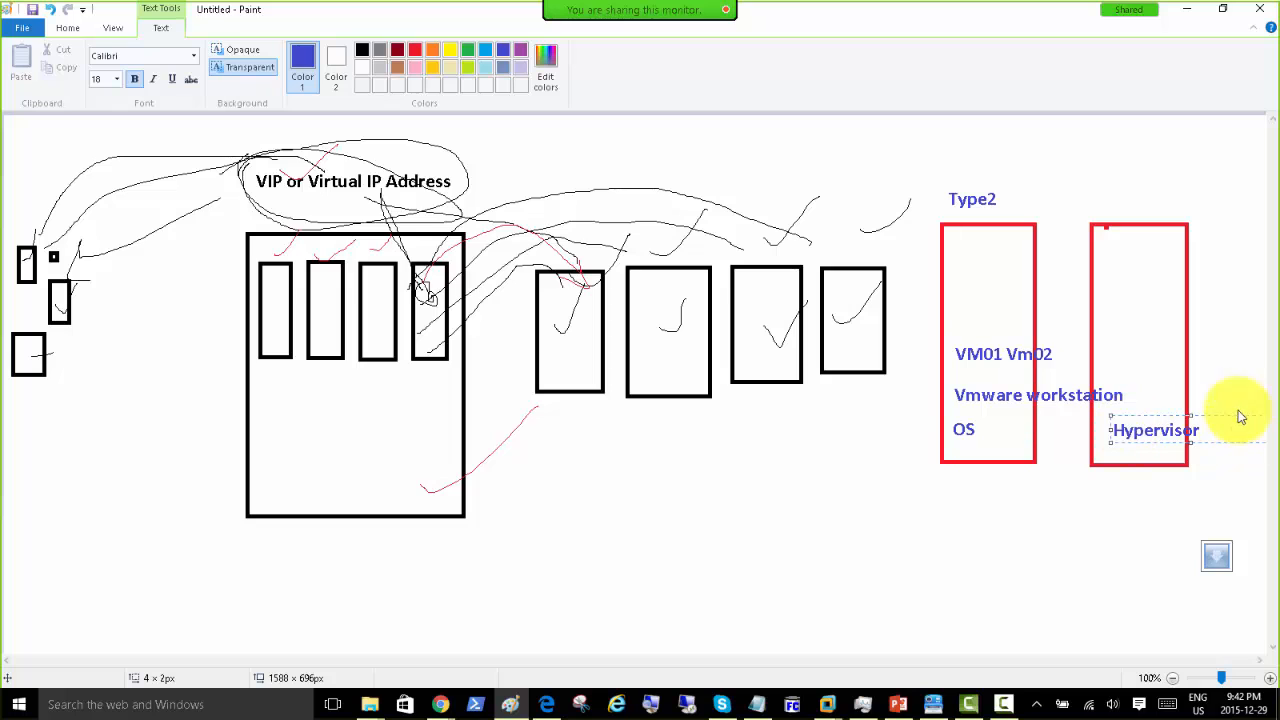
{"action": "left_click", "coordinate": [951, 400]}
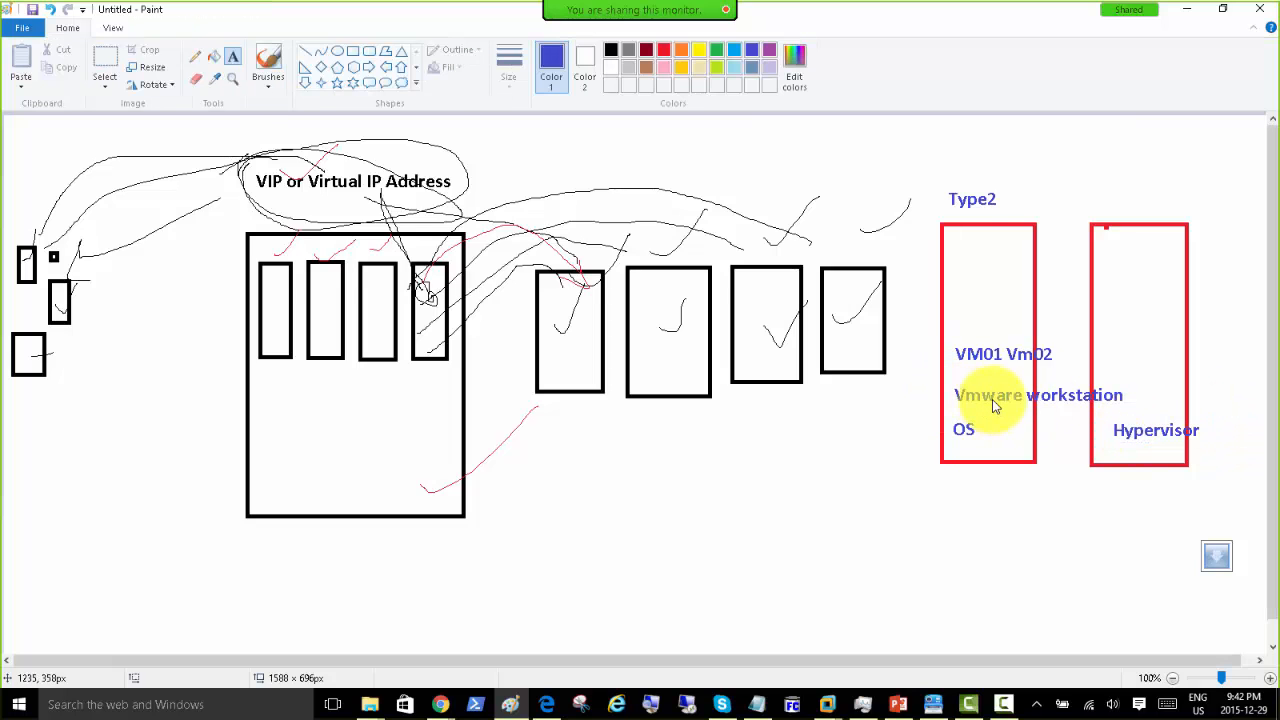
{"action": "left_click", "coordinate": [1112, 422]}
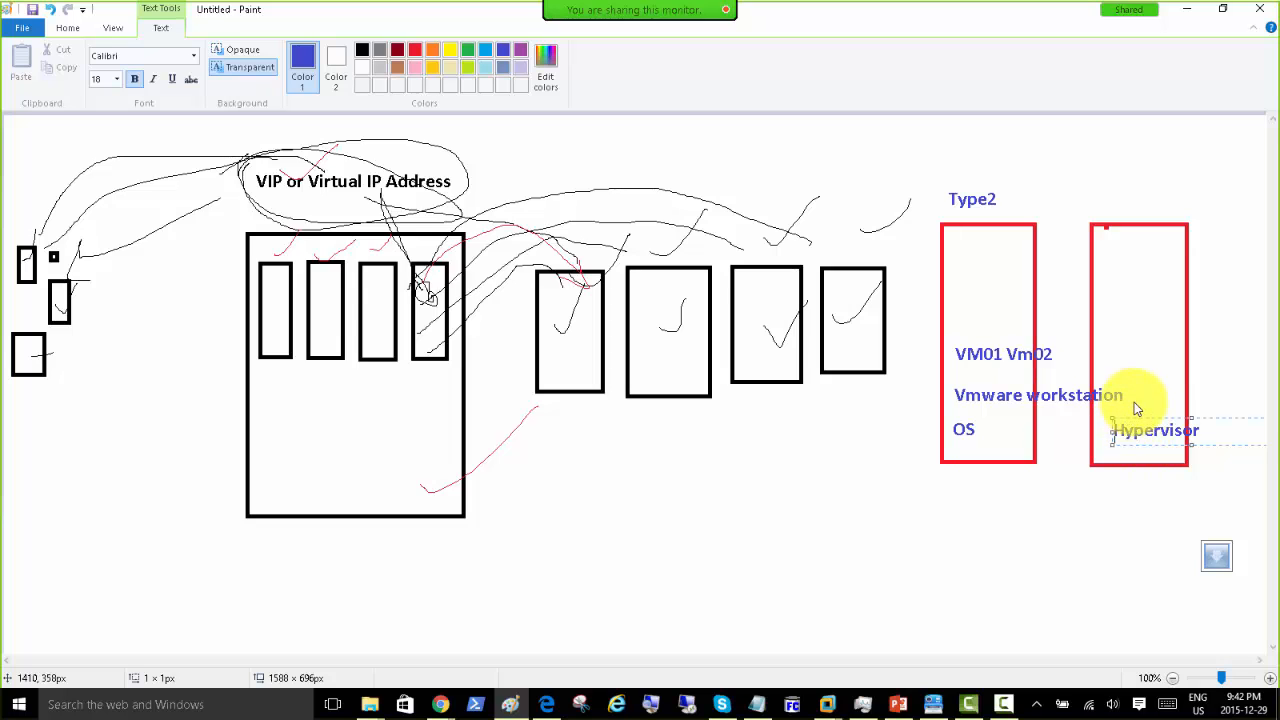
{"action": "left_click", "coordinate": [1134, 402]}
Step: Add a 'VM01 , VM02, VM03' label above Hypervisor in the right box
{"action": "left_click", "coordinate": [1100, 370]}
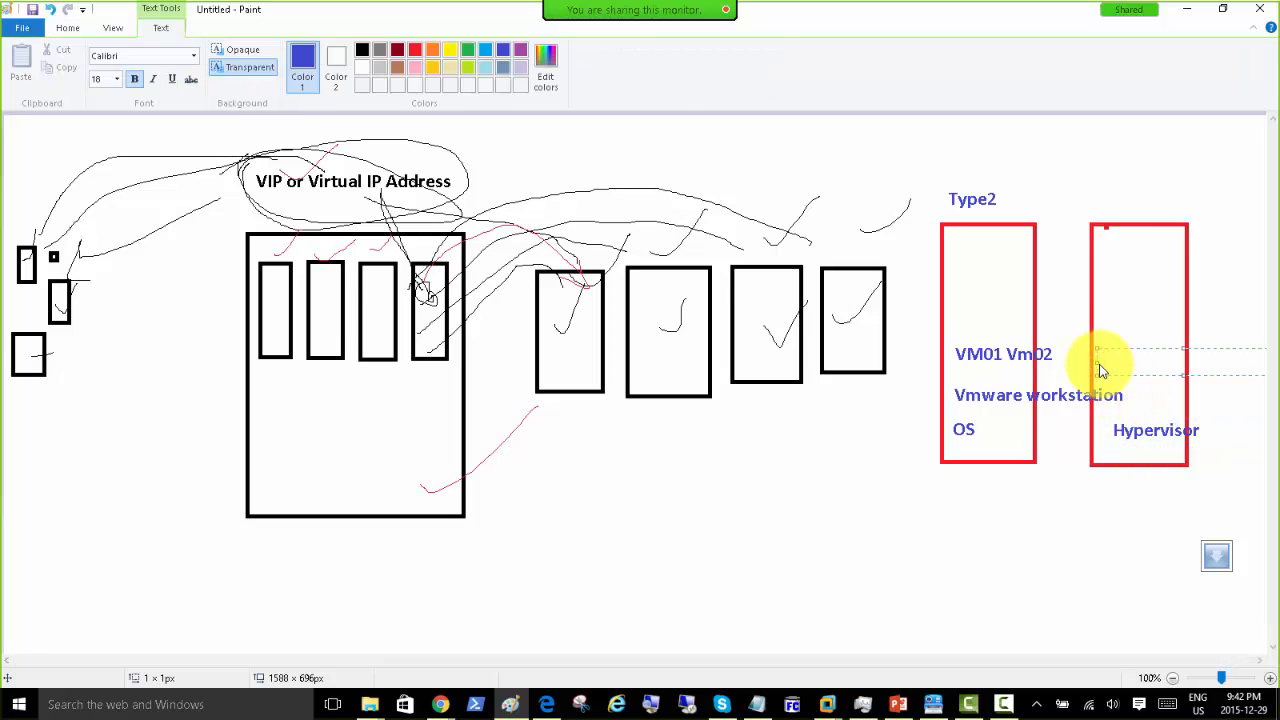
{"action": "type", "text": "VM01 , VM02"}
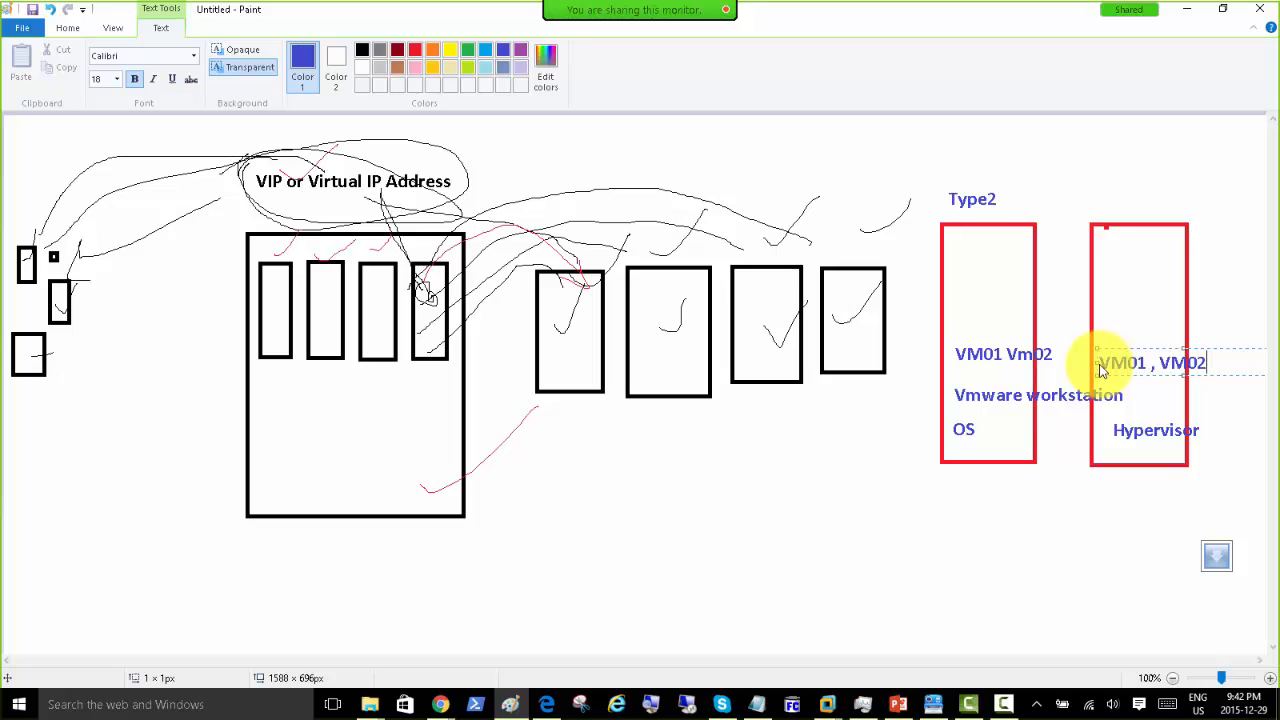
{"action": "type", "text": ", VM03"}
{"action": "left_click", "coordinate": [1102, 187]}
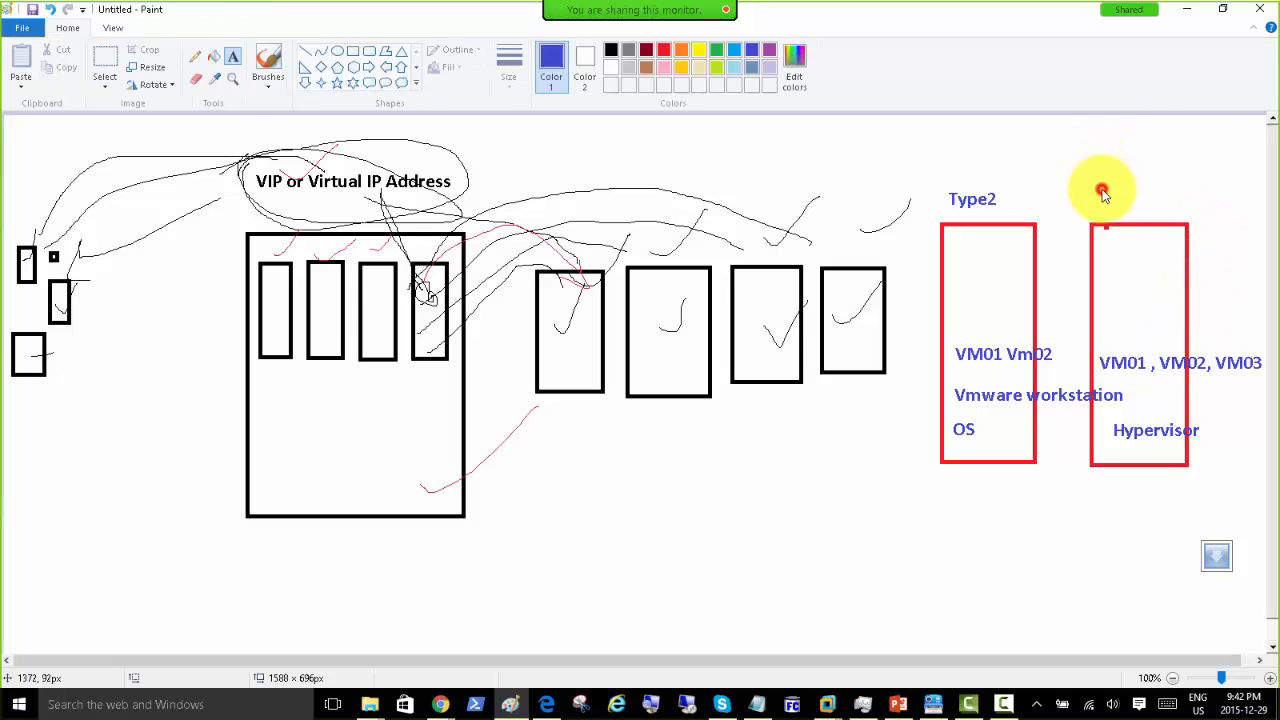
Step: Put a 'Type1' heading above the right red box and minimise Paint
{"action": "left_click", "coordinate": [1104, 188]}
{"action": "type", "text": "Ty"}
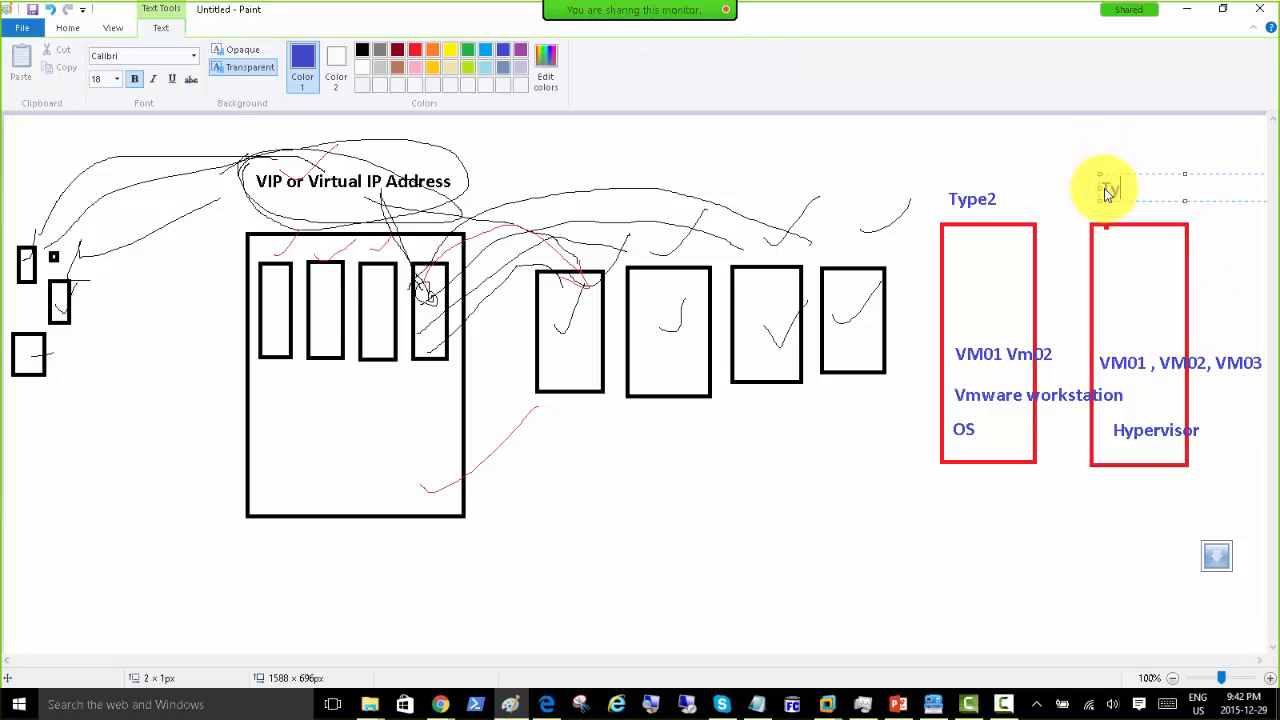
{"action": "type", "text": "pe1"}
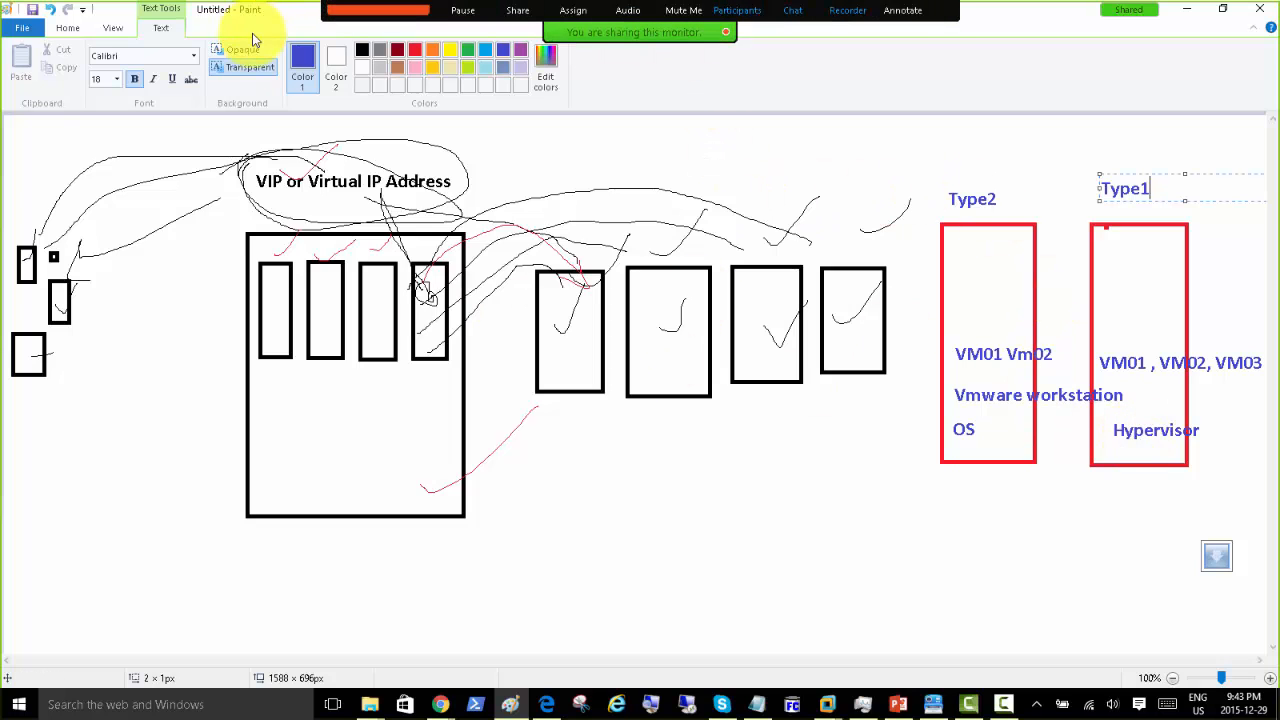
{"action": "left_click", "coordinate": [1189, 10]}
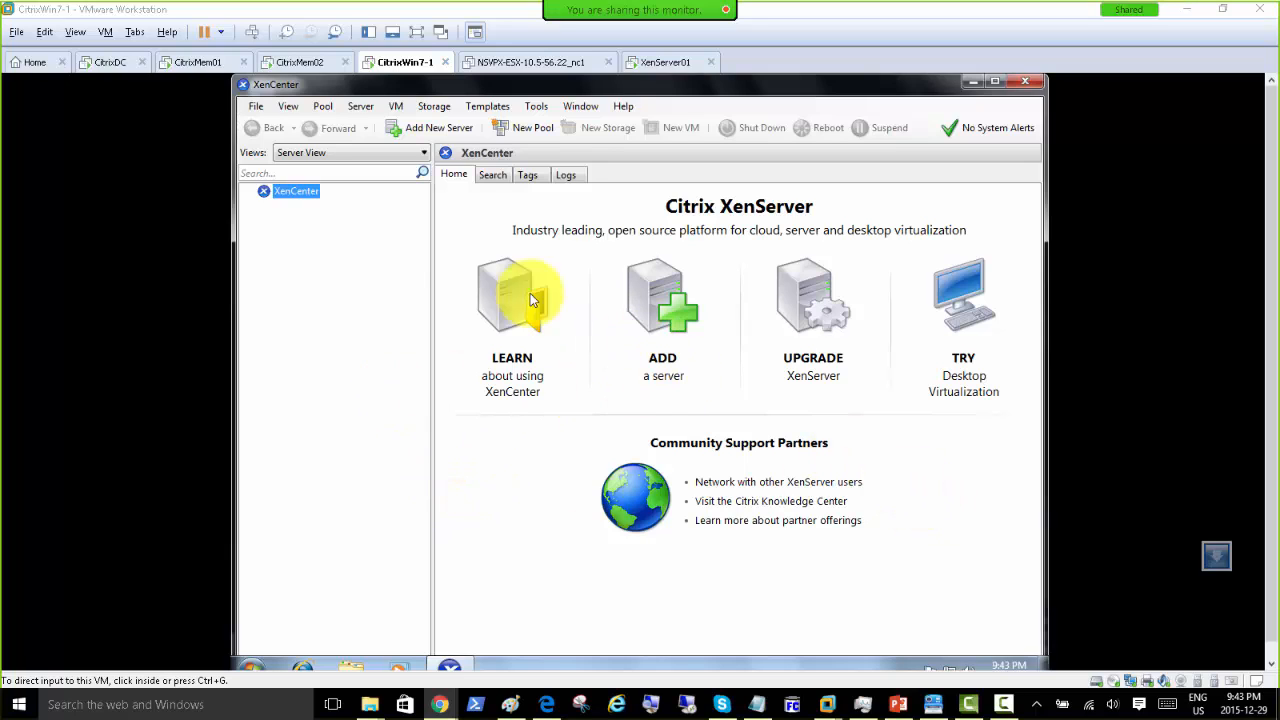
Step: In CitrixWin7-1, open Internet Explorer and load the XenServer page at 192.168.200.9
{"action": "left_click", "coordinate": [649, 64]}
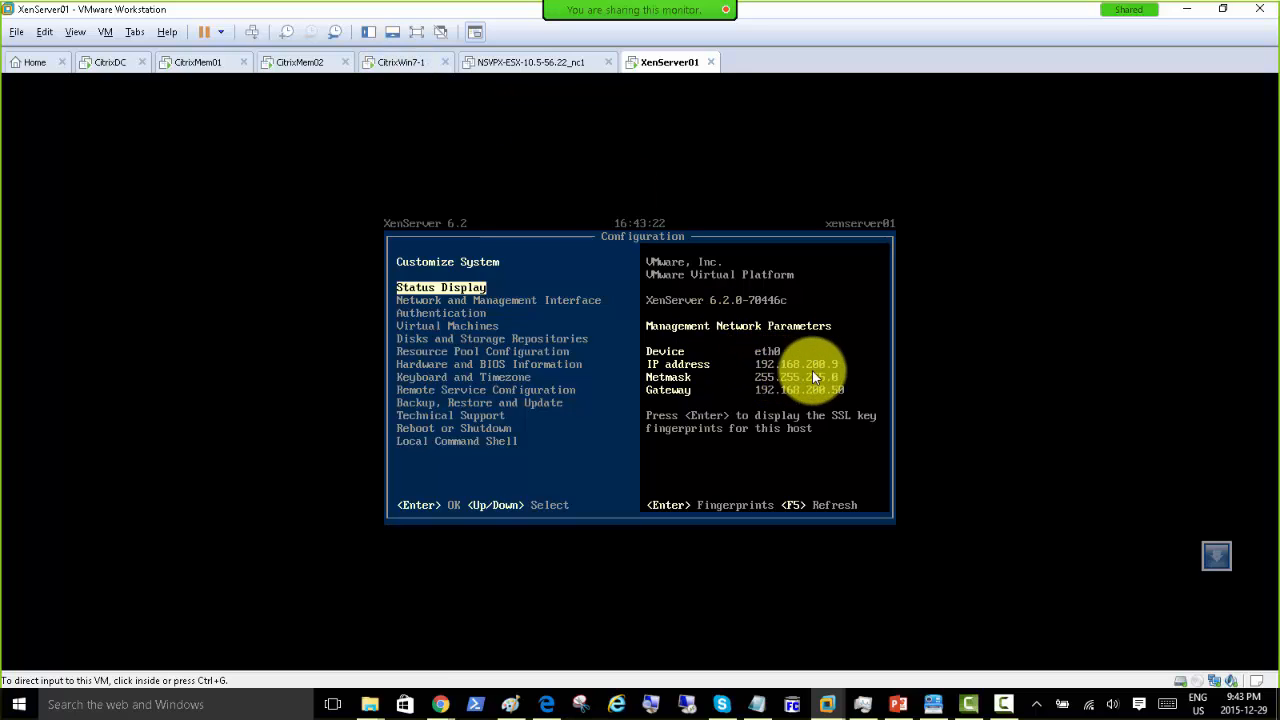
{"action": "left_click", "coordinate": [401, 65]}
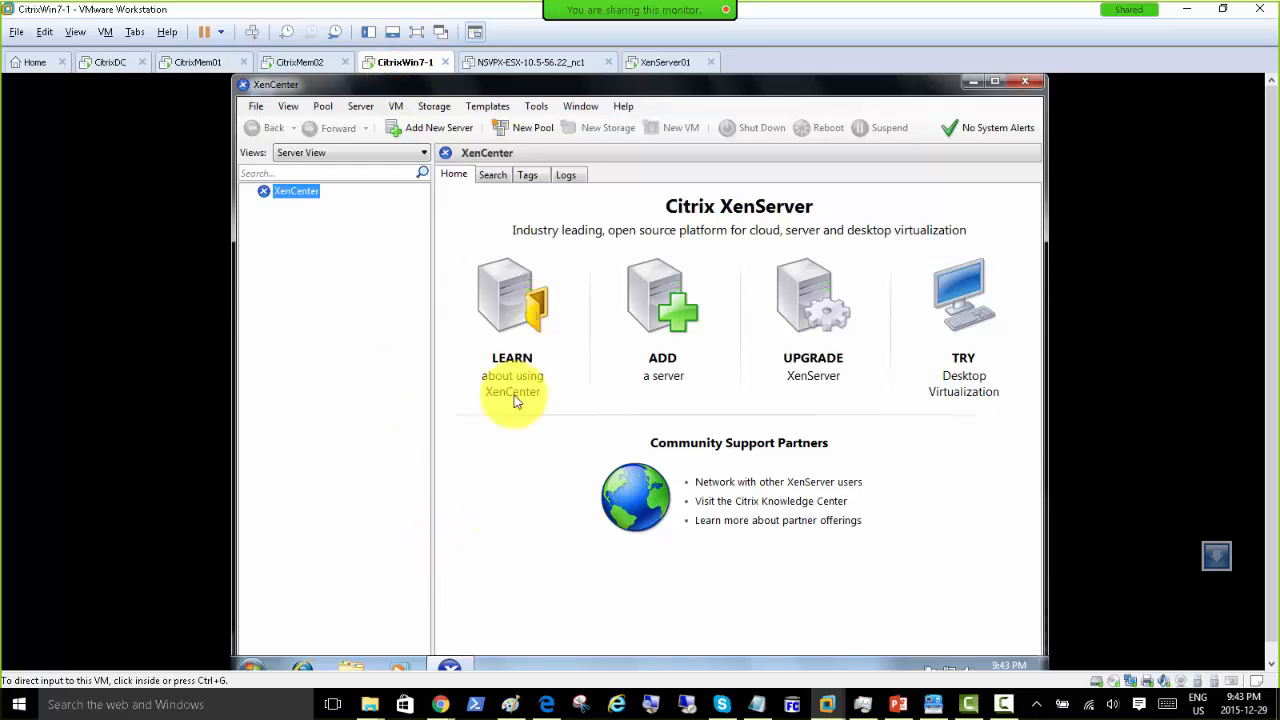
{"action": "left_click", "coordinate": [301, 667]}
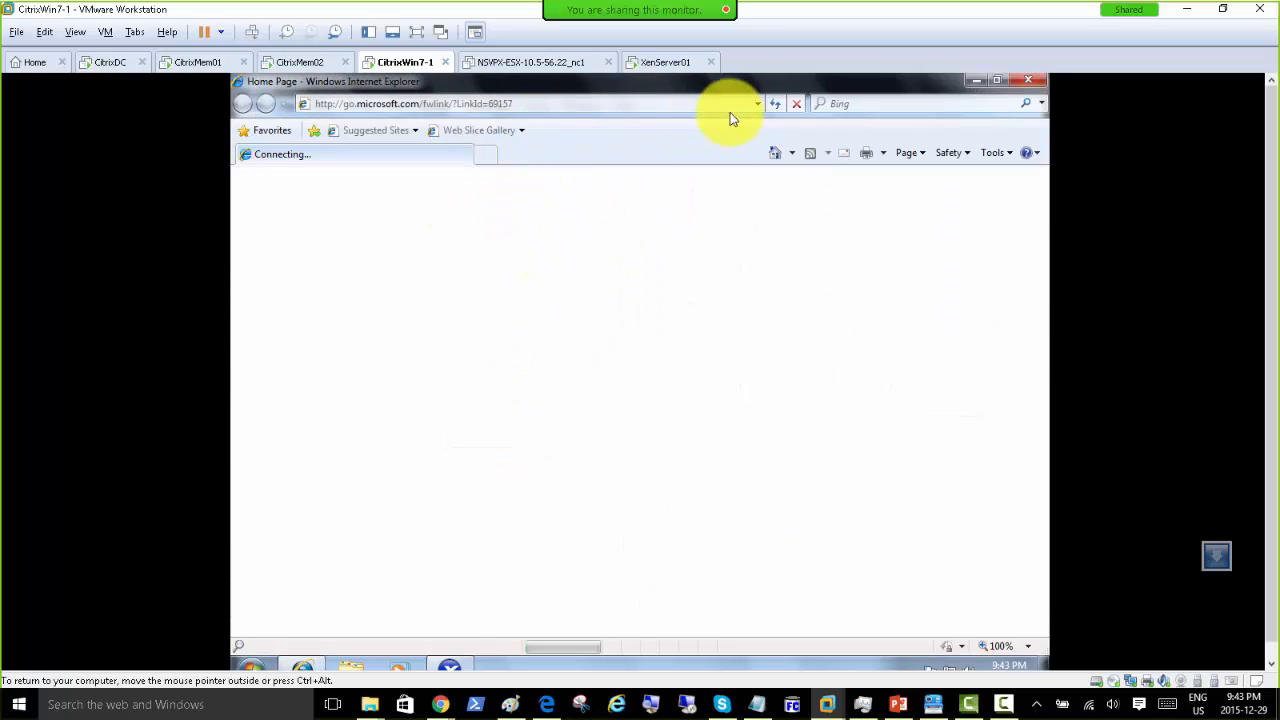
{"action": "left_click", "coordinate": [735, 107]}
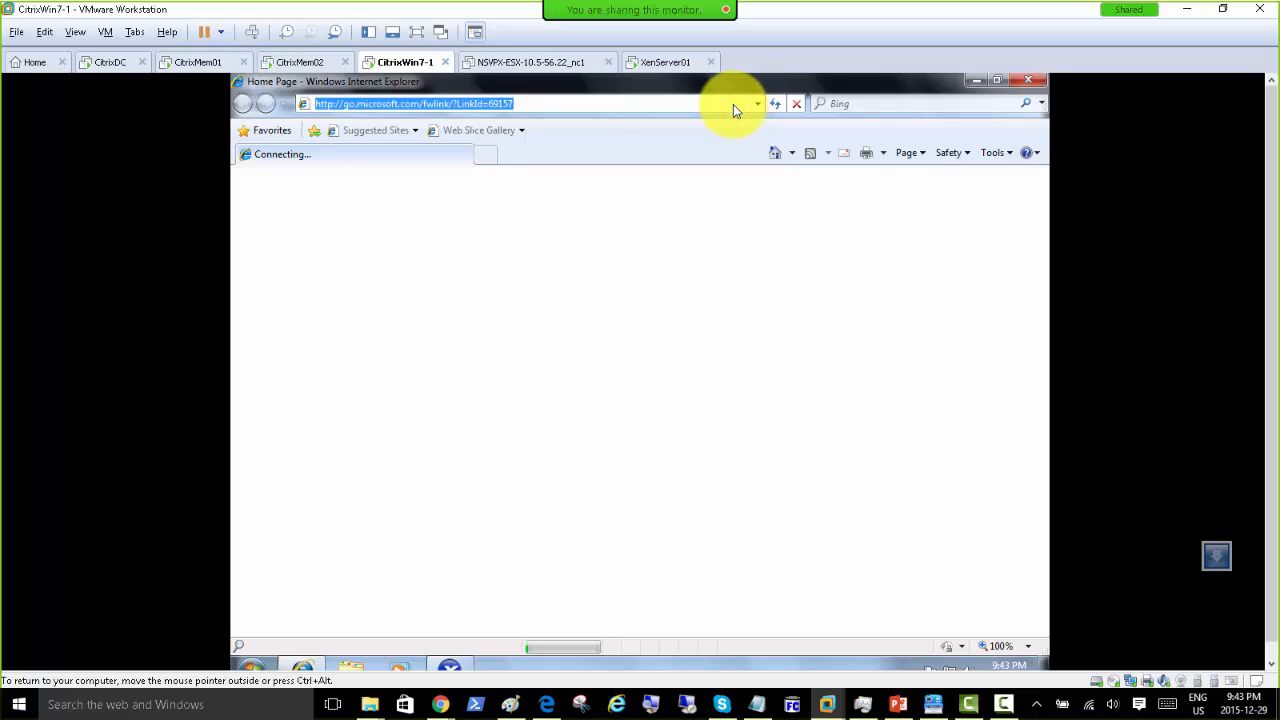
{"action": "type", "text": "192.168.200."}
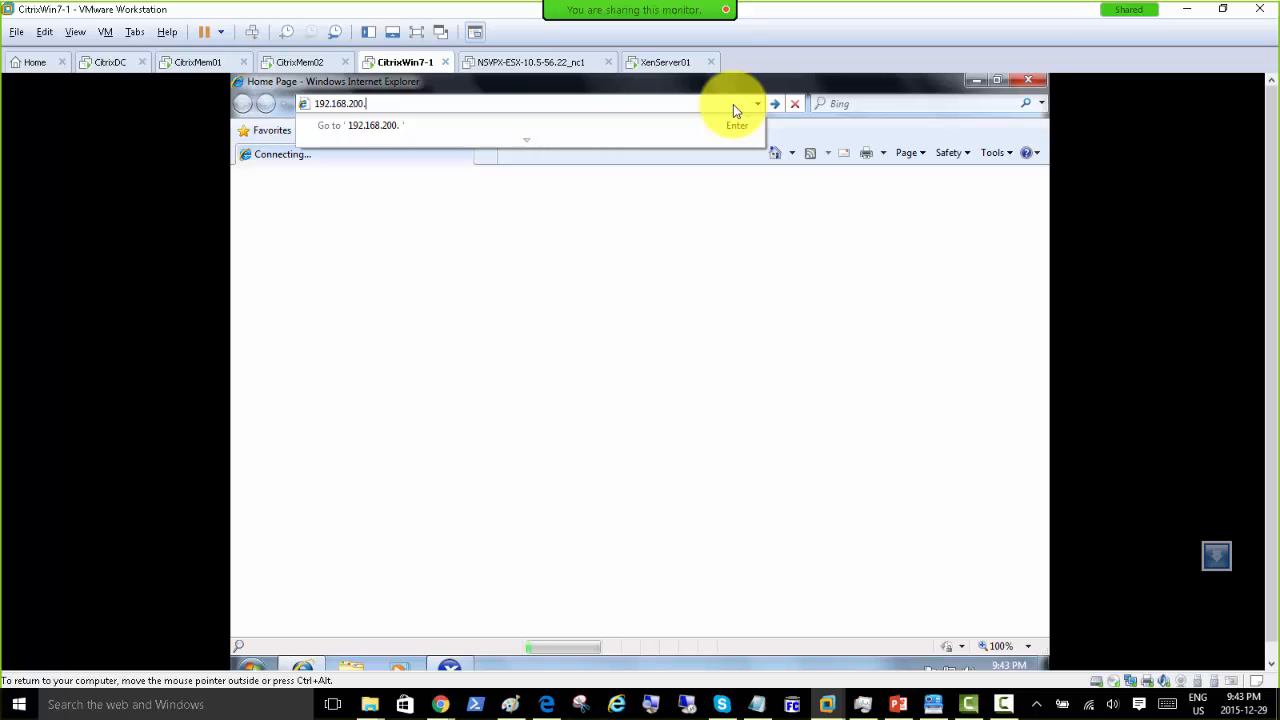
{"action": "type", "text": "9"}
{"action": "key", "text": "Return"}
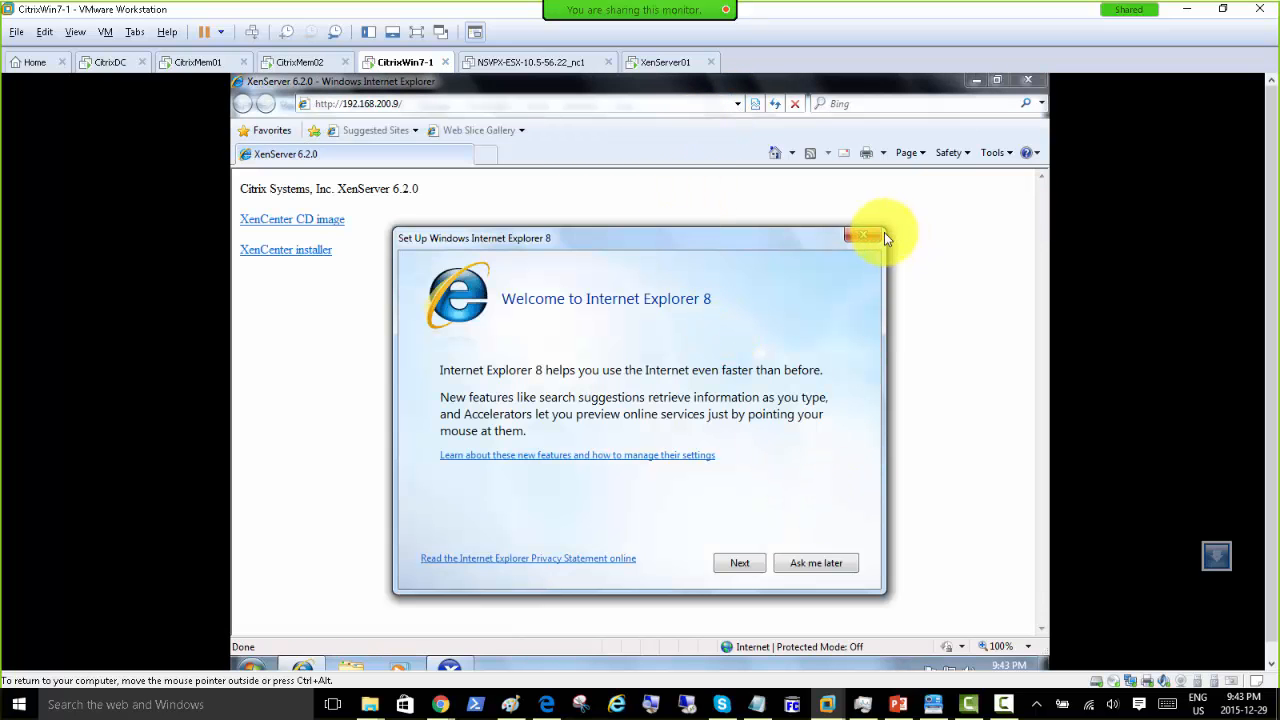
{"action": "left_click", "coordinate": [866, 235]}
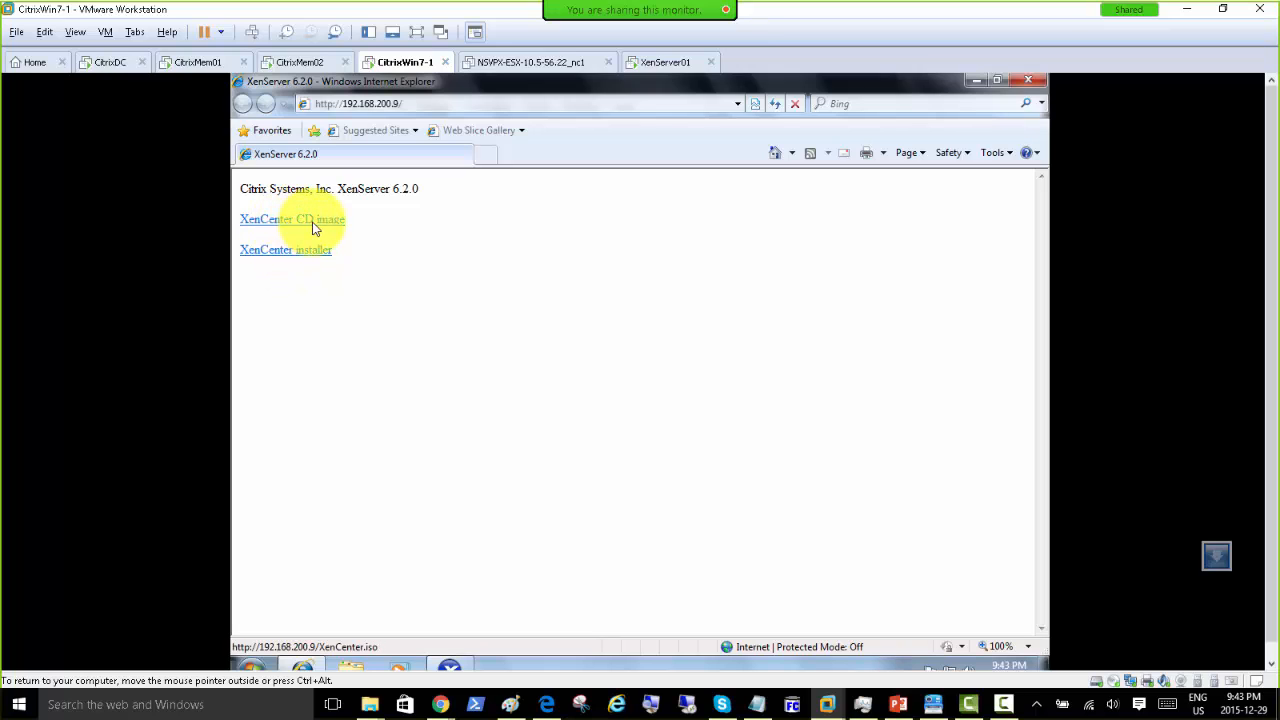
Step: Save the XenCenter.msi installer into the Downloads folder and run it
{"action": "left_click", "coordinate": [288, 252]}
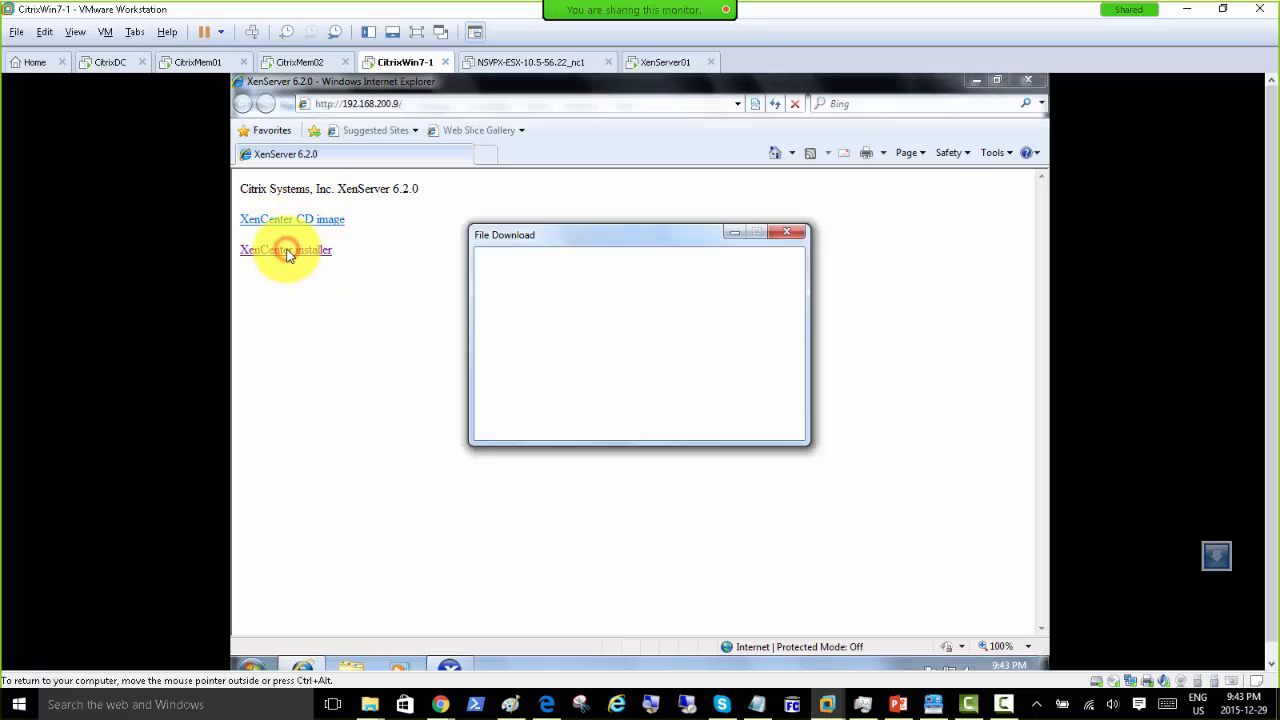
{"action": "left_click", "coordinate": [688, 383]}
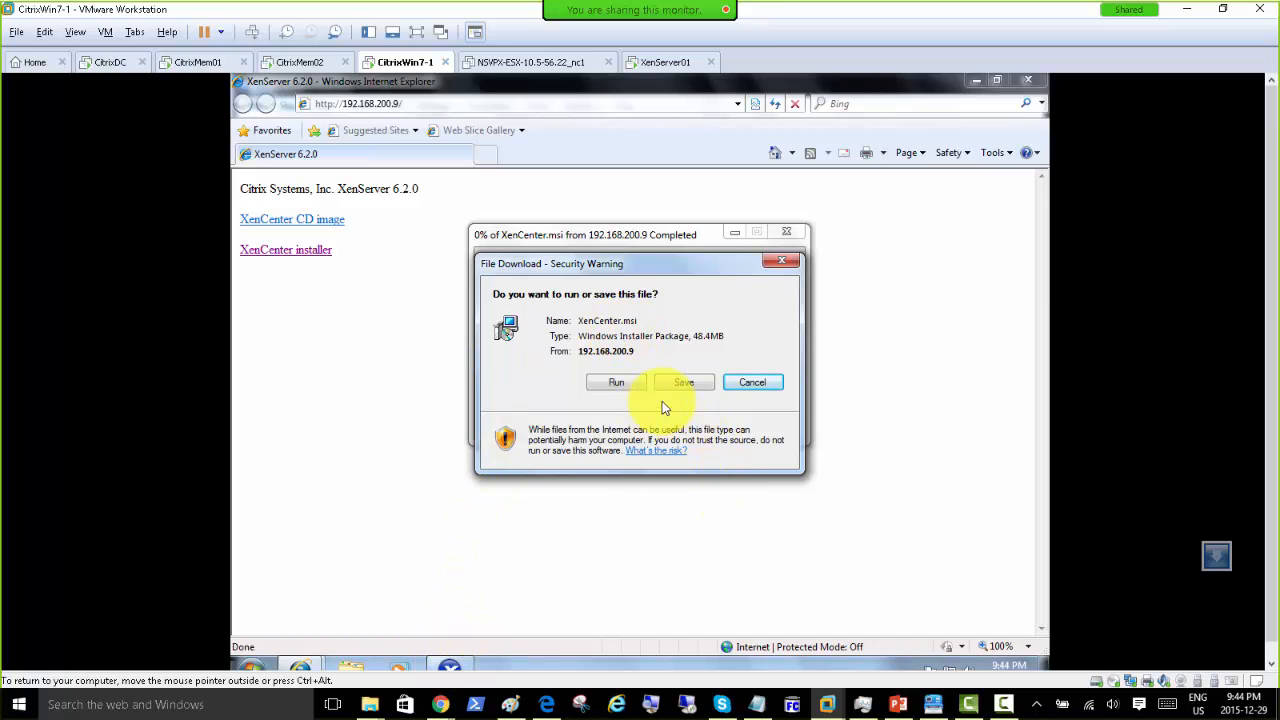
{"action": "left_click", "coordinate": [681, 382]}
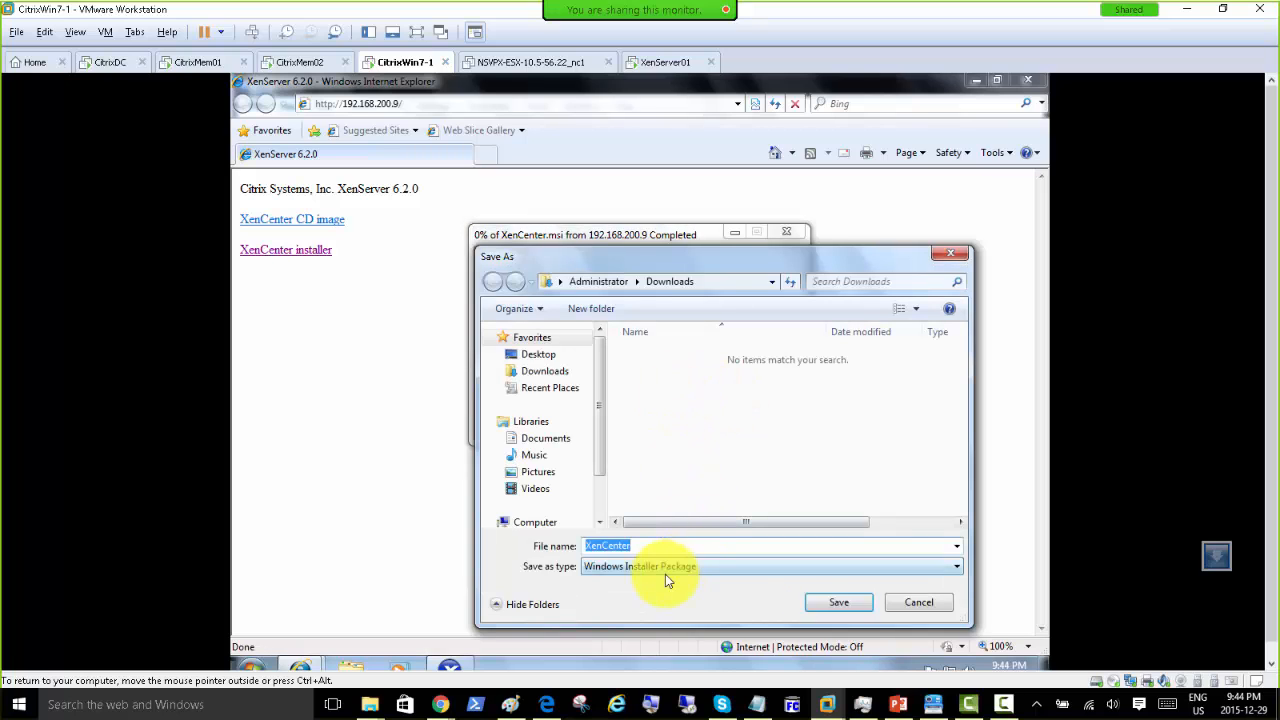
{"action": "left_click", "coordinate": [541, 438]}
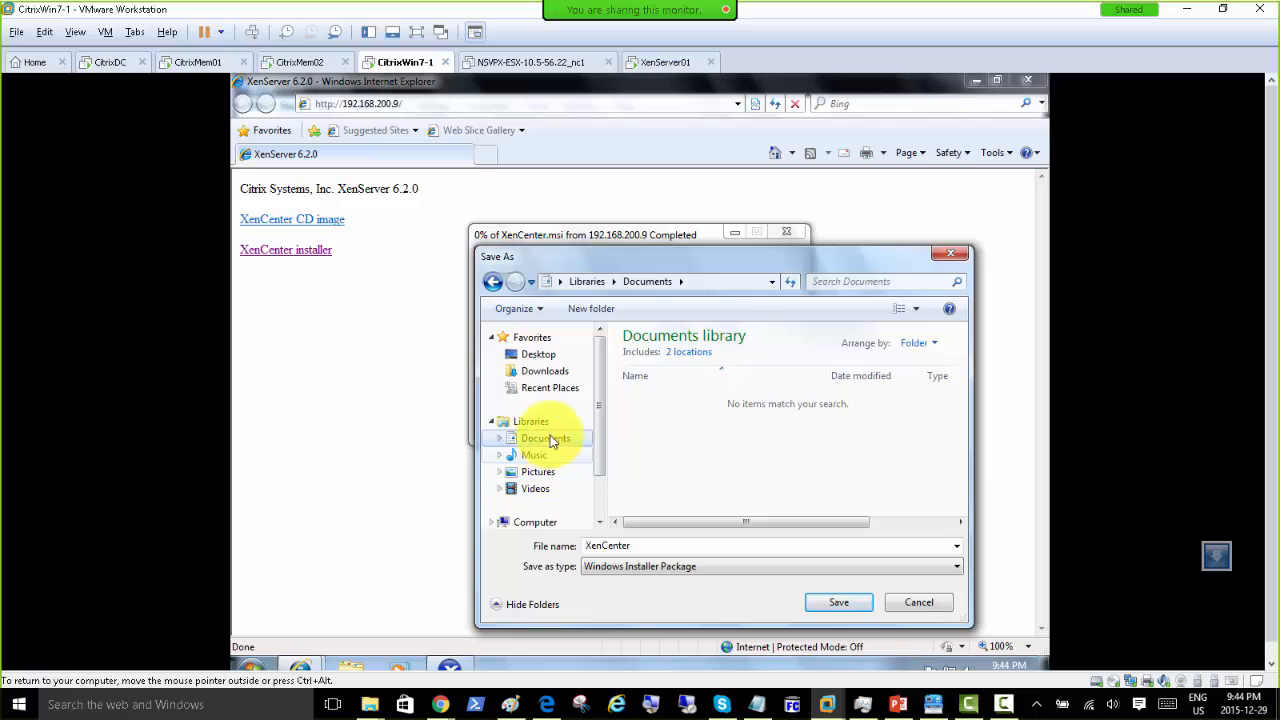
{"action": "left_click", "coordinate": [543, 368]}
{"action": "left_click", "coordinate": [830, 604]}
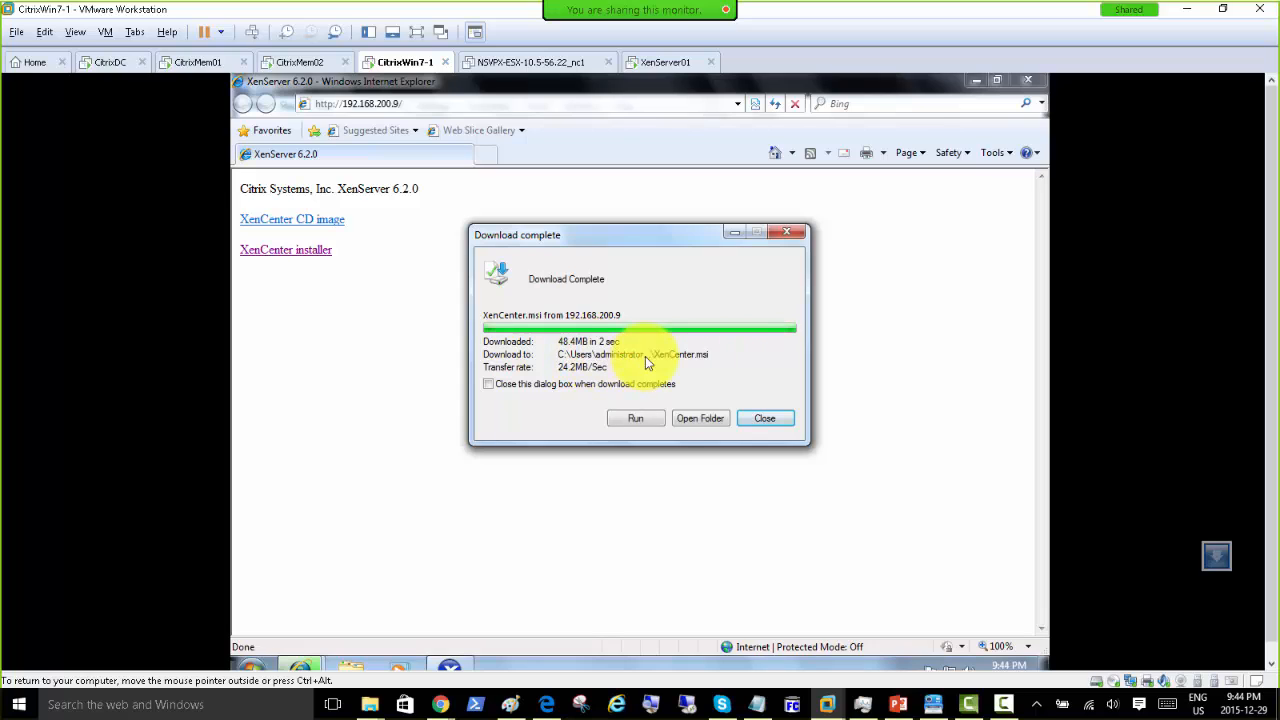
{"action": "left_click", "coordinate": [634, 420]}
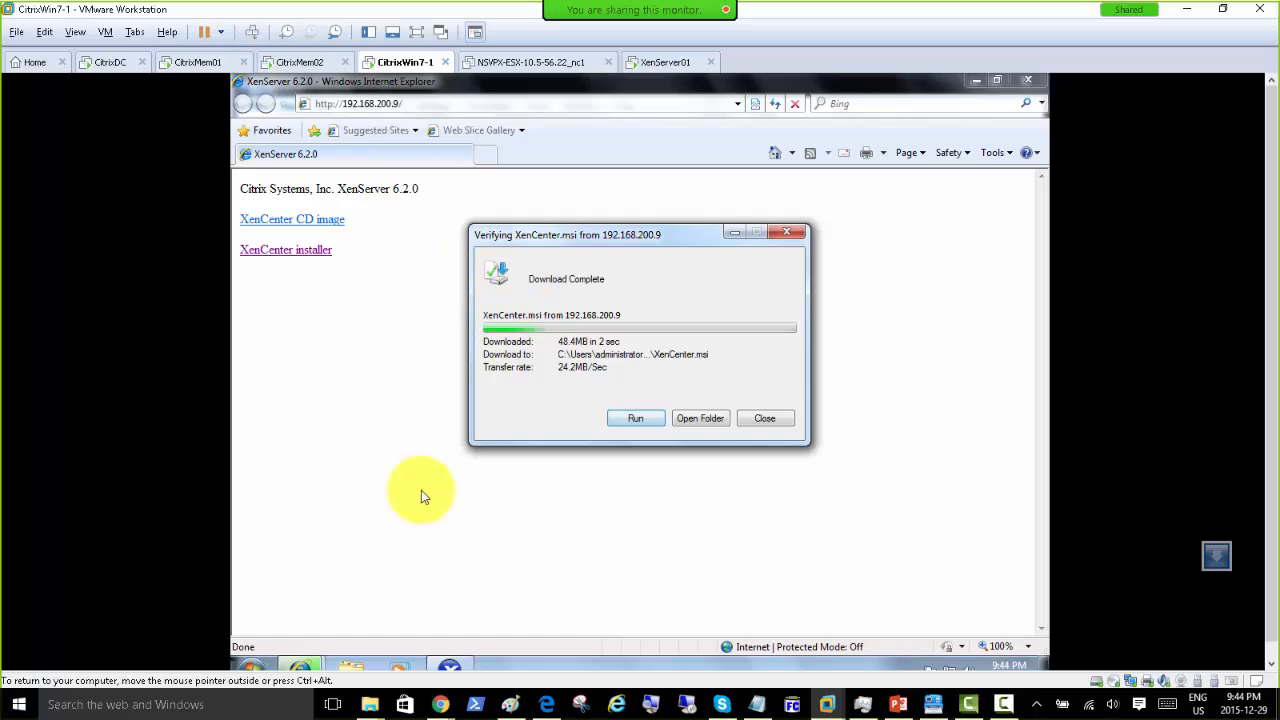
Step: Minimise XenCenter to check the download dialog, then move to the CitrixDC machine
{"action": "mouse_move", "coordinate": [314, 668]}
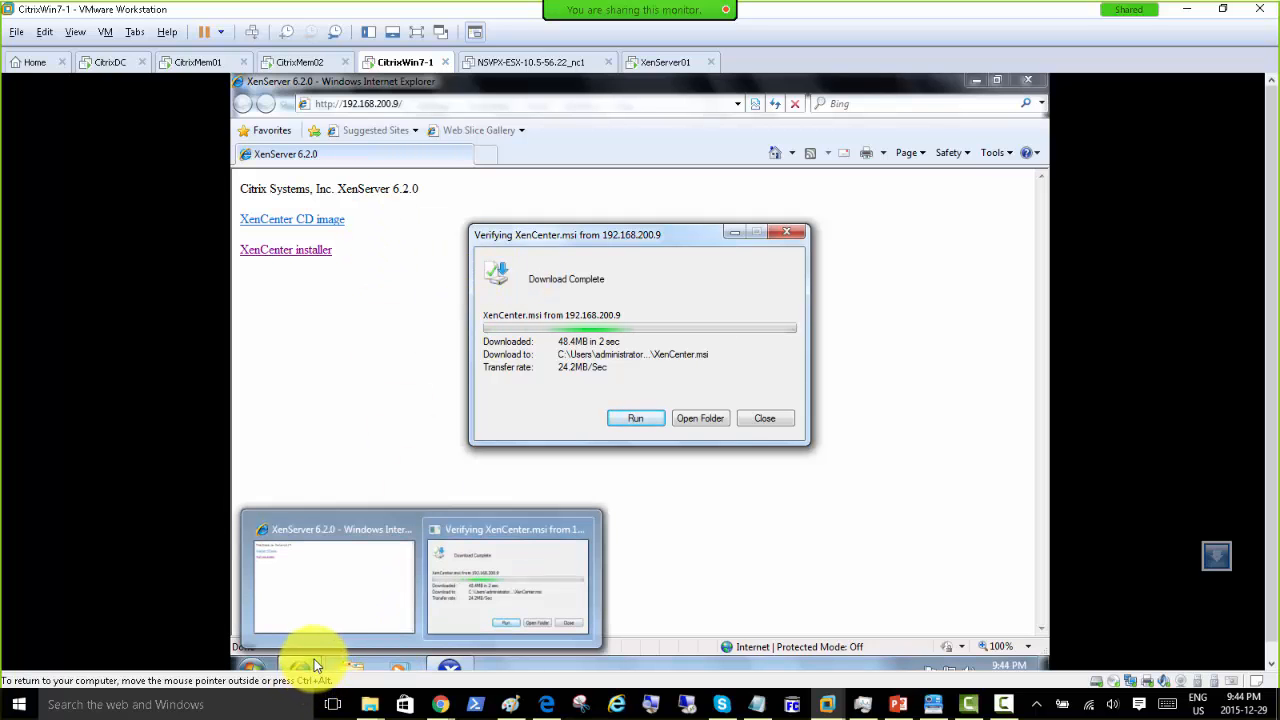
{"action": "left_click", "coordinate": [425, 592]}
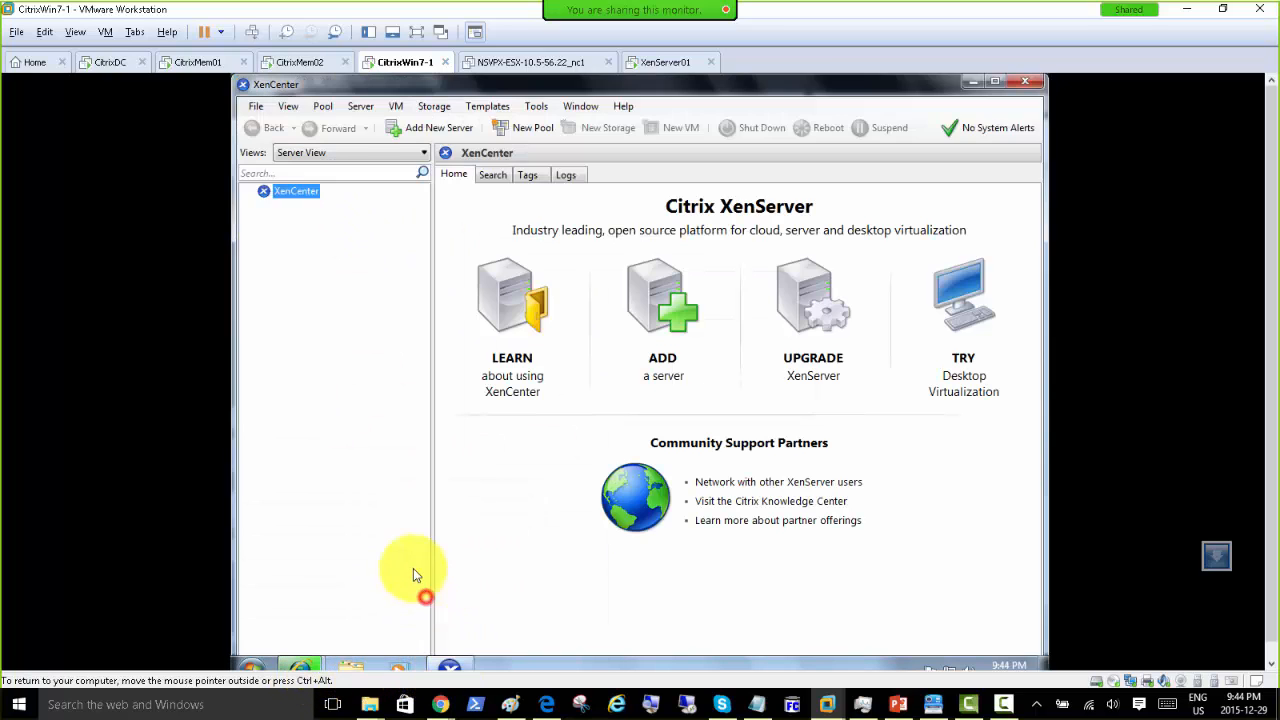
{"action": "left_click", "coordinate": [973, 84]}
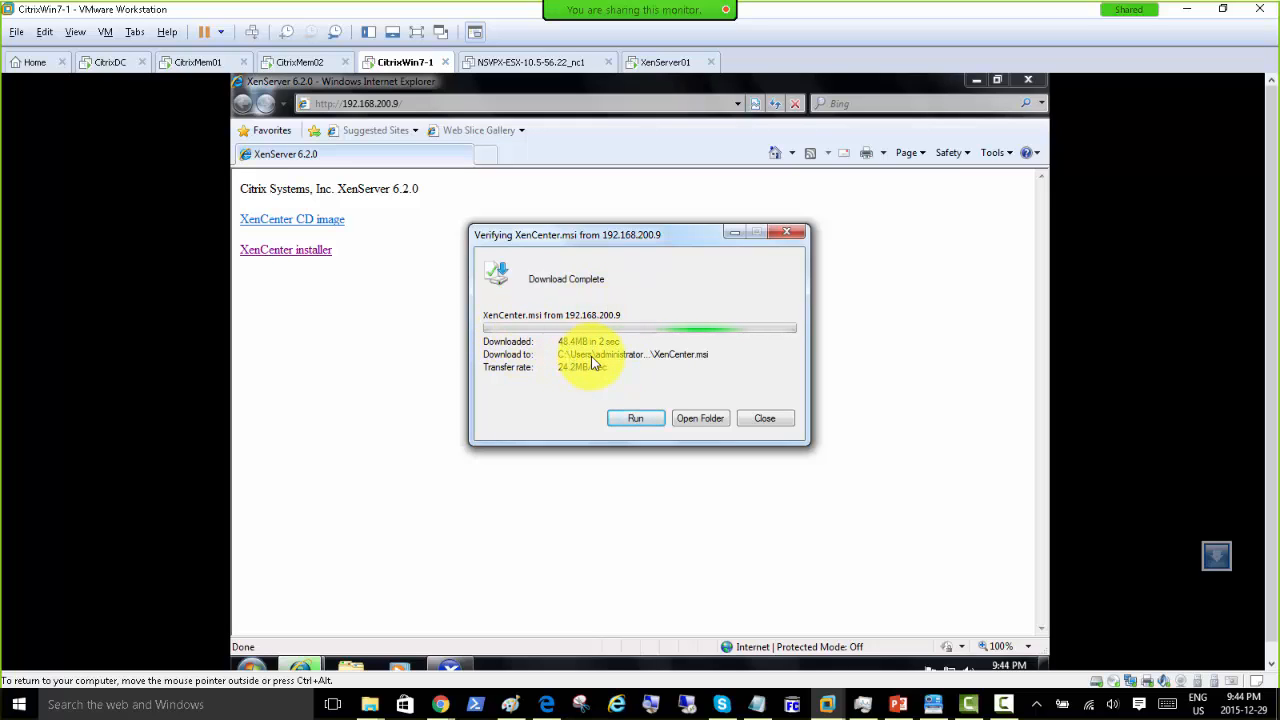
{"action": "left_click", "coordinate": [105, 63]}
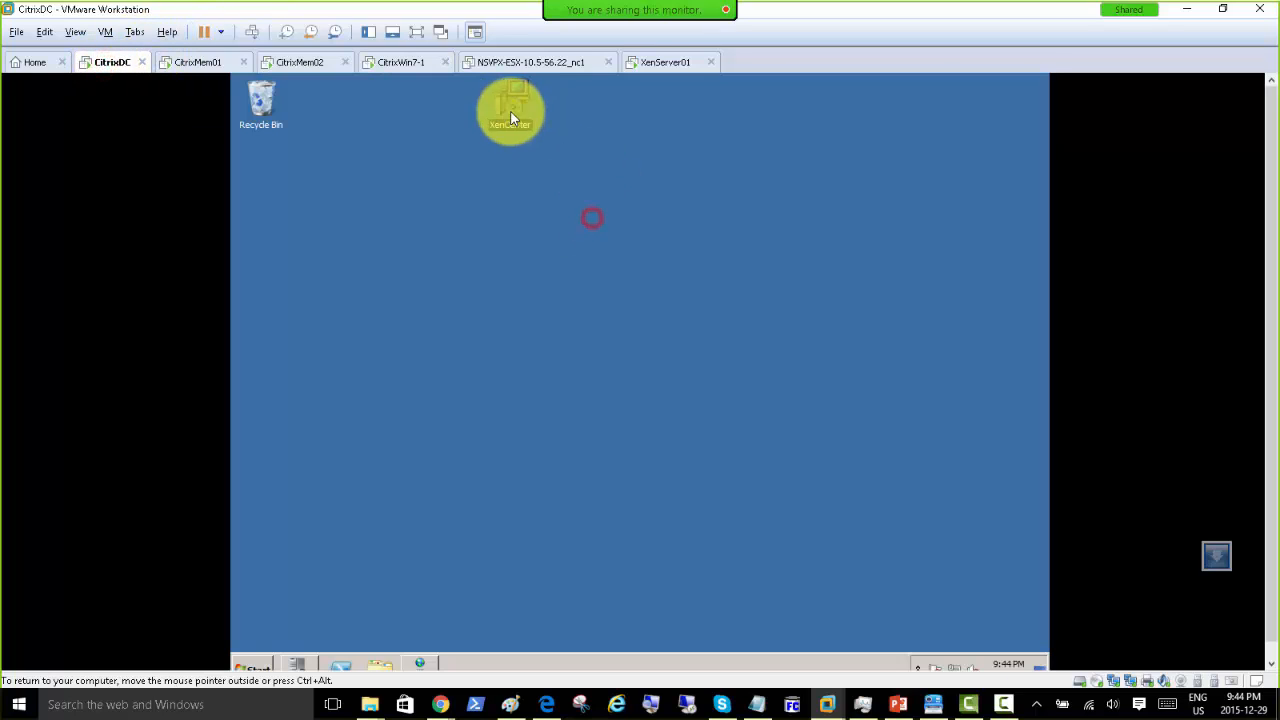
Step: In the CitrixDC guest, open Internet Explorer and go to 192.168.200.9
{"action": "left_click", "coordinate": [510, 104]}
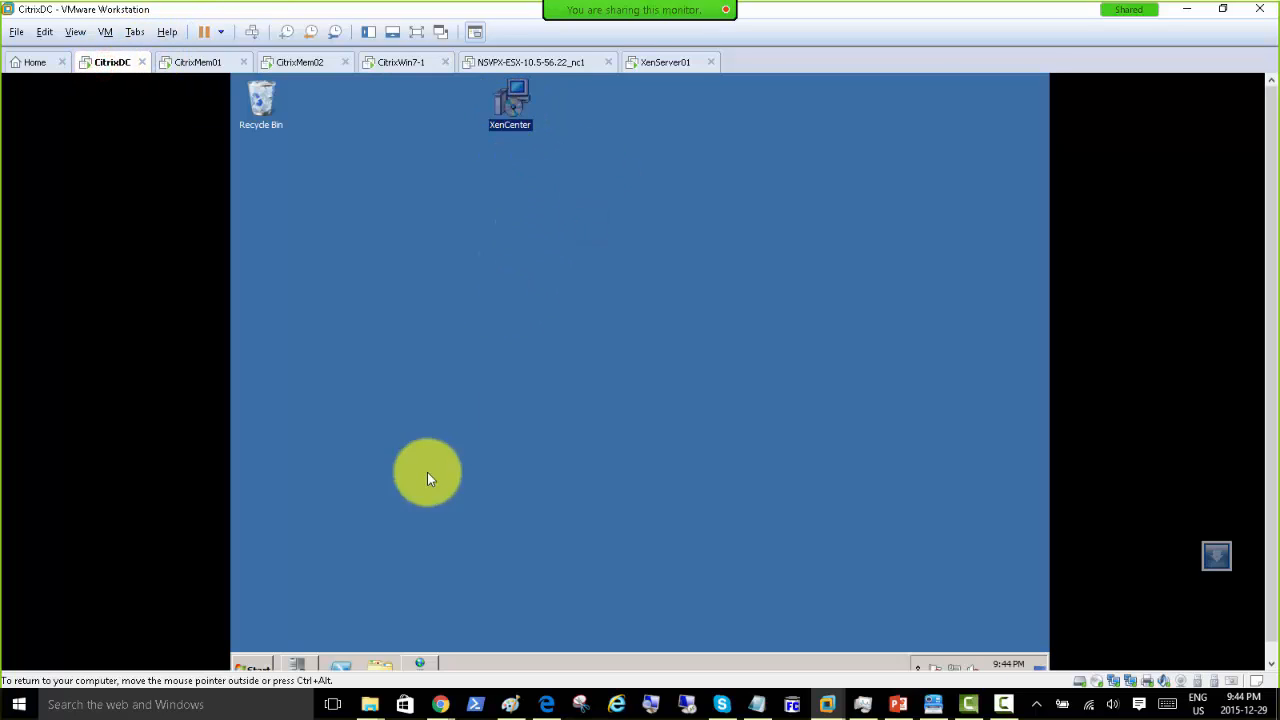
{"action": "left_click", "coordinate": [265, 670]}
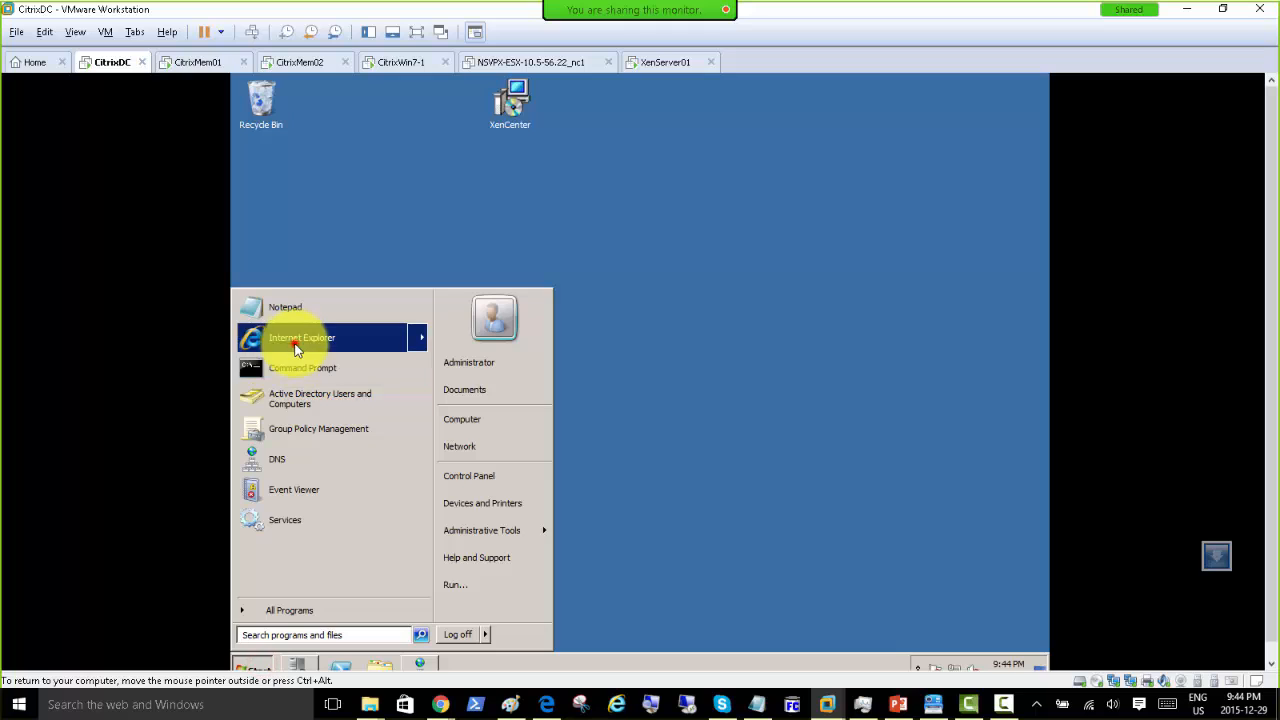
{"action": "left_click", "coordinate": [295, 343]}
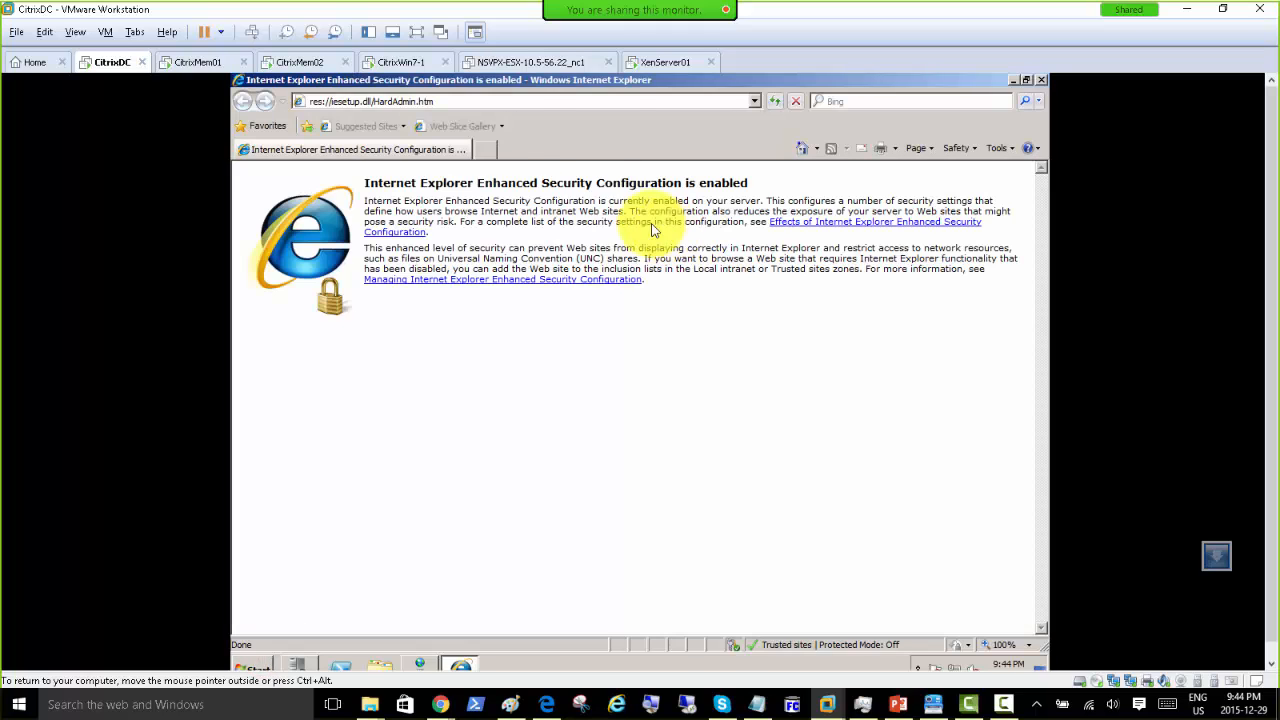
{"action": "left_click", "coordinate": [684, 103]}
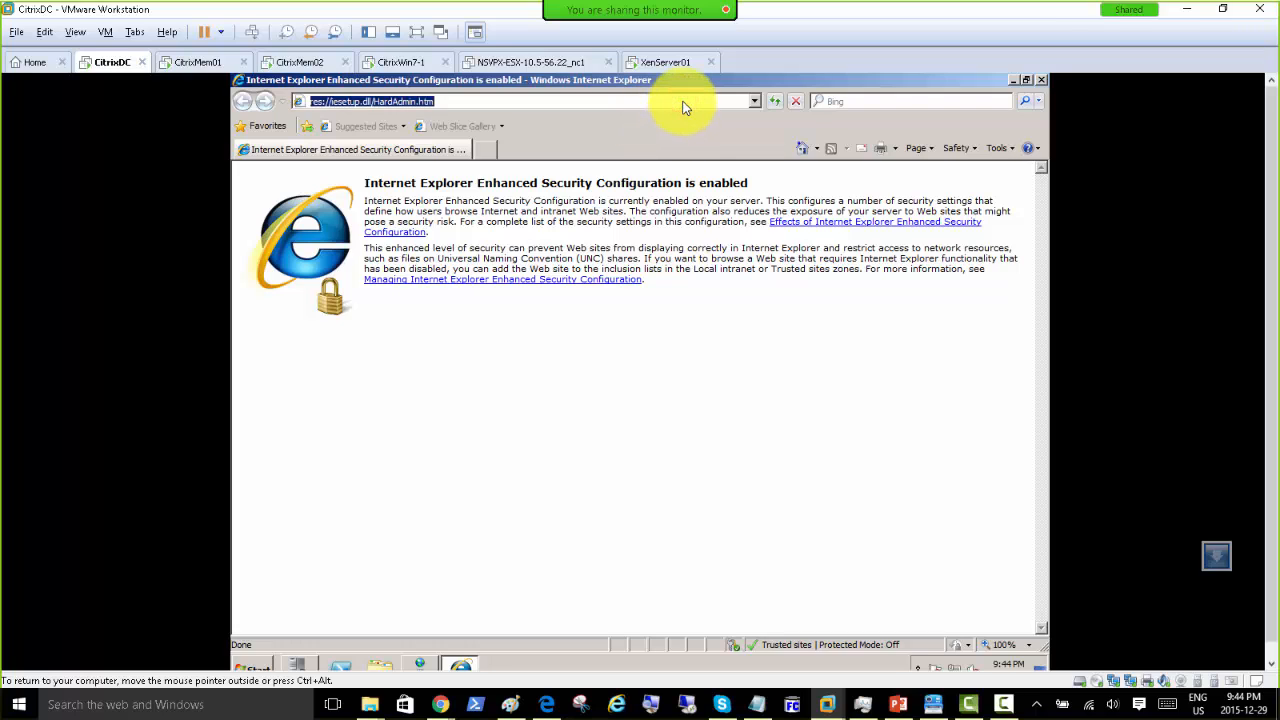
{"action": "type", "text": "192.168"}
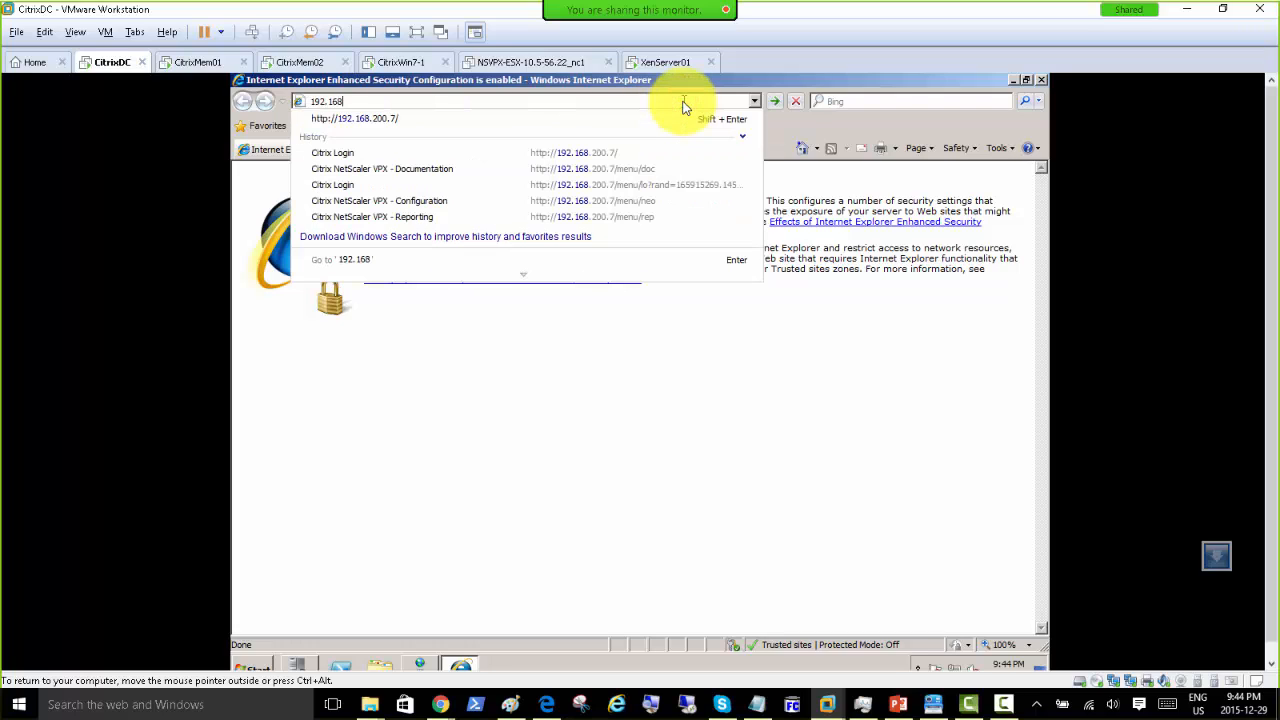
{"action": "type", "text": ".200"}
{"action": "type", "text": ".9"}
{"action": "key", "text": "Return"}
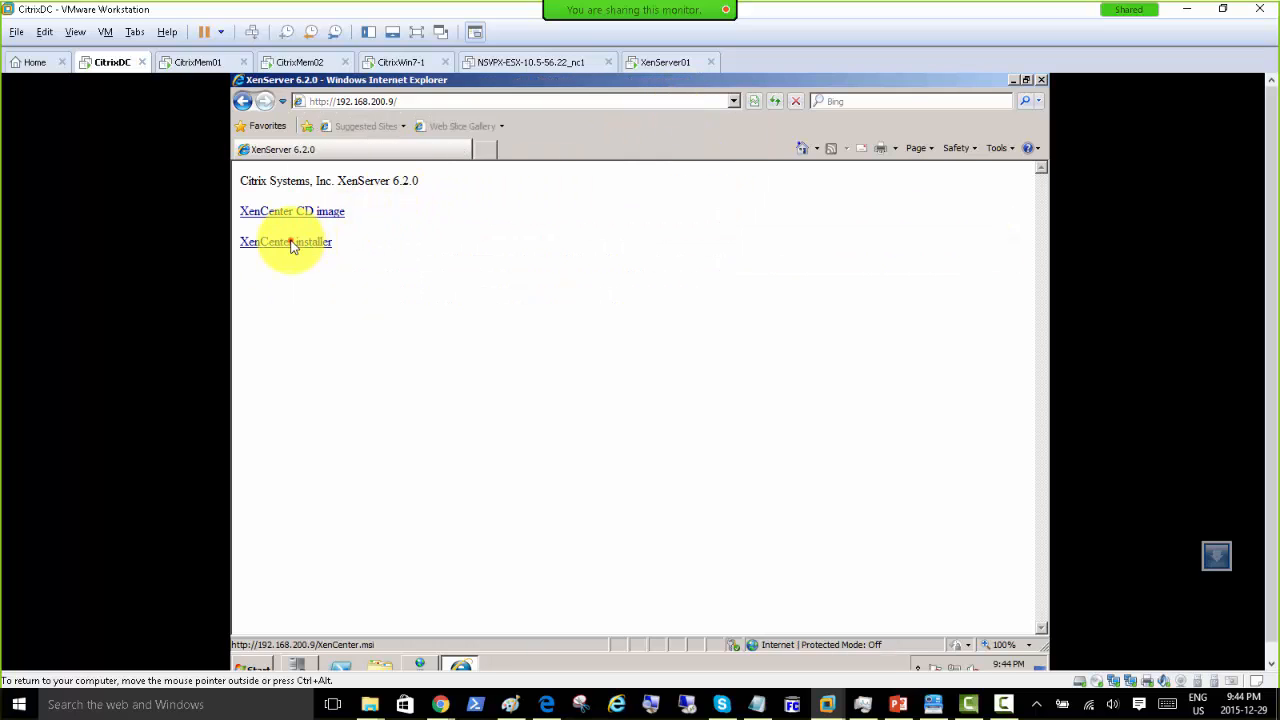
{"action": "left_click", "coordinate": [292, 243]}
{"action": "left_click", "coordinate": [748, 380]}
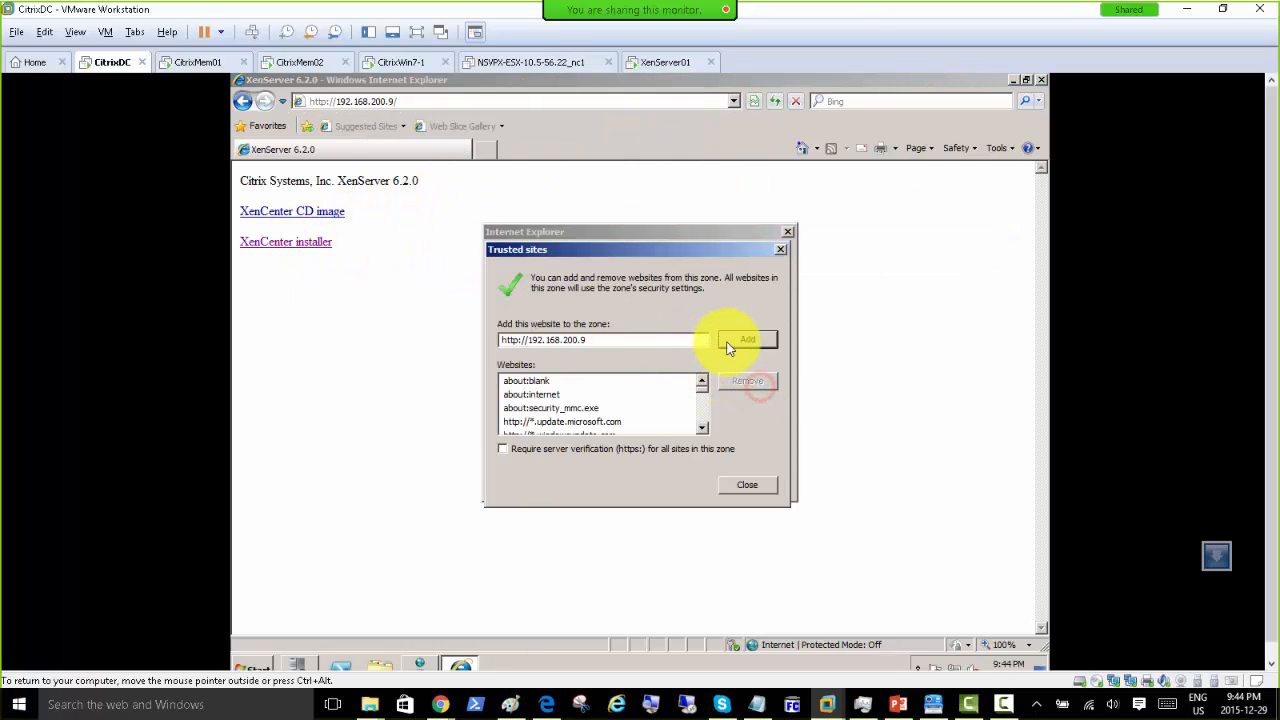
{"action": "left_click", "coordinate": [729, 342]}
{"action": "left_click", "coordinate": [745, 485]}
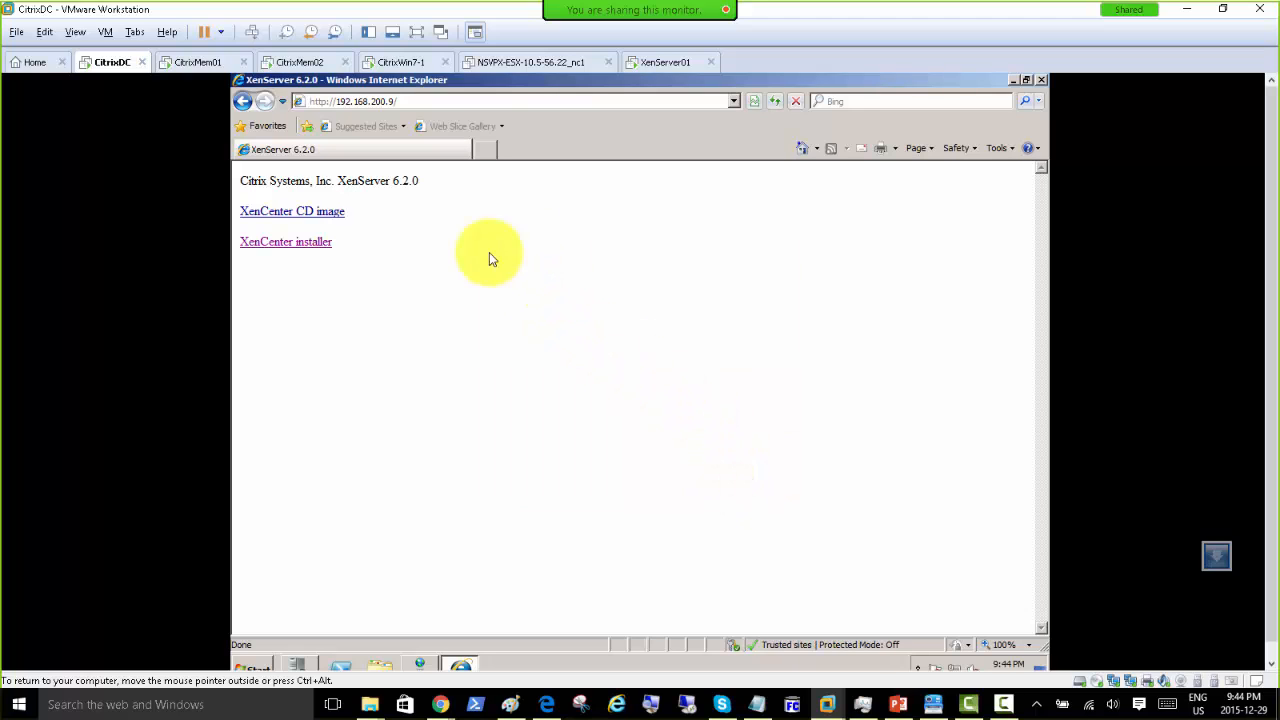
Step: Save XenCenter.msi to Downloads, run it, and move to CitrixMem02
{"action": "left_click", "coordinate": [291, 242]}
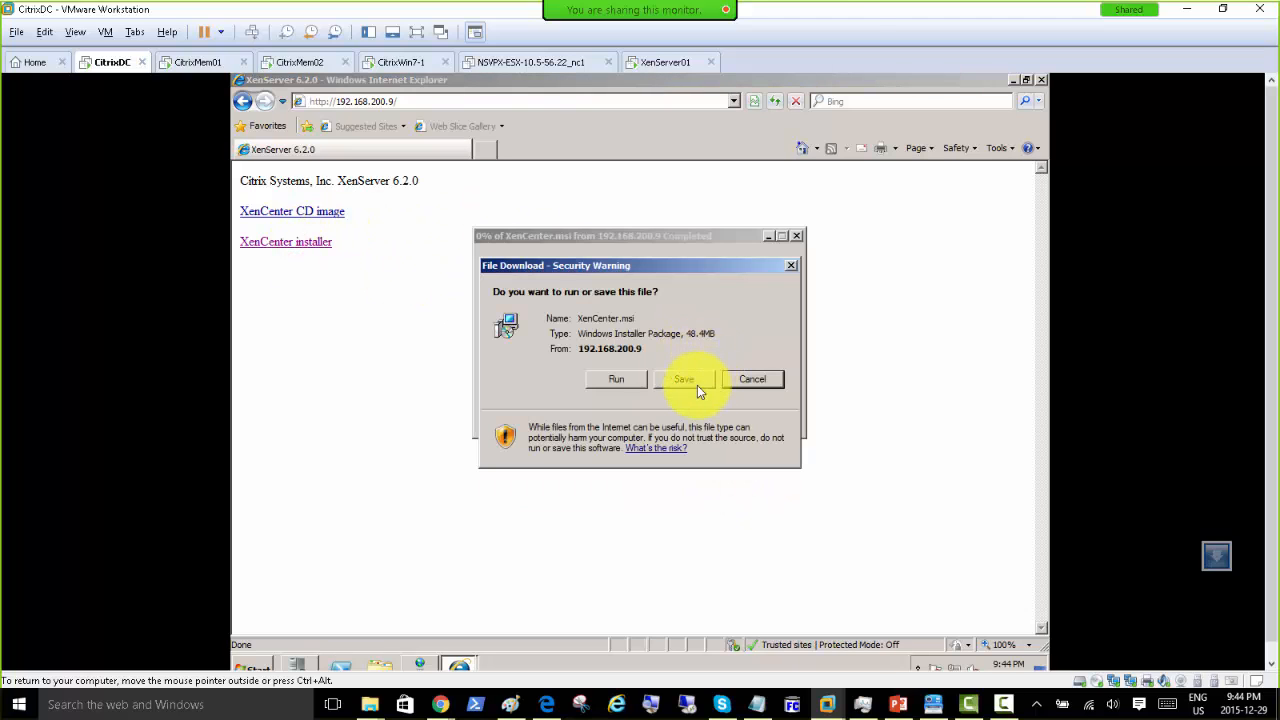
{"action": "left_click", "coordinate": [683, 381]}
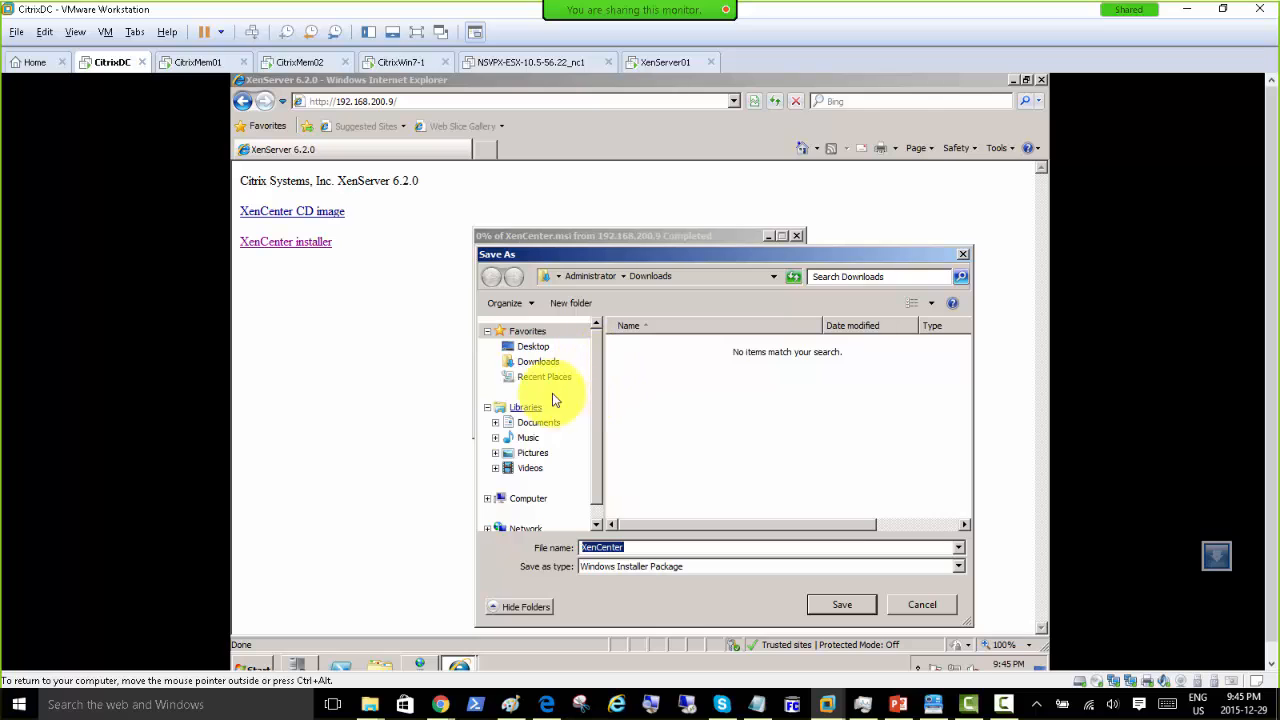
{"action": "left_click", "coordinate": [538, 361]}
{"action": "left_click", "coordinate": [820, 607]}
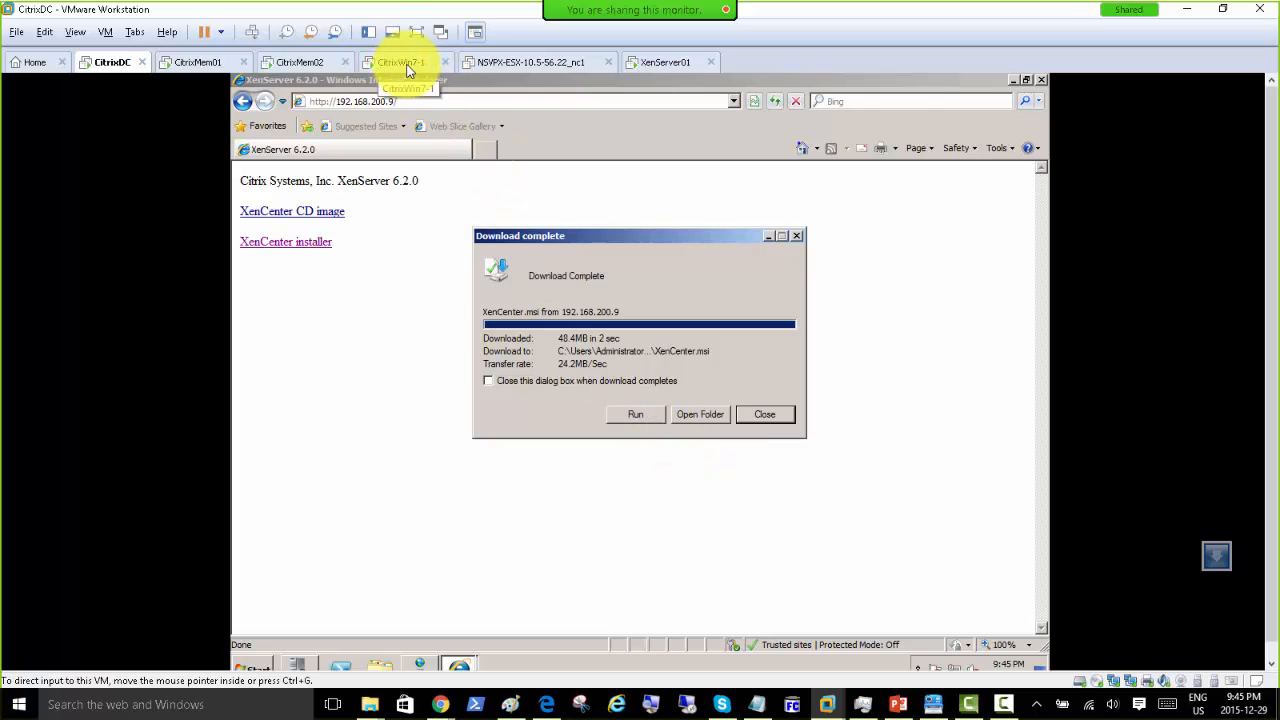
{"action": "left_click", "coordinate": [638, 415]}
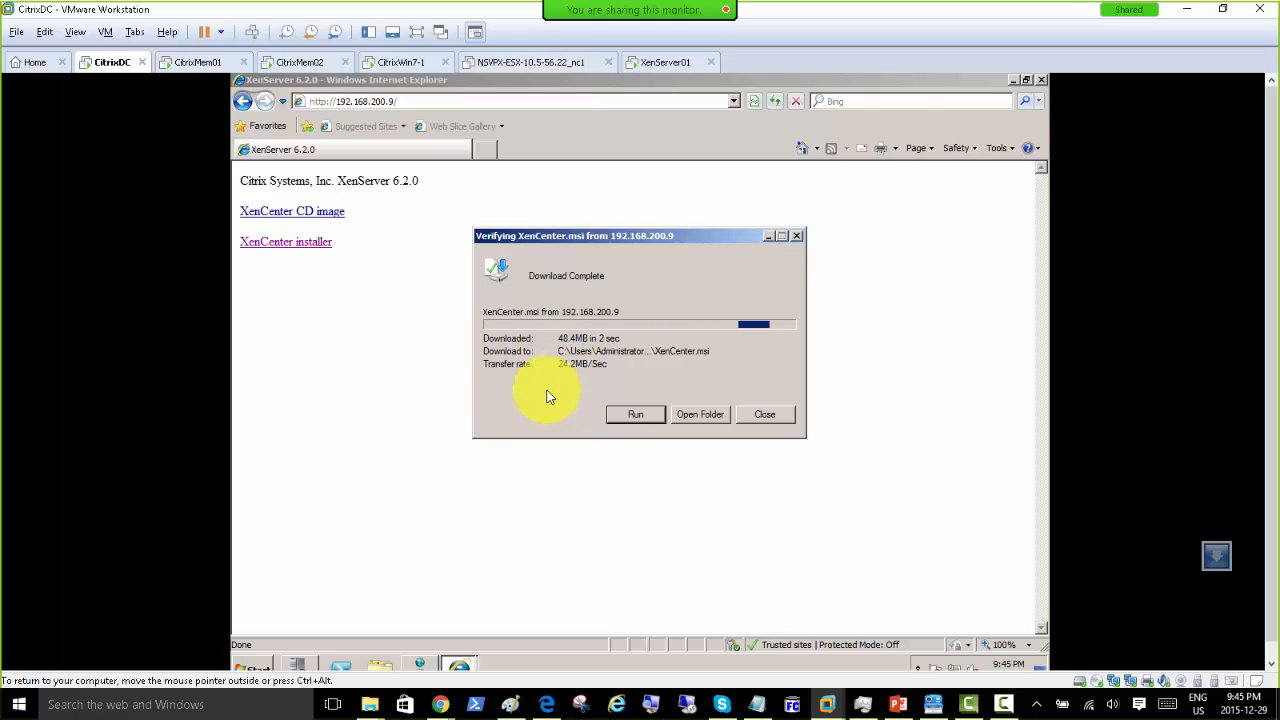
{"action": "left_click", "coordinate": [302, 63]}
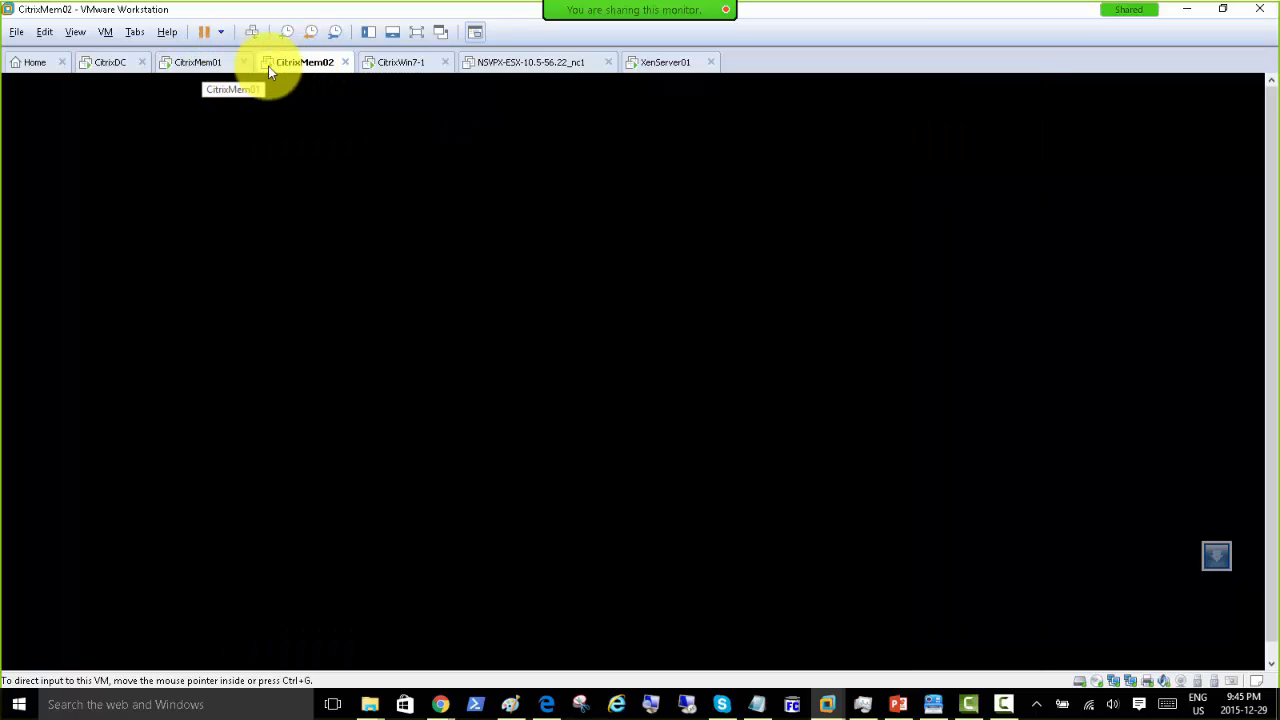
Step: On CitrixWin7-1, decline rerunning the installer, close the download notice, and restore XenCenter
{"action": "left_click", "coordinate": [390, 63]}
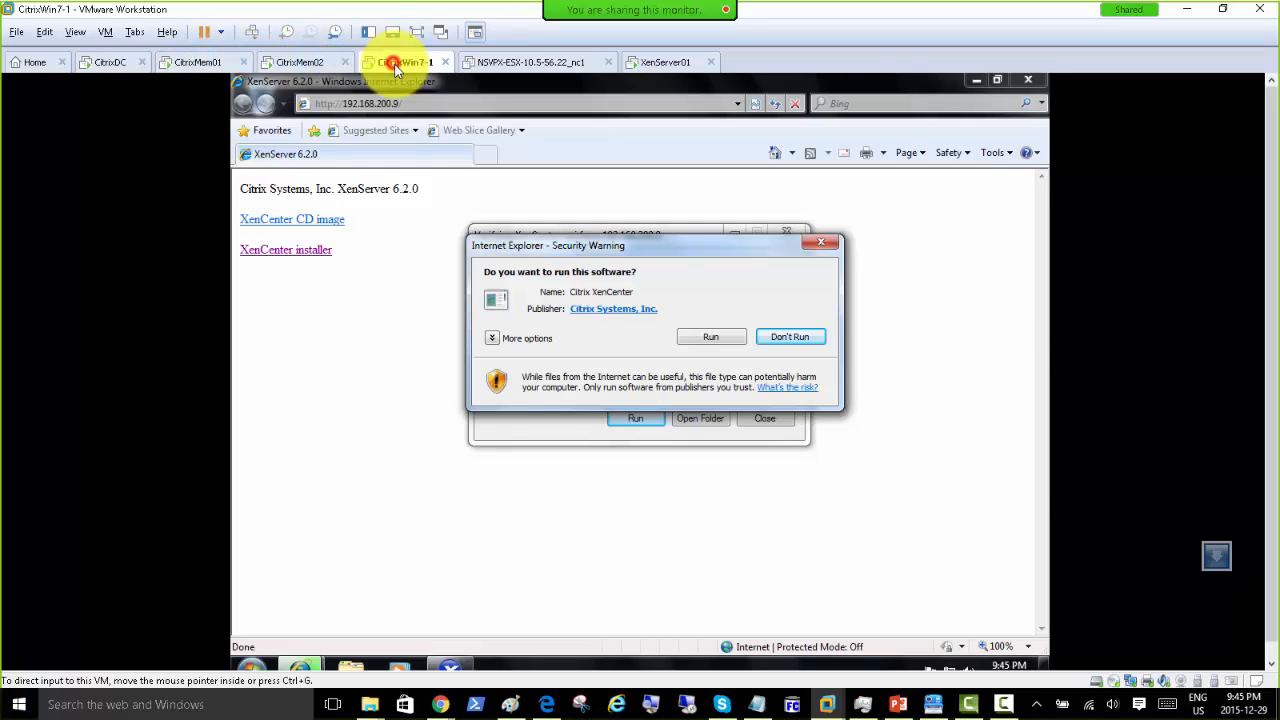
{"action": "left_click", "coordinate": [795, 342]}
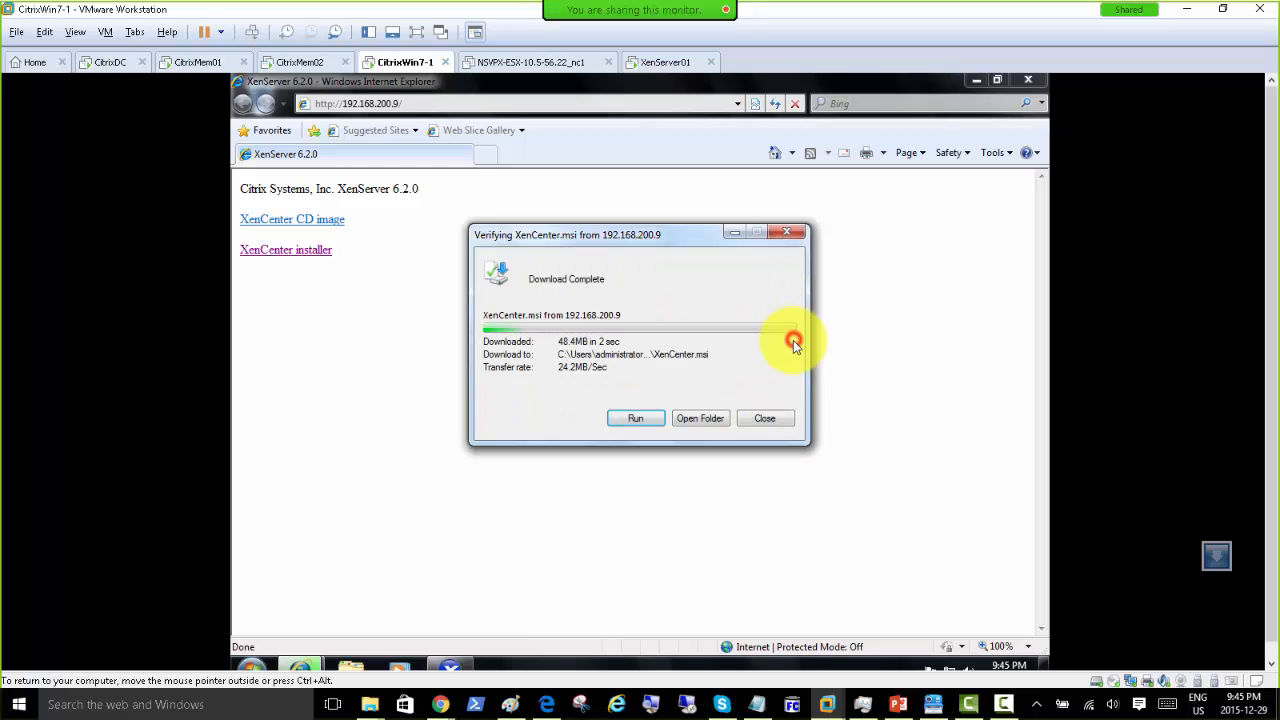
{"action": "left_click", "coordinate": [769, 422]}
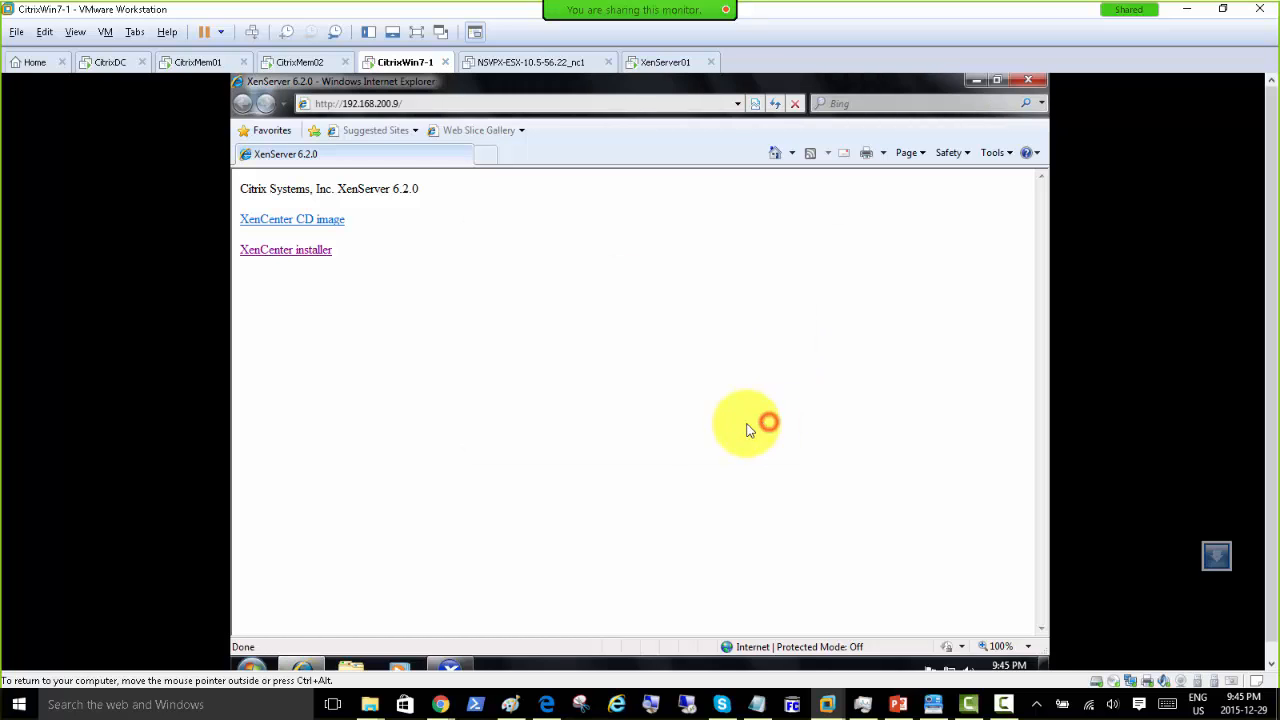
{"action": "left_click", "coordinate": [449, 667]}
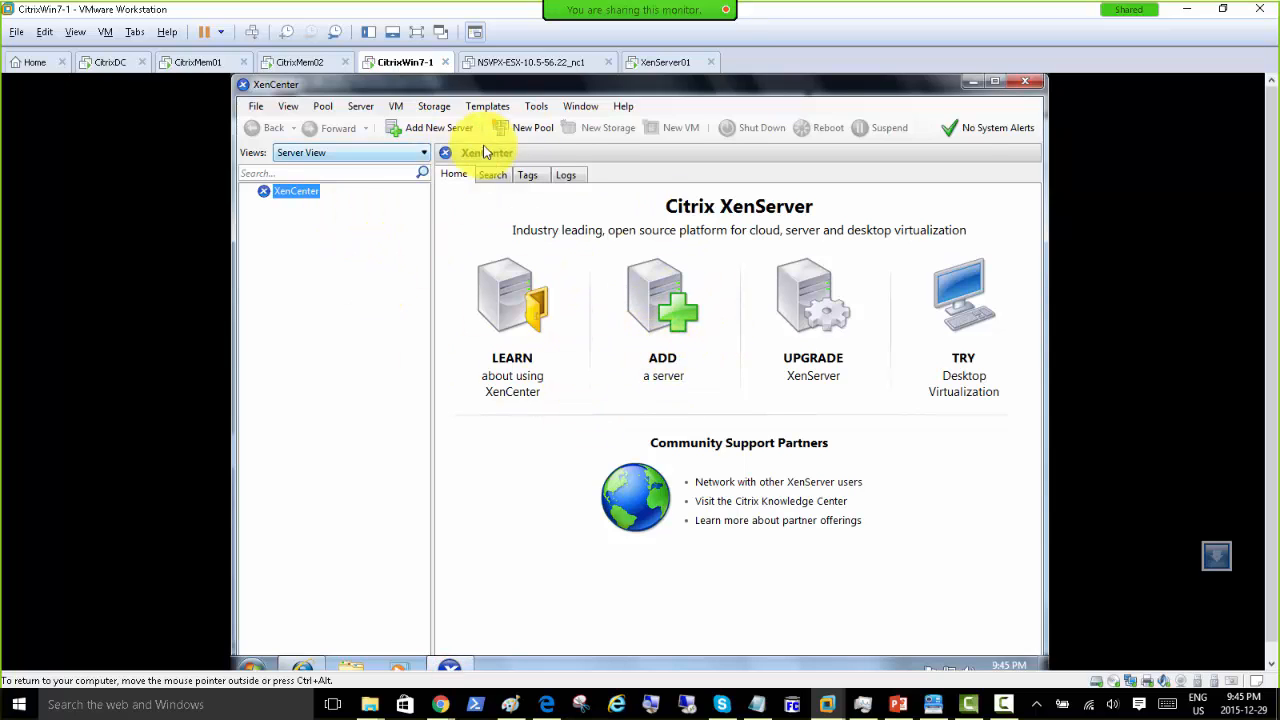
Step: Allow the XenCenter installer to run on CitrixDC, then return to CitrixWin7-1
{"action": "left_click", "coordinate": [100, 62]}
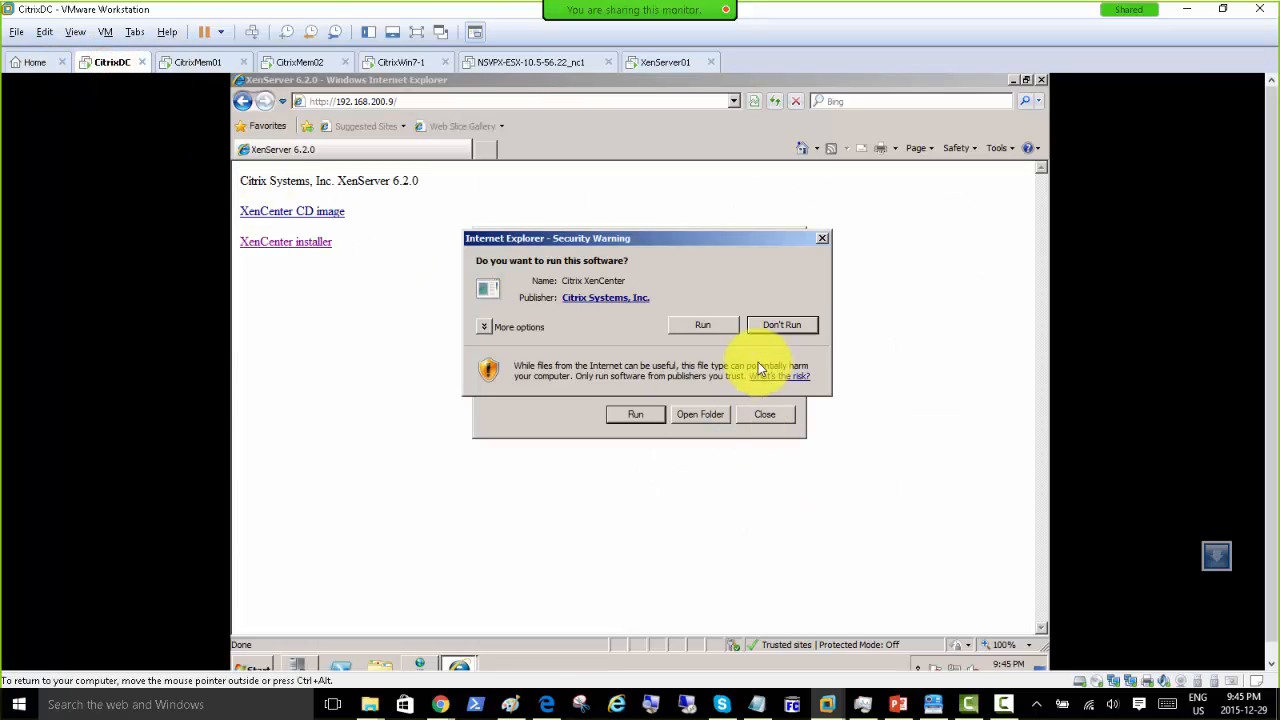
{"action": "left_click", "coordinate": [703, 326]}
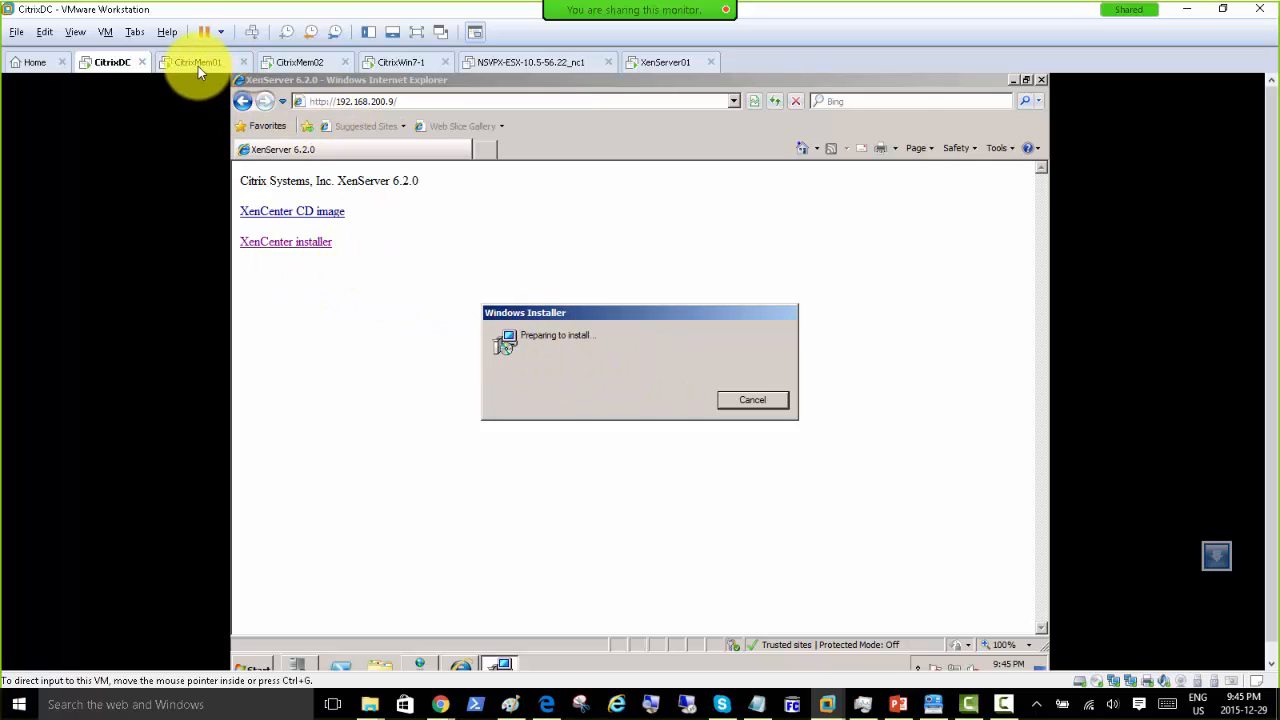
{"action": "left_click", "coordinate": [397, 64]}
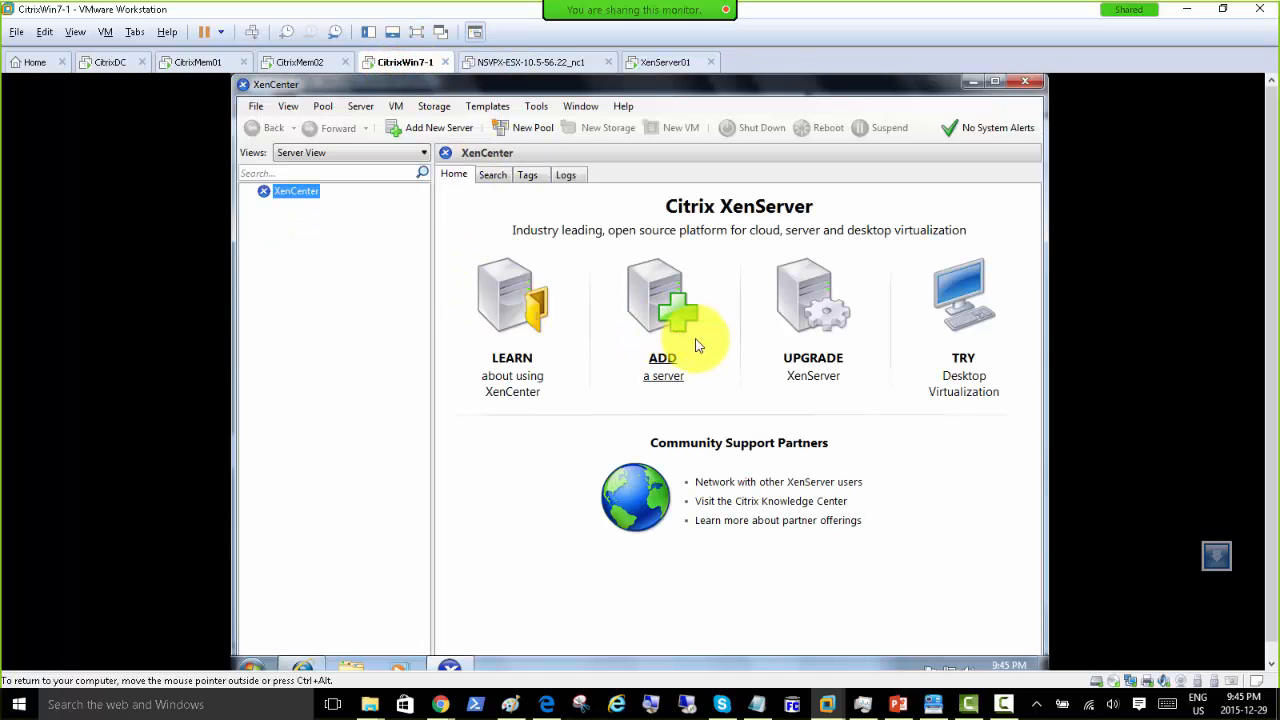
Step: Open XenCenter's Add New Server form, check the Downloads folder, and focus the Server field
{"action": "left_click", "coordinate": [664, 365]}
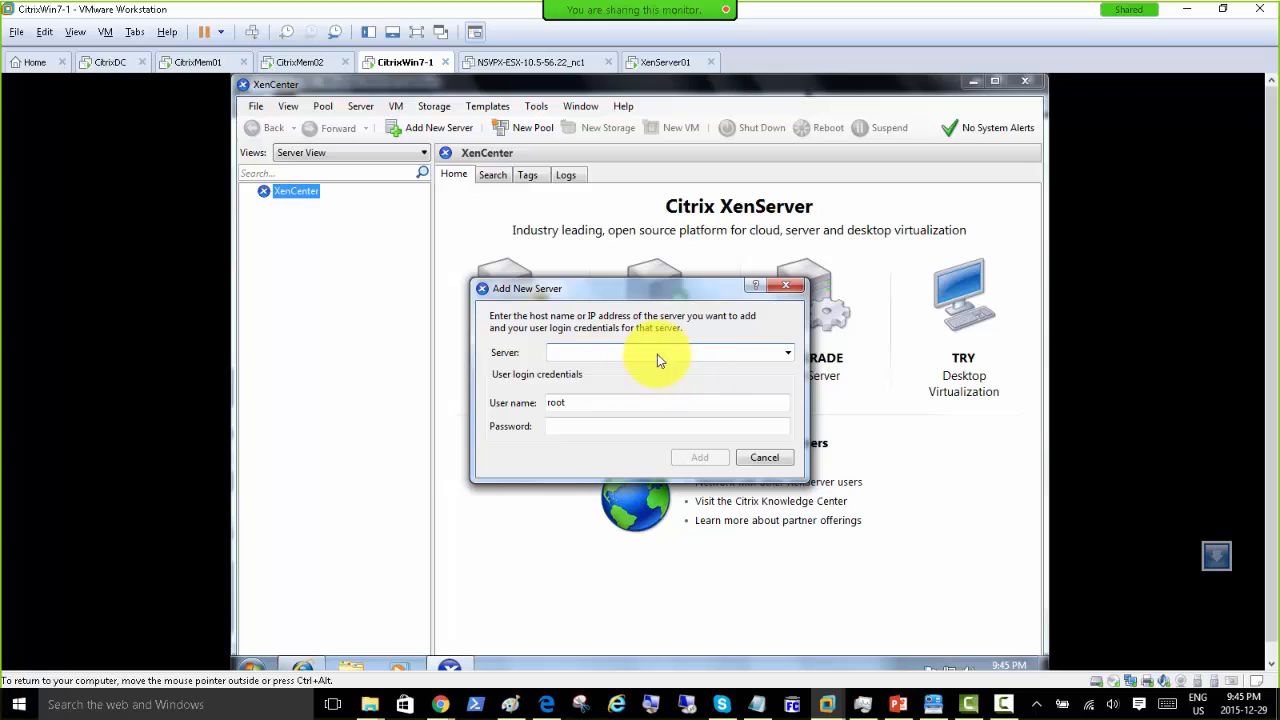
{"action": "left_click_drag", "start_coordinate": [623, 286], "coordinate": [600, 267]}
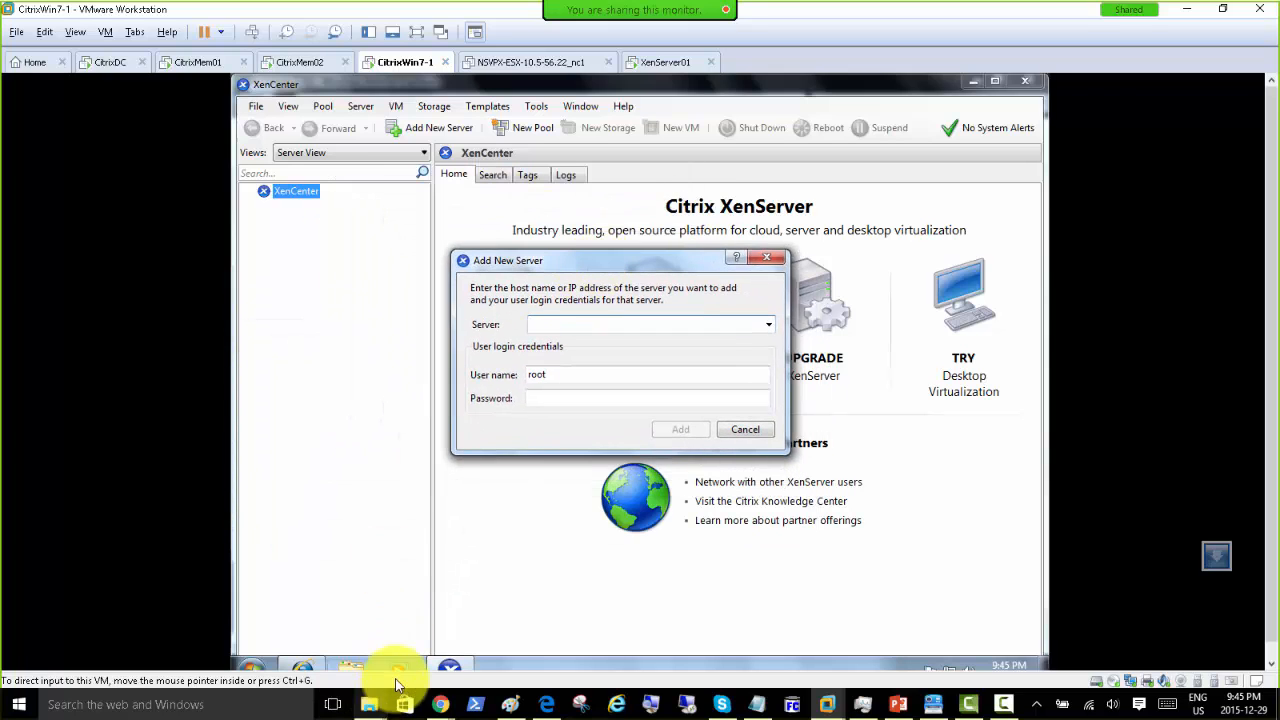
{"action": "left_click", "coordinate": [350, 668]}
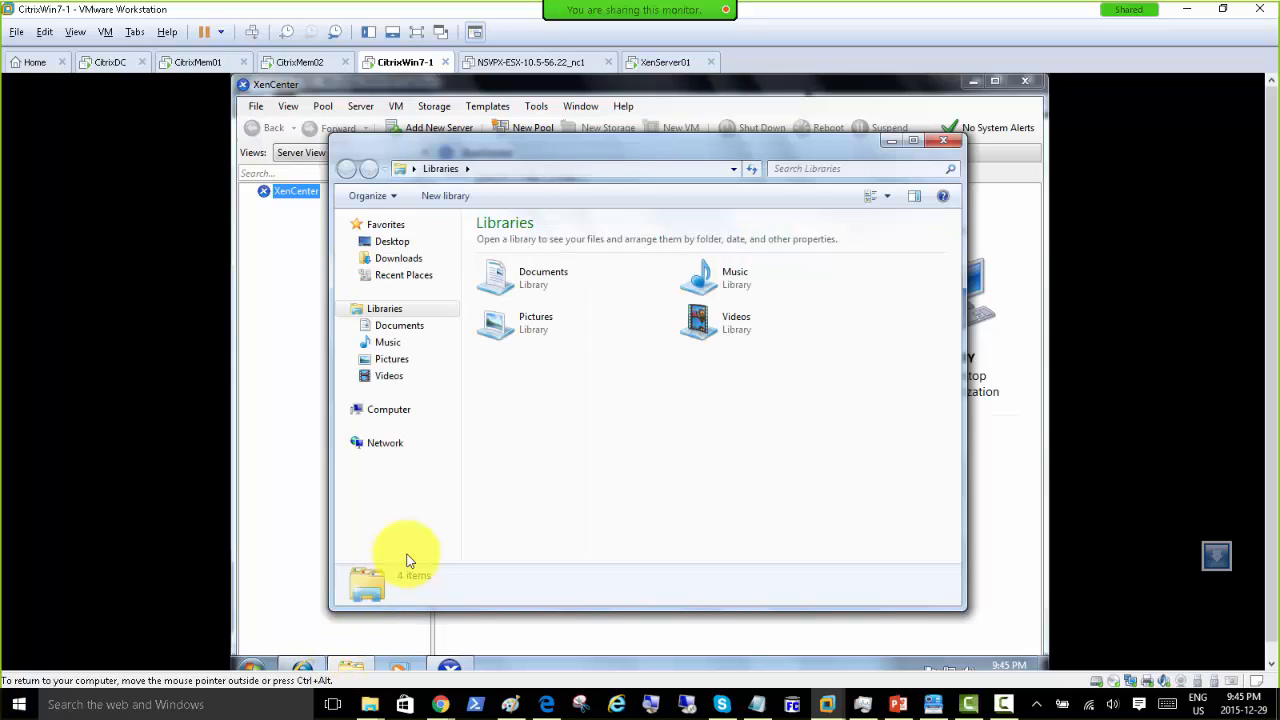
{"action": "left_click", "coordinate": [392, 242]}
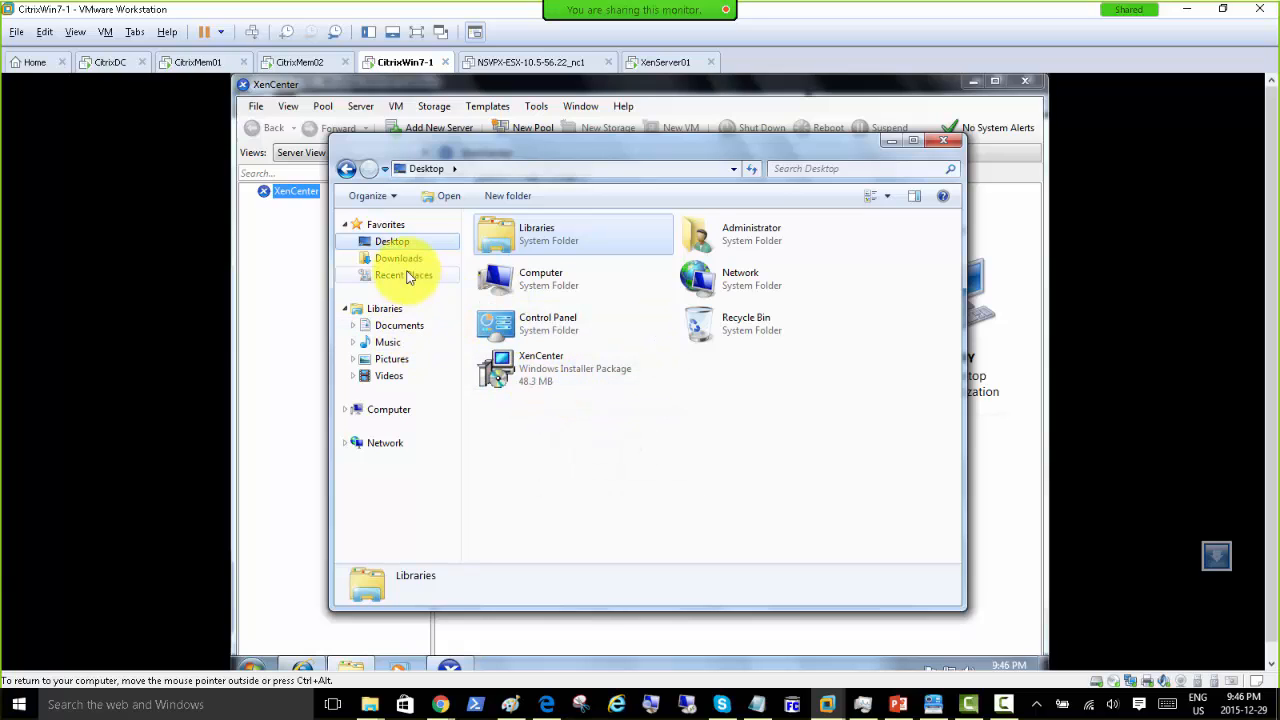
{"action": "left_click", "coordinate": [400, 258]}
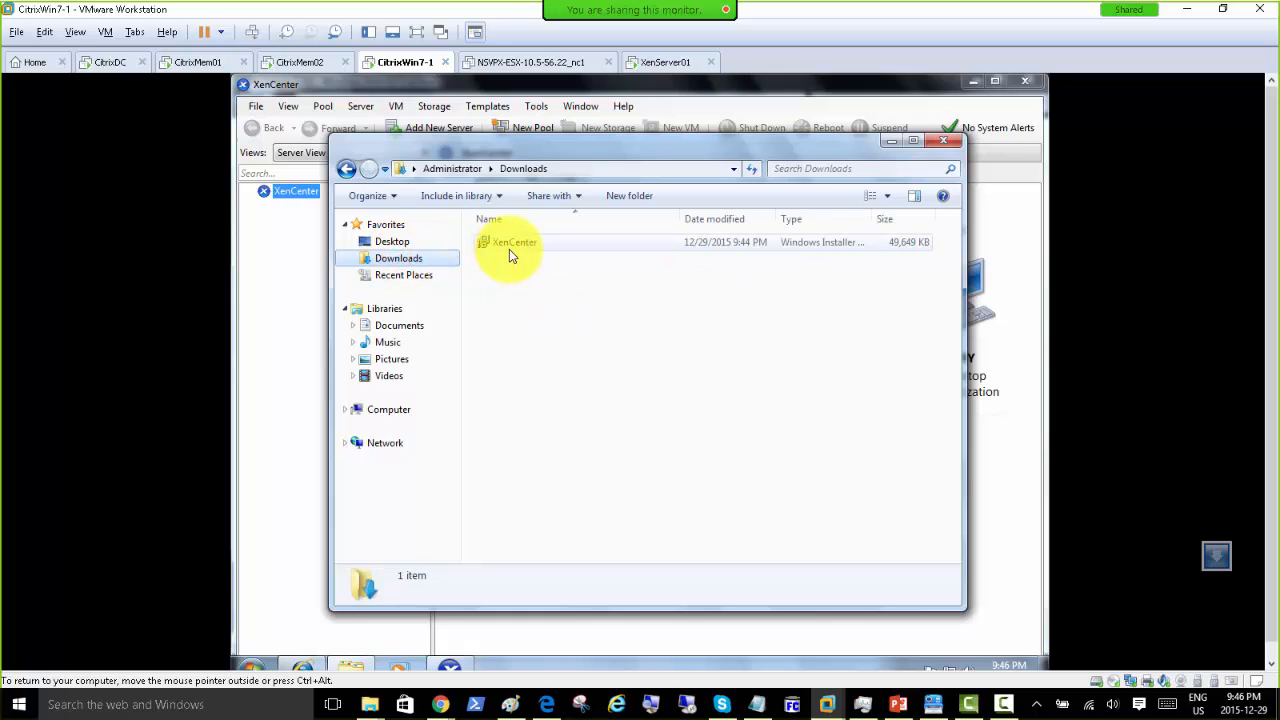
{"action": "left_click", "coordinate": [945, 140]}
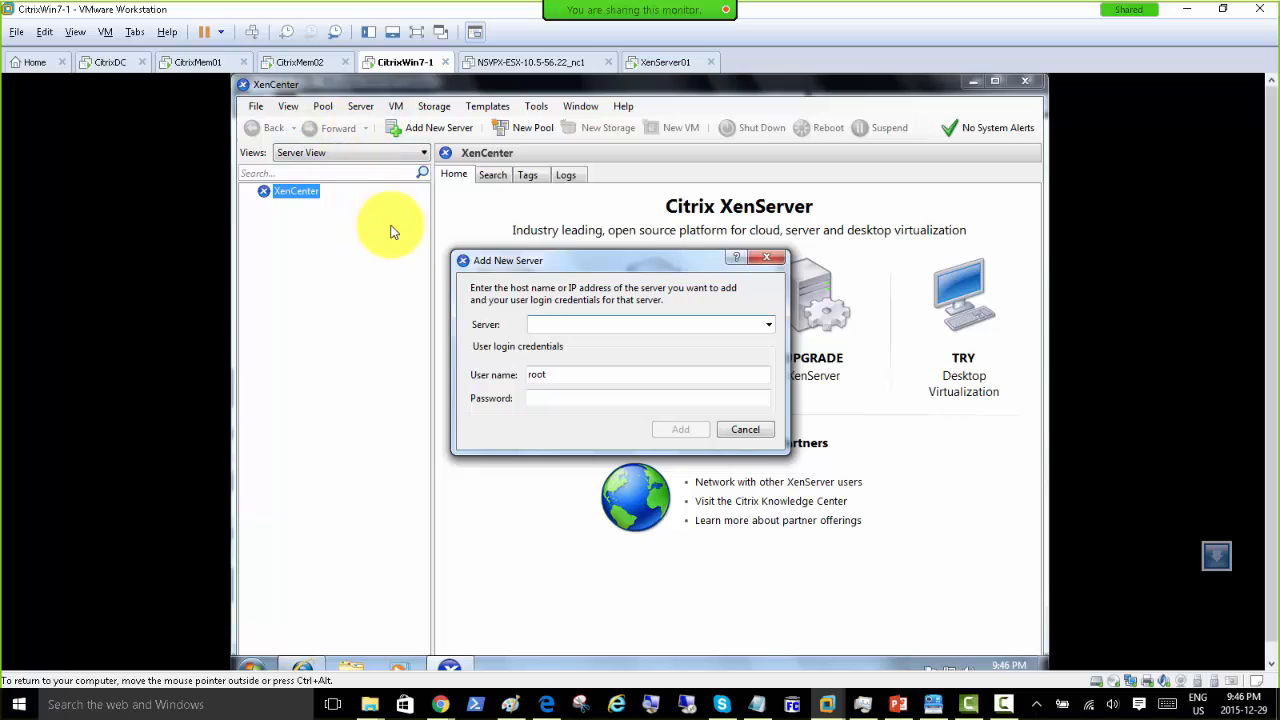
{"action": "left_click", "coordinate": [586, 288]}
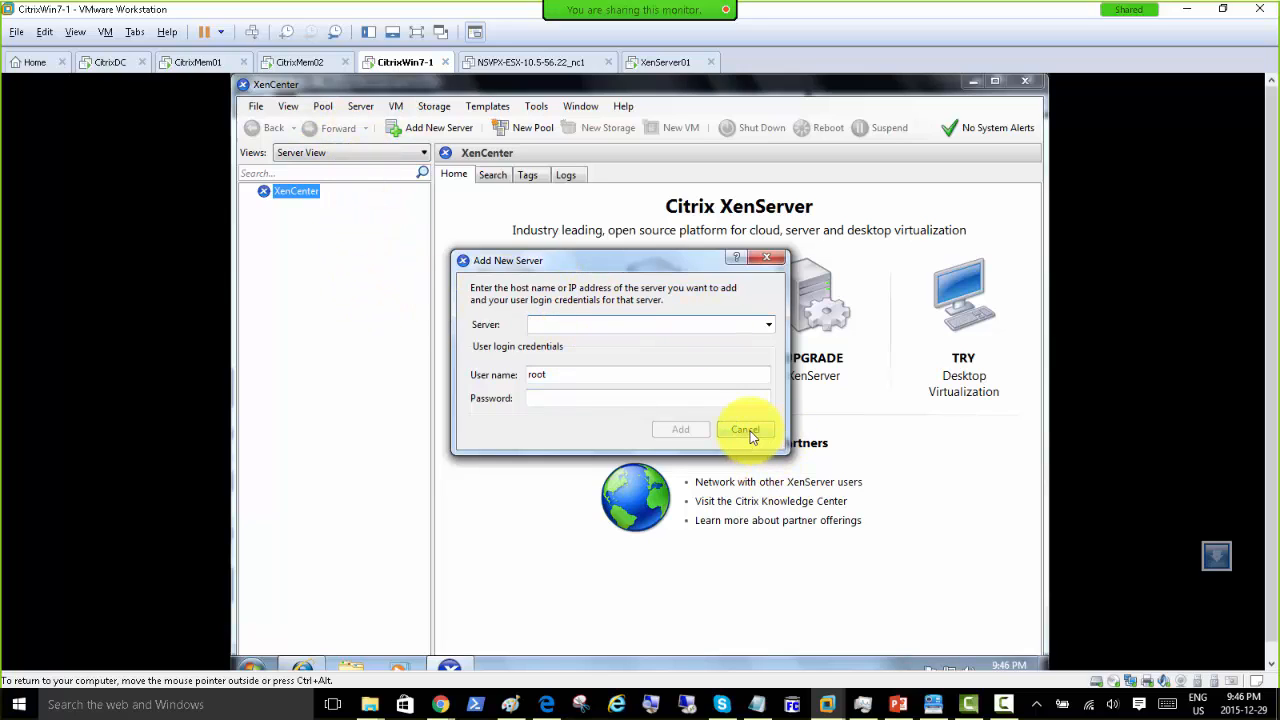
Step: Advance the XenCenter setup wizard on CitrixDC, accepting the default folder, and begin installing
{"action": "left_click", "coordinate": [106, 62]}
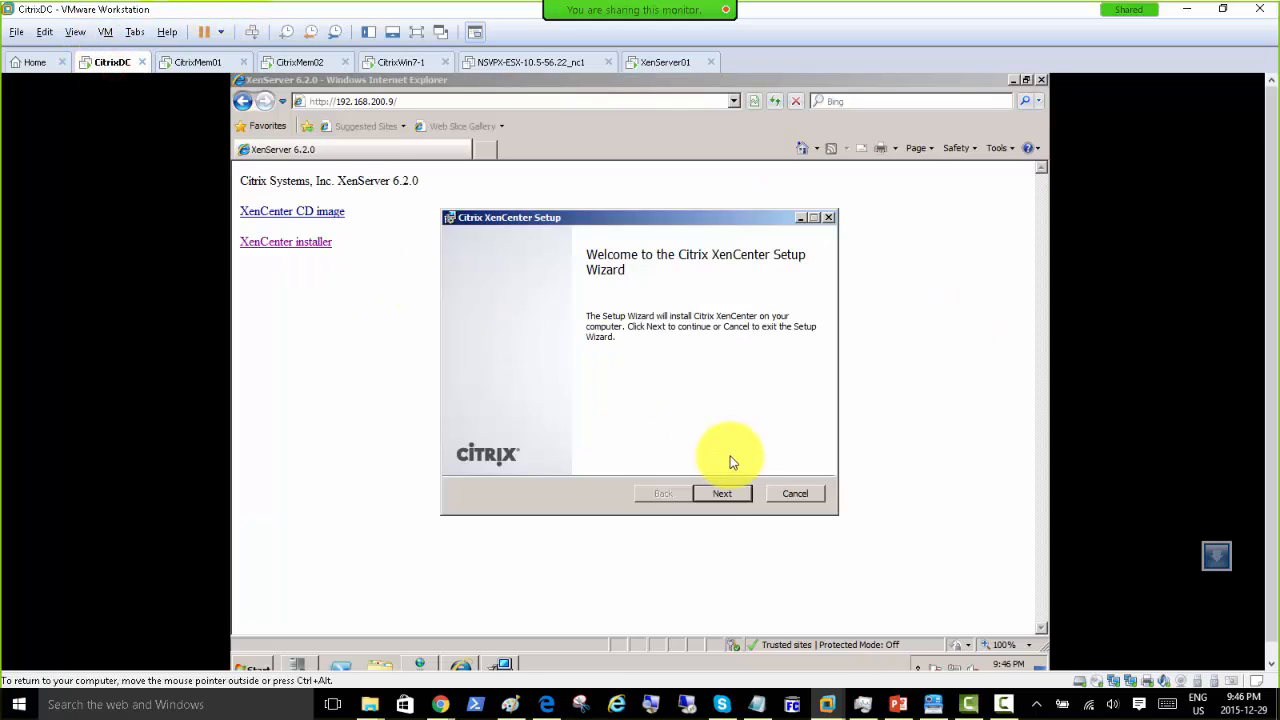
{"action": "left_click", "coordinate": [722, 494]}
{"action": "left_click", "coordinate": [722, 494]}
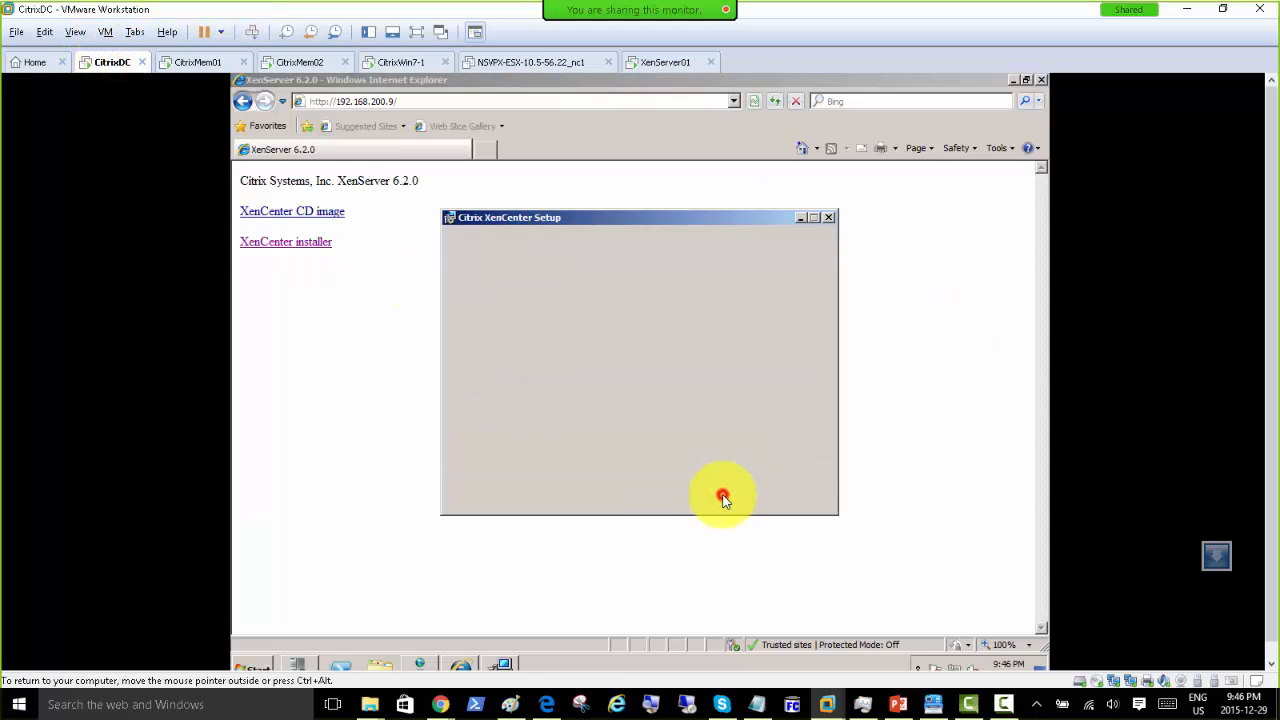
{"action": "left_click", "coordinate": [722, 494]}
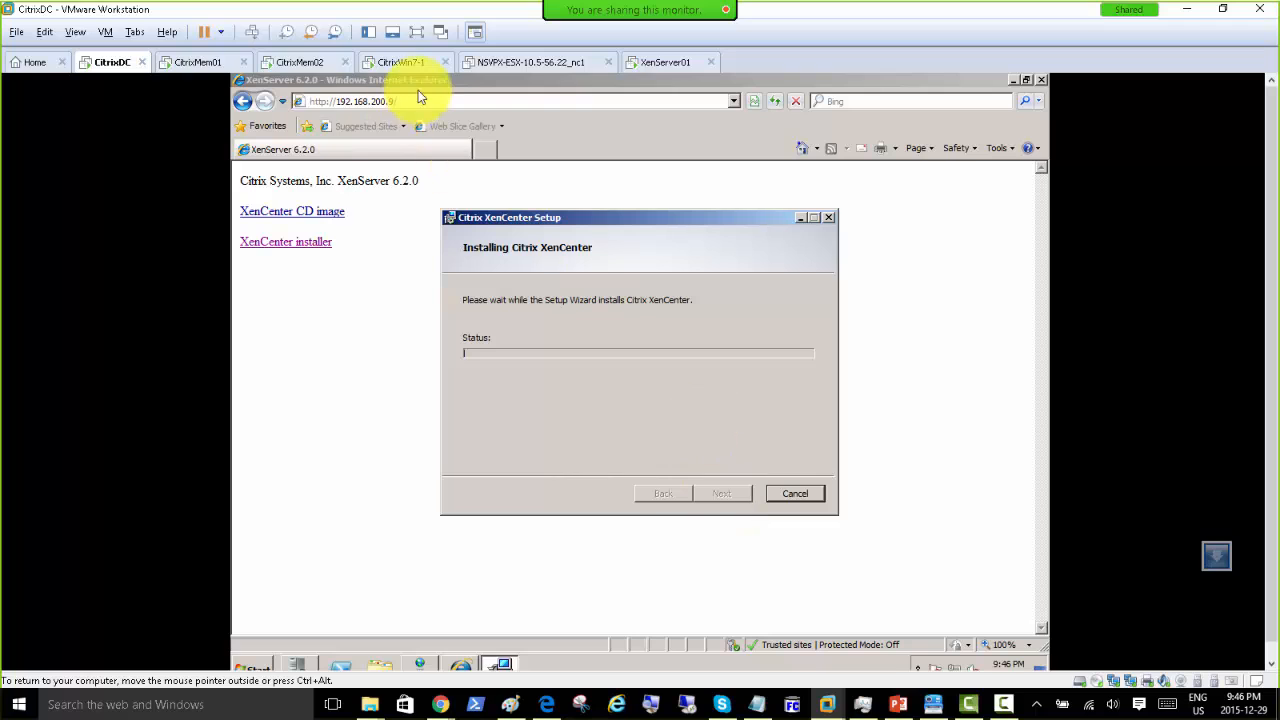
Step: Add server Xenserver01 as root with its password; XenCenter reports it cannot be found
{"action": "left_click", "coordinate": [410, 65]}
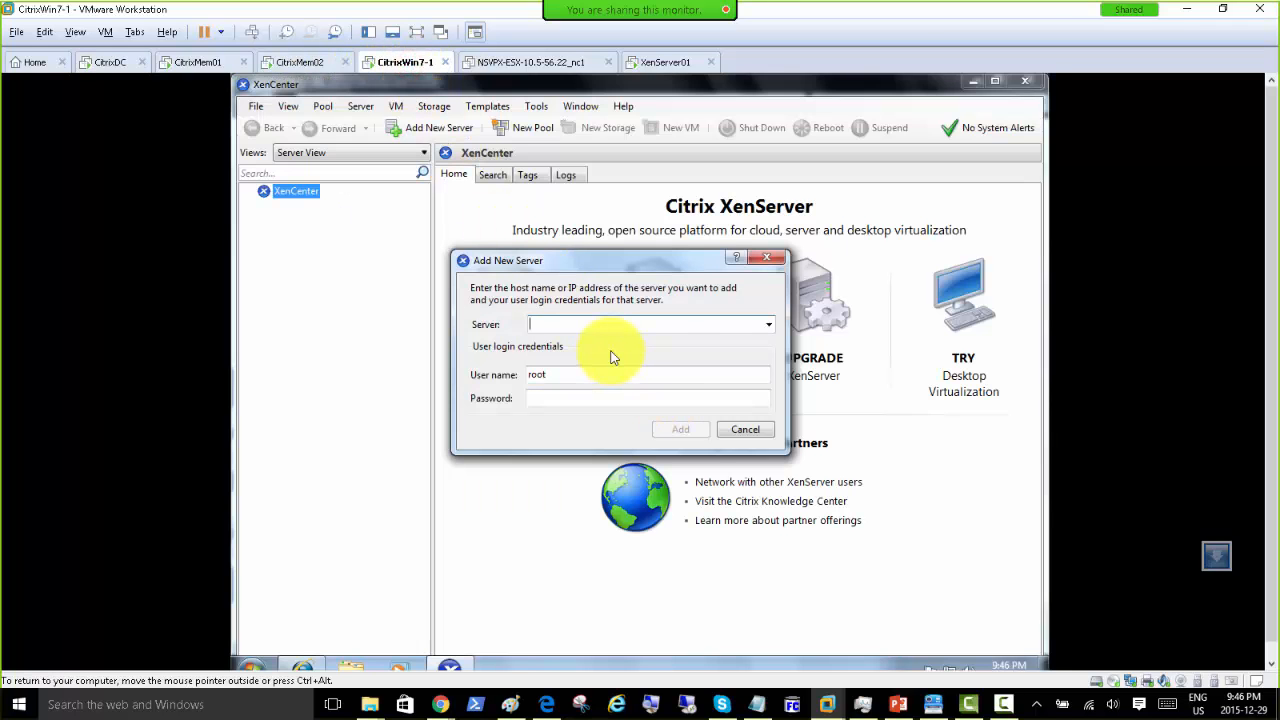
{"action": "type", "text": "Xenserver01"}
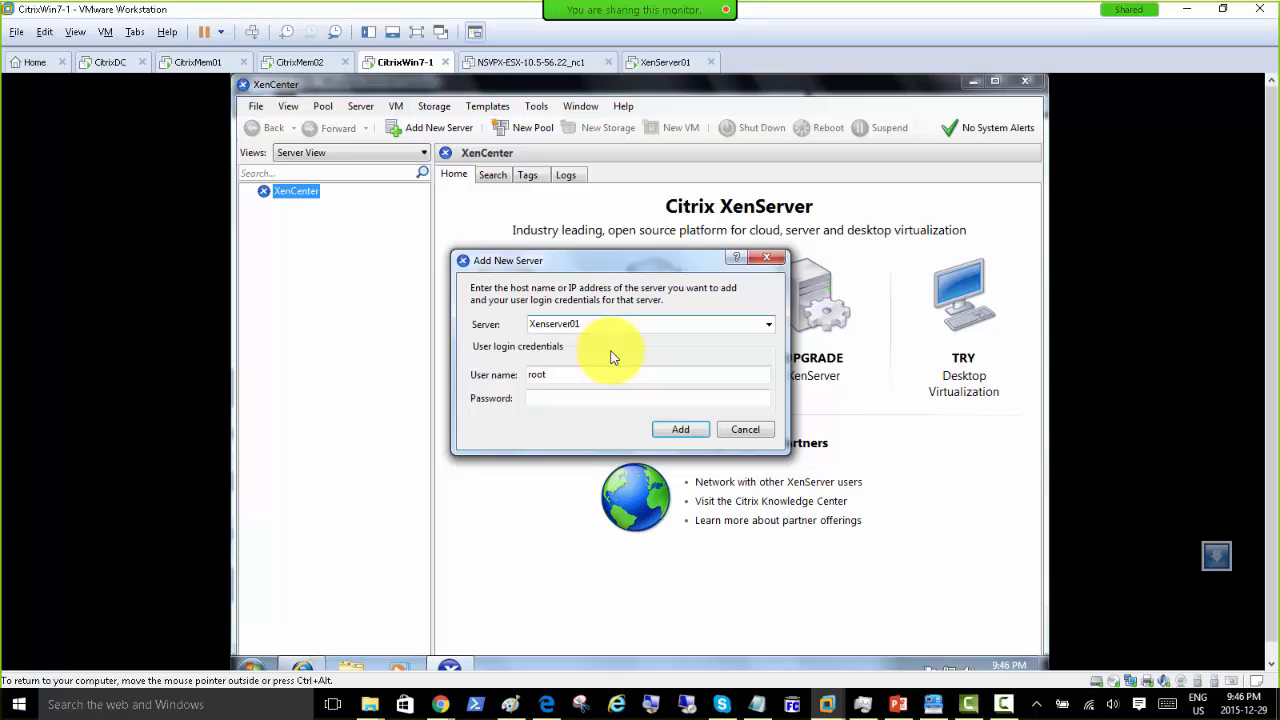
{"action": "left_click", "coordinate": [598, 401]}
{"action": "type", "text": "••"}
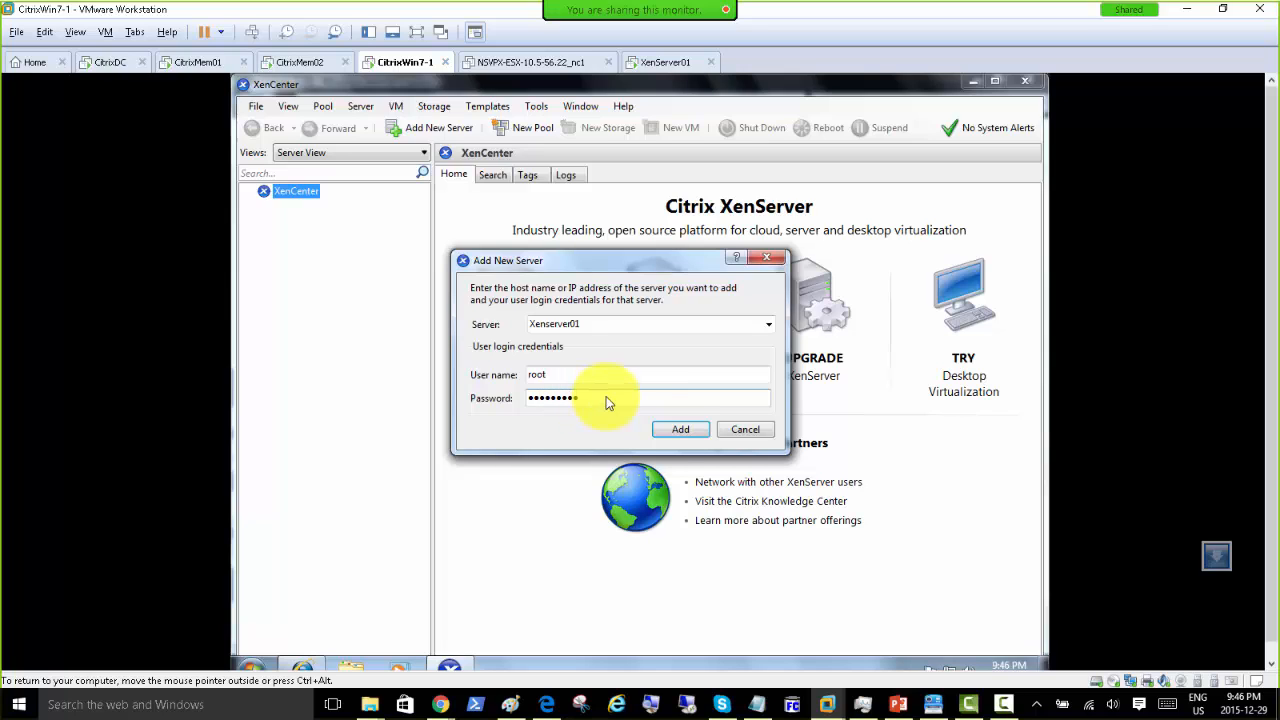
{"action": "left_click", "coordinate": [678, 430]}
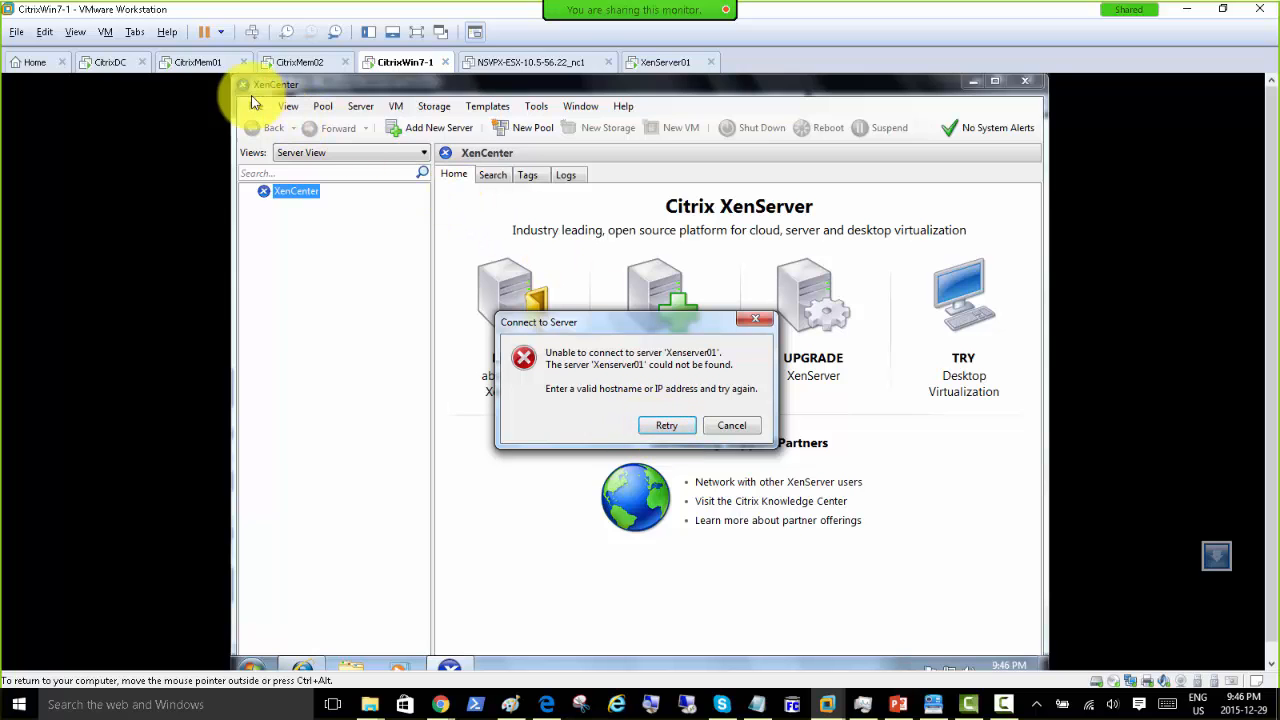
Step: View XenServer01's Network and Management Interface: IP 192.168.200.9, hostname xenserver01
{"action": "left_click", "coordinate": [657, 64]}
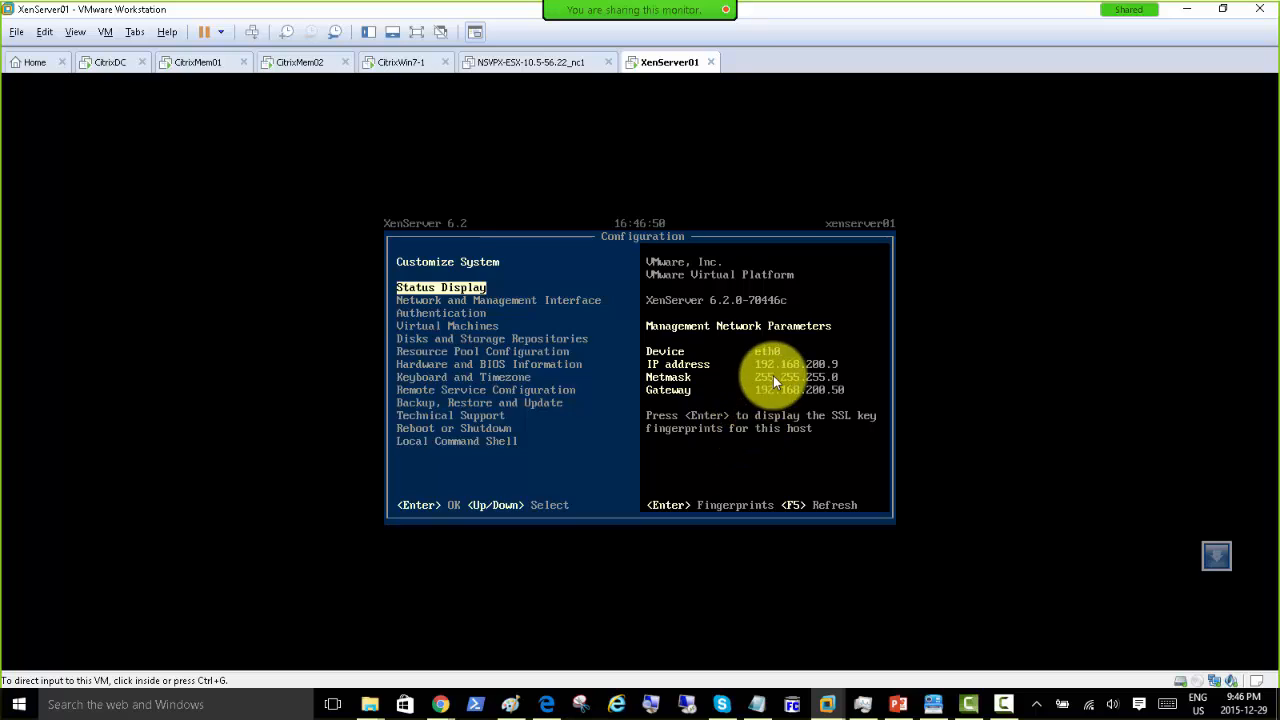
{"action": "left_click", "coordinate": [494, 306]}
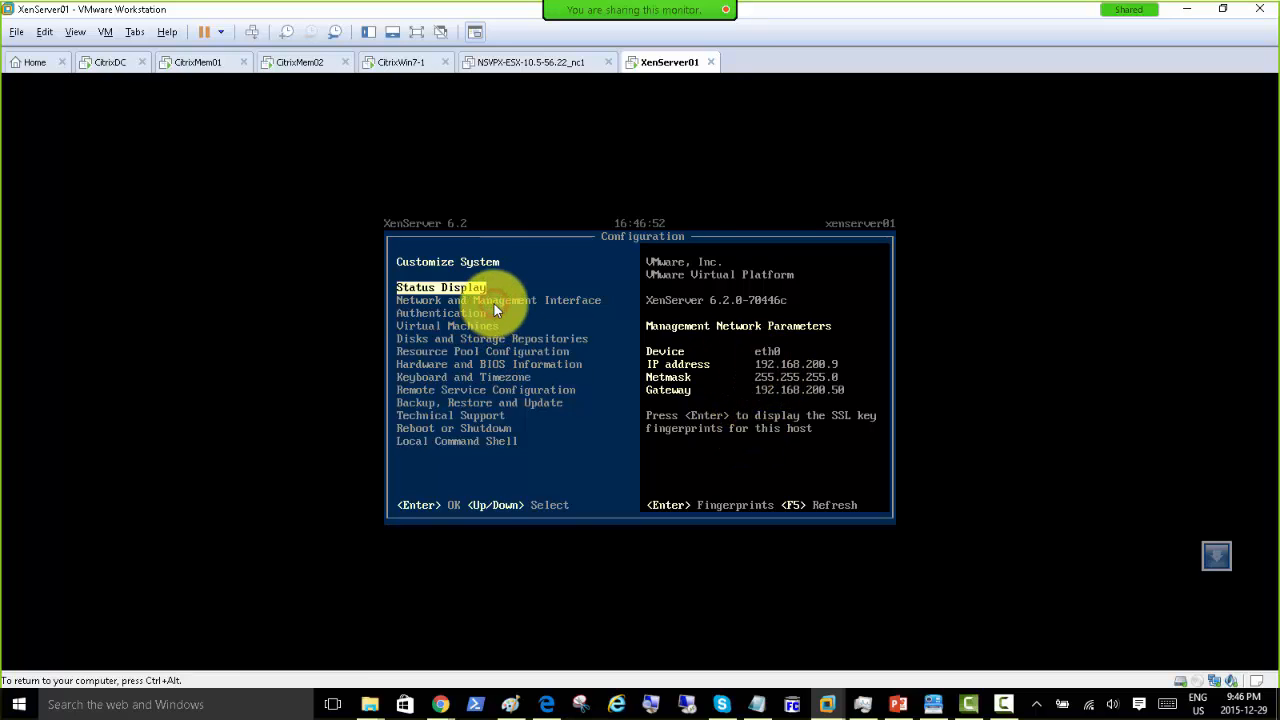
{"action": "key", "text": "Down"}
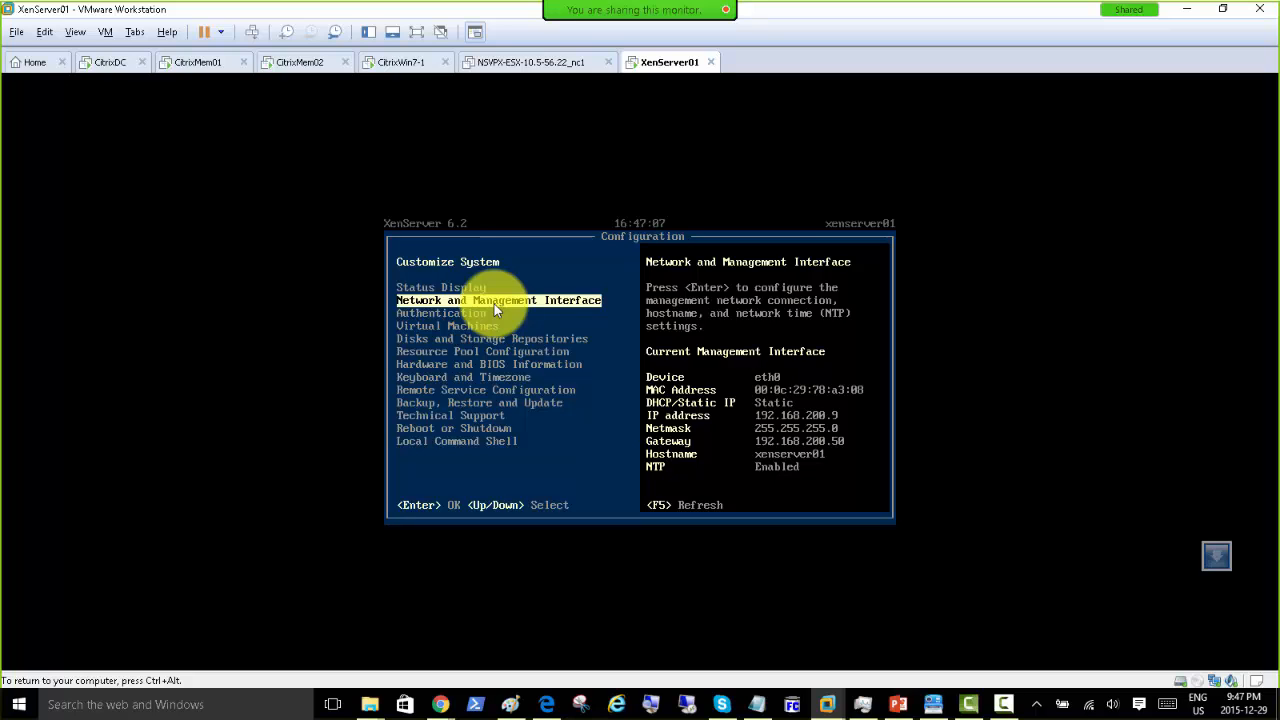
{"action": "key", "text": "ctrl+alt"}
Step: Finish the completed XenCenter setup wizard on CitrixDC and bring up DNS Manager
{"action": "left_click", "coordinate": [113, 63]}
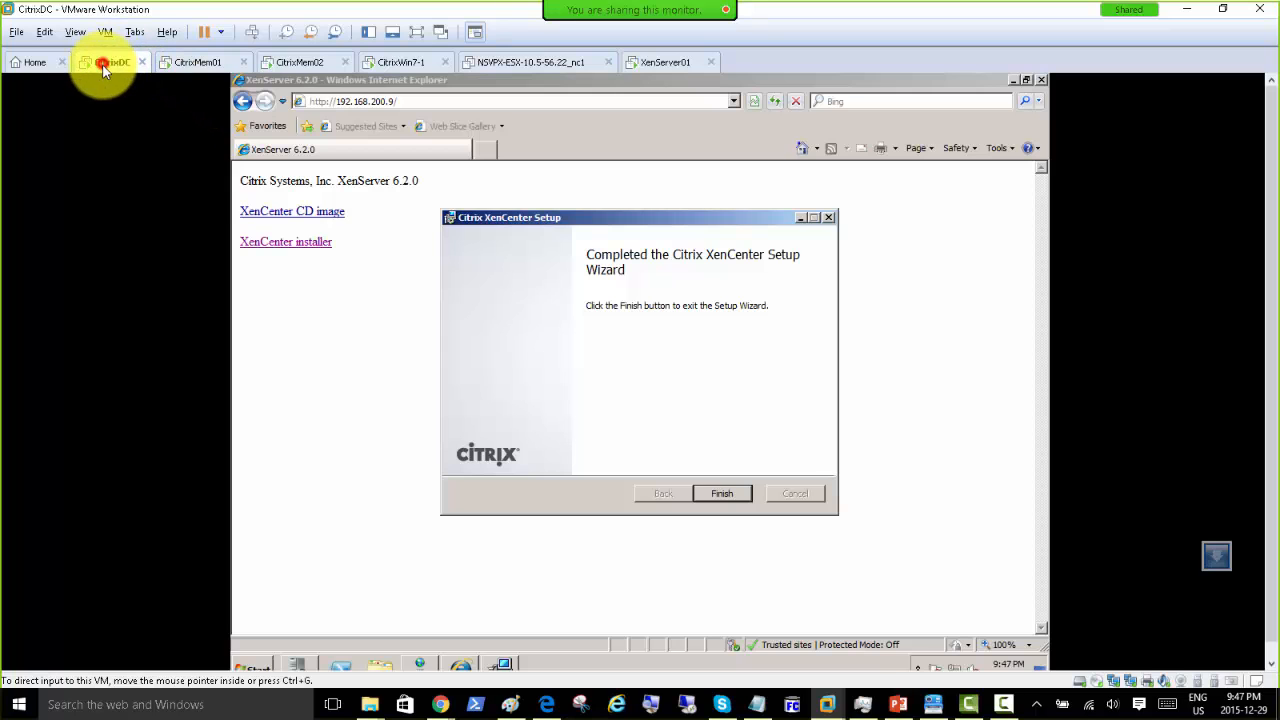
{"action": "left_click", "coordinate": [712, 494]}
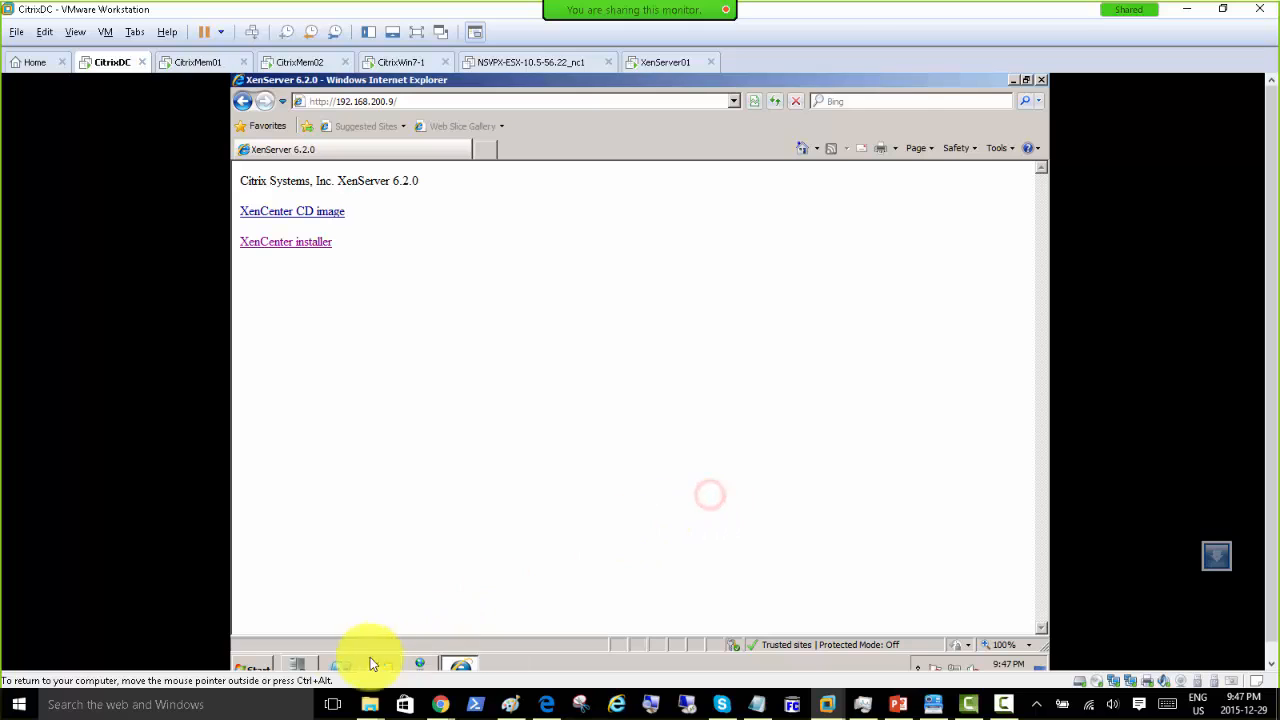
{"action": "left_click", "coordinate": [411, 660]}
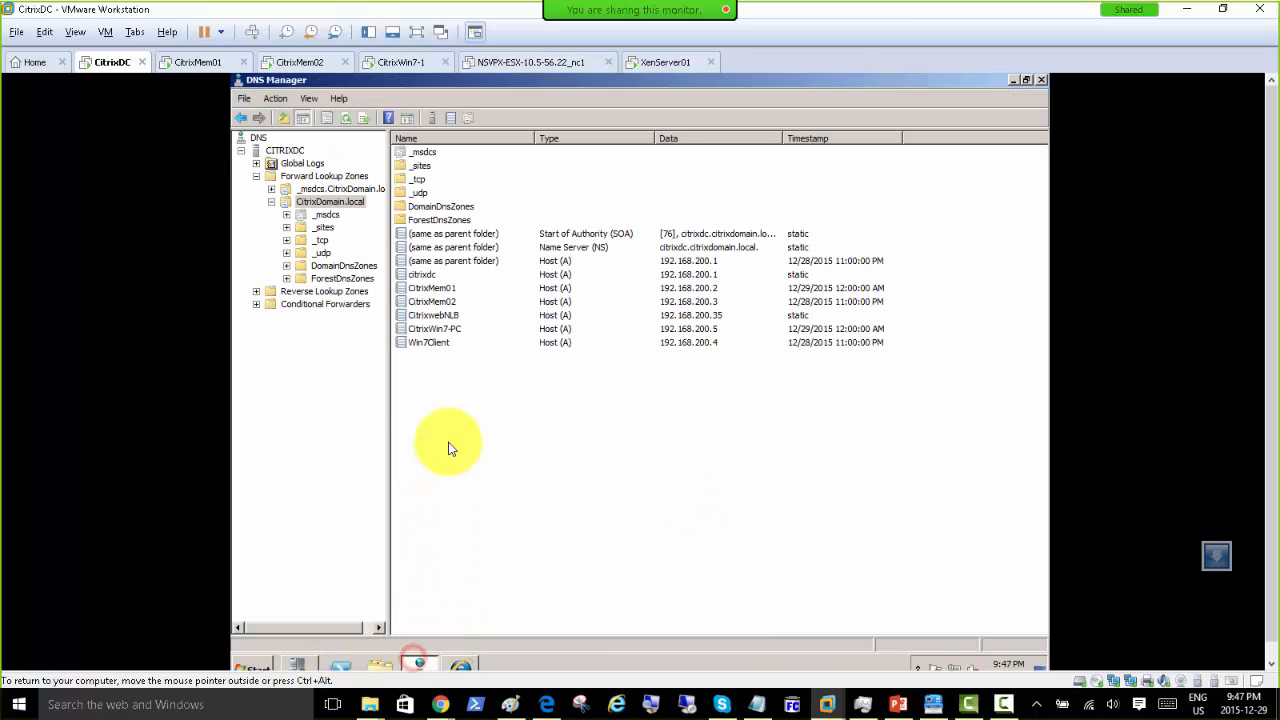
Step: Create a Host (A) record Xenserver01 pointing to 192.168.200.9 in CitrixDomain.local
{"action": "right_click", "coordinate": [433, 383]}
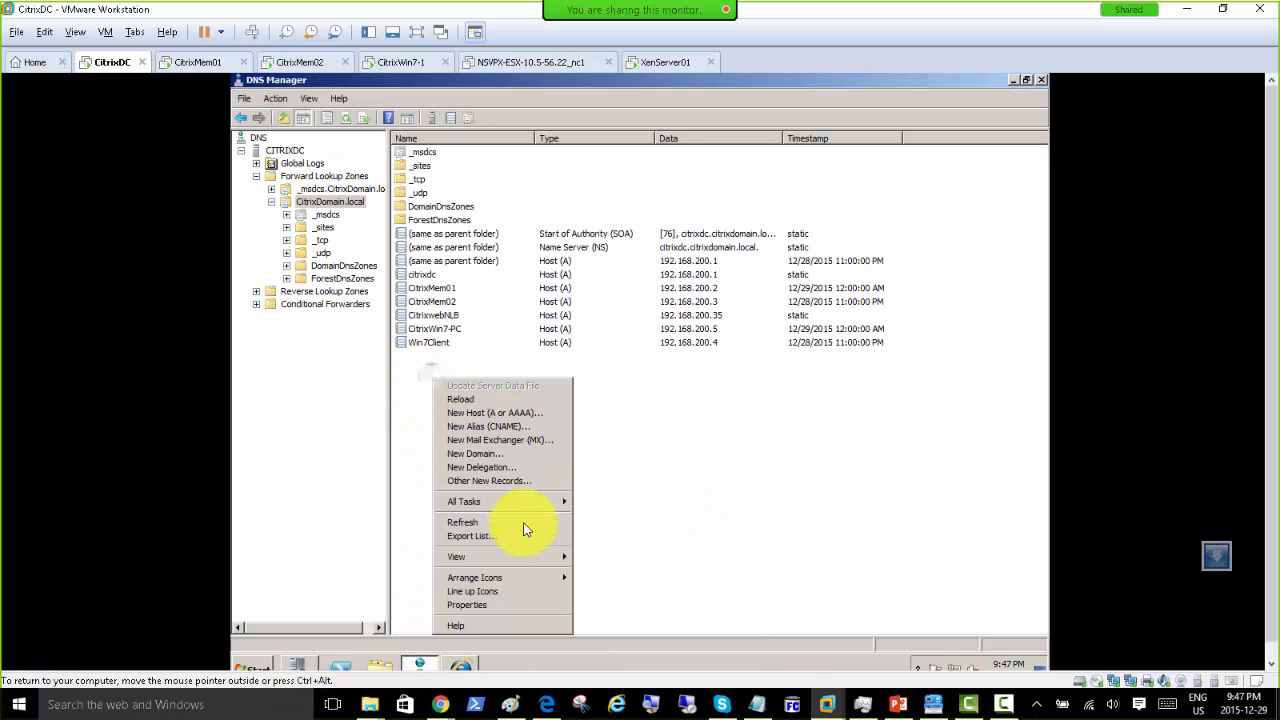
{"action": "left_click", "coordinate": [505, 413]}
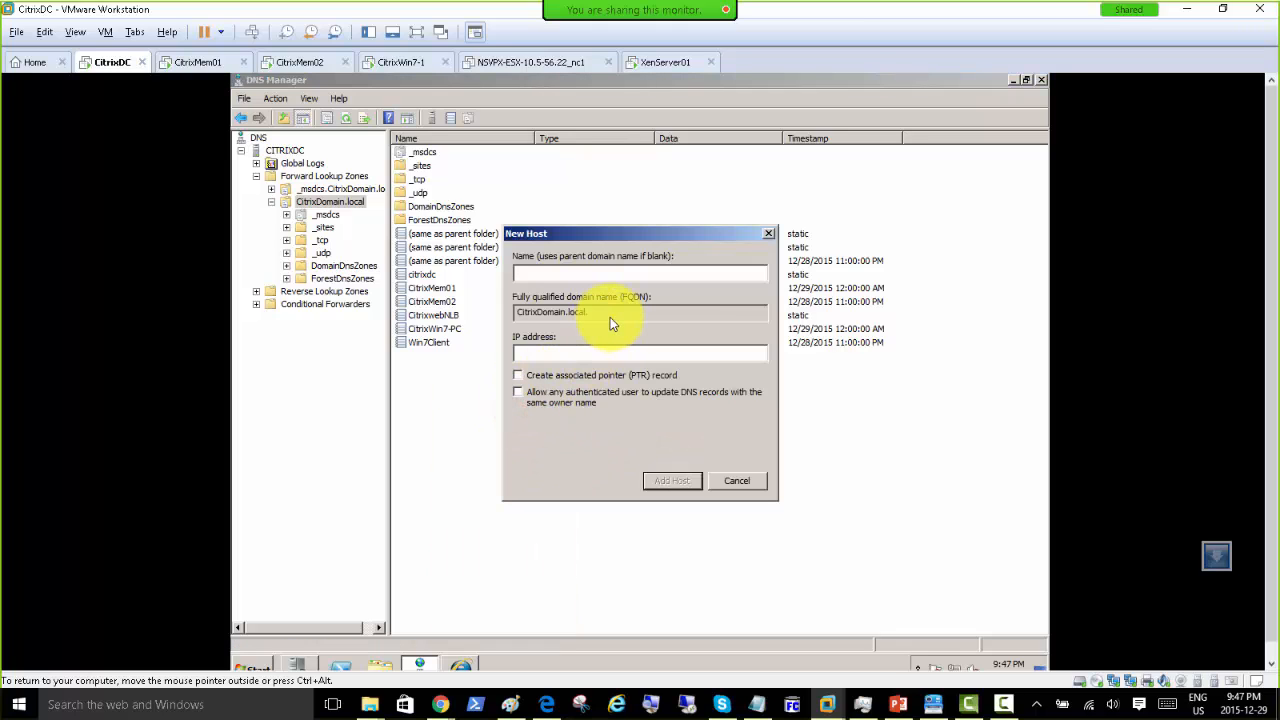
{"action": "type", "text": "Xenserver"}
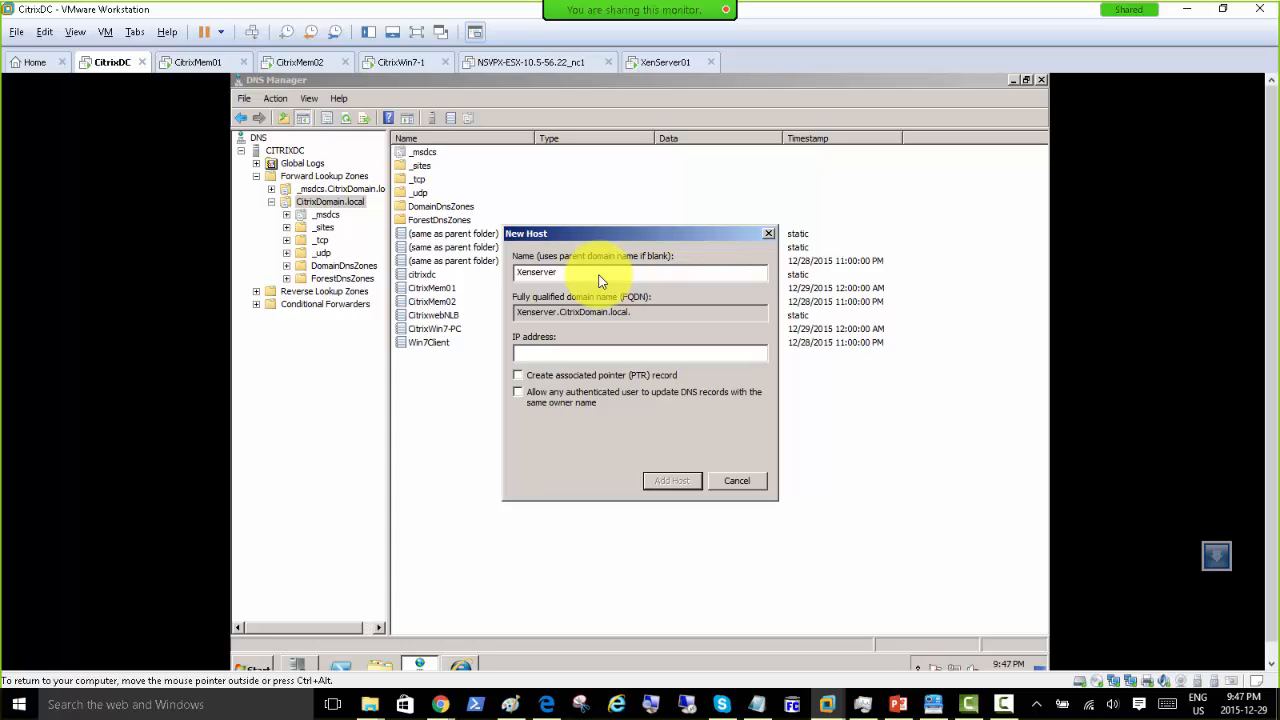
{"action": "type", "text": "01"}
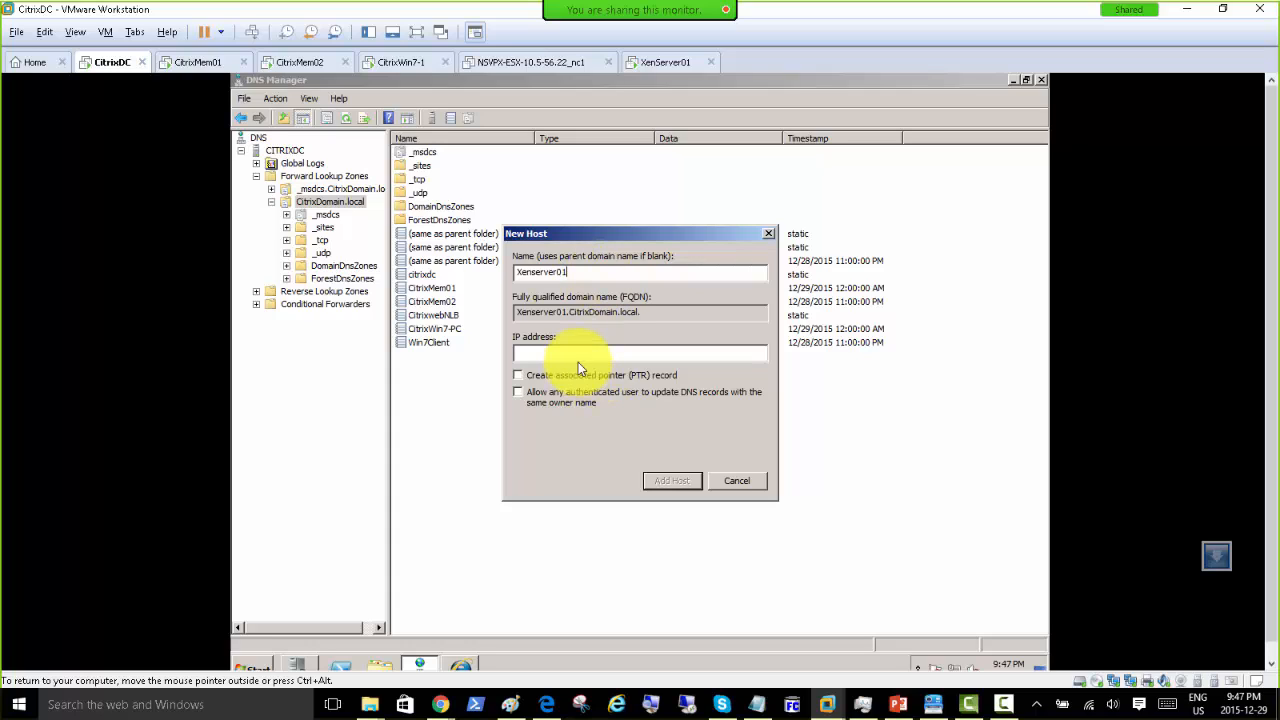
{"action": "left_click", "coordinate": [580, 356]}
{"action": "type", "text": "192.168.200.9"}
{"action": "left_click", "coordinate": [664, 481]}
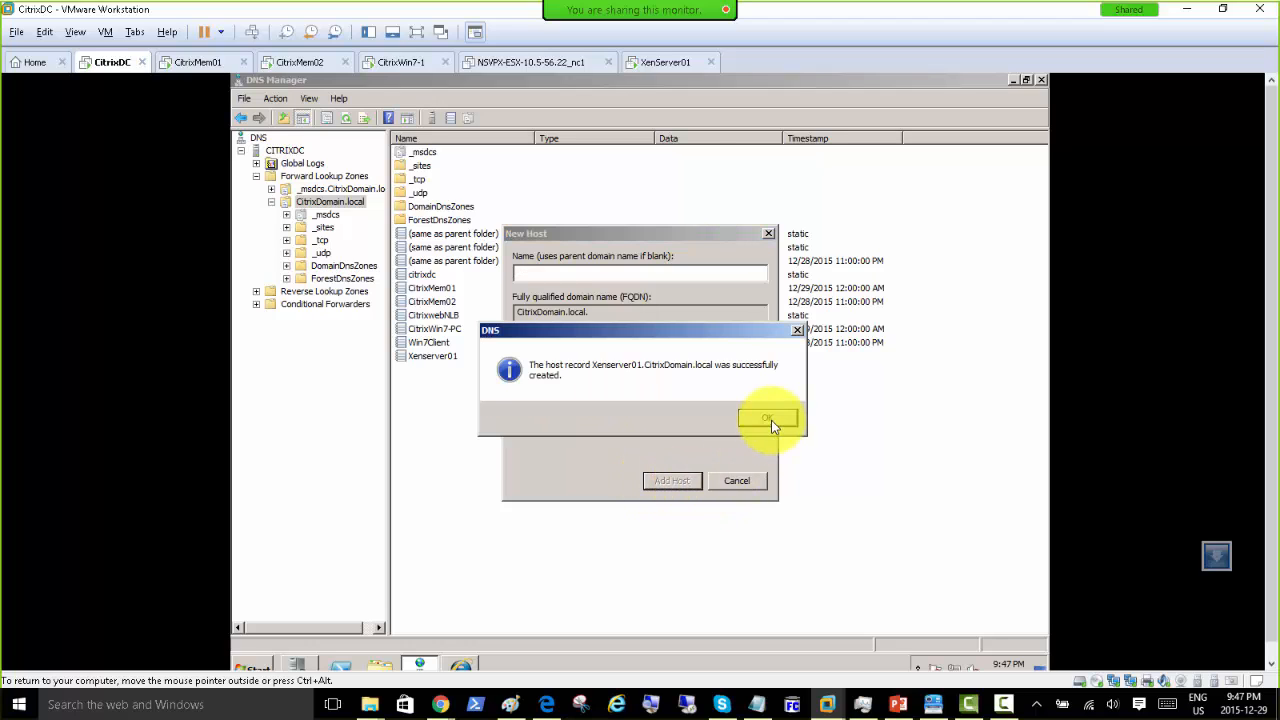
{"action": "left_click", "coordinate": [771, 420]}
{"action": "left_click", "coordinate": [736, 482]}
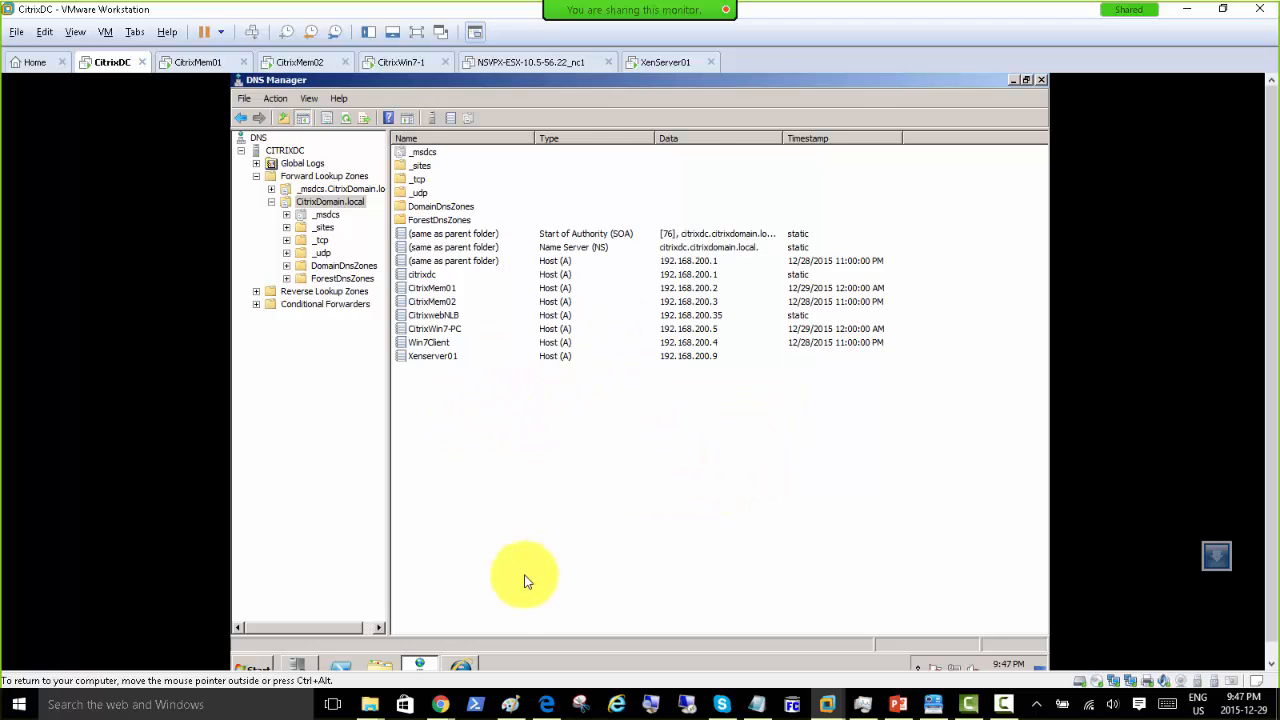
Step: Retry adding the server in XenCenter on CitrixWin7-1 using address 192.168.200.9
{"action": "left_click", "coordinate": [393, 66]}
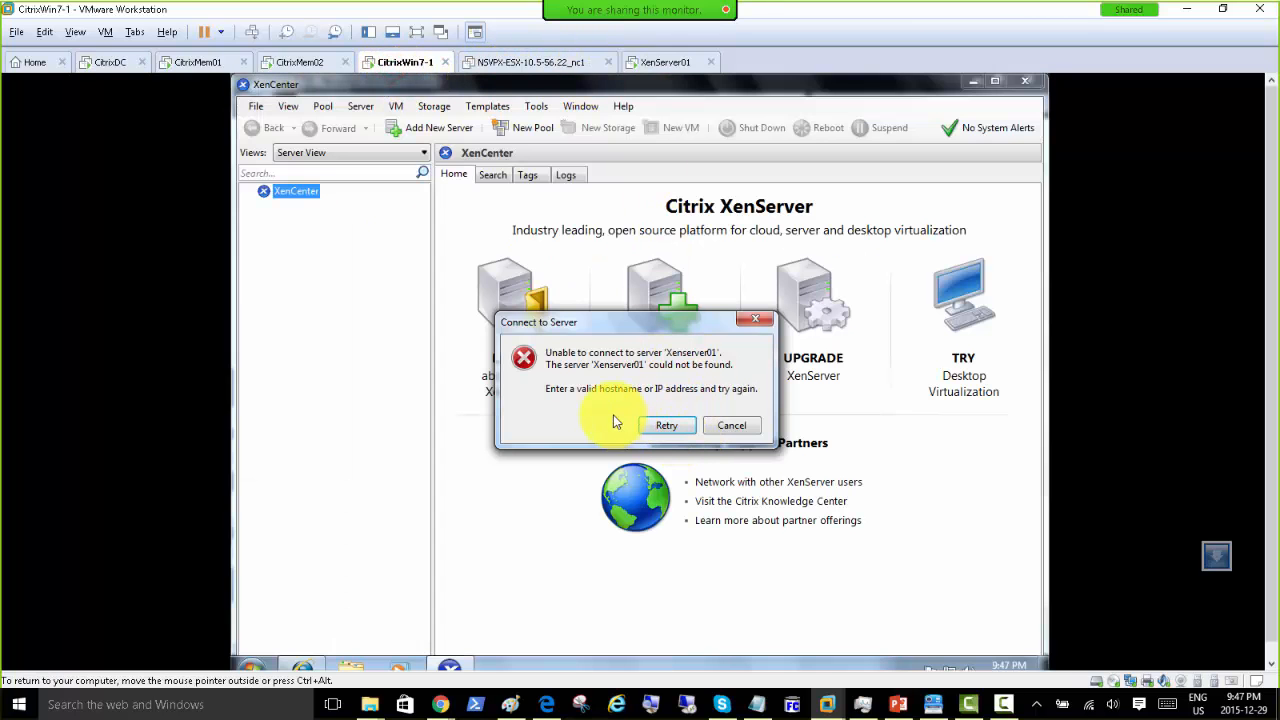
{"action": "left_click", "coordinate": [664, 428]}
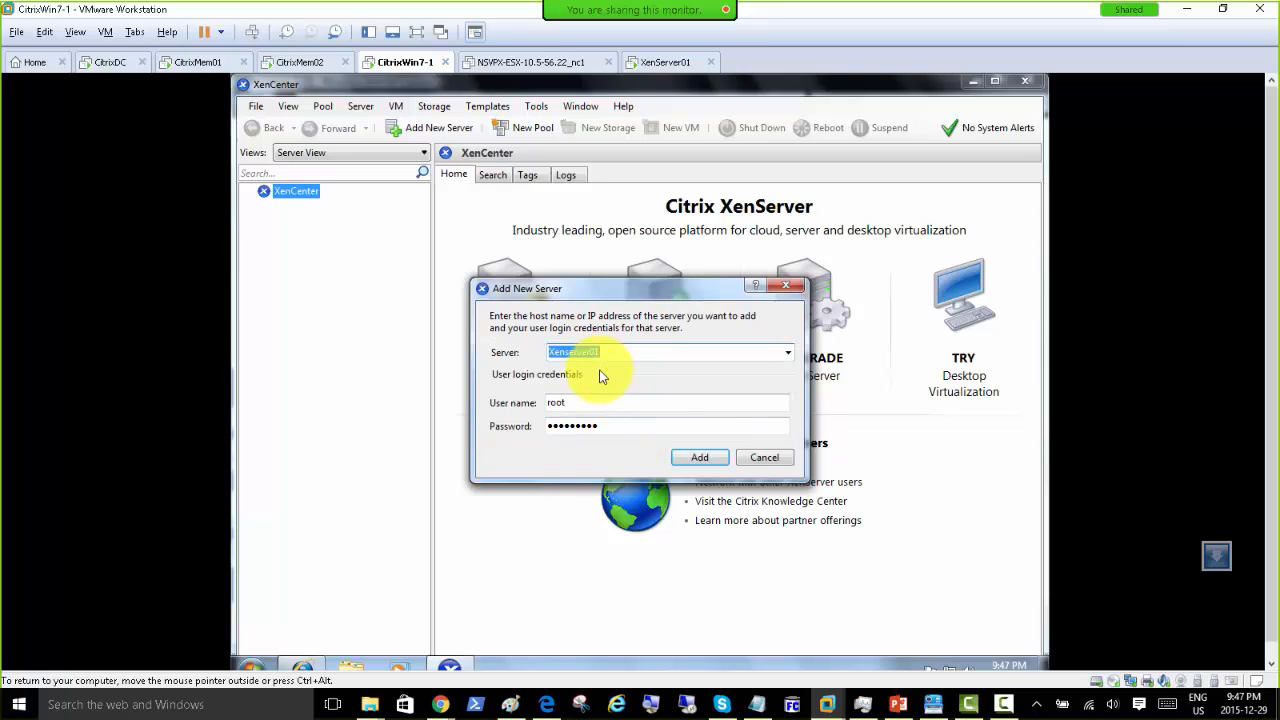
{"action": "type", "text": "192.168.200.9"}
{"action": "left_click", "coordinate": [692, 459]}
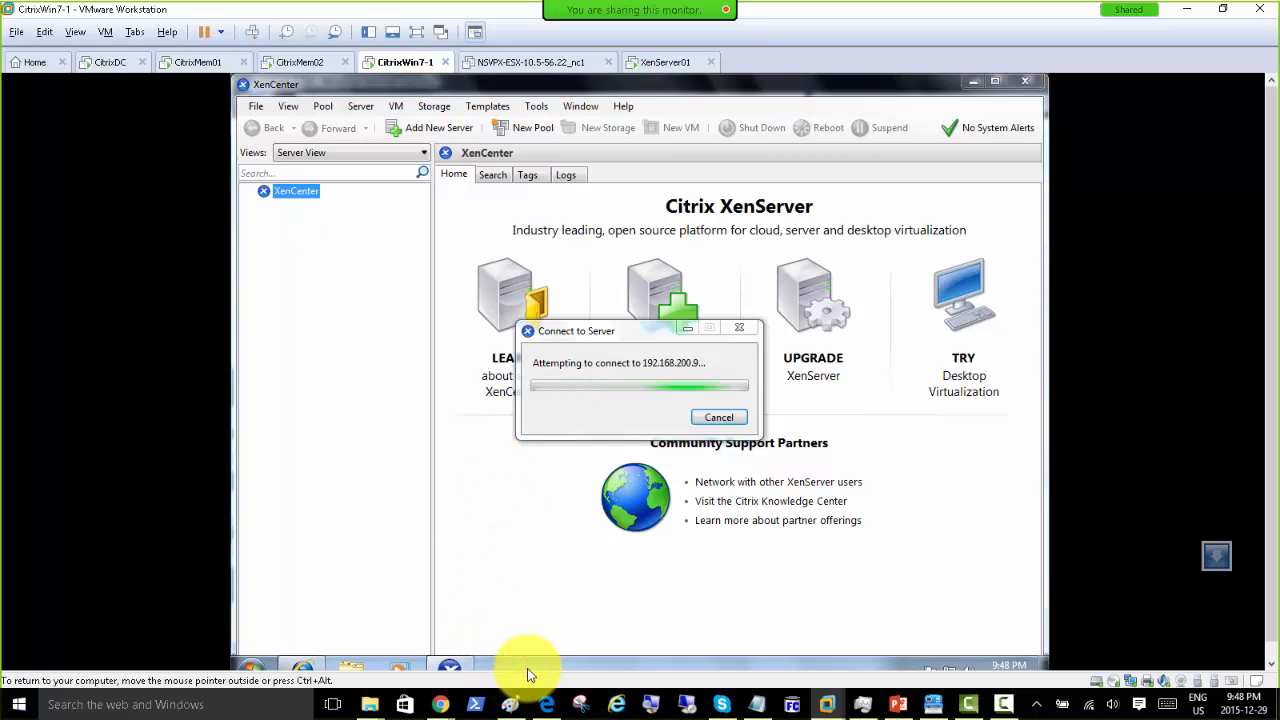
Step: Ping 192.168.200.9 from a command prompt, then minimise the prompt
{"action": "key", "text": "super+r"}
{"action": "type", "text": "cmd"}
{"action": "key", "text": "Return"}
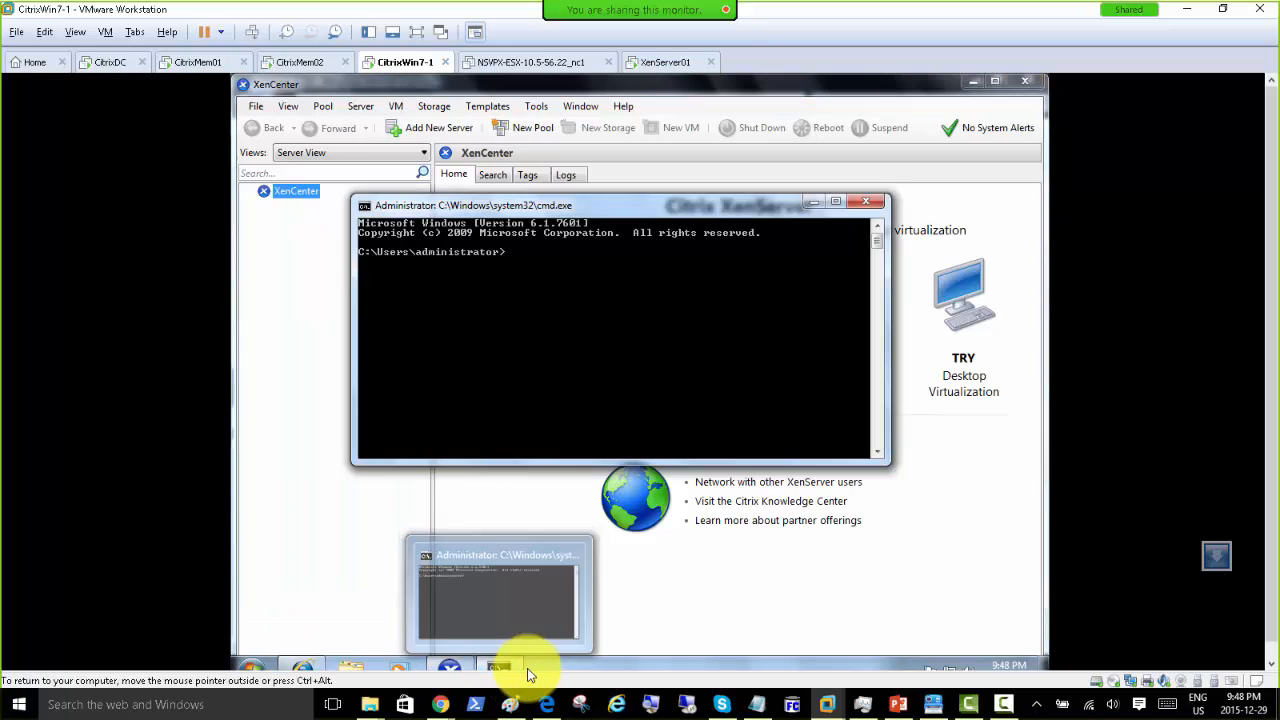
{"action": "type", "text": "ping 19"}
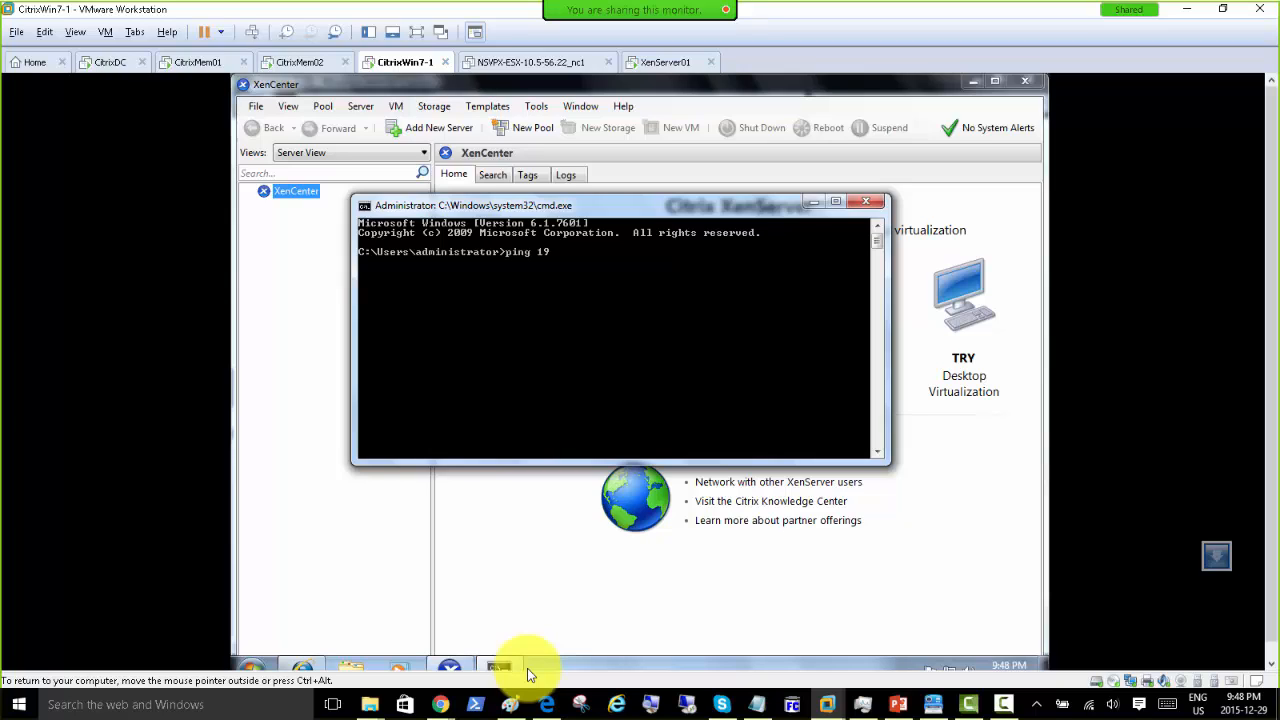
{"action": "type", "text": "2.168.200.9"}
{"action": "key", "text": "Return"}
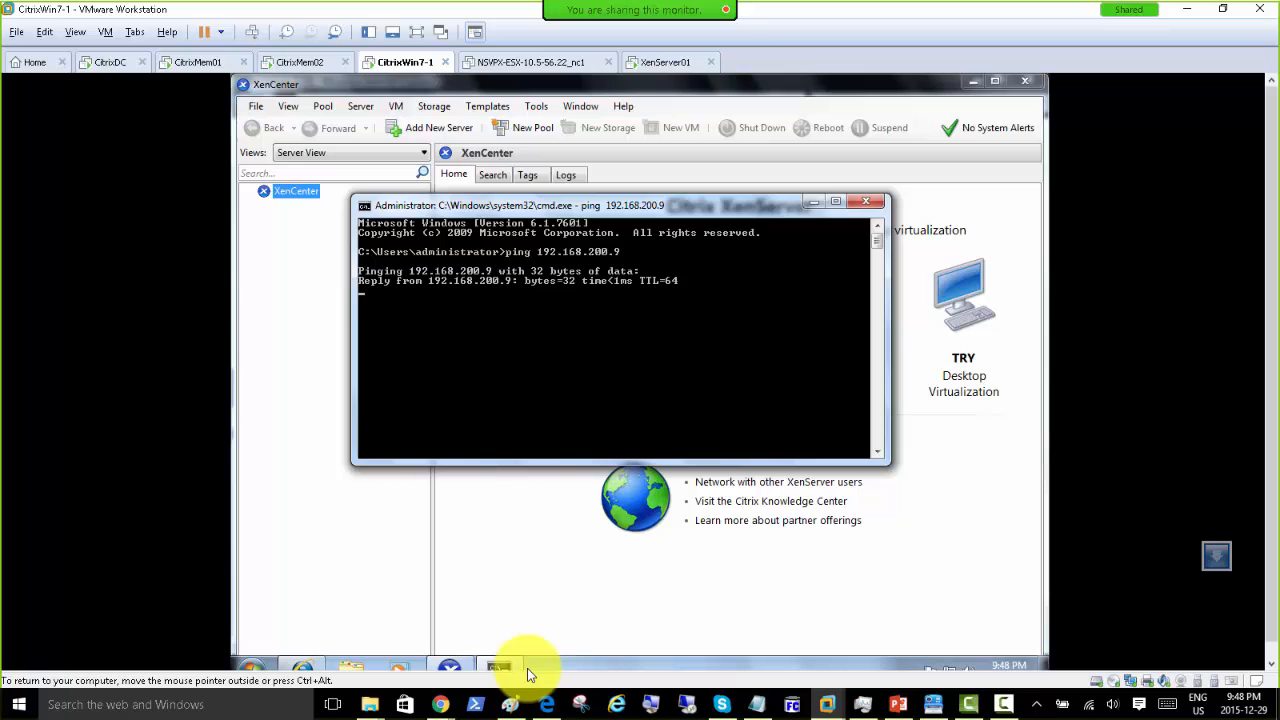
{"action": "left_click", "coordinate": [812, 202]}
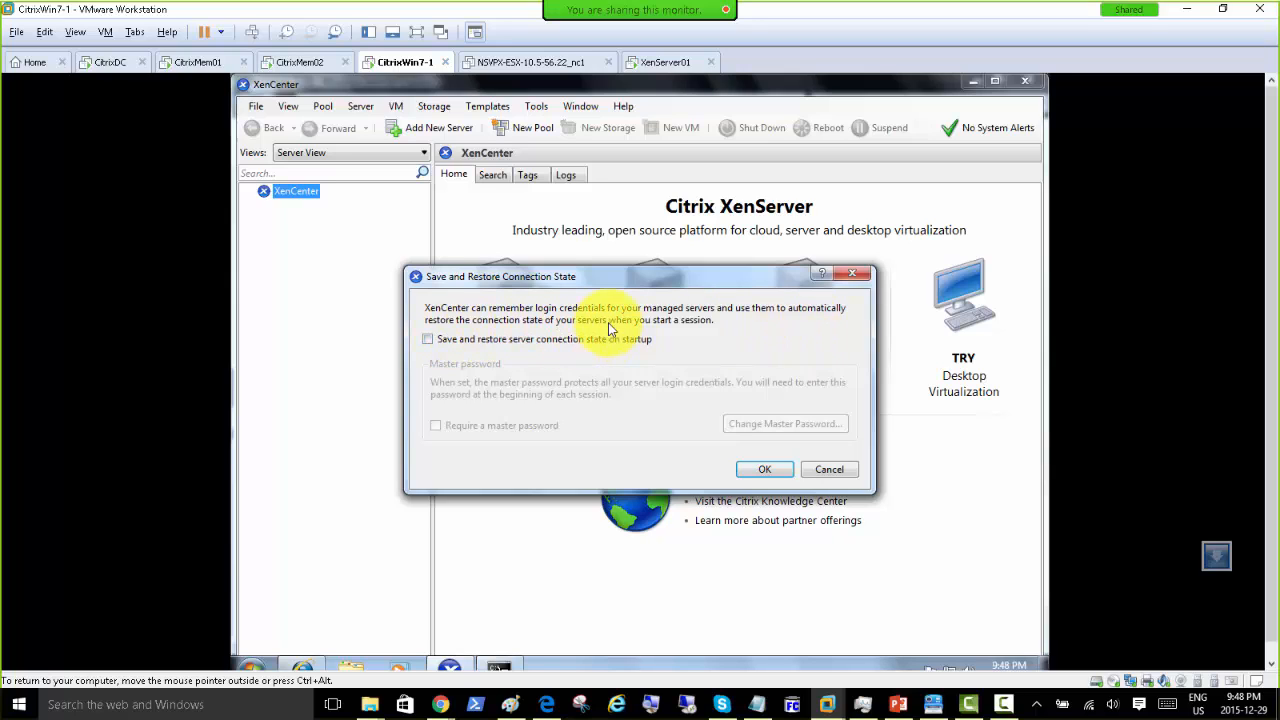
Step: Enable 'Save and restore server connection state on startup', then bring Paint back up
{"action": "left_click", "coordinate": [505, 342]}
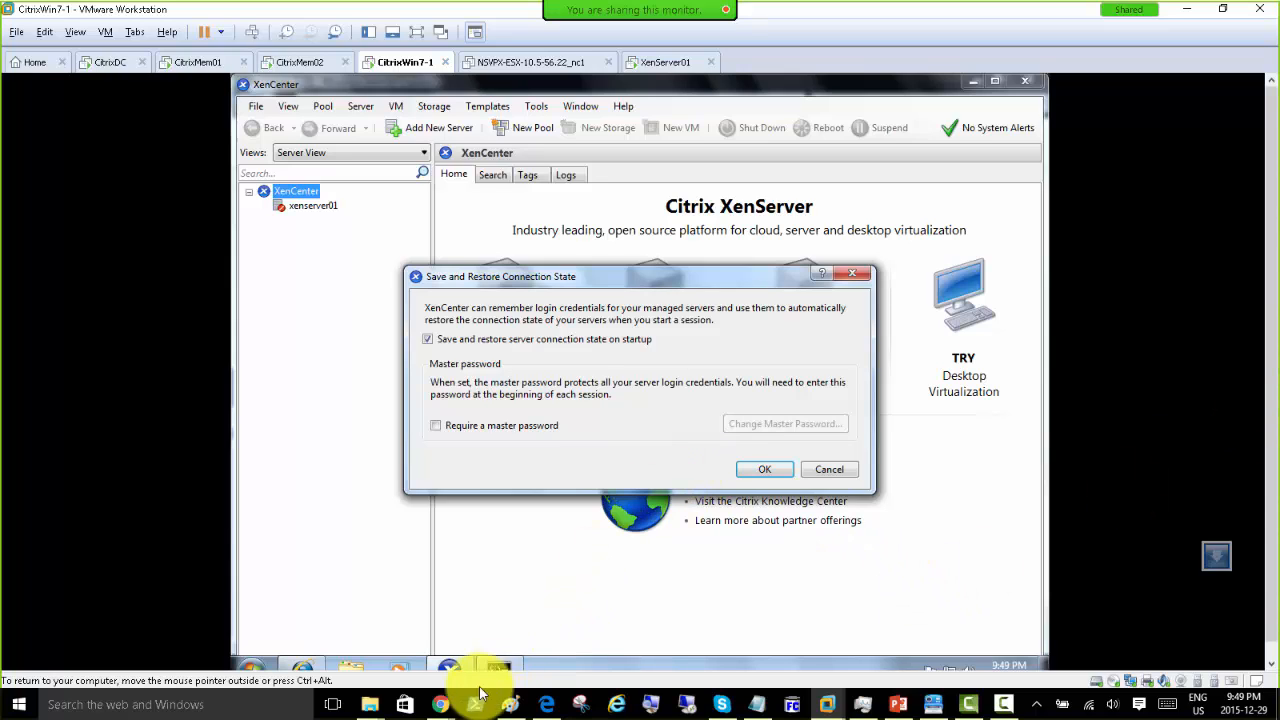
{"action": "left_click", "coordinate": [510, 706]}
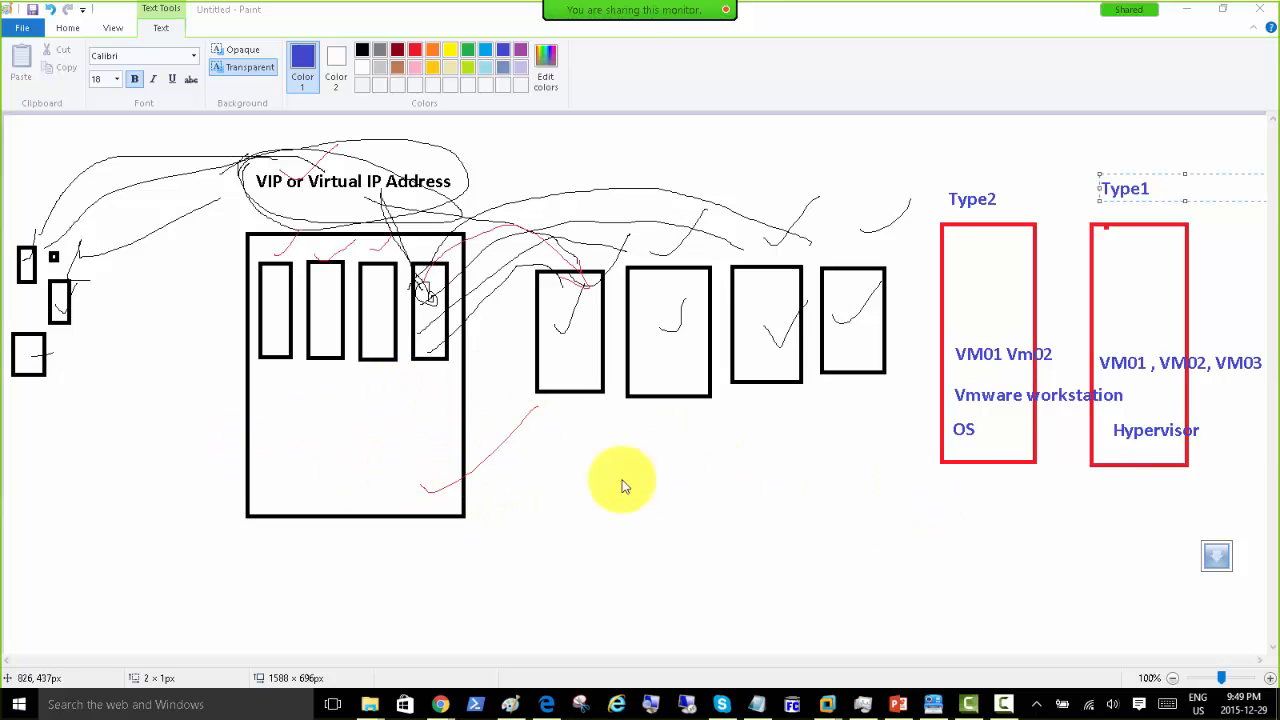
Step: Commit the Type1 label and sketch a blue Pencil box below the diagram
{"action": "left_click", "coordinate": [517, 530]}
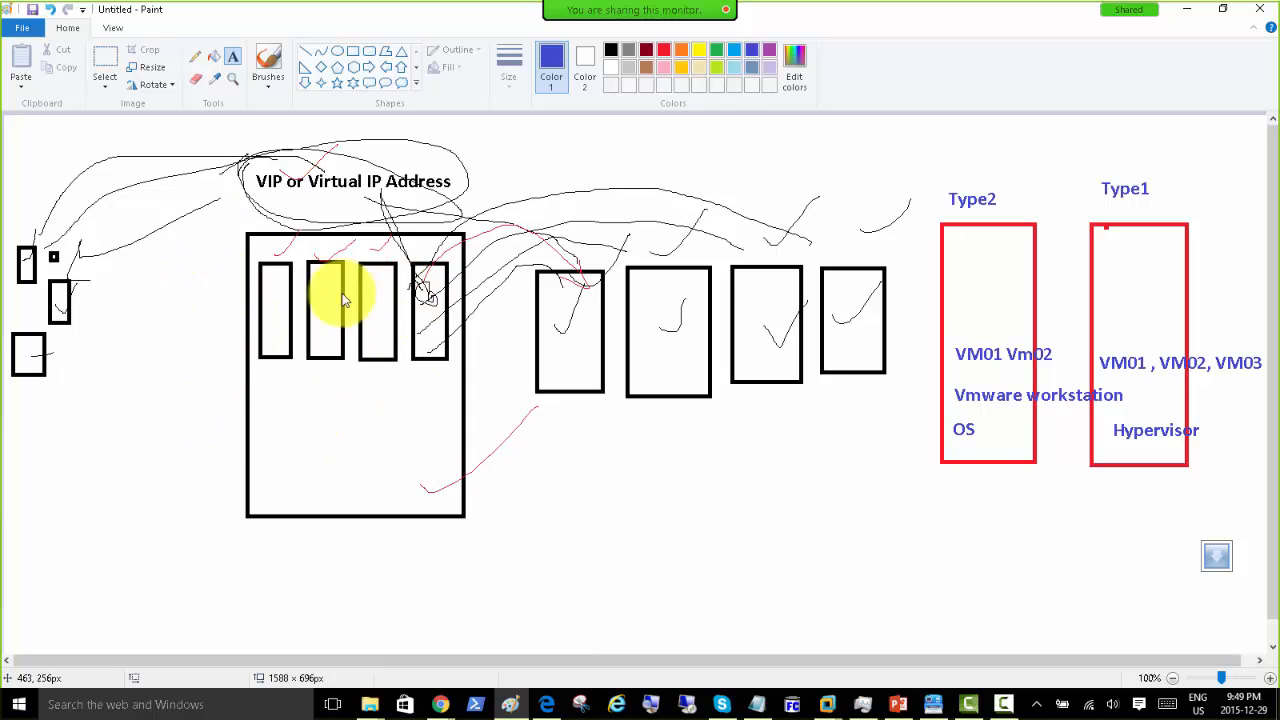
{"action": "left_click", "coordinate": [196, 56]}
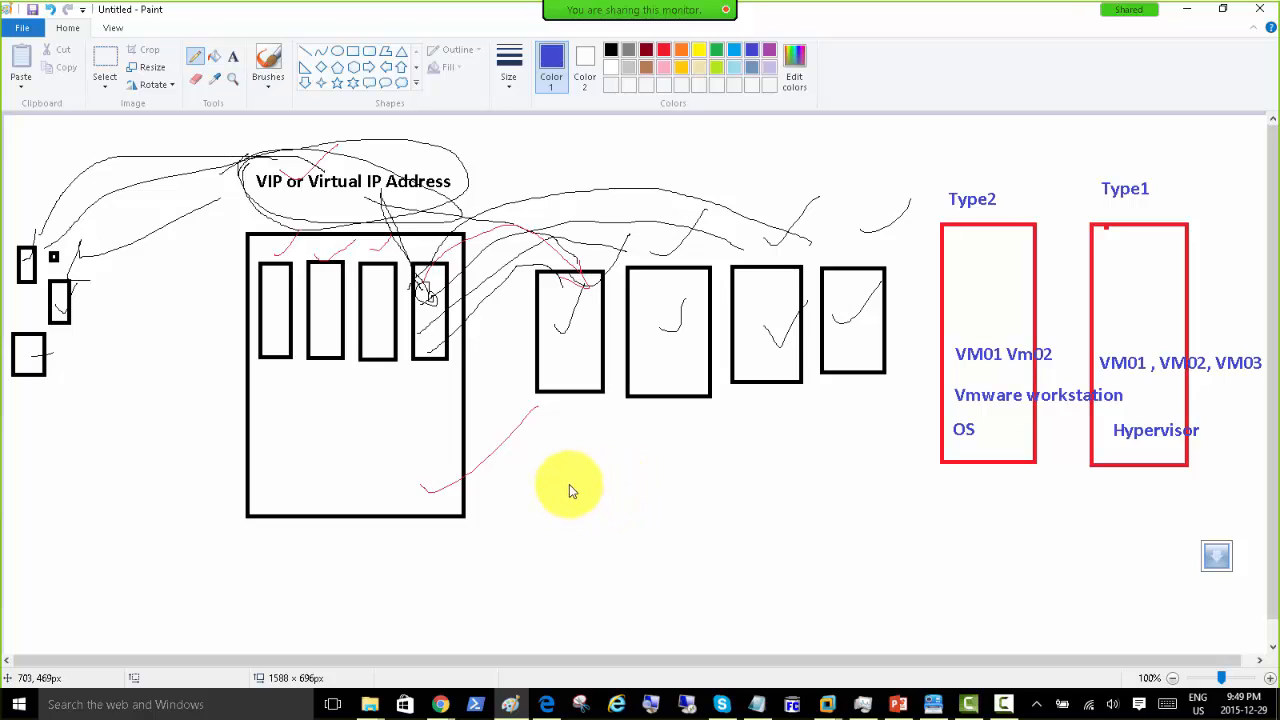
{"action": "mouse_move", "coordinate": [609, 480]}
{"action": "left_mouse_down"}
{"action": "mouse_move", "coordinate": [657, 554]}
{"action": "mouse_move", "coordinate": [418, 268]}
{"action": "left_mouse_up"}
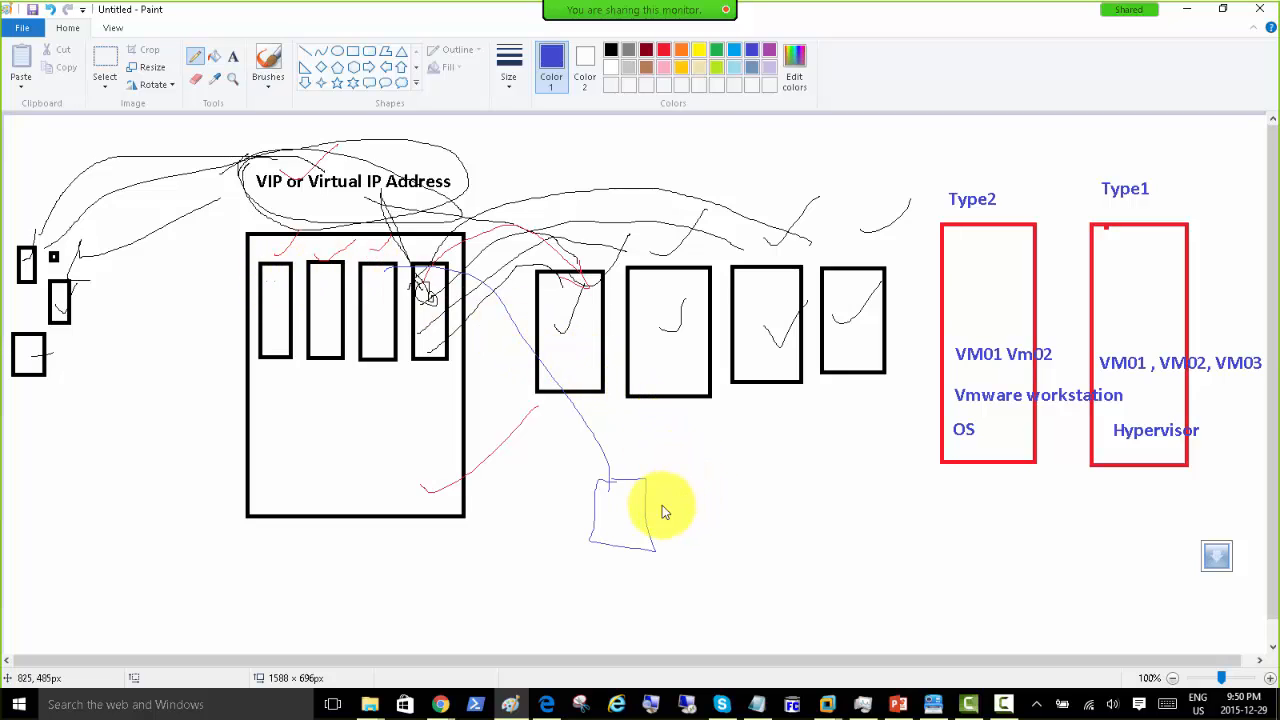
Step: Extend the blue line to the small box and loop blue curves around the left boxes and both hypervisor boxes
{"action": "left_click_drag", "start_coordinate": [664, 486], "coordinate": [672, 476]}
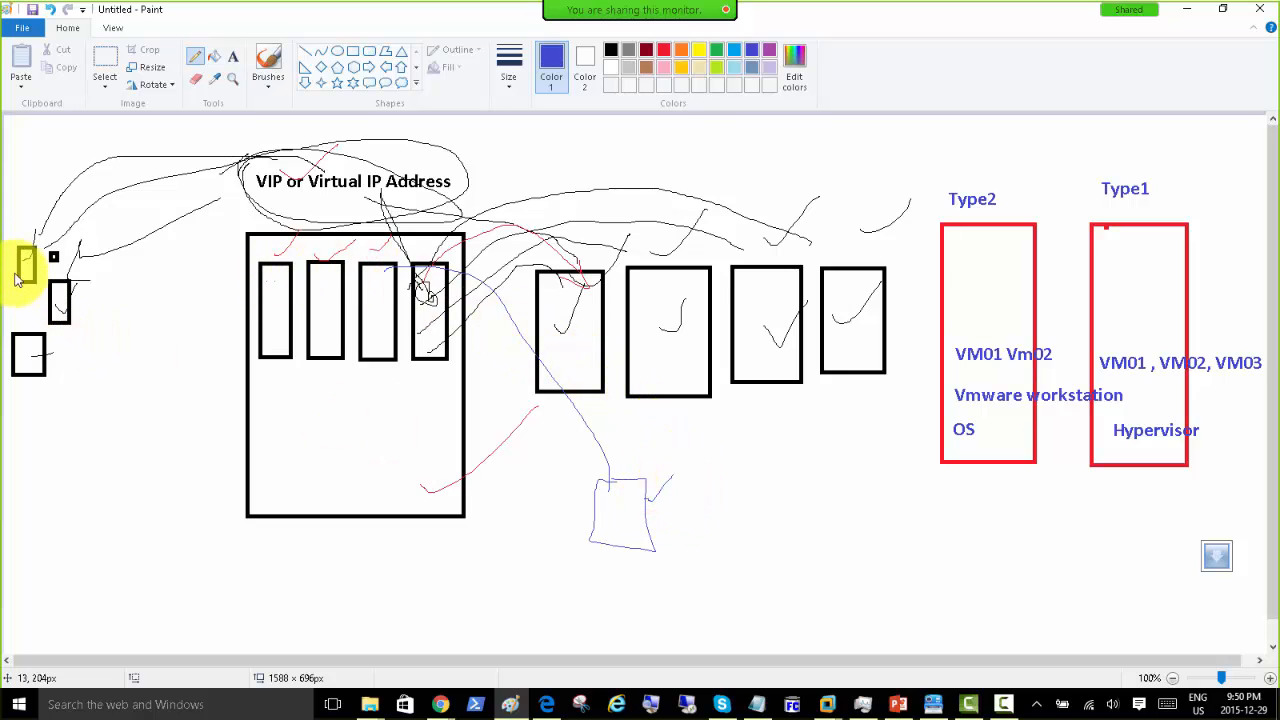
{"action": "mouse_move", "coordinate": [8, 232]}
{"action": "left_mouse_down"}
{"action": "mouse_move", "coordinate": [98, 278]}
{"action": "mouse_move", "coordinate": [88, 392]}
{"action": "mouse_move", "coordinate": [14, 440]}
{"action": "left_mouse_up"}
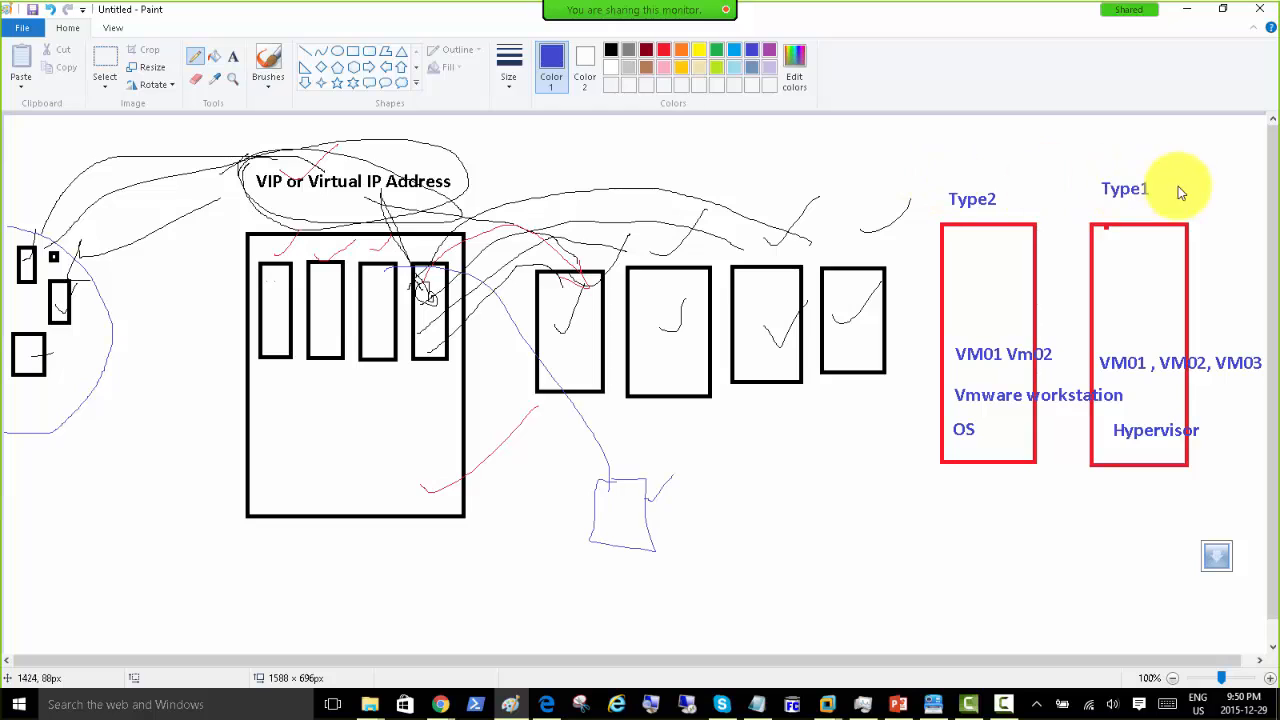
{"action": "mouse_move", "coordinate": [1203, 180]}
{"action": "left_mouse_down"}
{"action": "mouse_move", "coordinate": [963, 183]}
{"action": "mouse_move", "coordinate": [970, 468]}
{"action": "left_mouse_up"}
{"action": "mouse_move", "coordinate": [1042, 490]}
{"action": "left_mouse_down"}
{"action": "mouse_move", "coordinate": [1203, 417]}
{"action": "mouse_move", "coordinate": [1190, 292]}
{"action": "left_mouse_up"}
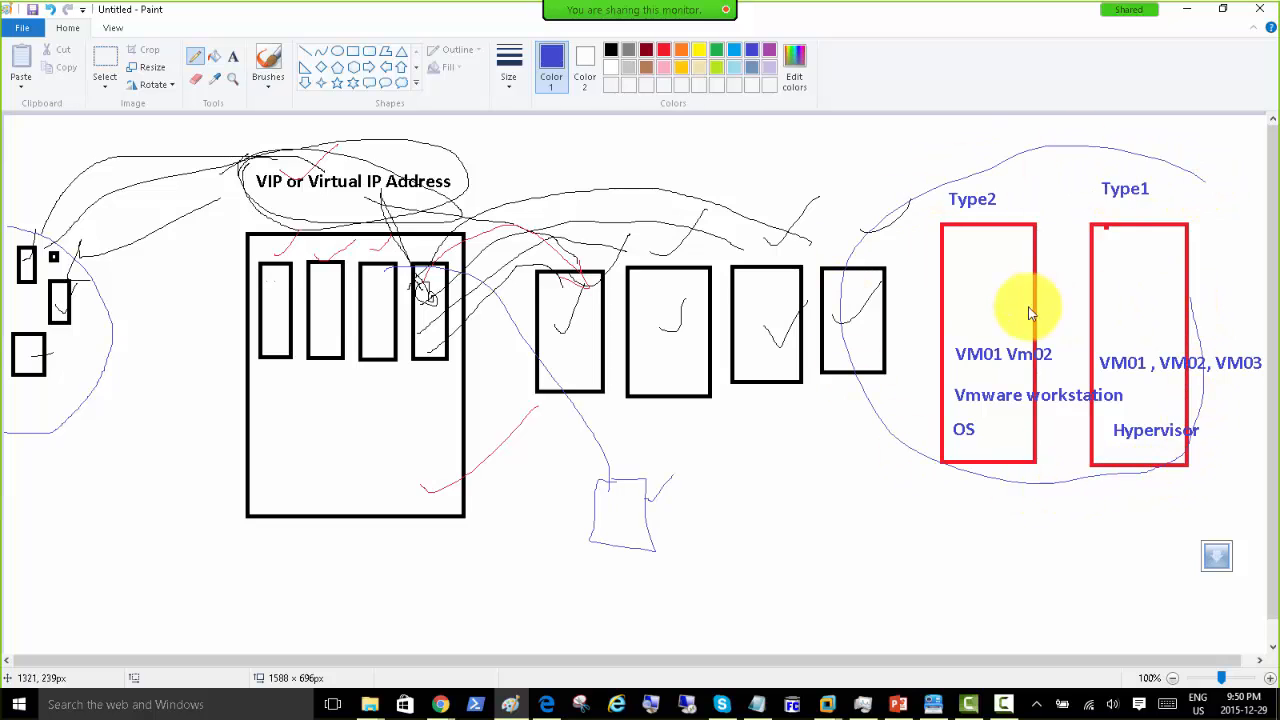
Step: Draw thin blue lines linking the Type2 box and small blue box to the left rectangles, plus two short strokes
{"action": "mouse_move", "coordinate": [976, 288]}
{"action": "left_mouse_down"}
{"action": "mouse_move", "coordinate": [371, 260]}
{"action": "mouse_move", "coordinate": [272, 280]}
{"action": "left_mouse_up"}
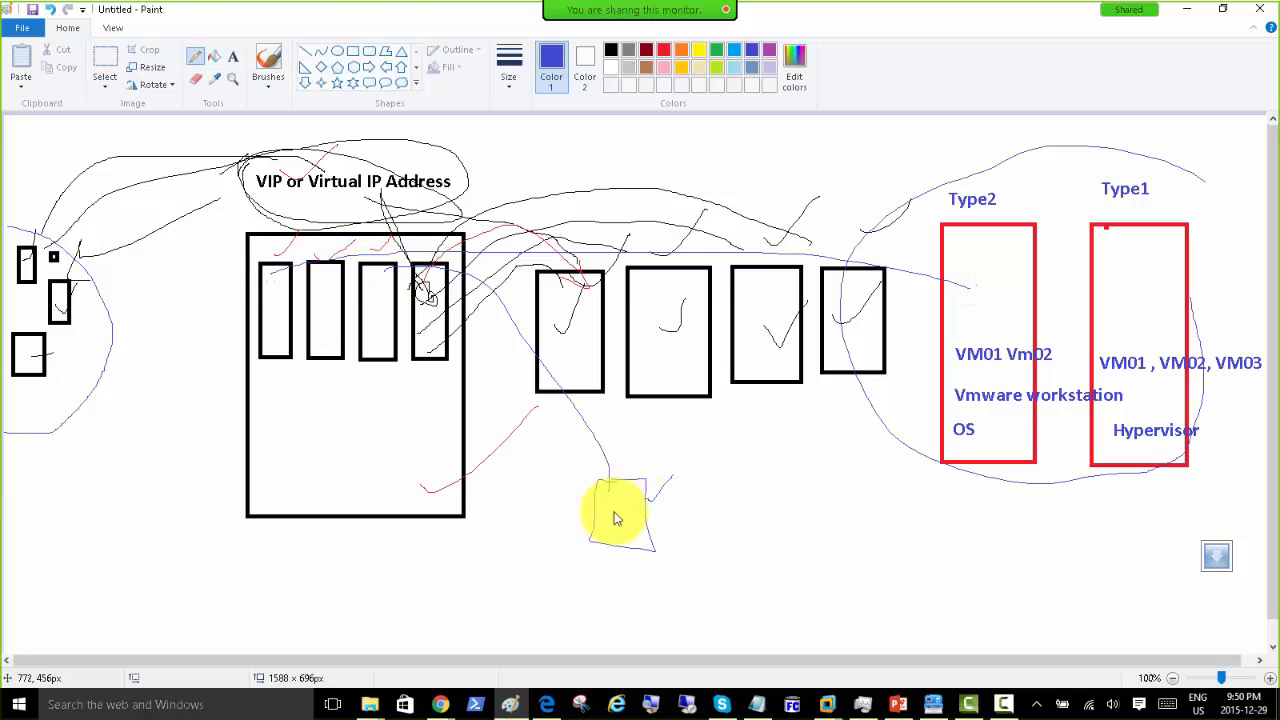
{"action": "left_click_drag", "start_coordinate": [598, 484], "coordinate": [277, 320]}
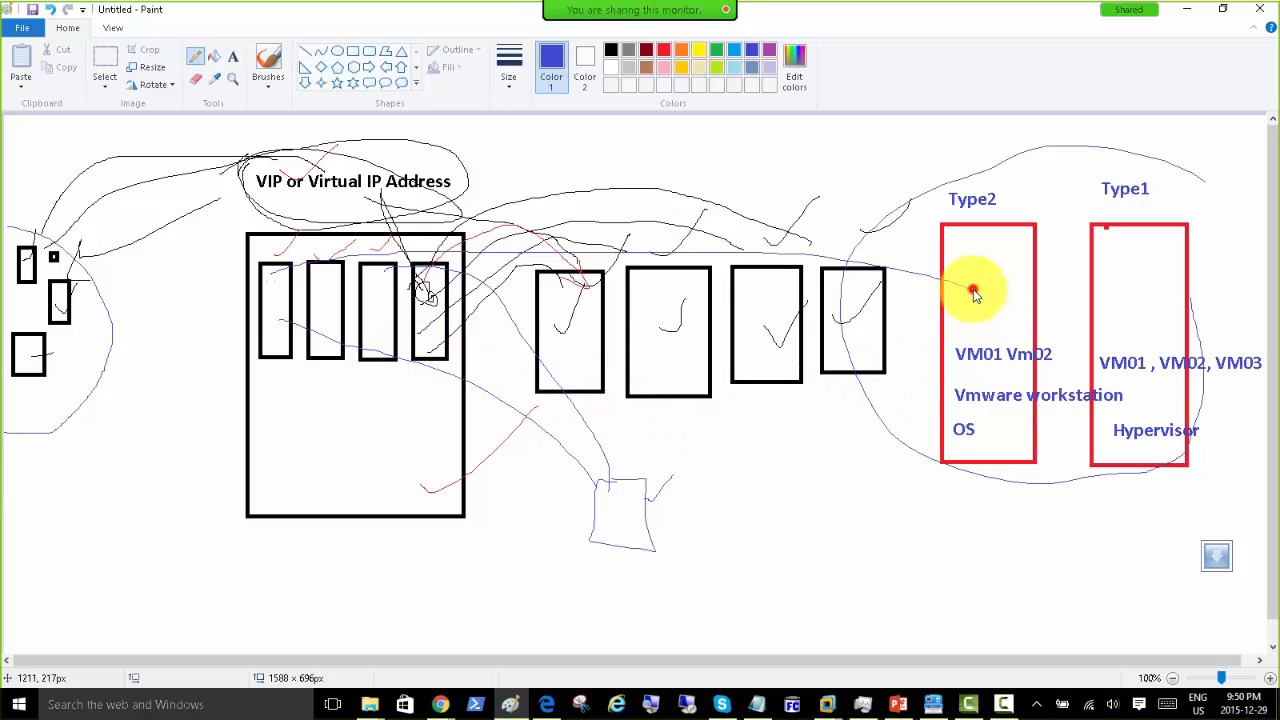
{"action": "mouse_move", "coordinate": [880, 172]}
{"action": "left_mouse_down"}
{"action": "mouse_move", "coordinate": [909, 192]}
{"action": "mouse_move", "coordinate": [952, 137]}
{"action": "left_mouse_up"}
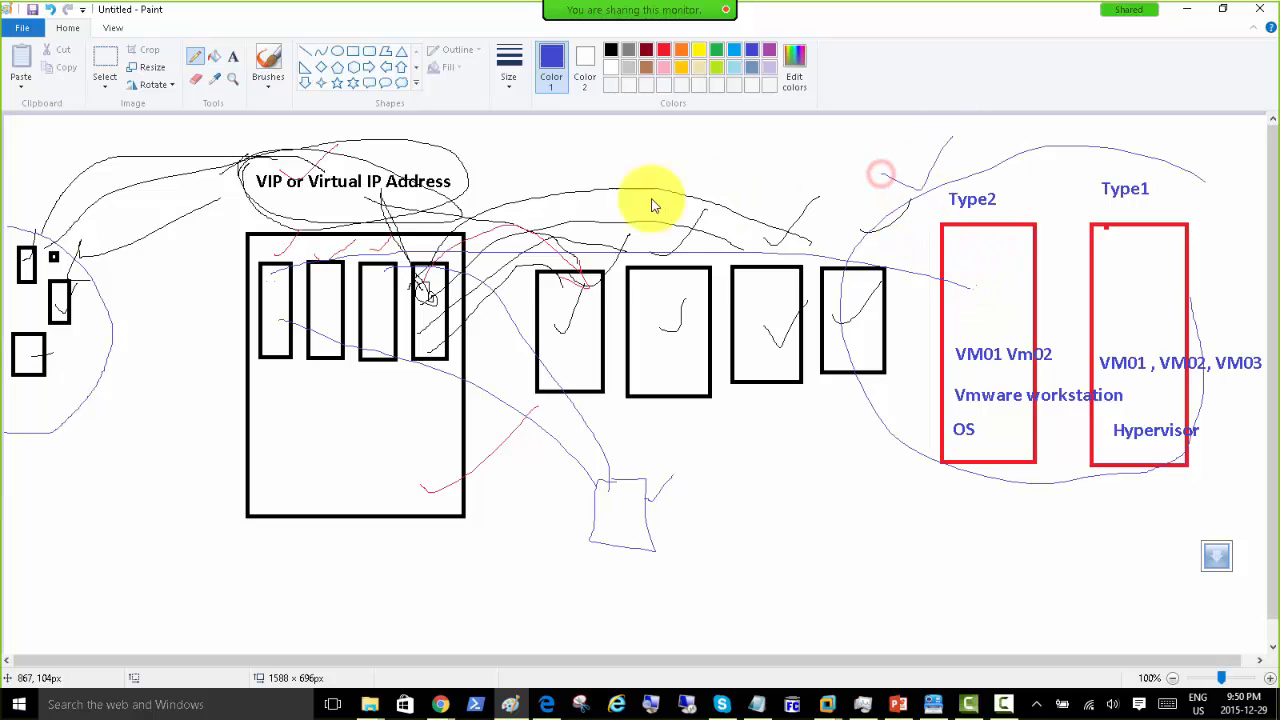
{"action": "left_click_drag", "start_coordinate": [466, 168], "coordinate": [491, 137]}
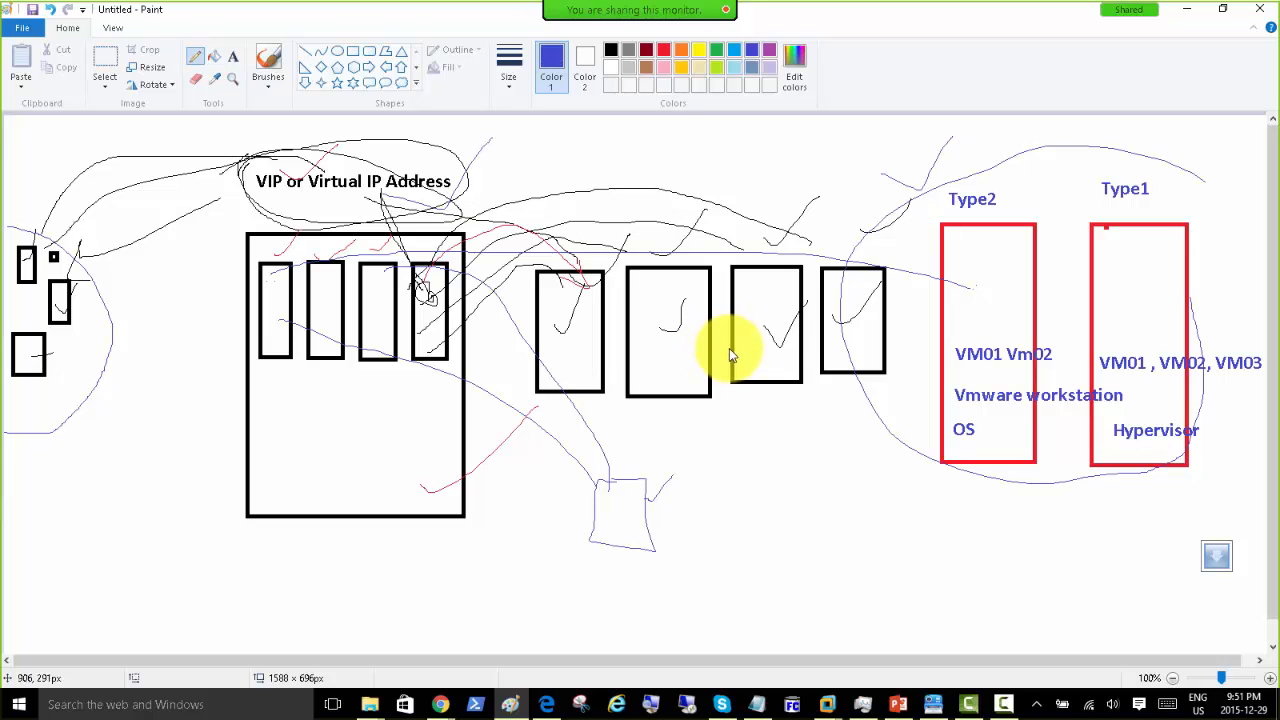
Step: Switch to the CitrixWin7-1 VM and turn off saving server connection state on startup
{"action": "left_click", "coordinate": [827, 702]}
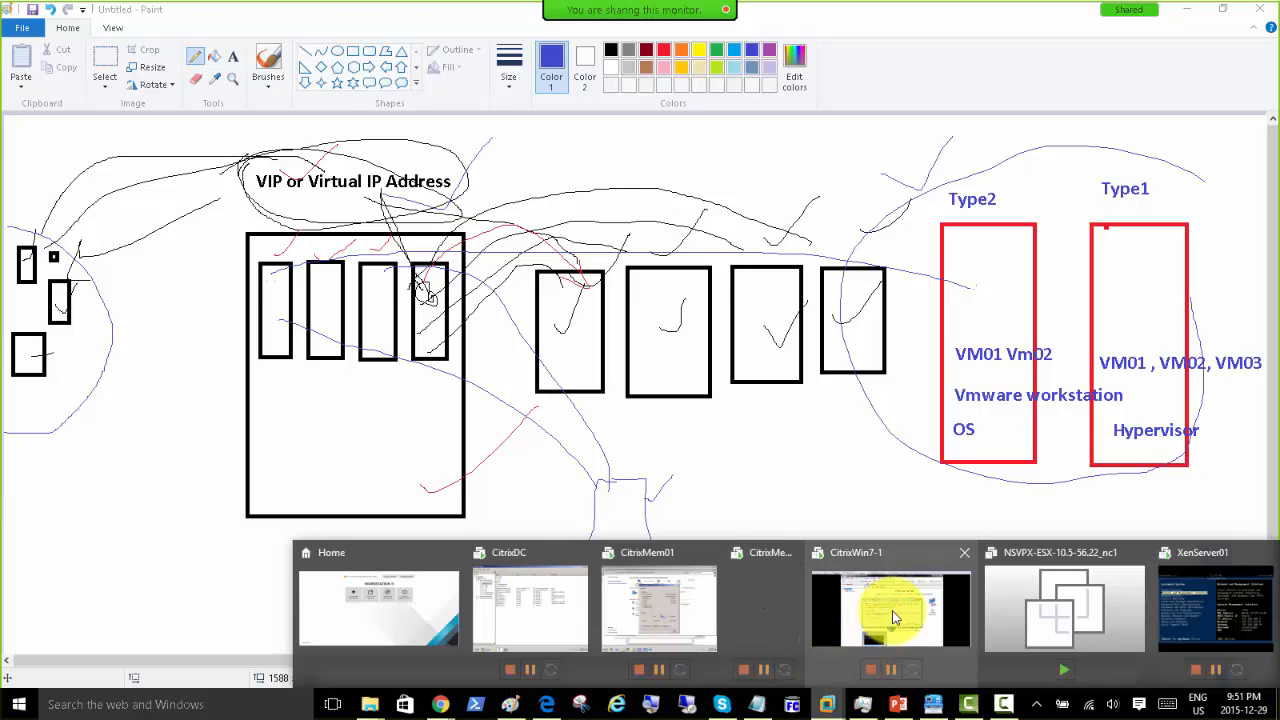
{"action": "left_click", "coordinate": [888, 603]}
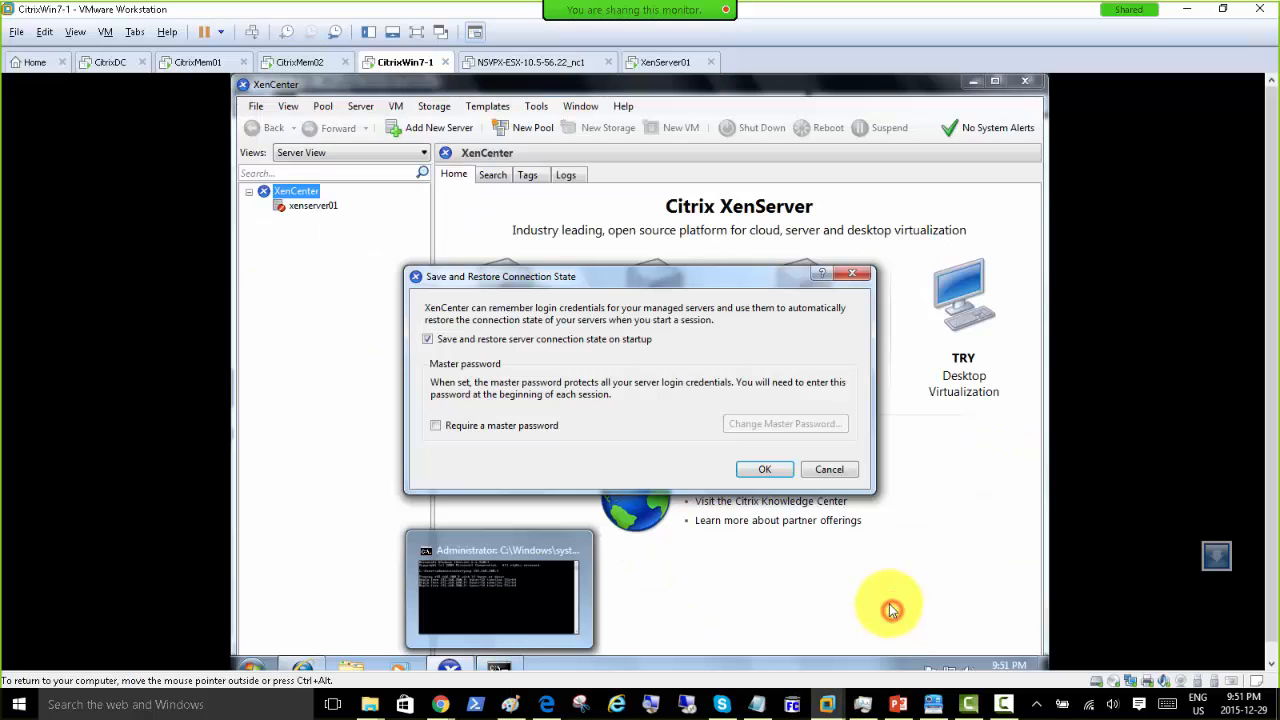
{"action": "left_click", "coordinate": [472, 341]}
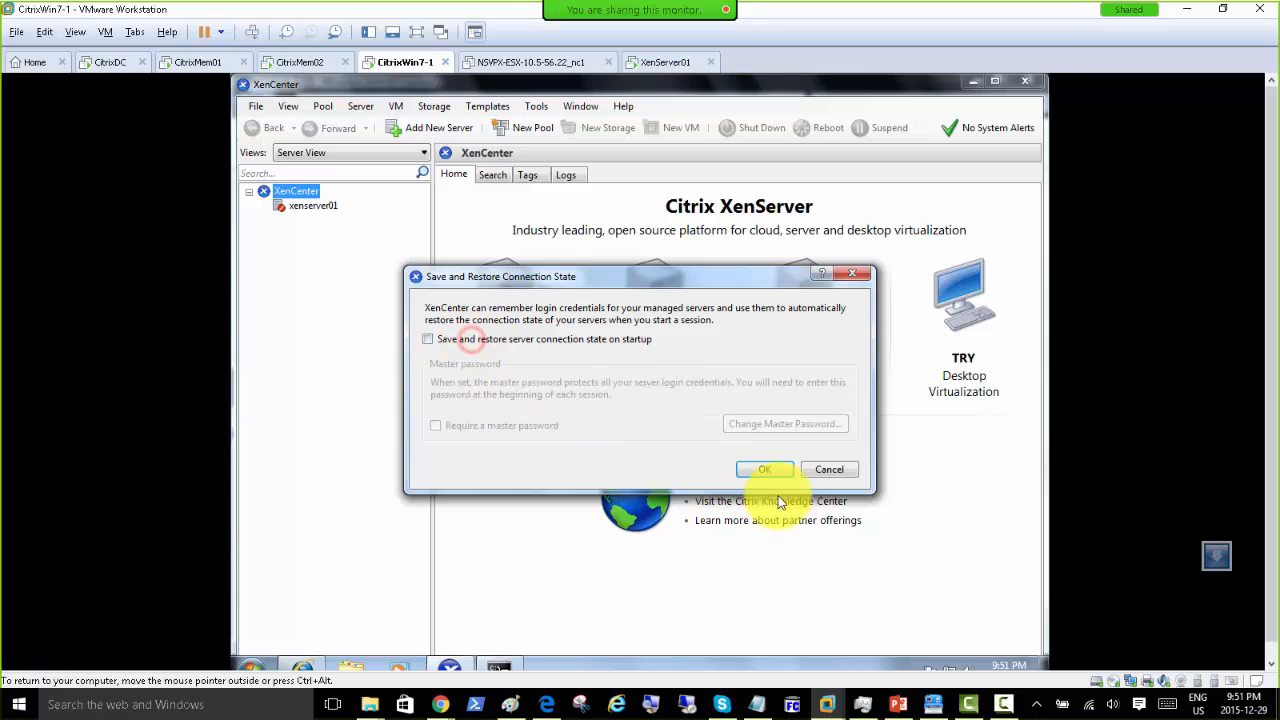
{"action": "left_click", "coordinate": [765, 470]}
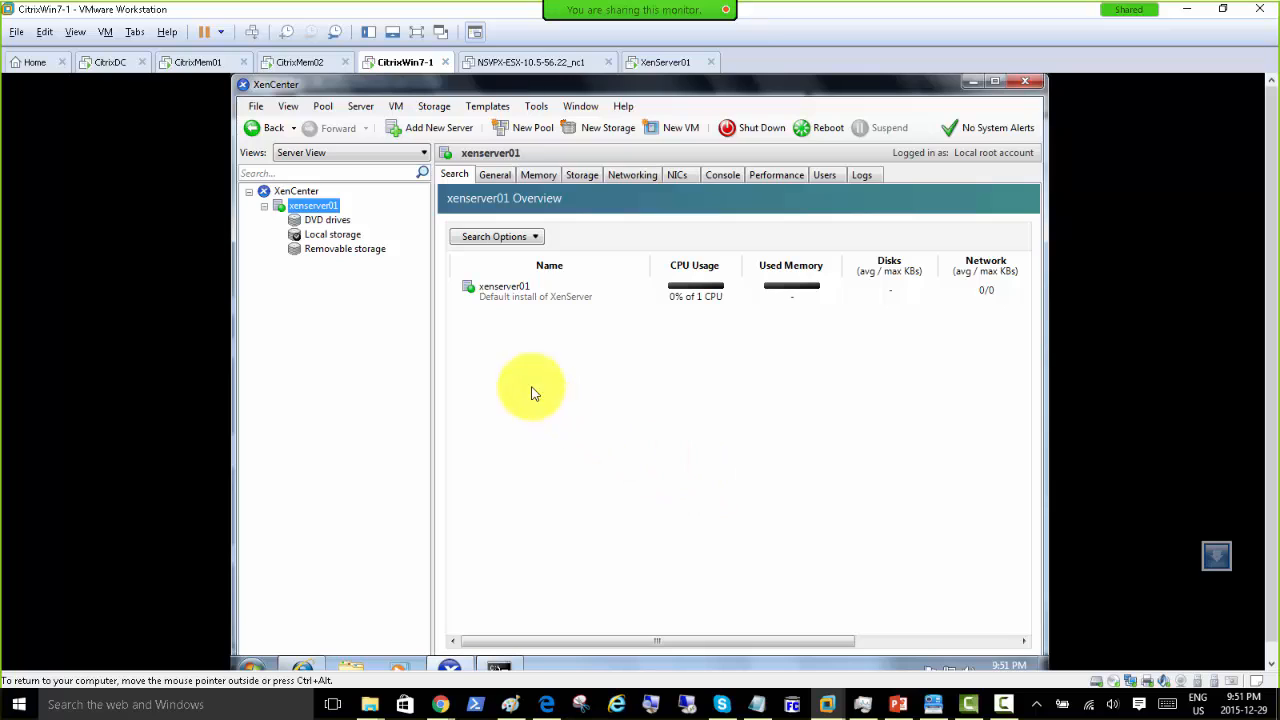
Step: Close XenCenter and the XenServer 6.2.0 web page, then bring up the guest's Start menu
{"action": "left_click", "coordinate": [1024, 89]}
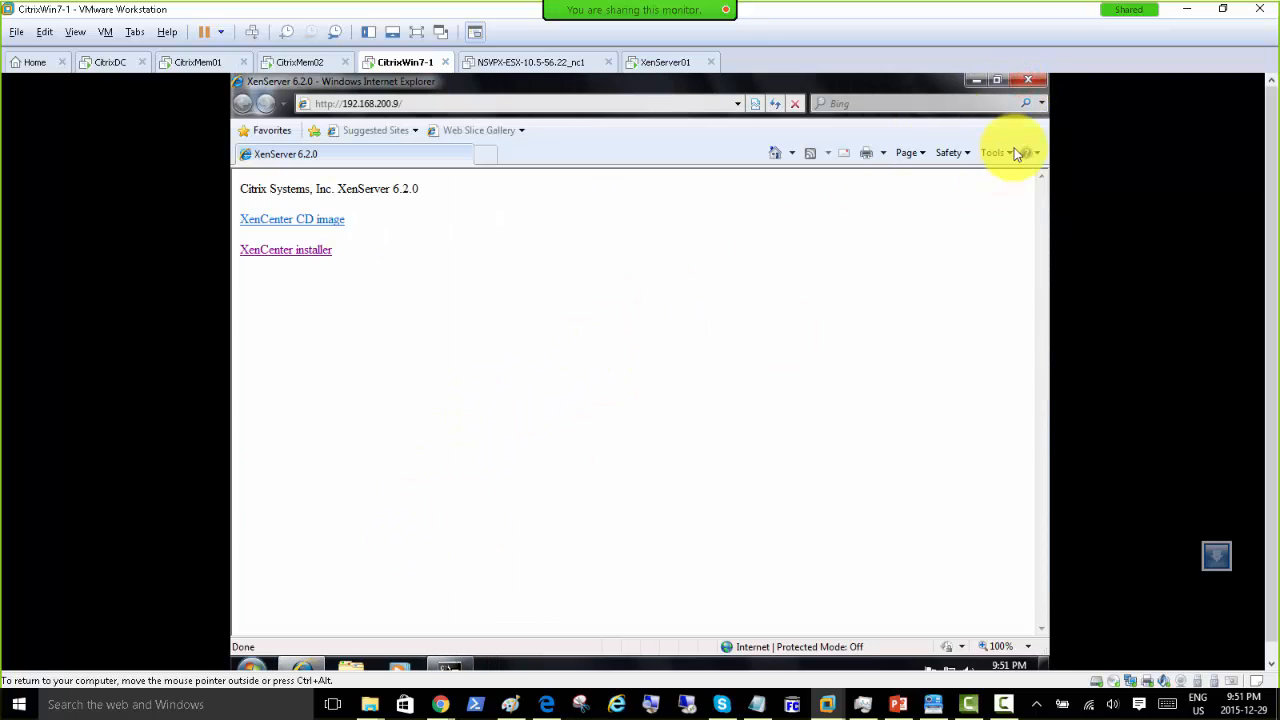
{"action": "left_click", "coordinate": [1018, 84]}
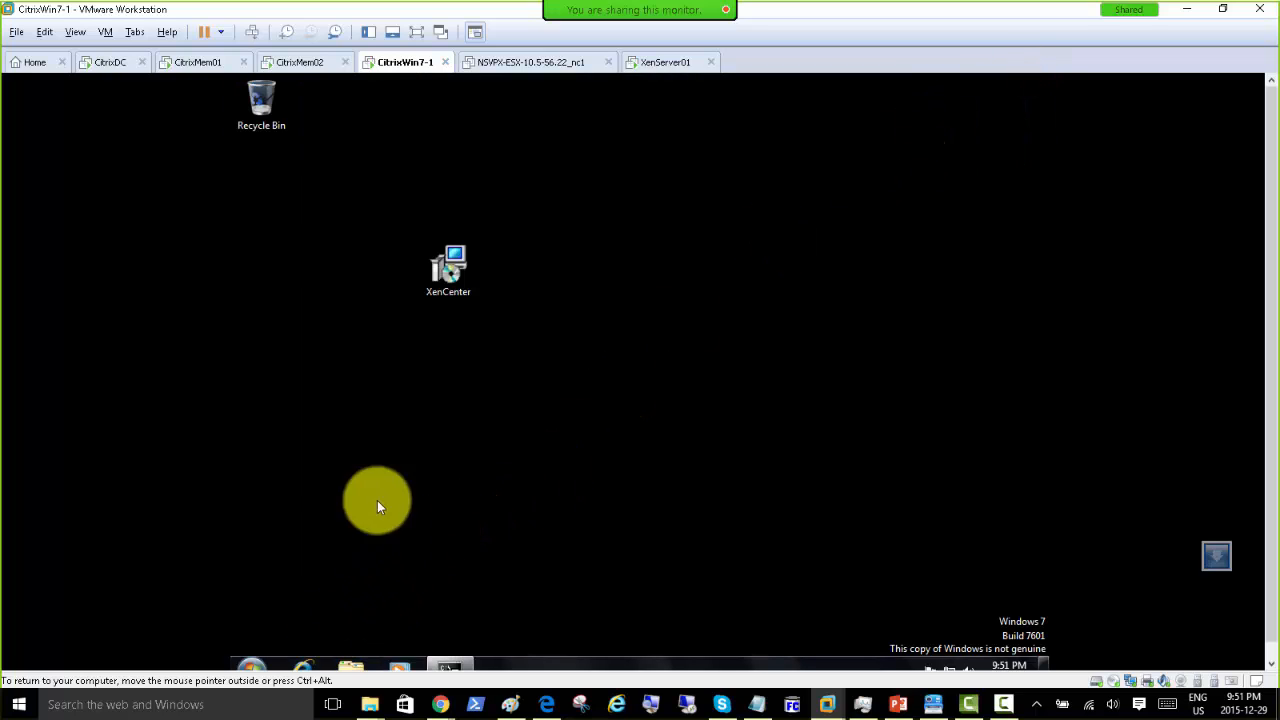
{"action": "left_click", "coordinate": [251, 668]}
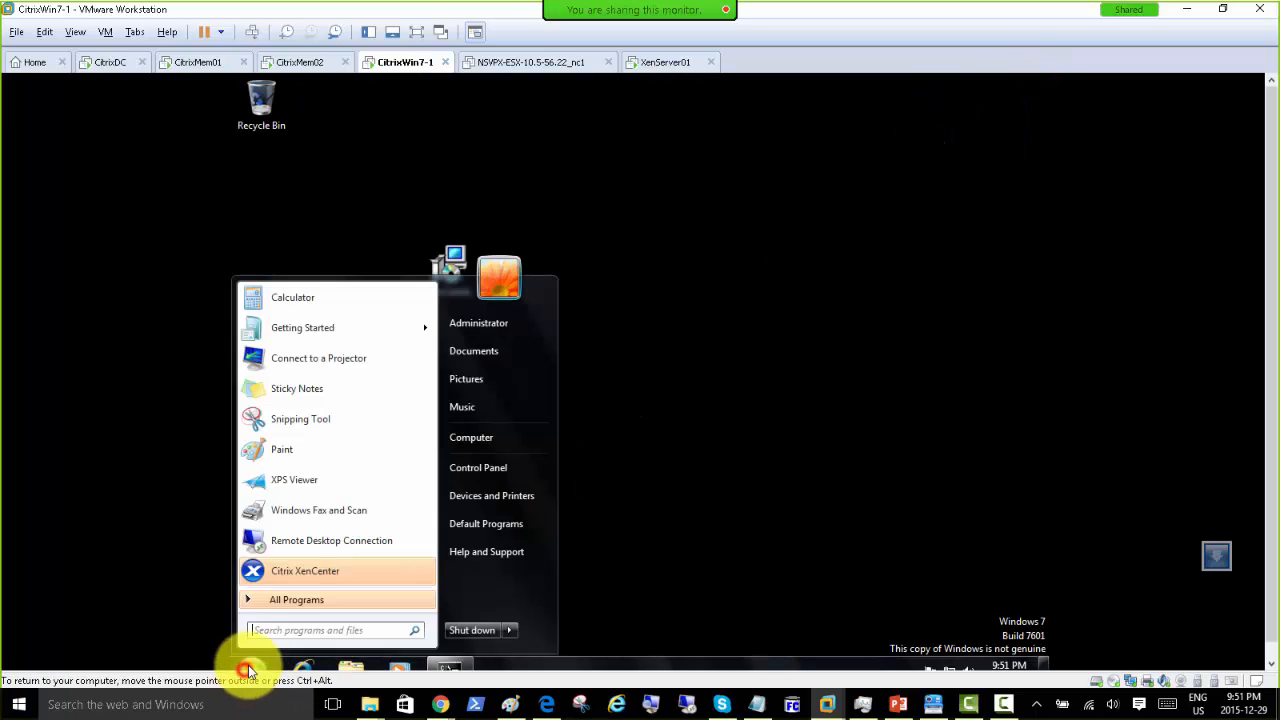
Step: Launch Citrix XenCenter and select xenserver01 to view its 192.168.200.9 connection properties
{"action": "left_click", "coordinate": [306, 578]}
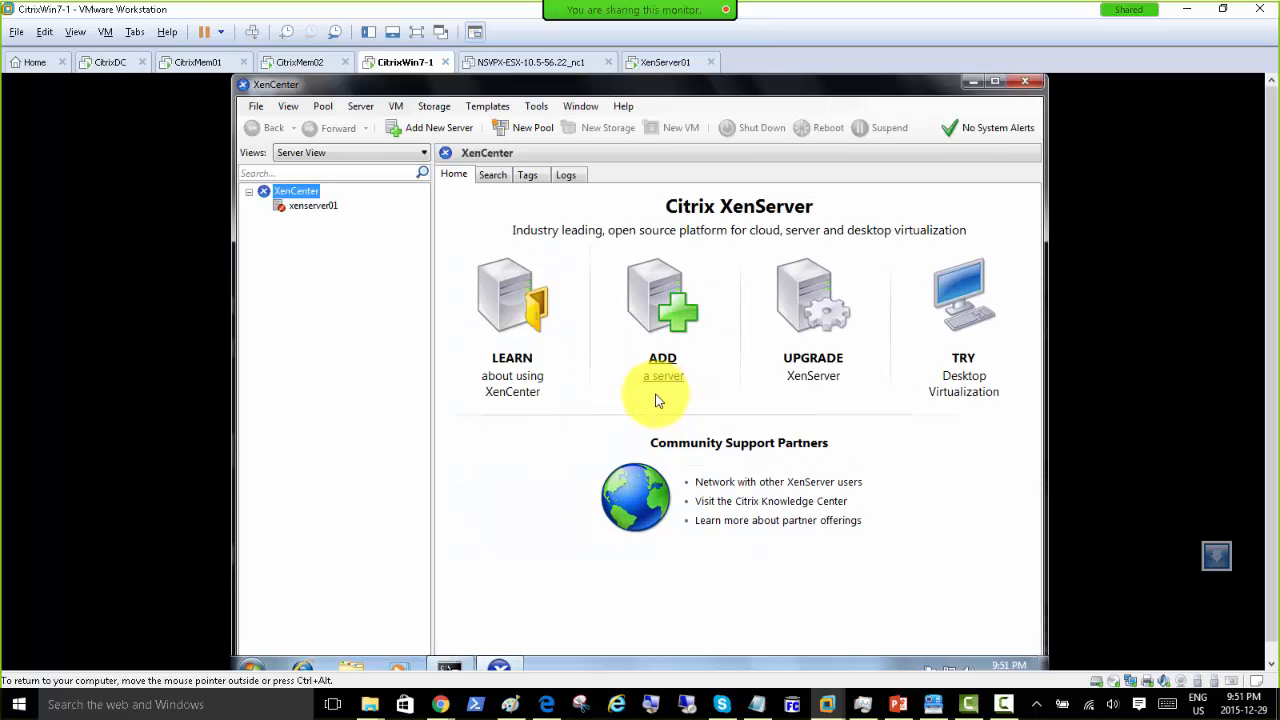
{"action": "left_click", "coordinate": [315, 208]}
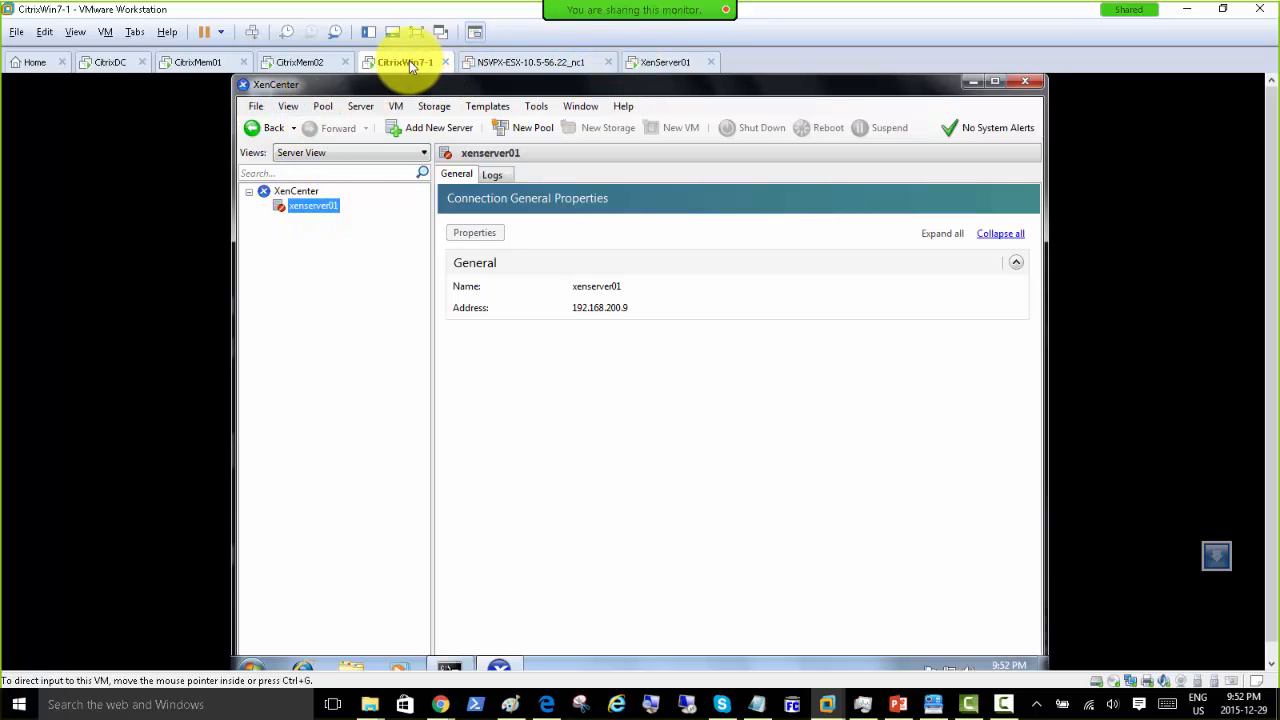
{"action": "left_click", "coordinate": [251, 664]}
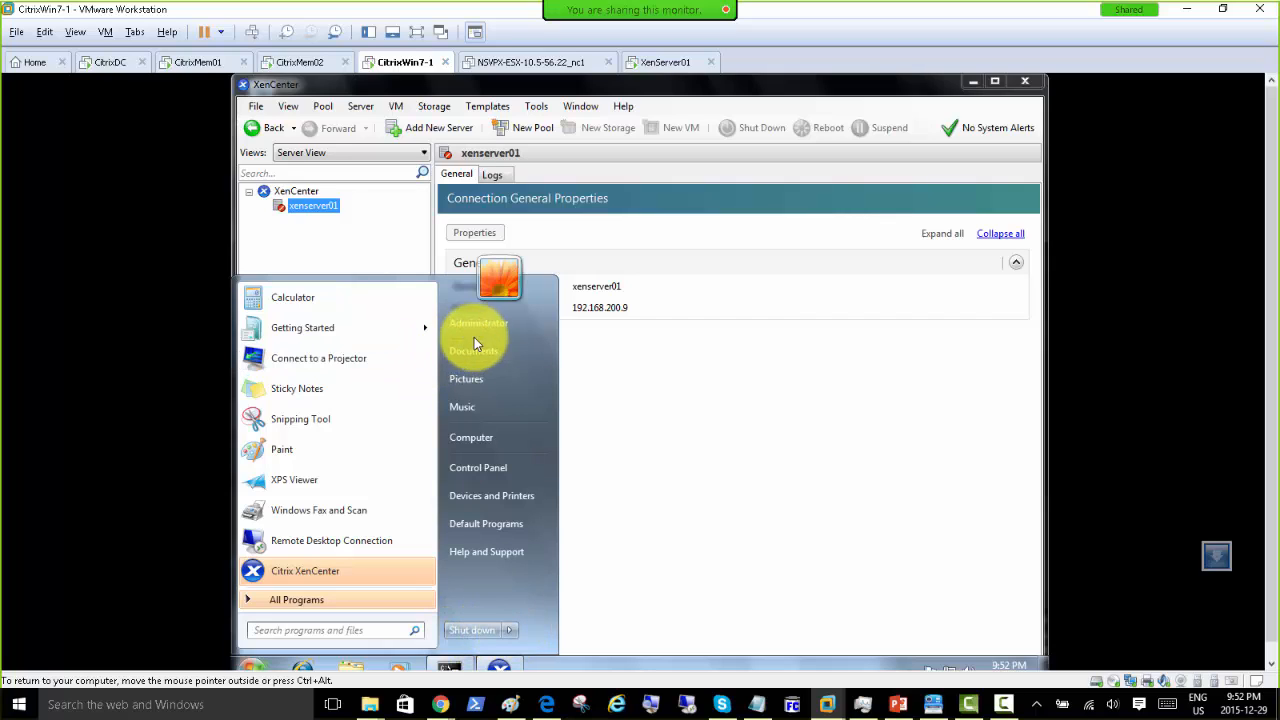
{"action": "left_click", "coordinate": [712, 399]}
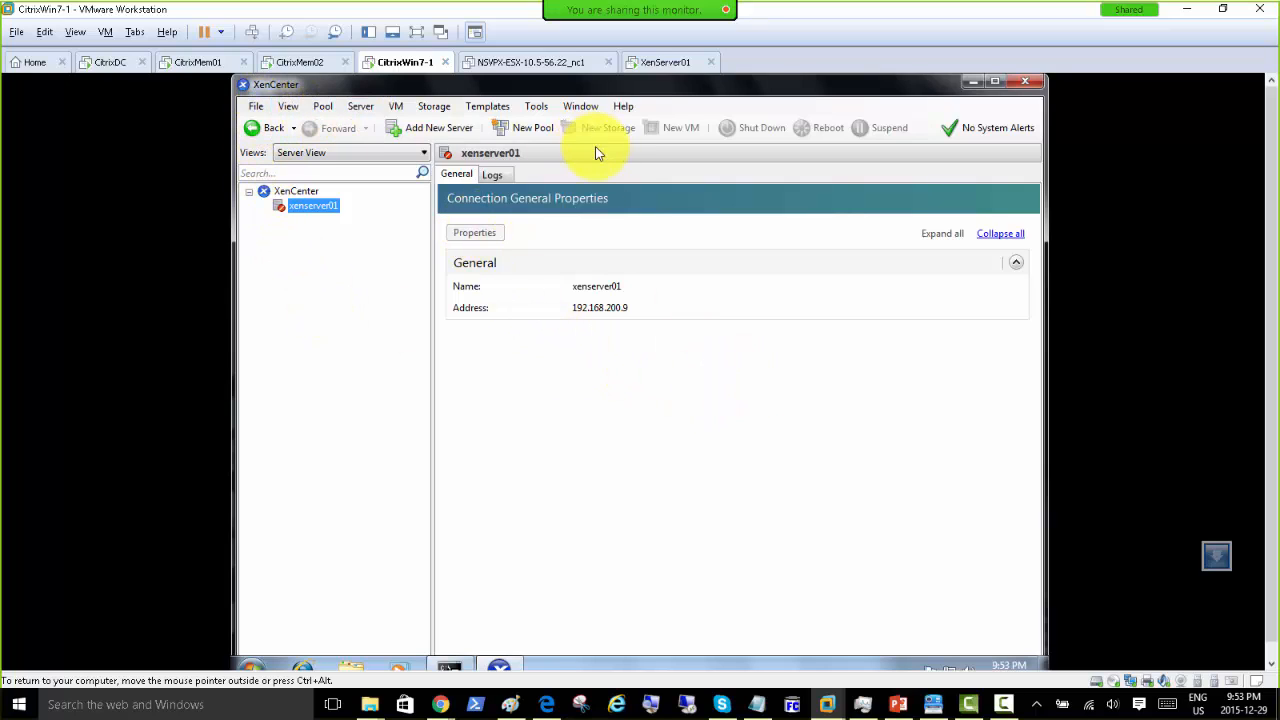
Step: Reconnect XenCenter to xenserver01 at 192.168.200.9 by entering its password
{"action": "right_click", "coordinate": [304, 207]}
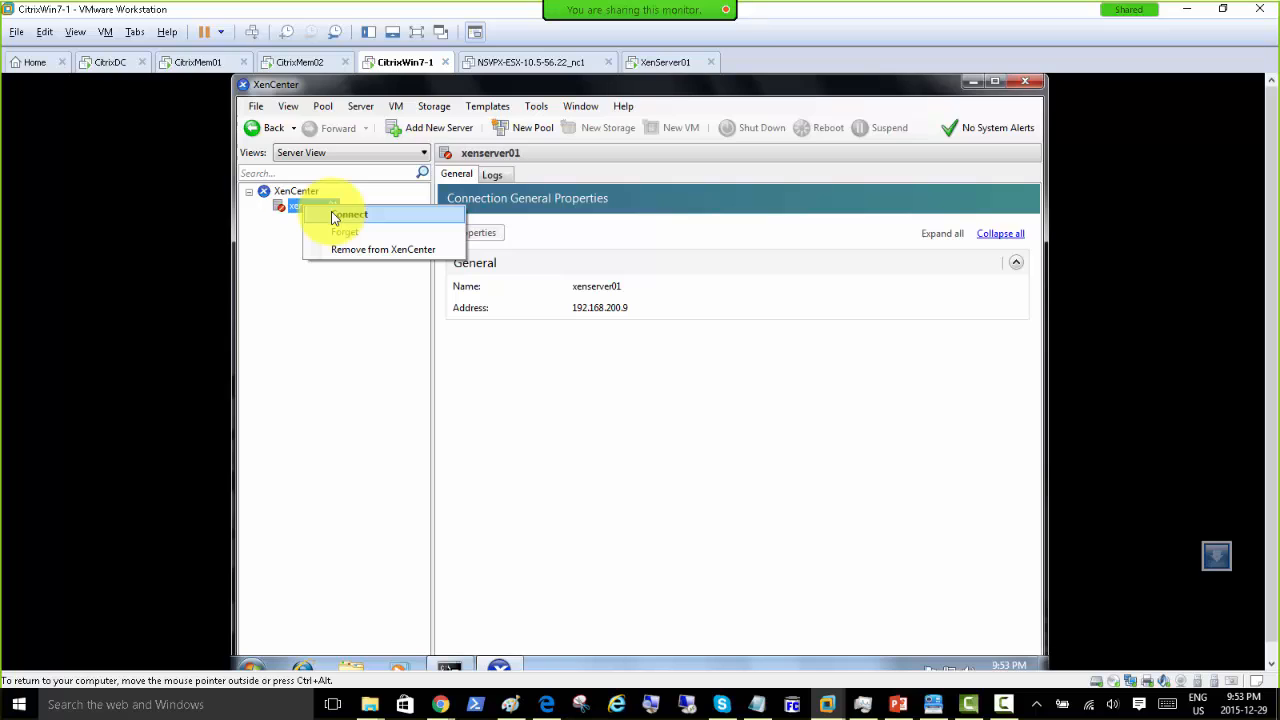
{"action": "left_click", "coordinate": [334, 217]}
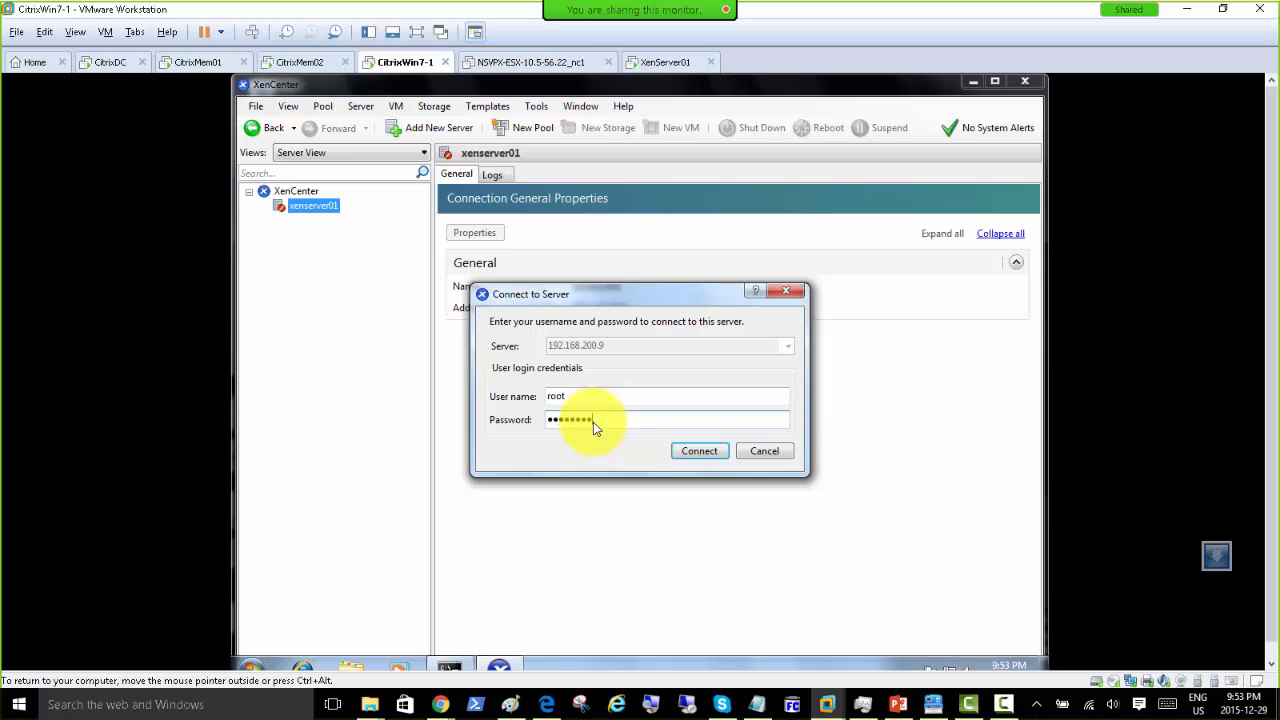
{"action": "left_click", "coordinate": [688, 451]}
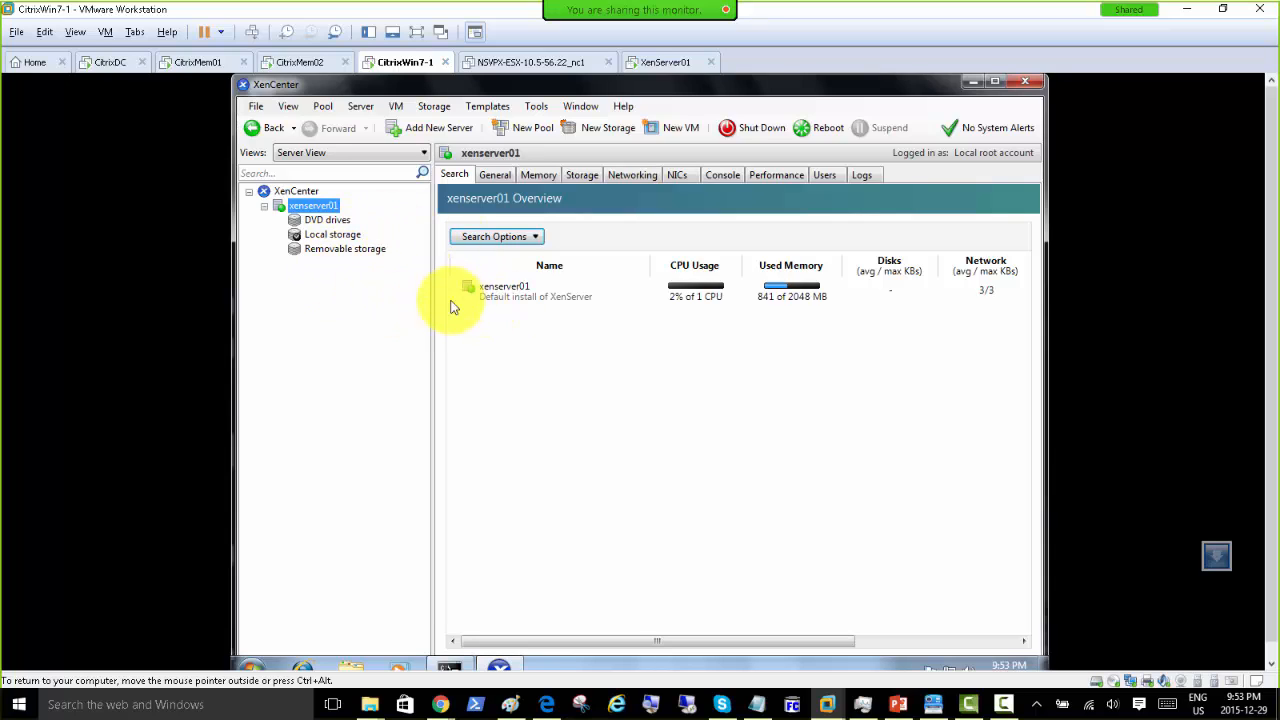
Step: Widen XenCenter's overview pane, check the XenServer01 console, then collapse xenserver01 in CitrixWin7-1
{"action": "left_click_drag", "start_coordinate": [434, 309], "coordinate": [408, 312]}
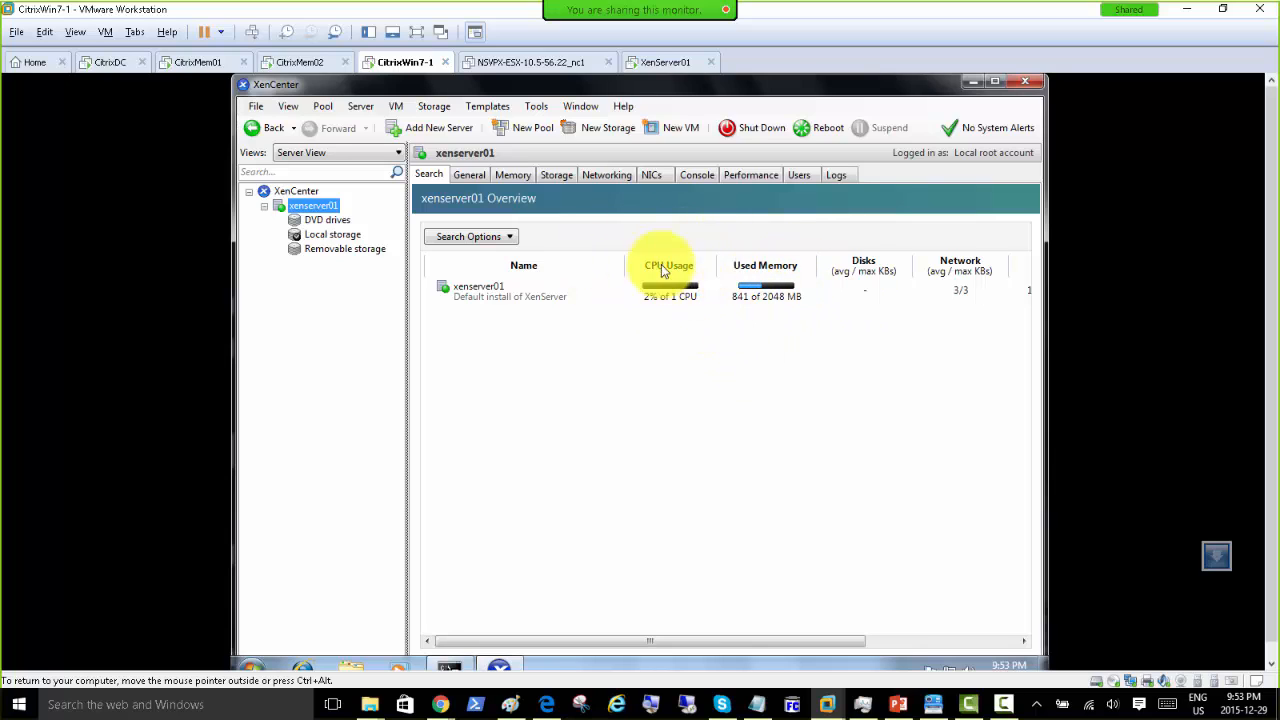
{"action": "left_click", "coordinate": [668, 63]}
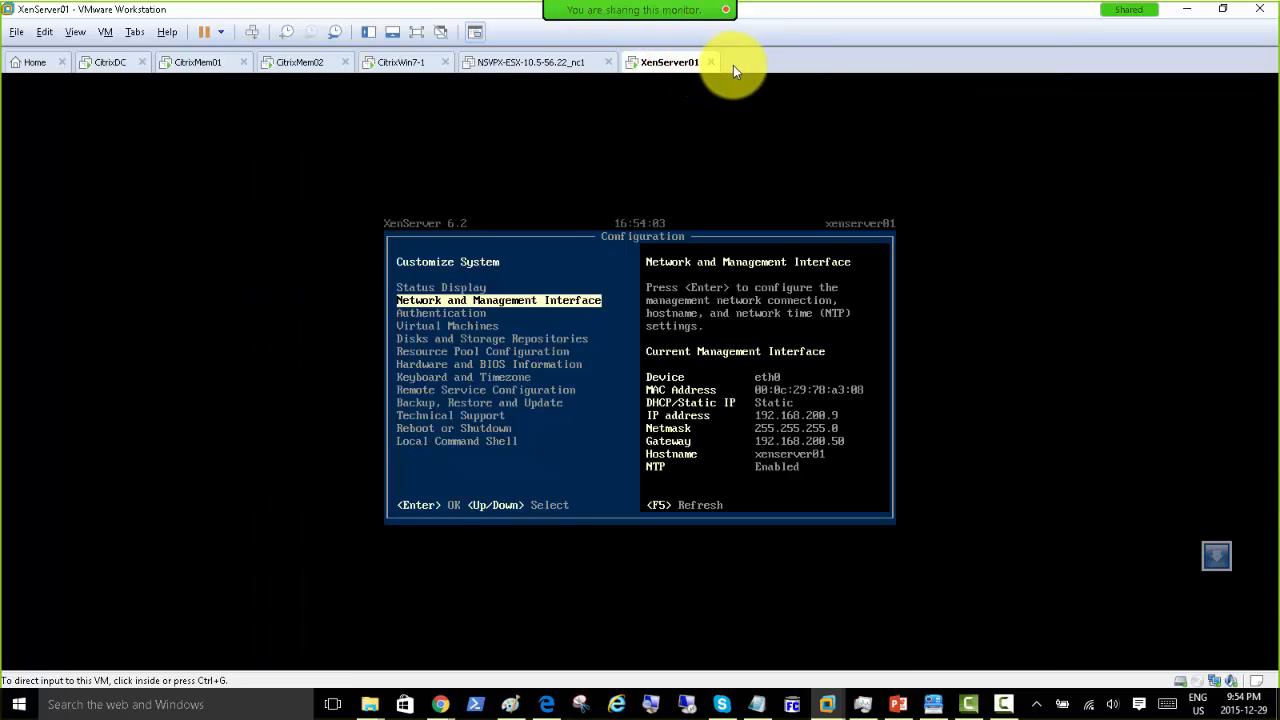
{"action": "left_click", "coordinate": [394, 64]}
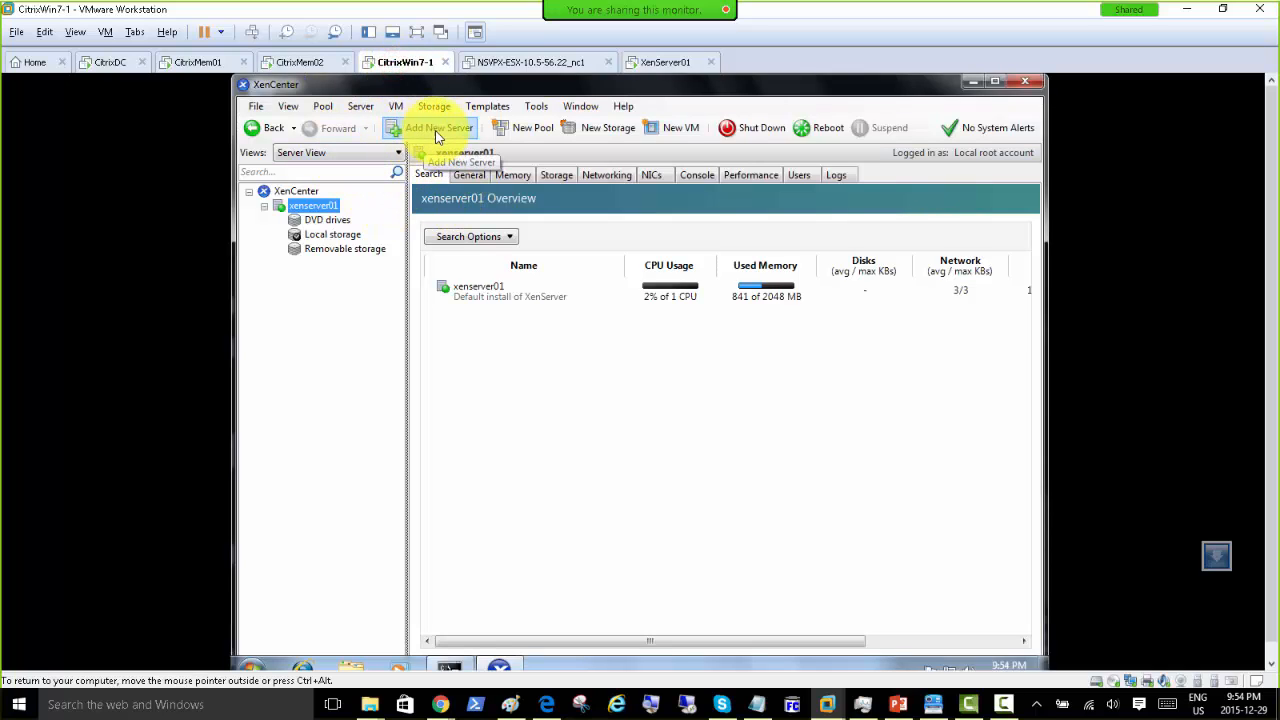
{"action": "left_click", "coordinate": [263, 206]}
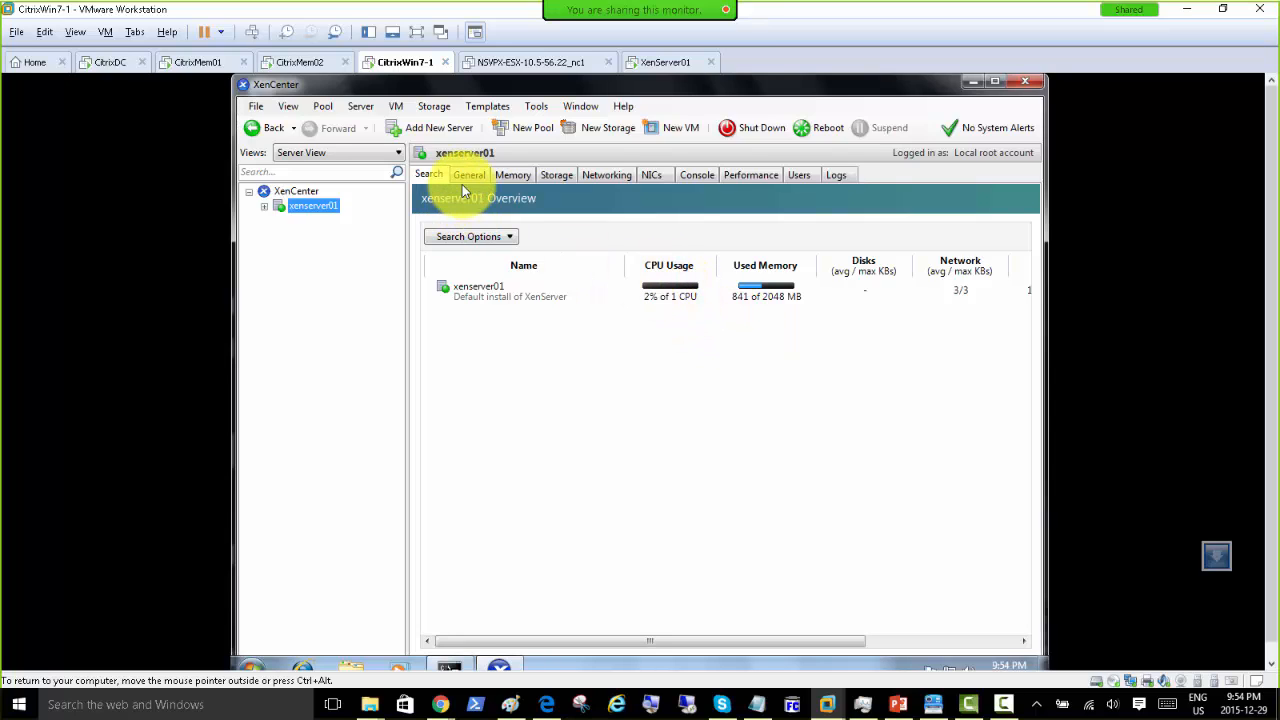
Step: Switch XenCenter's tree to Folder View, cancelling an accidental Add Server dialog
{"action": "left_click", "coordinate": [400, 153]}
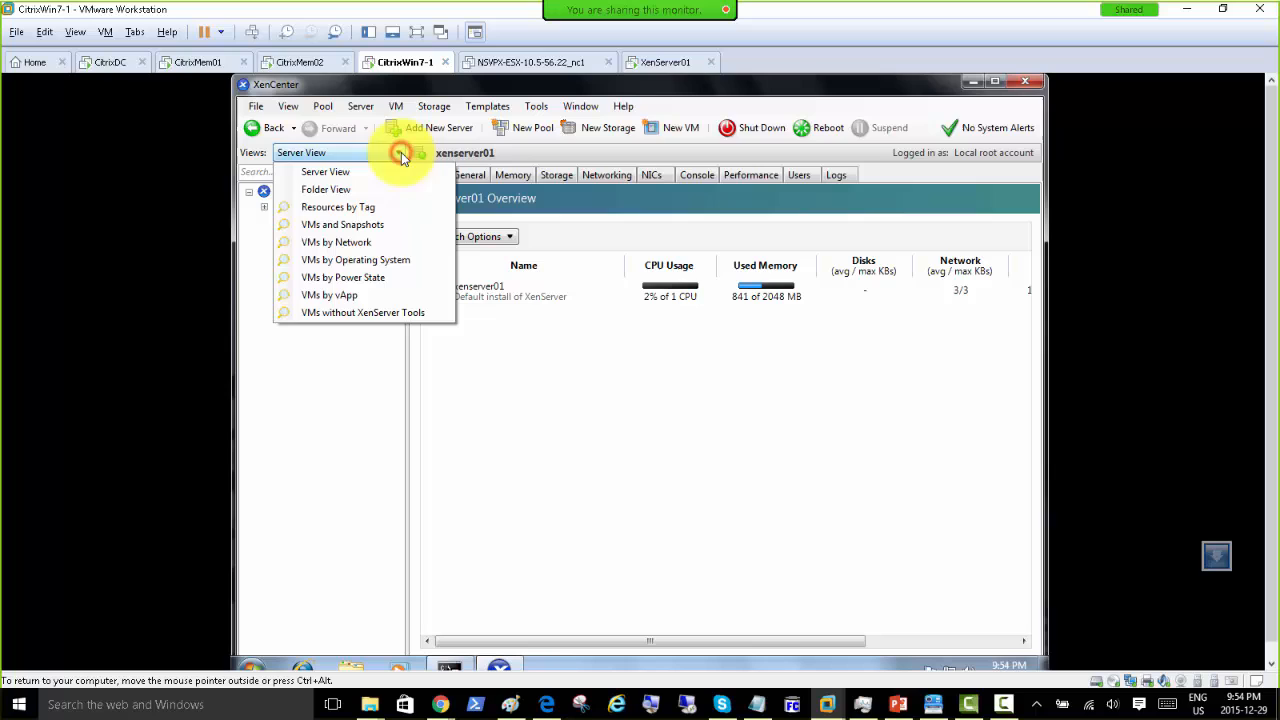
{"action": "left_click", "coordinate": [348, 193]}
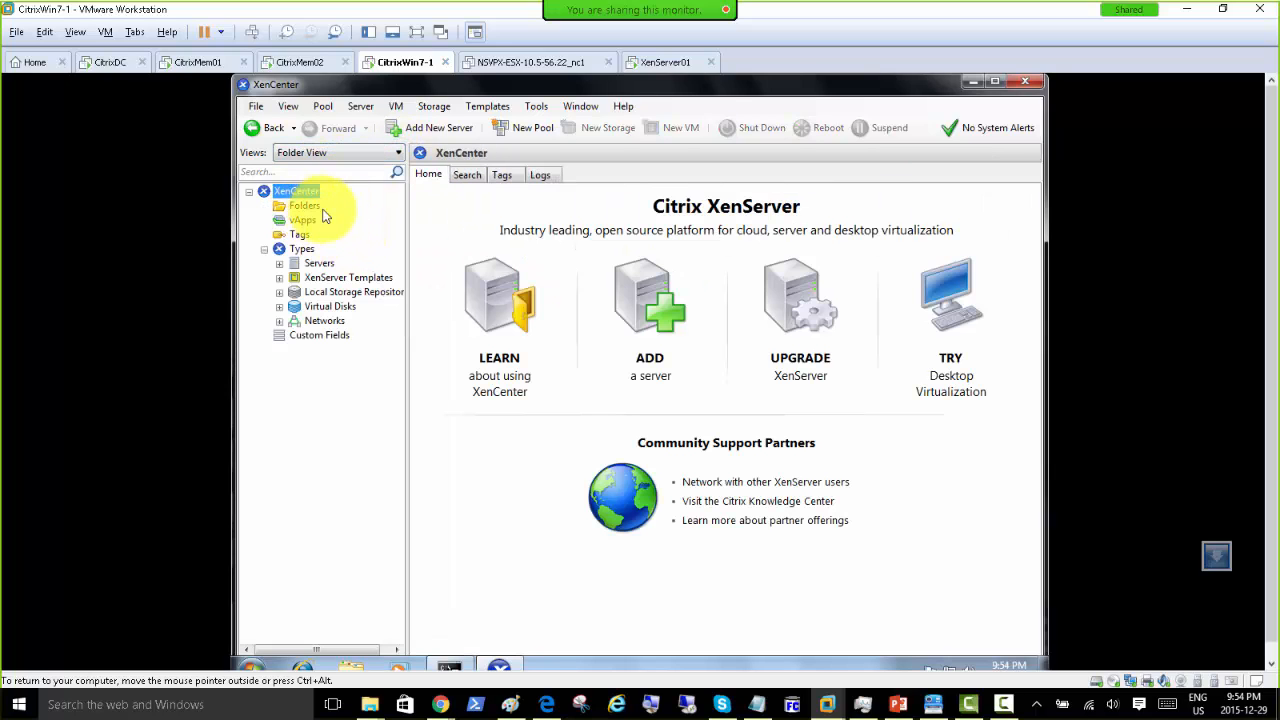
{"action": "left_click", "coordinate": [305, 207]}
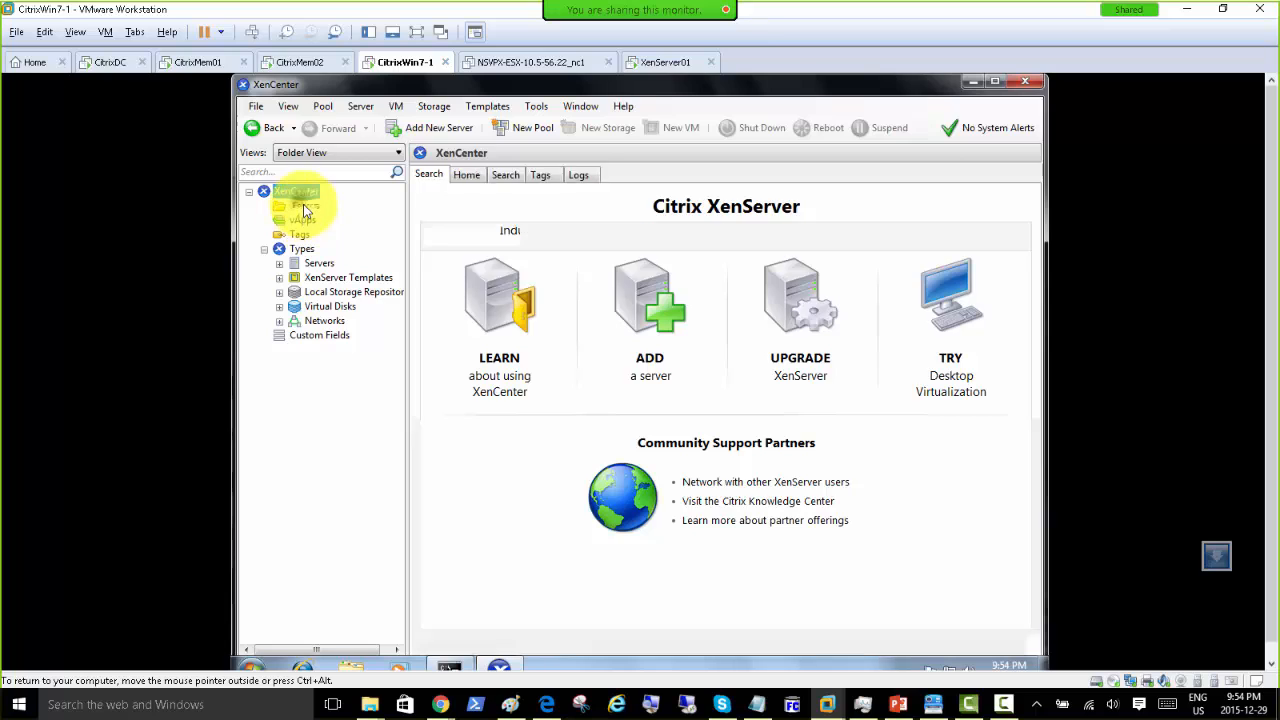
{"action": "right_click", "coordinate": [305, 208]}
{"action": "right_click", "coordinate": [304, 194]}
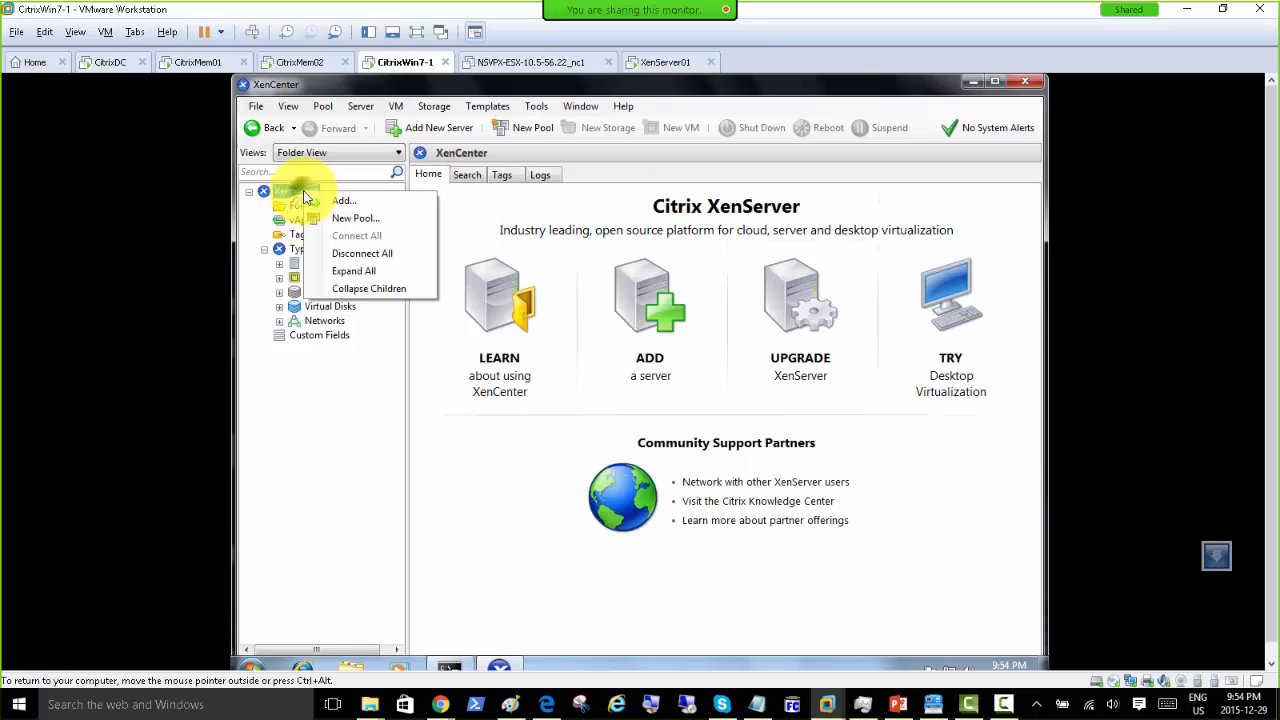
{"action": "left_click", "coordinate": [314, 202]}
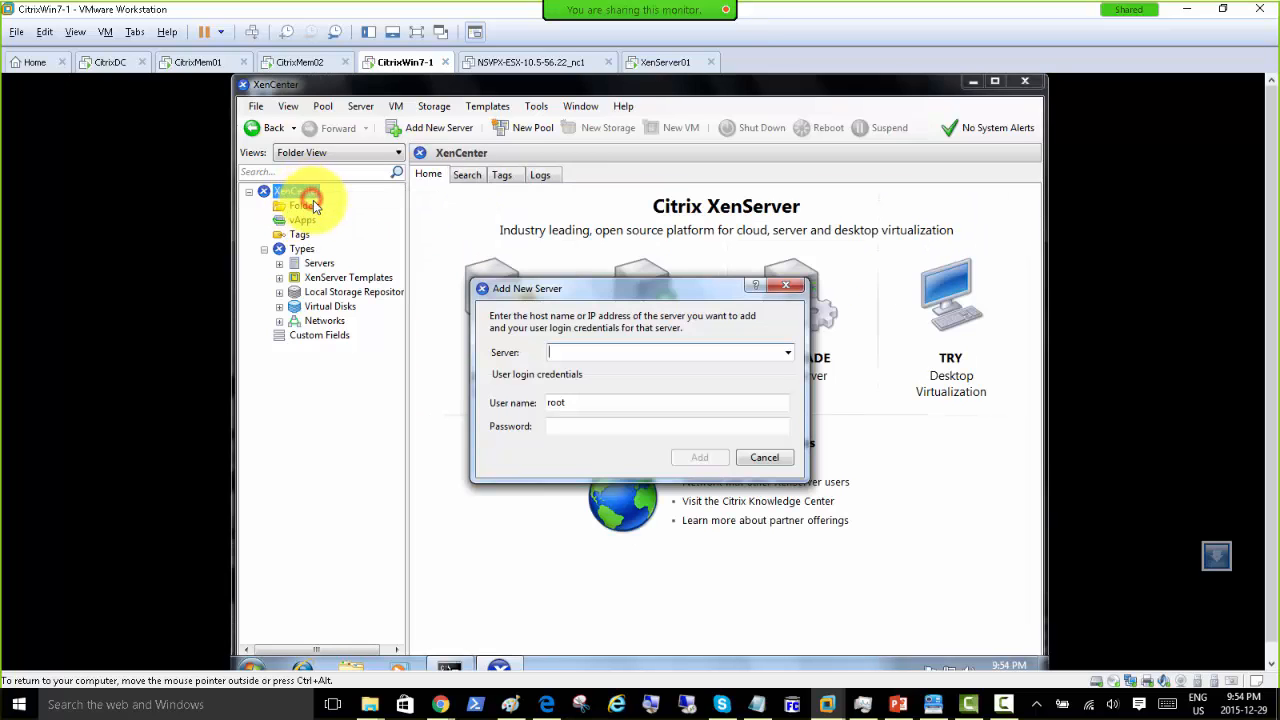
{"action": "left_click", "coordinate": [765, 458]}
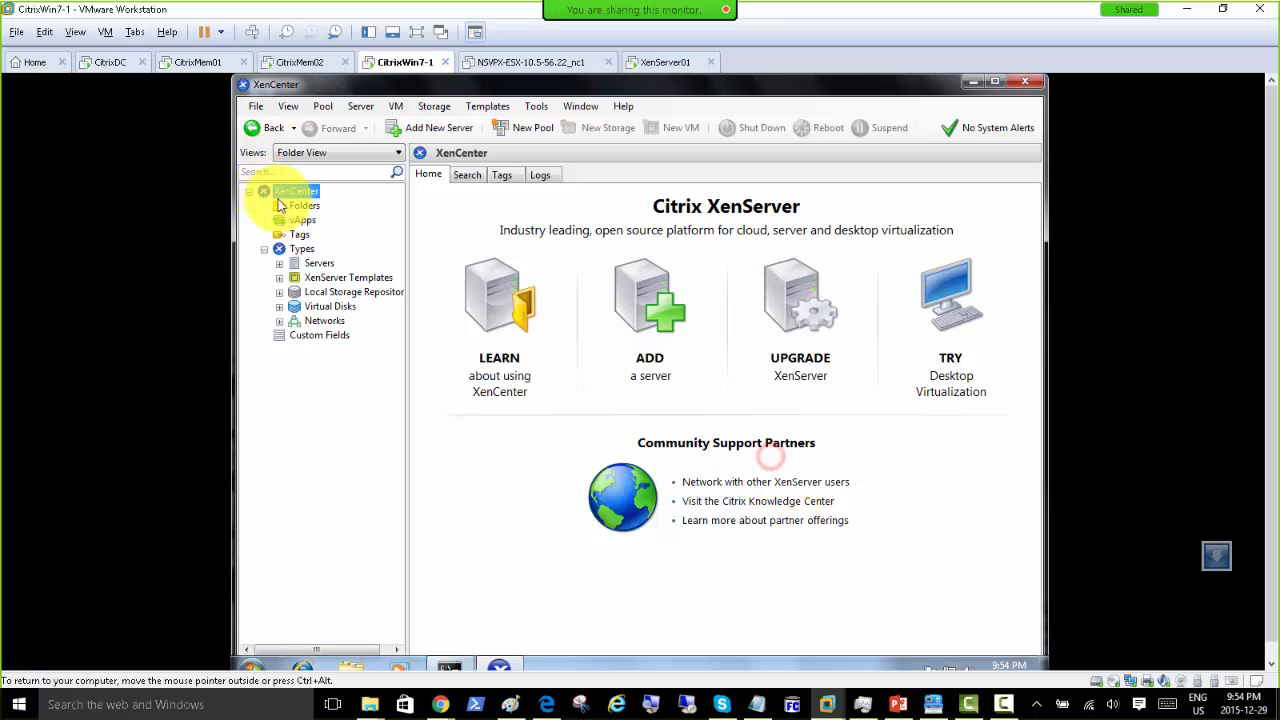
Step: Create a new folder named NY Branch, then list all resources under Types
{"action": "right_click", "coordinate": [285, 194]}
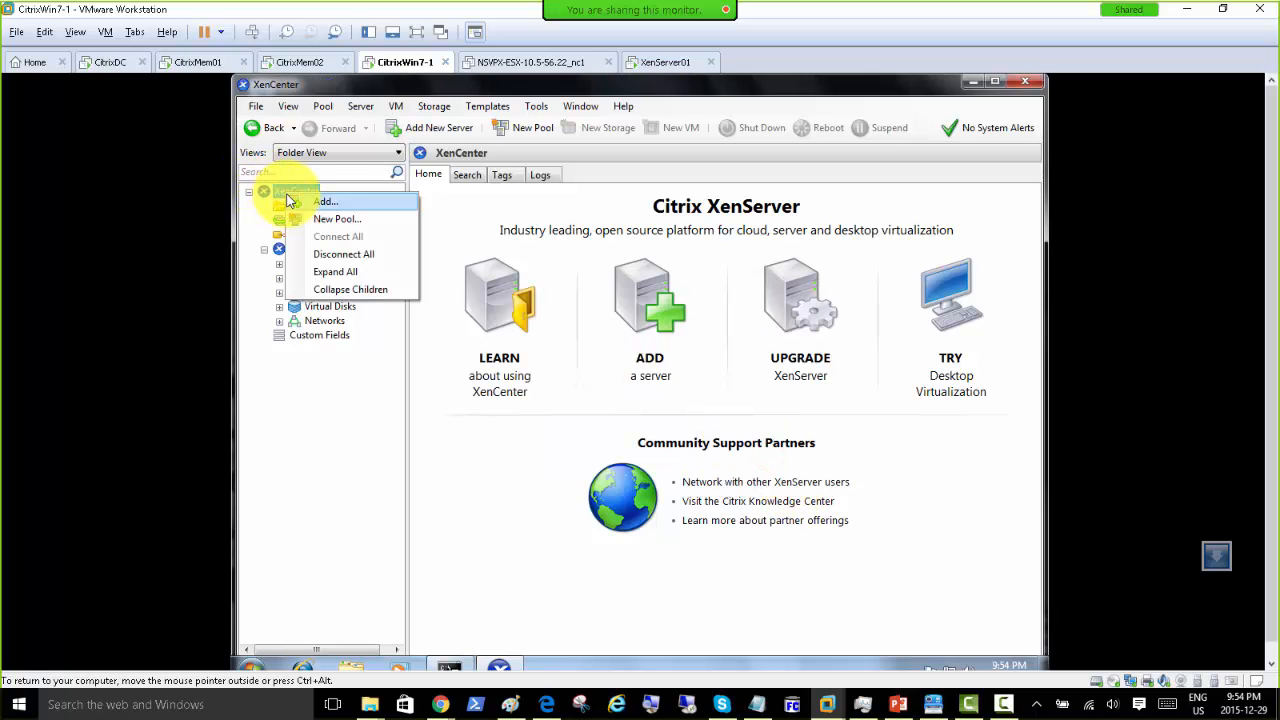
{"action": "left_click", "coordinate": [274, 195]}
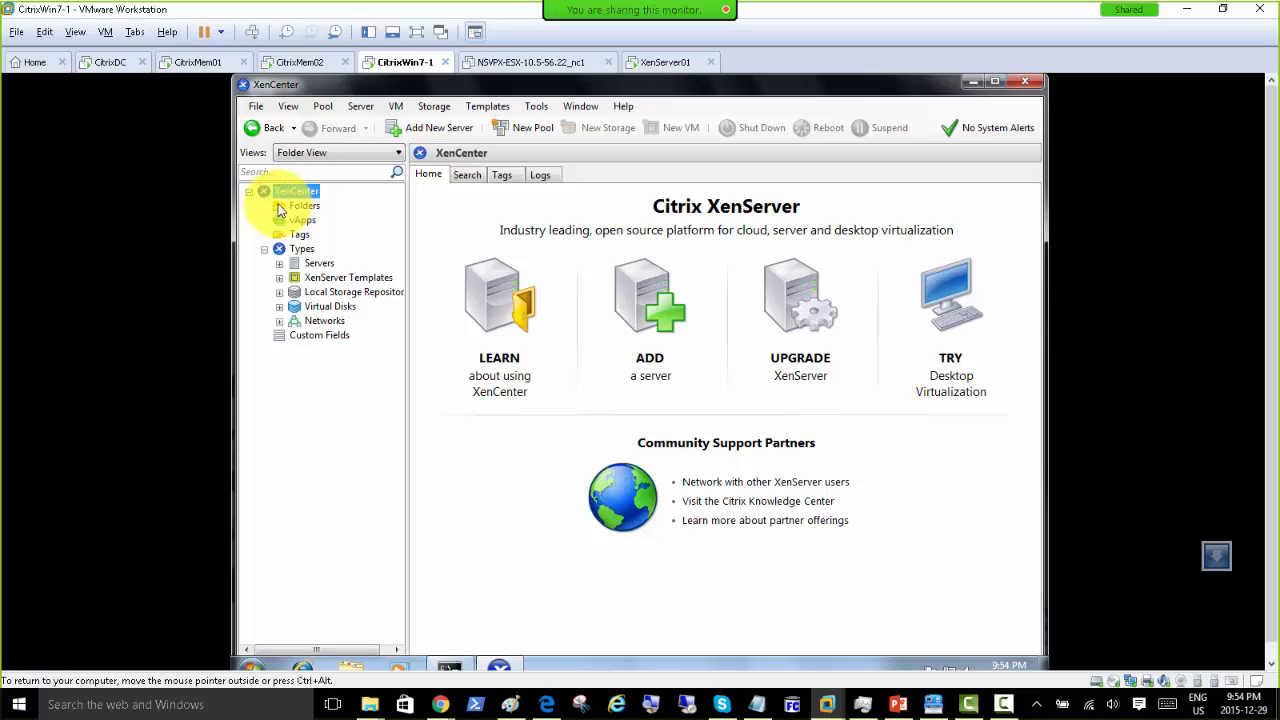
{"action": "right_click", "coordinate": [280, 208]}
{"action": "left_click", "coordinate": [303, 214]}
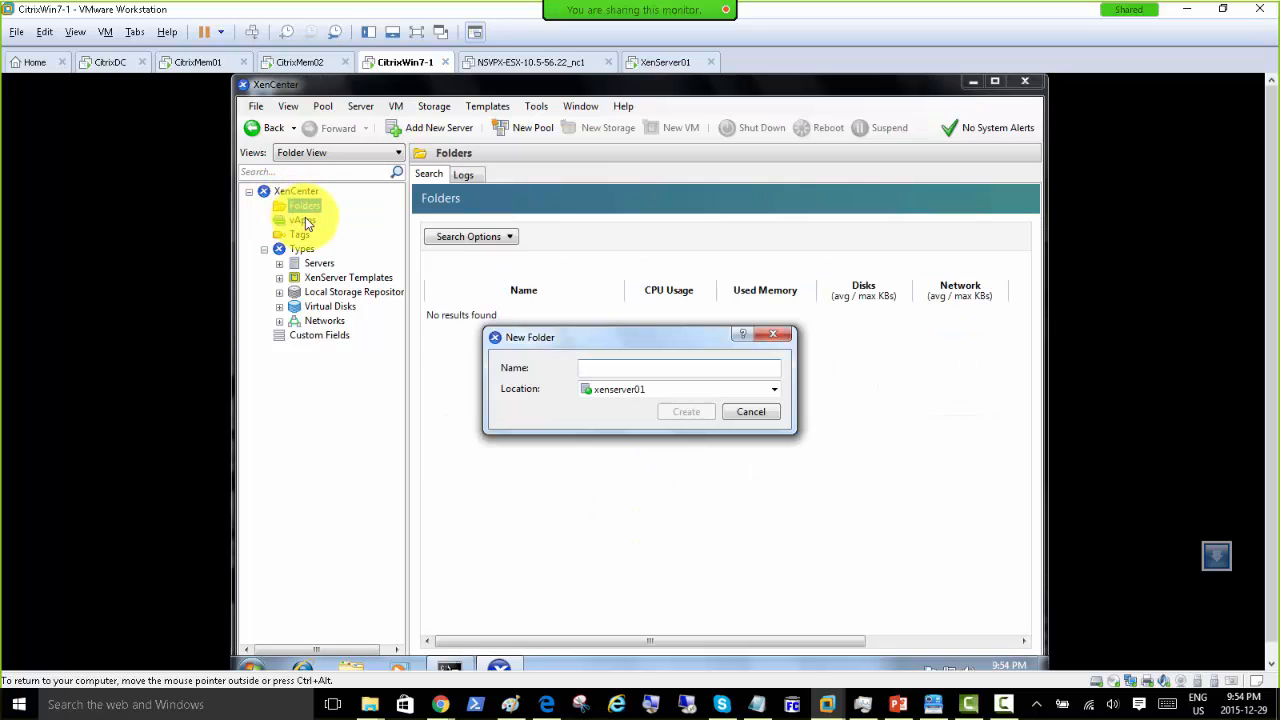
{"action": "type", "text": "NY Branch"}
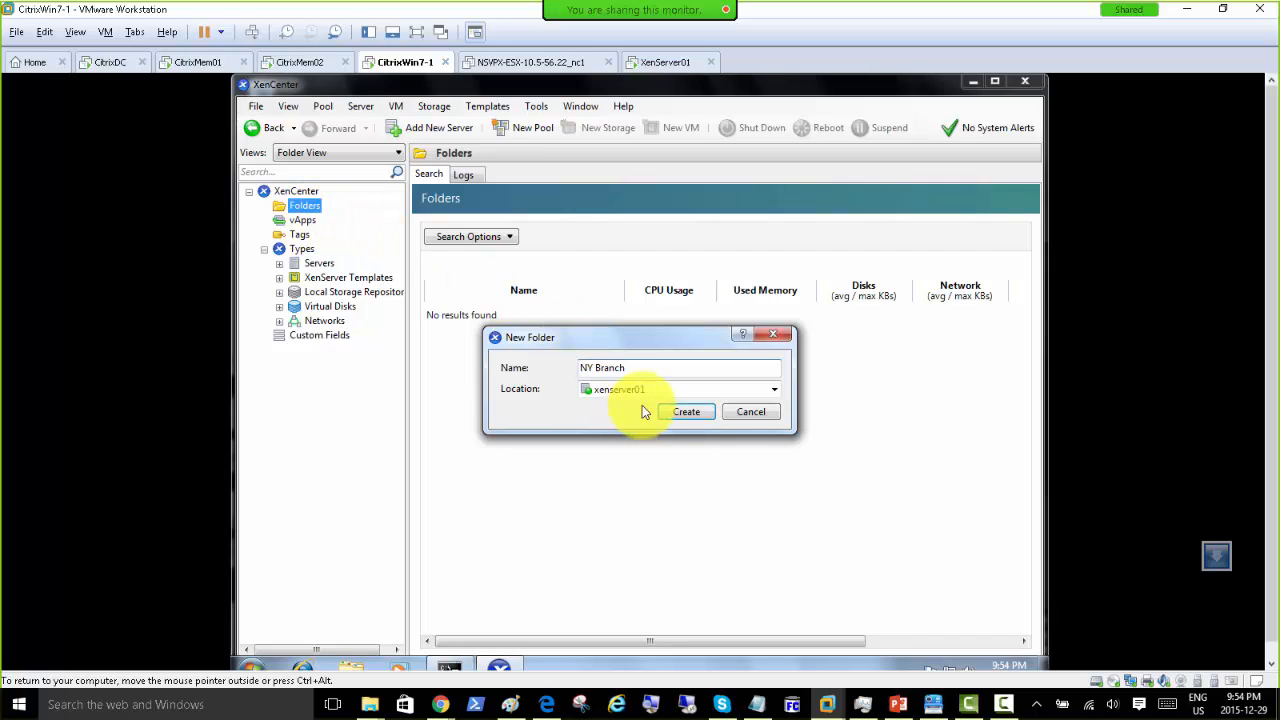
{"action": "left_click", "coordinate": [670, 413]}
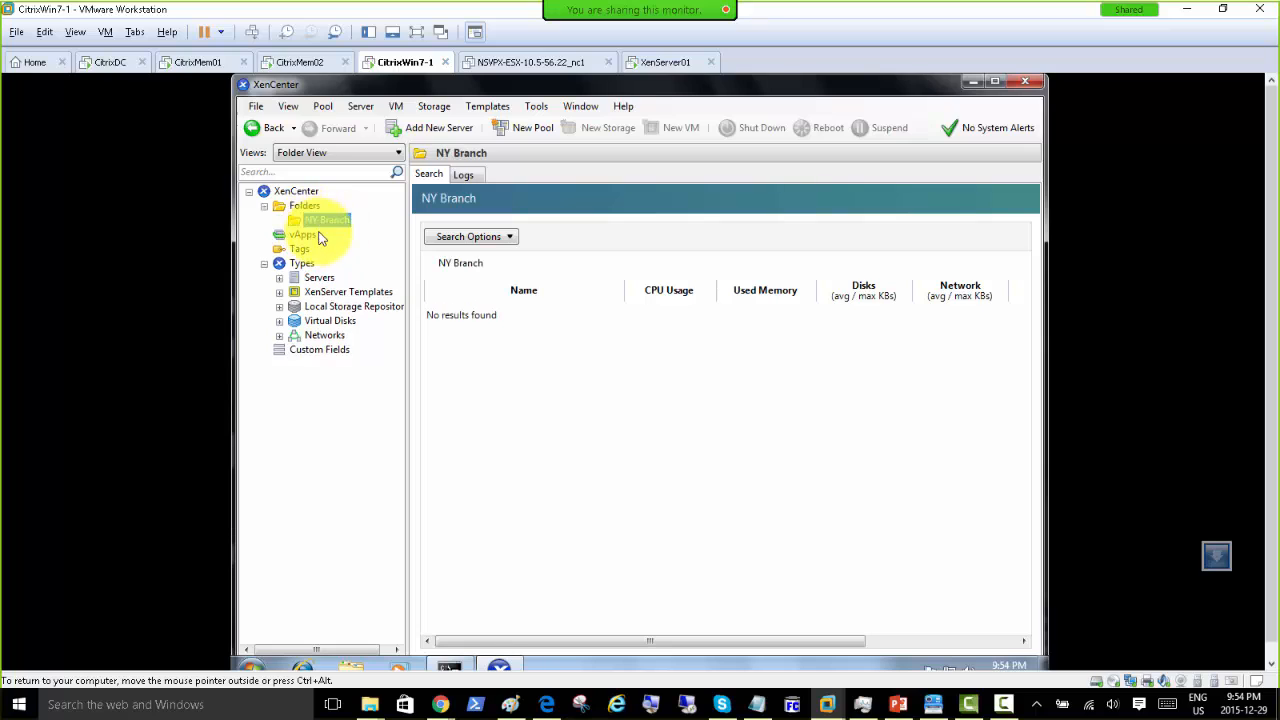
{"action": "left_click", "coordinate": [264, 263]}
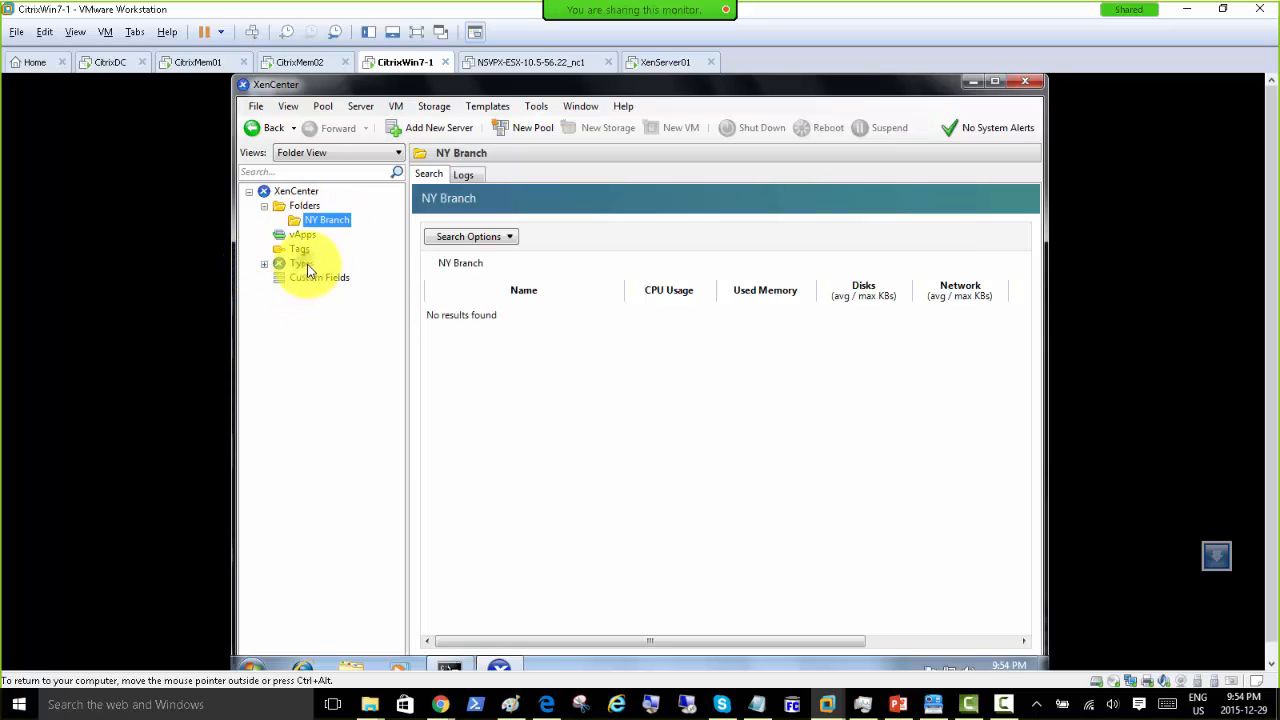
{"action": "left_click", "coordinate": [300, 263]}
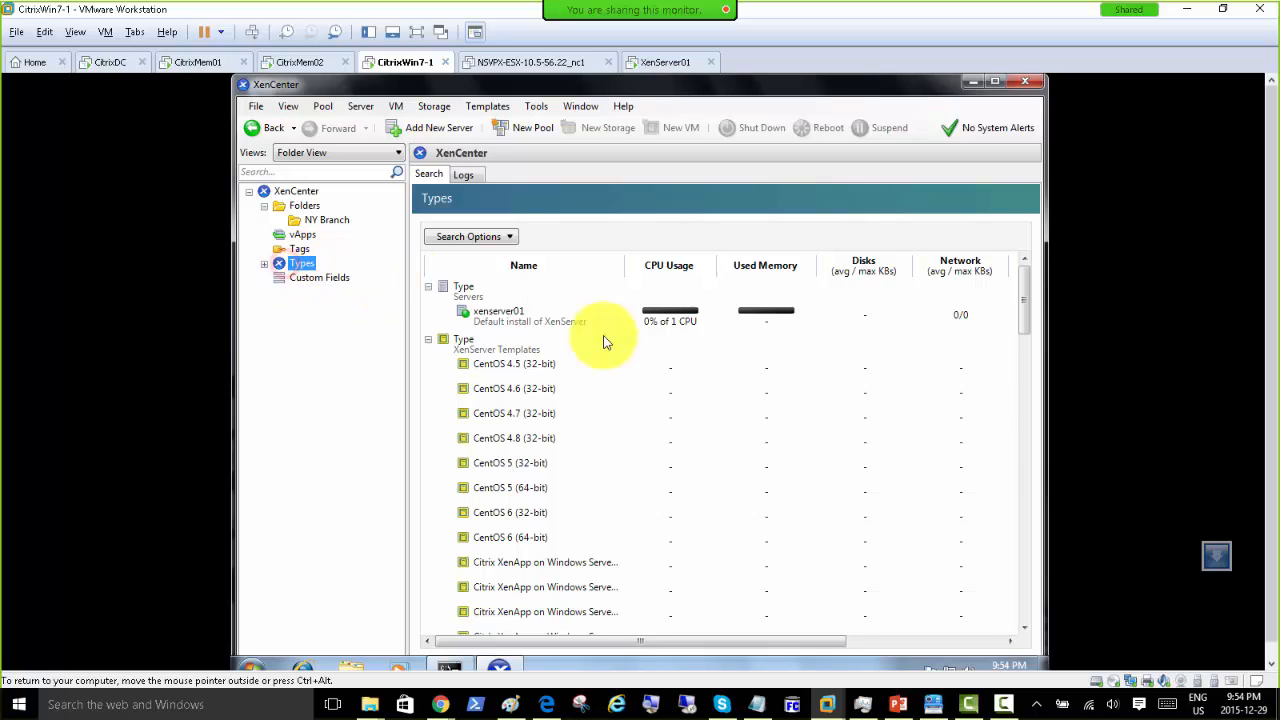
Step: Browse the XenServer Templates and vApps lists in the Types view
{"action": "left_click", "coordinate": [428, 341]}
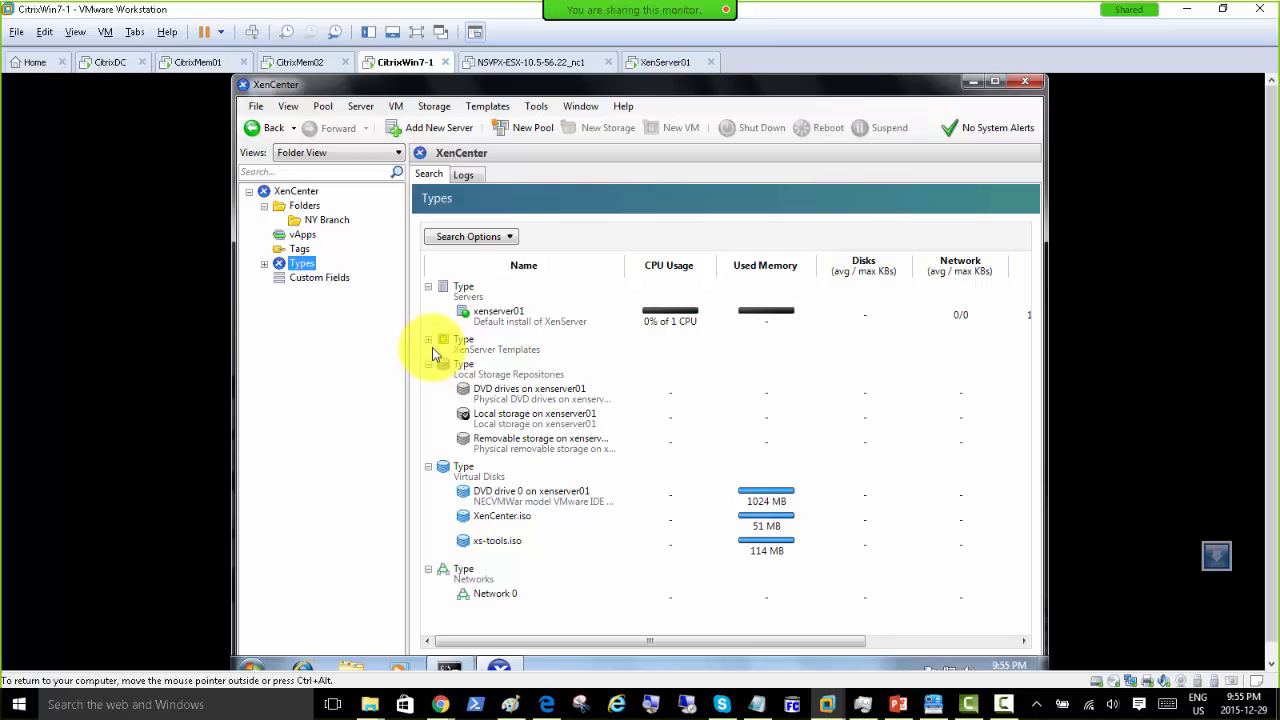
{"action": "left_click", "coordinate": [429, 341]}
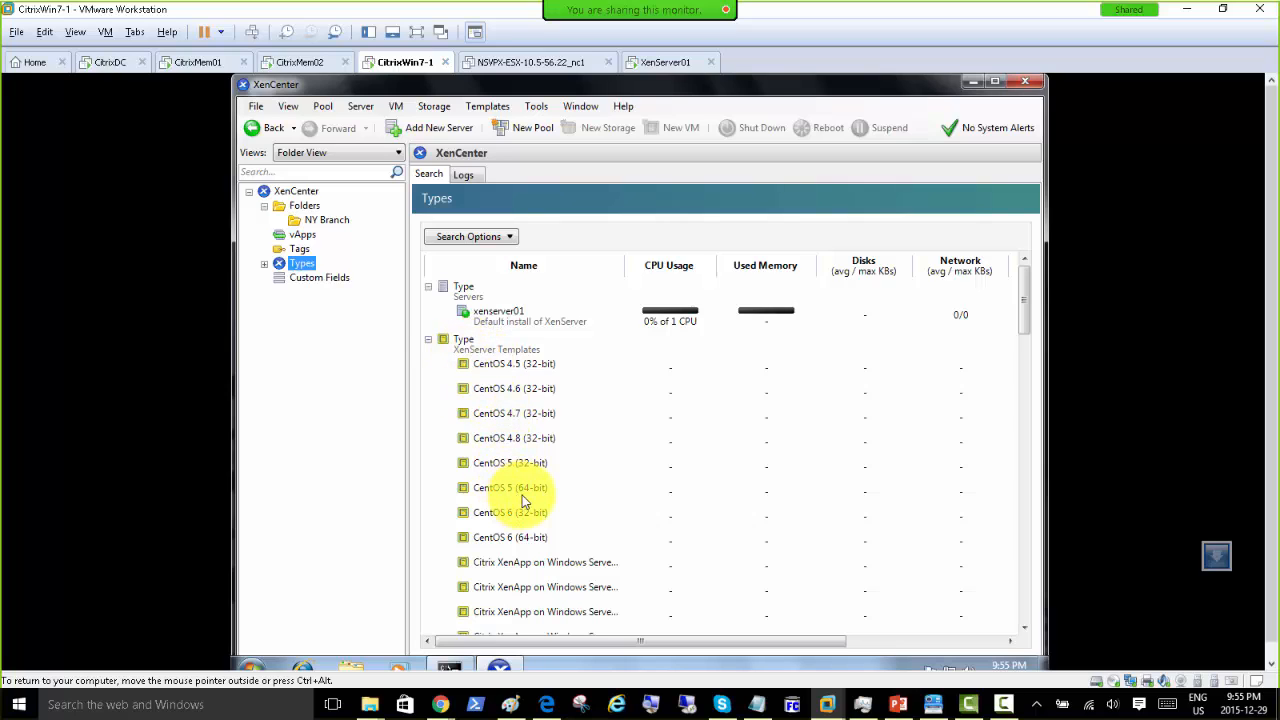
{"action": "left_click", "coordinate": [539, 565]}
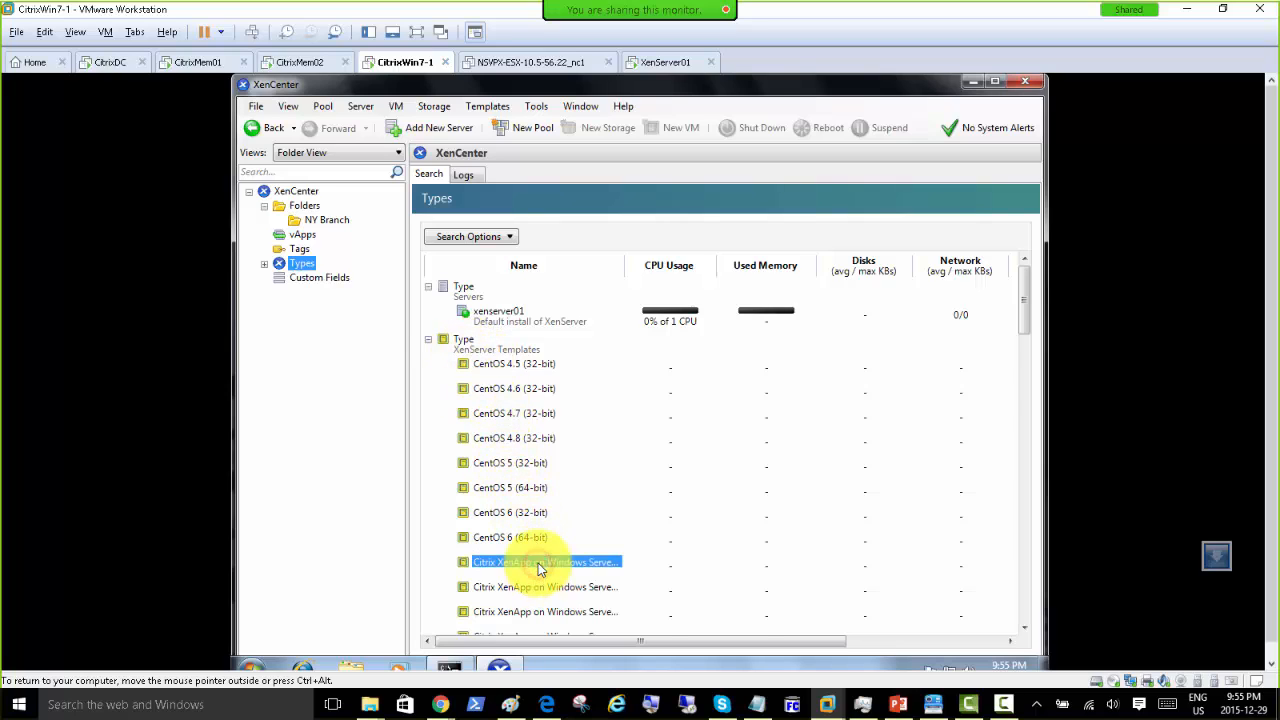
{"action": "scroll", "coordinate": [537, 565], "scroll_direction": "down", "scroll_amount": 5}
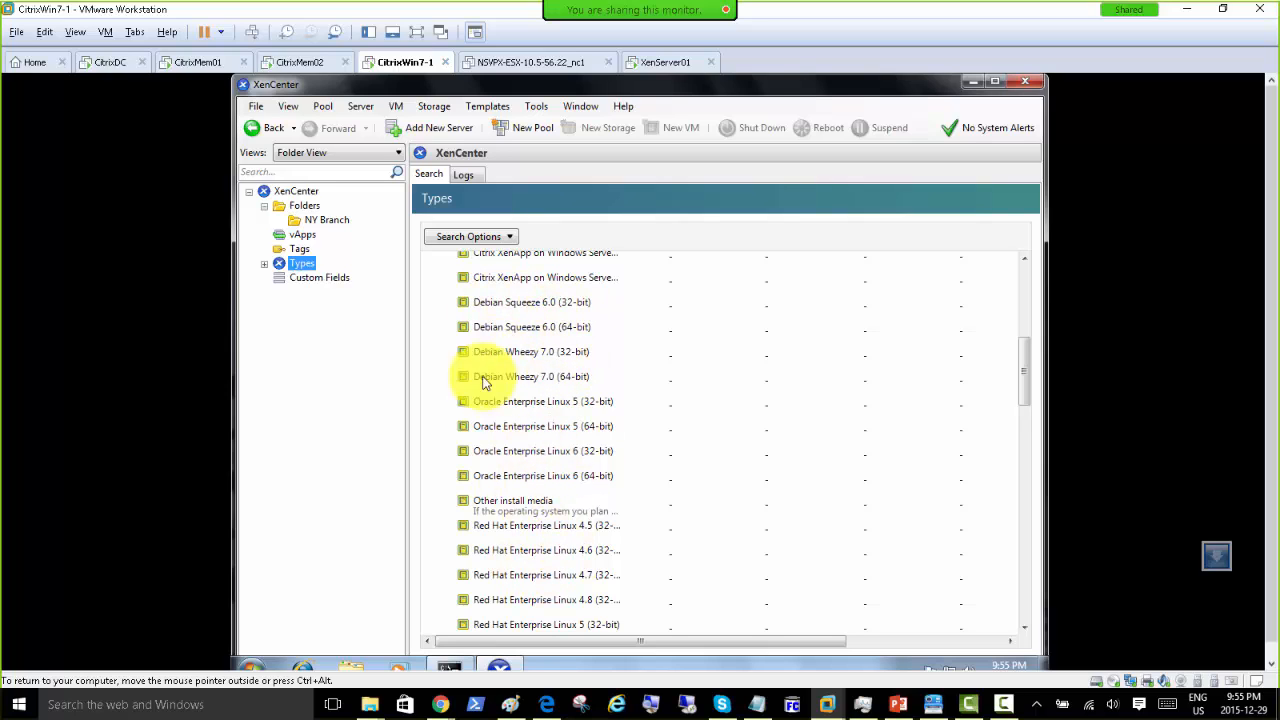
{"action": "left_click", "coordinate": [303, 237]}
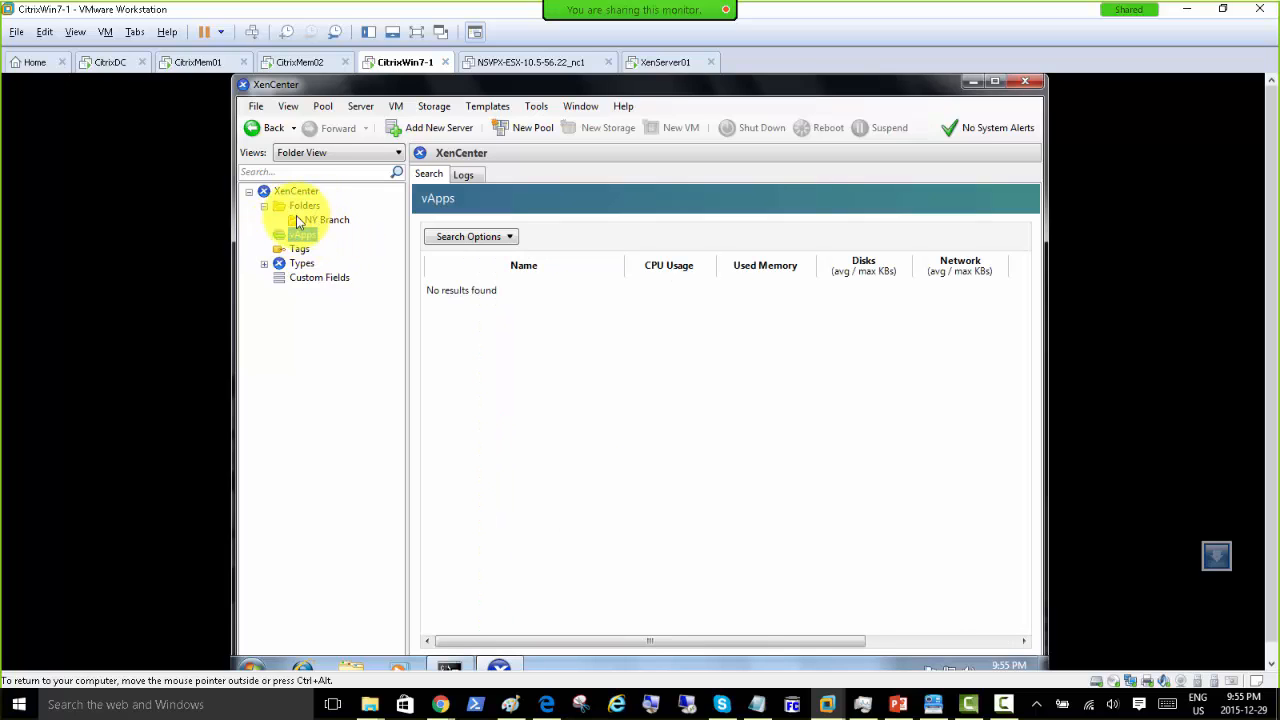
{"action": "left_click", "coordinate": [264, 209]}
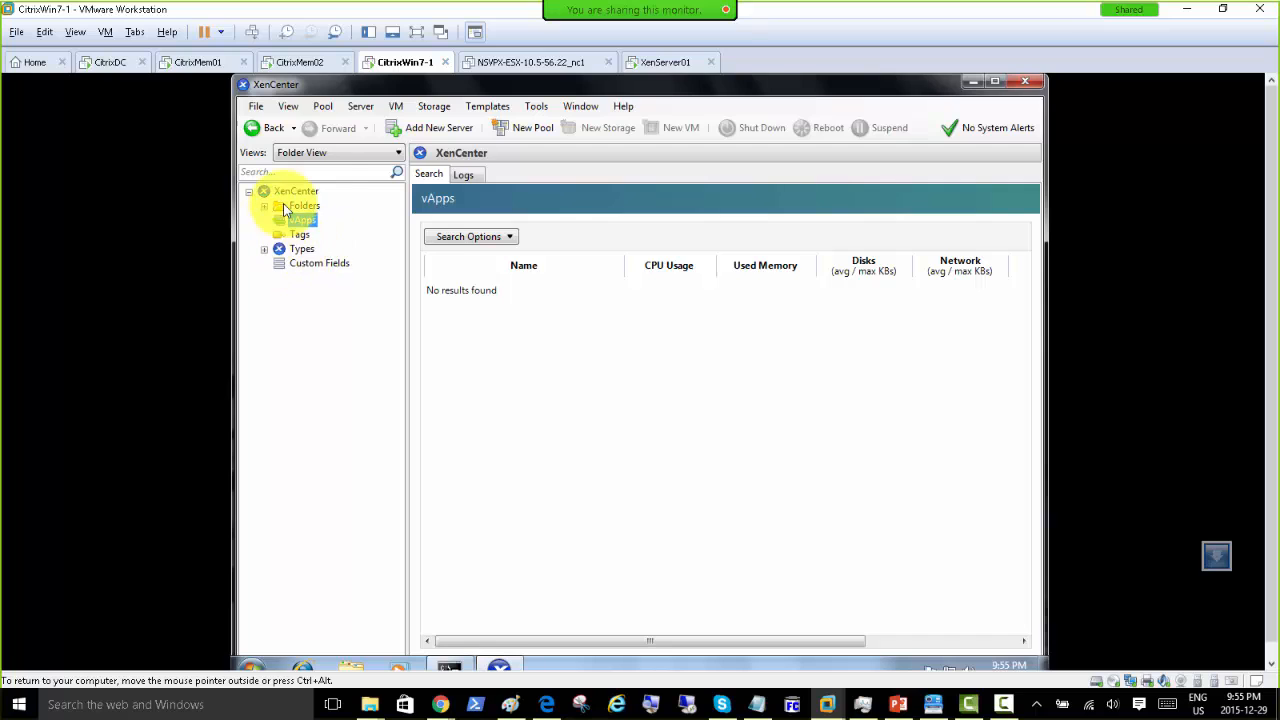
Step: Set the tree view to Server View and show the xenserver01 overview
{"action": "left_click", "coordinate": [320, 153]}
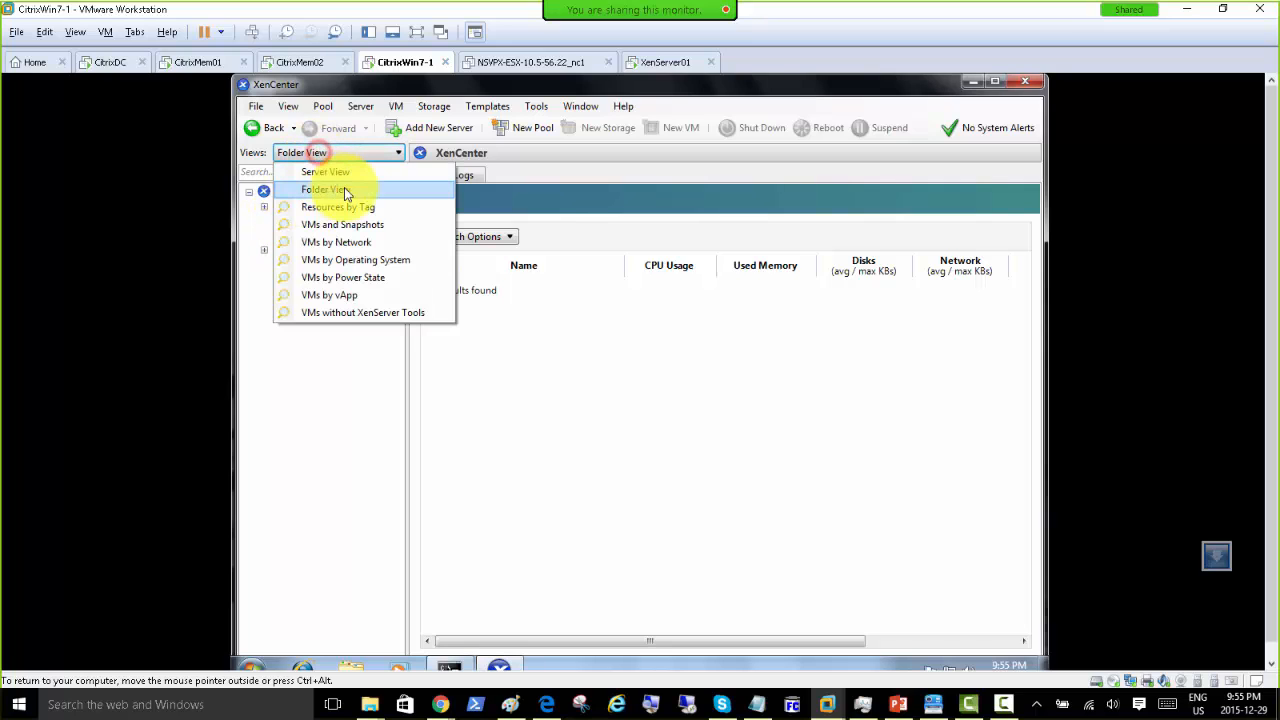
{"action": "left_click", "coordinate": [384, 228]}
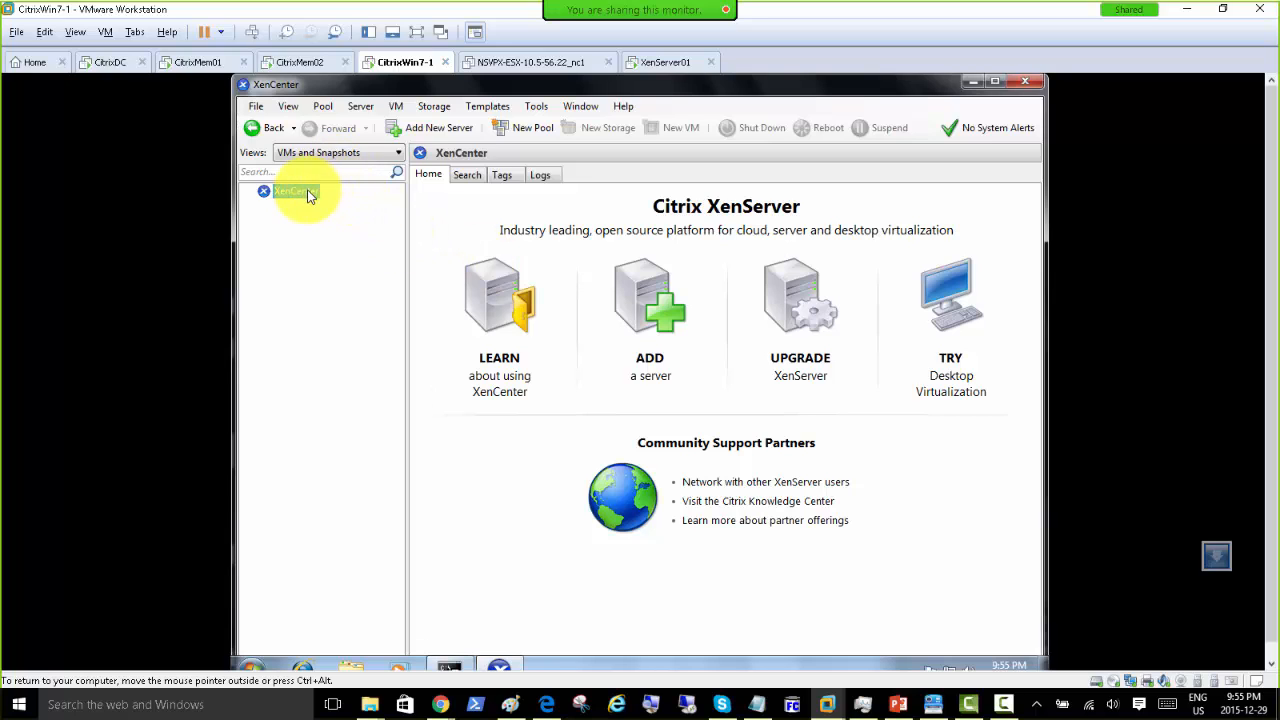
{"action": "left_click", "coordinate": [370, 153]}
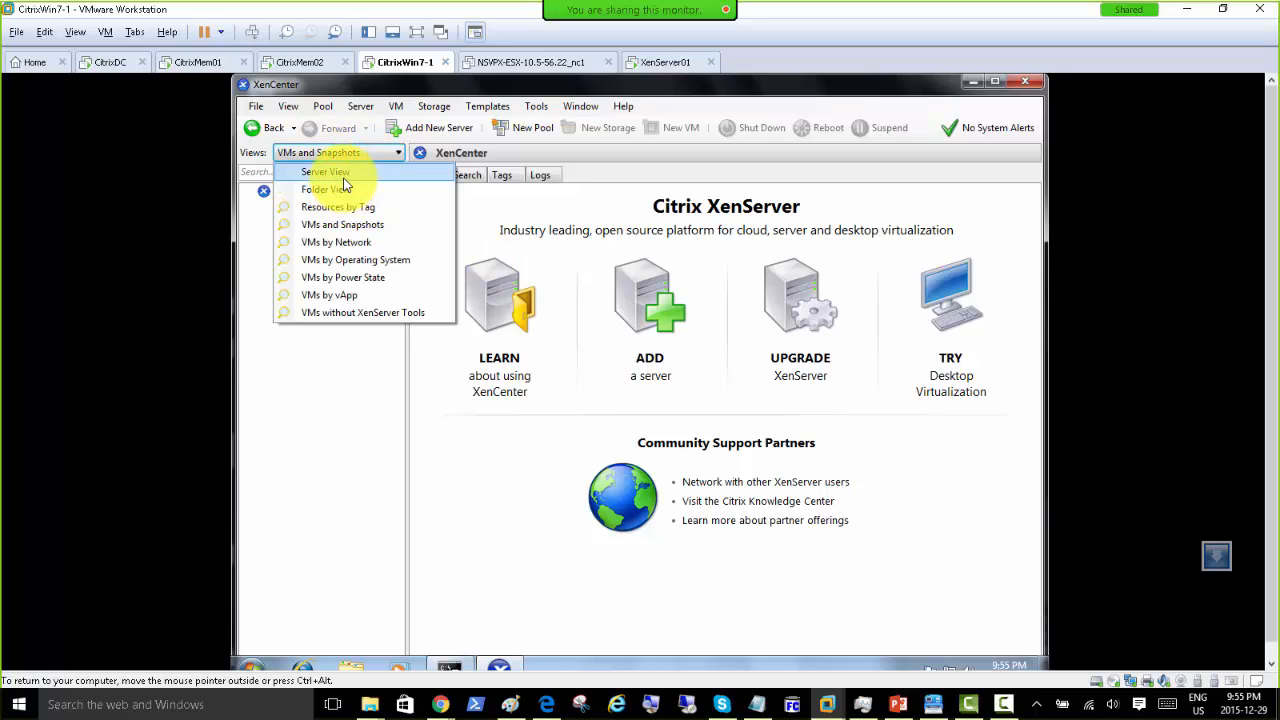
{"action": "left_click", "coordinate": [325, 171]}
{"action": "left_click", "coordinate": [312, 205]}
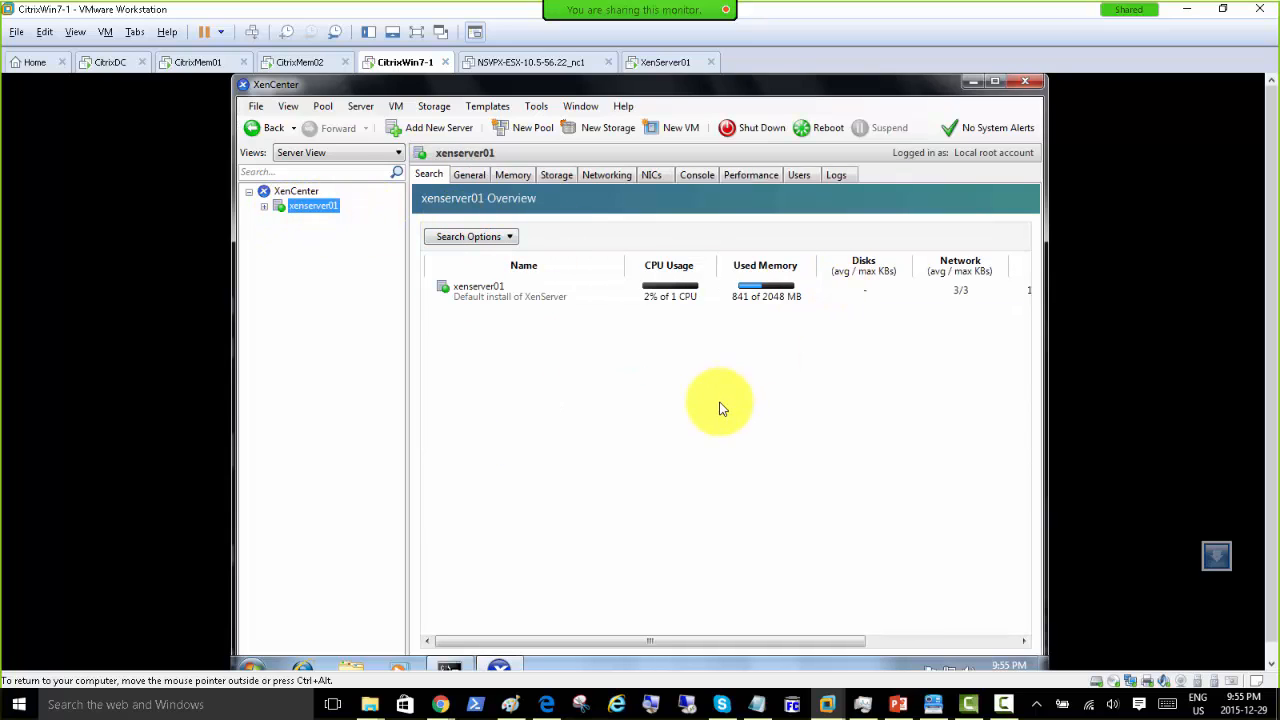
Step: Start the New VM wizard on xenserver01 and pick the Windows 7 (64-bit) template
{"action": "left_click", "coordinate": [263, 206]}
{"action": "right_click", "coordinate": [313, 209]}
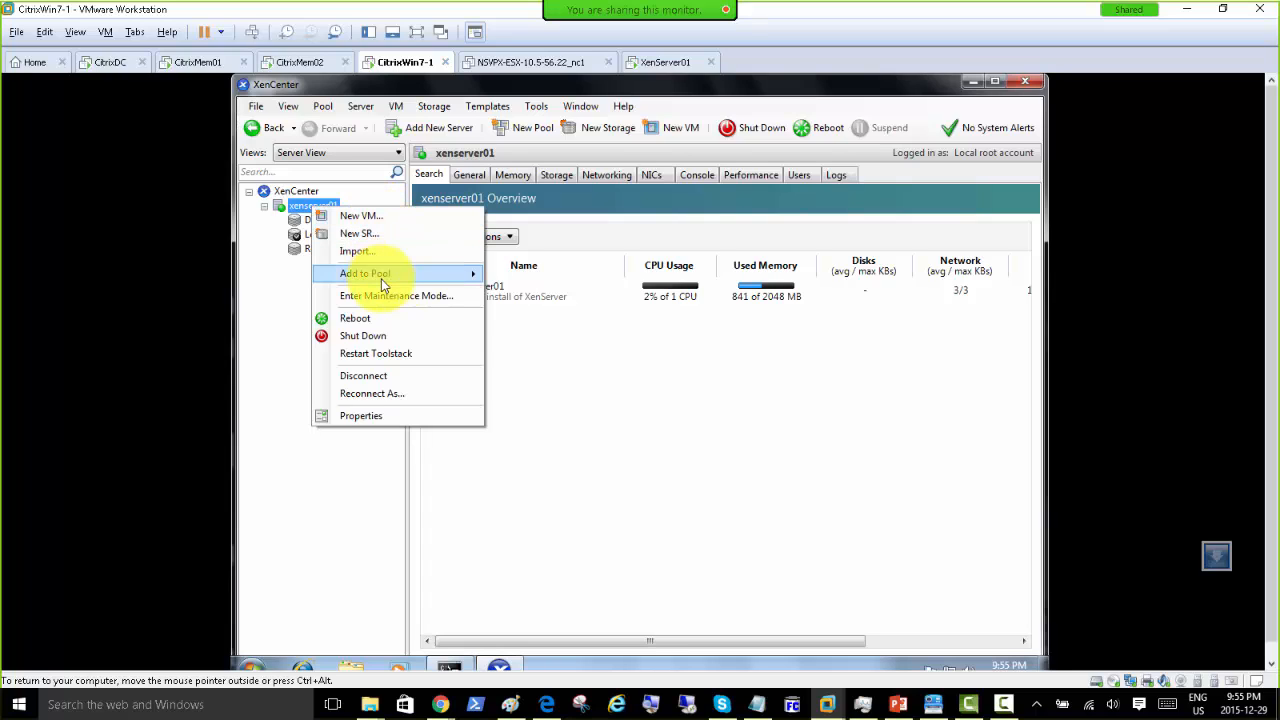
{"action": "mouse_move", "coordinate": [382, 283]}
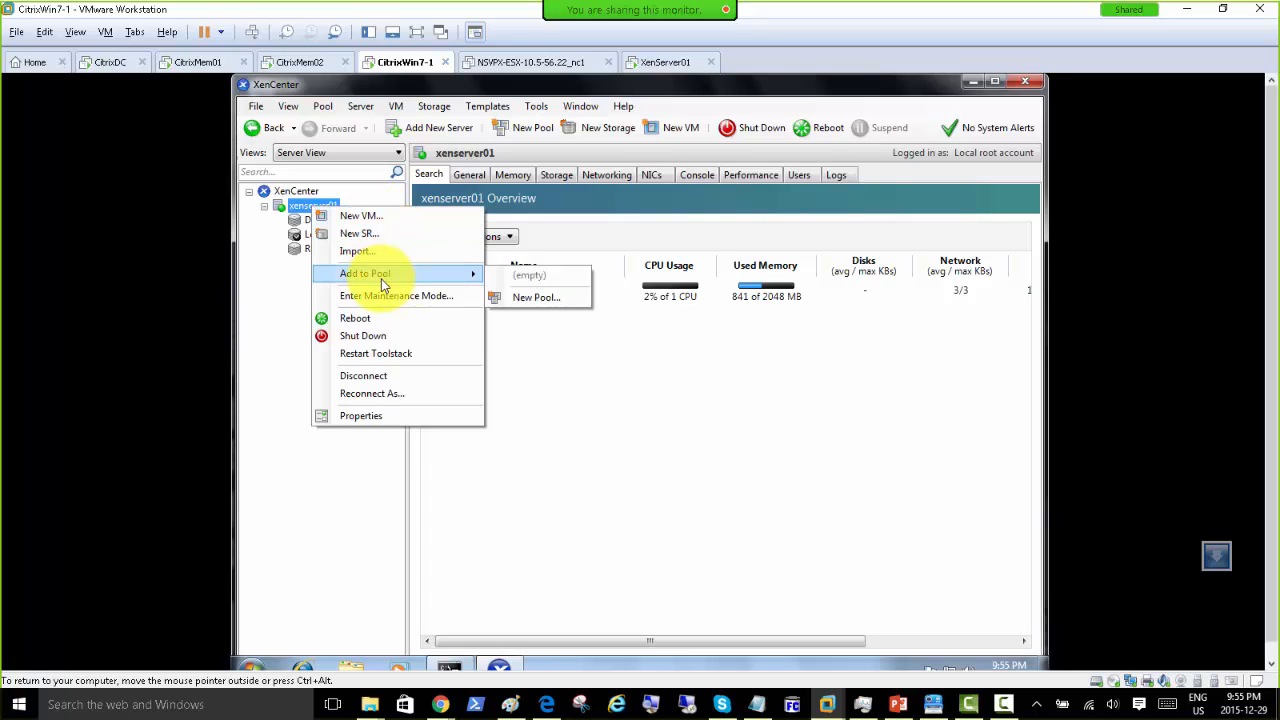
{"action": "left_click", "coordinate": [389, 219]}
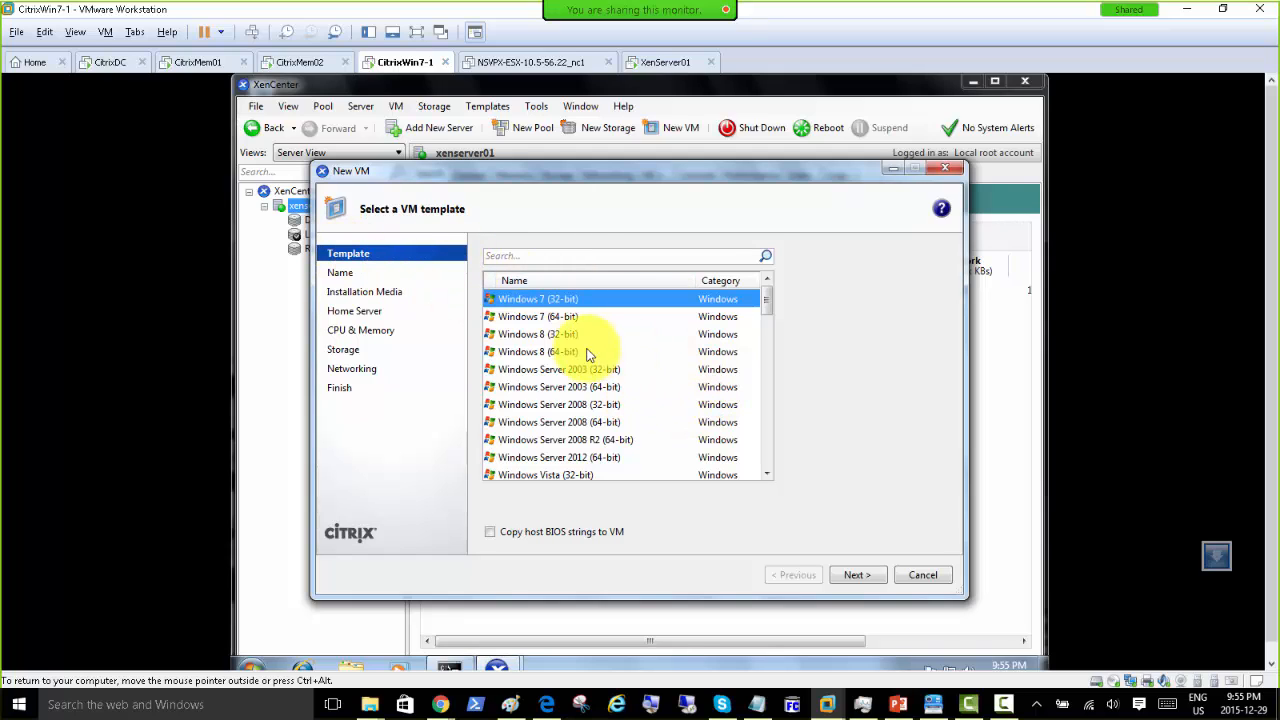
{"action": "left_click_drag", "start_coordinate": [766, 316], "coordinate": [778, 467]}
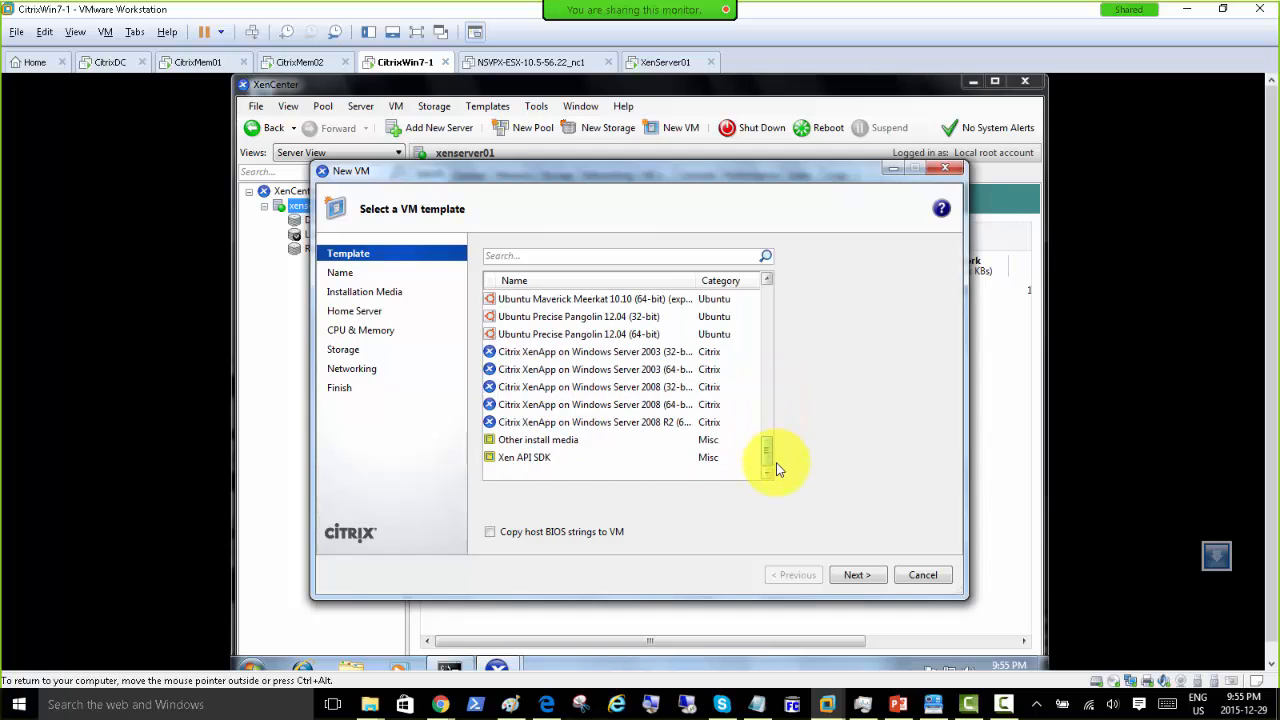
{"action": "left_click_drag", "start_coordinate": [778, 467], "coordinate": [786, 286]}
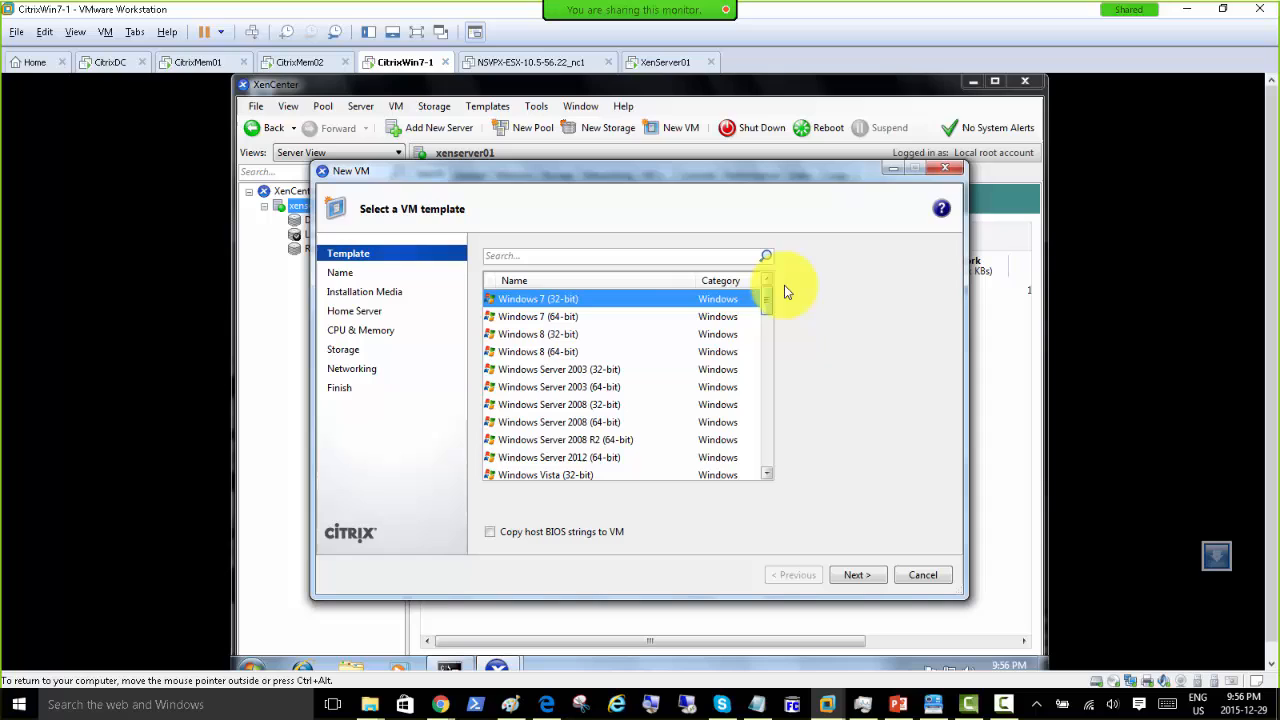
{"action": "left_click", "coordinate": [534, 318]}
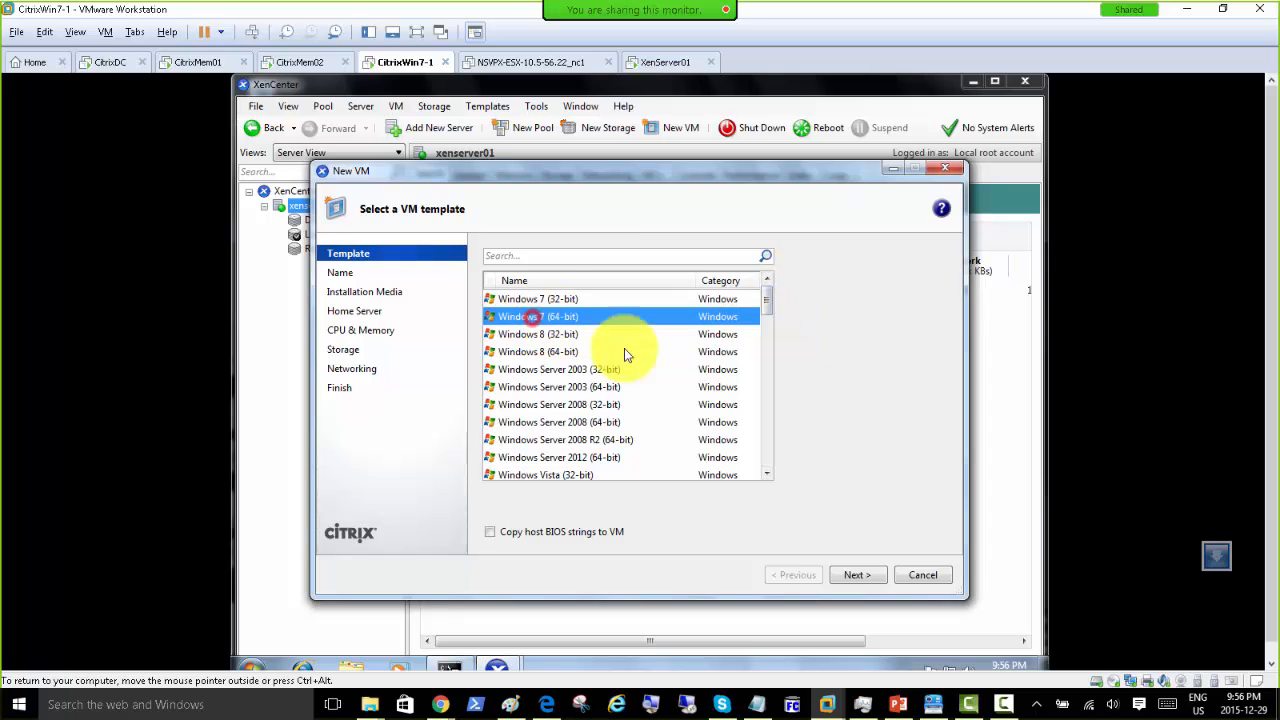
Step: Keep the default VM name and choose installing from the DVD drive, reaching the home-server step
{"action": "left_click", "coordinate": [853, 576]}
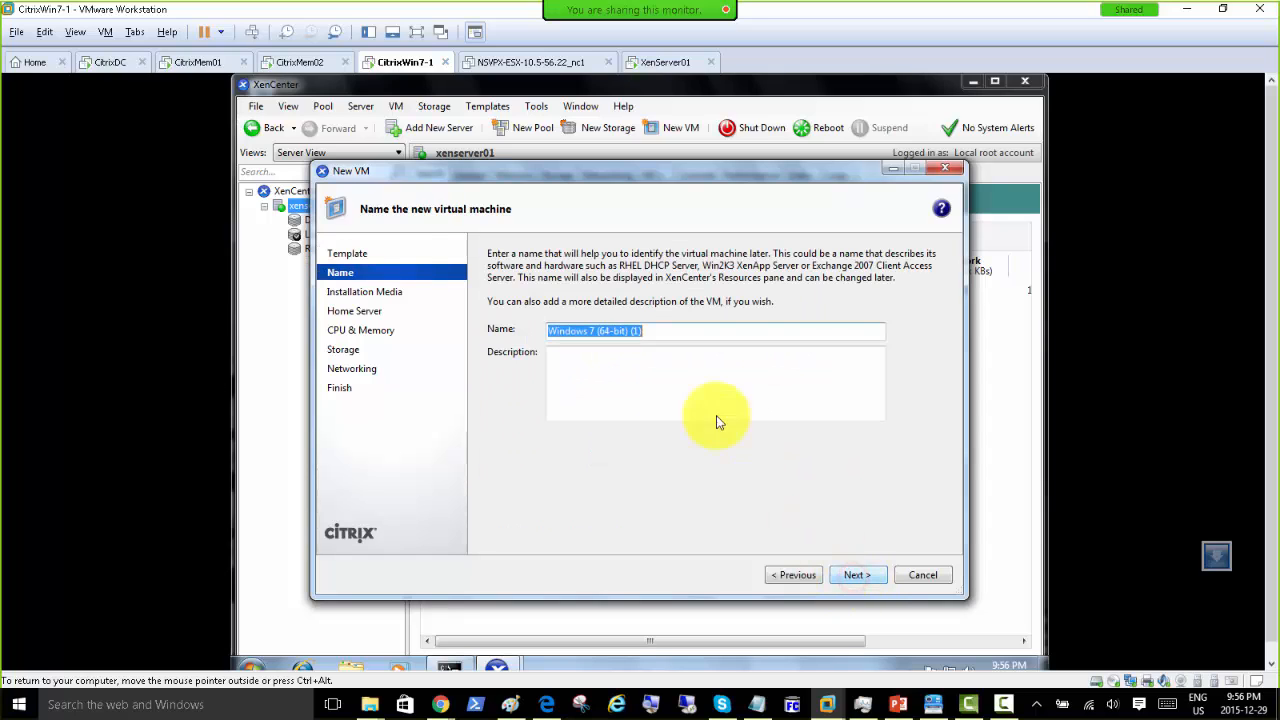
{"action": "left_click", "coordinate": [858, 576]}
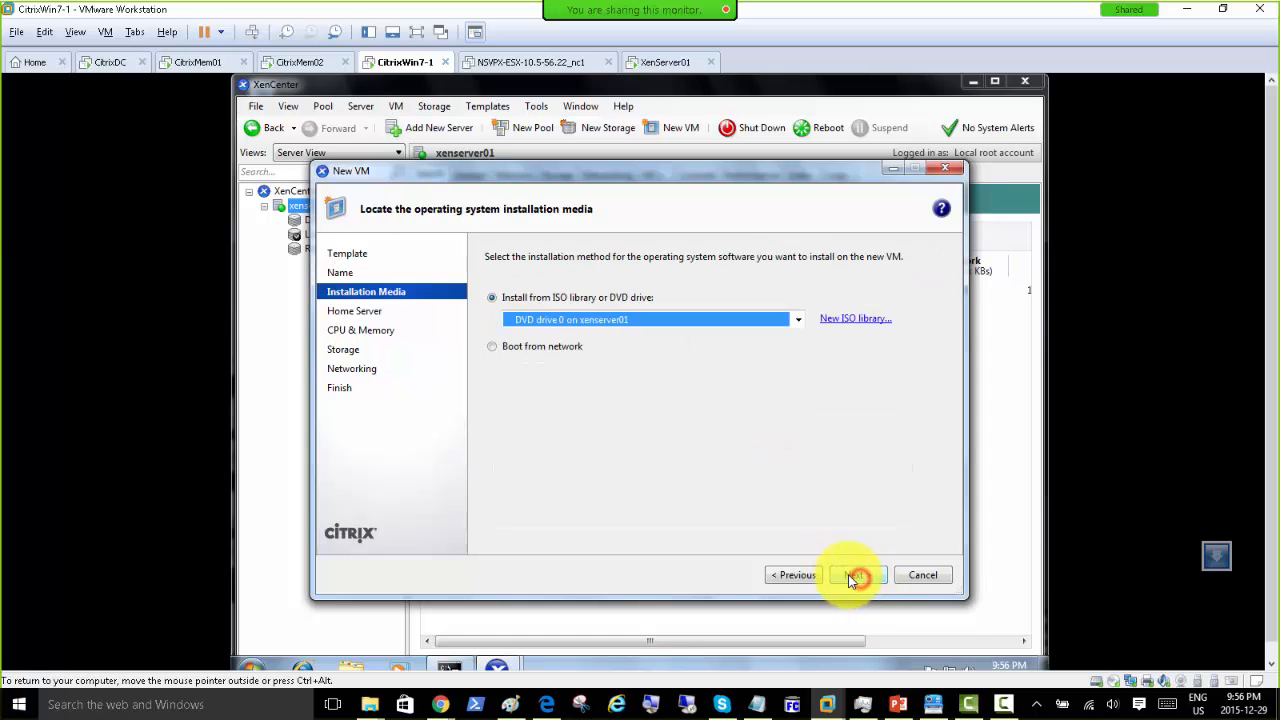
{"action": "left_click", "coordinate": [536, 347]}
{"action": "left_click", "coordinate": [516, 300]}
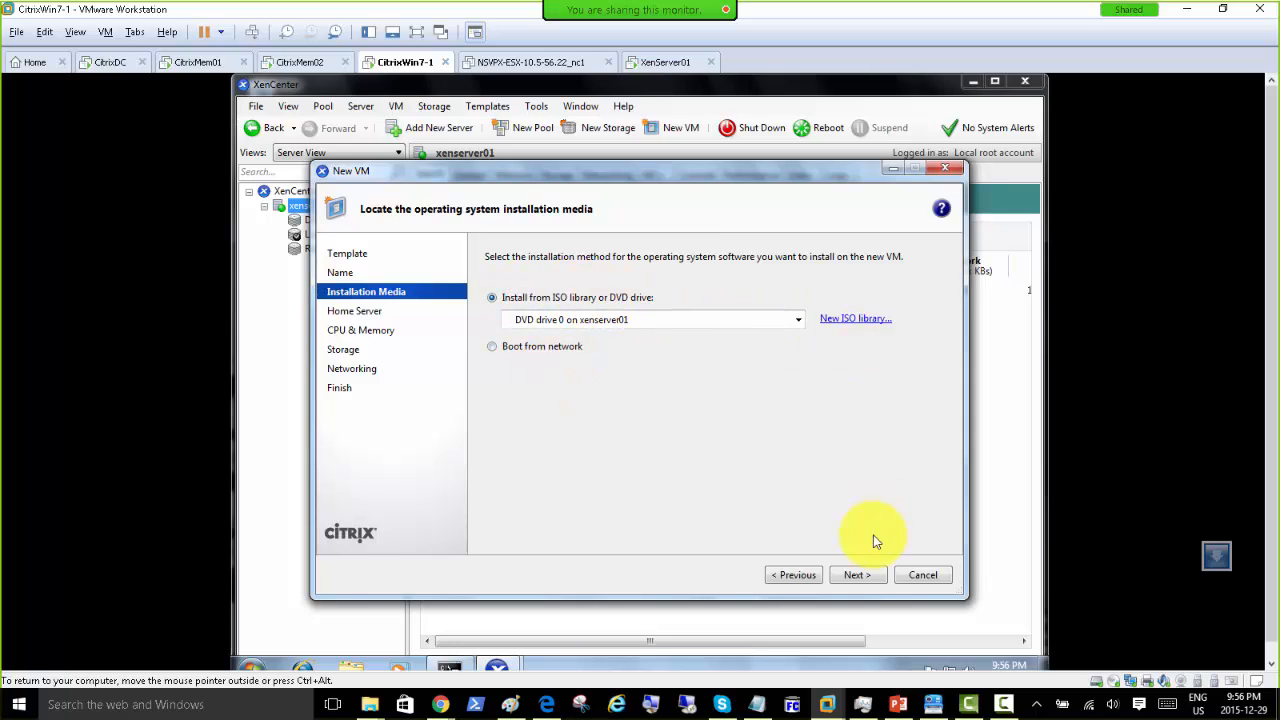
{"action": "left_click", "coordinate": [857, 575]}
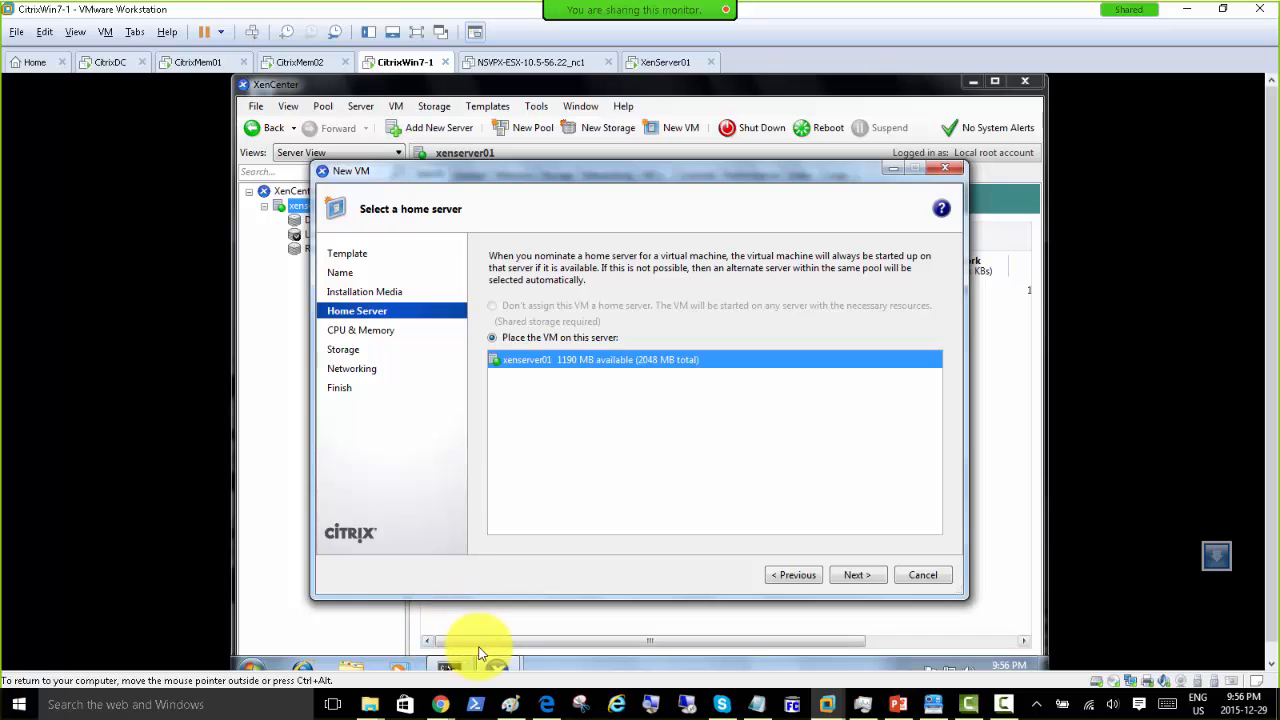
{"action": "left_click", "coordinate": [251, 669]}
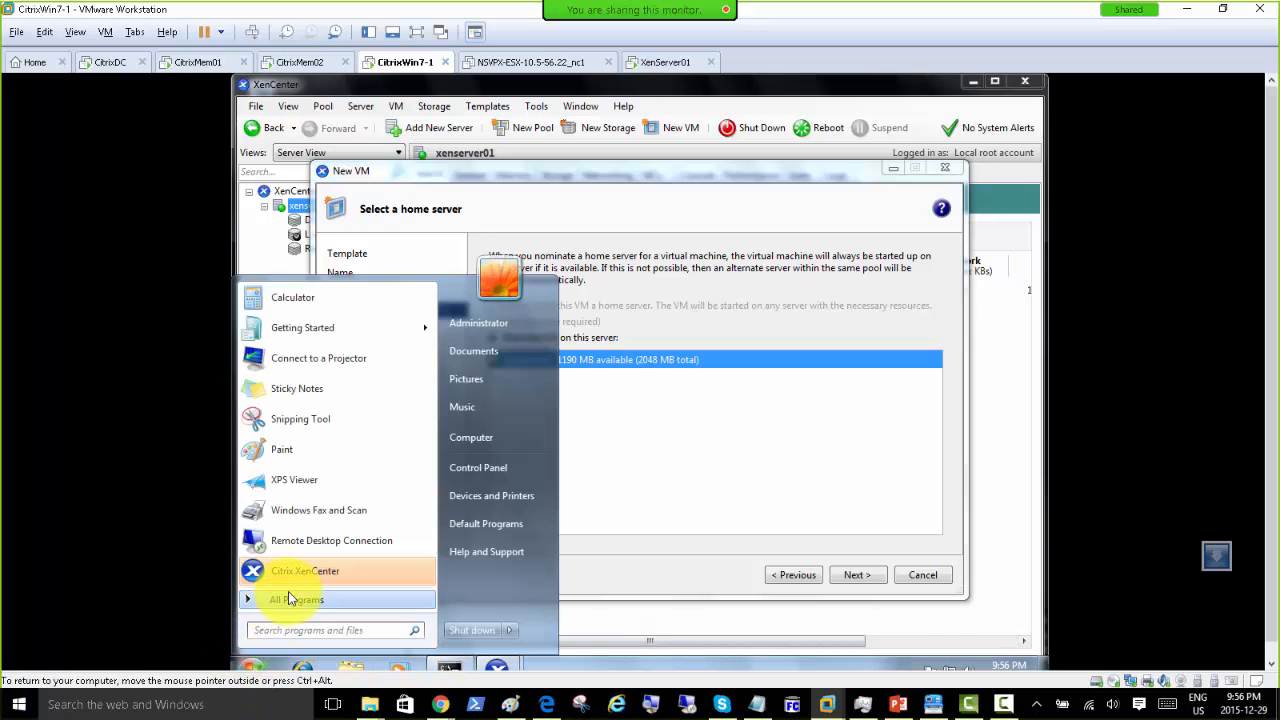
Step: Close the Start menu and launch Internet Explorer in the guest, which shows a cannot-display error
{"action": "left_click", "coordinate": [704, 208]}
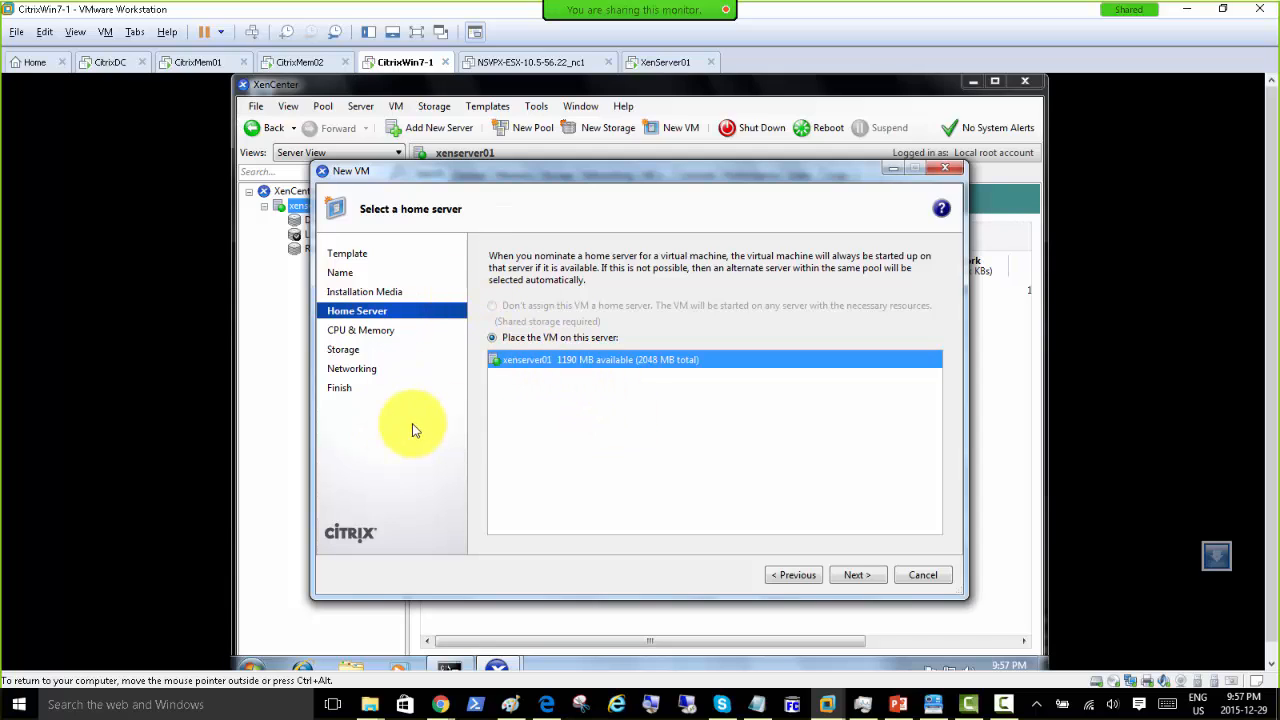
{"action": "left_click", "coordinate": [299, 667]}
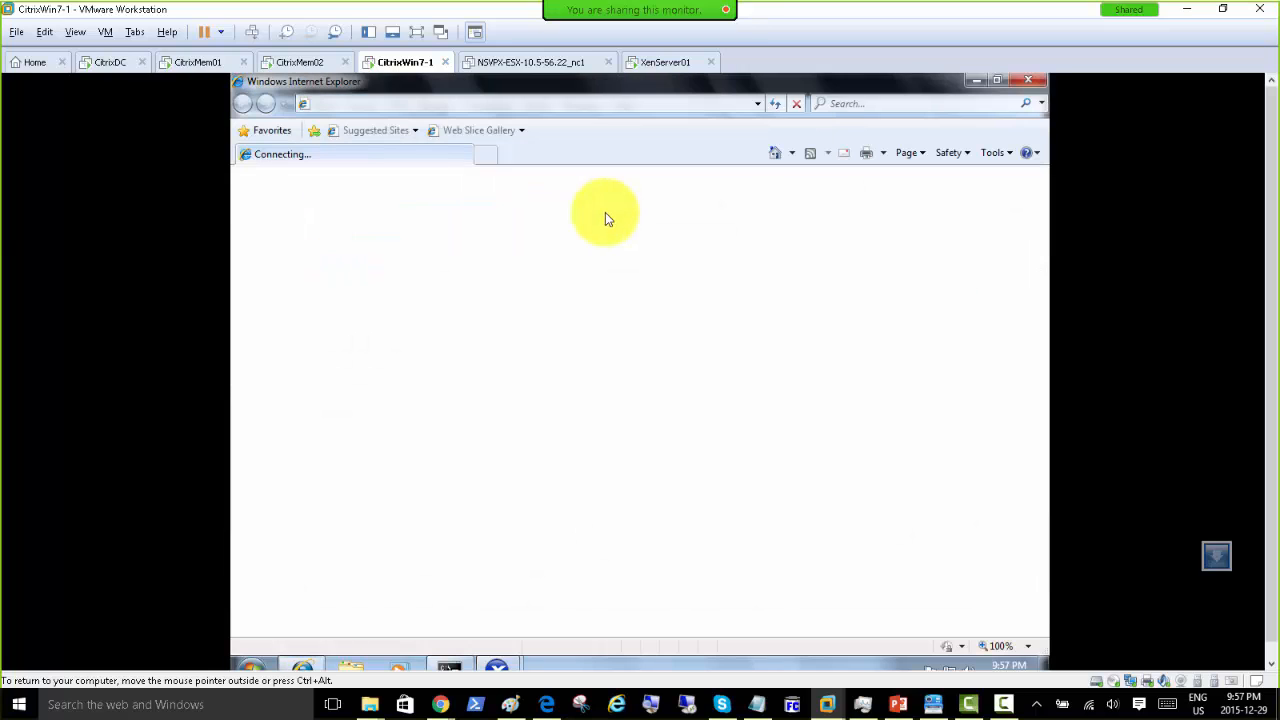
{"action": "left_click", "coordinate": [562, 104]}
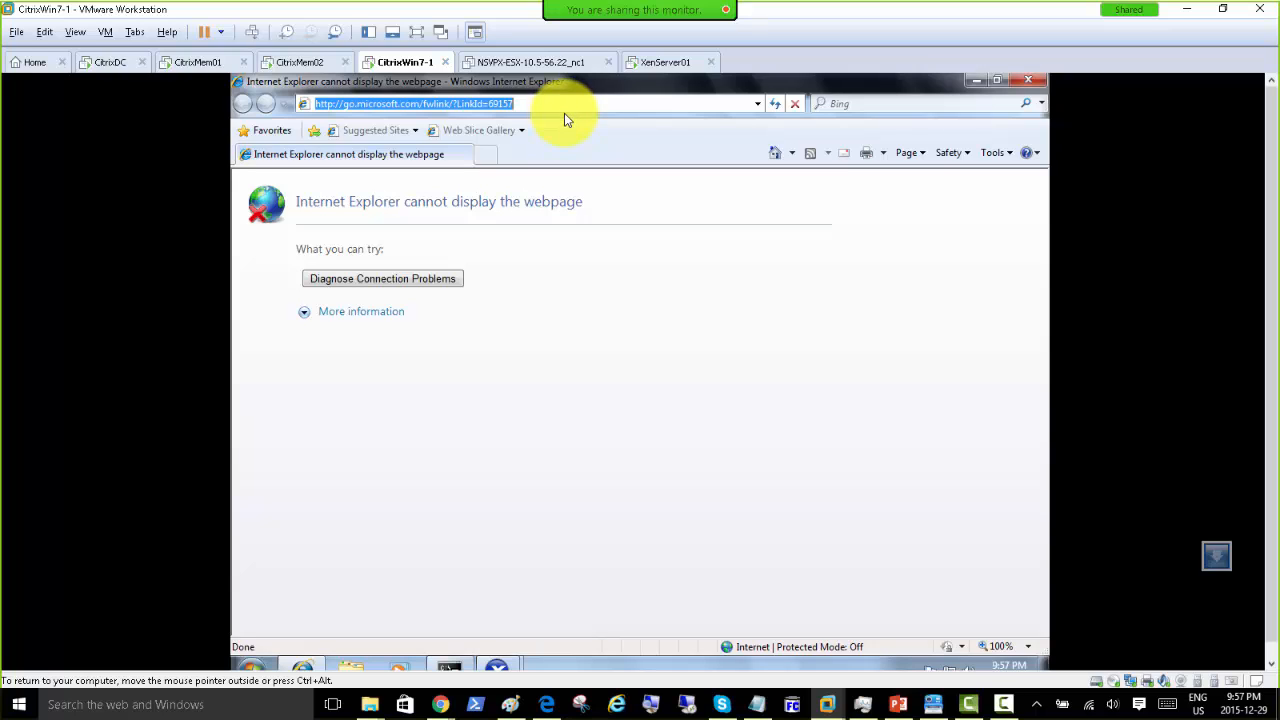
Step: Check the XenServer01 VM console with Ctrl+Alt, then return to CitrixWin7-1
{"action": "left_click", "coordinate": [659, 63]}
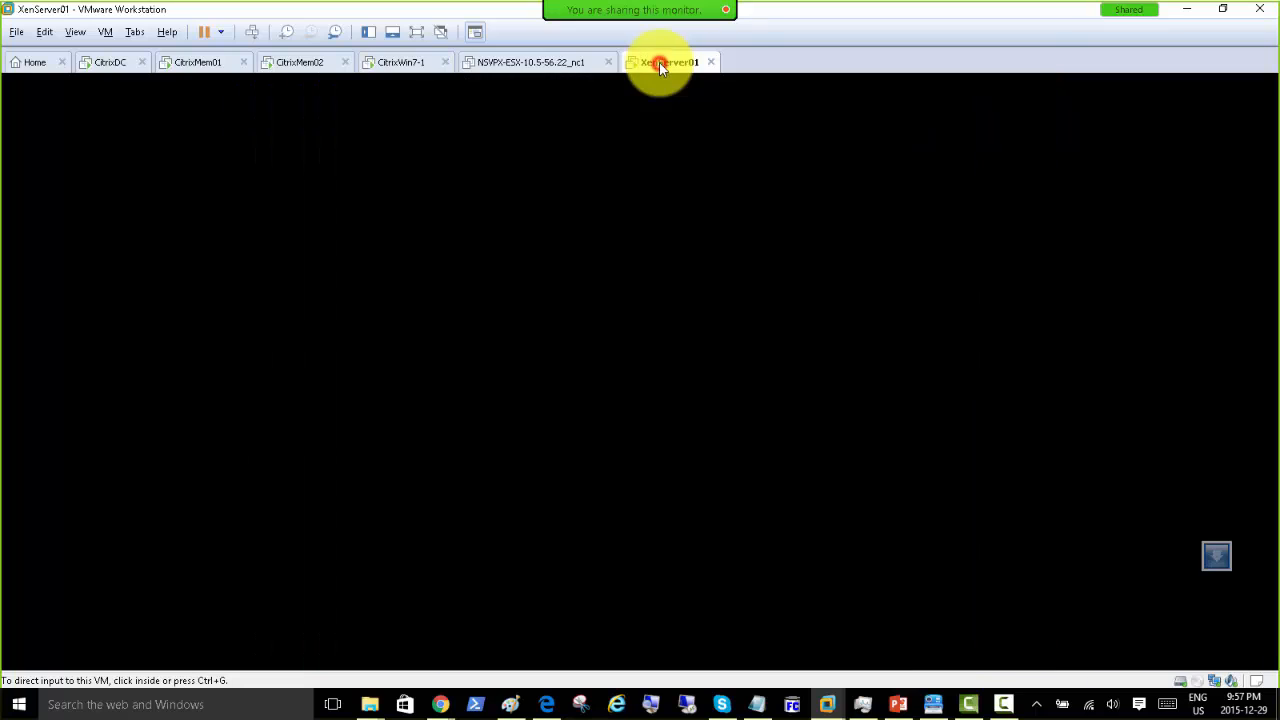
{"action": "left_click", "coordinate": [641, 243]}
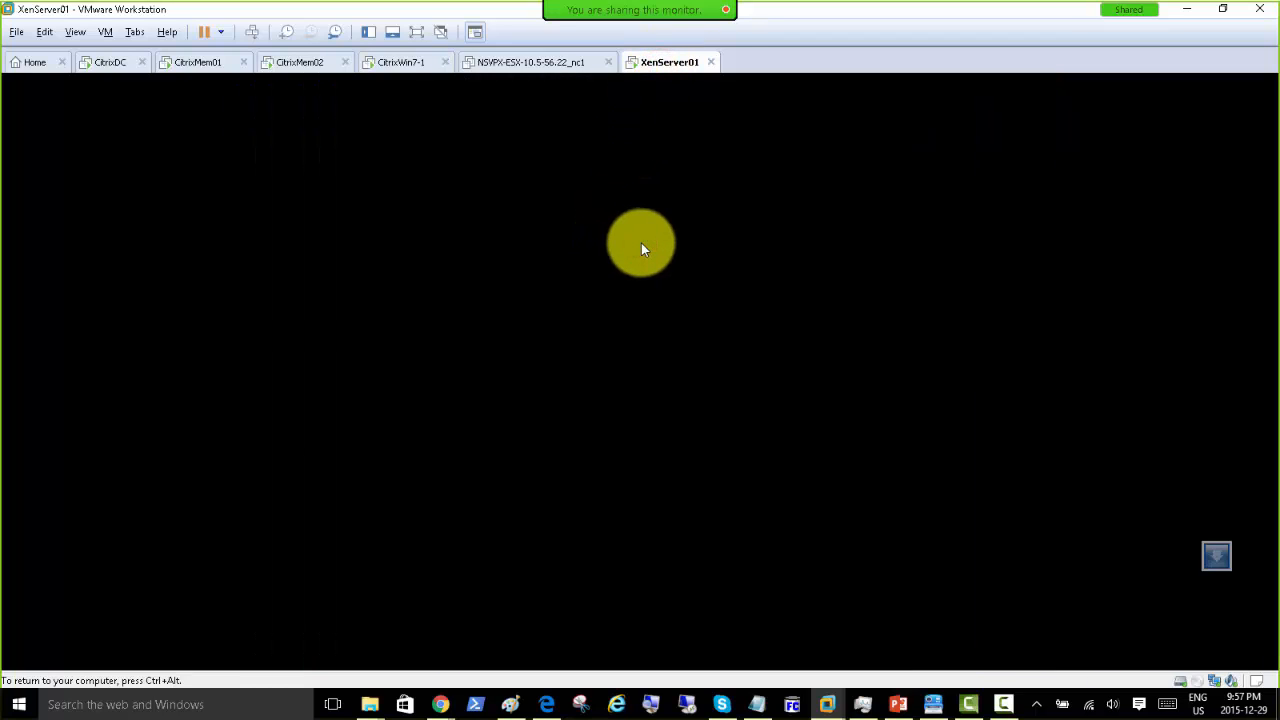
{"action": "key", "text": "ctrl+alt"}
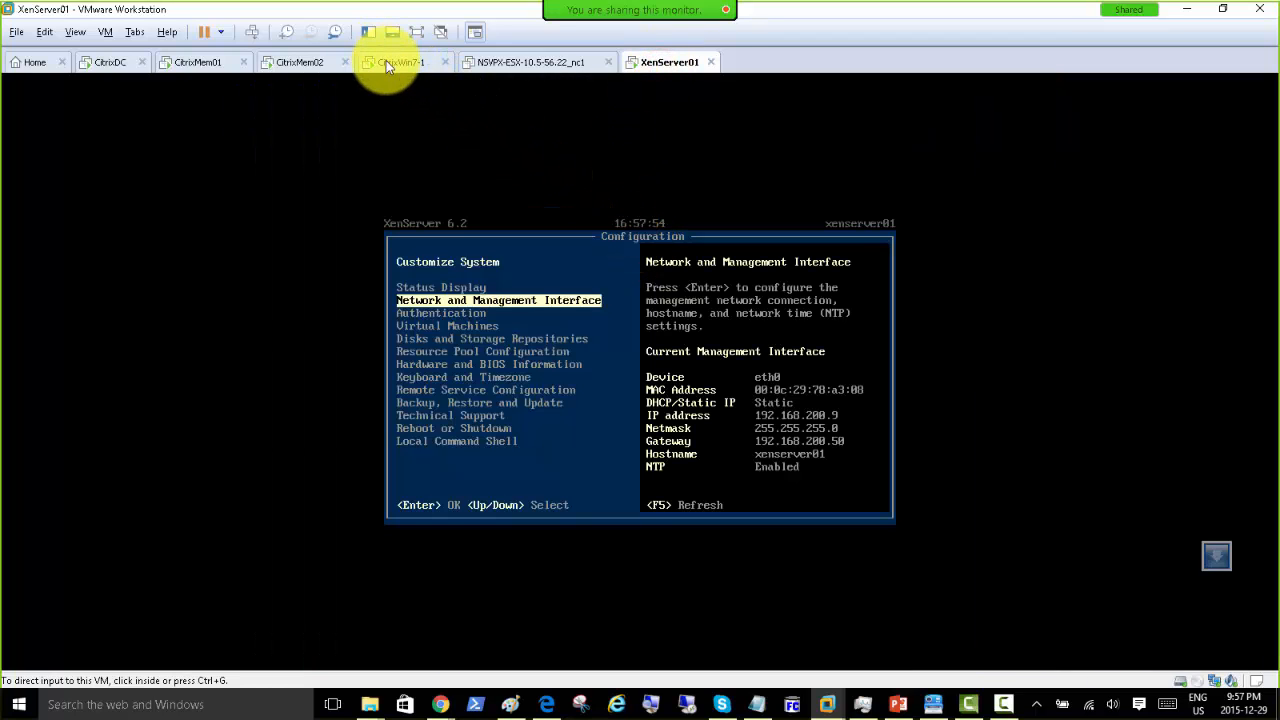
{"action": "left_click", "coordinate": [386, 62]}
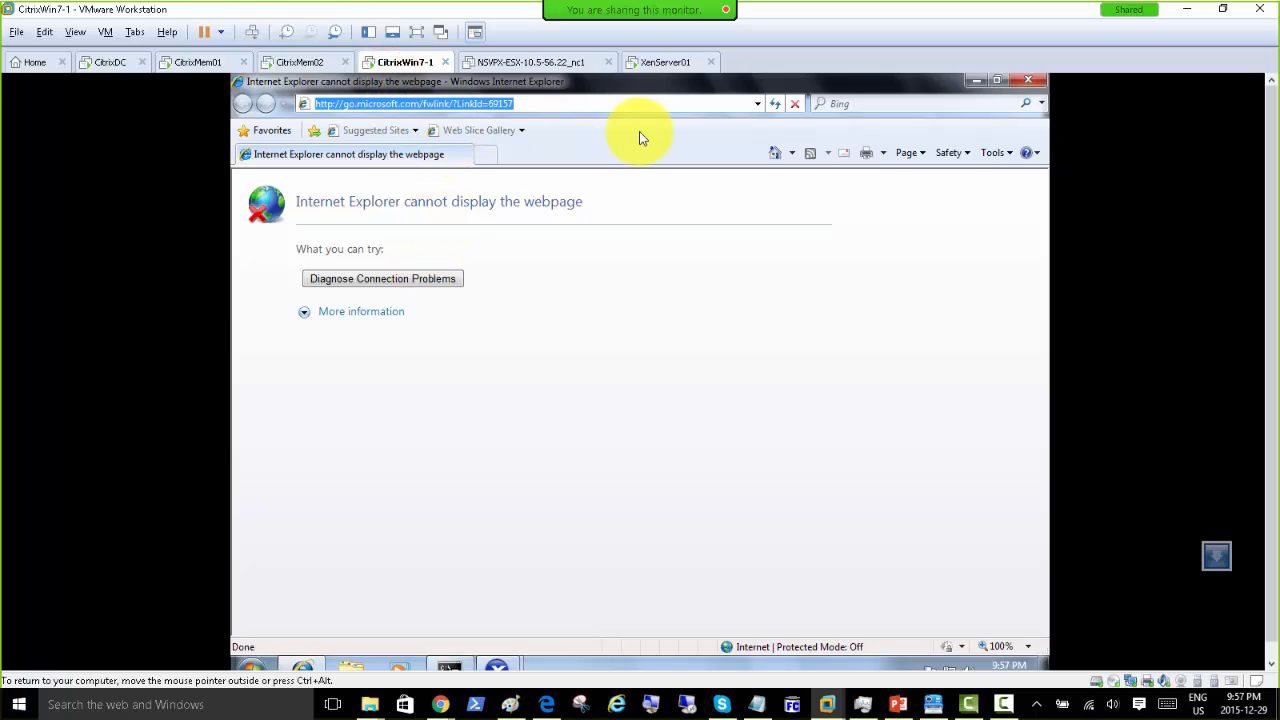
Step: Load 192.168.200.9 in Internet Explorer, then minimize it to reveal the New VM wizard
{"action": "type", "text": "192.168."}
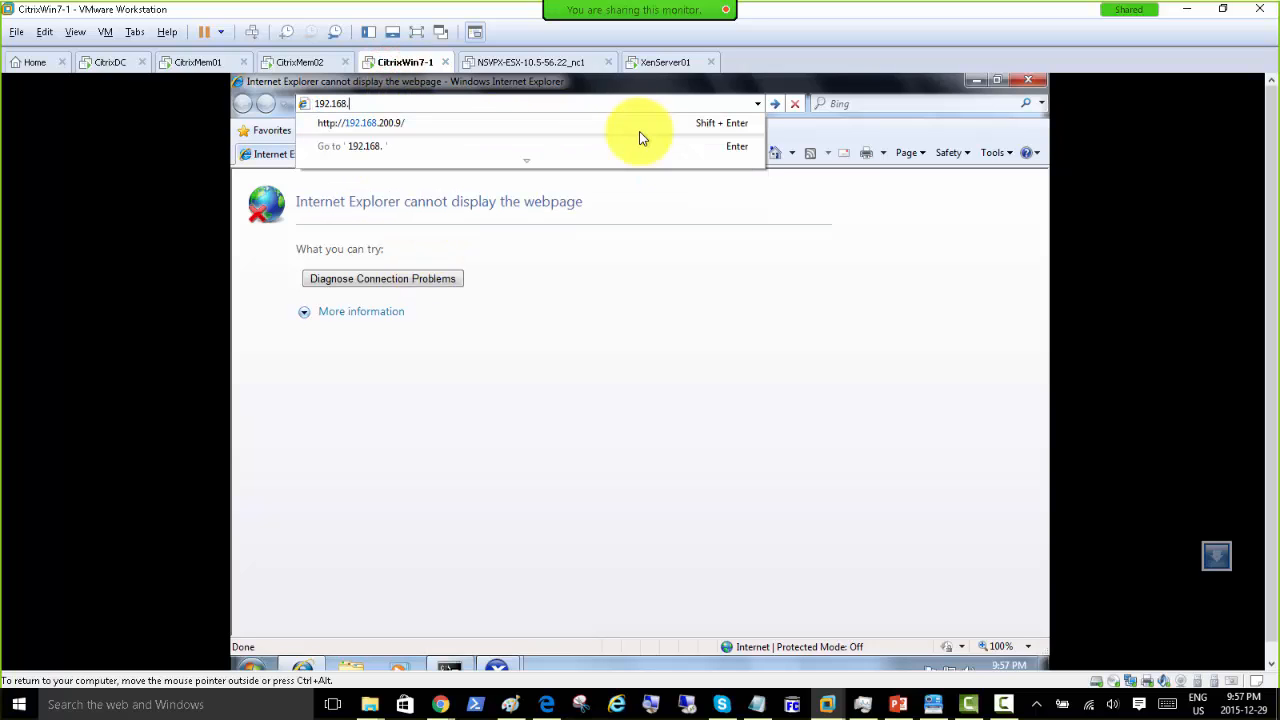
{"action": "type", "text": "200.9"}
{"action": "key", "text": "Return"}
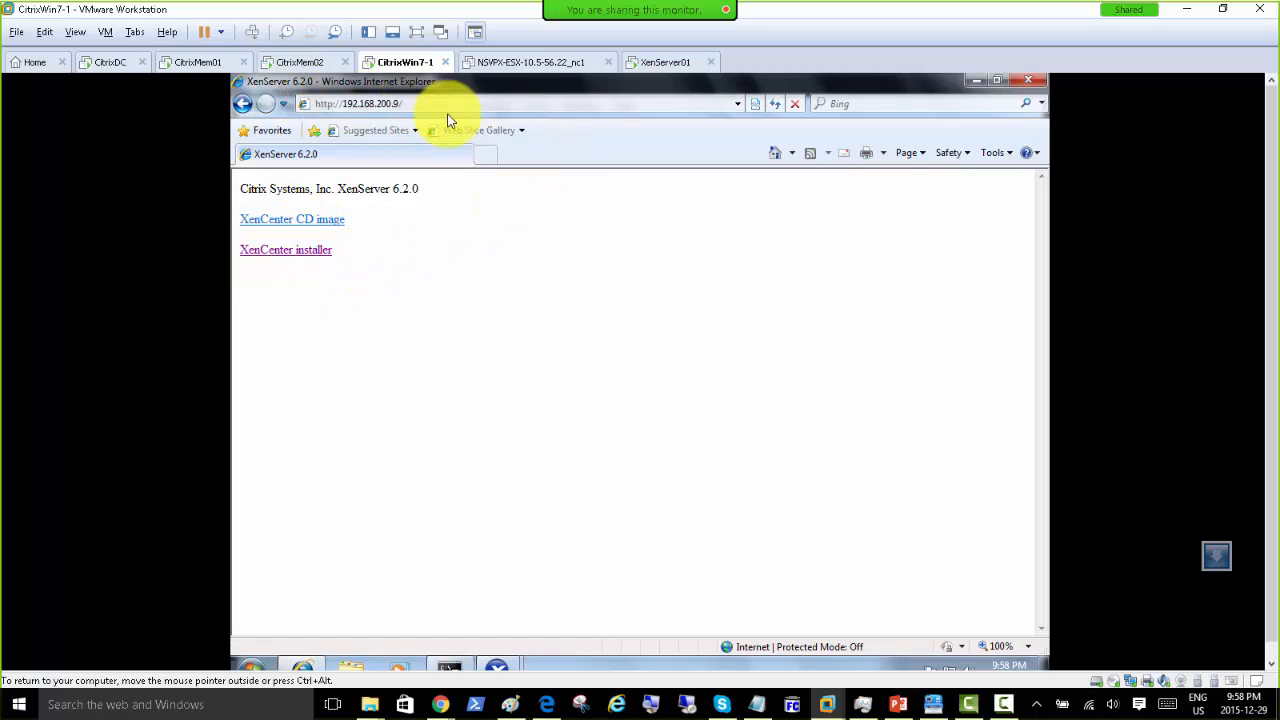
{"action": "left_click", "coordinate": [977, 88]}
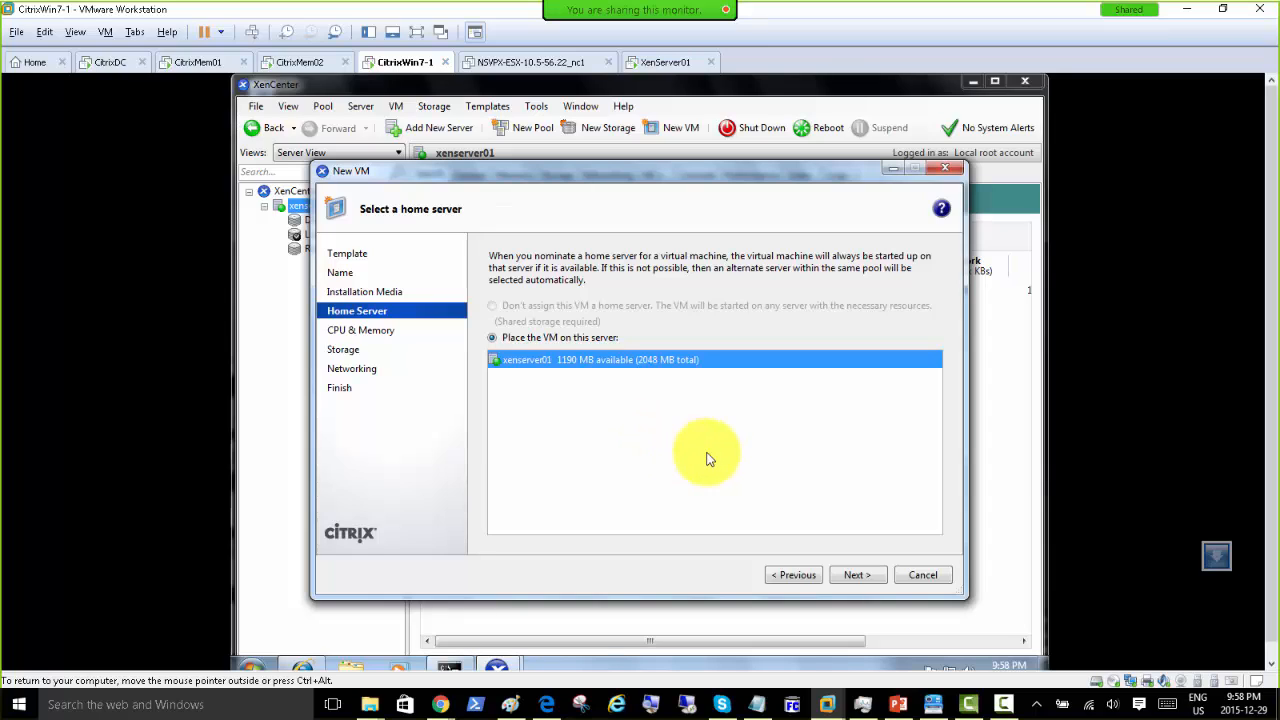
Step: Accept xenserver01 as home server, 1 vCPU, 4096 MB, a 24 GB disk and Network 0, and create the VM
{"action": "left_click", "coordinate": [864, 577]}
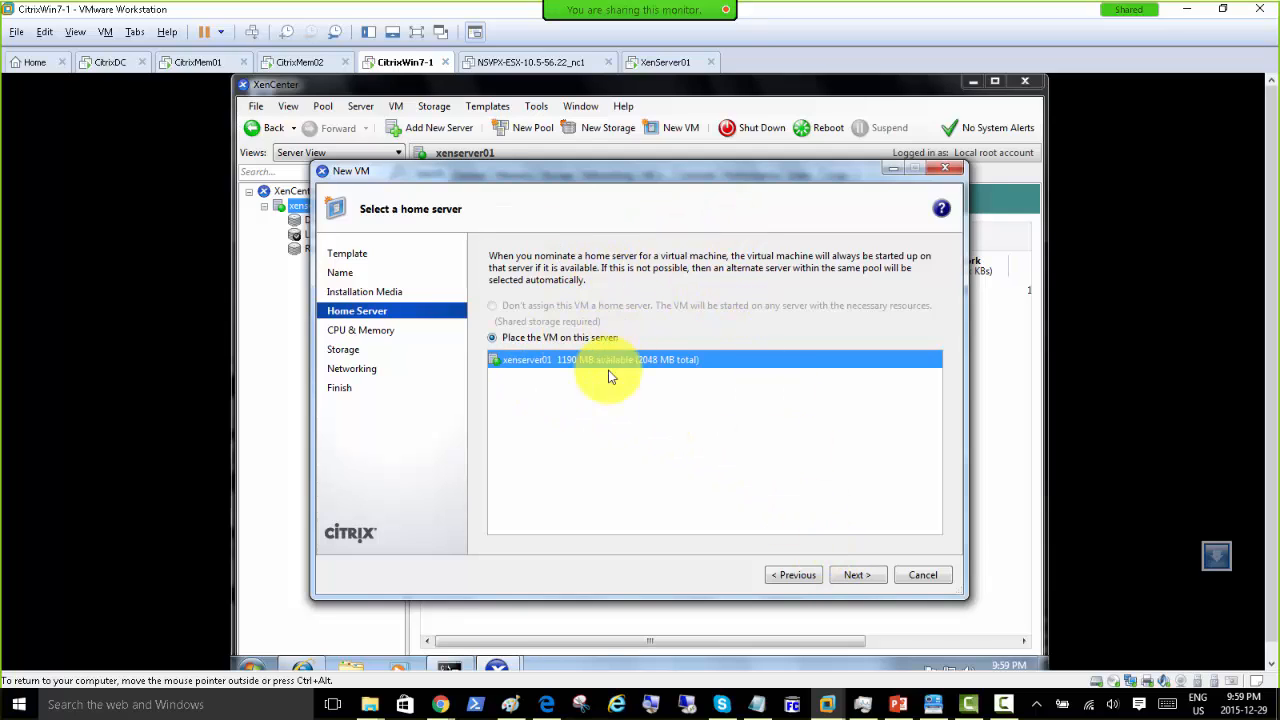
{"action": "left_click", "coordinate": [857, 575]}
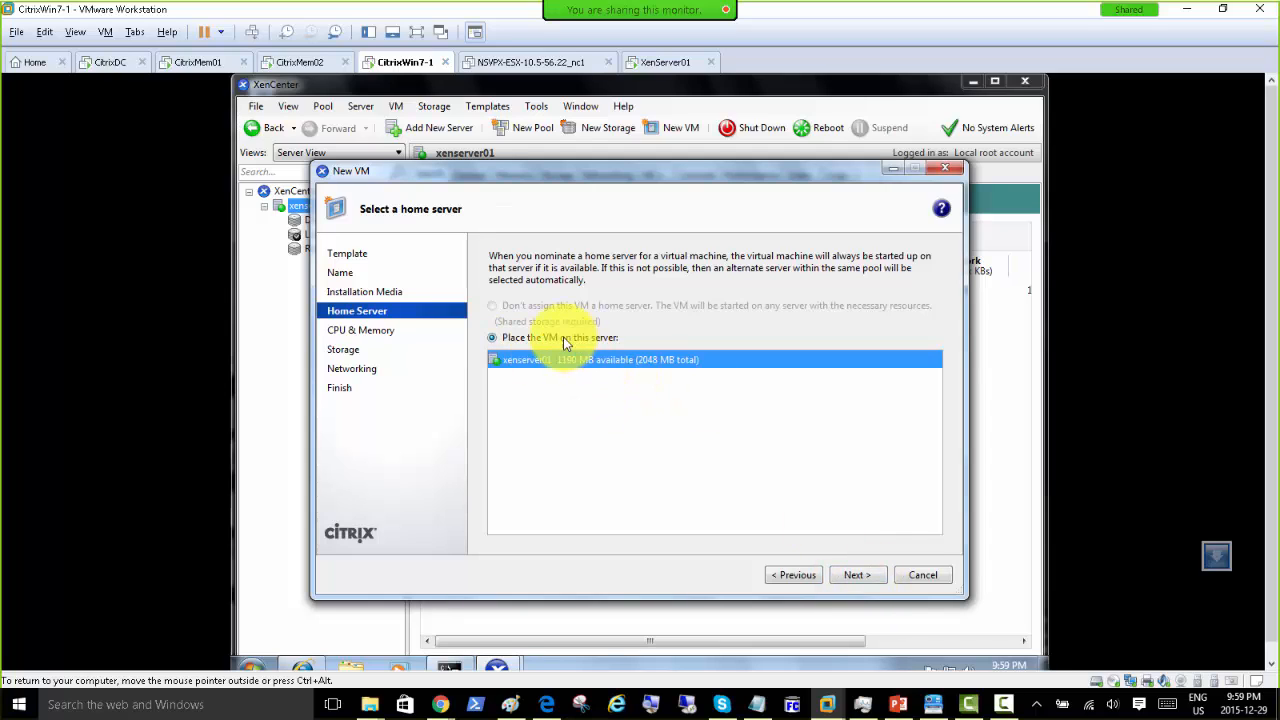
{"action": "left_click", "coordinate": [858, 577]}
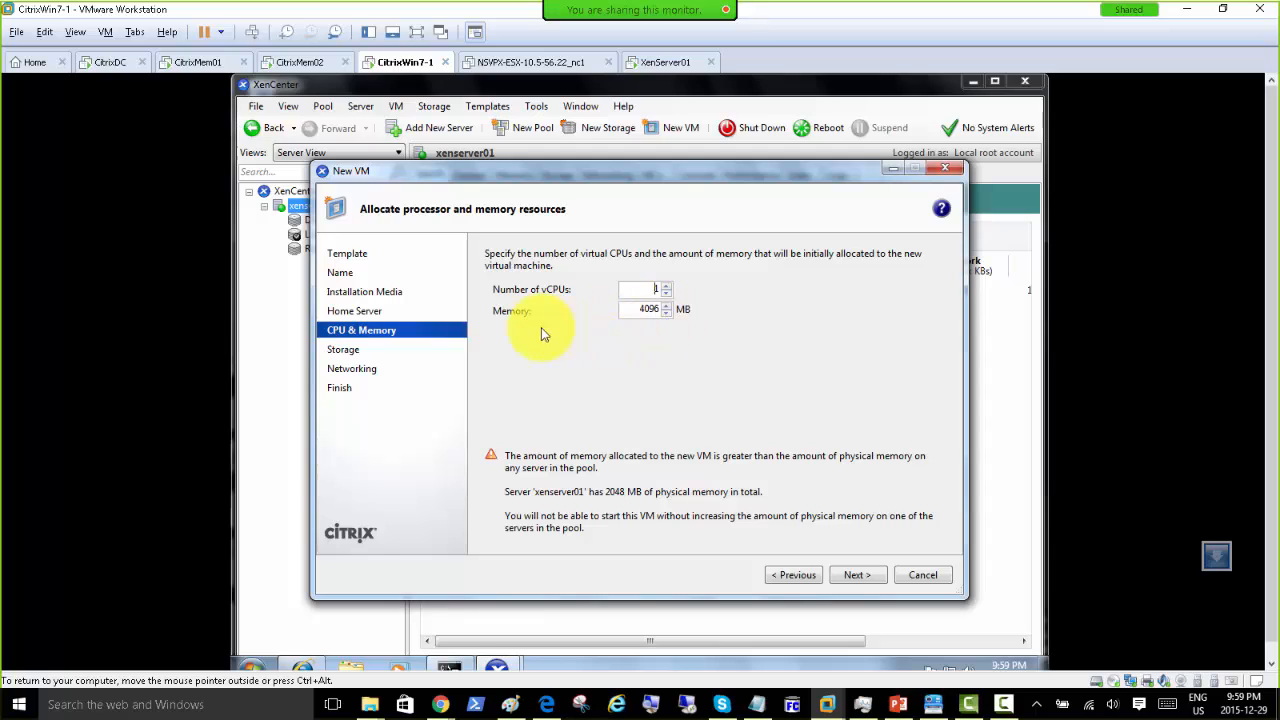
{"action": "left_click", "coordinate": [857, 577]}
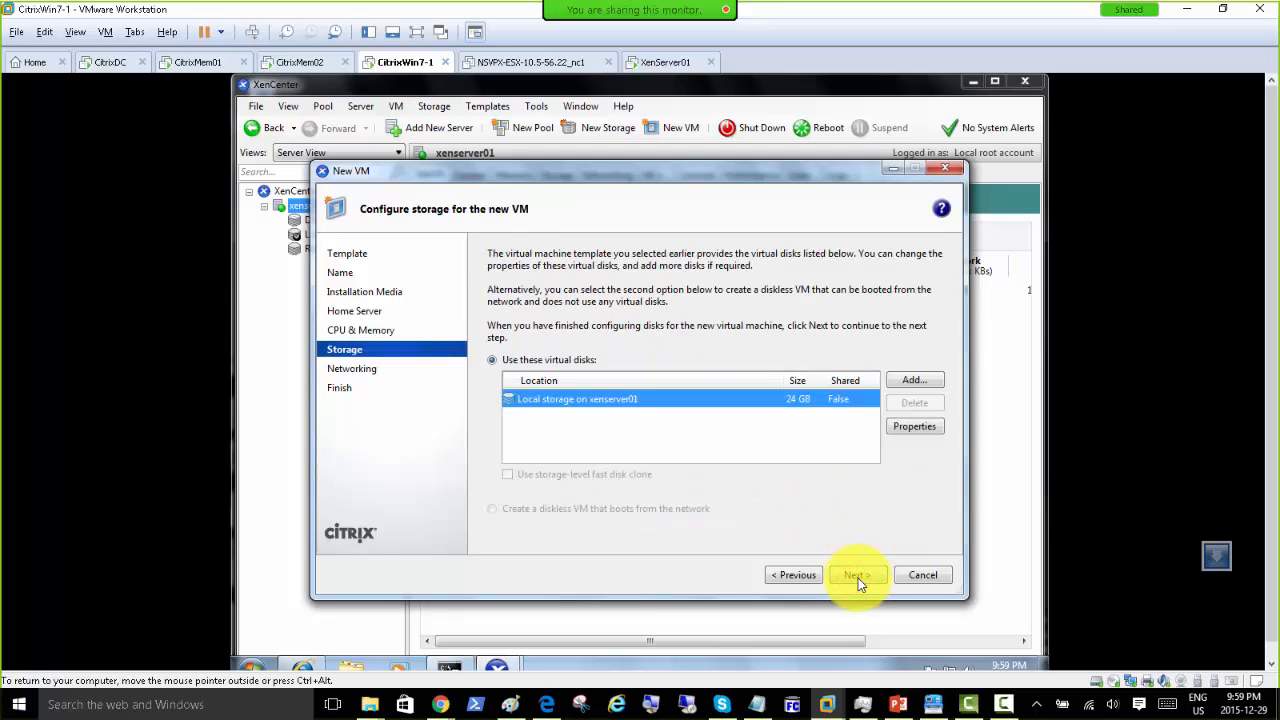
{"action": "left_click", "coordinate": [857, 577]}
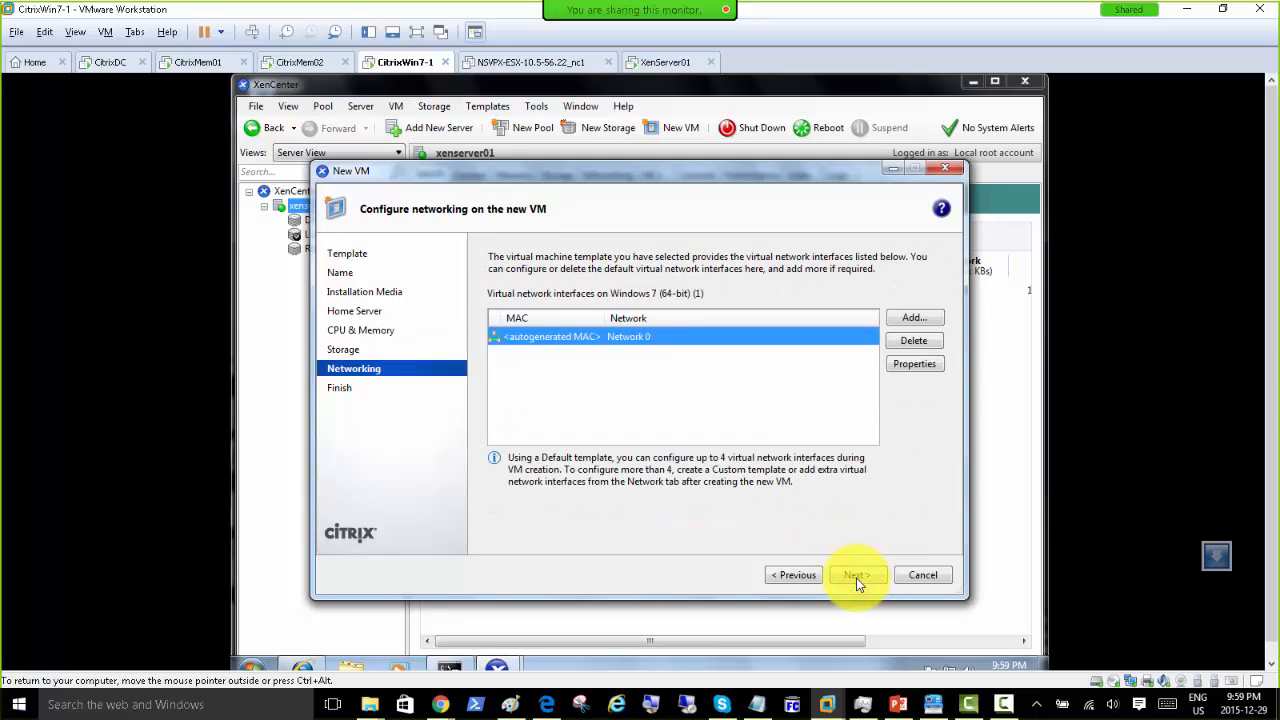
{"action": "left_click", "coordinate": [857, 577]}
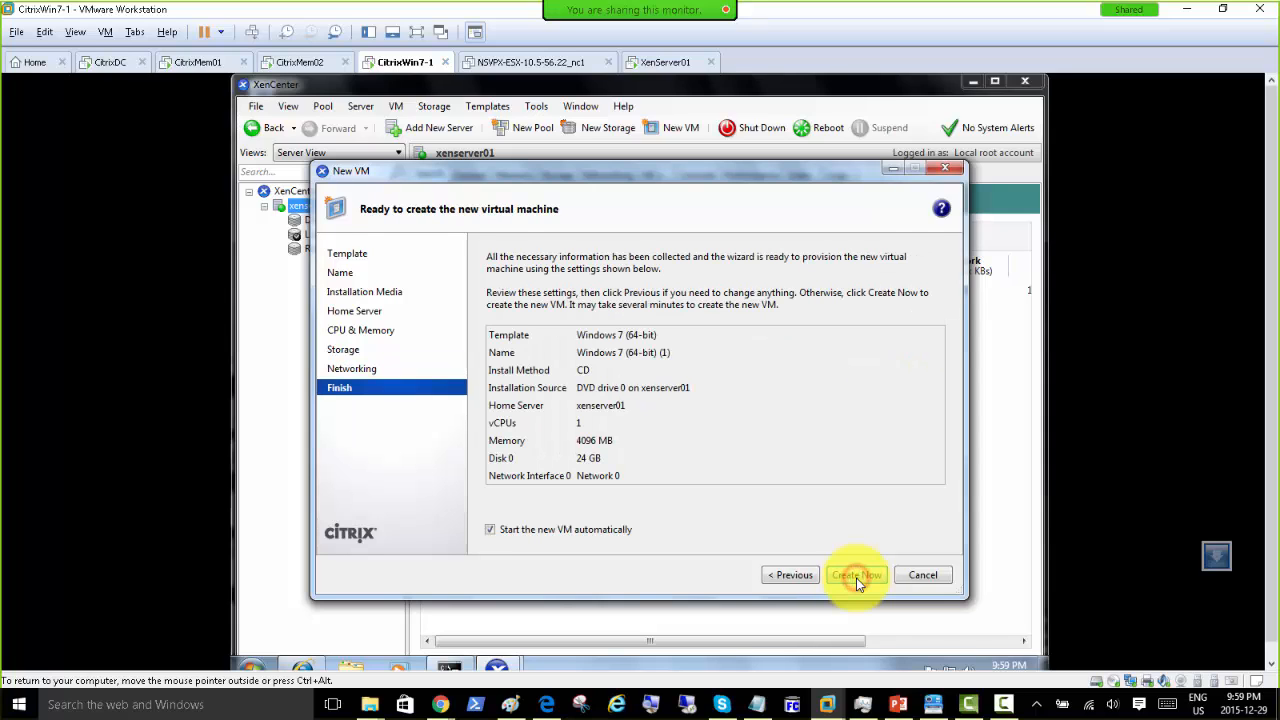
{"action": "left_click", "coordinate": [856, 576]}
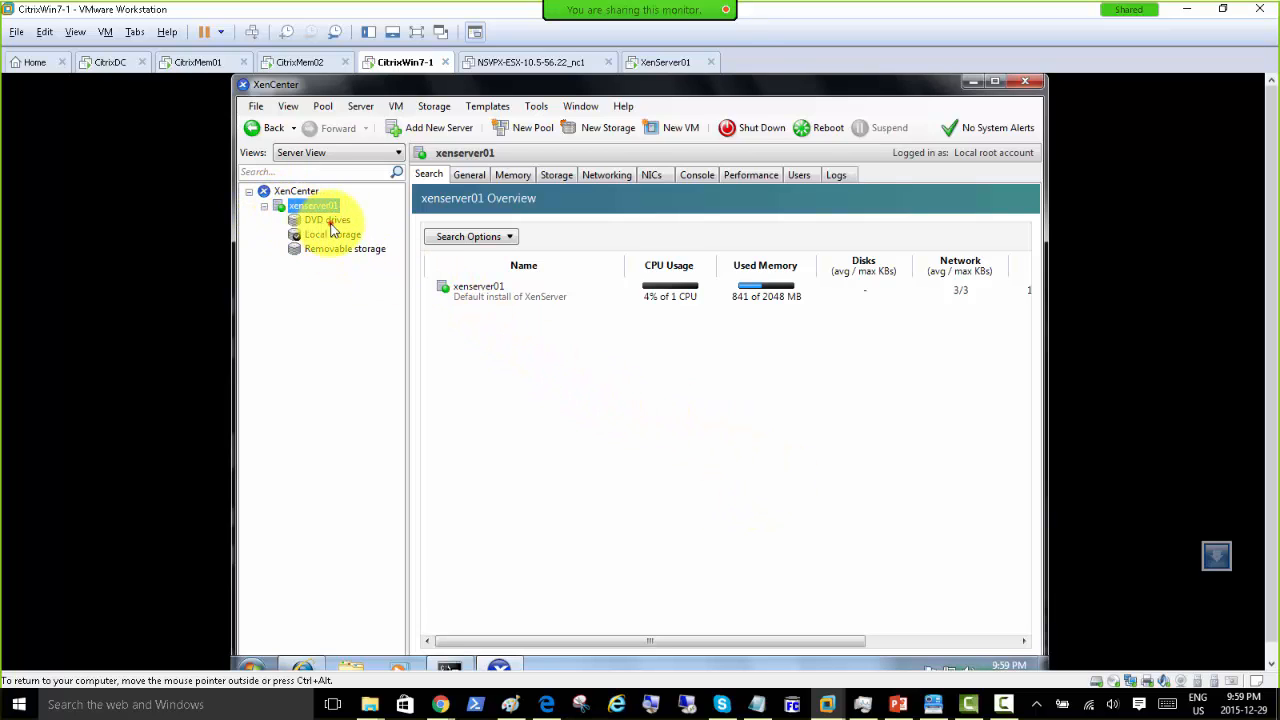
Step: Show xenserver01's DVD drives and close the 'HVM required' Error Starting VM dialog
{"action": "left_click", "coordinate": [330, 221]}
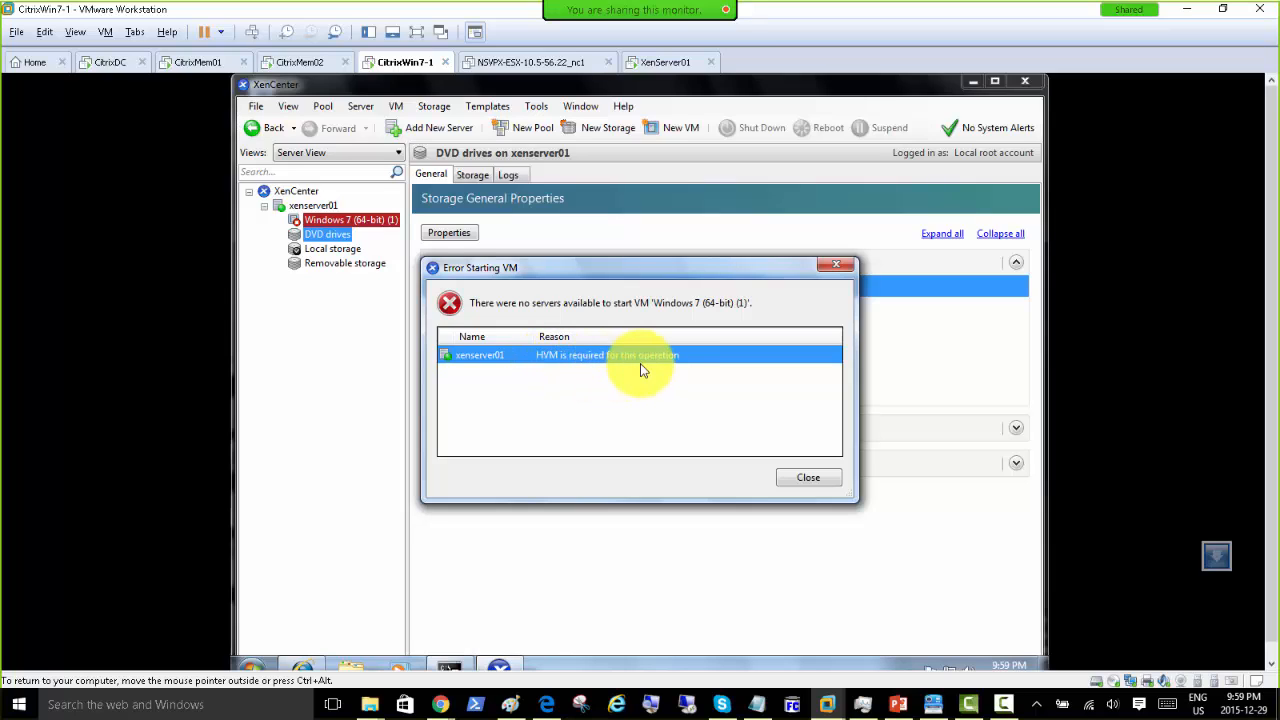
{"action": "left_click", "coordinate": [805, 478]}
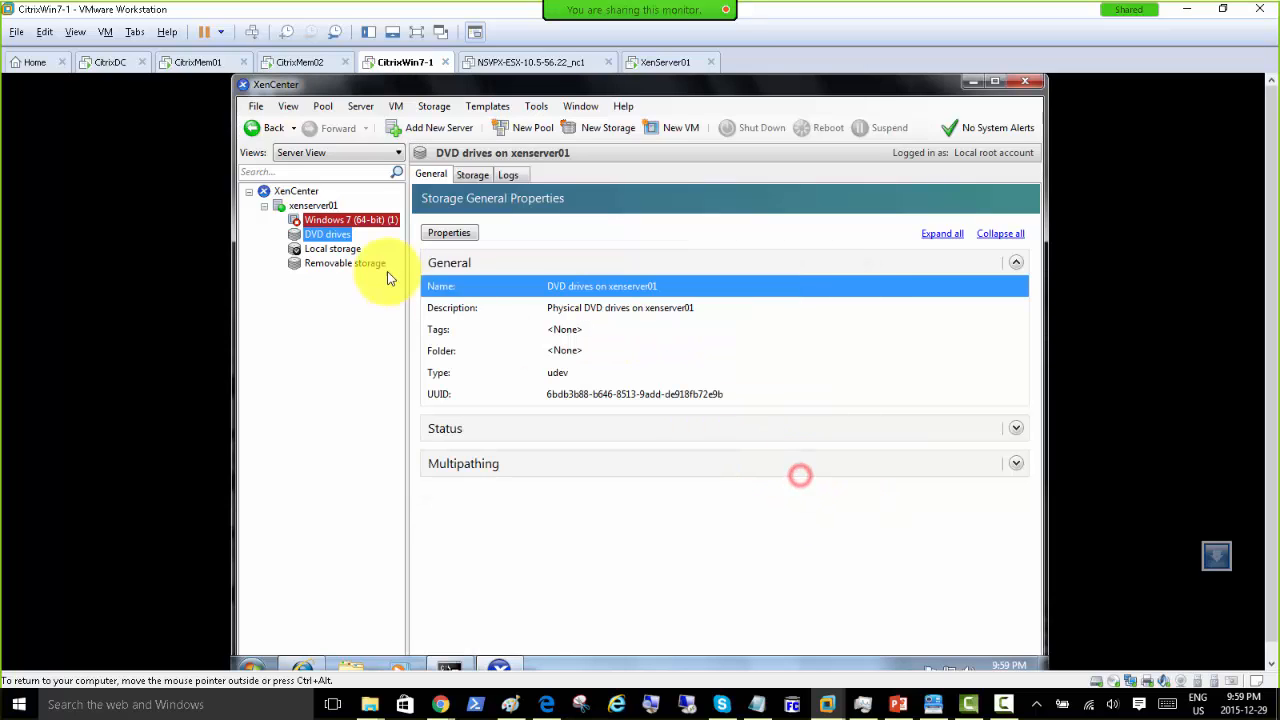
Step: Inspect the Windows 7 VM's memory, disks, network interfaces, console and performance, then reselect xenserver01
{"action": "right_click", "coordinate": [325, 221]}
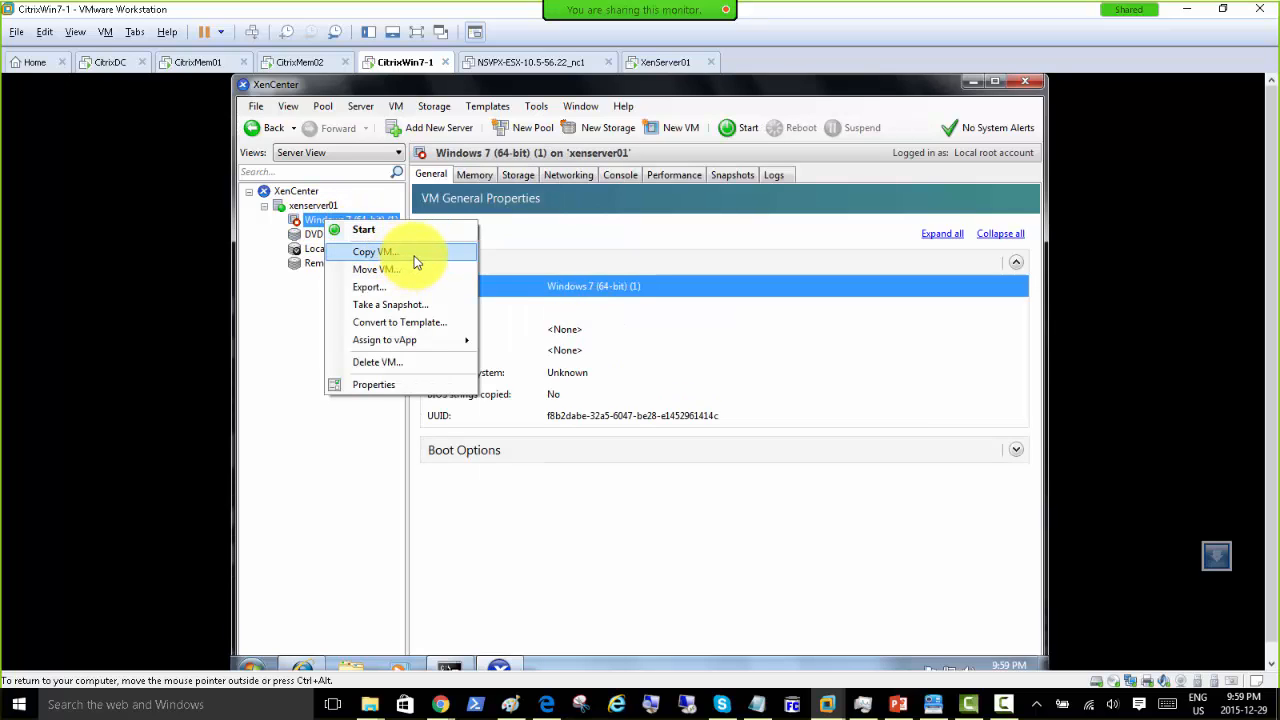
{"action": "left_click", "coordinate": [575, 255]}
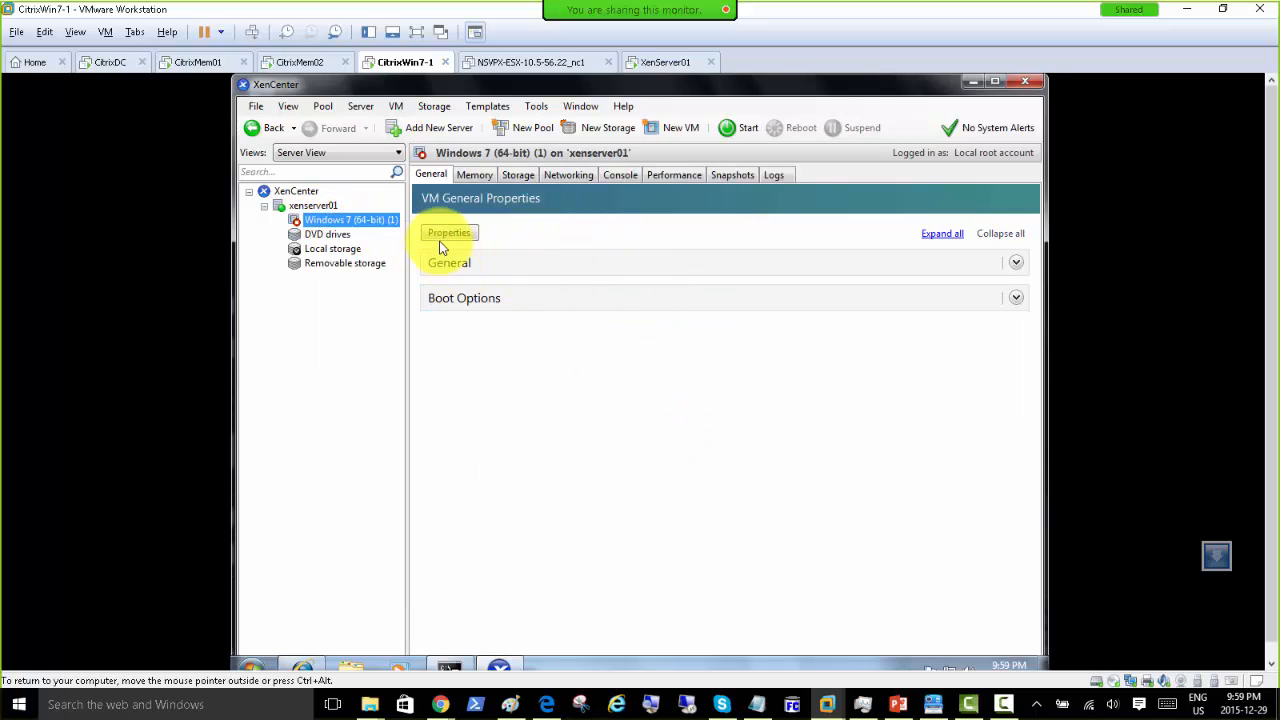
{"action": "left_click", "coordinate": [475, 174]}
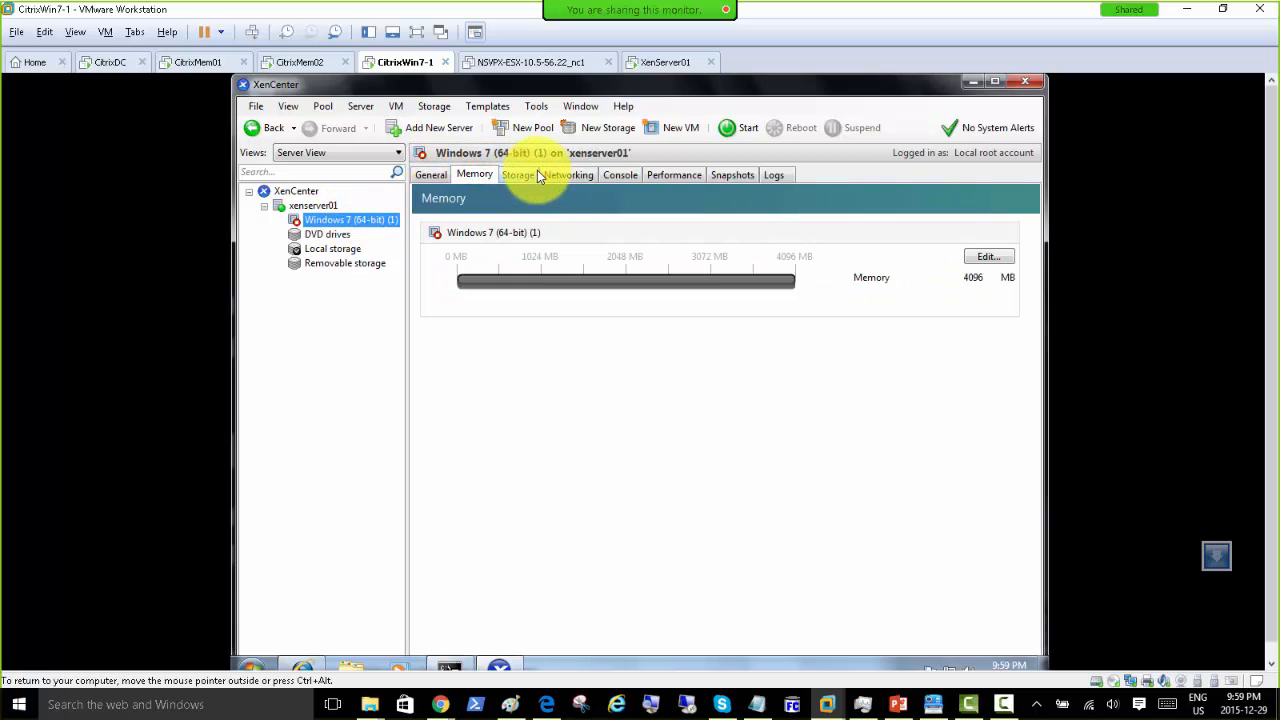
{"action": "left_click", "coordinate": [524, 175]}
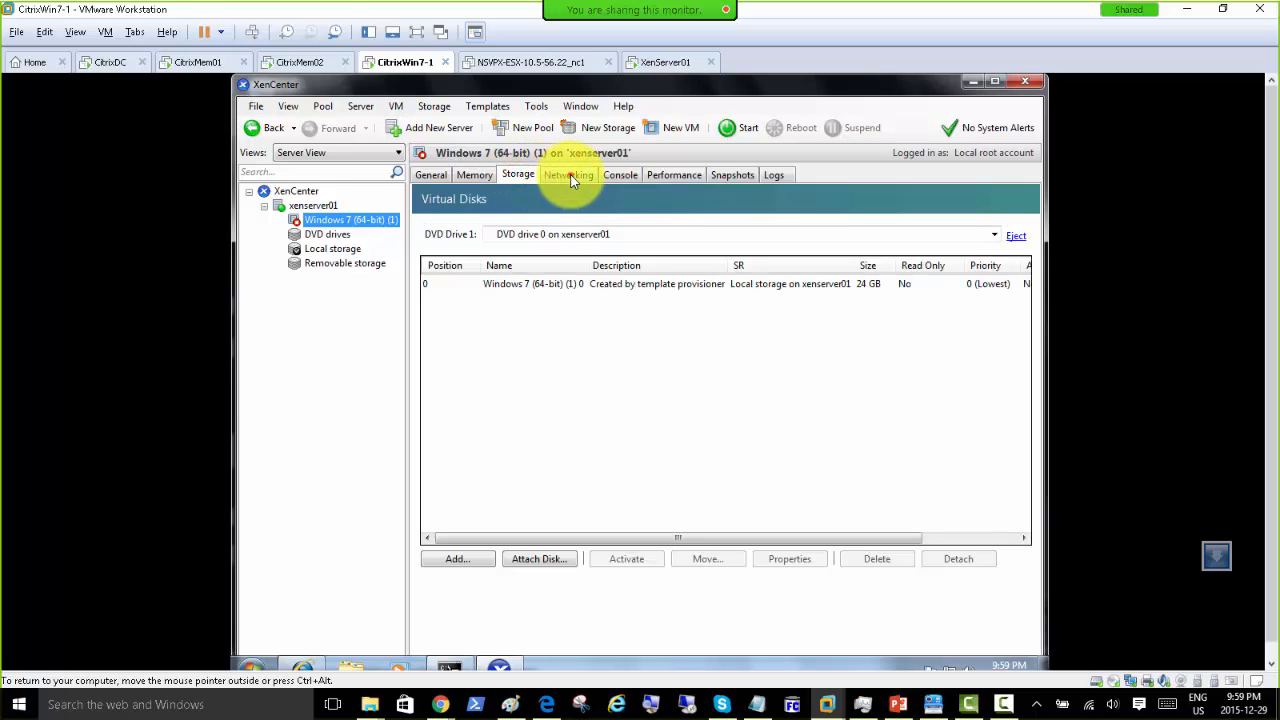
{"action": "left_click", "coordinate": [571, 177]}
{"action": "left_click", "coordinate": [629, 177]}
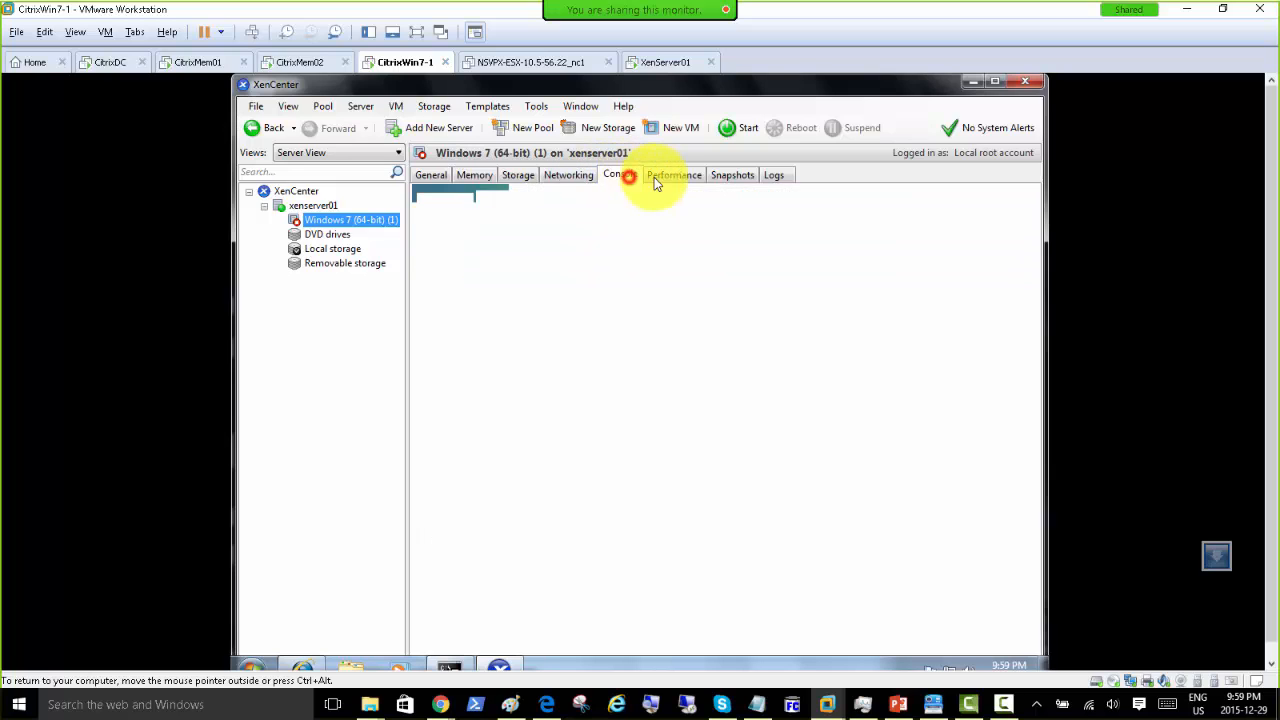
{"action": "left_click", "coordinate": [669, 177]}
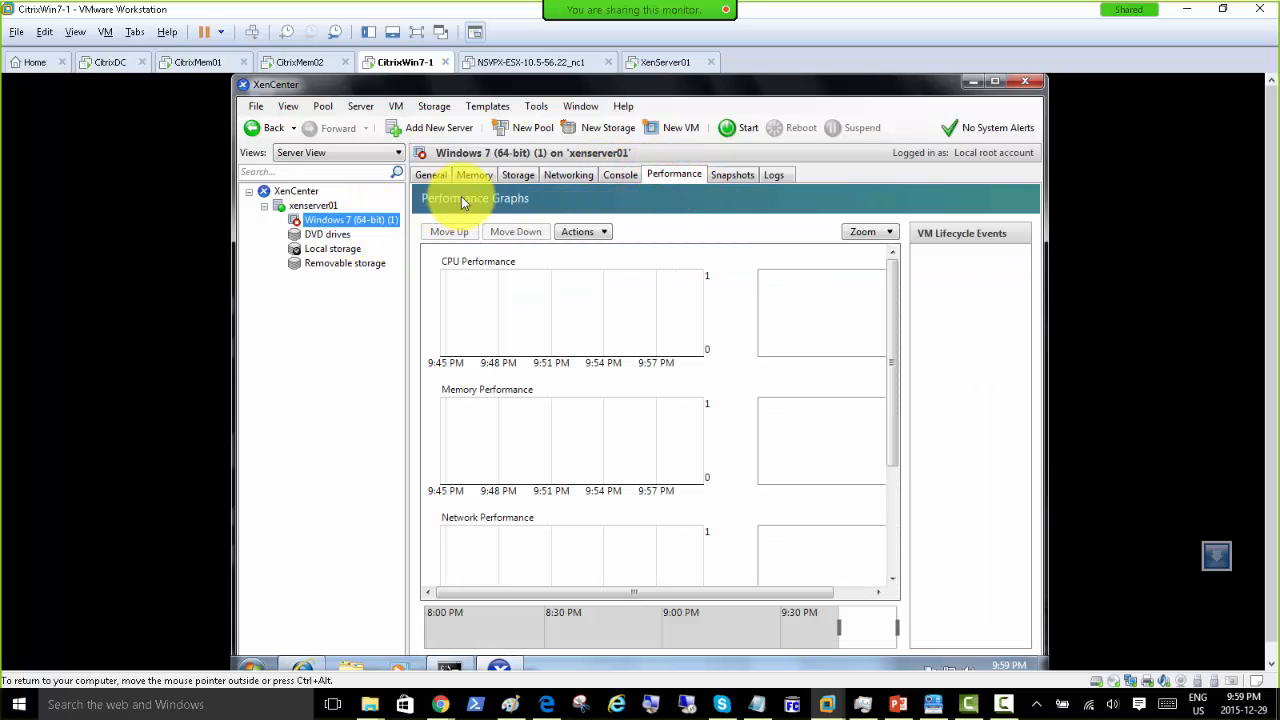
{"action": "left_click", "coordinate": [300, 208]}
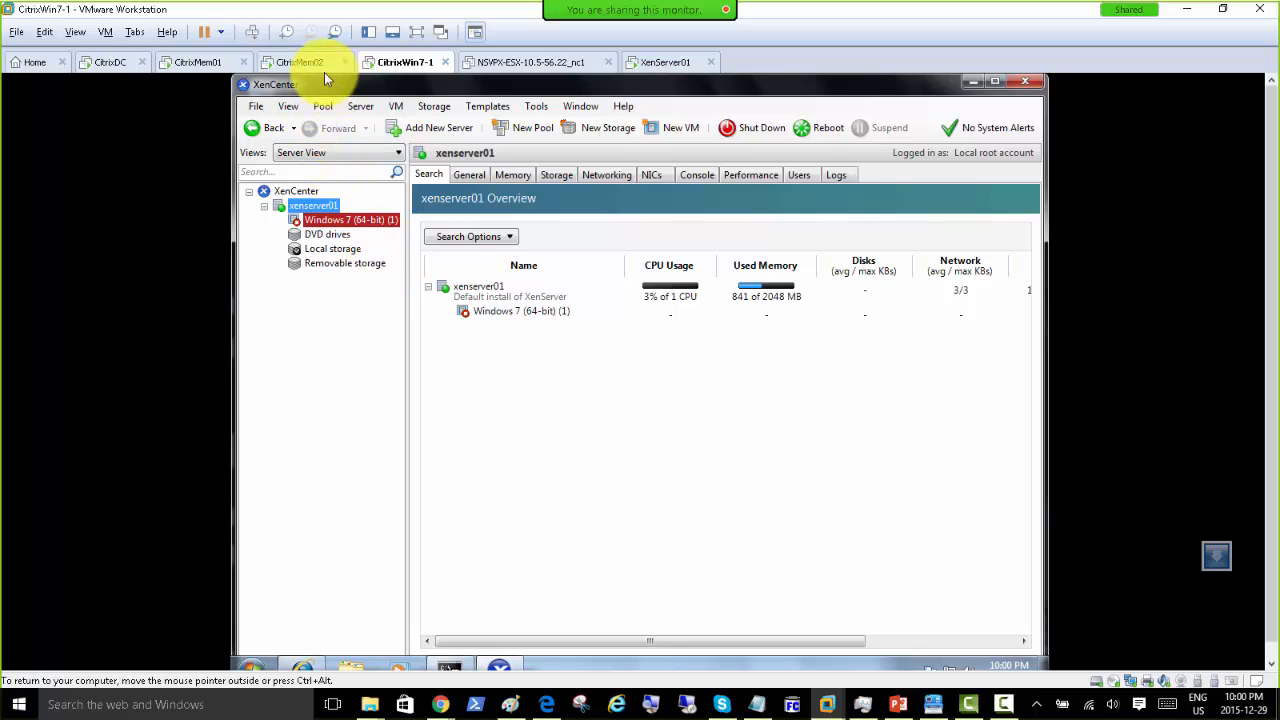
{"action": "left_click", "coordinate": [292, 64]}
{"action": "left_click", "coordinate": [110, 62]}
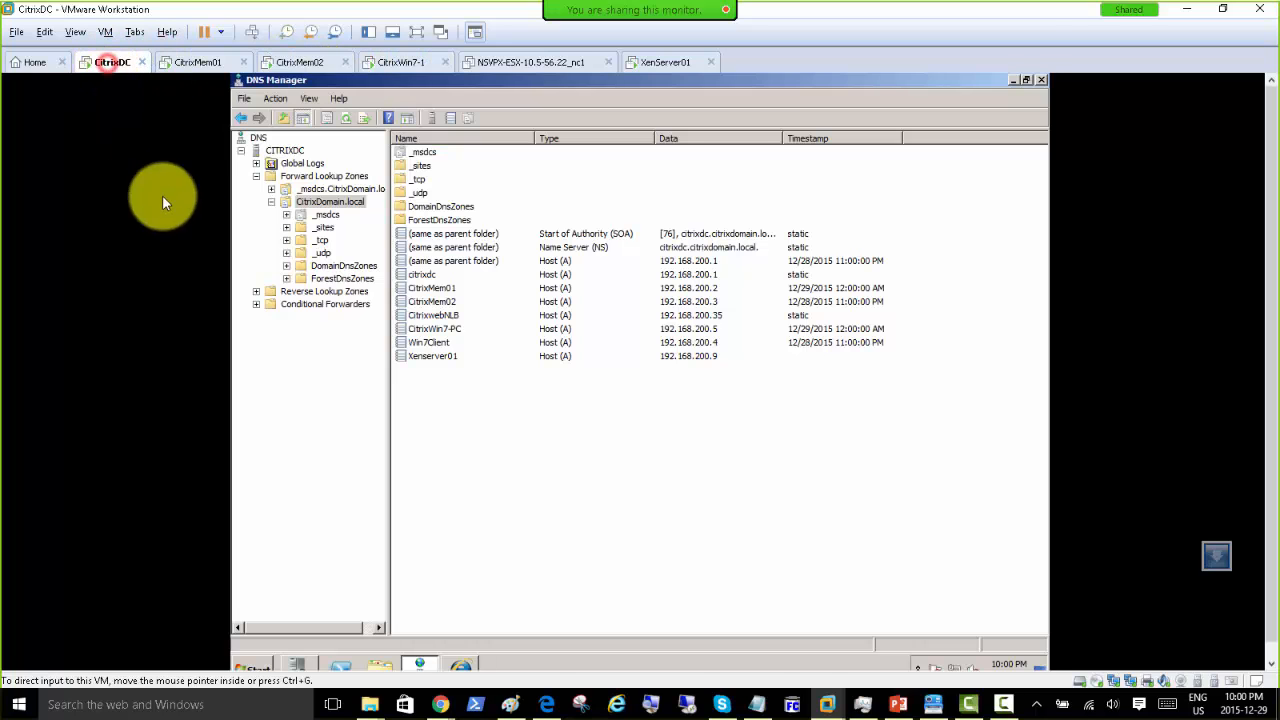
{"action": "left_click", "coordinate": [1013, 80]}
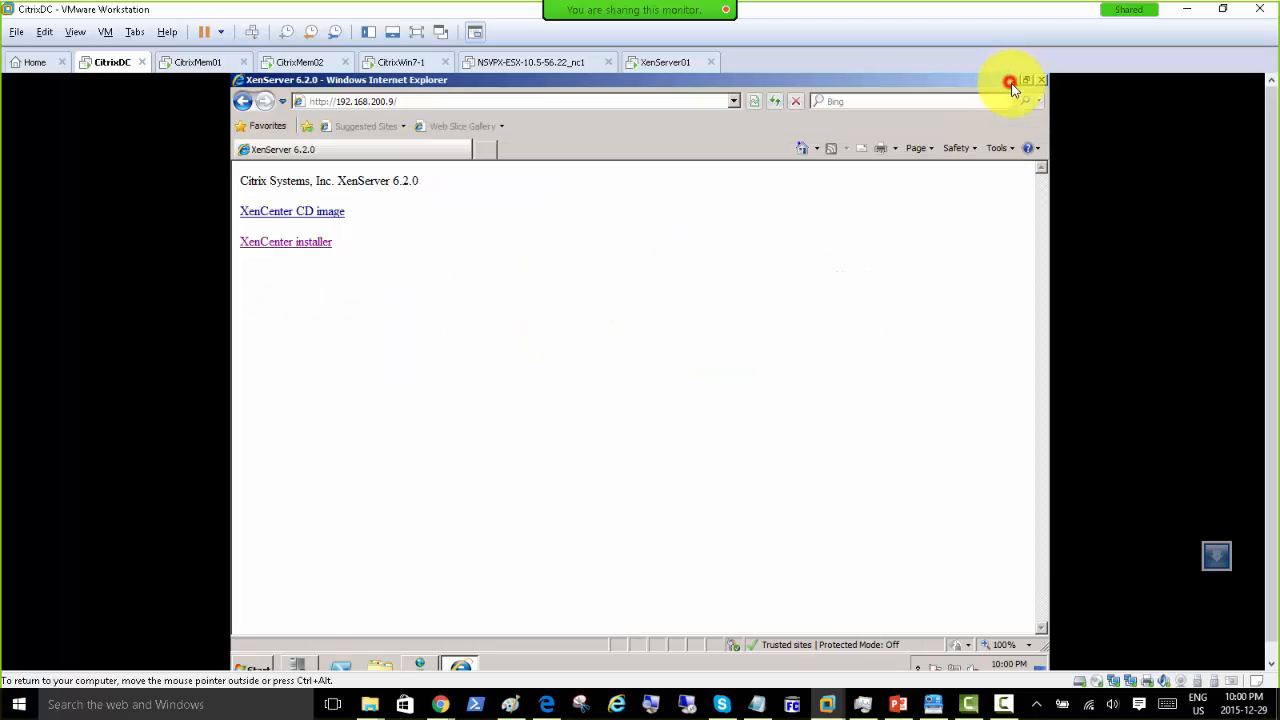
{"action": "left_click", "coordinate": [296, 63]}
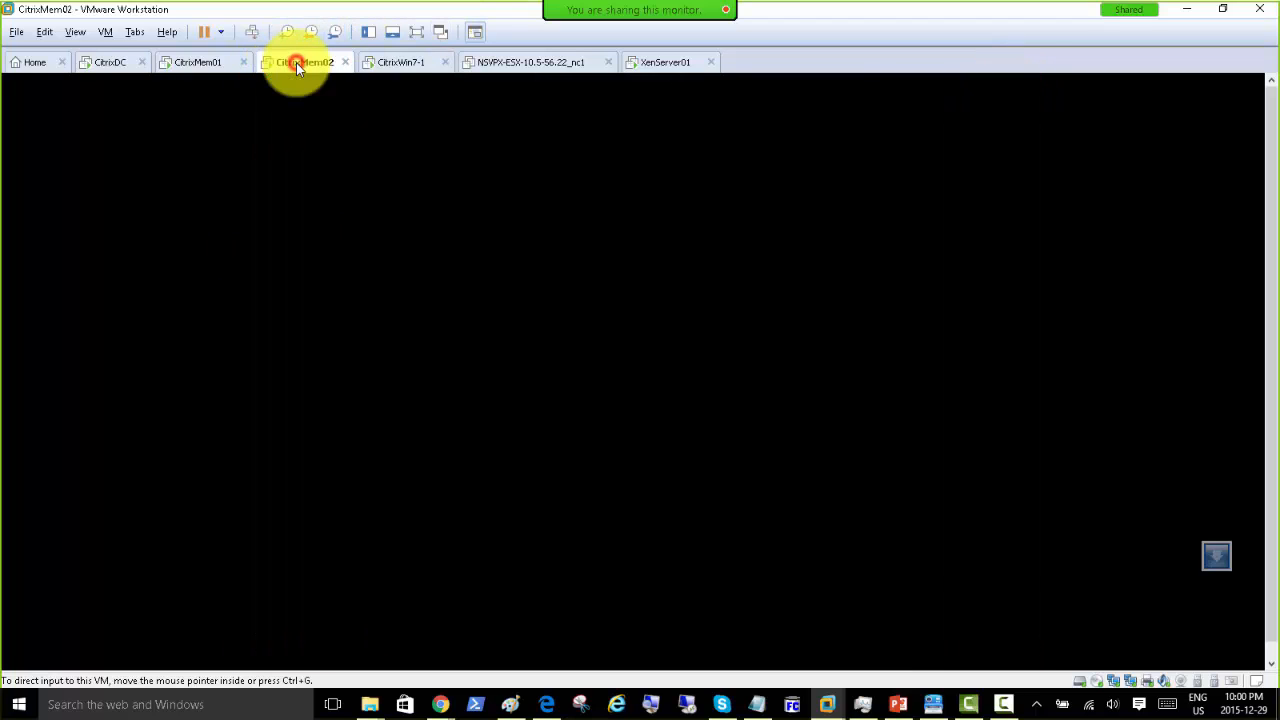
{"action": "left_click", "coordinate": [405, 66]}
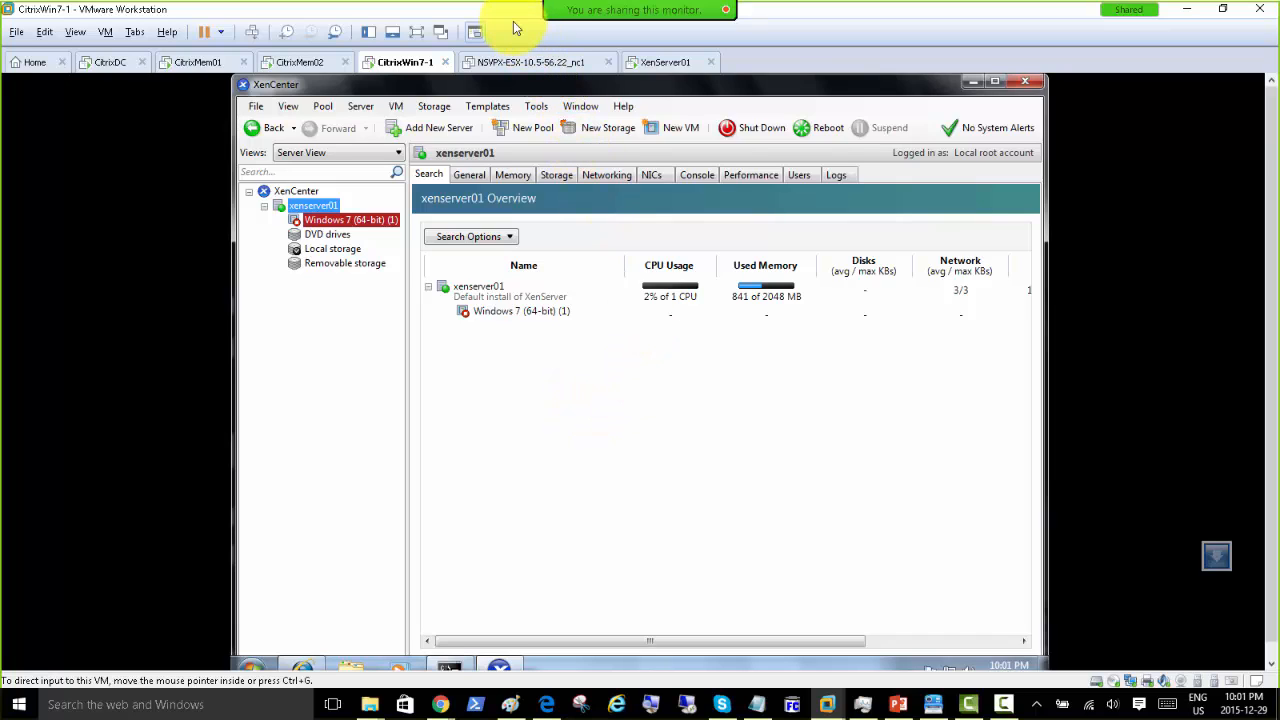
Step: Browse xenserver01's networks, storage, memory, NICs, console, performance, users and logs, finishing on General
{"action": "left_click", "coordinate": [602, 174]}
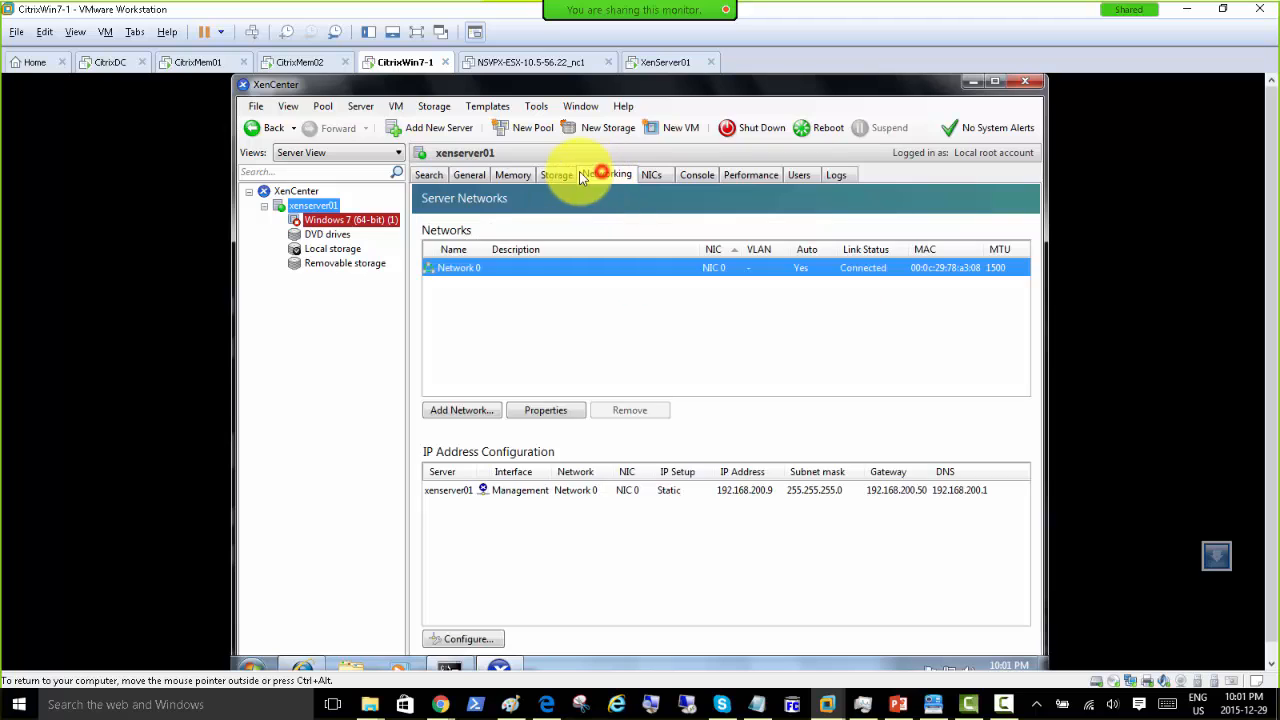
{"action": "left_click", "coordinate": [548, 174]}
{"action": "left_click", "coordinate": [523, 175]}
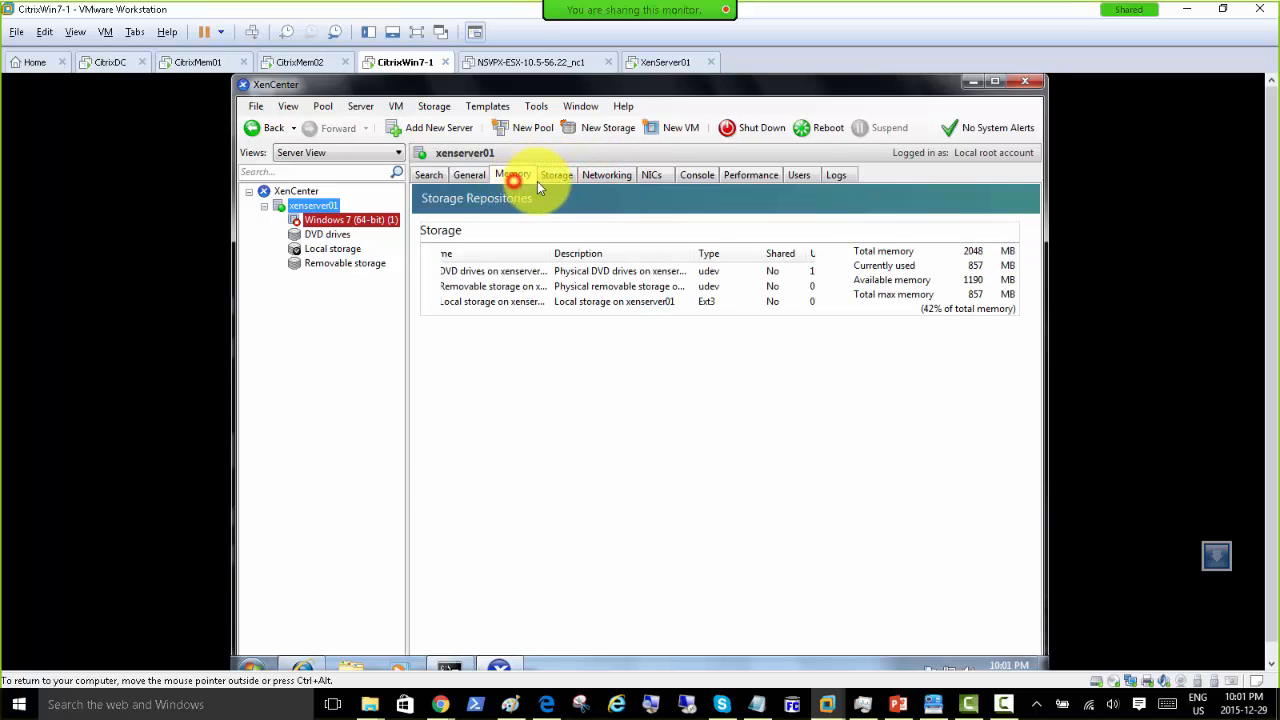
{"action": "left_click", "coordinate": [651, 175]}
{"action": "left_click", "coordinate": [696, 175]}
{"action": "left_click", "coordinate": [748, 176]}
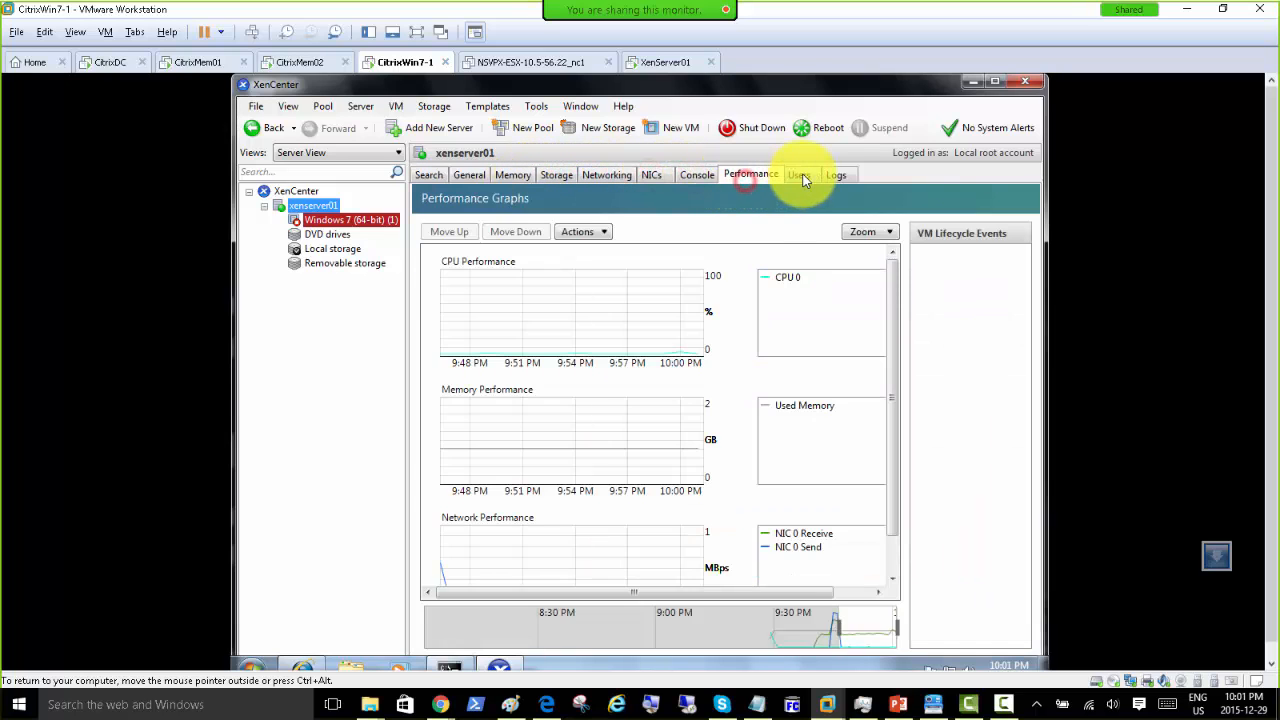
{"action": "left_click", "coordinate": [803, 177]}
{"action": "left_click", "coordinate": [835, 175]}
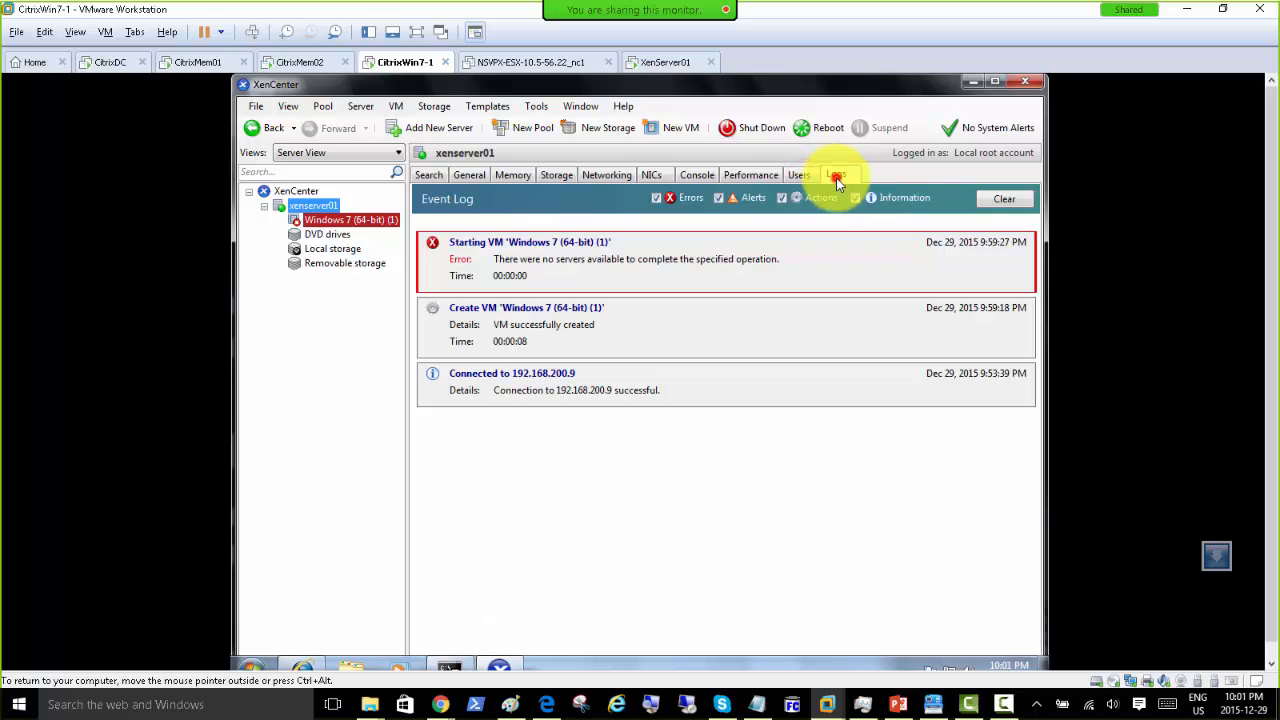
{"action": "left_click", "coordinate": [501, 178]}
{"action": "left_click", "coordinate": [469, 175]}
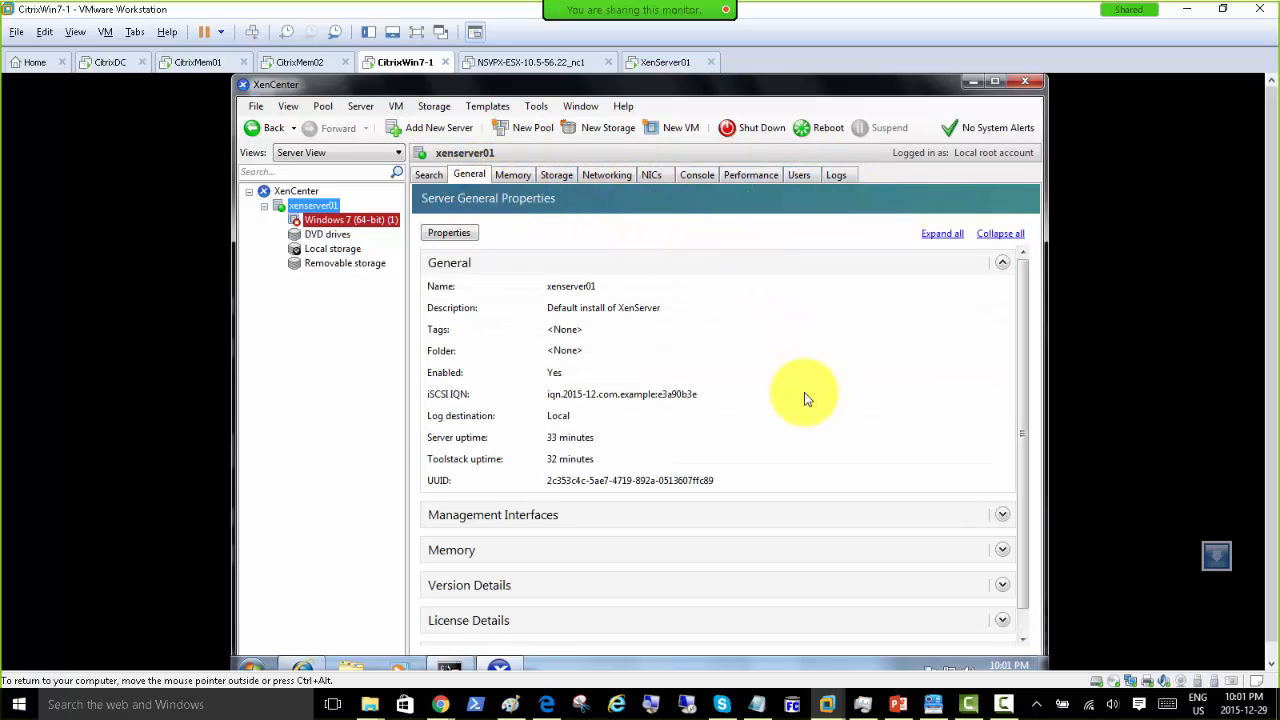
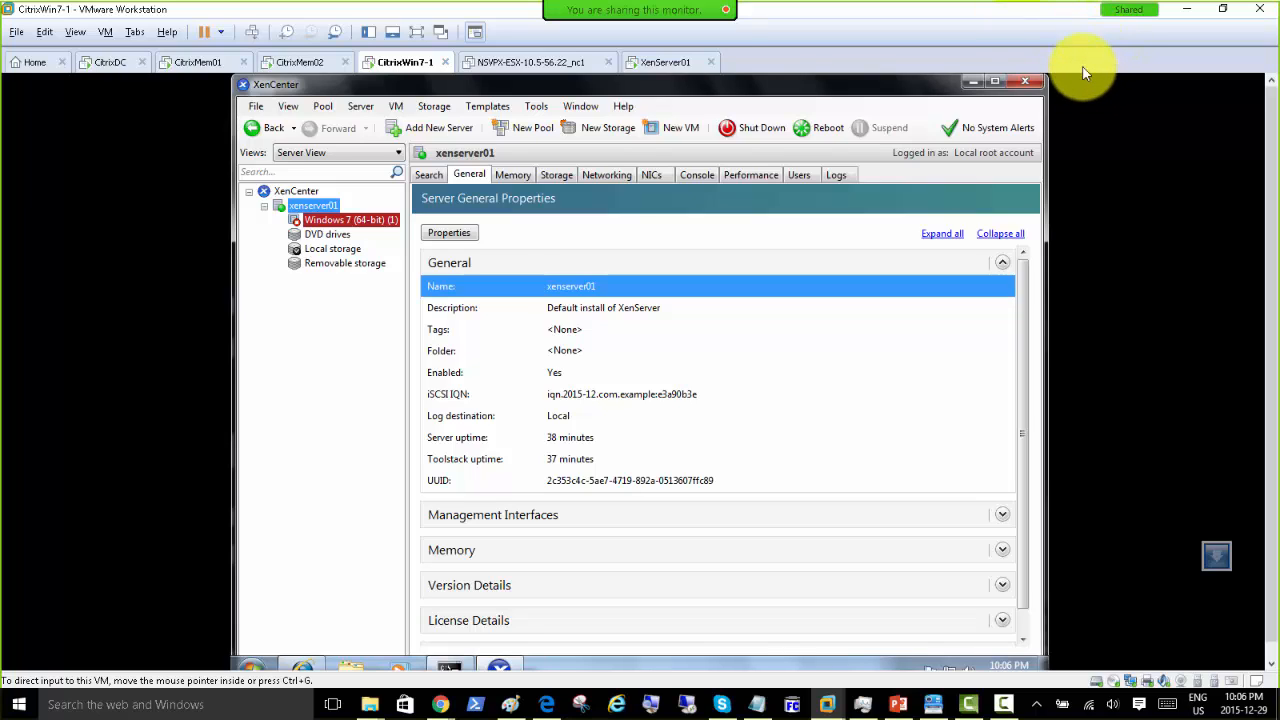
Step: Bring up the Camtasia Recorder controls from the Windows taskbar over XenCenter's xenserver01 properties
{"action": "mouse_move", "coordinate": [920, 9]}
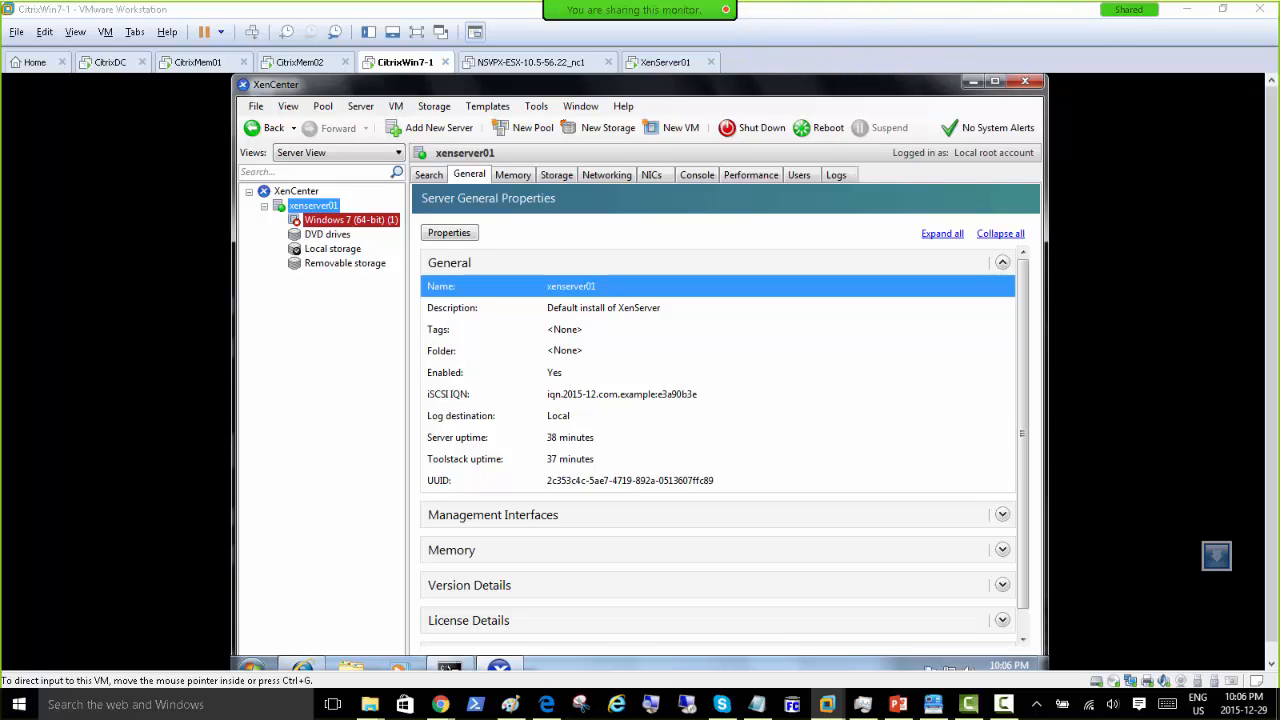
{"action": "left_click", "coordinate": [1003, 704]}
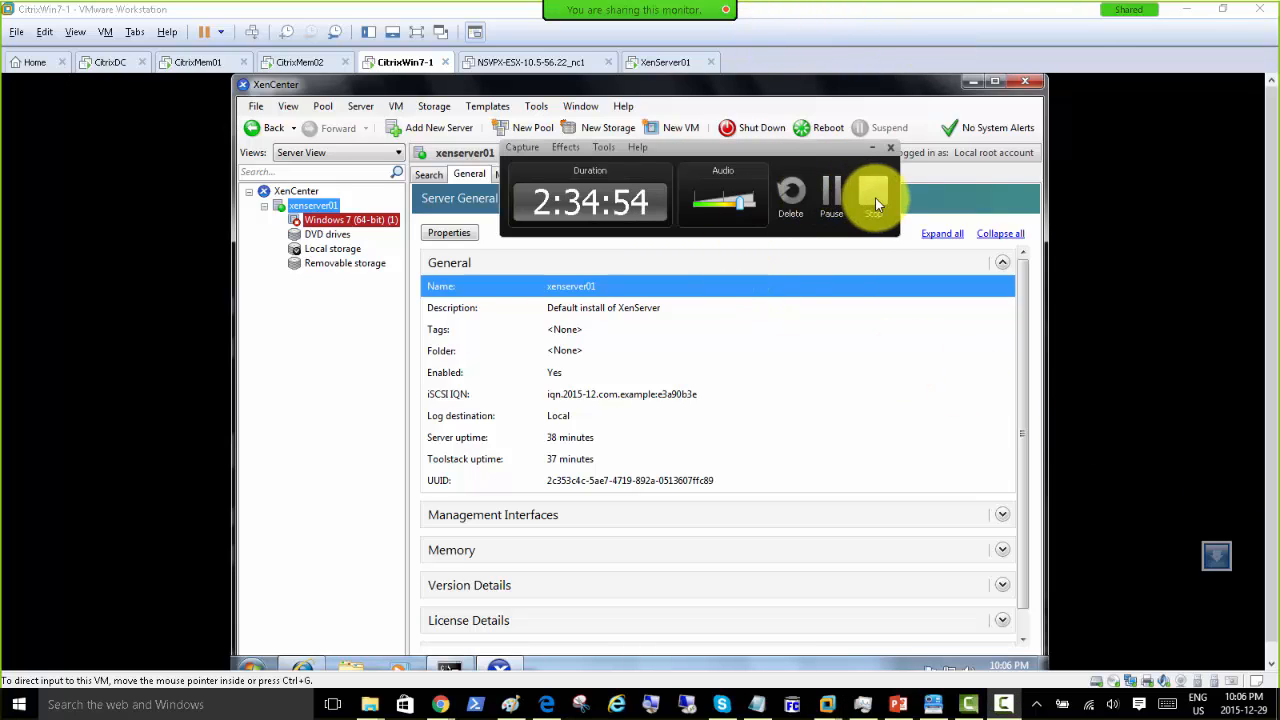